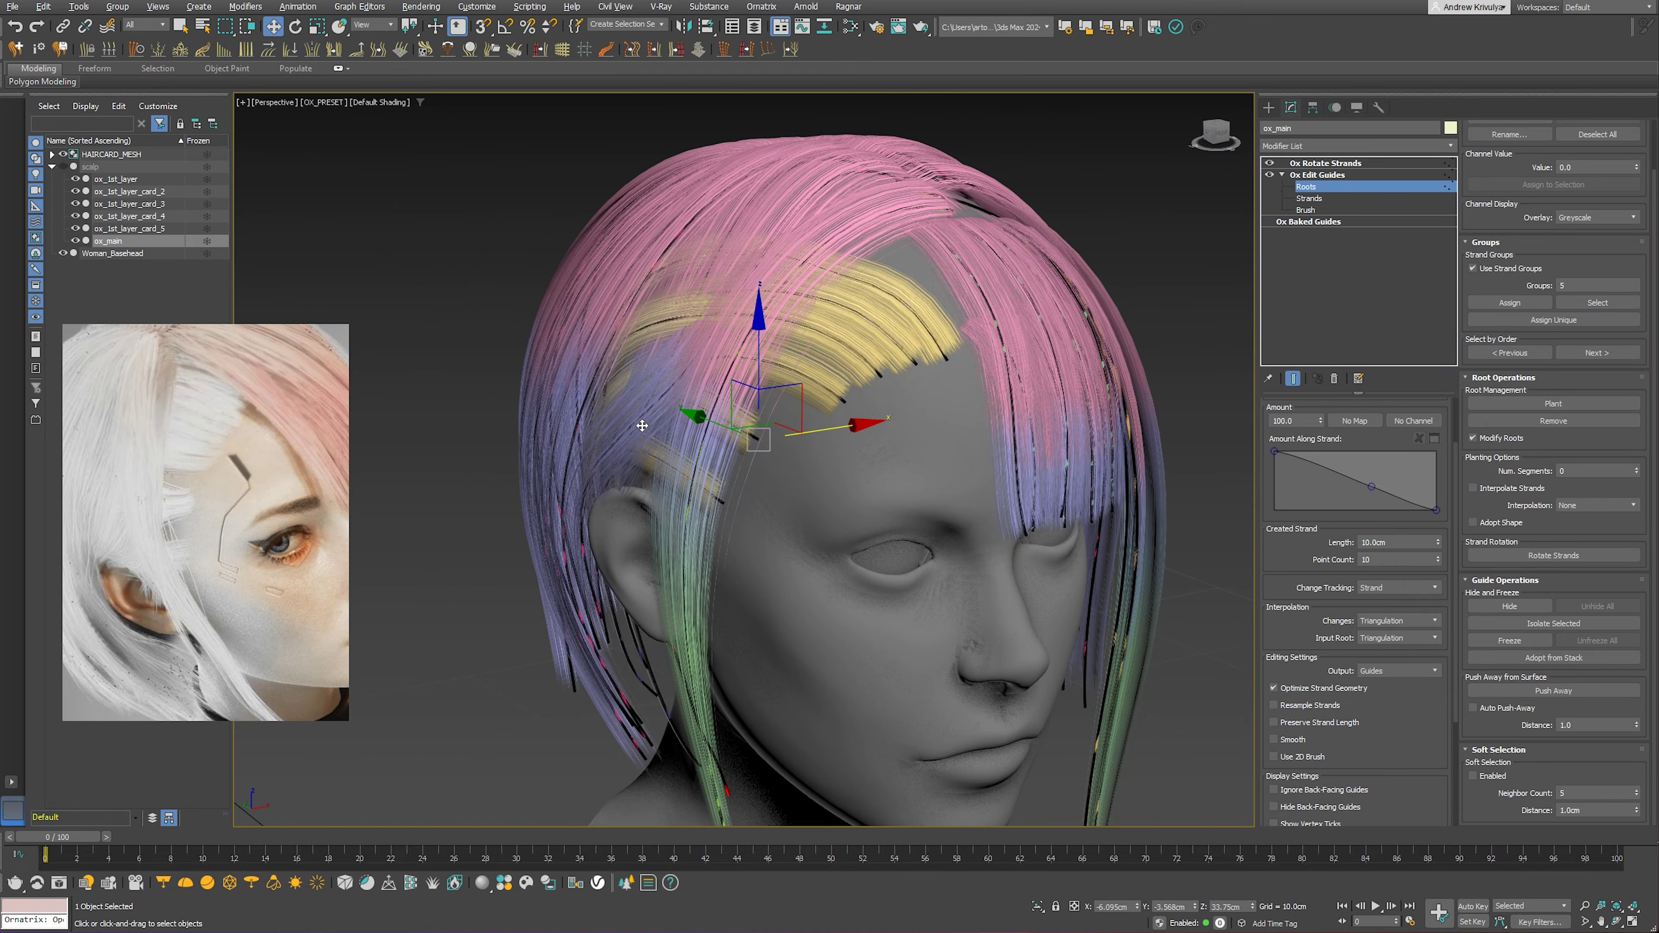
Toggle root planting on and off, then orbit the head back to a side profile of the yellow guides
scroll(719, 392, "up", 3)
scroll(803, 434, "up", 3)
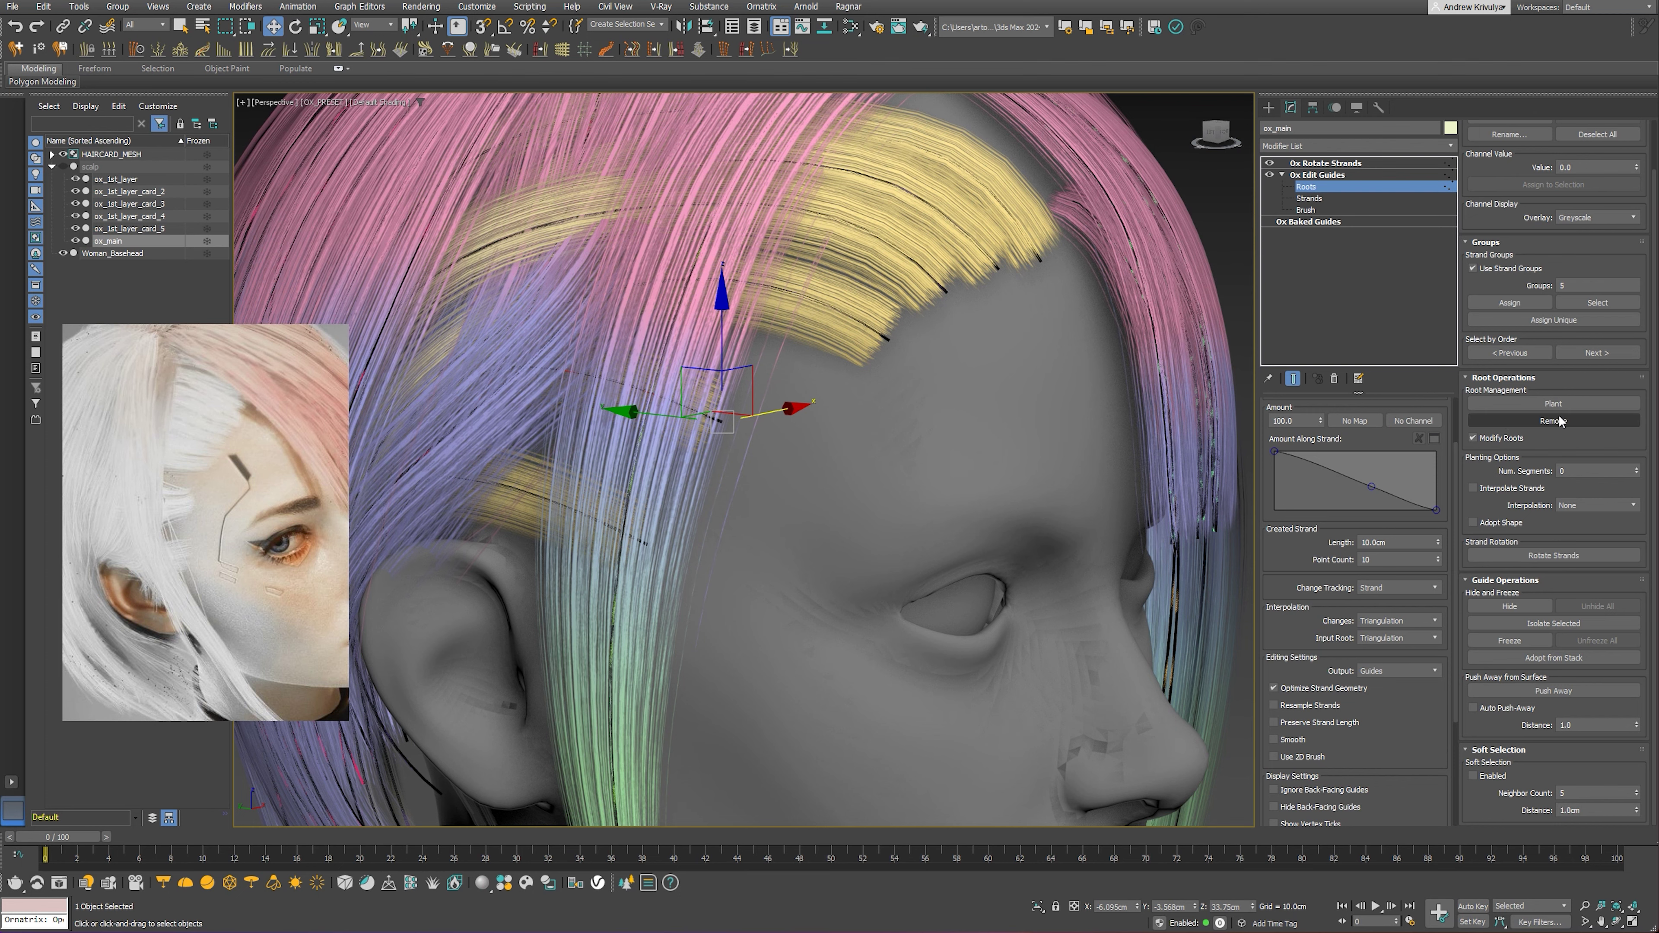
left_click(1554, 404)
scroll(705, 453, "down", 3)
scroll(704, 453, "down", 2)
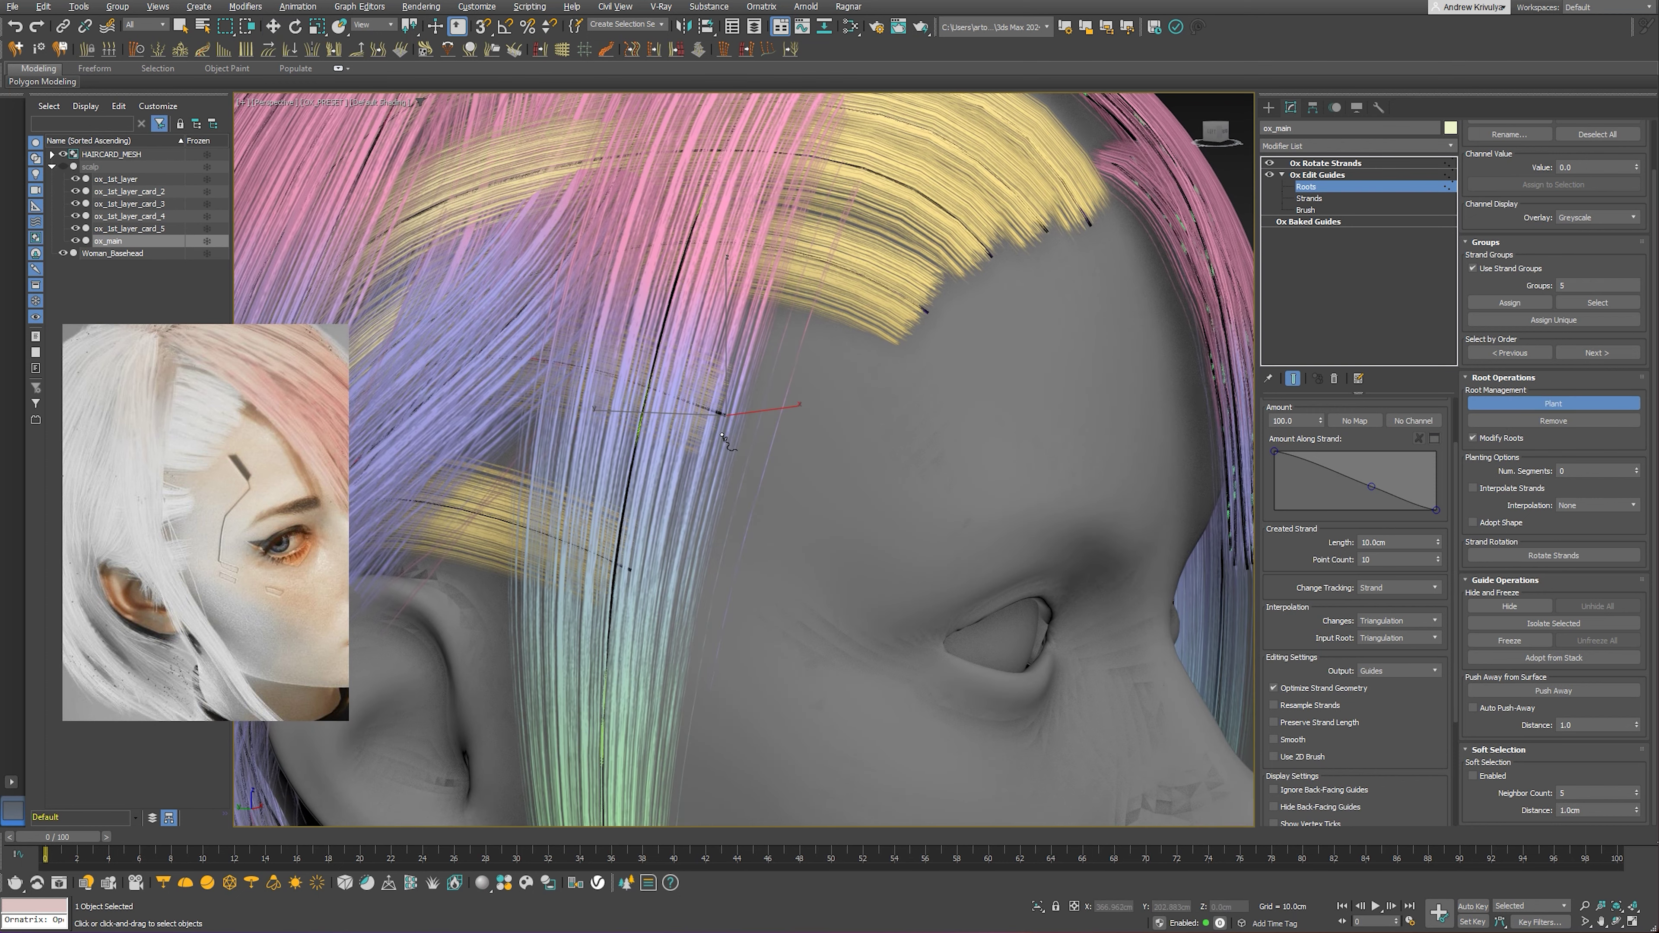
key("q")
scroll(621, 459, "up", 2)
scroll(653, 484, "up", 2)
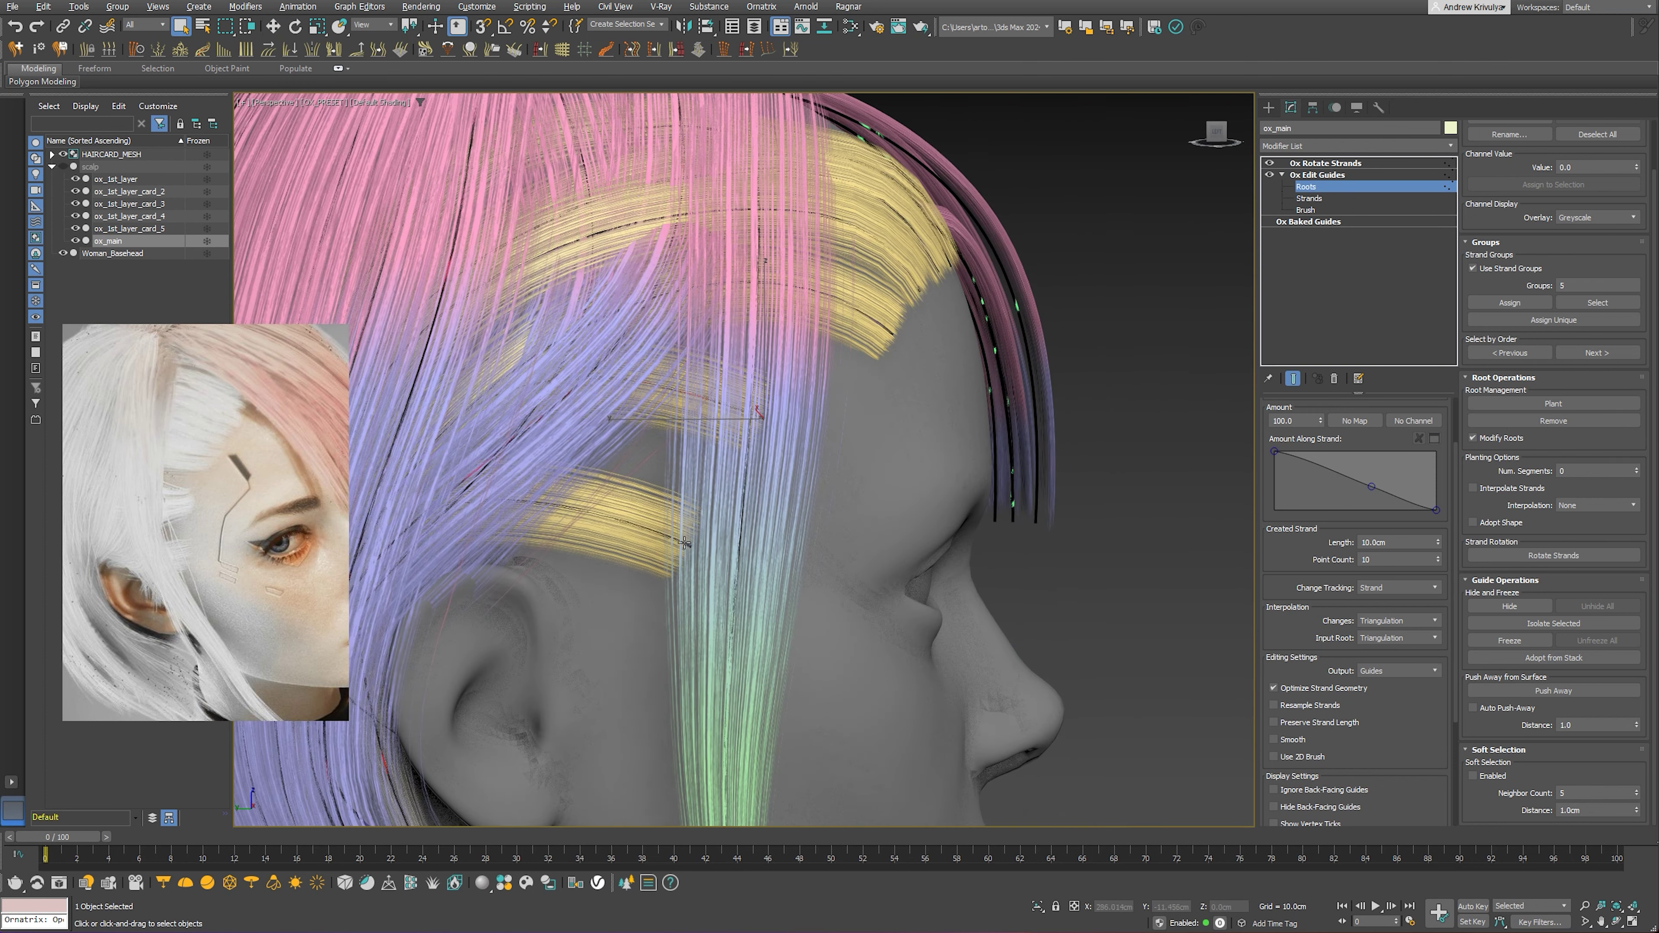
middle_click_drag(682, 508, 682, 414, "alt")
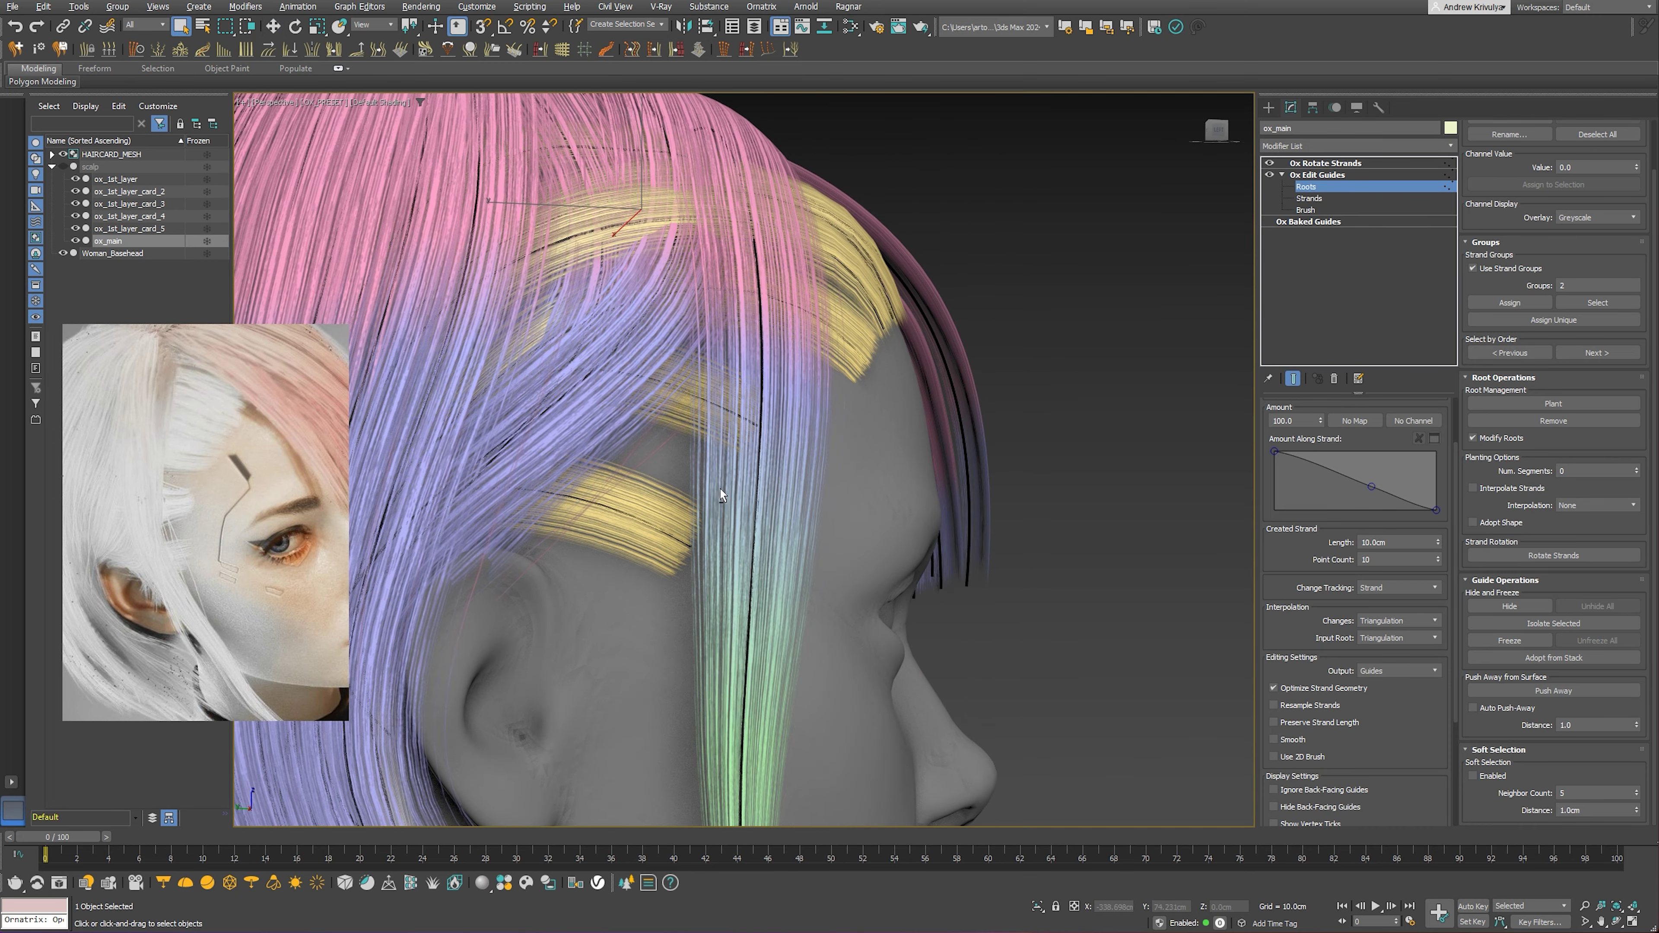
mouse_move(721, 488)
middle_mouse_down("alt")
mouse_move(617, 486)
mouse_move(785, 452)
mouse_move(836, 345)
middle_mouse_up("alt")
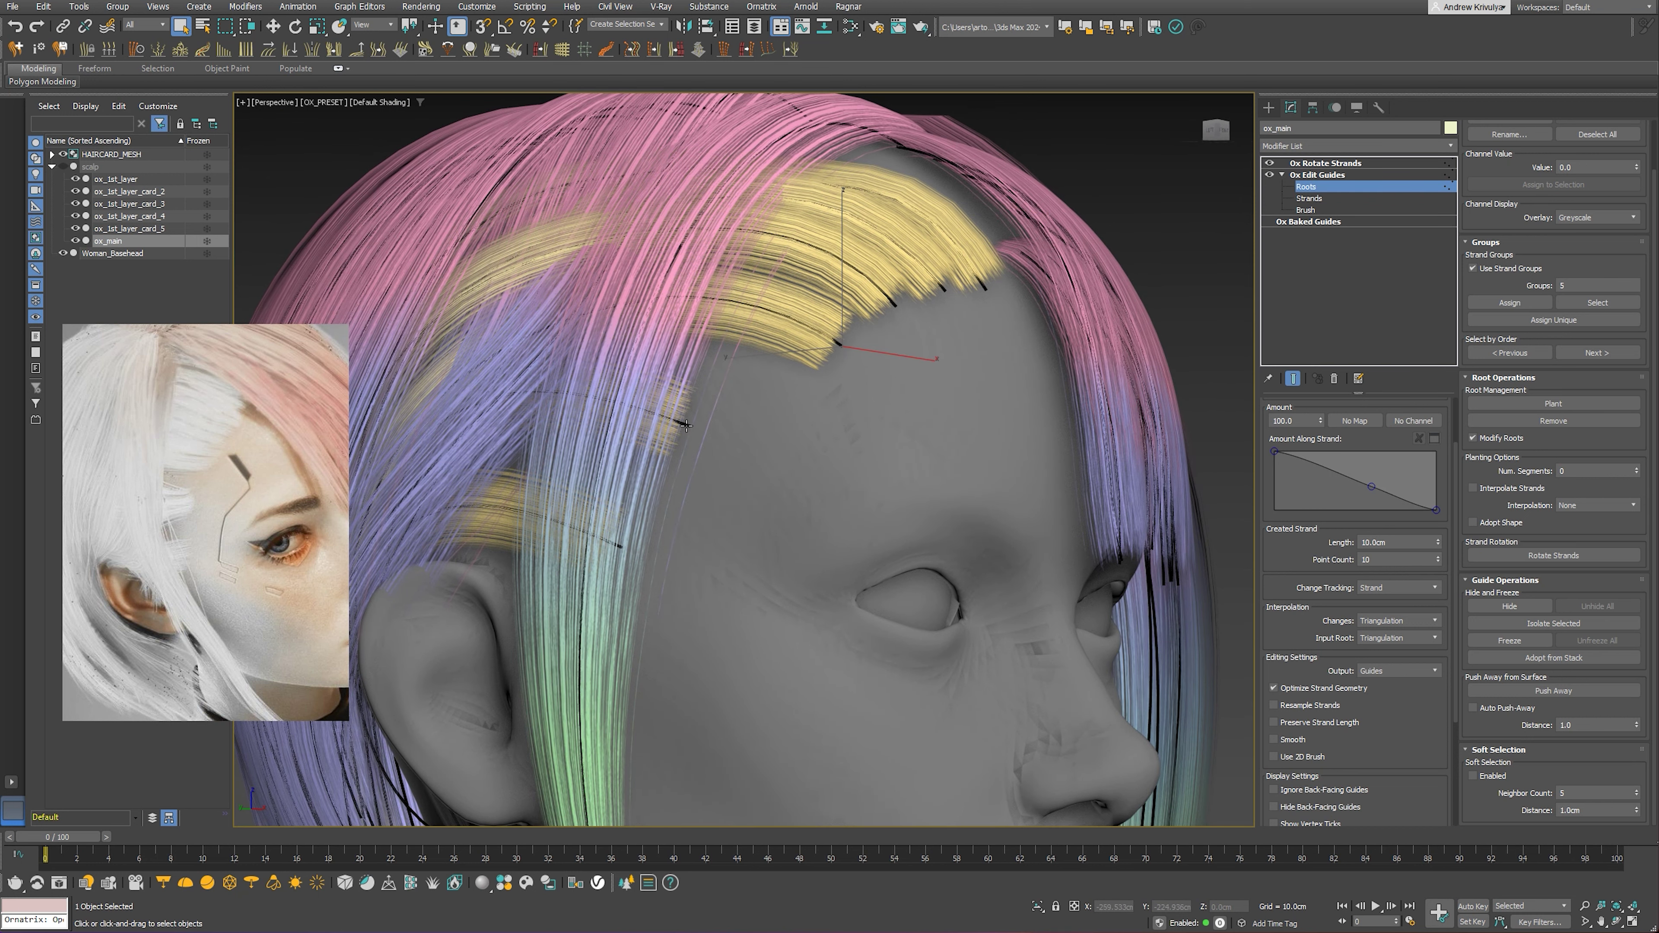
mouse_move(499, 553)
middle_mouse_down("alt")
mouse_move(550, 531)
mouse_move(531, 515)
mouse_move(751, 487)
mouse_move(870, 429)
middle_mouse_up("alt")
Isolate the selected yellow guide cards and switch Ox Edit Guides to Brush mode
left_click(1556, 624)
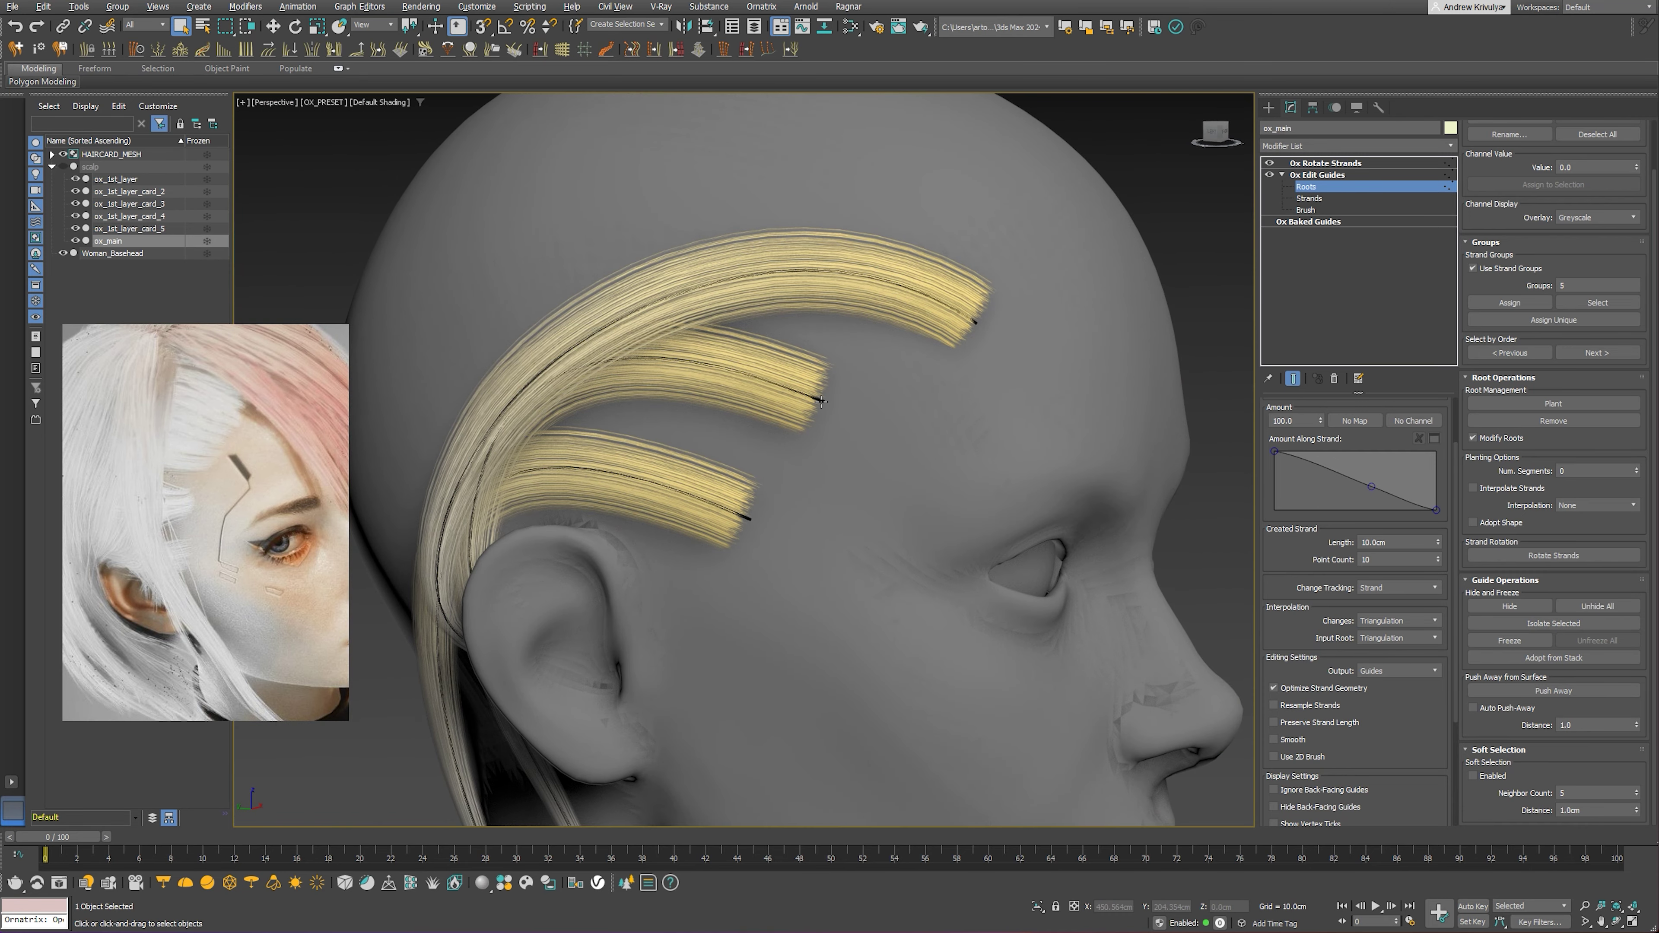
middle_click_drag(849, 385, 817, 385, "alt")
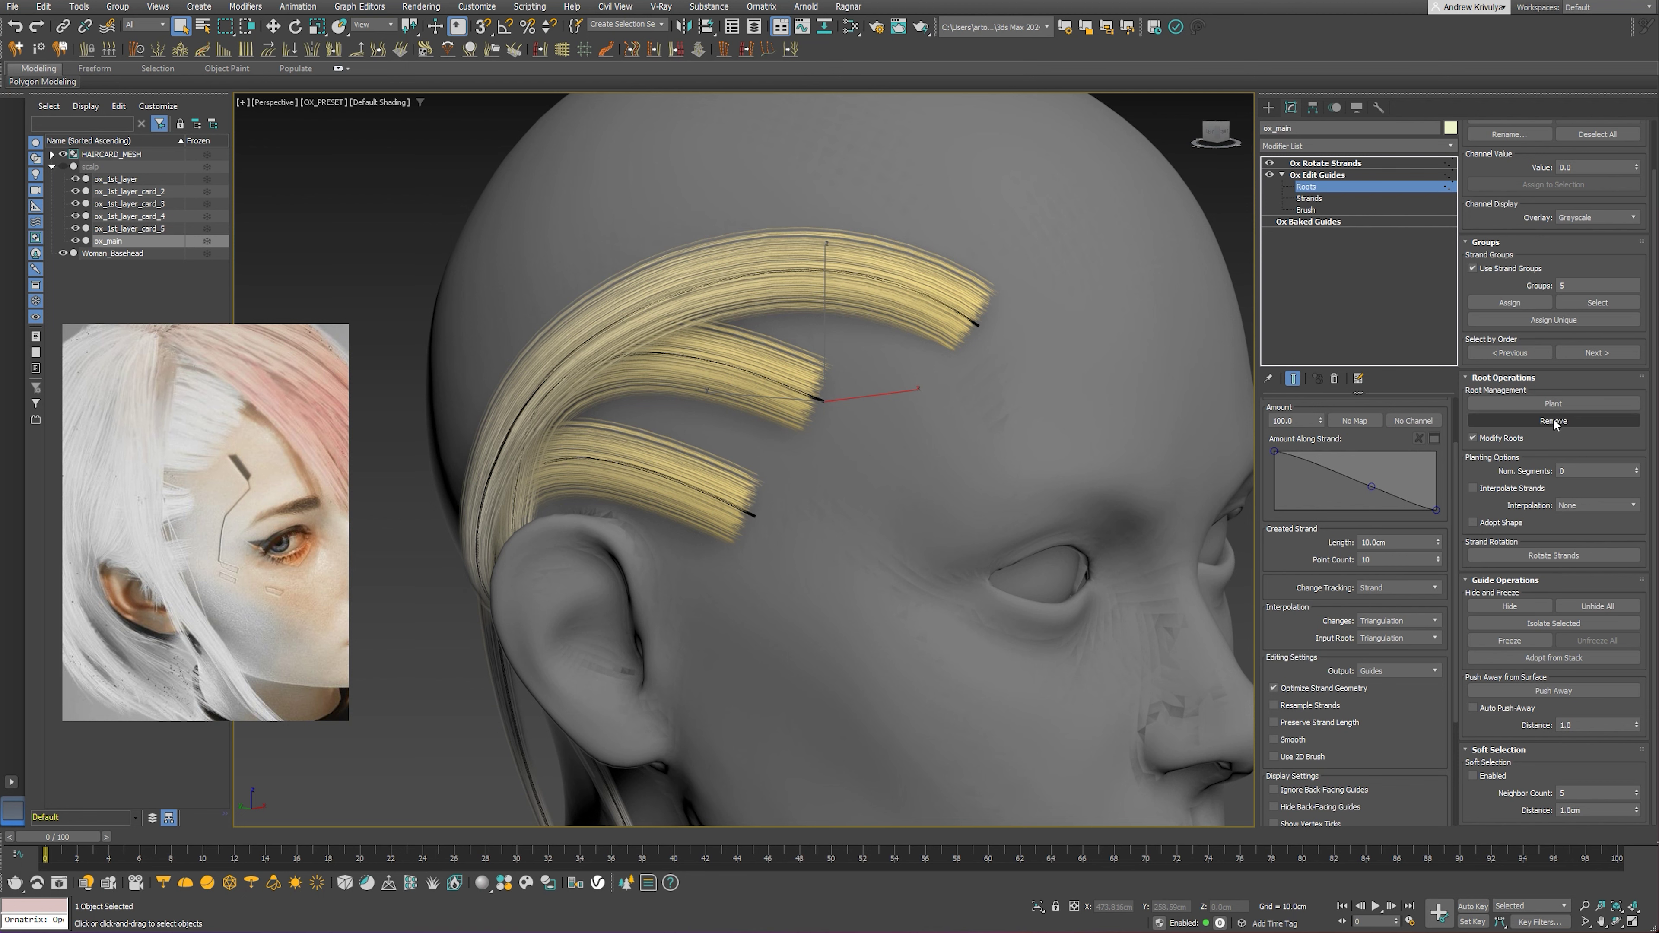
scroll(856, 419, "up", 2)
scroll(855, 419, "up", 3)
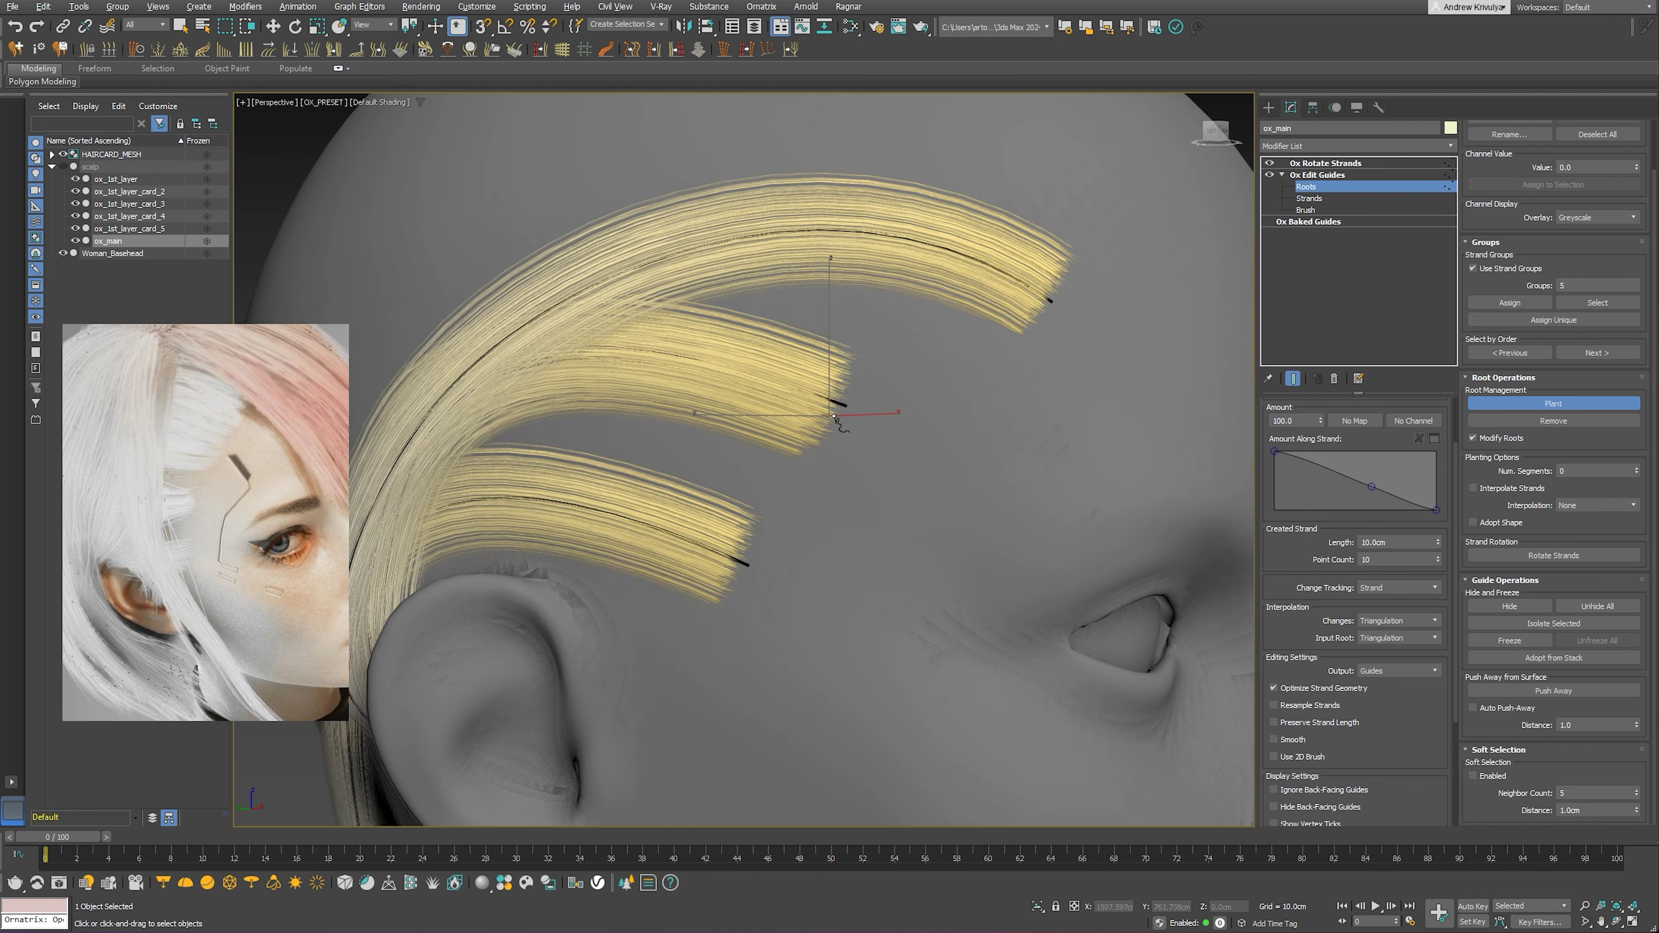
scroll(855, 419, "up", 2)
middle_click_drag(855, 419, 888, 426, "alt")
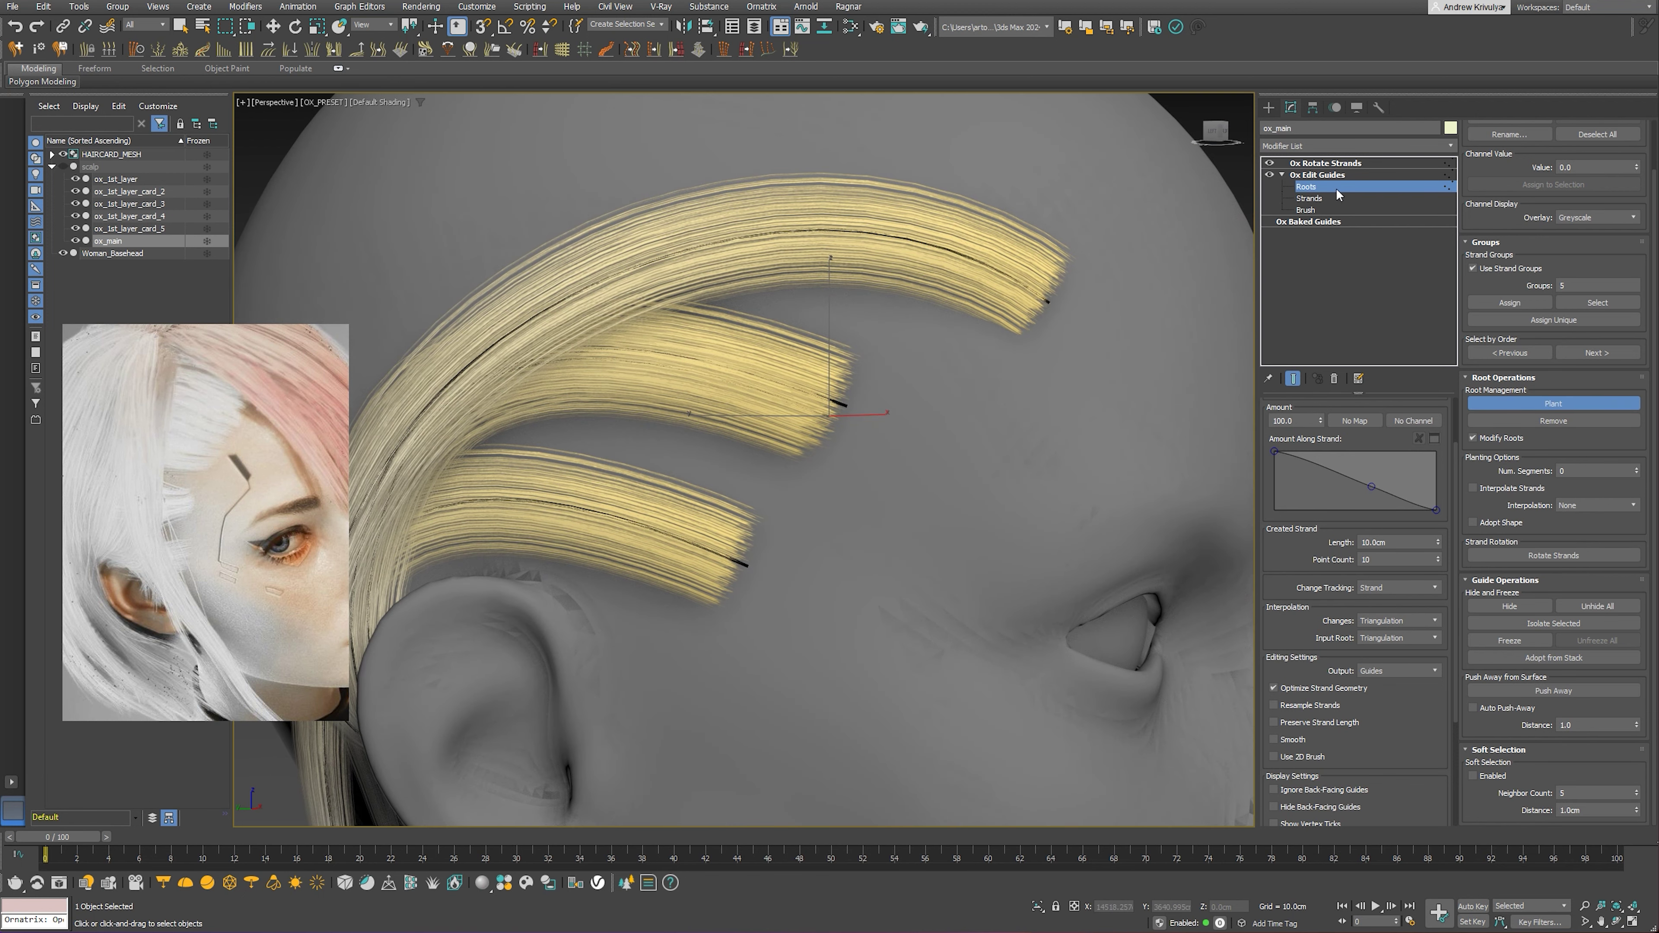
left_click(1306, 210)
scroll(674, 448, "down", 3)
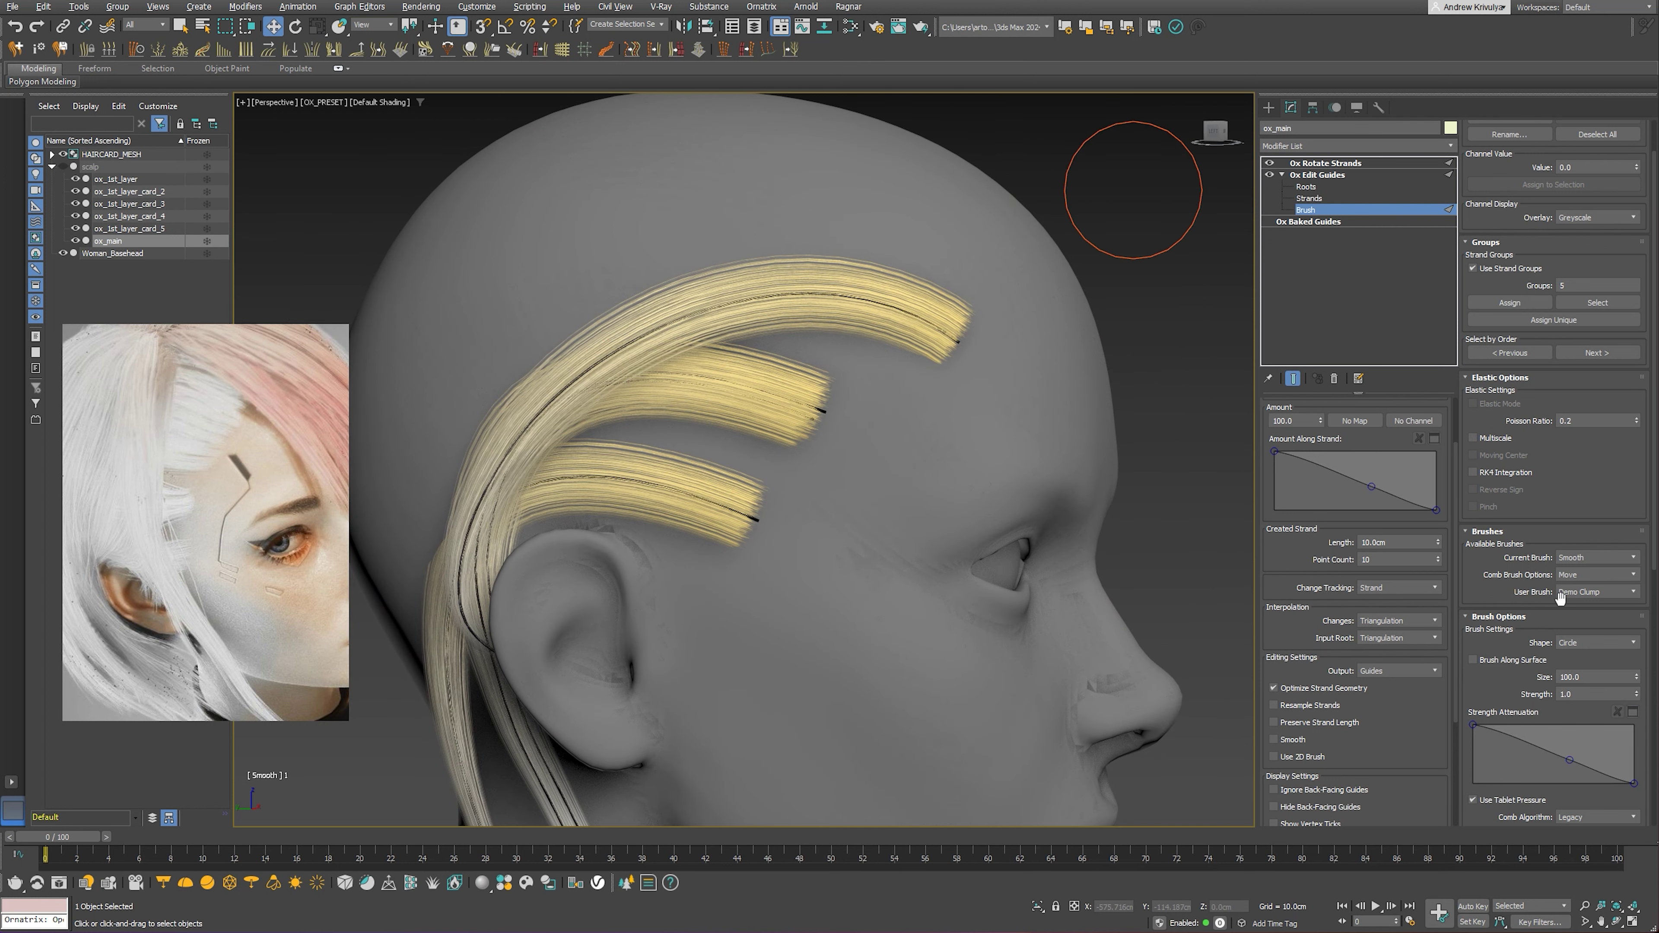
Choose the Comb brush and comb the middle and upper yellow cards back
left_click(1587, 559)
left_click(1570, 584)
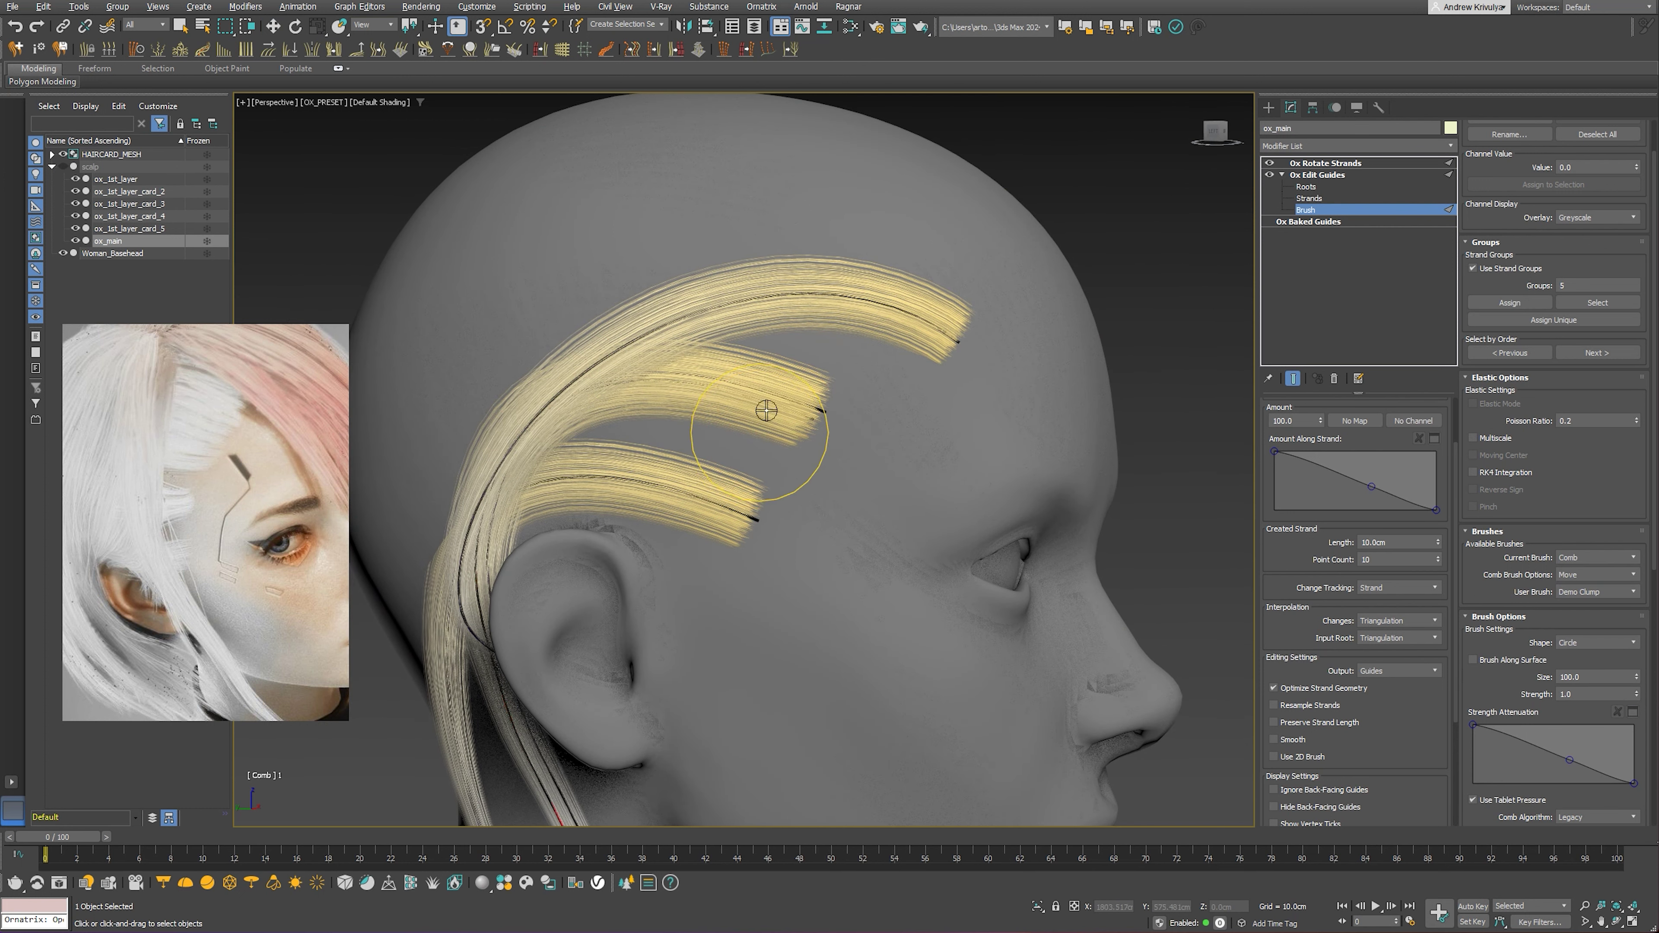
left_click_drag(760, 420, 734, 405)
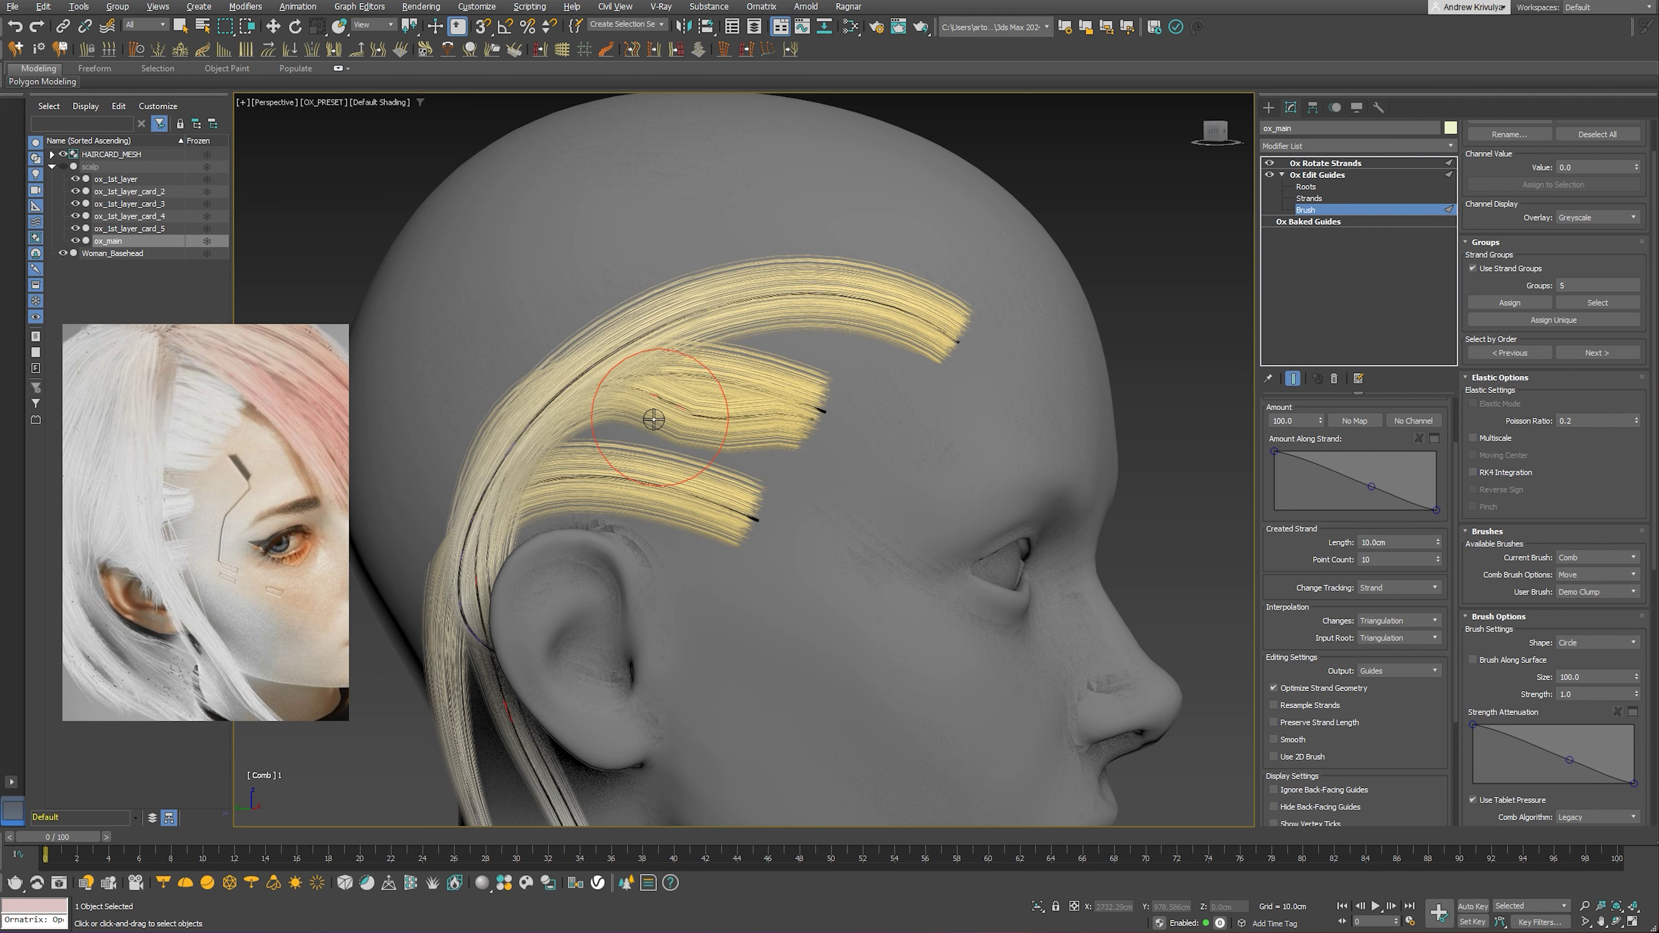
scroll(601, 409, "down", 3)
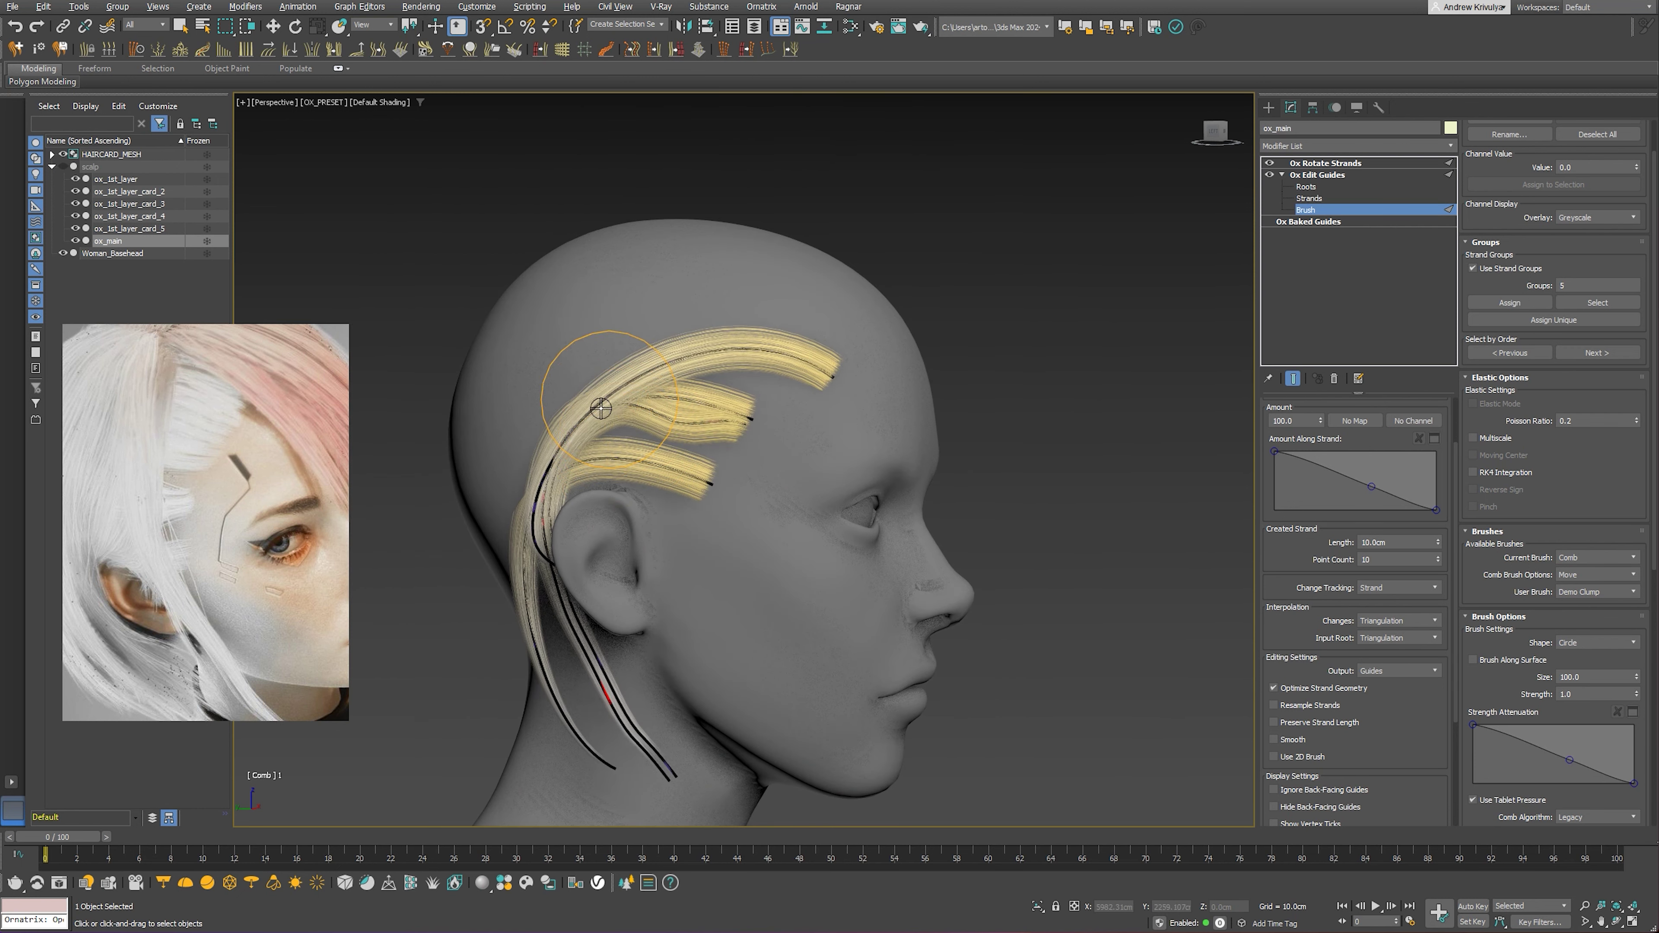
left_click_drag(600, 409, 581, 447)
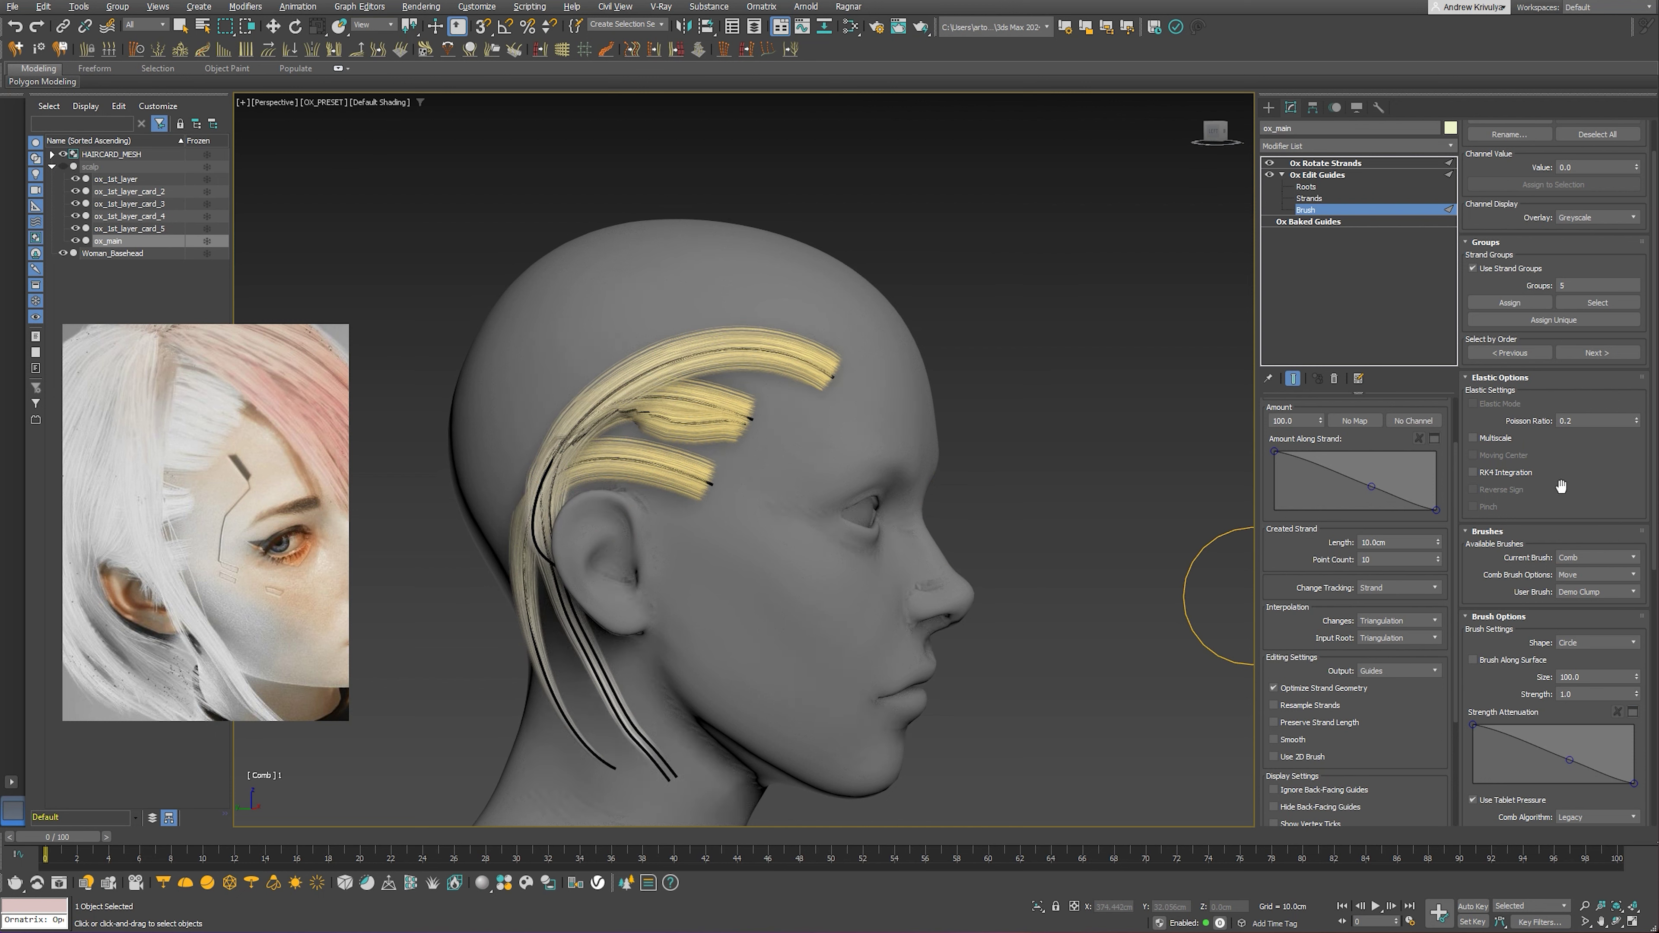
Set the comb algorithm to Local and orbit the head around its profile
left_click(1593, 817)
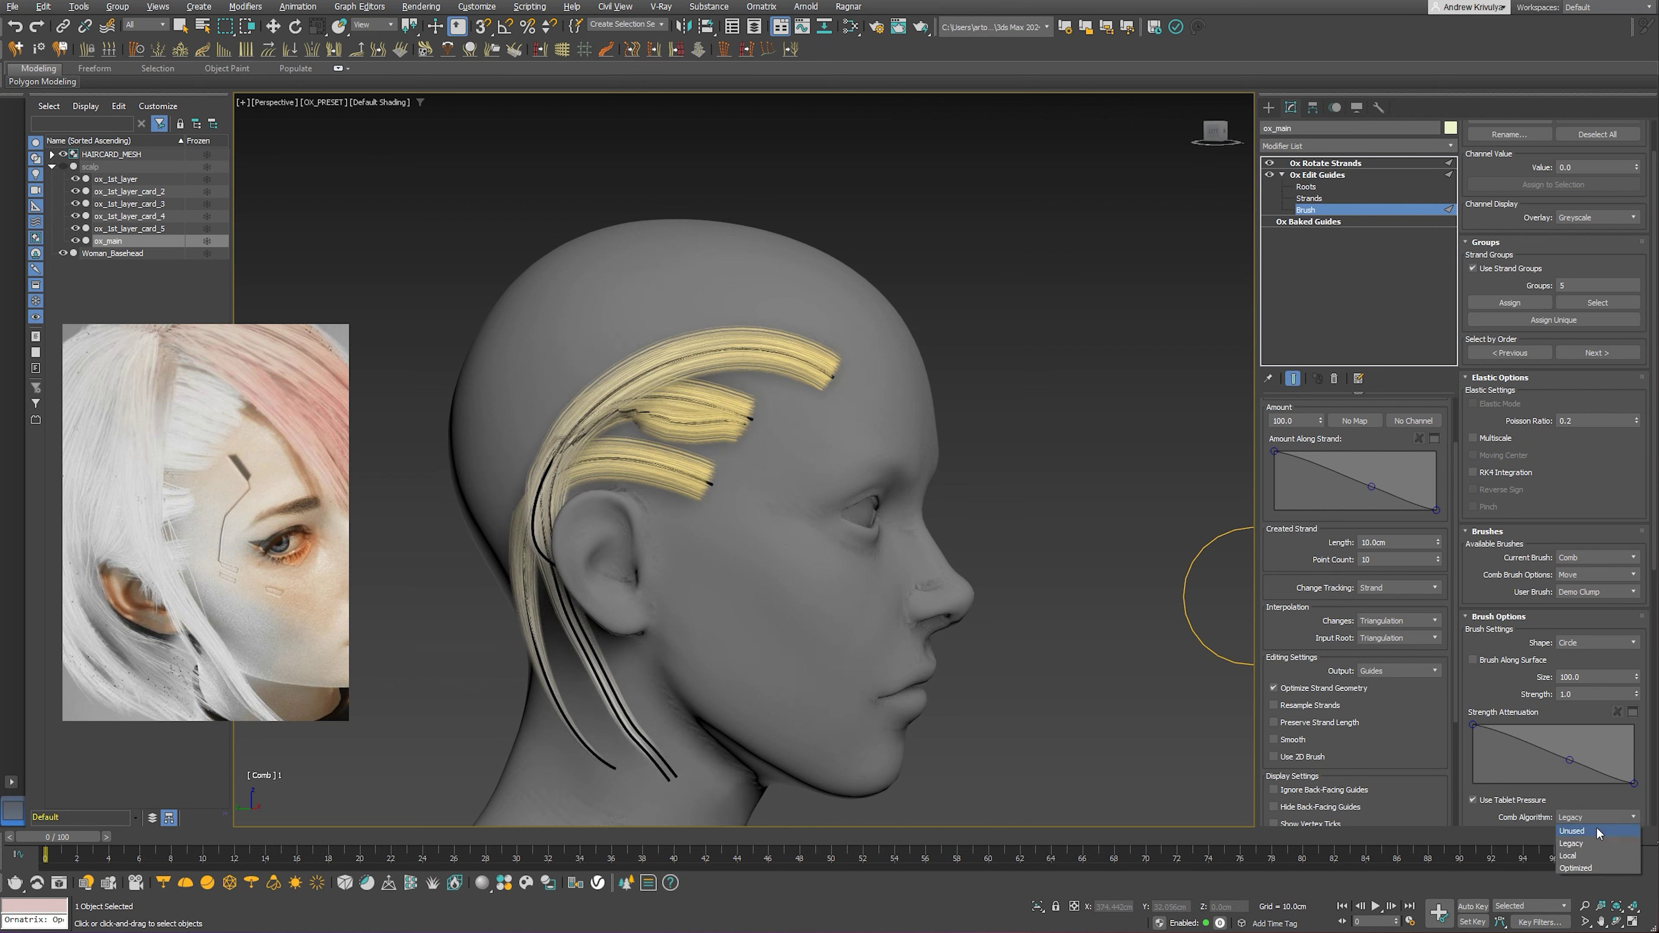
left_click(1589, 857)
middle_click_drag(610, 462, 618, 451, "alt")
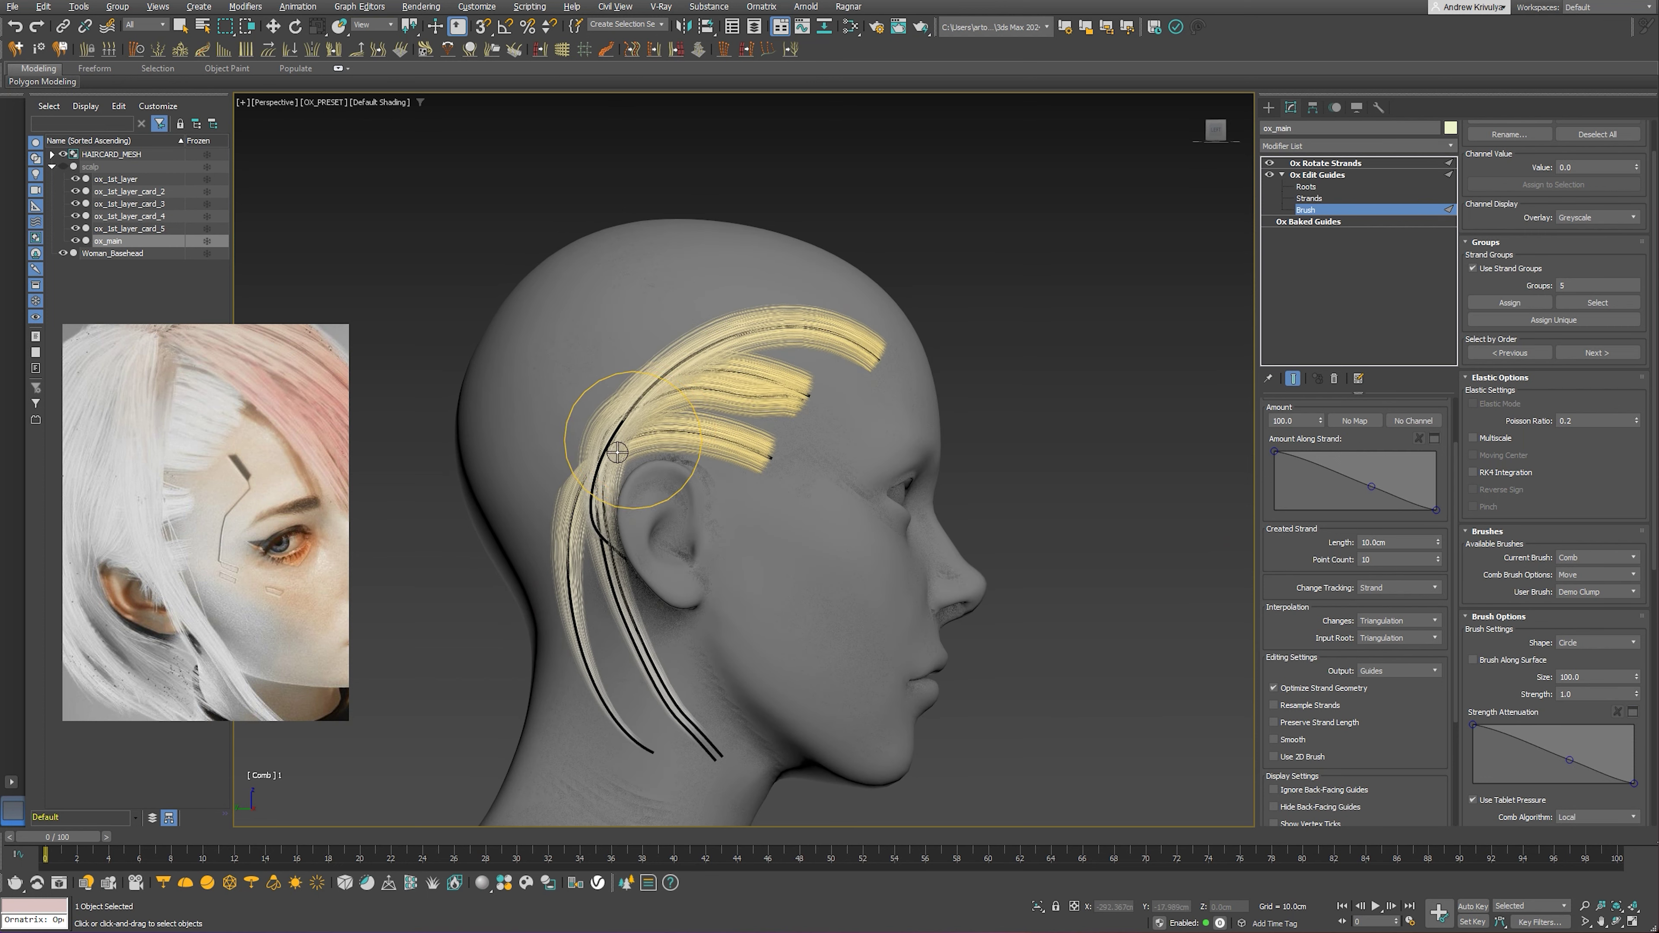
mouse_move(706, 419)
middle_mouse_down("alt")
mouse_move(619, 463)
mouse_move(644, 482)
mouse_move(633, 527)
middle_mouse_up("alt")
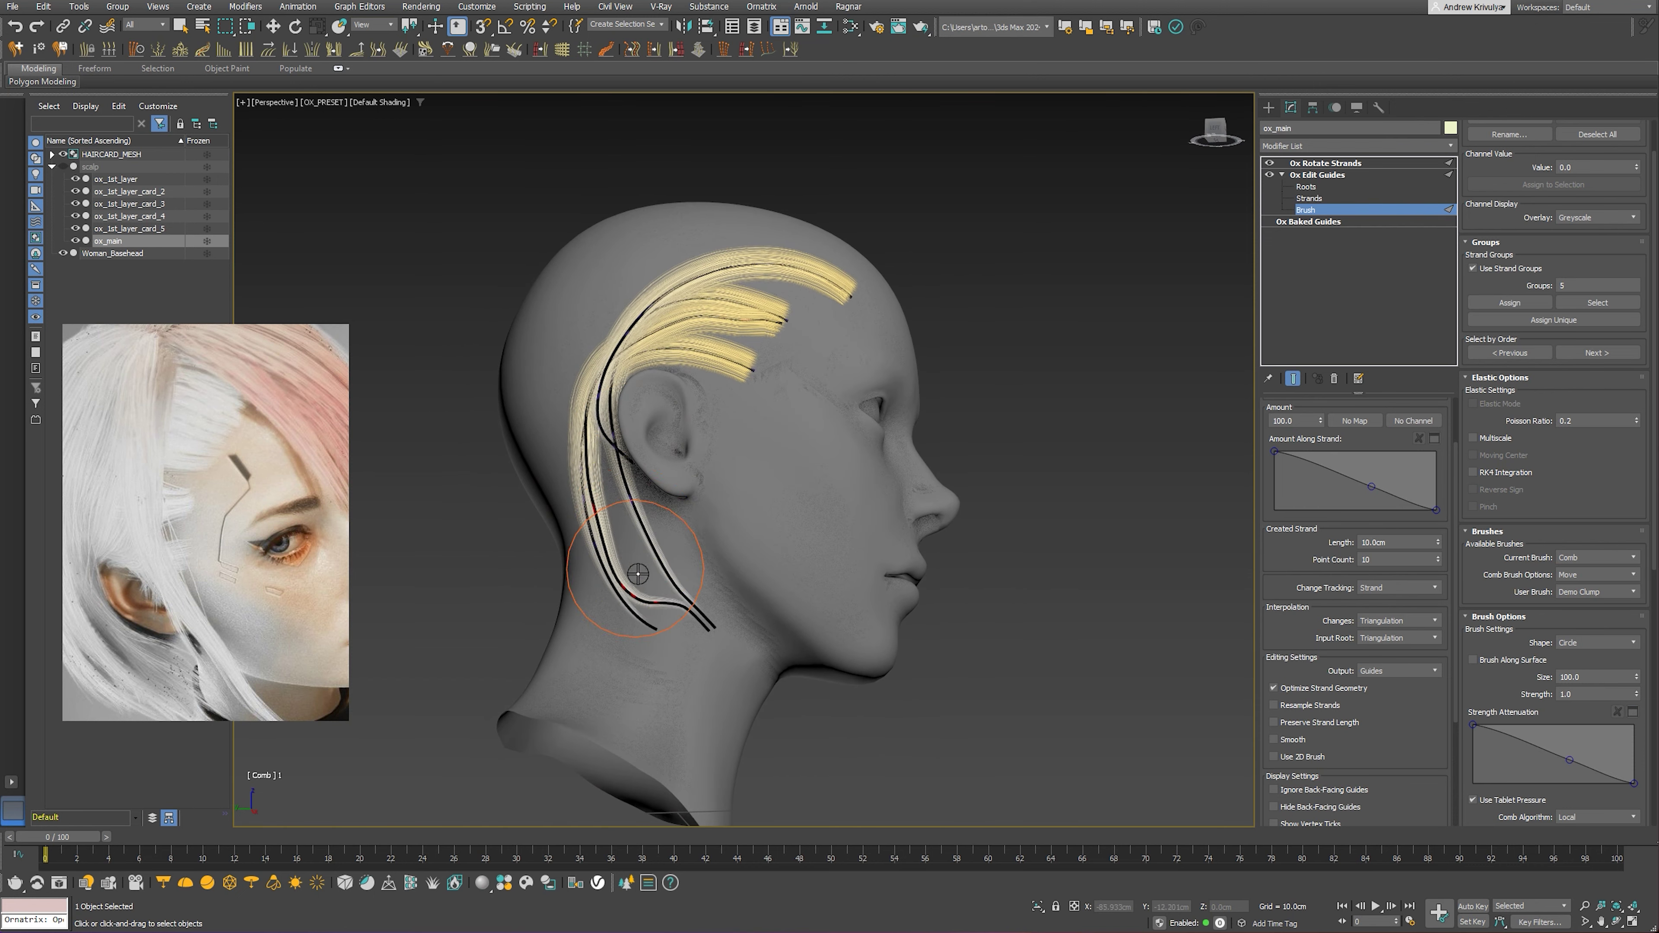
middle_click_drag(703, 621, 740, 592, "alt")
Smooth the strands behind the ear with the Smooth brush at strength 8.3
left_click(1597, 558)
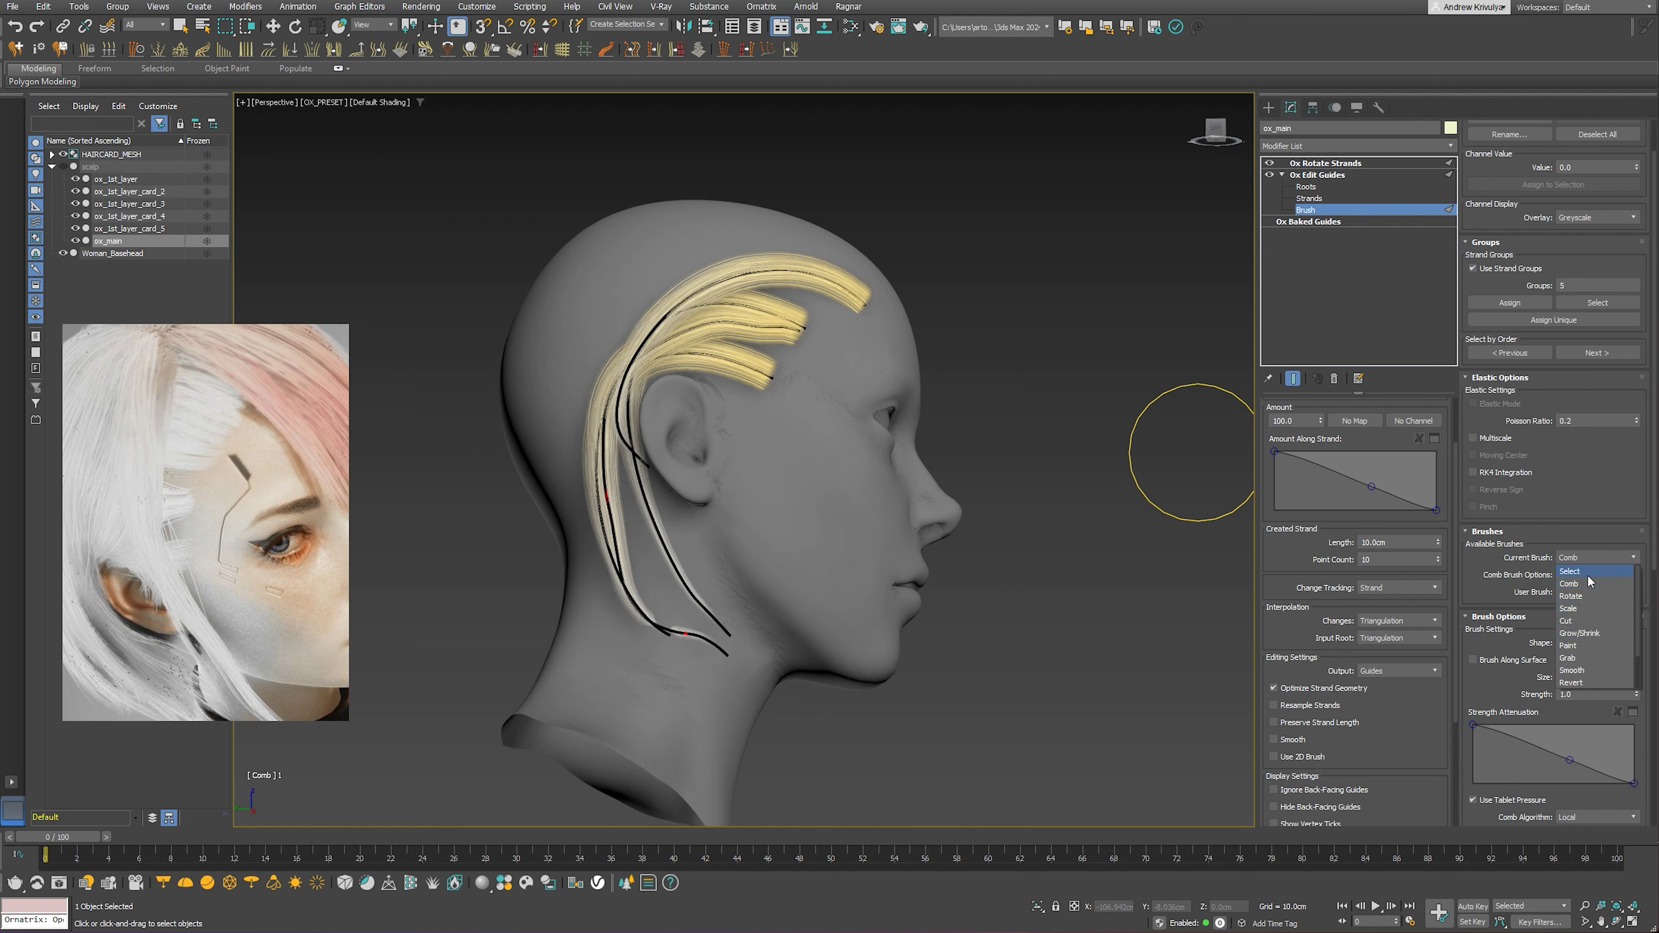
left_click(1581, 670)
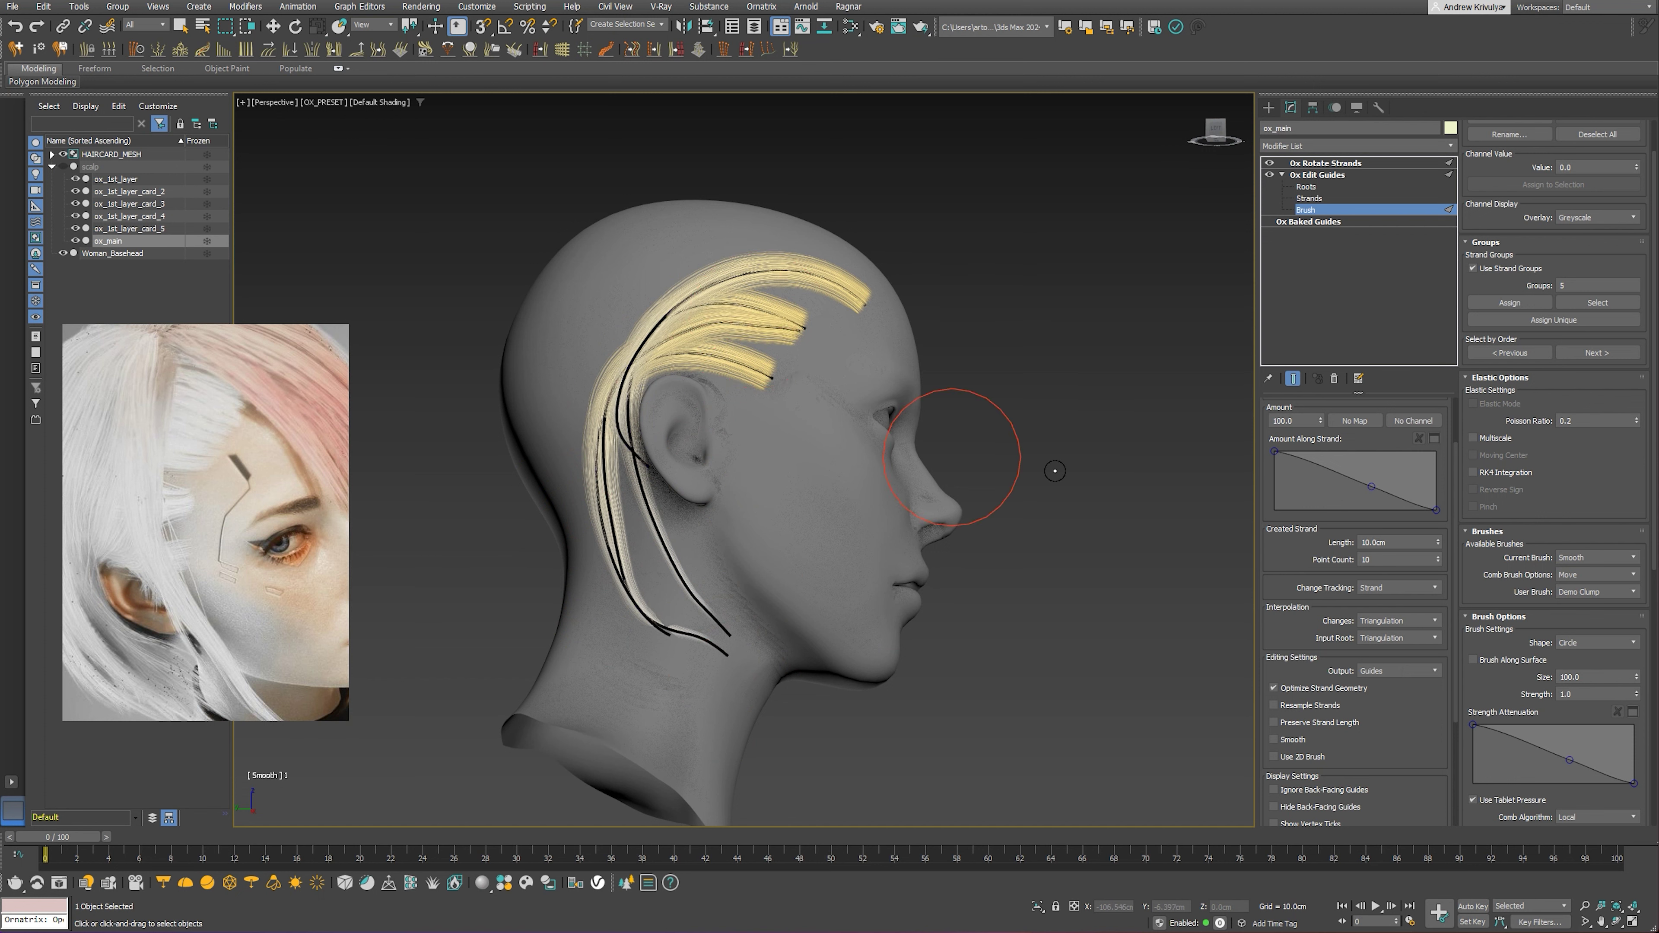
left_click_drag(1637, 695, 1619, 435)
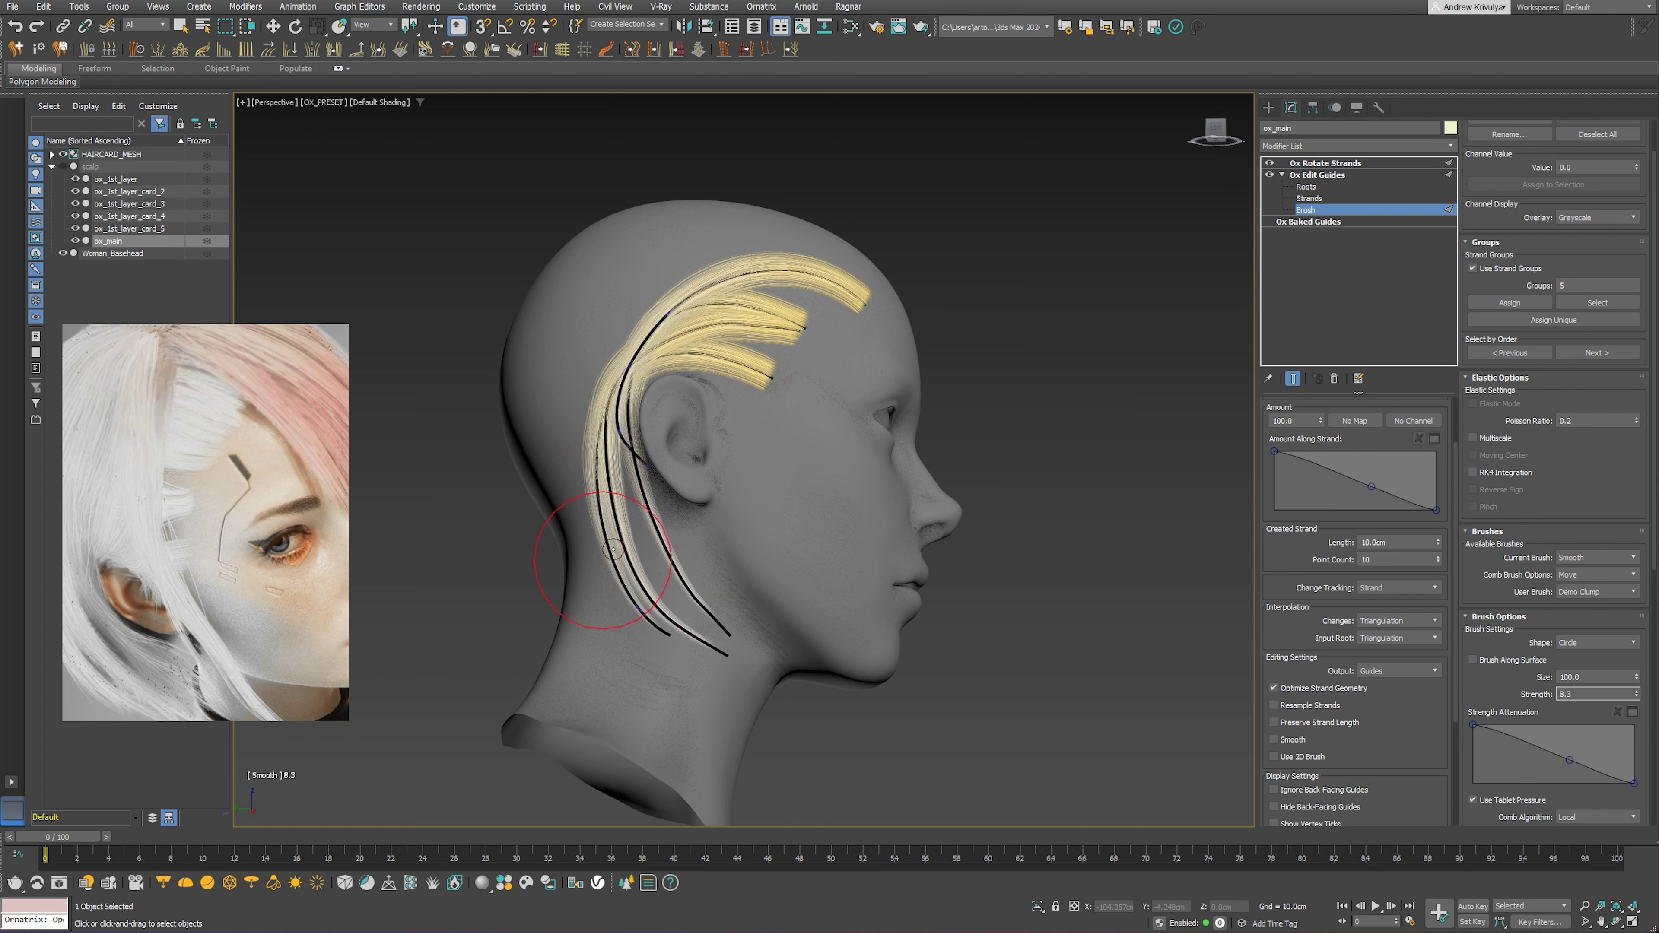
mouse_move(797, 280)
left_mouse_down()
mouse_move(796, 352)
mouse_move(523, 464)
left_mouse_up()
mouse_move(524, 464)
middle_mouse_down("alt")
mouse_move(796, 445)
mouse_move(685, 426)
mouse_move(736, 464)
mouse_move(685, 352)
mouse_move(715, 448)
mouse_move(759, 482)
middle_mouse_up("alt")
scroll(714, 449, "down", 3)
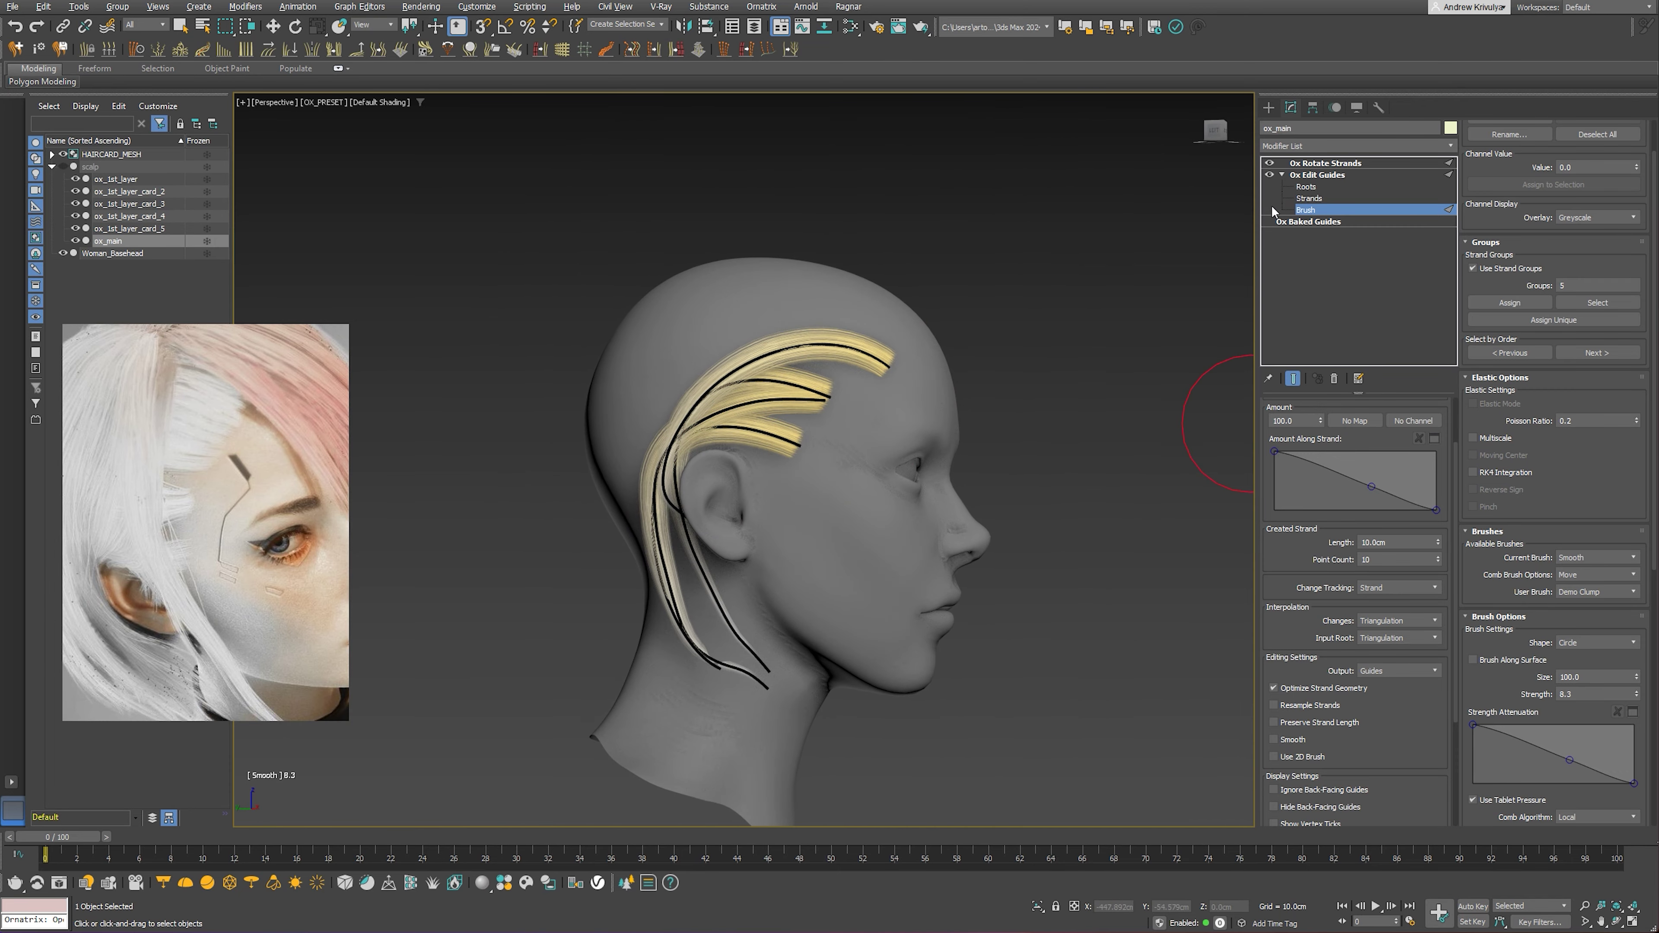
left_click(1305, 198)
Select the front yellow card's root, then return to brushing and zoom in on the strands
key("1")
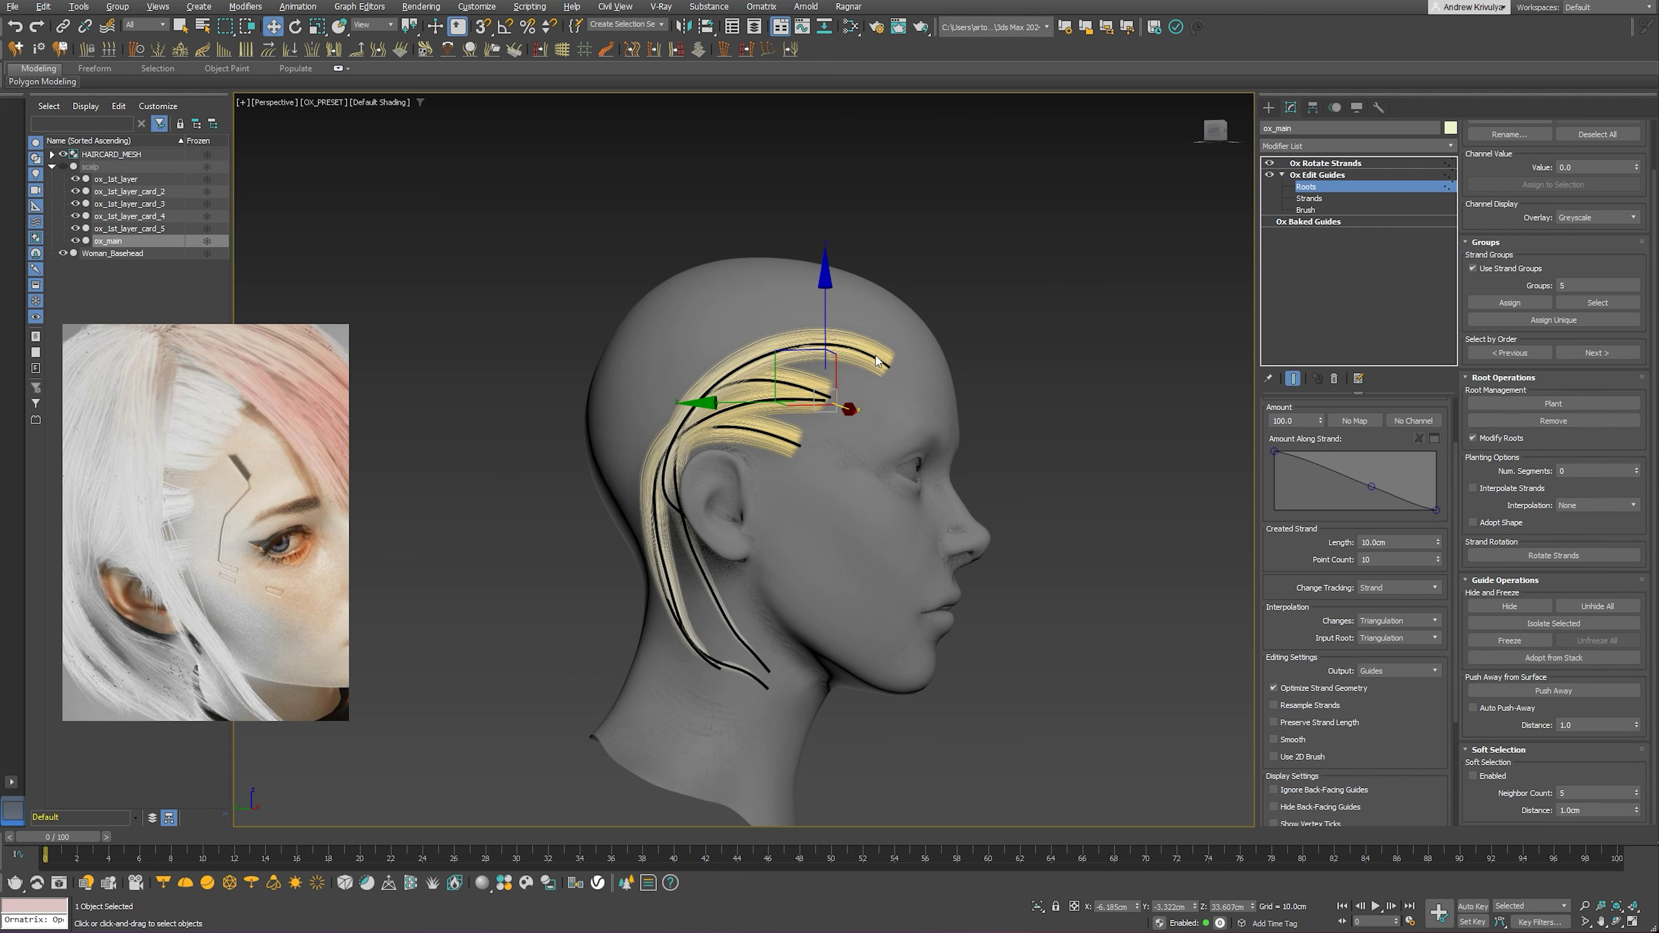
left_click(882, 363)
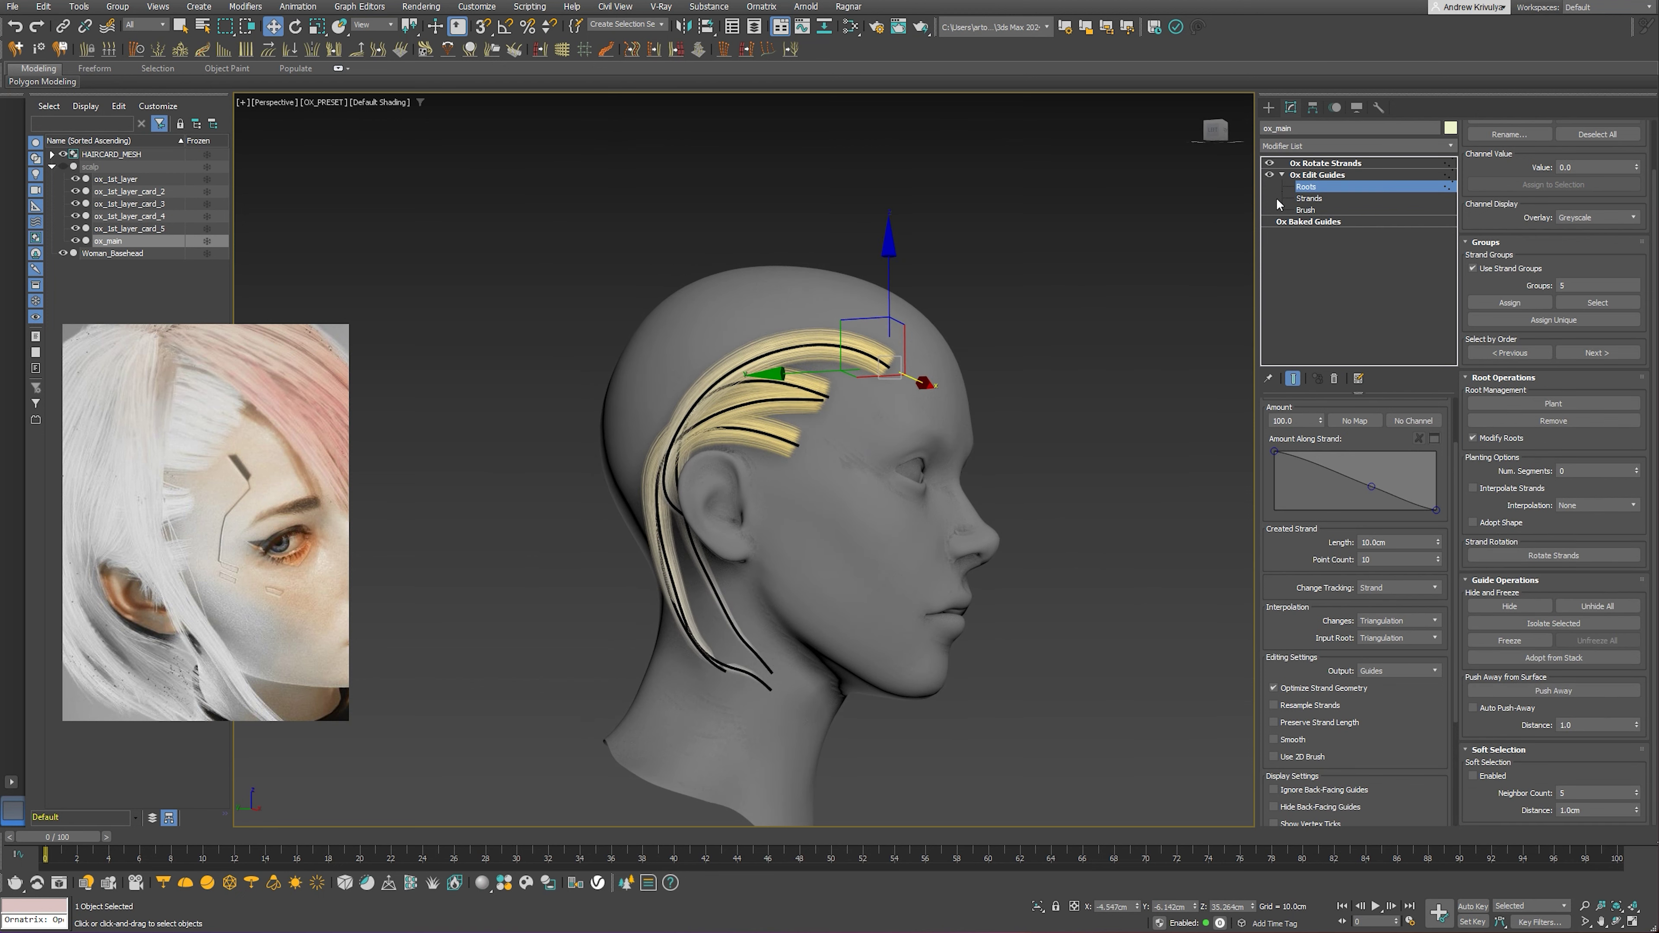
left_click(1305, 209)
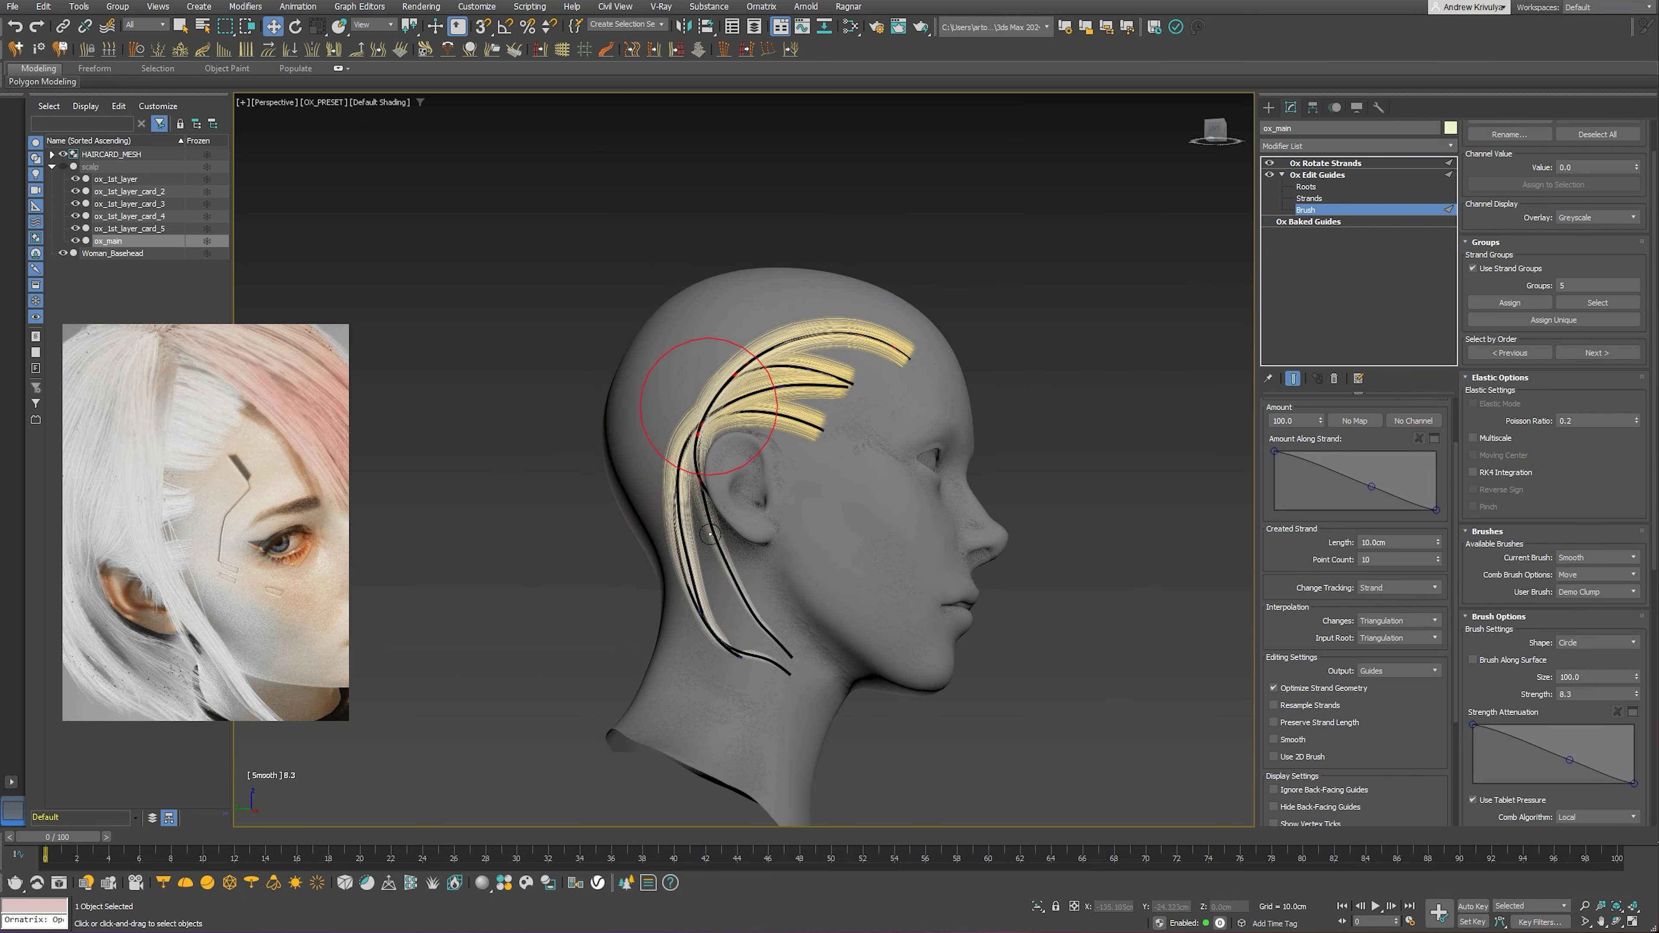
mouse_move(709, 534)
middle_mouse_down("alt")
mouse_move(760, 452)
mouse_move(763, 467)
middle_mouse_up("alt")
scroll(769, 467, "up", 4)
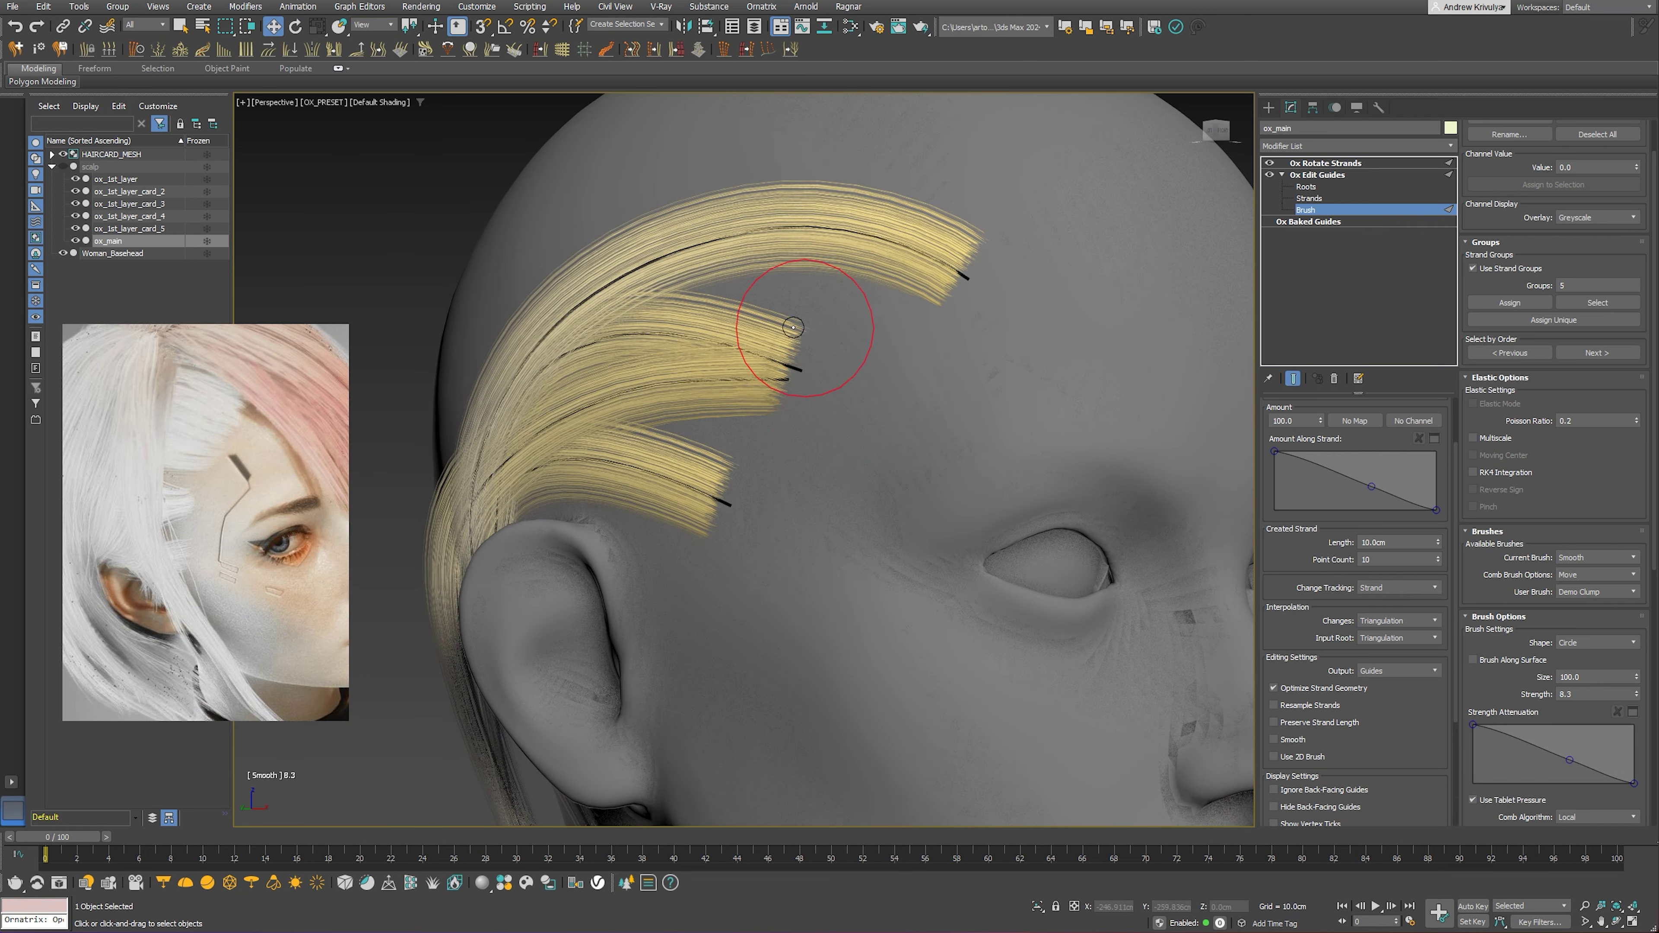
middle_click_drag(796, 333, 778, 389, "alt")
scroll(777, 389, "up", 4)
scroll(769, 432, "down", 5)
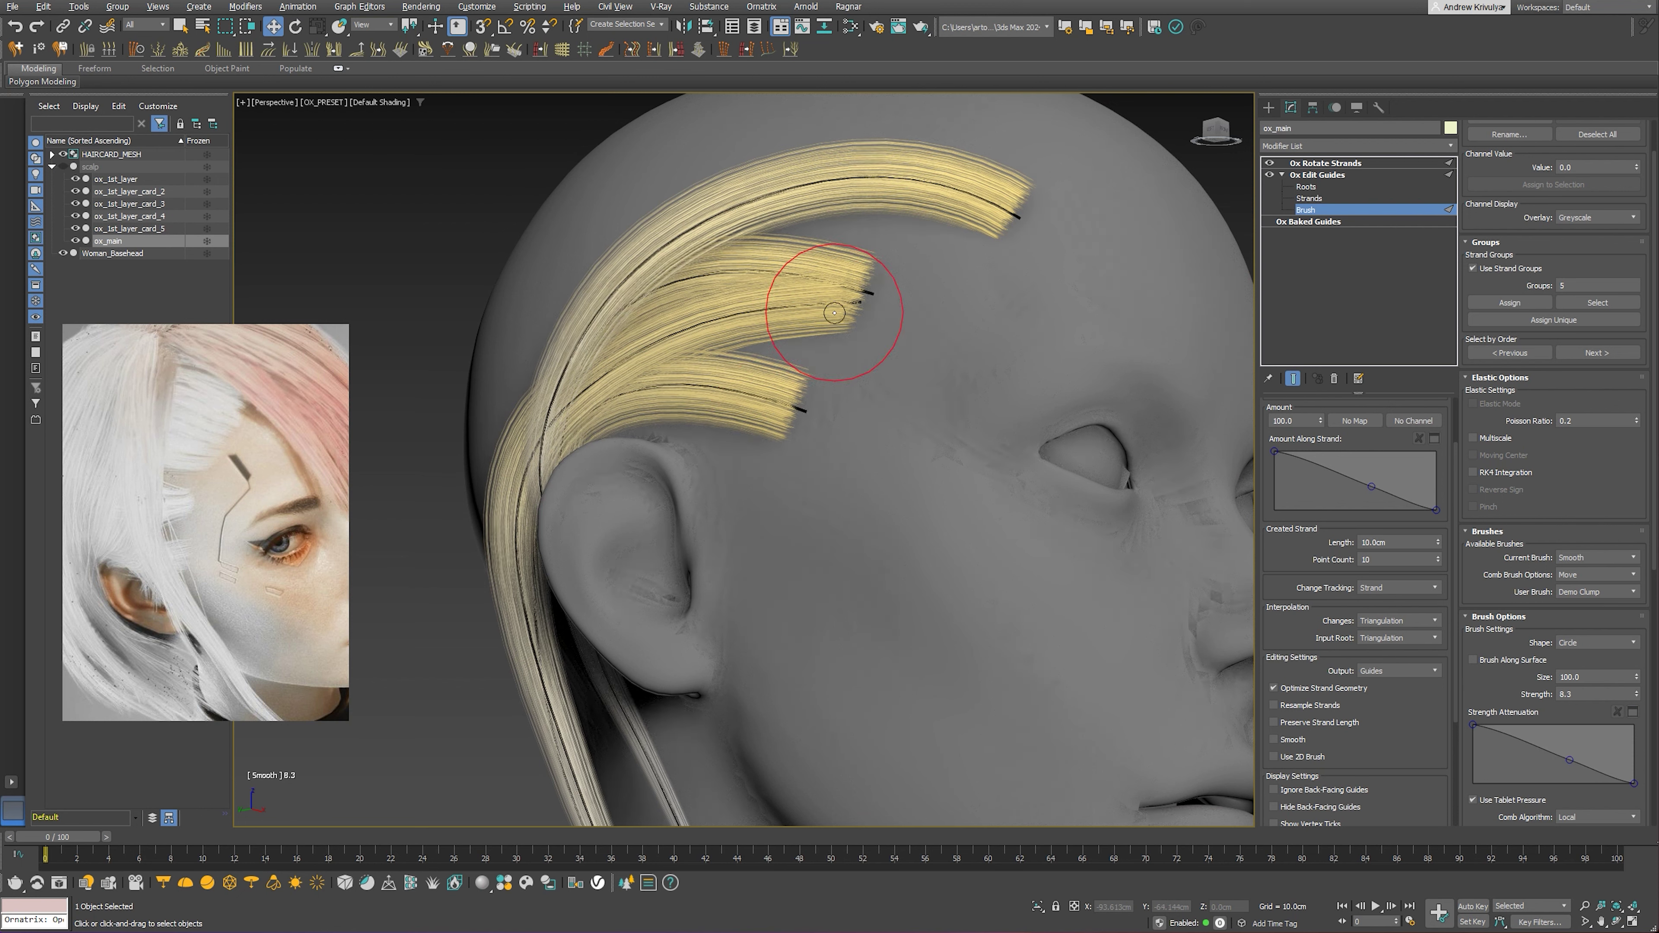
Select the lower yellow card's root and orbit around the head
left_click(1304, 188)
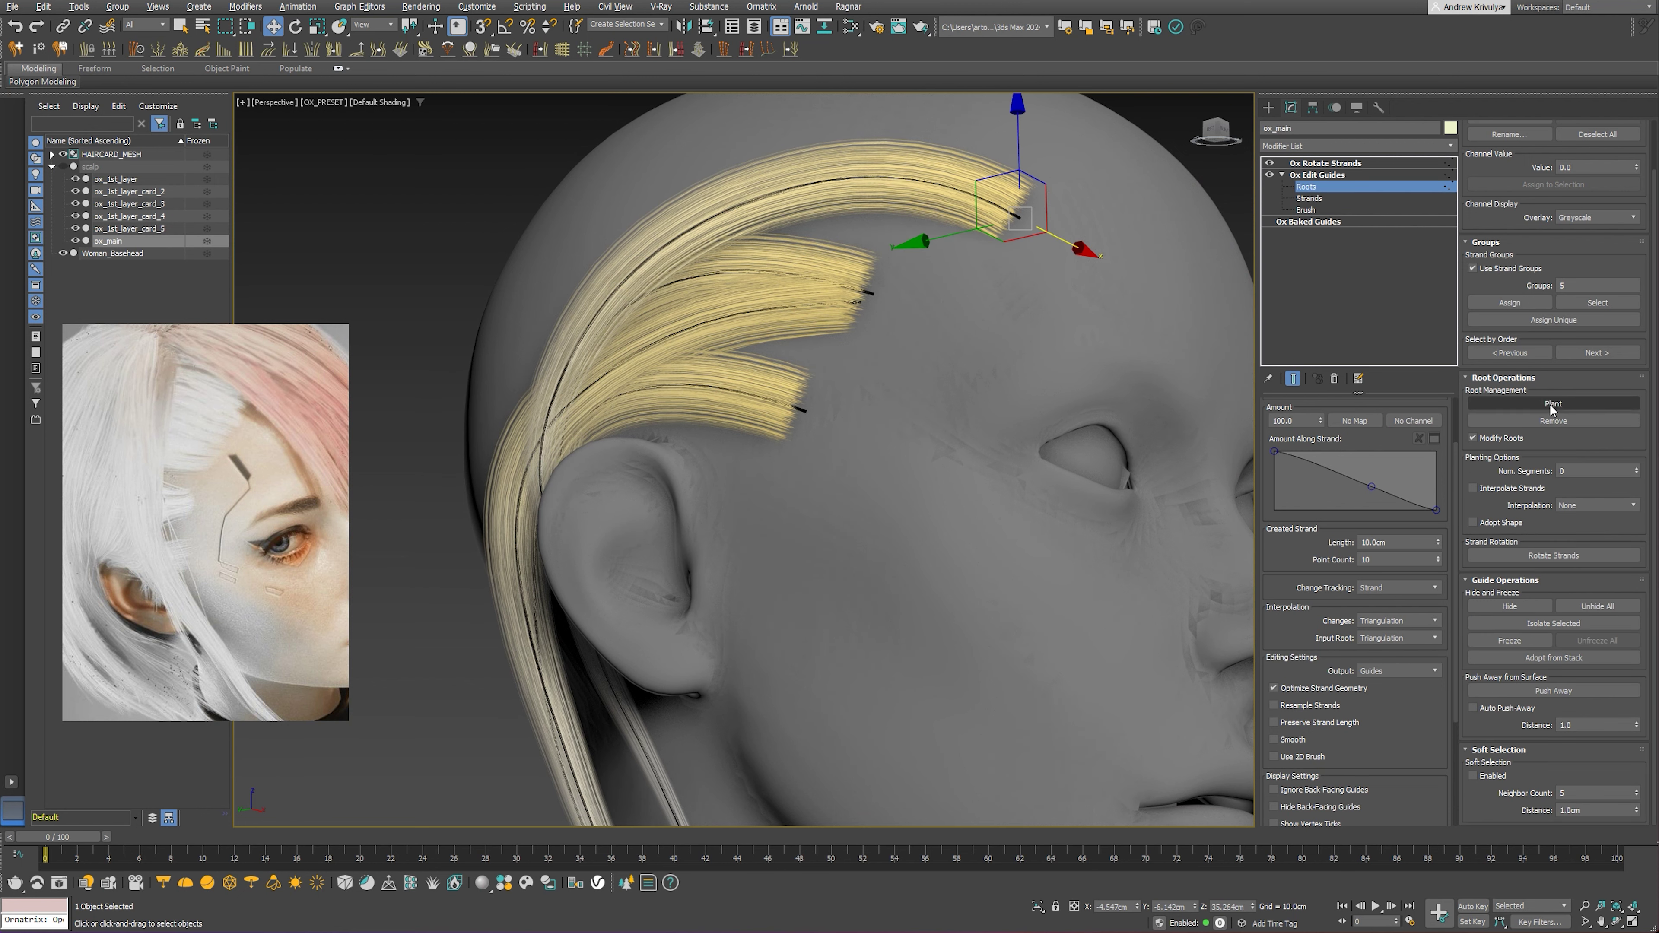
left_click(803, 412)
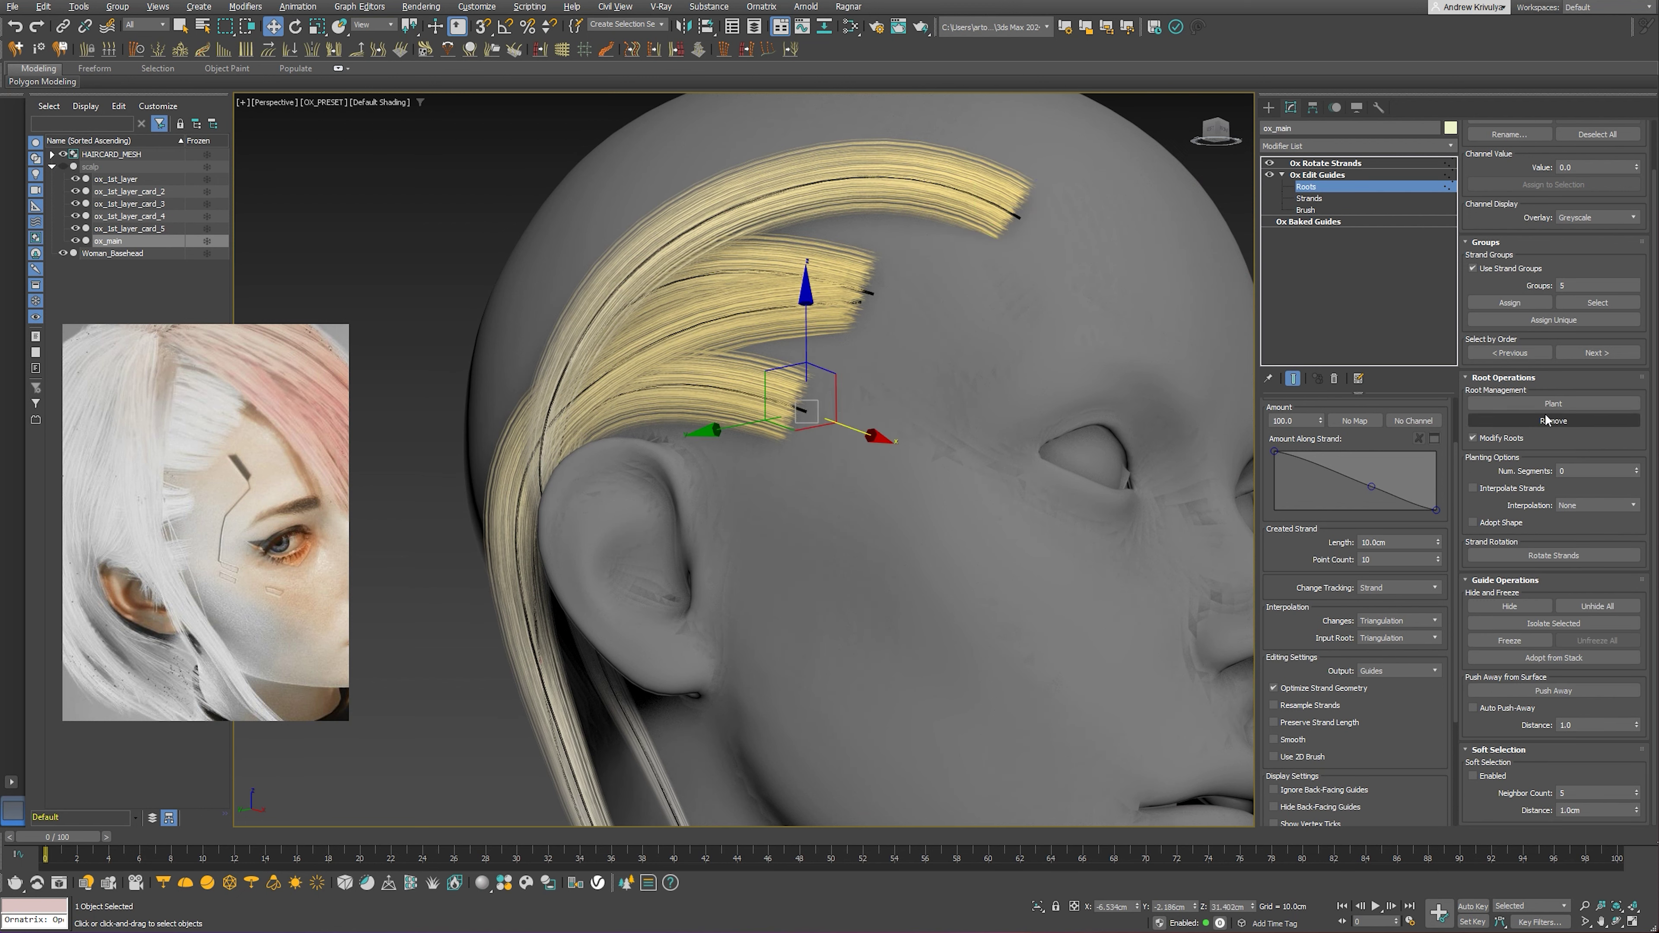
mouse_move(1192, 424)
middle_mouse_down("alt")
mouse_move(803, 363)
mouse_move(855, 296)
mouse_move(875, 315)
mouse_move(833, 401)
middle_mouse_up("alt")
scroll(871, 327, "up", 3)
scroll(871, 340, "up", 2)
scroll(870, 334, "down", 3)
scroll(885, 334, "down", 3)
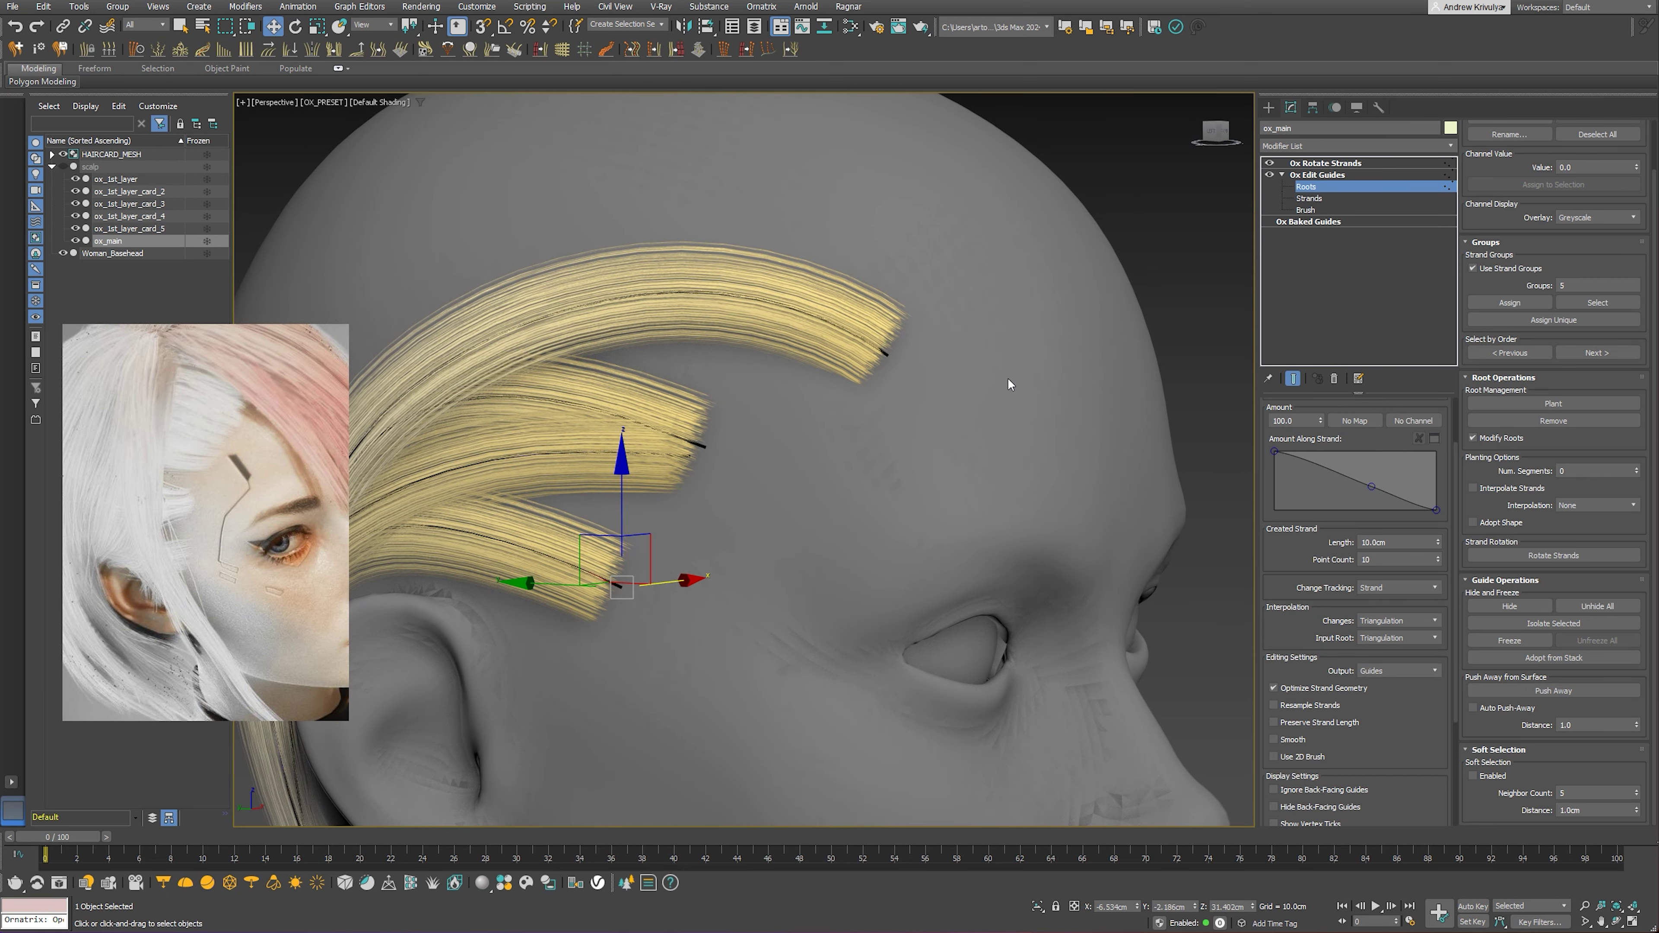
Toggle root planting, orbit closer on the cards, and return to the Smooth brush
left_click(1563, 405)
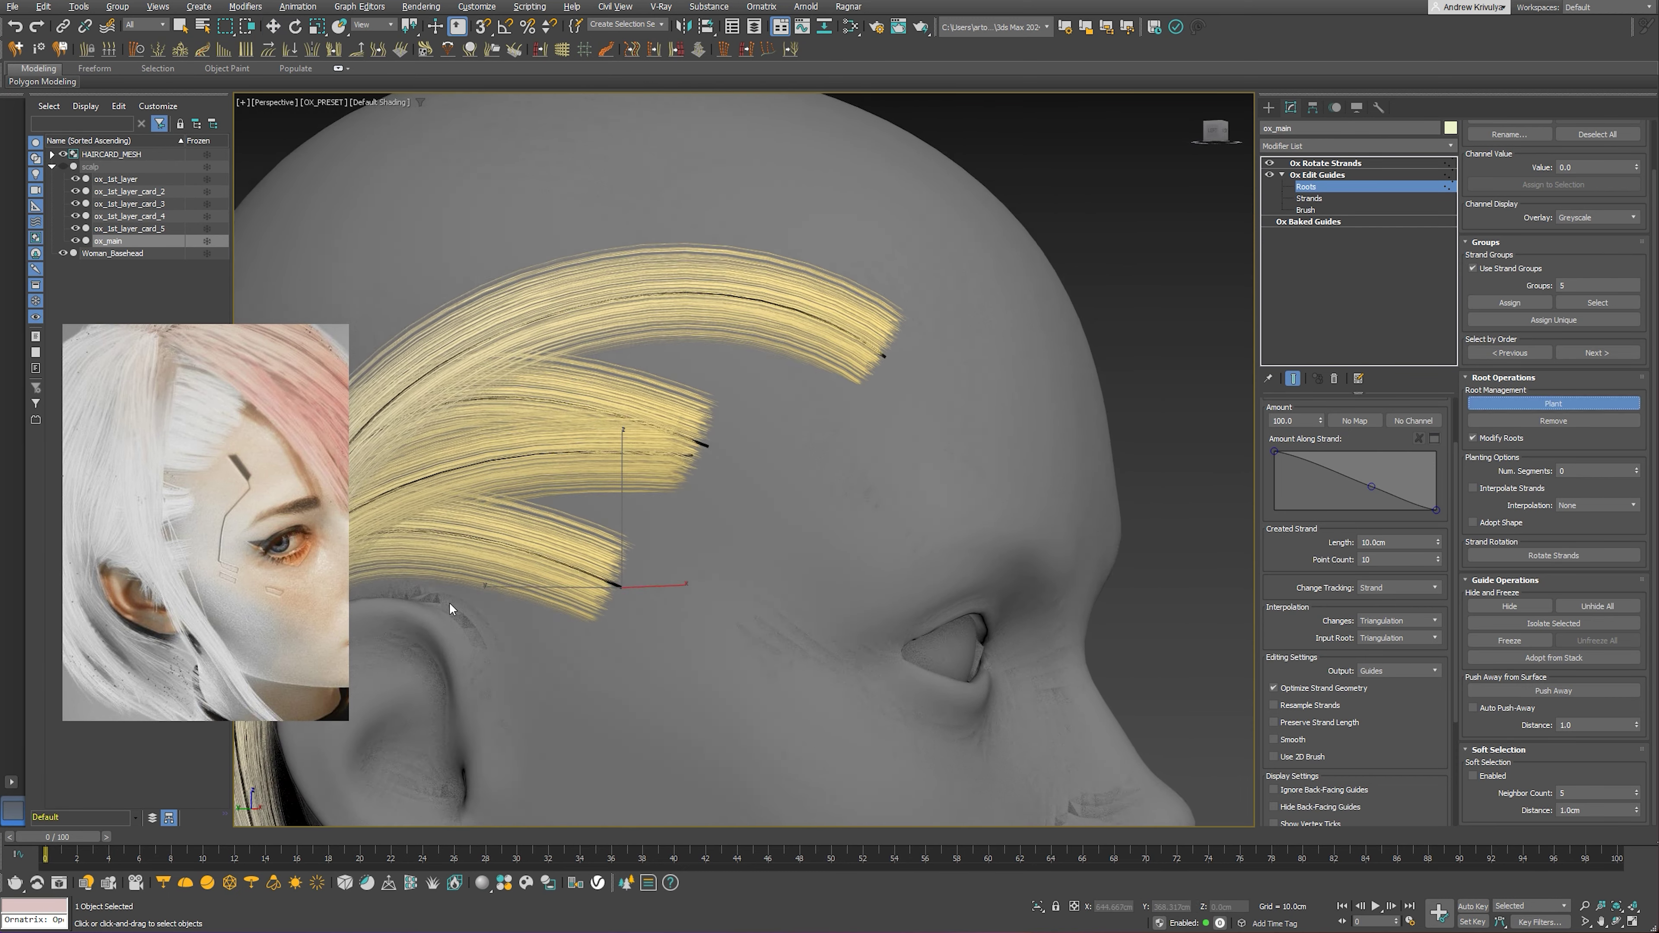
middle_click_drag(448, 601, 725, 562, "alt")
scroll(728, 561, "up", 3)
scroll(729, 561, "up", 2)
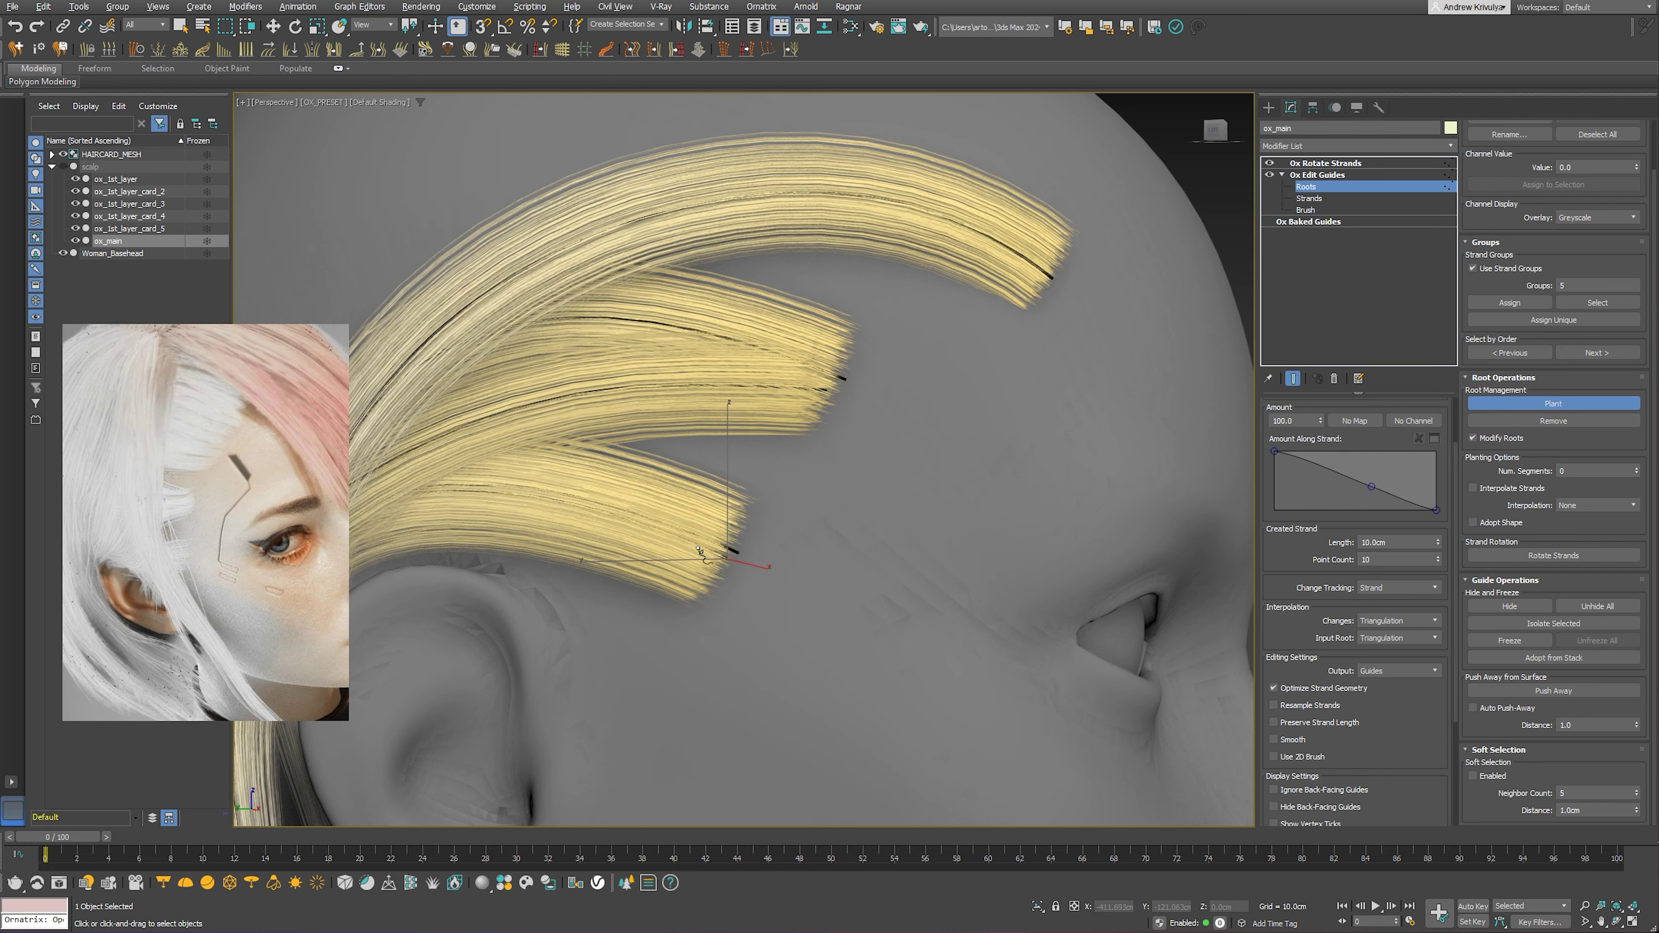
scroll(728, 561, "down", 2)
left_click(1310, 210)
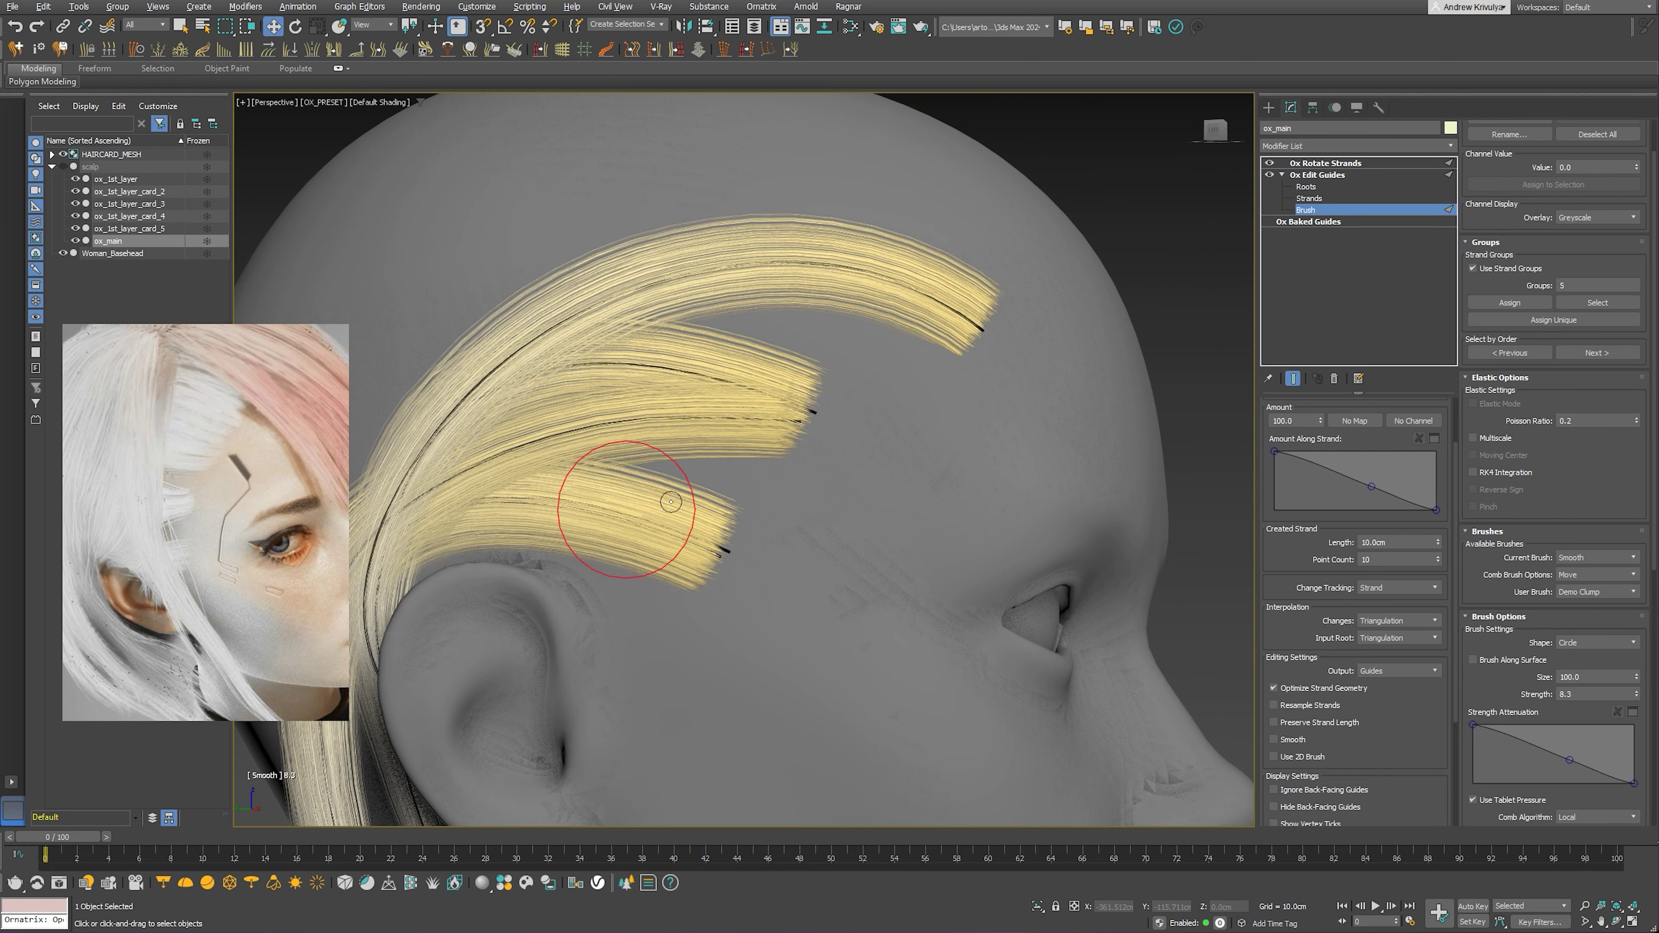
Rotate the side clump's root to angle the cards back, then return to the Select tool
left_click(1307, 187)
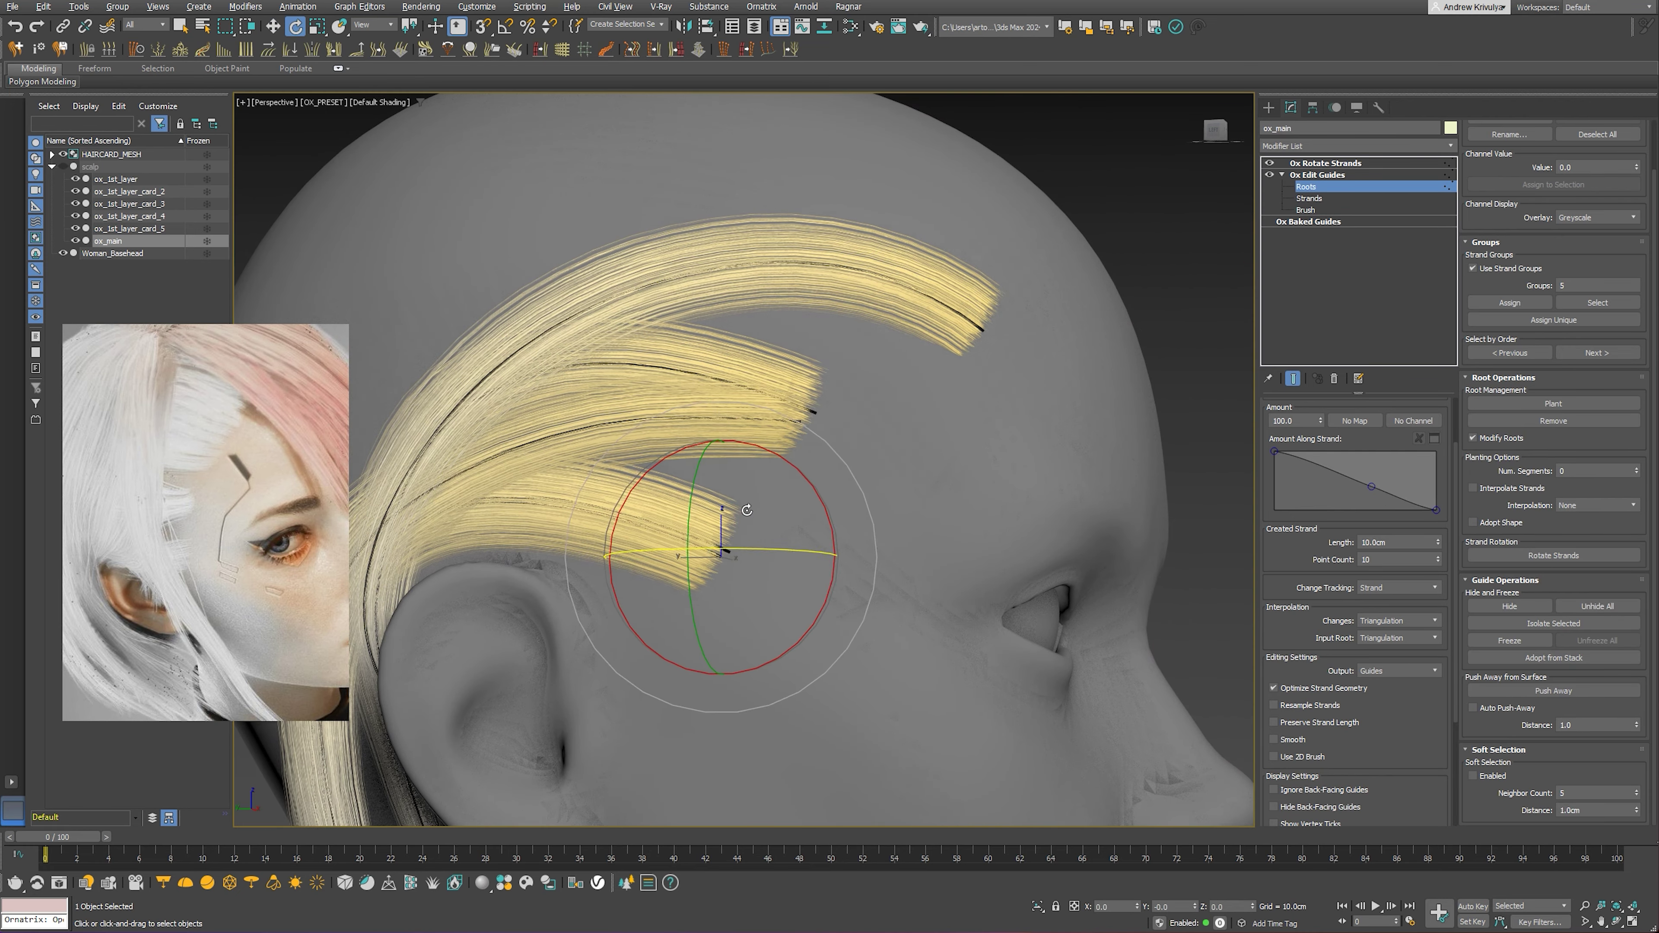
middle_click_drag(788, 454, 810, 431)
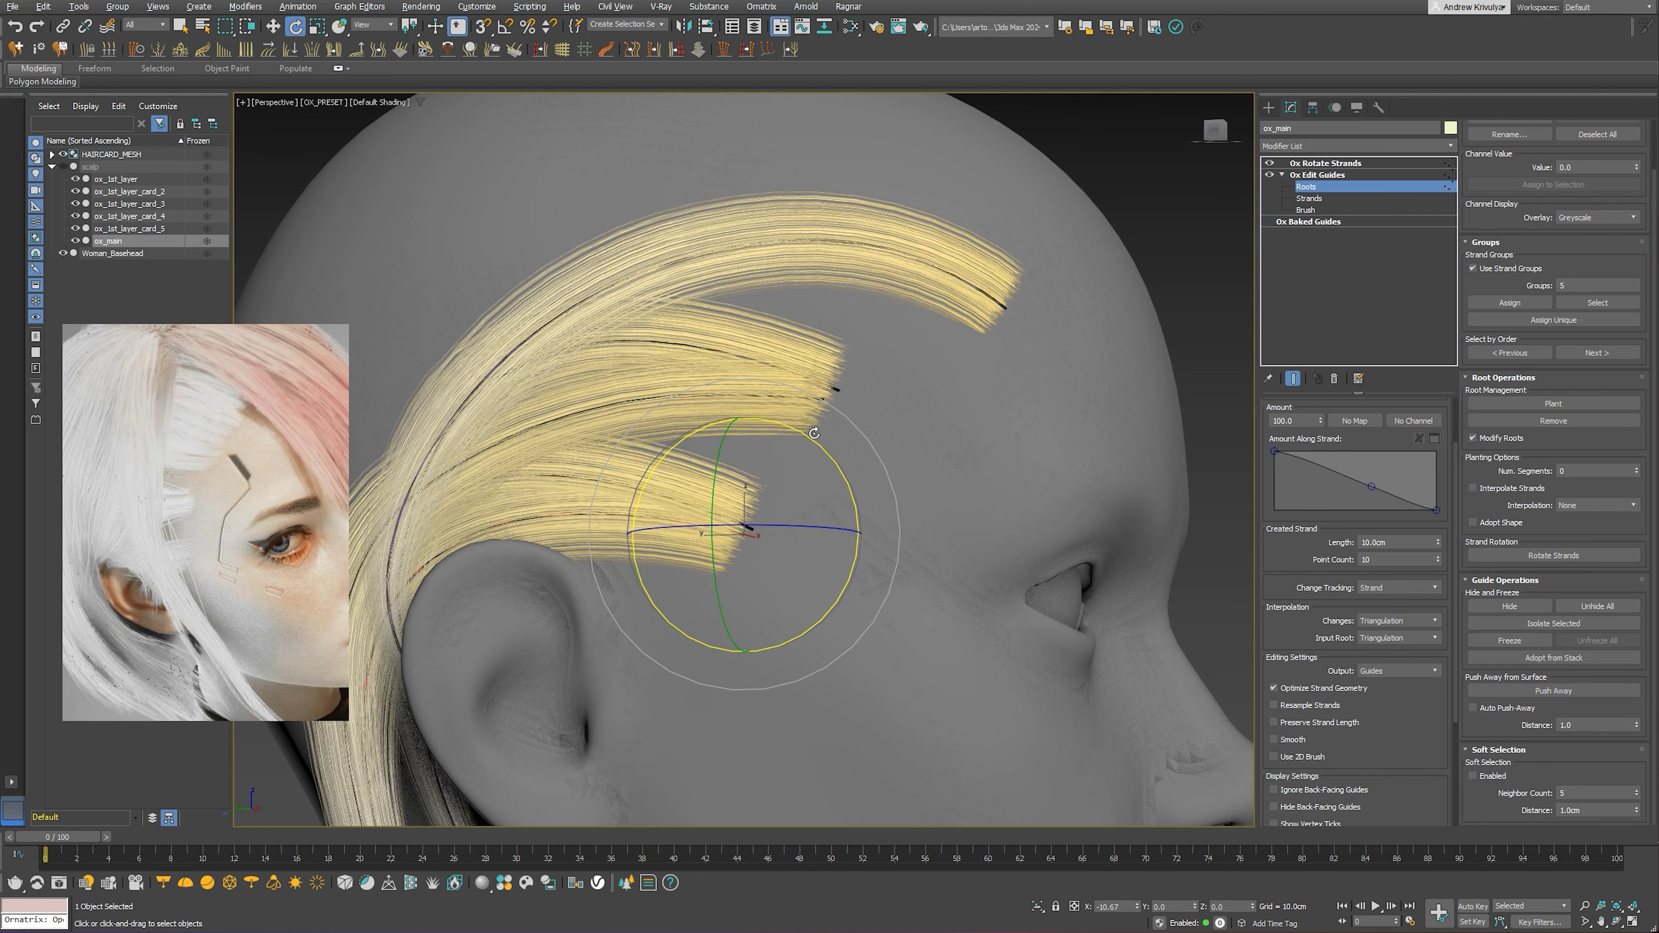
scroll(456, 550, "down", 5)
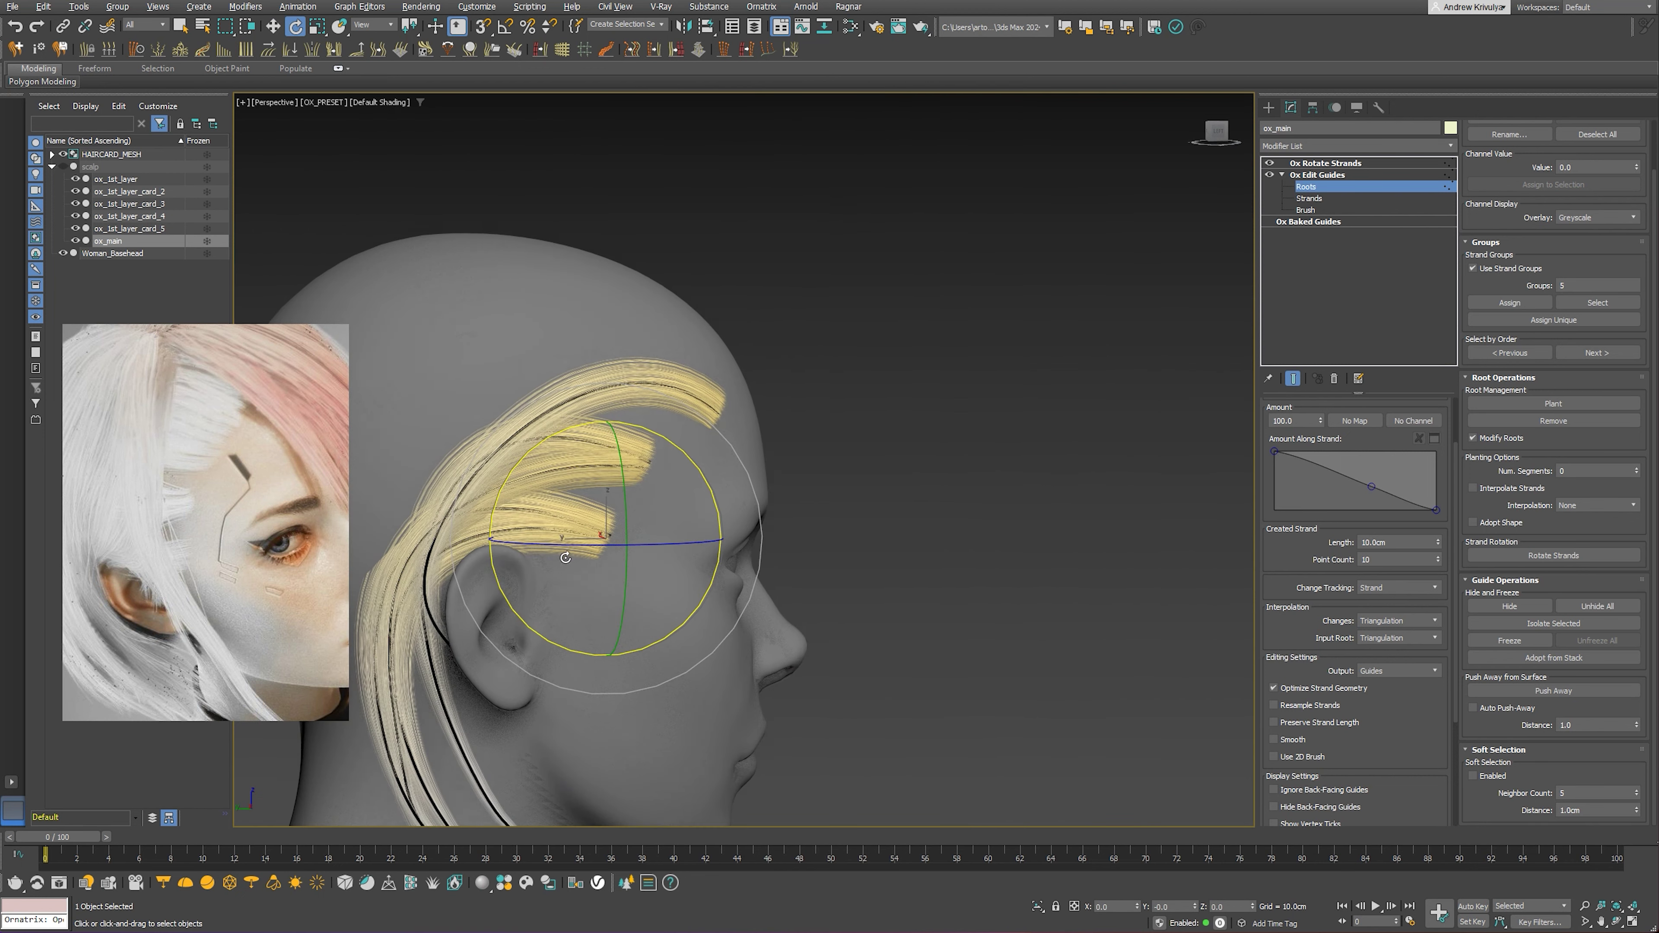
mouse_move(455, 549)
middle_mouse_down("alt")
mouse_move(657, 485)
mouse_move(572, 480)
mouse_move(649, 518)
mouse_move(753, 395)
mouse_move(706, 458)
mouse_move(849, 457)
mouse_move(736, 426)
mouse_move(734, 467)
mouse_move(777, 406)
mouse_move(815, 482)
mouse_move(867, 475)
mouse_move(905, 416)
middle_mouse_up("alt")
key("q")
Smooth the guide strands around the ear, checking them briefly in wireframe
left_click(1309, 209)
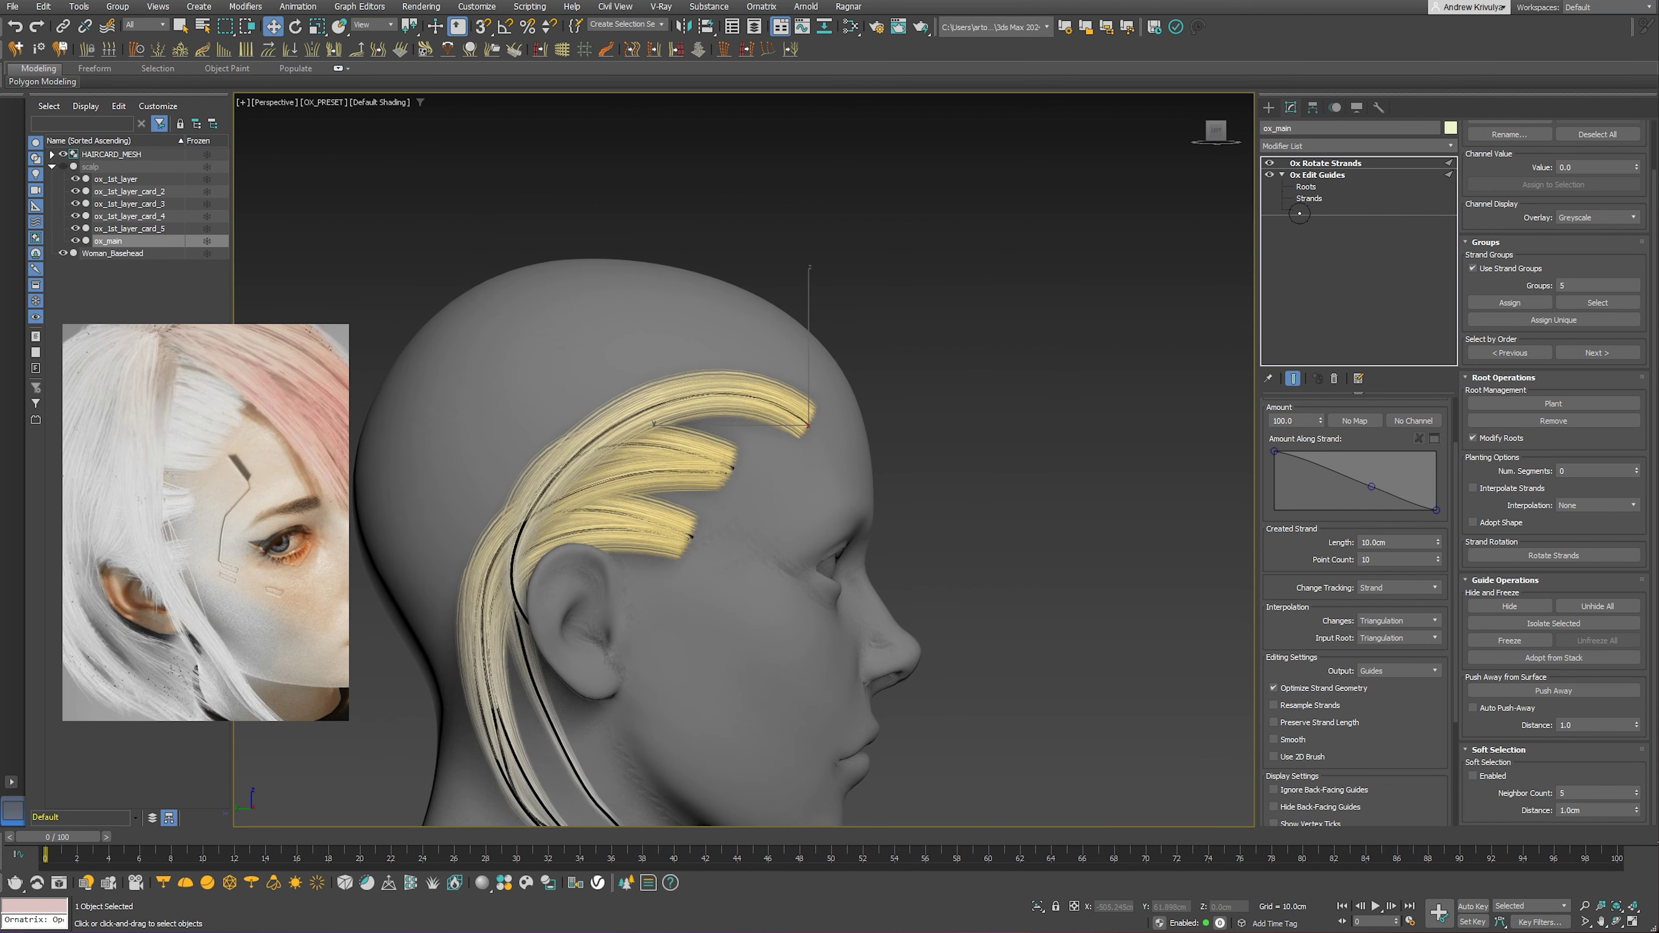
key("F3")
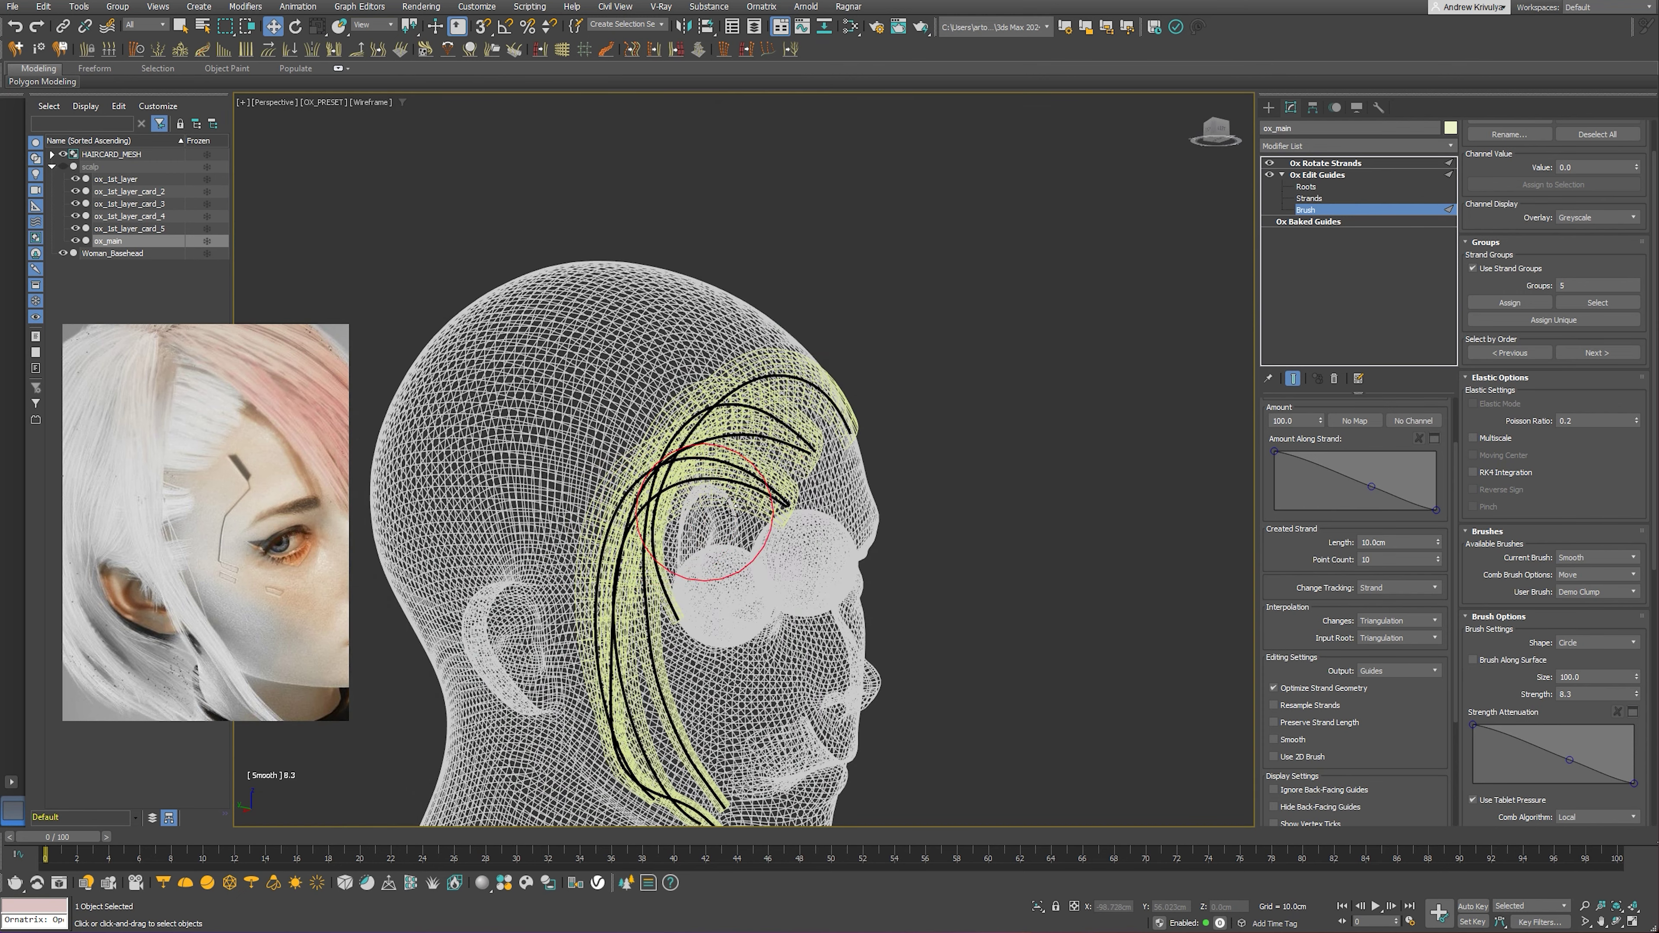
key("F3")
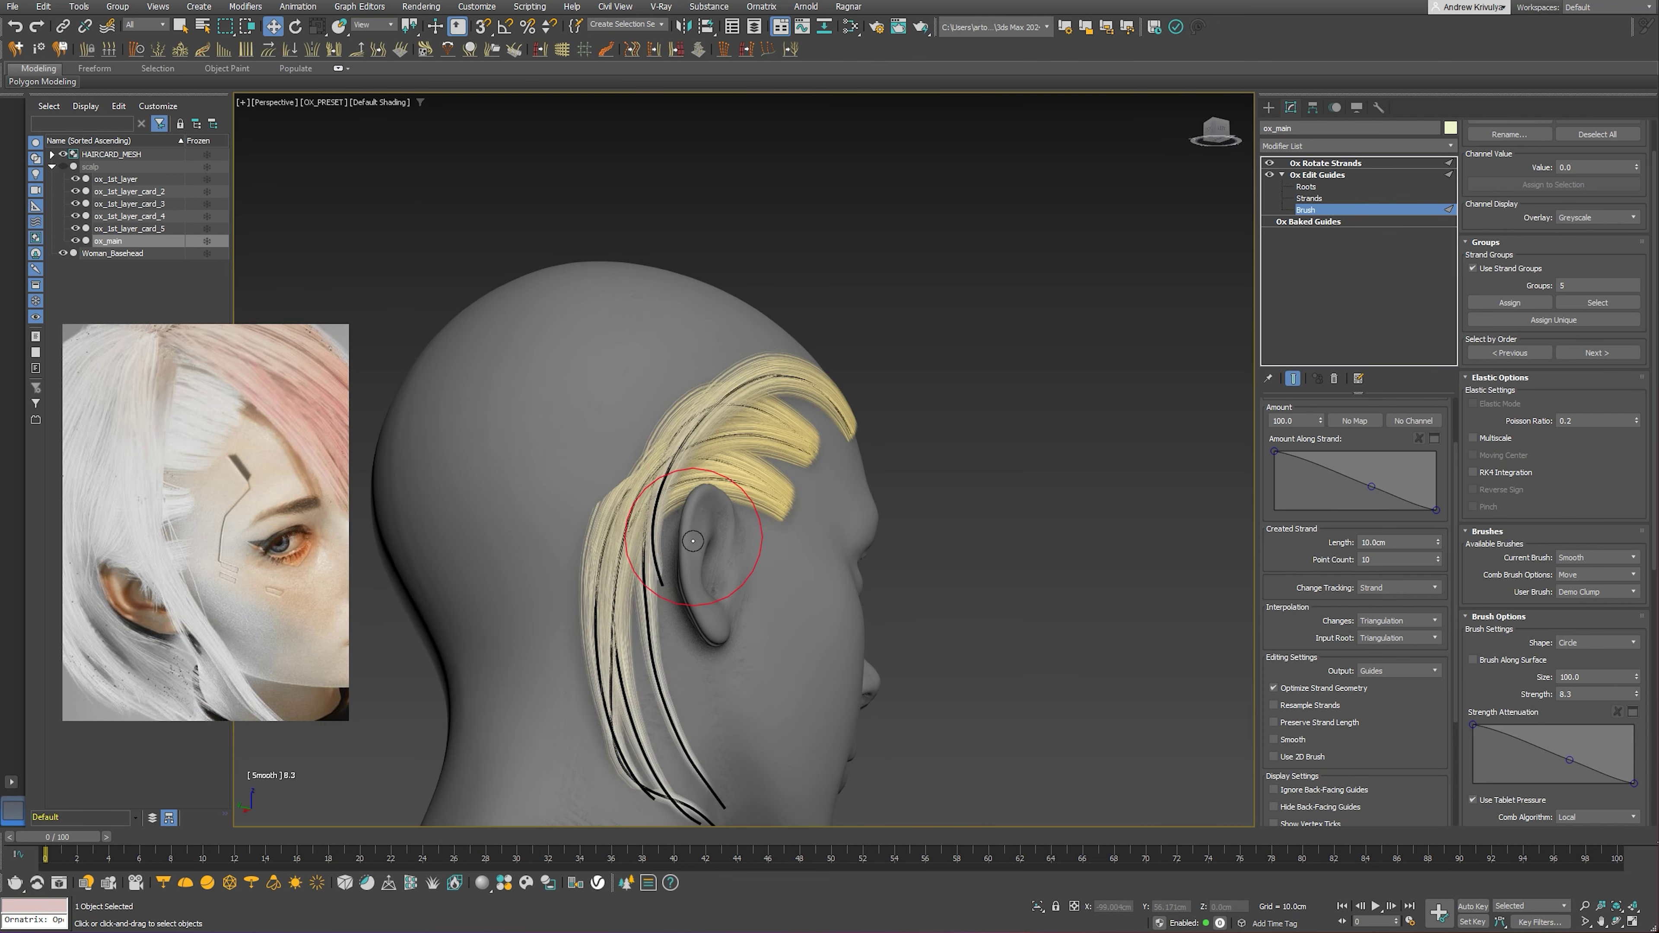
left_click_drag(743, 574, 718, 663)
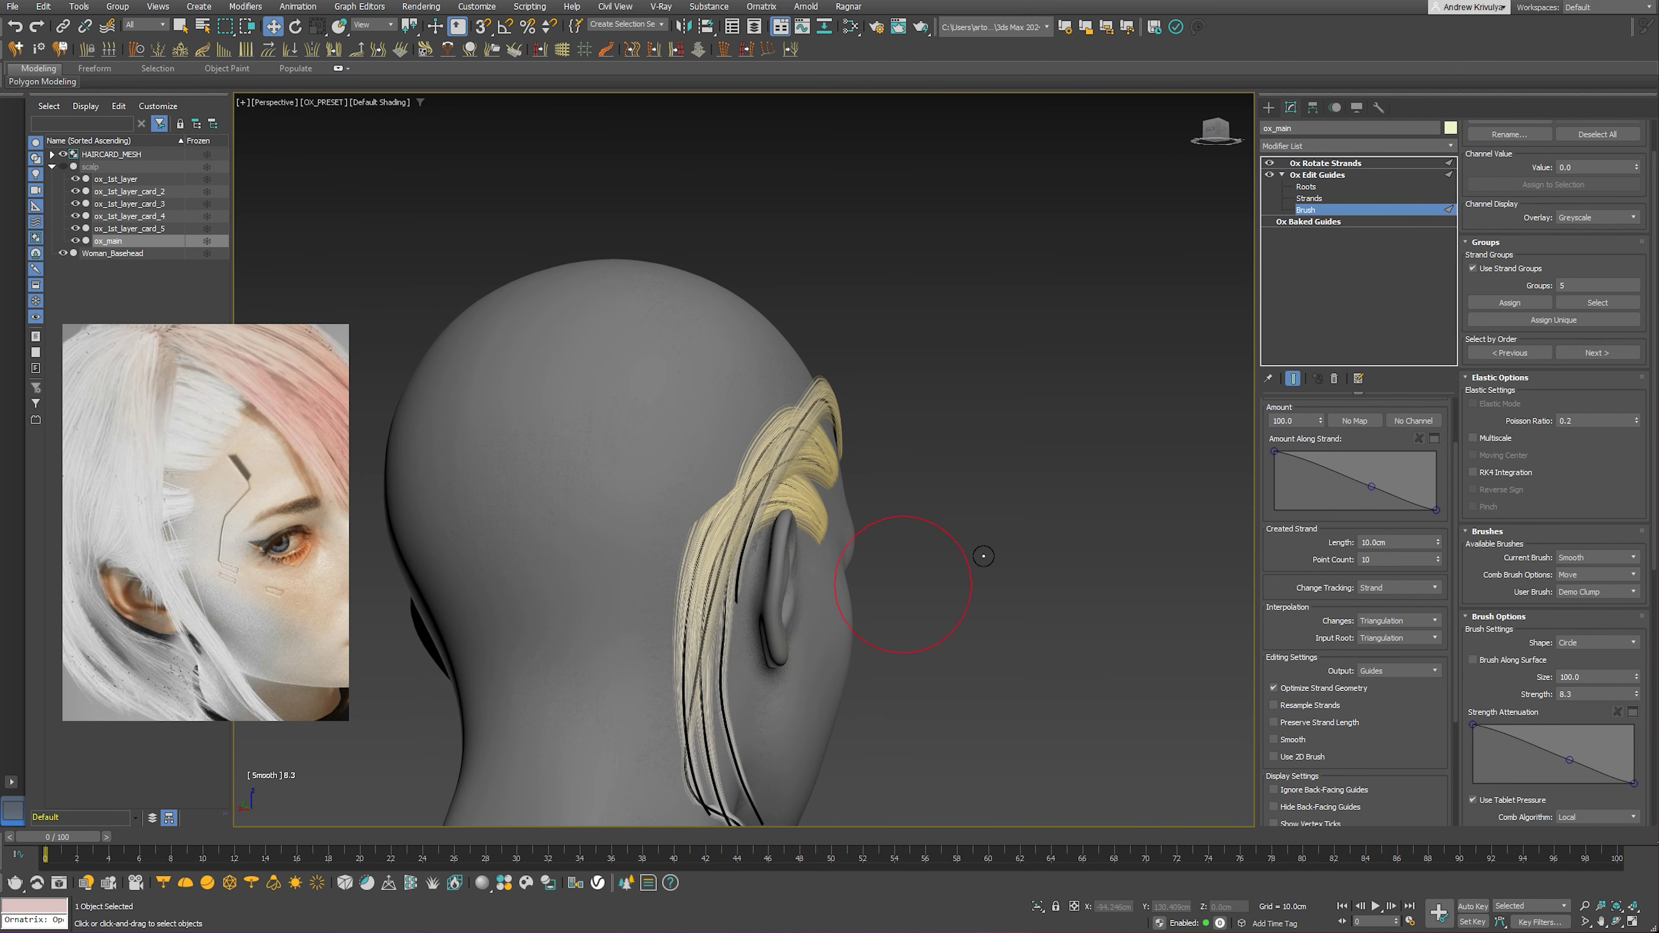
Switch to the Comb brush and orbit around the head to work the guides back
left_click(1596, 557)
left_click(1590, 586)
middle_click_drag(777, 641, 729, 628, "alt")
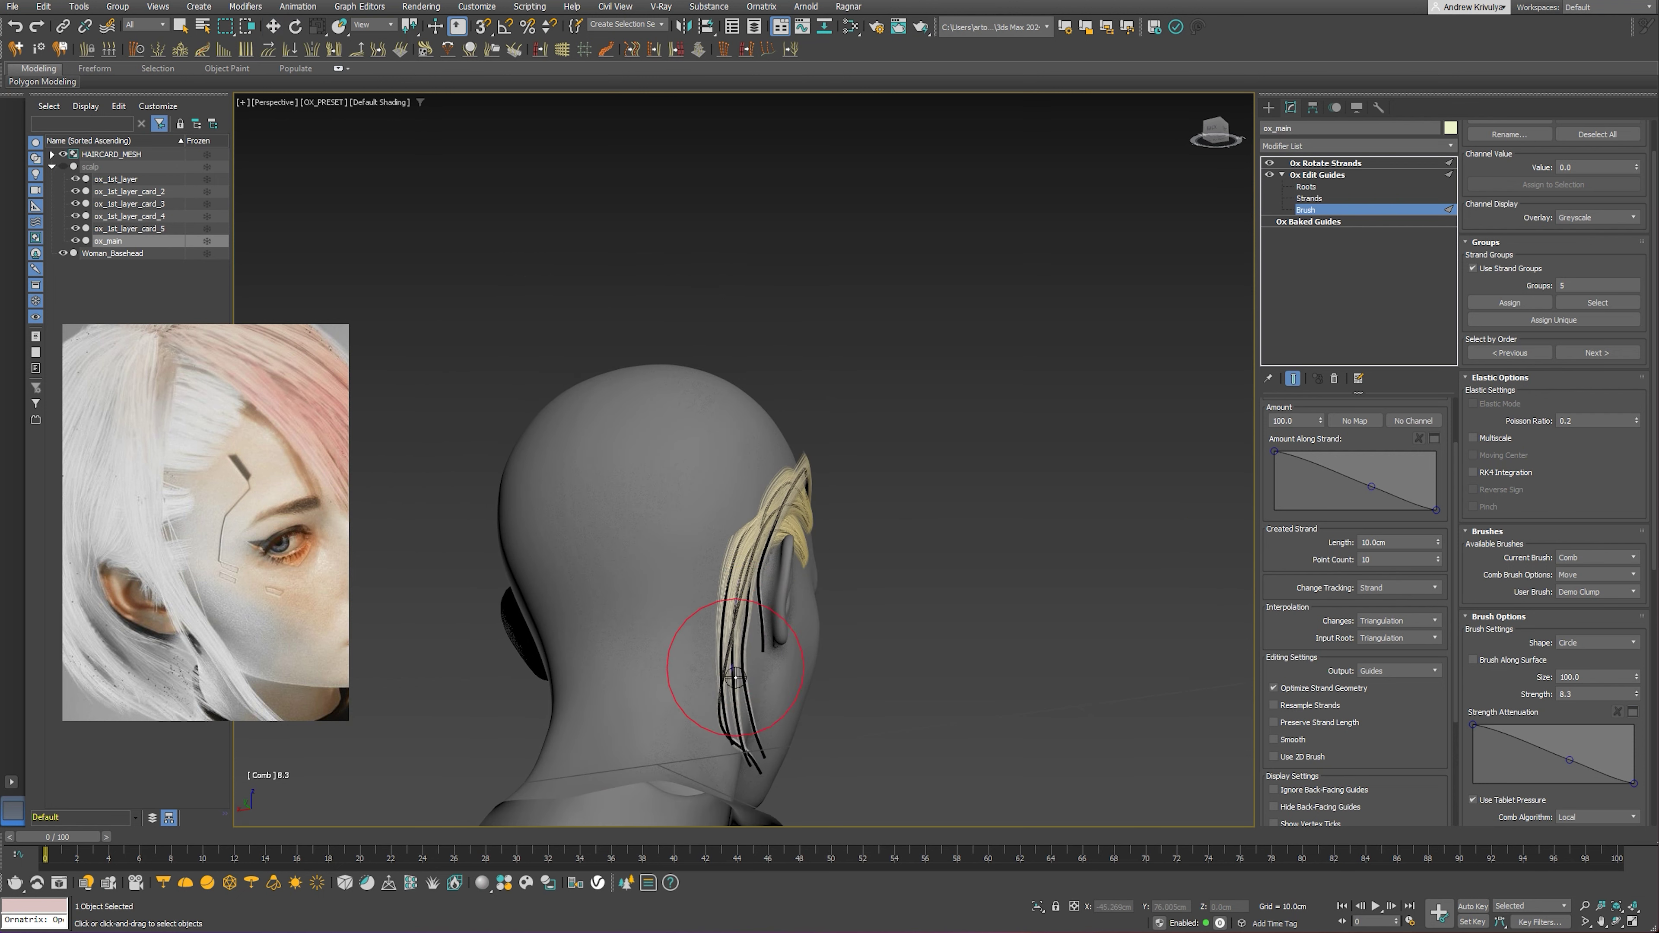
middle_click_drag(752, 724, 654, 593, "alt")
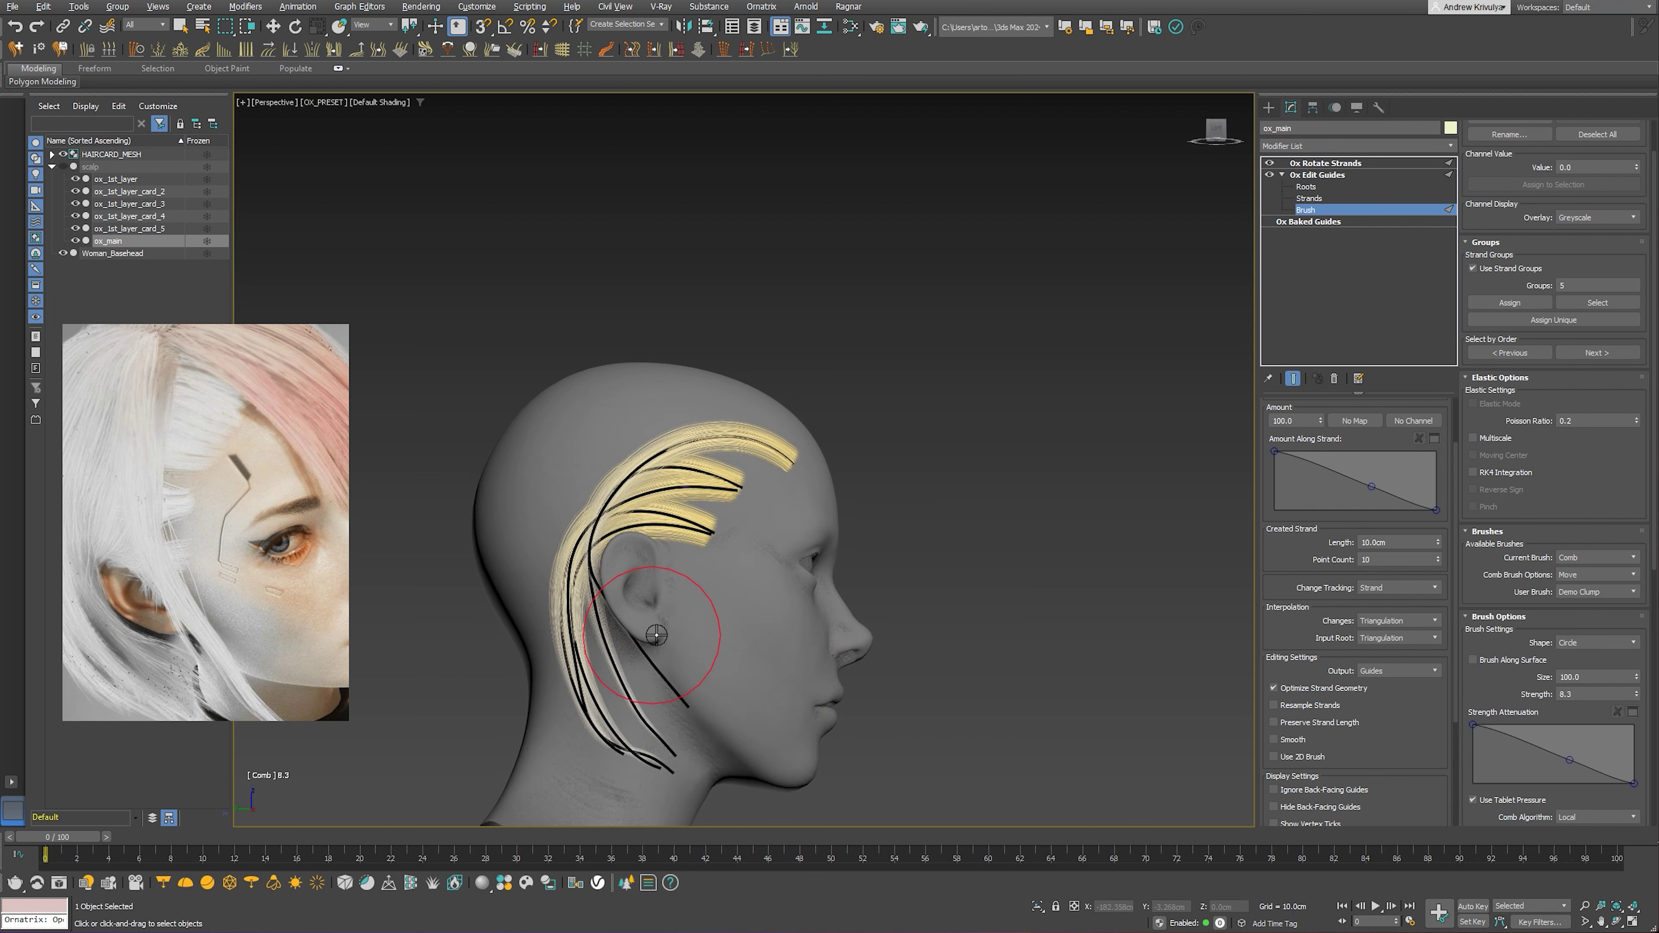
scroll(654, 592, "down", 3)
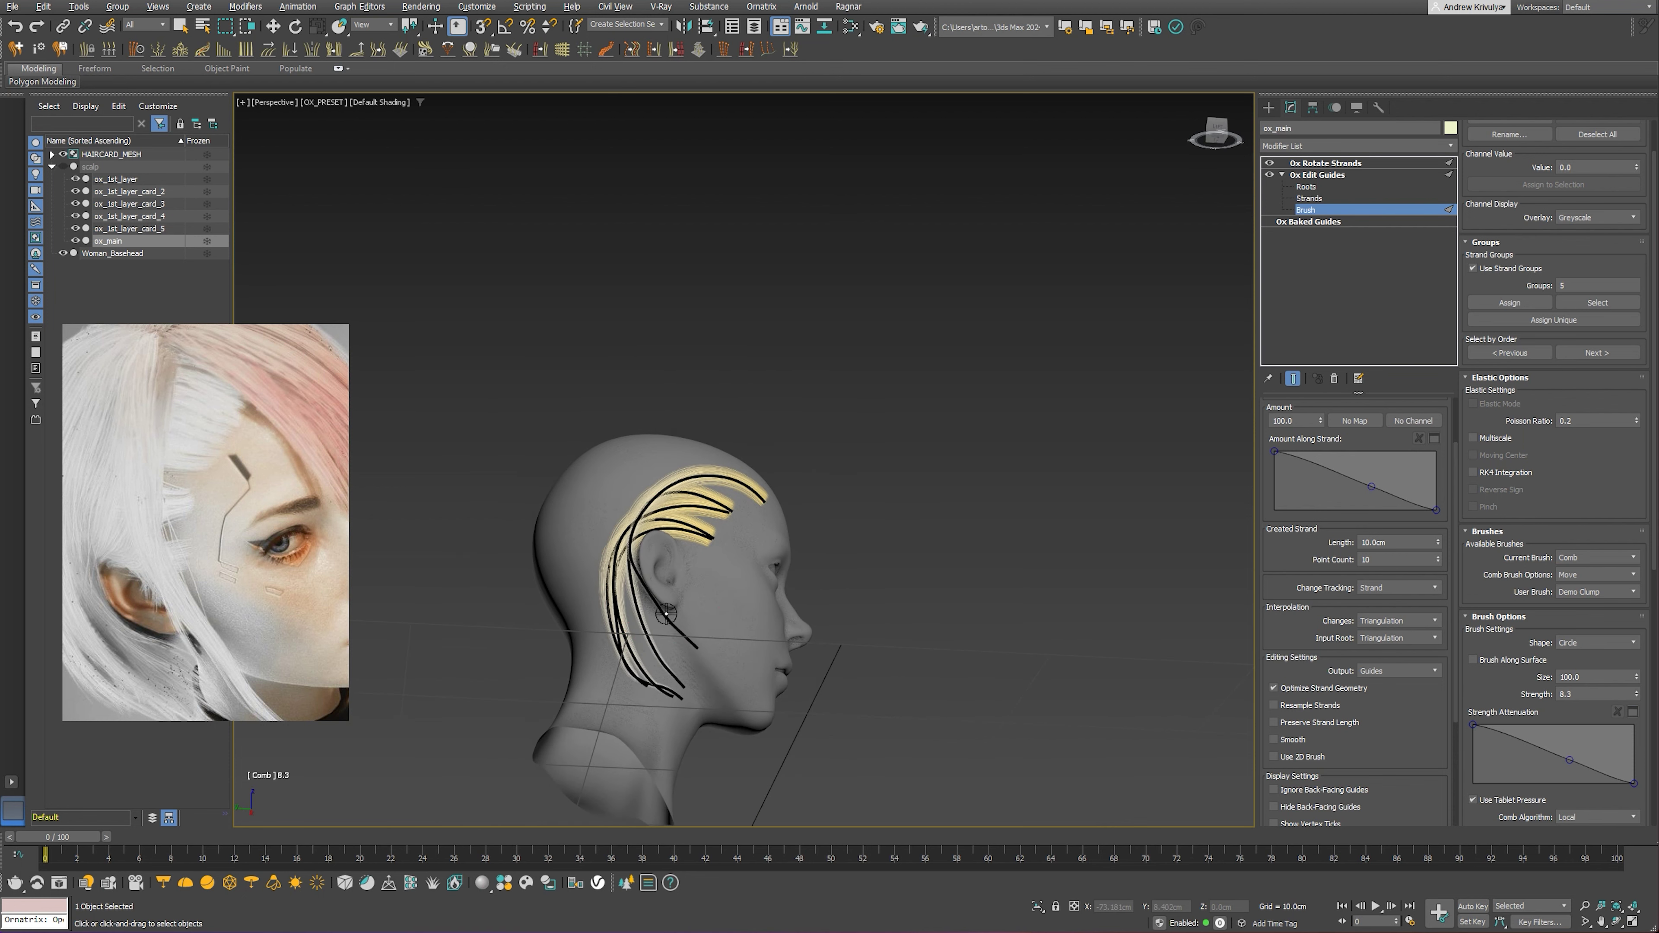
middle_click_drag(666, 613, 673, 595, "alt")
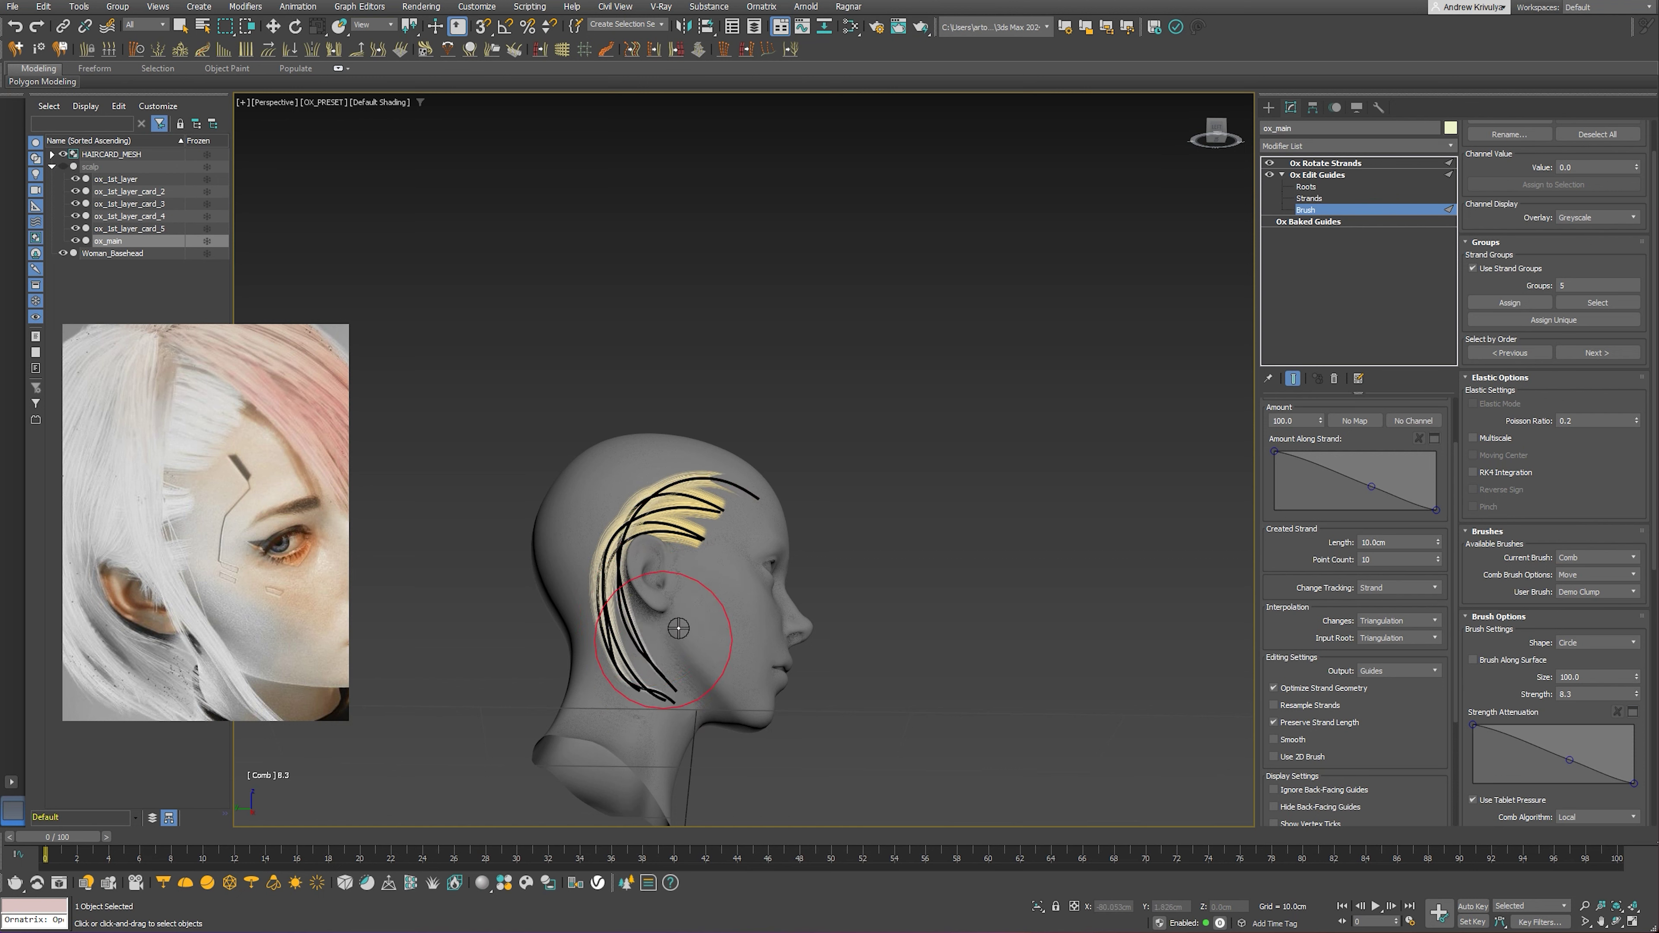
middle_click_drag(678, 628, 653, 591, "alt")
mouse_move(719, 646)
middle_mouse_down("alt")
mouse_move(598, 566)
mouse_move(555, 481)
mouse_move(740, 450)
mouse_move(660, 549)
mouse_move(703, 585)
middle_mouse_up("alt")
Switch back to the Smooth brush and orbit to the head's right profile
left_click(1582, 557)
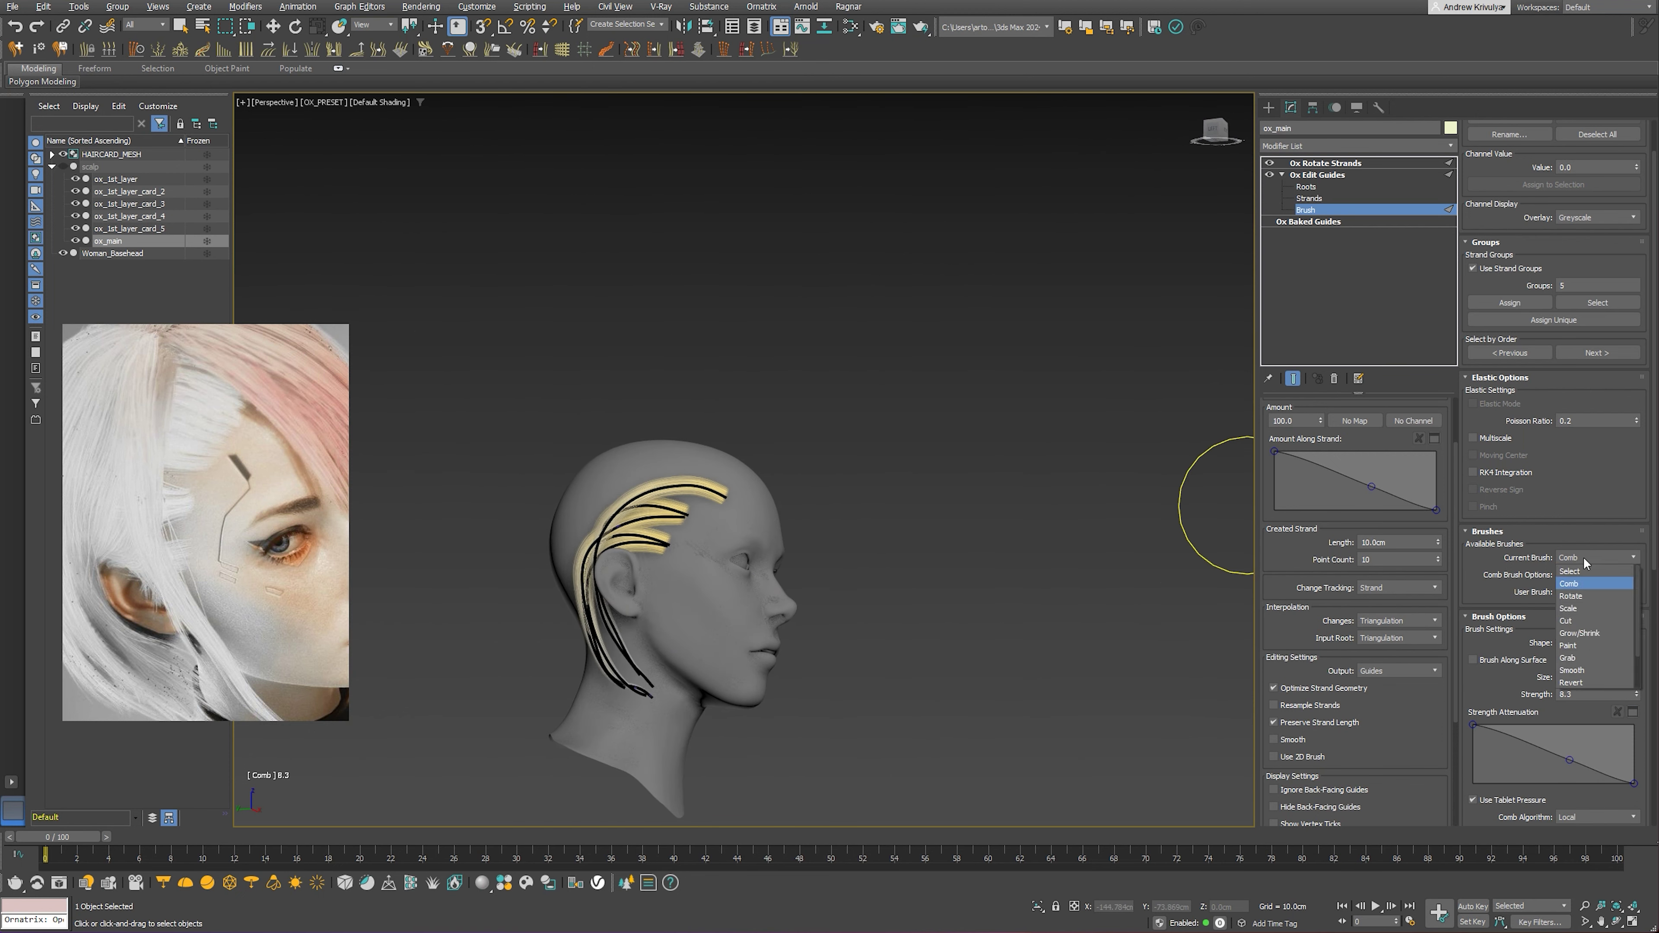
left_click(1581, 670)
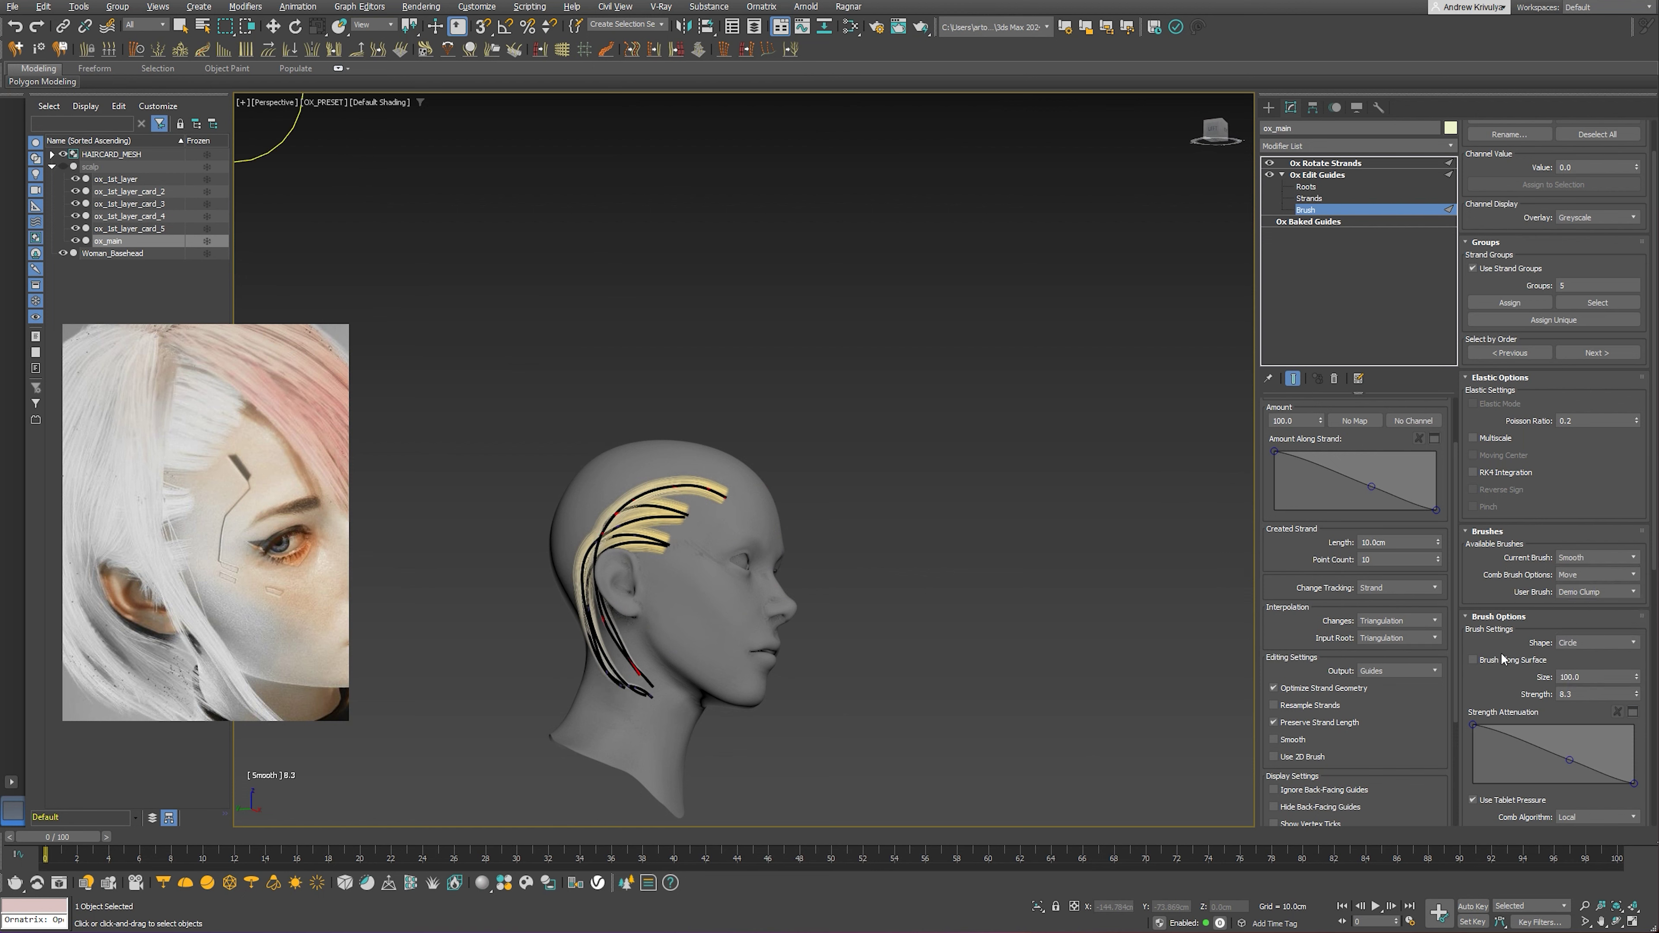
mouse_move(615, 511)
middle_mouse_down("alt")
mouse_move(741, 574)
mouse_move(685, 593)
mouse_move(777, 519)
mouse_move(738, 494)
middle_mouse_up("alt")
scroll(777, 519, "up", 3)
scroll(759, 521, "up", 1)
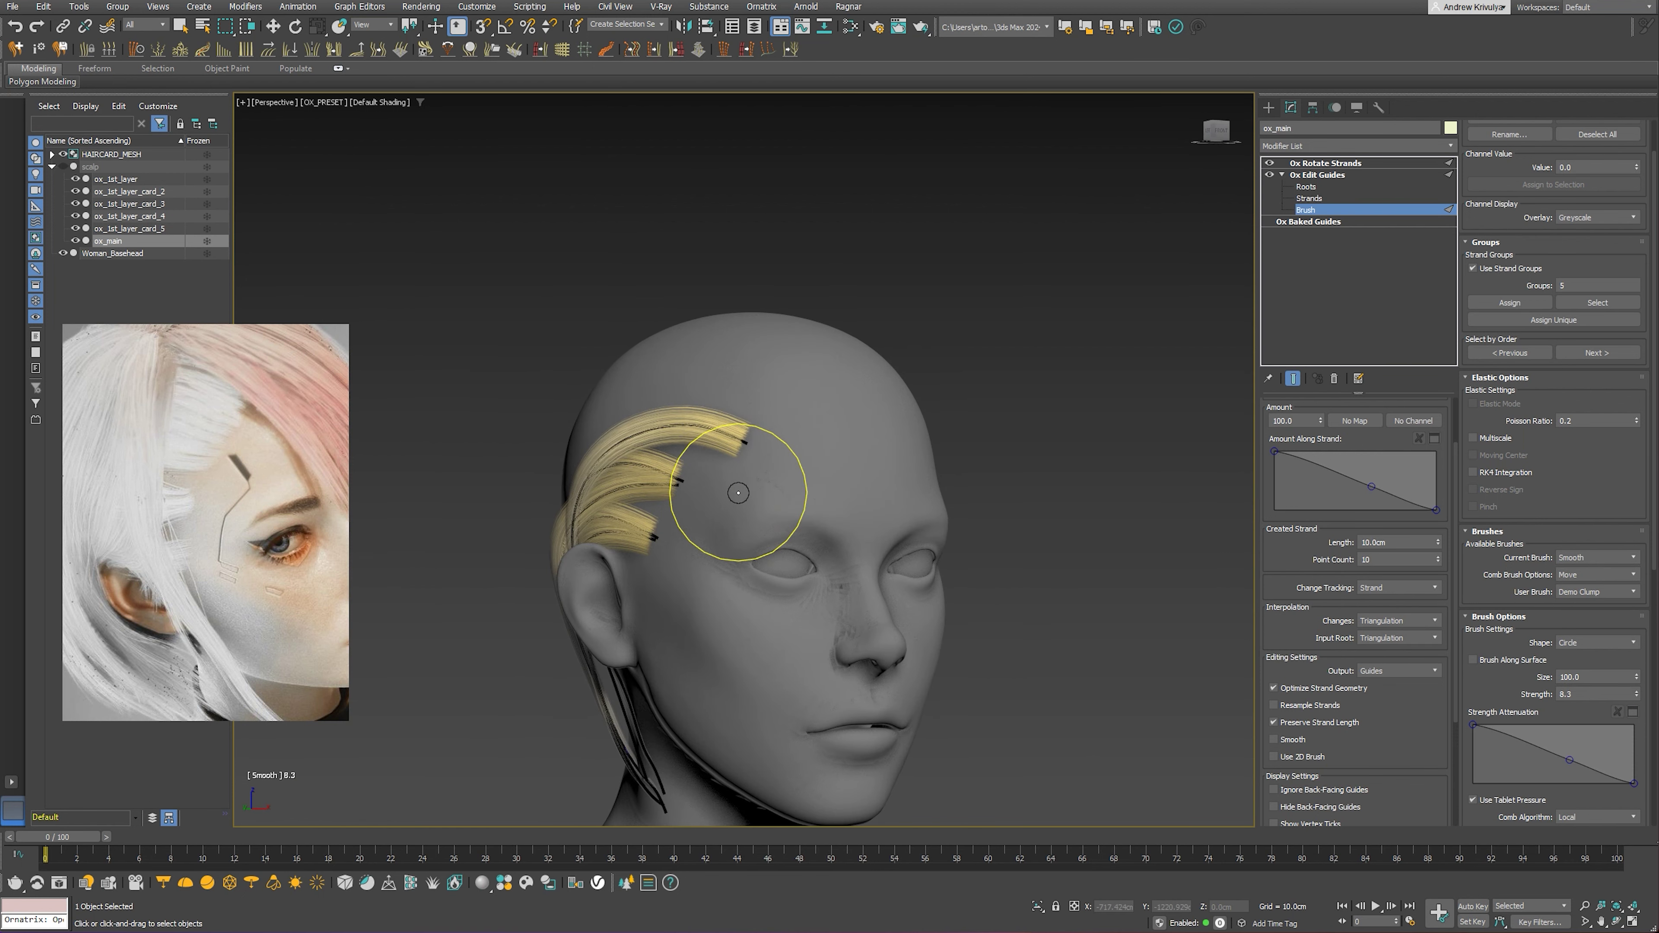
Unhide all guide groups in Roots mode and orbit to view the full head of hair
left_click(1307, 187)
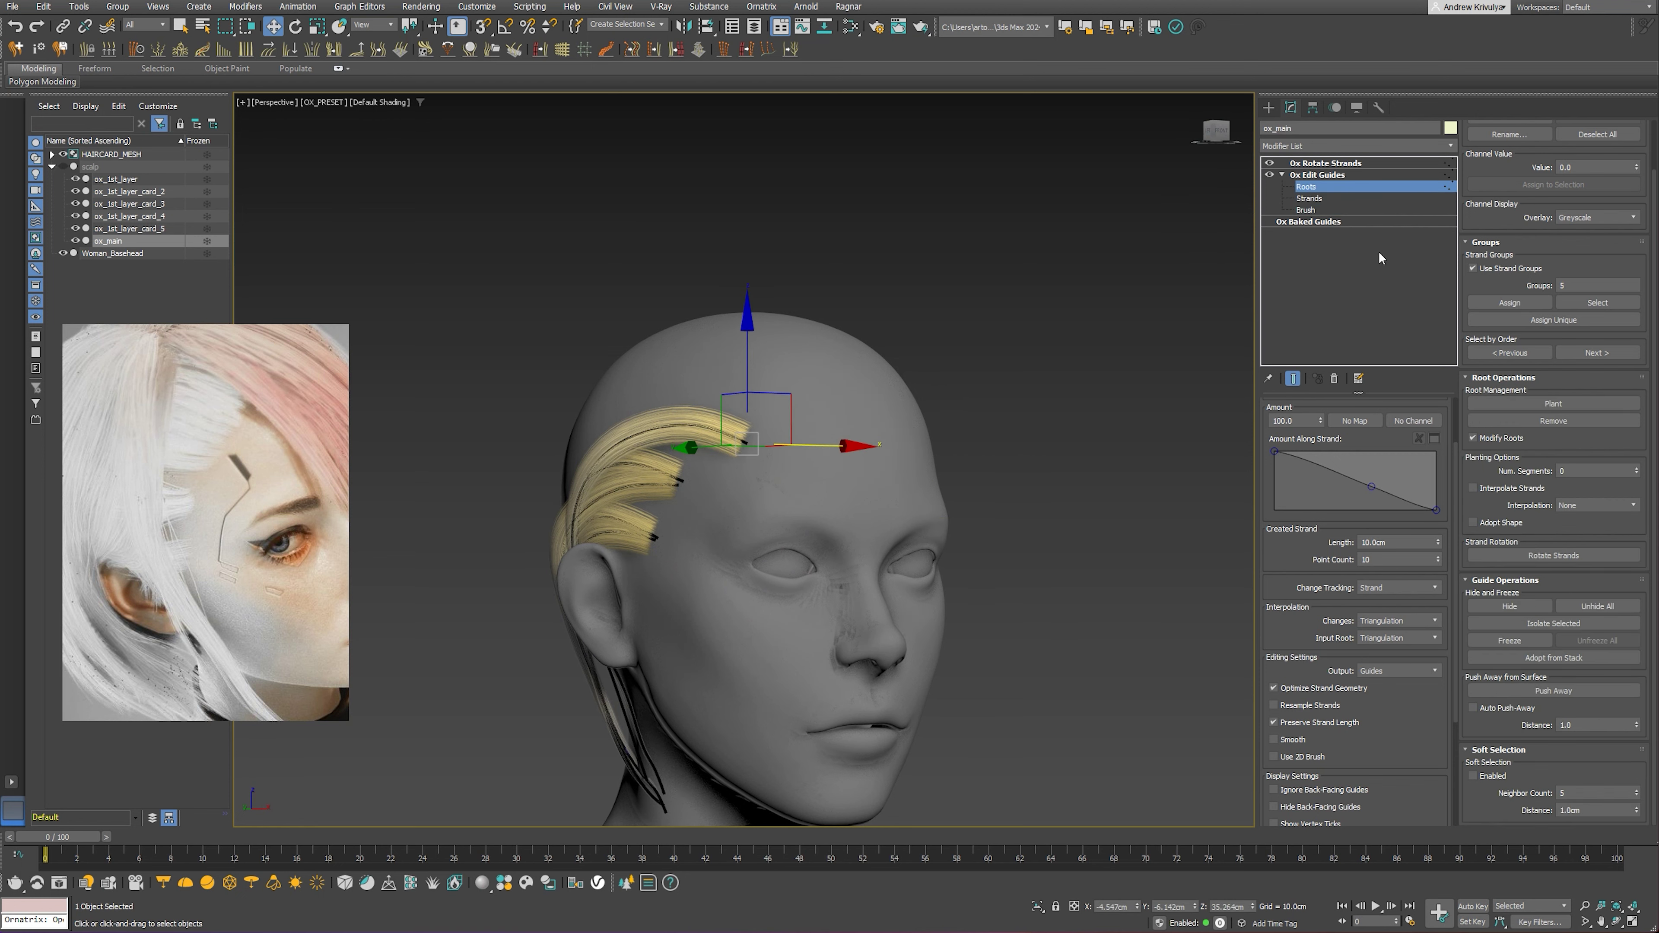
left_click(1588, 608)
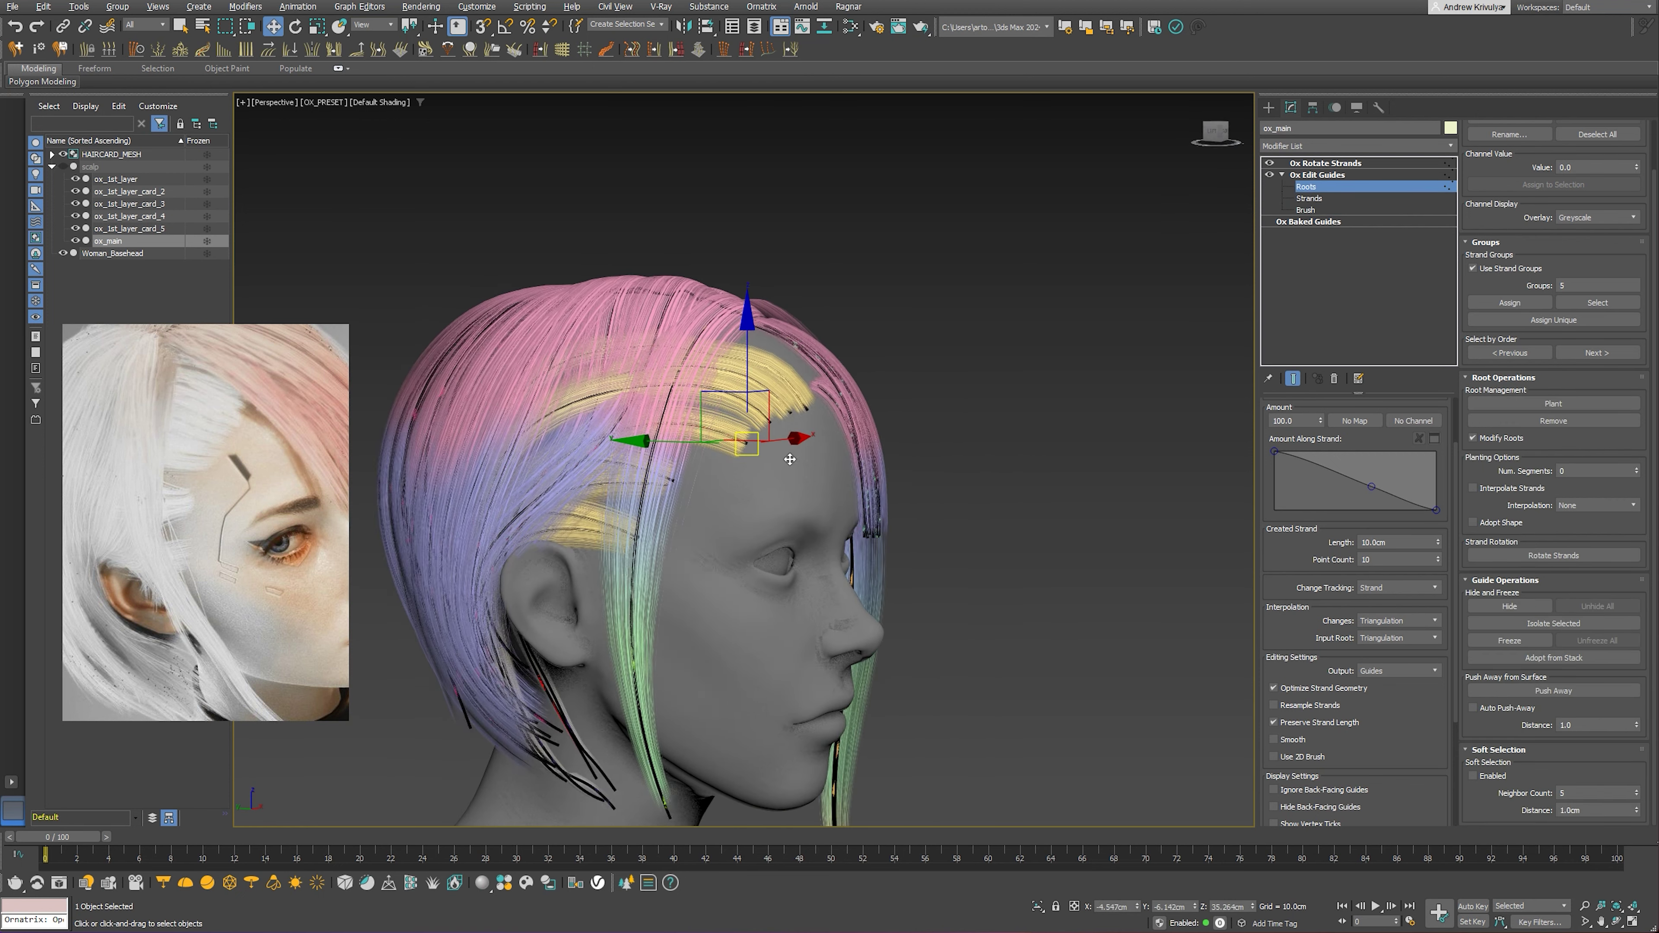
middle_click_drag(749, 456, 747, 455, "alt")
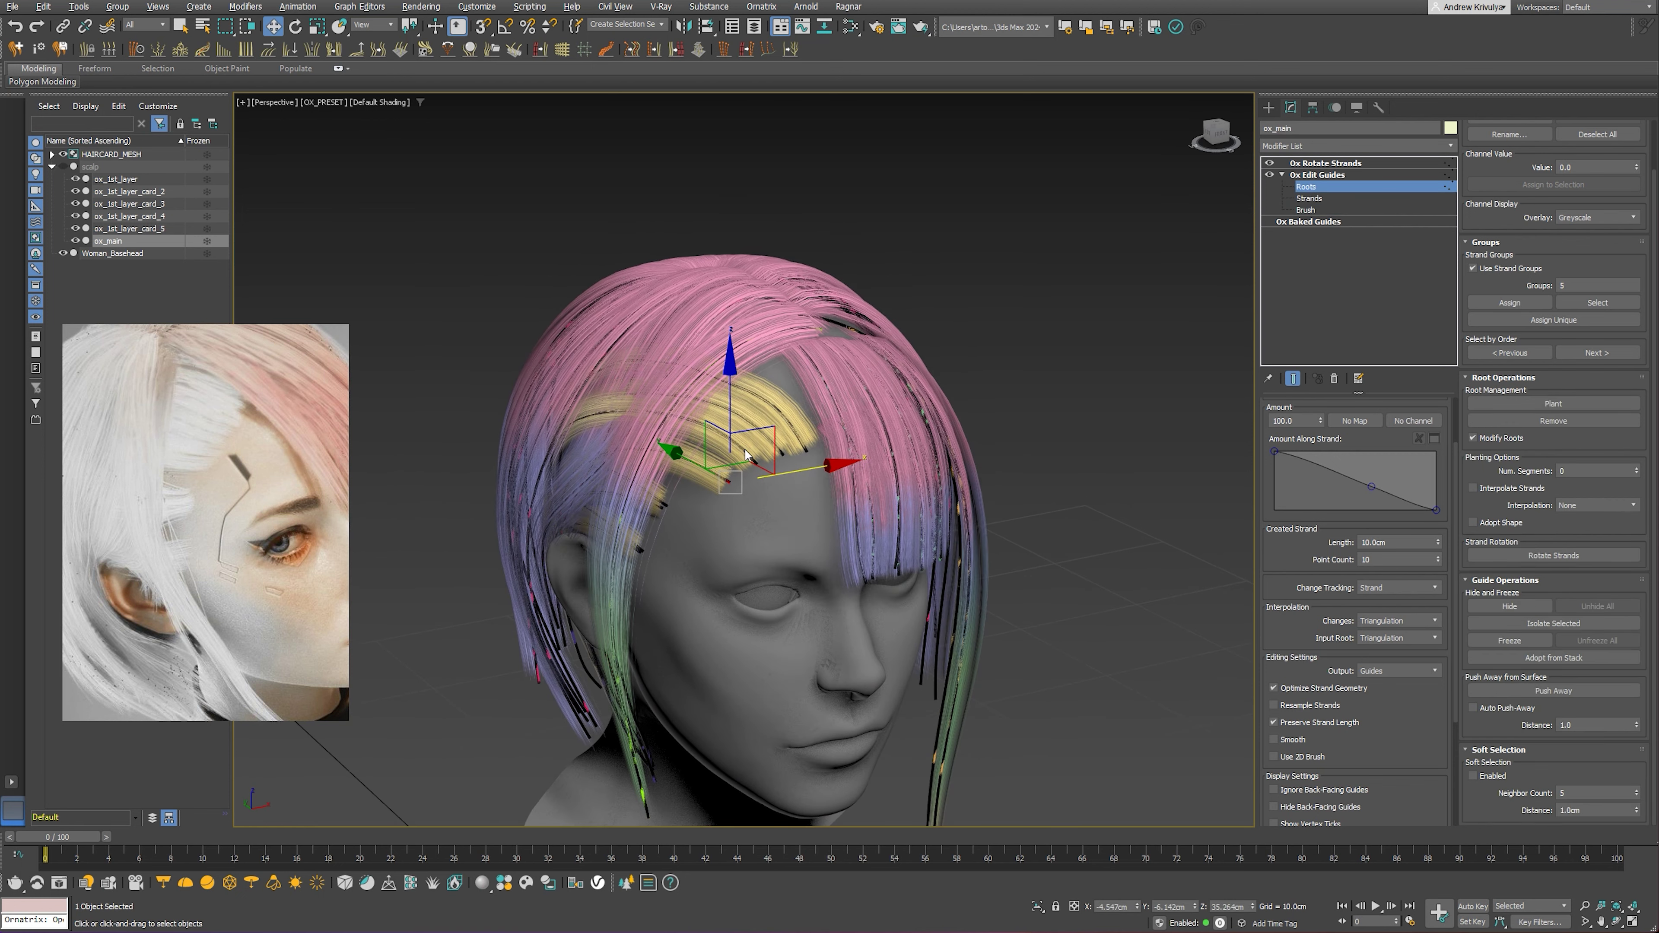
scroll(727, 416, "up", 3)
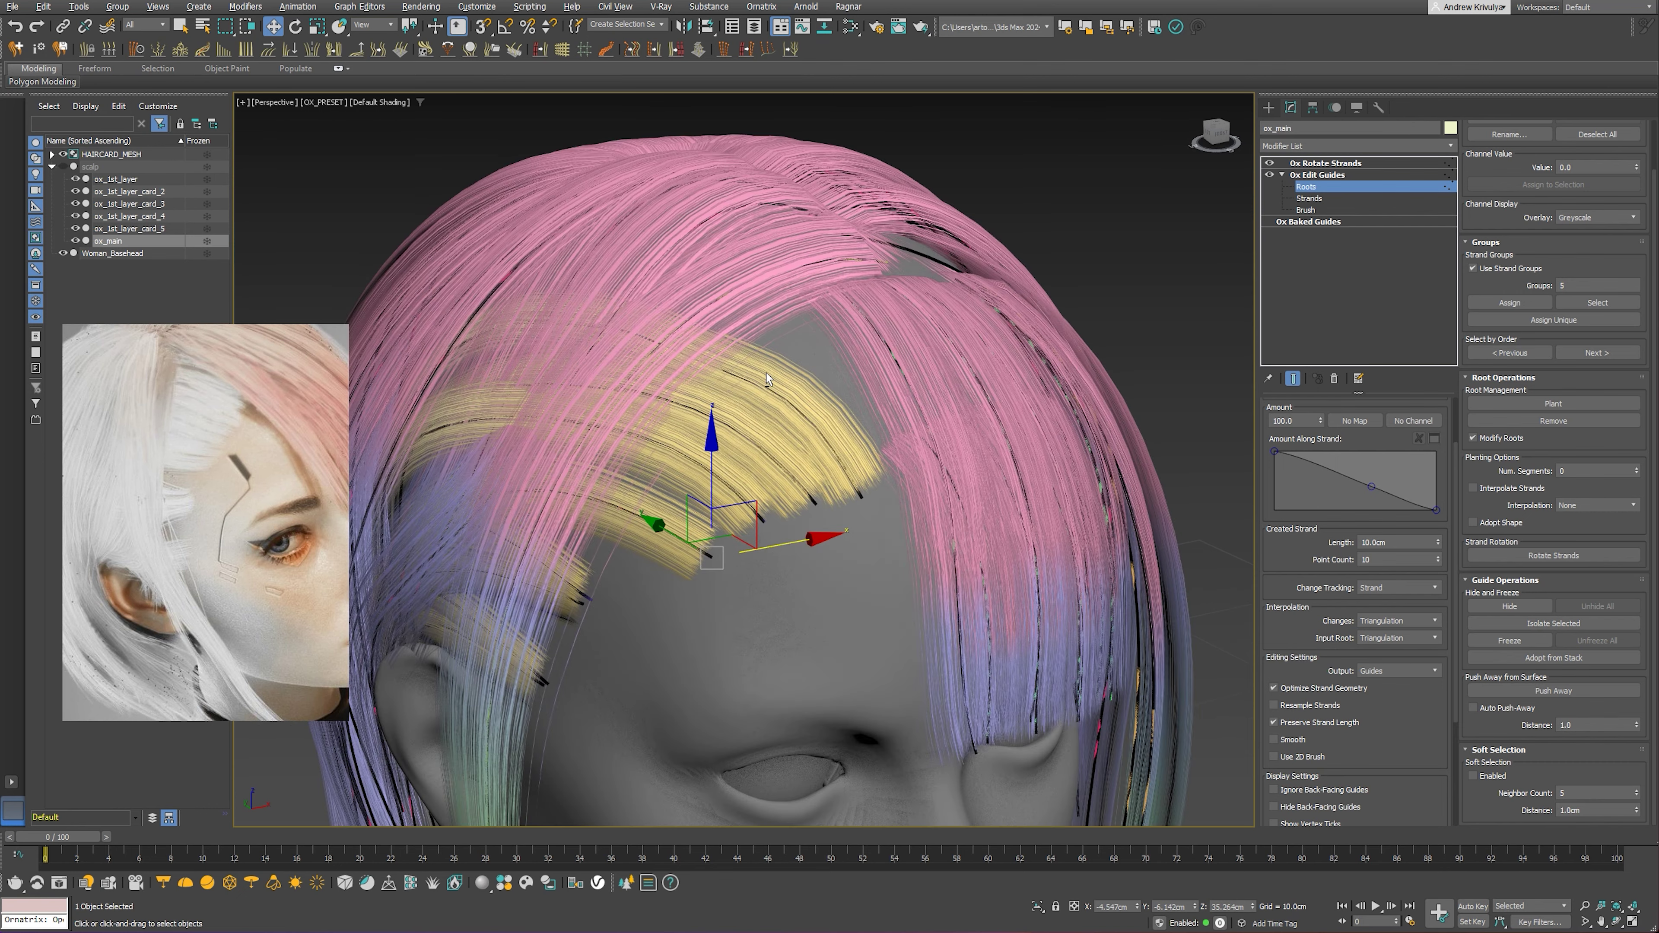
middle_click_drag(796, 361, 702, 413, "alt")
scroll(718, 550, "up", 2)
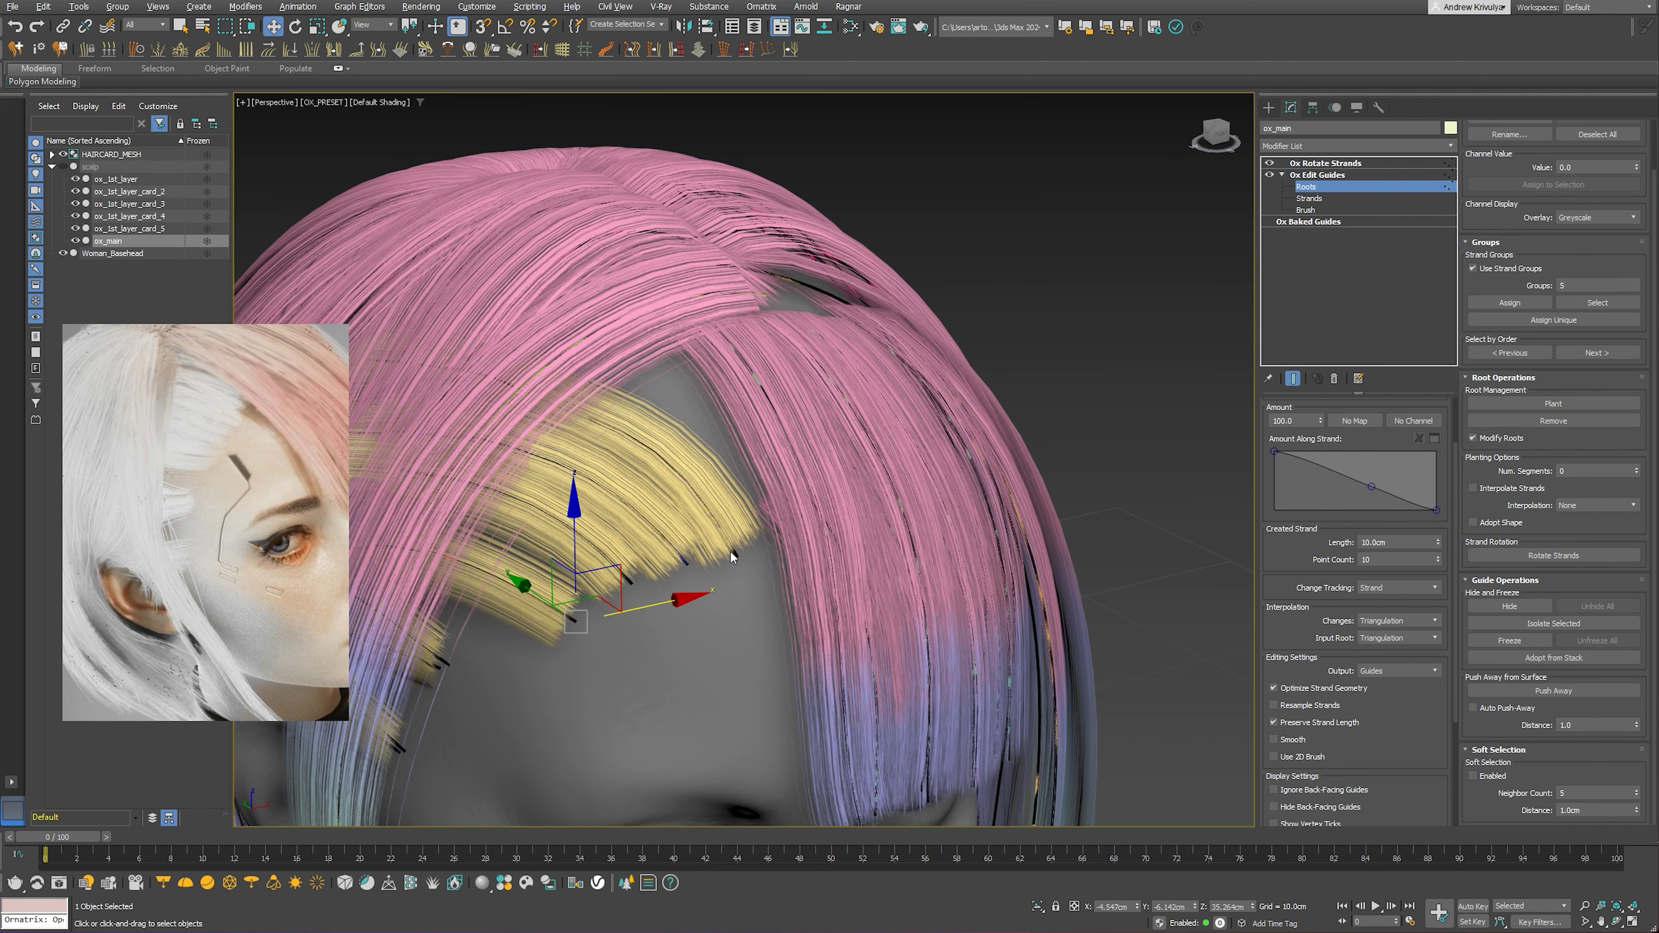
middle_click_drag(733, 552, 788, 523, "alt")
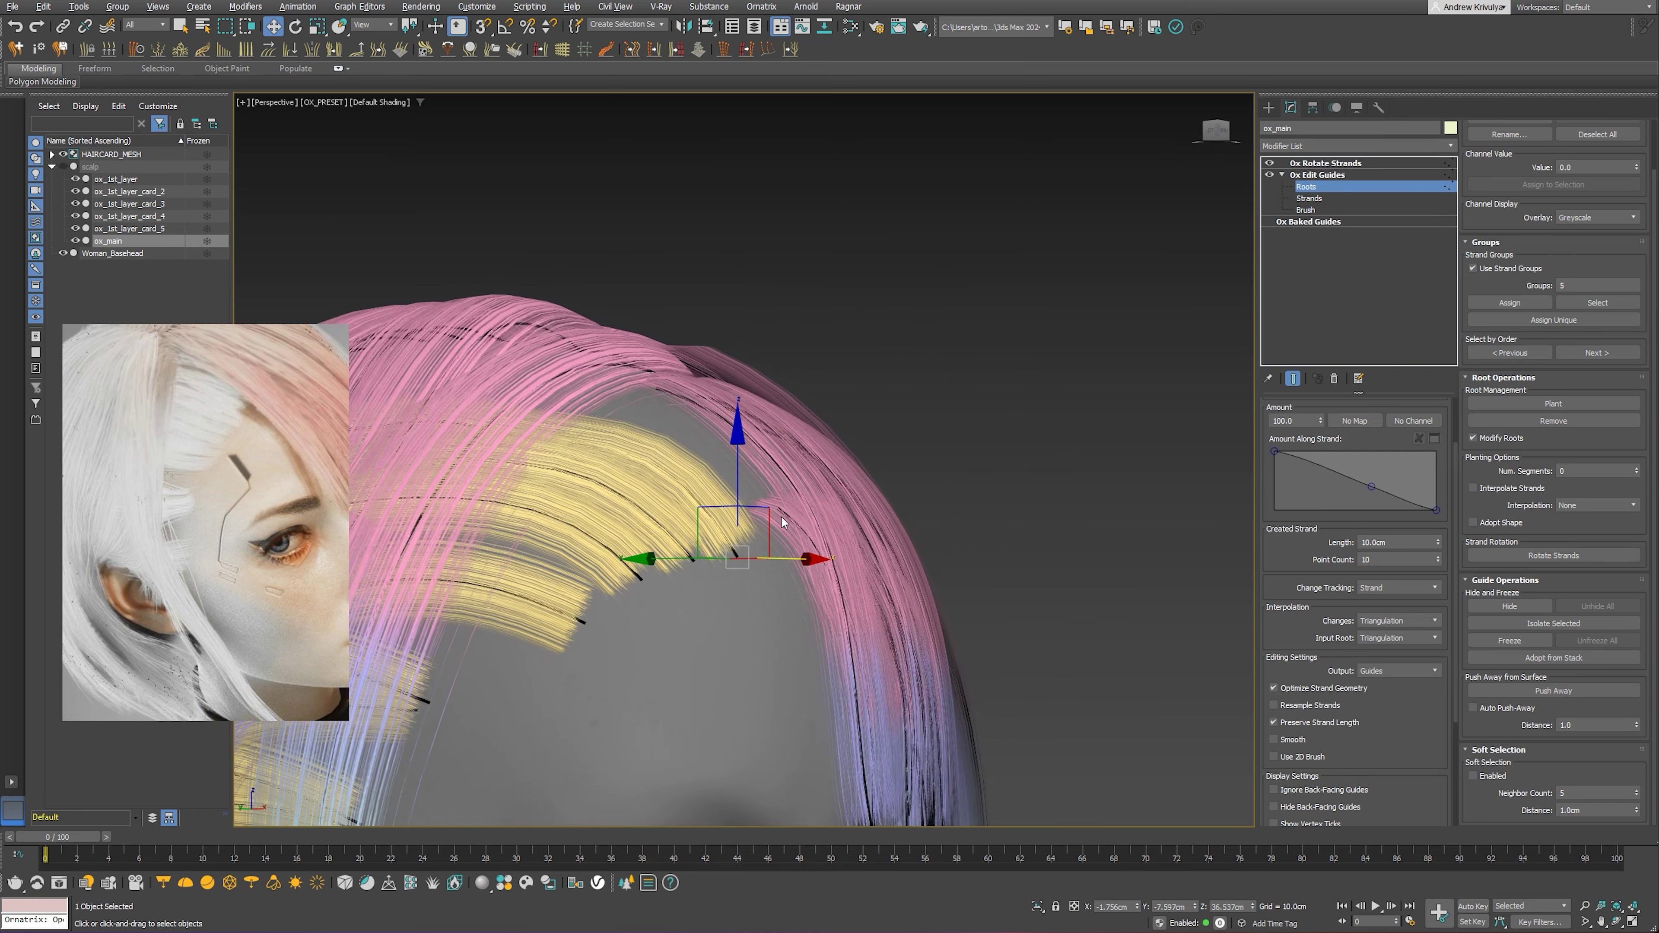
Select the roots of strand groups 1, 3 and 5, isolating the pink group along the way
left_click(787, 512)
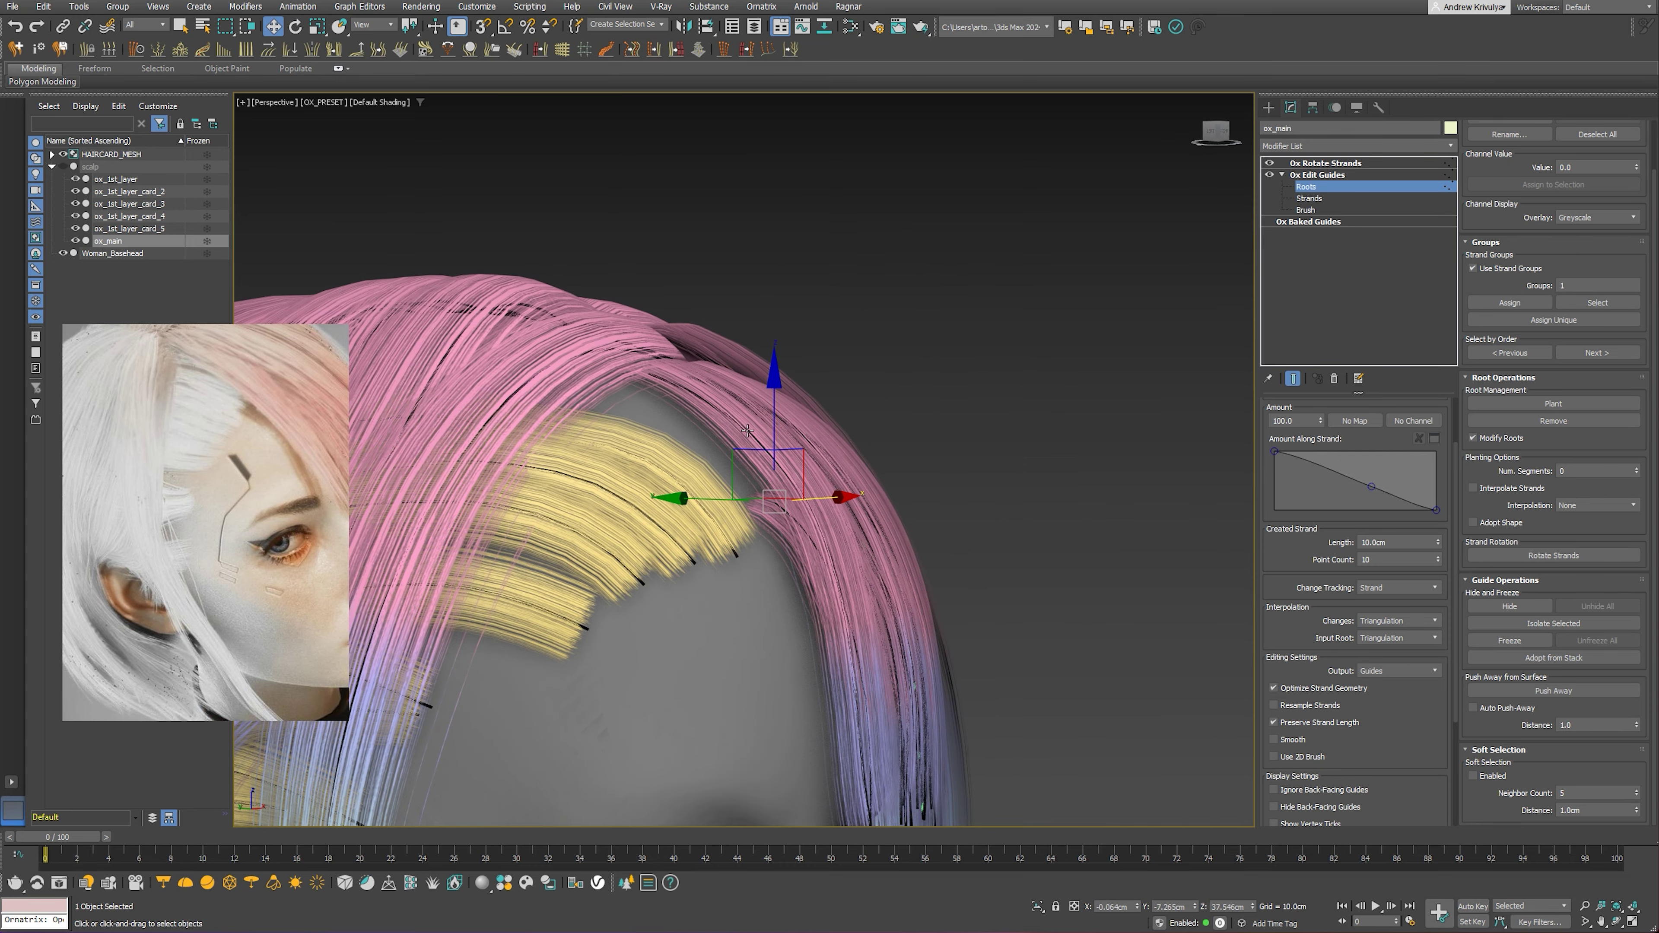
mouse_move(666, 418)
middle_mouse_down("alt")
mouse_move(622, 494)
mouse_move(567, 400)
middle_mouse_up("alt")
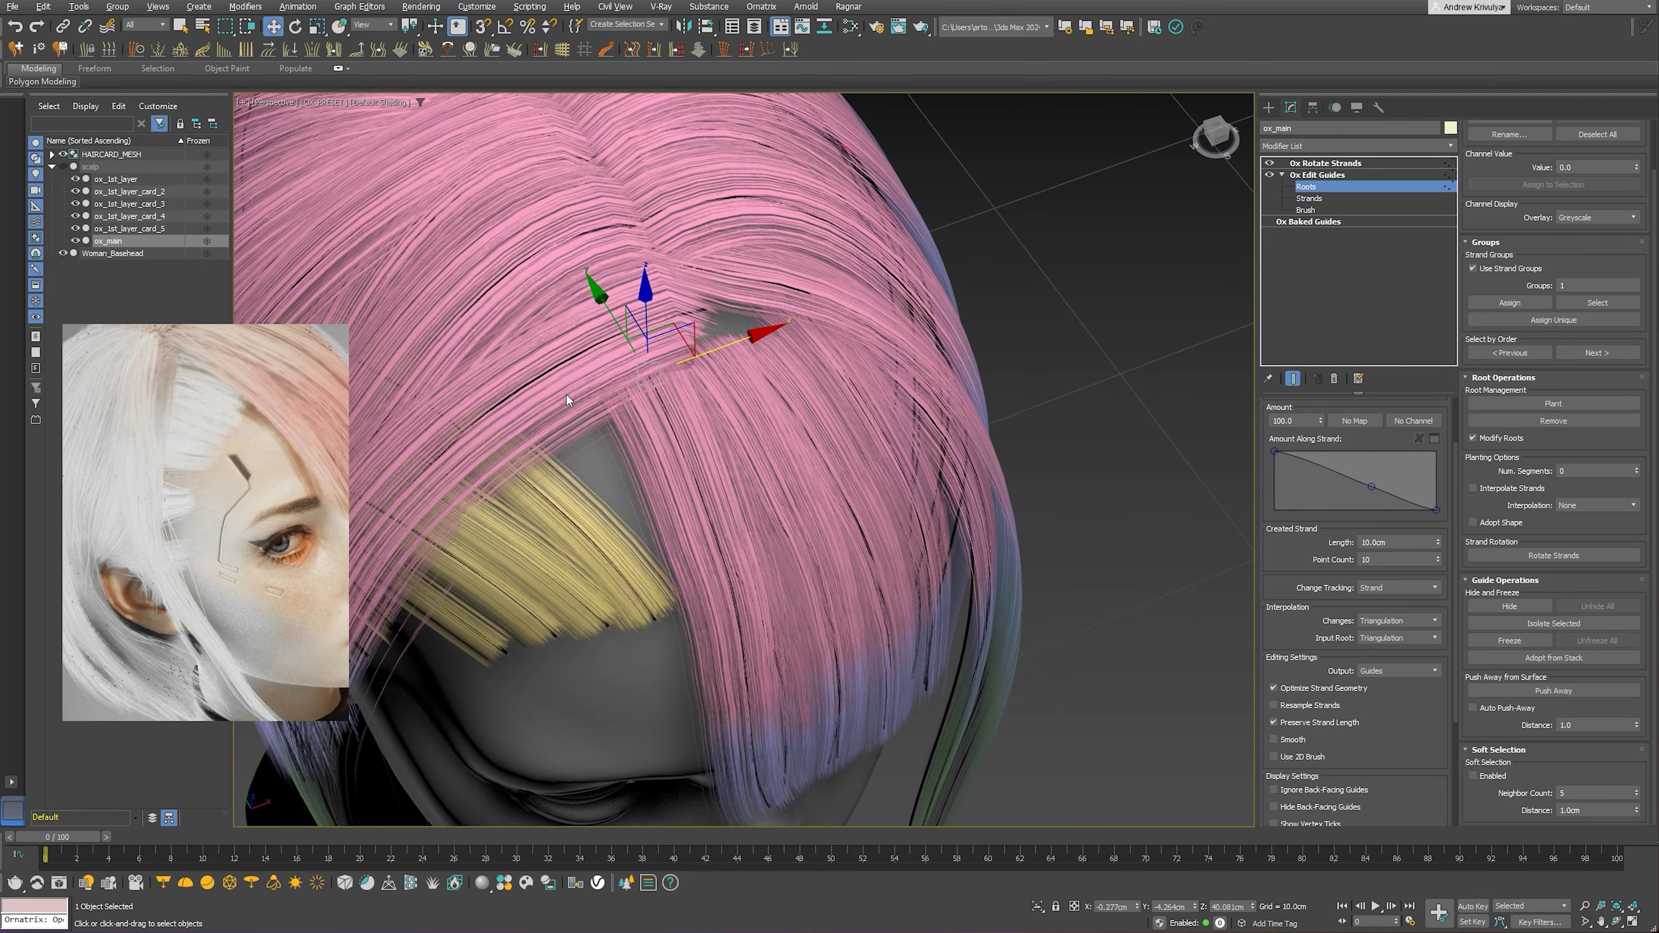
left_click(528, 384)
middle_click_drag(620, 488, 813, 453, "alt")
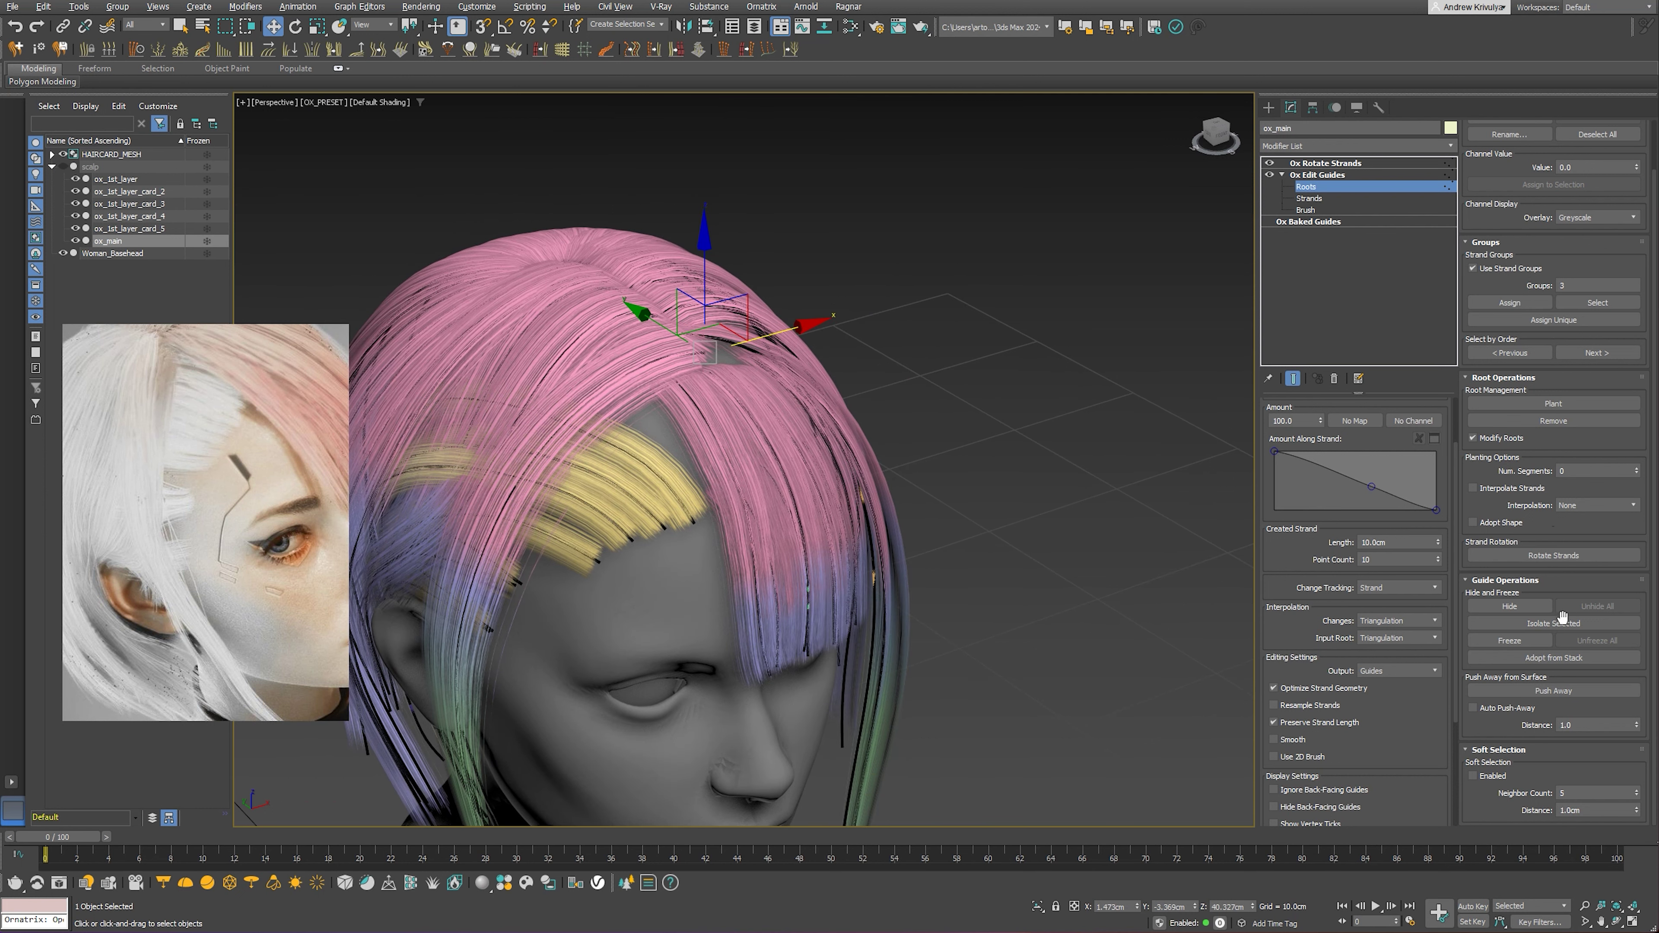
left_click(1554, 623)
mouse_move(786, 452)
middle_mouse_down("alt")
mouse_move(762, 435)
mouse_move(748, 453)
mouse_move(786, 456)
middle_mouse_up("alt")
left_click(797, 450, "ctrl")
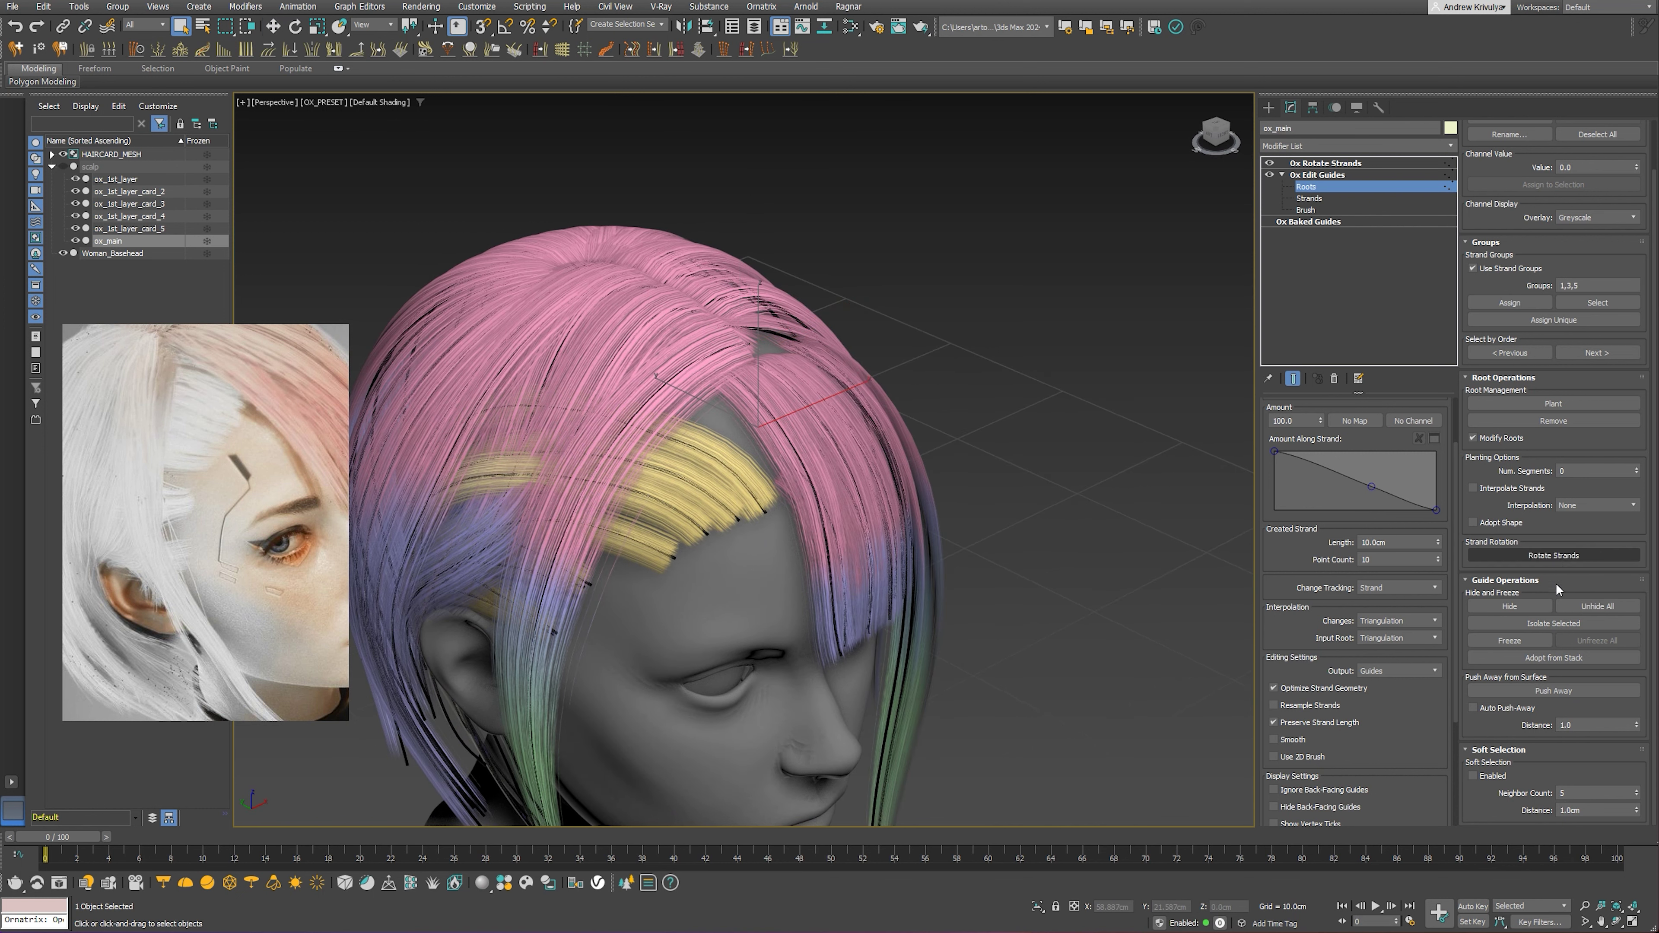
Isolate the pink and yellow groups, select the yellow root, and smooth its strands
left_click(1554, 624)
middle_click_drag(737, 470, 688, 432, "alt")
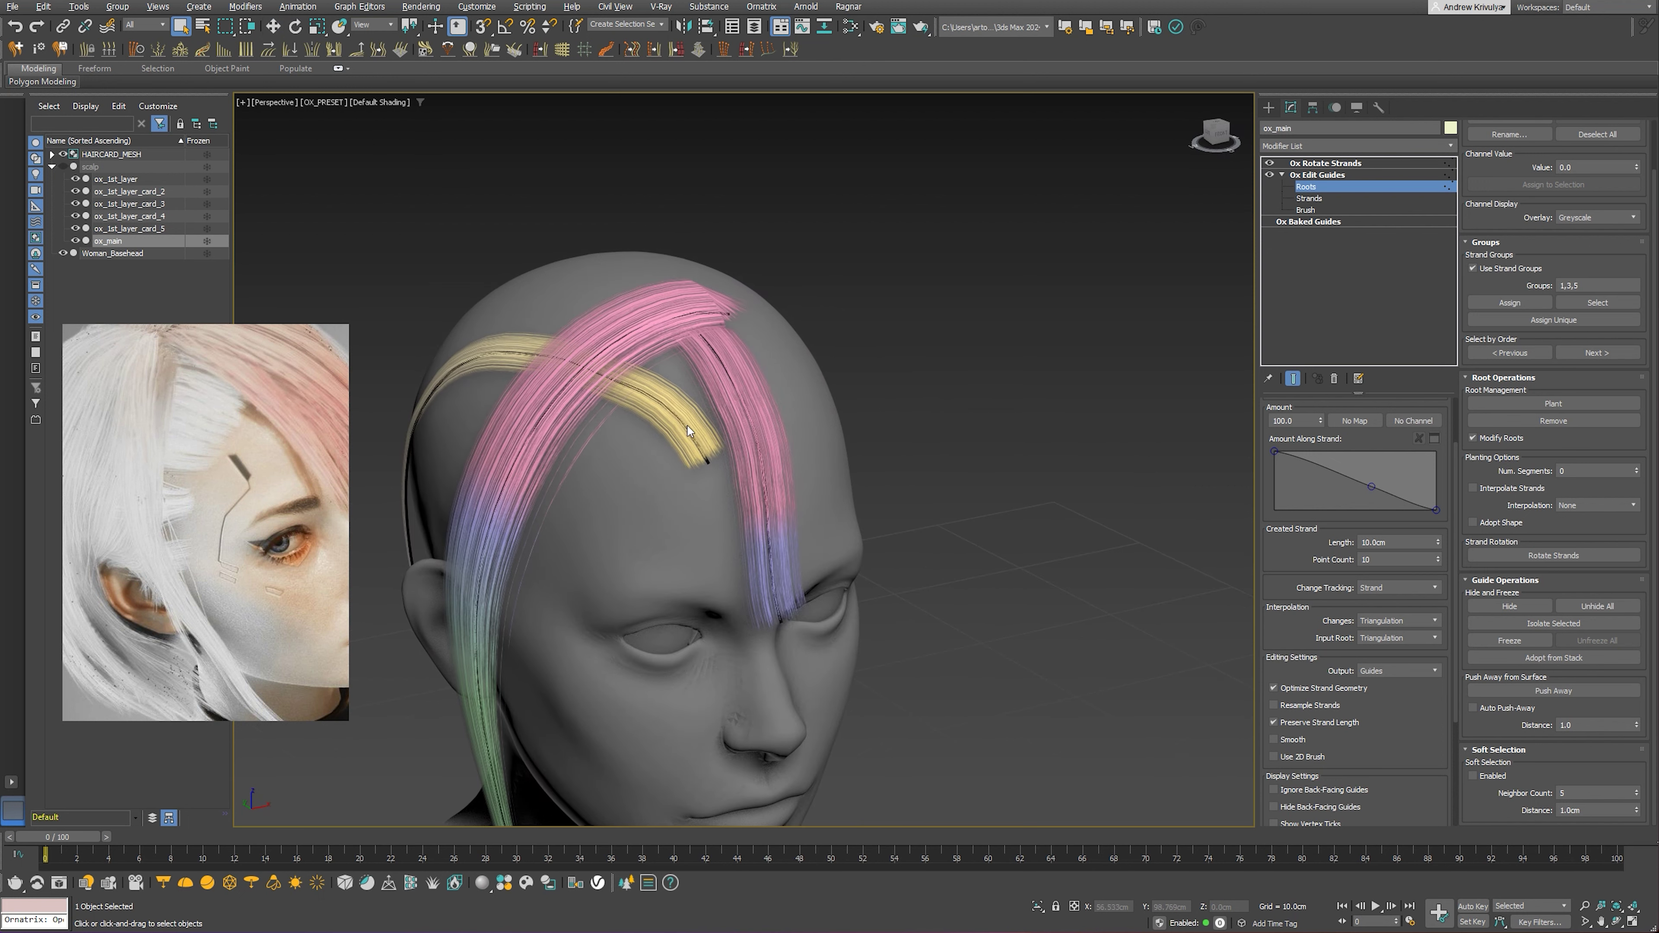
left_click(697, 445)
left_click(1306, 209)
left_click_drag(685, 438, 678, 437)
mouse_move(602, 362)
left_mouse_down()
mouse_move(686, 433)
mouse_move(656, 441)
left_mouse_up()
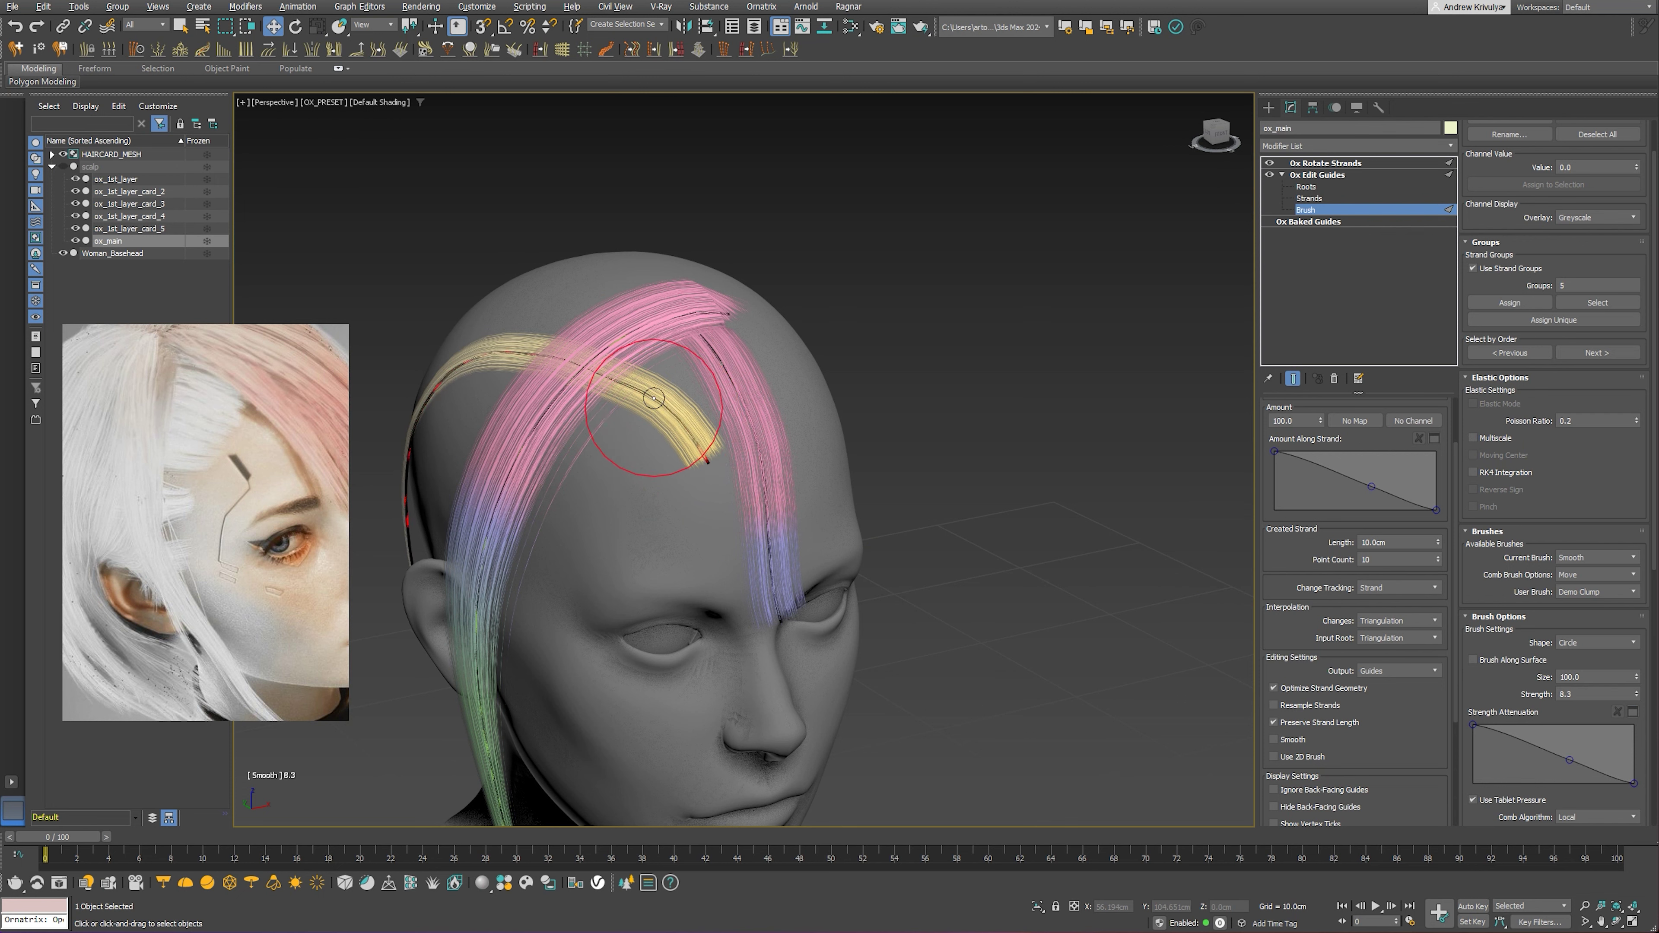
left_click_drag(654, 398, 666, 426)
middle_click_drag(666, 426, 722, 463, "alt")
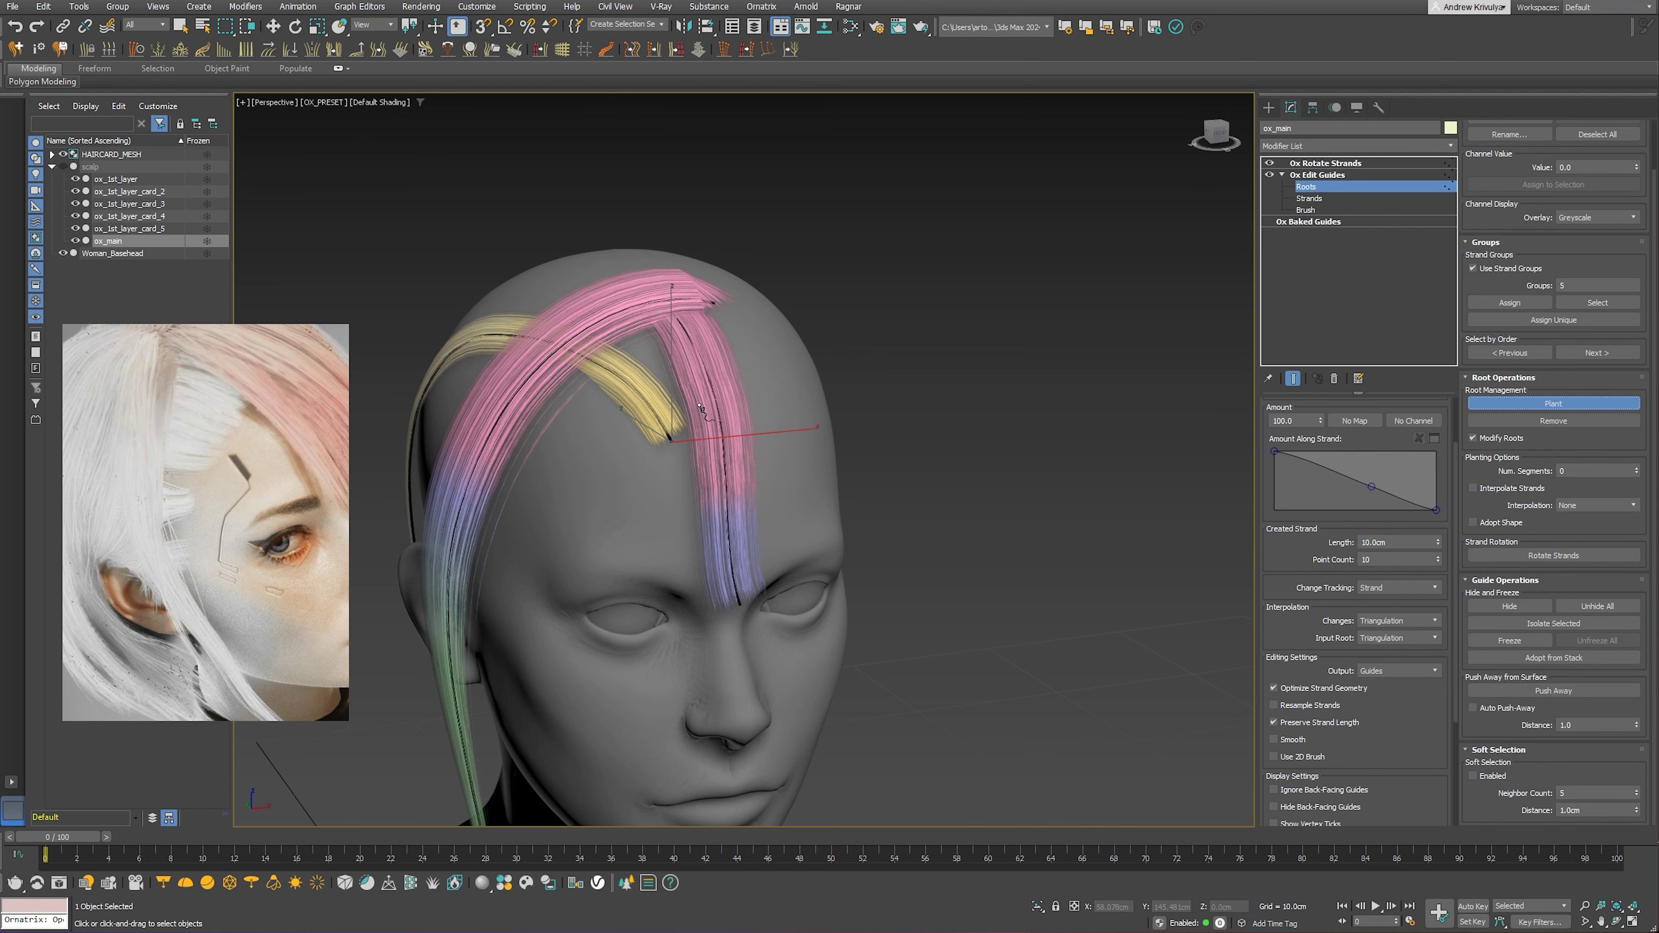
middle_click_drag(701, 408, 869, 408, "alt")
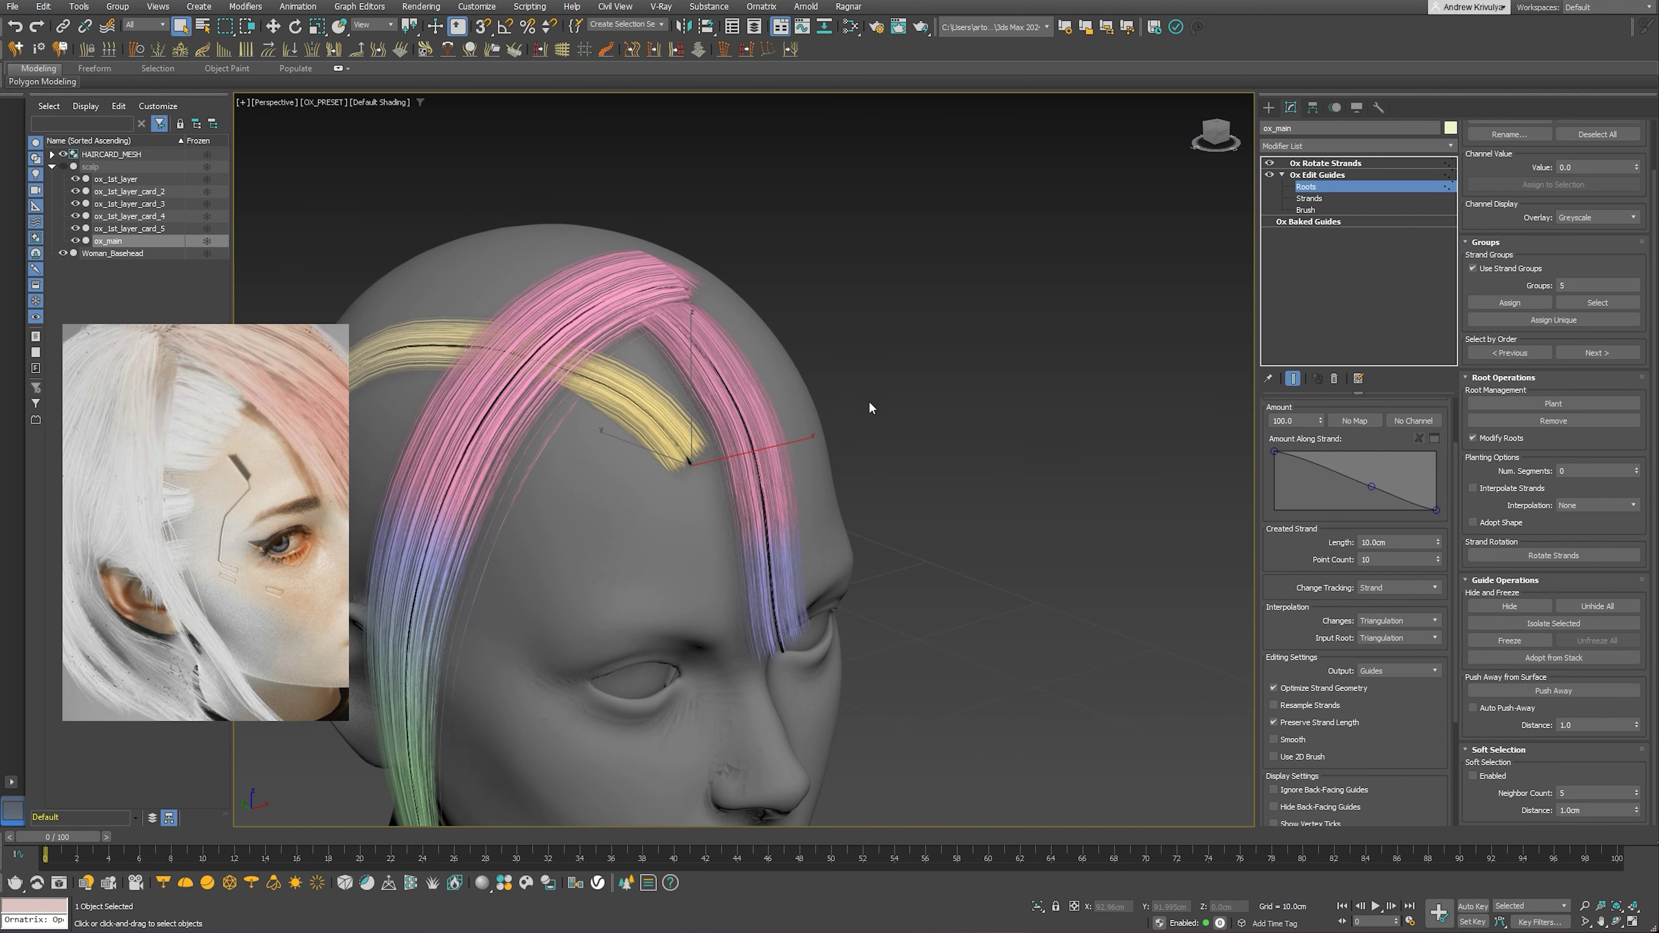
Switch to whole-strand editing and orbit closely around the selected strands
left_click(1324, 200)
middle_click_drag(560, 460, 696, 481, "alt")
scroll(718, 484, "up", 3)
scroll(808, 493, "up", 3)
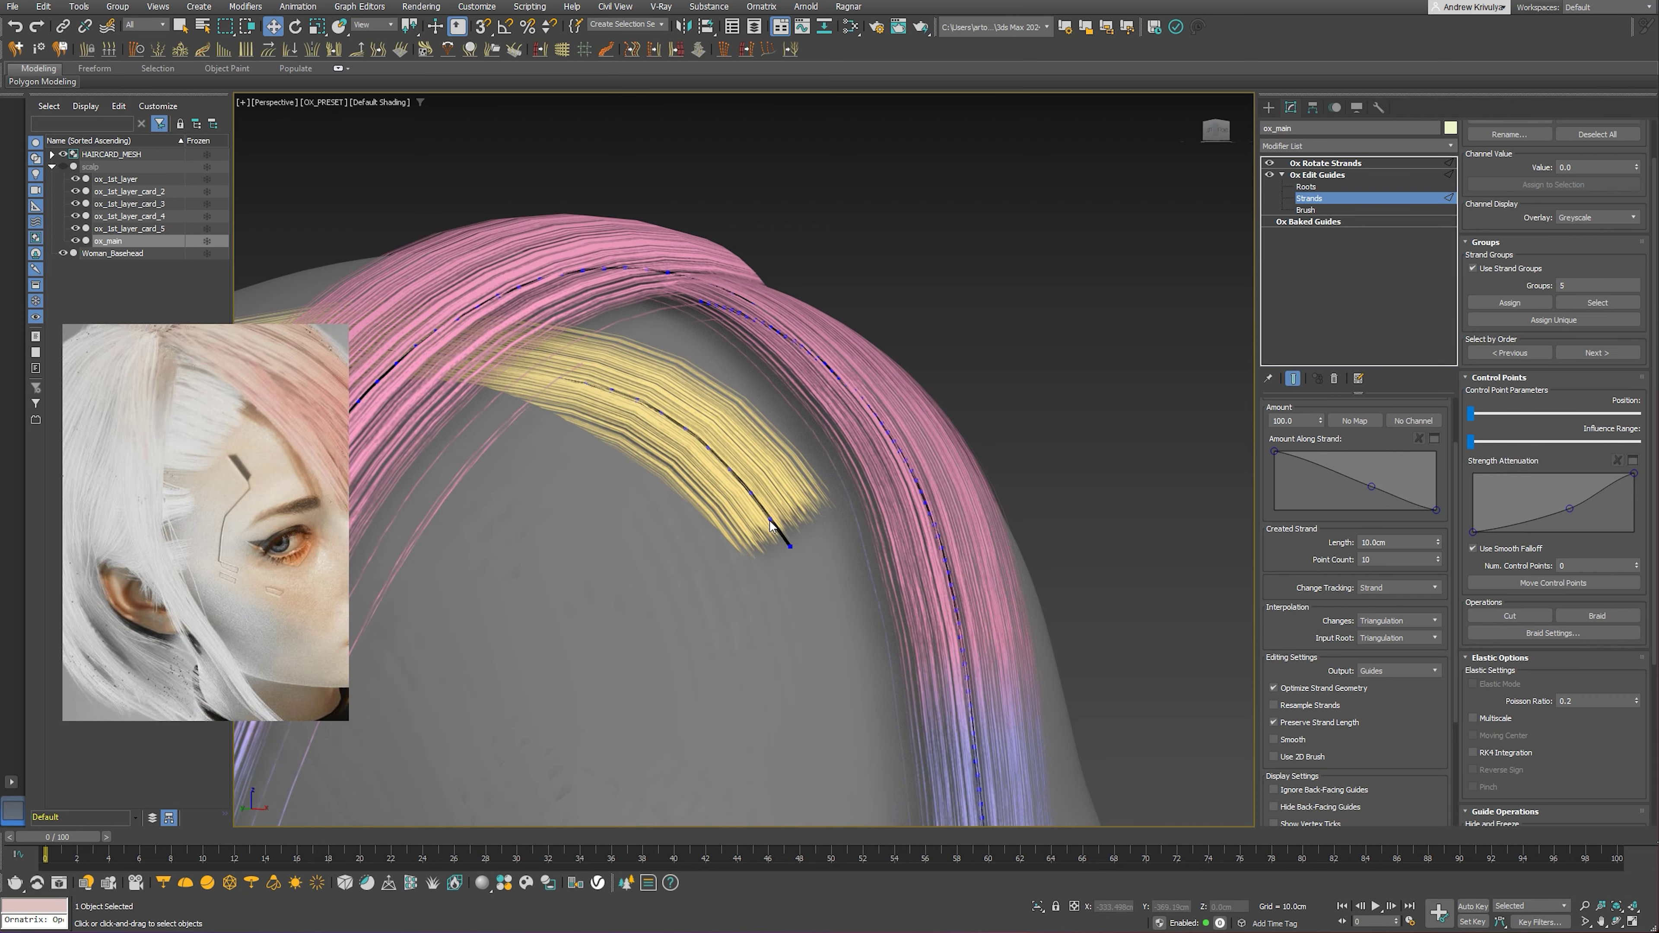
mouse_move(771, 521)
middle_mouse_down("alt")
mouse_move(718, 472)
mouse_move(909, 457)
middle_mouse_up("alt")
scroll(721, 469, "down", 3)
Plant a new guide root on the scalp, then return to brushing with Smooth at 8.3
left_click(1307, 187)
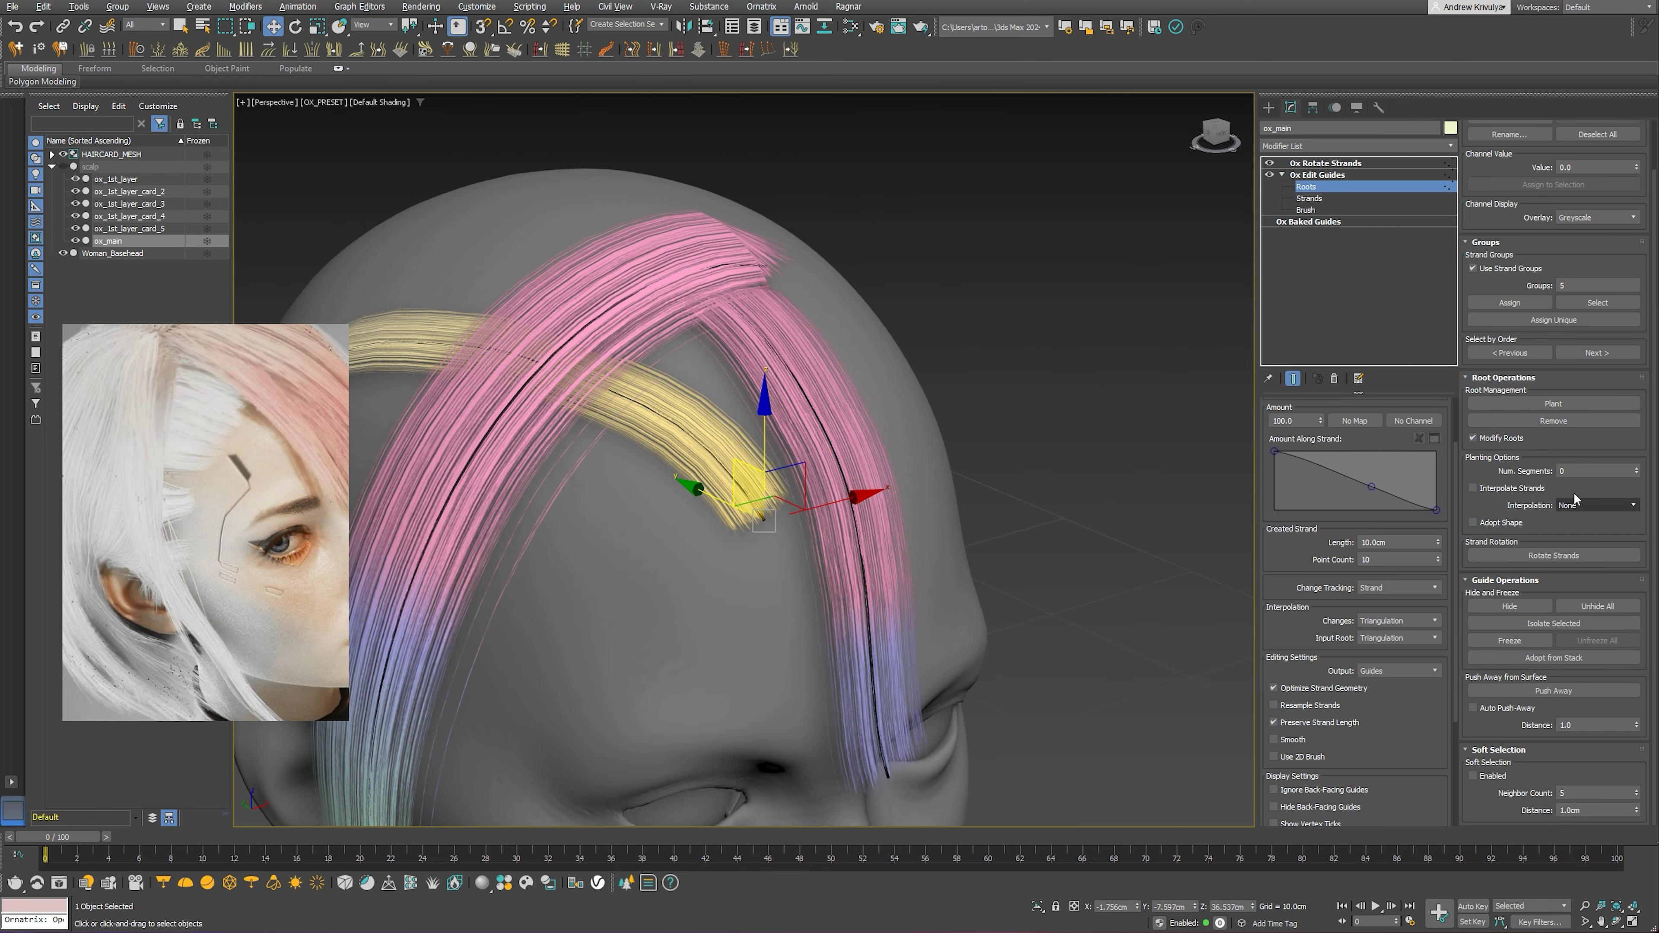
left_click(1553, 403)
middle_click_drag(719, 431, 745, 428, "alt")
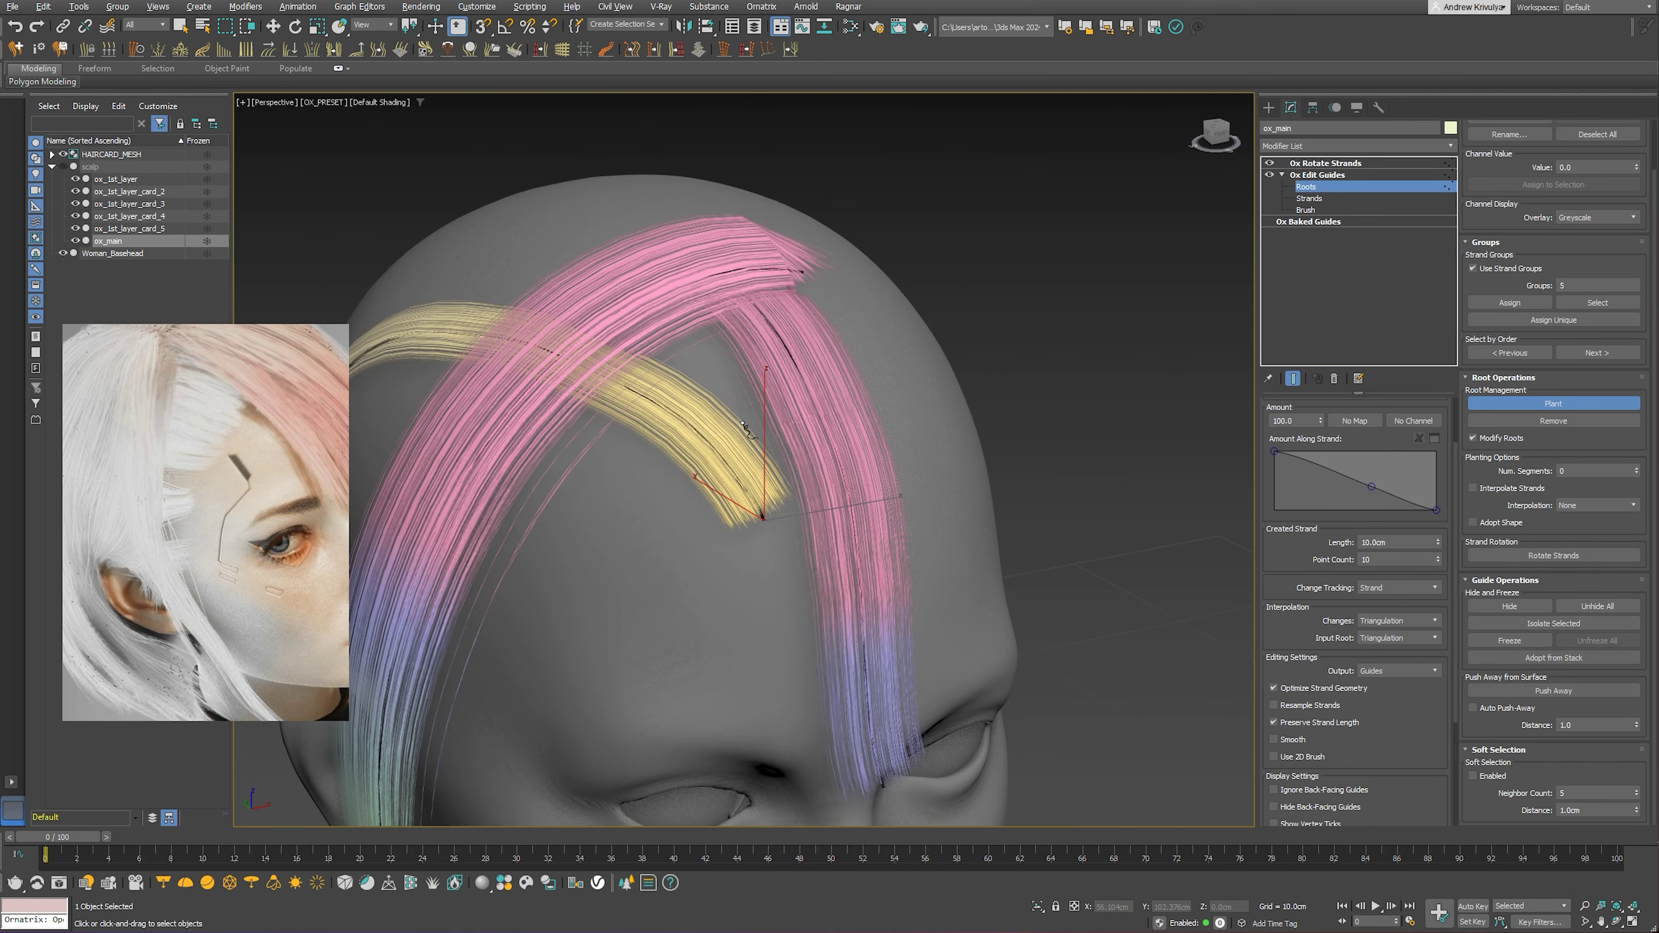
left_click(776, 453)
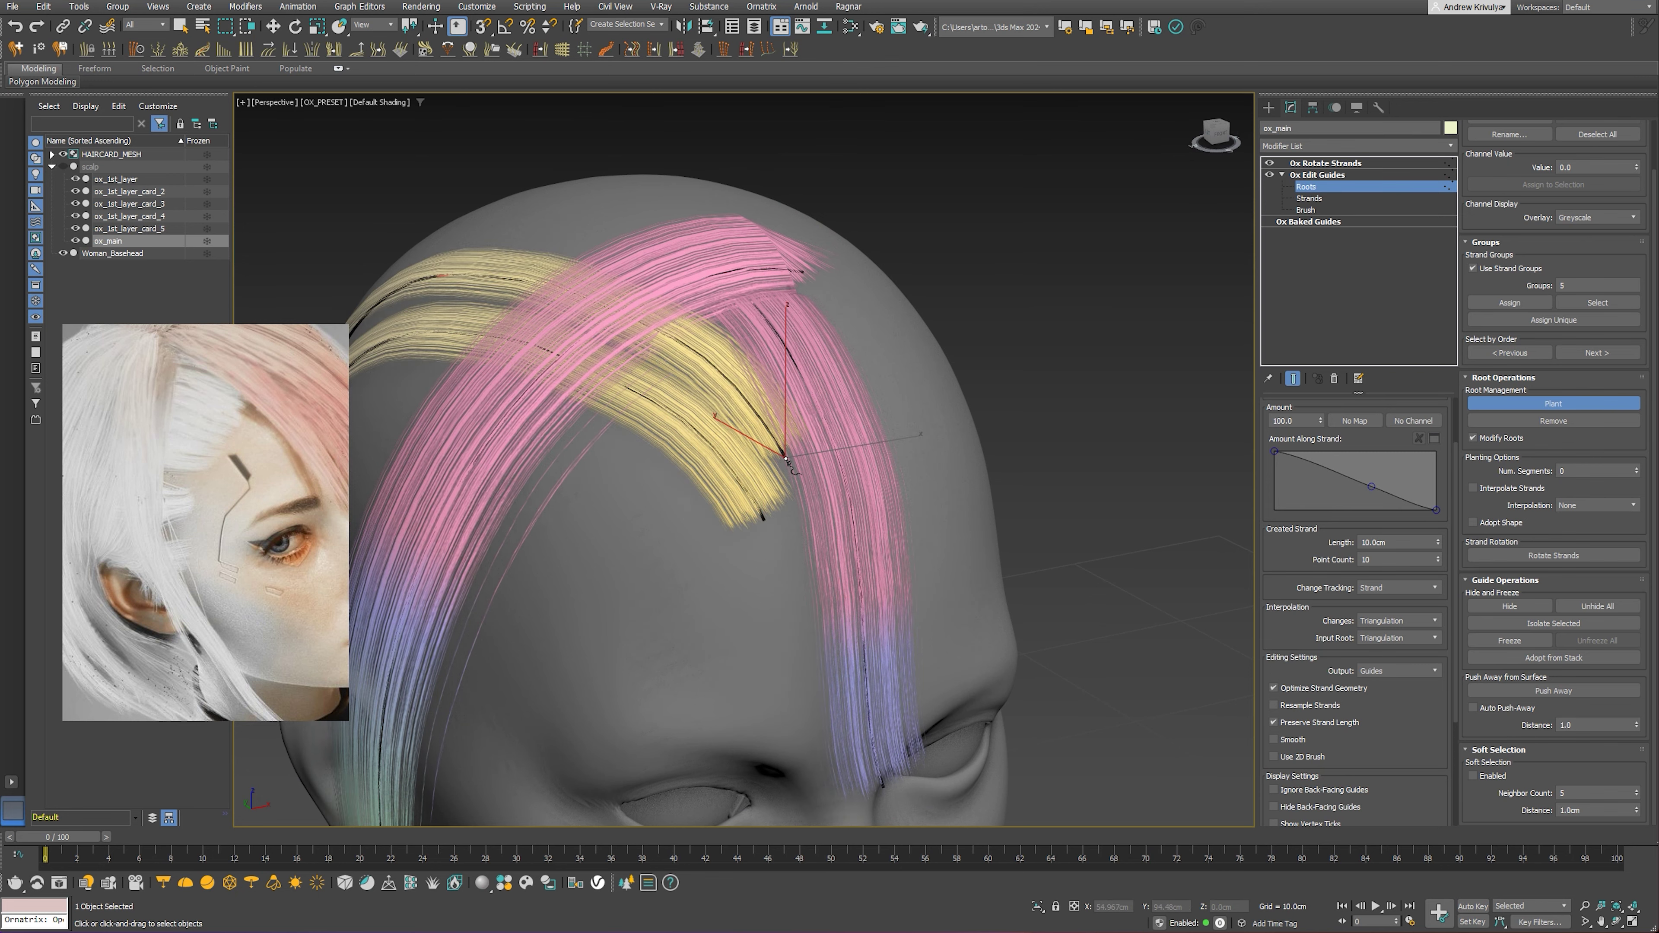
mouse_move(787, 461)
middle_mouse_down("alt")
mouse_move(758, 449)
mouse_move(955, 381)
mouse_move(905, 385)
middle_mouse_up("alt")
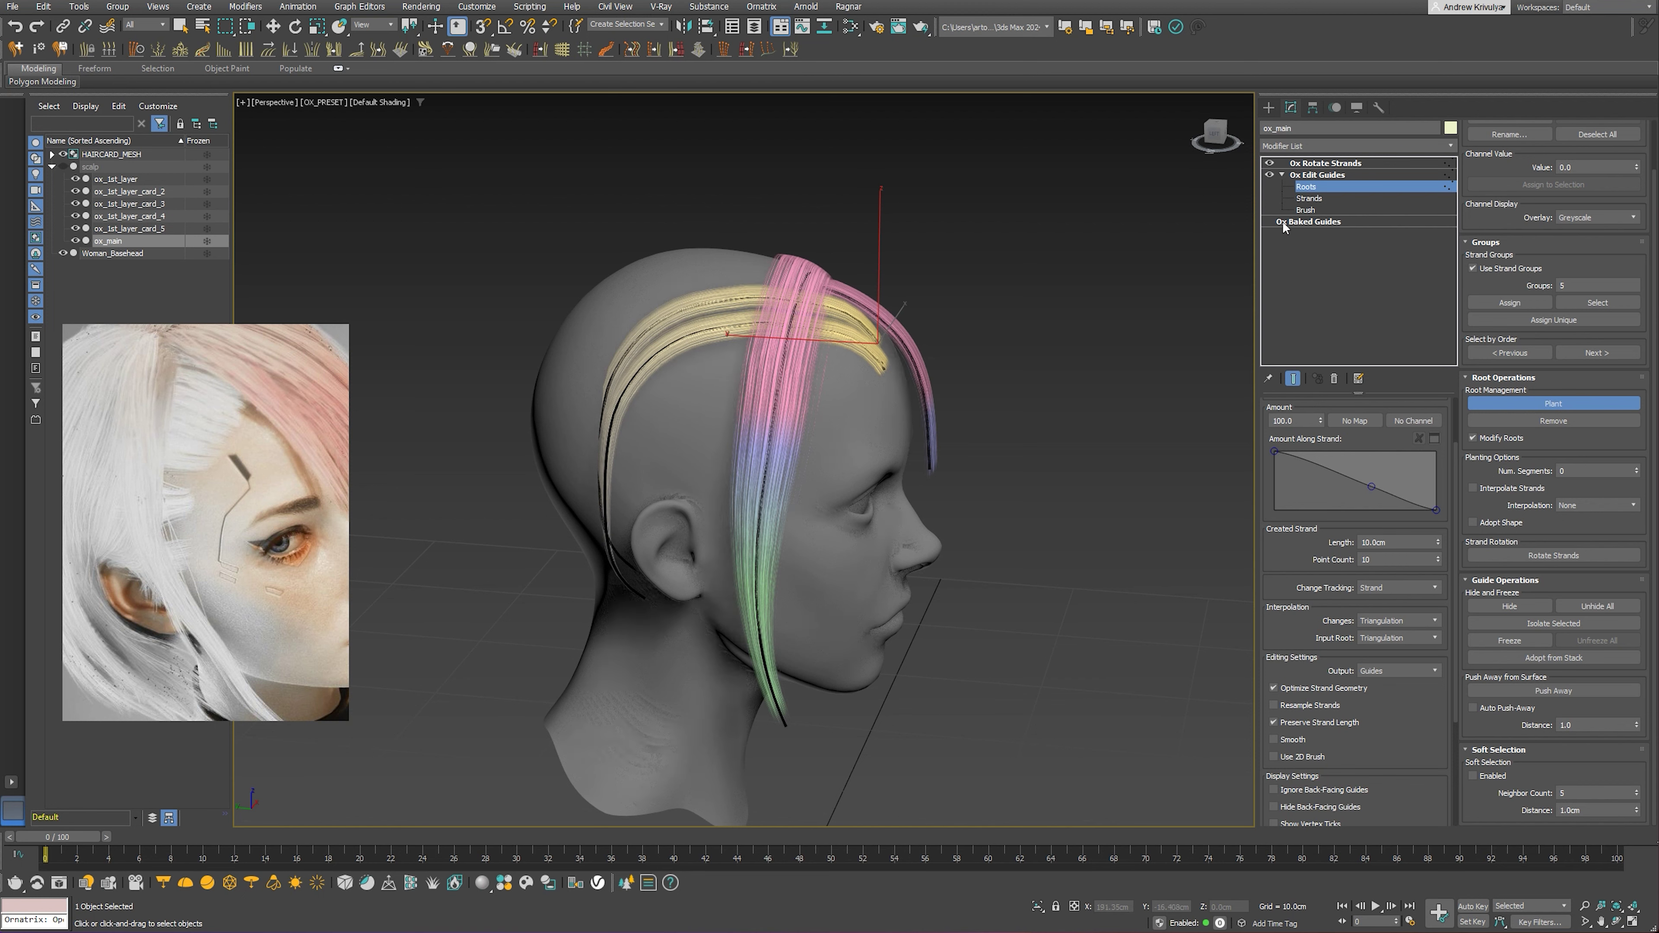
mouse_move(1019, 307)
middle_mouse_down("alt")
mouse_move(1000, 311)
mouse_move(1032, 306)
mouse_move(1016, 307)
middle_mouse_up("alt")
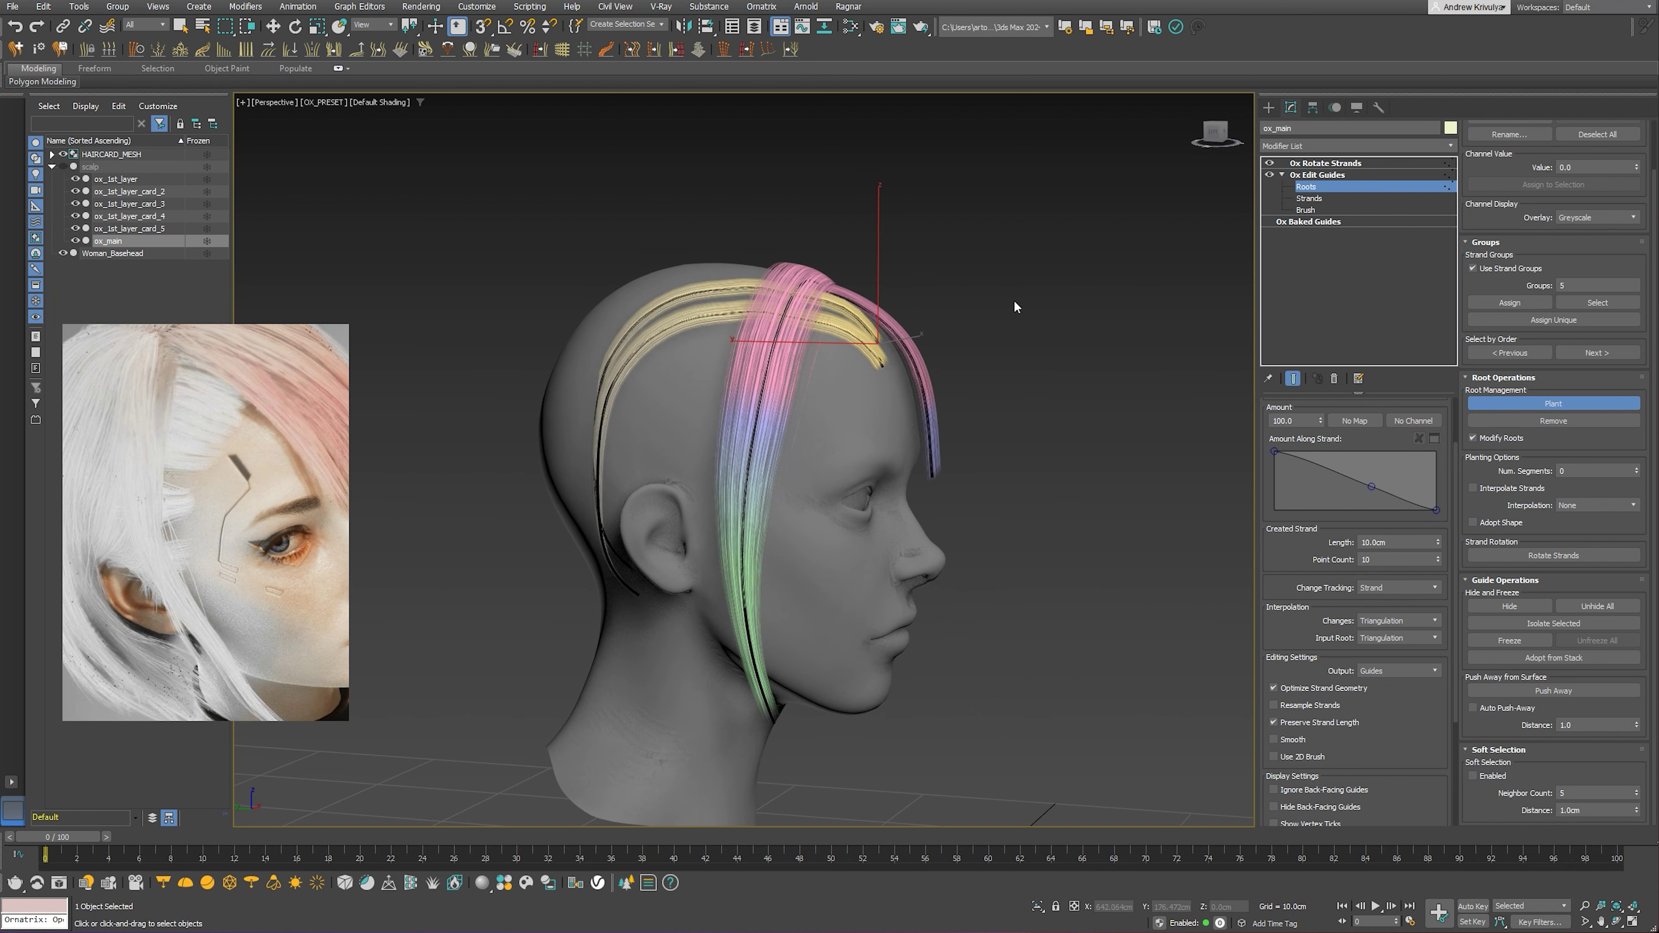
left_click(1320, 210)
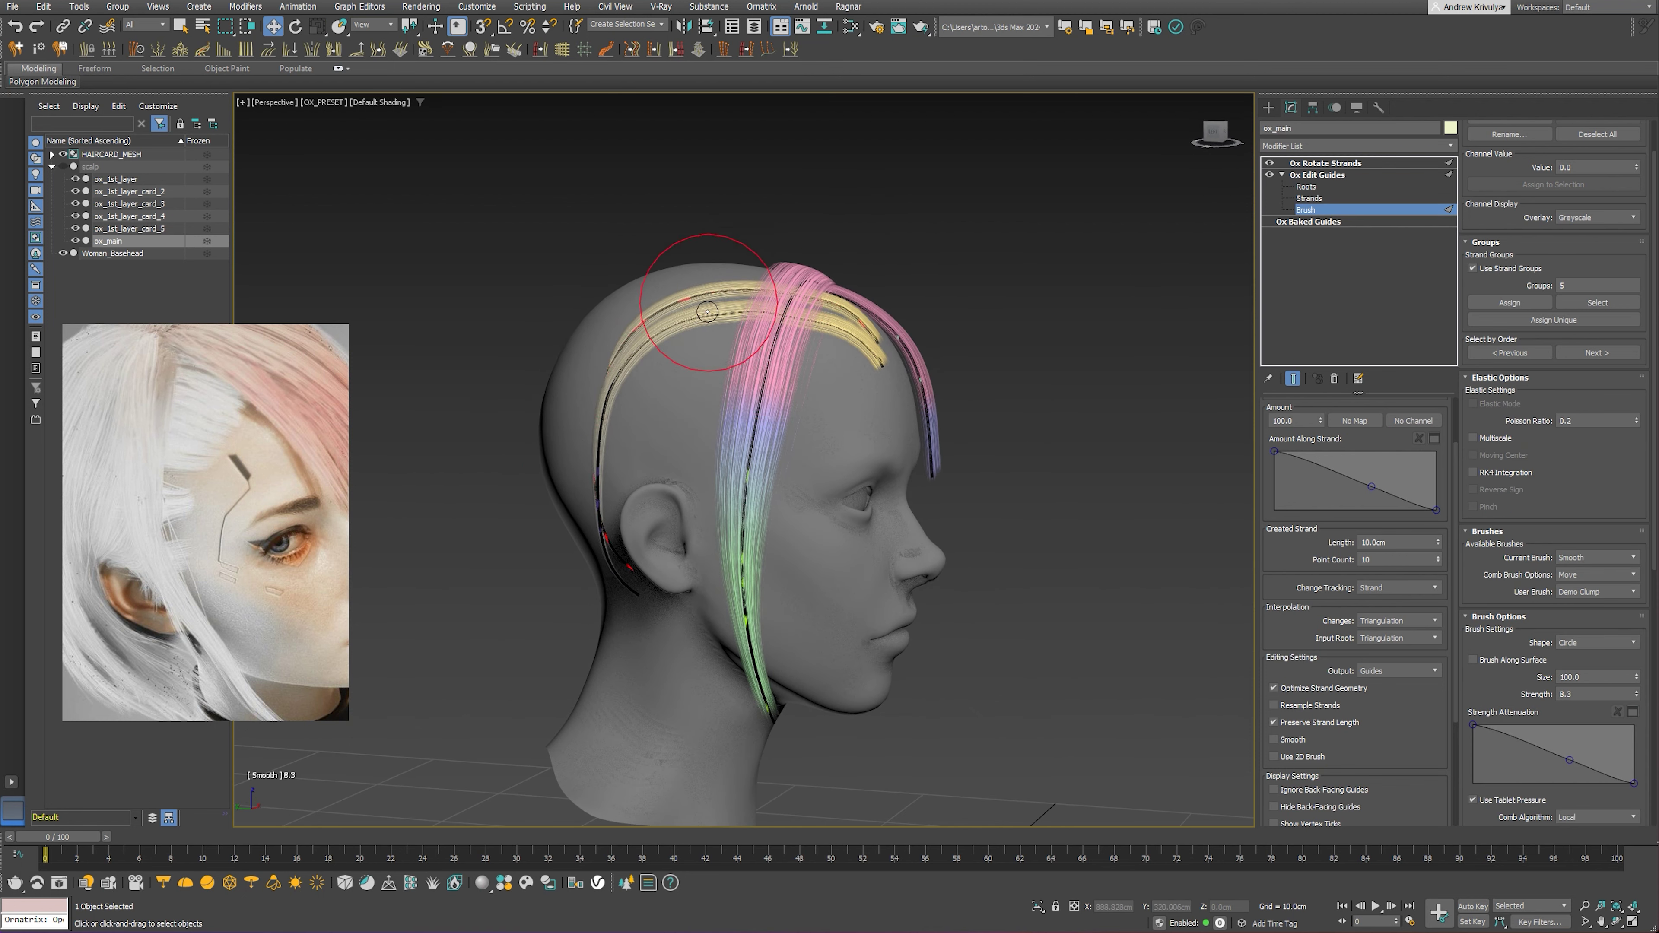
Comb the pink and yellow guides back along the head, then return to Roots mode
left_click(1588, 561)
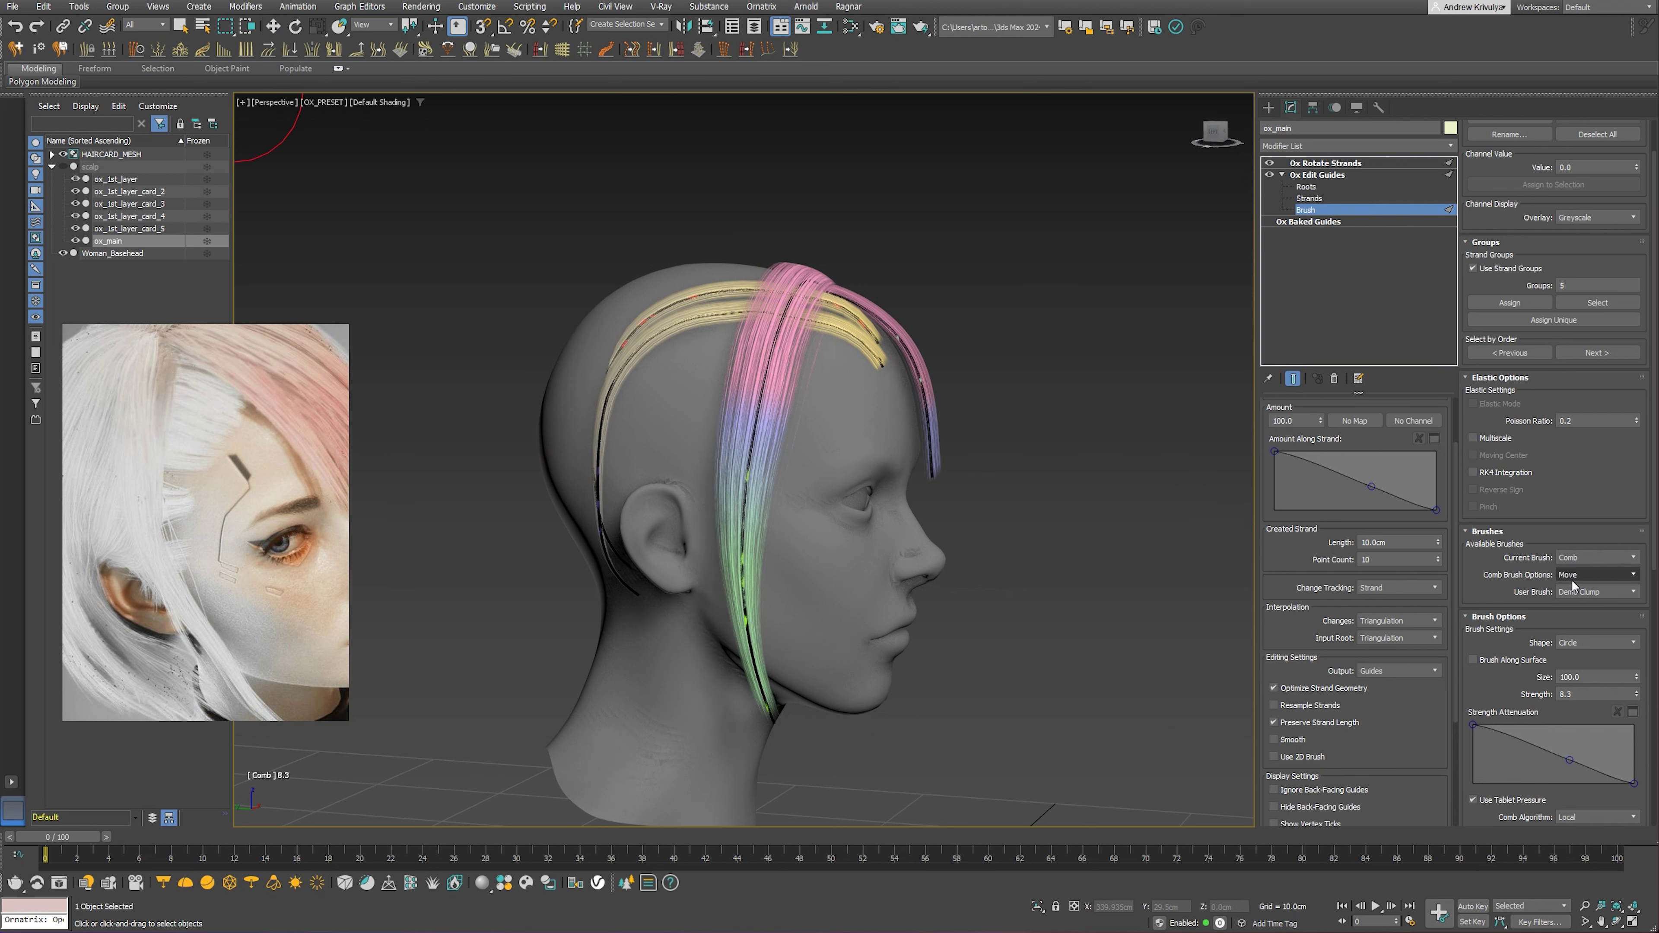
mouse_move(703, 408)
middle_mouse_down("alt")
mouse_move(602, 404)
mouse_move(614, 411)
middle_mouse_up("alt")
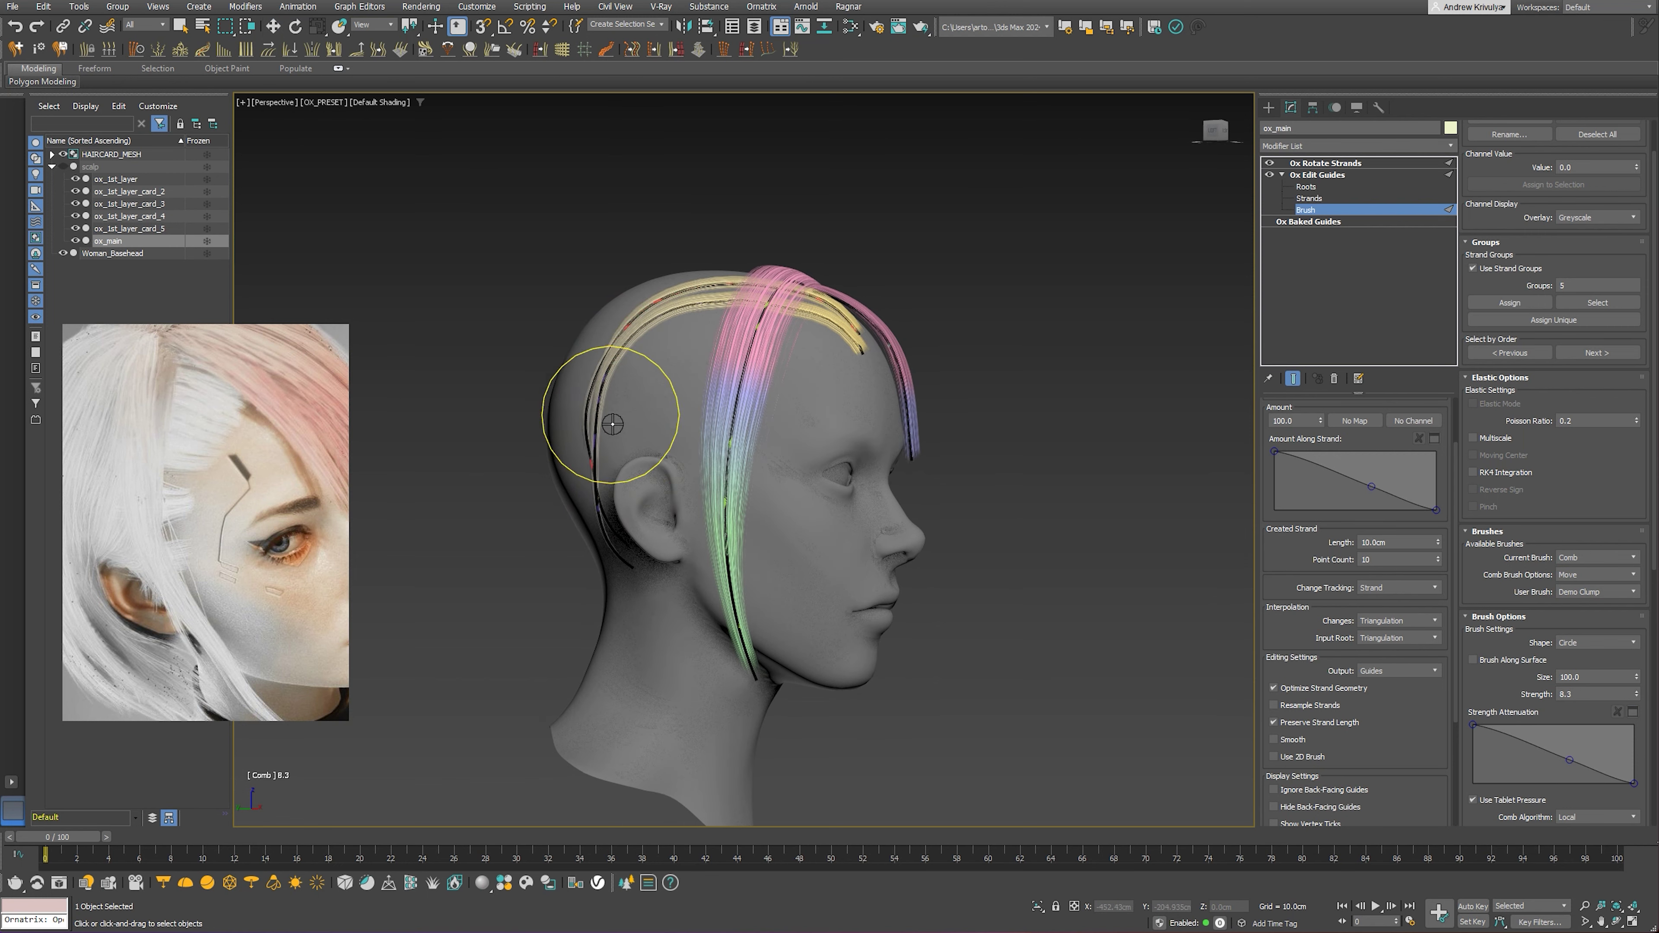
mouse_move(607, 500)
middle_mouse_down("alt")
mouse_move(697, 429)
mouse_move(614, 423)
mouse_move(702, 394)
mouse_move(860, 396)
mouse_move(857, 384)
middle_mouse_up("alt")
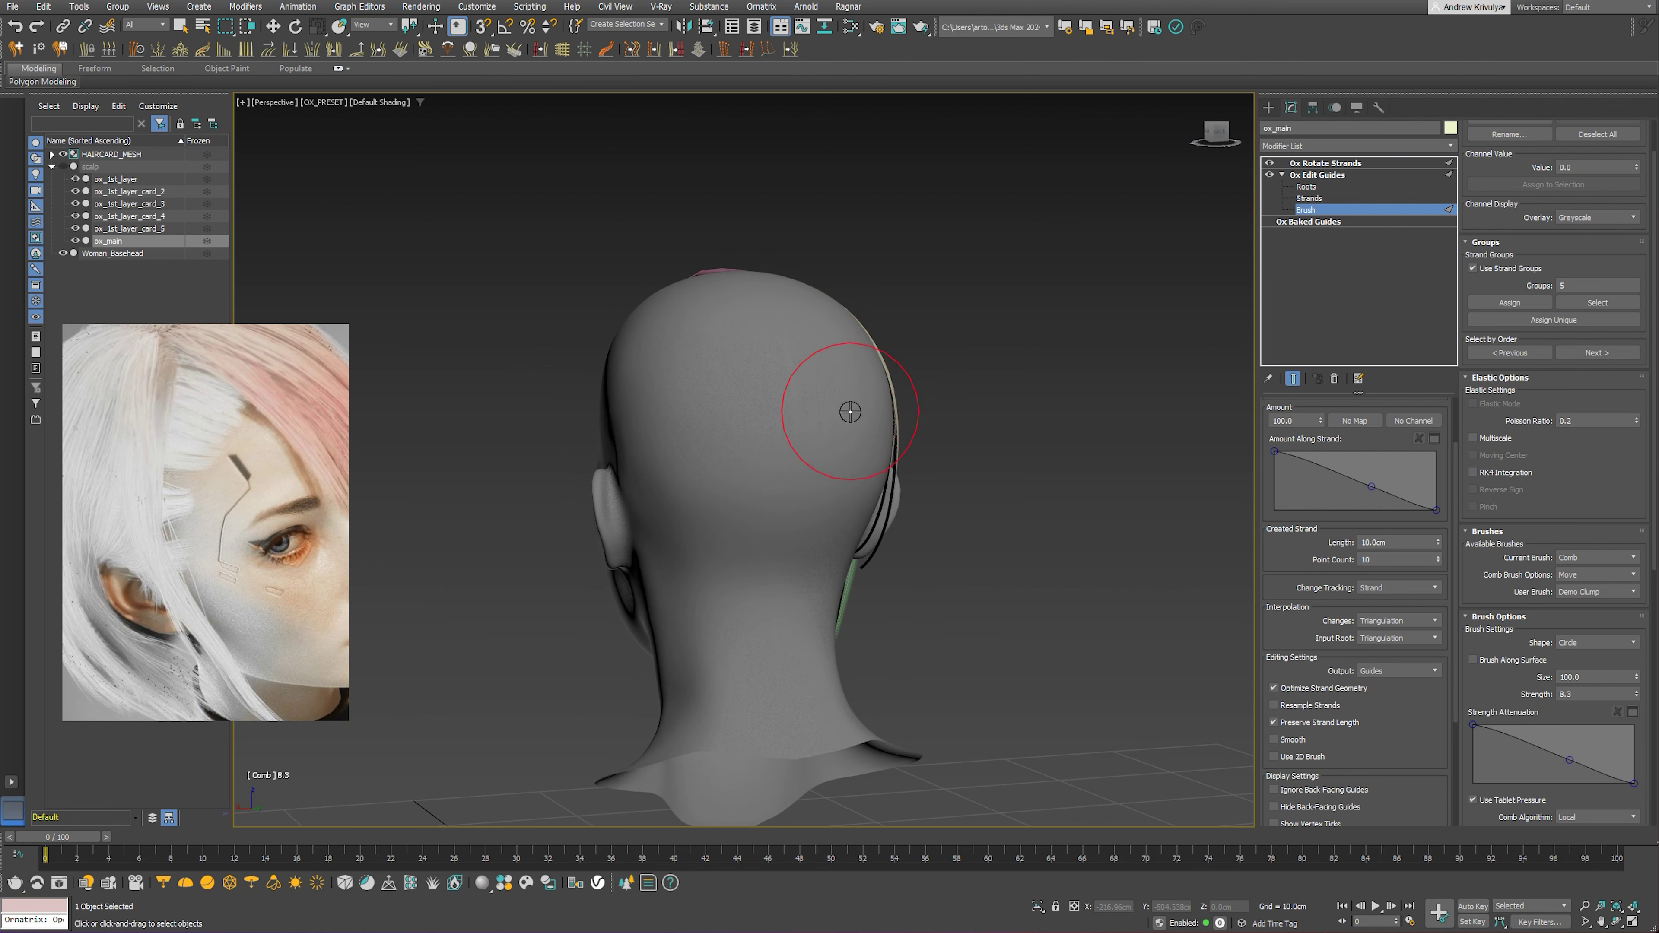
middle_click_drag(863, 367, 628, 404, "alt")
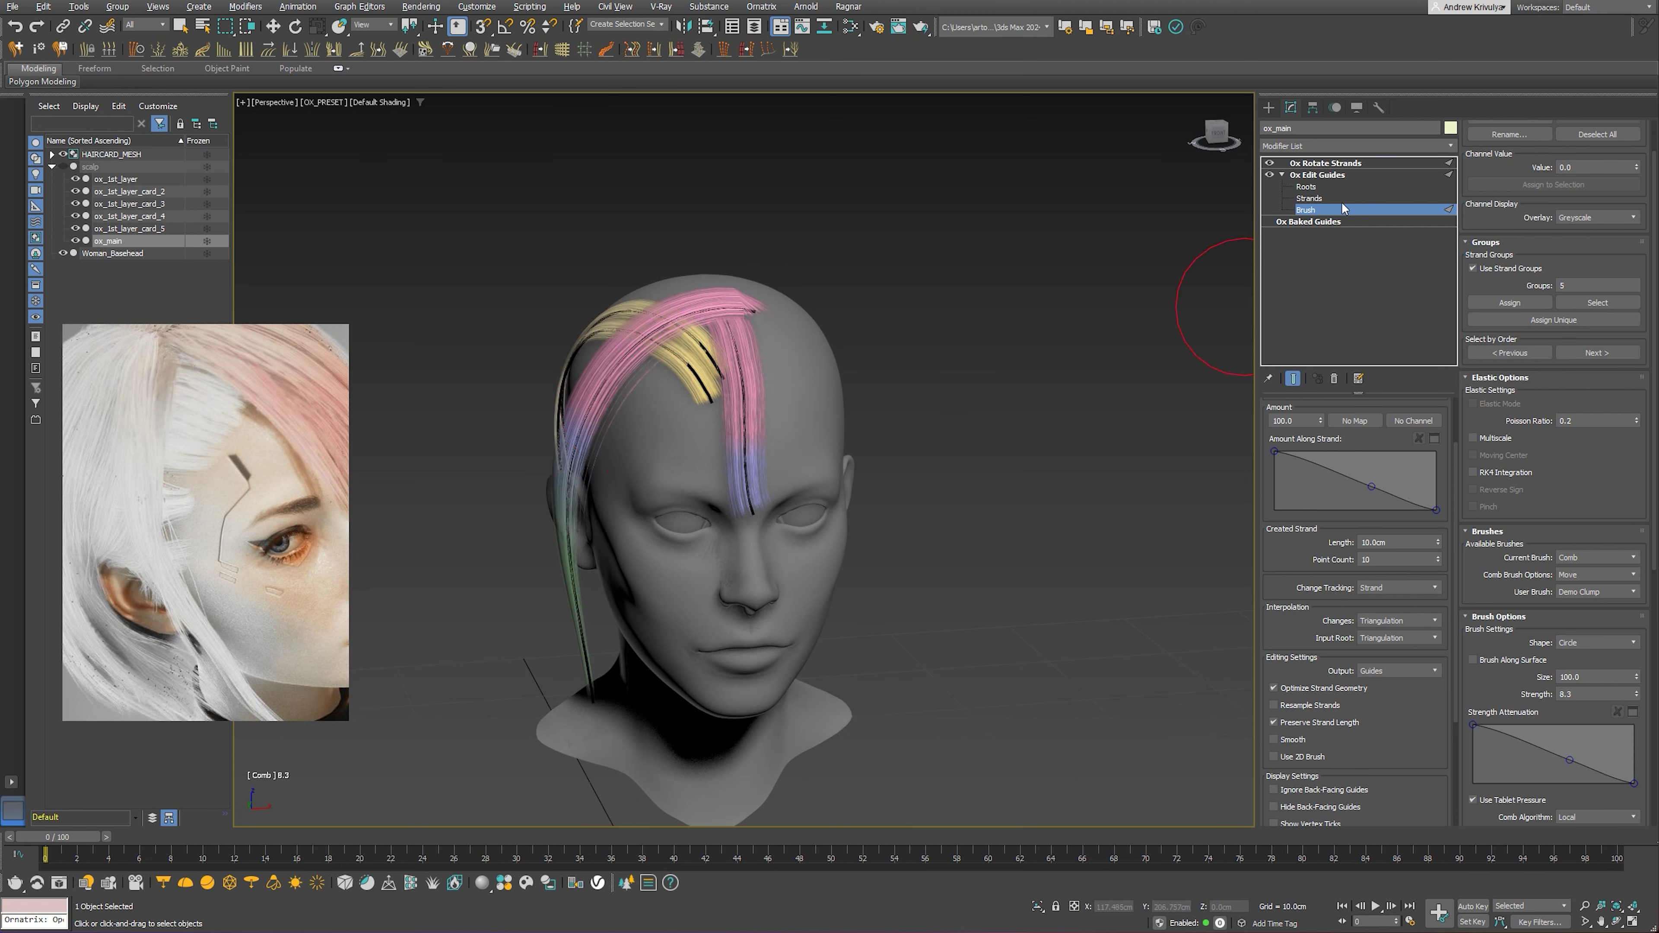
left_click(1306, 187)
Unhide all guides, hide ox_main, and select the ox_1st_layer cards, including ox_1st_layer_card_5
left_click(1598, 607)
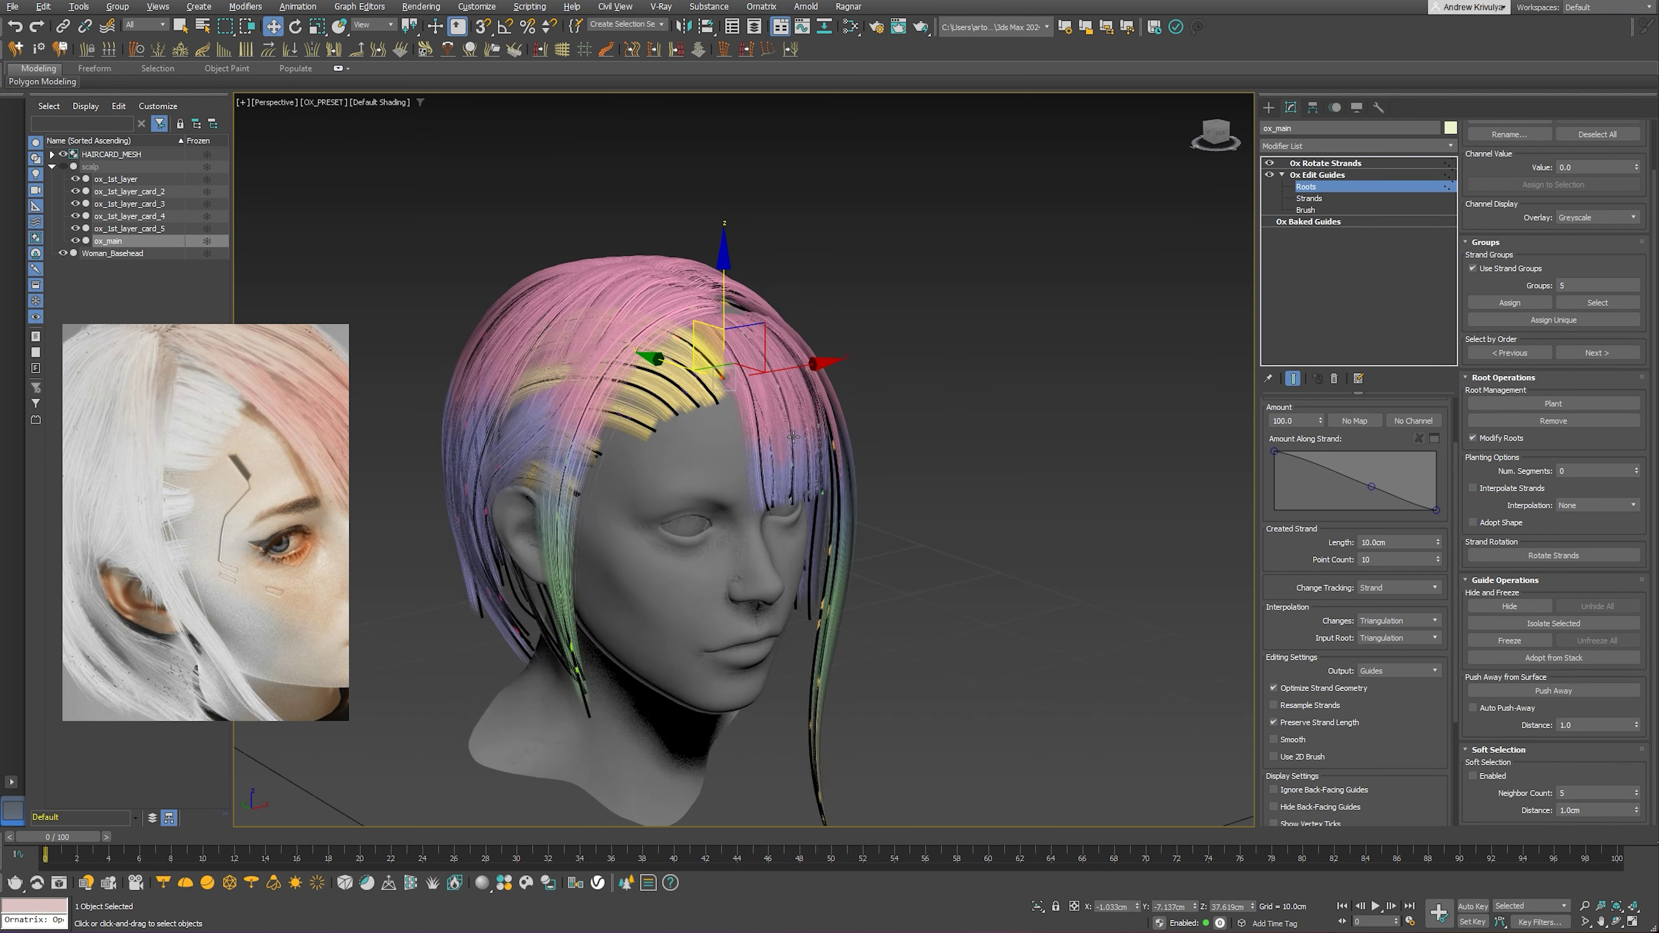
middle_click_drag(718, 425, 766, 432, "alt")
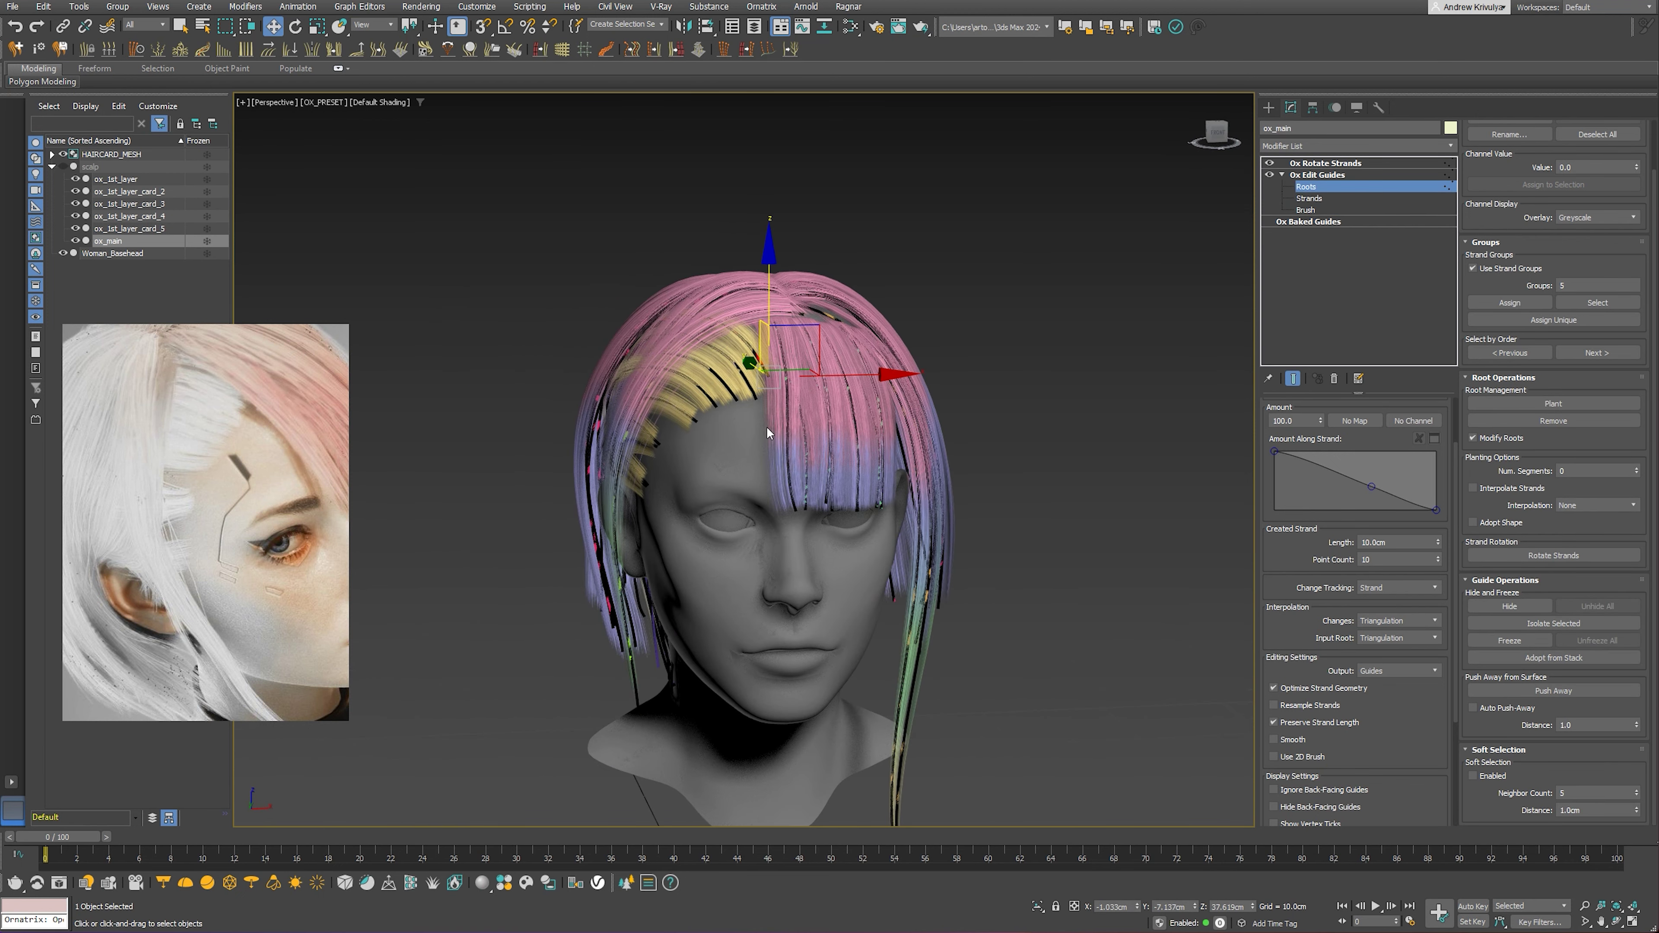
left_click(75, 241)
left_click(116, 179)
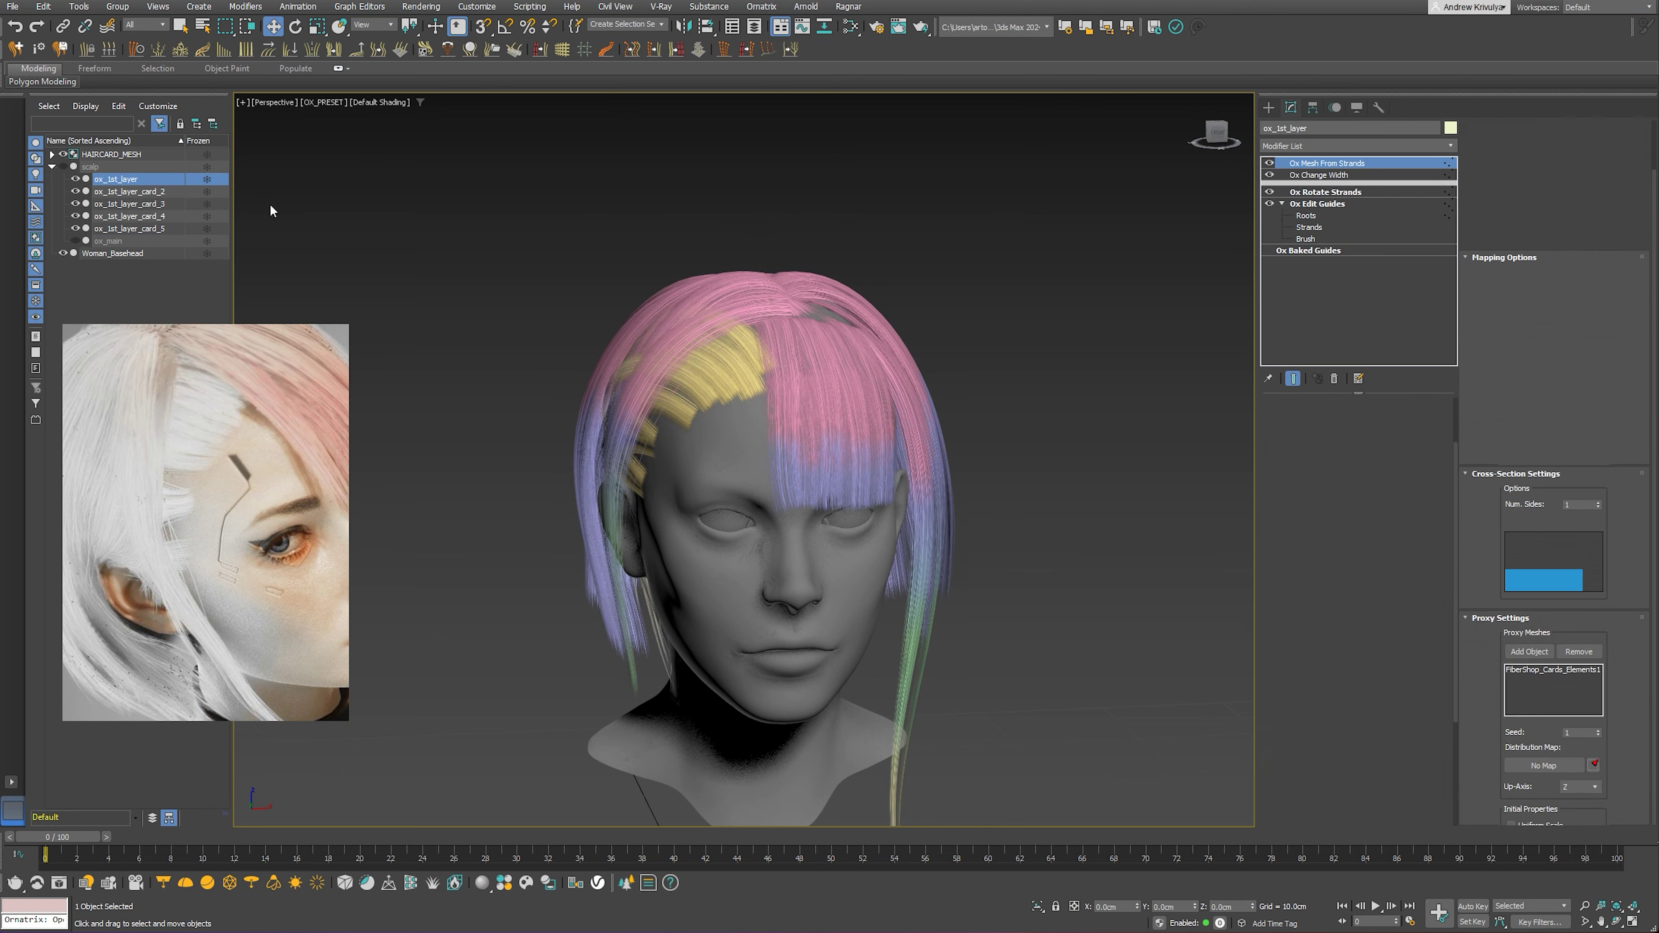
mouse_move(752, 422)
middle_mouse_down("alt")
mouse_move(686, 422)
mouse_move(753, 422)
mouse_move(692, 422)
mouse_move(736, 416)
mouse_move(787, 366)
mouse_move(676, 377)
mouse_move(700, 382)
mouse_move(653, 366)
mouse_move(706, 386)
mouse_move(706, 414)
mouse_move(703, 381)
mouse_move(792, 388)
mouse_move(679, 418)
mouse_move(693, 398)
mouse_move(725, 430)
mouse_move(751, 419)
middle_mouse_up("alt")
scroll(751, 418, "up", 2)
scroll(751, 418, "up", 2)
scroll(909, 364, "up", 1)
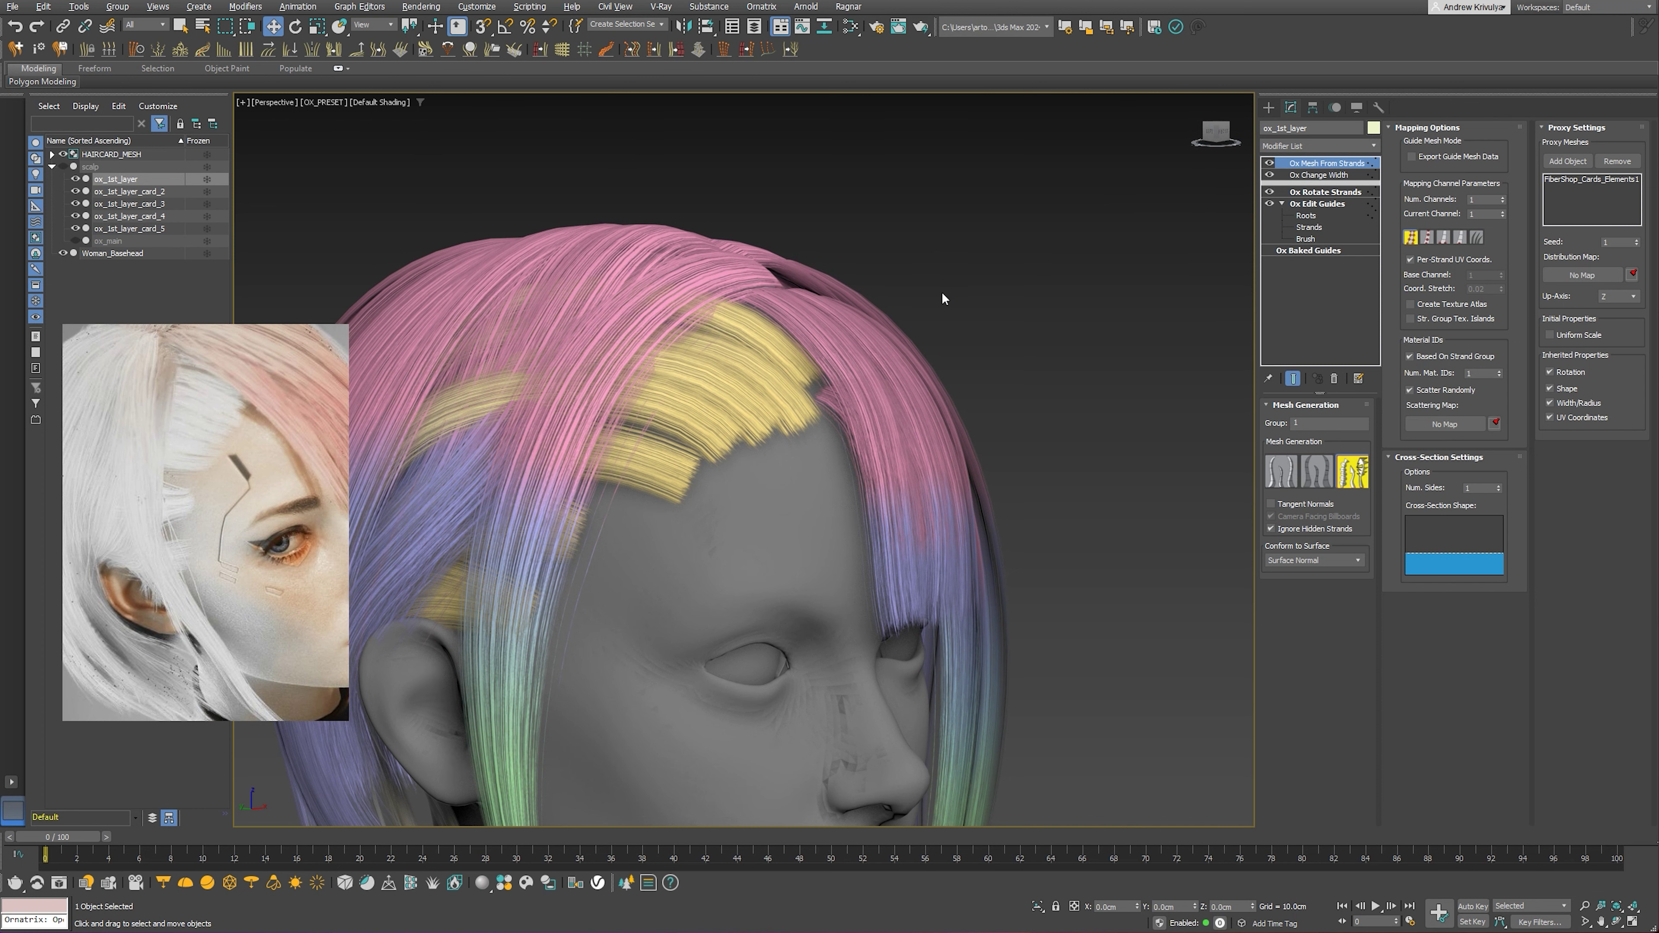
middle_click_drag(942, 294, 915, 275, "alt")
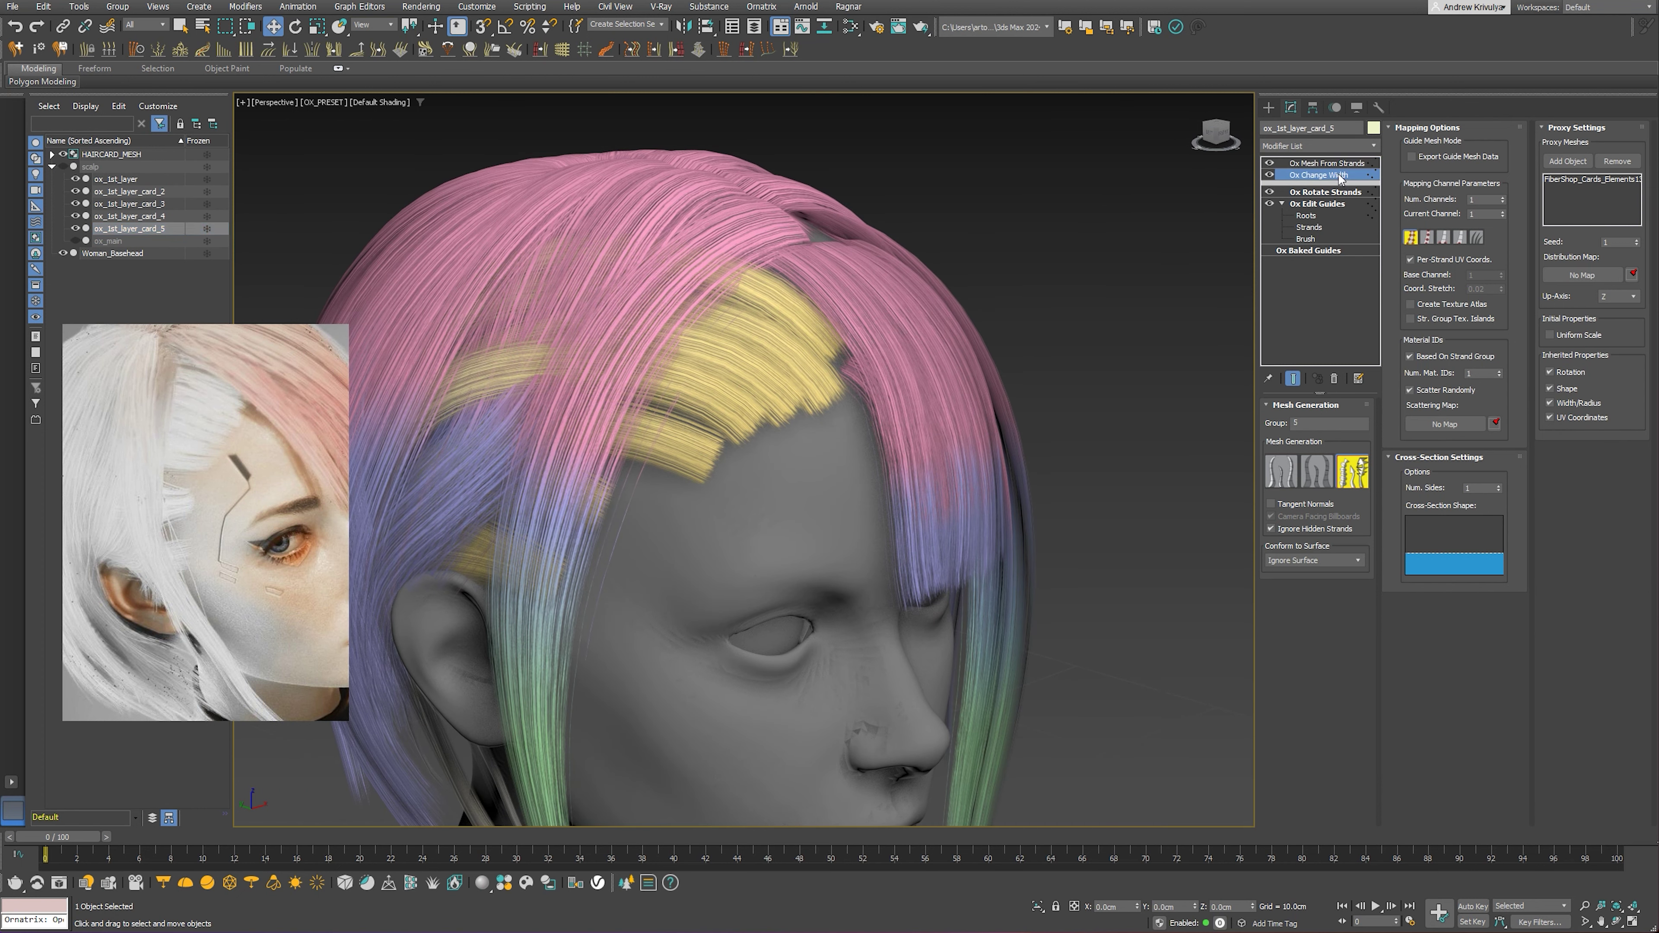
Lower the root end of the Width Along Strand curve to taper the yellow cards
mouse_move(1274, 530)
left_mouse_down()
mouse_move(1276, 548)
mouse_move(1306, 521)
mouse_move(1284, 518)
left_mouse_up()
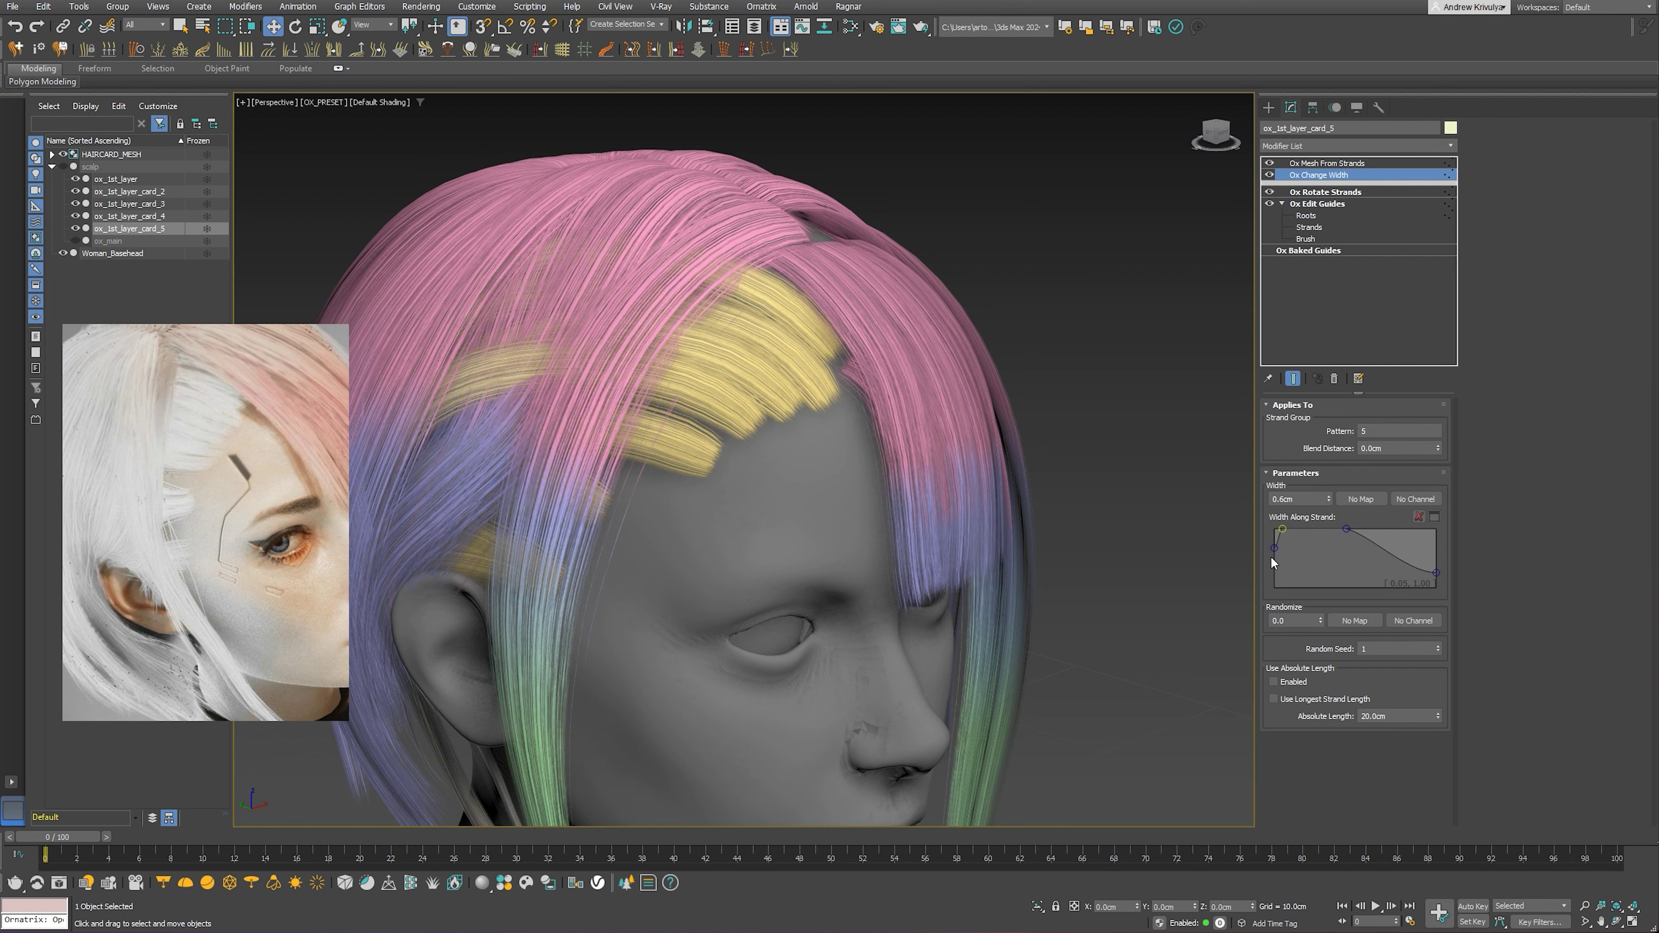
left_click_drag(1274, 549, 1272, 565)
mouse_move(557, 385)
middle_mouse_down("alt")
mouse_move(588, 405)
mouse_move(770, 399)
middle_mouse_up("alt")
scroll(588, 418, "down", 3)
scroll(590, 425, "up", 2)
scroll(743, 396, "up", 2)
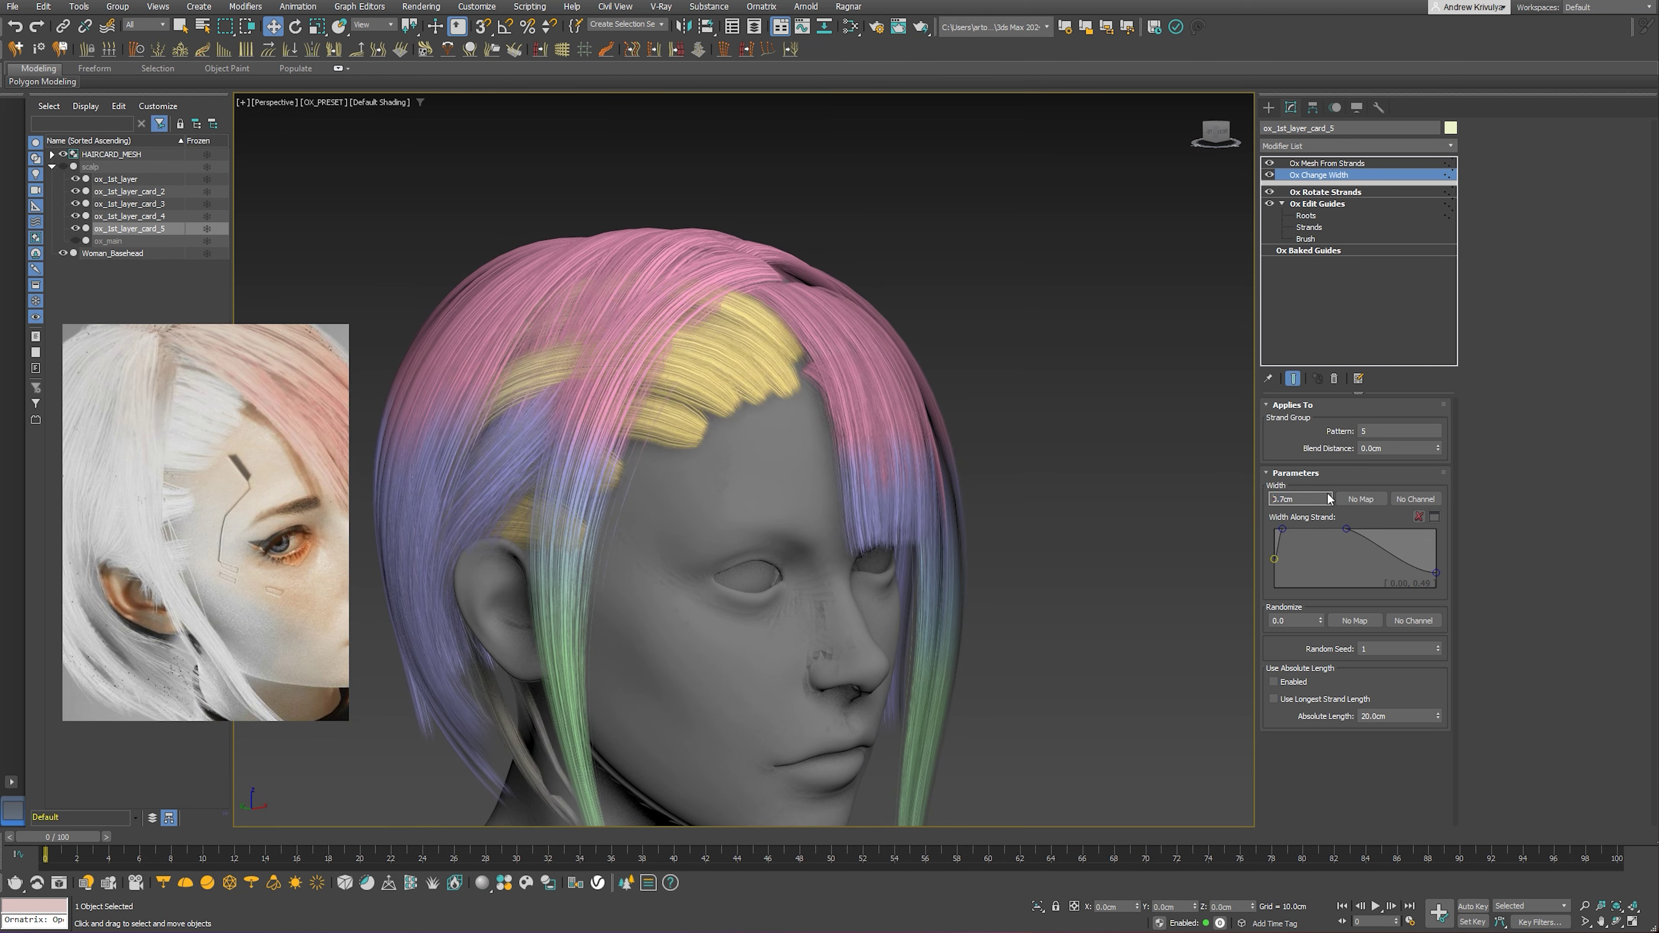
Widen the hair cards to 0.8cm and shift the width peak toward the roots
left_click_drag(1328, 499, 1288, 527)
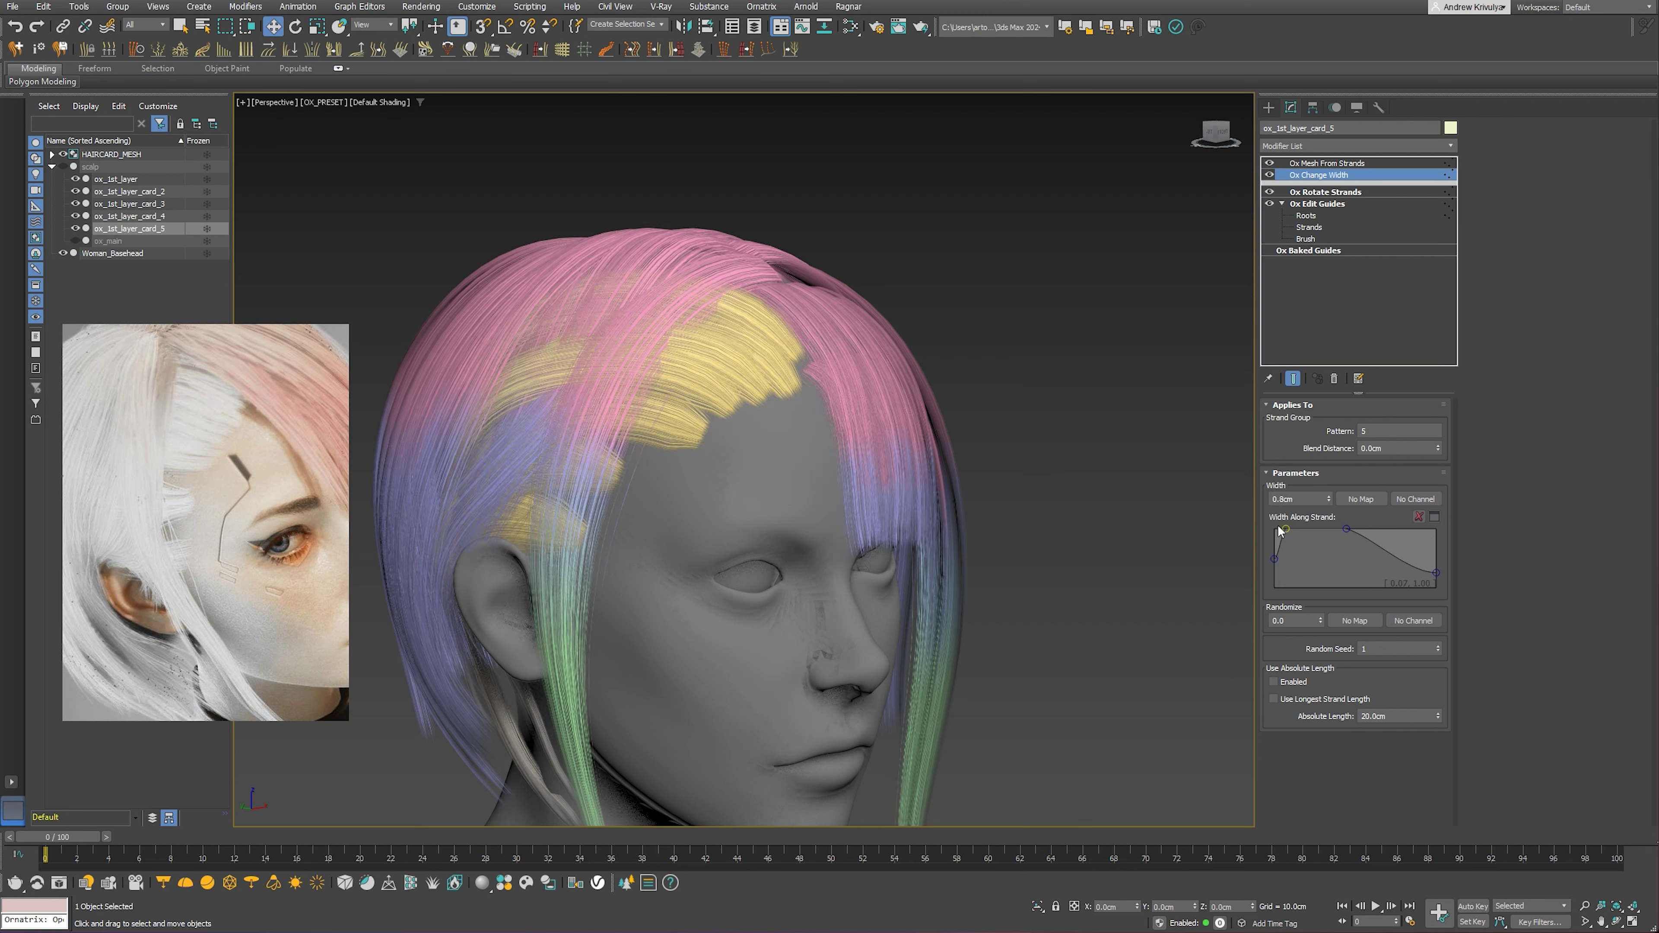
mouse_move(1306, 529)
left_mouse_down()
mouse_move(1272, 575)
mouse_move(1261, 556)
left_mouse_up()
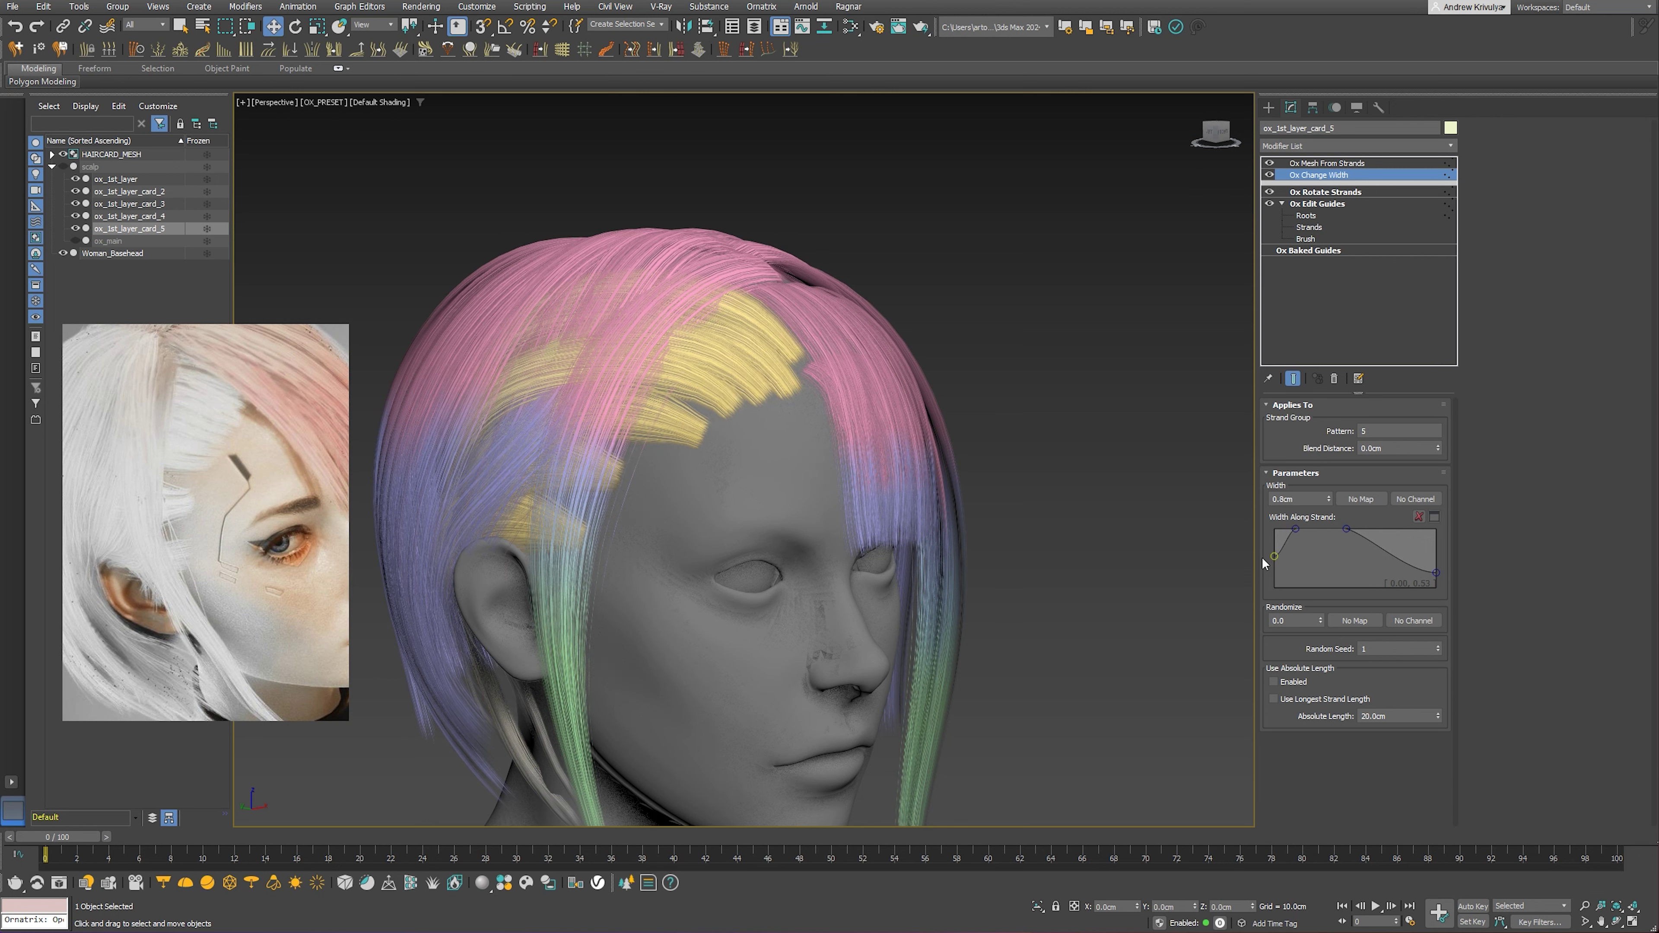
left_click(1296, 528)
middle_click_drag(719, 458, 849, 458, "alt")
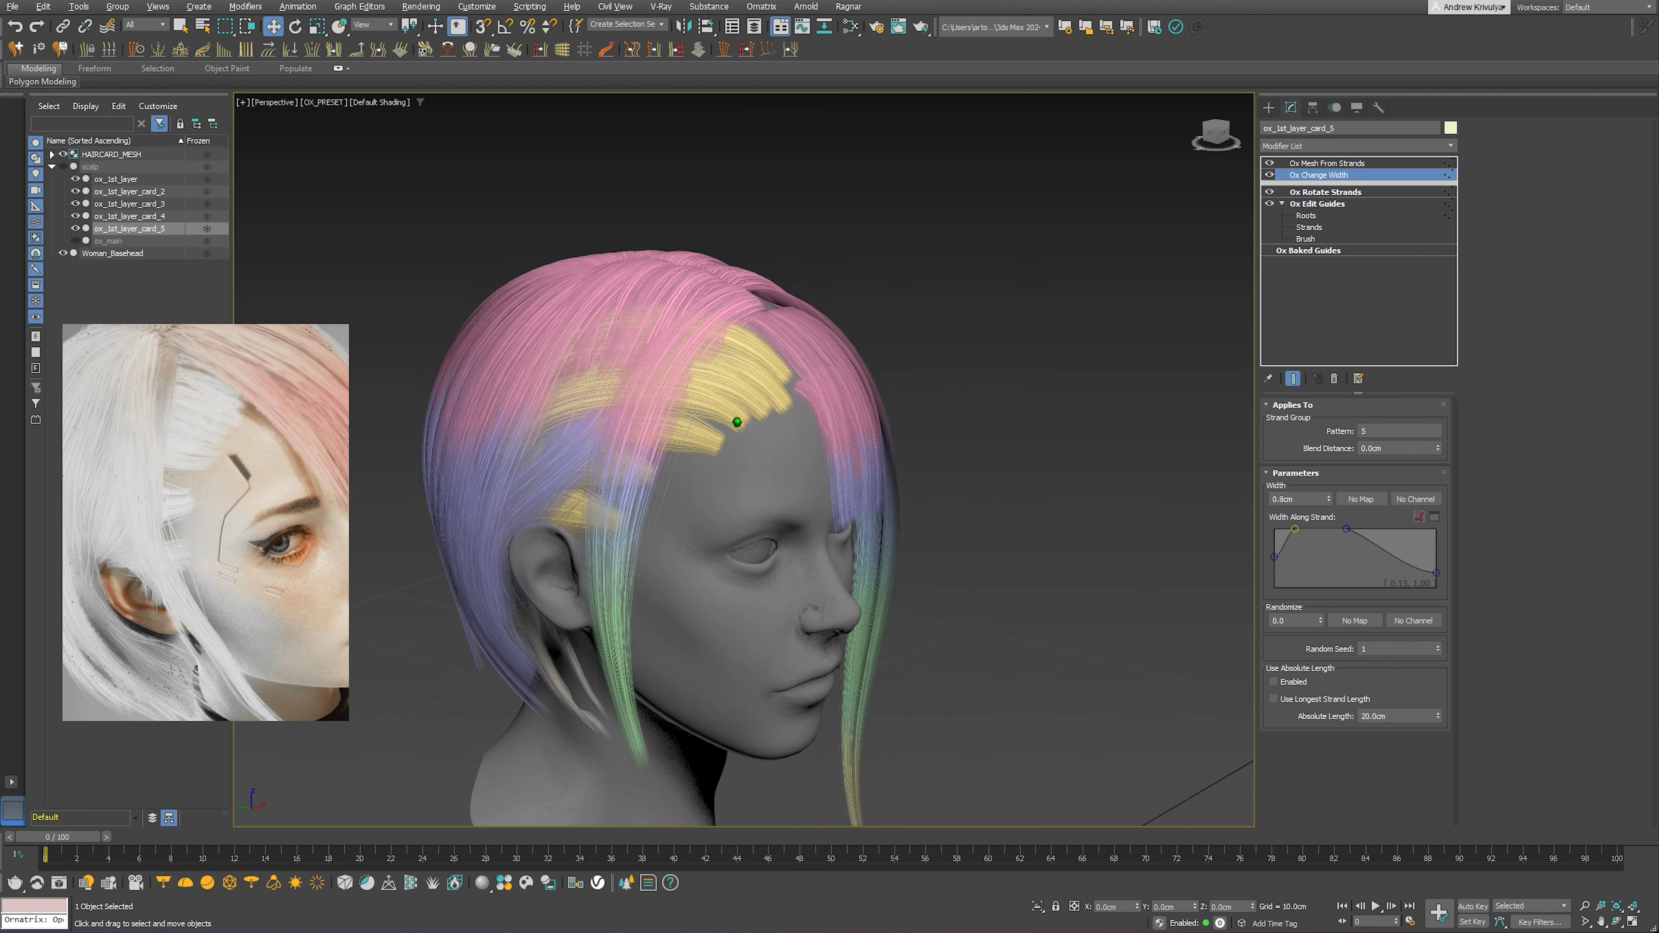
mouse_move(693, 405)
middle_mouse_down("alt")
mouse_move(712, 510)
mouse_move(741, 446)
middle_mouse_up("alt")
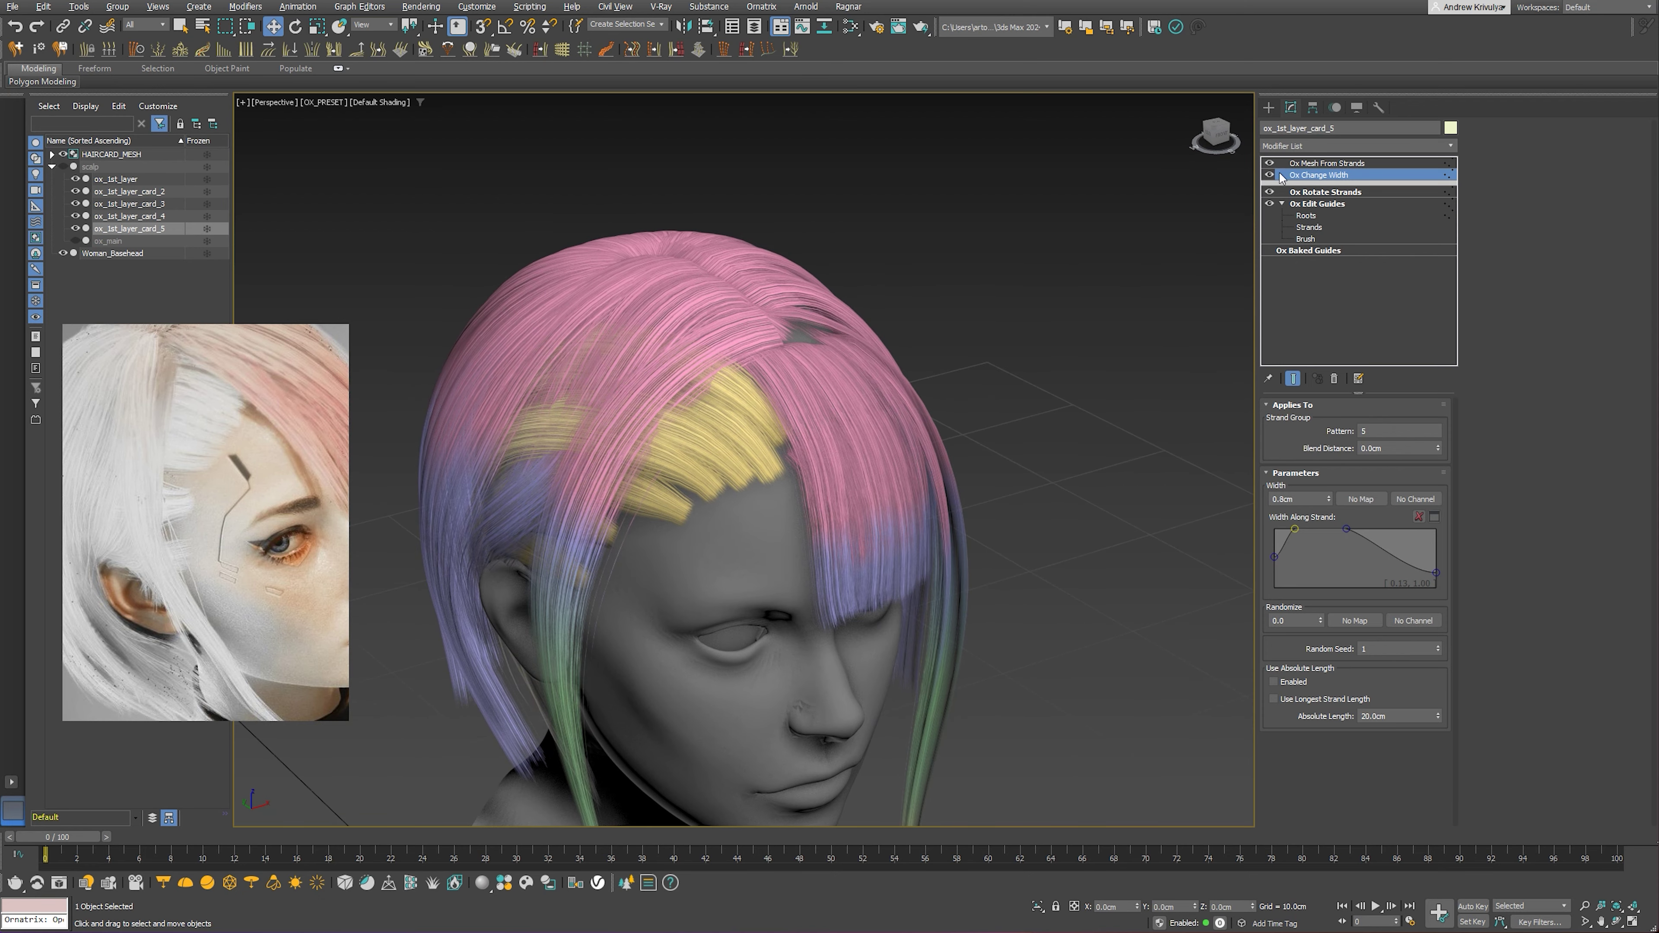
Clear the selection and unhide the ox_main guides in the Scene Explorer
left_click(1269, 107)
left_click(991, 329)
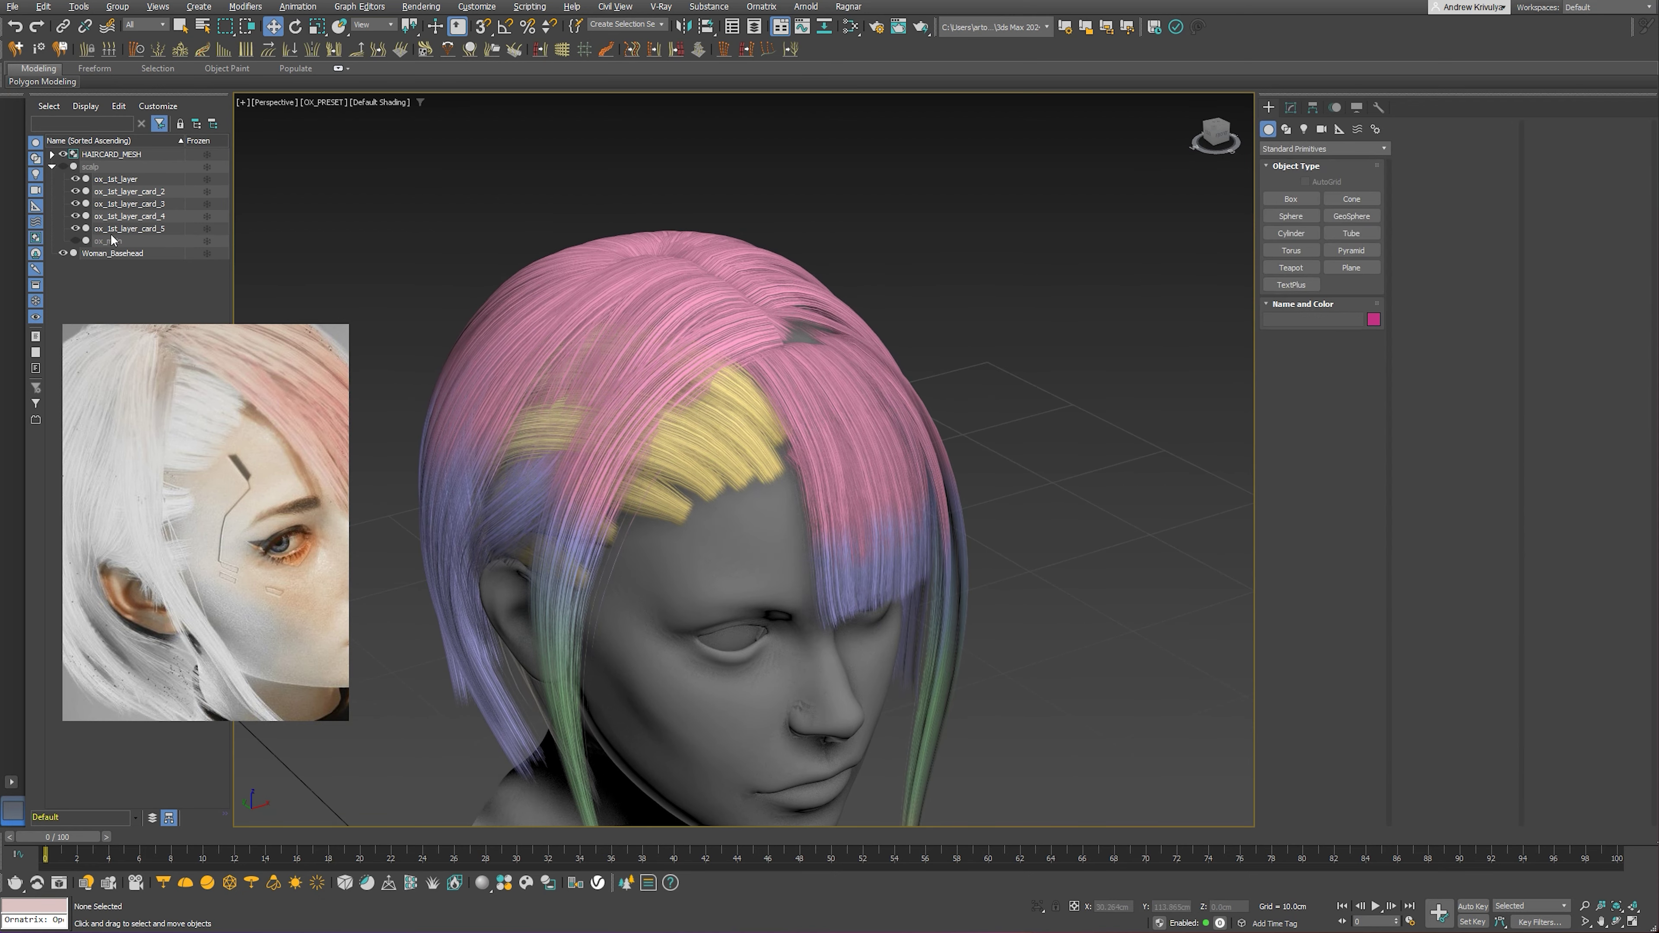
left_click(75, 240)
middle_click_drag(484, 294, 482, 330, "alt")
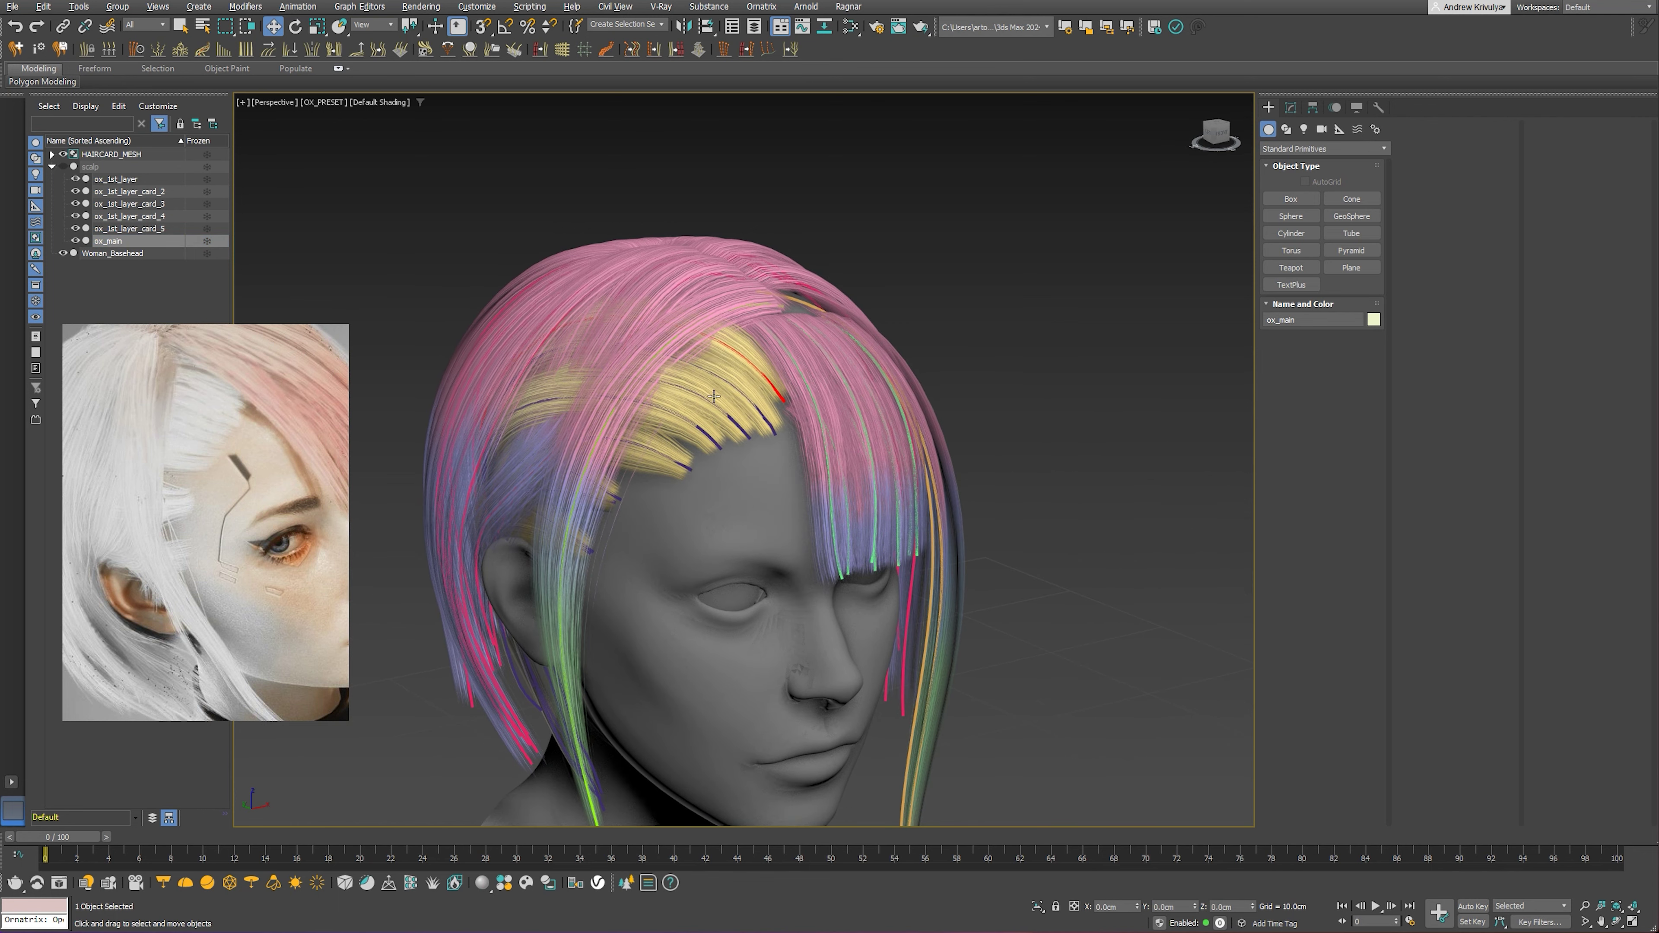
Select ox_main, enter the Roots sub-object level, and nudge a fringe root
middle_click_drag(714, 396, 693, 379, "alt")
left_click(1290, 107)
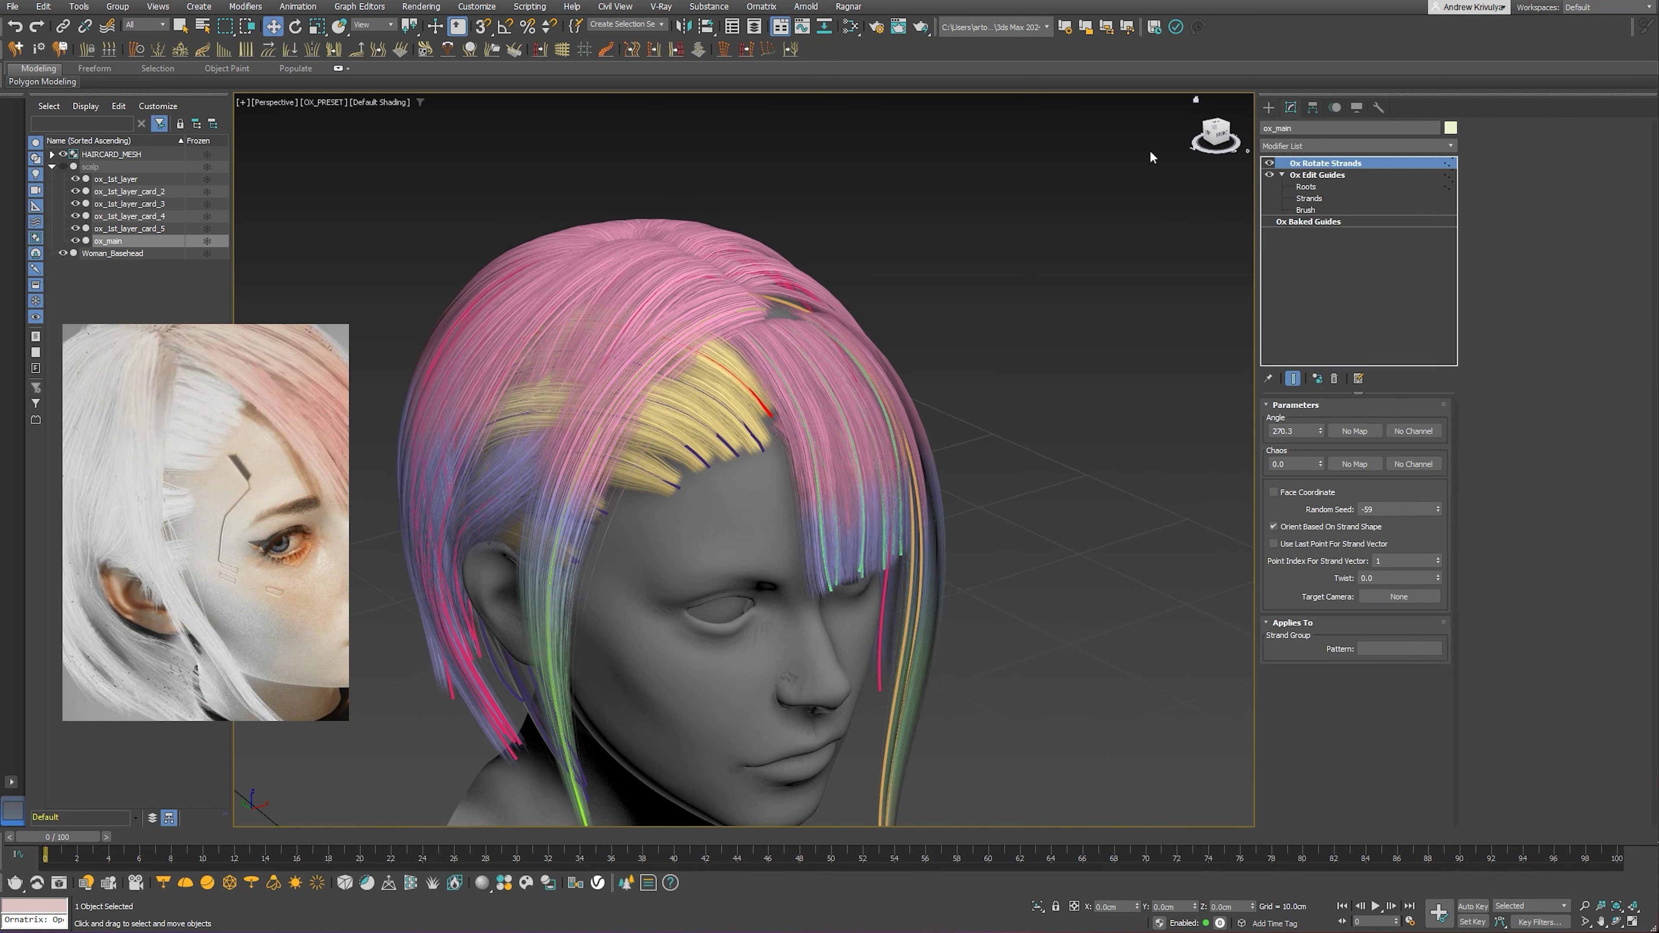
left_click(1306, 186)
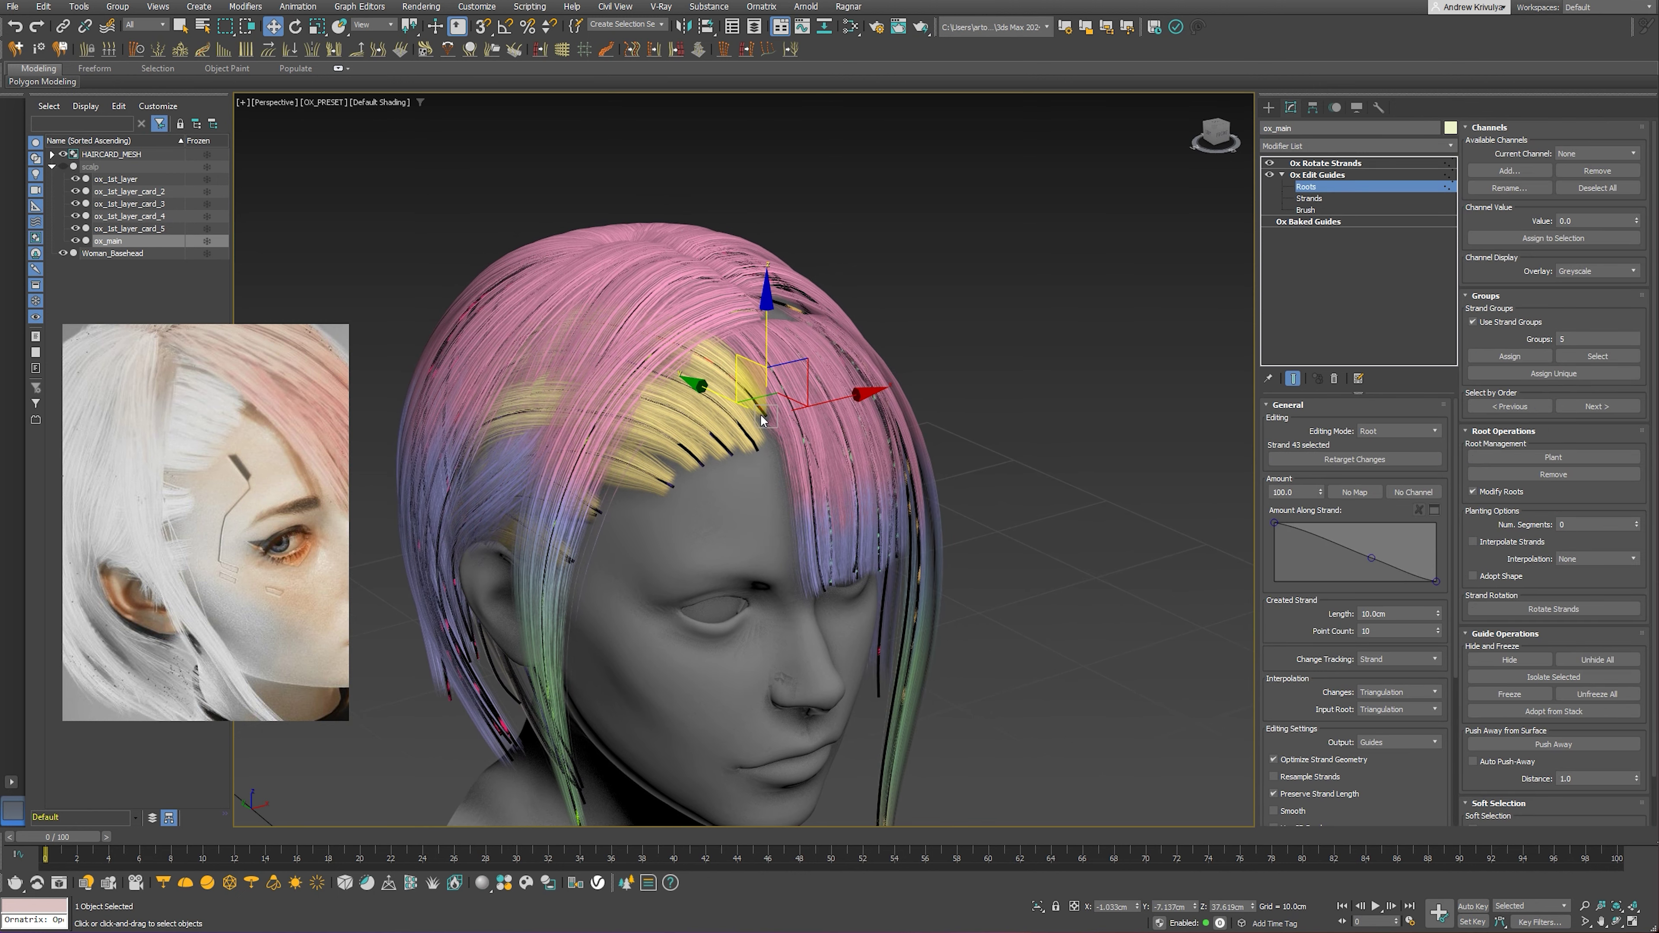
scroll(762, 419, "up", 3)
scroll(763, 408, "up", 2)
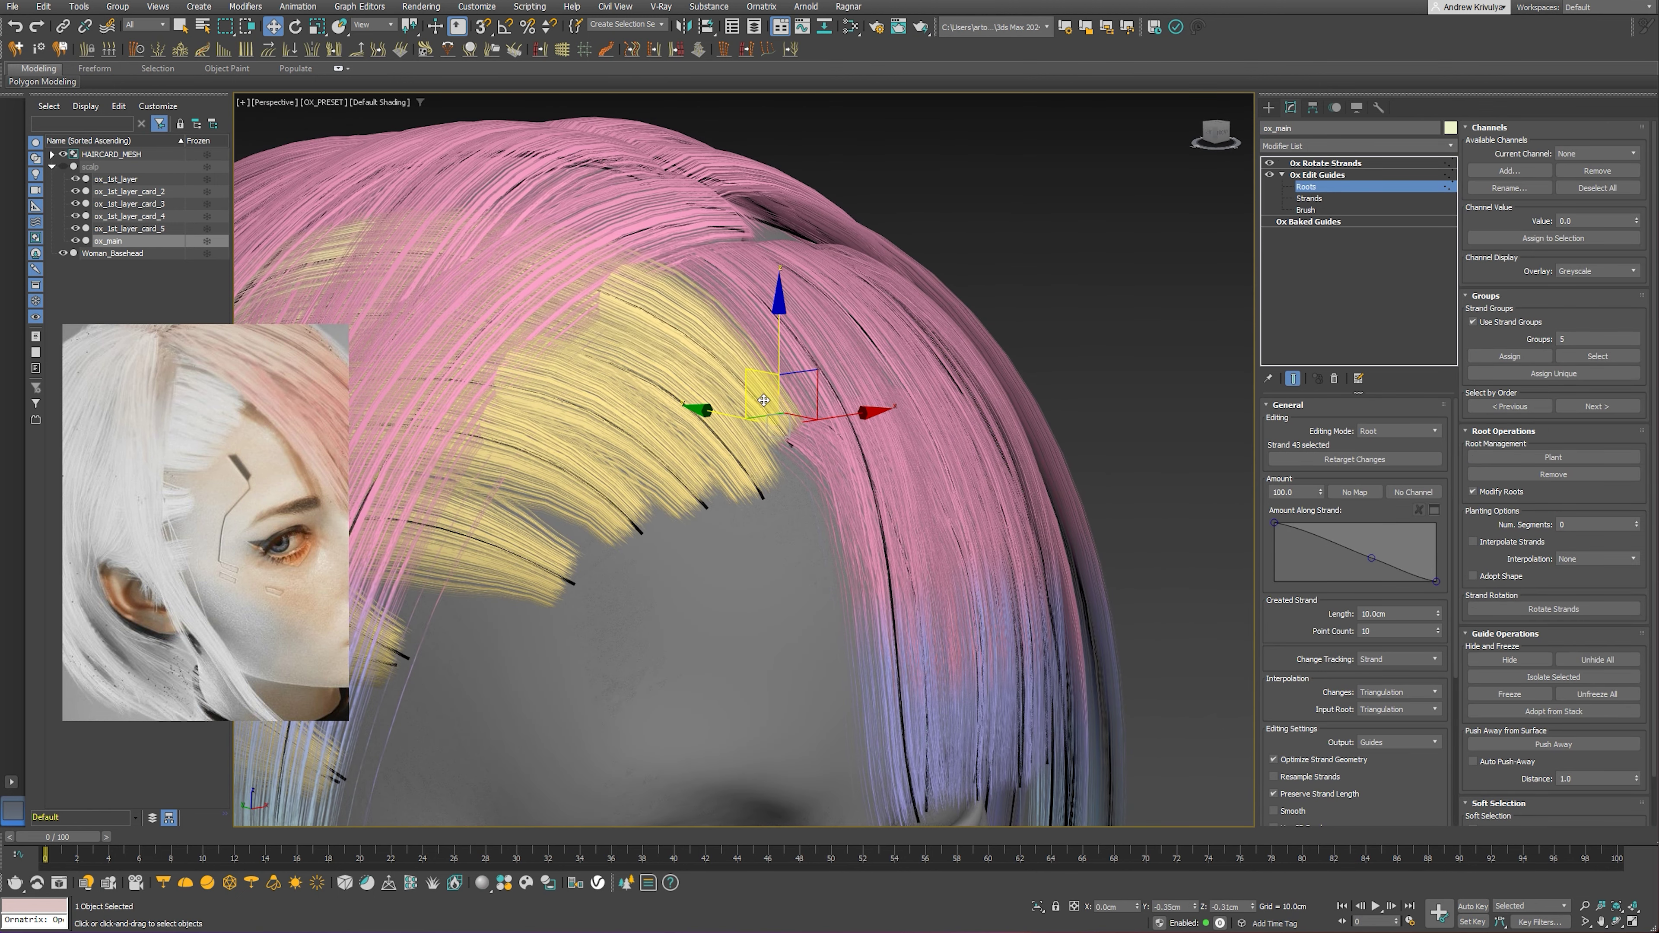
left_click_drag(763, 400, 757, 386)
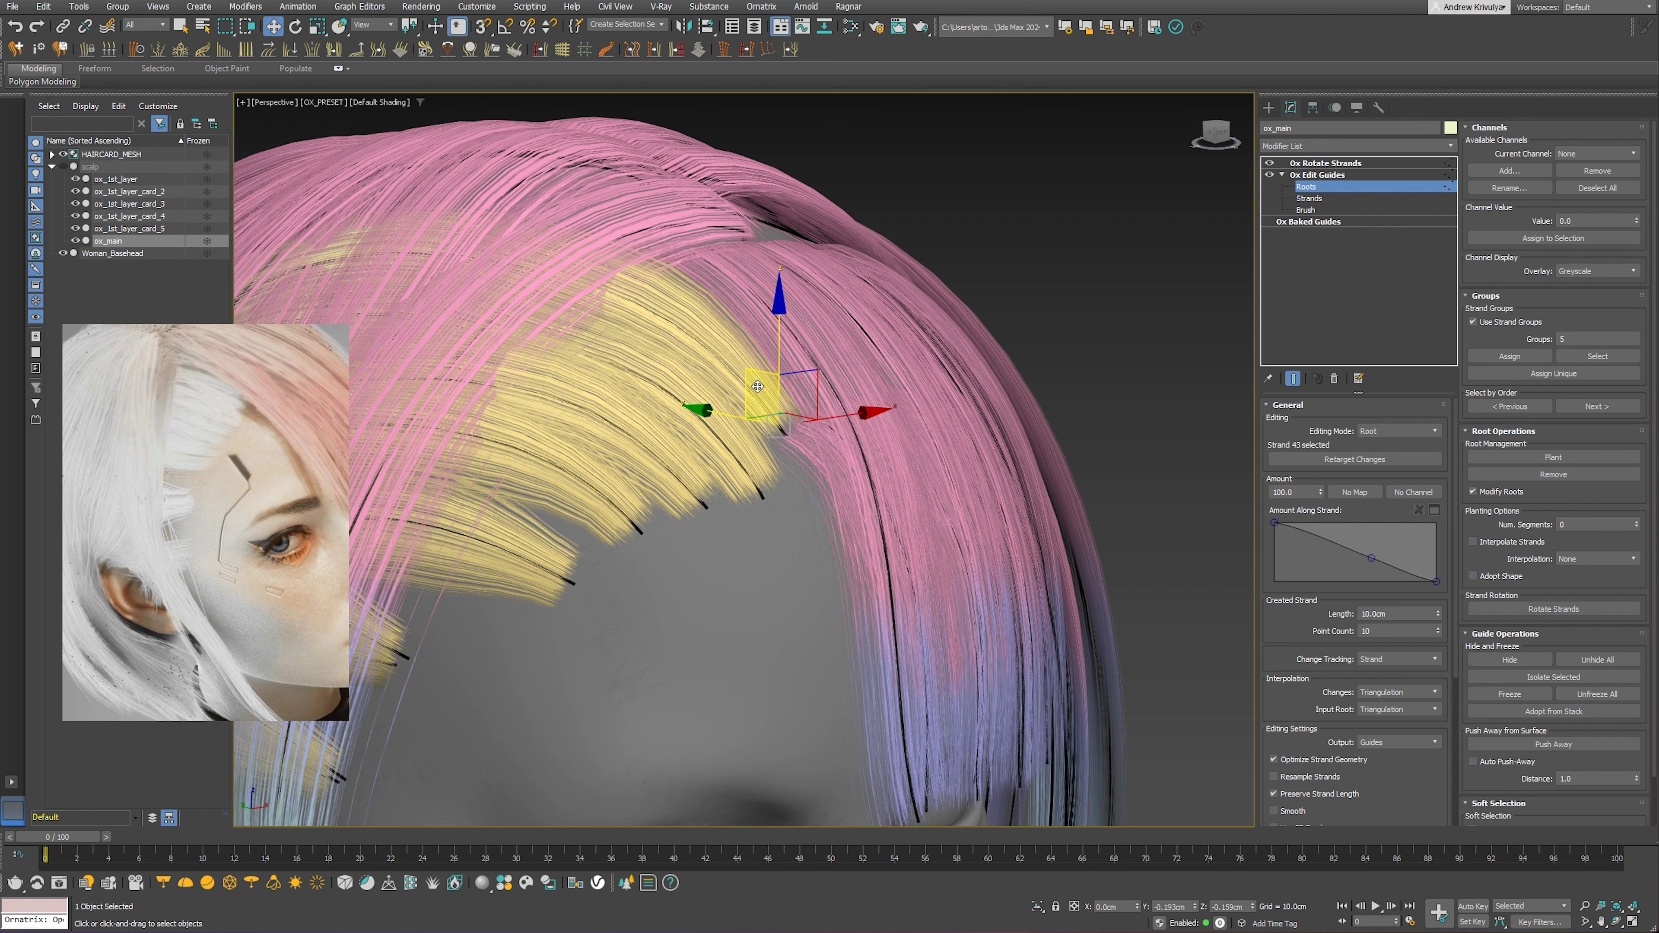
Move further yellow fringe roots along the front hairline toward the parting
scroll(794, 472, "down", 3)
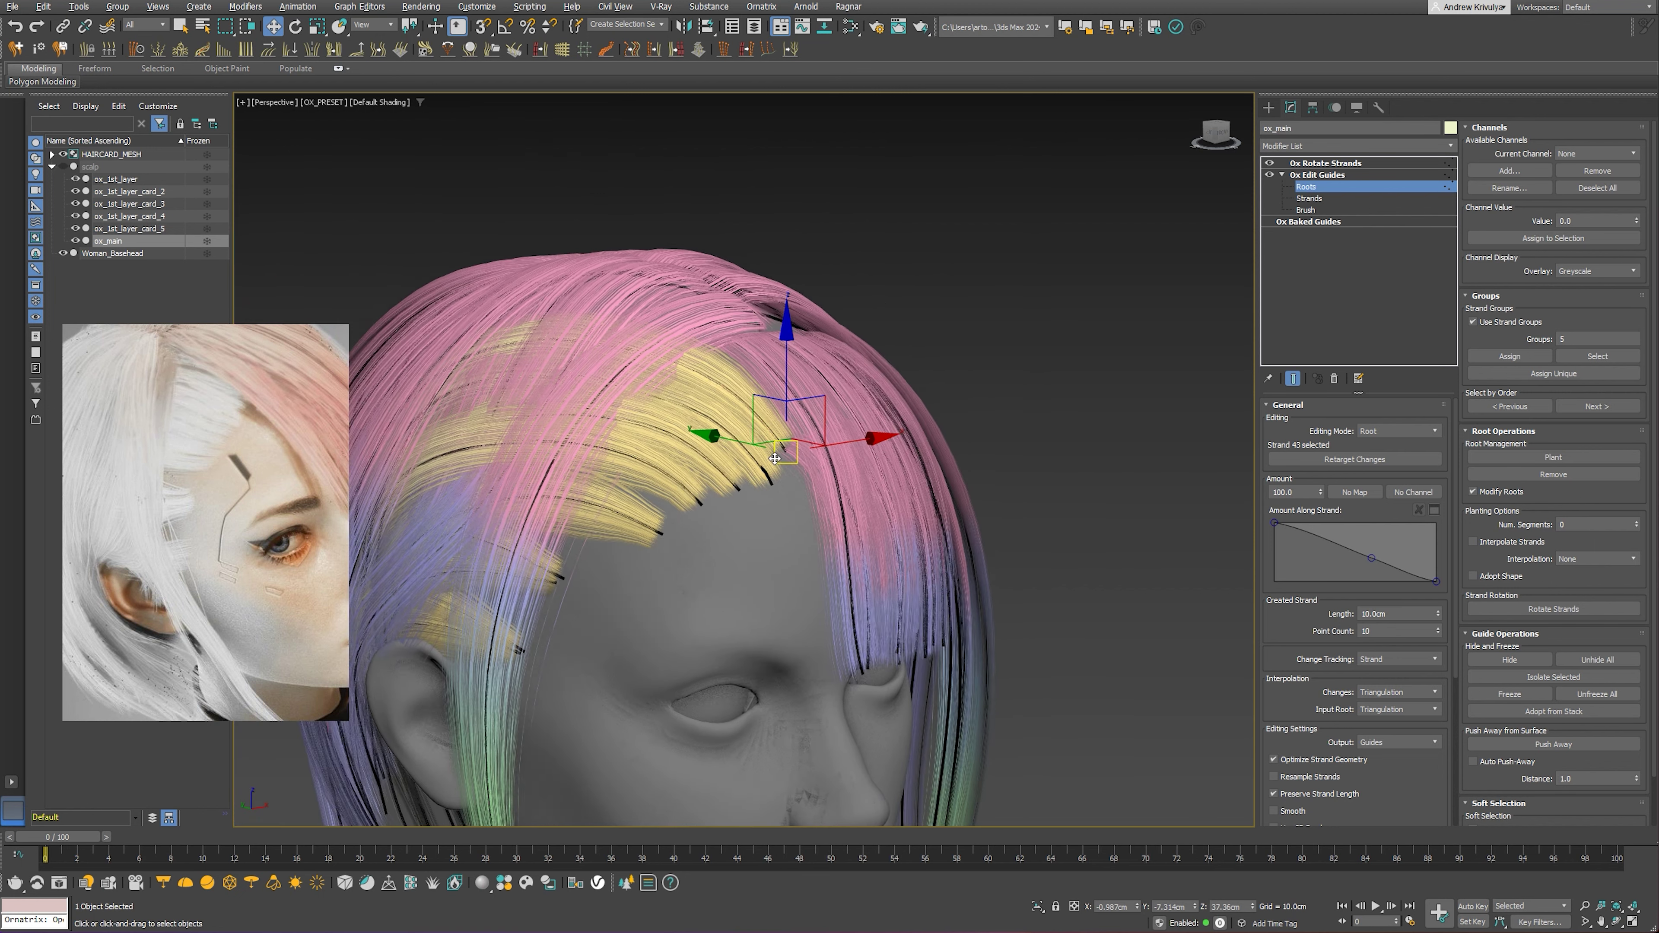
middle_click_drag(774, 458, 757, 511, "alt")
scroll(757, 511, "up", 3)
scroll(766, 490, "up", 2)
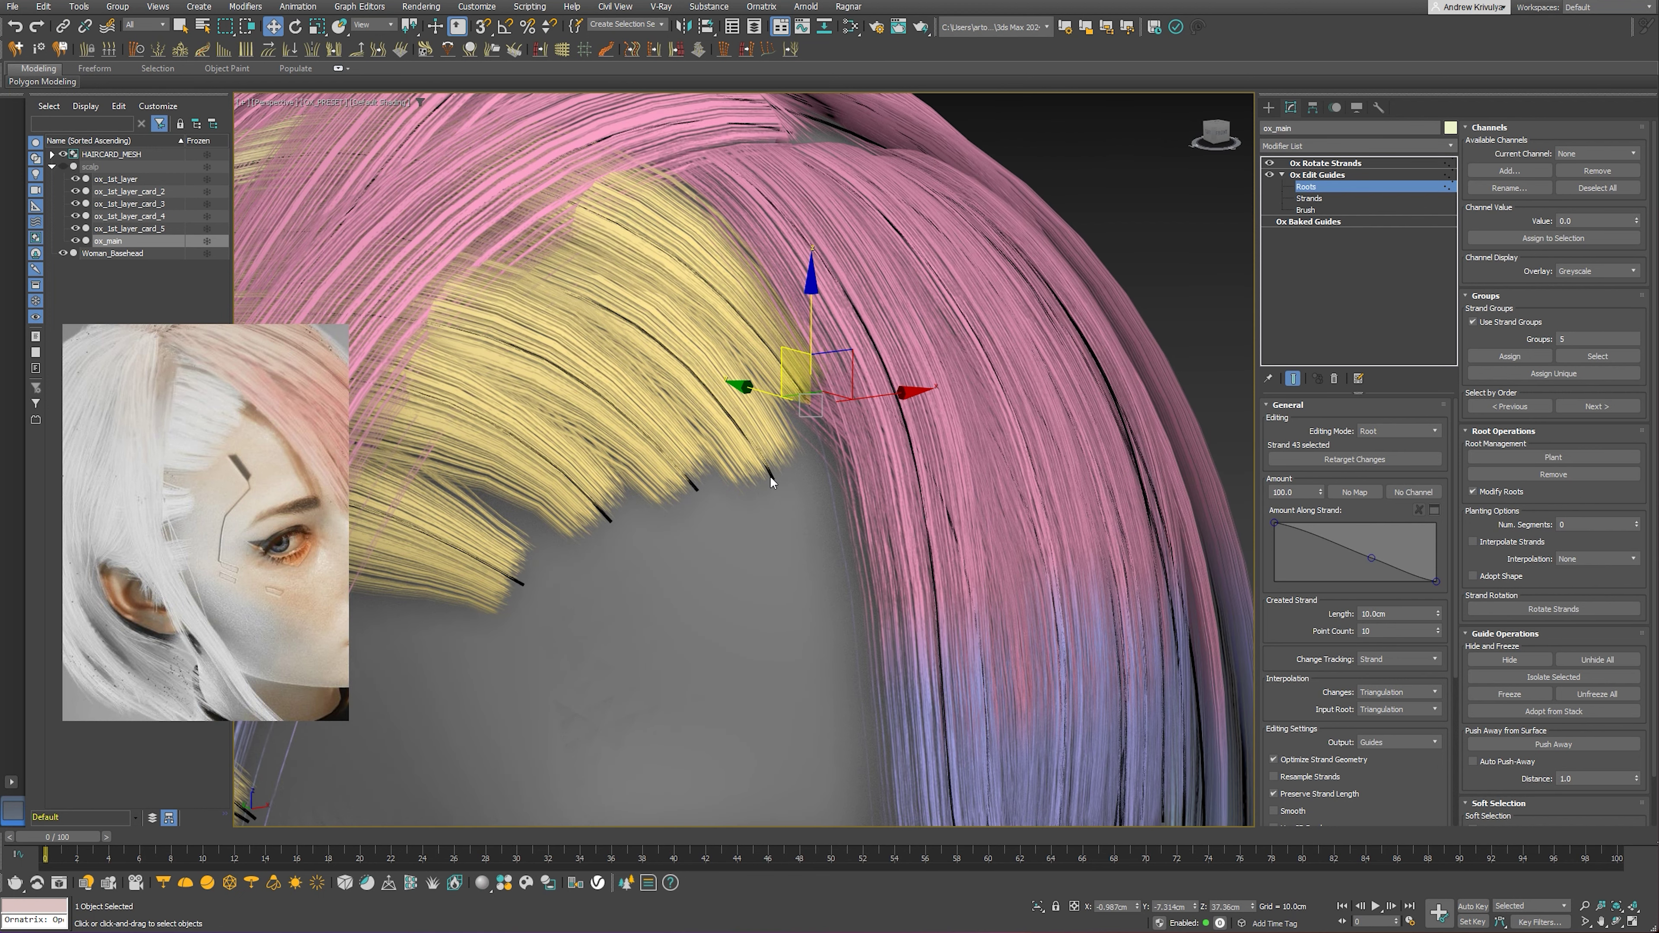
left_click(770, 476)
left_click_drag(741, 430, 740, 411)
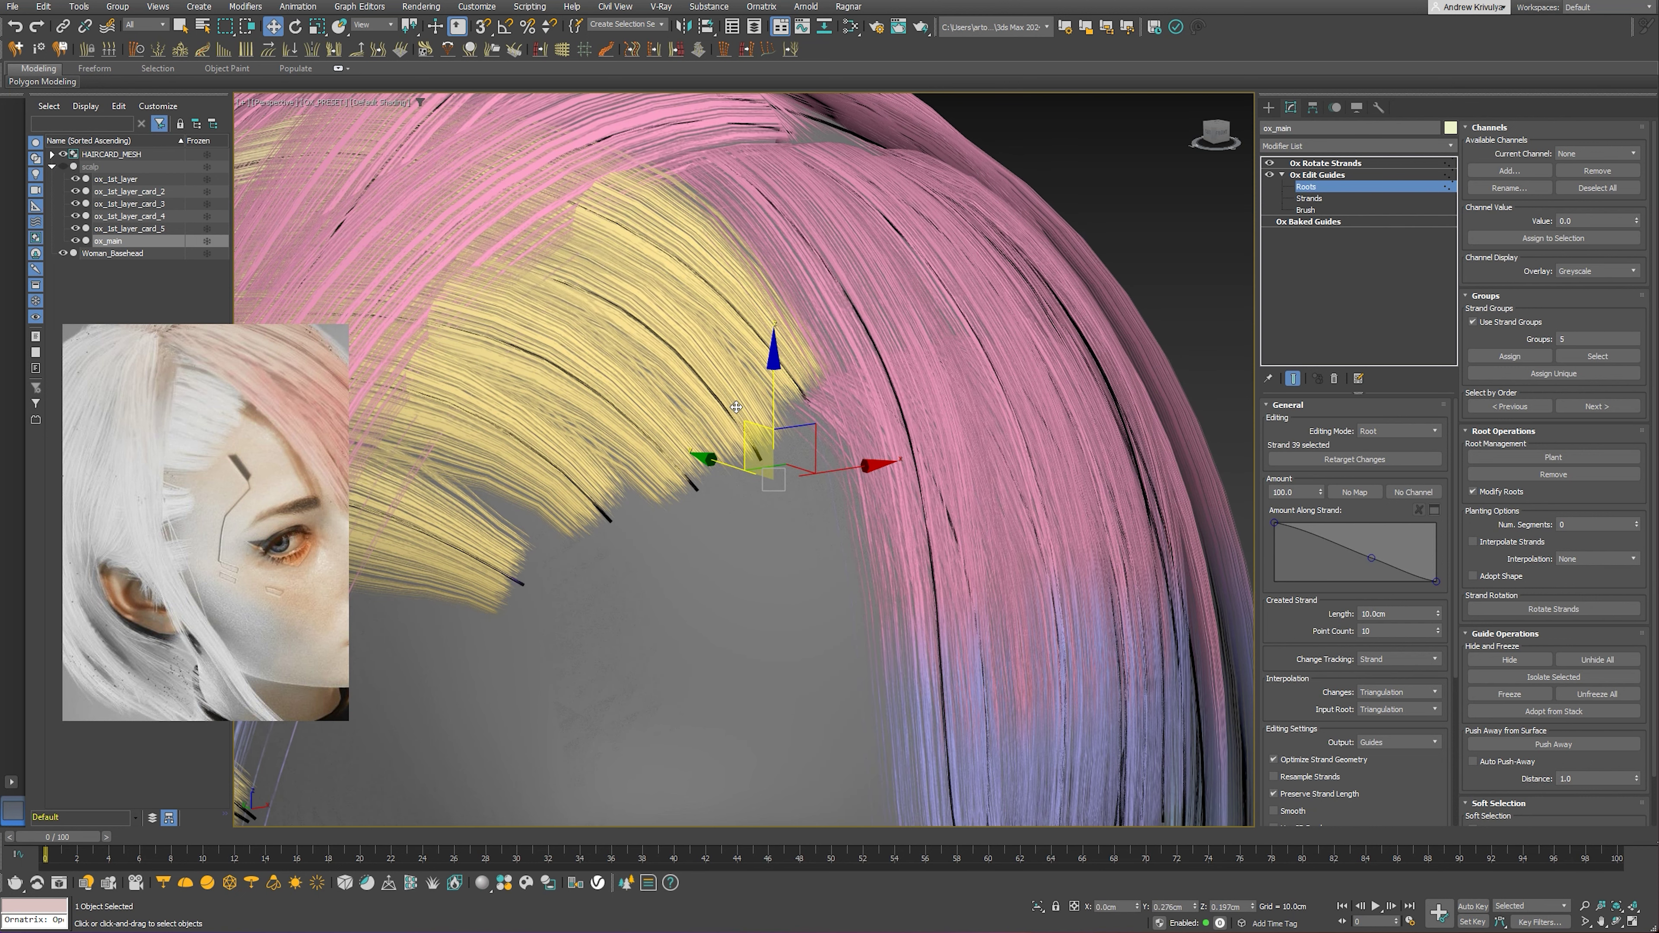
scroll(658, 510, "down", 3)
scroll(656, 509, "up", 3)
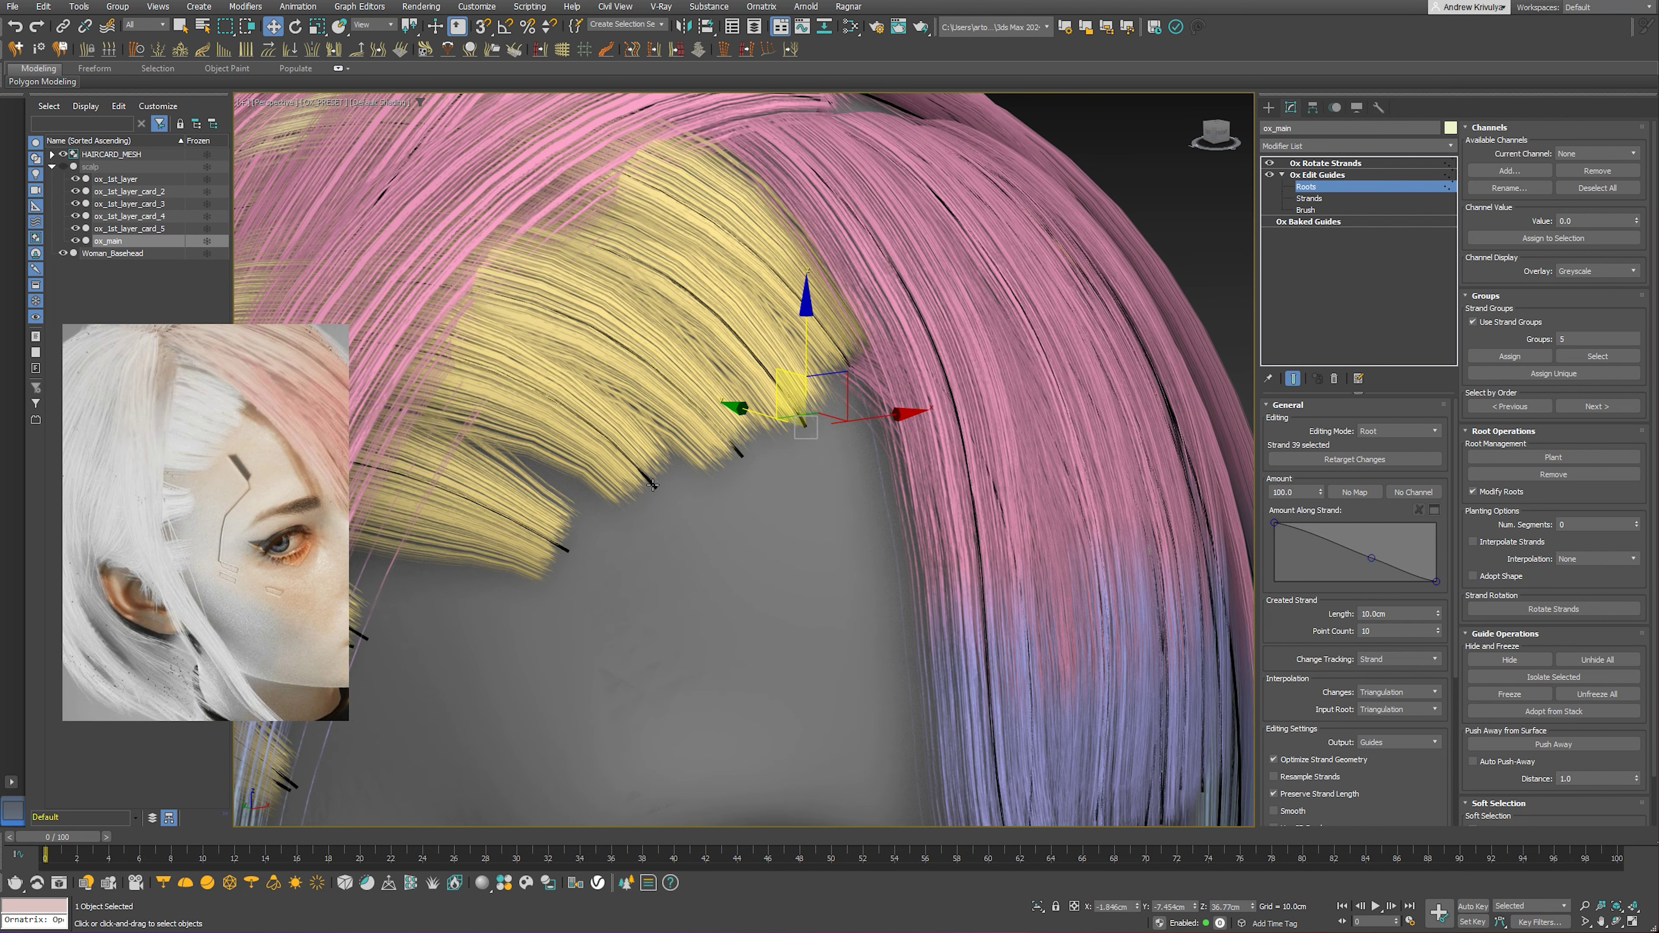
left_click(660, 465)
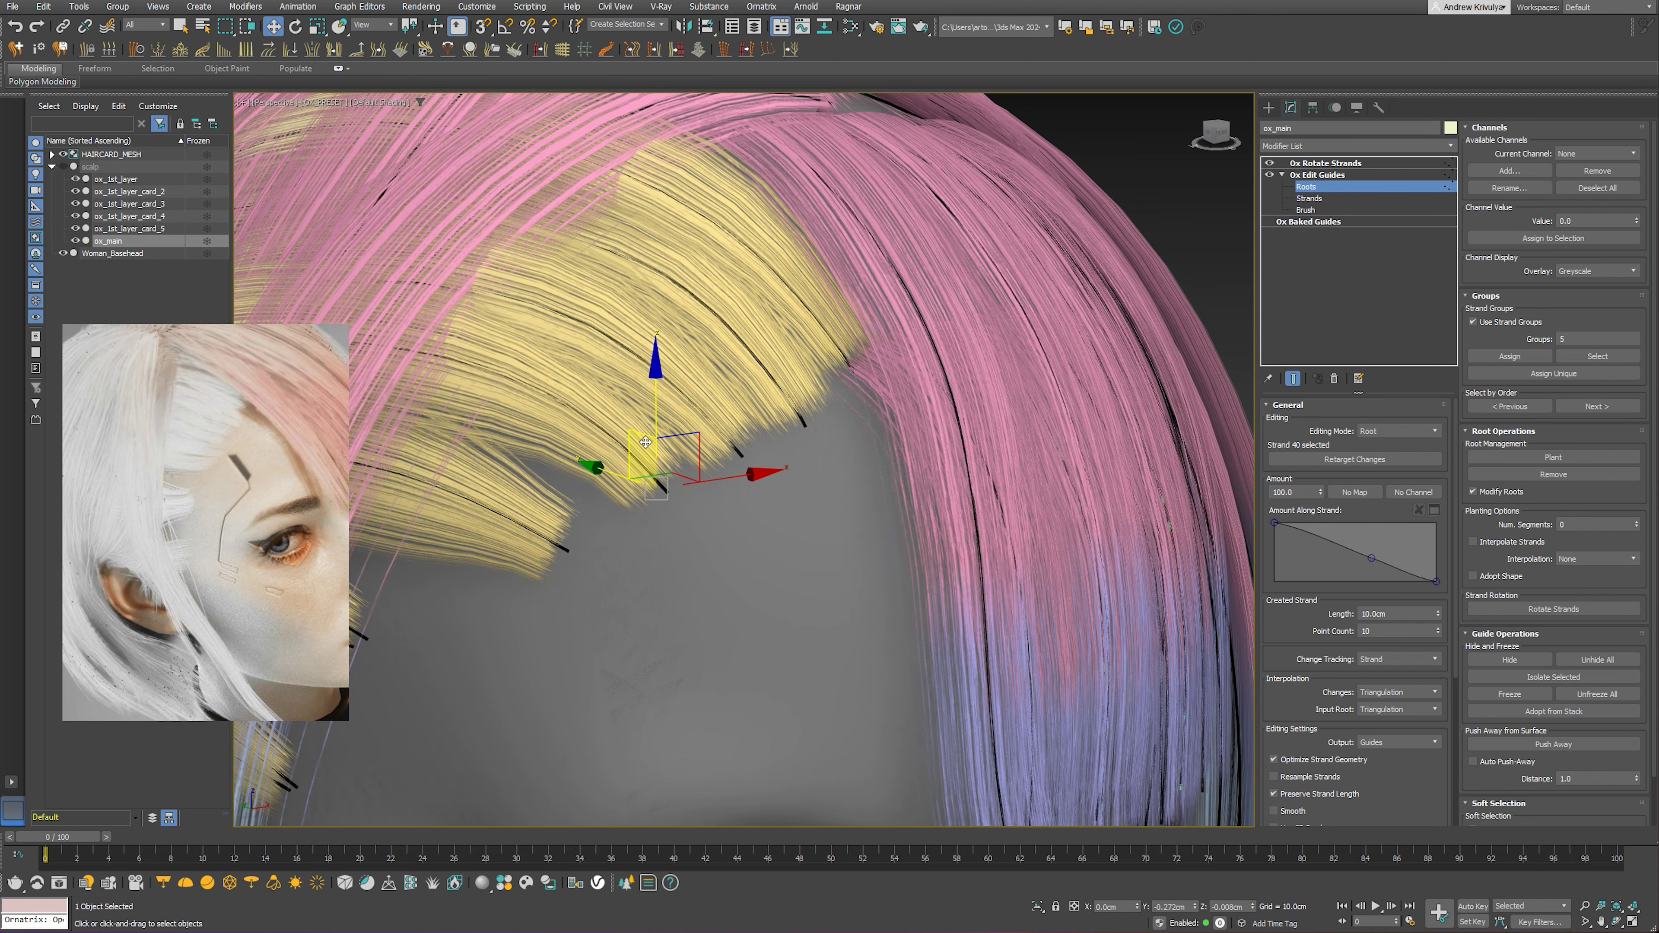
scroll(776, 474, "down", 3)
mouse_move(777, 474)
middle_mouse_down("alt")
mouse_move(729, 459)
mouse_move(760, 424)
mouse_move(700, 387)
middle_mouse_up("alt")
Select a guide root on top of the head and switch to control-point editing
left_click(778, 361)
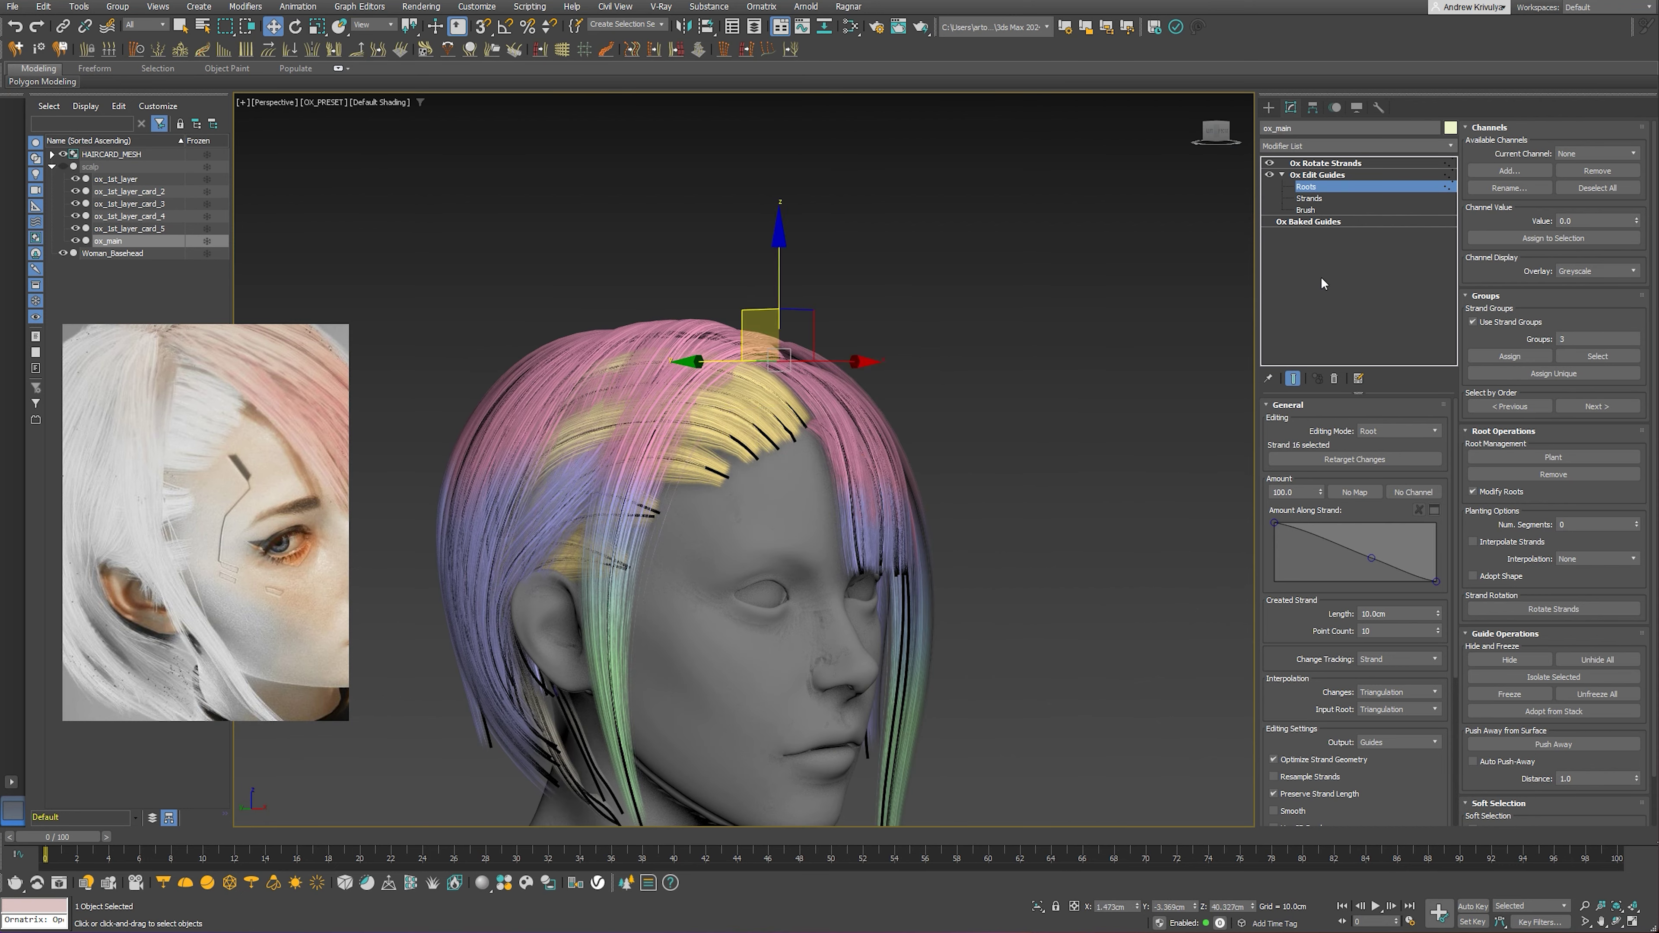
left_click(1317, 200)
middle_click_drag(852, 371, 816, 392, "alt")
scroll(751, 425, "up", 5)
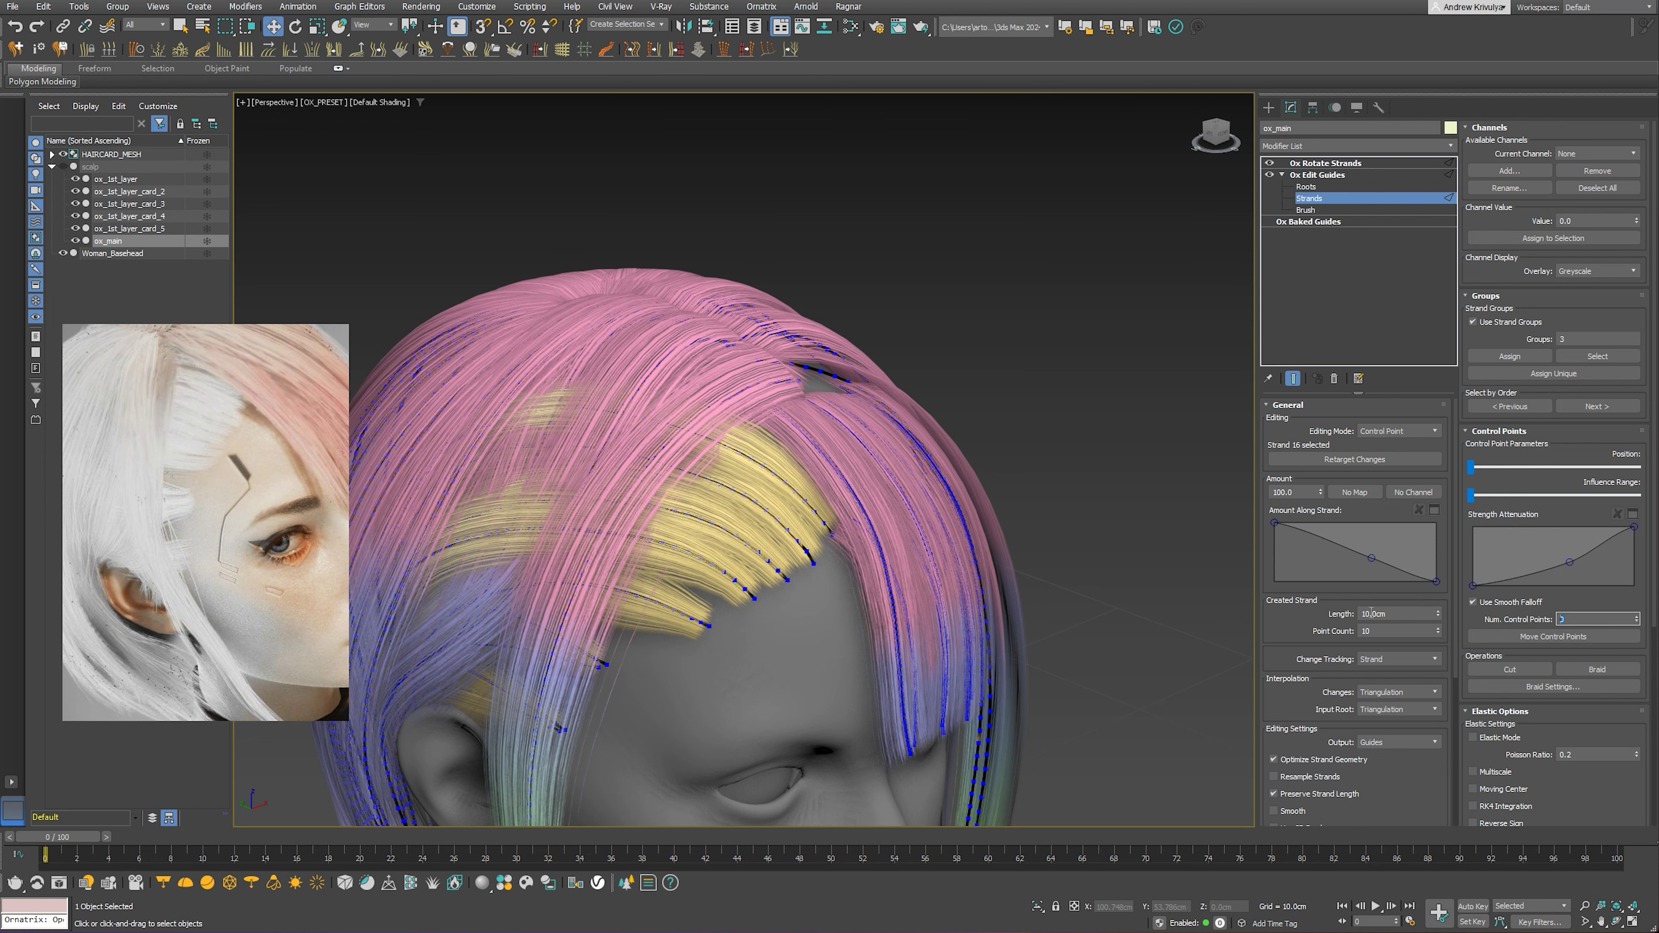
scroll(687, 473, "down", 5)
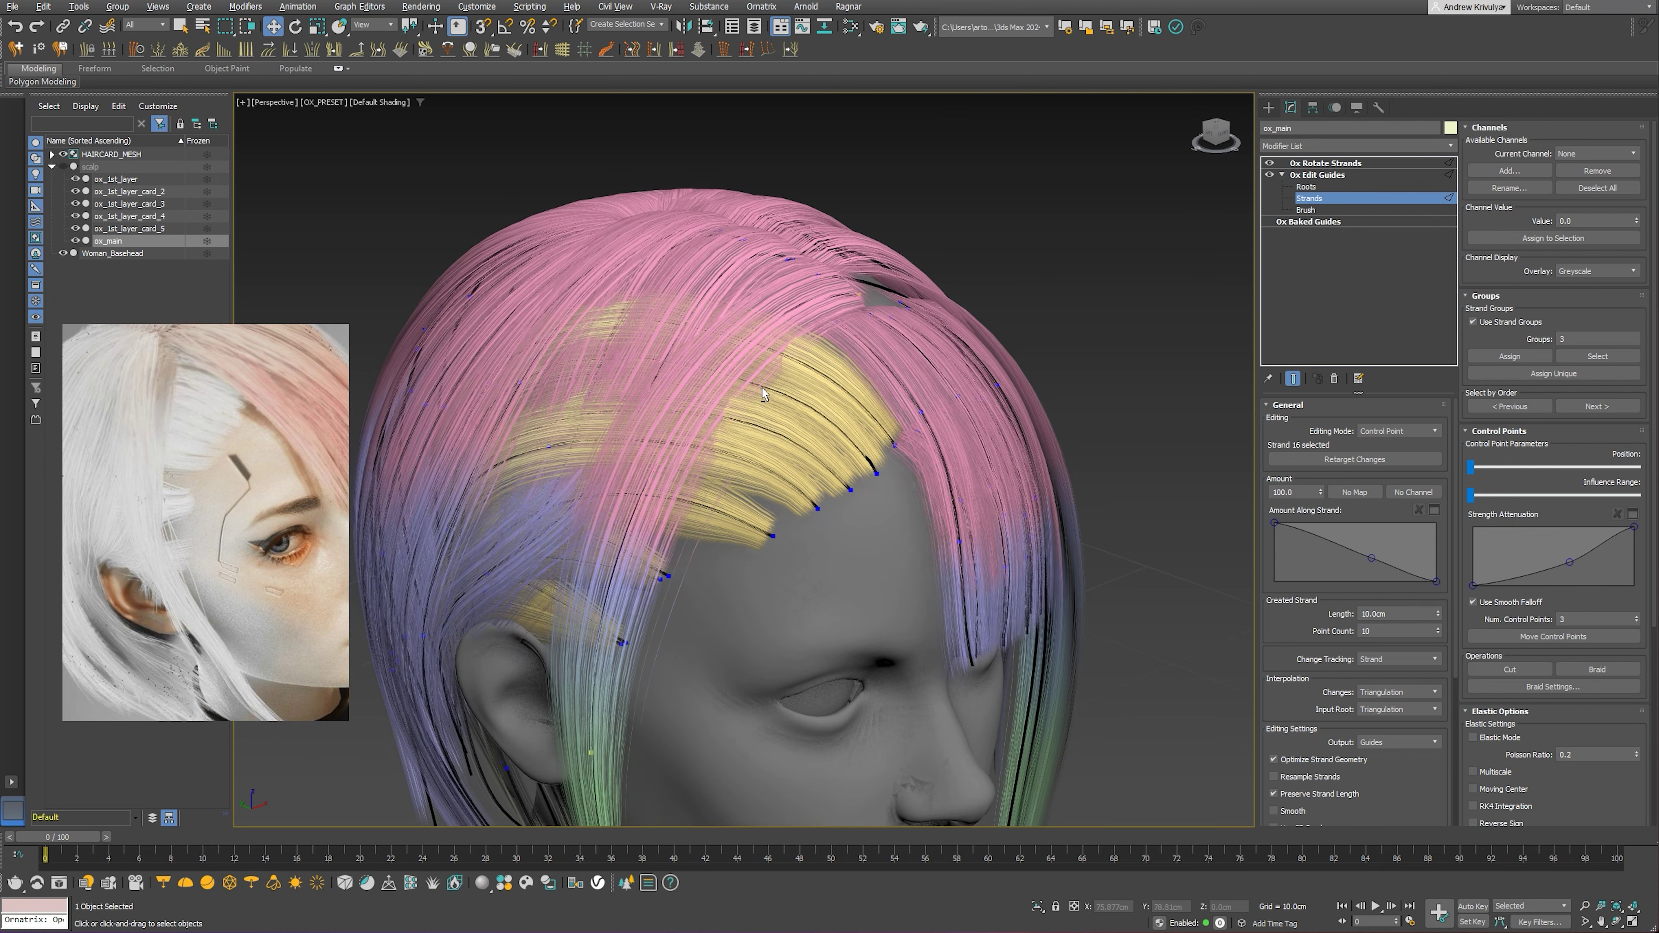
mouse_move(762, 388)
middle_mouse_down("alt")
mouse_move(542, 407)
mouse_move(543, 371)
mouse_move(622, 332)
middle_mouse_up("alt")
Shift the yellow fringe strands into place and isolate the ox_main guides
left_click(543, 378)
left_click_drag(621, 331, 637, 340)
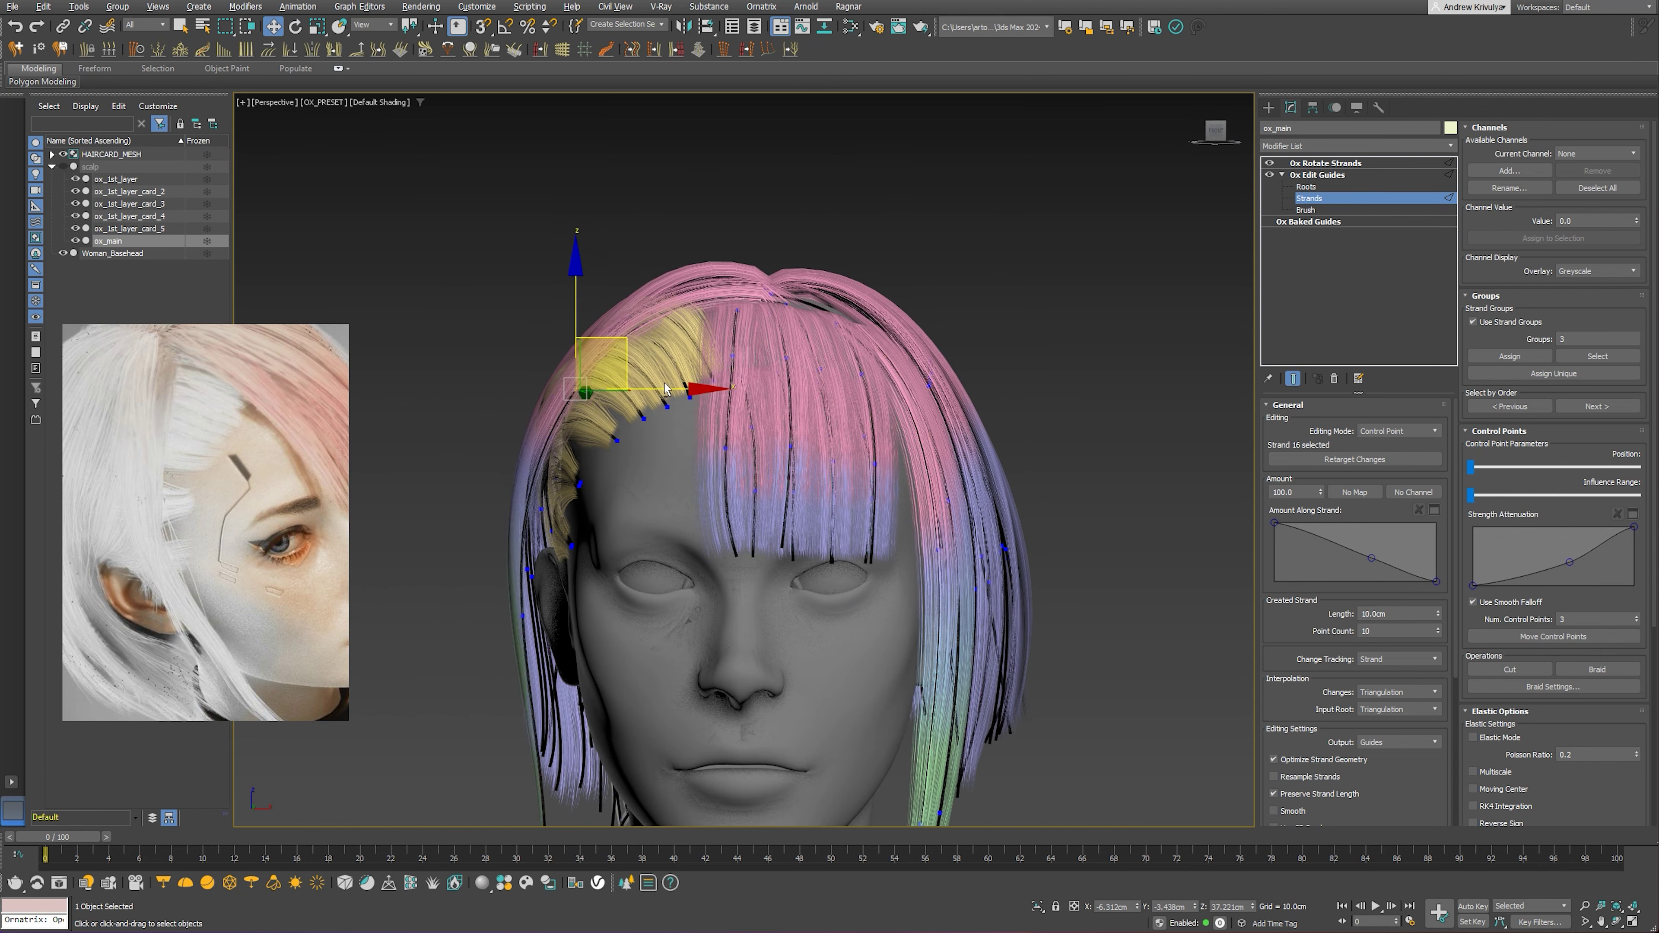
middle_click_drag(637, 340, 110, 264, "alt")
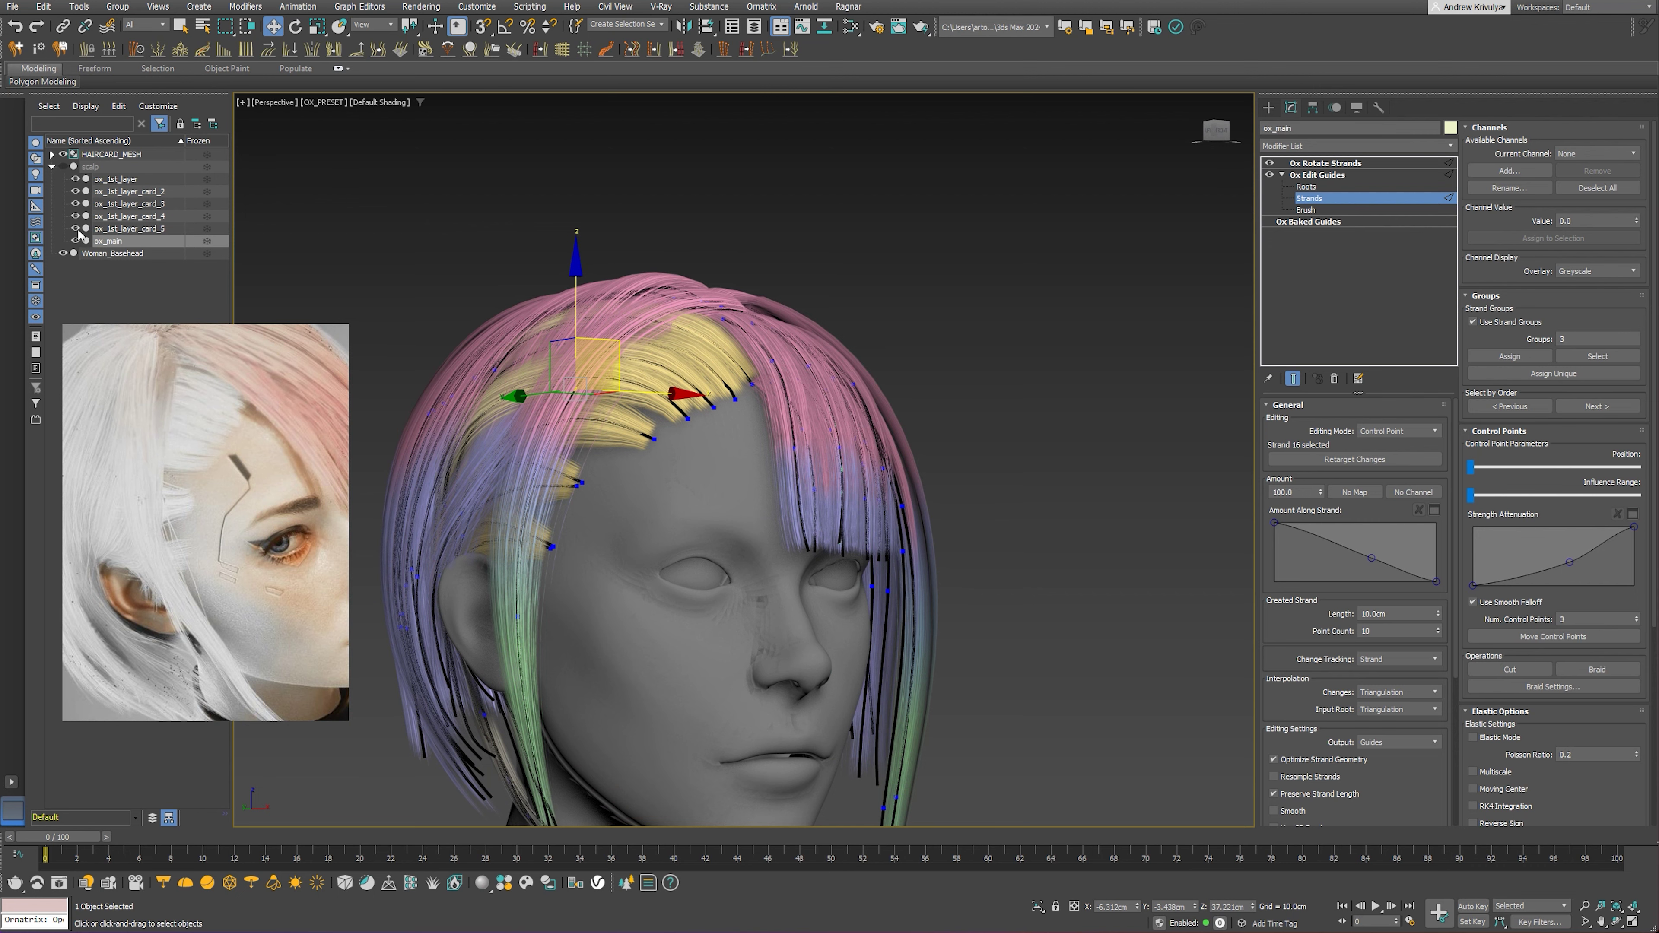
mouse_move(700, 333)
middle_mouse_down("alt")
mouse_move(759, 371)
mouse_move(710, 349)
mouse_move(626, 352)
middle_mouse_up("alt")
key("alt+q")
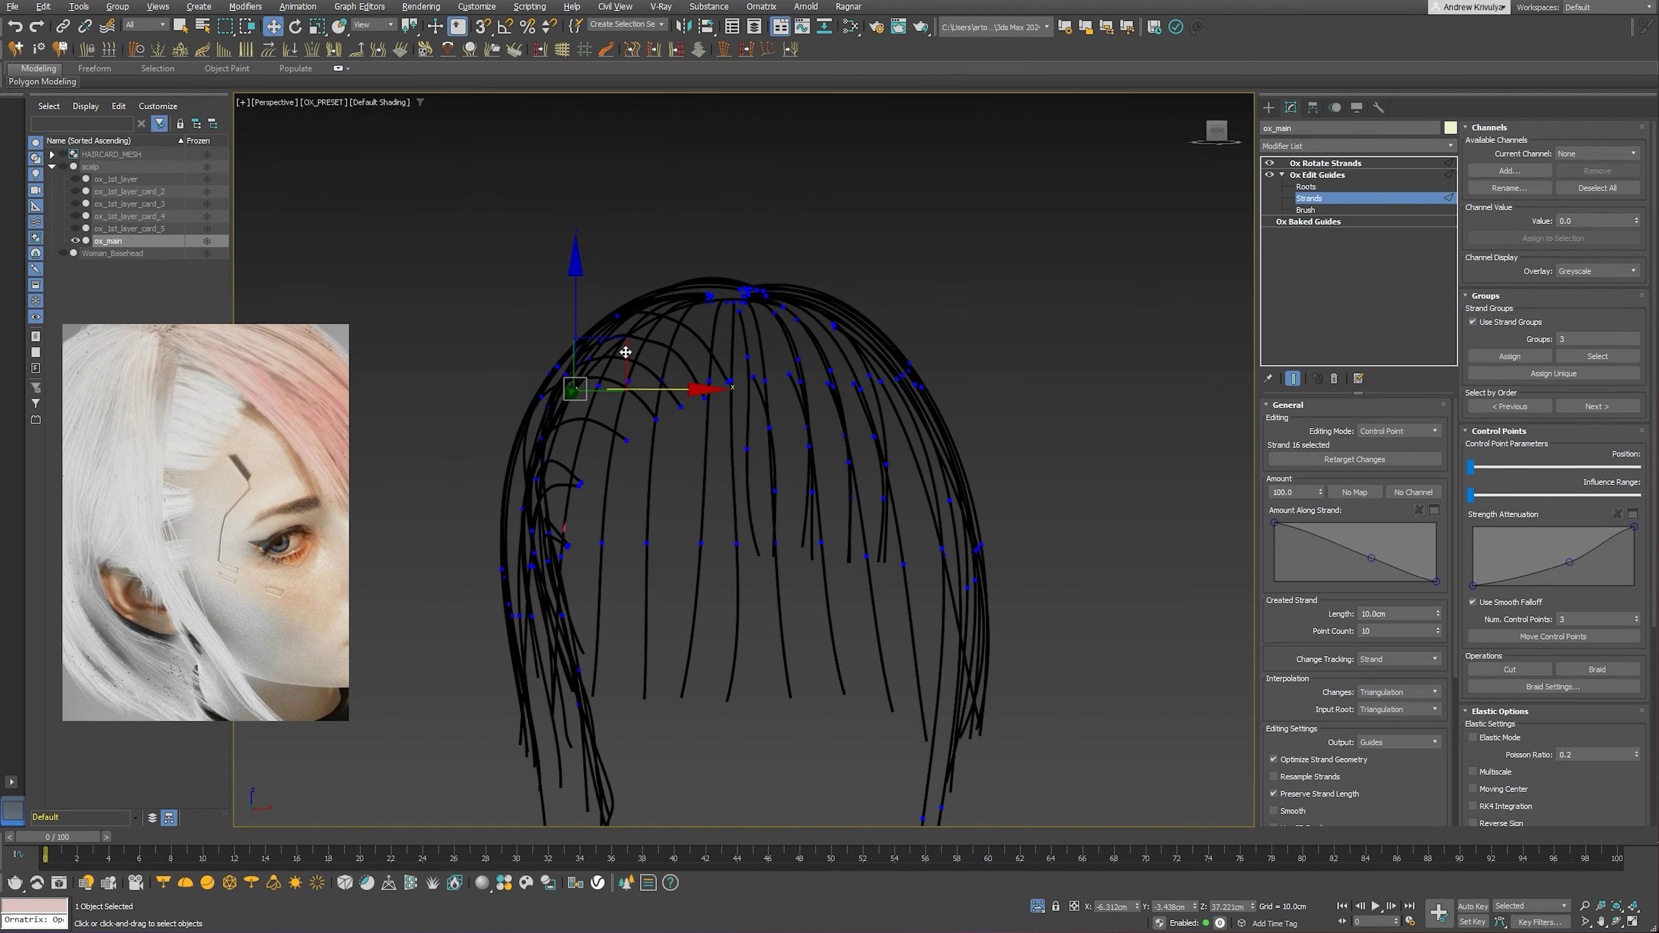
Slide the control-point selection to the strand tips and show the combed end result
middle_click_drag(855, 353, 836, 355, "alt")
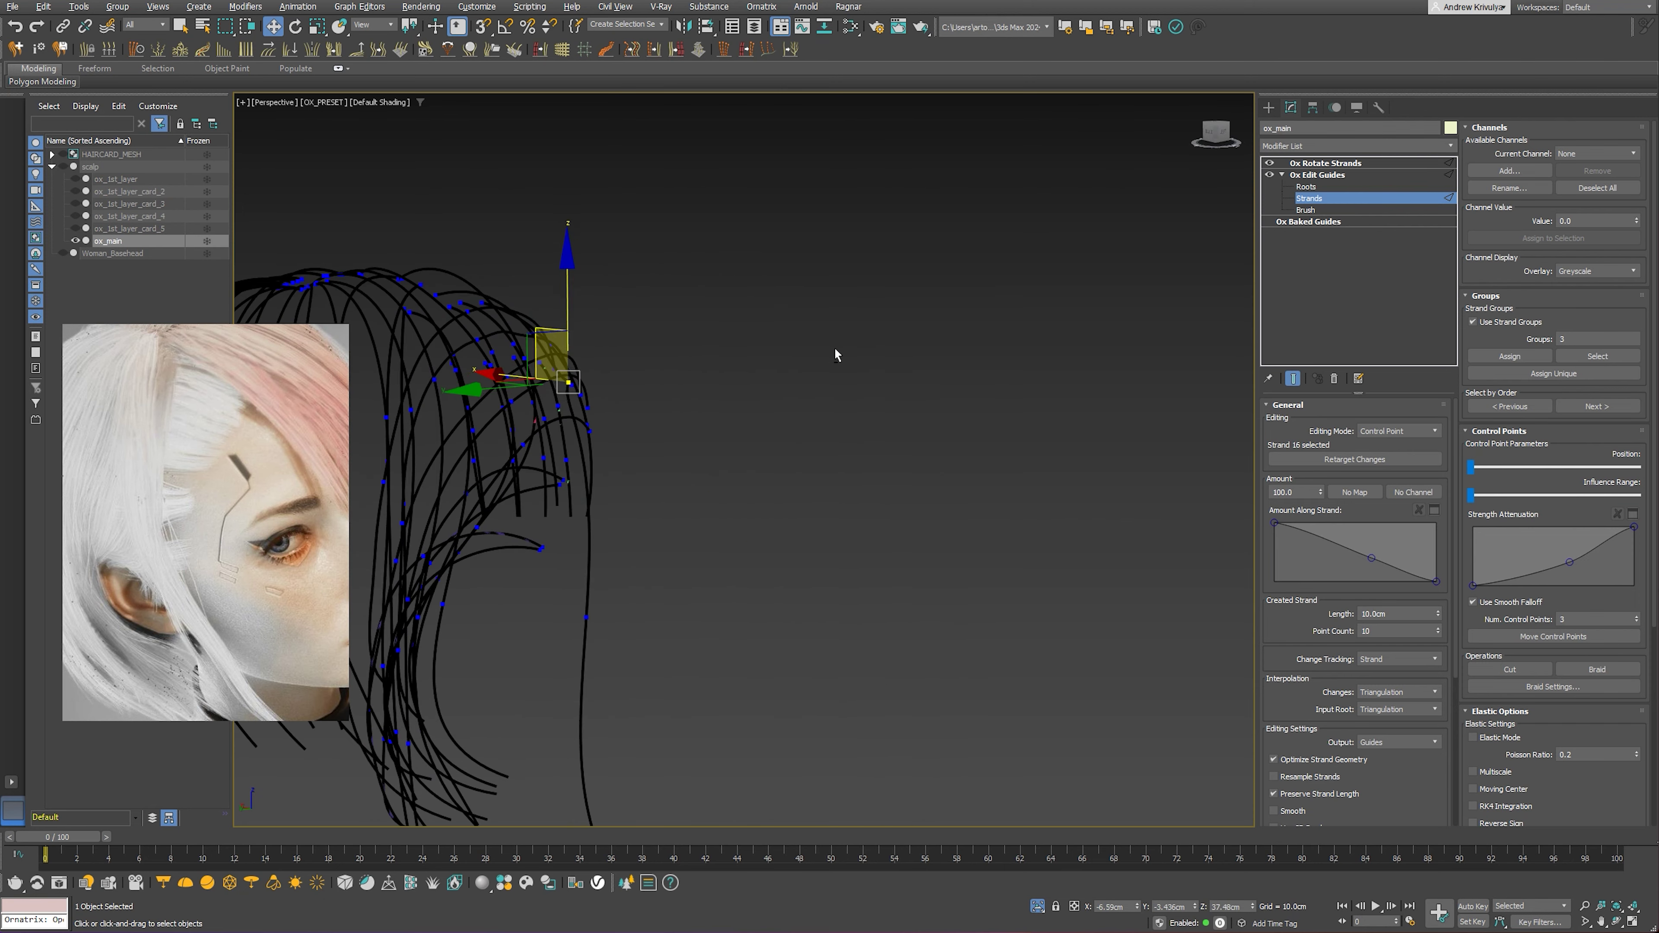
left_click(1485, 469)
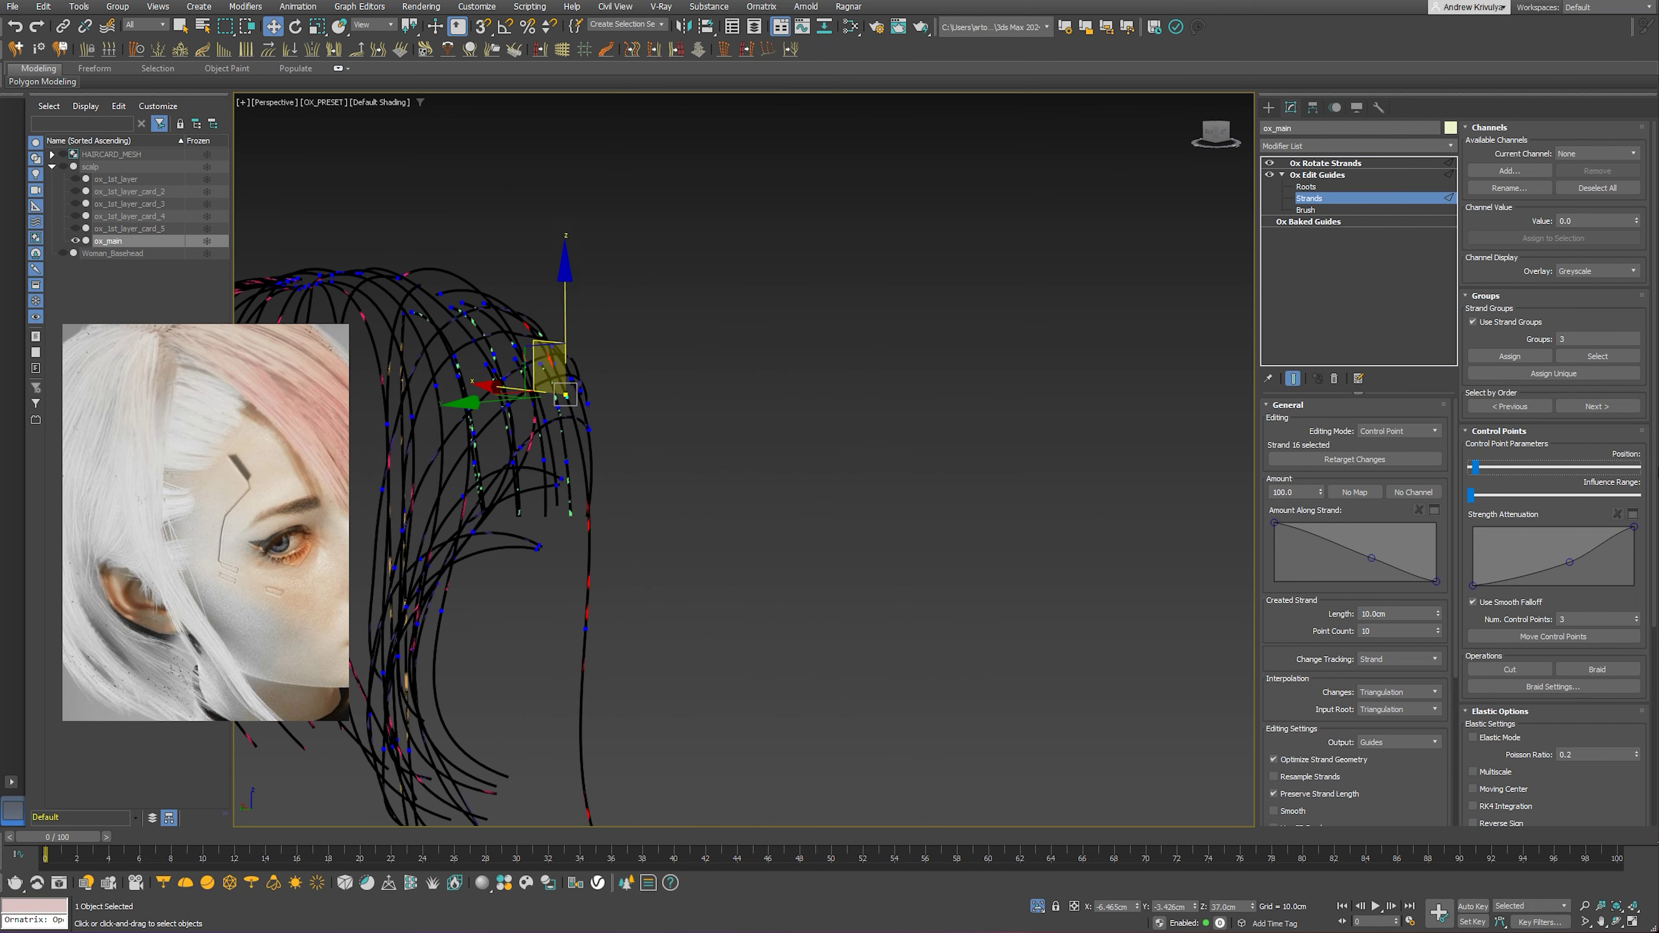
left_click_drag(1476, 468, 1637, 468)
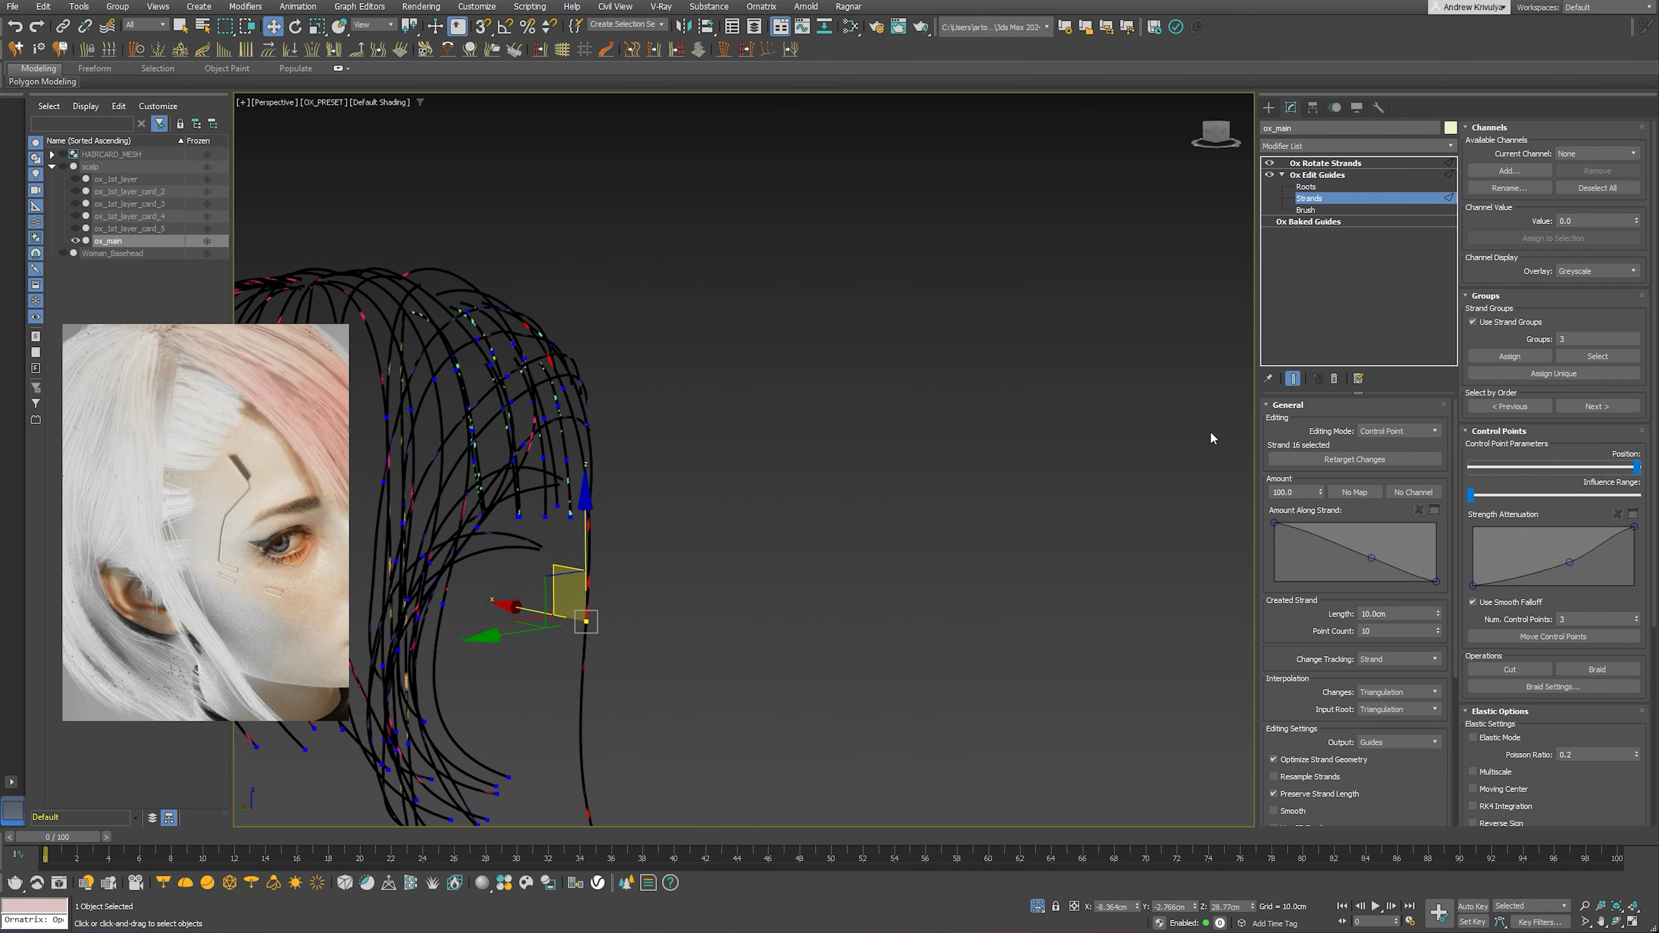
left_click(1293, 379)
Step the selection back to the previous strand and inspect the guides
mouse_move(626, 429)
middle_mouse_down("alt")
mouse_move(574, 371)
mouse_move(582, 322)
mouse_move(629, 260)
middle_mouse_up("alt")
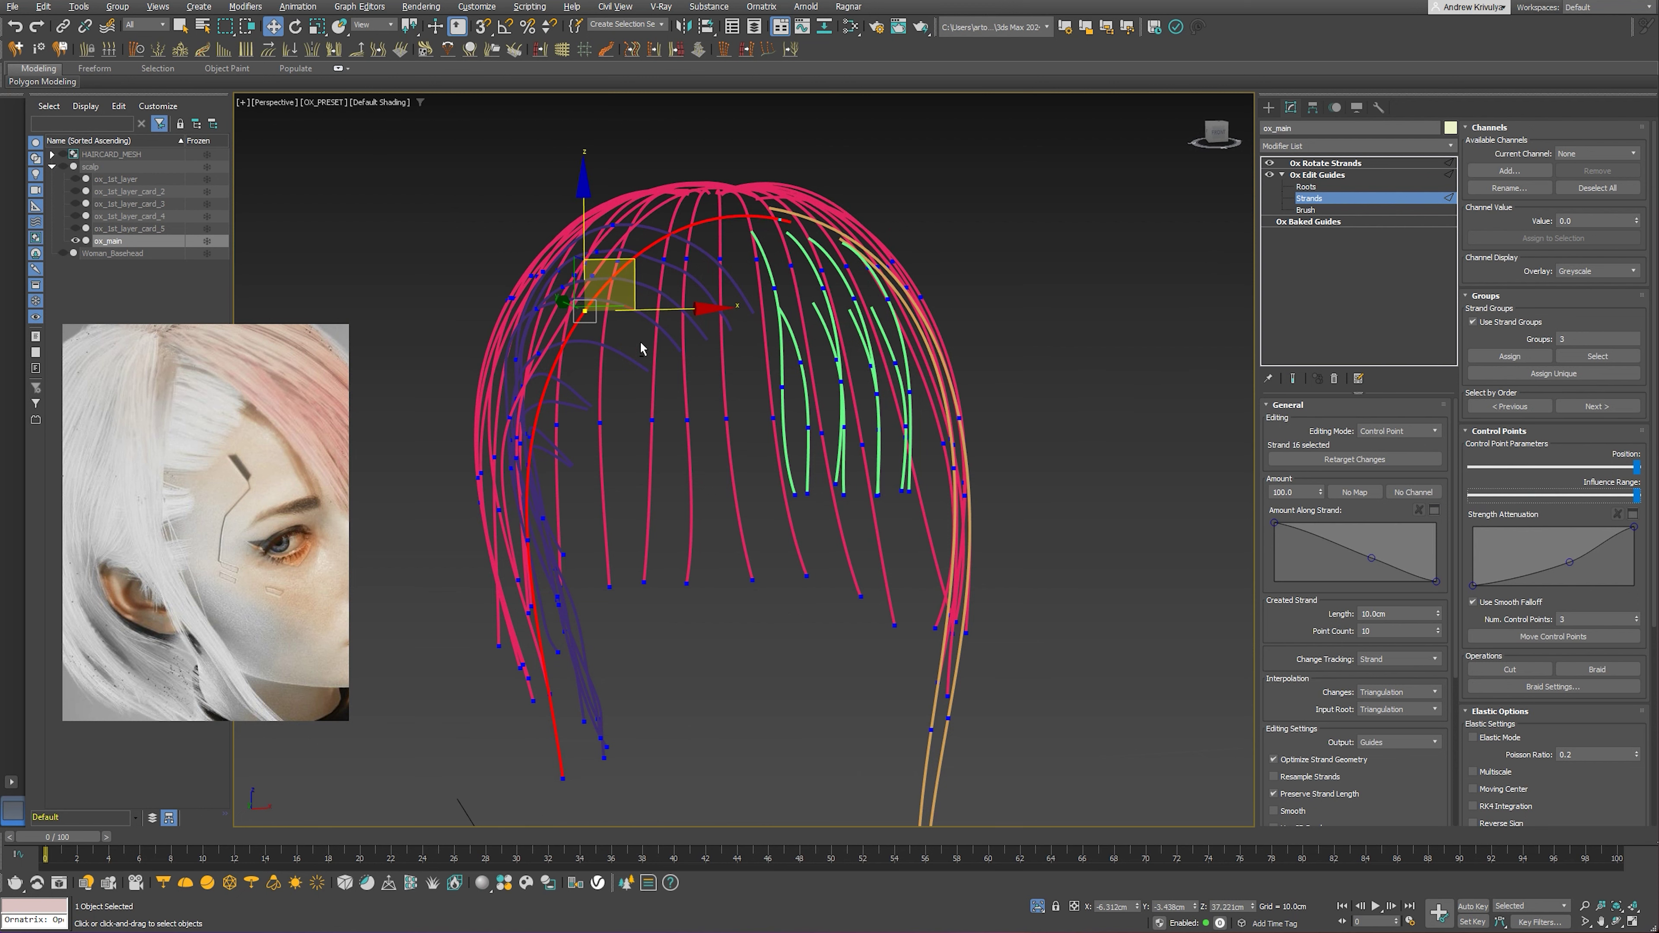
middle_click_drag(641, 348, 635, 260, "alt")
left_click(1501, 407)
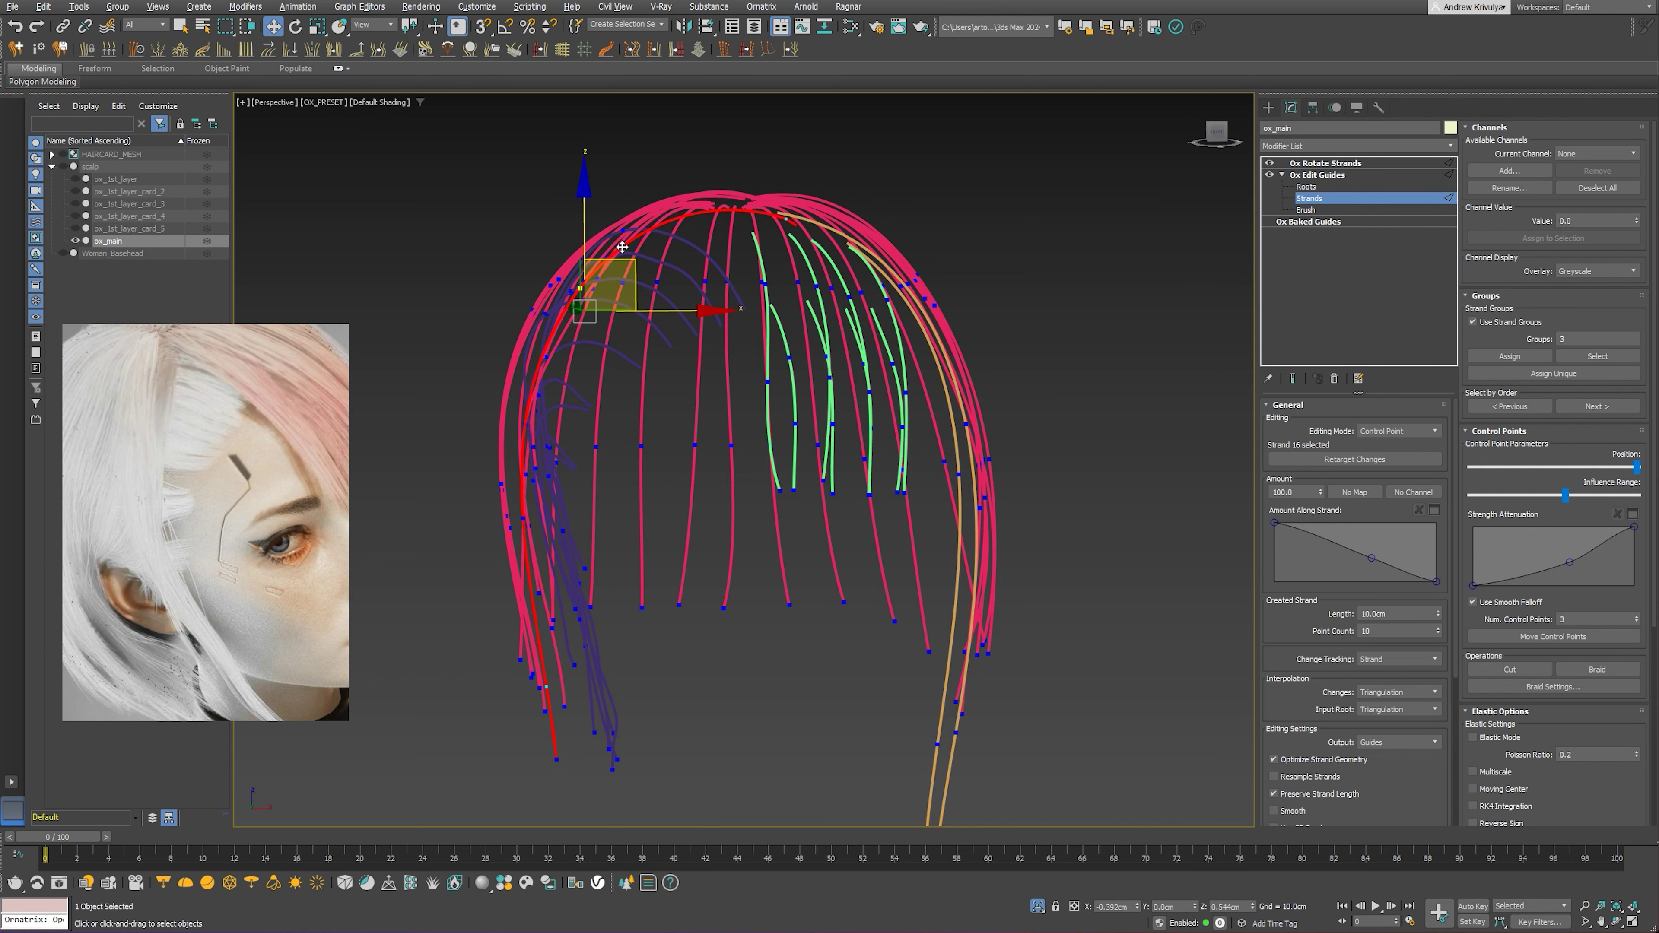
mouse_move(627, 346)
middle_mouse_down("alt")
mouse_move(789, 359)
mouse_move(346, 330)
middle_mouse_up("alt")
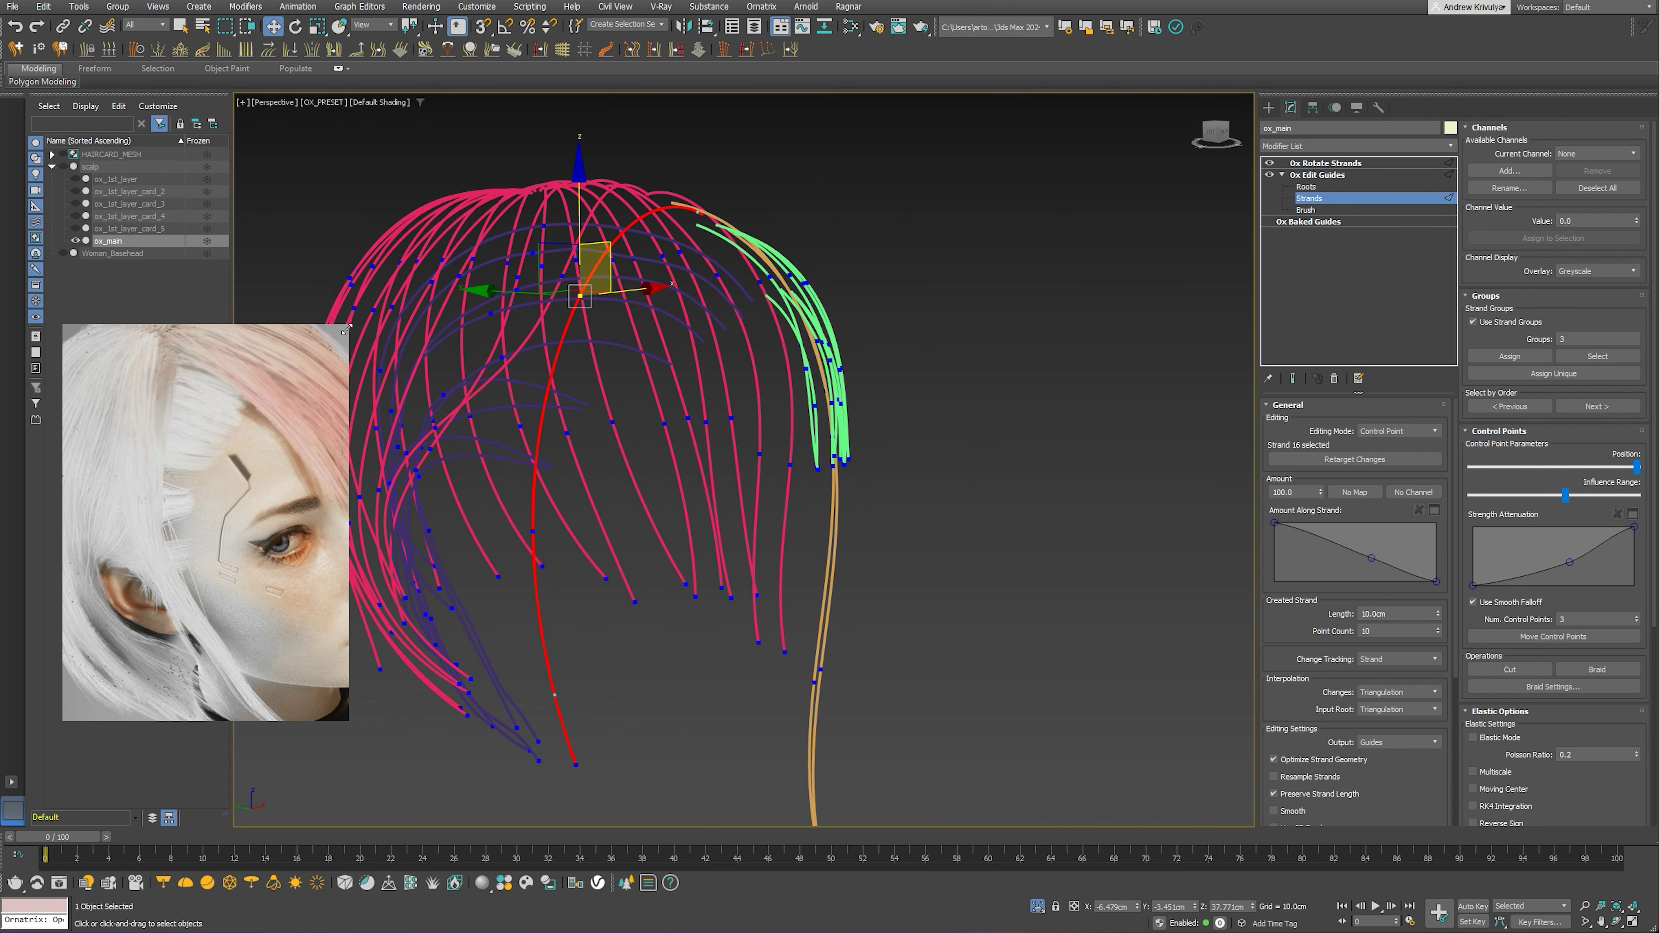
End isolation and nudge the selected side strand slightly up and sideways
left_click(1037, 905)
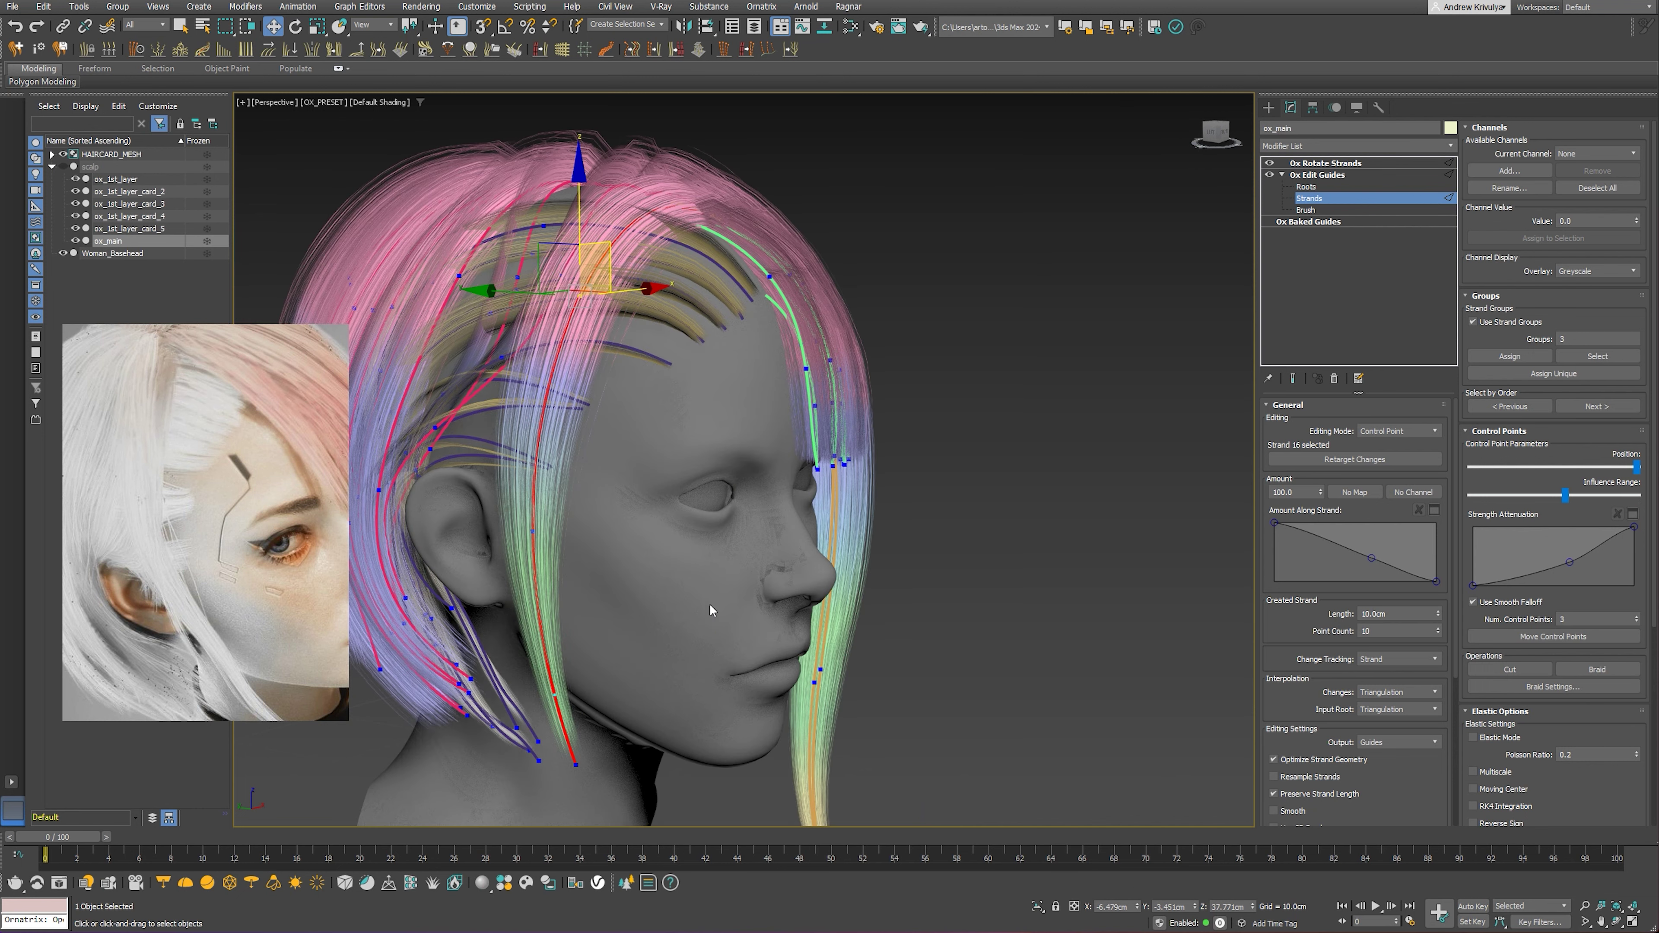
middle_click_drag(709, 603, 607, 588, "alt")
left_click_drag(622, 244, 611, 234)
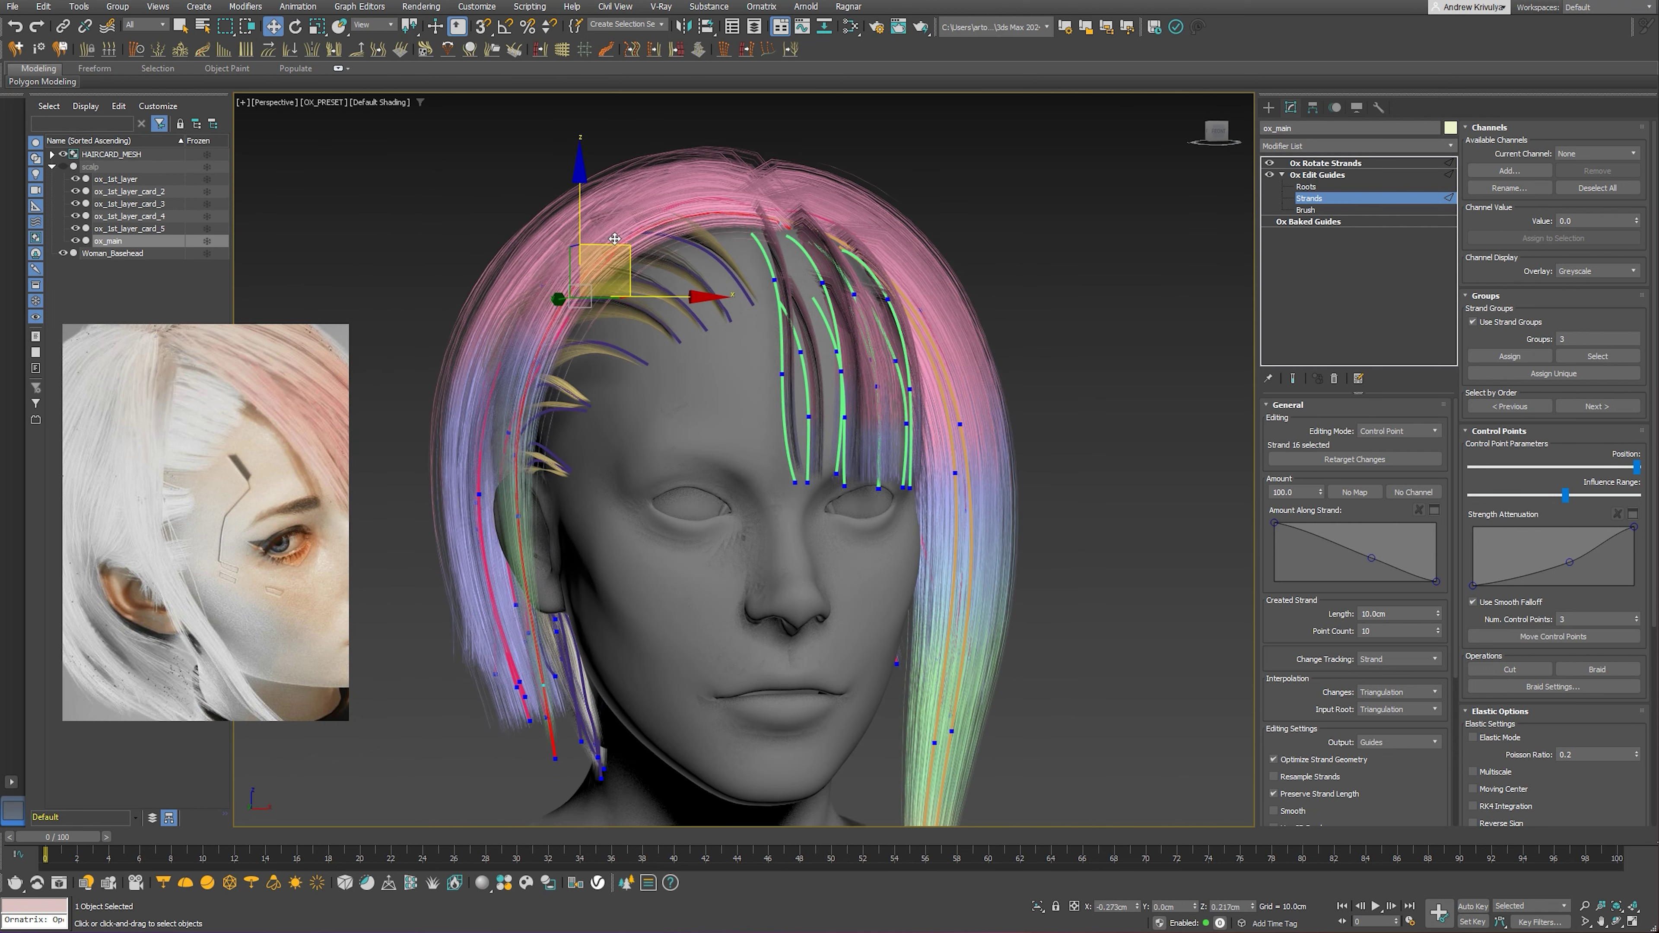
middle_click_drag(715, 327, 915, 340, "alt")
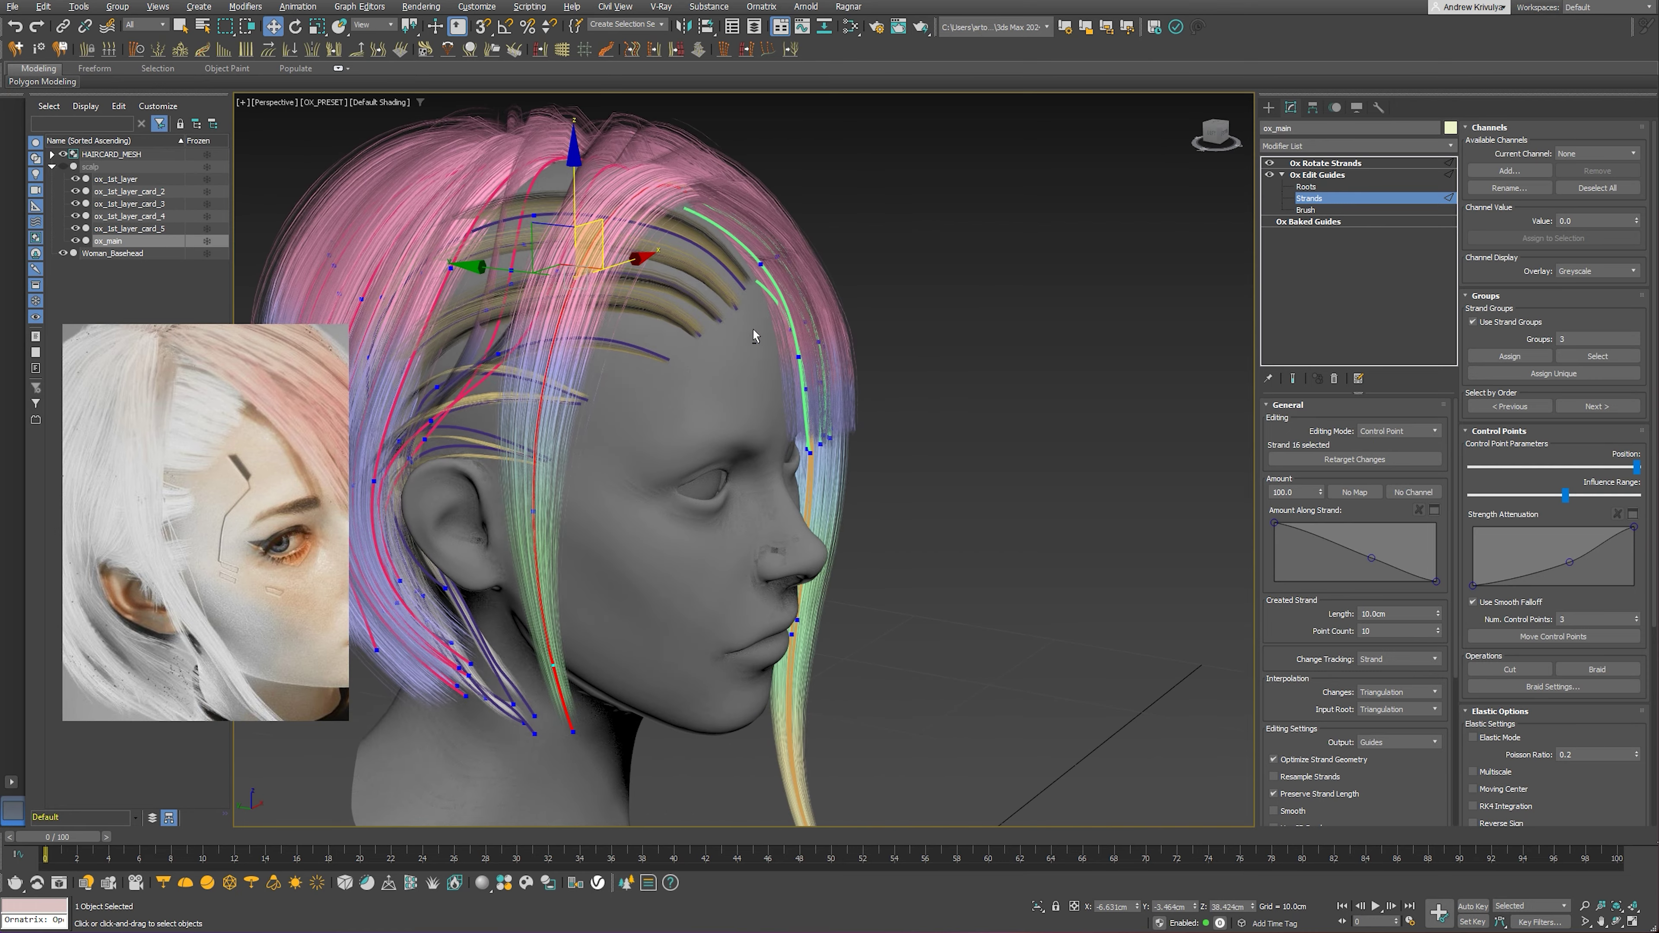
left_click(1292, 378)
mouse_move(1229, 382)
middle_mouse_down("alt")
mouse_move(658, 417)
mouse_move(867, 424)
middle_mouse_up("alt")
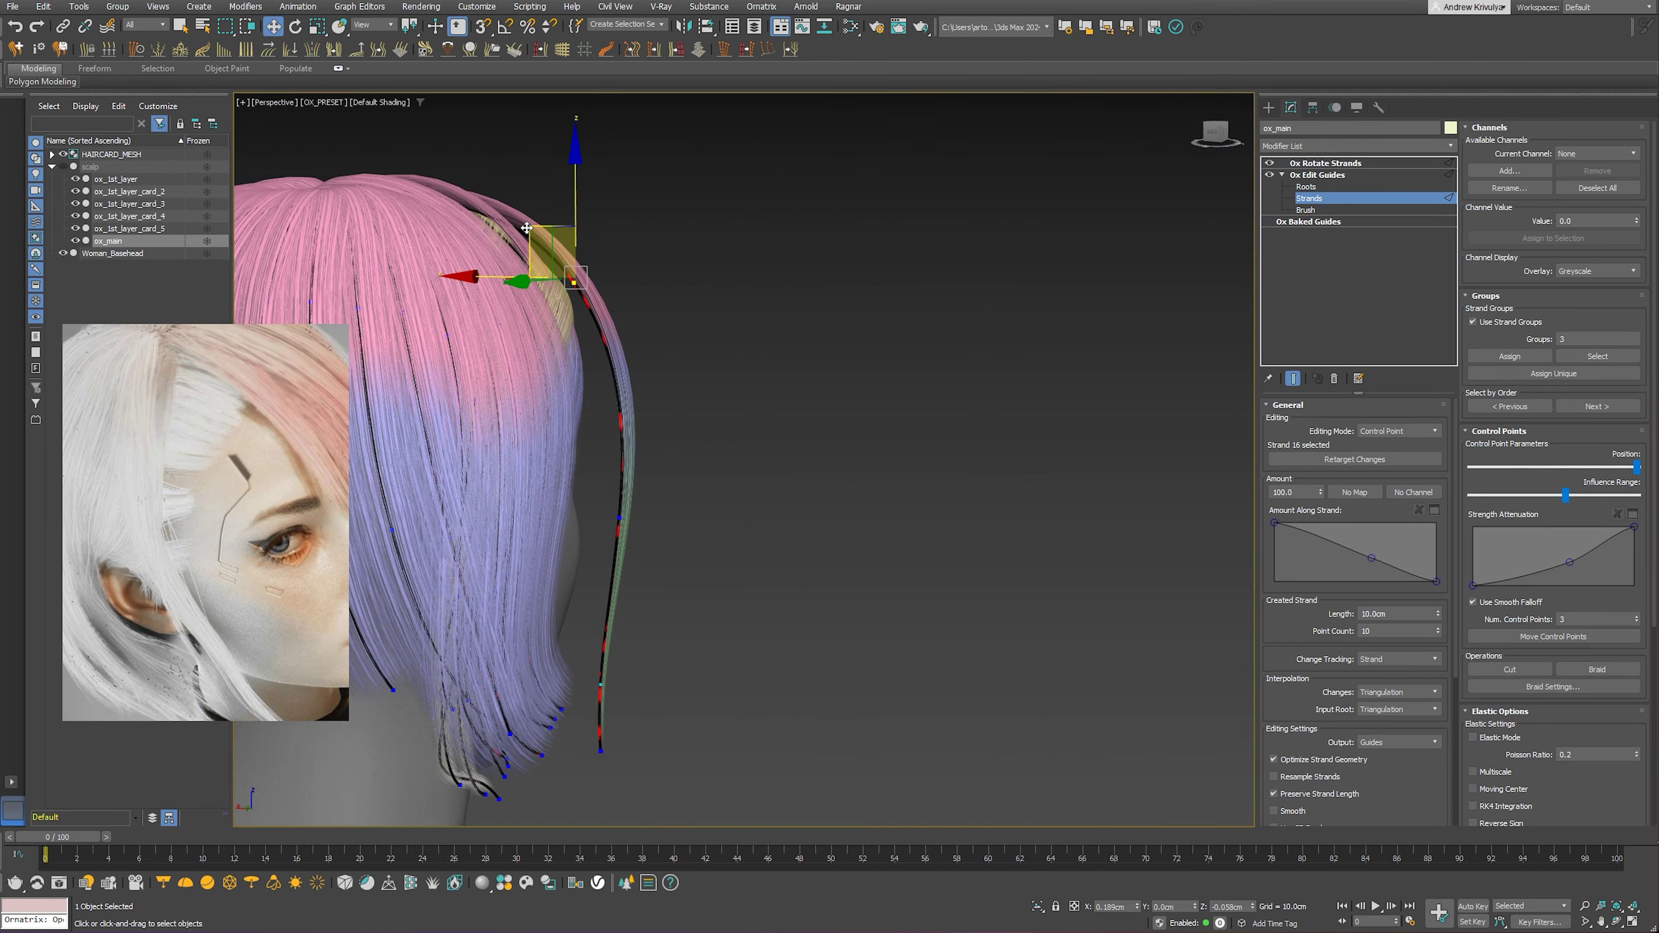
Pull the face-framing side strand down and outward
left_click_drag(535, 237, 533, 249)
middle_click_drag(689, 329, 743, 394, "alt")
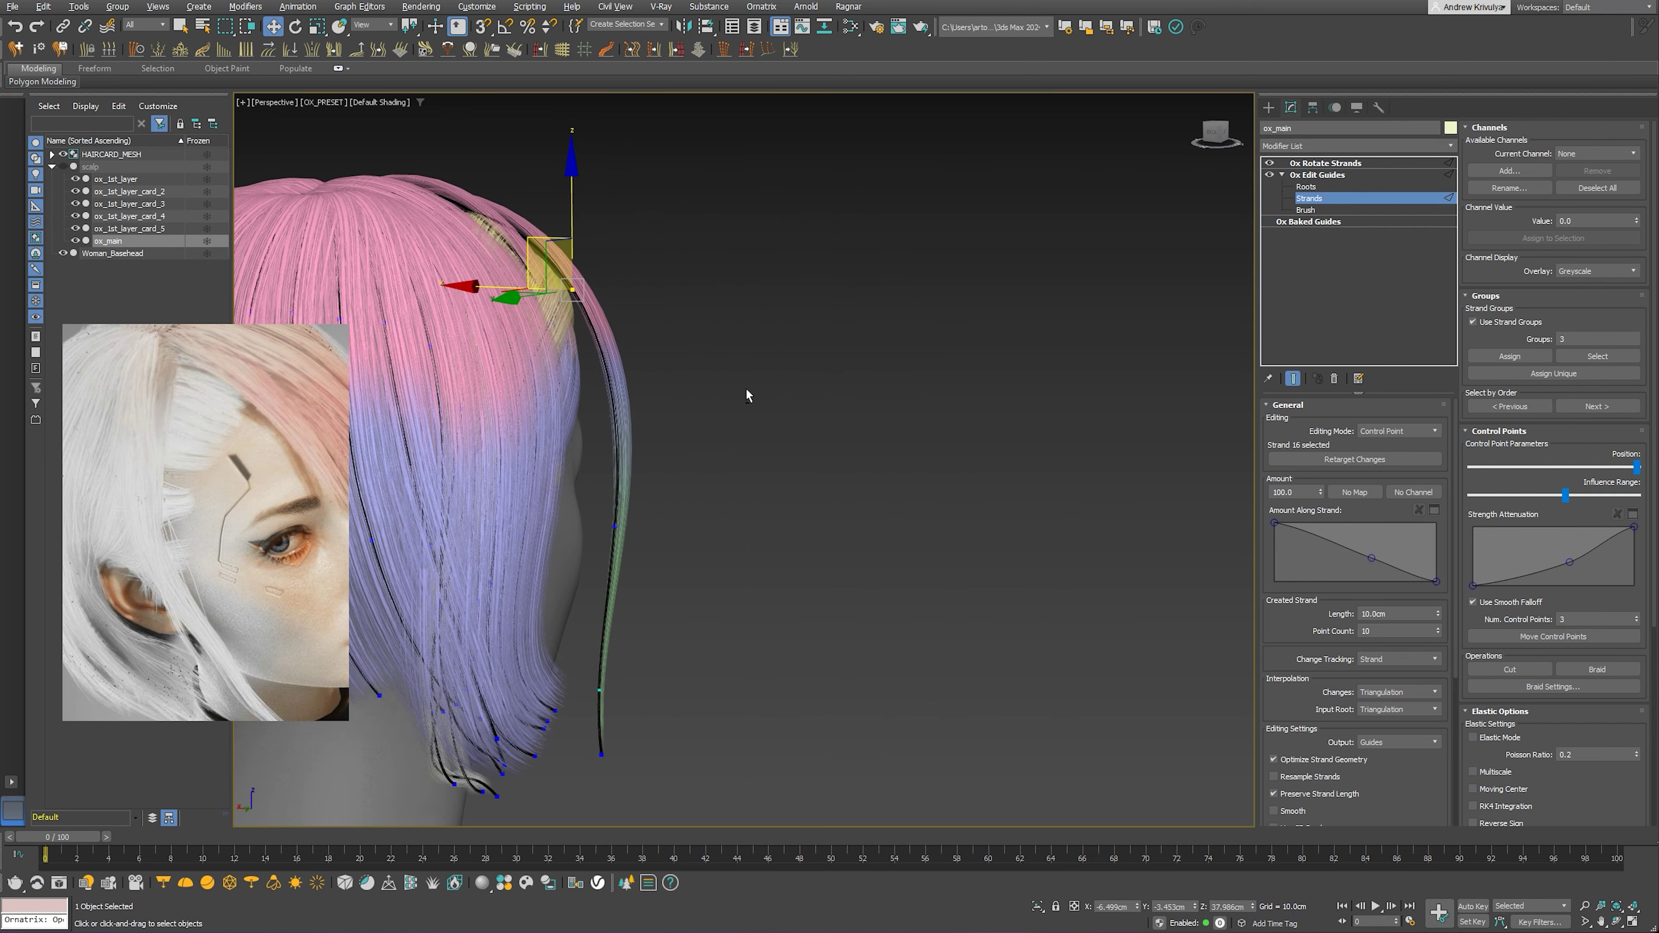
mouse_move(541, 251)
left_mouse_down()
mouse_move(583, 486)
mouse_move(562, 478)
left_mouse_up()
mouse_move(561, 479)
middle_mouse_down("alt")
mouse_move(520, 514)
mouse_move(484, 487)
mouse_move(517, 502)
mouse_move(544, 493)
mouse_move(544, 470)
mouse_move(530, 471)
mouse_move(568, 497)
mouse_move(684, 384)
mouse_move(653, 310)
mouse_move(678, 336)
mouse_move(720, 333)
mouse_move(653, 340)
mouse_move(708, 394)
mouse_move(1070, 360)
middle_mouse_up("alt")
scroll(542, 498, "down", 3)
scroll(576, 472, "down", 2)
scroll(654, 340, "down", 3)
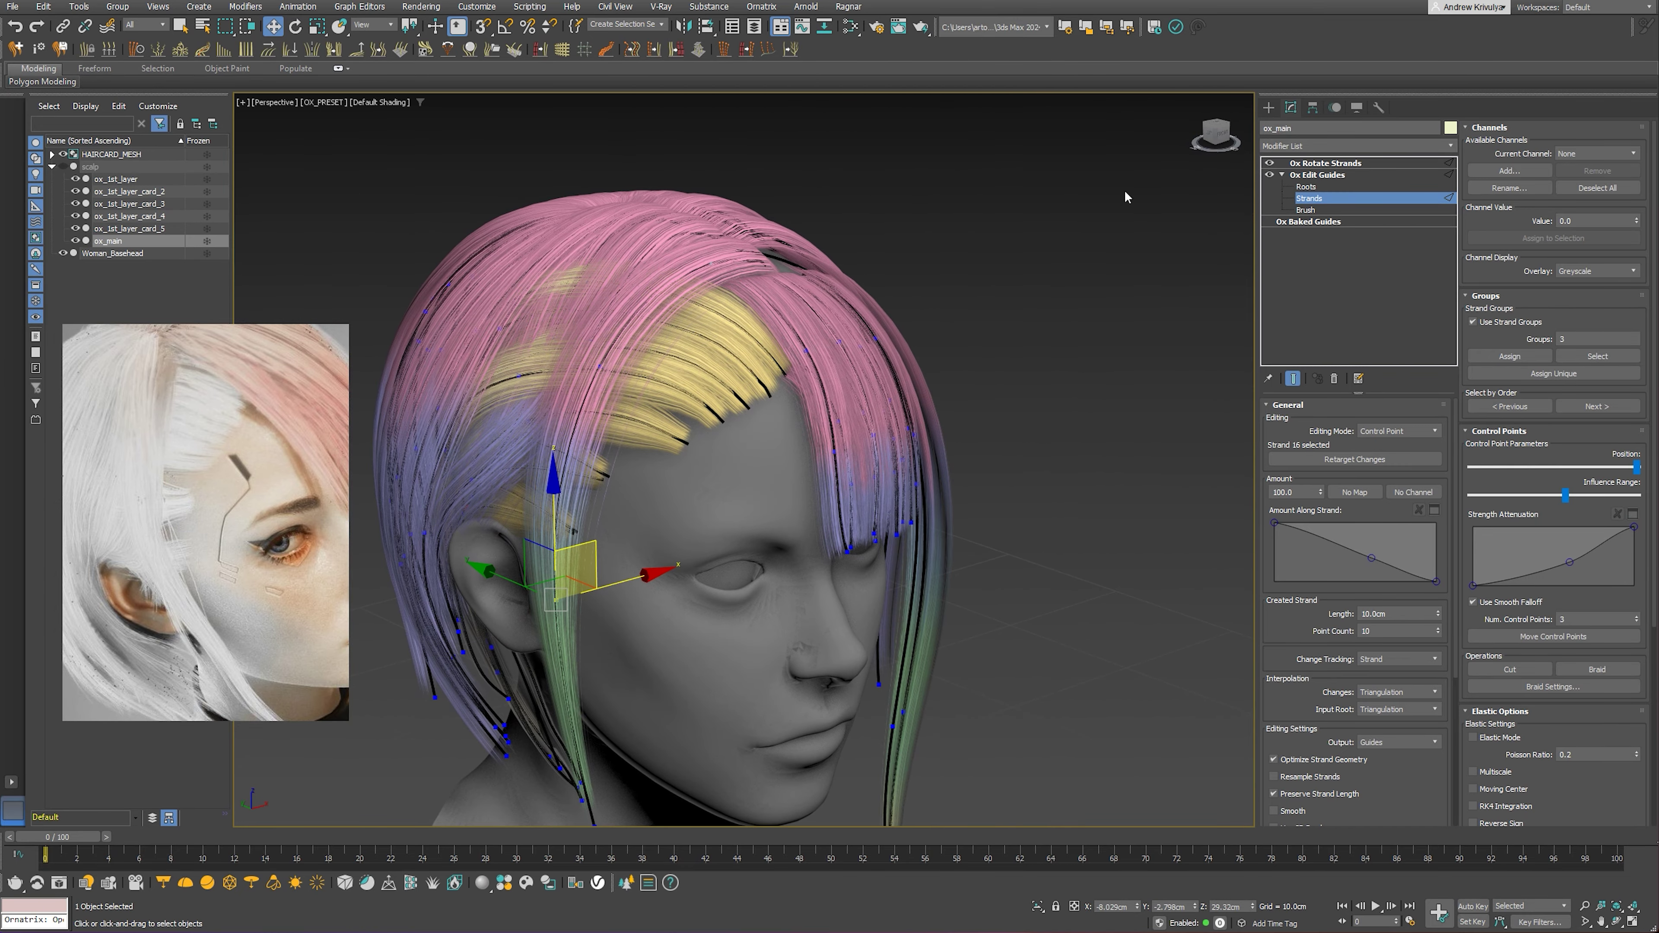
Switch Ox Edit Guides to the Roots sub-object level
middle_click_drag(648, 455, 588, 425, "alt")
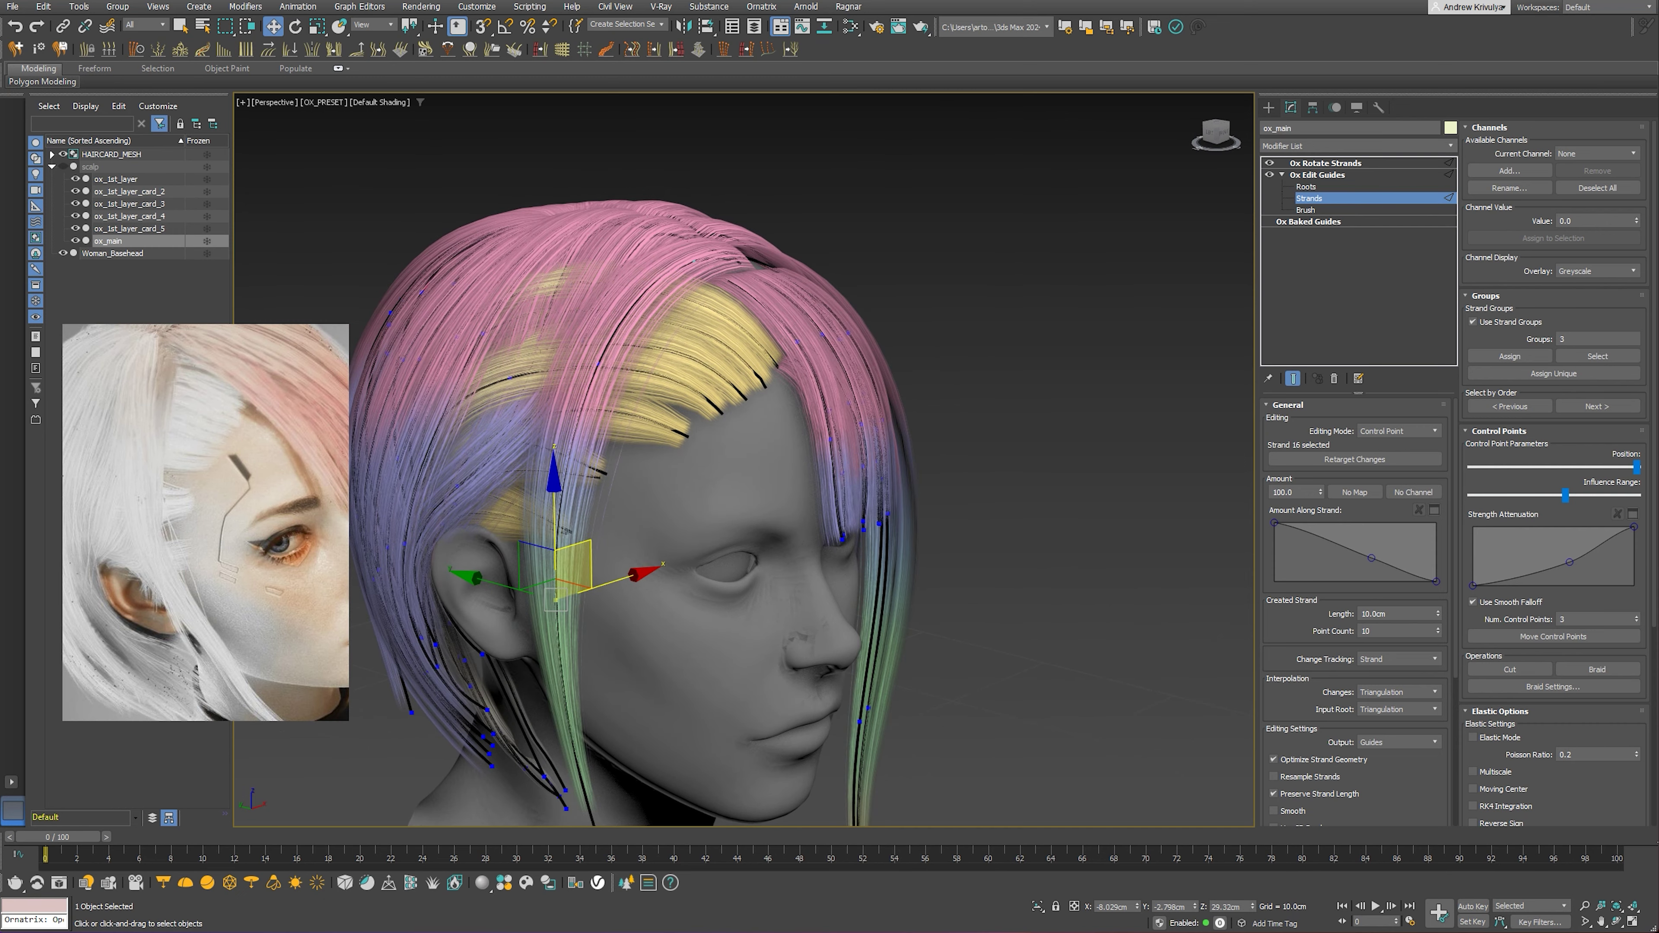
key("ctrl+shift+1")
key("ctrl+shift+1")
mouse_move(664, 445)
middle_mouse_down("alt")
mouse_move(751, 451)
mouse_move(577, 332)
mouse_move(593, 325)
middle_mouse_up("alt")
key("1")
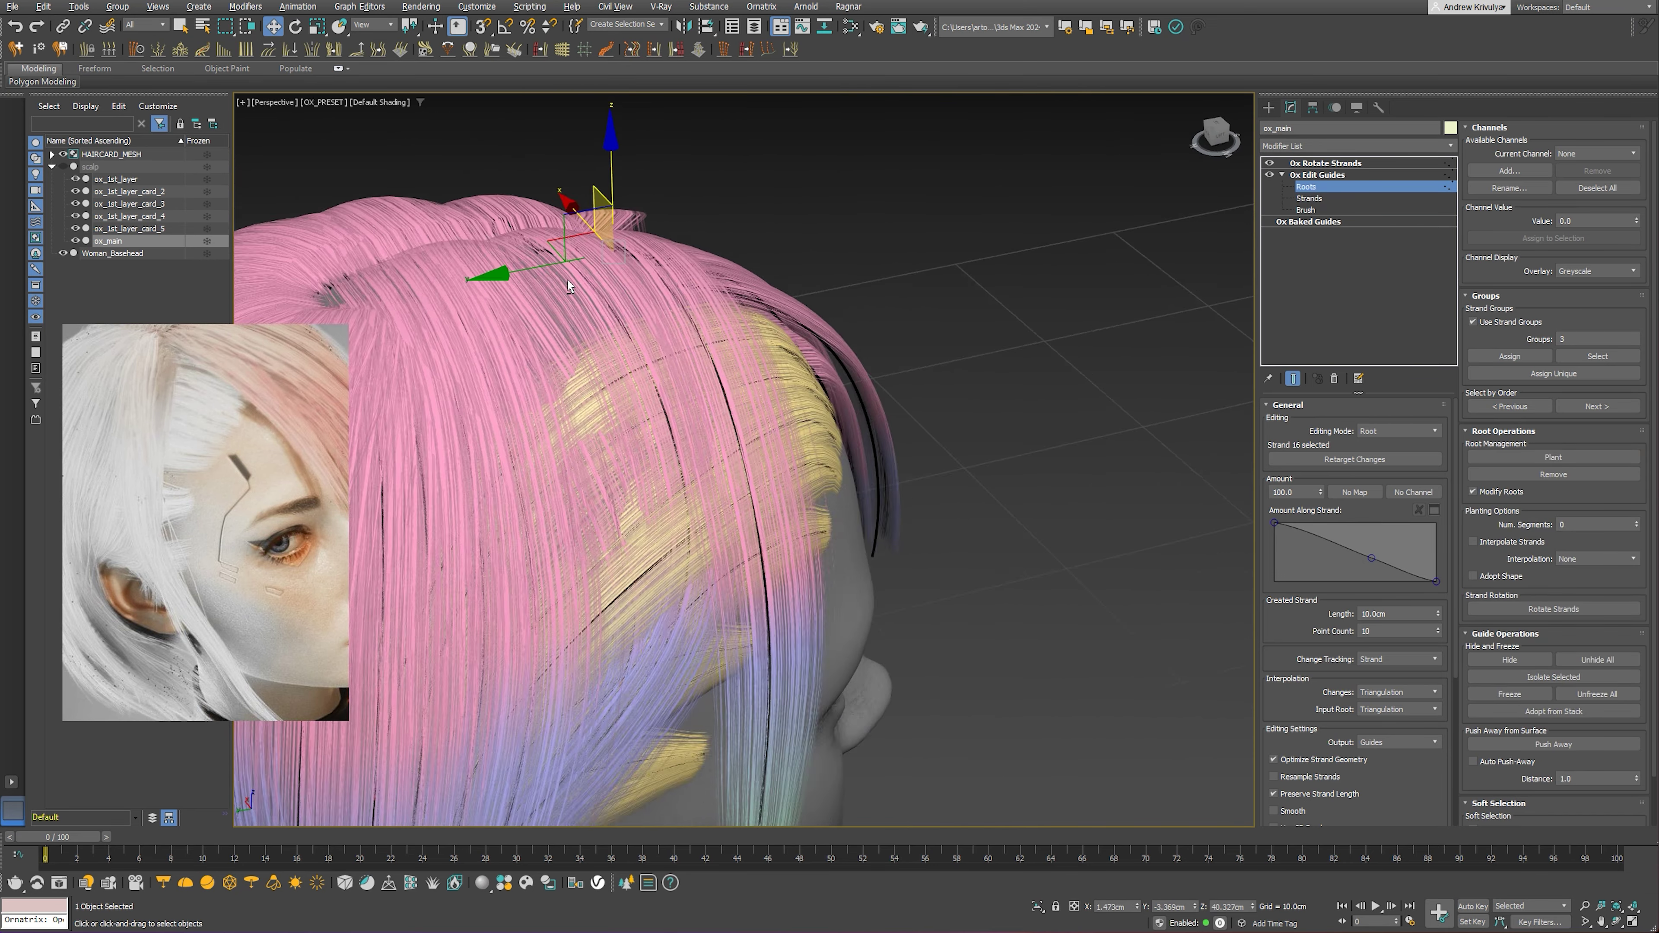
Isolate a crown guide root with its combed result shown, at the Strands level
left_click(594, 326)
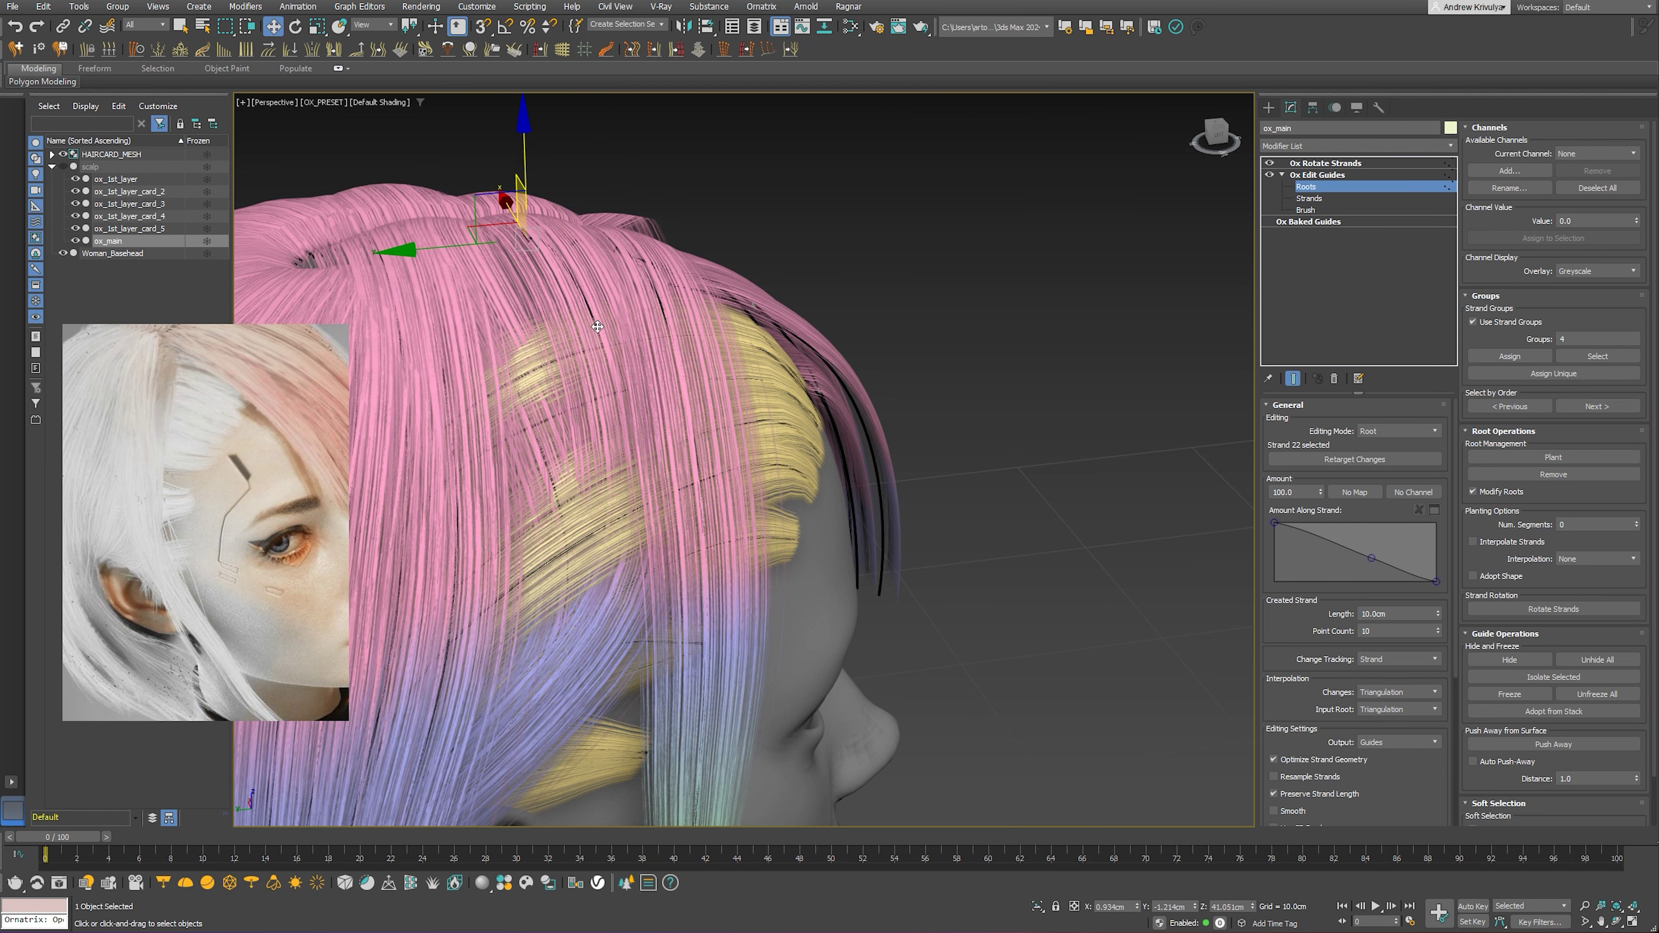
key("alt+q")
middle_click_drag(863, 463, 707, 406, "alt")
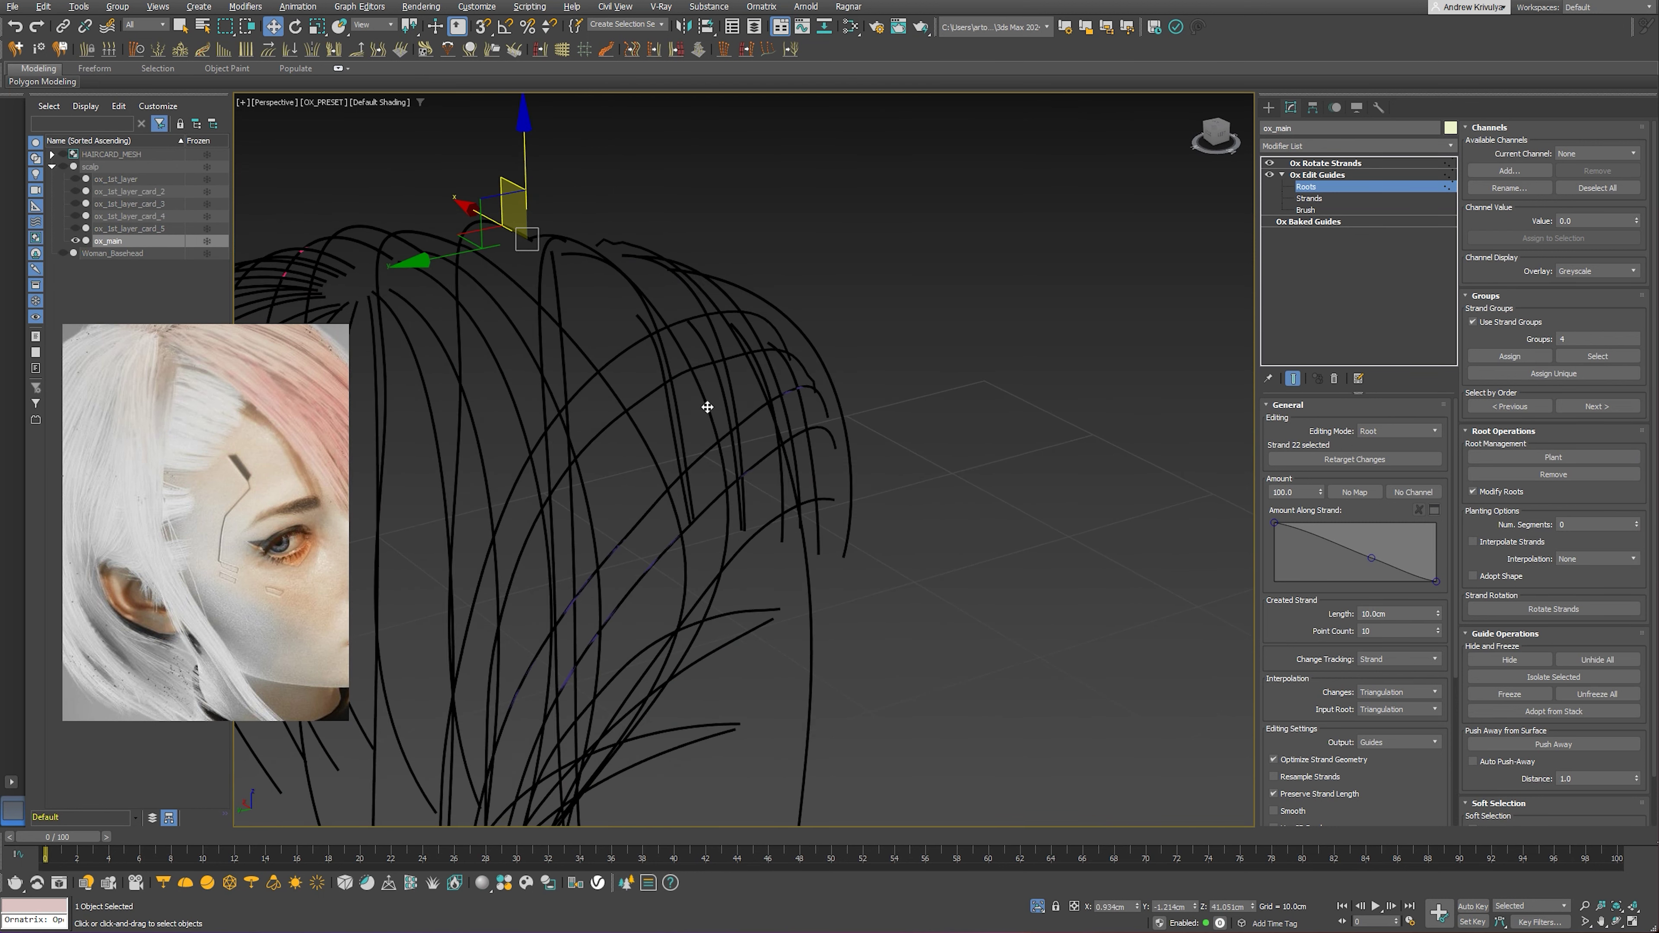
left_click(1293, 379)
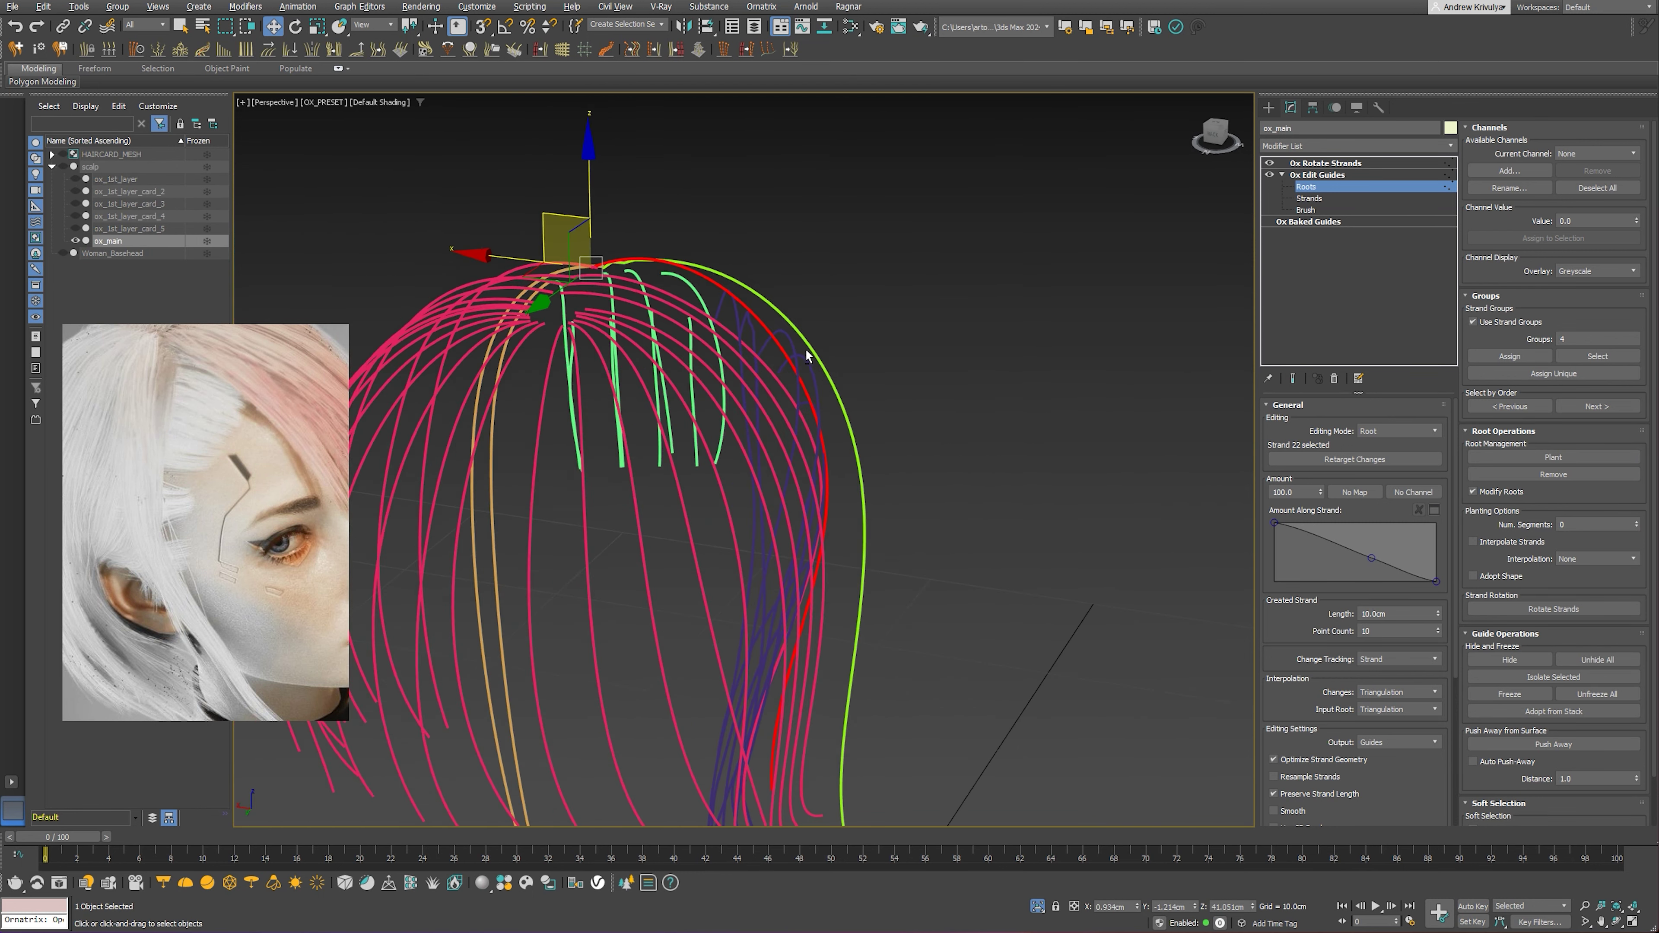
mouse_move(805, 349)
middle_mouse_down("alt")
mouse_move(1117, 289)
mouse_move(923, 378)
mouse_move(875, 368)
mouse_move(956, 389)
mouse_move(912, 343)
mouse_move(1018, 353)
mouse_move(1140, 397)
mouse_move(1189, 383)
middle_mouse_up("alt")
key("2")
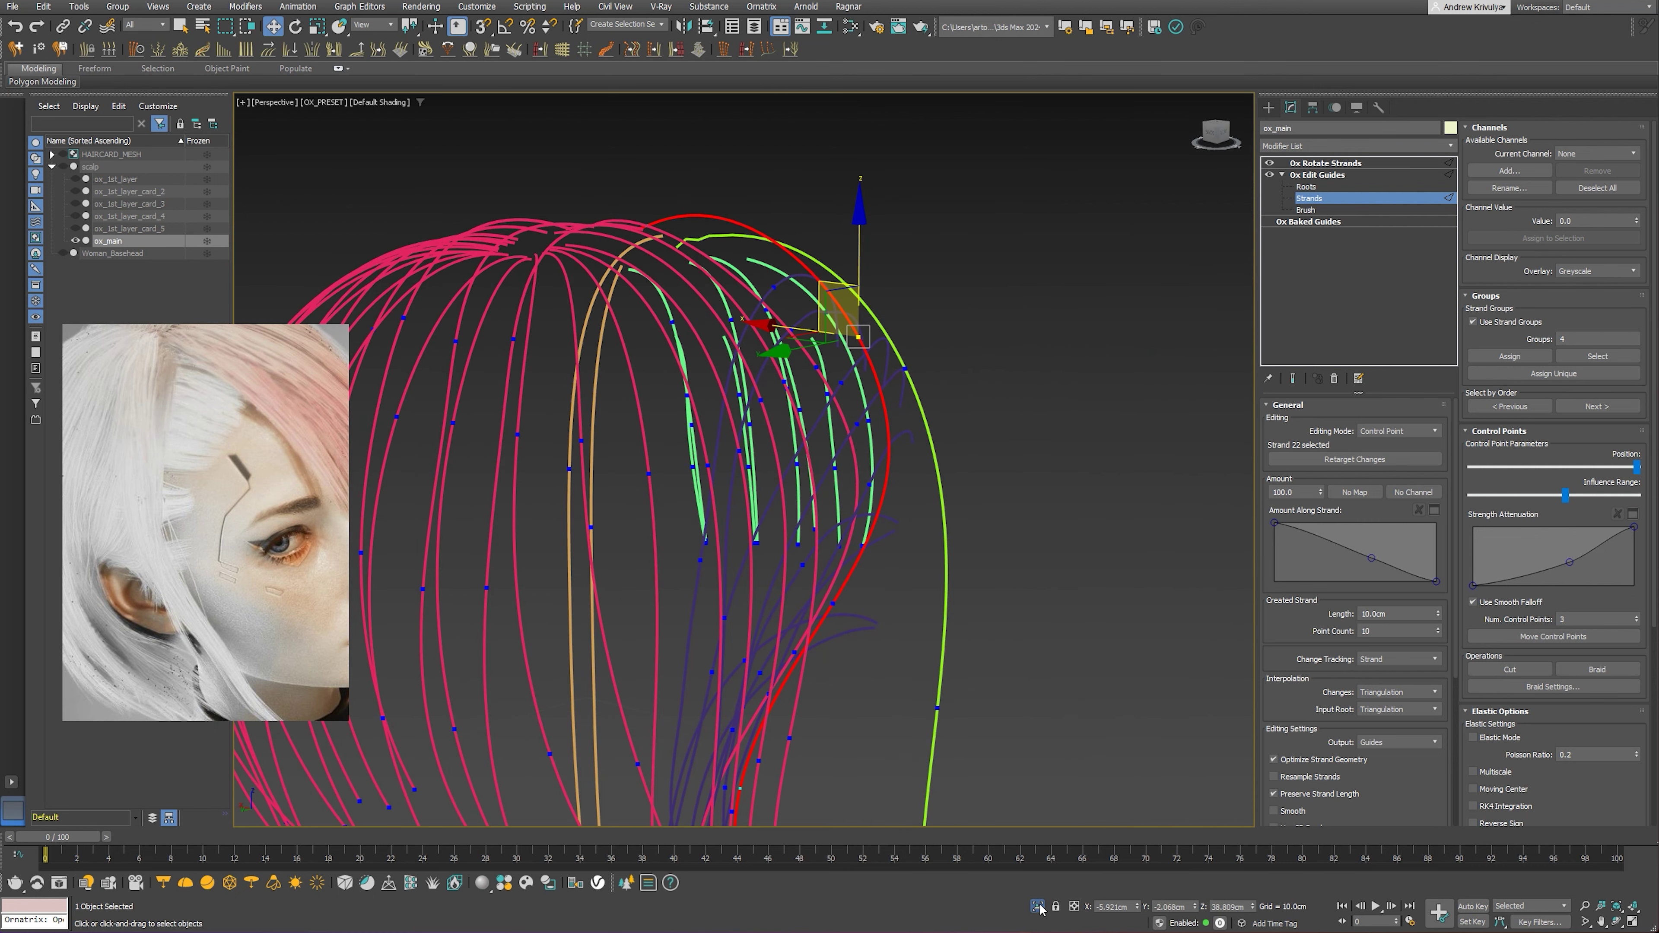
End isolation and grow the guide selection to 44 strands
left_click(1039, 907)
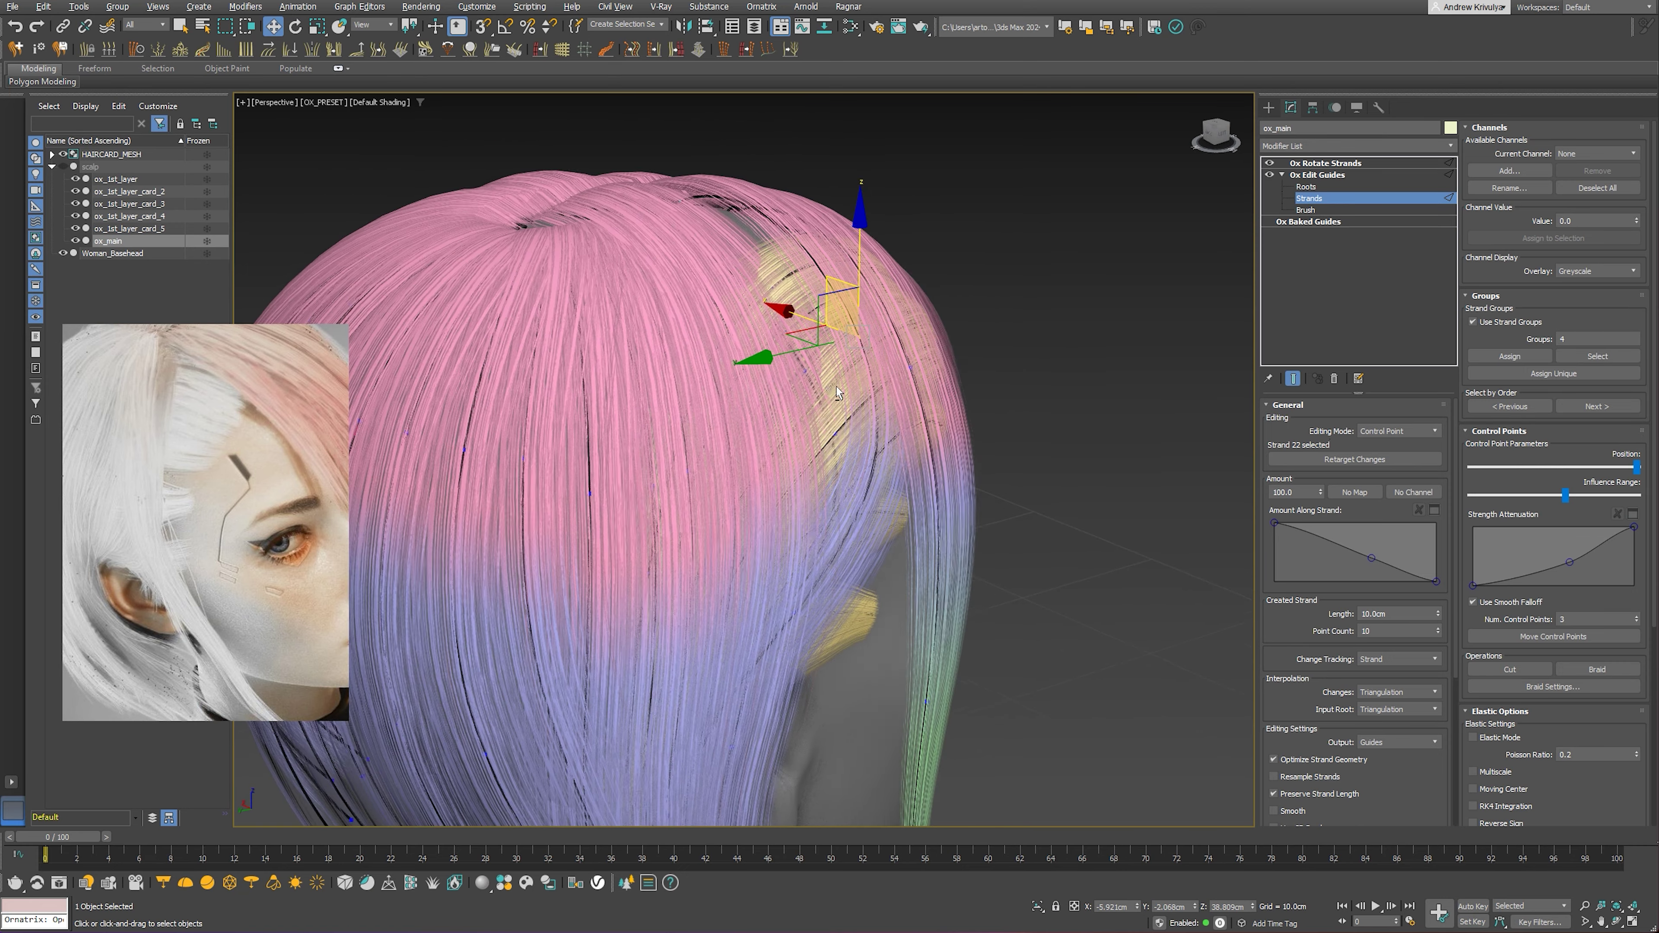
mouse_move(837, 387)
middle_mouse_down("alt")
mouse_move(915, 386)
mouse_move(819, 279)
mouse_move(790, 344)
middle_mouse_up("alt")
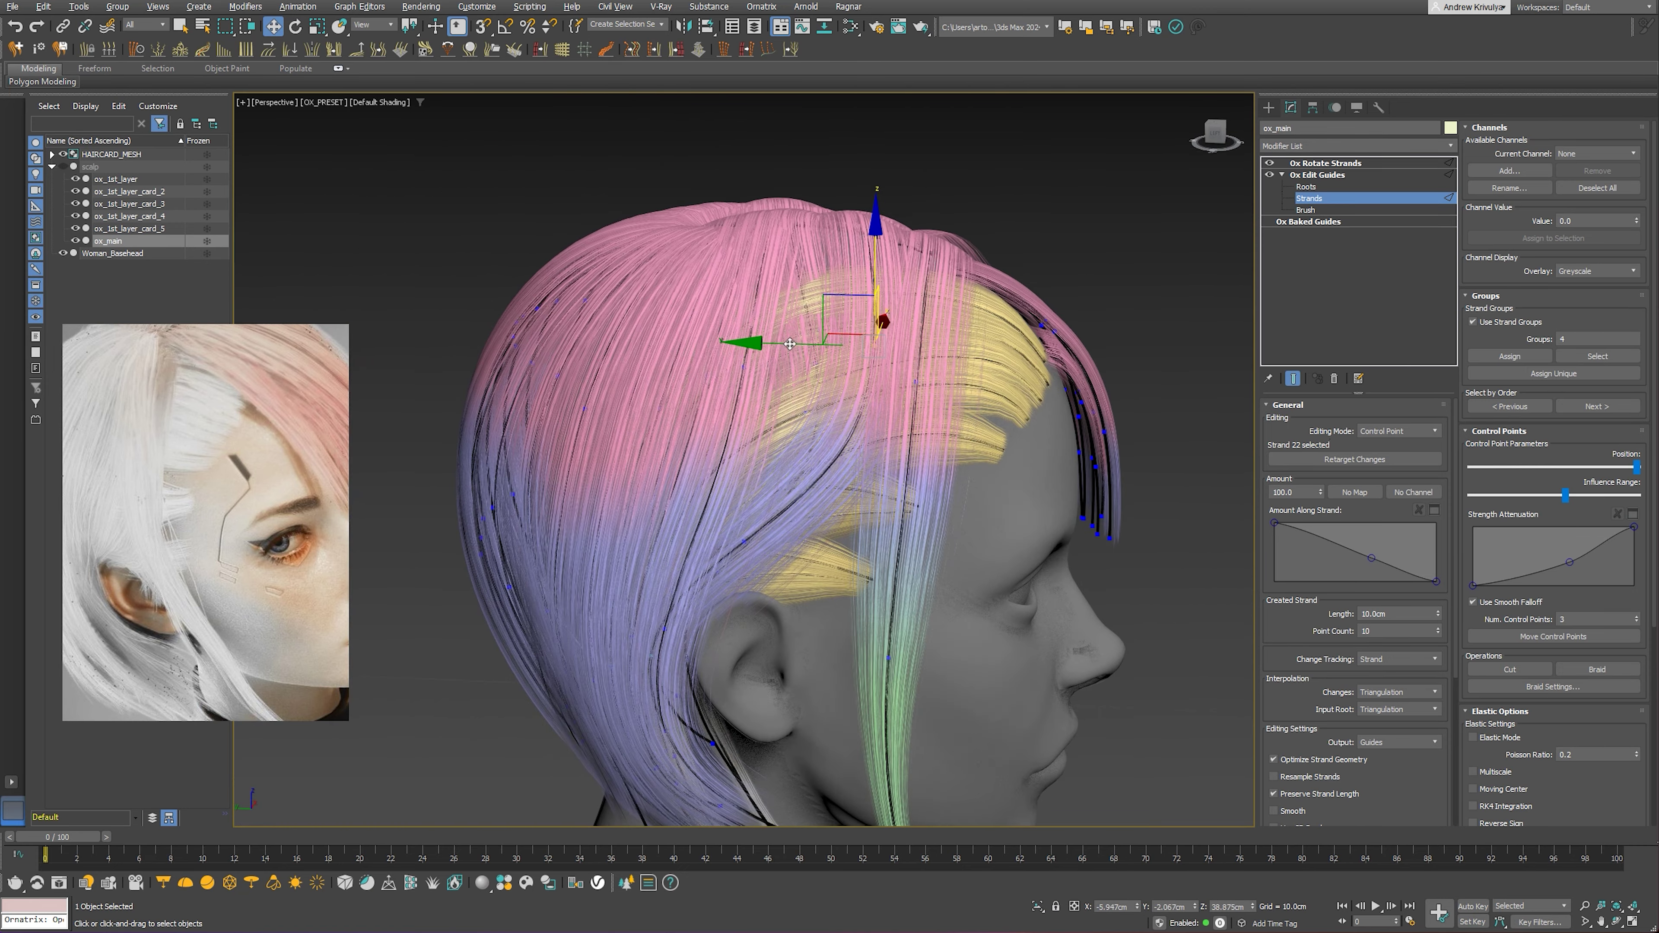
left_click(782, 338)
key("ctrl+a")
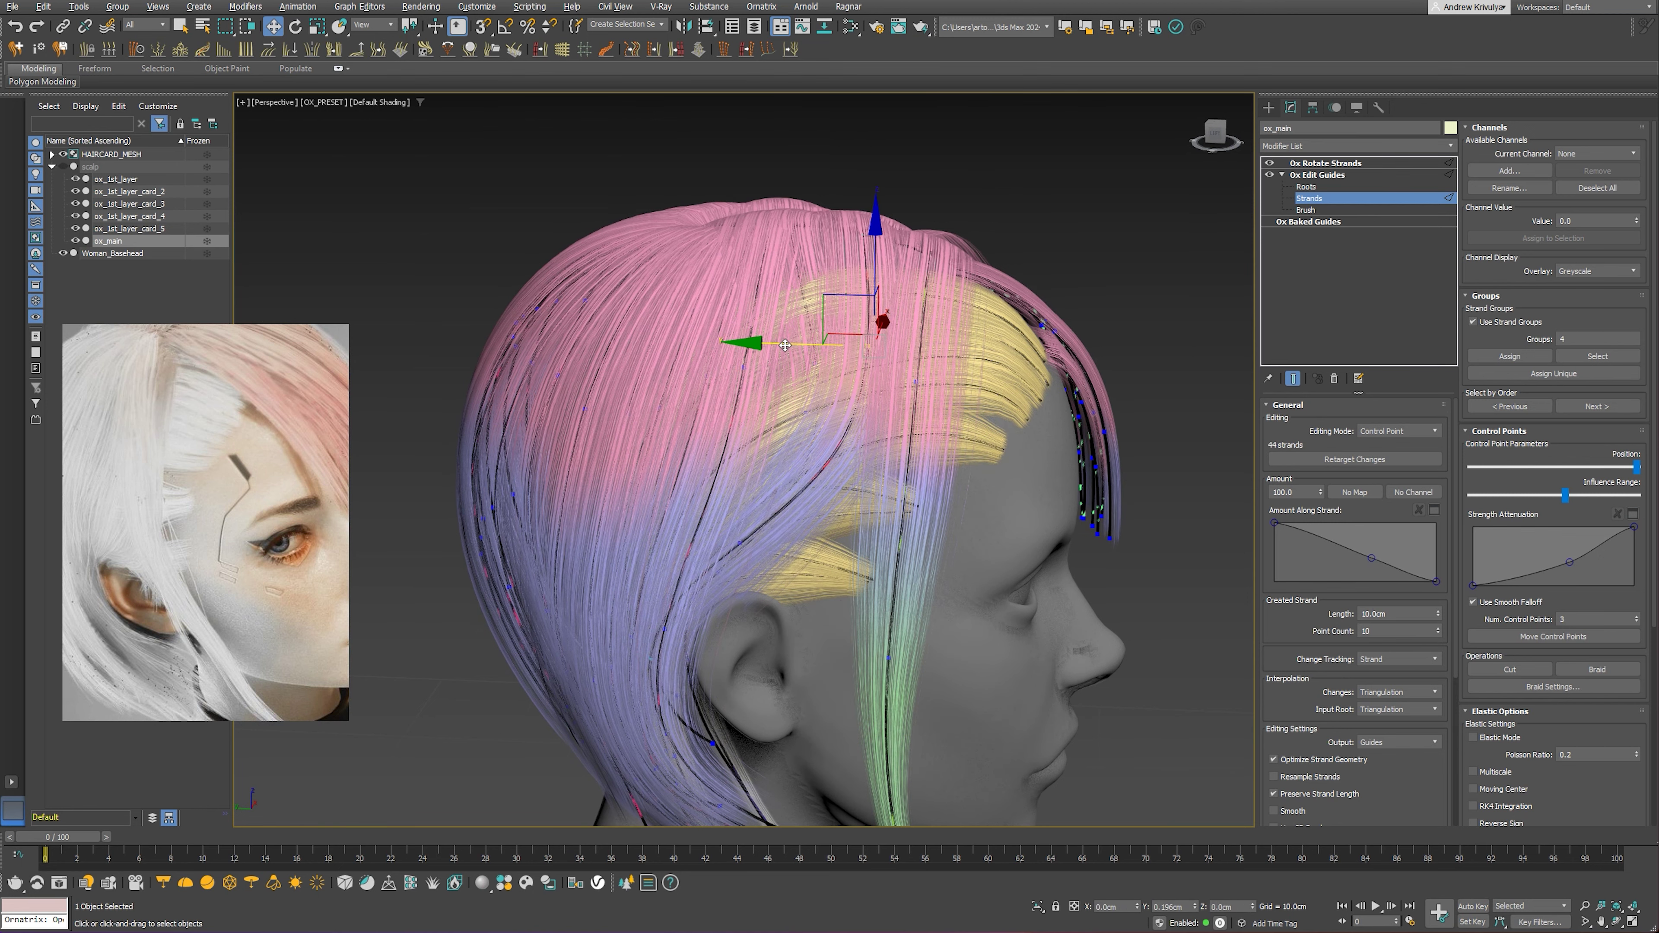
mouse_move(784, 346)
middle_mouse_down("alt")
mouse_move(913, 345)
mouse_move(704, 365)
mouse_move(880, 361)
middle_mouse_up("alt")
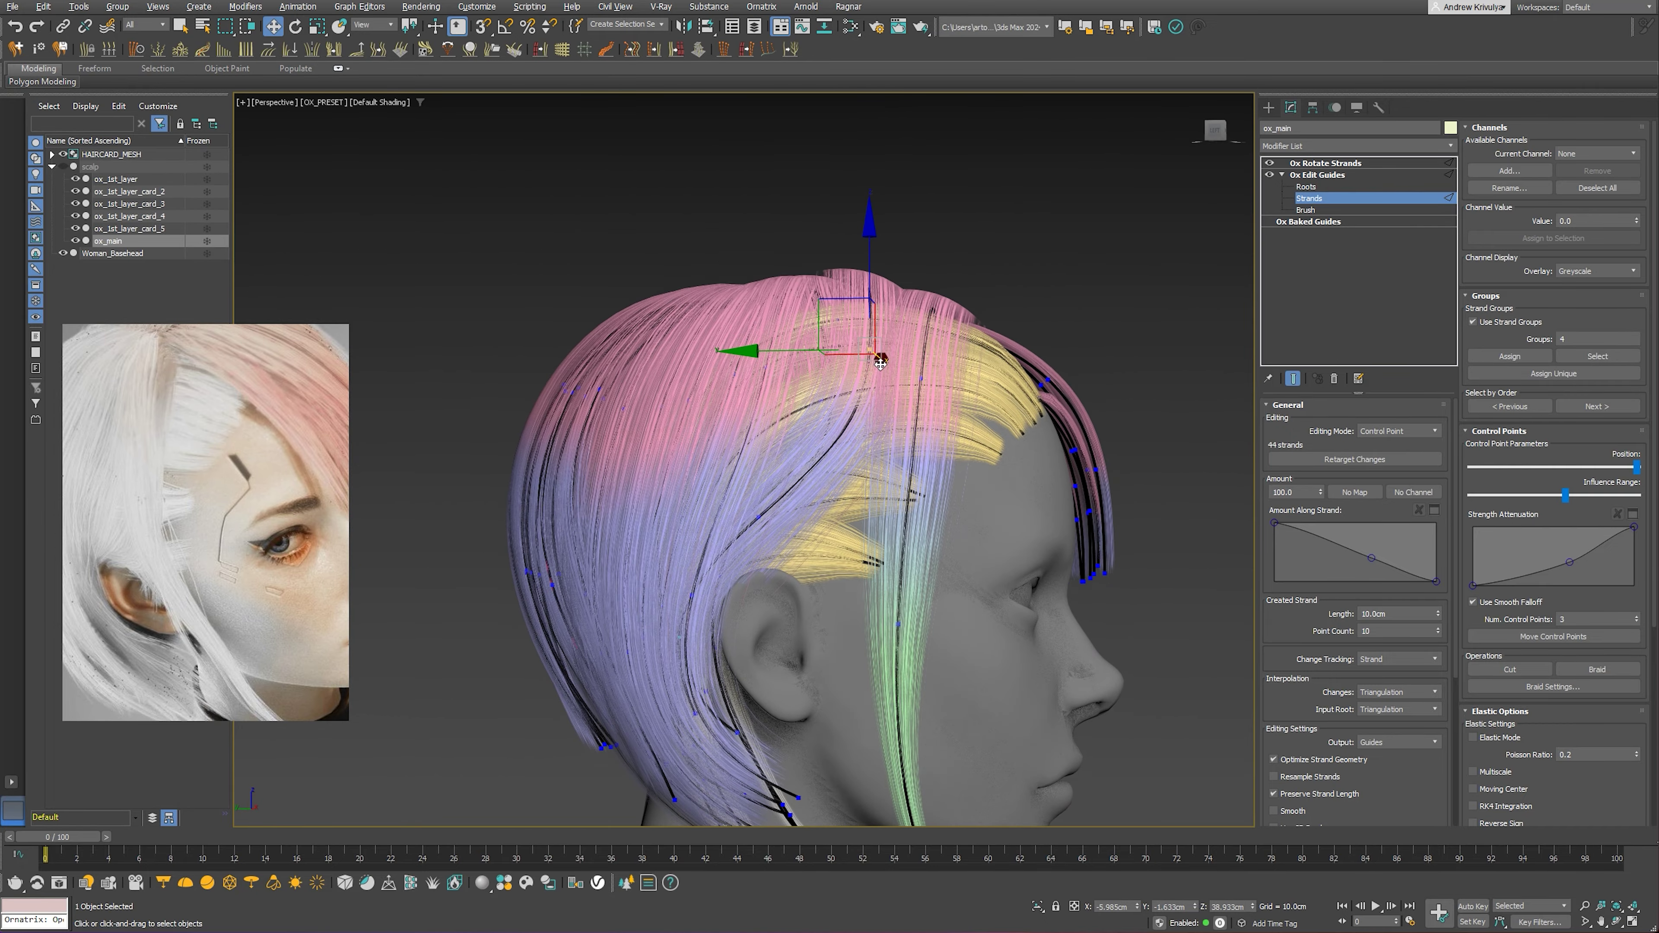
mouse_move(880, 361)
middle_mouse_down("alt")
mouse_move(812, 391)
mouse_move(841, 370)
middle_mouse_up("alt")
scroll(812, 391, "up", 3)
Isolate a single crown guide strand and set it up for control-point editing
left_click(1305, 187)
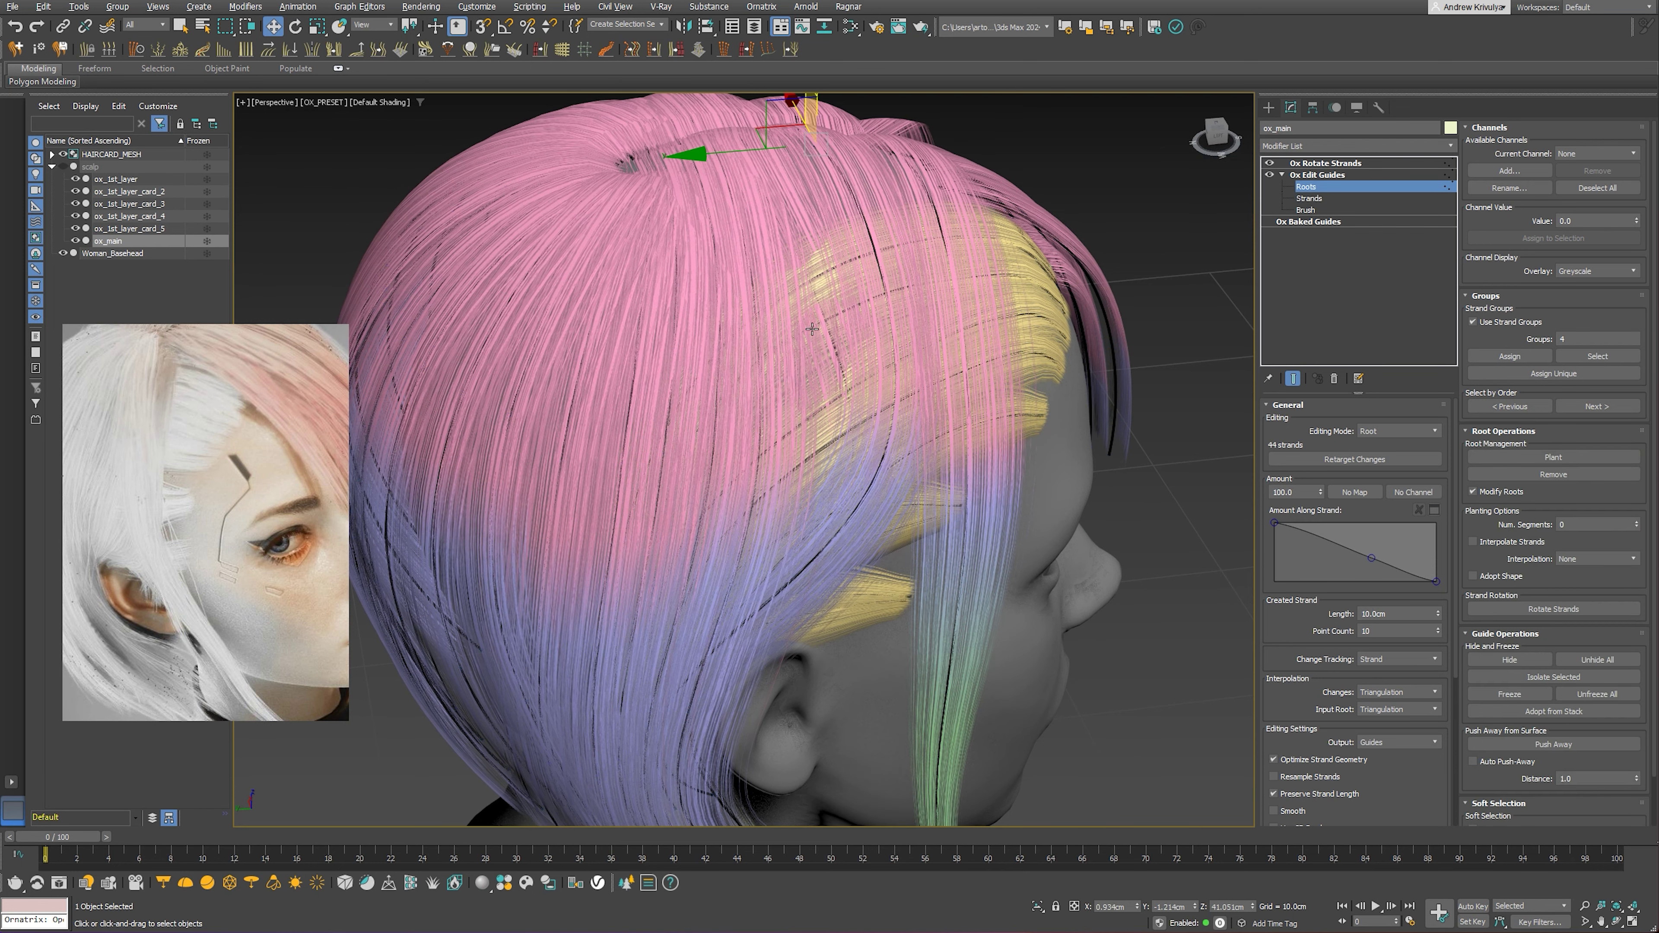
left_click(834, 351)
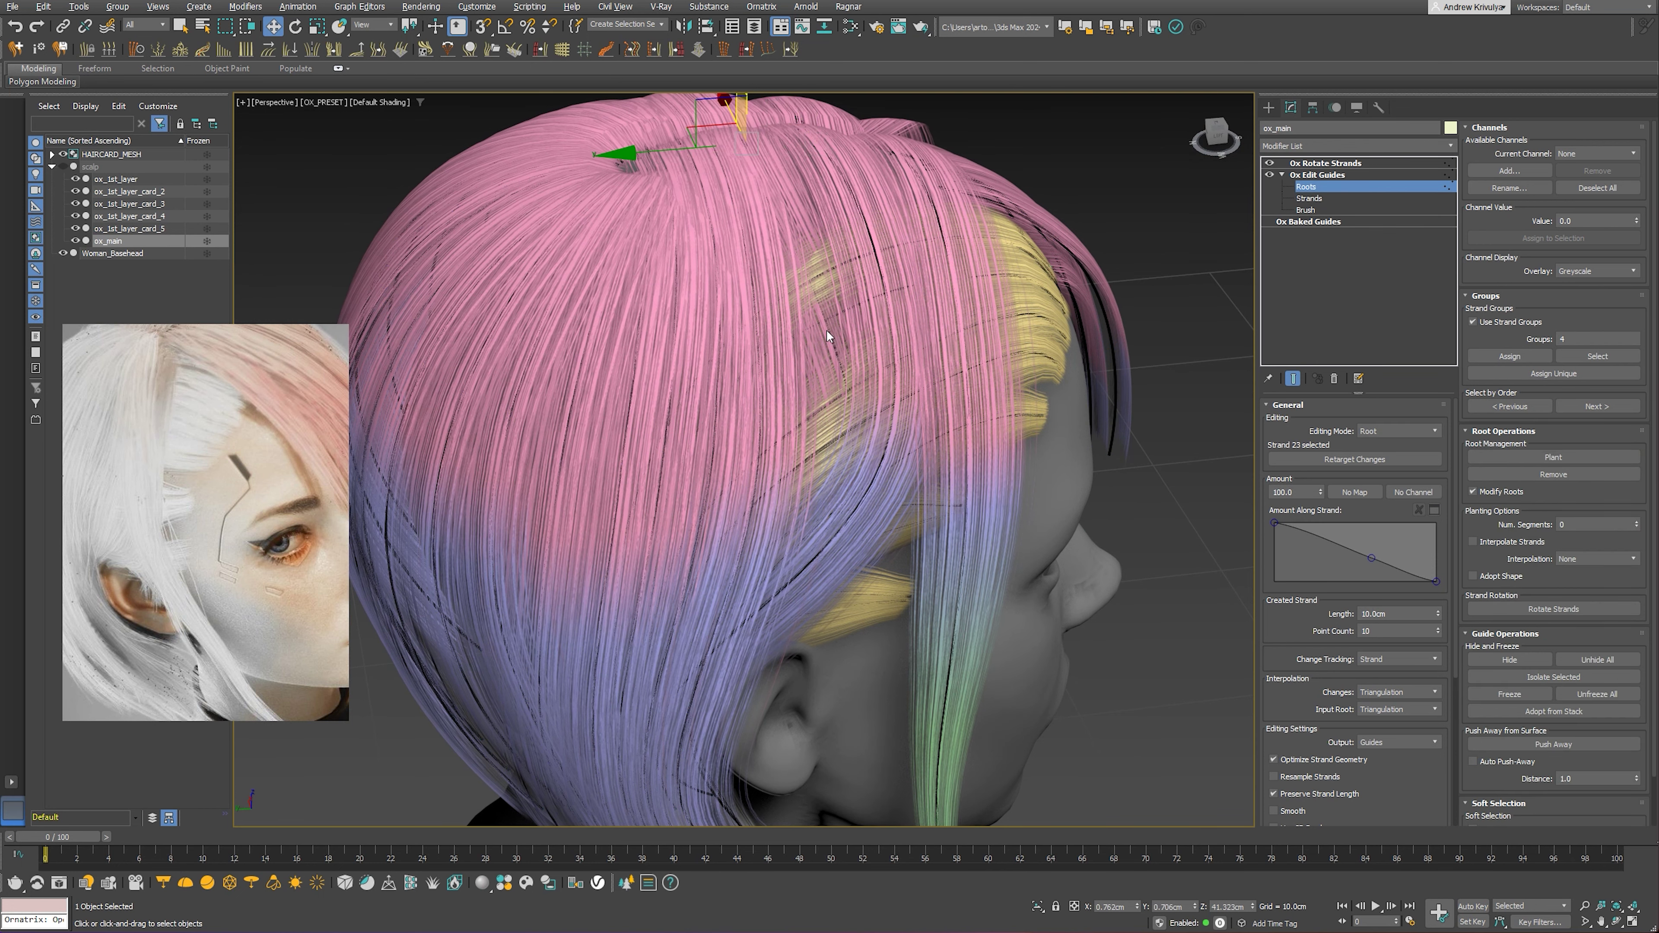
key("alt+q")
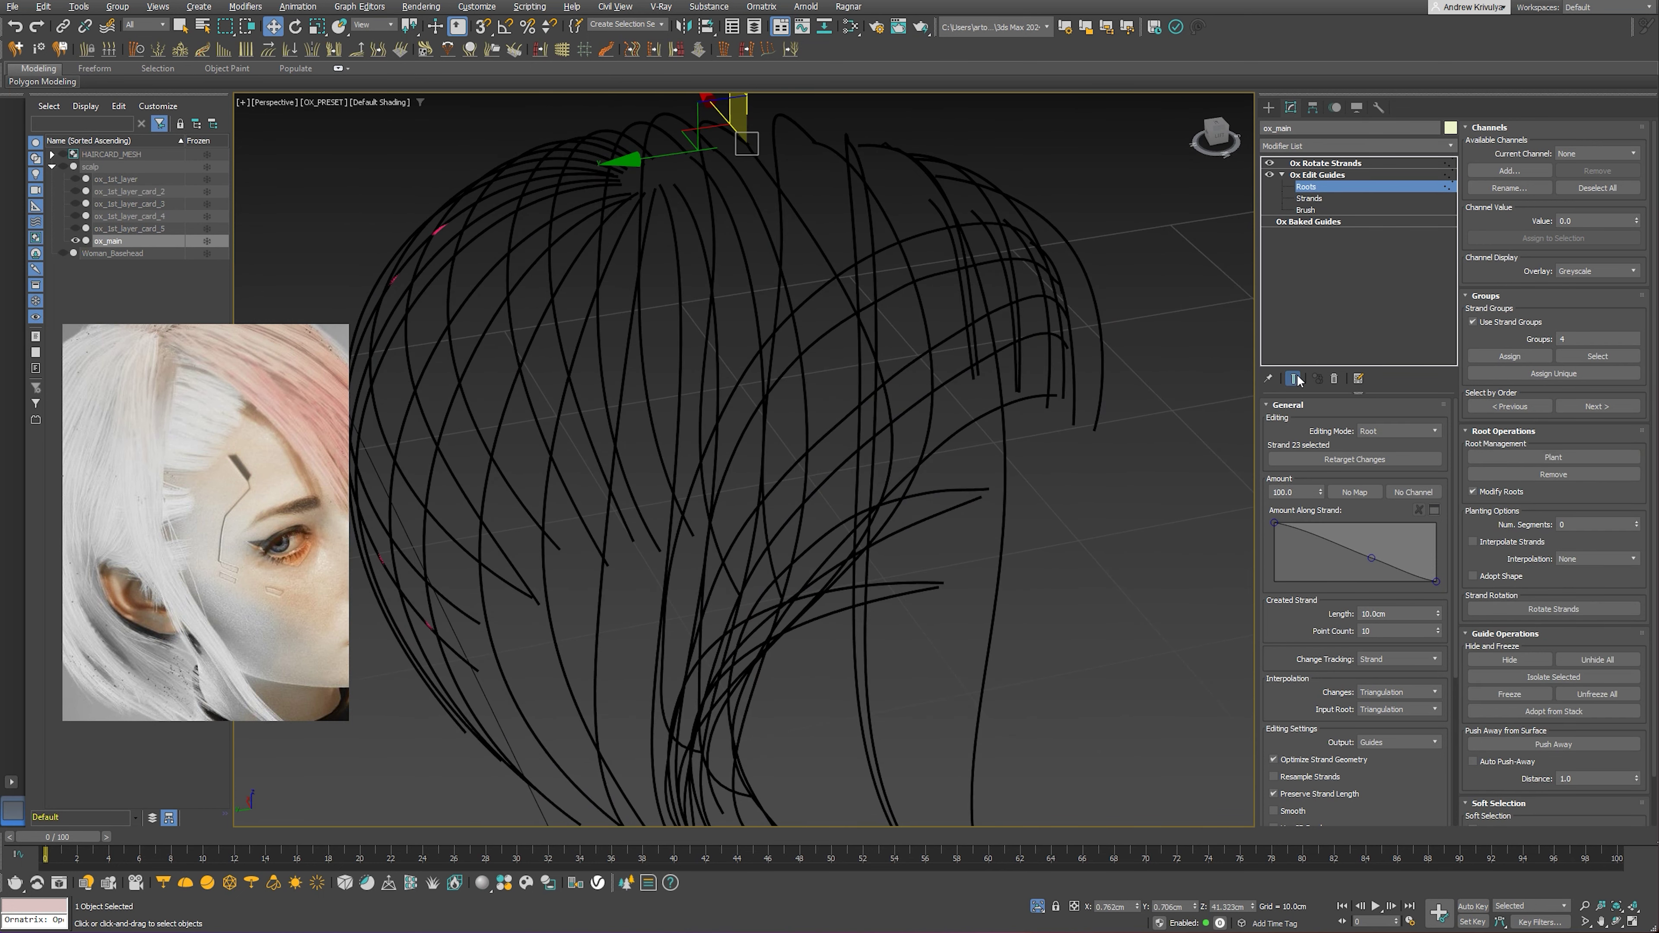
left_click(1298, 380)
left_click(1309, 198)
Move the crown strand's control point, then end isolation to restore the hairstyle
mouse_move(751, 366)
middle_mouse_down("alt")
mouse_move(855, 321)
mouse_move(752, 302)
mouse_move(714, 316)
mouse_move(841, 317)
mouse_move(797, 327)
middle_mouse_up("alt")
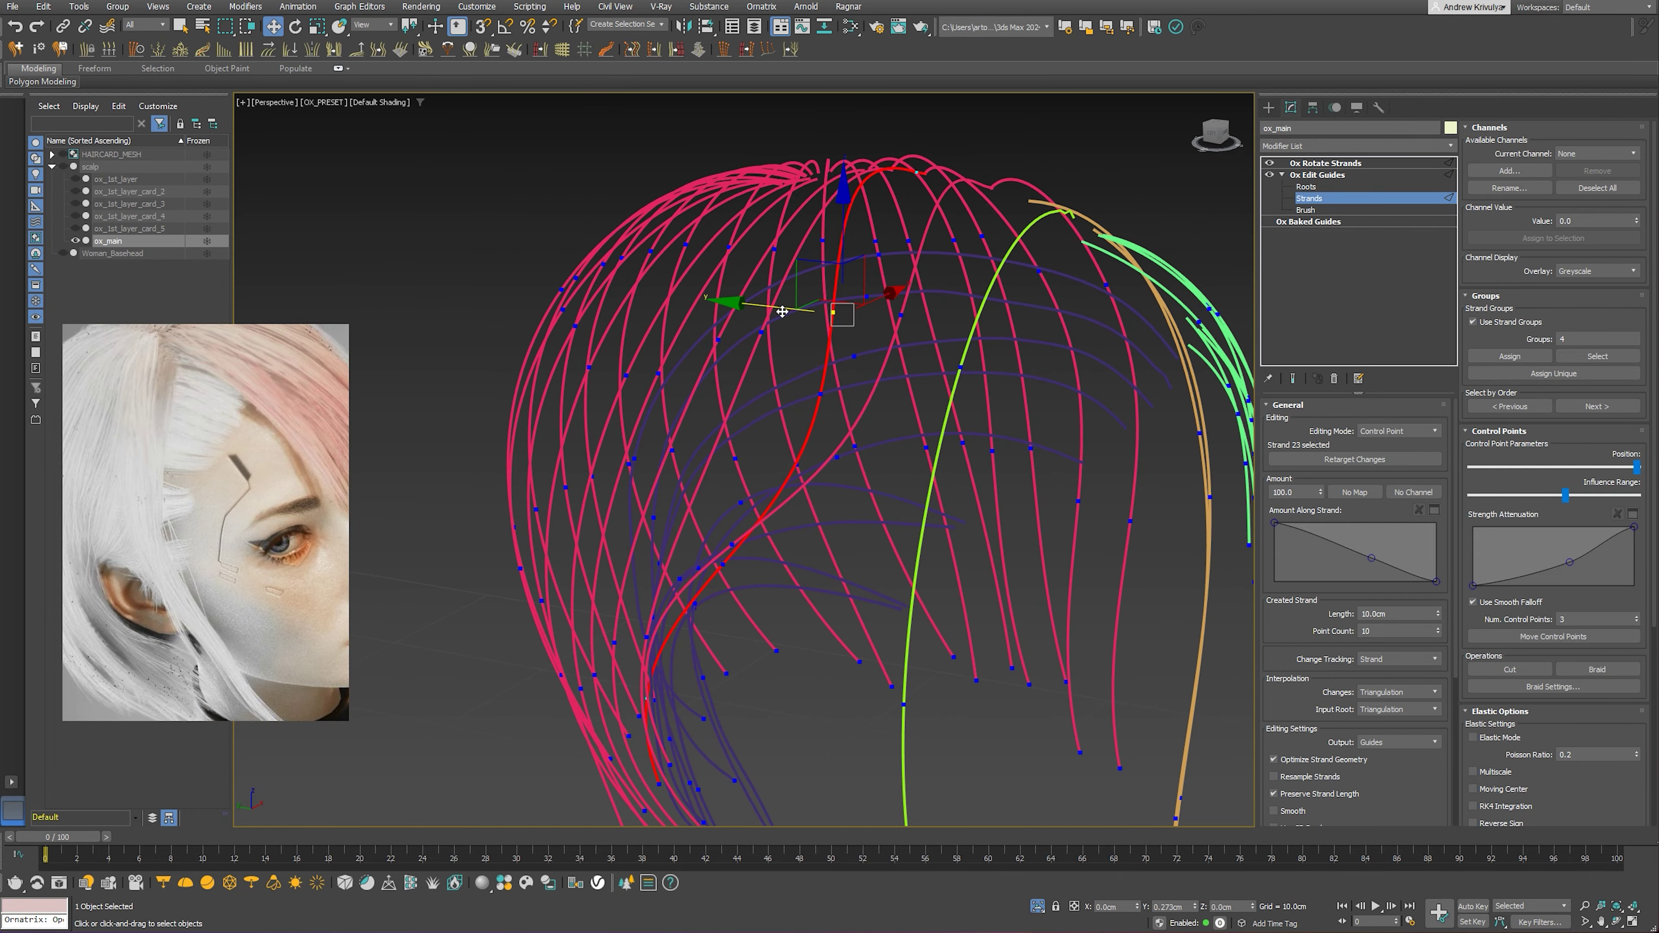
left_click_drag(782, 312, 665, 322)
left_click(1294, 380)
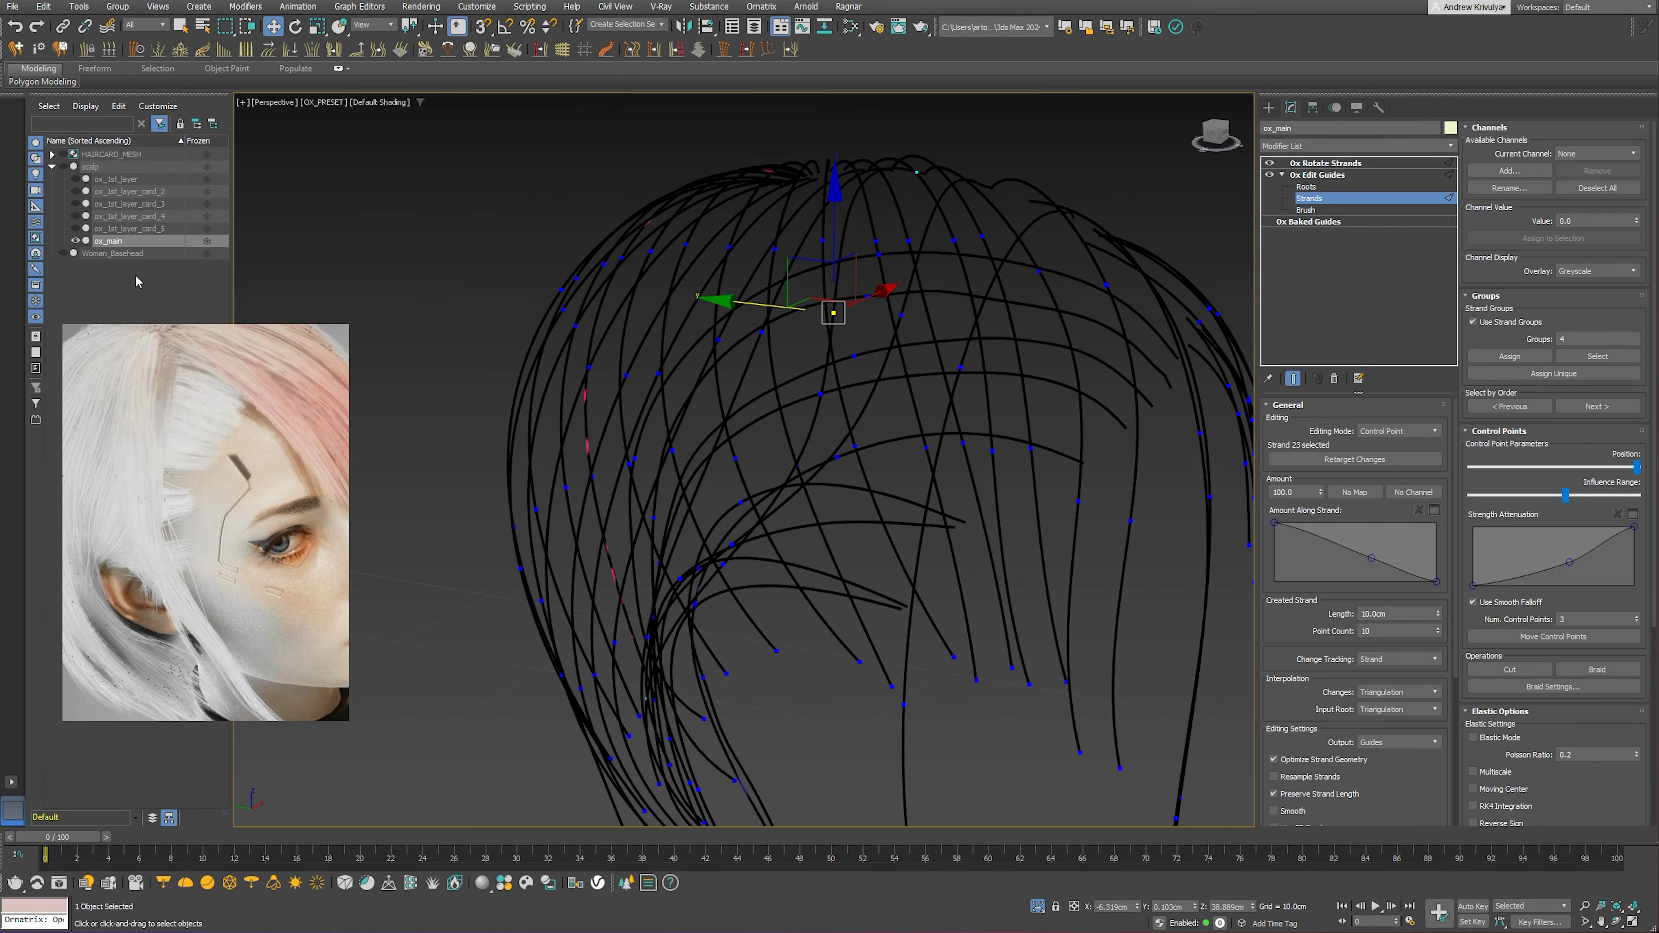
key("alt+q")
mouse_move(901, 495)
middle_mouse_down("alt")
mouse_move(738, 299)
mouse_move(841, 330)
mouse_move(737, 379)
mouse_move(822, 366)
middle_mouse_up("alt")
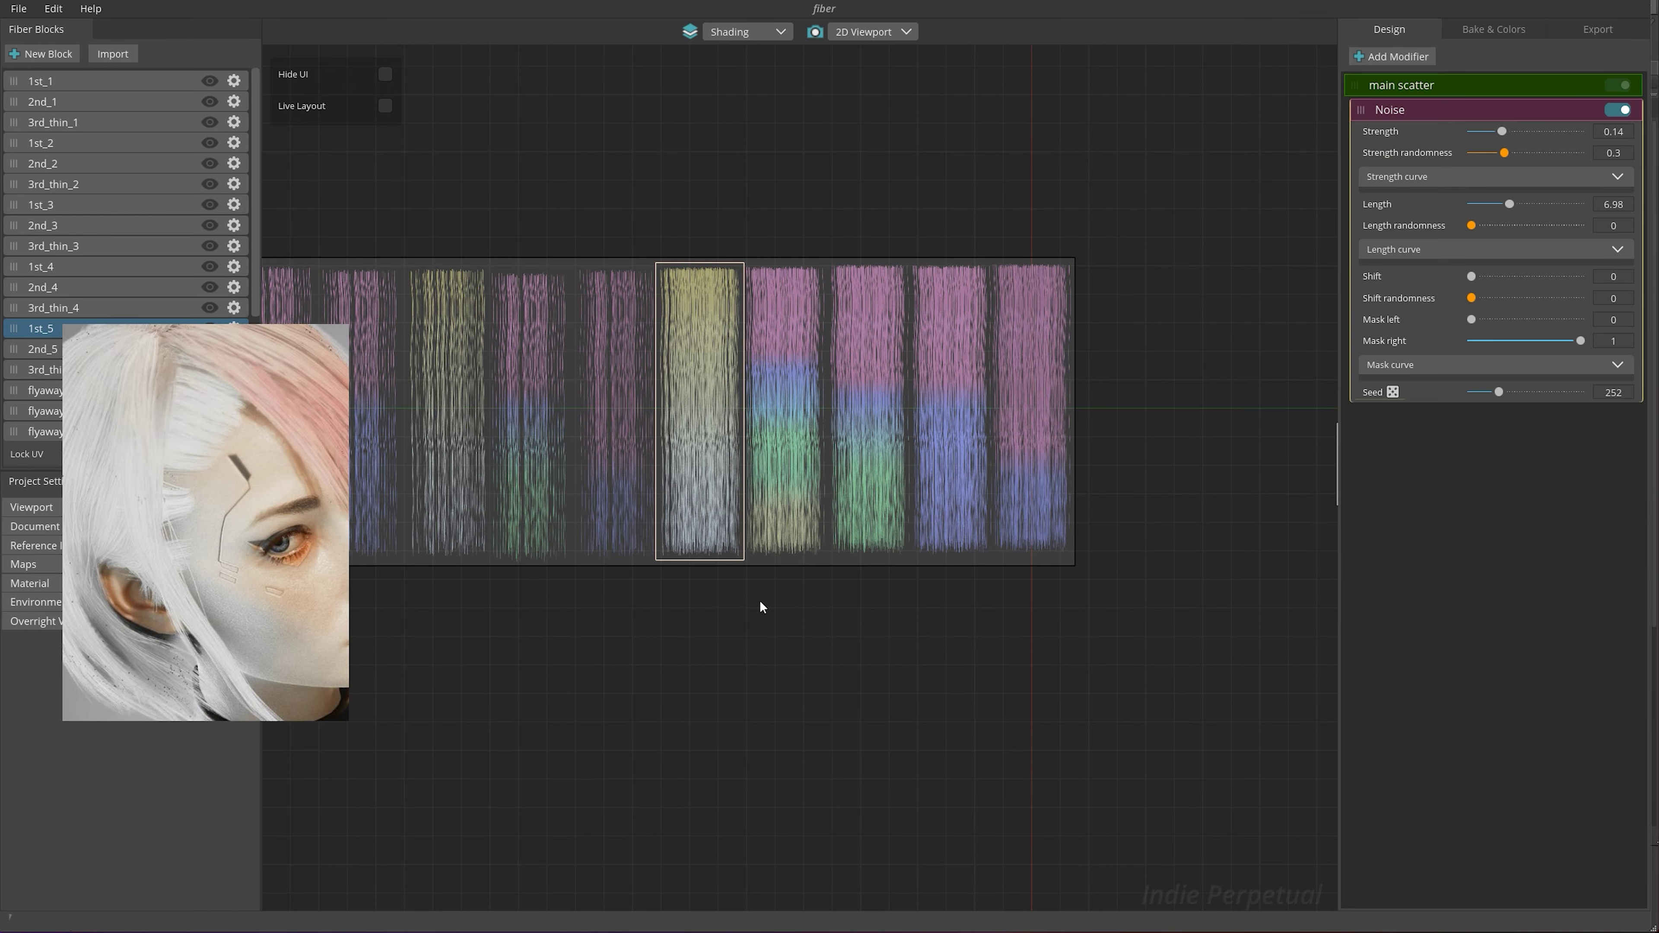
Set the 1st_1 hair block's main scatter strand thickness to 0.2
scroll(763, 594, "up", 2)
scroll(964, 509, "up", 3)
left_click(990, 363)
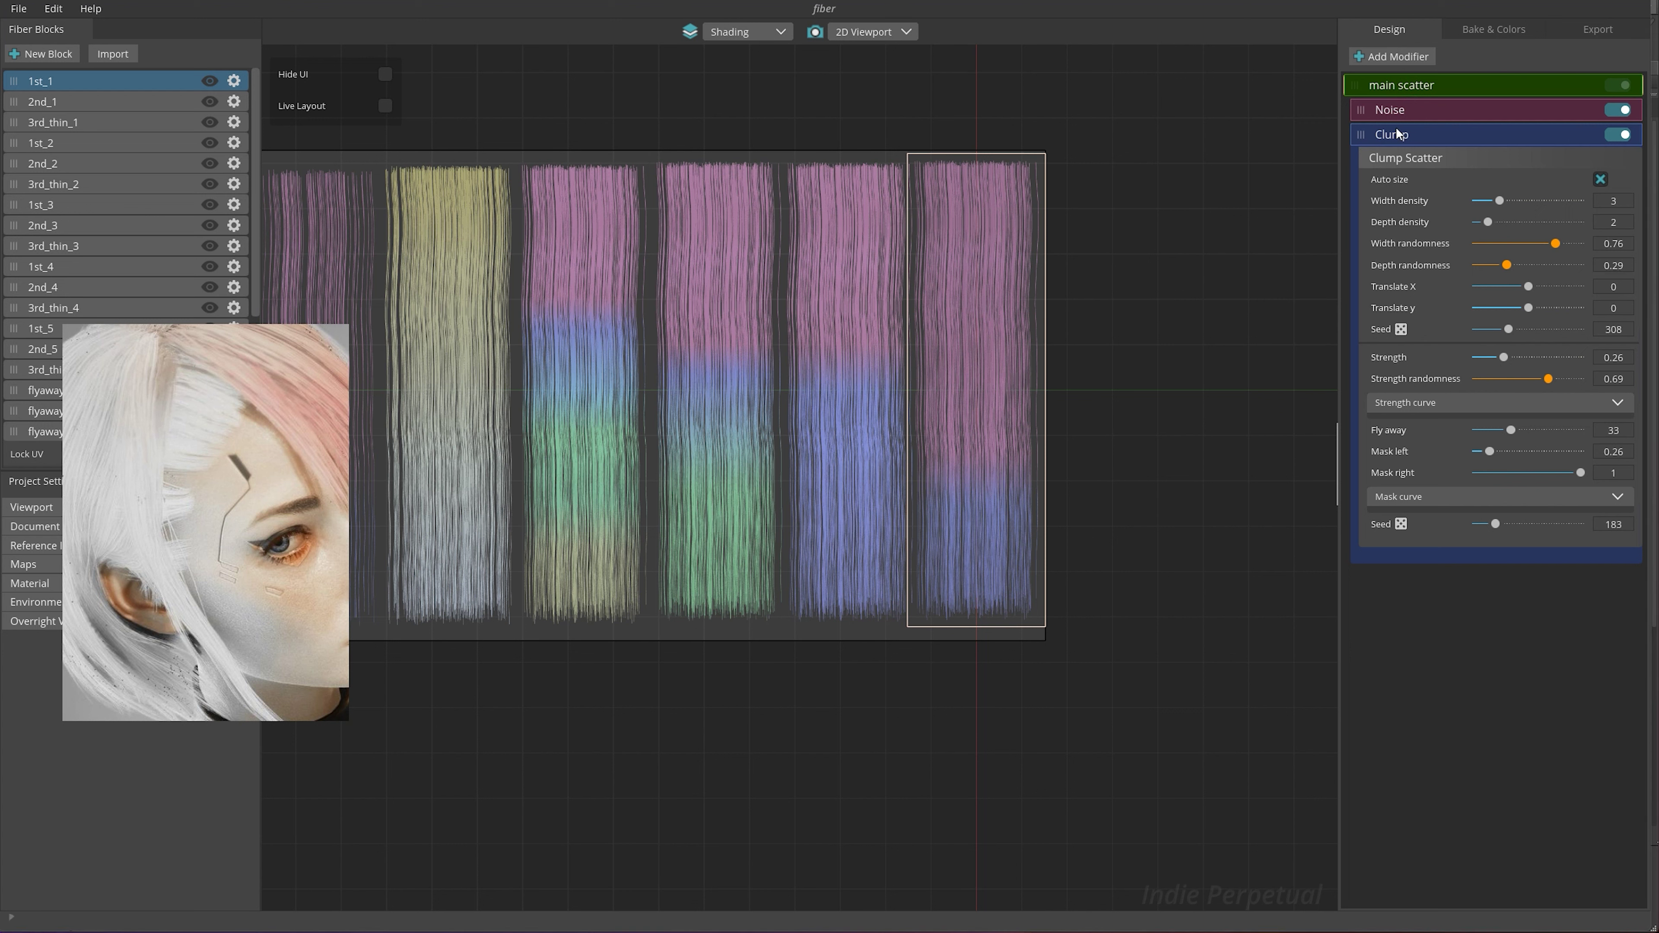
left_click(1354, 87)
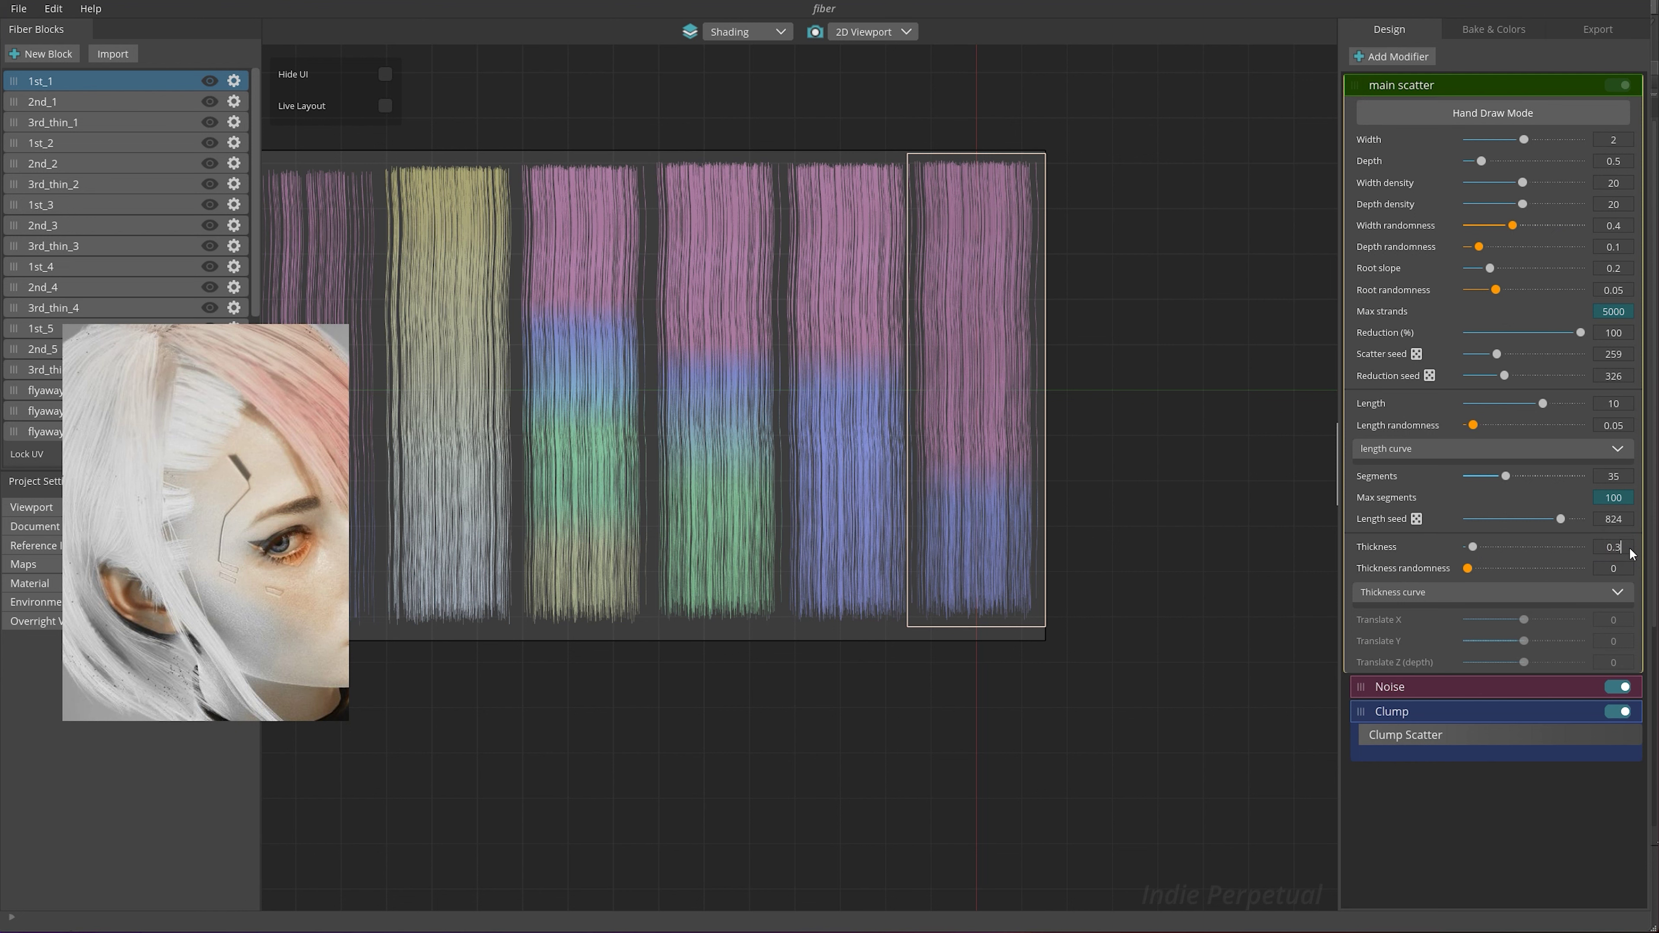
key("Return")
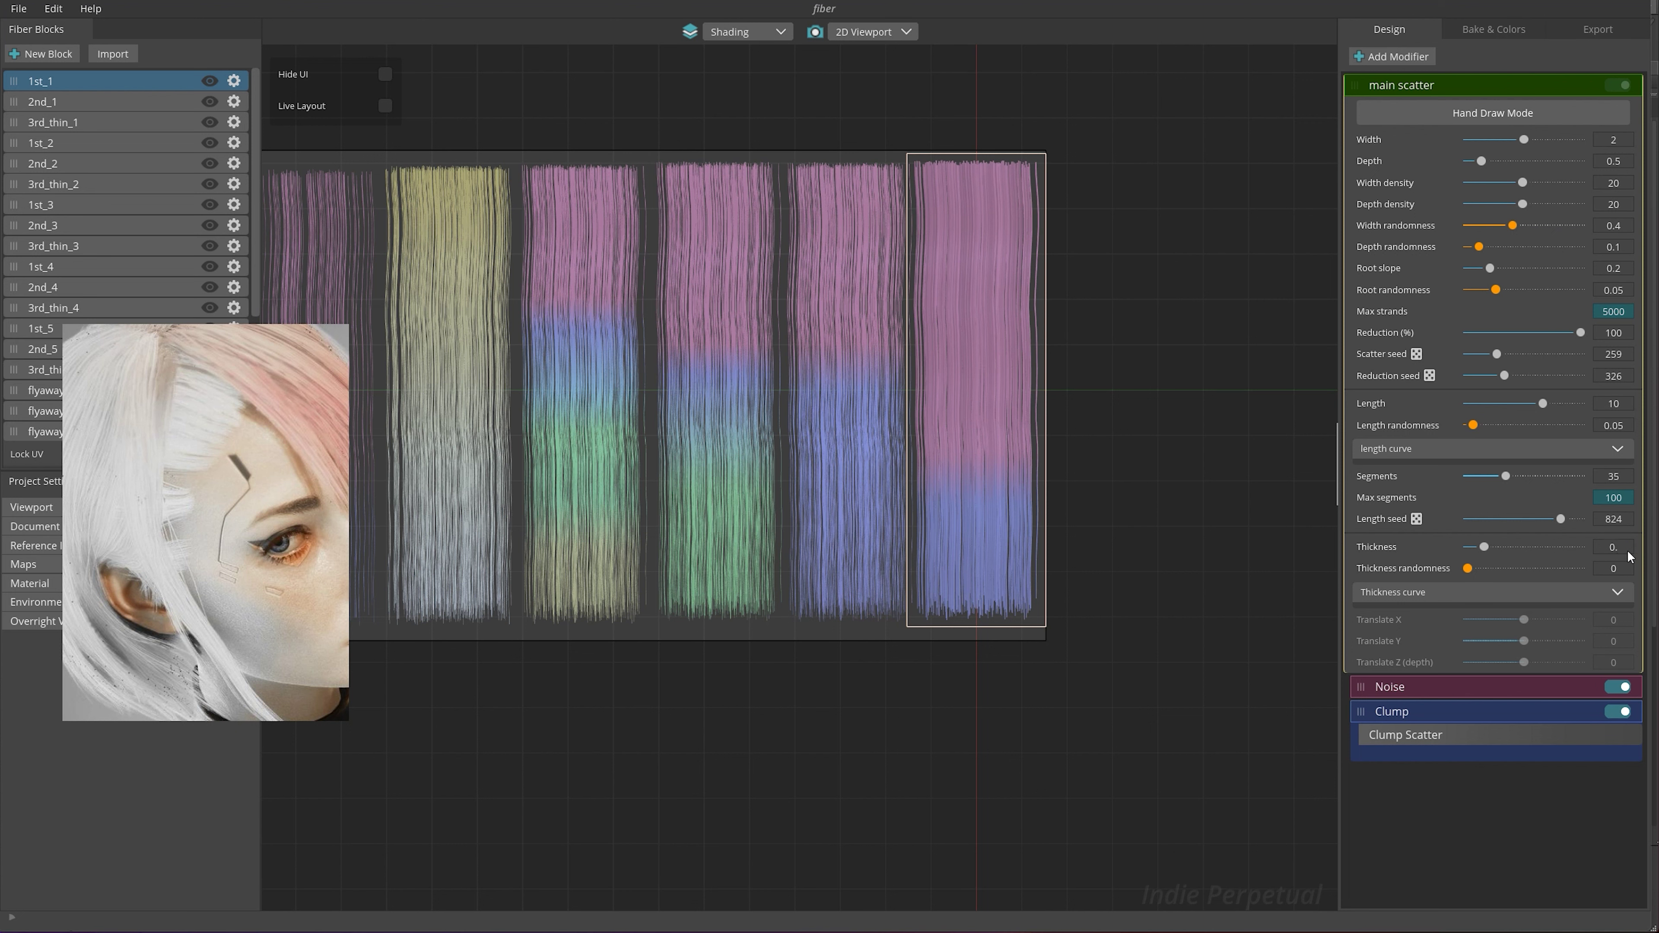
type("2")
key("Return")
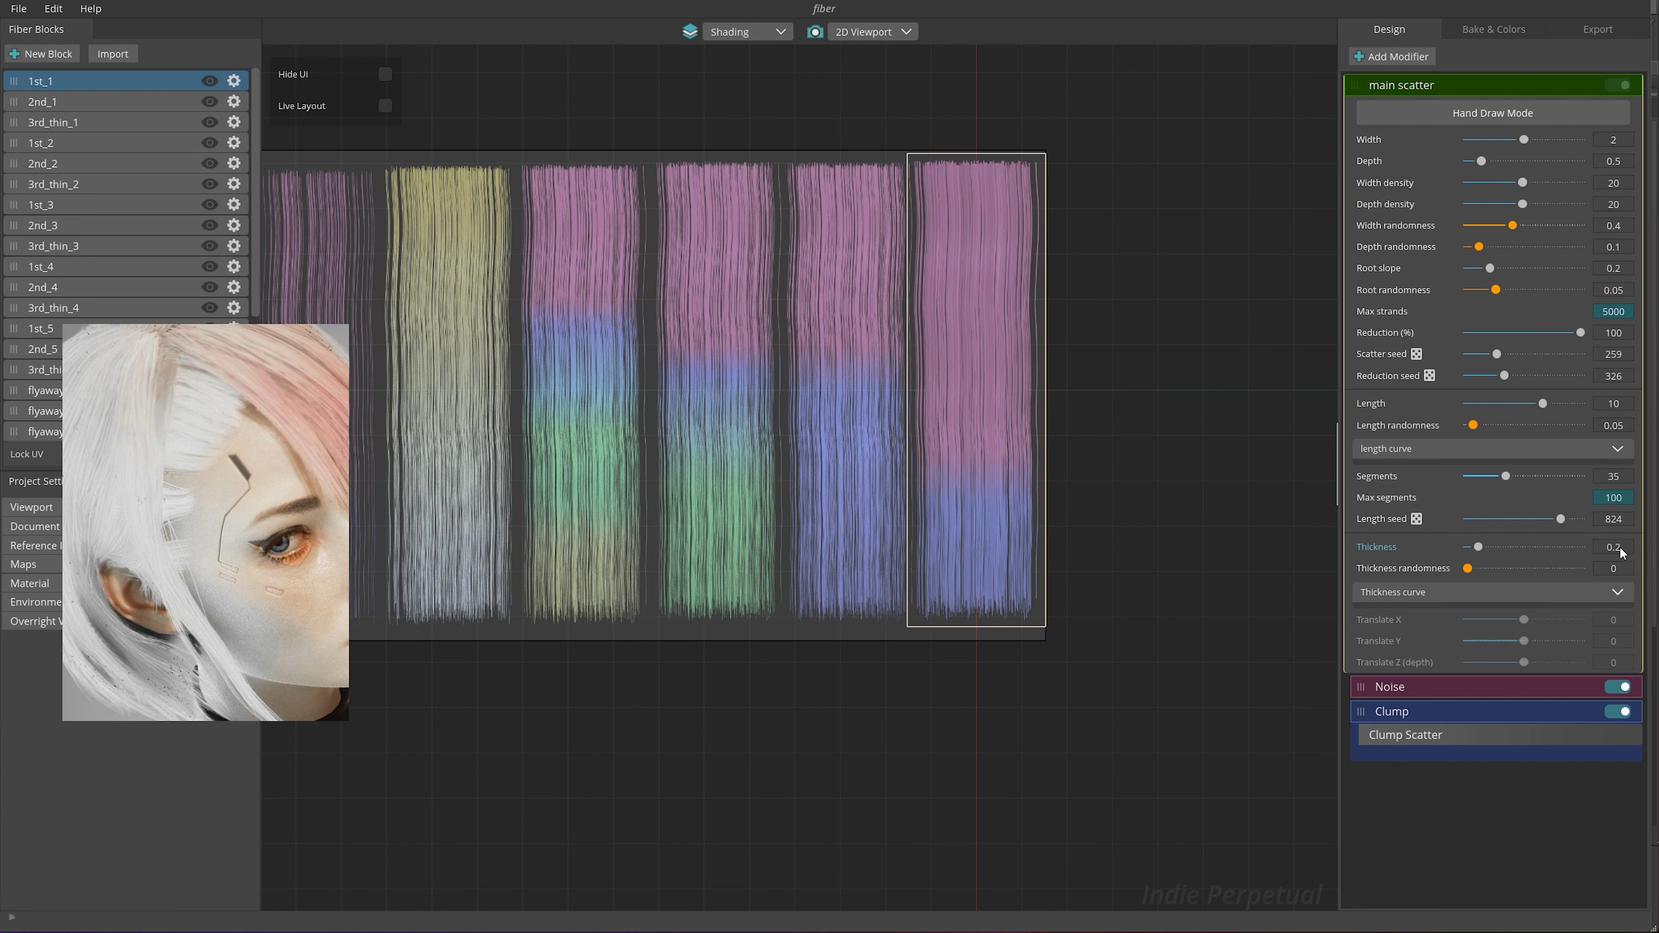
Review main scatter thickness on hair blocks 1st_2 through 1st_5
left_click(889, 409)
left_click(1384, 90)
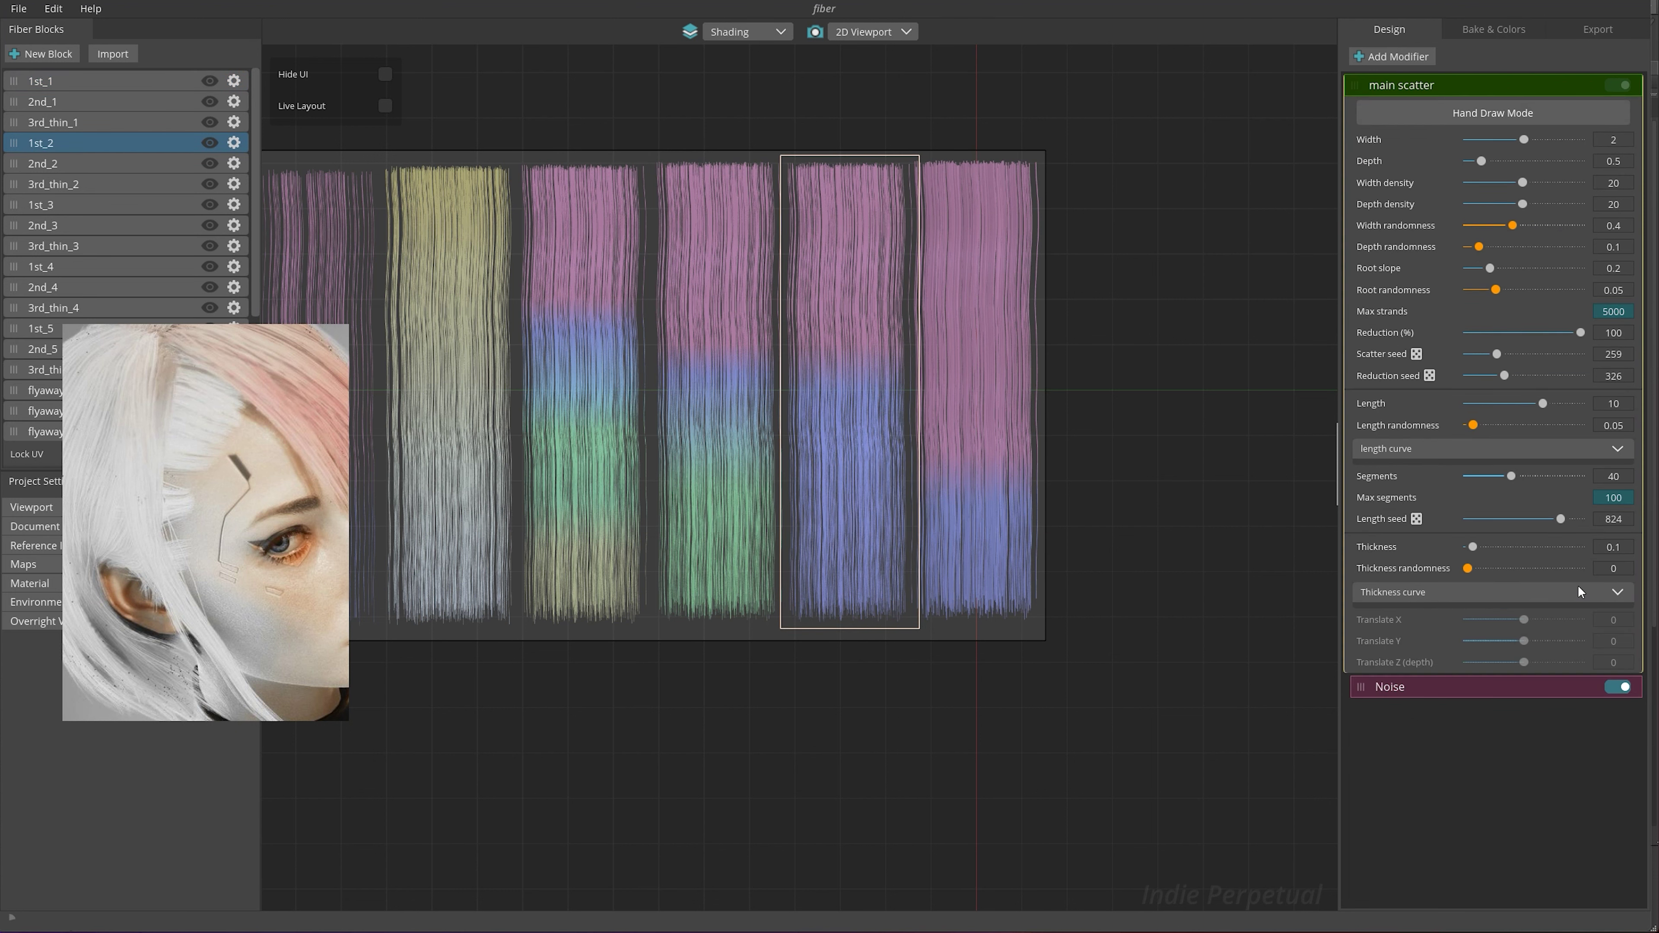
left_click(718, 361)
left_click(1359, 88)
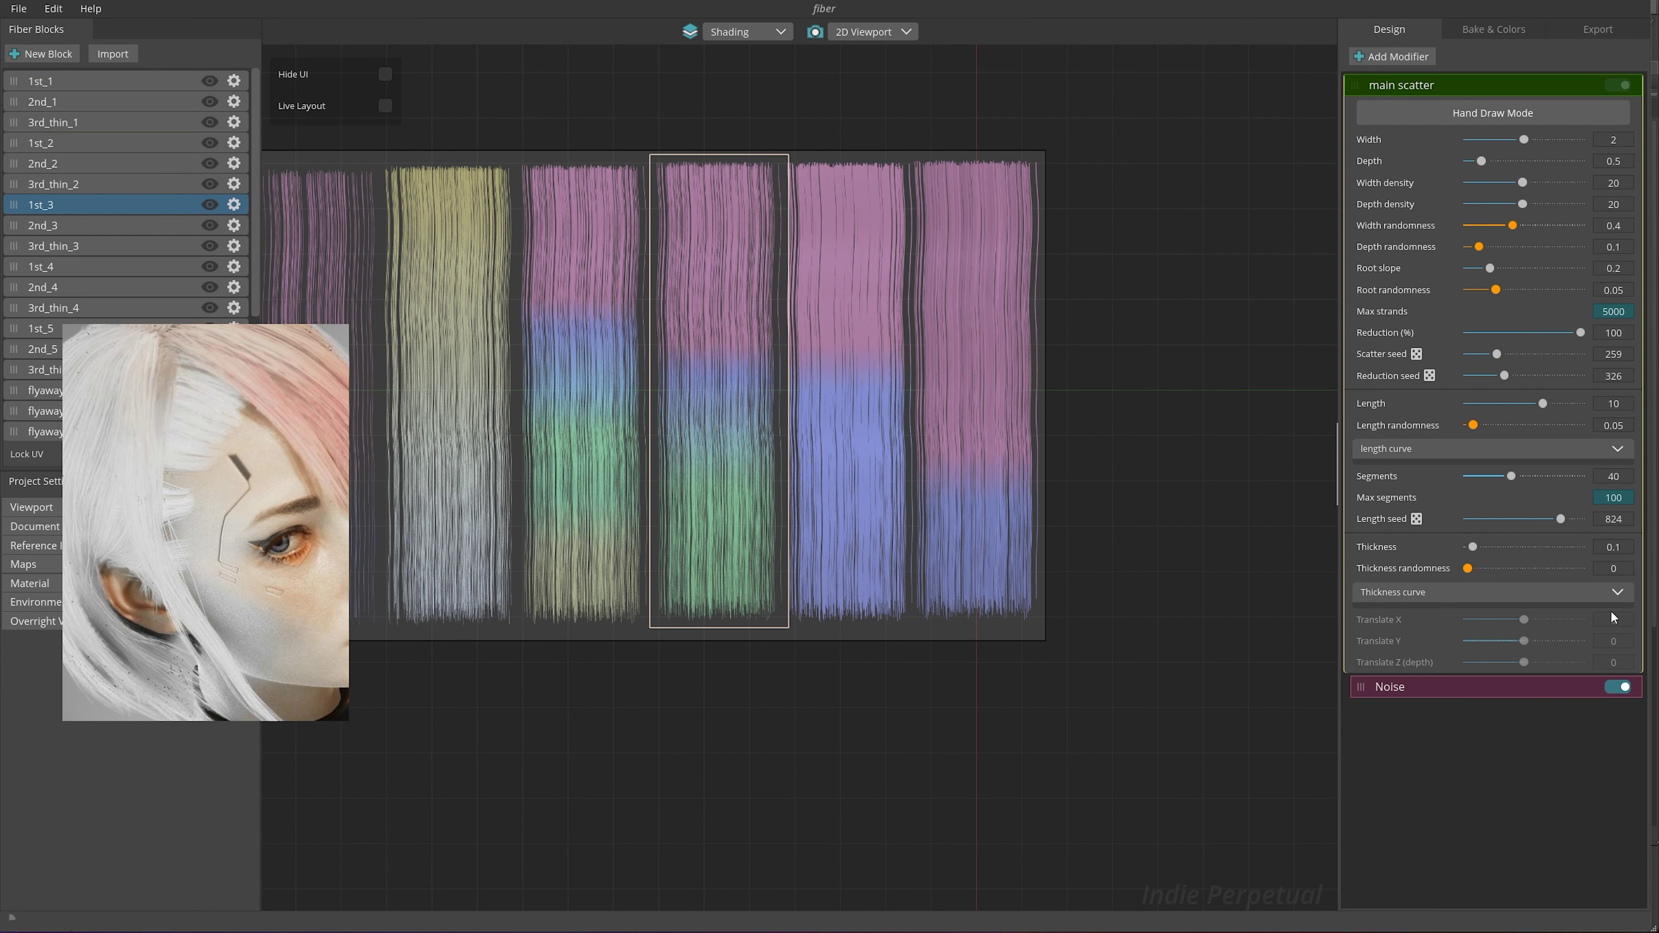
left_click(577, 321)
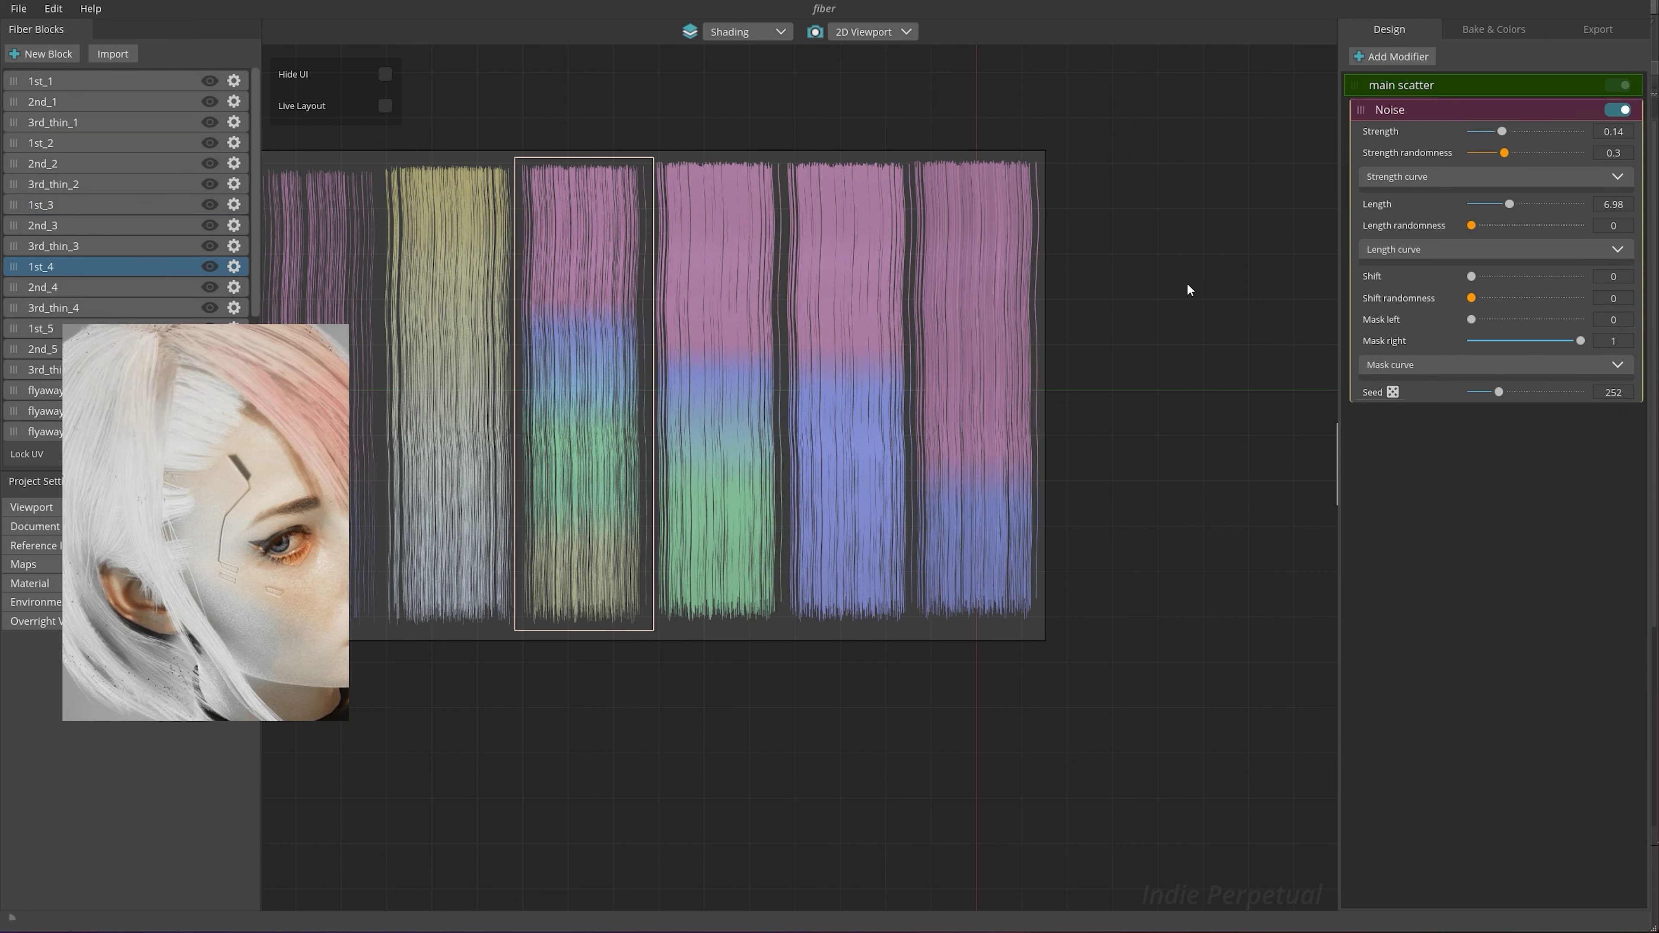
left_click(1385, 91)
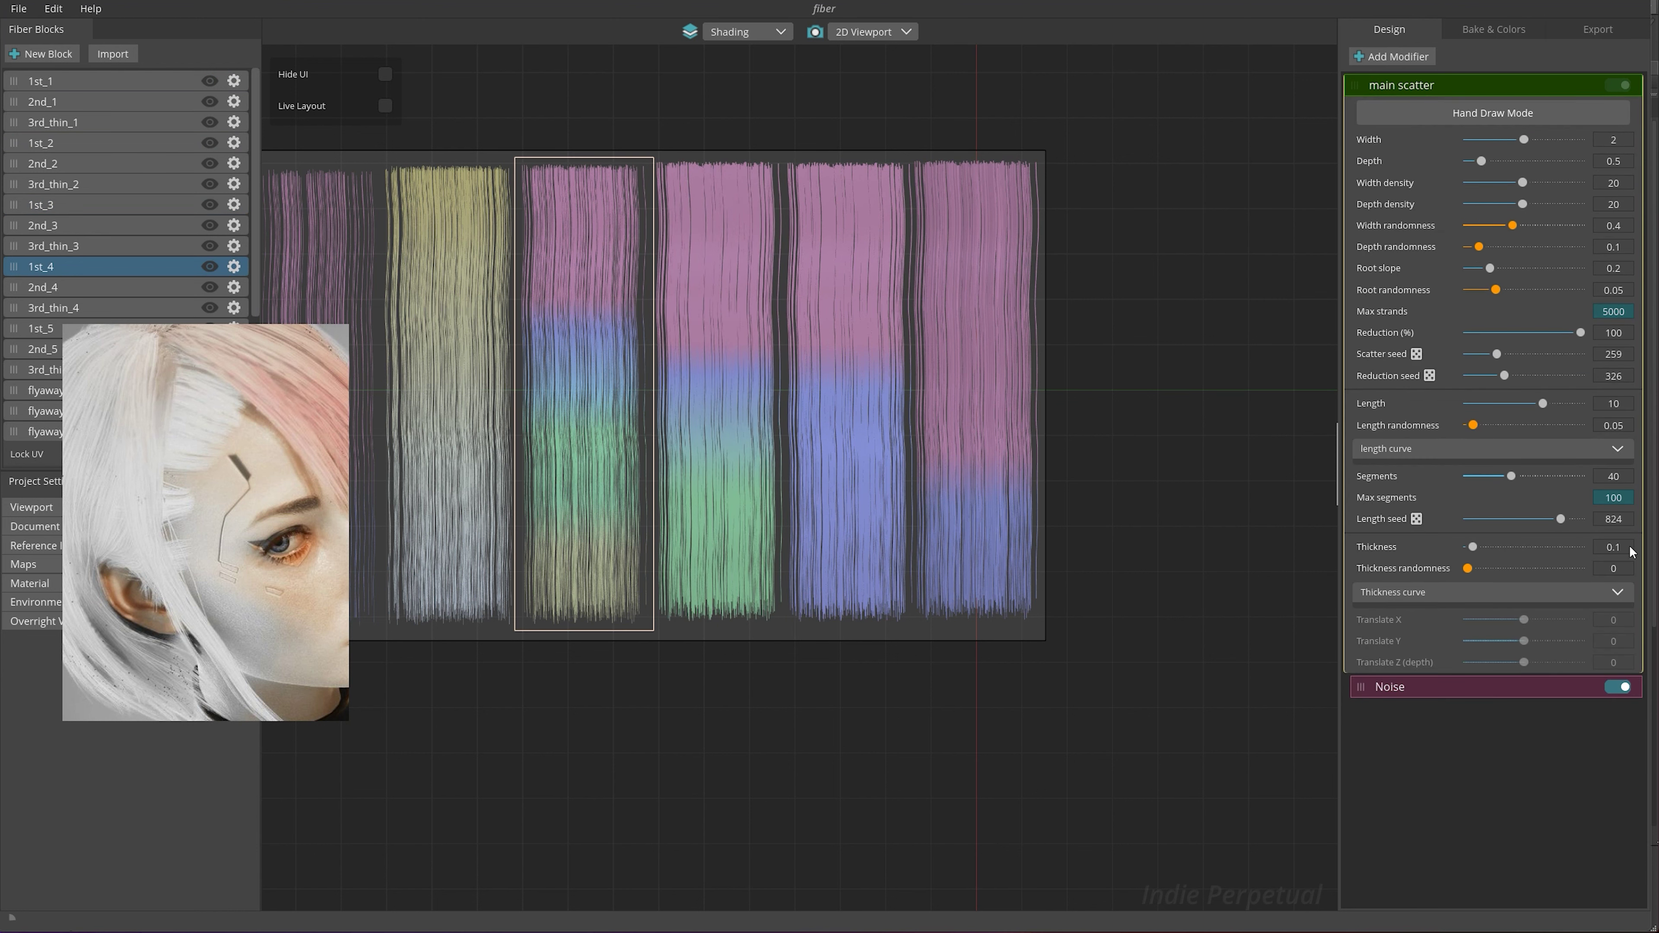
left_click(484, 326)
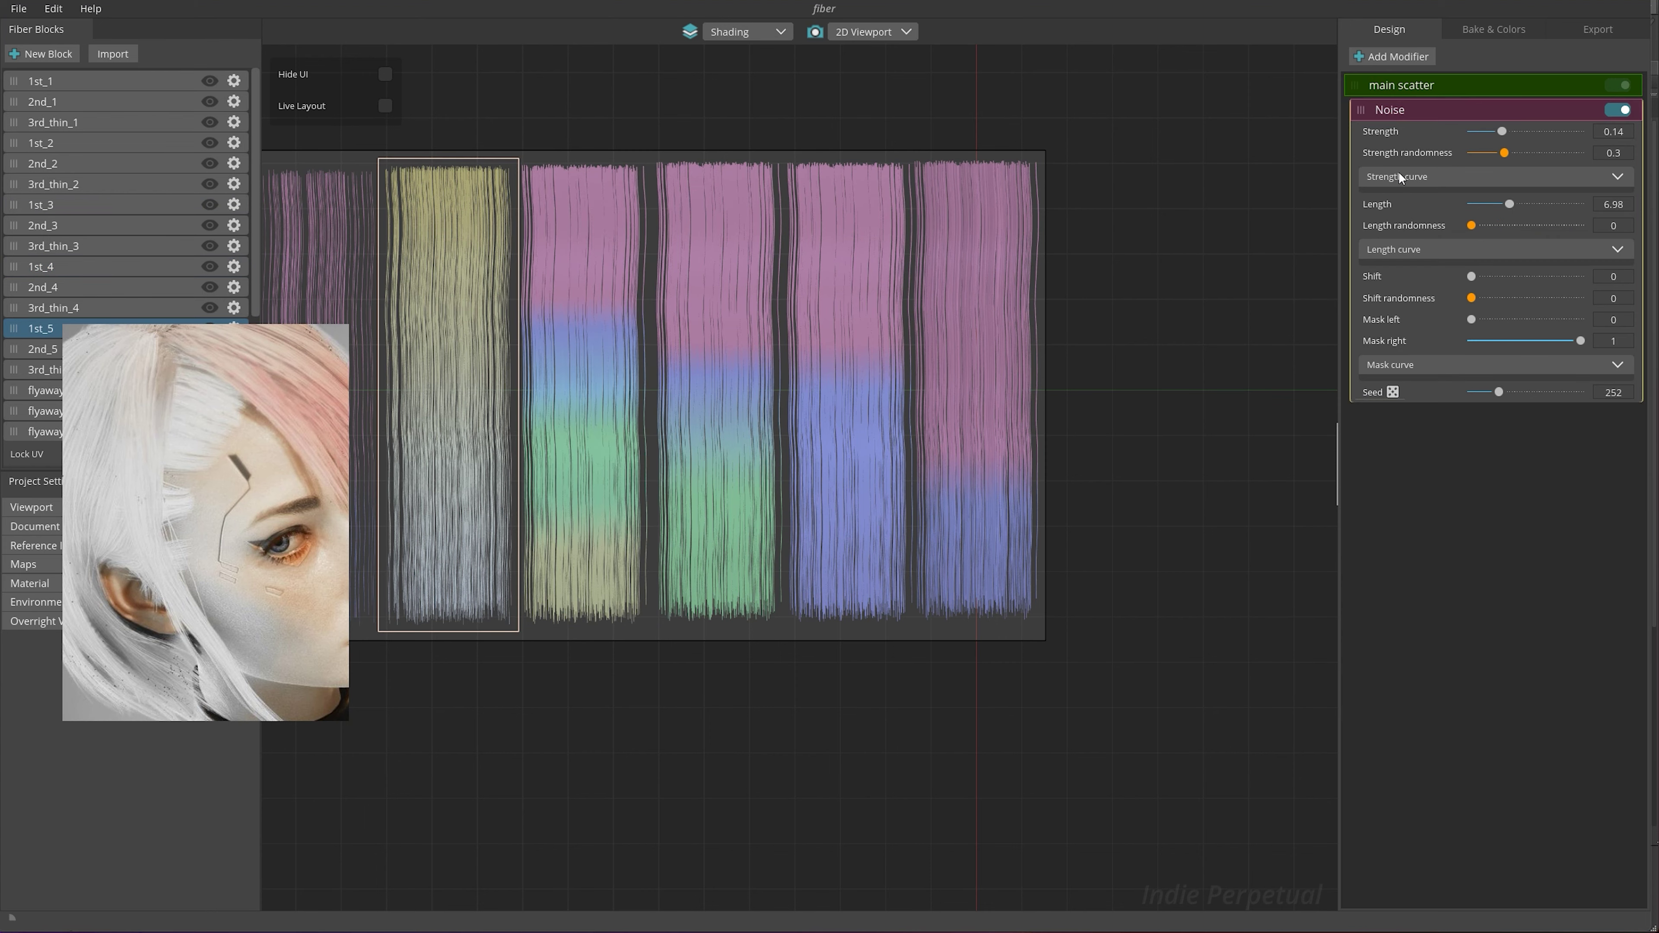
left_click(1369, 89)
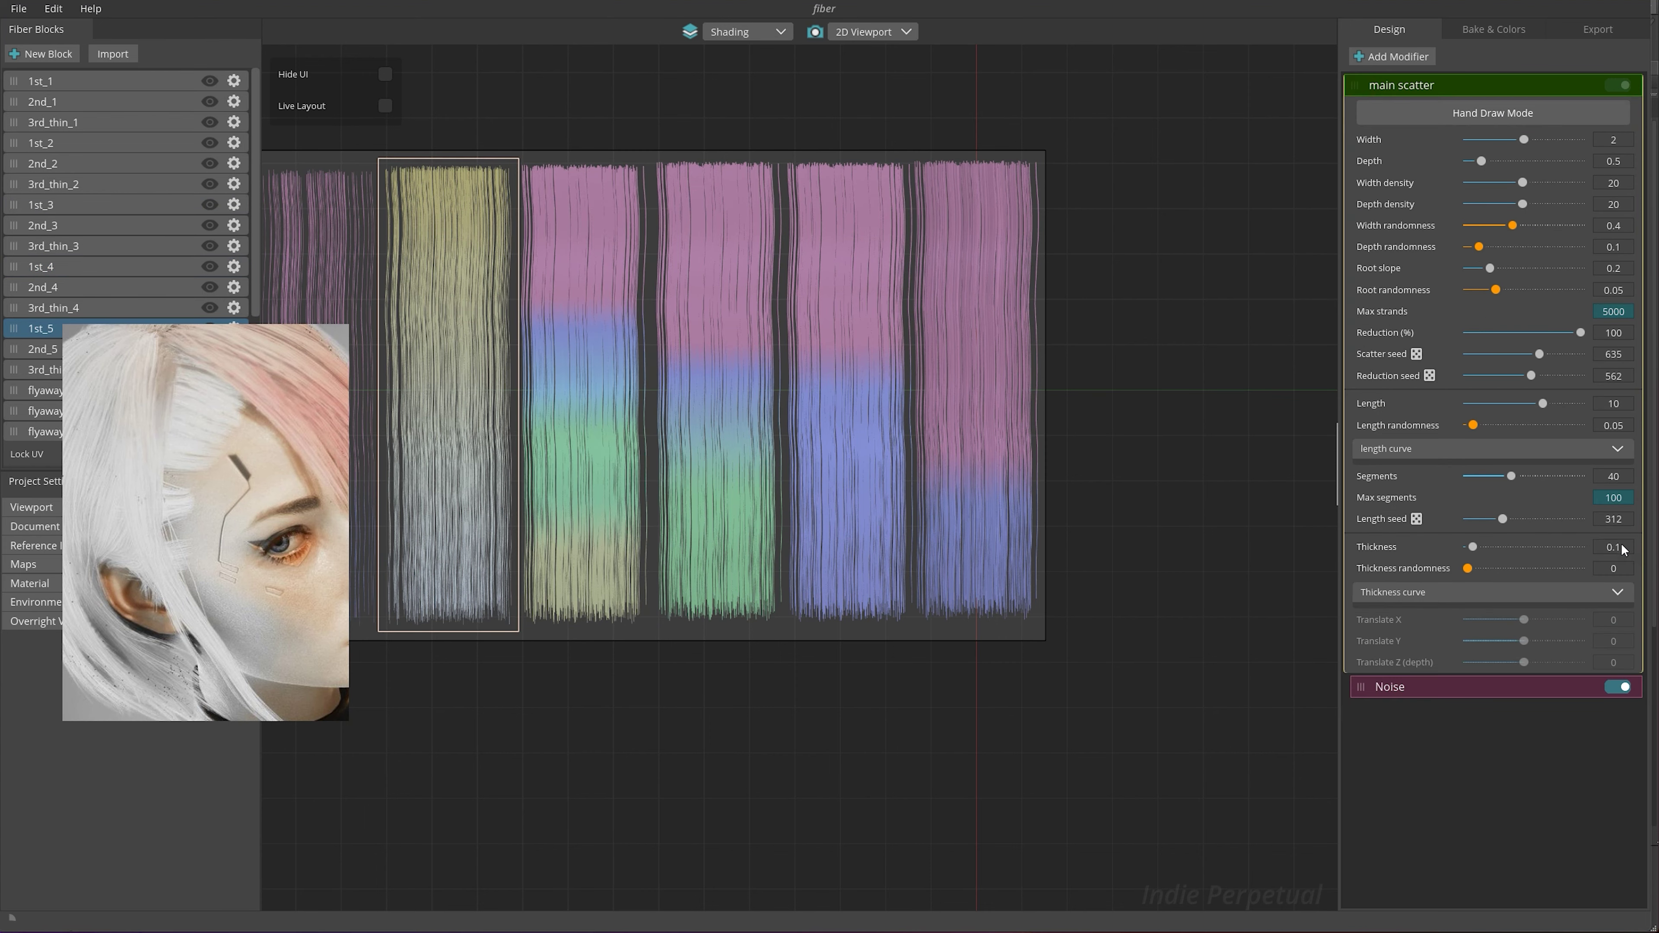
scroll(804, 482, "down", 2)
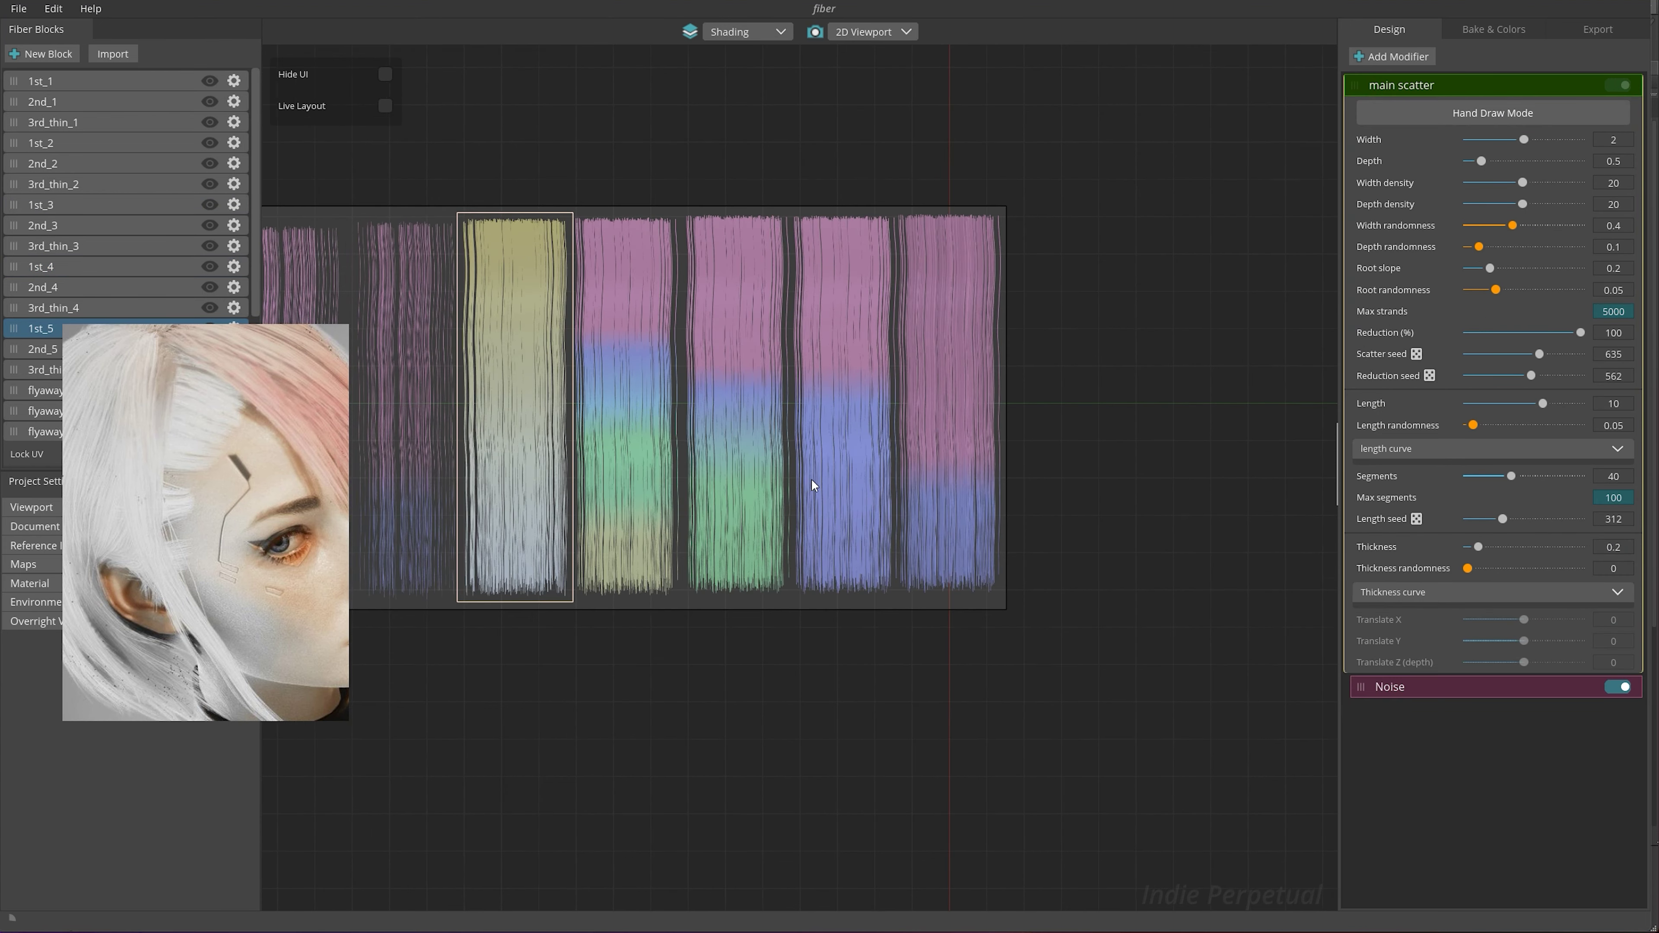
scroll(814, 482, "down", 2)
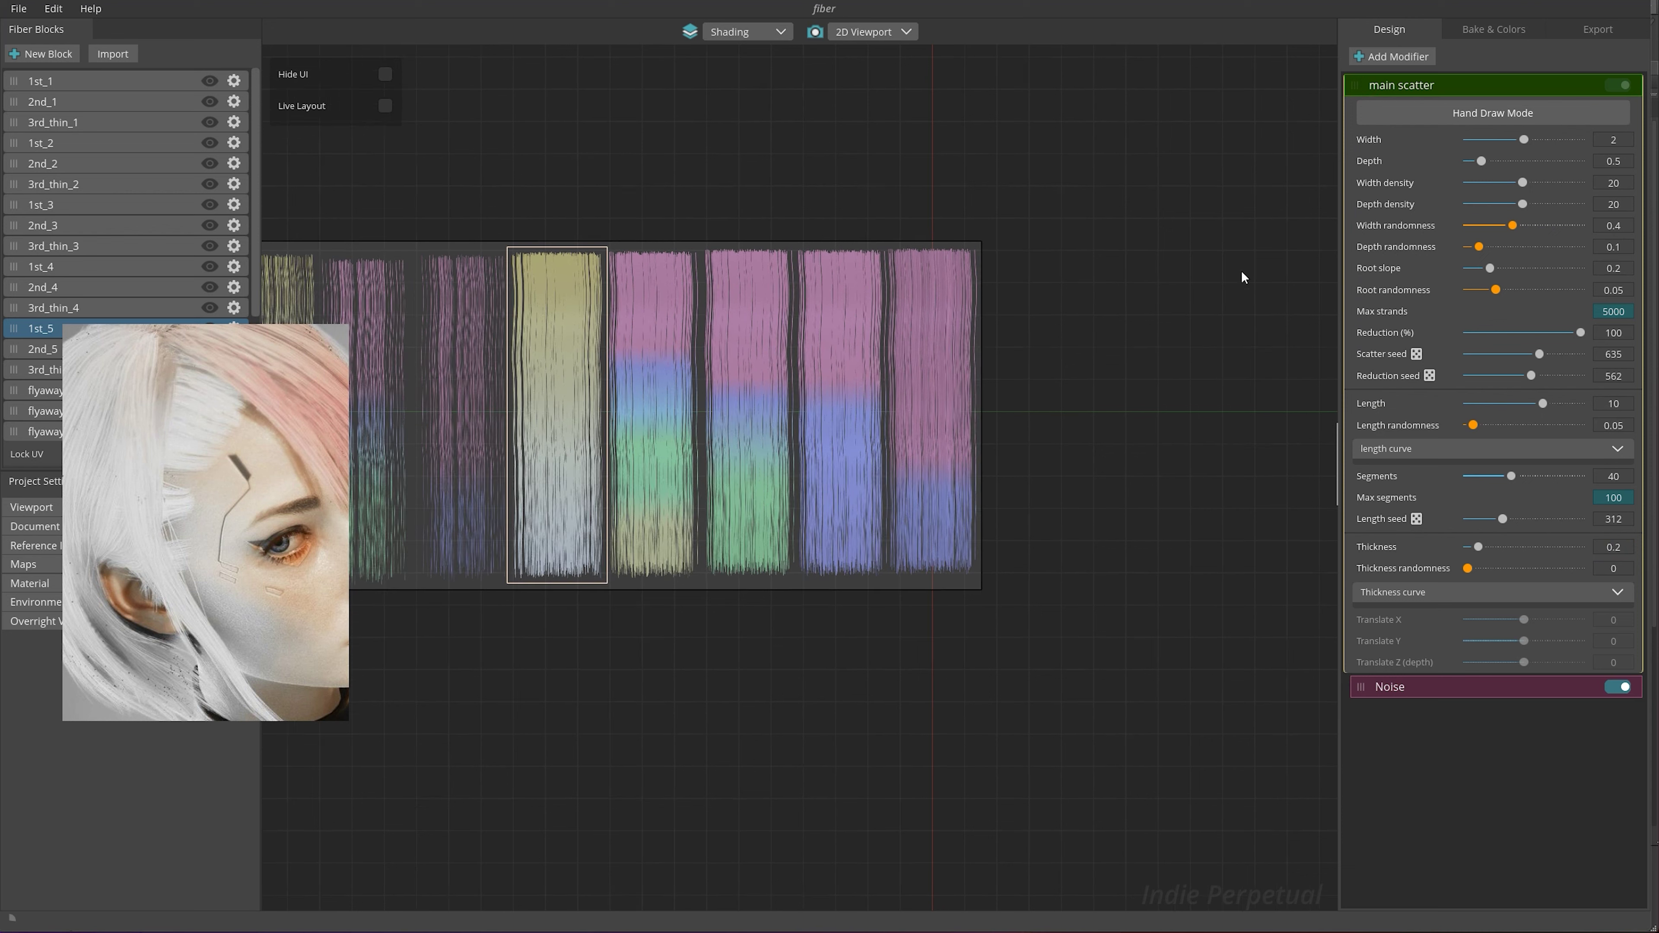
left_click(1475, 34)
Bake the hair-card maps at 4096 resolution and export them as PNGs
left_click(1568, 379)
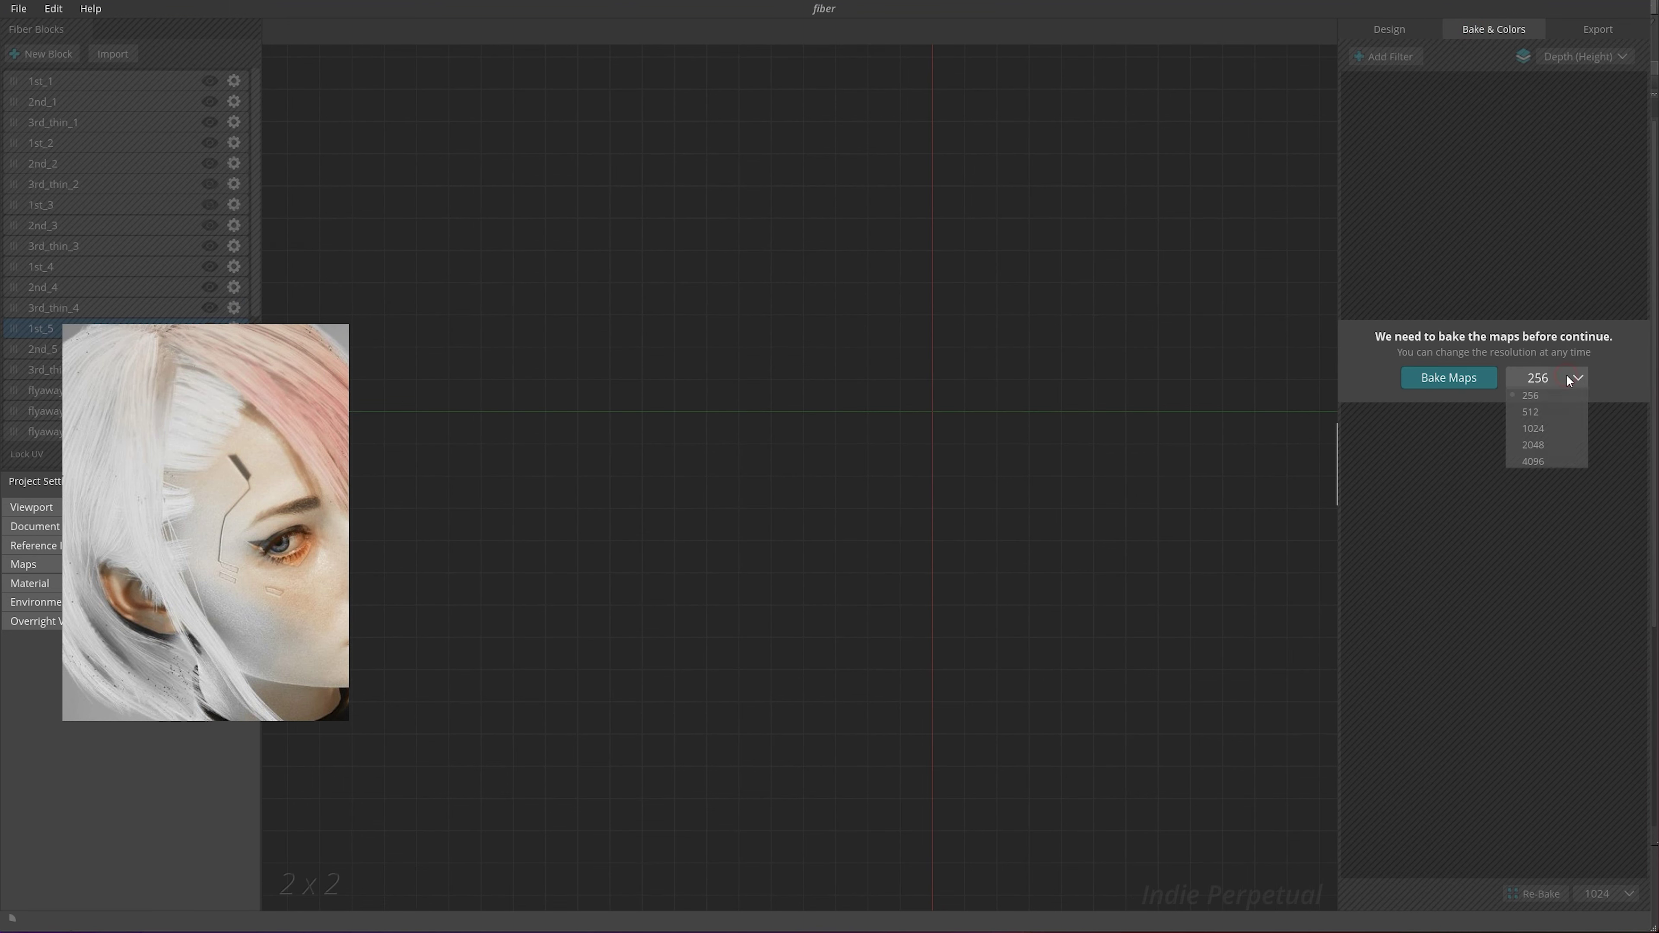
left_click(1533, 461)
left_click(1468, 385)
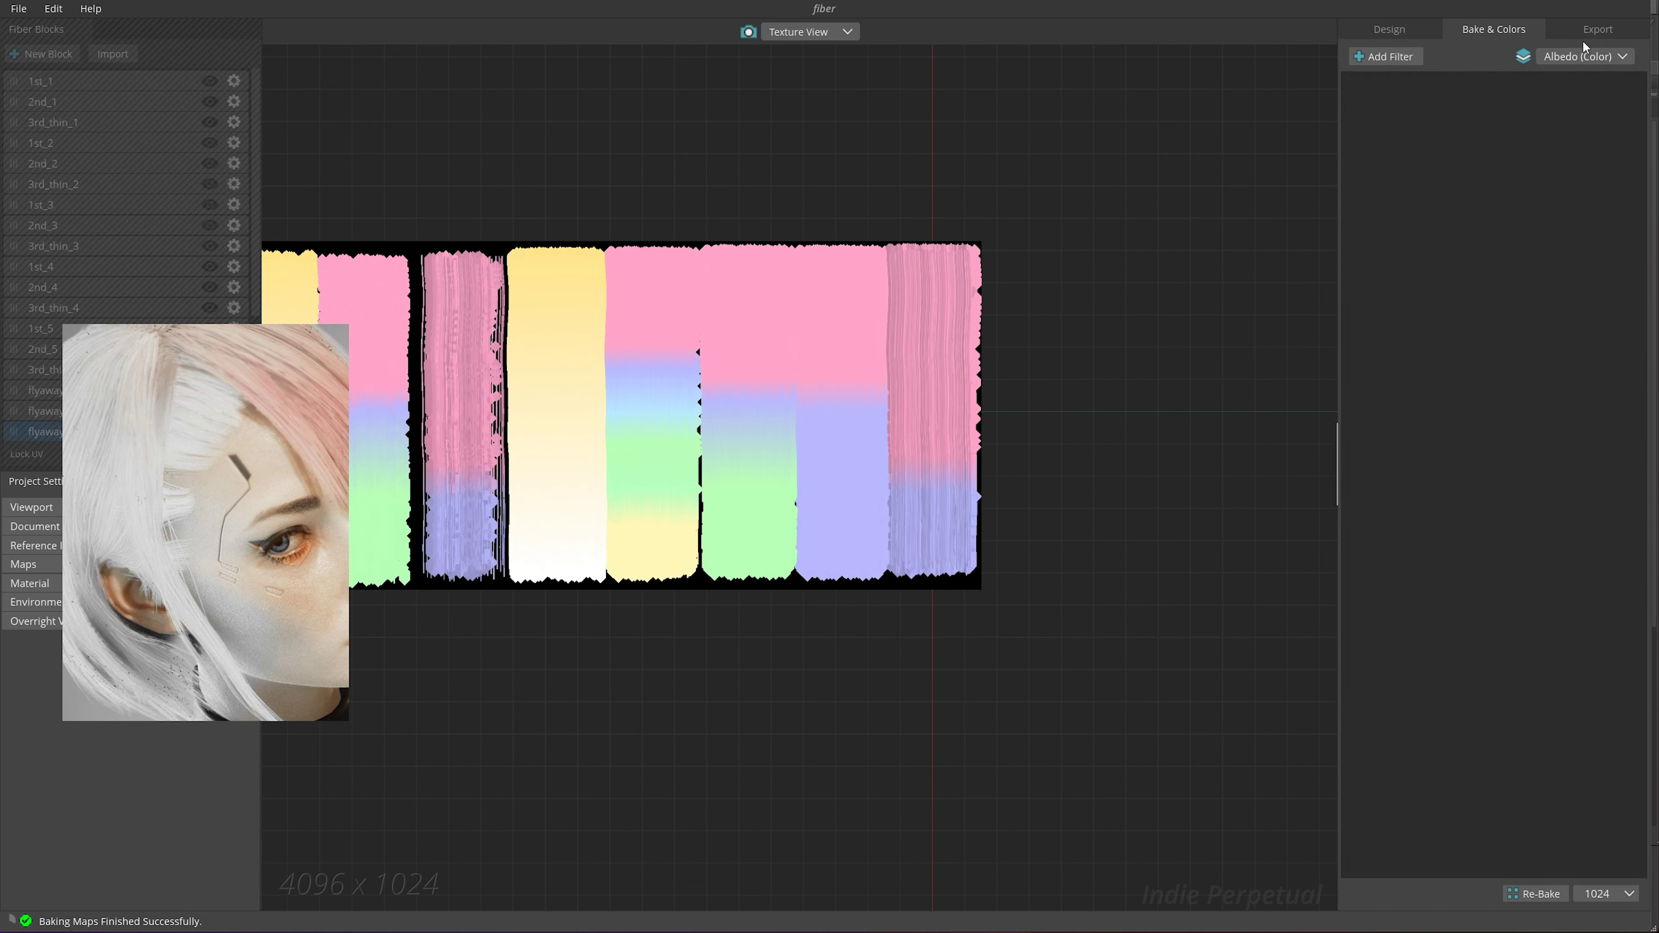
left_click(1594, 30)
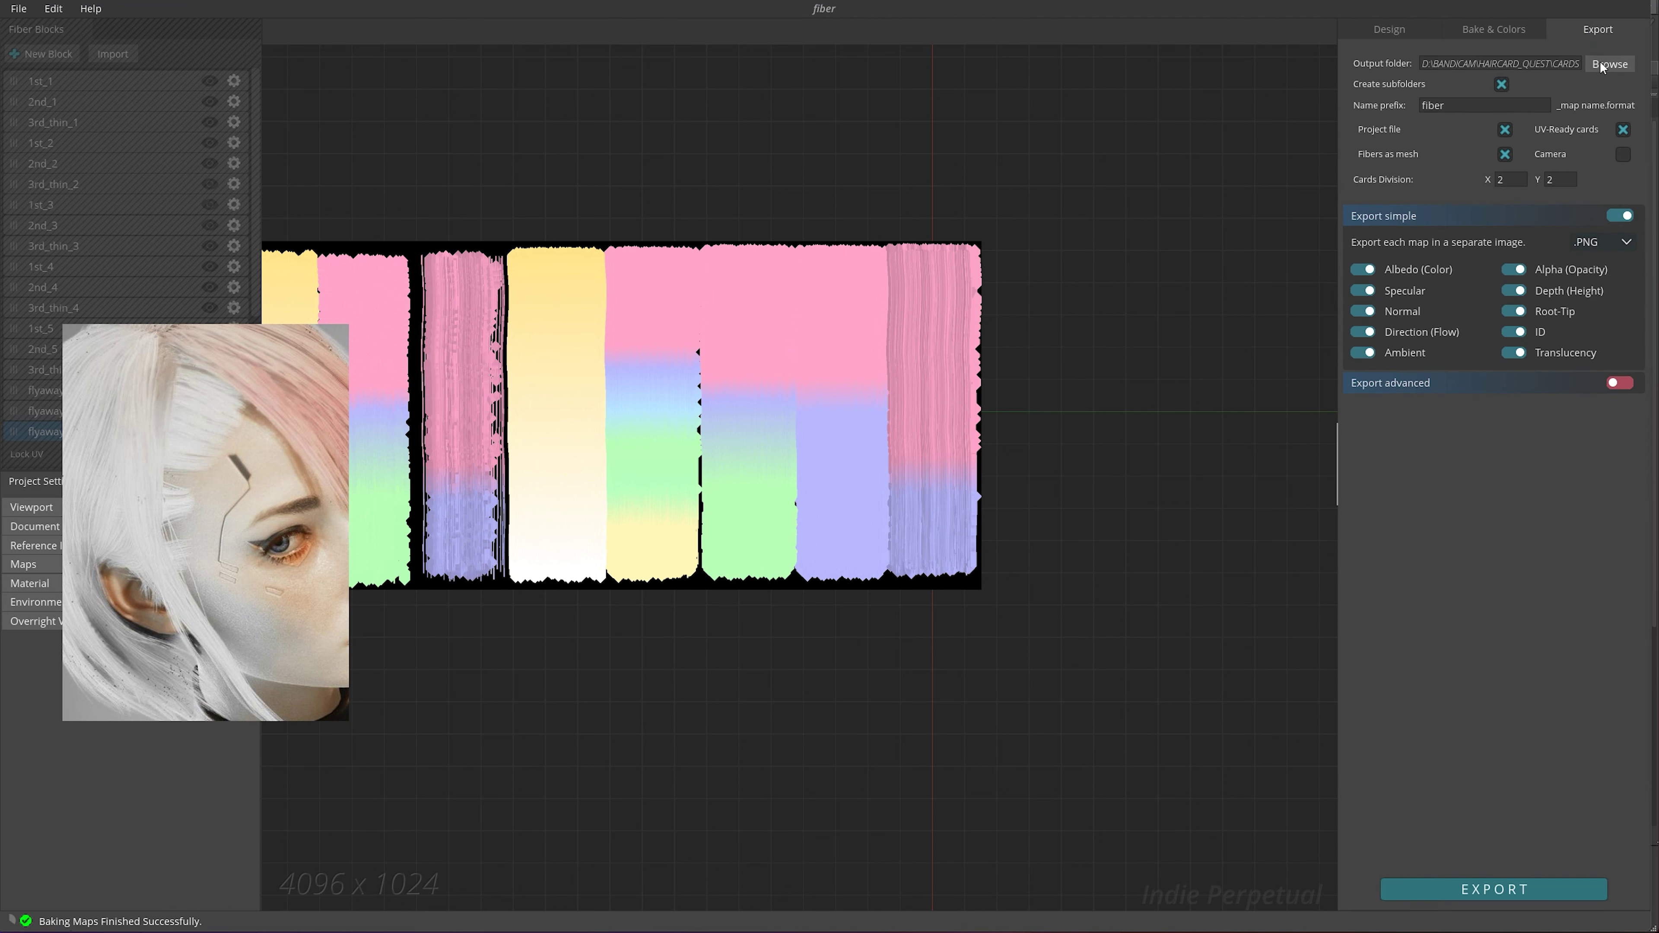
left_click(1504, 895)
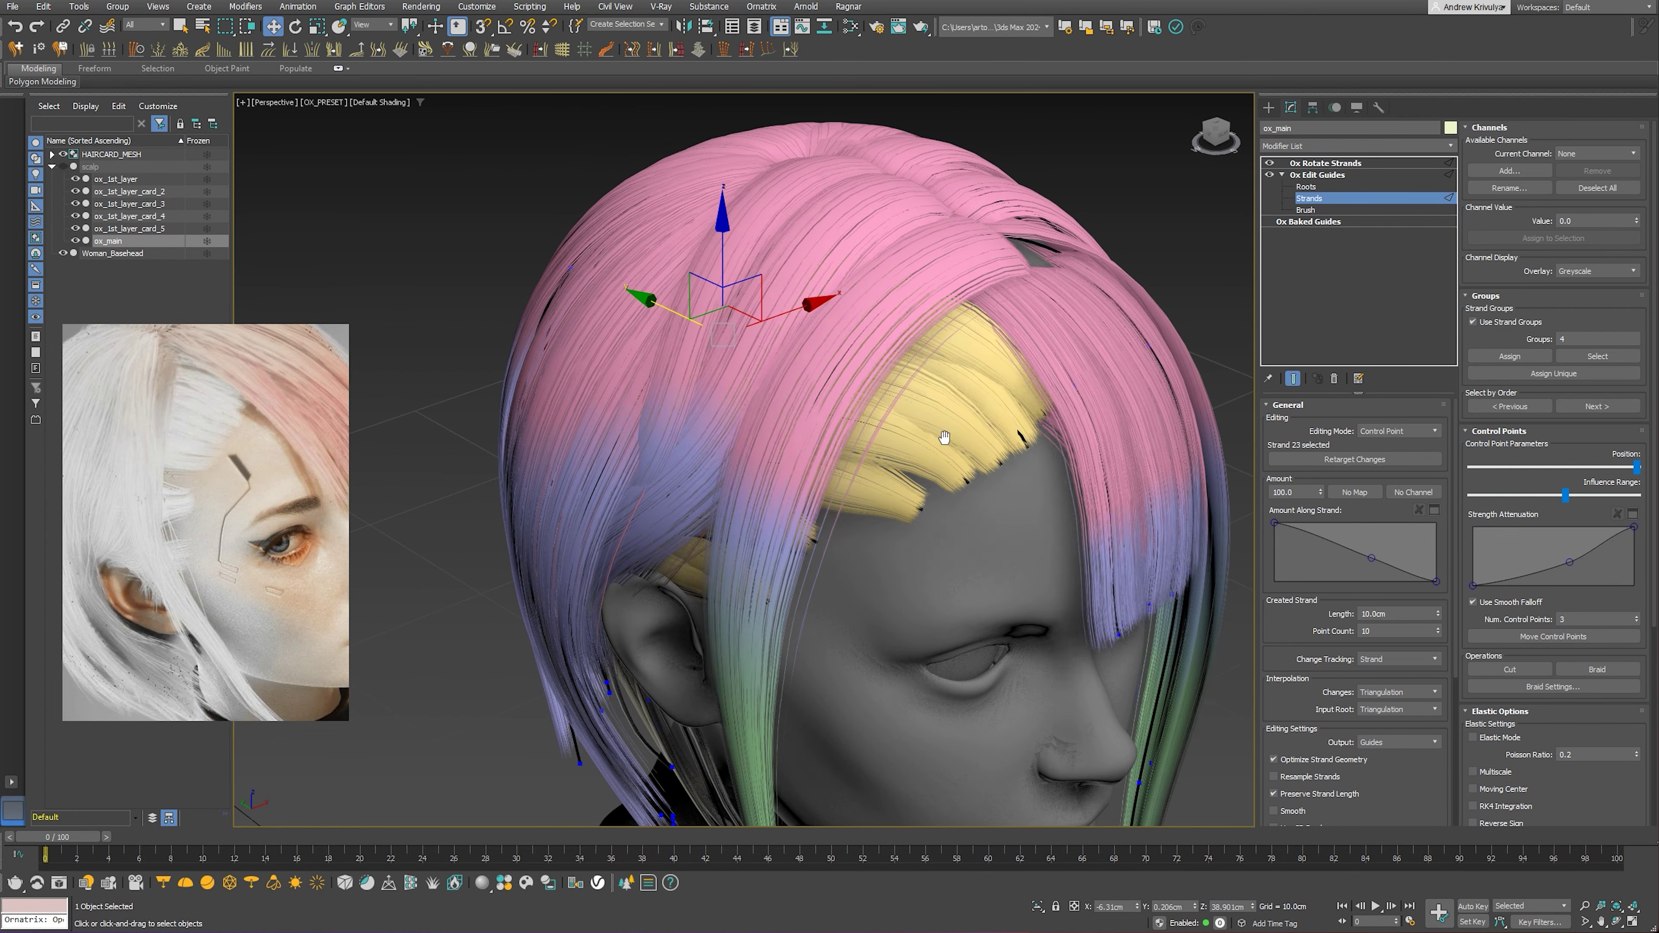
middle_click_drag(641, 379, 745, 386, "alt")
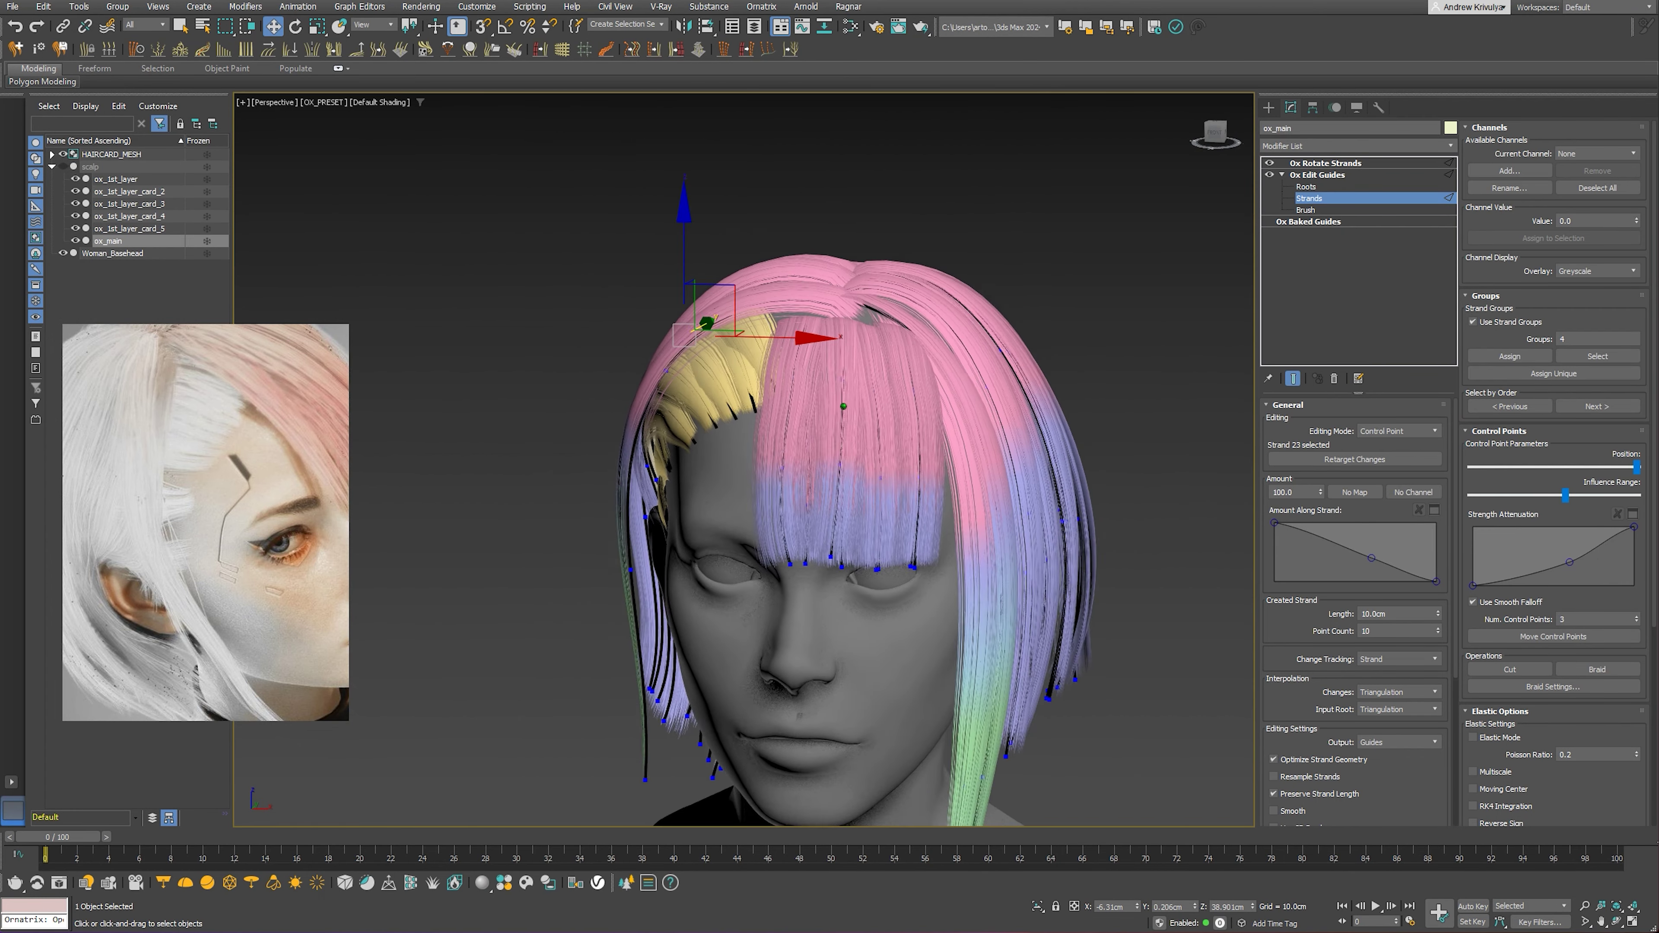
mouse_move(855, 412)
middle_mouse_down("alt")
mouse_move(639, 442)
mouse_move(827, 452)
middle_mouse_up("alt")
scroll(768, 396, "up", 6)
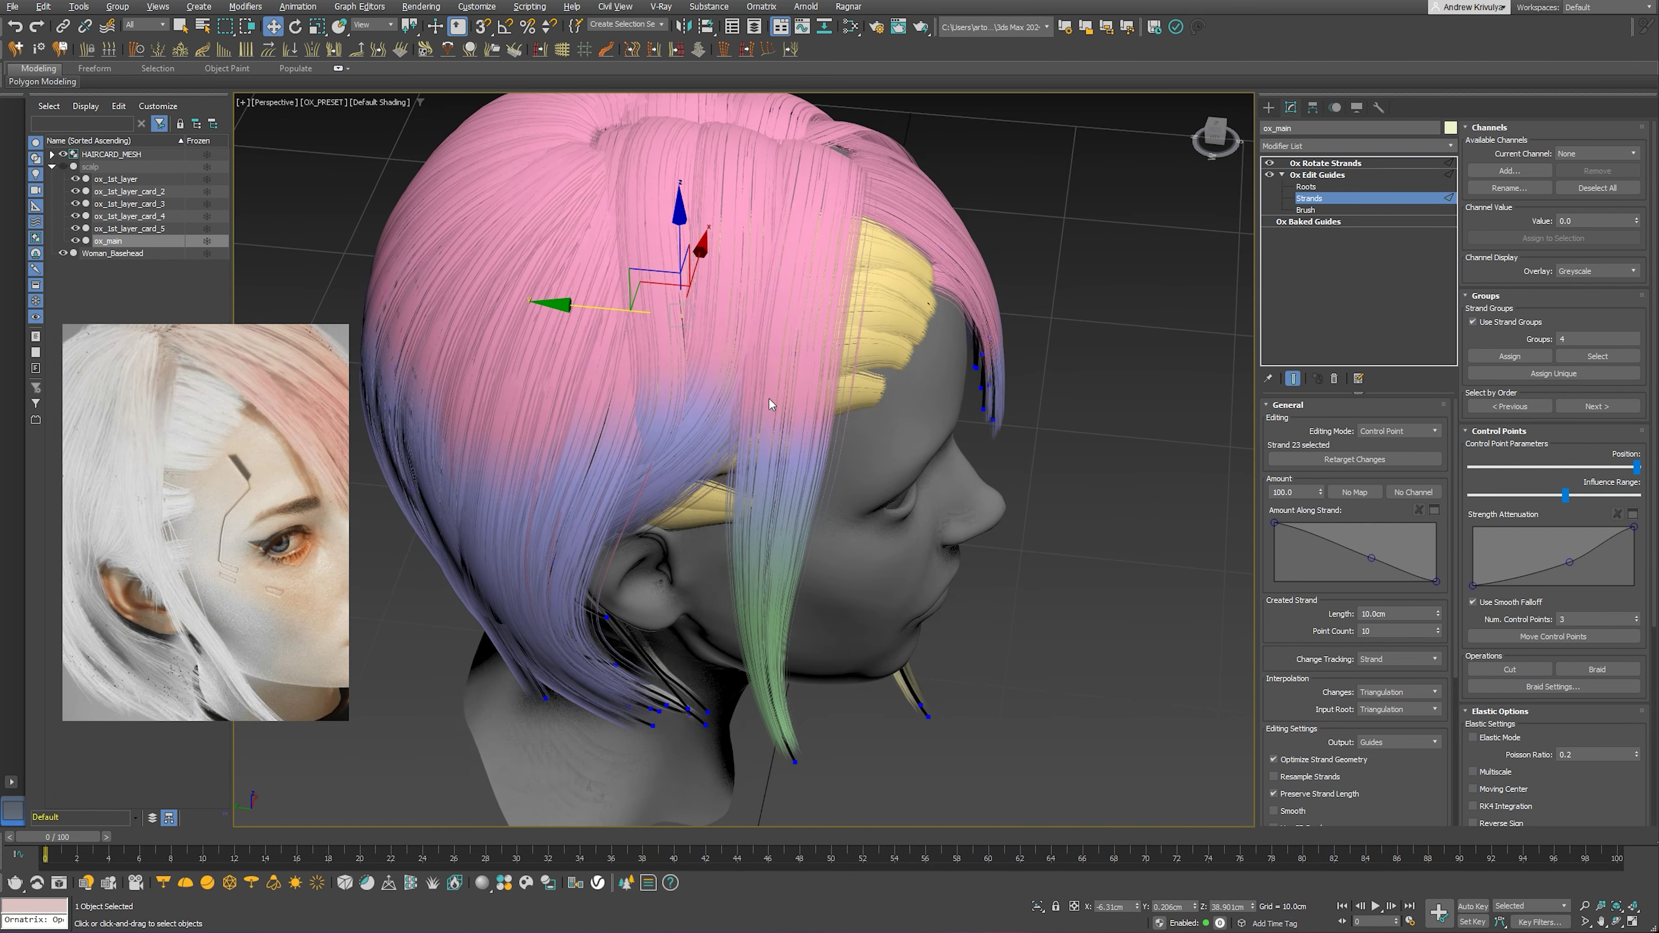
mouse_move(815, 391)
middle_mouse_down("alt")
mouse_move(647, 379)
mouse_move(746, 366)
mouse_move(793, 385)
mouse_move(763, 429)
mouse_move(785, 430)
mouse_move(676, 470)
mouse_move(746, 370)
mouse_move(738, 392)
middle_mouse_up("alt")
scroll(748, 364, "up", 2)
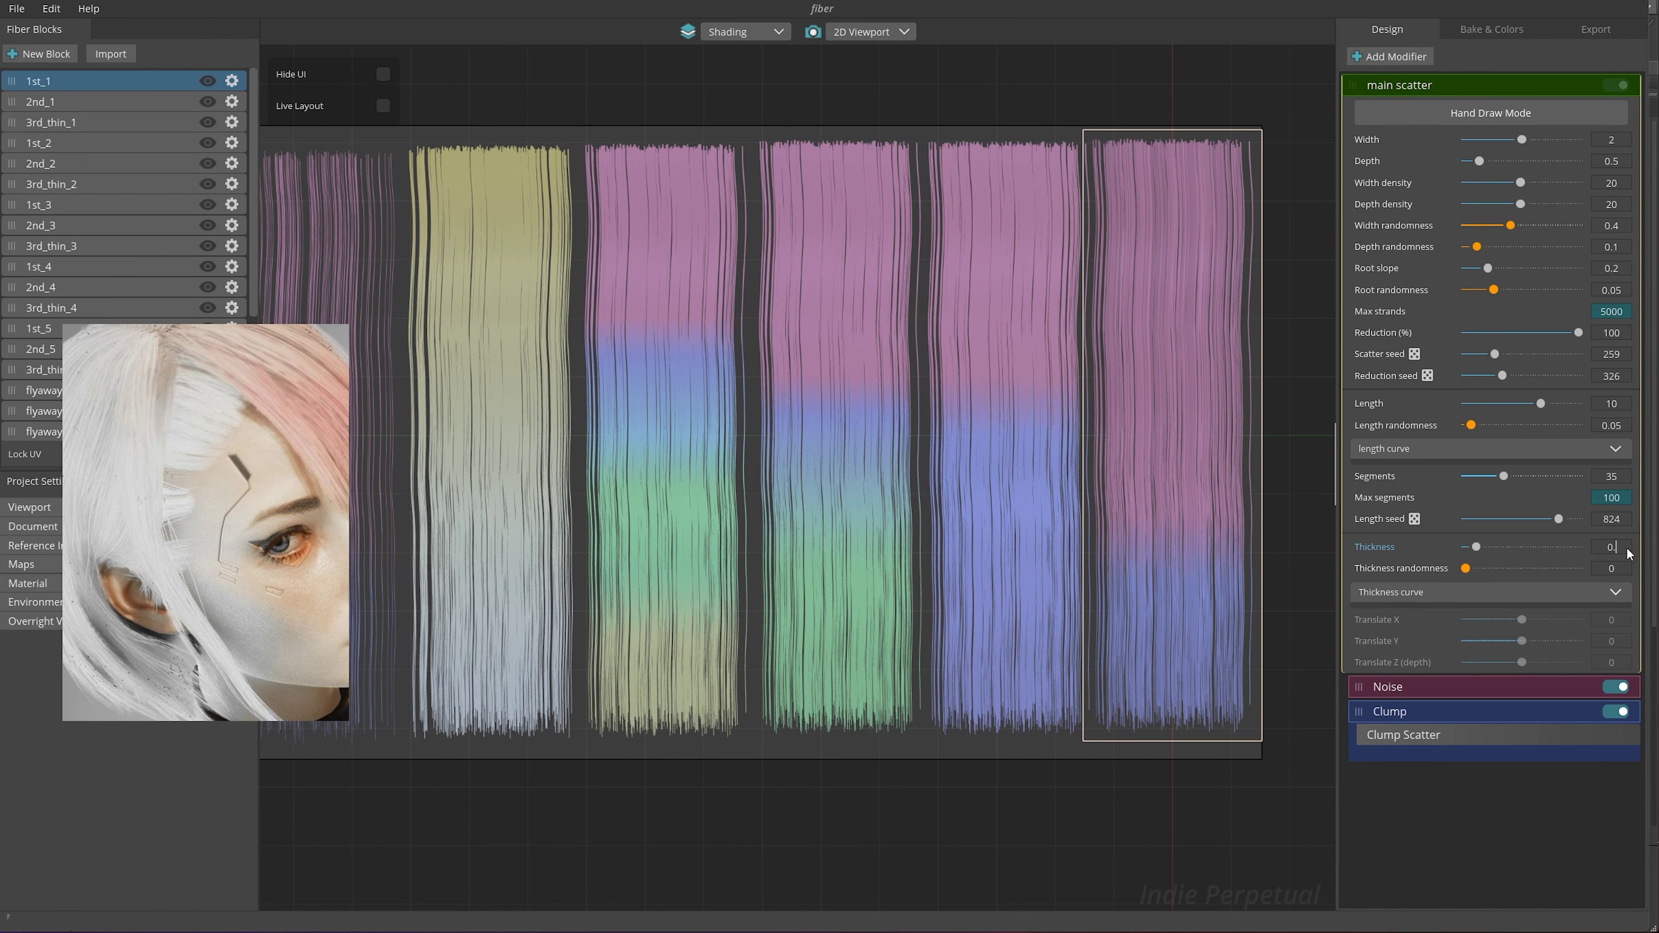
type("0.15")
Adjust strand thickness on blocks 1st_1 to 1st_5, setting 1st_3 and 1st_5 to 0.15
key("Return")
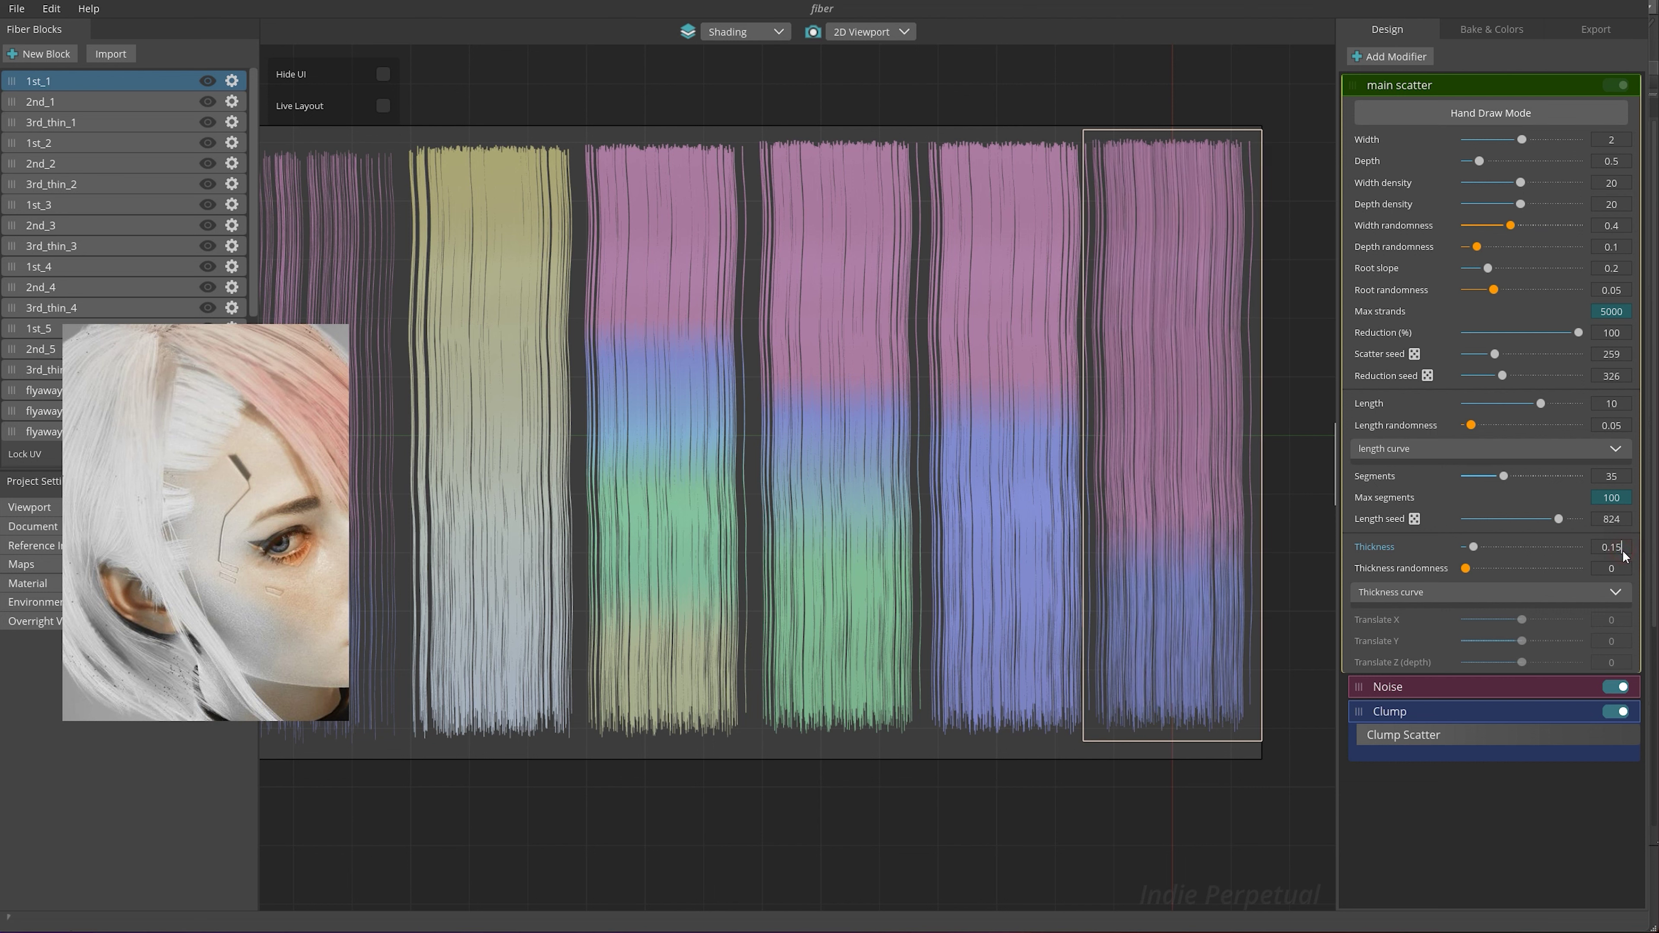
left_click(1004, 454)
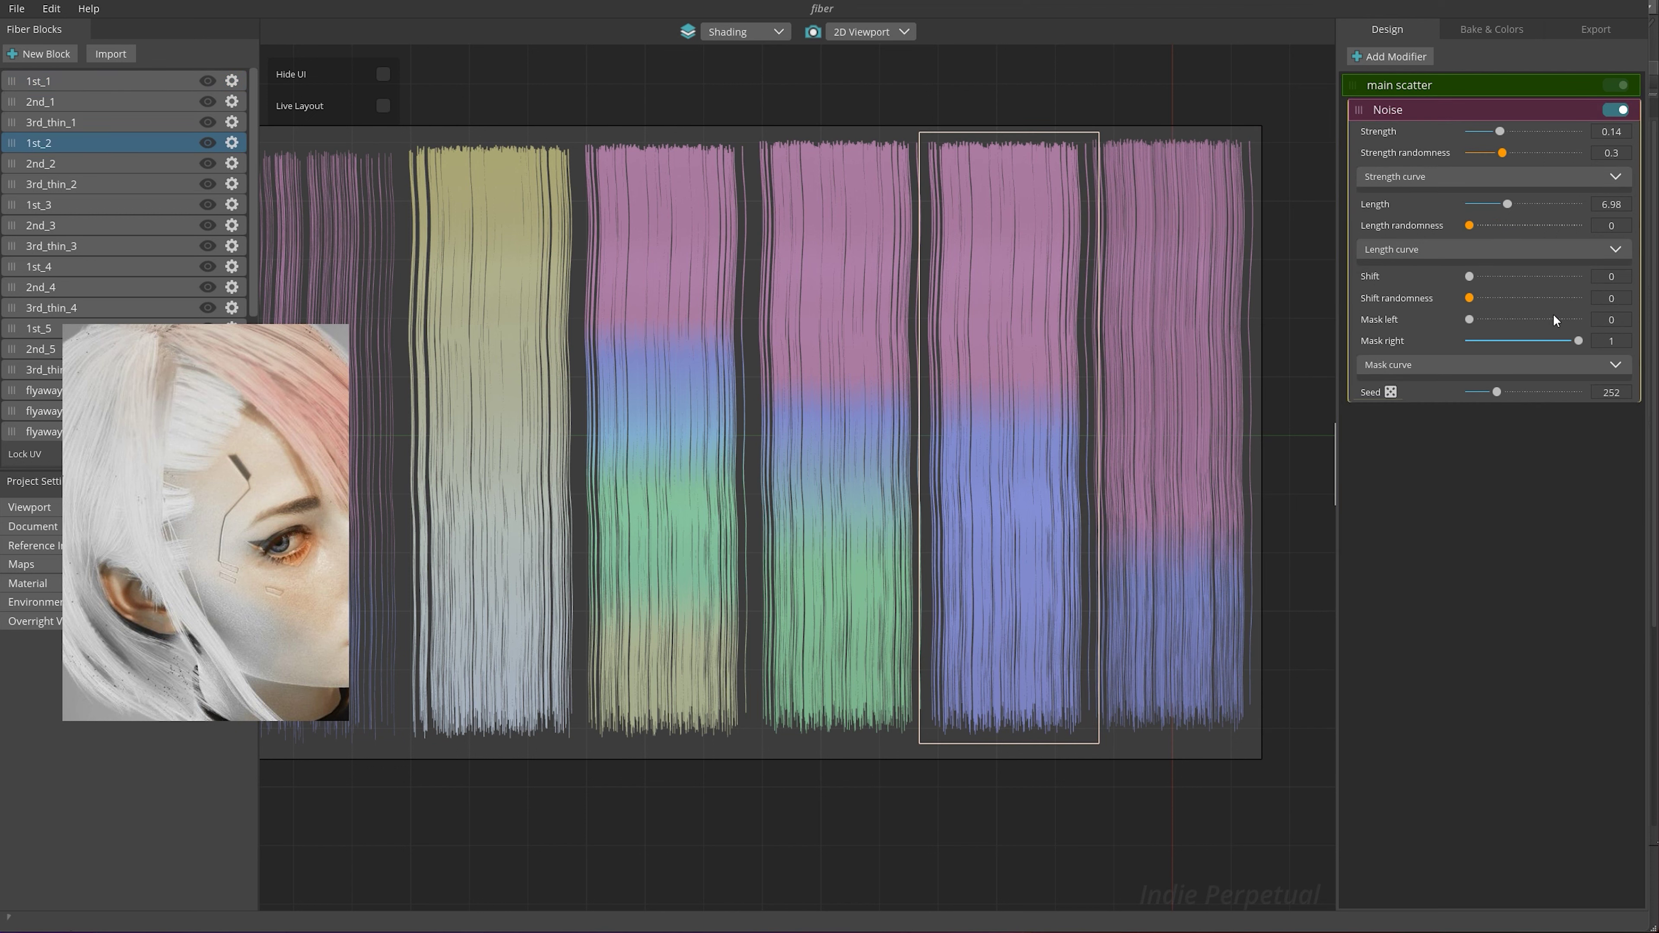
left_click(1356, 89)
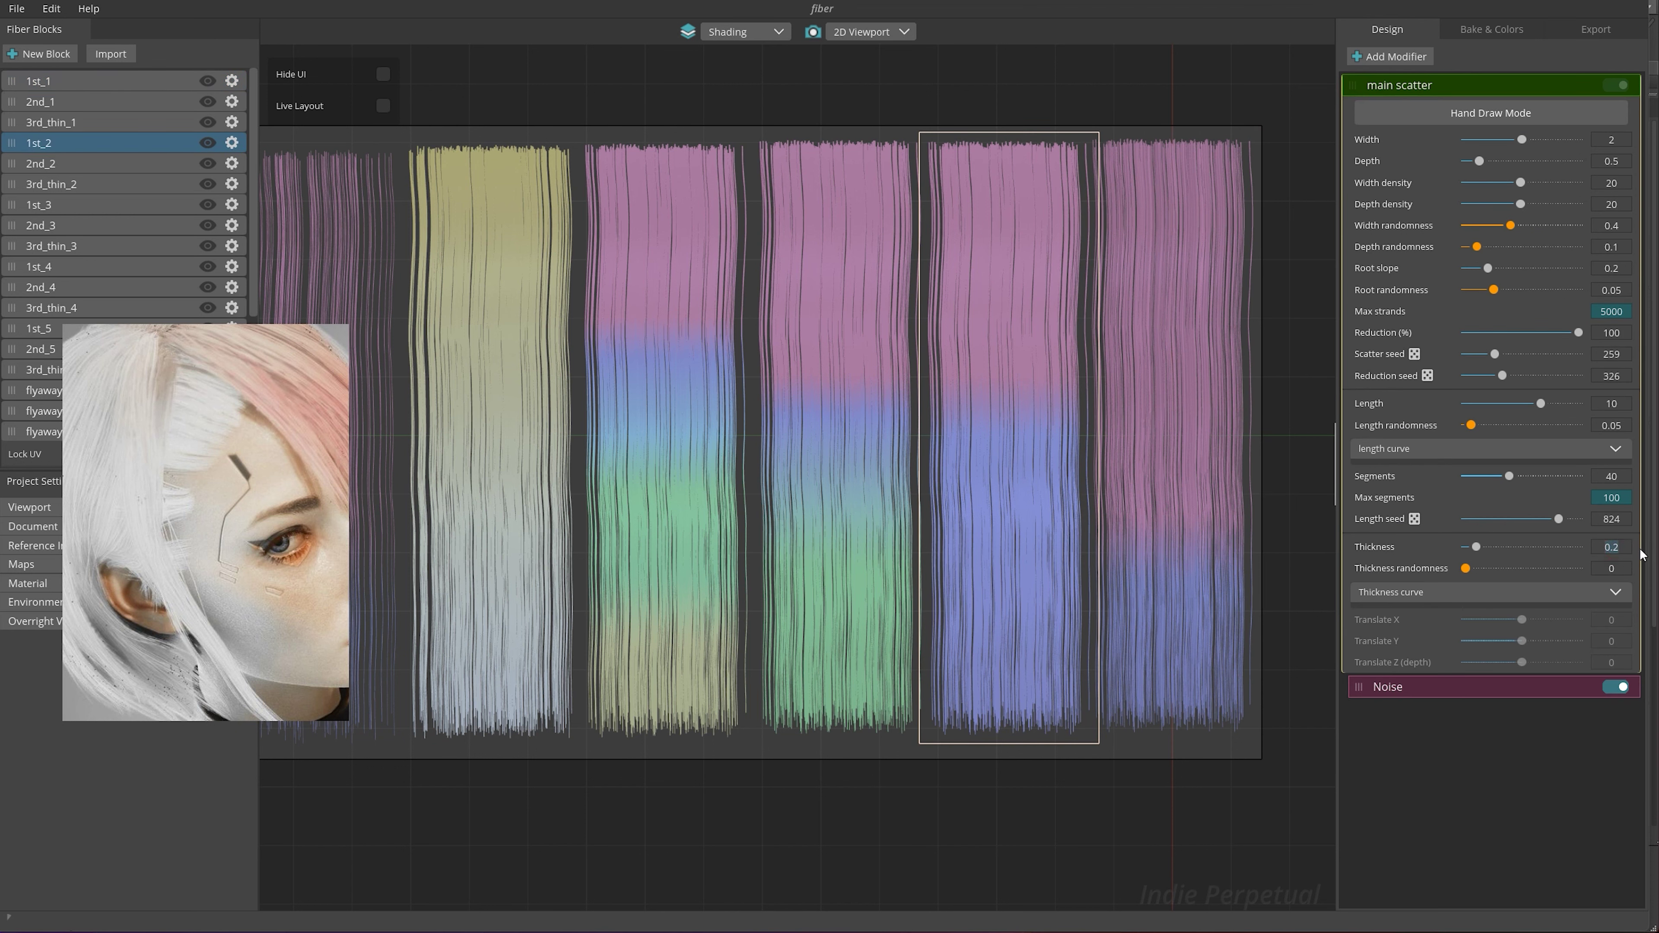
left_click(824, 465)
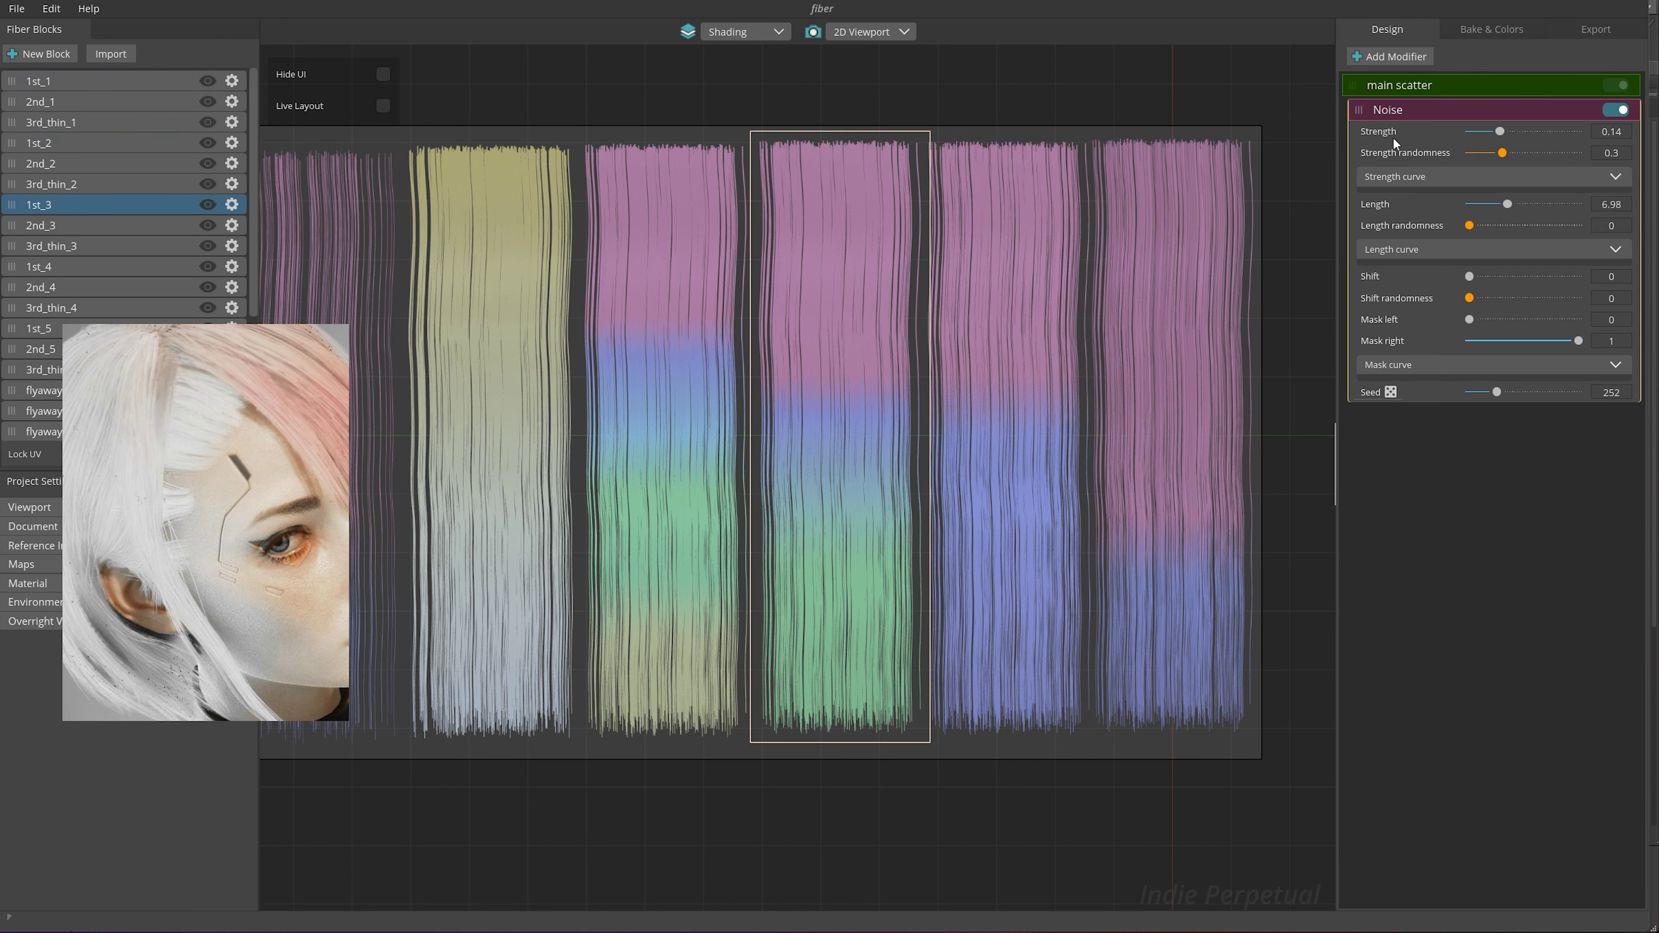
left_click(1362, 87)
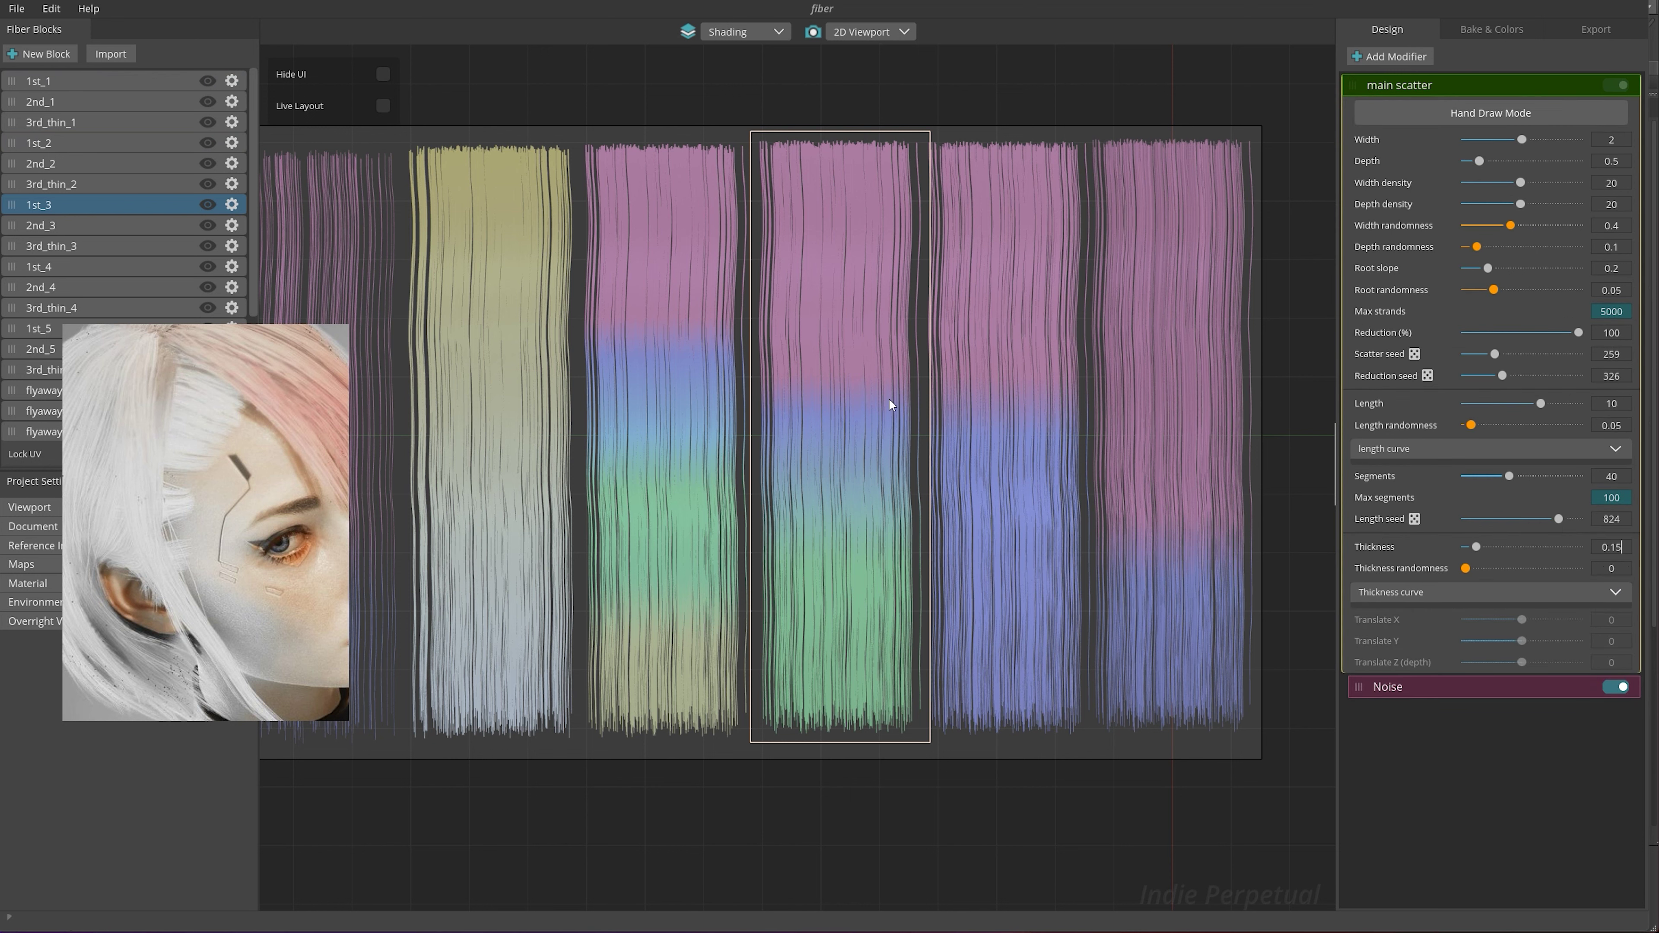
left_click(660, 391)
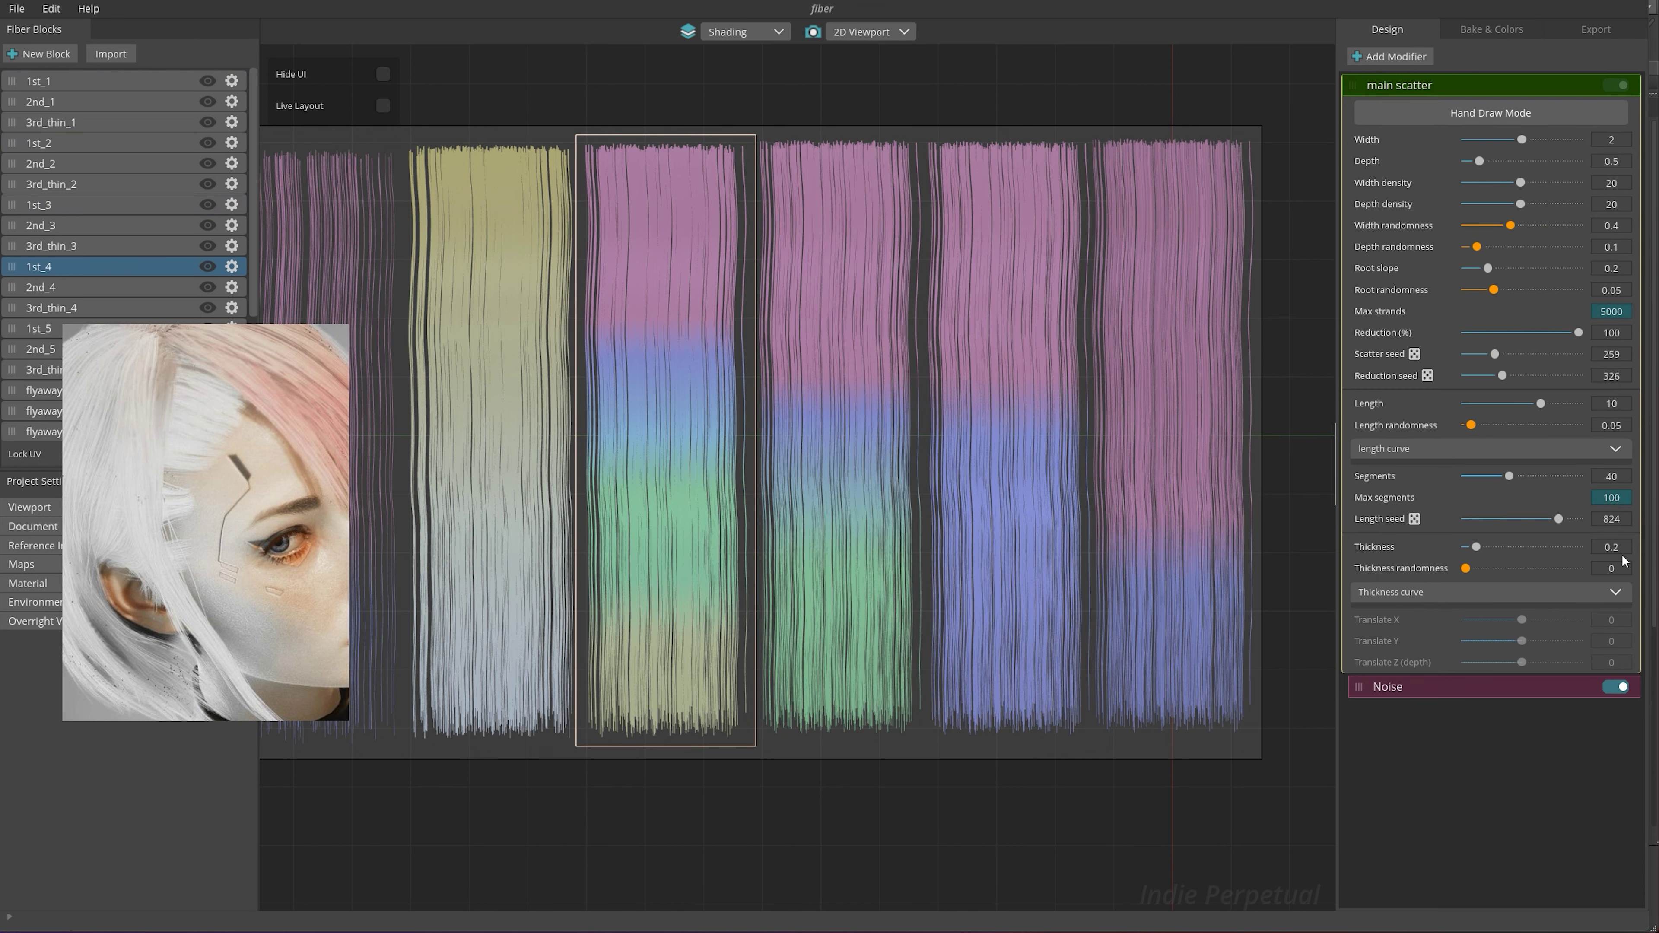
left_click(496, 341)
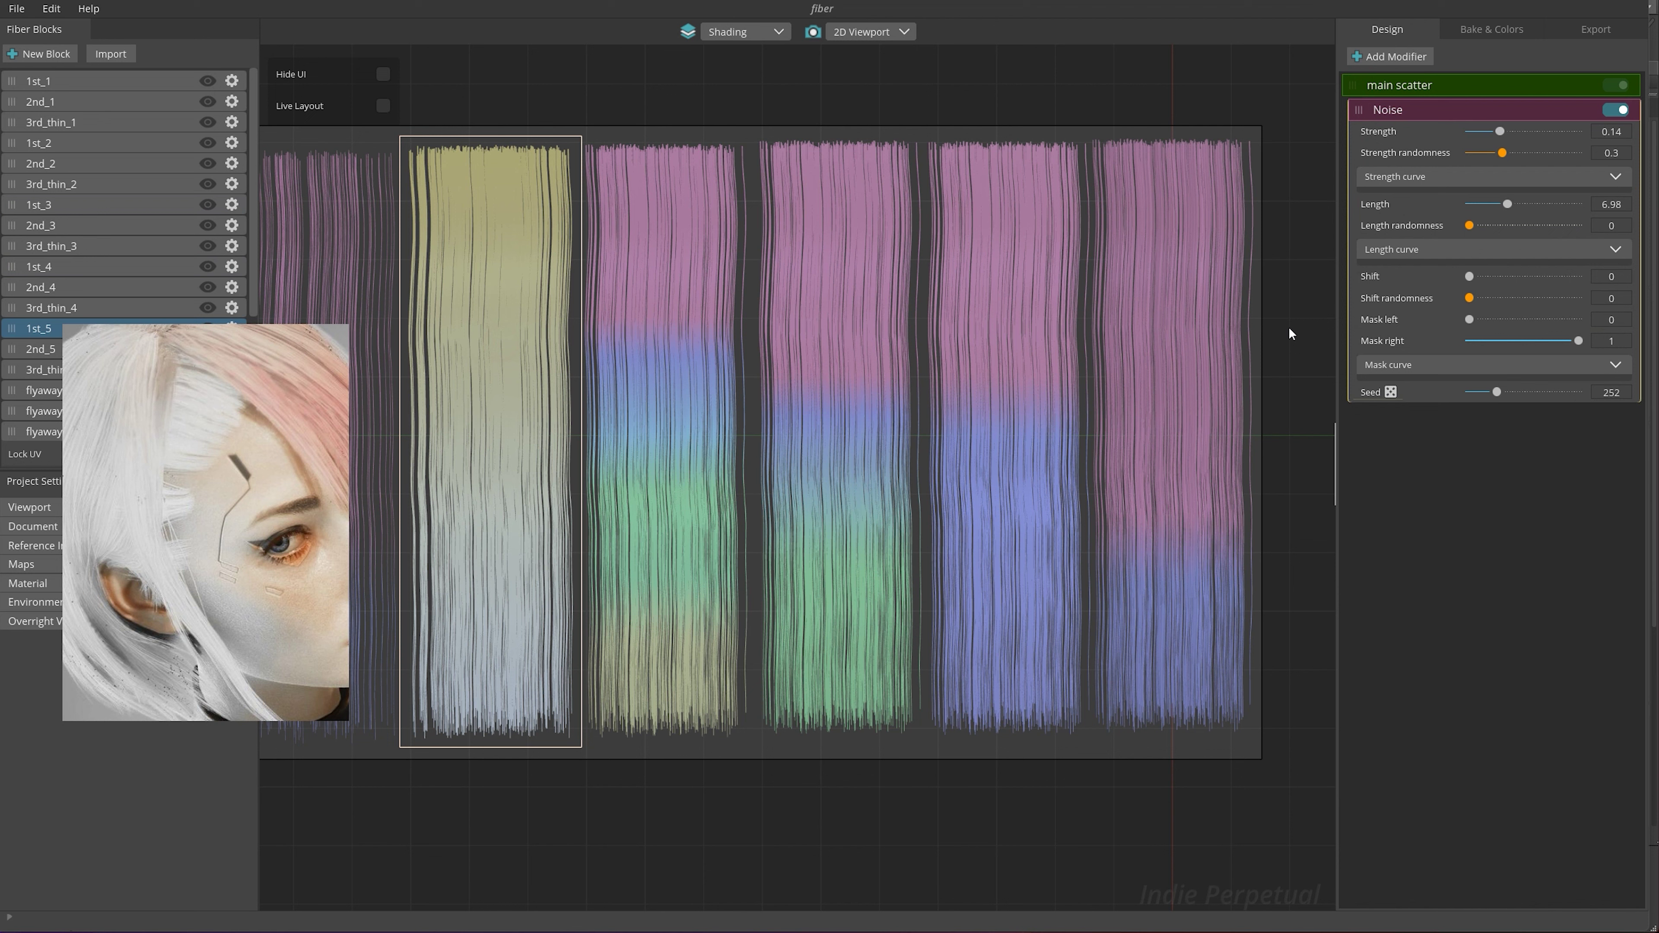
left_click(1358, 90)
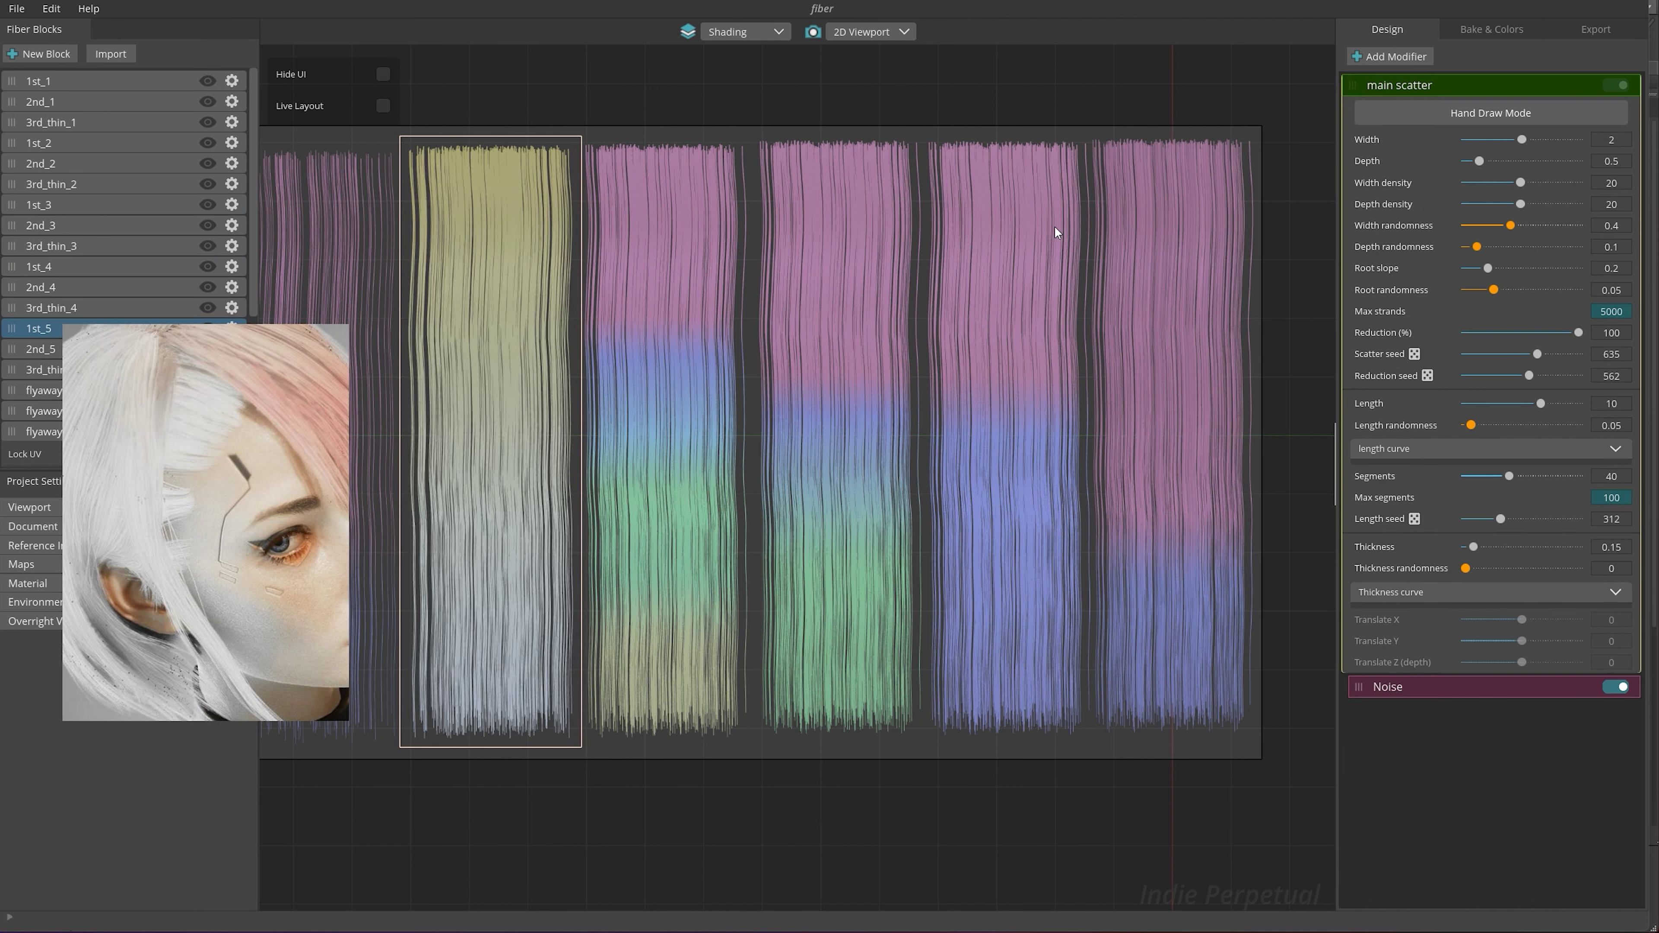
left_click(1490, 33)
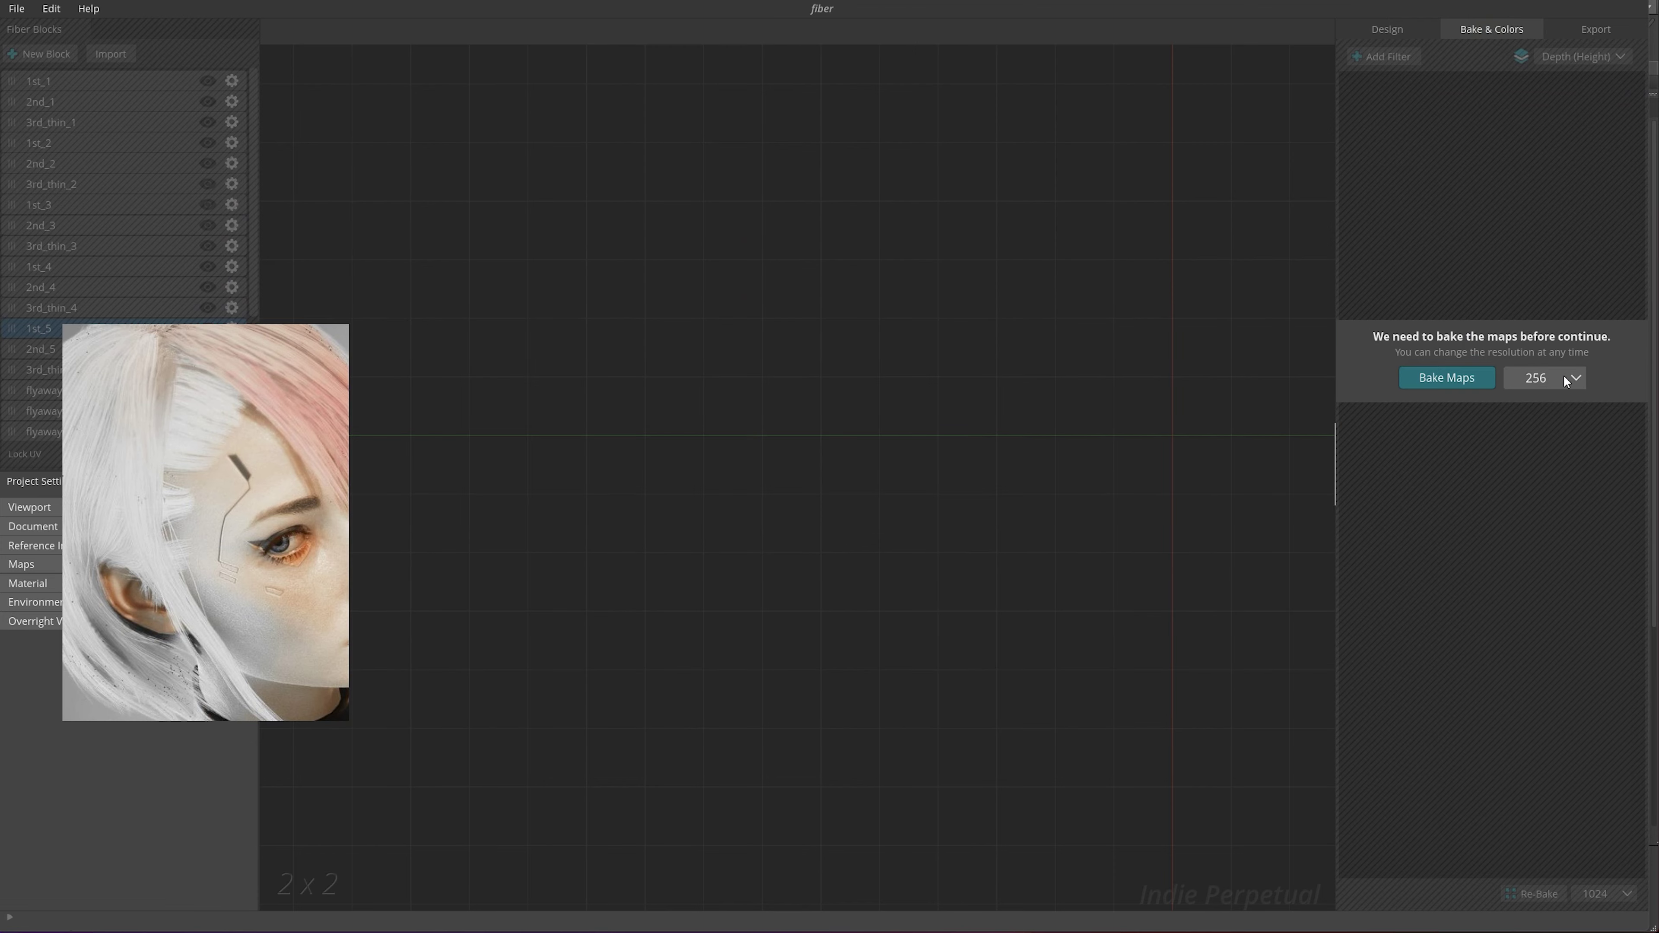
Rebake the maps at 4096 resolution, export the hair cards and quit FiberShop
left_click(1530, 462)
left_click(1448, 377)
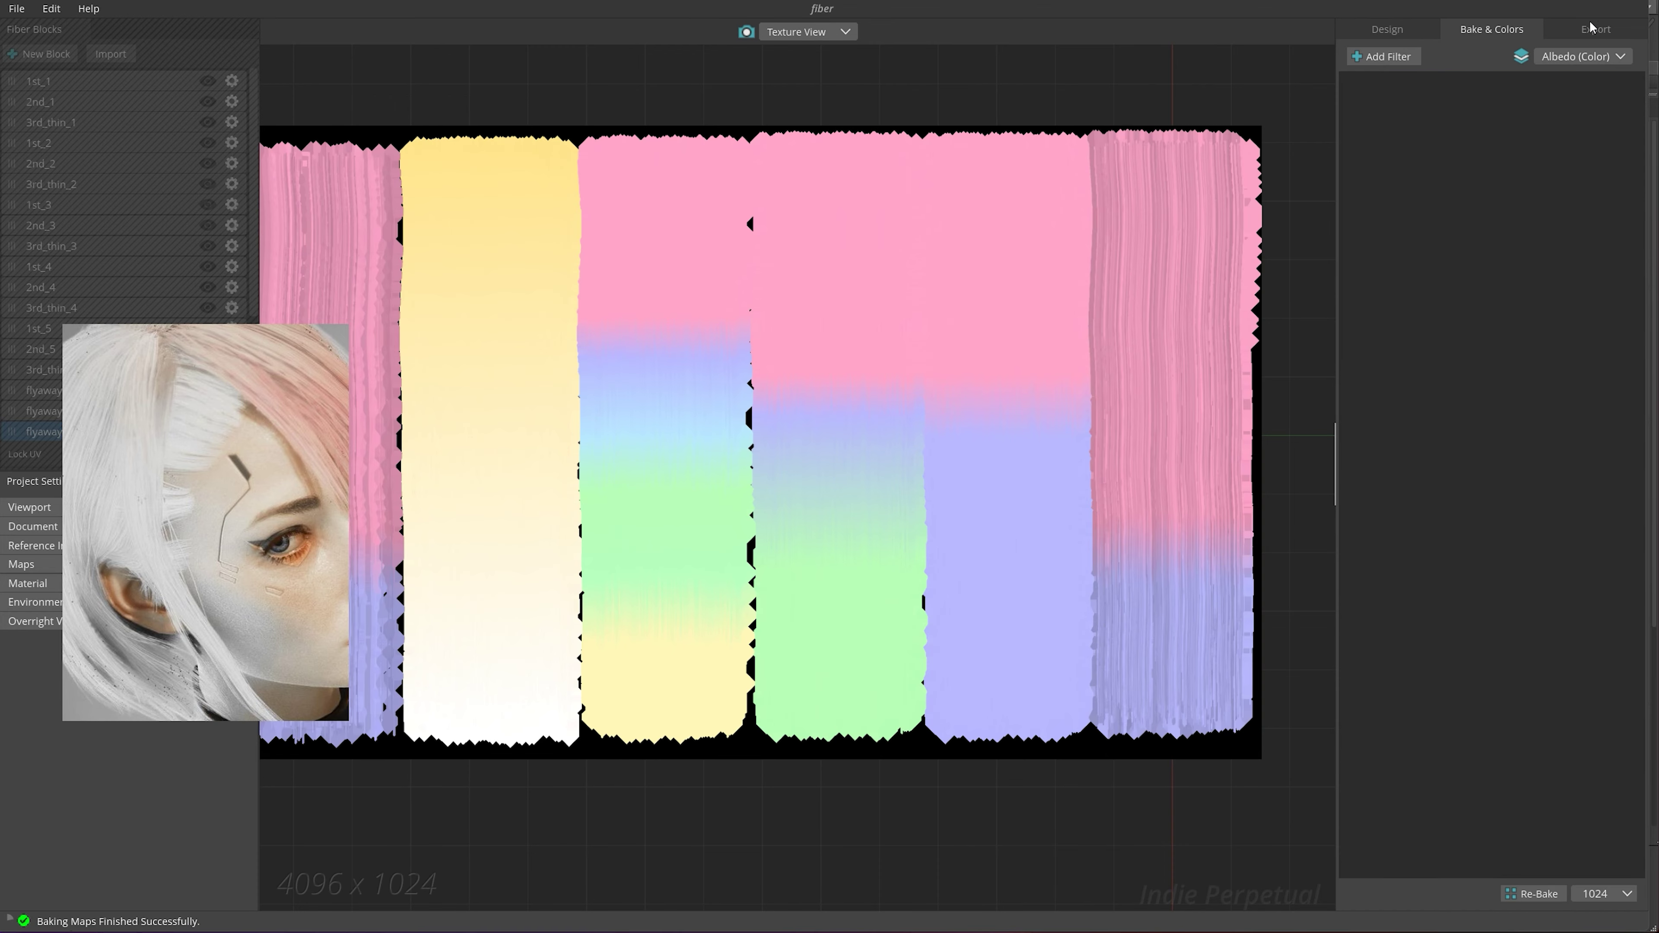
left_click(1590, 29)
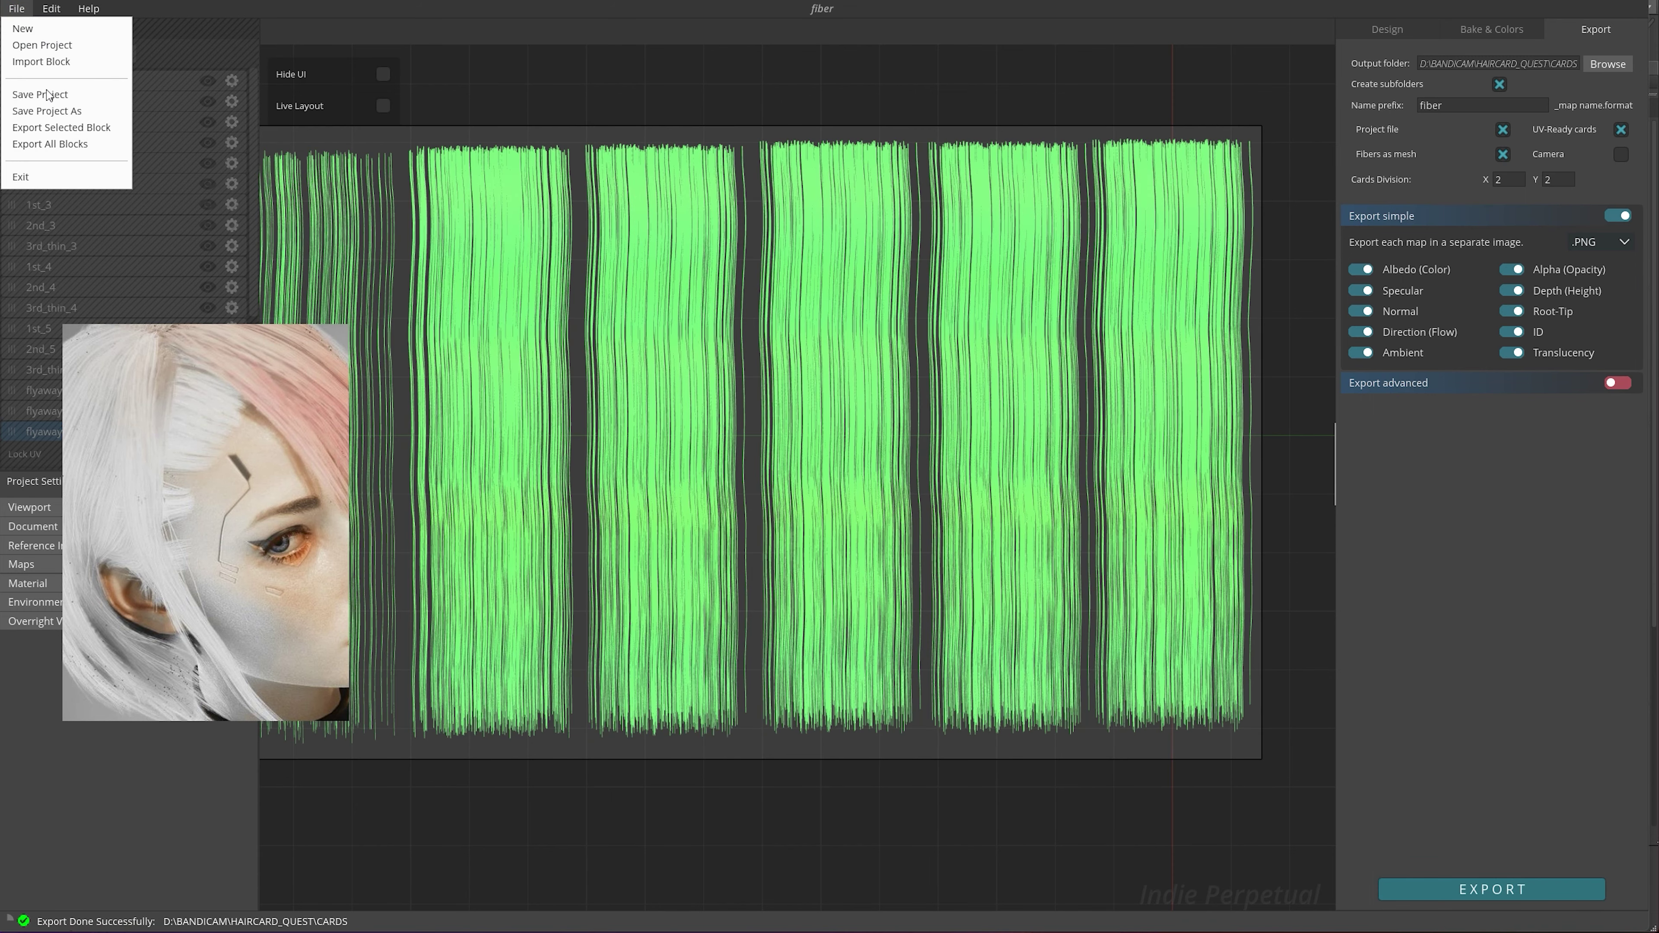
left_click(1639, 2)
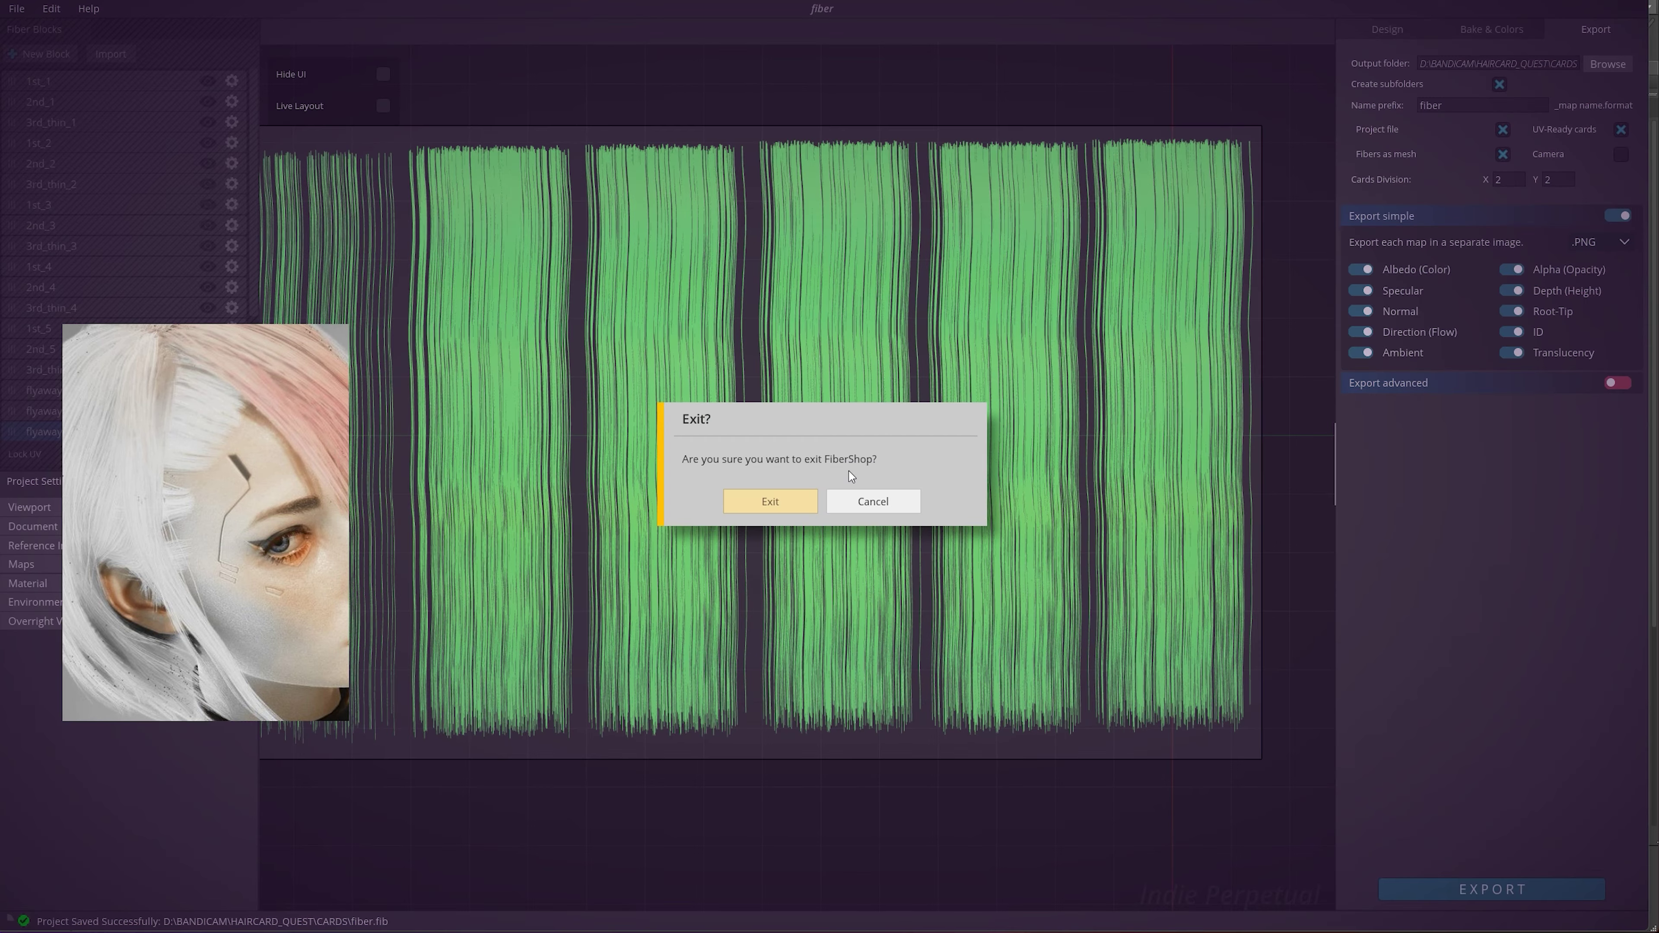
left_click(771, 497)
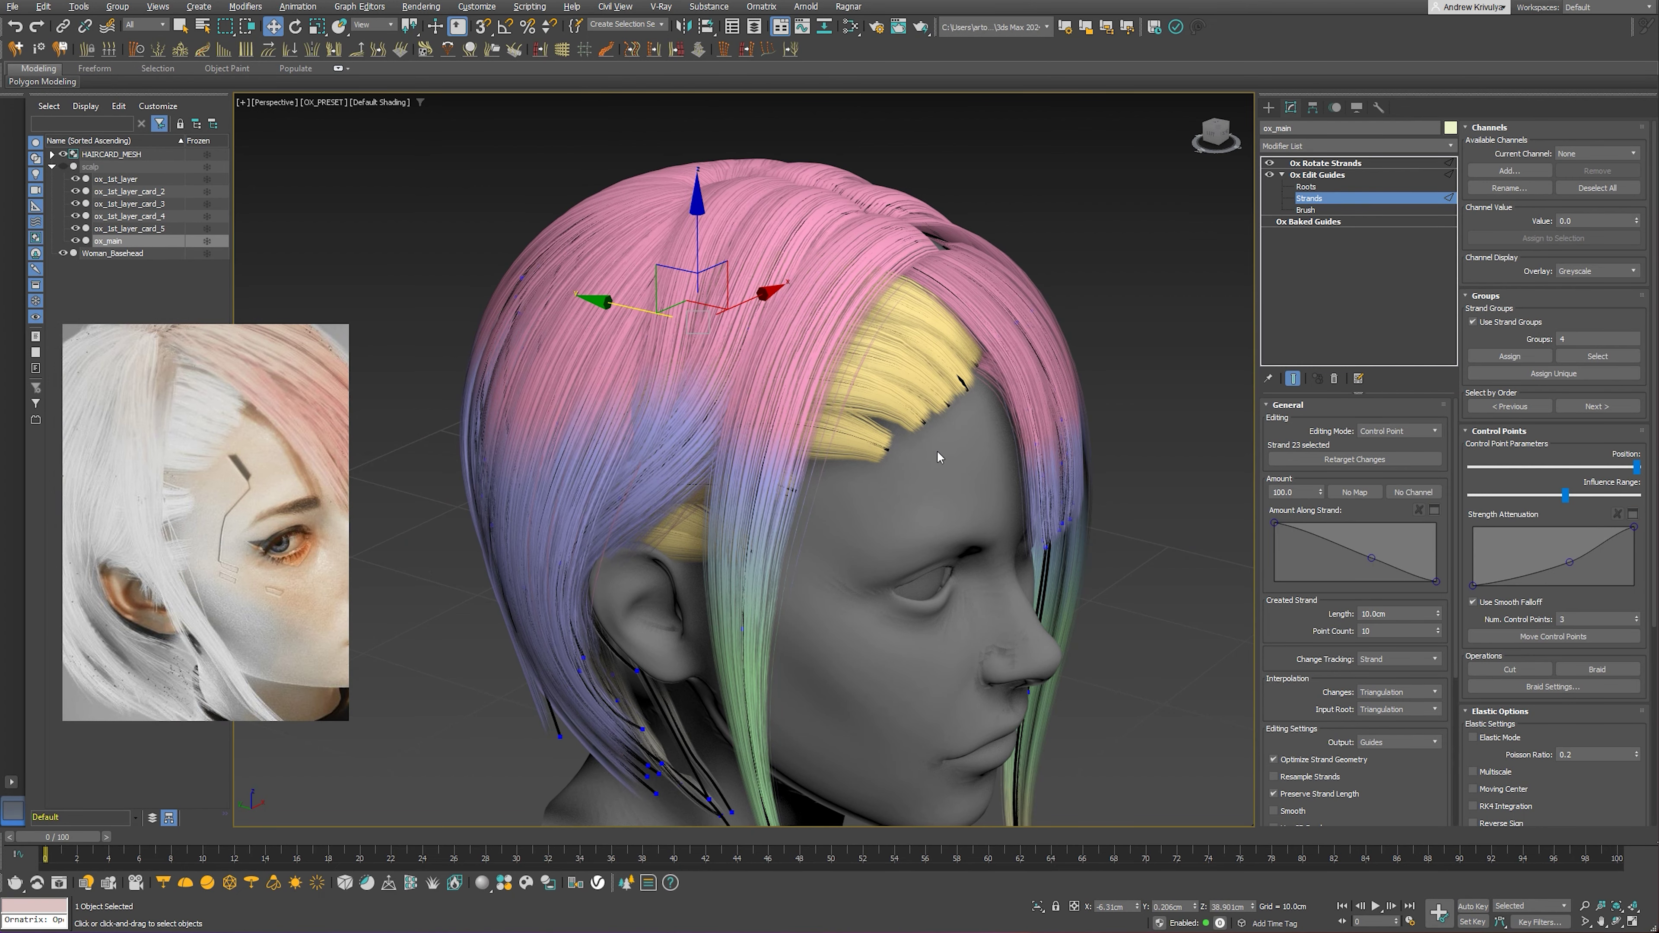
middle_click_drag(854, 447, 819, 405, "alt")
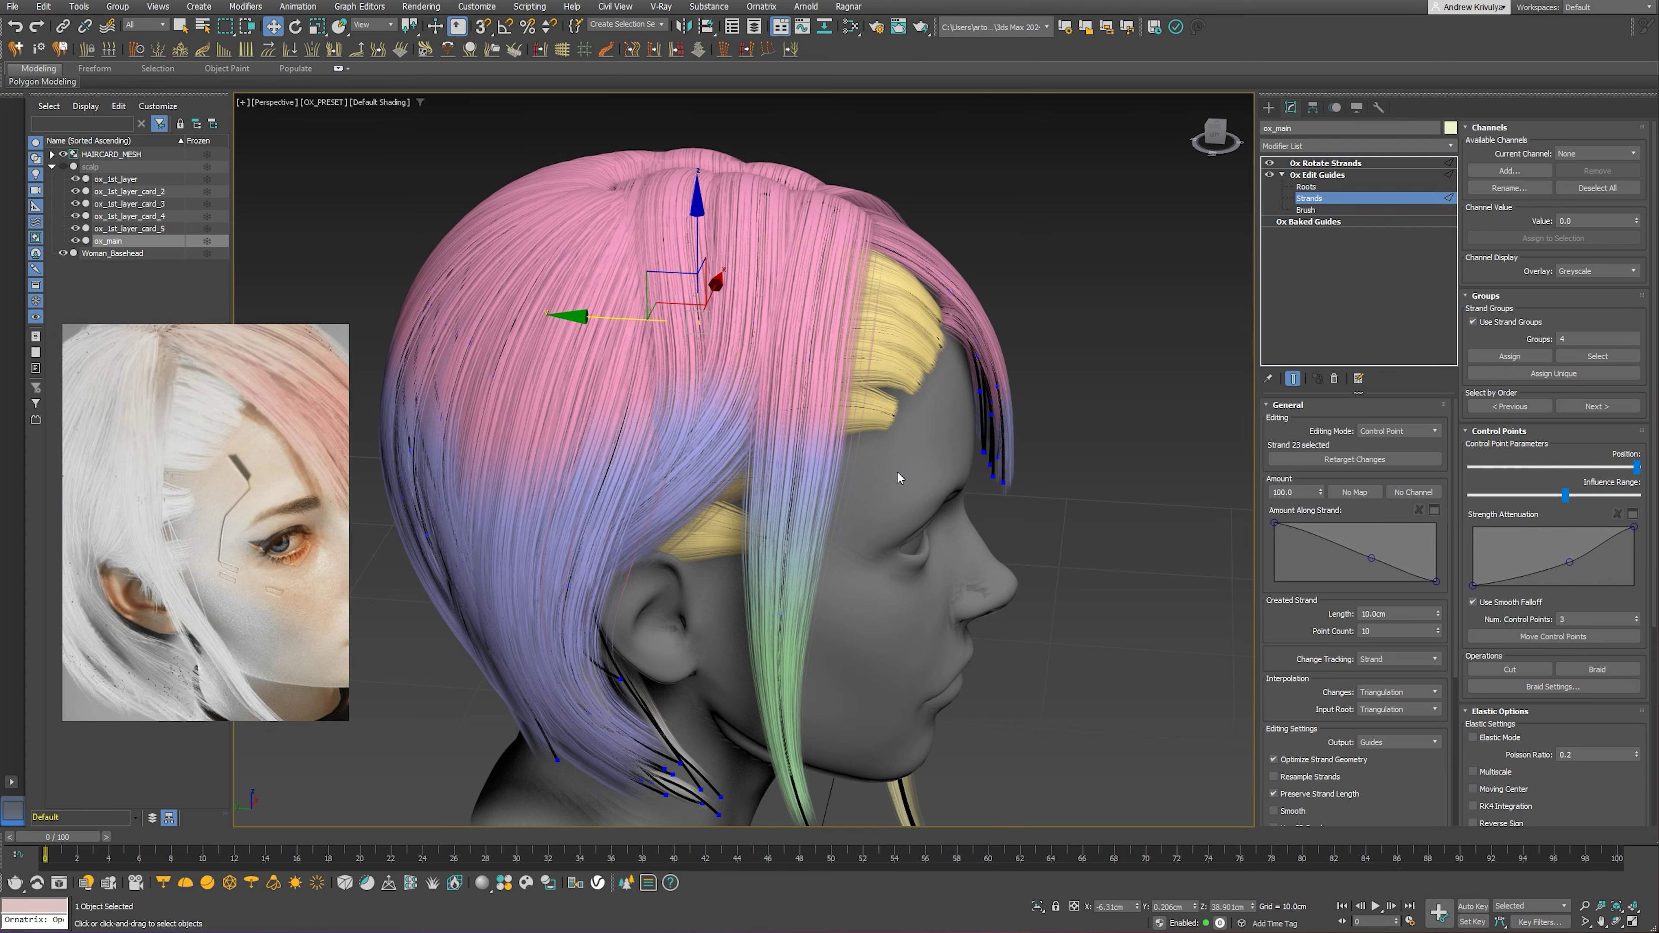
mouse_move(897, 471)
middle_mouse_down("alt")
mouse_move(770, 457)
mouse_move(727, 516)
mouse_move(802, 485)
mouse_move(866, 523)
mouse_move(840, 549)
mouse_move(821, 538)
mouse_move(859, 536)
mouse_move(752, 468)
mouse_move(785, 526)
mouse_move(804, 523)
mouse_move(778, 496)
mouse_move(755, 503)
mouse_move(802, 513)
mouse_move(807, 533)
mouse_move(663, 504)
mouse_move(777, 432)
mouse_move(874, 338)
mouse_move(854, 388)
mouse_move(792, 423)
mouse_move(738, 392)
mouse_move(688, 419)
mouse_move(666, 408)
mouse_move(805, 392)
mouse_move(652, 415)
mouse_move(804, 475)
mouse_move(778, 458)
middle_mouse_up("alt")
scroll(833, 397, "up", 5)
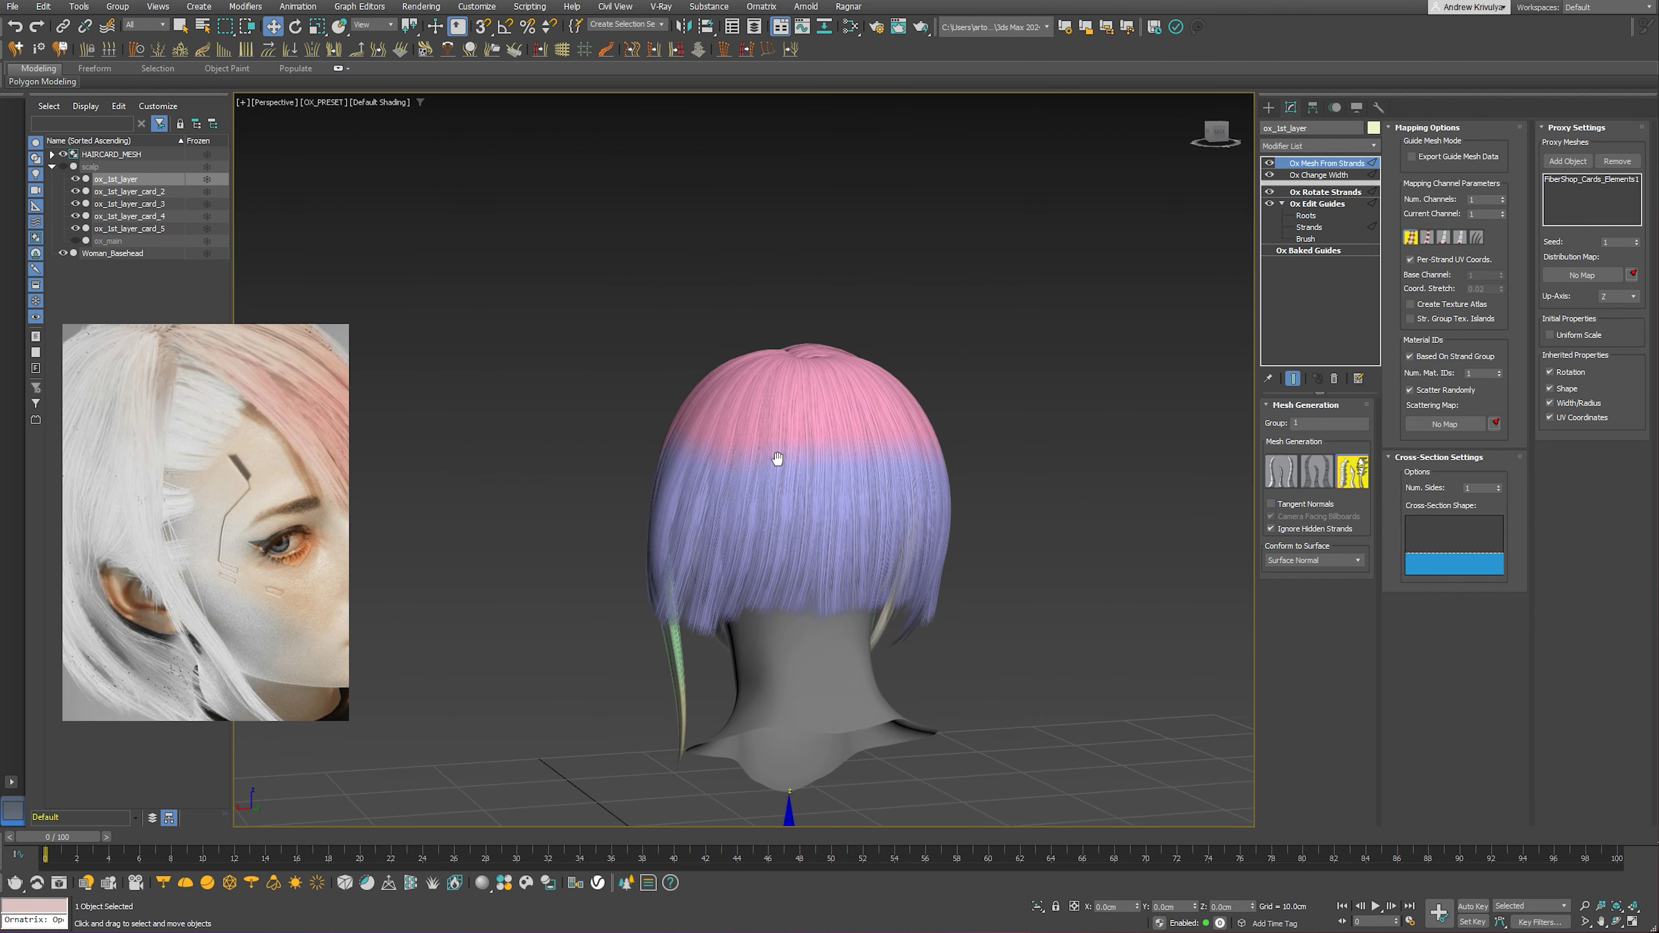
mouse_move(661, 530)
middle_mouse_down("alt")
mouse_move(732, 559)
mouse_move(713, 504)
mouse_move(725, 458)
middle_mouse_up("alt")
scroll(713, 505, "up", 2)
scroll(744, 458, "up", 2)
scroll(744, 458, "up", 1)
scroll(702, 451, "up", 3)
scroll(724, 458, "up", 2)
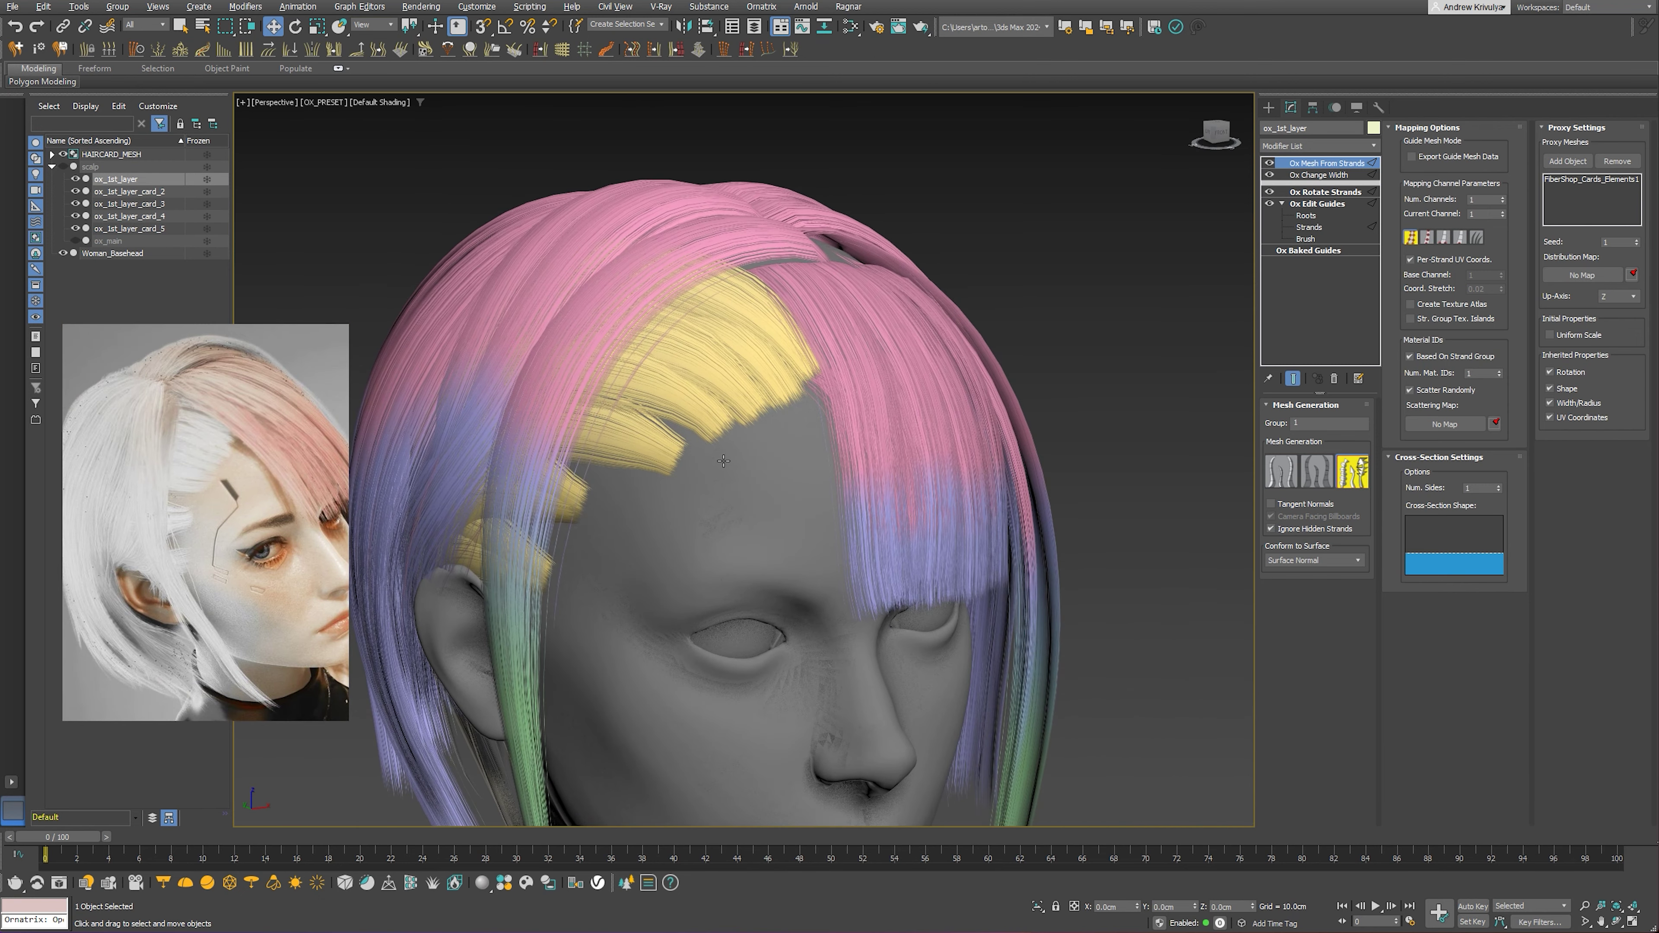
scroll(746, 465, "up", 1)
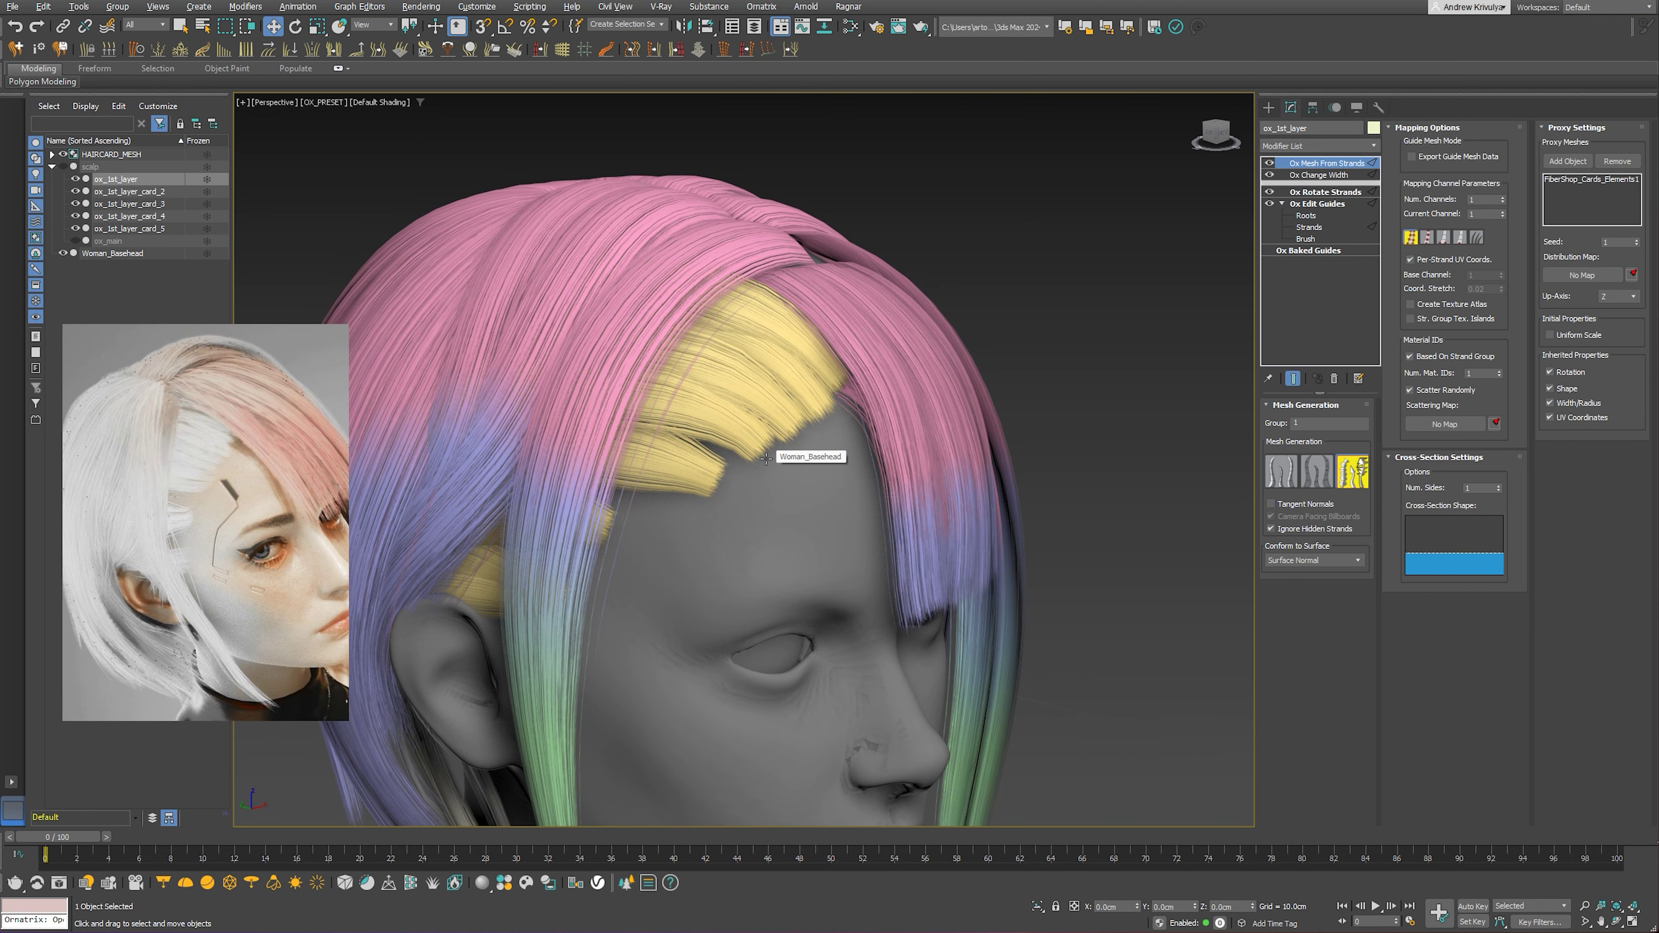
scroll(786, 413, "down", 3)
middle_click_drag(786, 414, 514, 462, "alt")
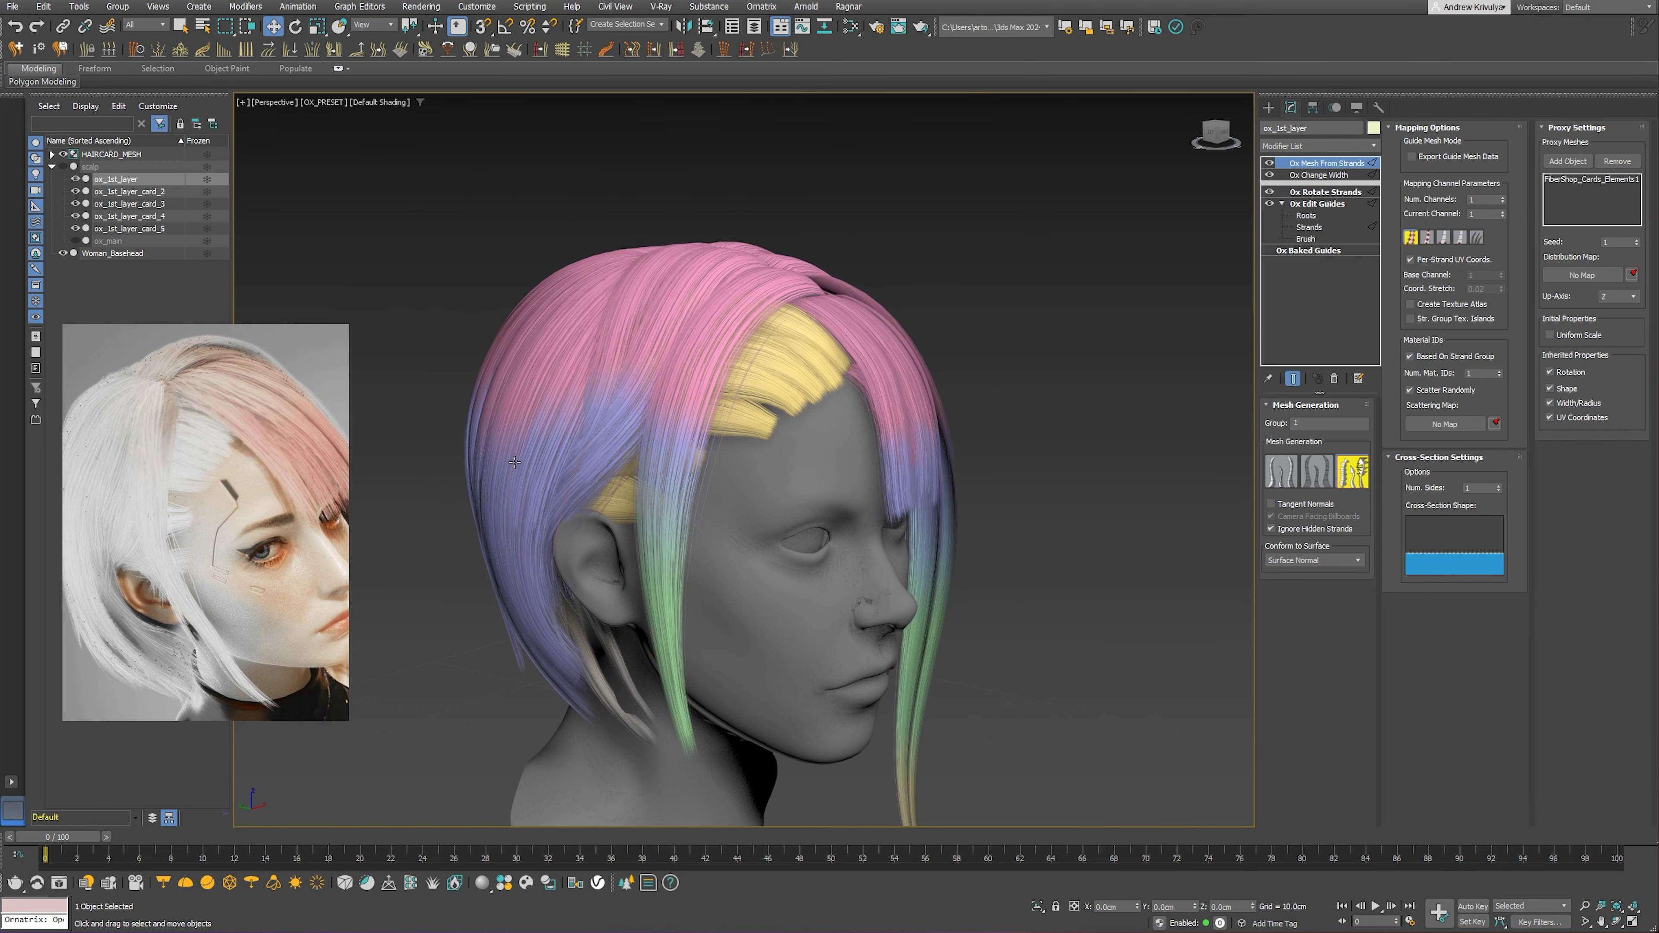
scroll(205, 505, "down", 3)
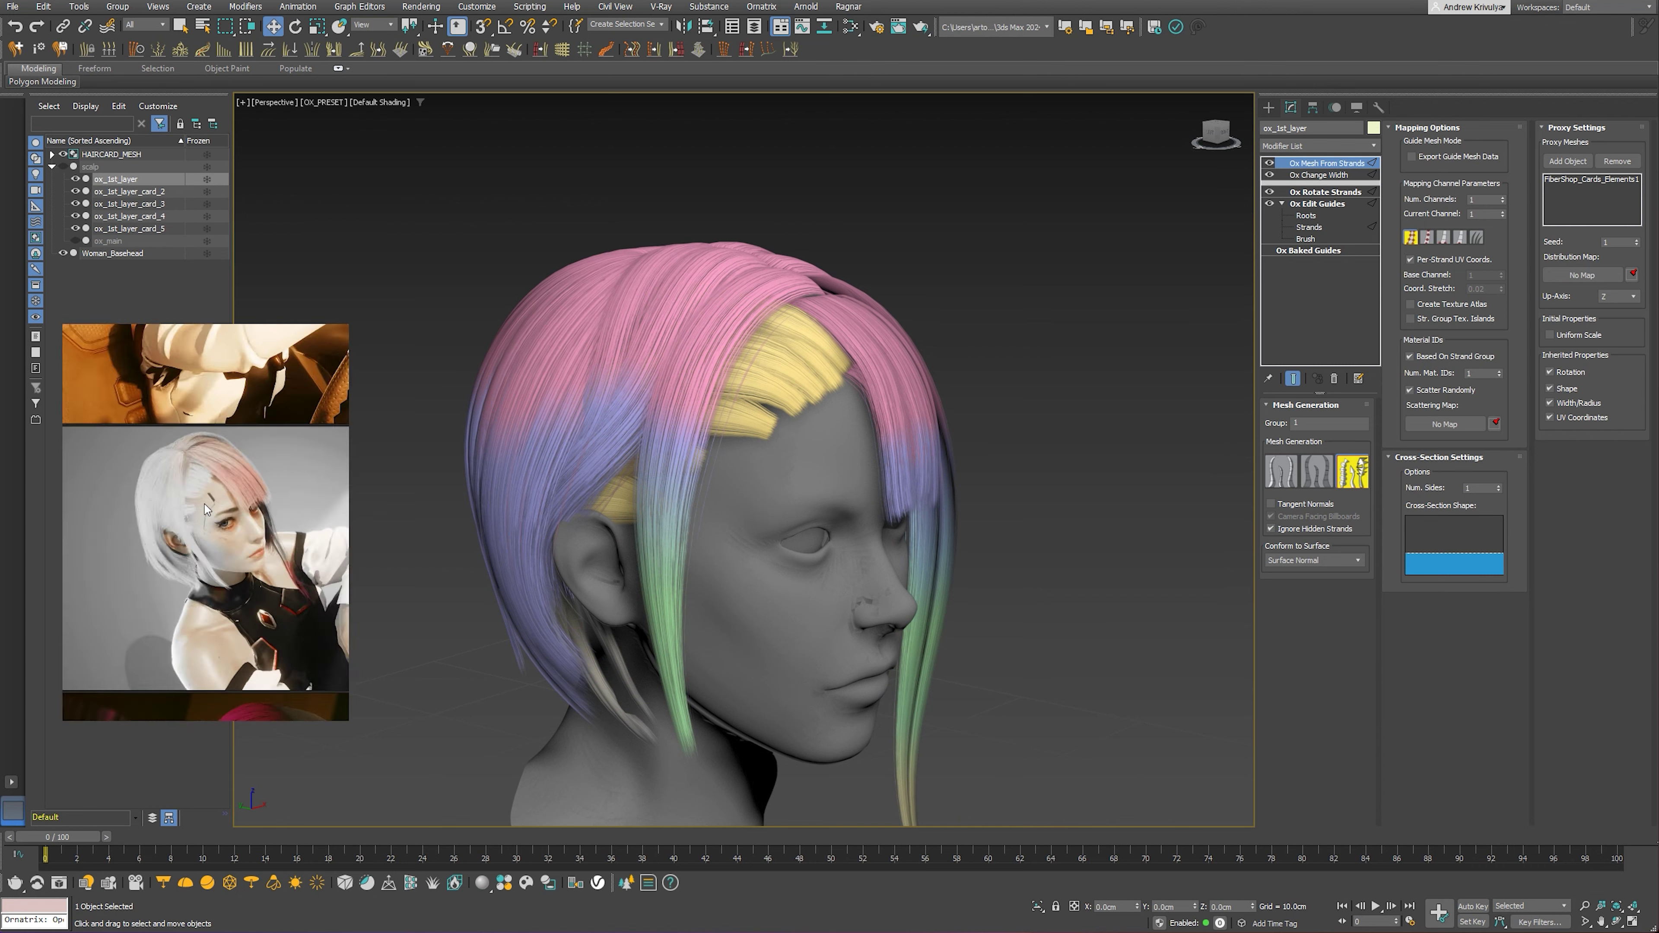
scroll(214, 579, "up", 2)
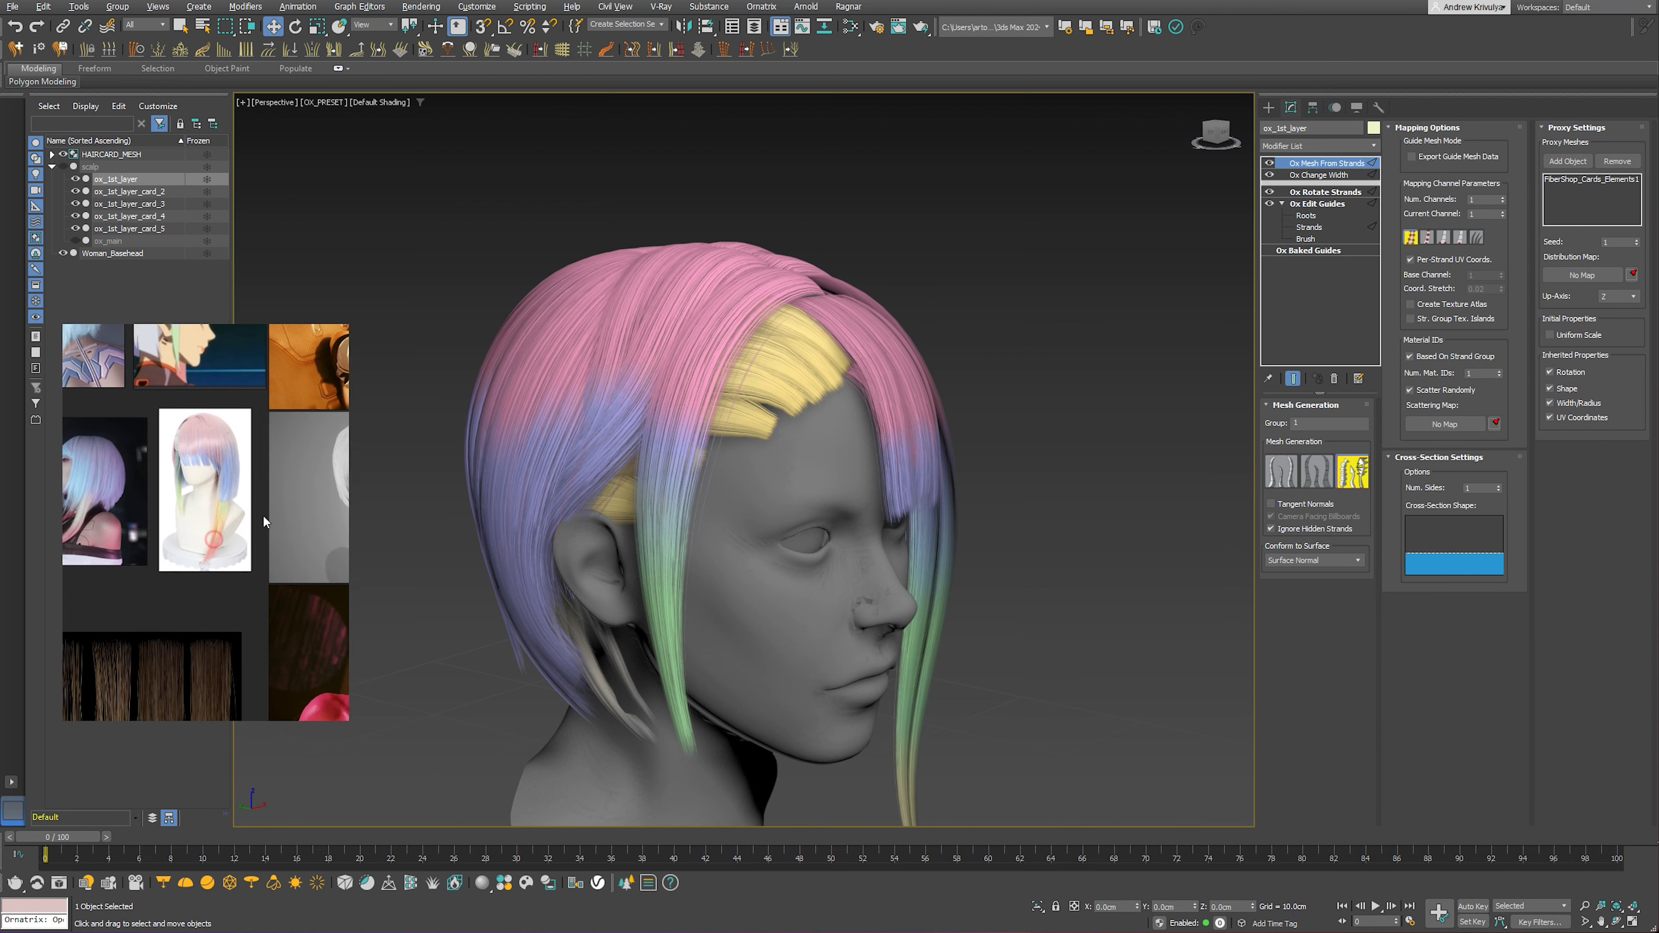
scroll(140, 491, "up", 5)
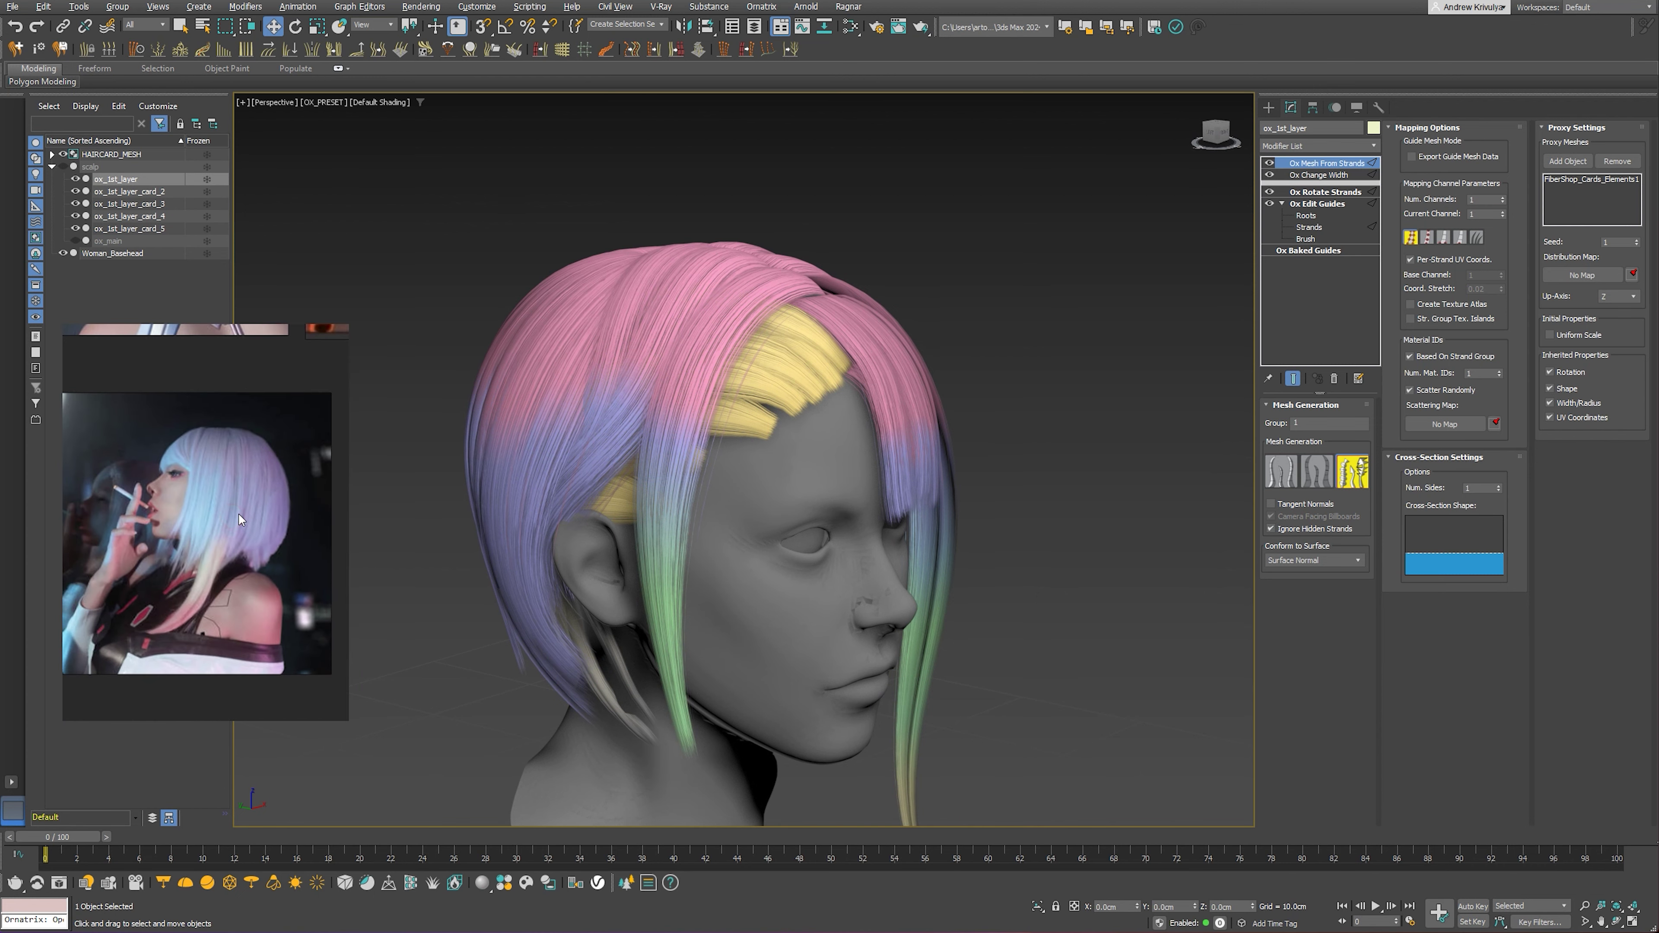
scroll(239, 513, "down", 3)
scroll(180, 487, "up", 2)
scroll(211, 532, "up", 2)
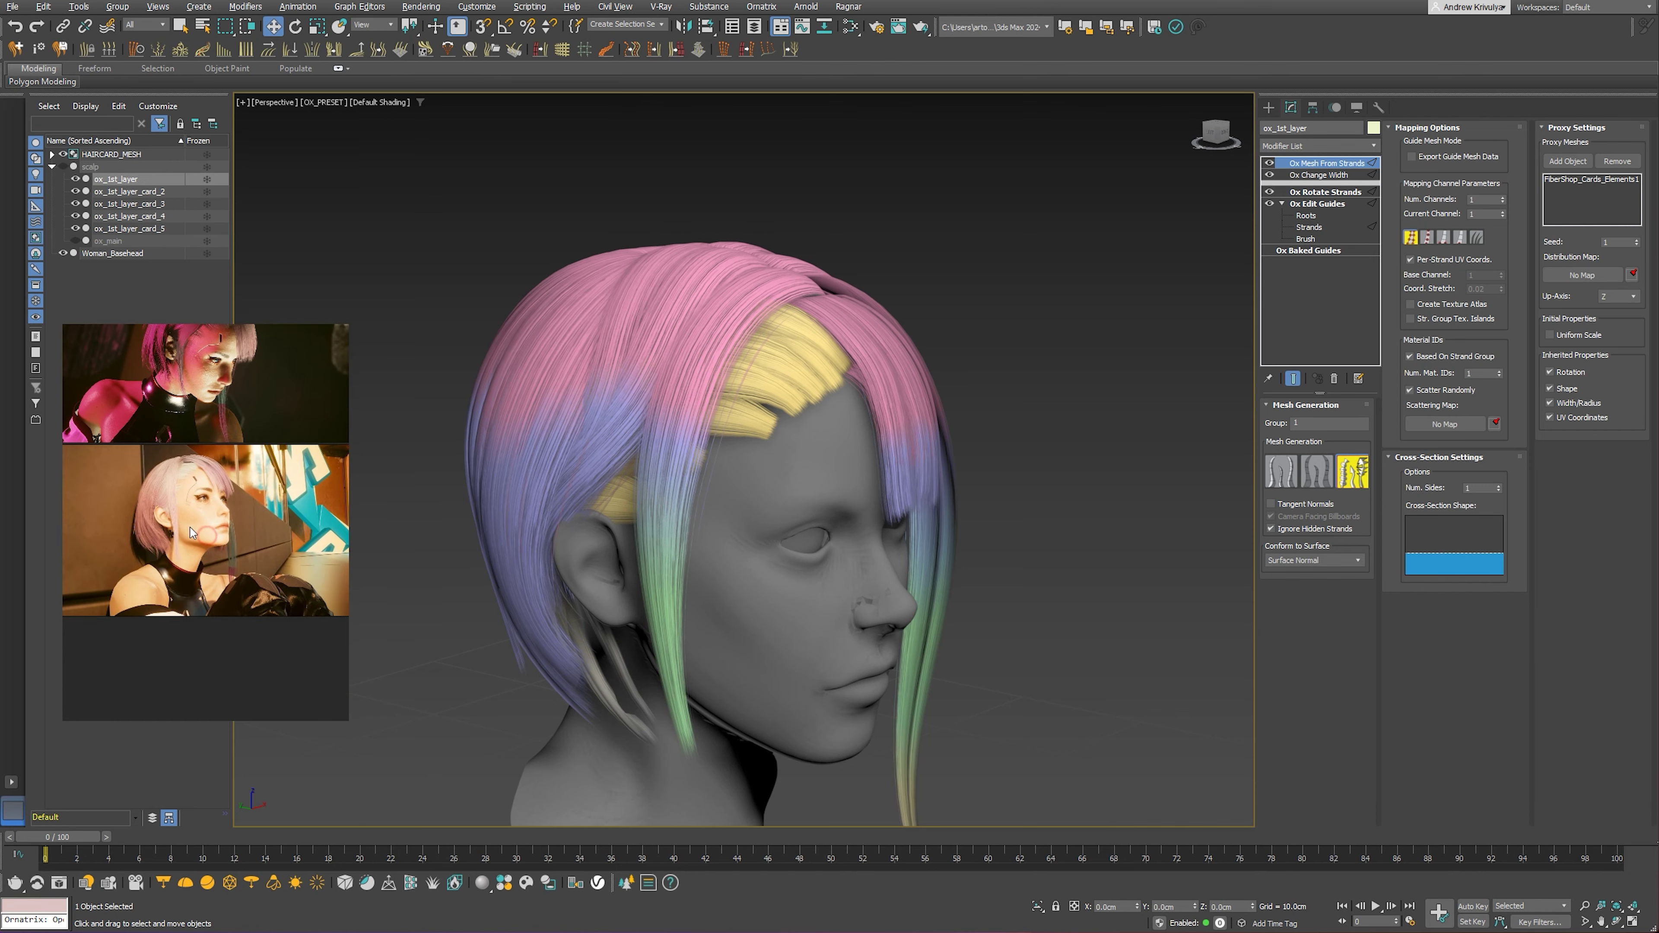
scroll(157, 551, "up", 2)
scroll(157, 549, "up", 1)
scroll(157, 544, "up", 2)
scroll(157, 551, "down", 2)
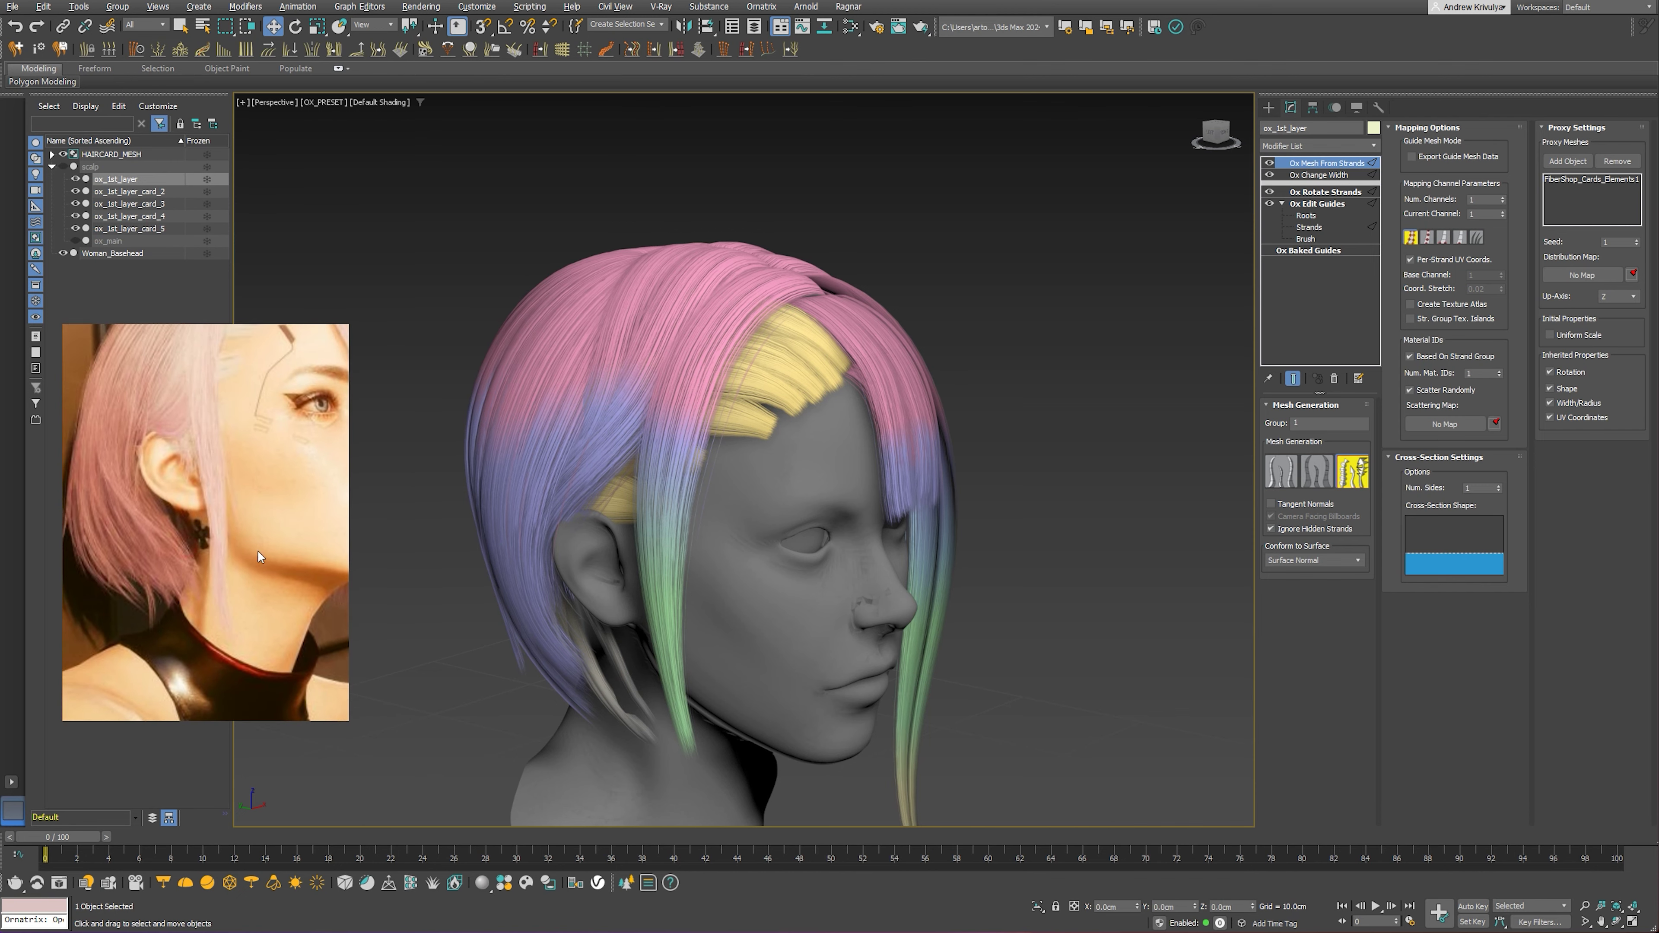
mouse_move(497, 549)
middle_mouse_down("alt")
mouse_move(697, 494)
mouse_move(678, 524)
mouse_move(745, 495)
mouse_move(676, 484)
mouse_move(740, 471)
mouse_move(727, 491)
middle_mouse_up("alt")
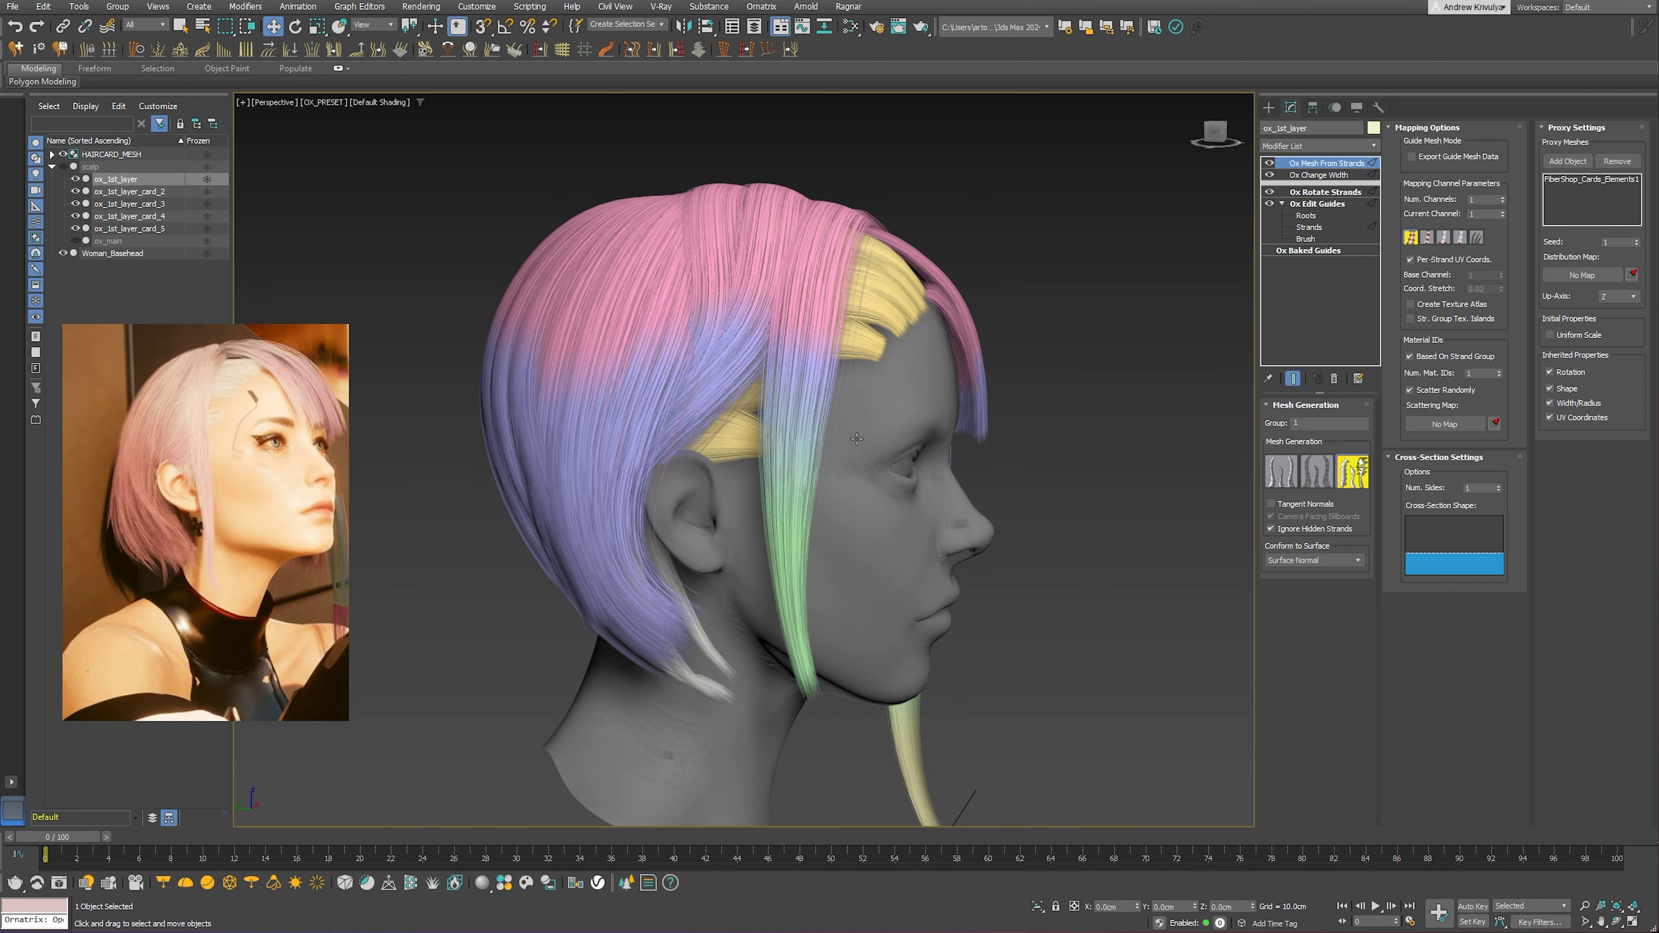
mouse_move(857, 438)
middle_mouse_down("alt")
mouse_move(795, 410)
mouse_move(821, 443)
middle_mouse_up("alt")
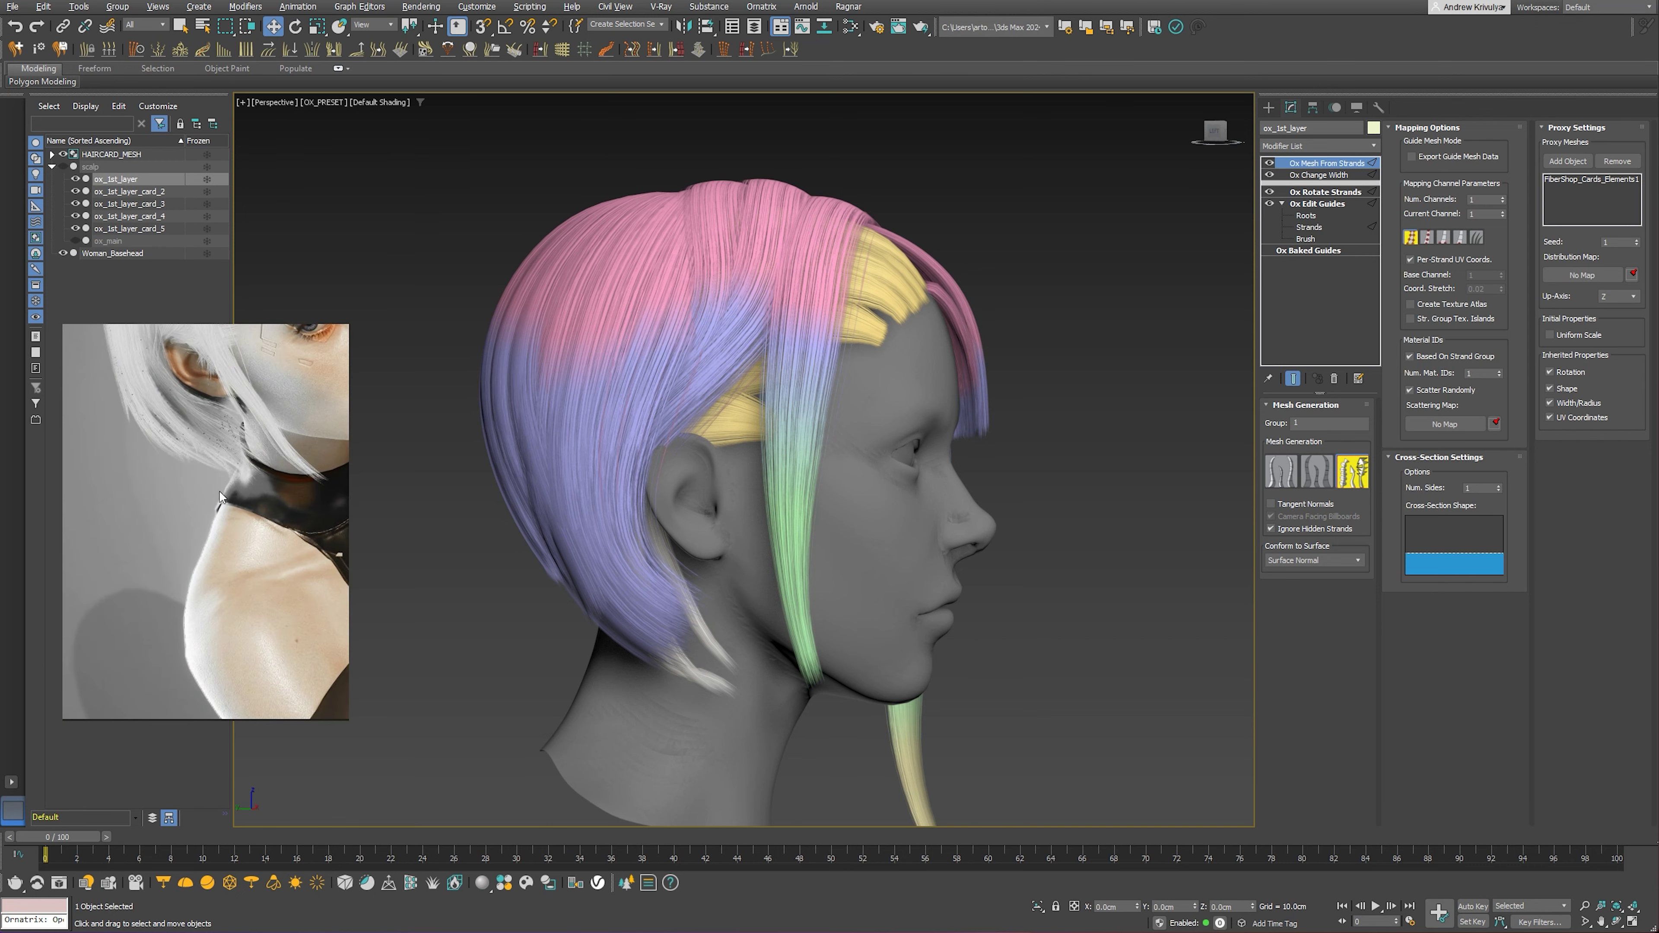
scroll(227, 489, "down", 5)
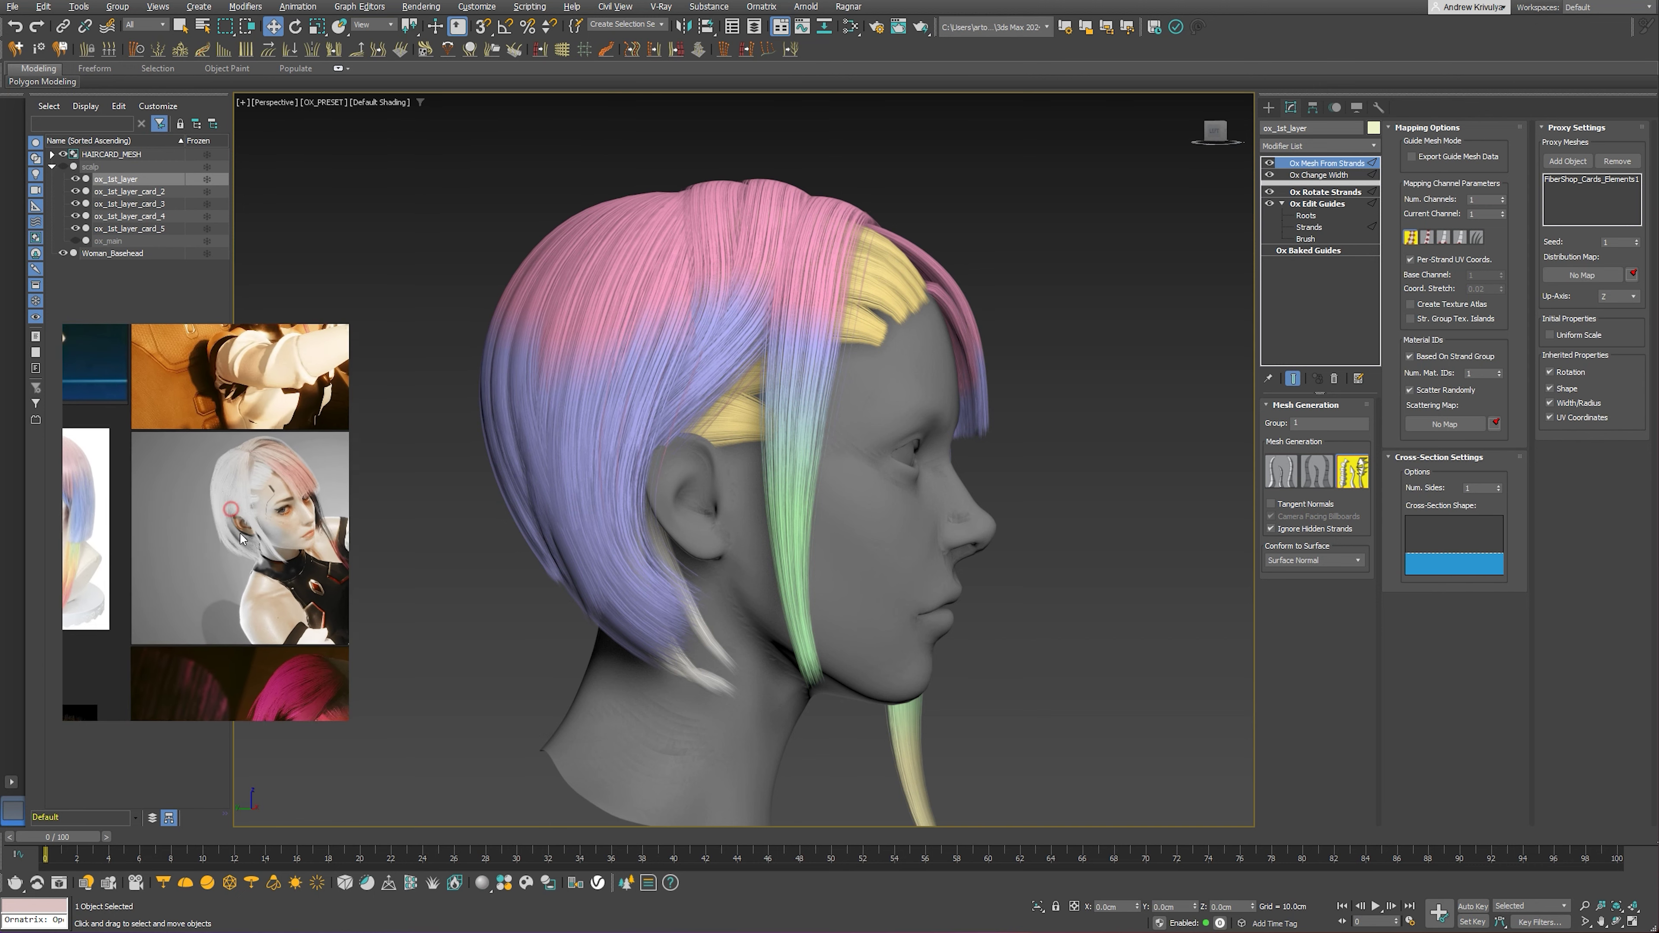
scroll(263, 451, "up", 3)
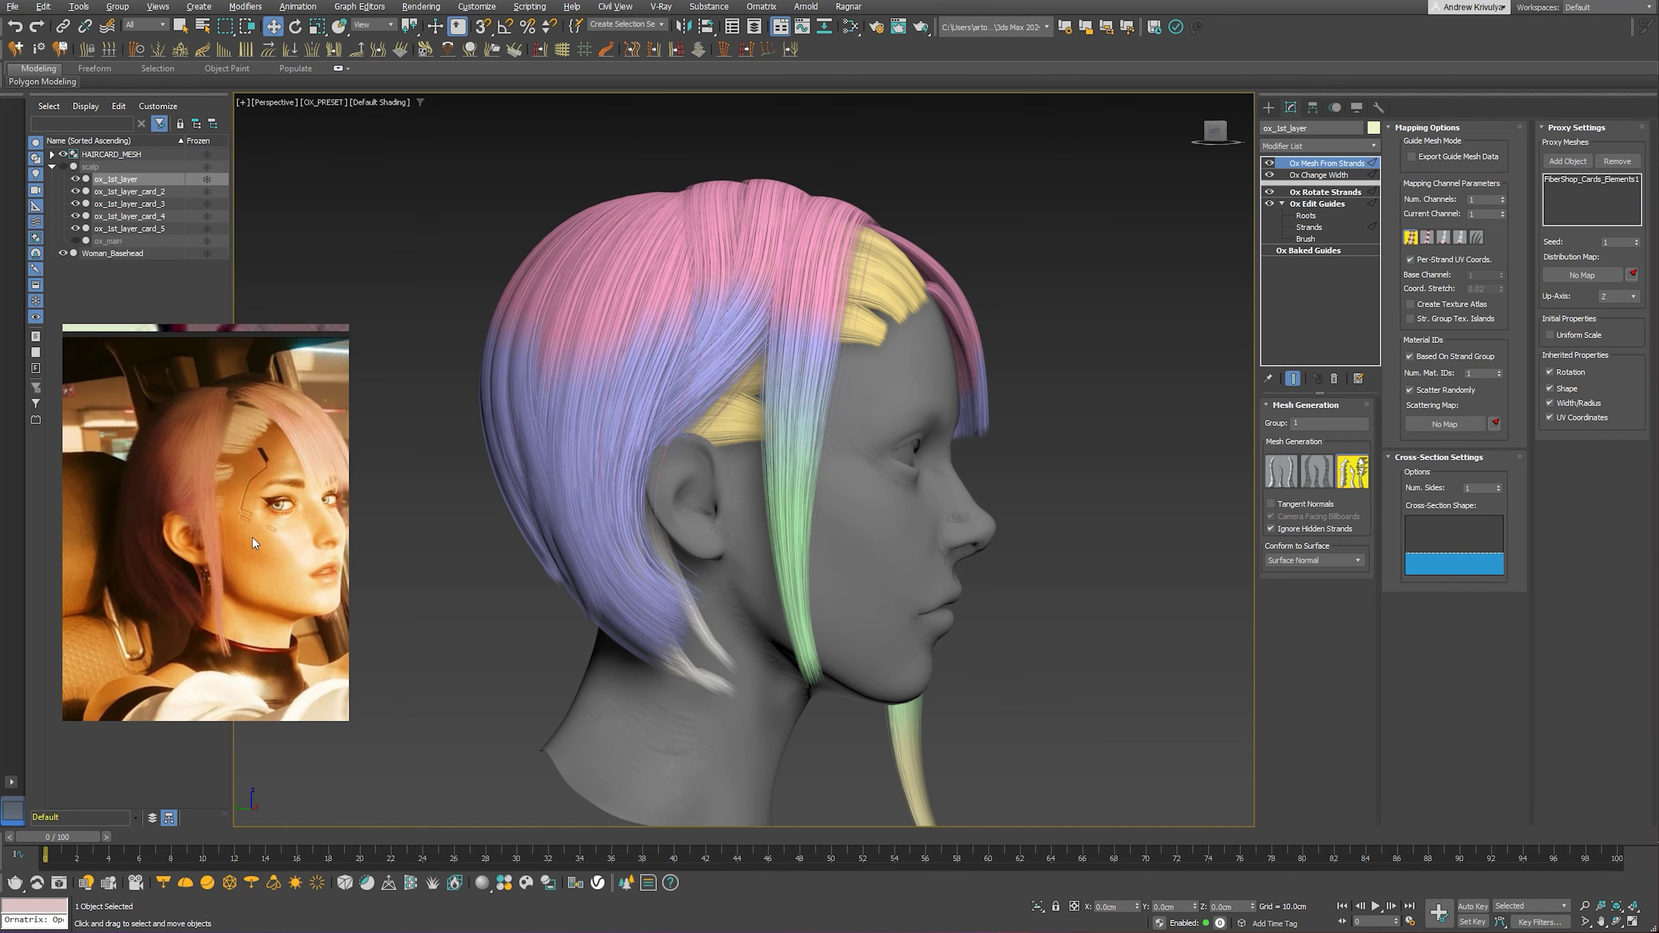
scroll(252, 536, "down", 2)
scroll(232, 493, "down", 2)
scroll(175, 515, "up", 2)
scroll(171, 501, "up", 2)
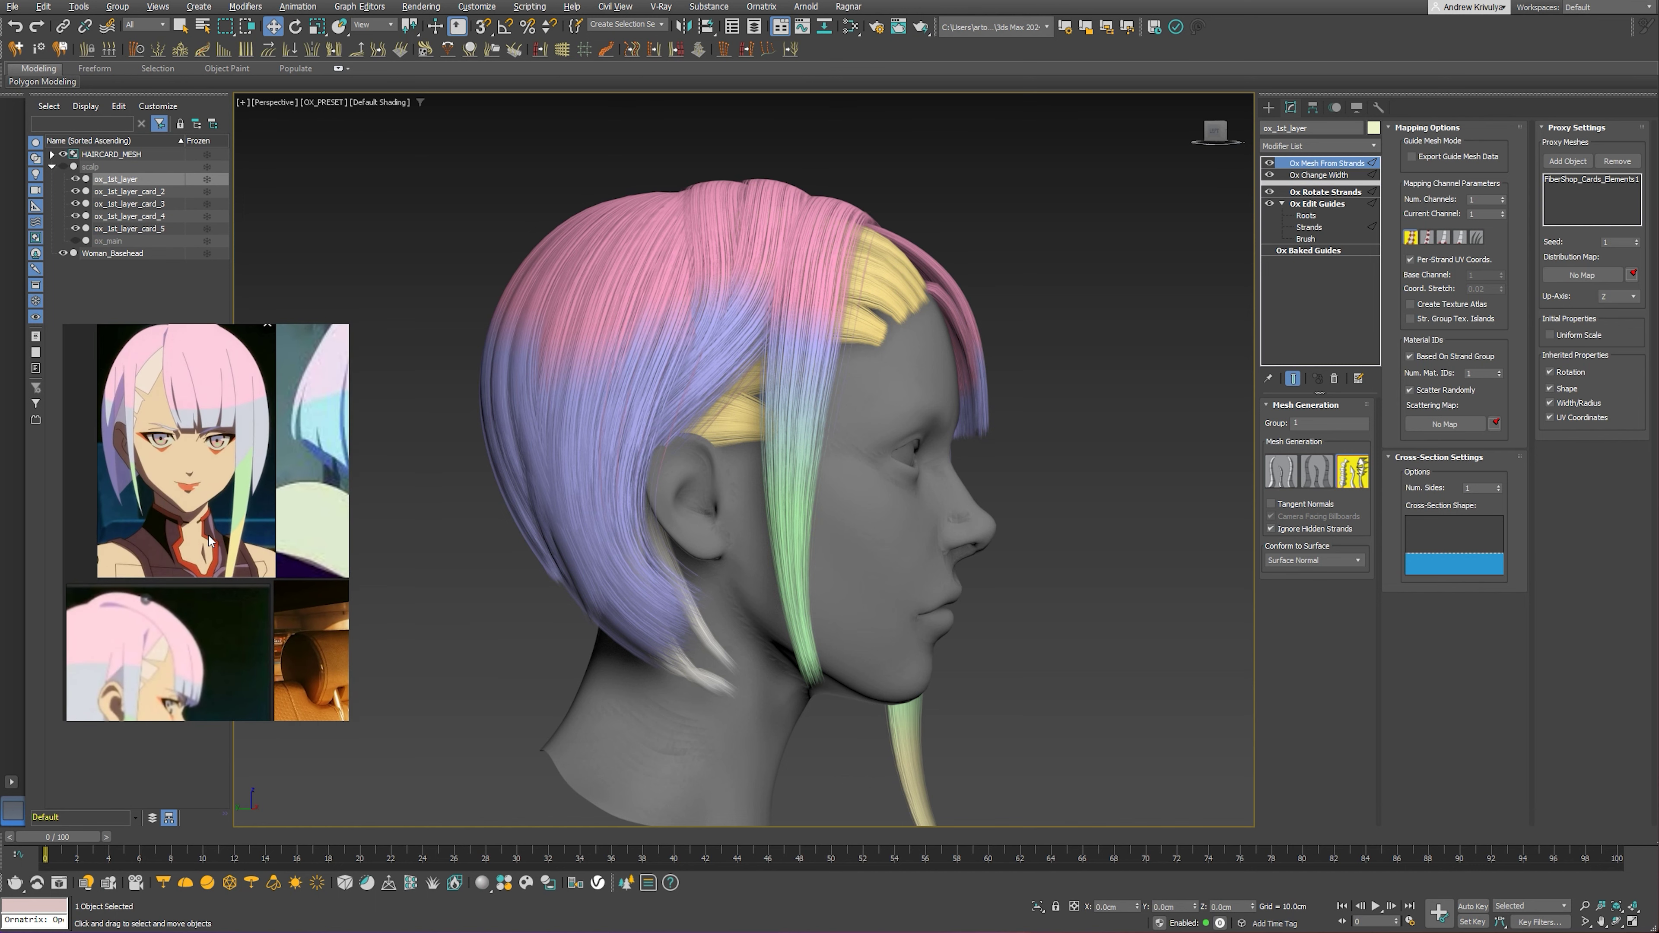
scroll(275, 477, "up", 2)
scroll(221, 495, "up", 2)
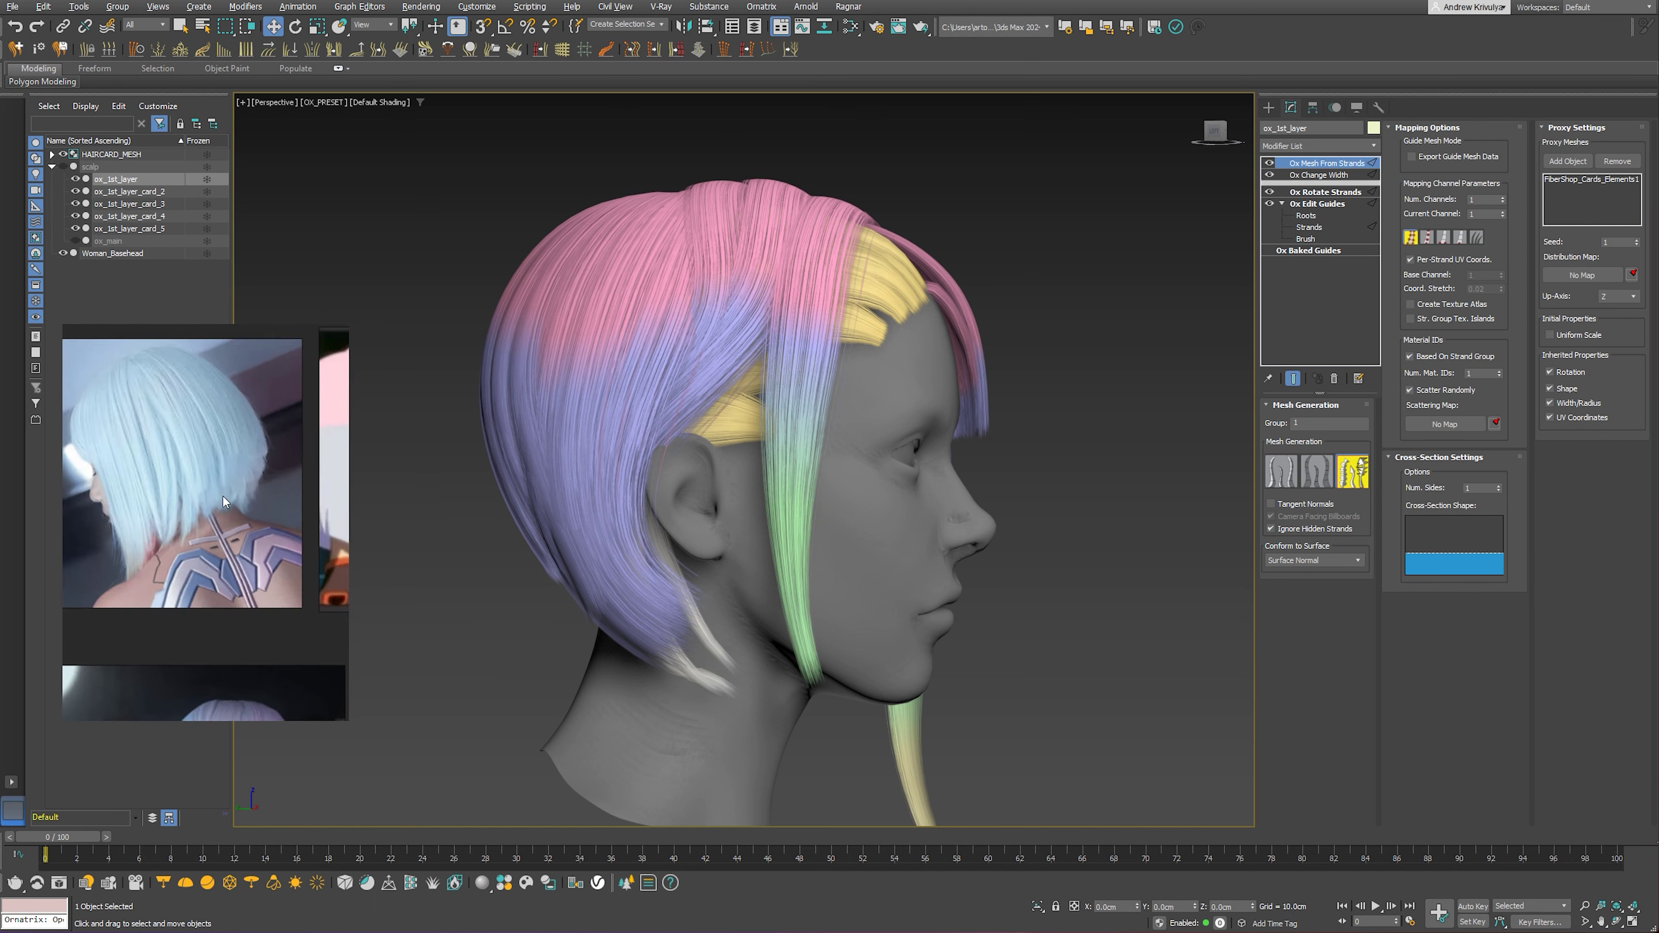
scroll(237, 511, "up", 2)
scroll(237, 511, "down", 2)
scroll(267, 542, "down", 1)
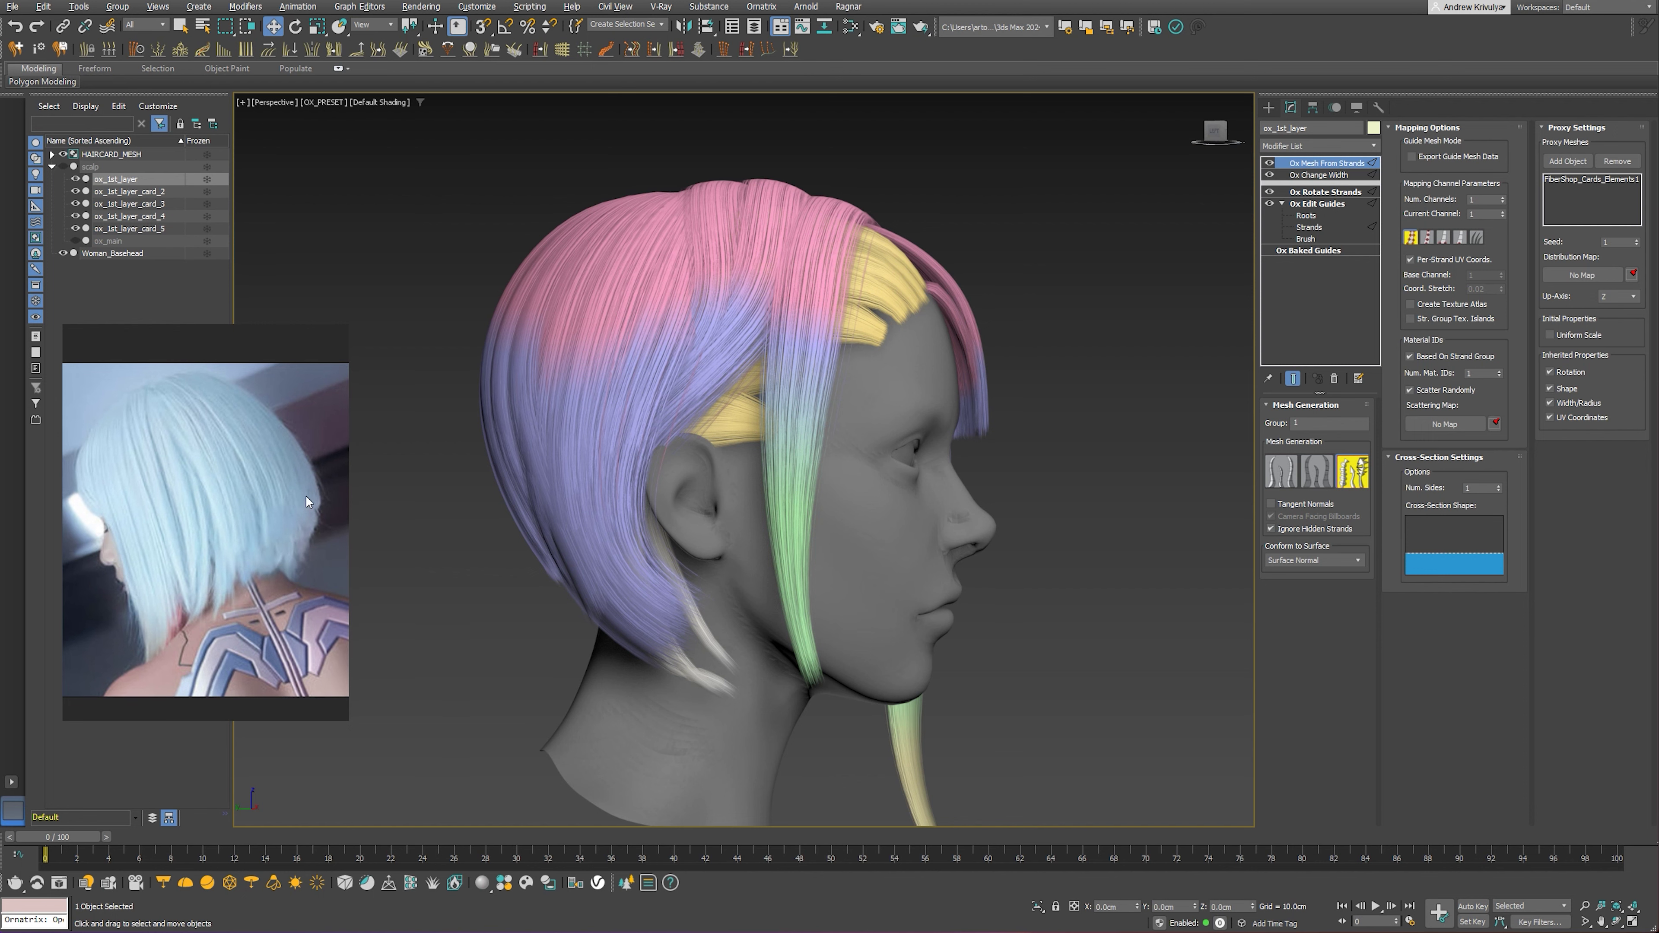
middle_click_drag(666, 452, 802, 511, "alt")
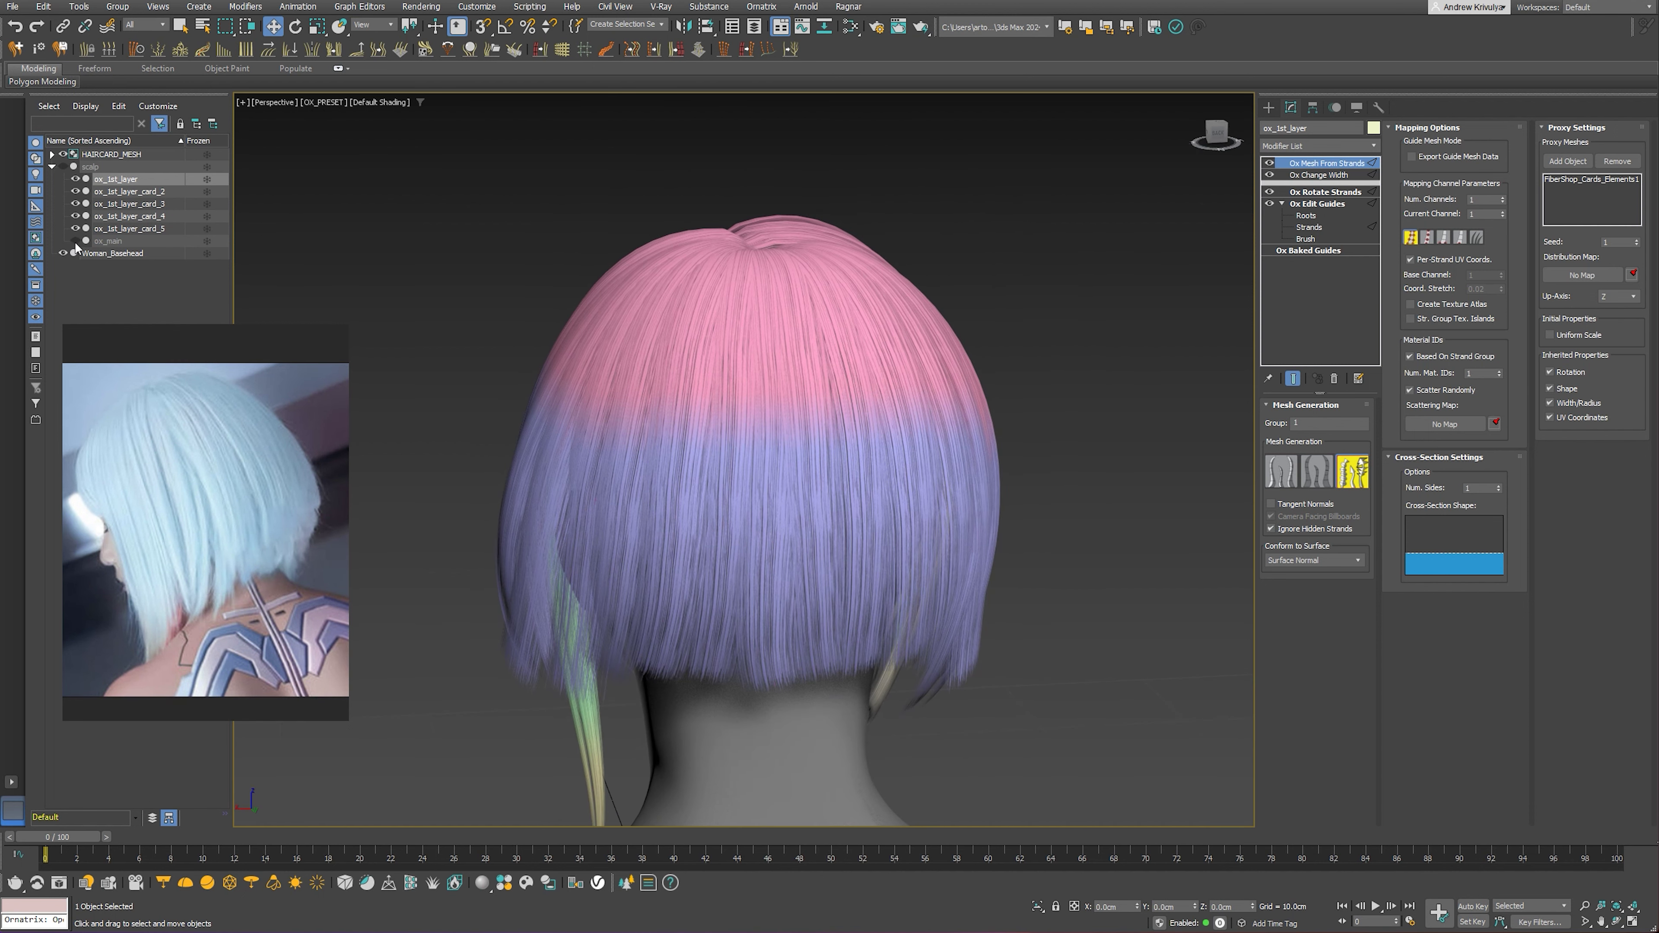
Hide the hair-card layer and edit ox_main's guide roots with Show End Result on
mouse_move(856, 365)
middle_mouse_down("alt")
mouse_move(808, 474)
mouse_move(557, 380)
middle_mouse_up("alt")
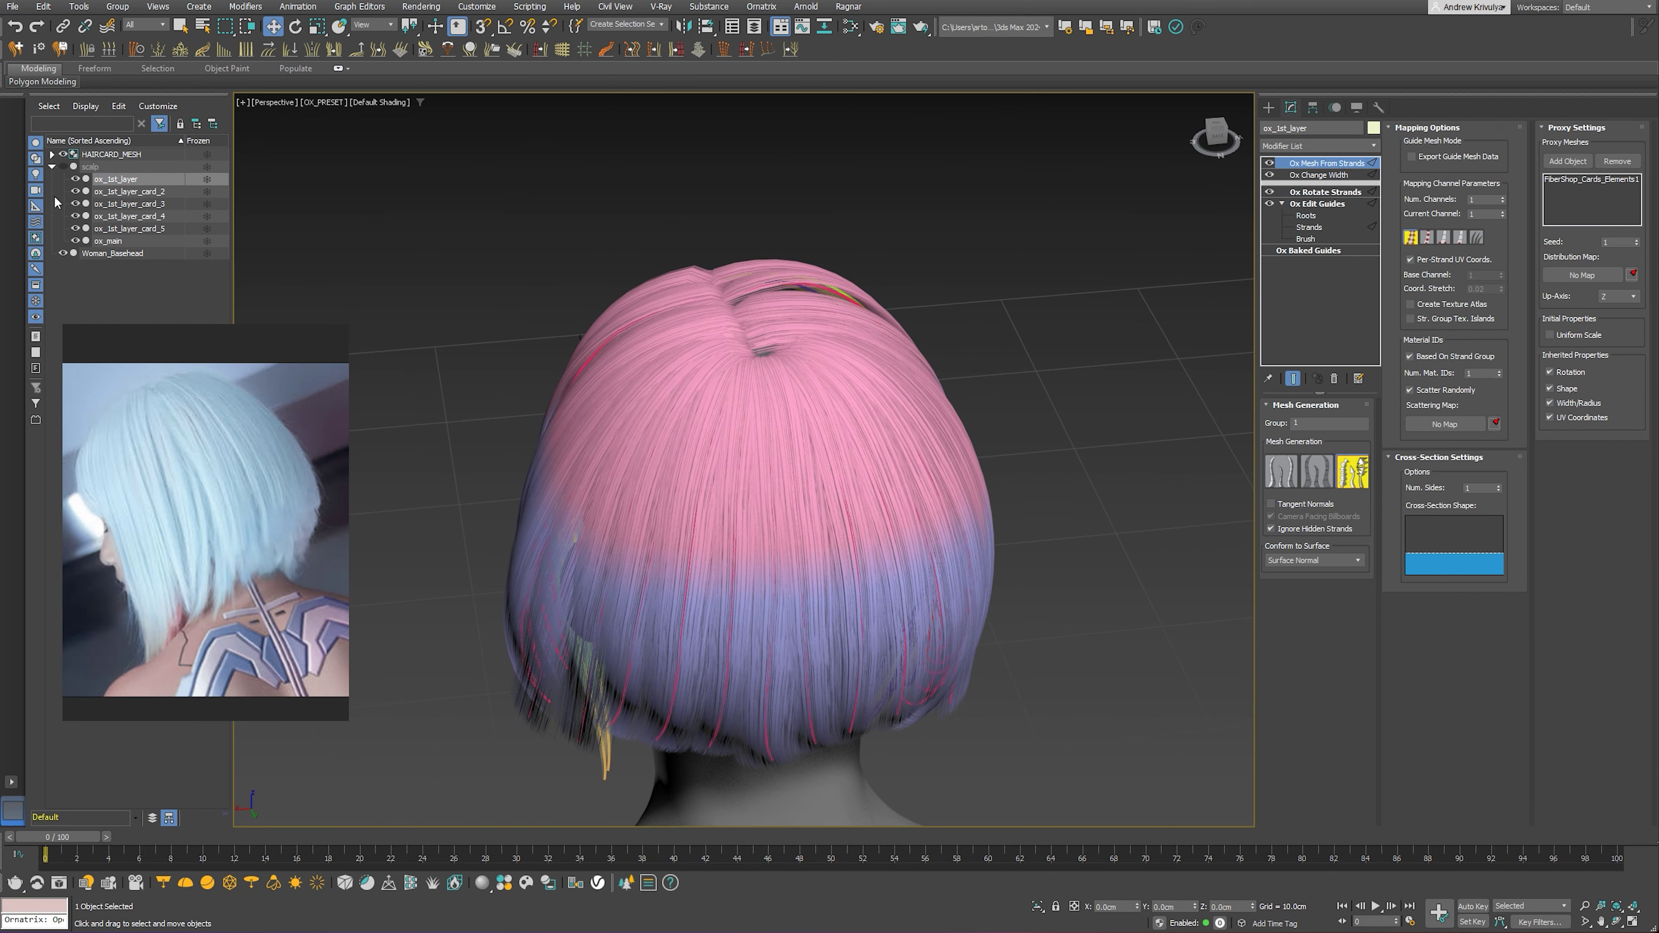
left_click(75, 215)
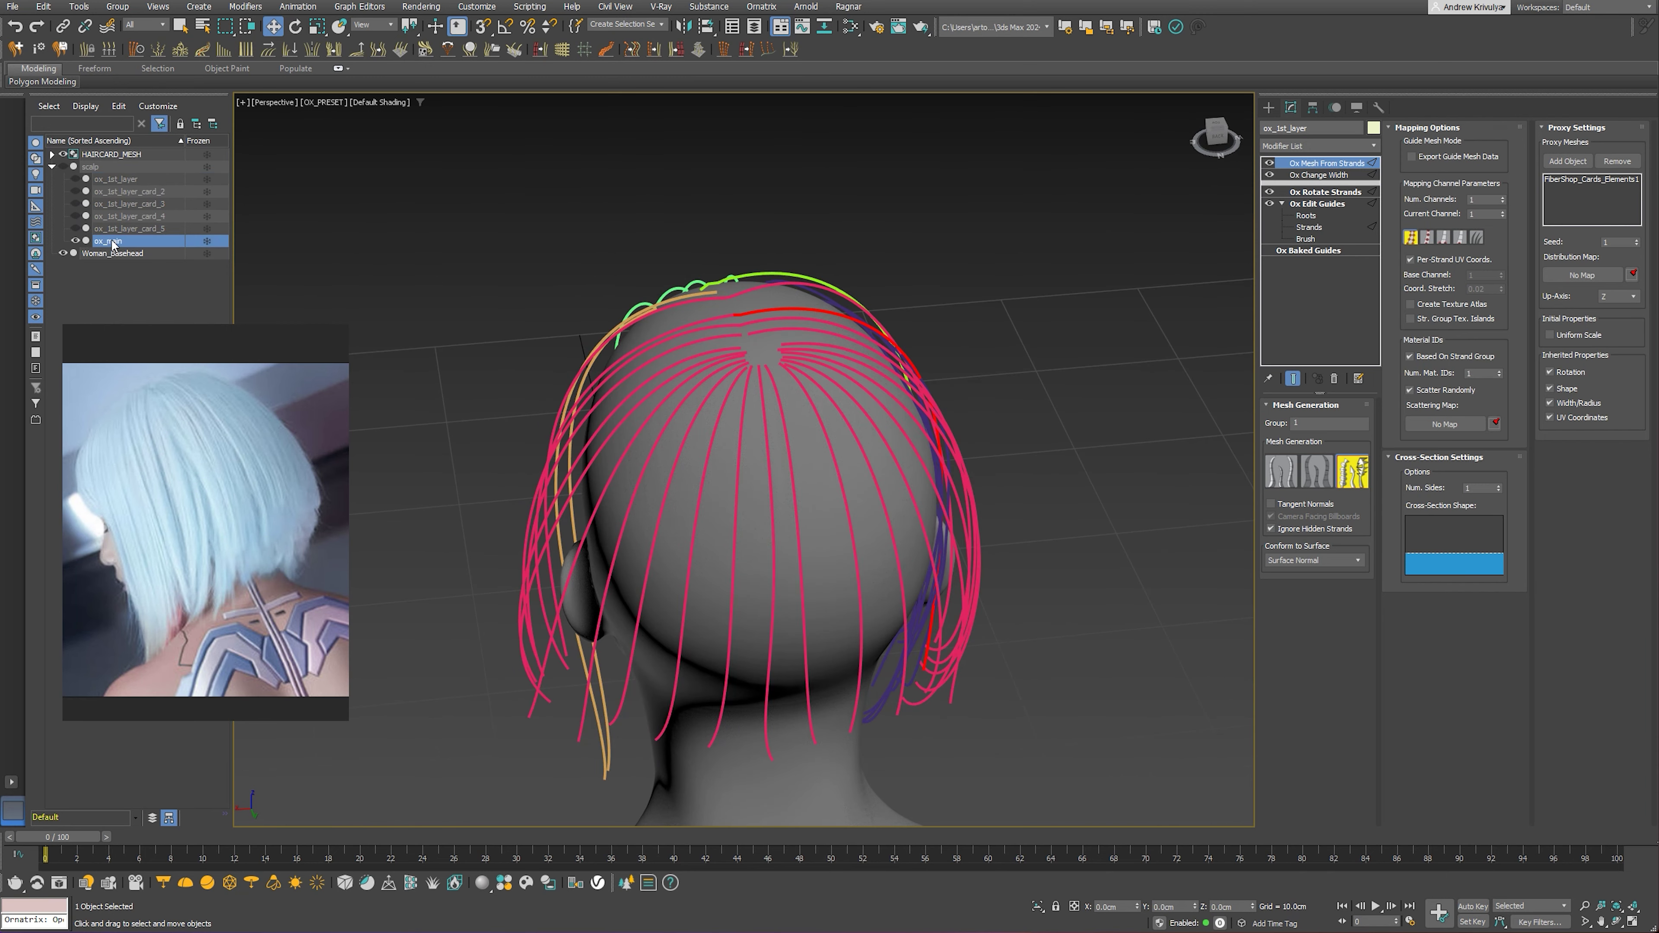
left_click(1307, 188)
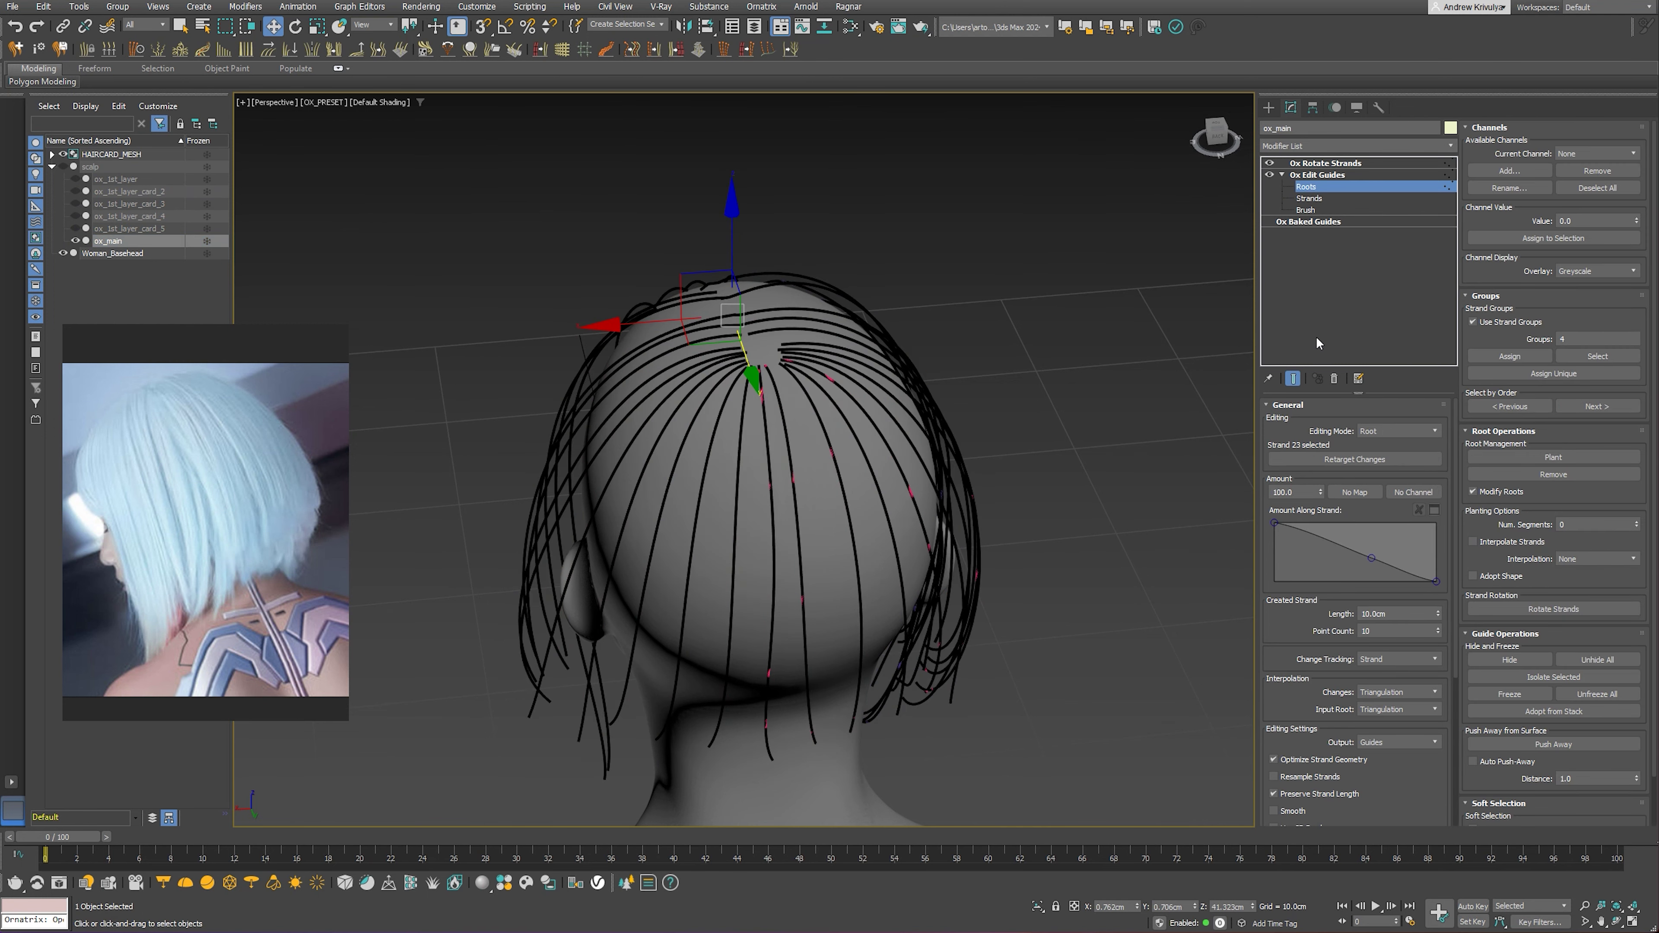
left_click(1294, 379)
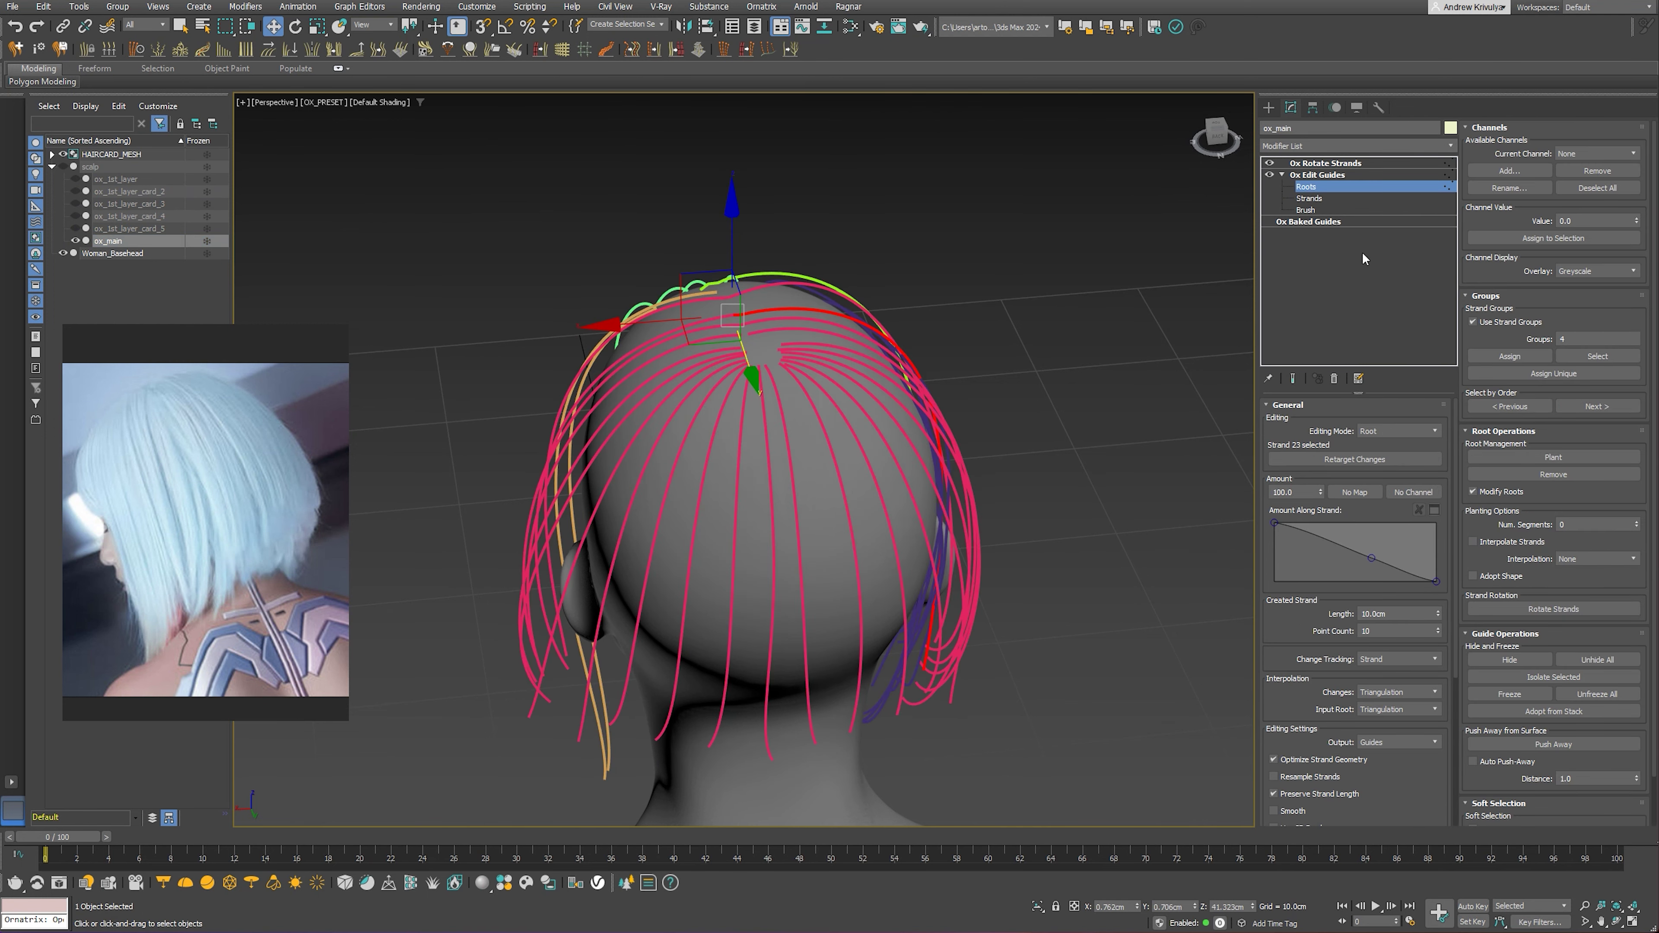
Select guide strands at the back of the head, then unhide ox_1st_layer_card_4
left_click(783, 602)
mouse_move(870, 593)
middle_mouse_down("alt")
mouse_move(895, 545)
mouse_move(817, 528)
mouse_move(835, 502)
mouse_move(779, 484)
mouse_move(832, 522)
mouse_move(812, 531)
middle_mouse_up("alt")
left_click(887, 551, "ctrl")
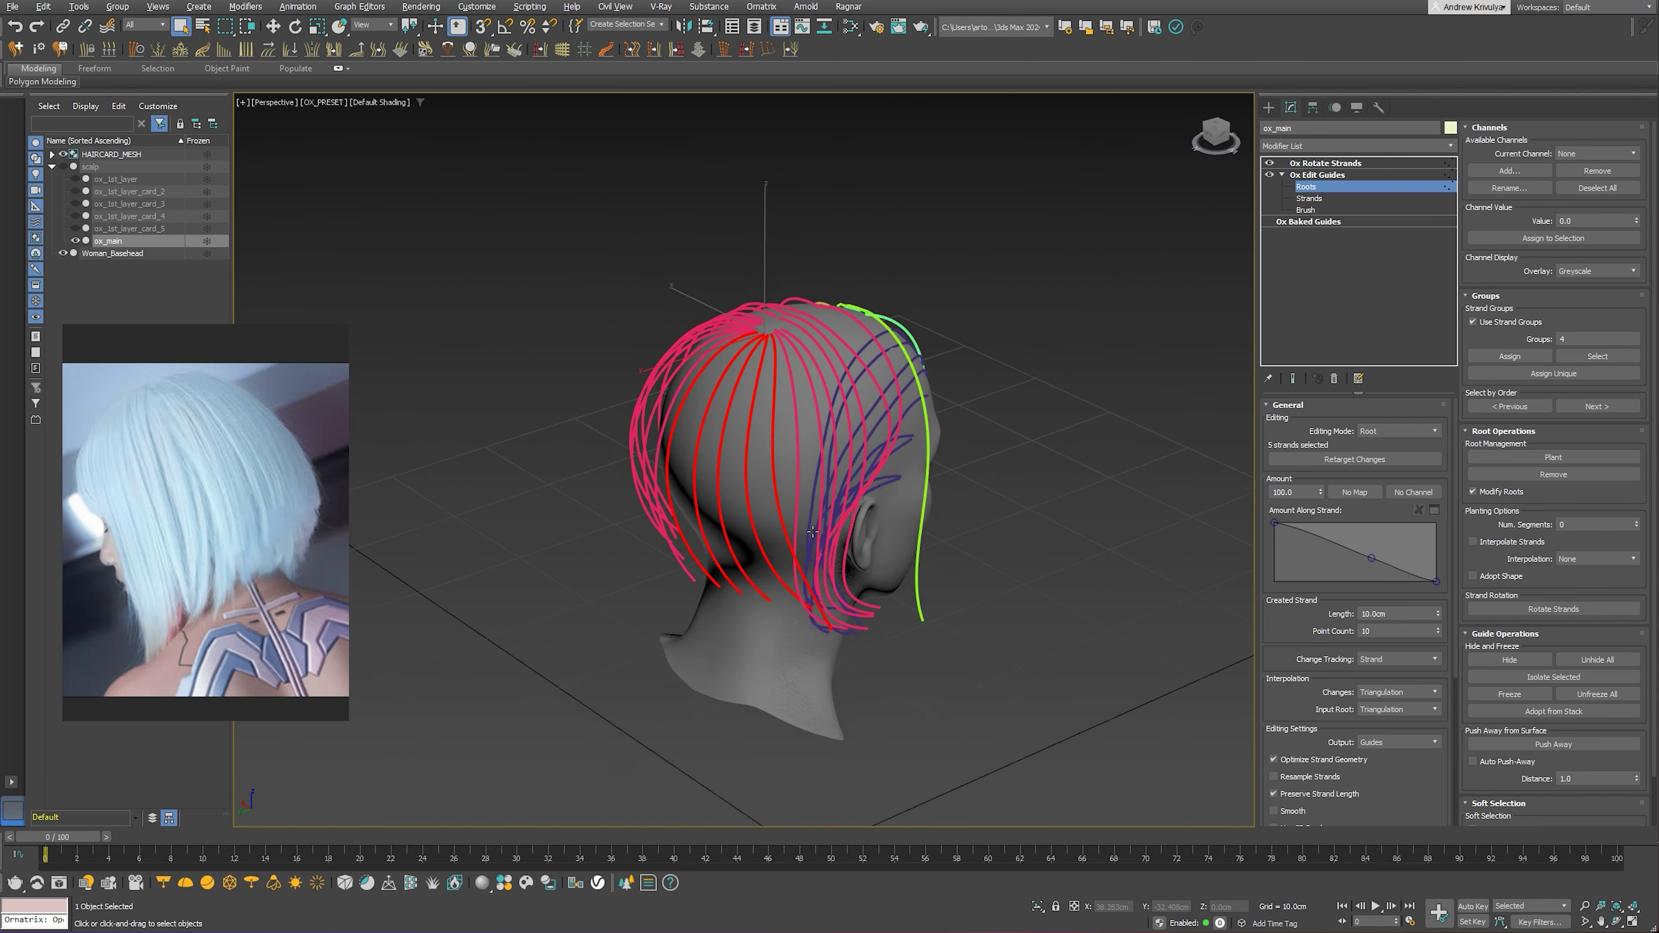
scroll(786, 389, "up", 1)
scroll(786, 389, "up", 3)
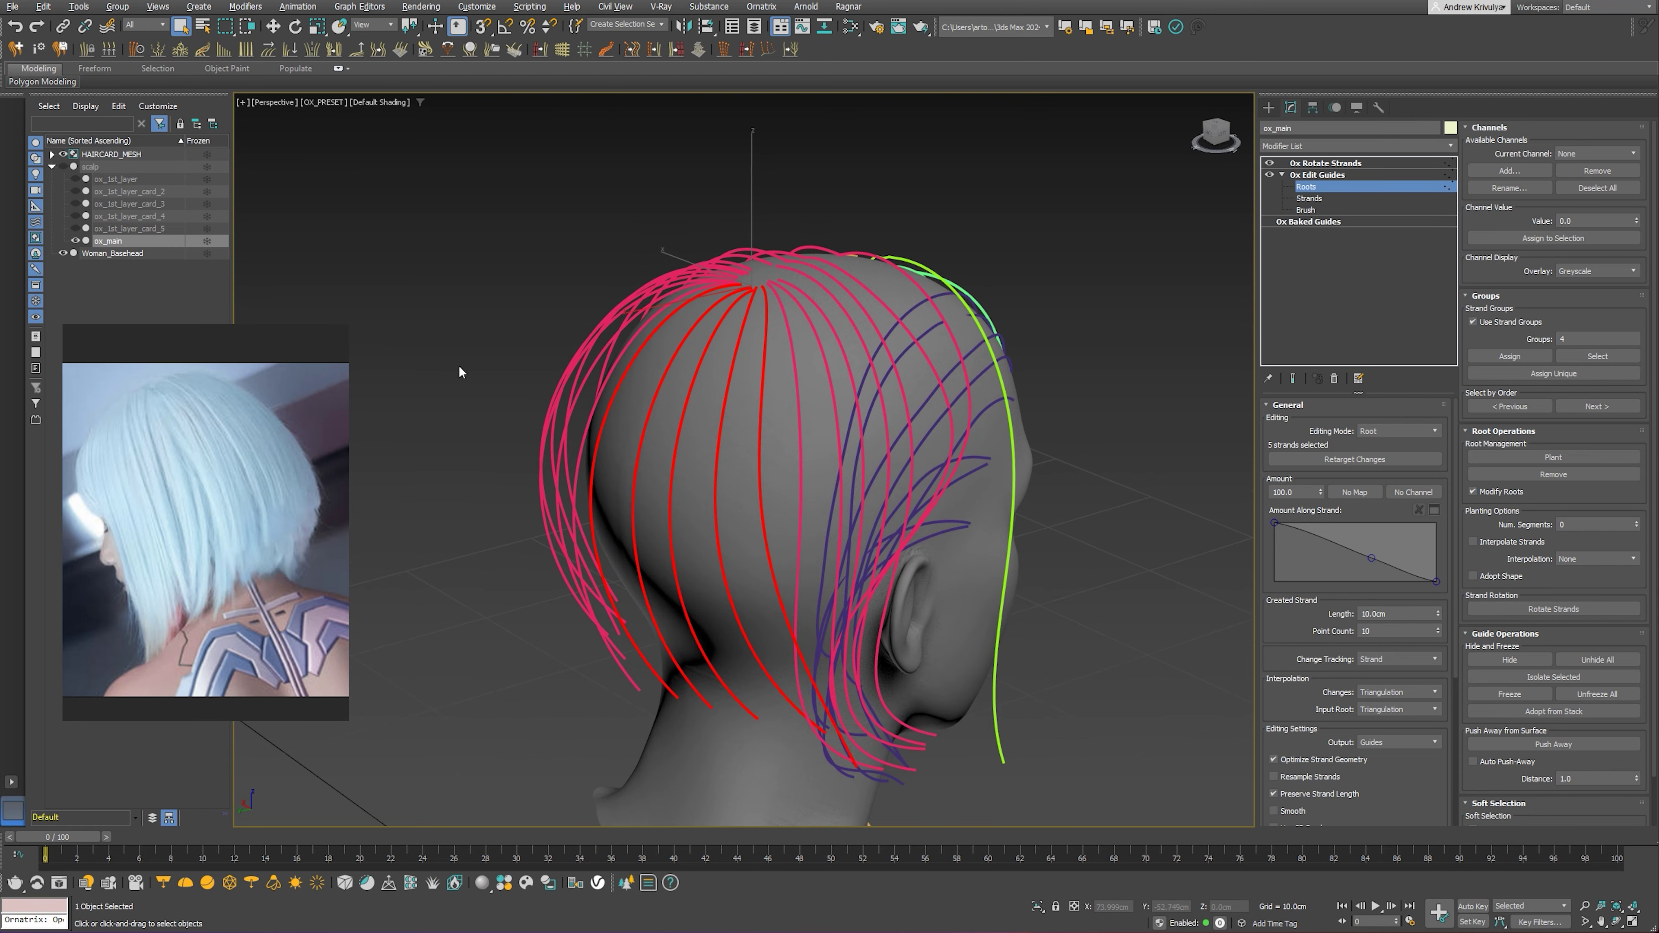
left_click(75, 215)
Toggle the guide display and orbit around to inspect the back of the head
left_click(1293, 379)
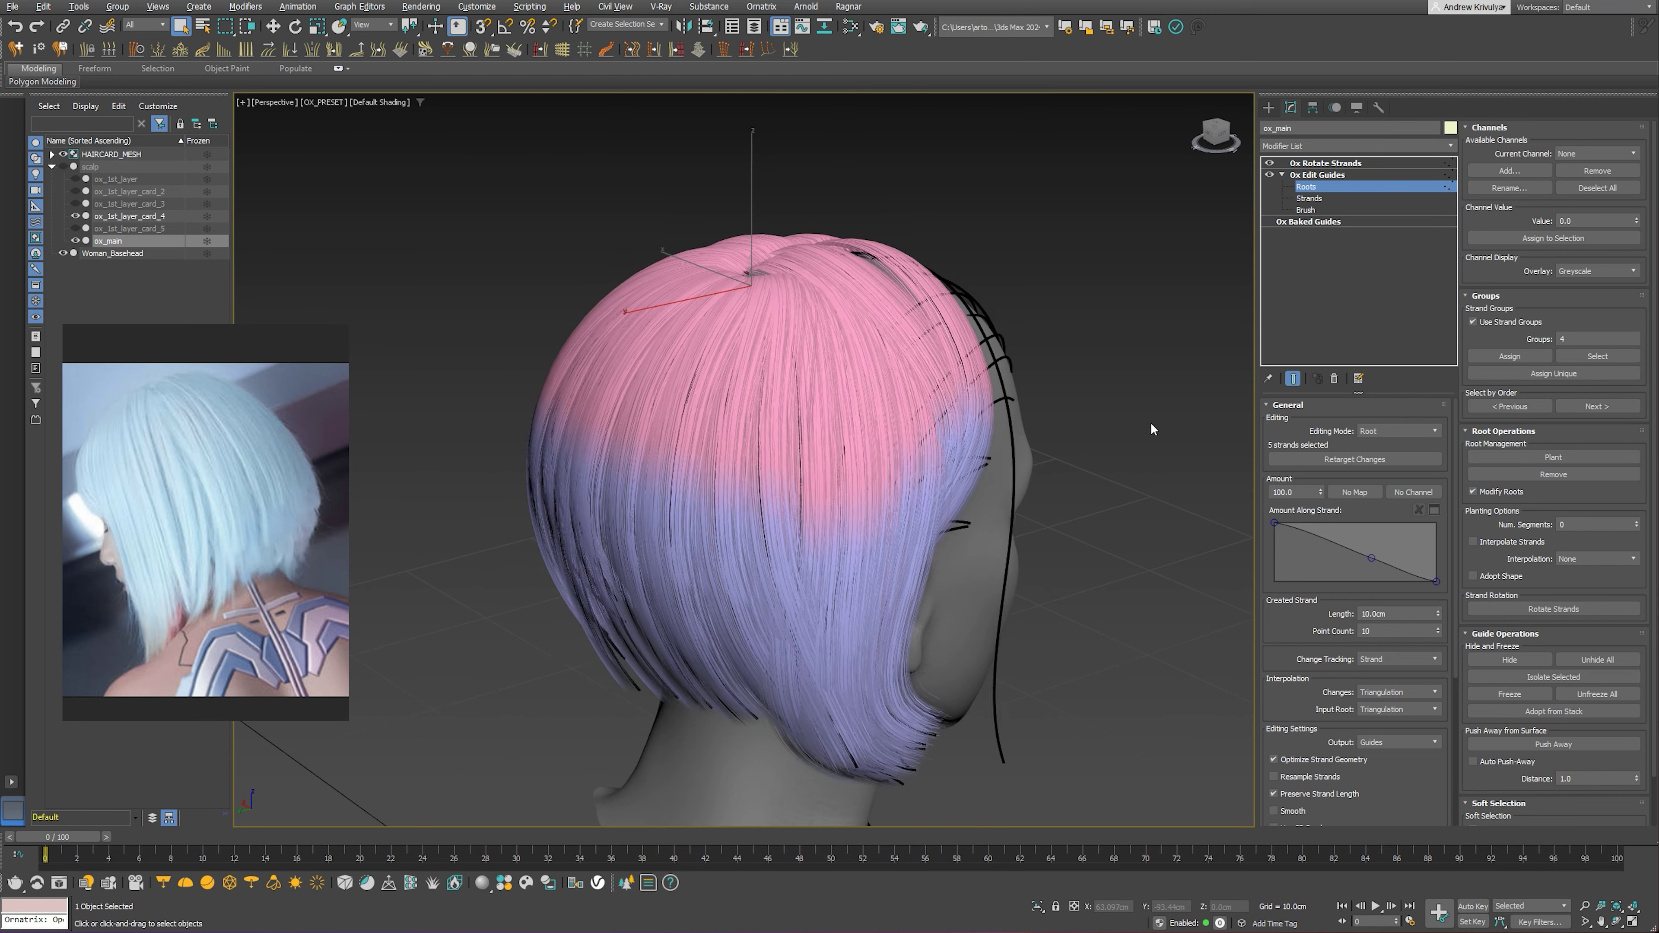
mouse_move(1150, 422)
middle_mouse_down("alt")
mouse_move(858, 443)
mouse_move(830, 421)
mouse_move(1008, 422)
mouse_move(793, 431)
mouse_move(1005, 430)
mouse_move(832, 416)
mouse_move(847, 406)
middle_mouse_up("alt")
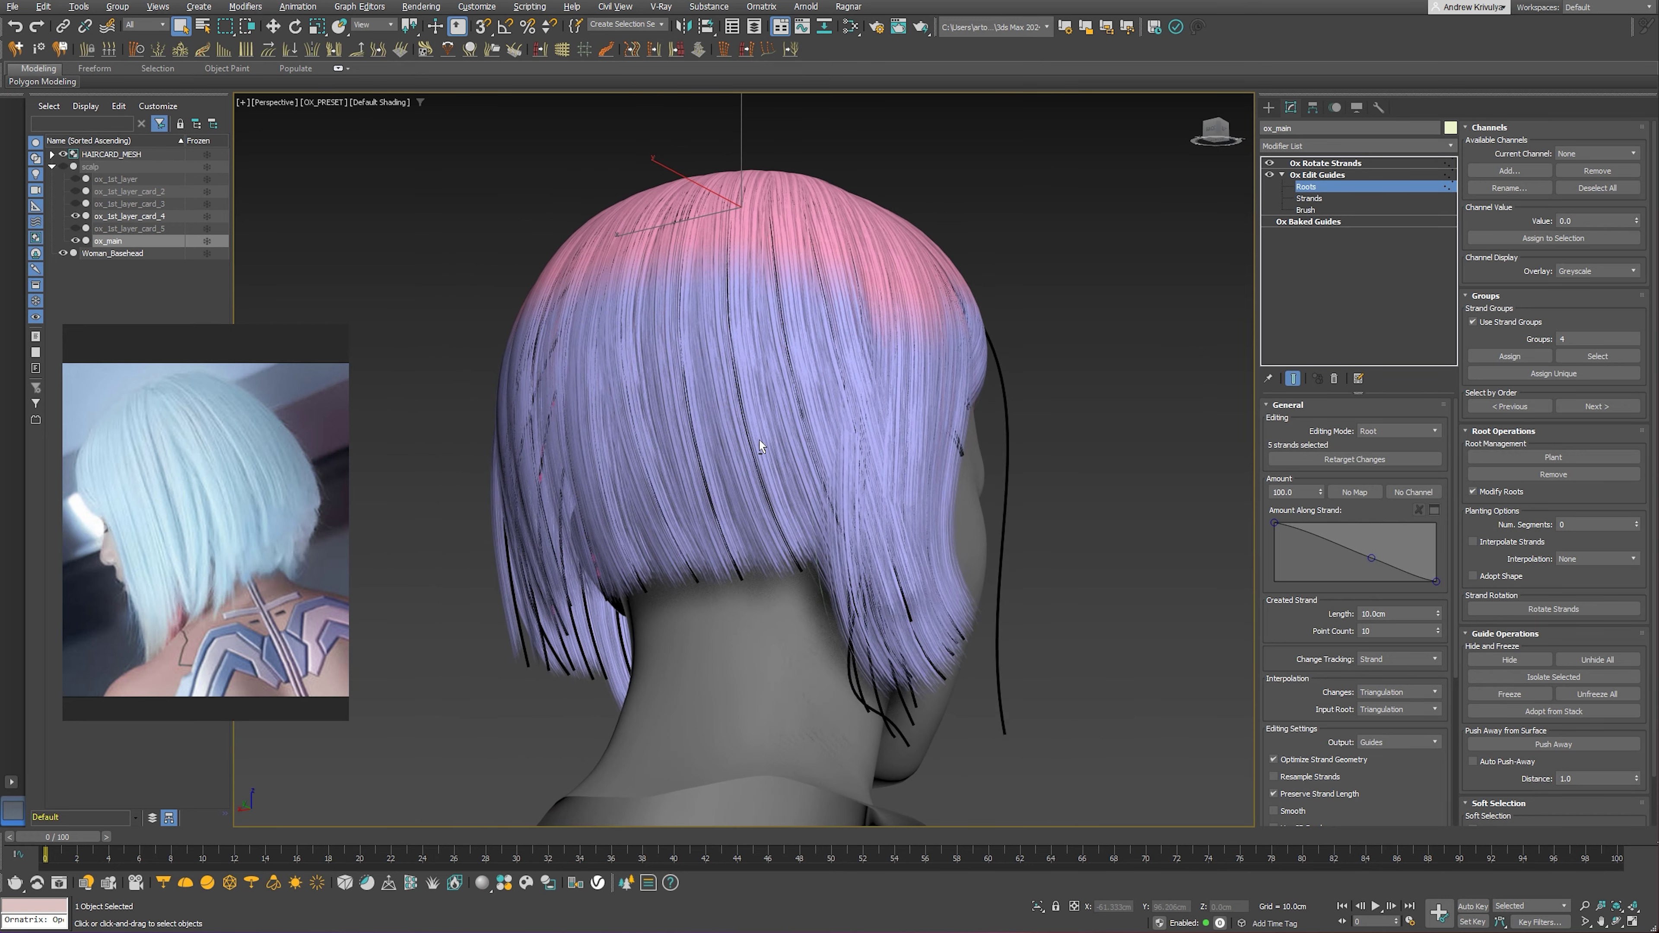
mouse_move(760, 440)
middle_mouse_down("alt")
mouse_move(845, 516)
mouse_move(824, 527)
mouse_move(864, 520)
mouse_move(787, 568)
mouse_move(811, 560)
mouse_move(676, 550)
mouse_move(723, 548)
middle_mouse_up("alt")
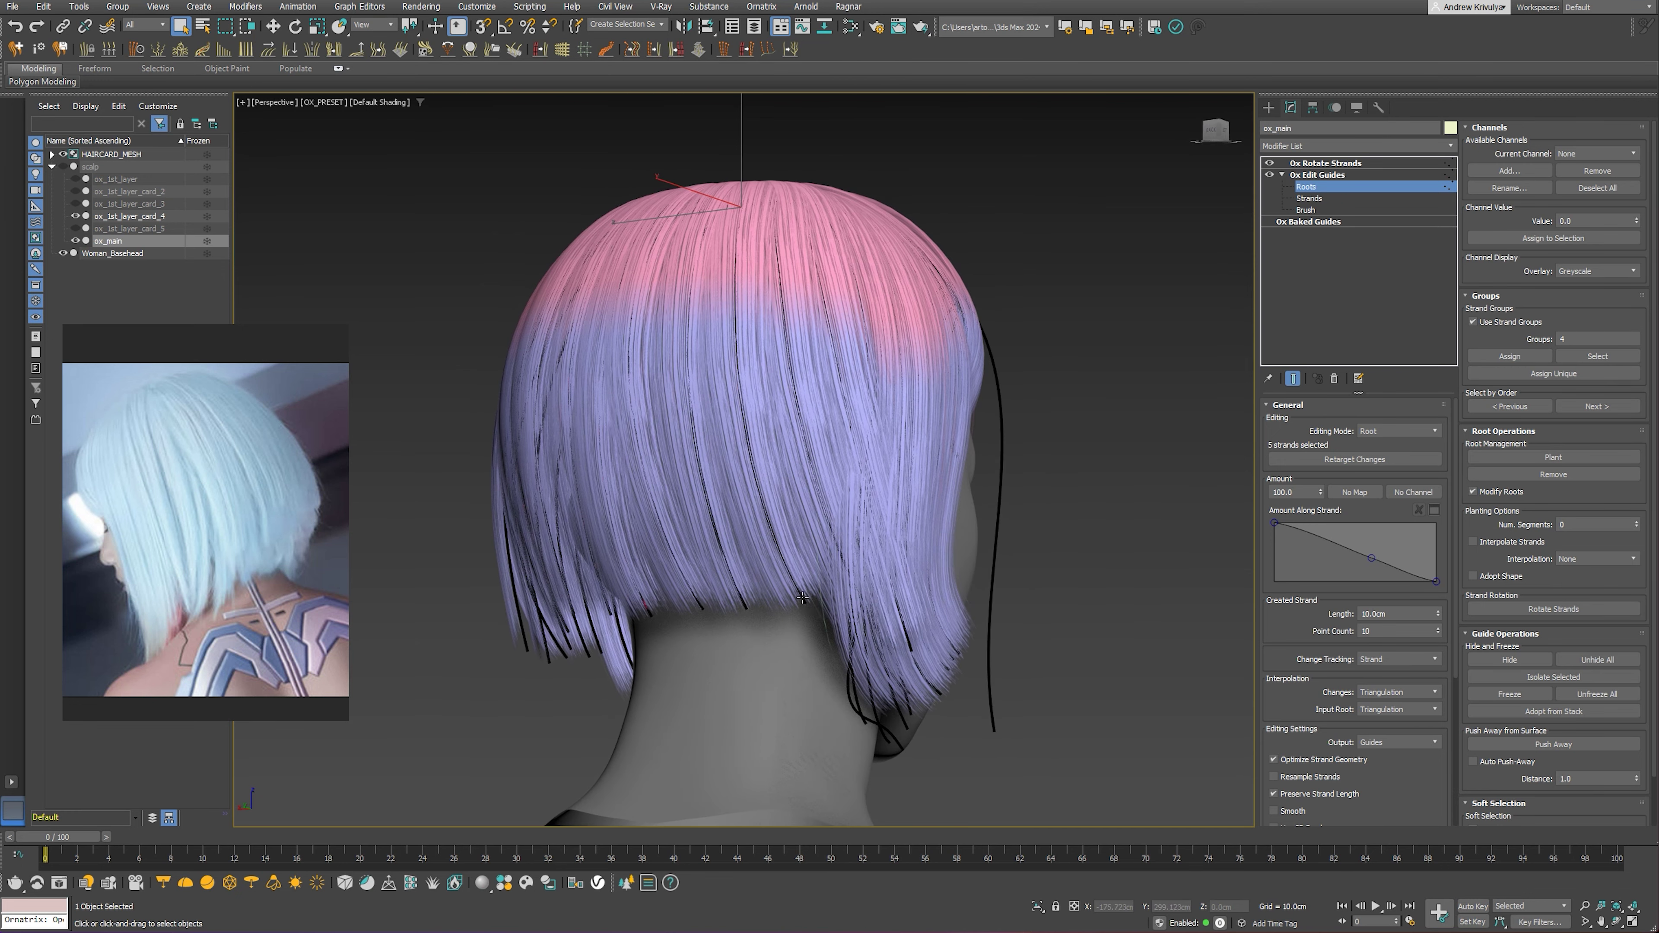
middle_click_drag(802, 598, 821, 627, "alt")
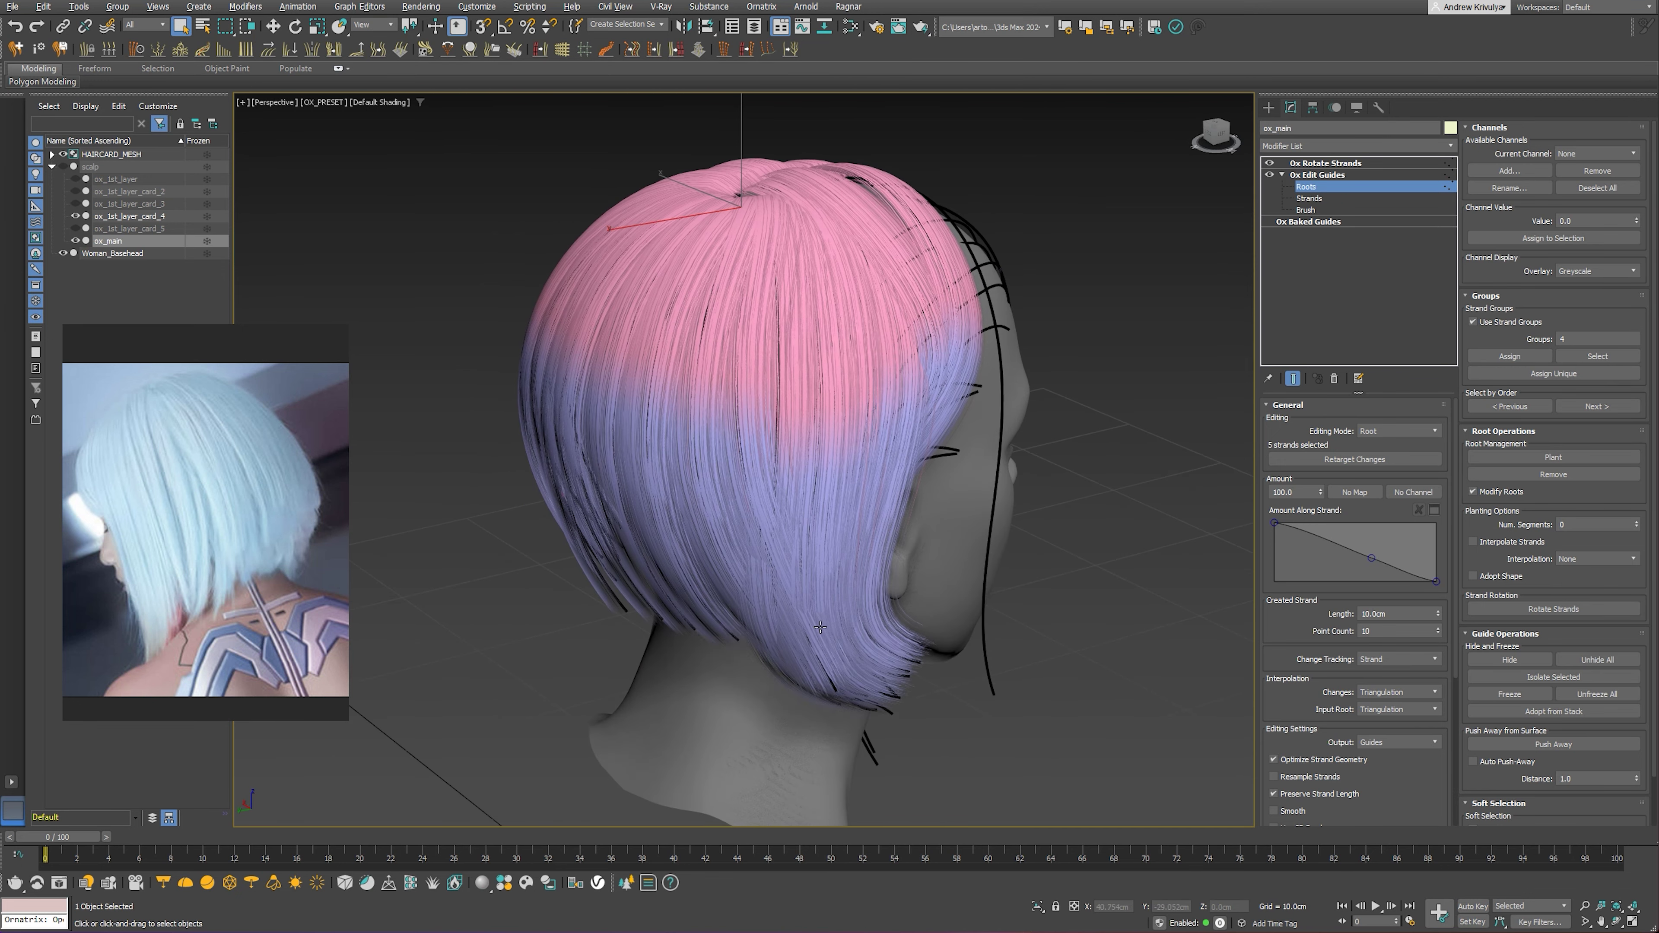
Hide ox_1st_layer_card_4 and isolate the four chosen back guide strands
left_click(75, 217)
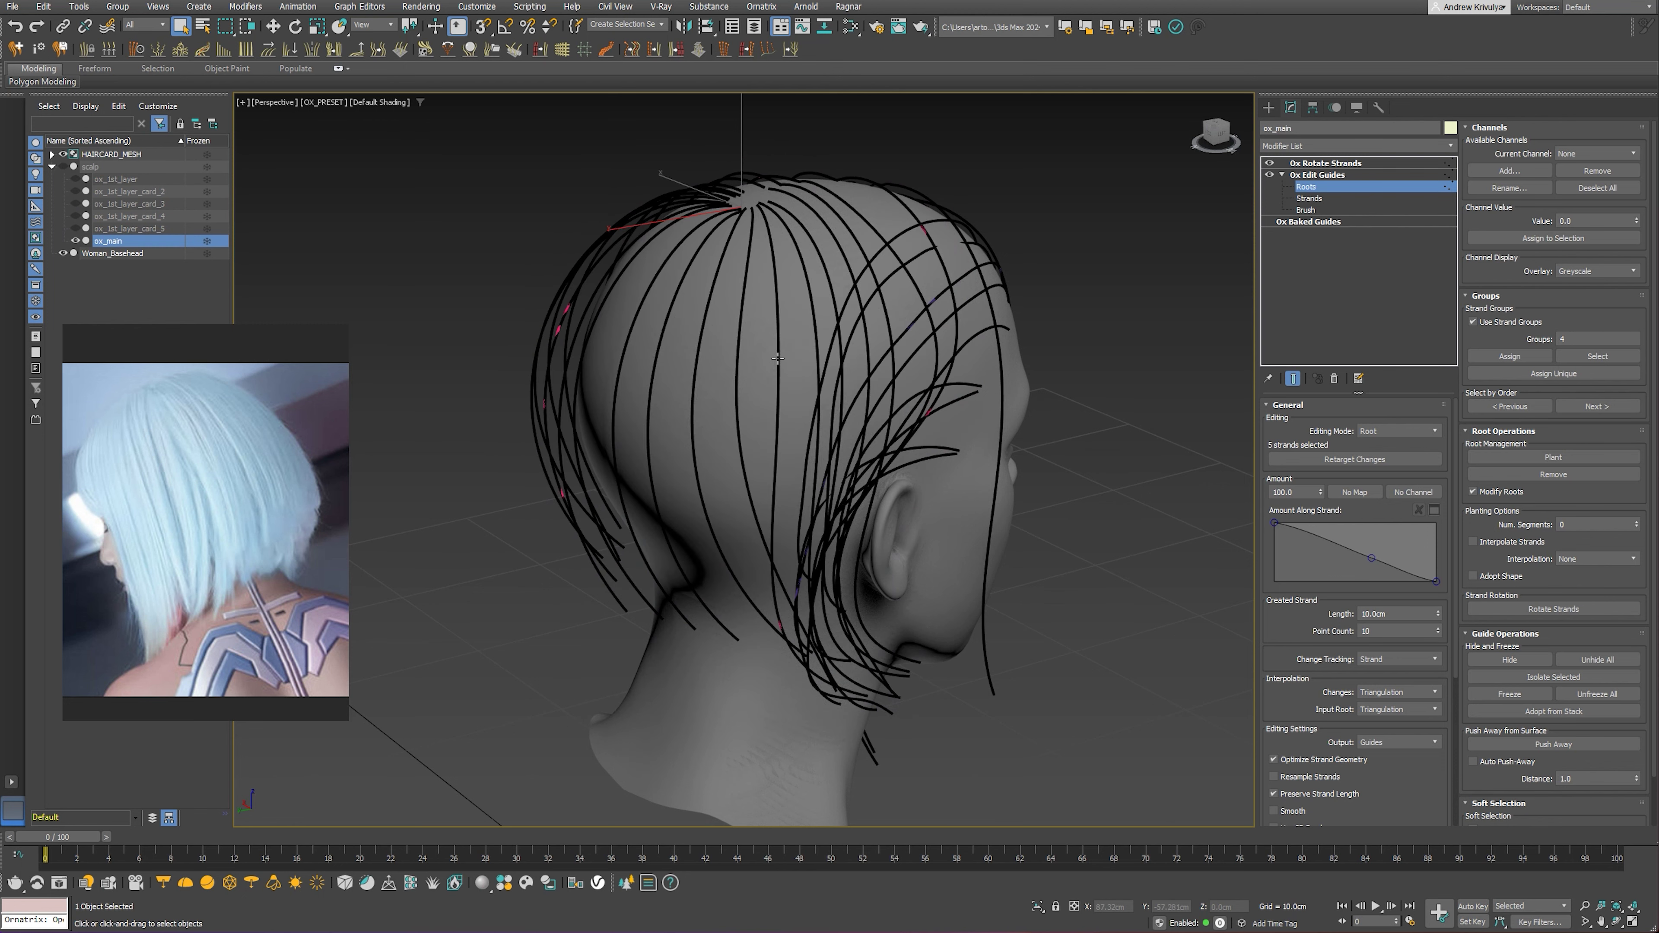
left_click(1292, 379)
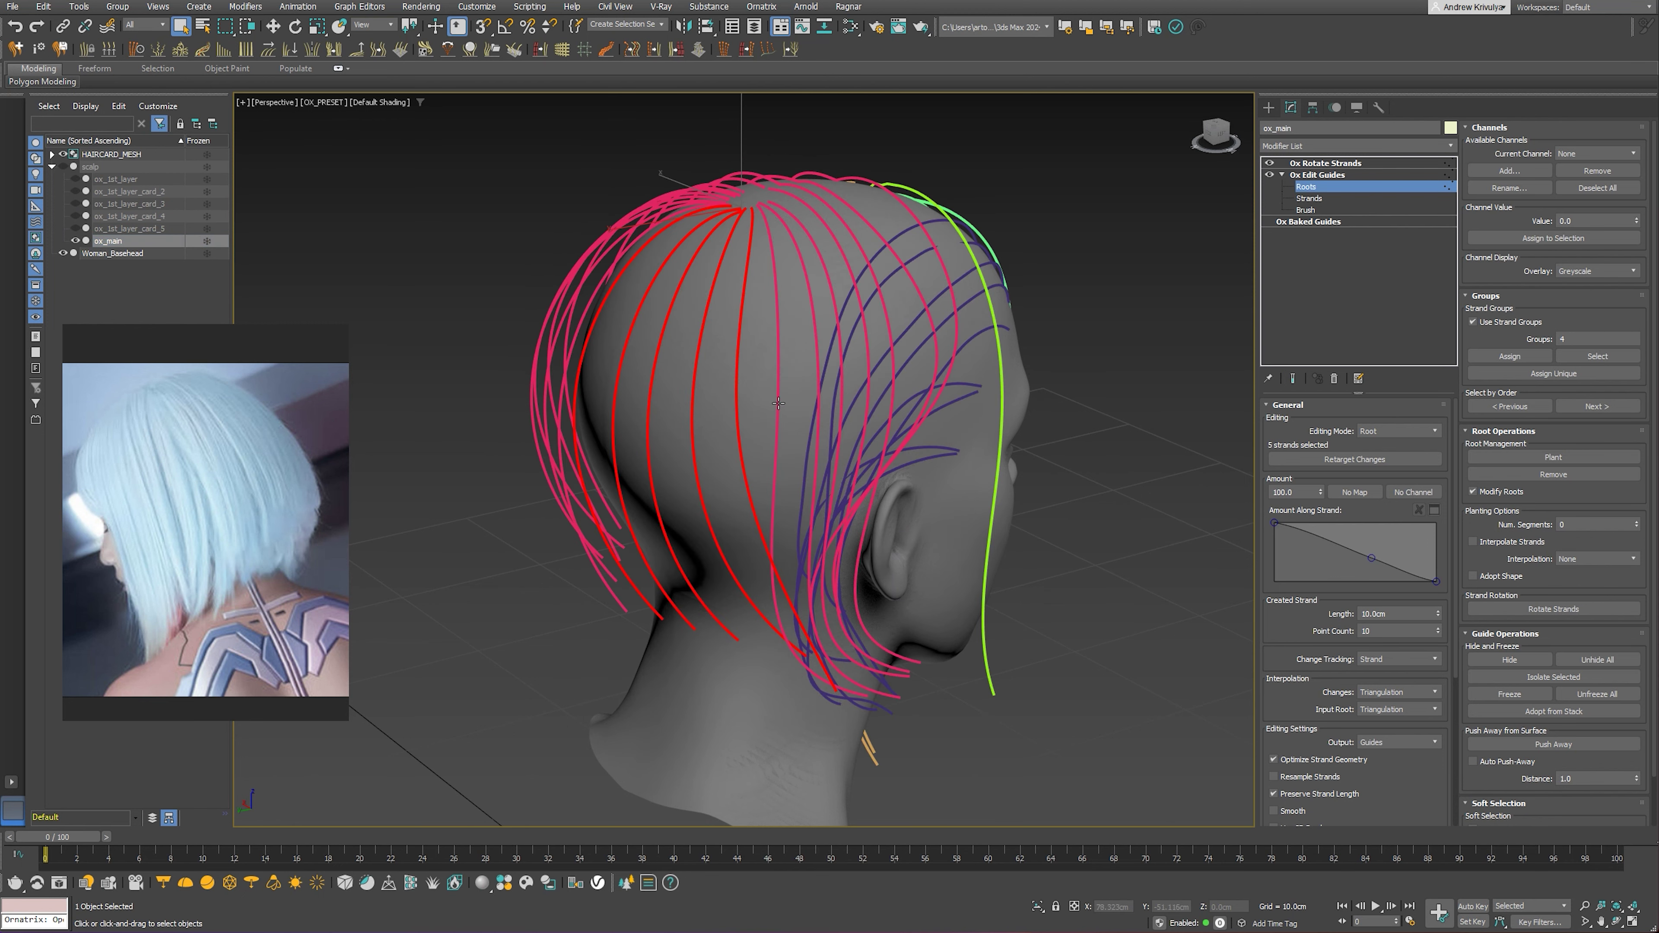
middle_click_drag(775, 474, 799, 462, "alt")
left_click(810, 439, "ctrl")
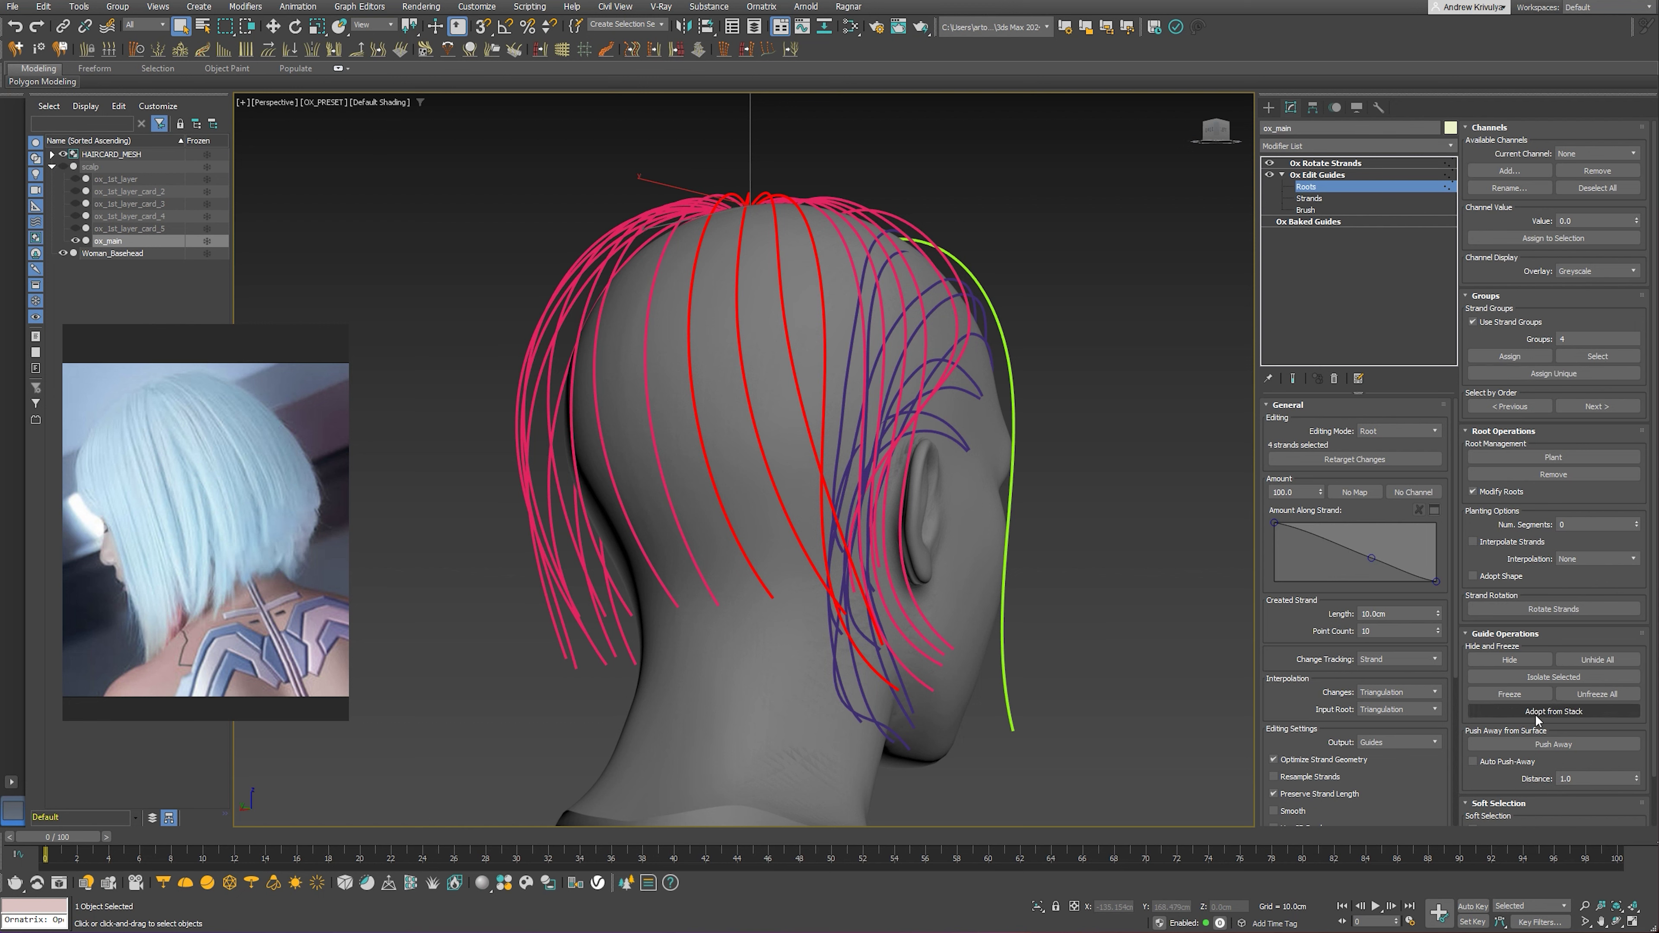
left_click(1553, 677)
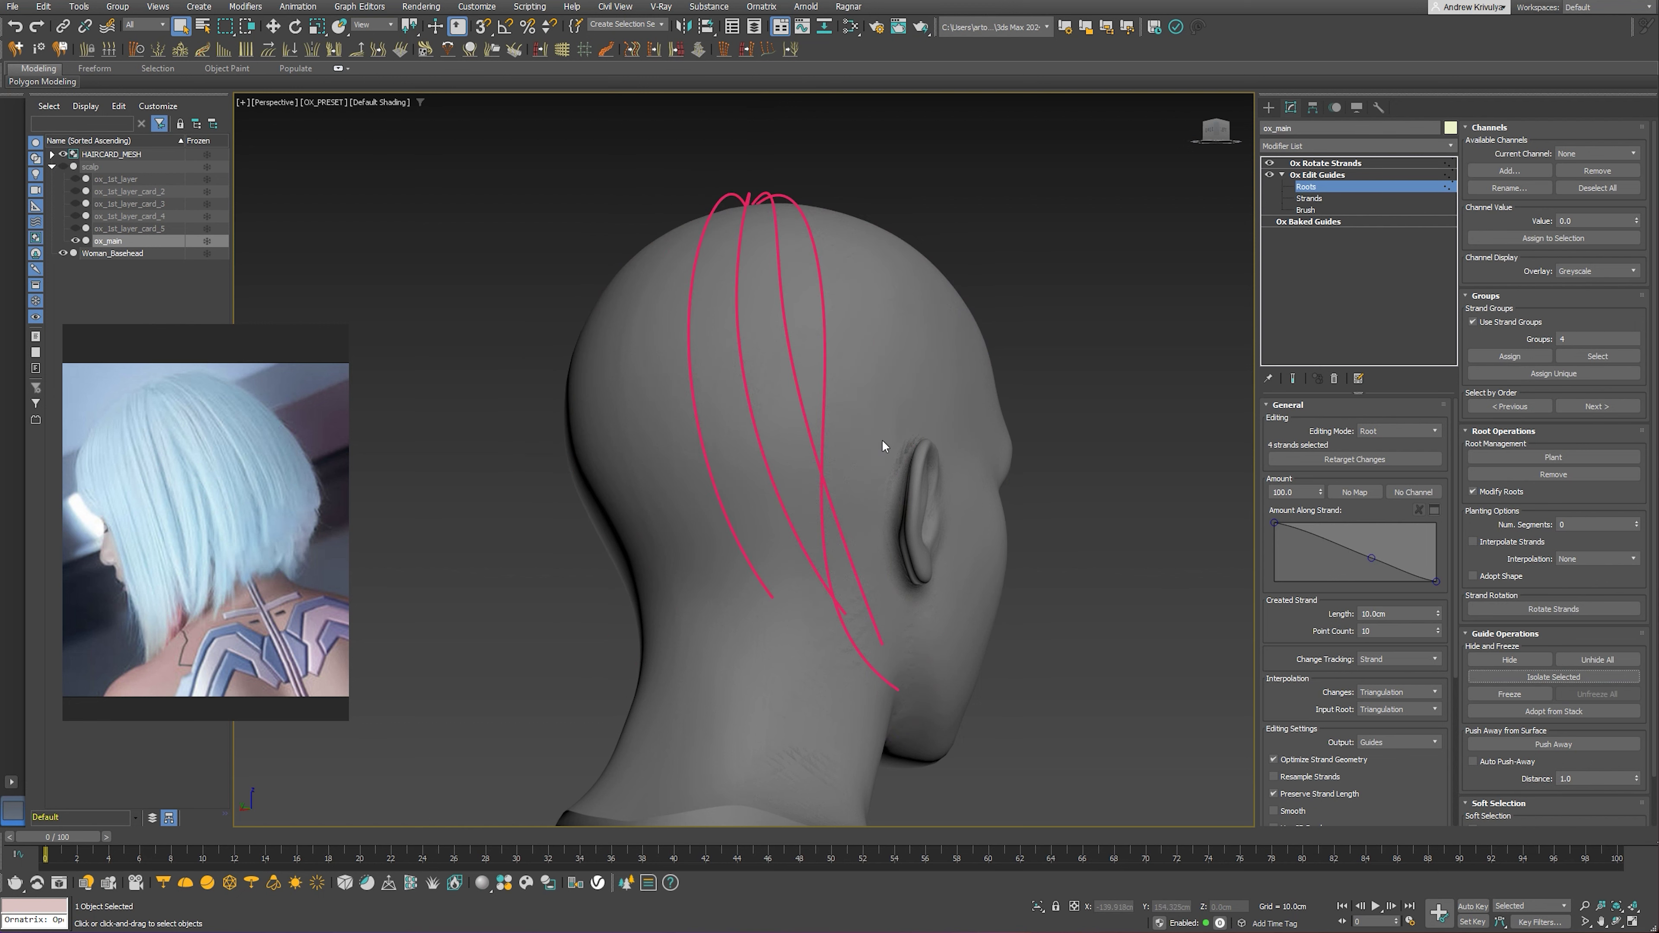
Select the three guide strands on the left of the back section
left_click(76, 226)
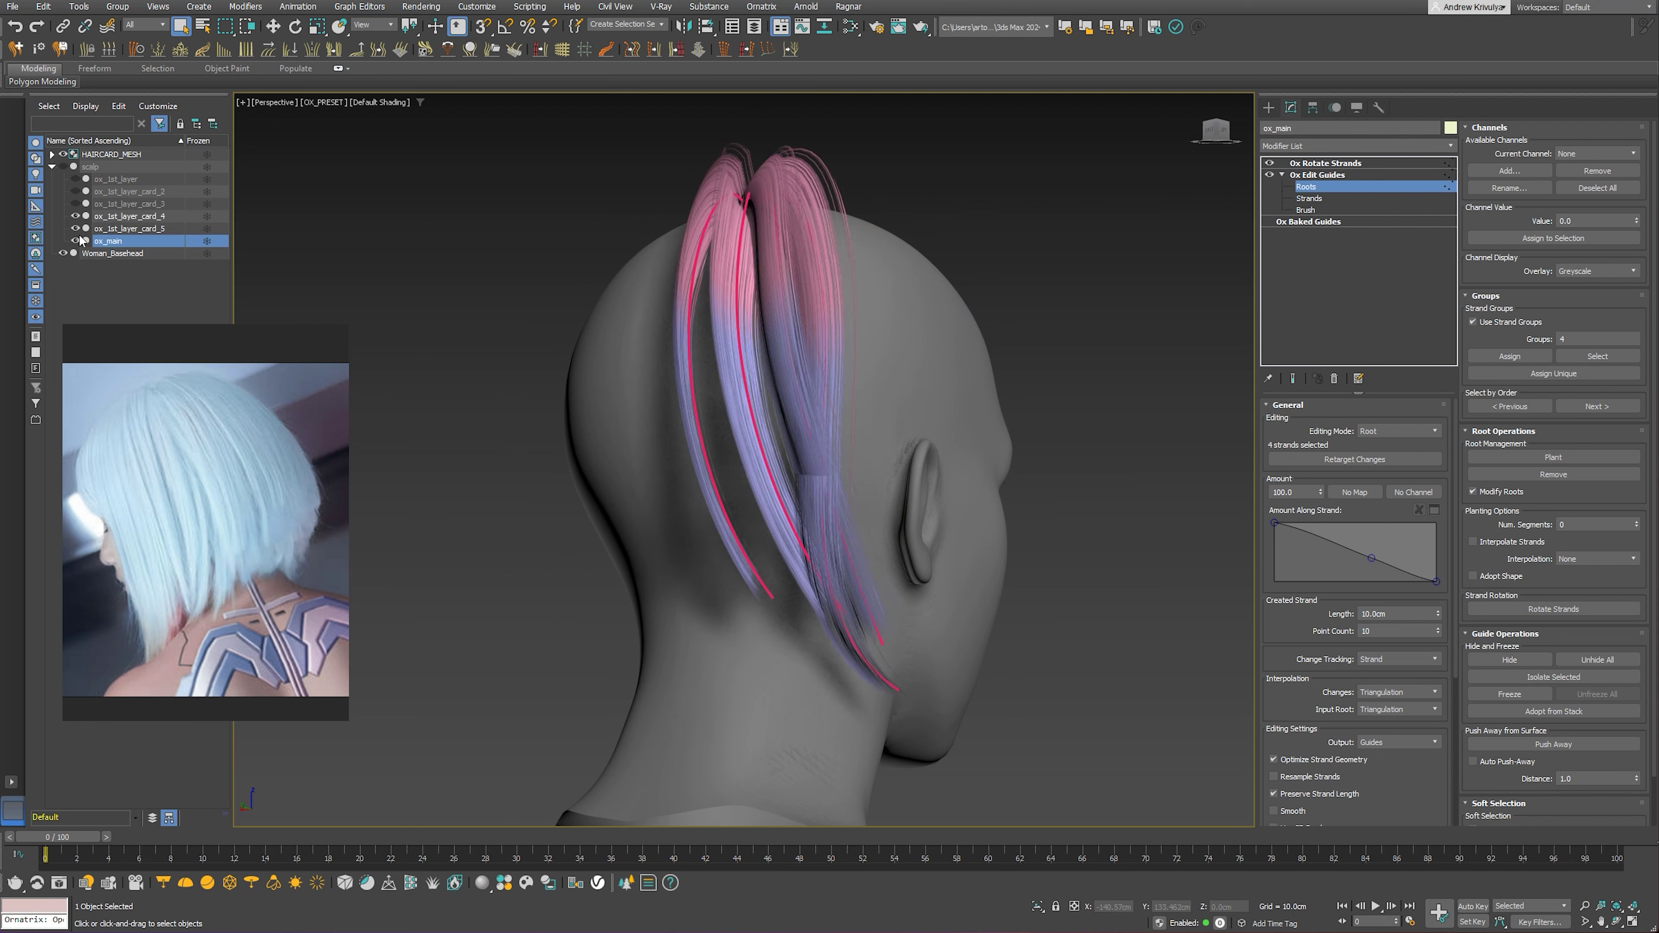
left_click(1292, 378)
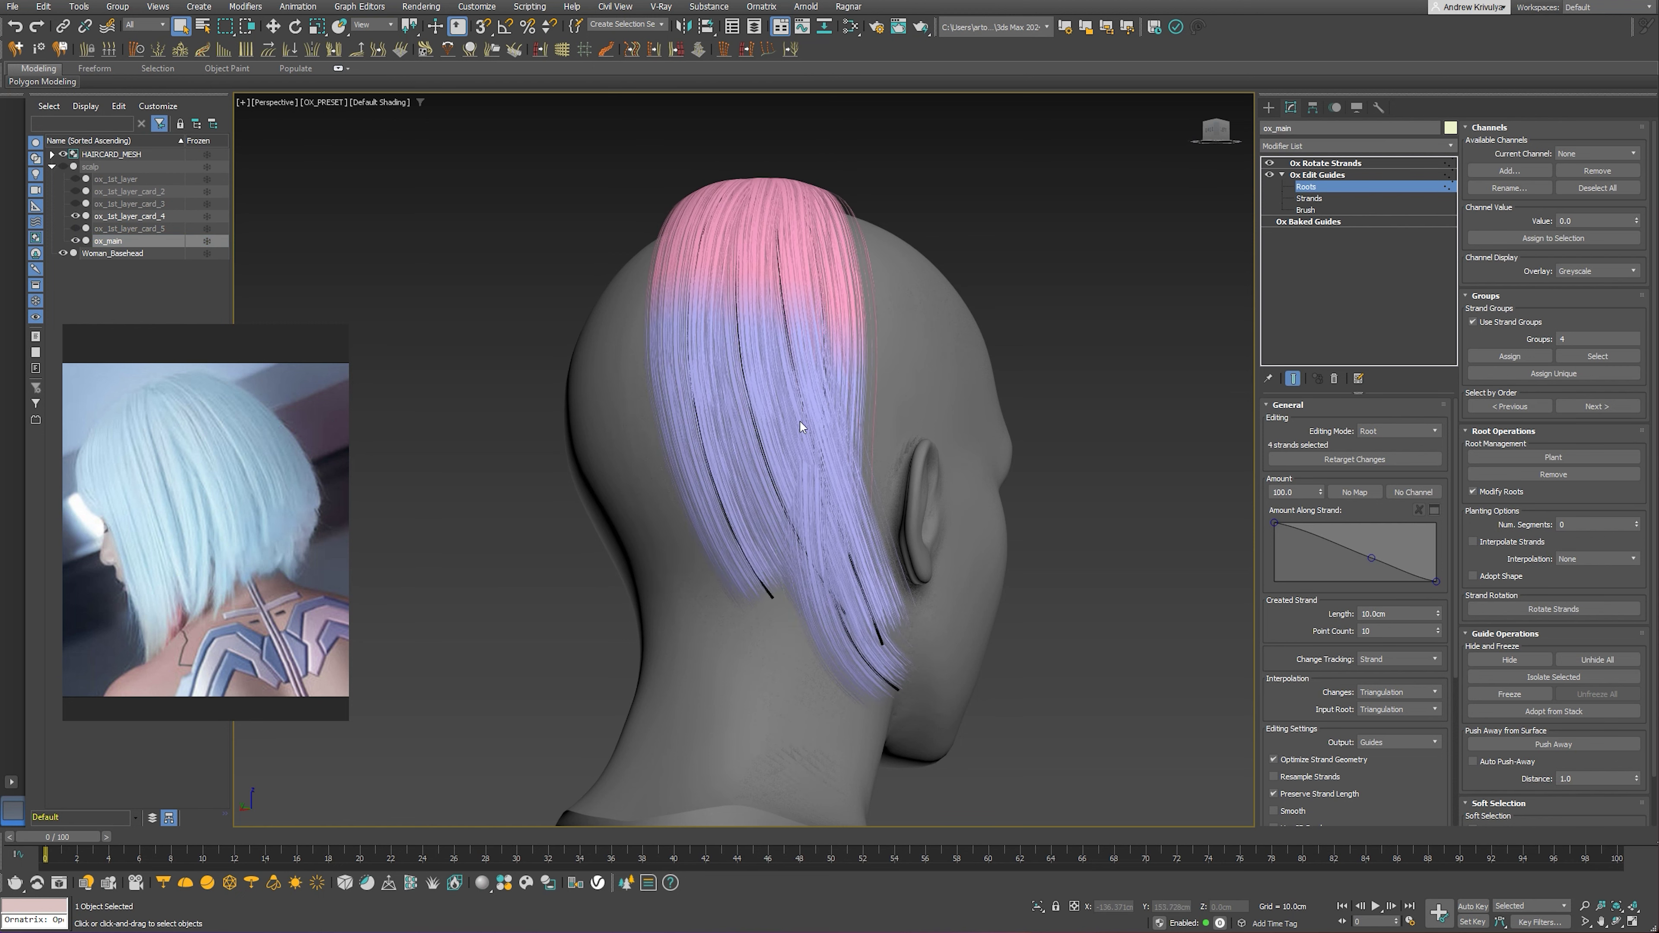
middle_click_drag(784, 425, 746, 459, "alt")
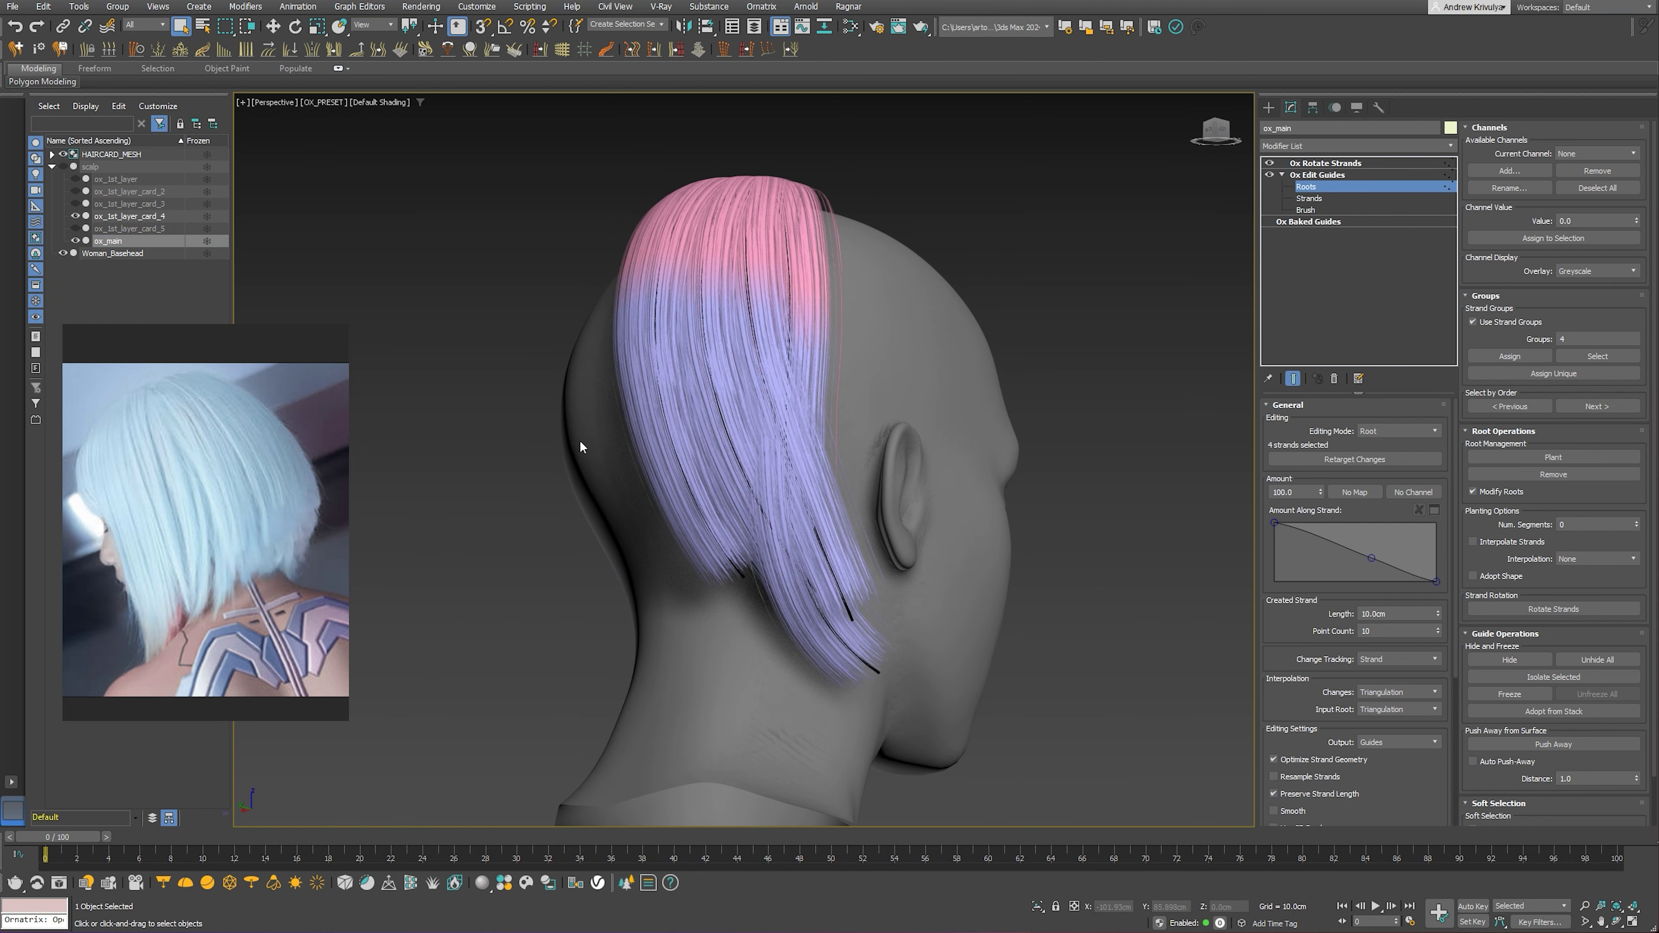
left_click(75, 216)
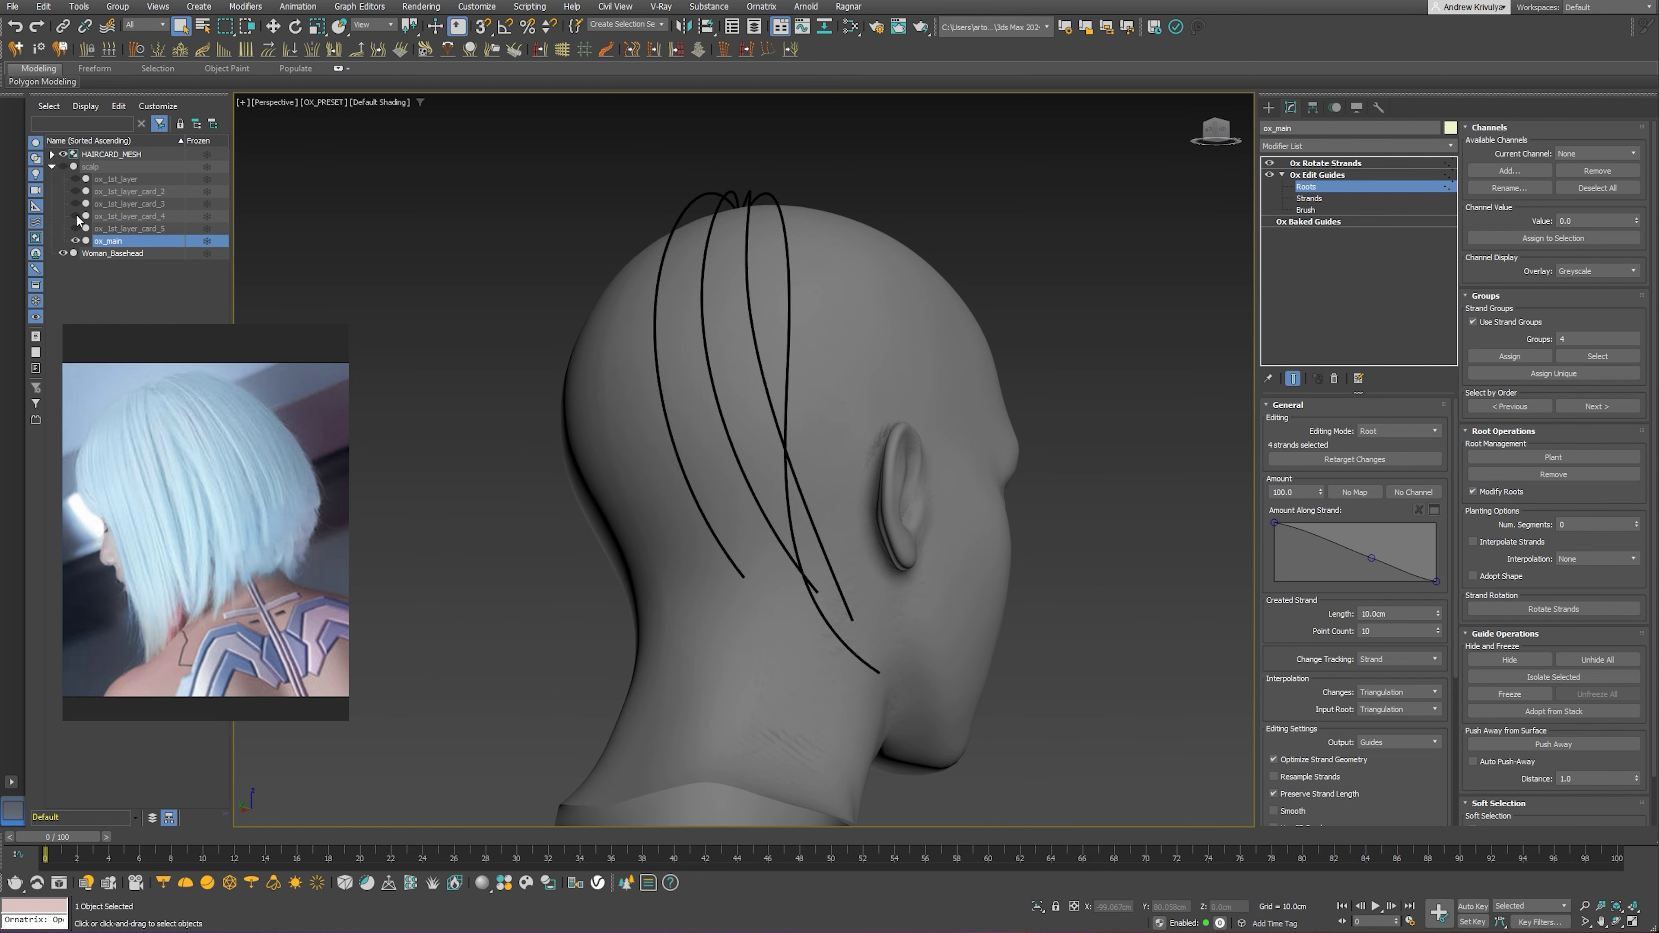
left_click(768, 401)
left_click(1296, 382)
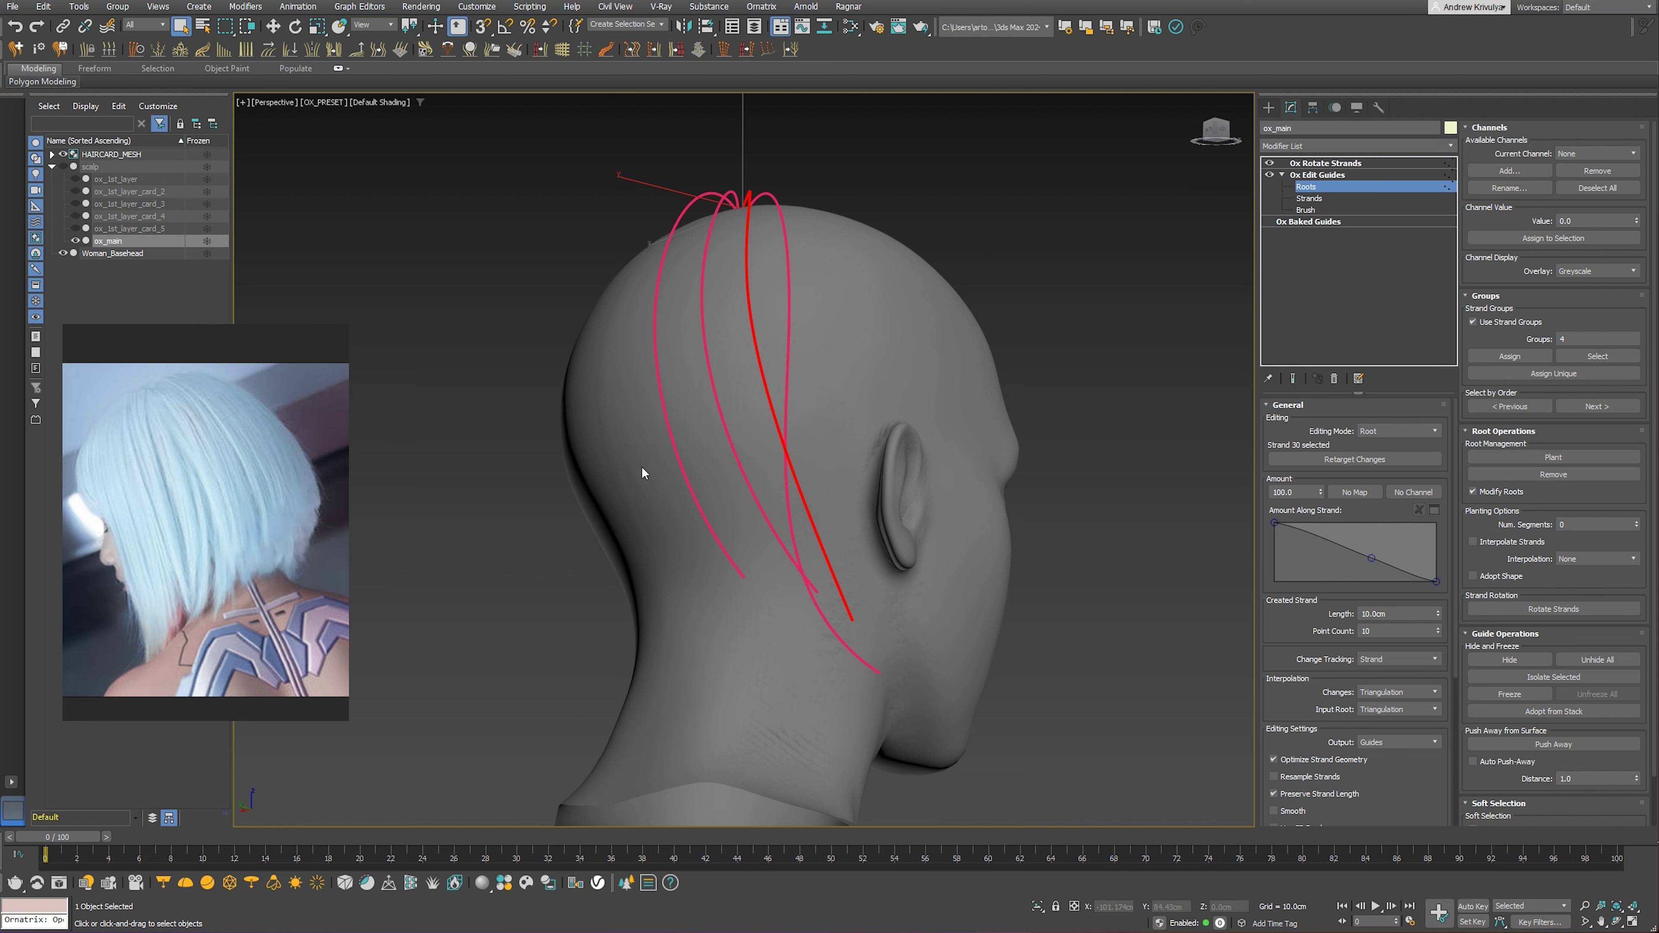
left_click_drag(753, 501, 758, 502)
Enter the Ox Edit Guides Brush sub-level and make a first comb stroke
left_click(1303, 210)
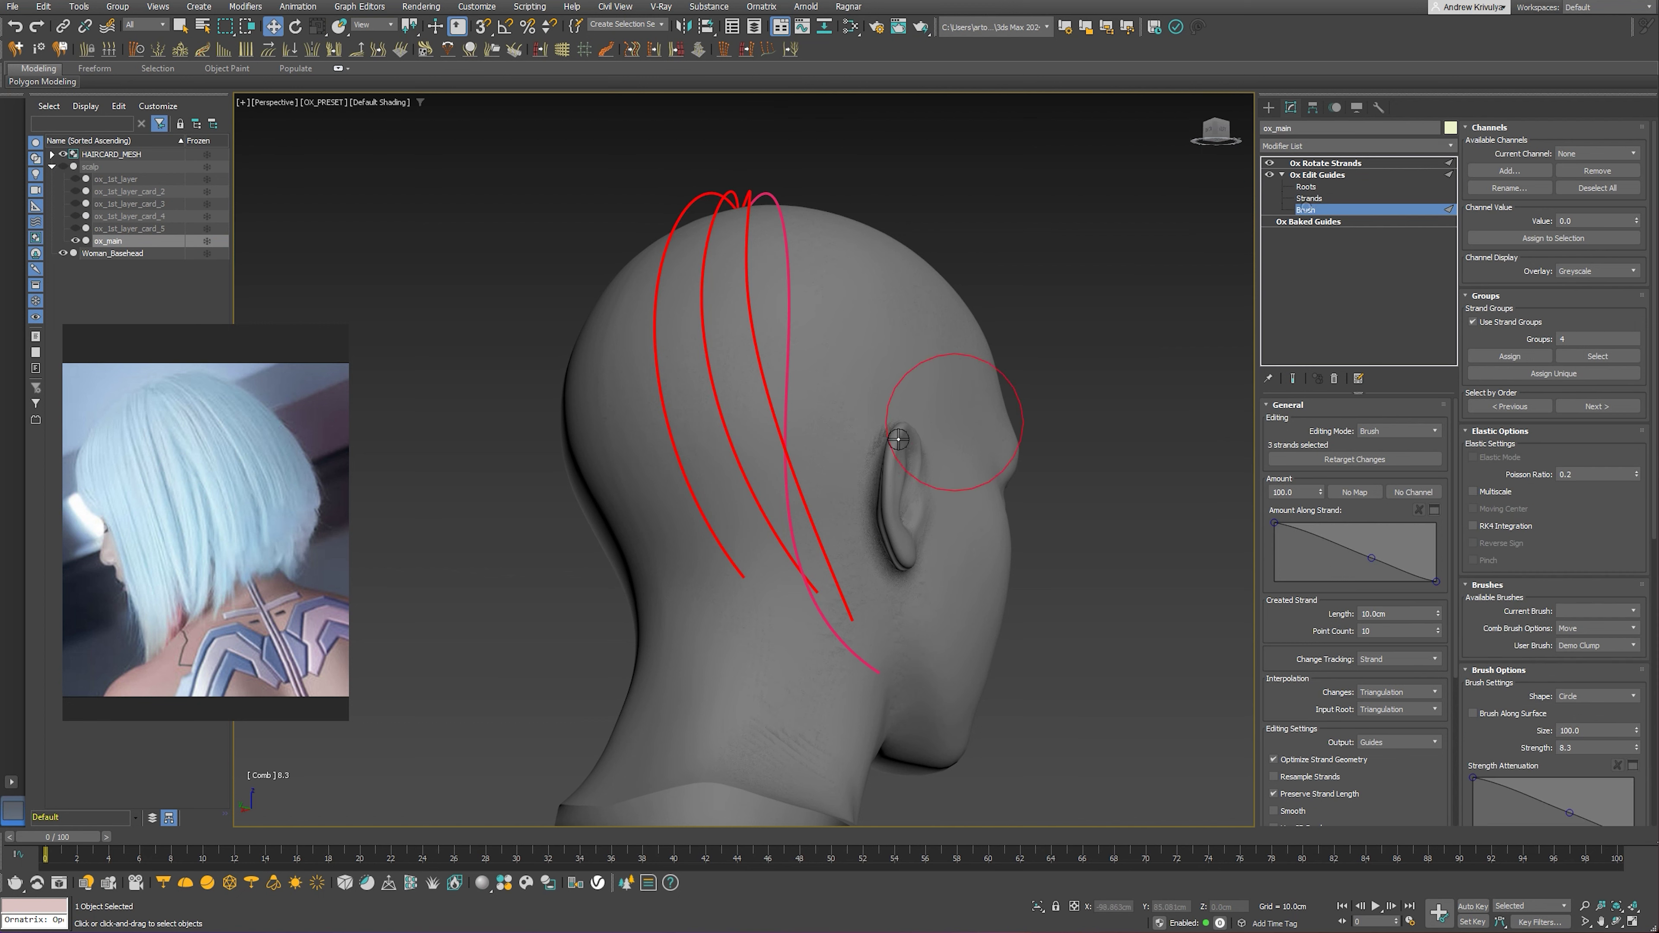
right_click(817, 465)
middle_click_drag(817, 465, 846, 523, "alt")
scroll(829, 480, "down", 3)
scroll(846, 522, "up", 3)
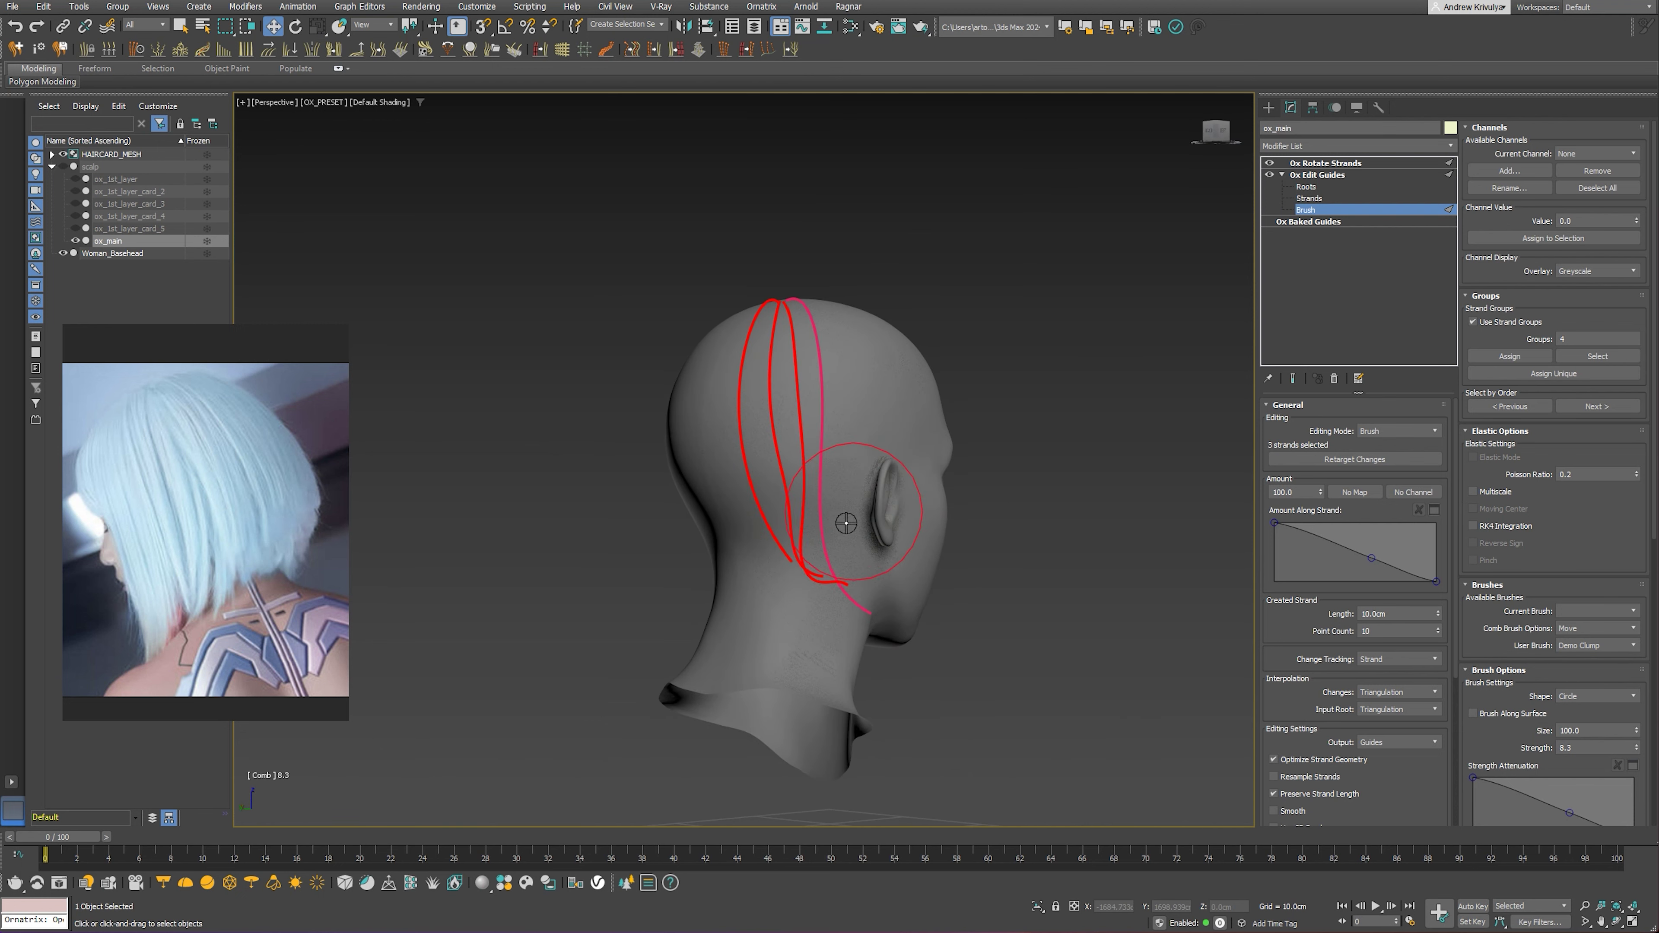
left_click_drag(889, 551, 836, 503)
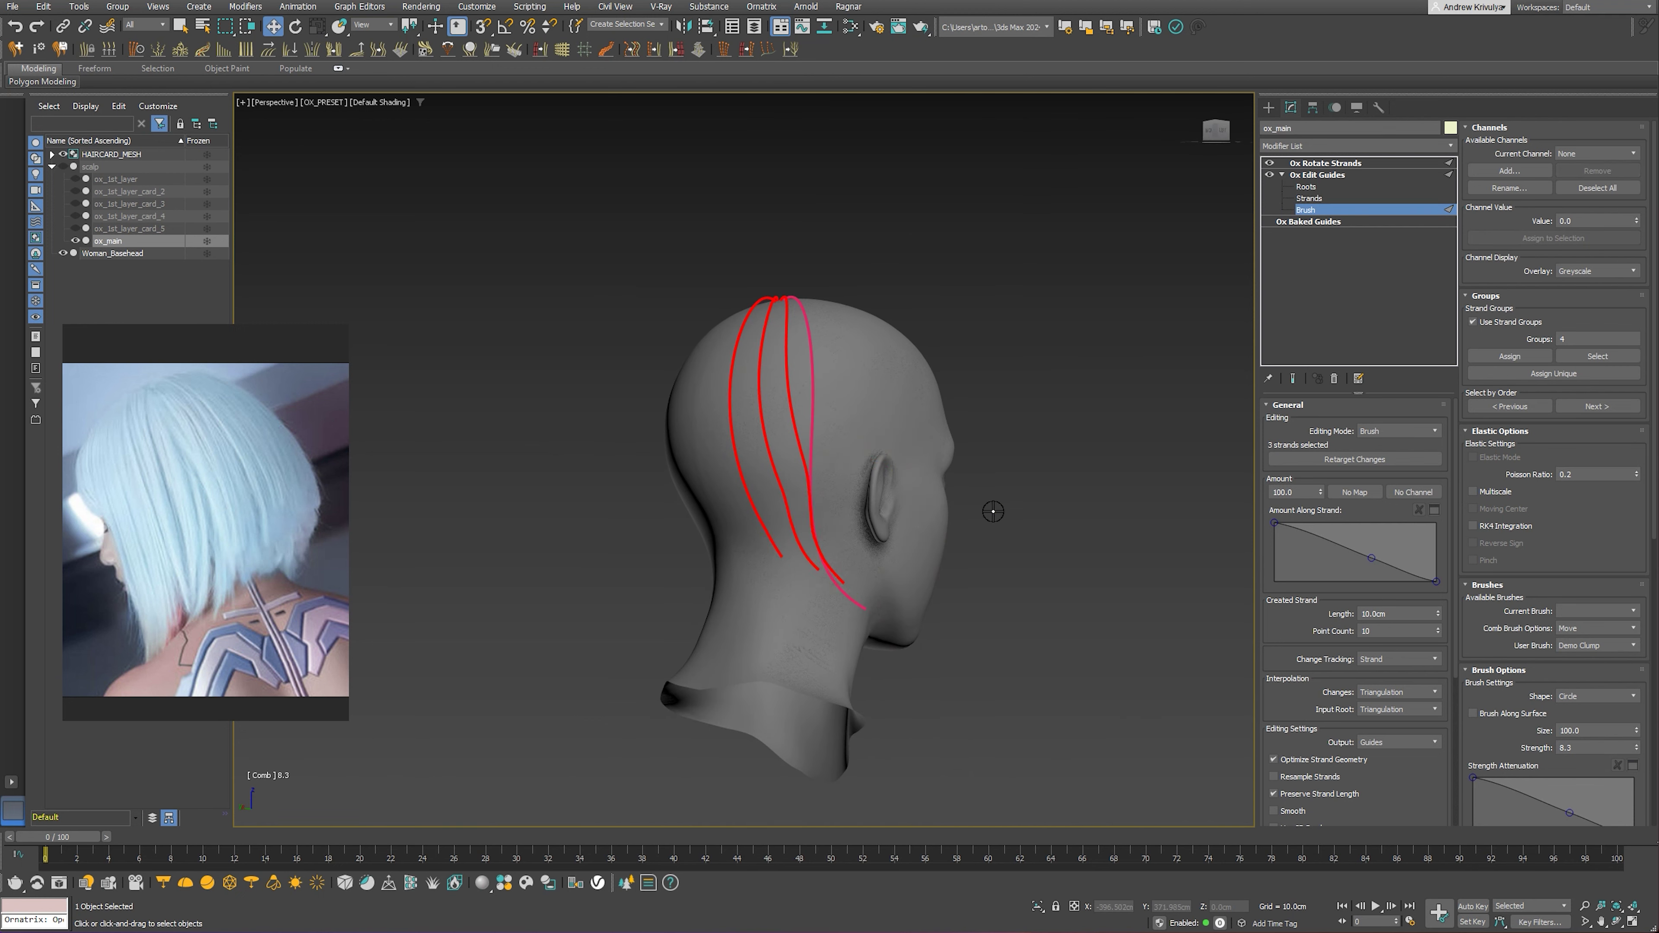
Set the Current Brush to Comb with the Legacy algorithm
left_click(1592, 613)
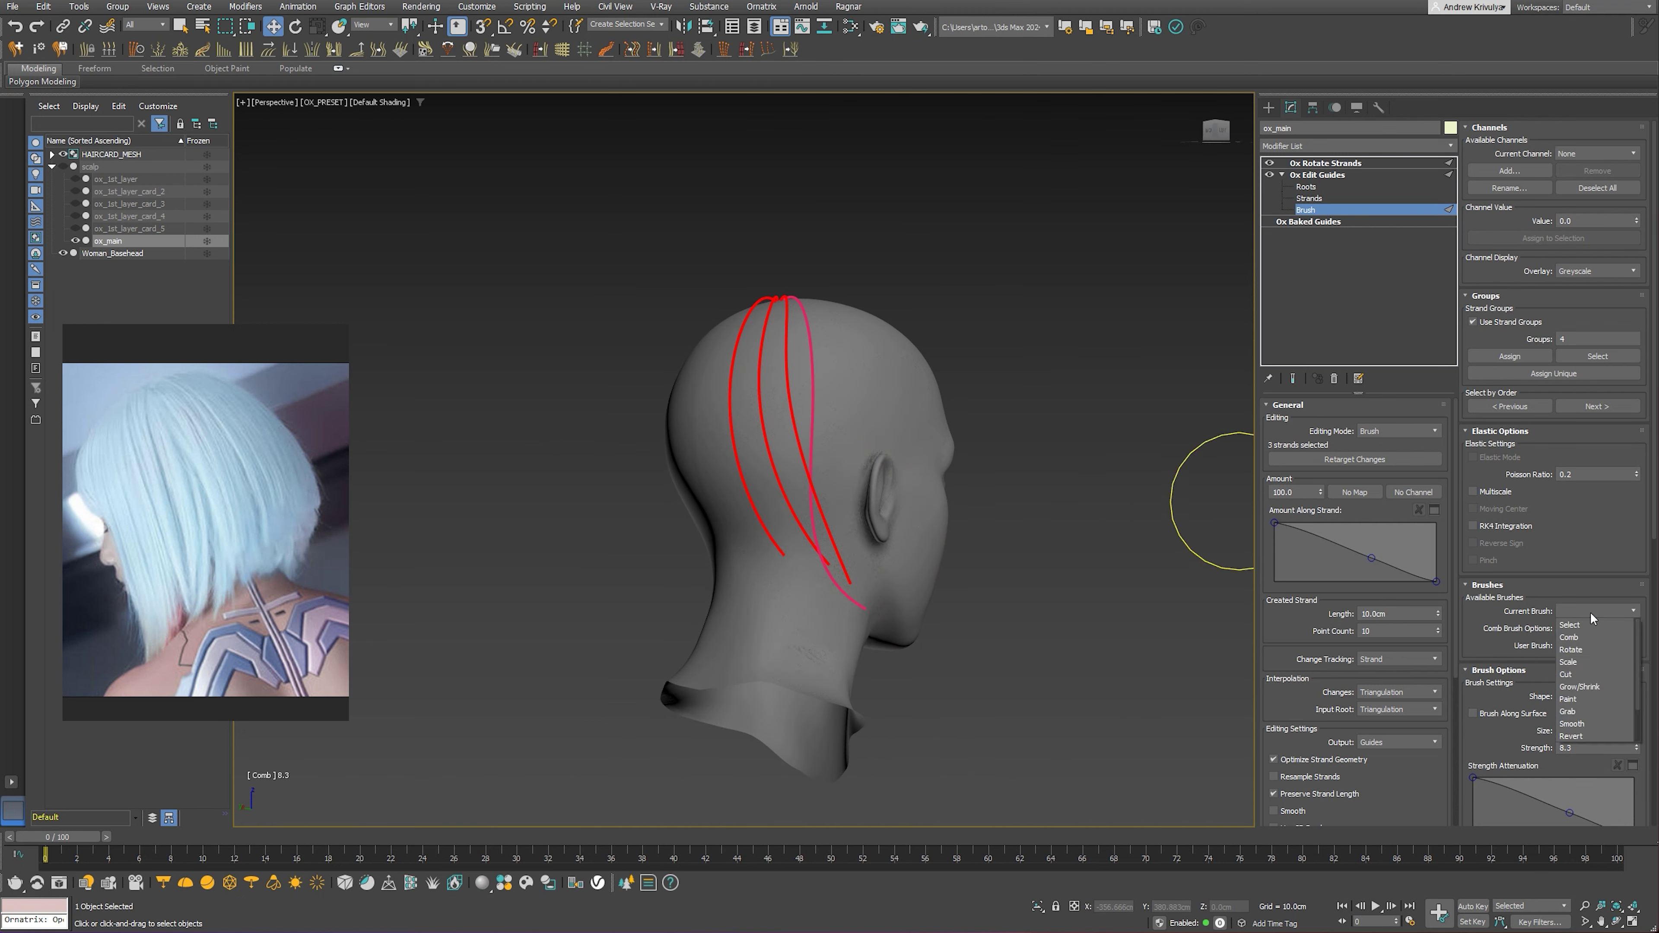
left_click(1591, 643)
scroll(1591, 642, "down", 5)
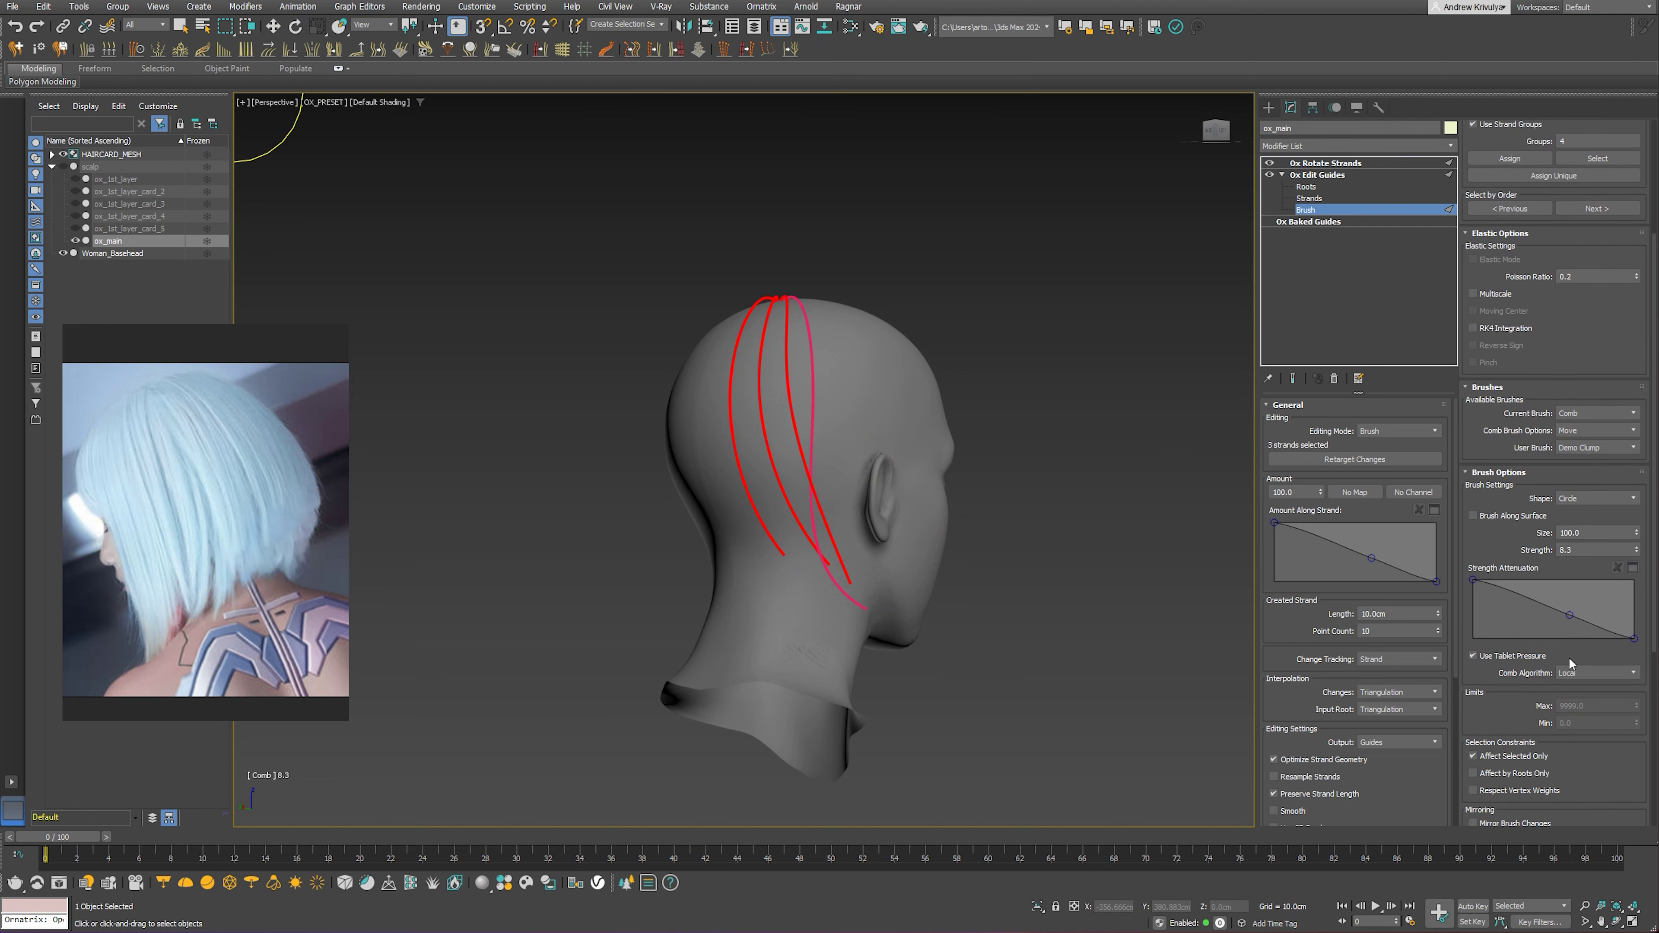
left_click(1587, 673)
left_click(1592, 699)
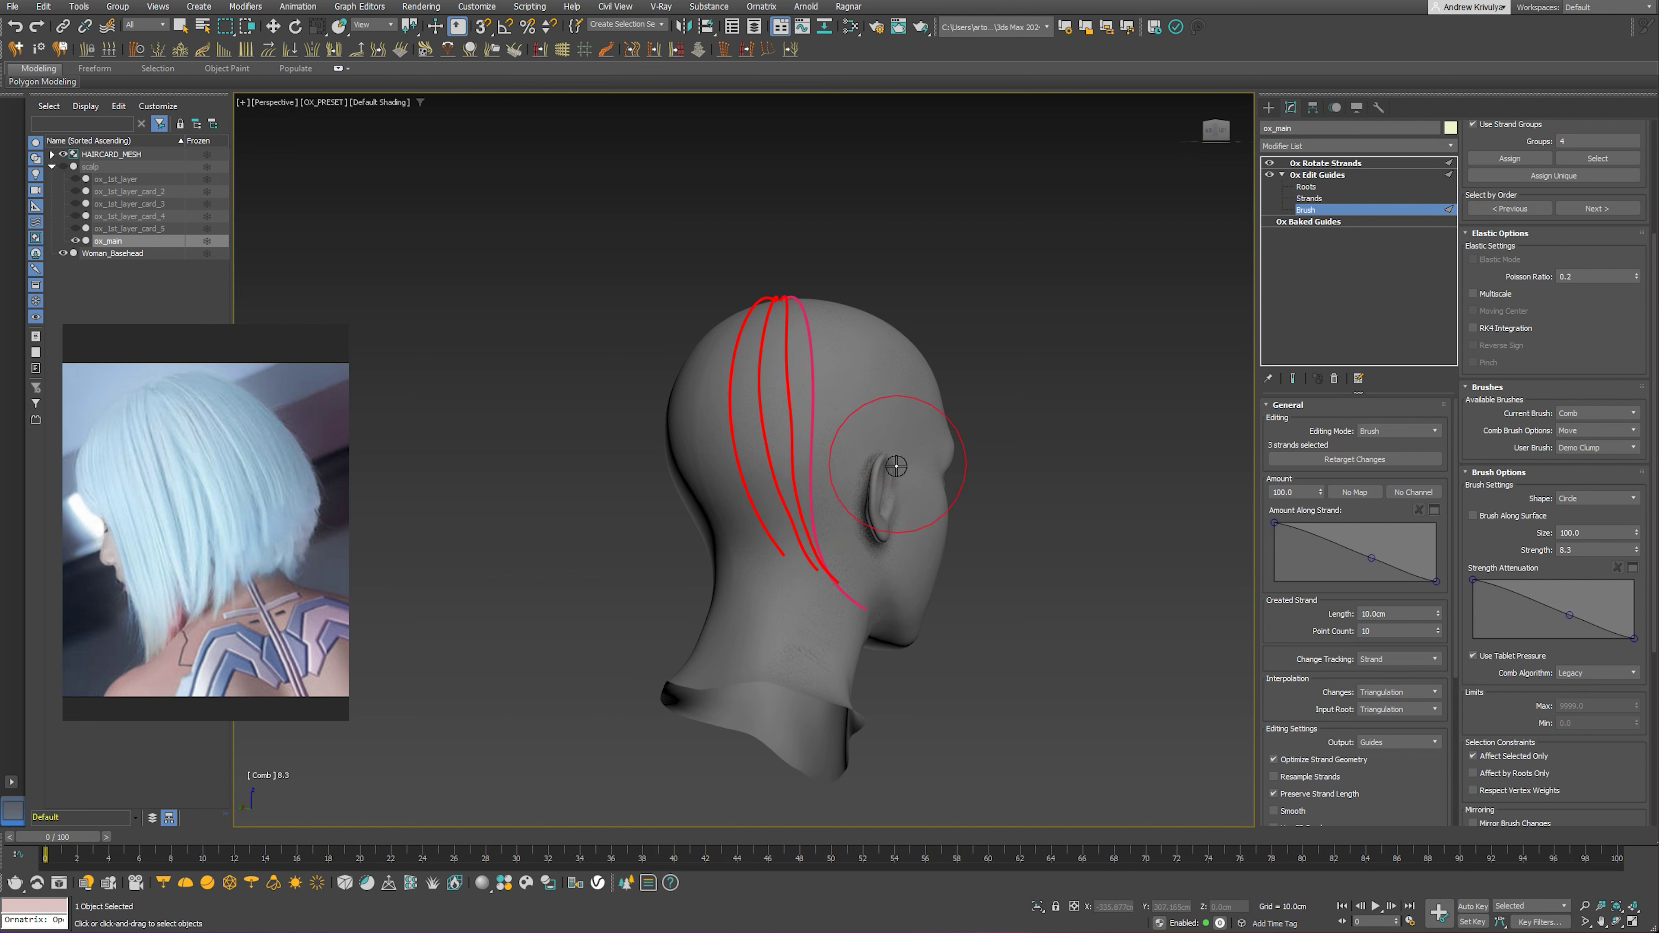
Show the hair cards with the full result and orbit to a back view
mouse_move(896, 466)
middle_mouse_down("alt")
mouse_move(818, 450)
mouse_move(842, 457)
mouse_move(832, 559)
mouse_move(889, 562)
mouse_move(843, 569)
middle_mouse_up("alt")
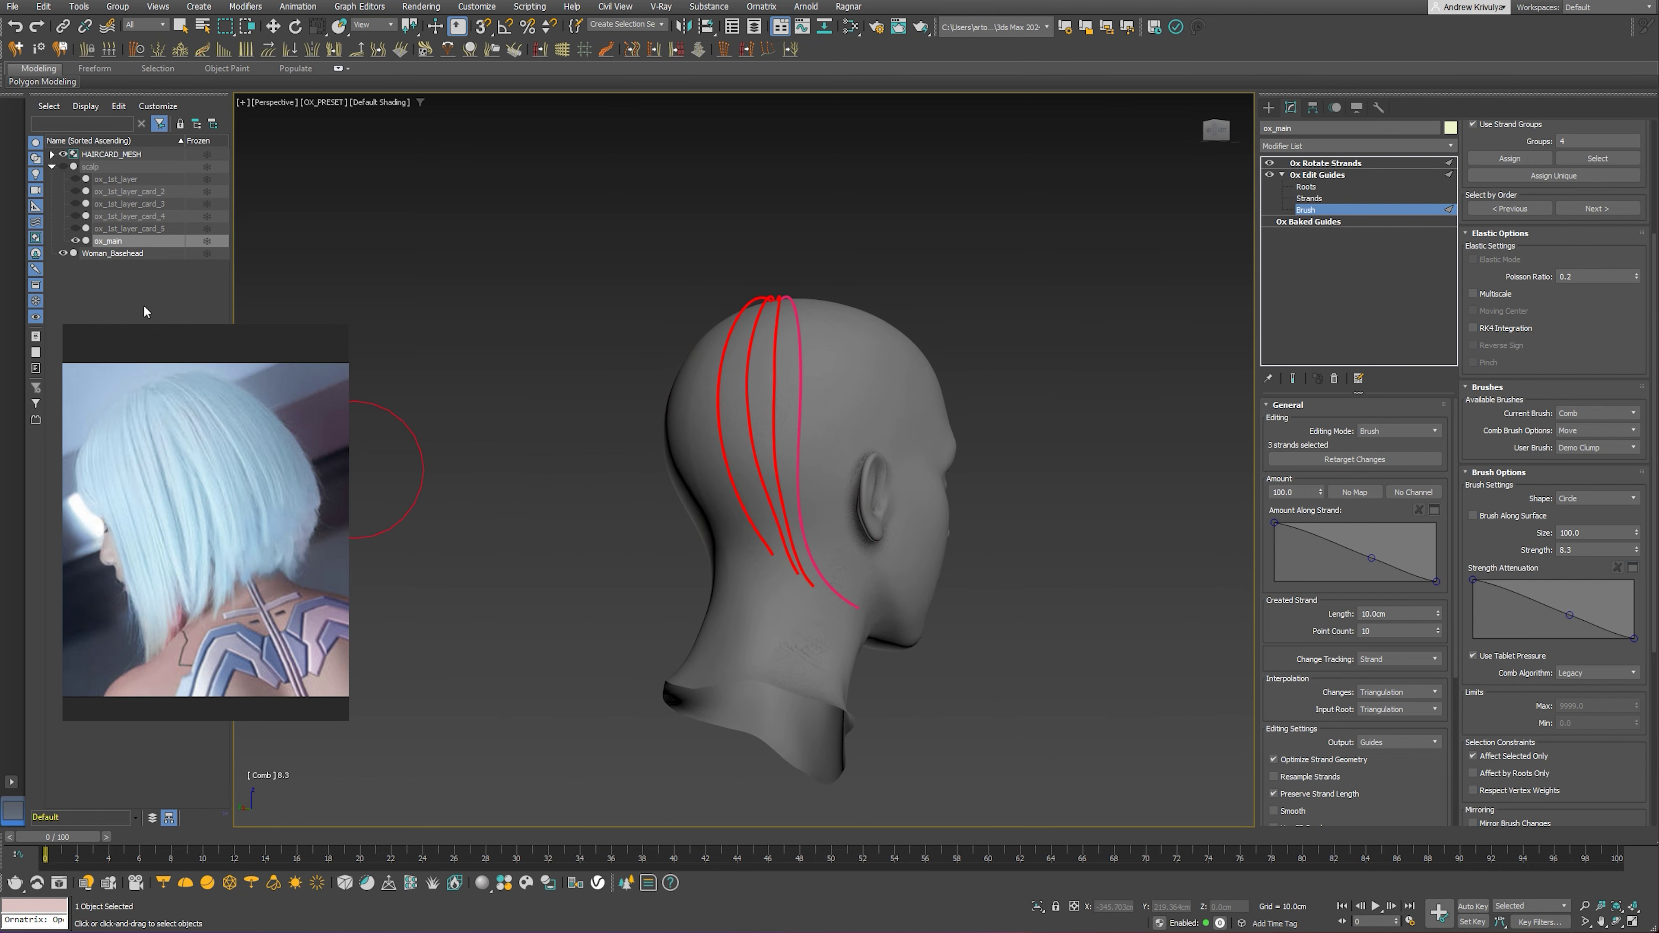
left_click(75, 216)
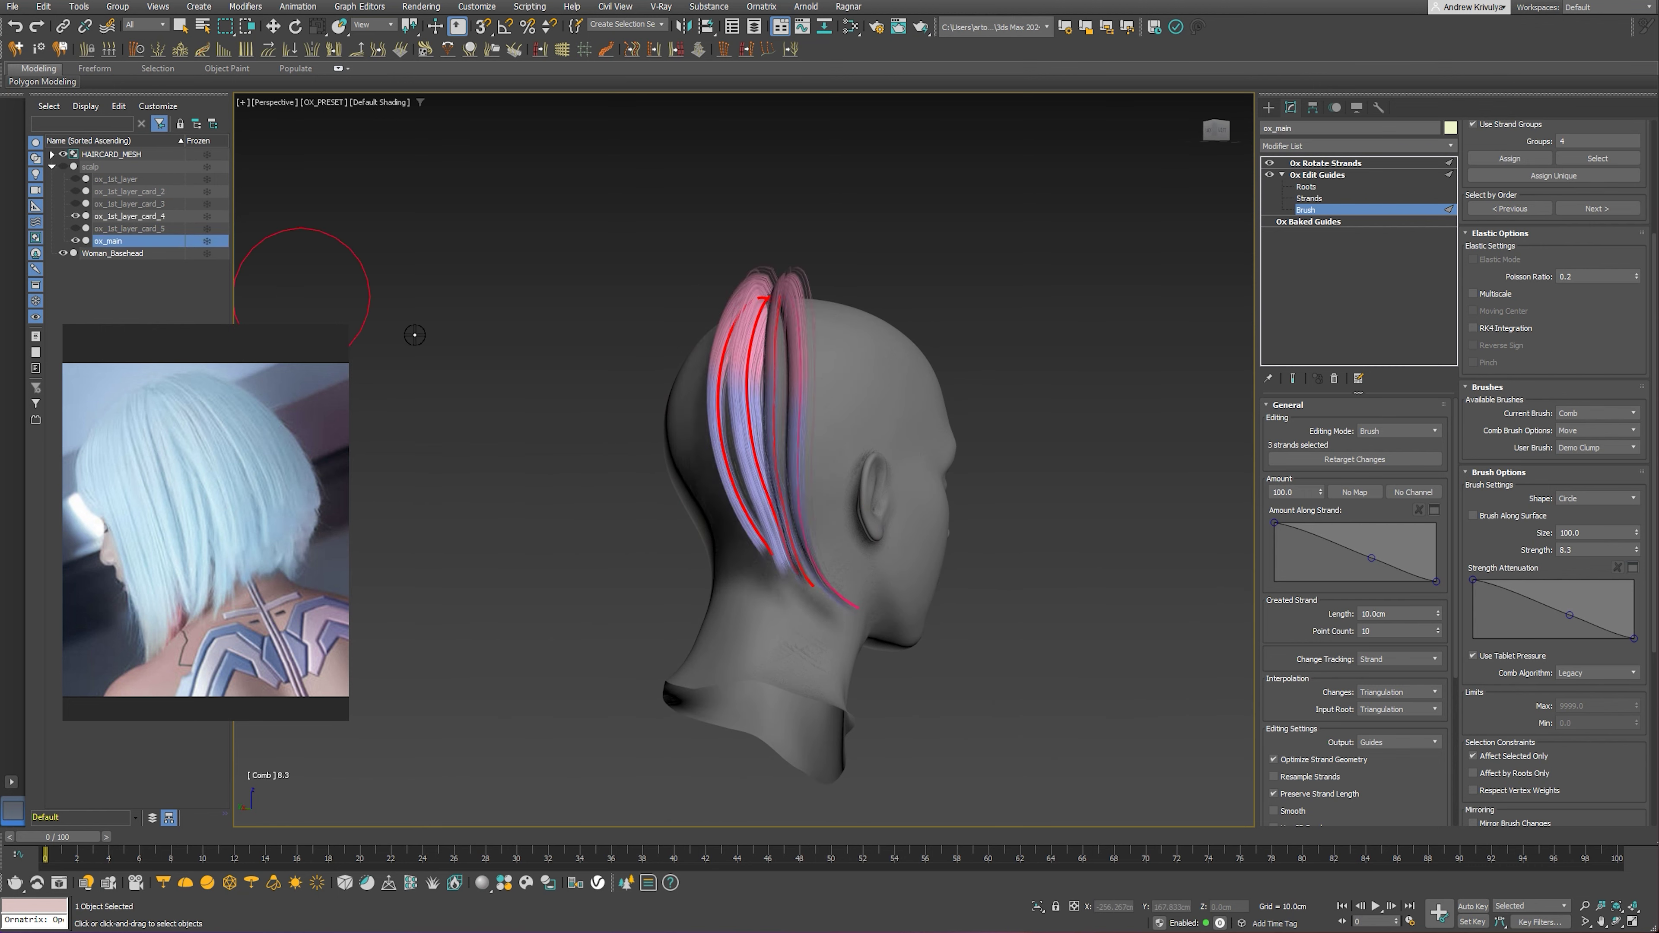
left_click(1293, 379)
mouse_move(814, 519)
middle_mouse_down("alt")
mouse_move(850, 531)
mouse_move(829, 481)
middle_mouse_up("alt")
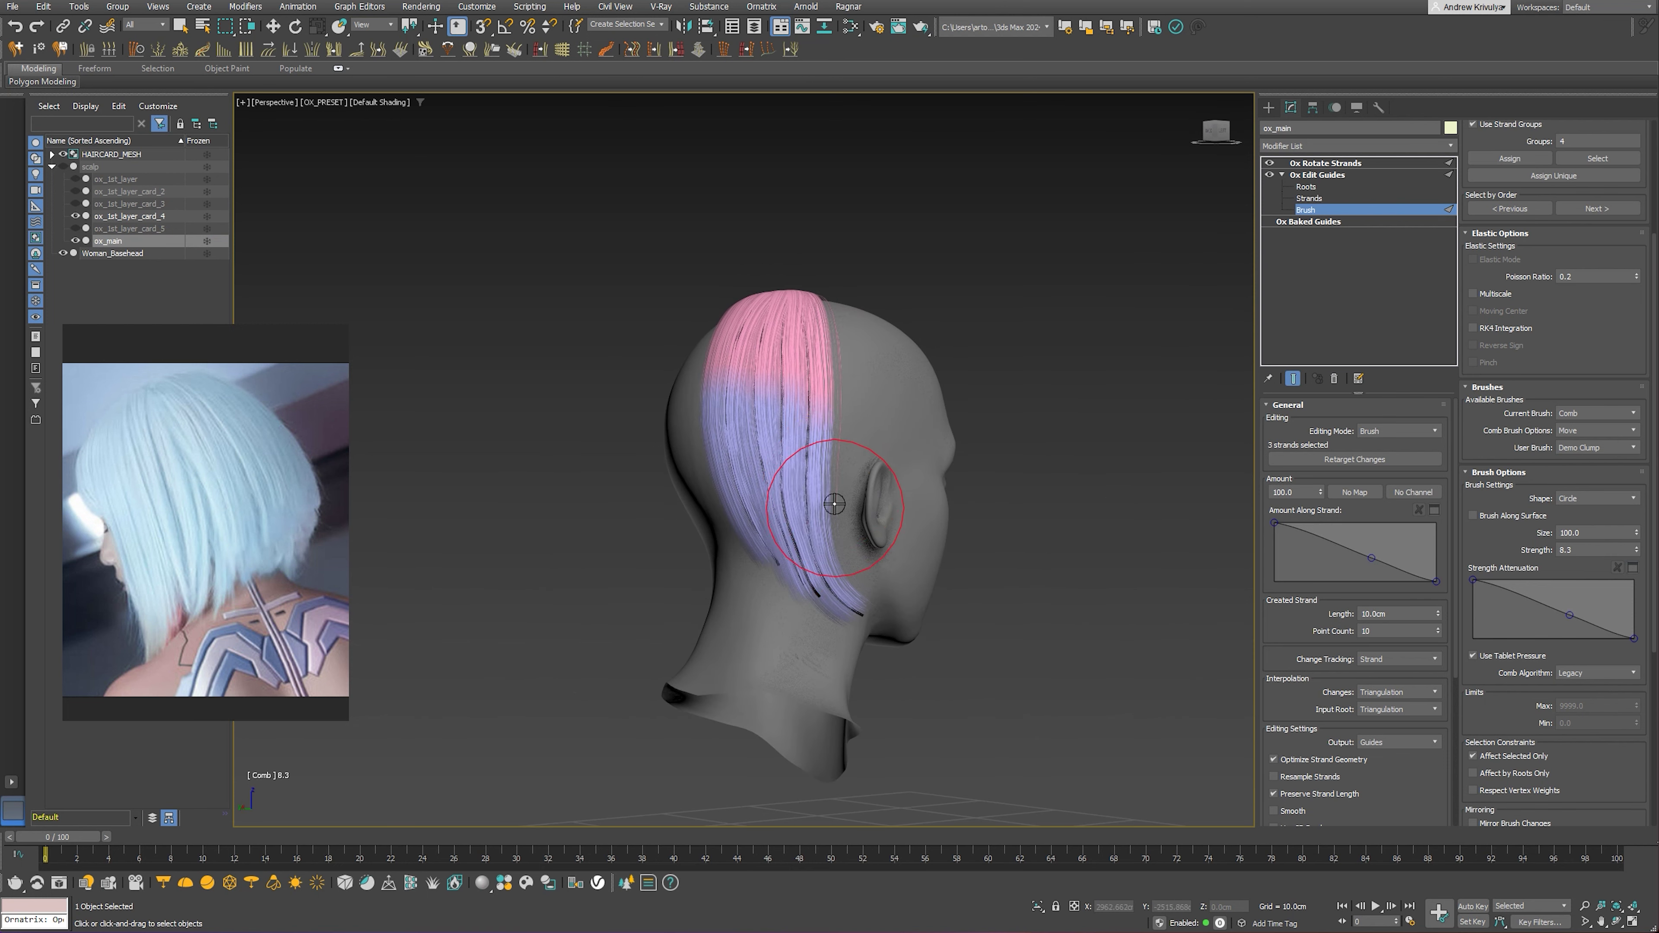
mouse_move(834, 525)
middle_mouse_down("alt")
mouse_move(792, 490)
mouse_move(841, 471)
mouse_move(862, 482)
middle_mouse_up("alt")
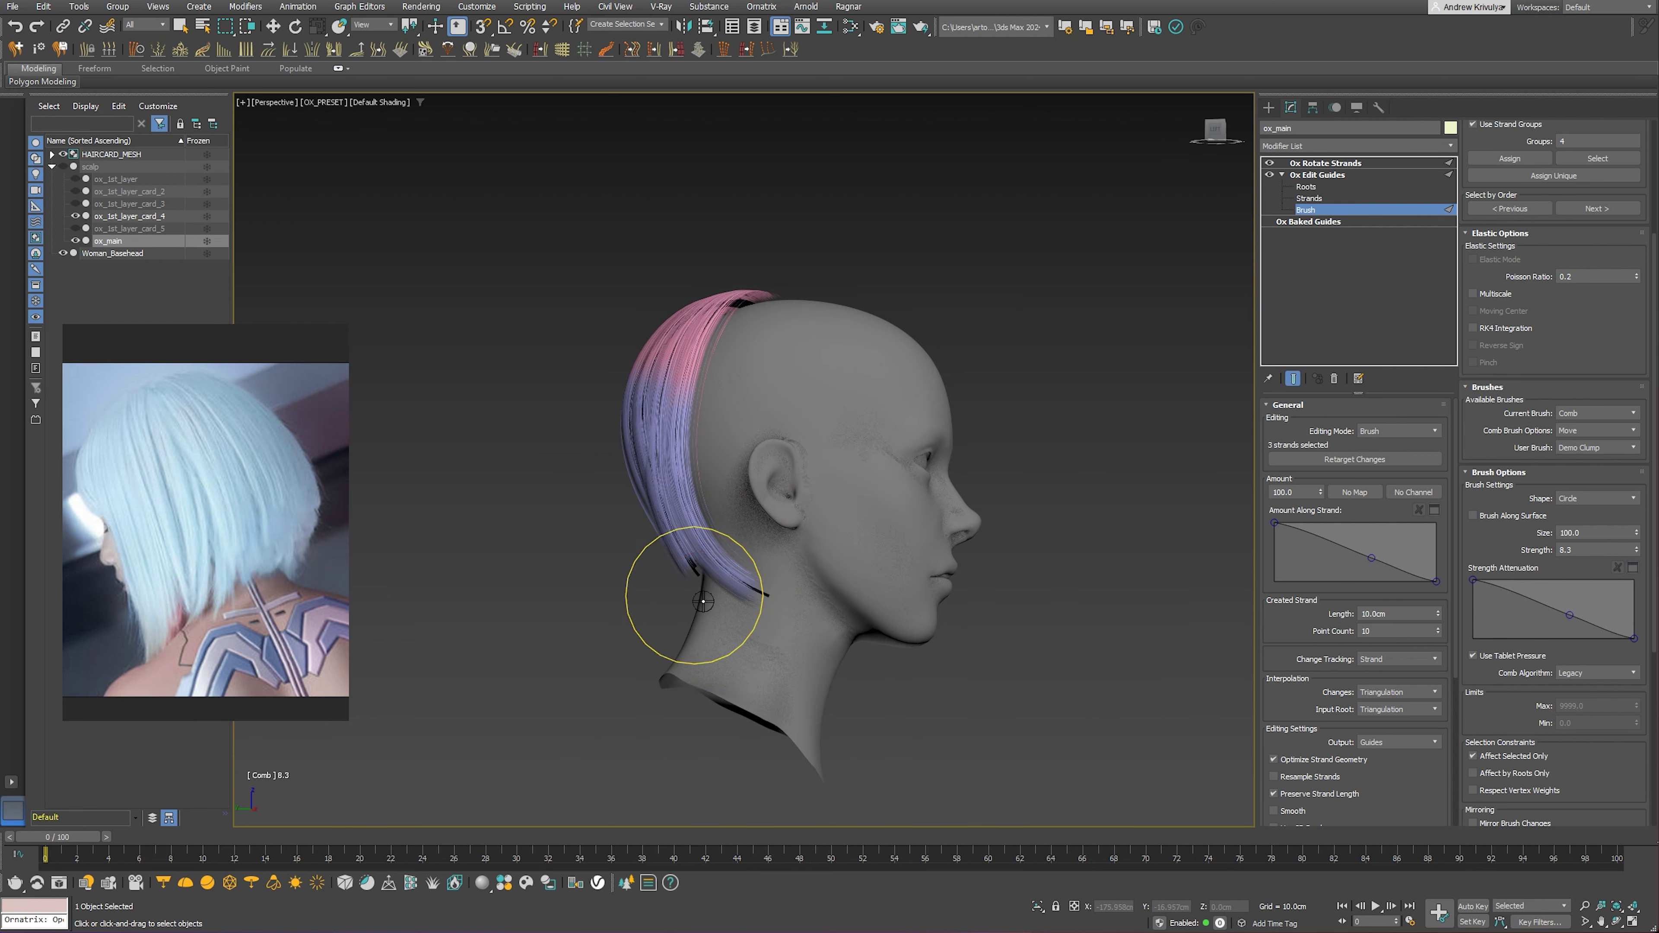
mouse_move(686, 593)
middle_mouse_down("alt")
mouse_move(871, 529)
mouse_move(849, 451)
middle_mouse_up("alt")
scroll(862, 481, "up", 3)
scroll(832, 496, "up", 2)
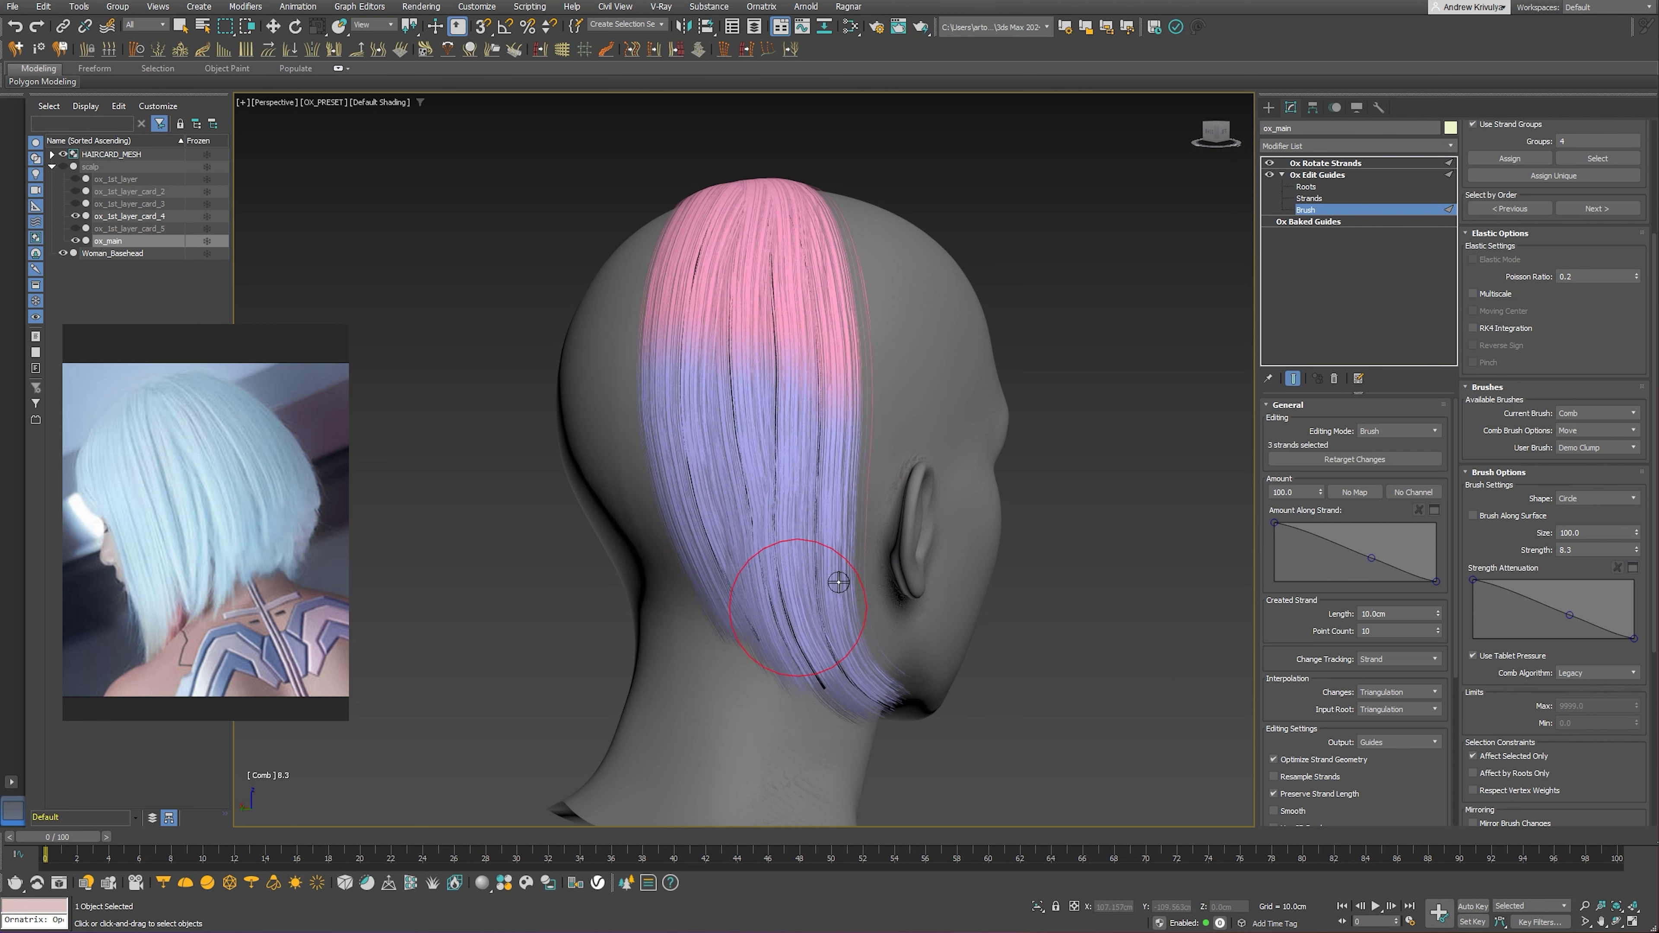
Comb the hair down behind the ear, leave brush mode and check the result
left_click_drag(804, 534, 548, 491)
key("w")
left_click(1317, 175)
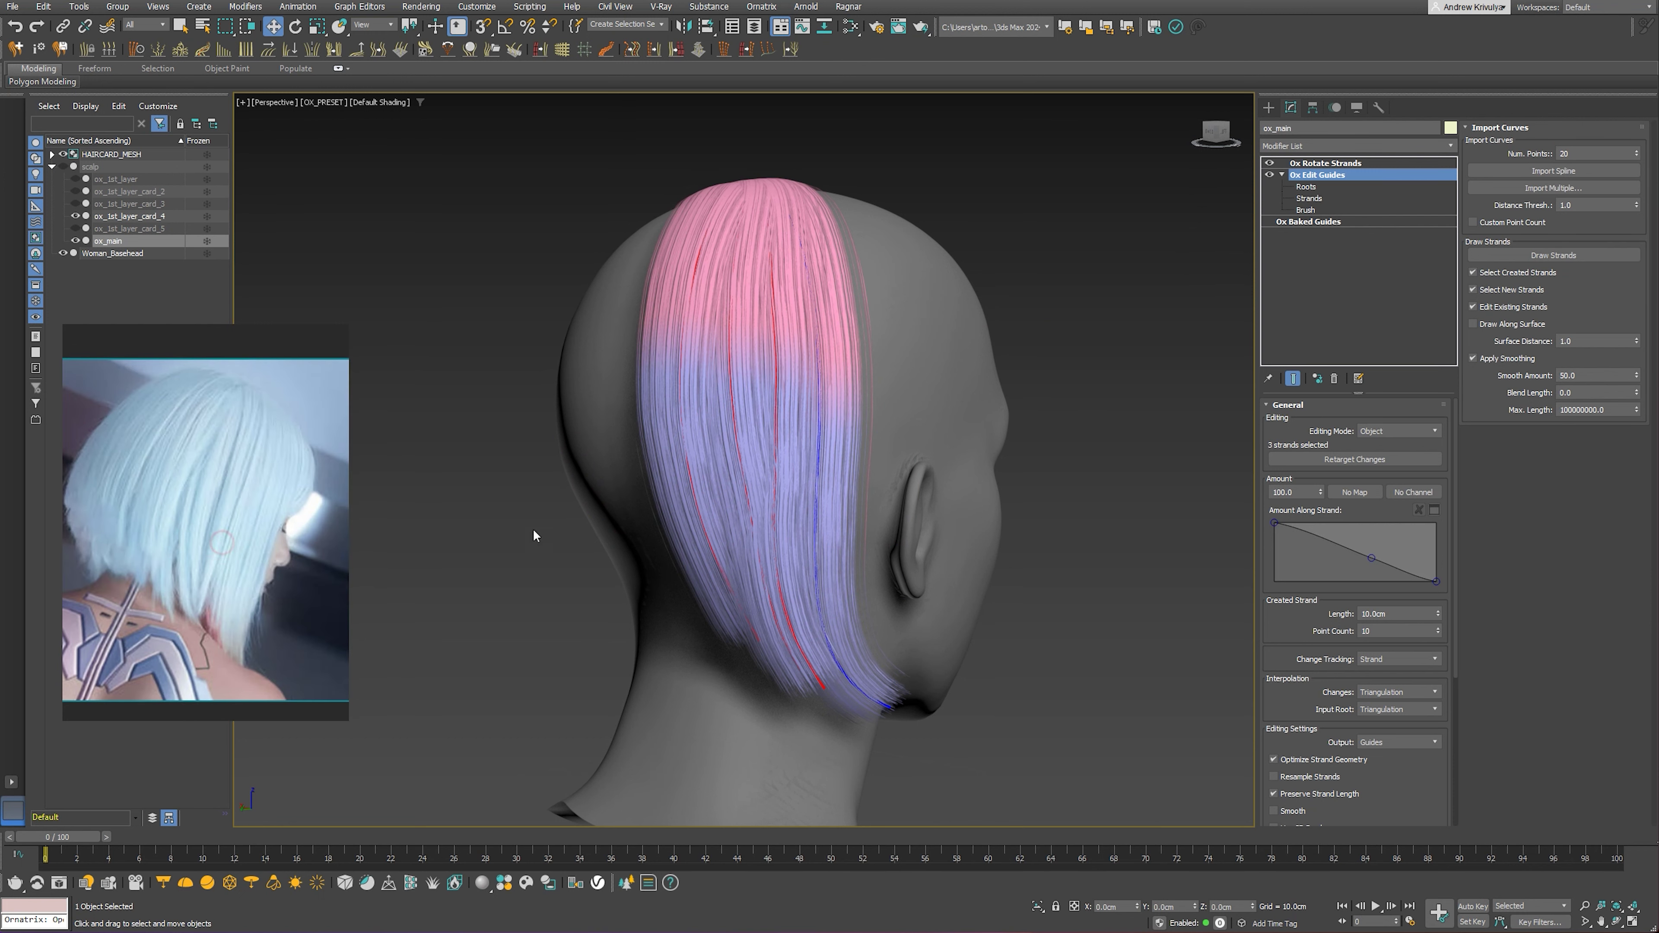
middle_click_drag(533, 529, 915, 507, "alt")
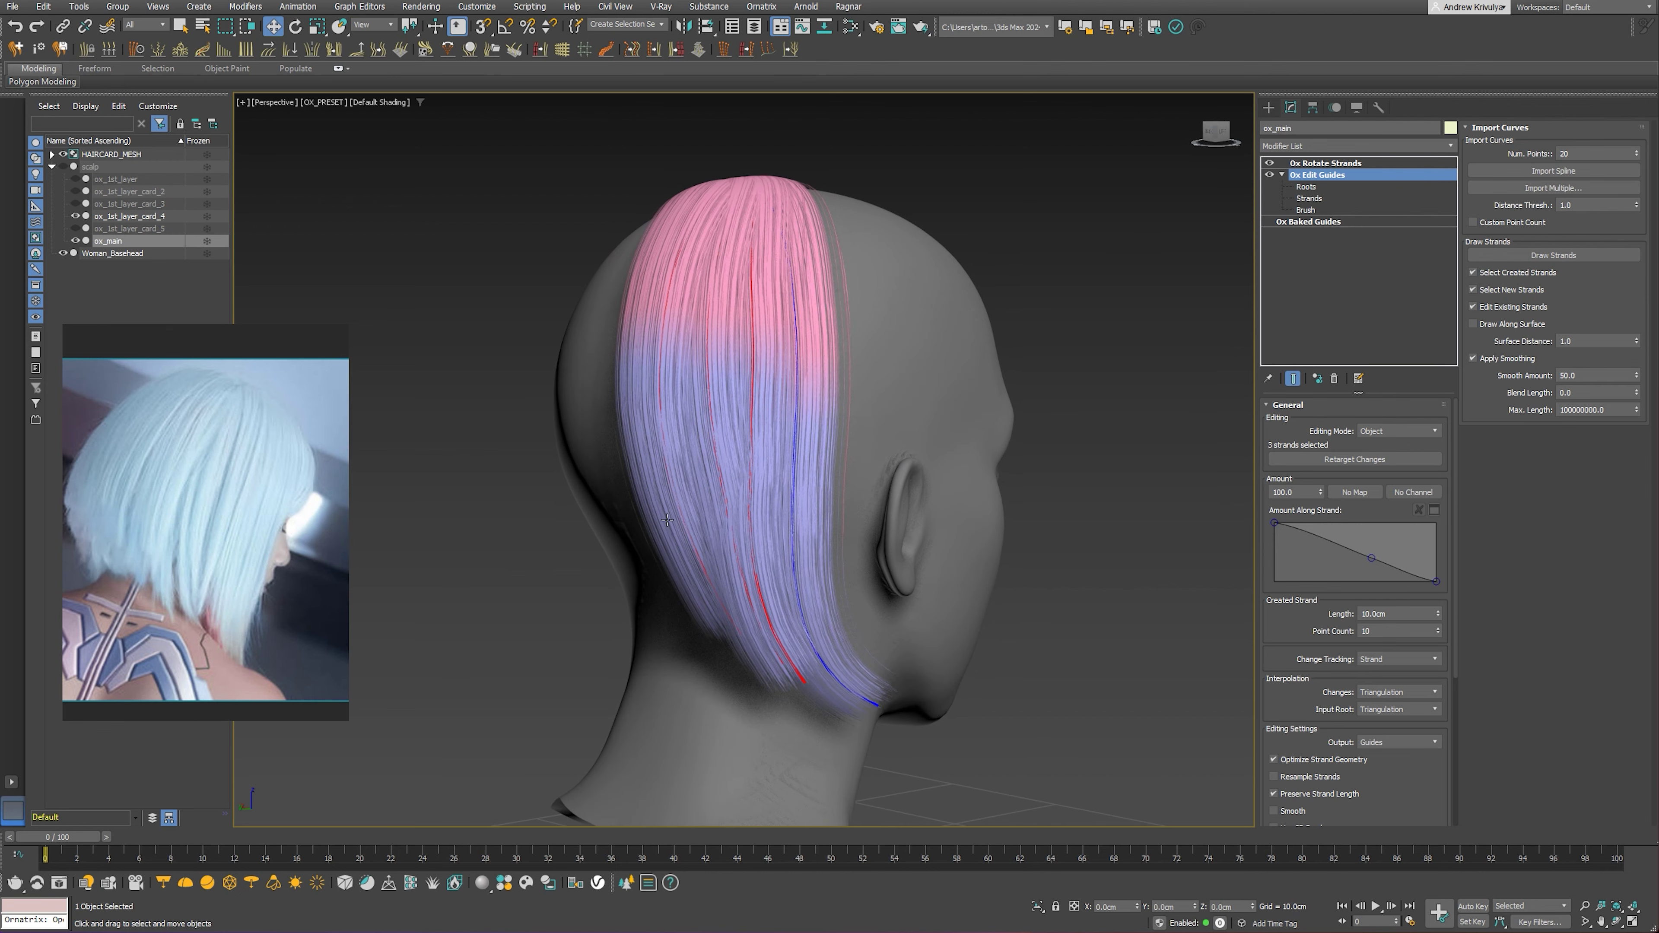
middle_click_drag(667, 520, 1187, 267, "alt")
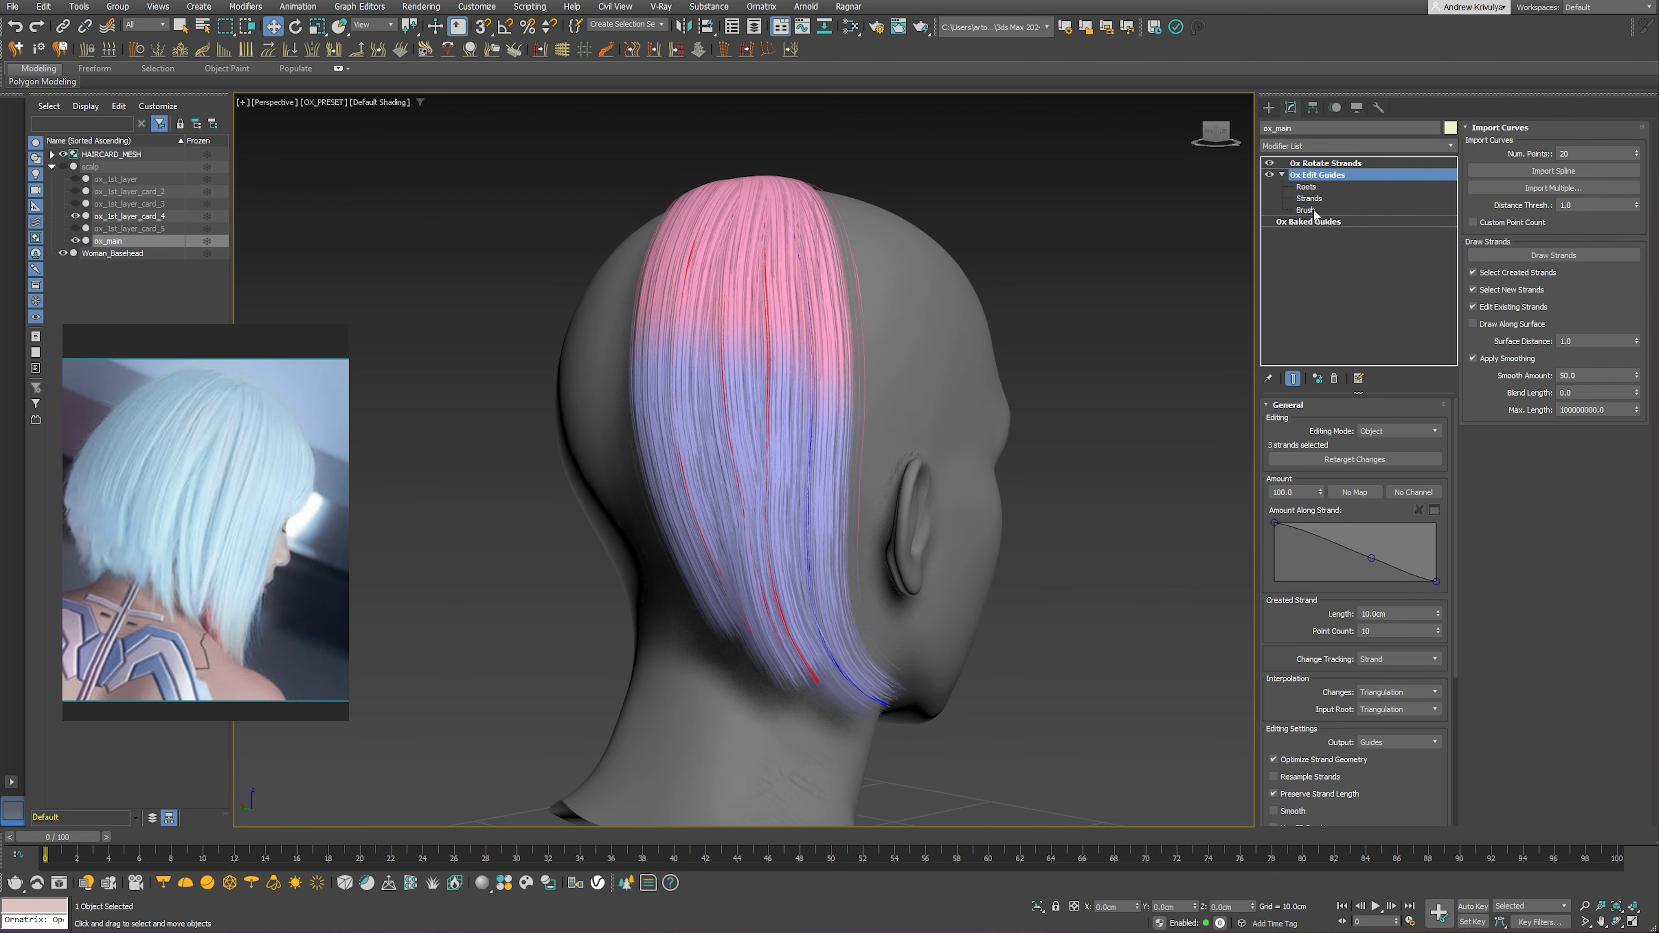
In Roots mode, hide the hair cards and select a single back guide strand
left_click(1306, 187)
left_click(77, 216)
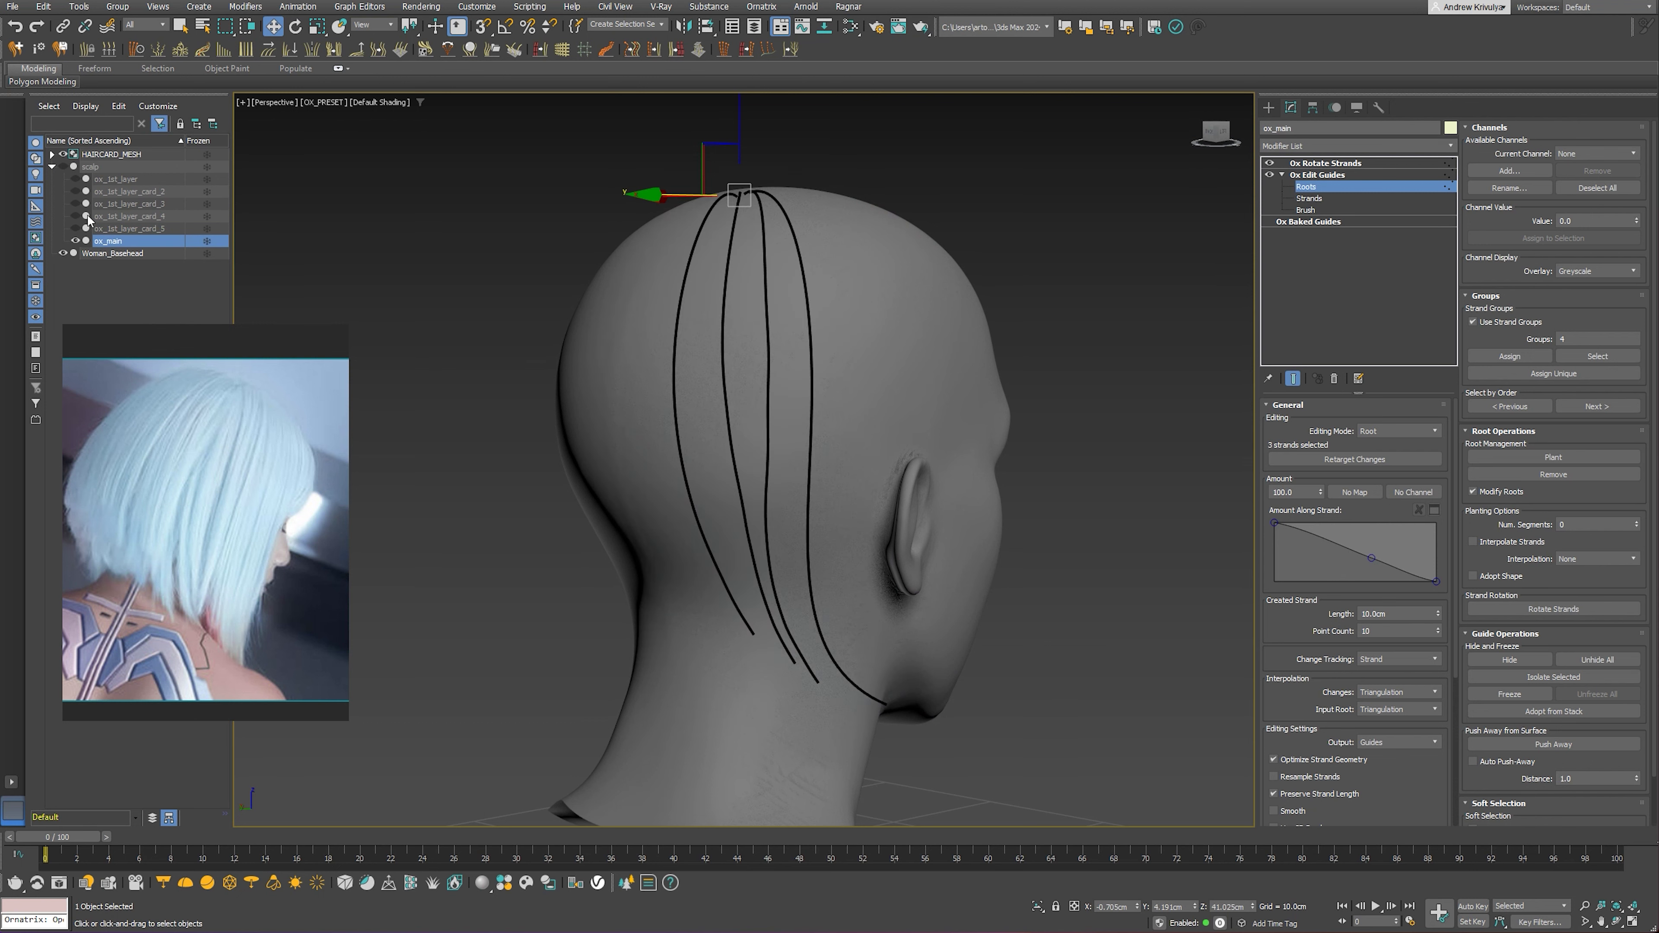
left_click(1297, 384)
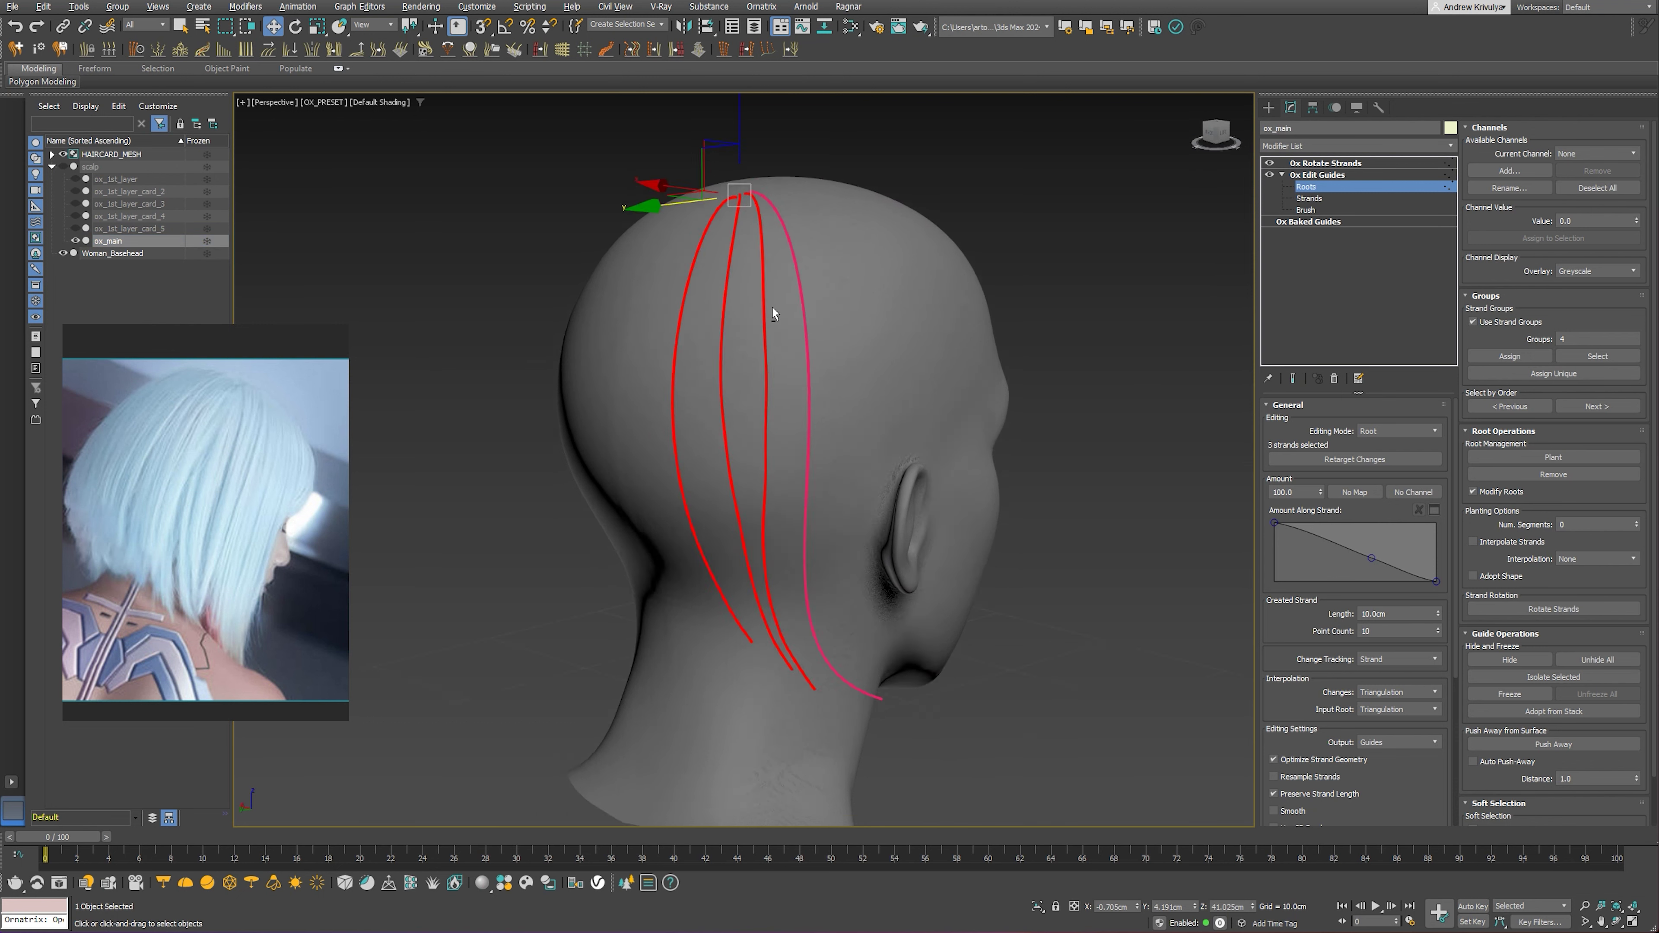
middle_click_drag(771, 315, 771, 311, "alt")
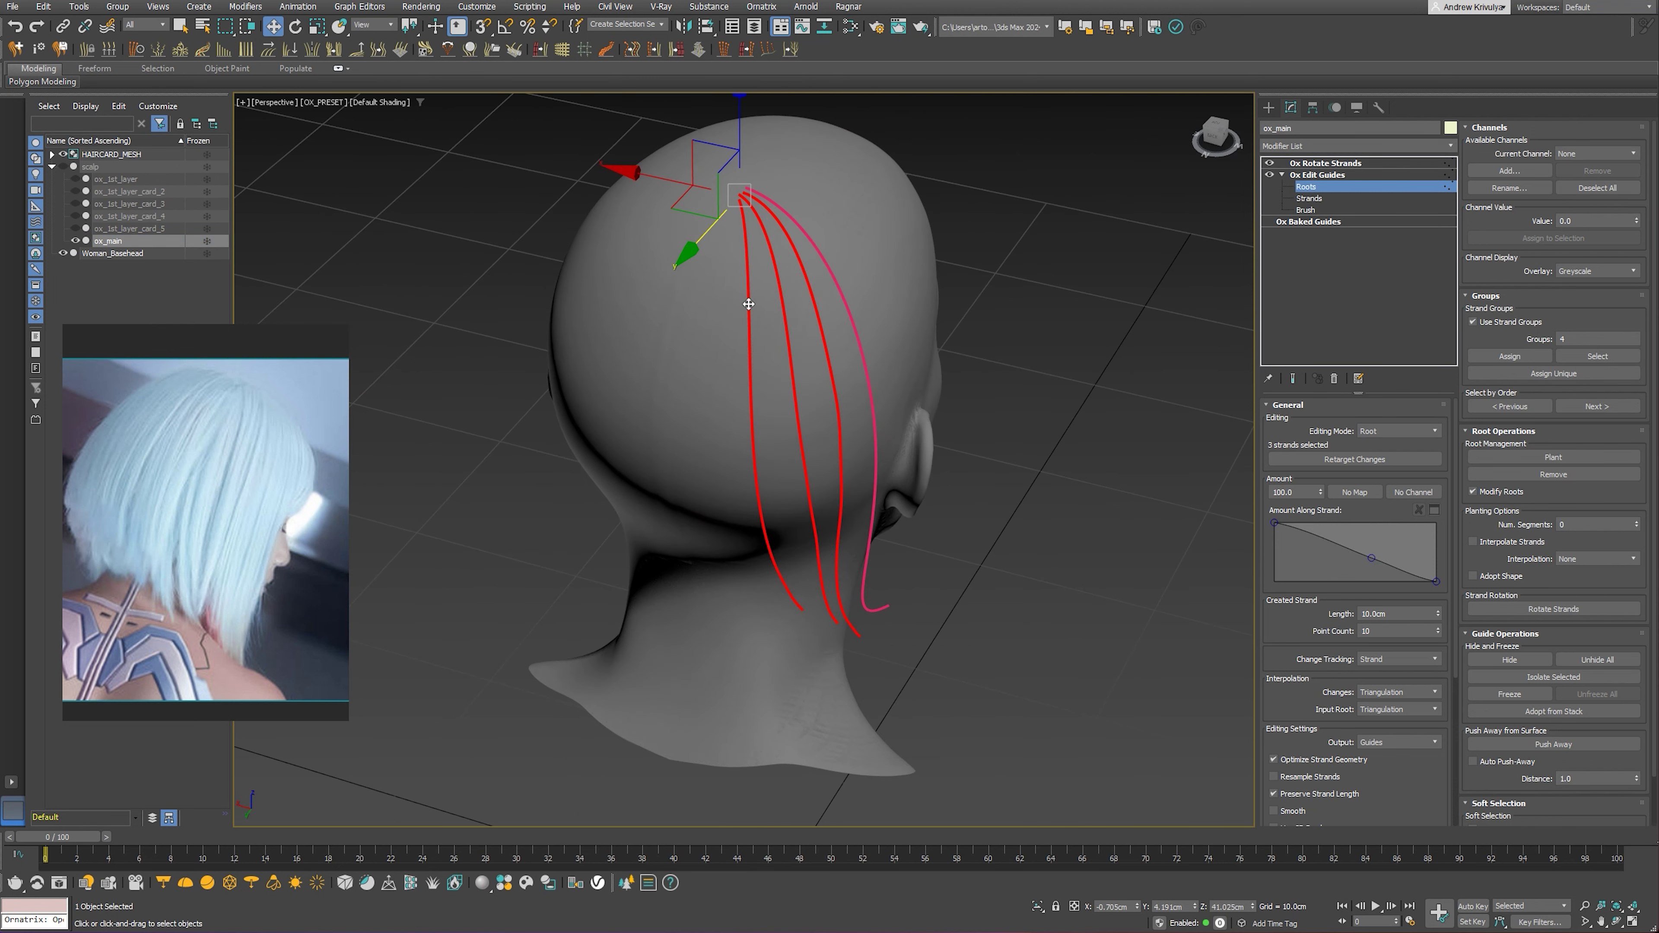
left_click(749, 303)
middle_click_drag(748, 303, 828, 349, "alt")
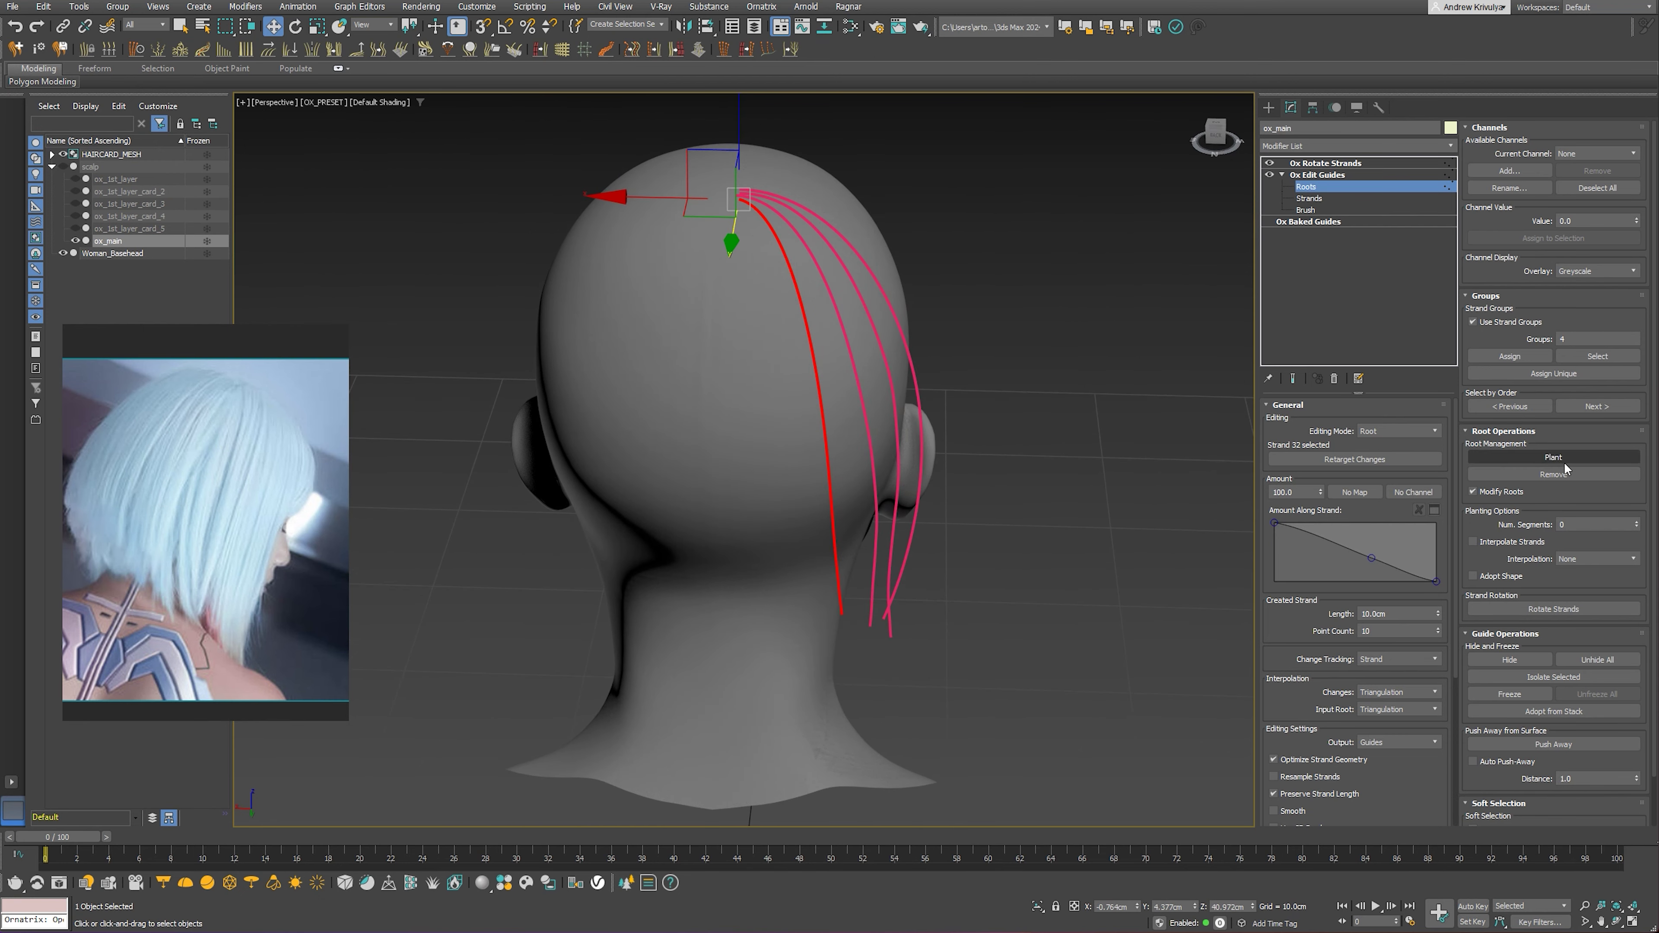
Plant the strand's root at a new scalp spot and show the hair cards again
left_click(1553, 457)
middle_click_drag(771, 326, 770, 281, "alt")
scroll(770, 281, "up", 5)
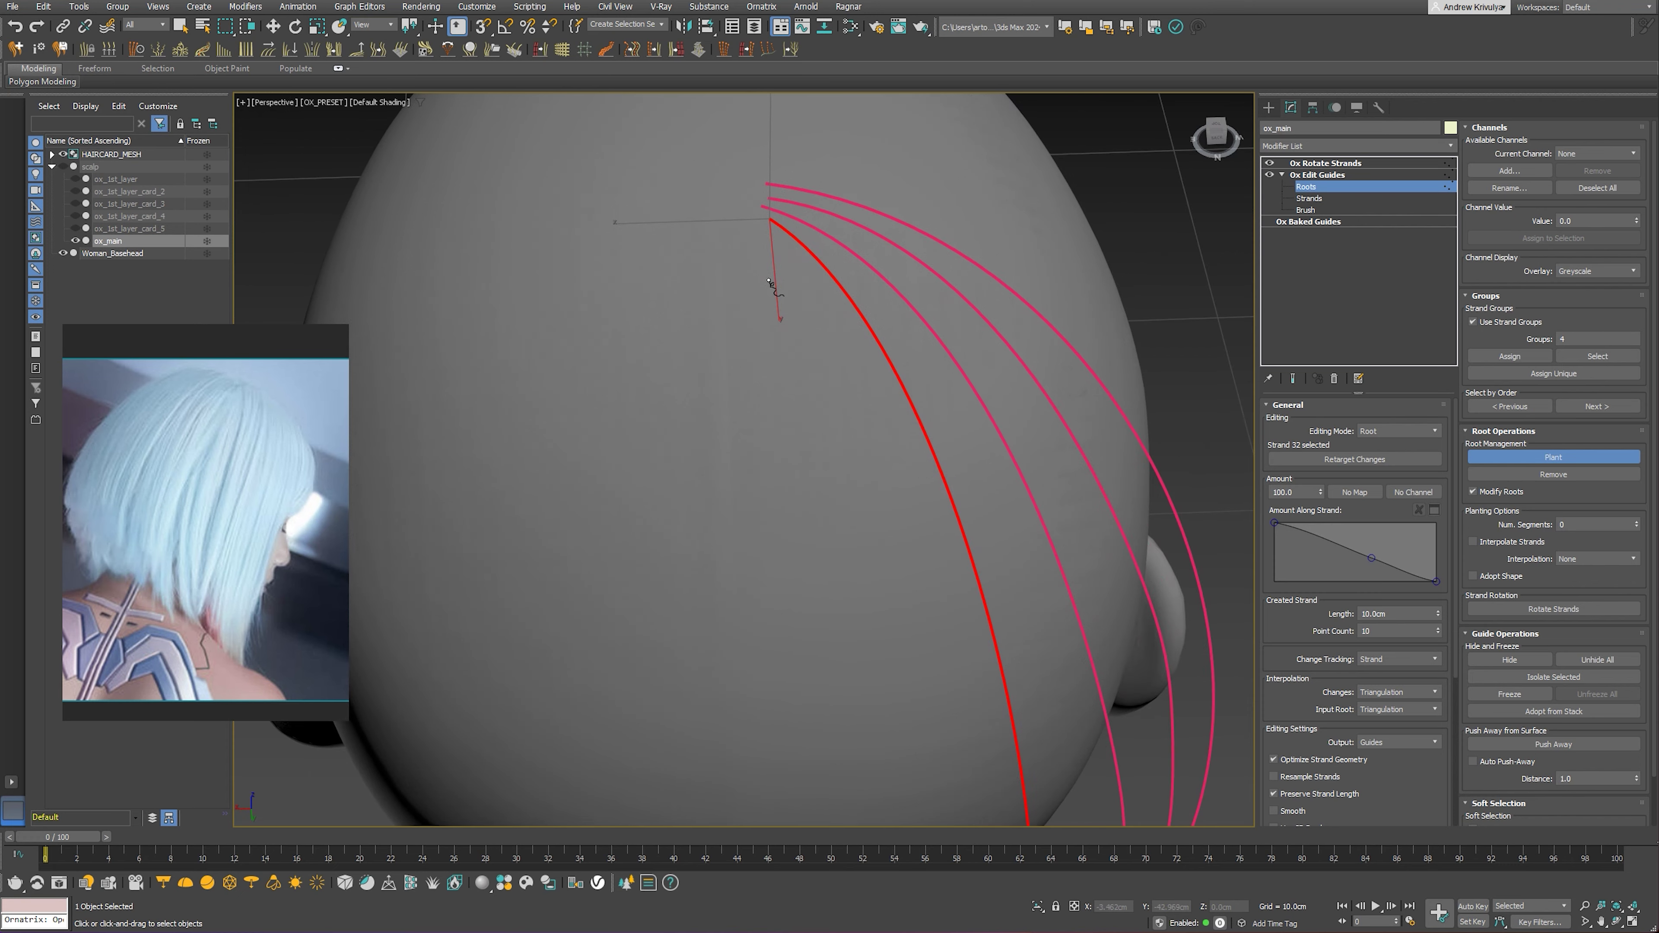
scroll(826, 414, "down", 5)
mouse_move(833, 371)
middle_mouse_down("alt")
mouse_move(807, 282)
mouse_move(800, 378)
mouse_move(783, 317)
mouse_move(859, 435)
mouse_move(899, 430)
middle_mouse_up("alt")
left_click(794, 323)
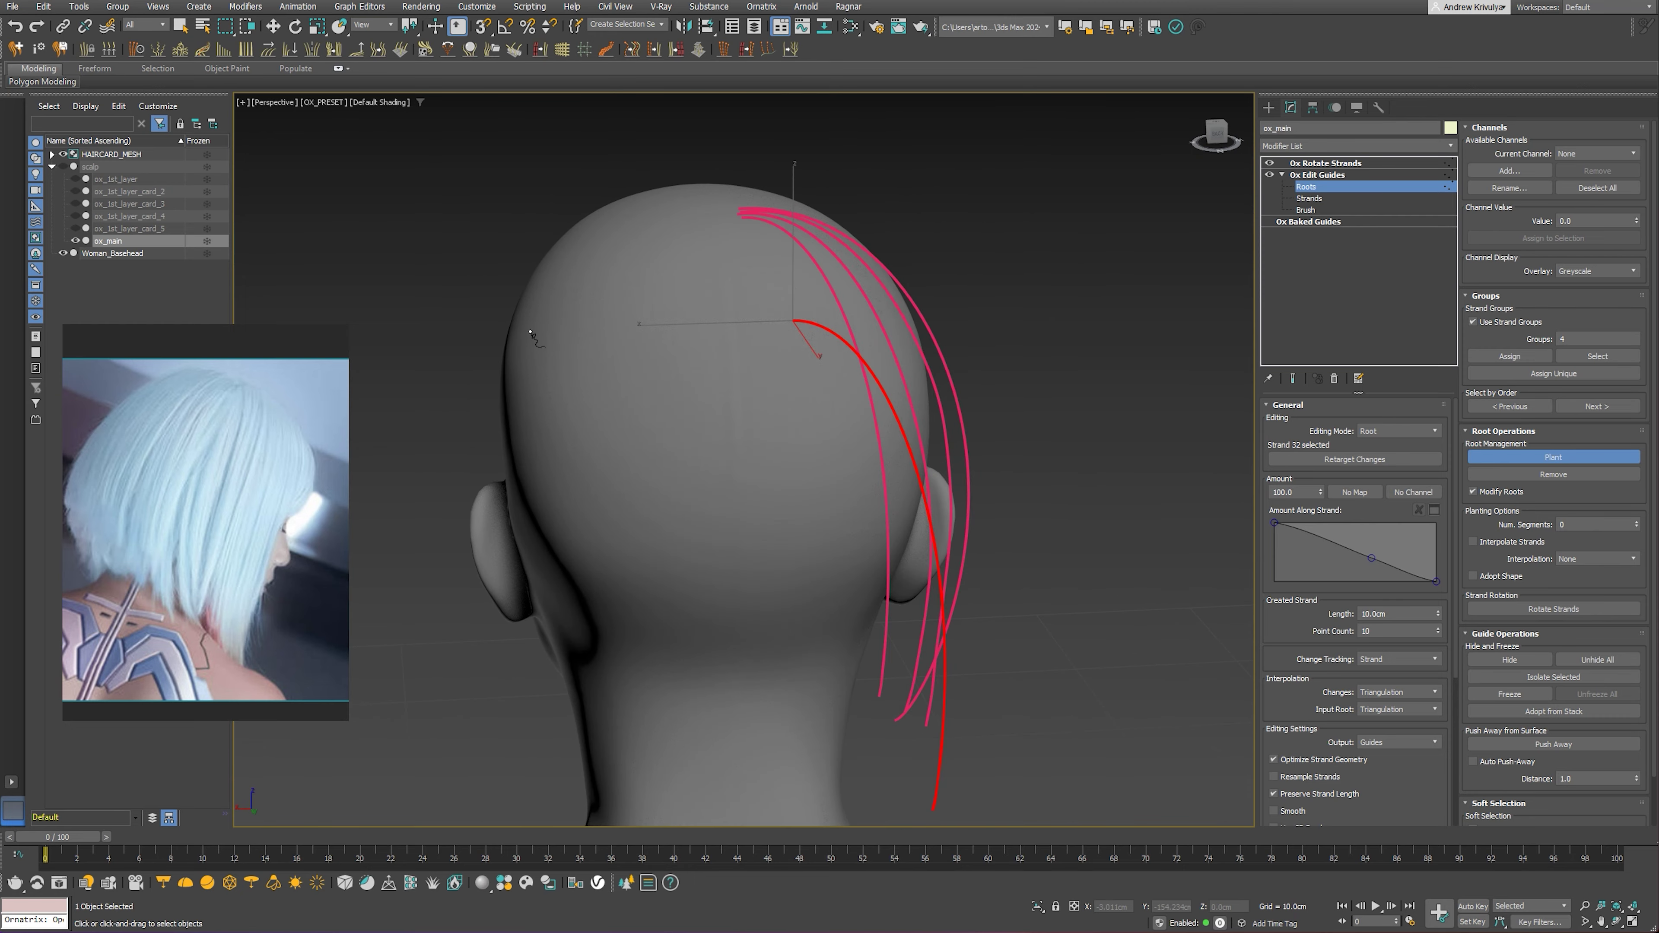
left_click(76, 216)
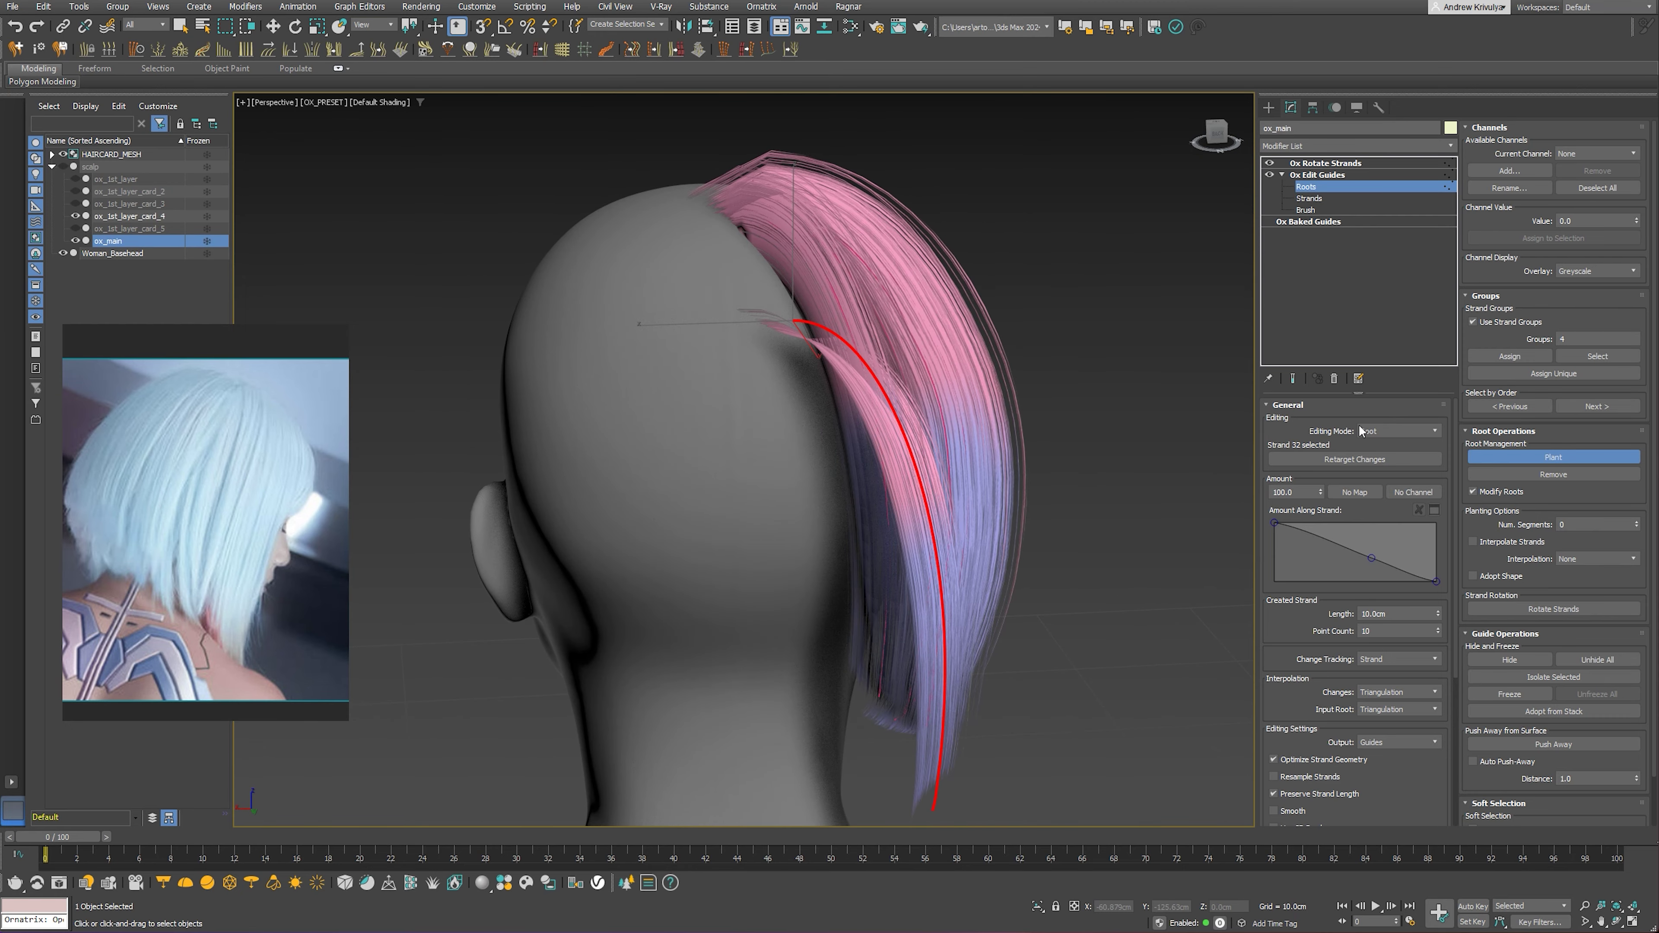
Comb the card section's guides down against the back of the head
left_click(1293, 378)
mouse_move(849, 419)
middle_mouse_down("alt")
mouse_move(959, 389)
mouse_move(934, 397)
middle_mouse_up("alt")
key("w")
left_click(1307, 210)
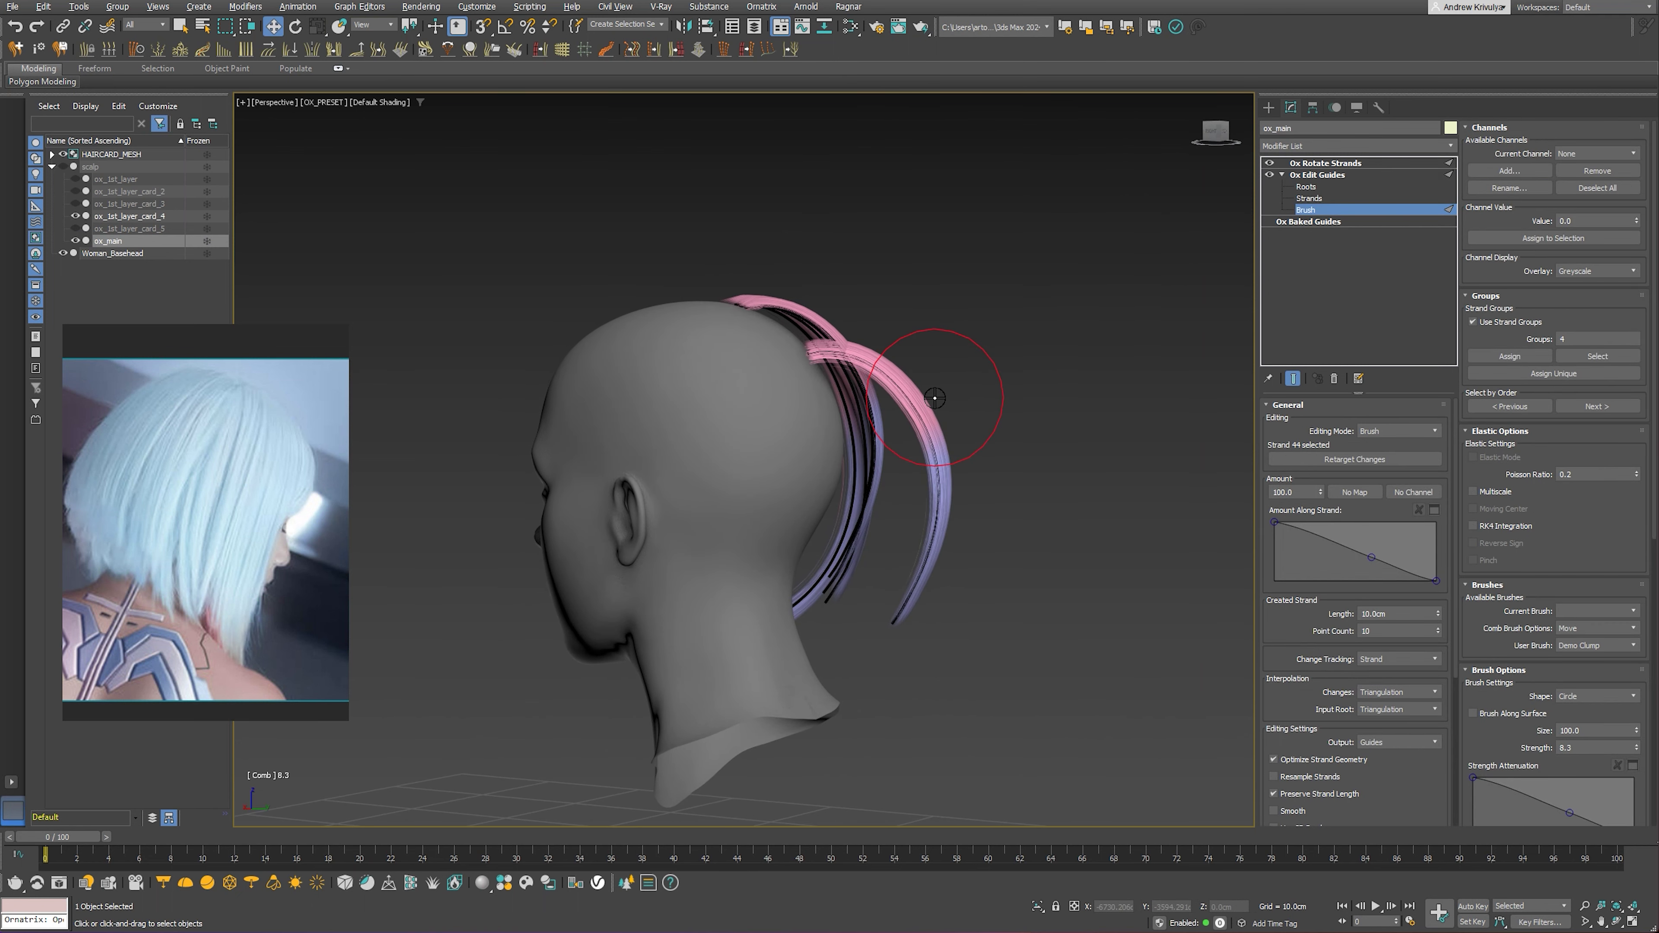
mouse_move(933, 371)
left_mouse_down()
mouse_move(896, 342)
mouse_move(860, 342)
mouse_move(902, 493)
mouse_move(926, 370)
left_mouse_up()
middle_click_drag(918, 360, 900, 463, "alt")
mouse_move(900, 463)
left_mouse_down()
mouse_move(882, 554)
mouse_move(924, 520)
left_mouse_up()
middle_click_drag(924, 520, 857, 575, "alt")
Use the Grow/Shrink brush to shorten the hair ends near the neck
mouse_move(845, 633)
middle_mouse_down("alt")
mouse_move(852, 593)
mouse_move(796, 629)
middle_mouse_up("alt")
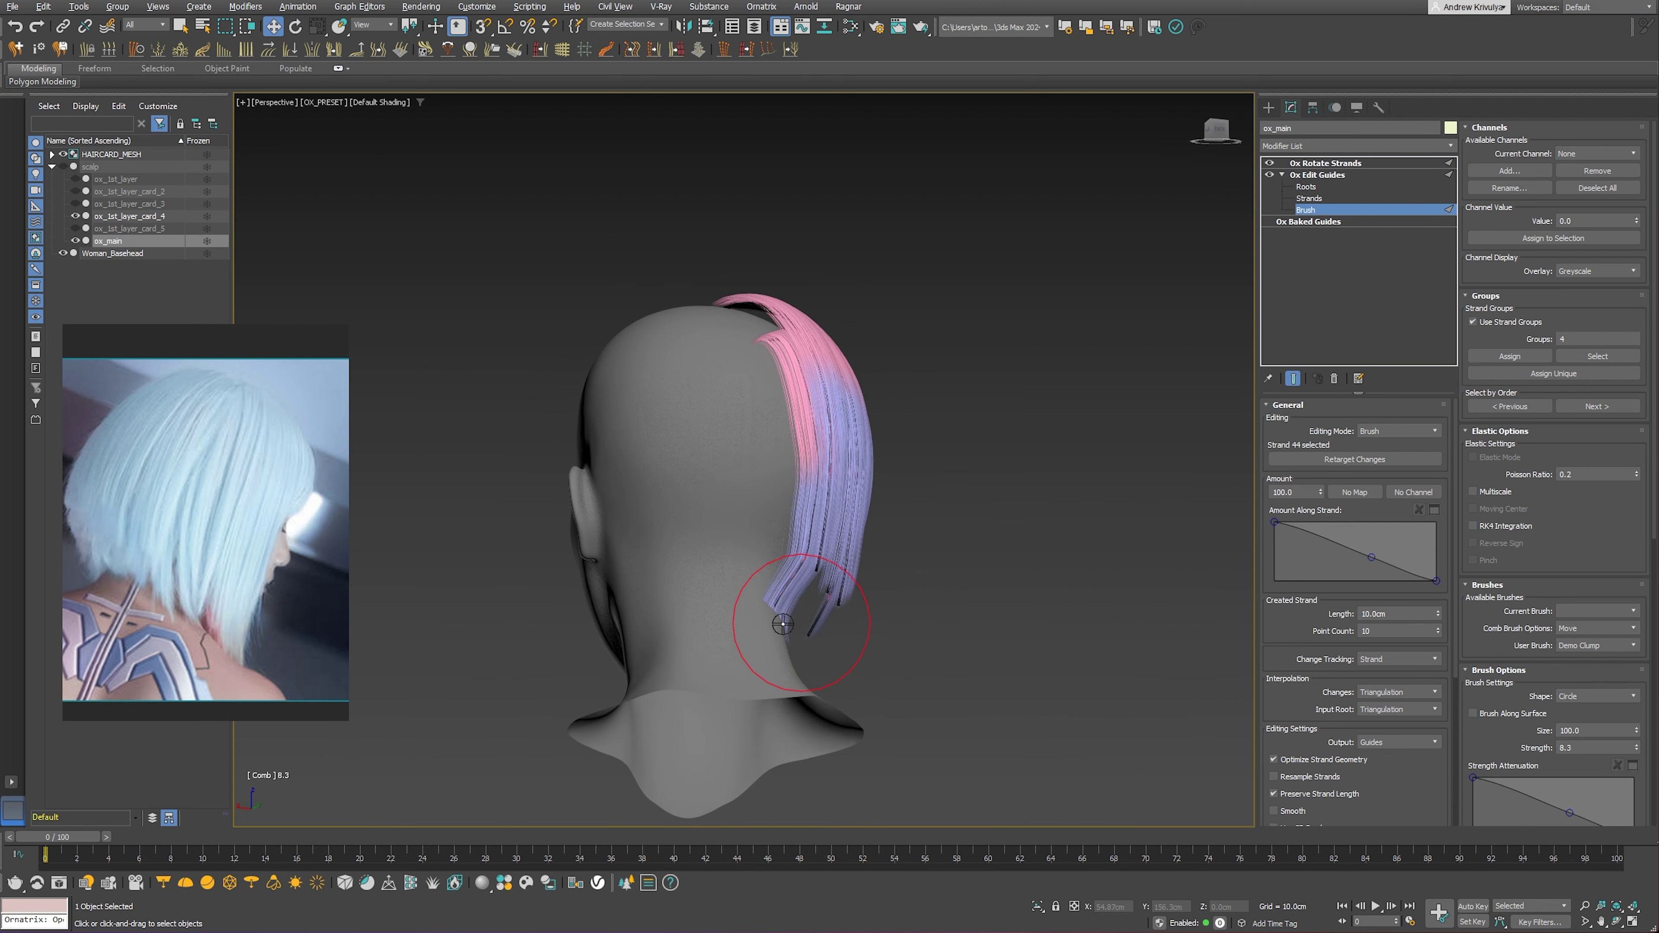
mouse_move(892, 574)
middle_mouse_down("alt")
mouse_move(839, 590)
mouse_move(759, 555)
mouse_move(783, 556)
middle_mouse_up("alt")
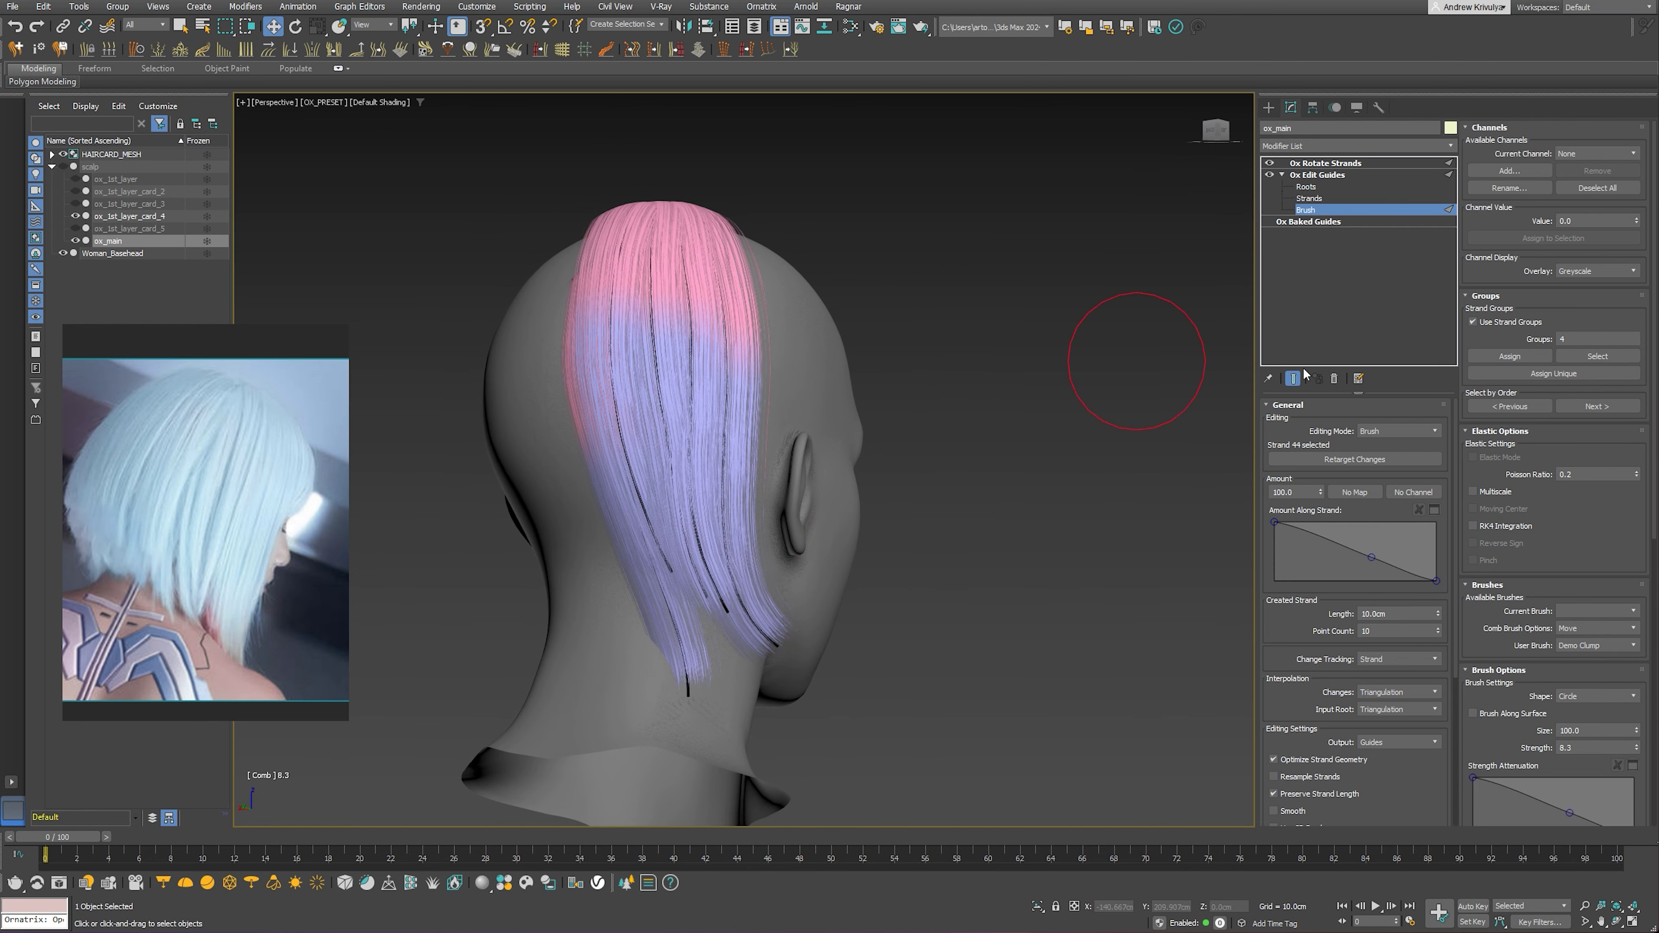
left_click(1594, 611)
left_click(1598, 687)
left_click_drag(699, 667, 705, 676)
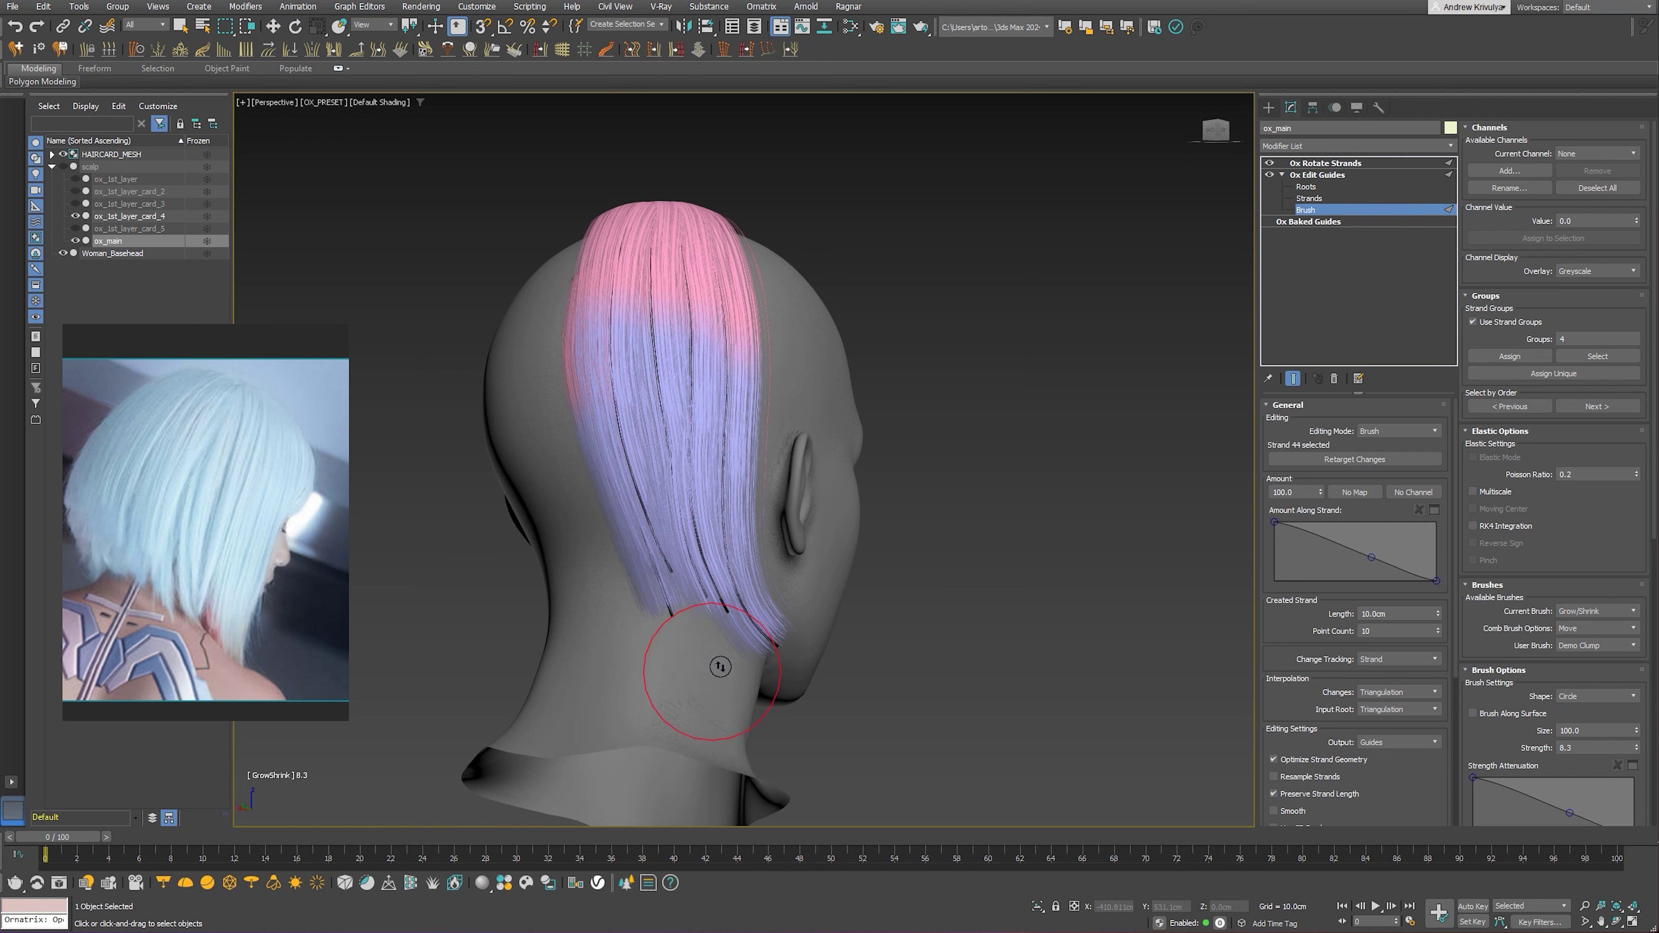
Smooth the guides with the Smooth brush, then switch back to Comb
mouse_move(714, 666)
middle_mouse_down("alt")
mouse_move(795, 606)
mouse_move(759, 482)
mouse_move(741, 574)
mouse_move(803, 619)
middle_mouse_up("alt")
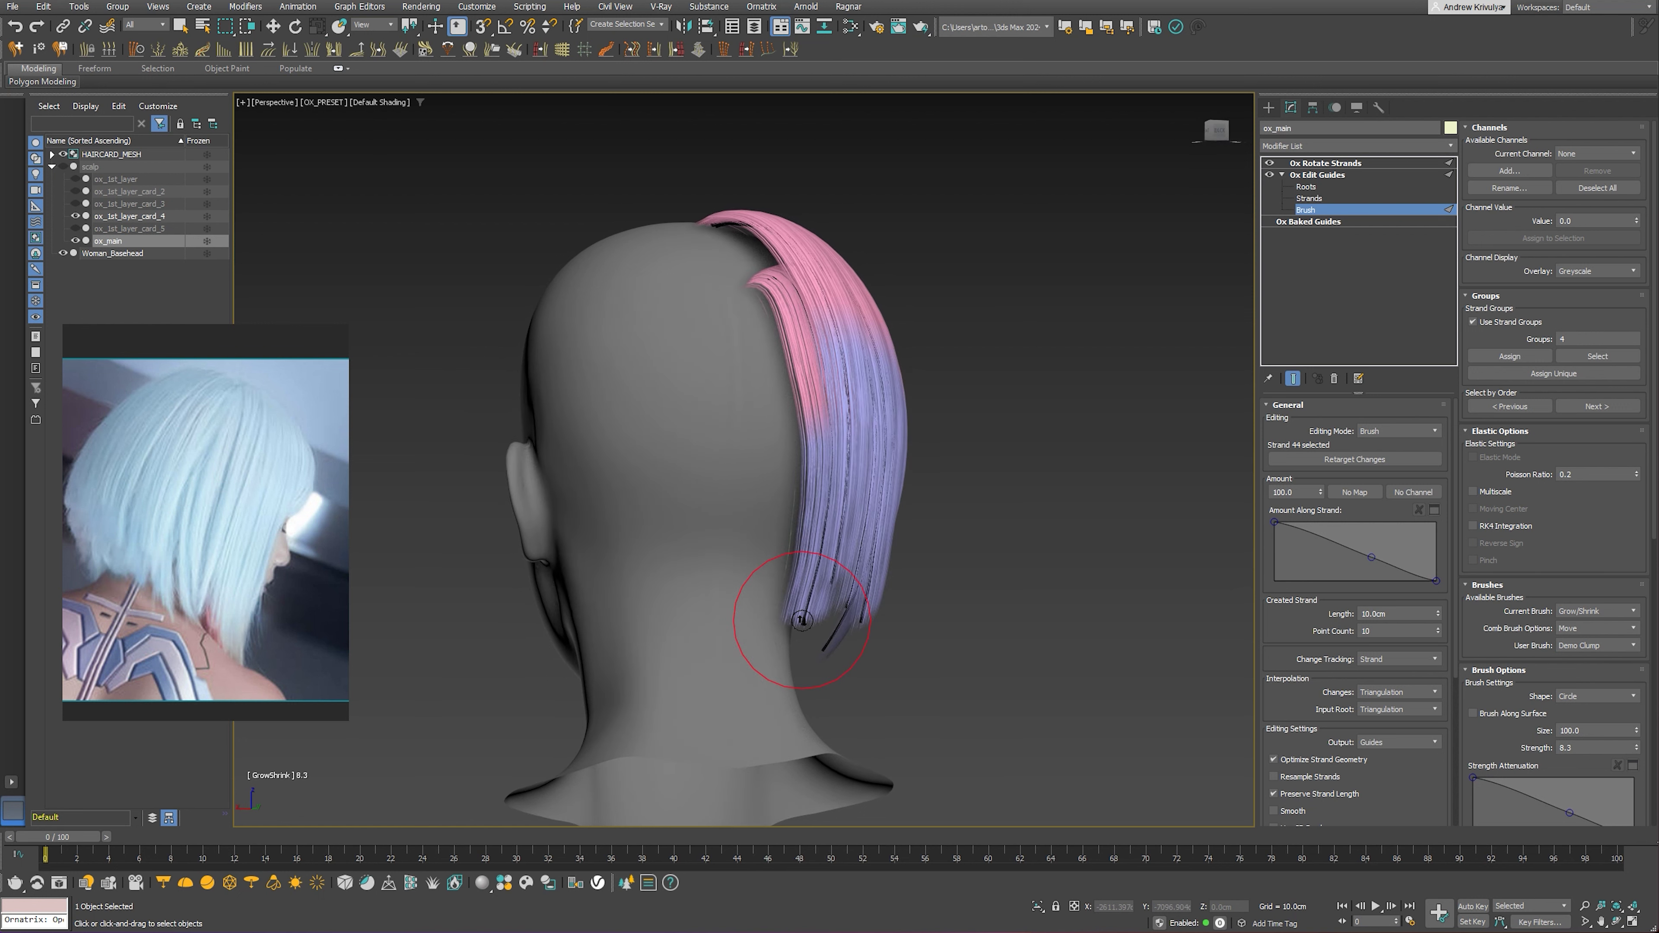
middle_click_drag(932, 534, 1228, 366, "alt")
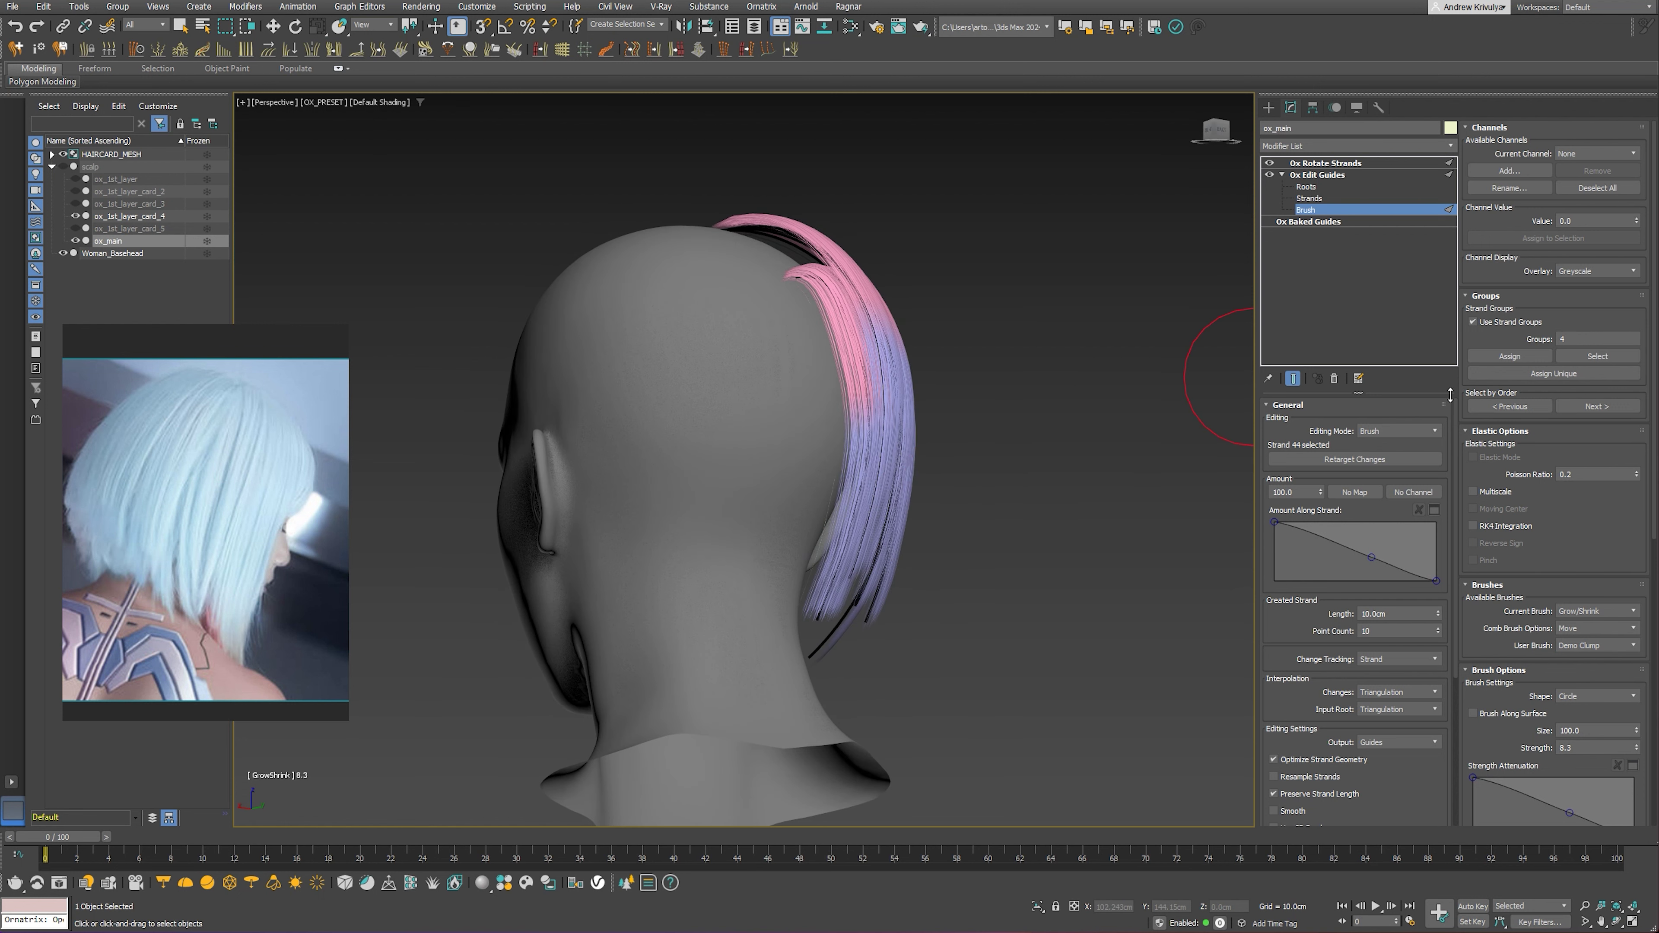
left_click(1597, 611)
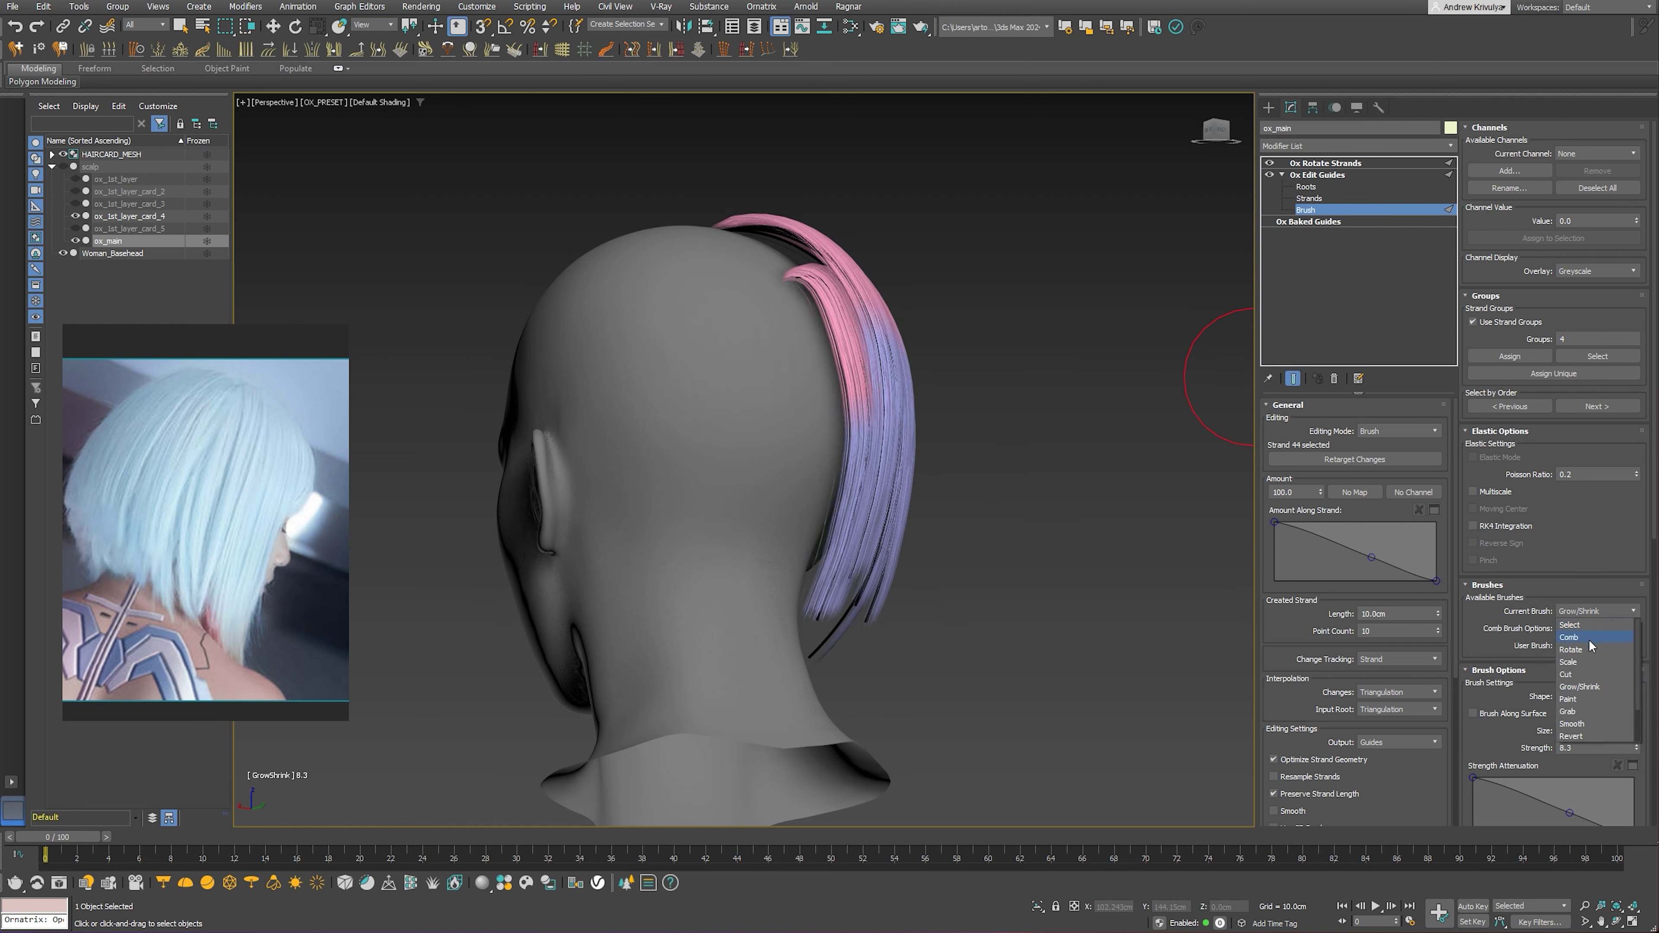
left_click(1584, 724)
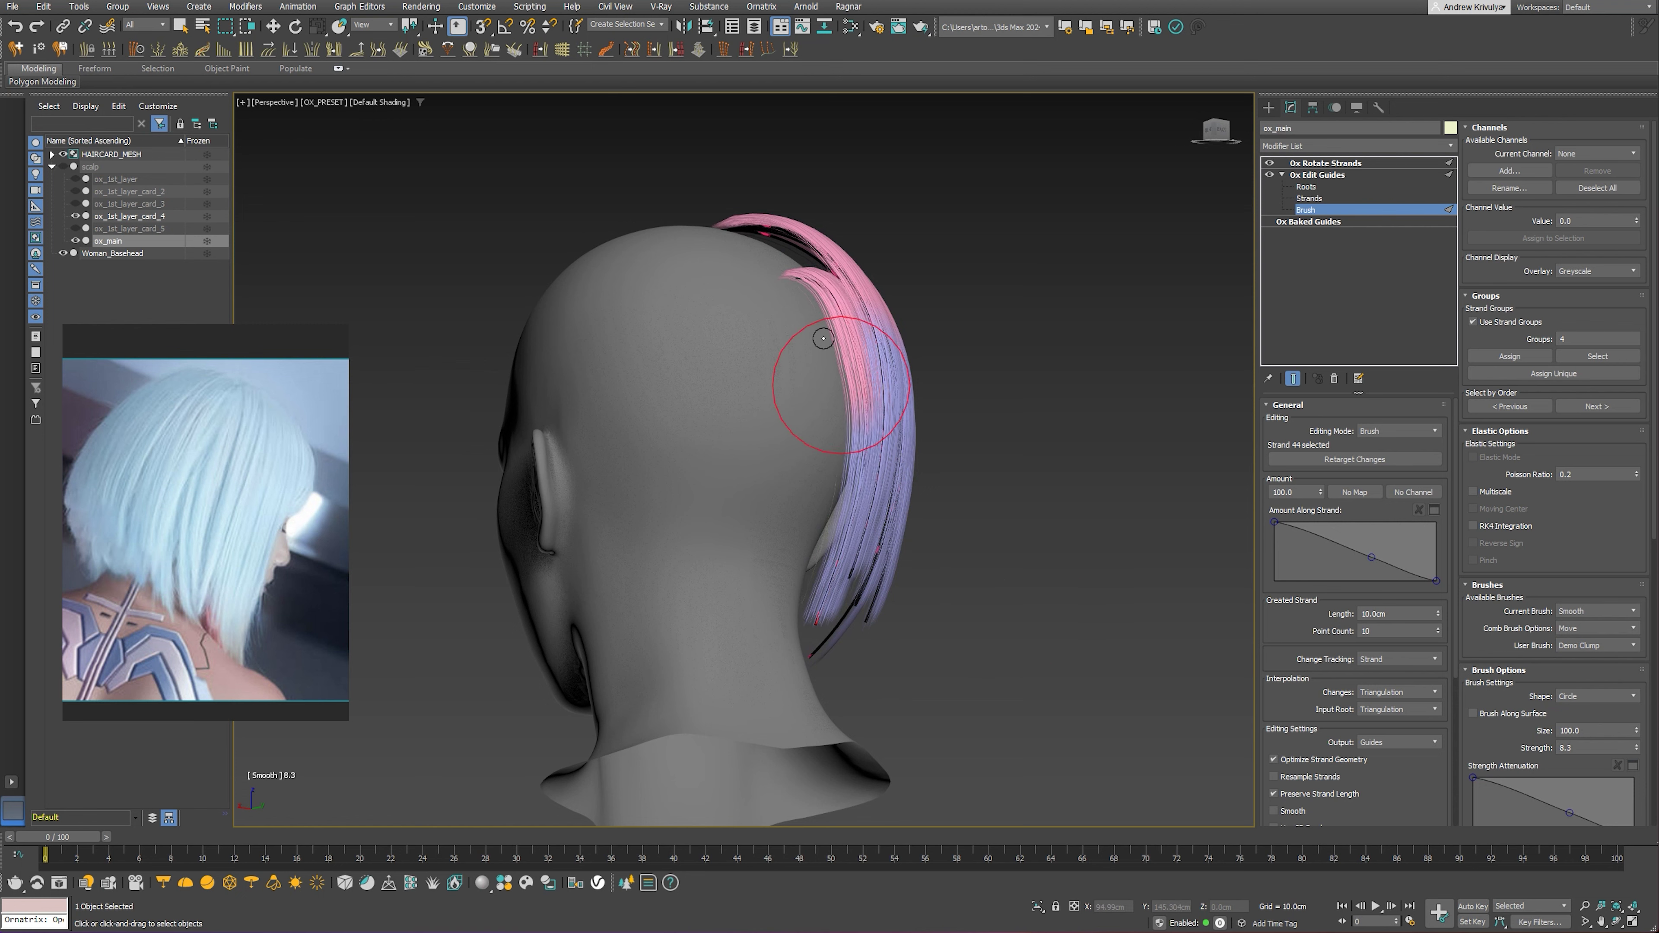
mouse_move(807, 611)
middle_mouse_down("alt")
mouse_move(833, 592)
mouse_move(813, 575)
mouse_move(762, 606)
middle_mouse_up("alt")
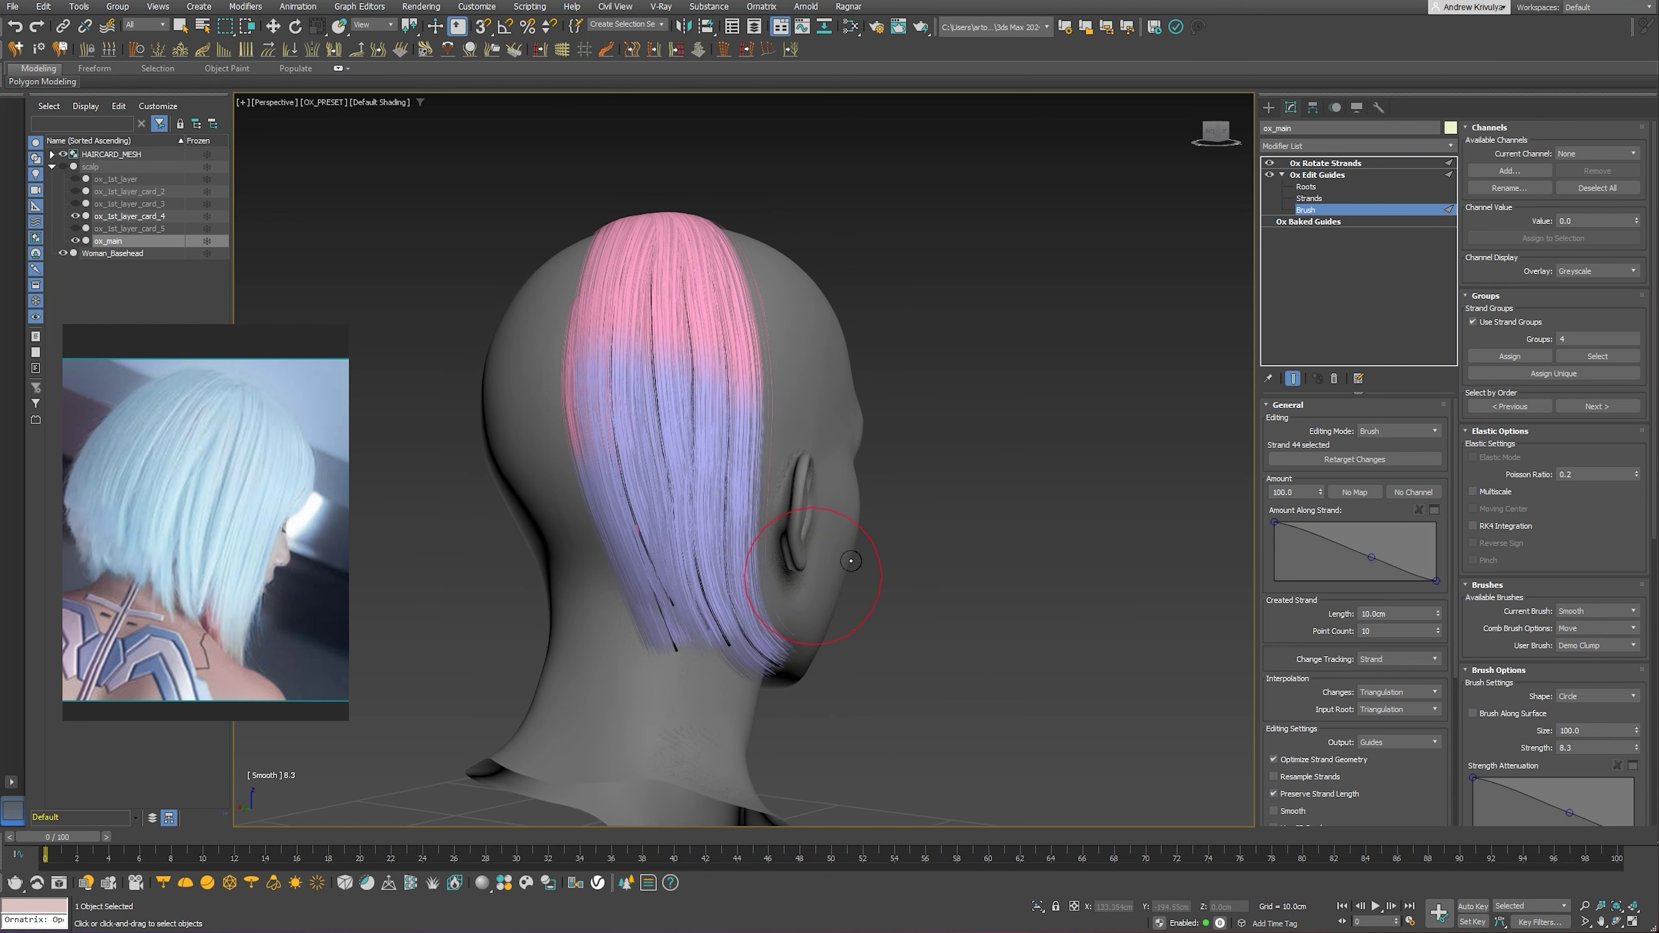
mouse_move(856, 415)
middle_mouse_down("alt")
mouse_move(592, 703)
mouse_move(808, 529)
middle_mouse_up("alt")
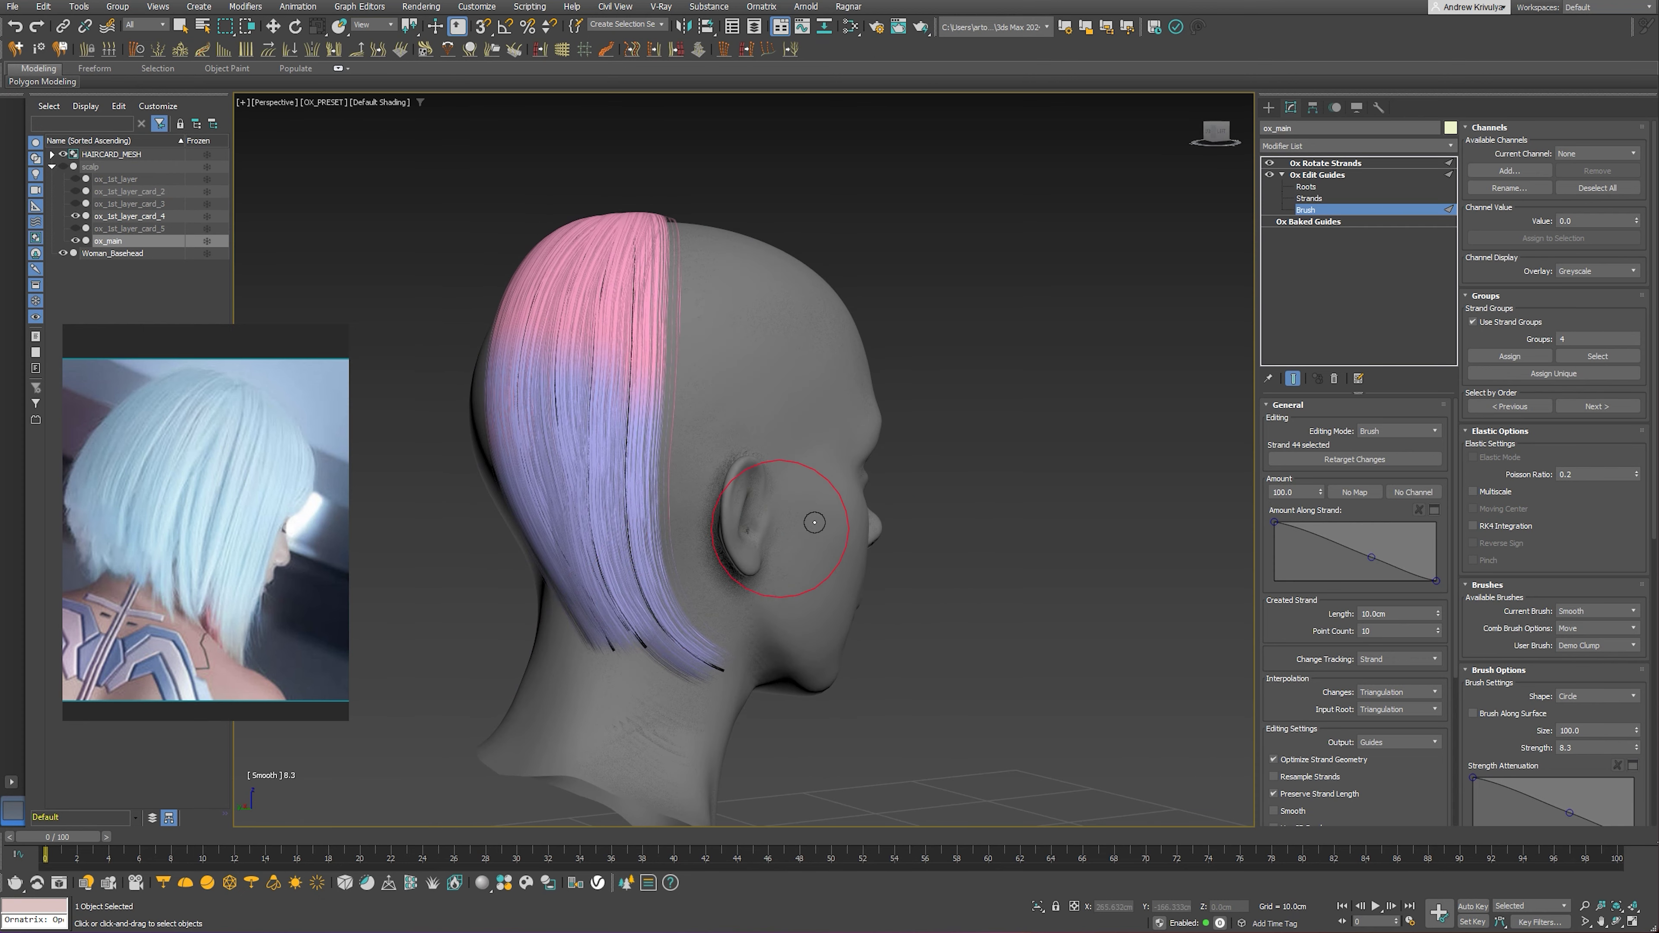
left_click(1594, 611)
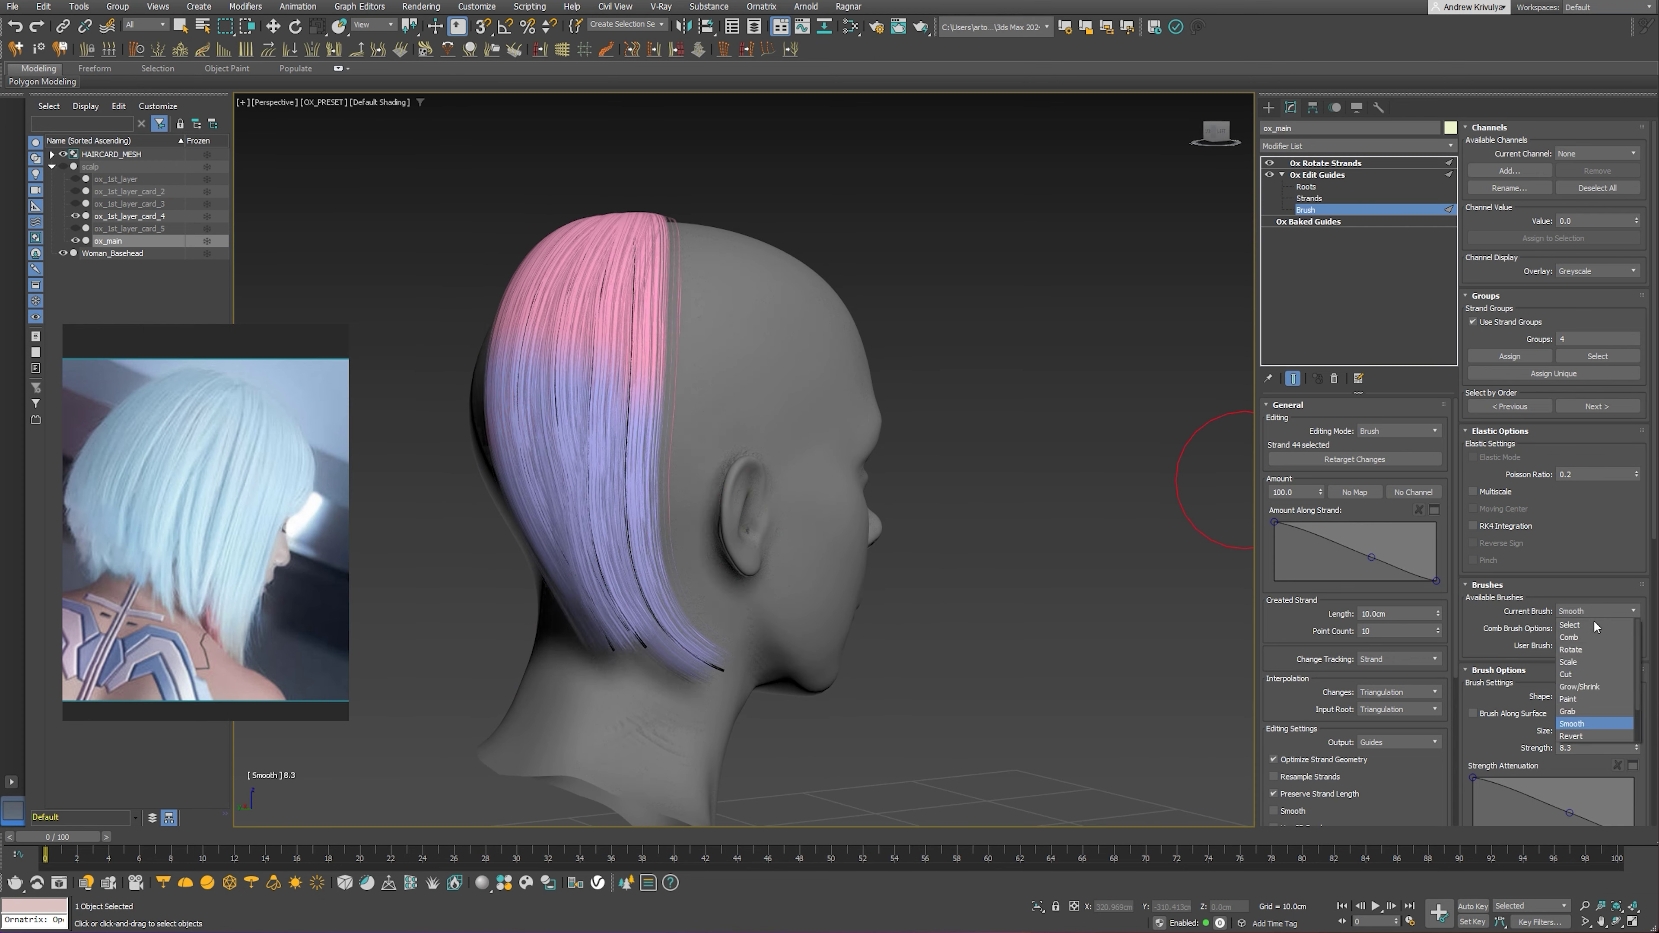
middle_click_drag(849, 523, 741, 519, "alt")
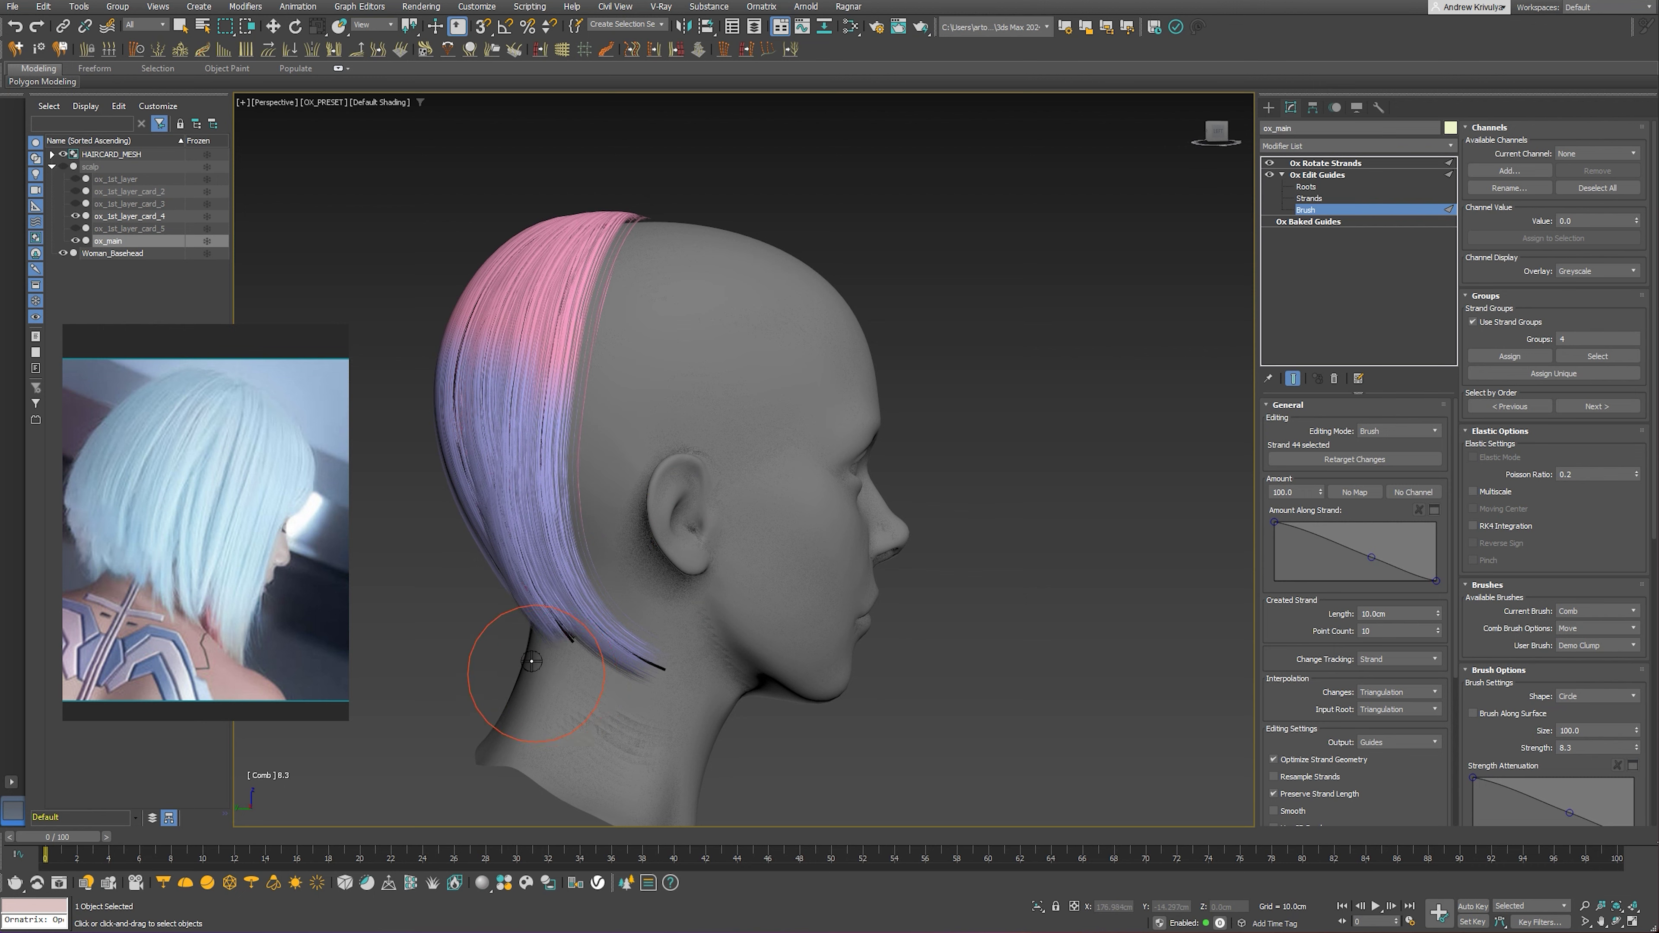
mouse_move(532, 661)
middle_mouse_down("alt")
mouse_move(648, 593)
mouse_move(859, 611)
mouse_move(845, 641)
mouse_move(785, 612)
mouse_move(883, 581)
mouse_move(845, 519)
mouse_move(819, 555)
mouse_move(921, 571)
mouse_move(933, 500)
middle_mouse_up("alt")
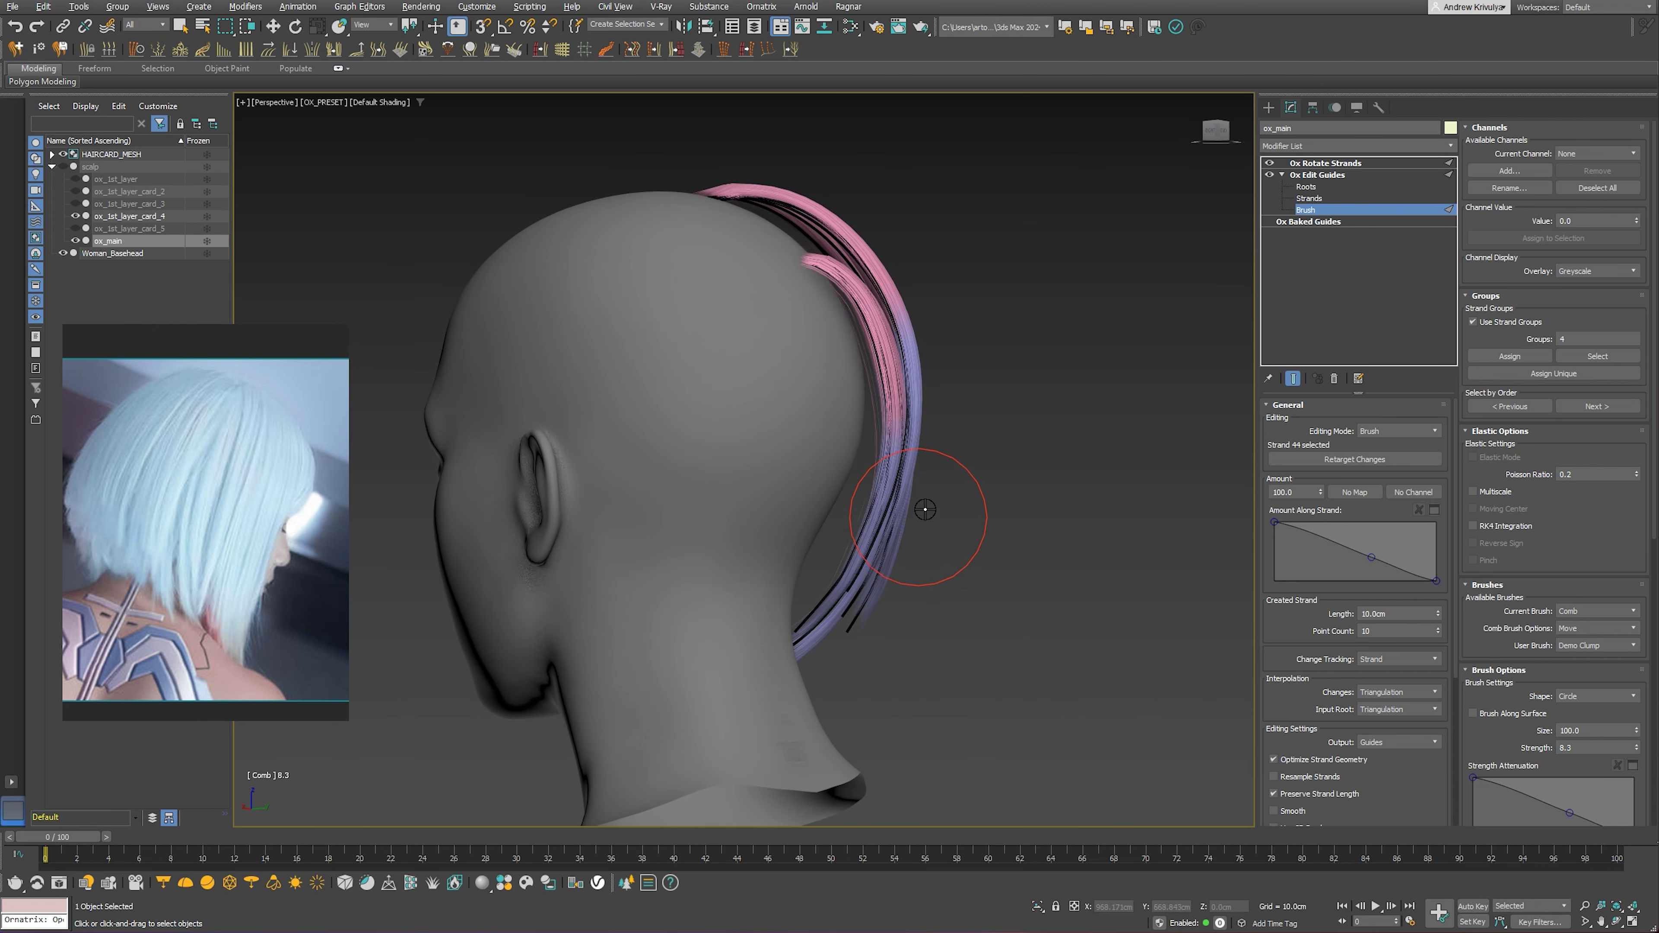
Switch to Roots mode and inspect the guide roots up close
left_click(1307, 187)
left_click(1553, 457)
middle_click_drag(849, 405, 810, 357, "alt")
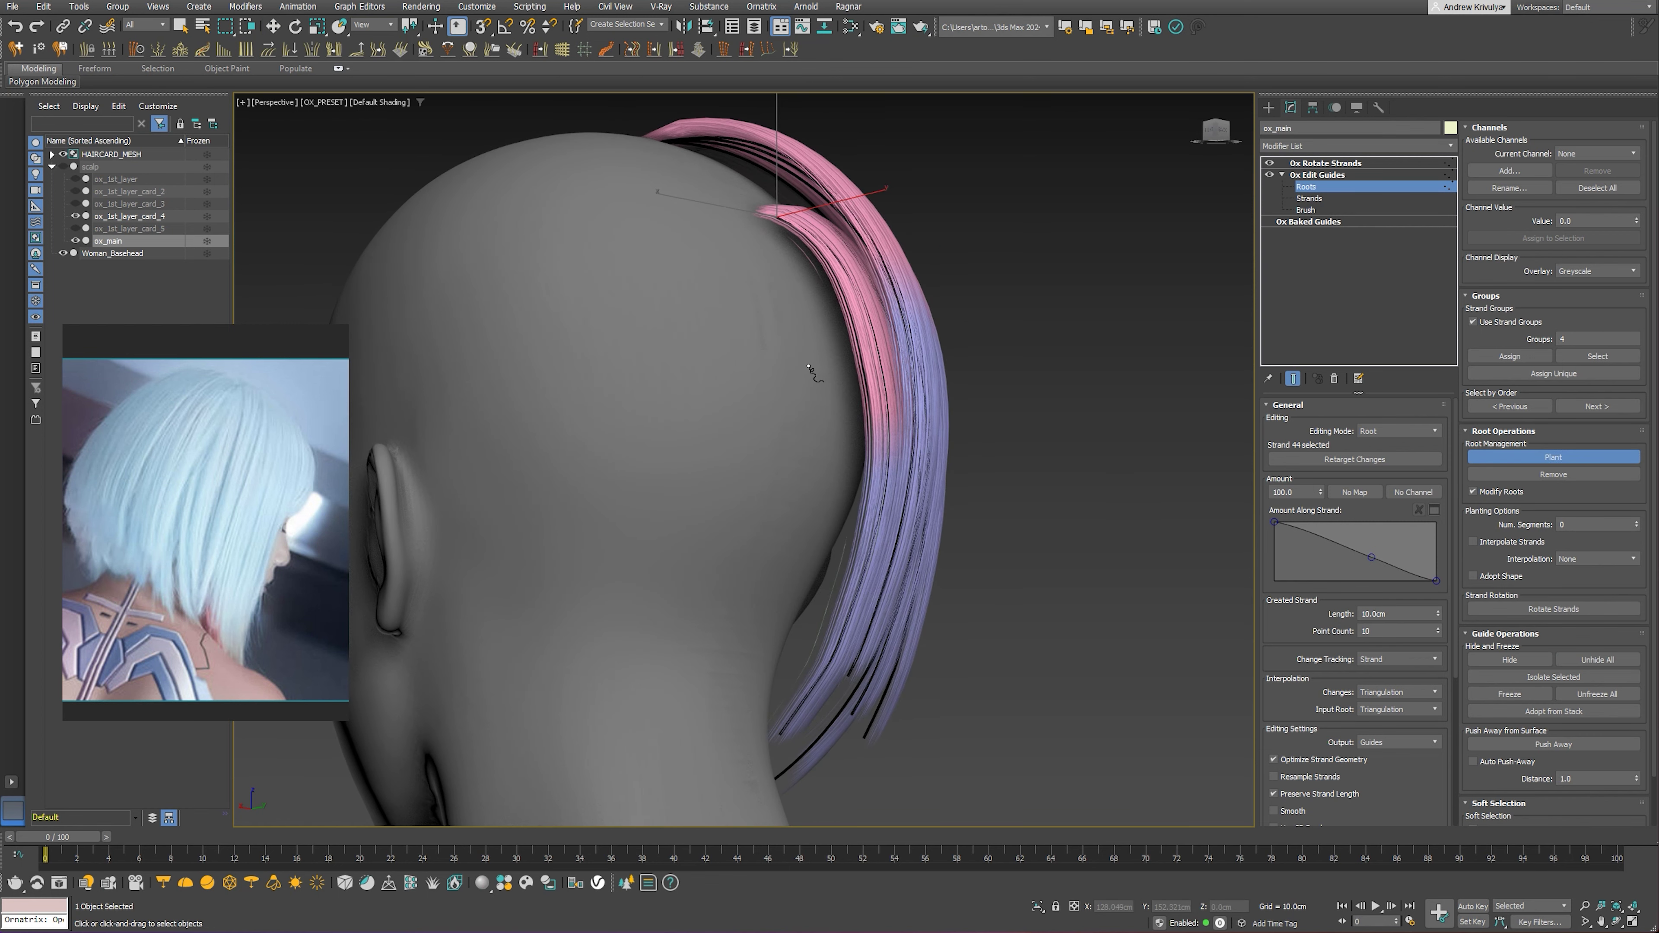
mouse_move(889, 449)
middle_mouse_down("alt")
mouse_move(872, 446)
mouse_move(889, 400)
mouse_move(1004, 400)
middle_mouse_up("alt")
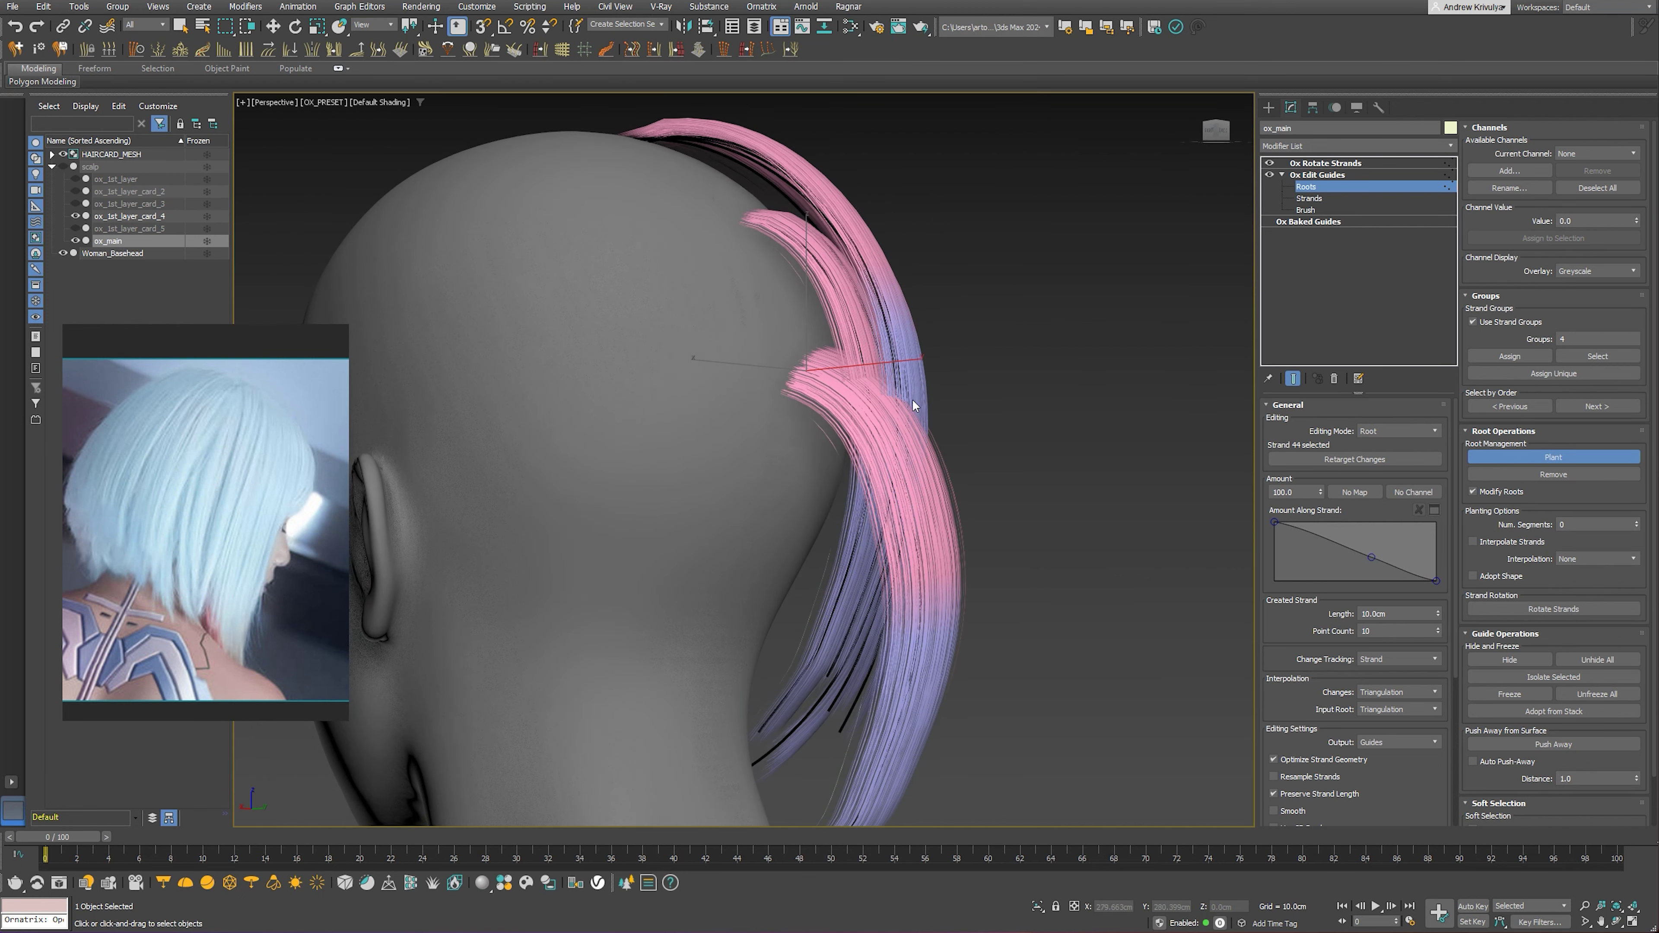
Comb the guides down toward the neck and closer to the head
left_click(1320, 209)
scroll(890, 438, "down", 3)
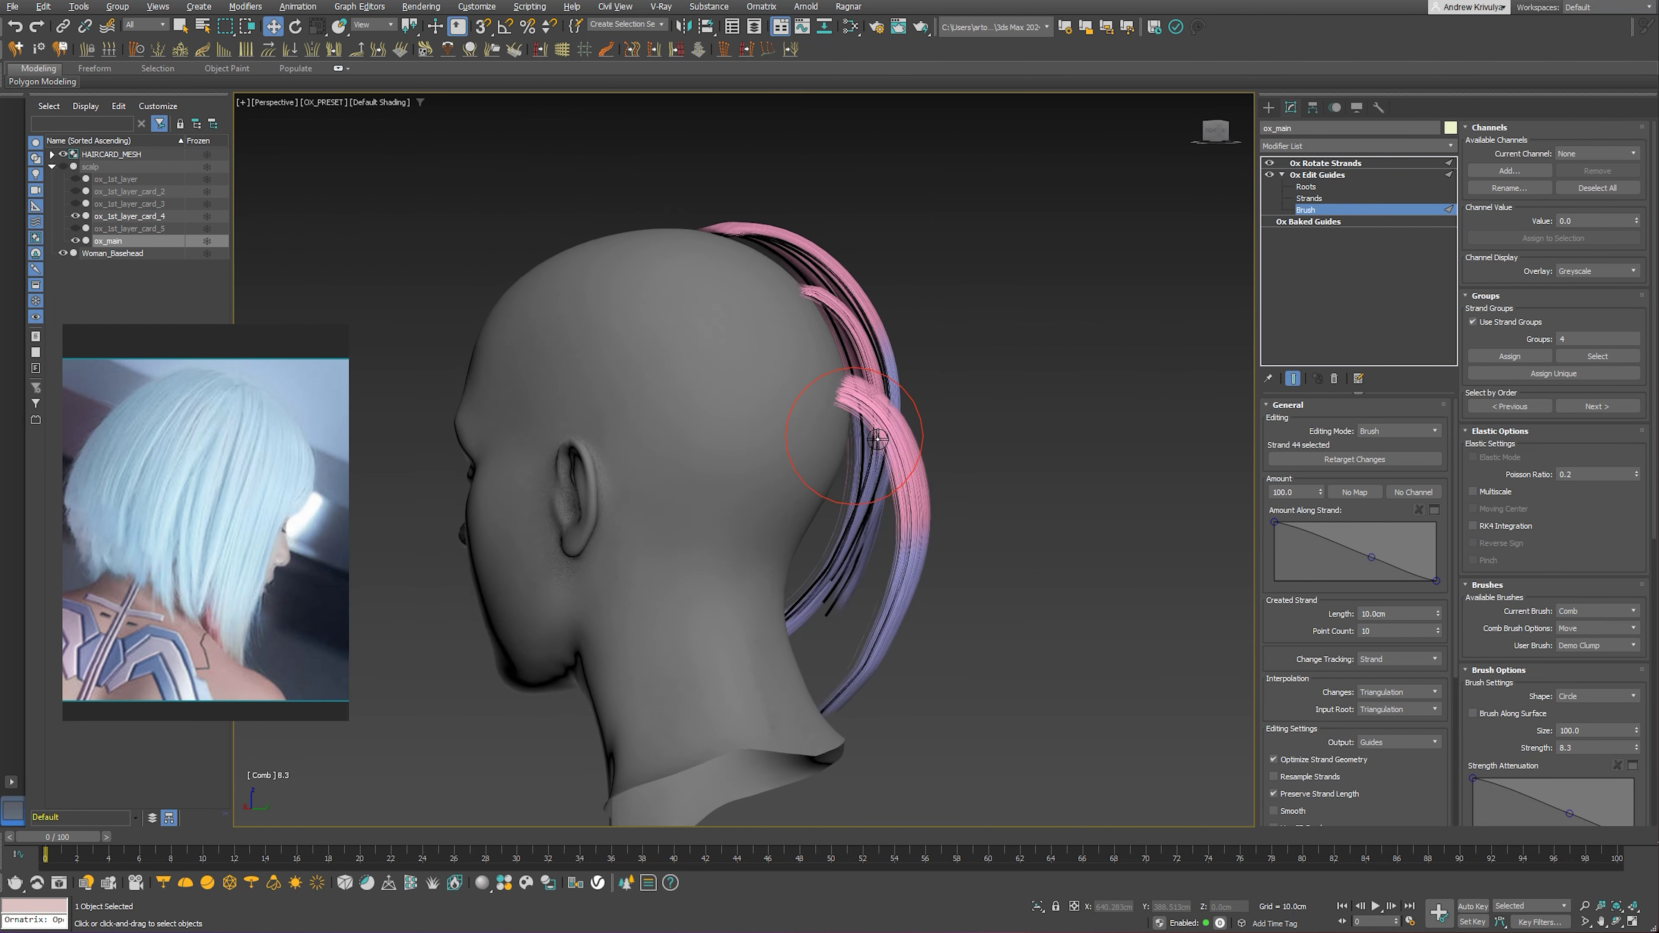
middle_click_drag(817, 425, 889, 438, "alt")
middle_click_drag(937, 353, 929, 444, "alt")
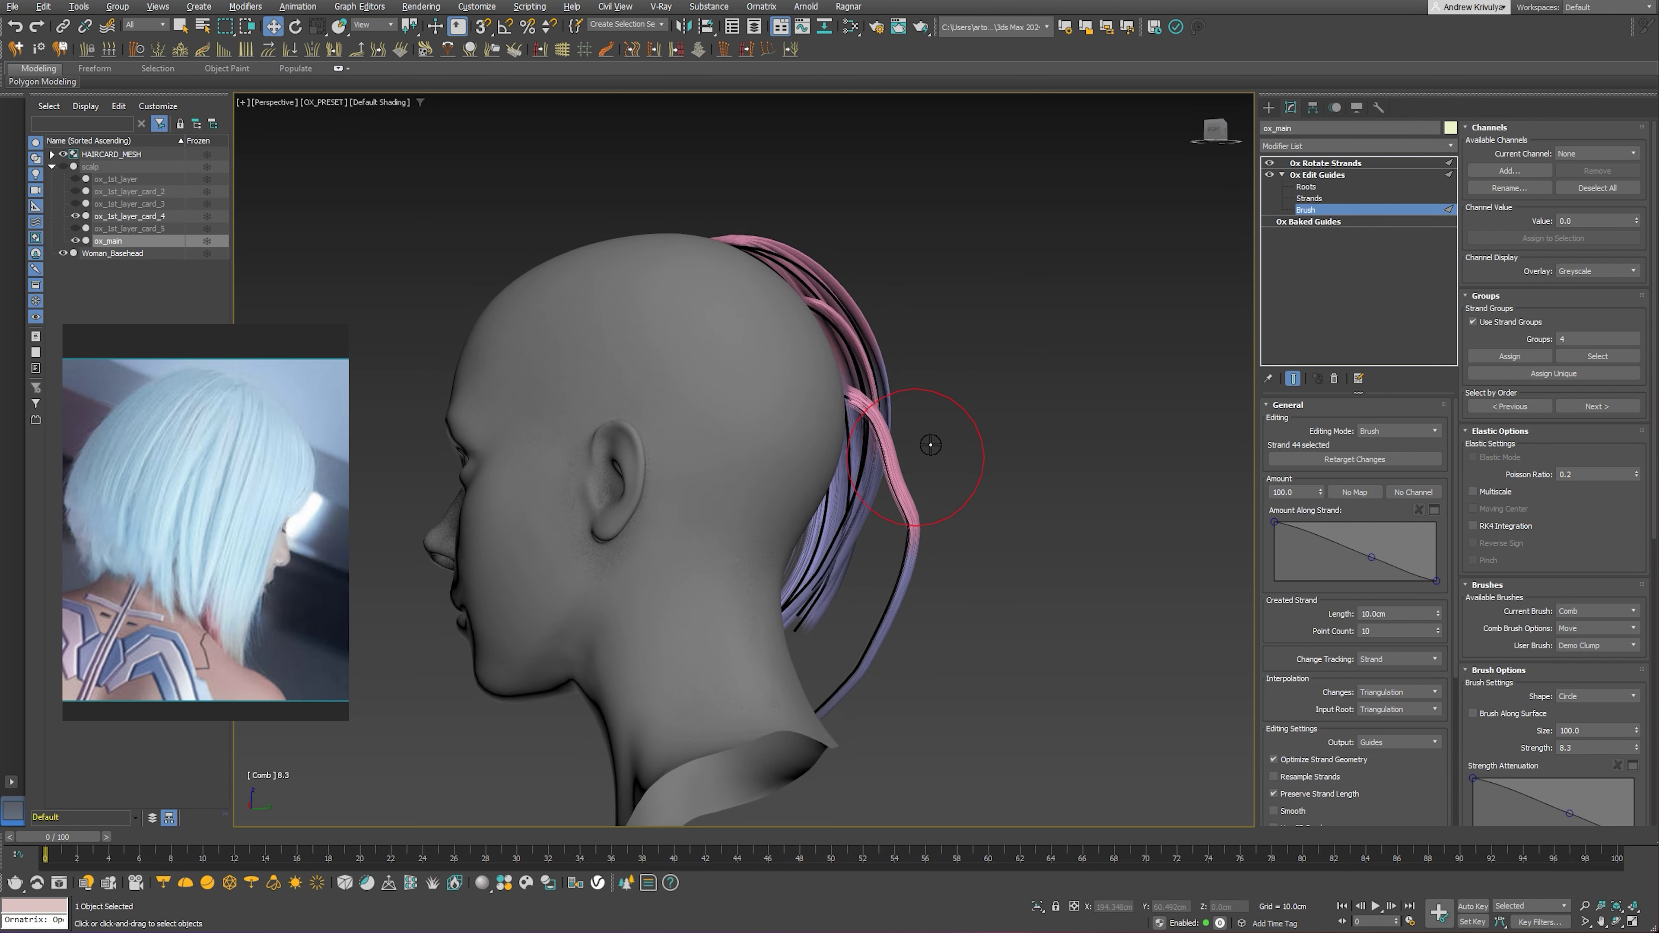
mouse_move(900, 371)
left_mouse_down()
mouse_move(852, 569)
mouse_move(875, 421)
left_mouse_up()
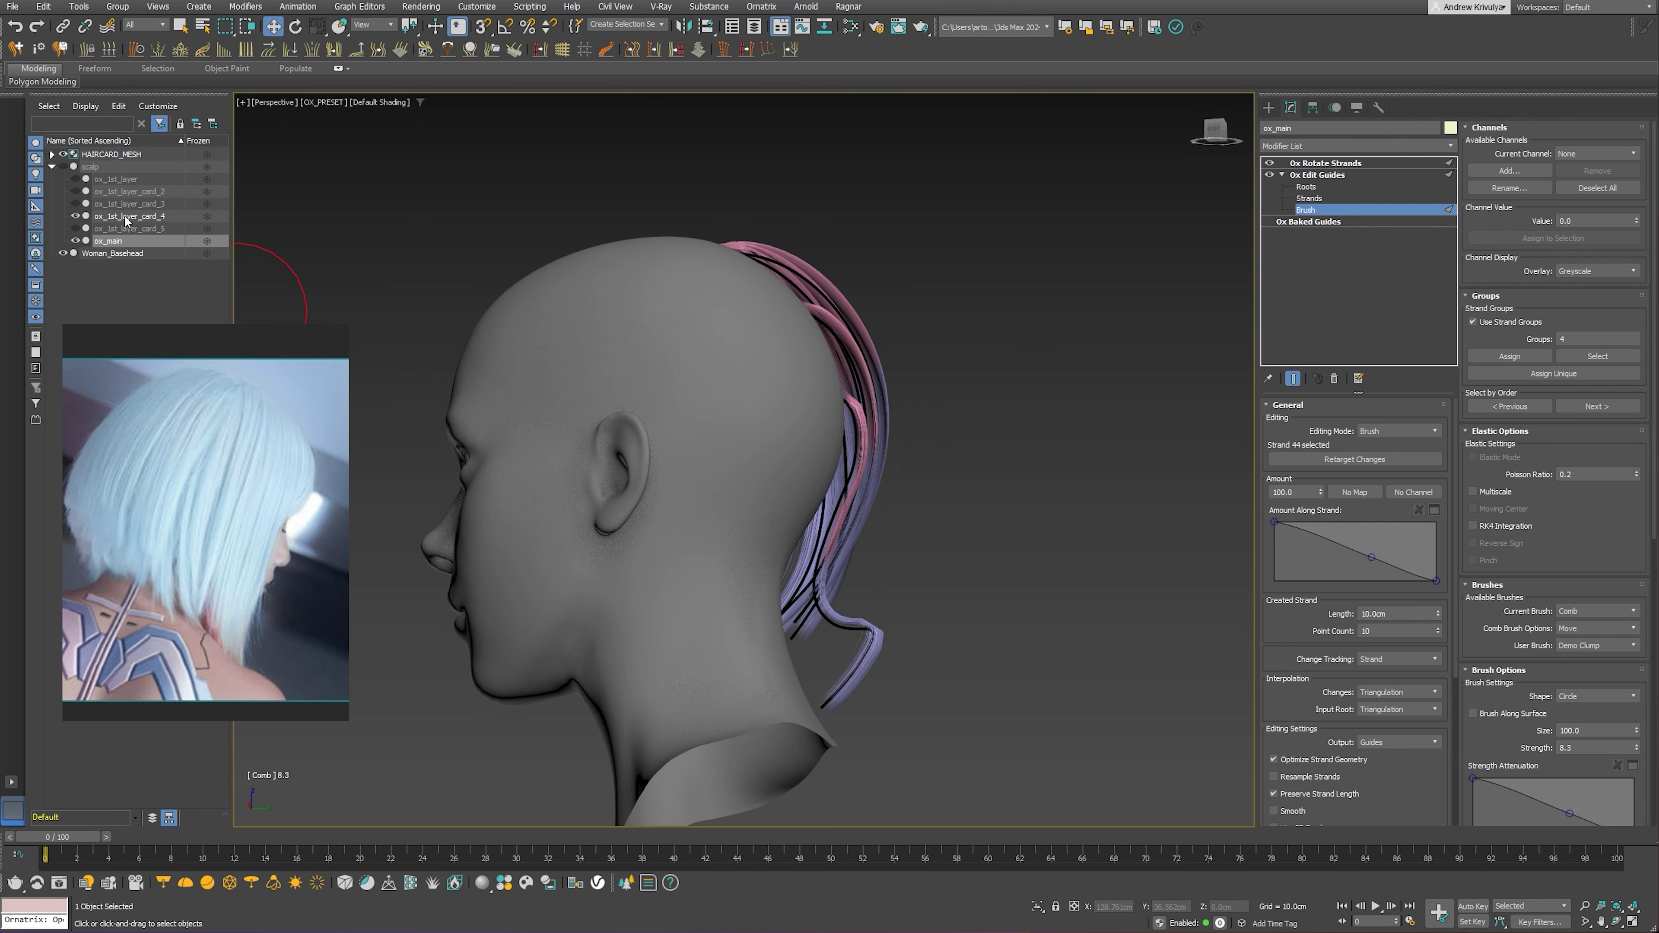
Hide ox_1st_layer_card_4 and show the guides as coloured strands
left_click(74, 217)
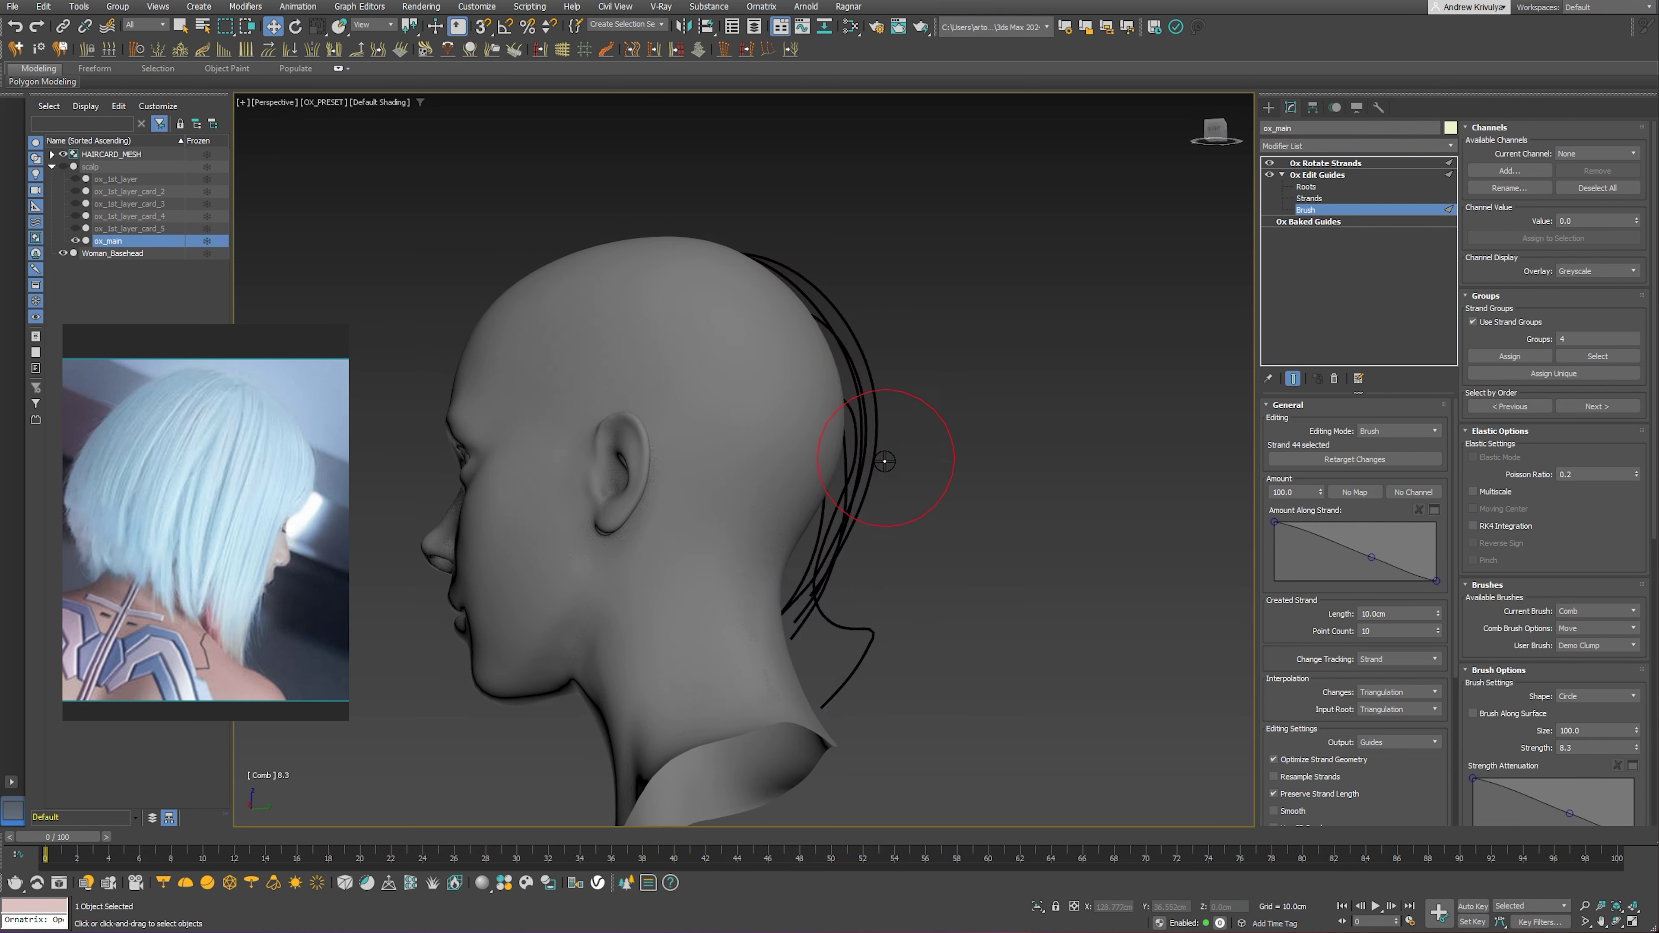
left_click(1293, 375)
mouse_move(804, 634)
middle_mouse_down("alt")
mouse_move(889, 575)
mouse_move(890, 555)
mouse_move(464, 630)
mouse_move(663, 557)
middle_mouse_up("alt")
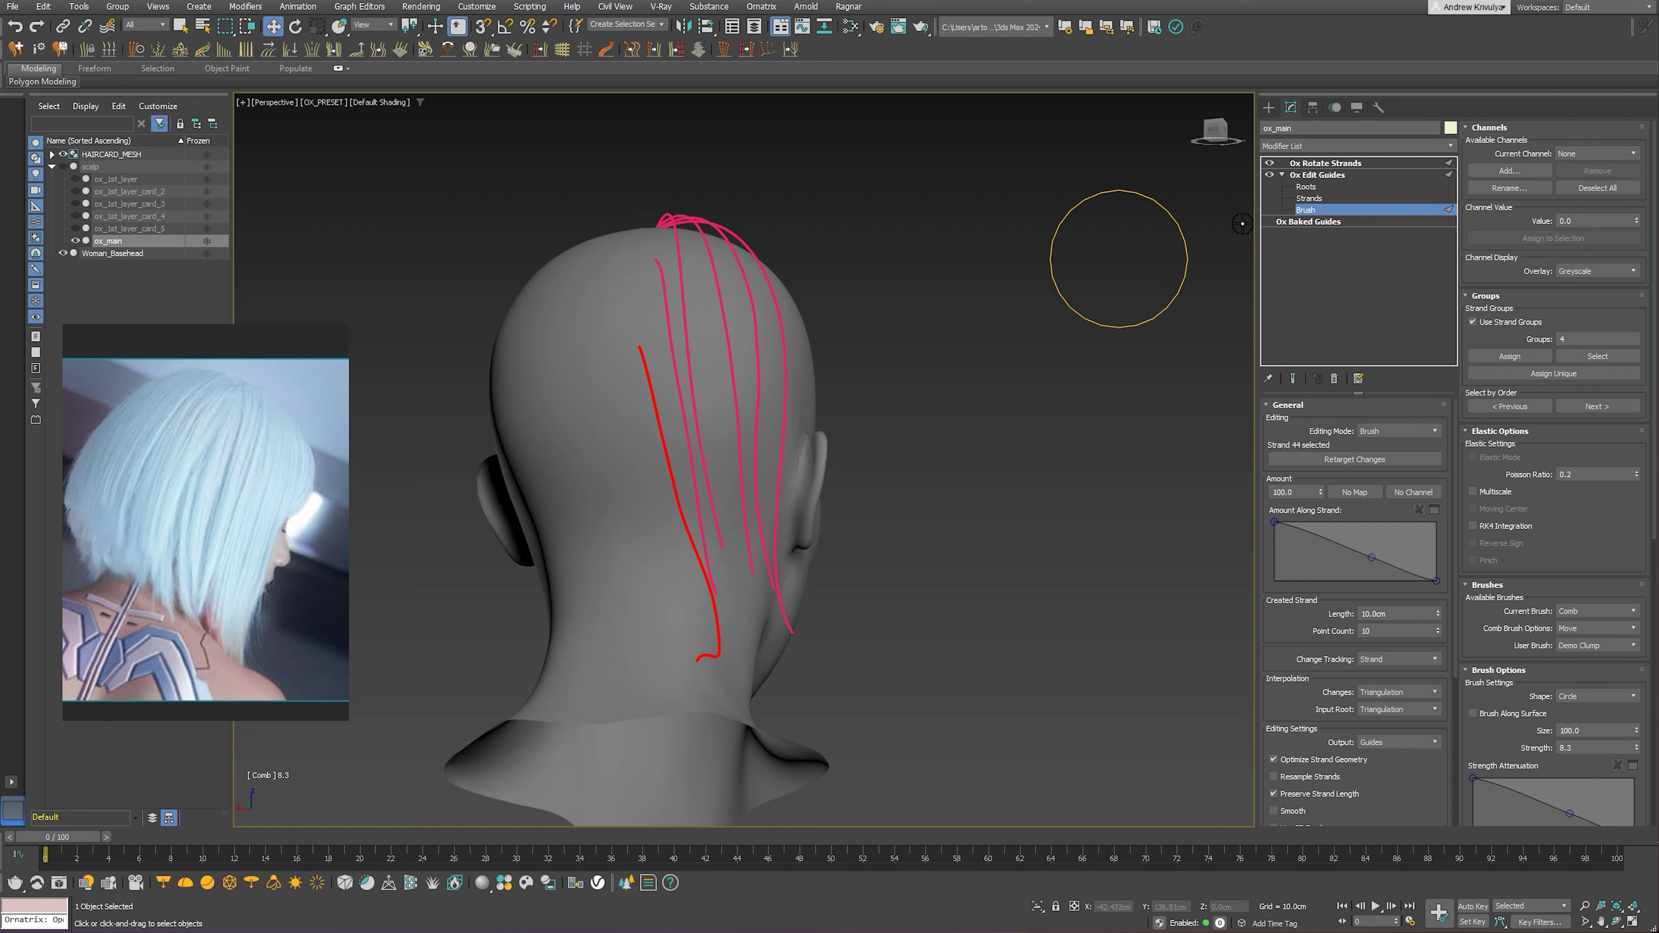
Shift one guide root sideways on the scalp
left_click(1307, 209)
left_click_drag(570, 355, 692, 363)
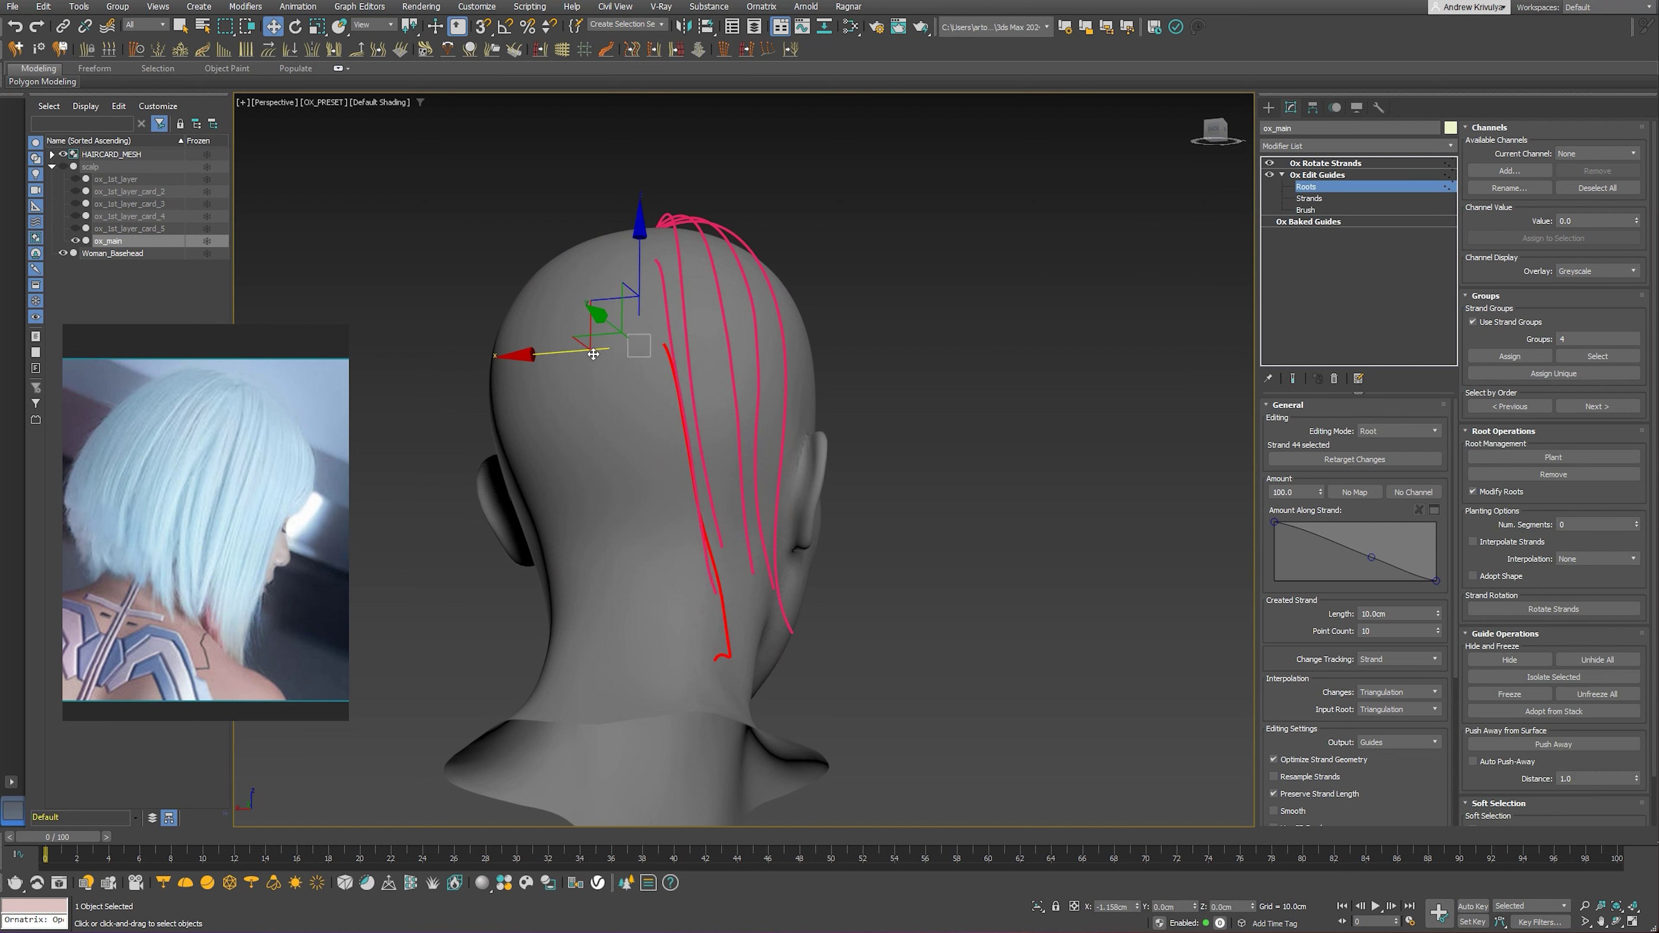
left_click(1305, 209)
mouse_move(1127, 307)
middle_mouse_down("alt")
mouse_move(712, 522)
mouse_move(704, 545)
mouse_move(777, 536)
middle_mouse_up("alt")
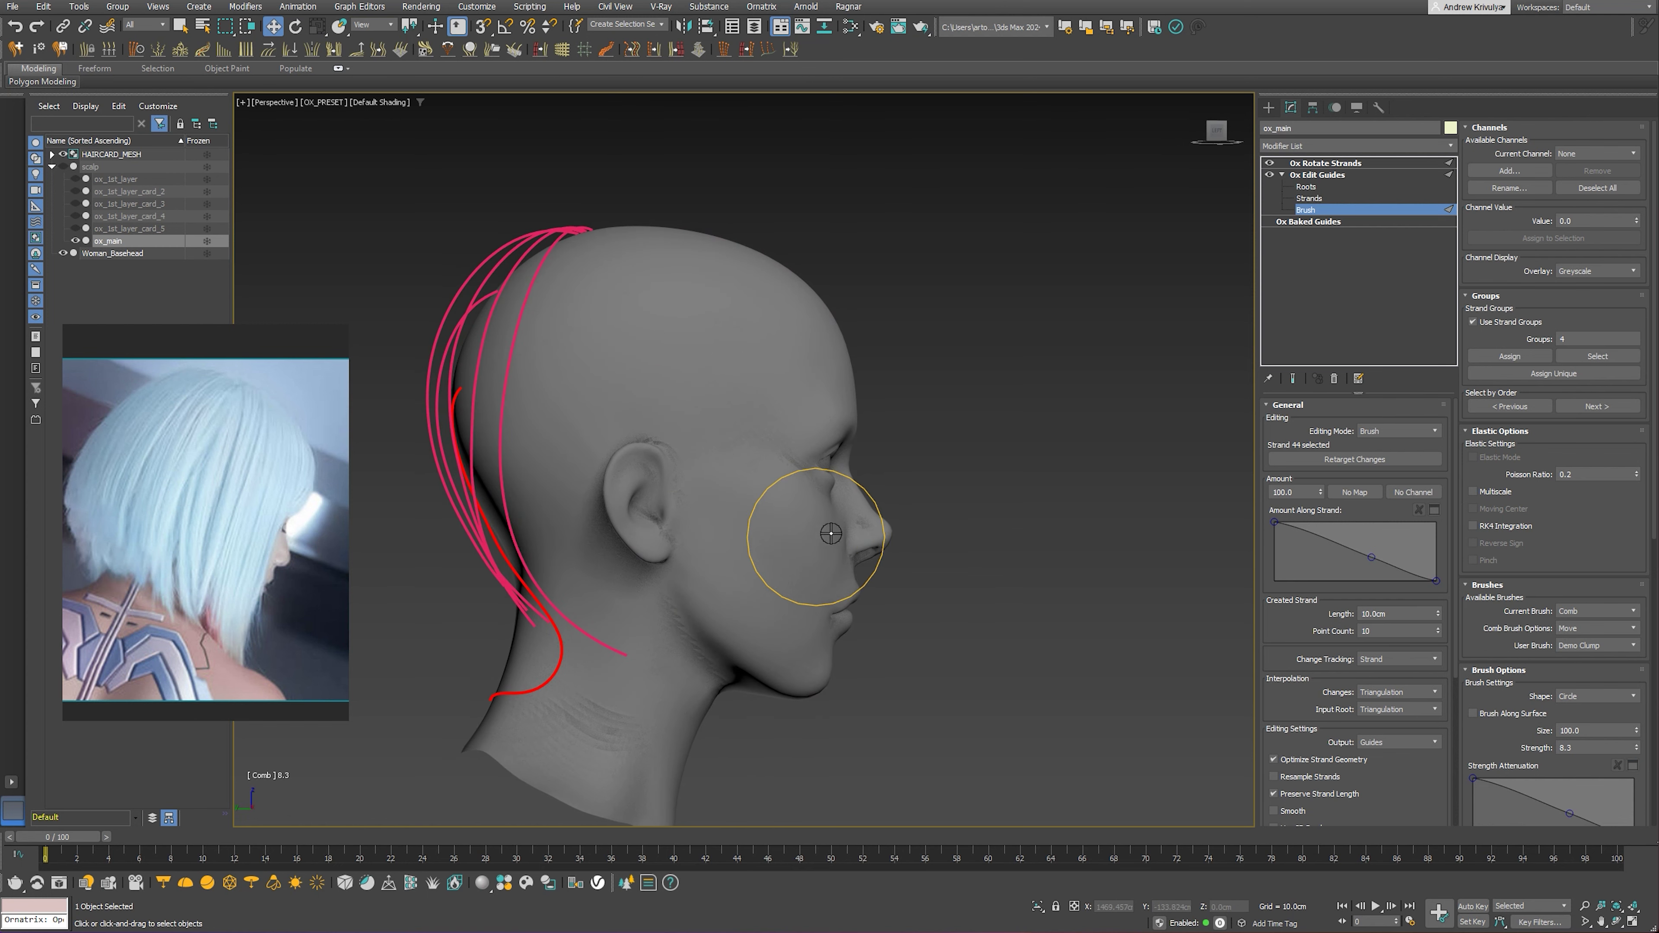
Pick the Grow/Shrink brush and check the strands against ox_1st_layer_card_4
left_click(1596, 611)
left_click(1599, 688)
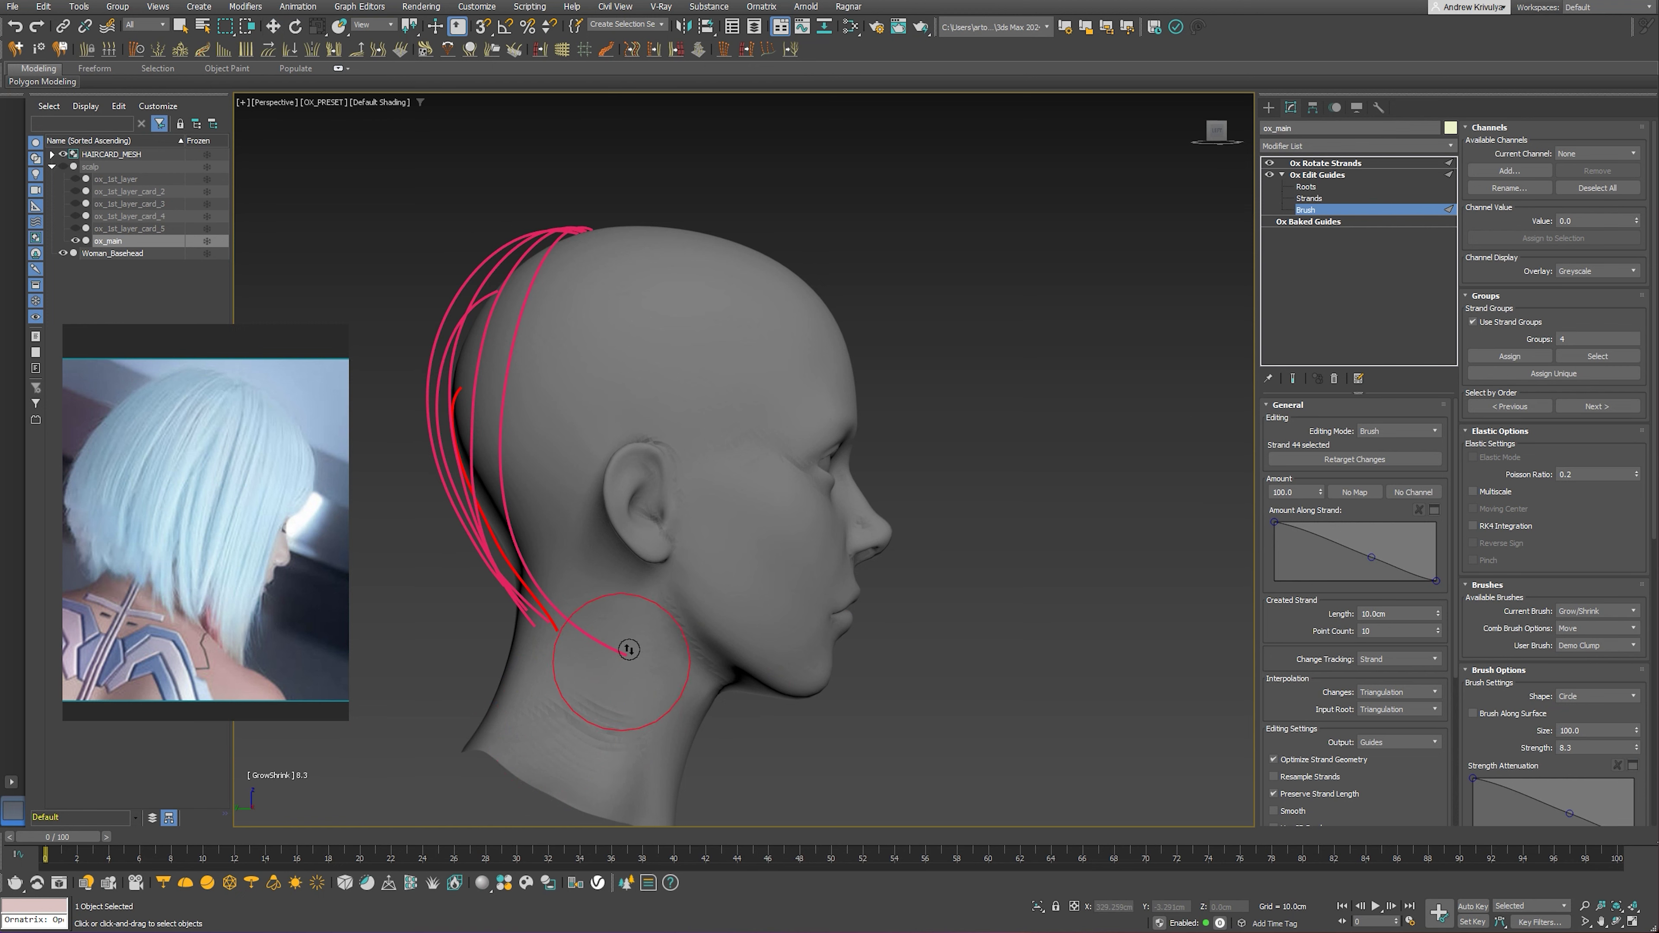
mouse_move(628, 649)
middle_mouse_down("alt")
mouse_move(886, 588)
mouse_move(764, 605)
middle_mouse_up("alt")
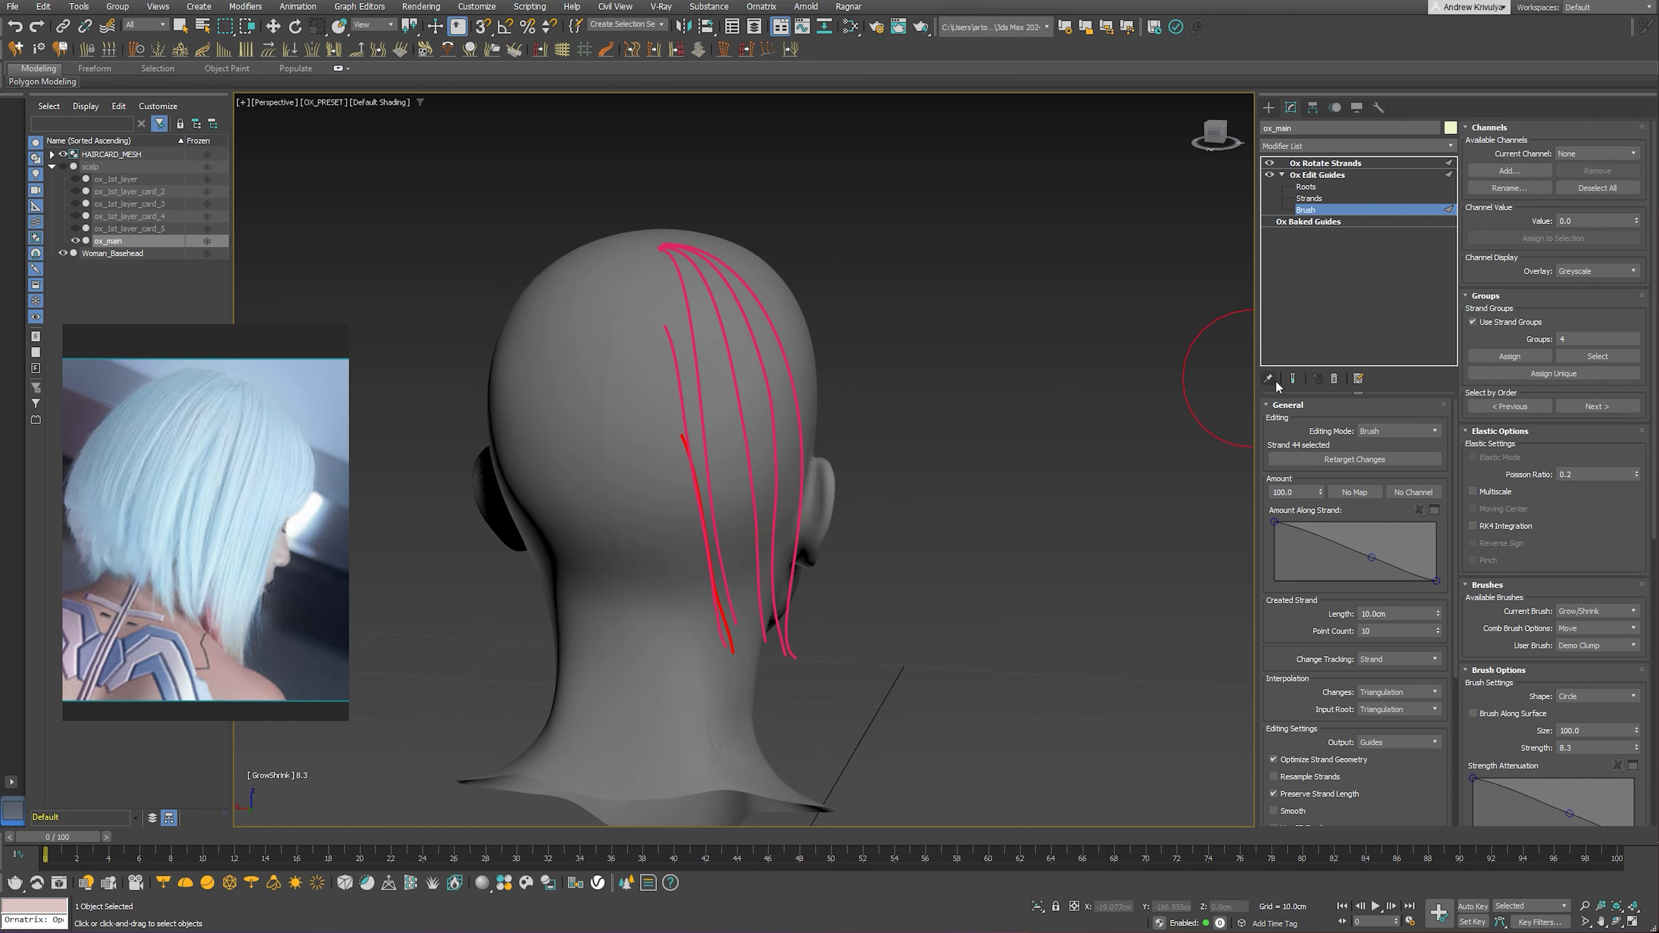
left_click(1291, 379)
left_click(76, 216)
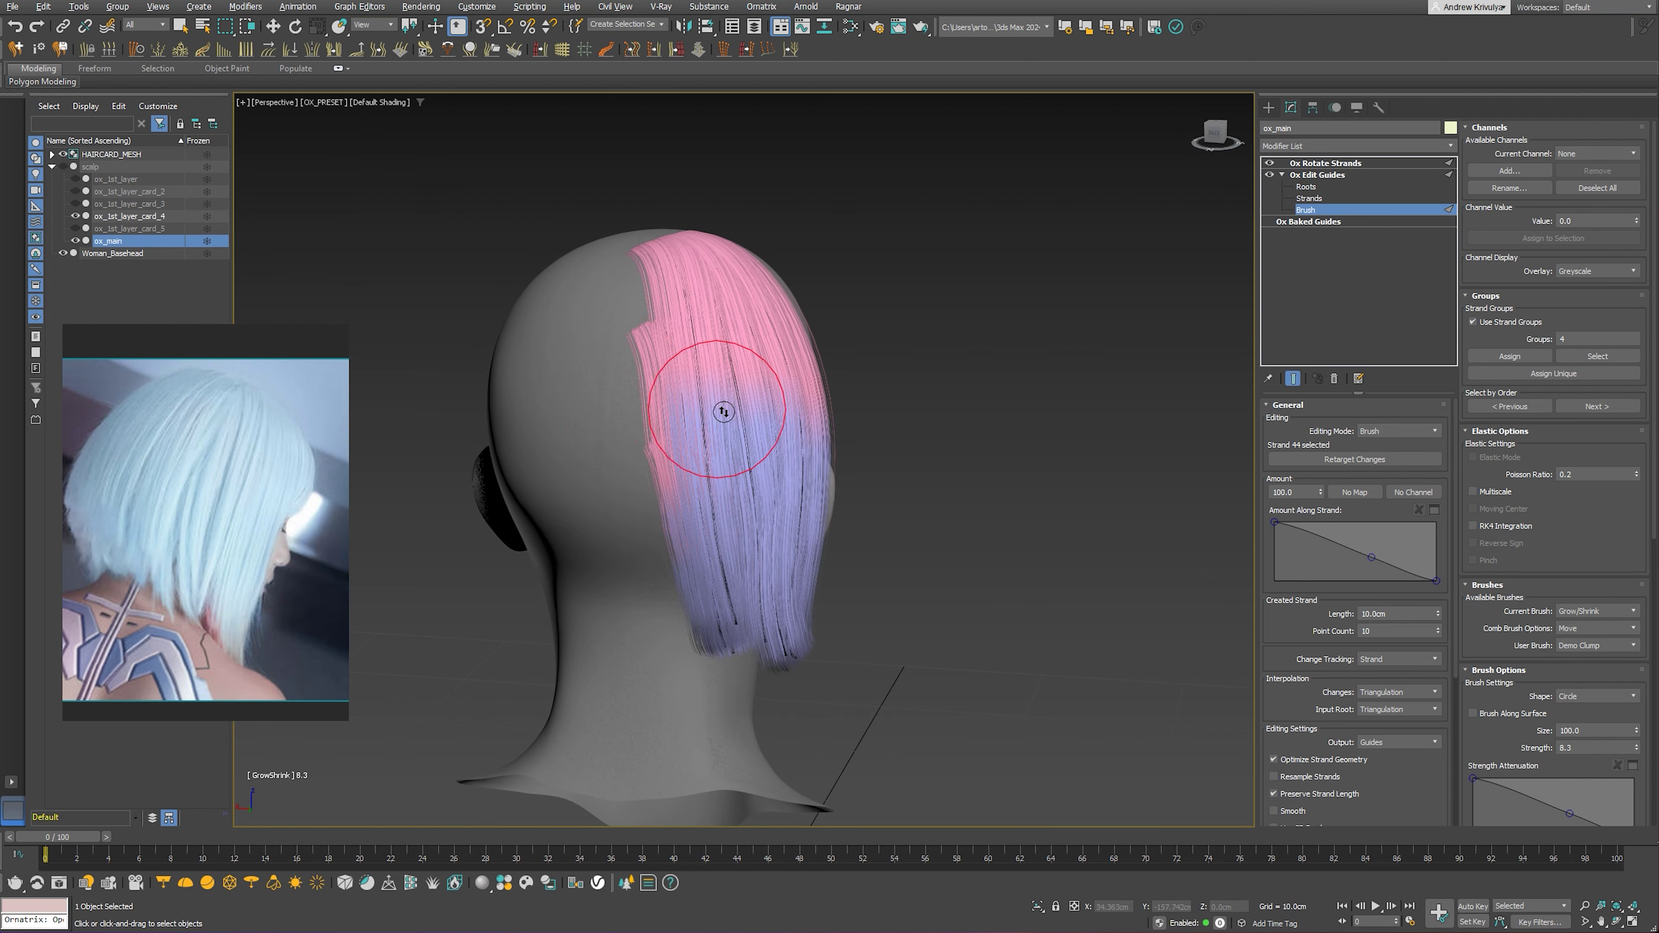
mouse_move(730, 307)
middle_mouse_down("alt")
mouse_move(704, 408)
mouse_move(648, 382)
mouse_move(604, 385)
mouse_move(790, 405)
mouse_move(627, 353)
middle_mouse_up("alt")
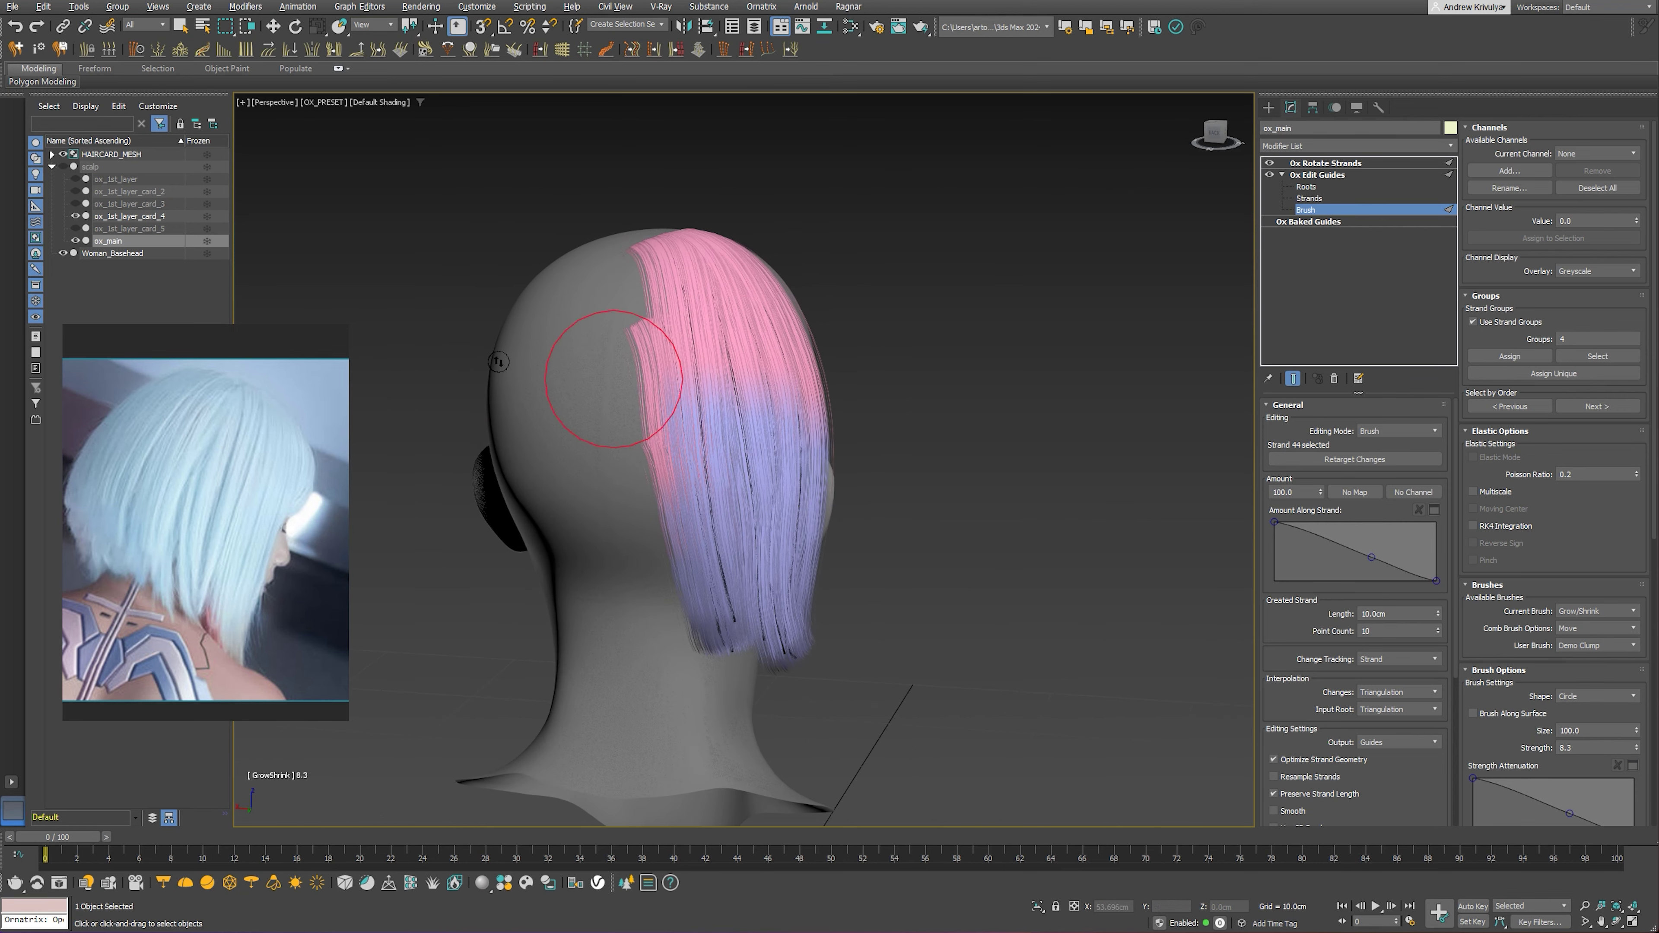
left_click(75, 216)
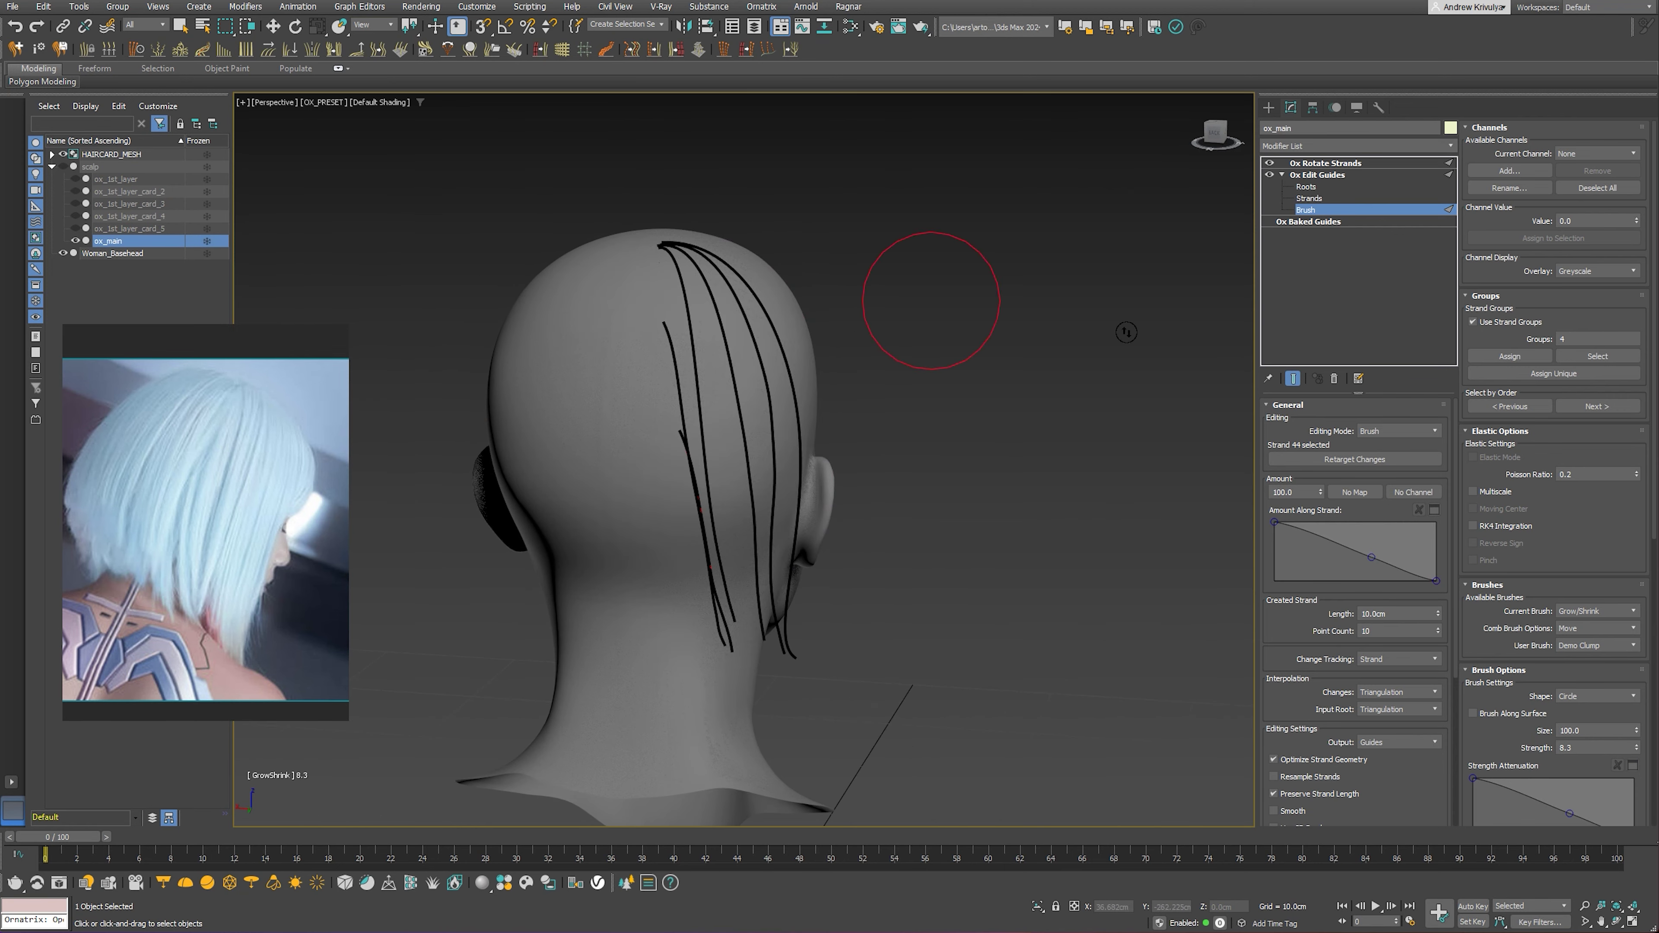
left_click(1294, 381)
In Roots mode, select guide roots at the back, ending on strand 45
left_click(1306, 187)
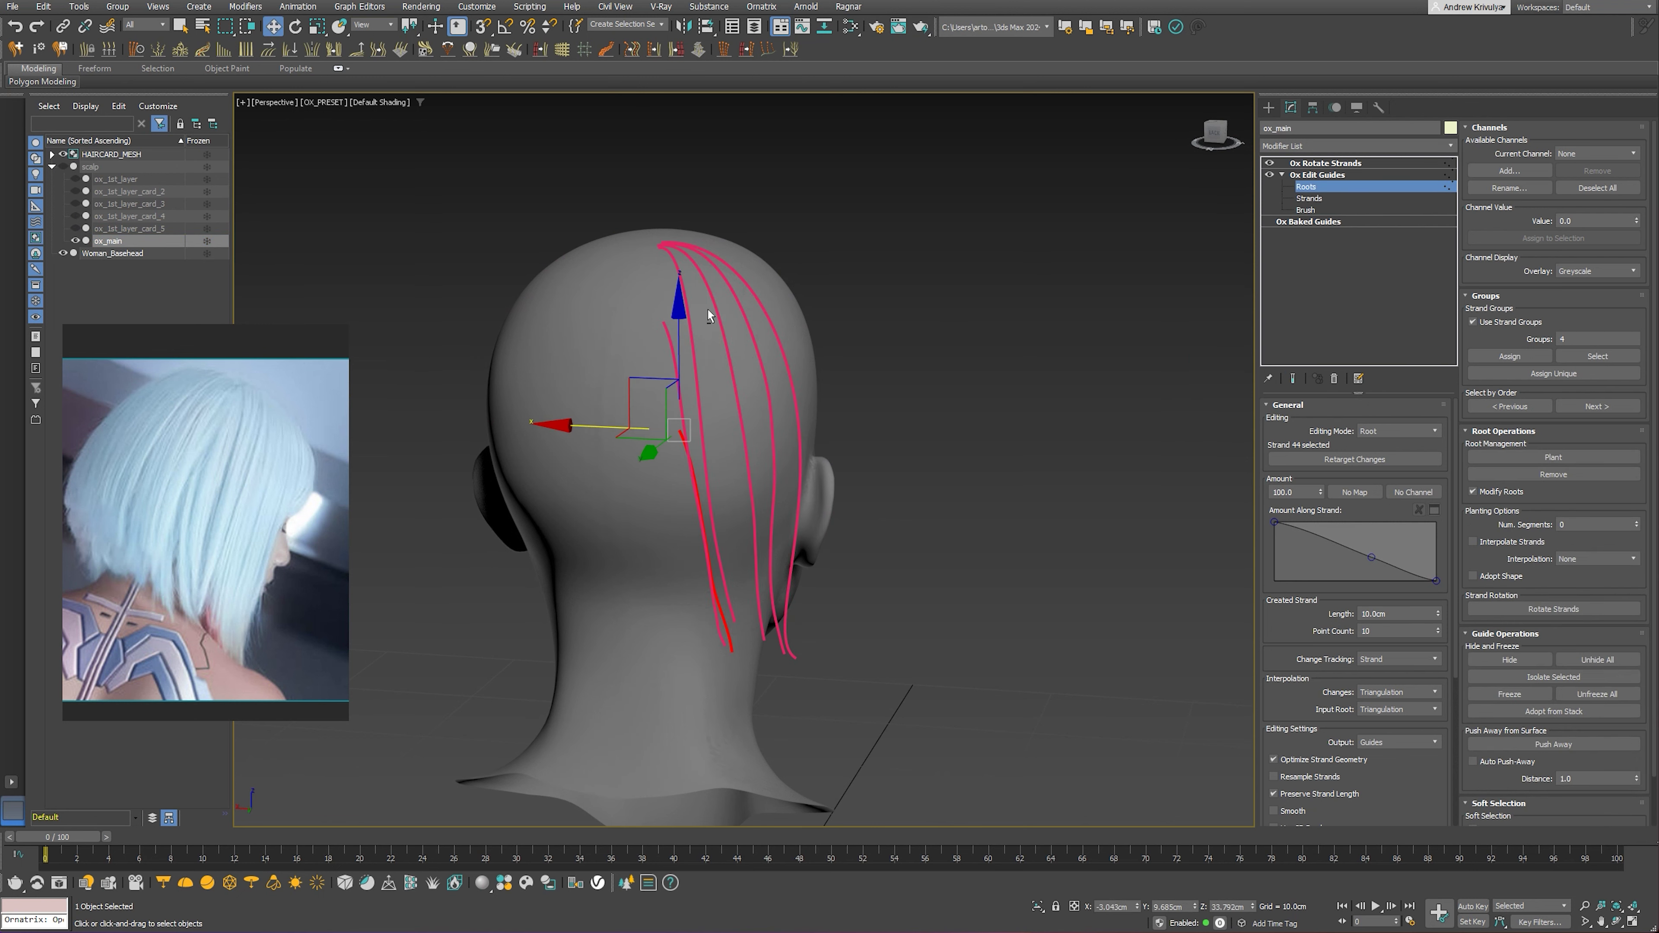
middle_click_drag(709, 316, 682, 312, "alt")
scroll(681, 311, "up", 3)
scroll(681, 320, "up", 2)
scroll(692, 340, "up", 2)
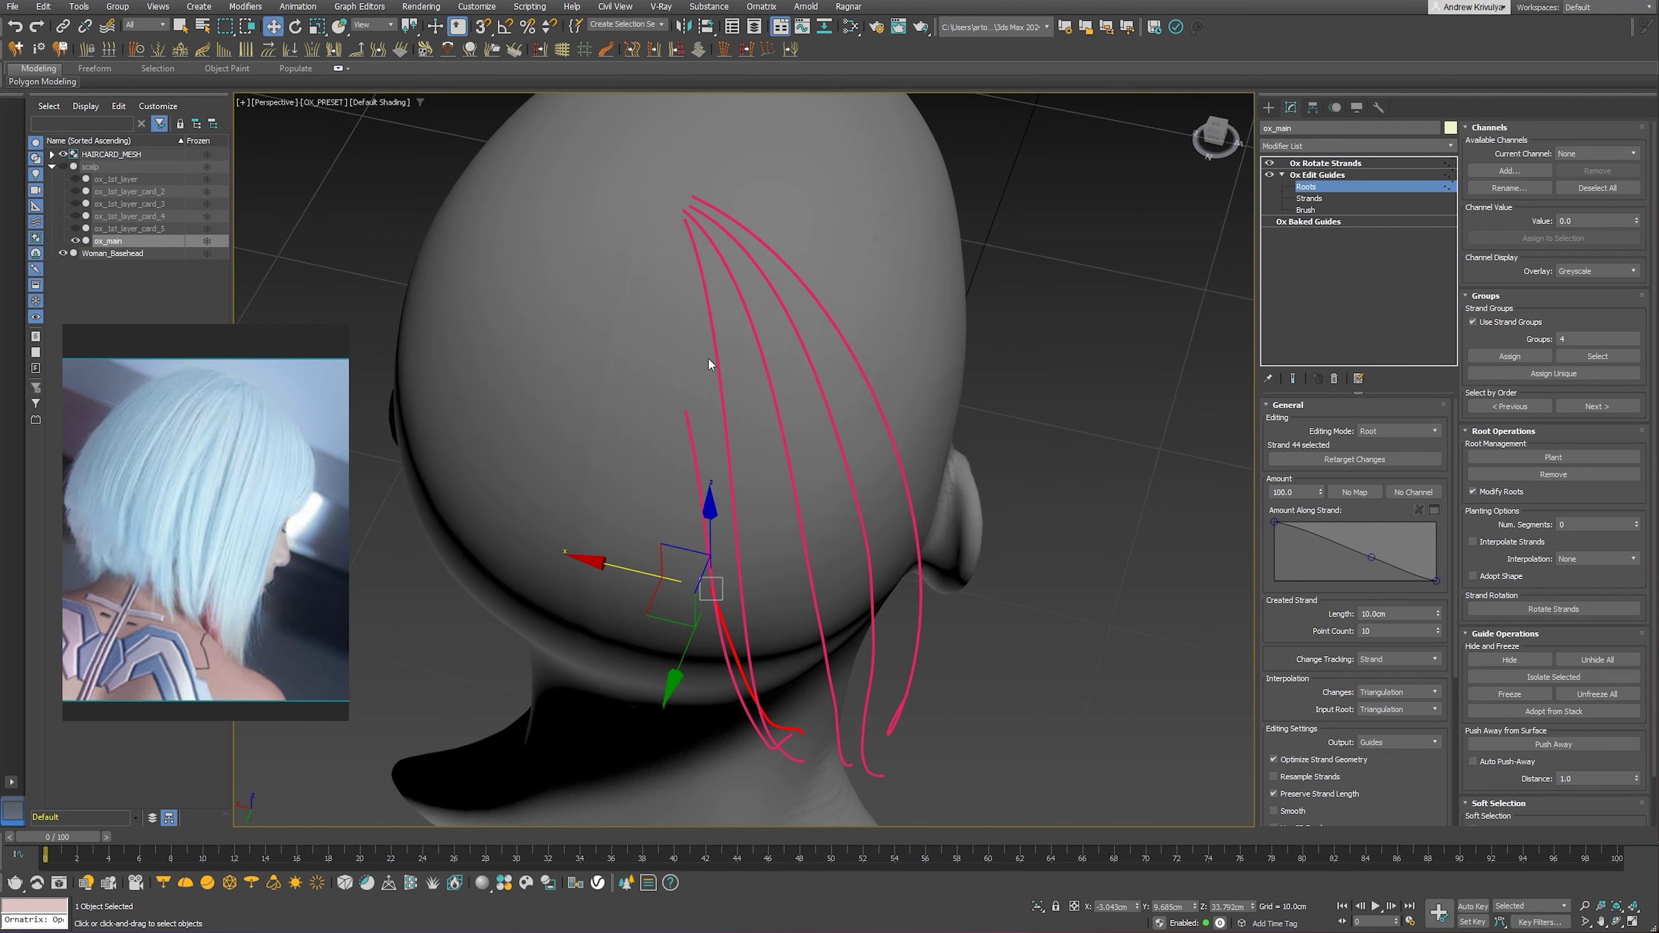
left_click(689, 440)
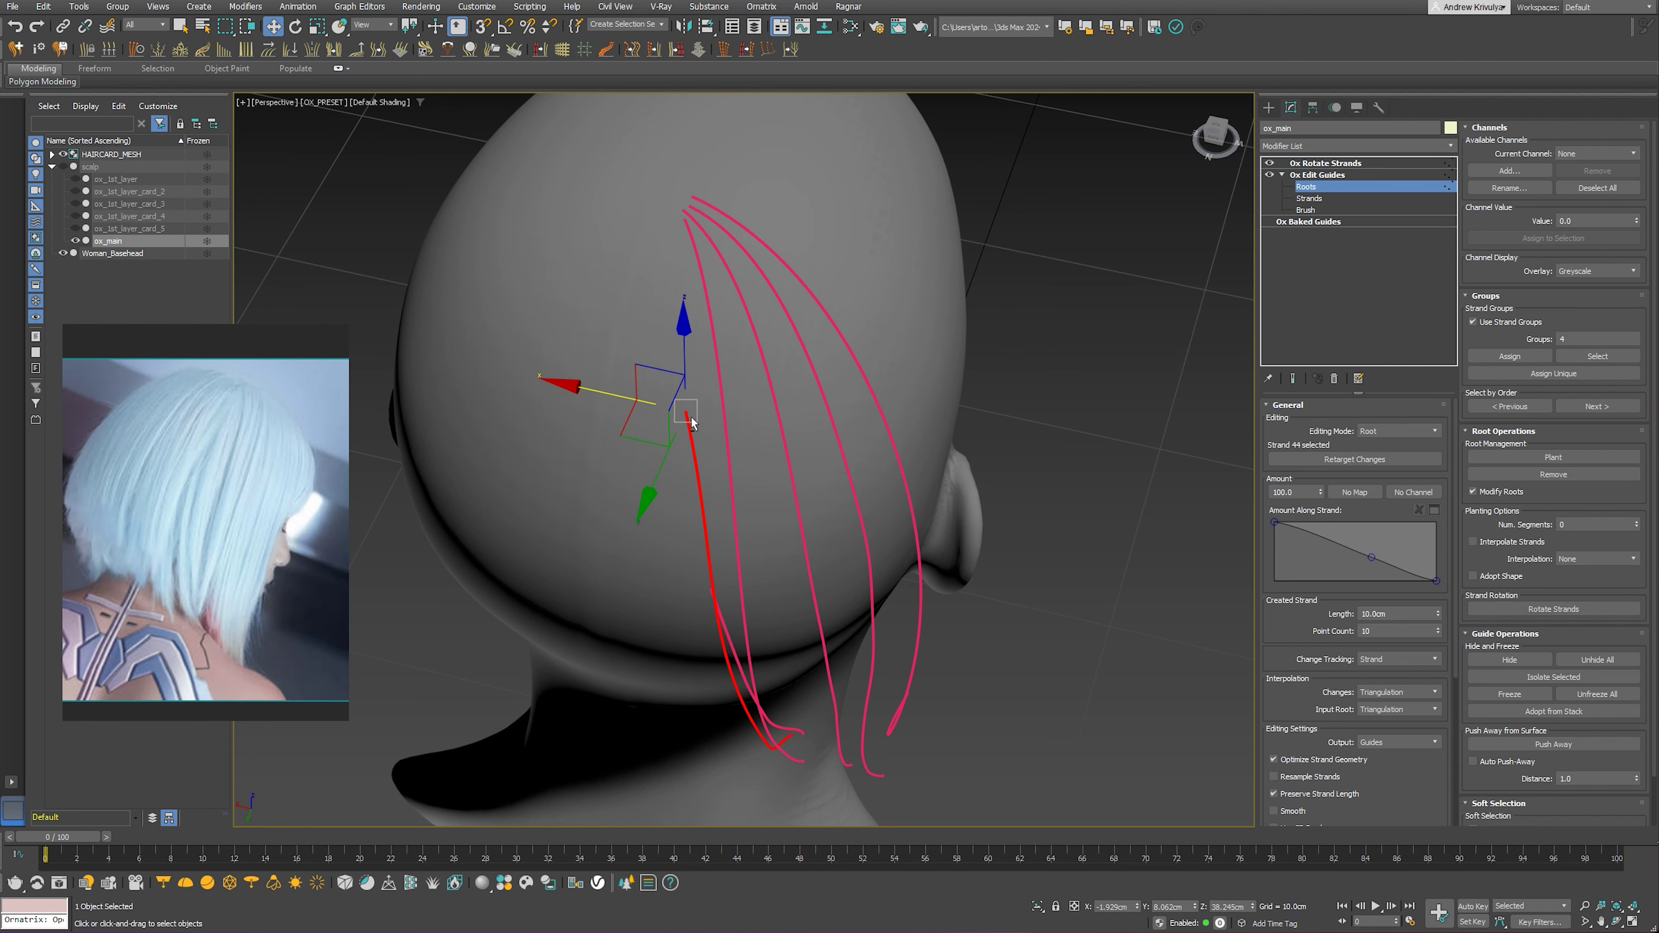
middle_click_drag(691, 424, 738, 536, "alt")
scroll(721, 406, "down", 4)
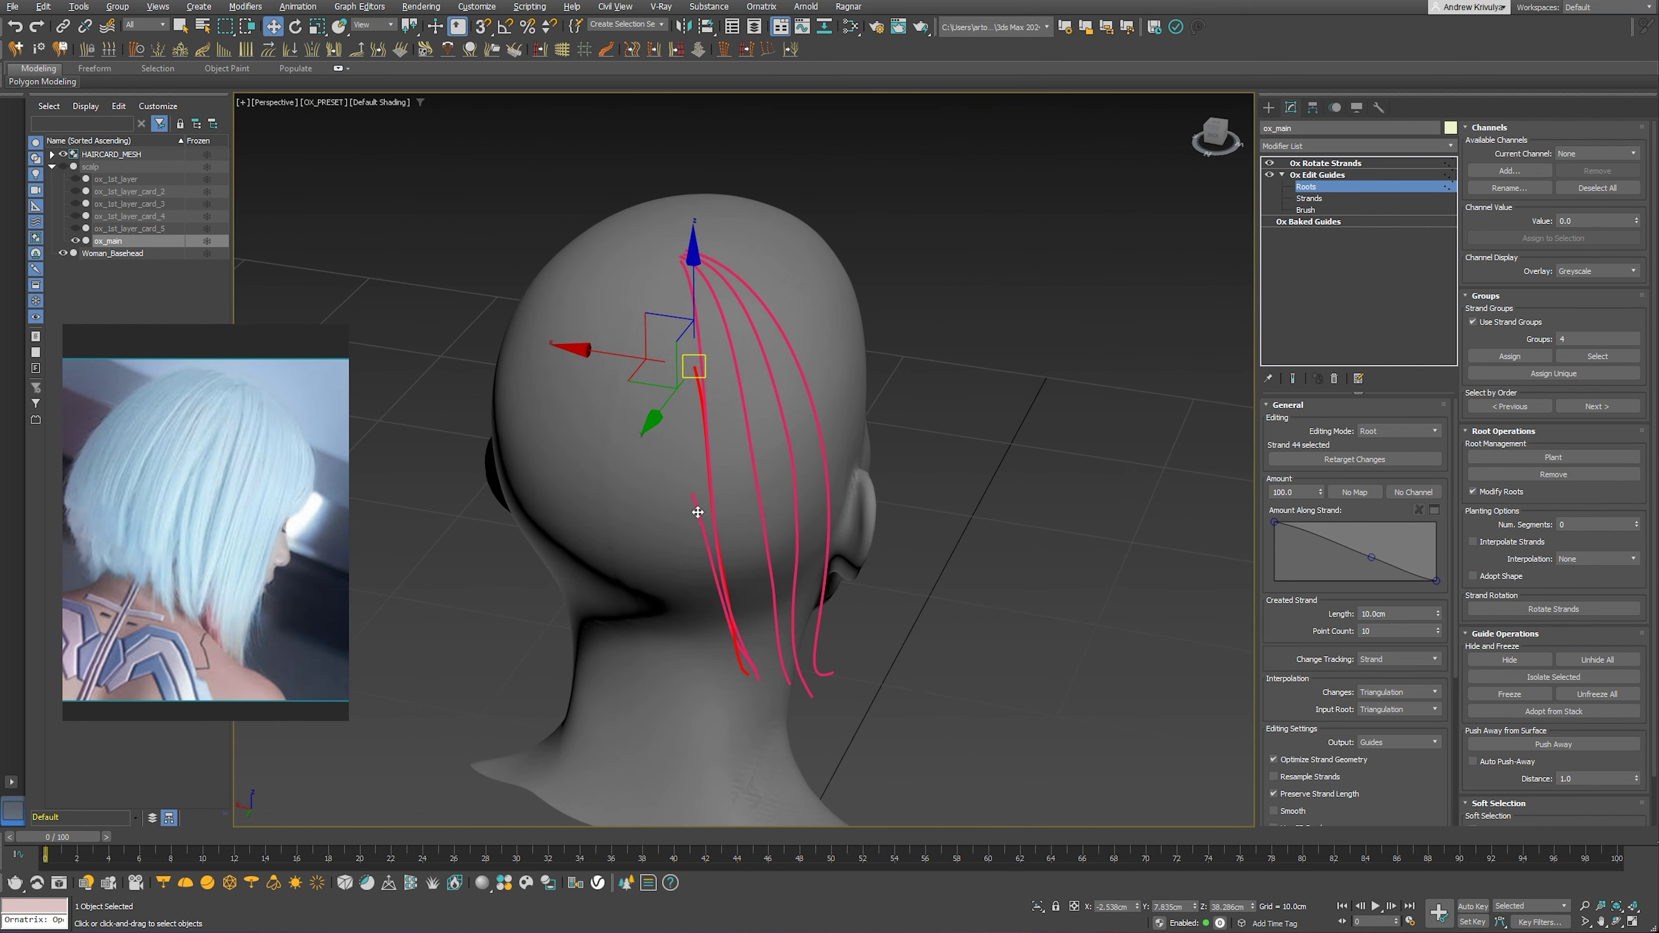
scroll(698, 512, "up", 5)
left_click(681, 489)
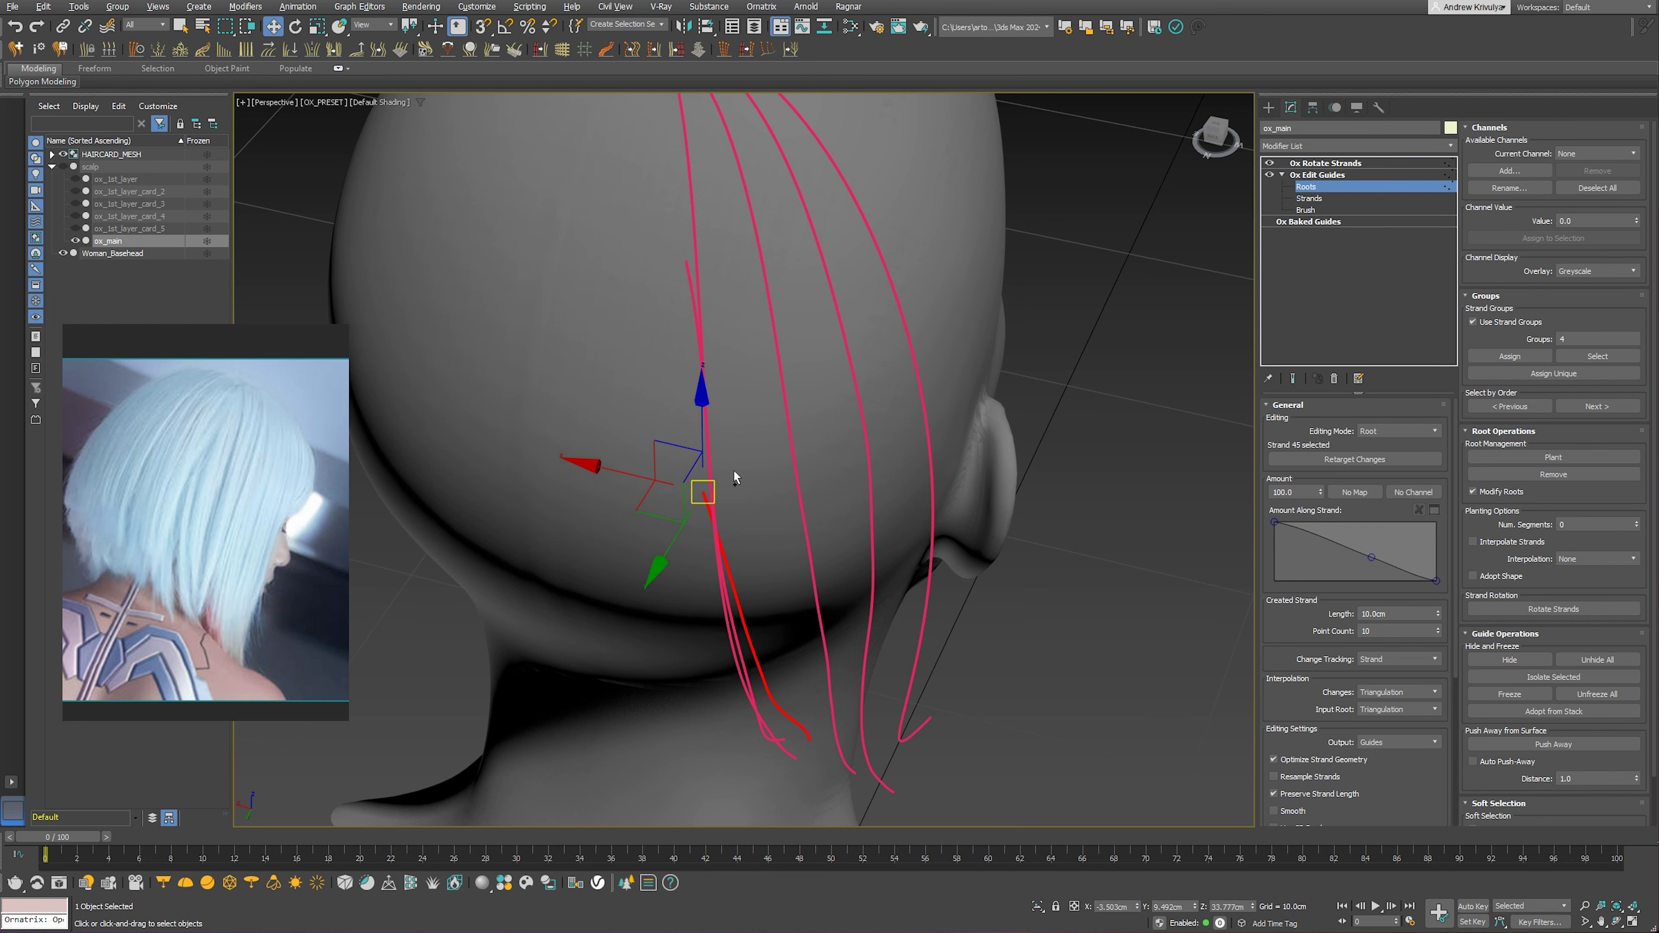
scroll(732, 451, "down", 4)
Rotate strand 45 slightly right, then select strand 32 at its root
key("e")
left_click_drag(830, 398, 846, 390)
middle_click_drag(846, 390, 758, 350, "alt")
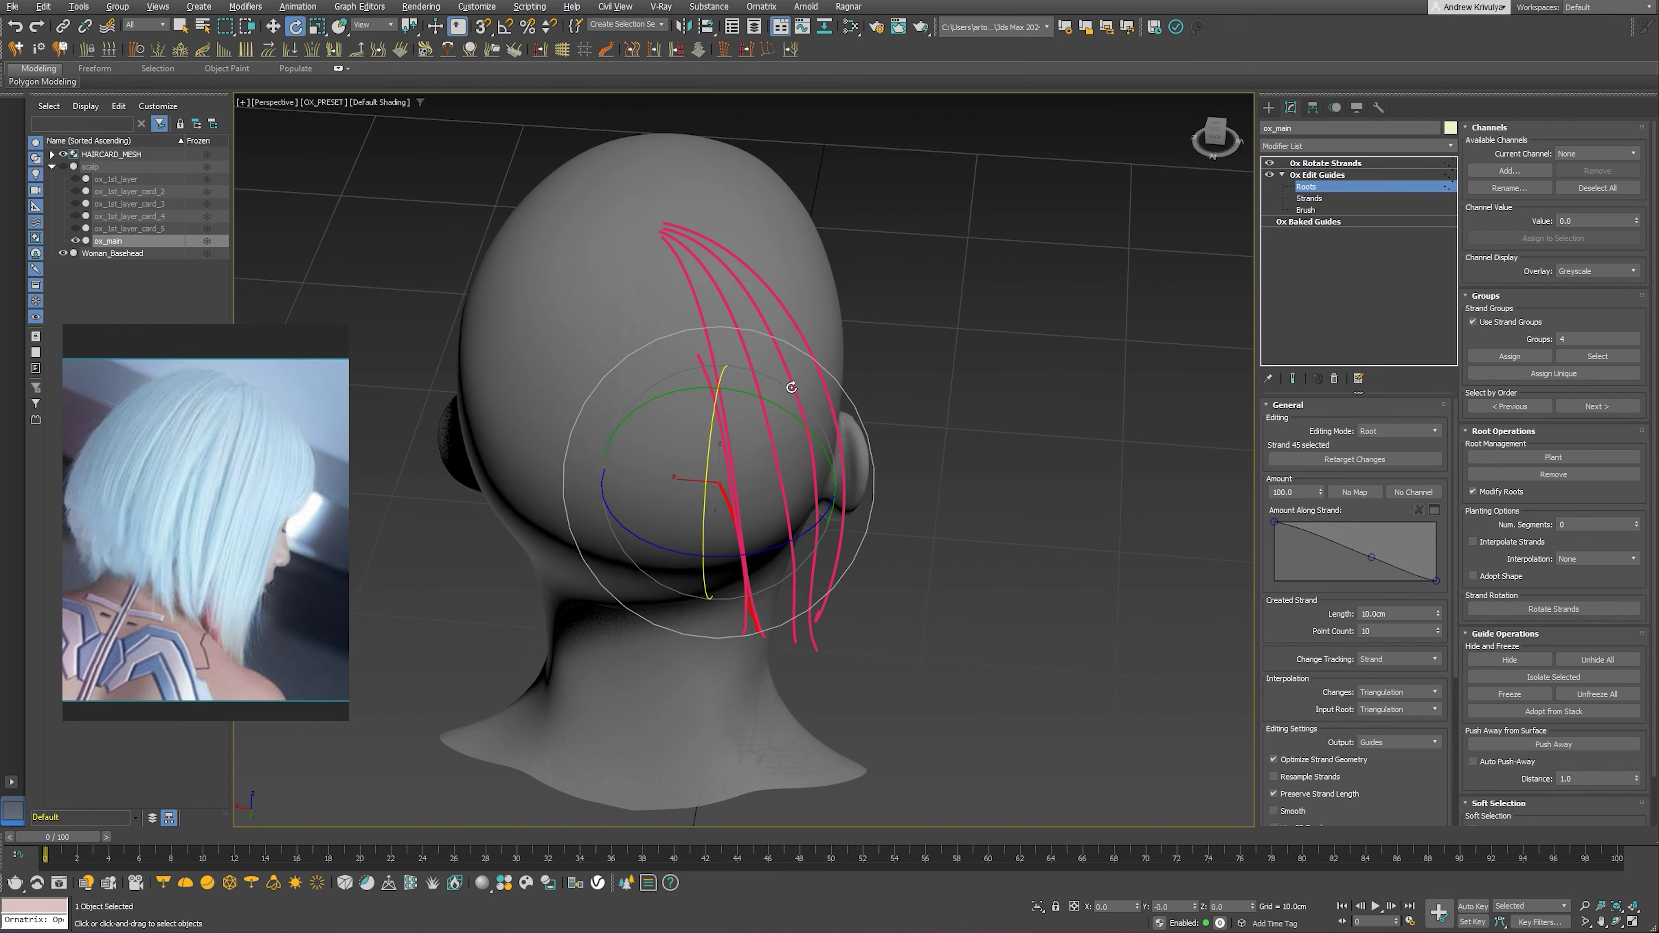
key("q")
left_click(711, 318)
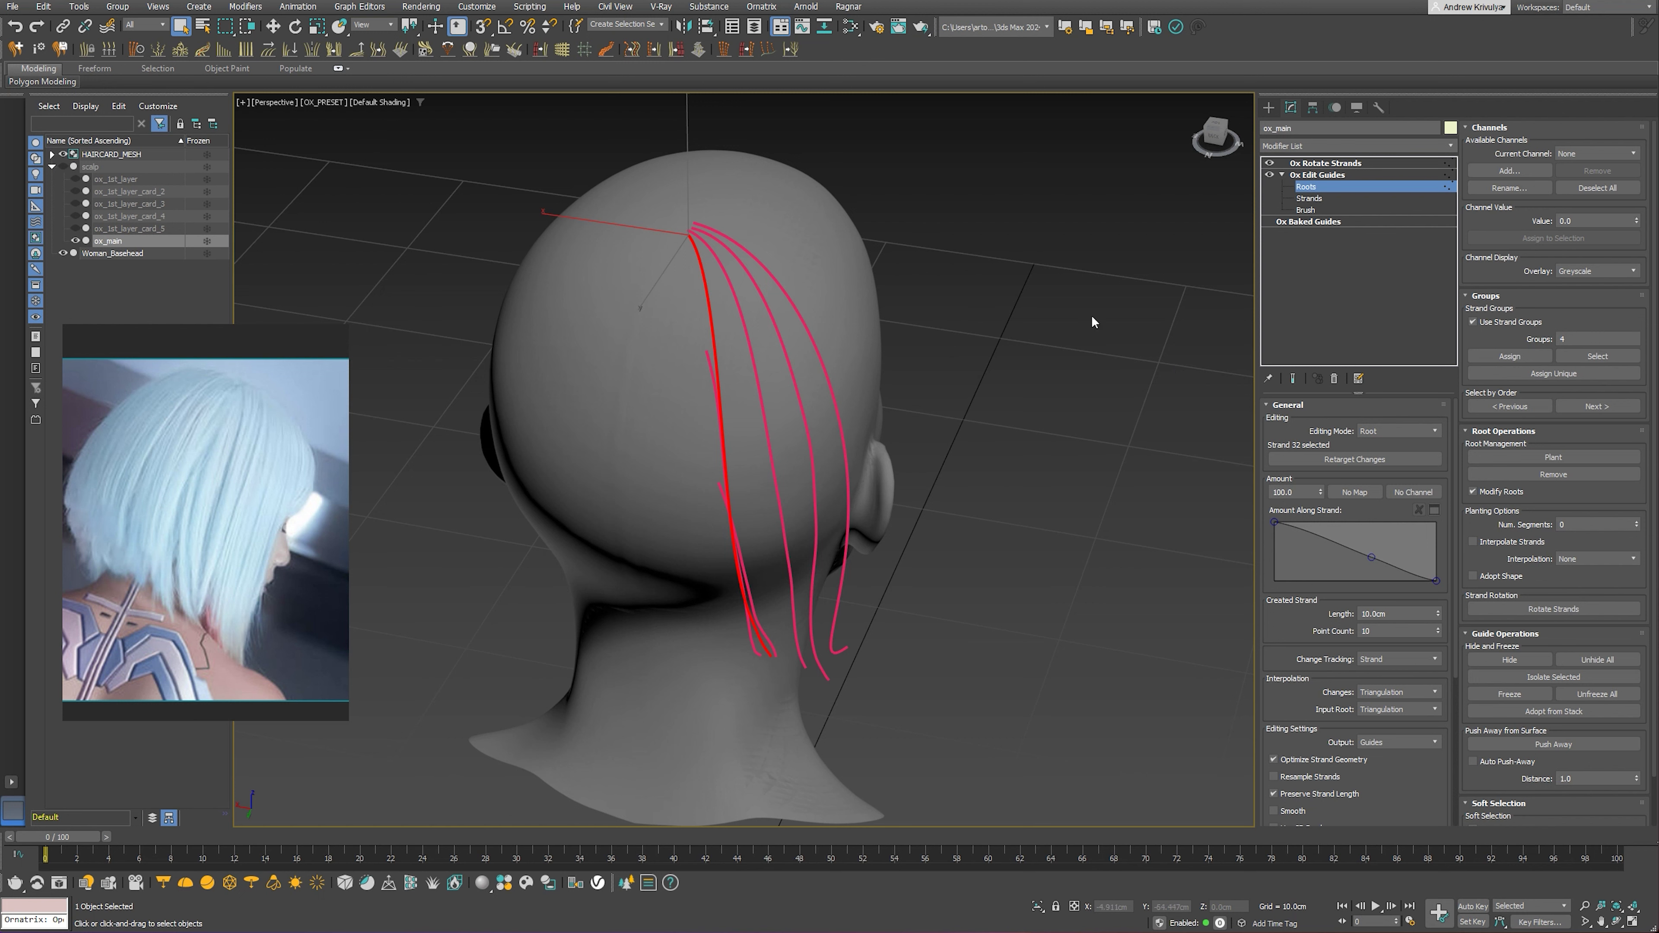
Hide the stray red guide strand, check the ox_1st_layer_card_4 end result from behind, and save
left_click(1501, 663)
middle_click_drag(760, 427, 730, 379, "alt")
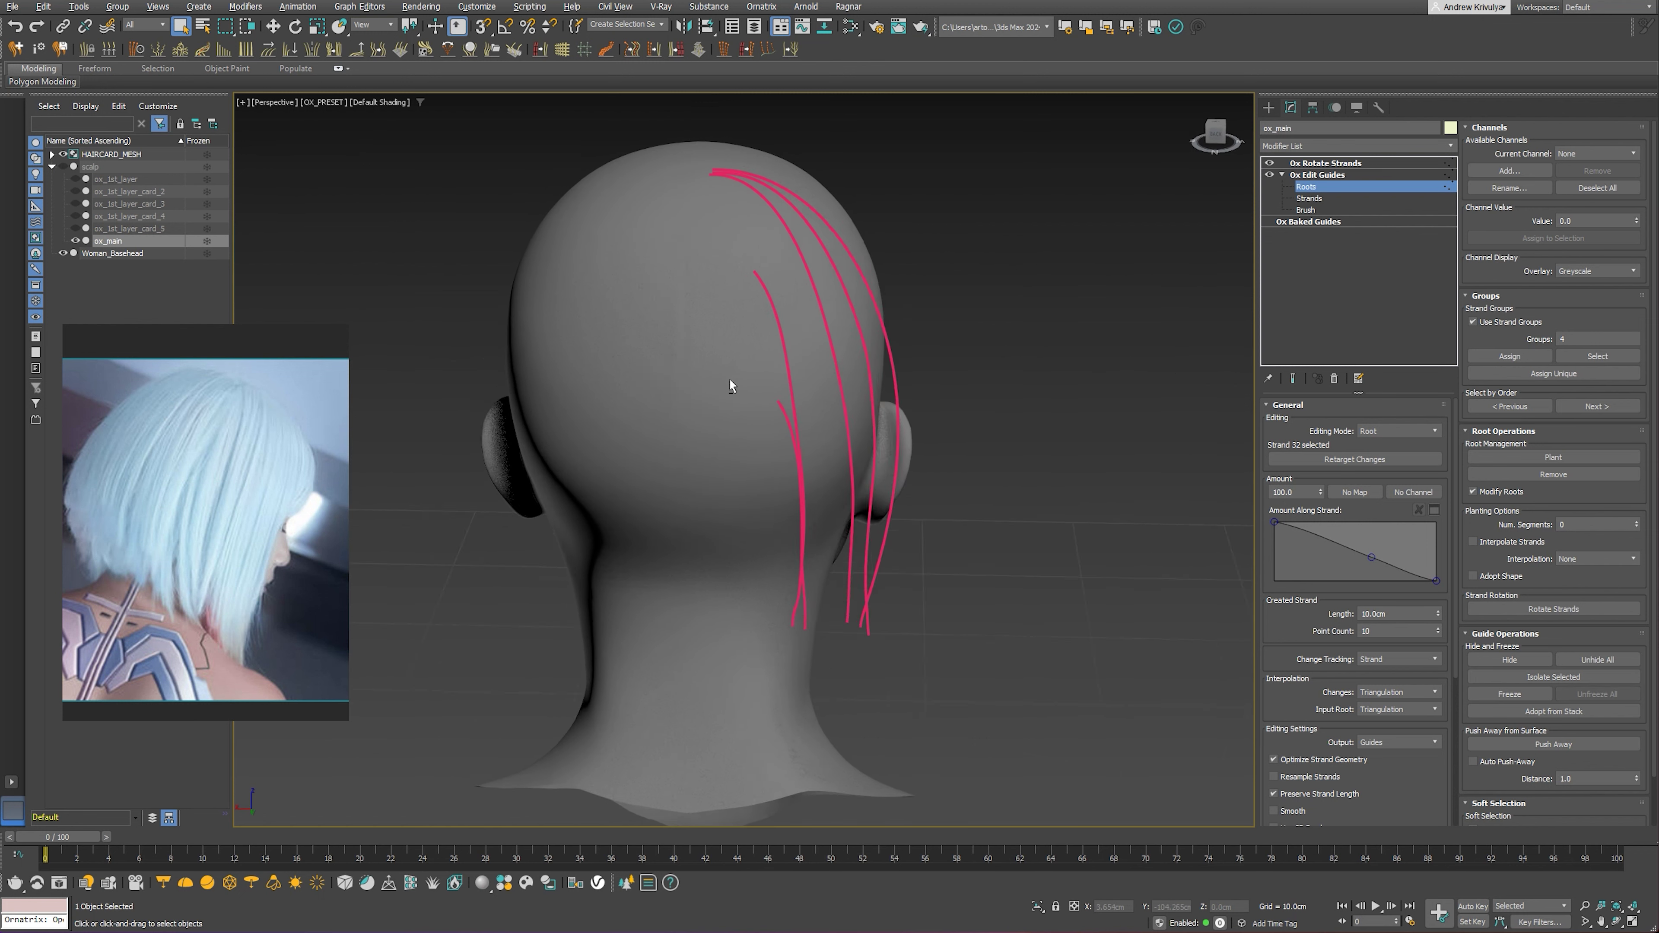
left_click(75, 217)
left_click(1295, 379)
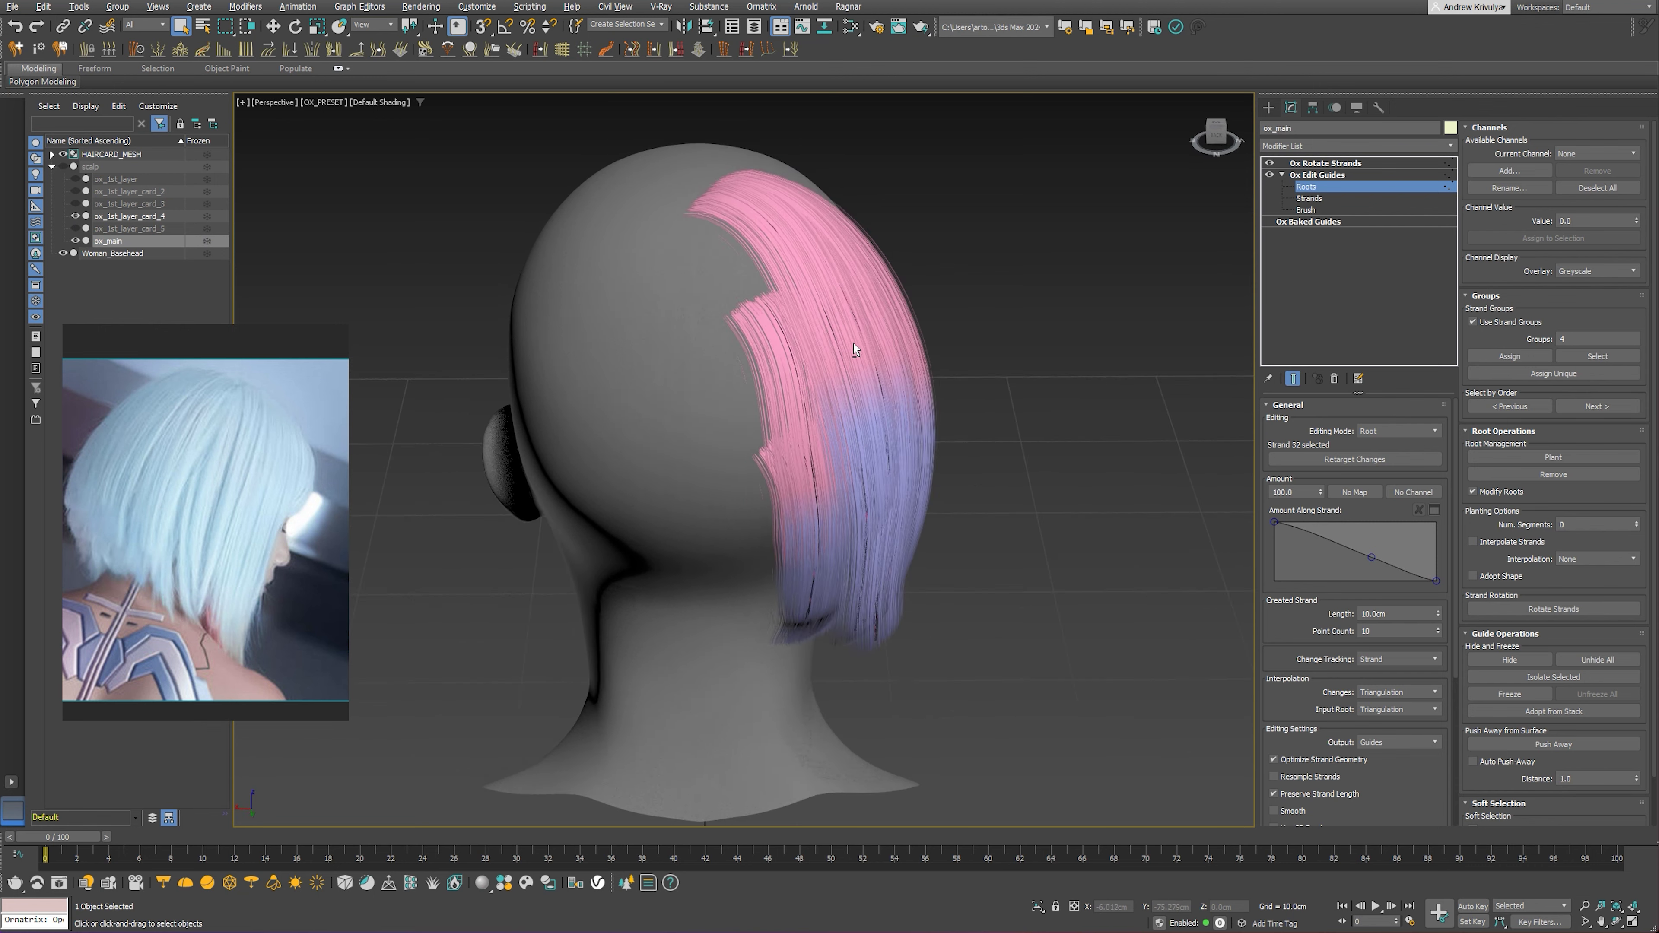
mouse_move(853, 343)
middle_mouse_down("alt")
mouse_move(724, 342)
mouse_move(787, 341)
mouse_move(873, 376)
mouse_move(826, 364)
mouse_move(852, 419)
mouse_move(824, 343)
middle_mouse_up("alt")
left_click(75, 216)
left_click(1292, 378)
key("ctrl+s")
Replant the root of the selected back-of-head guide strand higher on the scalp
left_click(789, 344)
left_click(1565, 452)
scroll(873, 376, "up", 3)
scroll(818, 374, "up", 2)
left_click(823, 362)
right_click(825, 343)
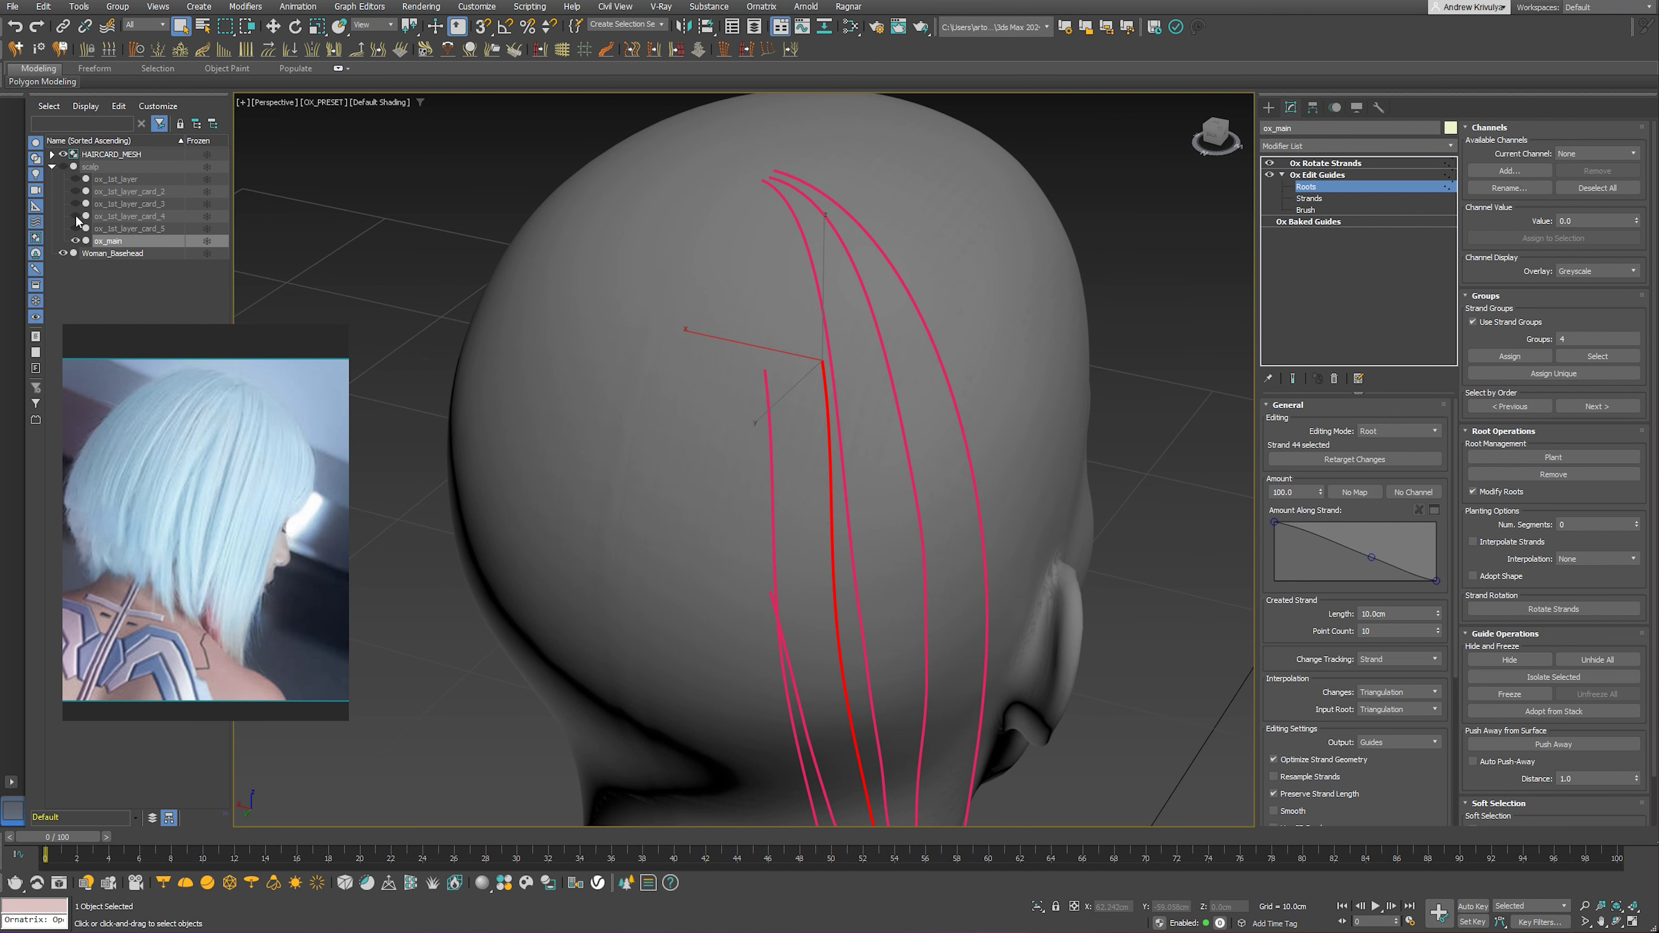
Retry root planting from a higher rear view, then show ox_1st_layer_card_4 to check coverage
middle_click_drag(850, 504, 895, 420, "alt")
left_click(1553, 457)
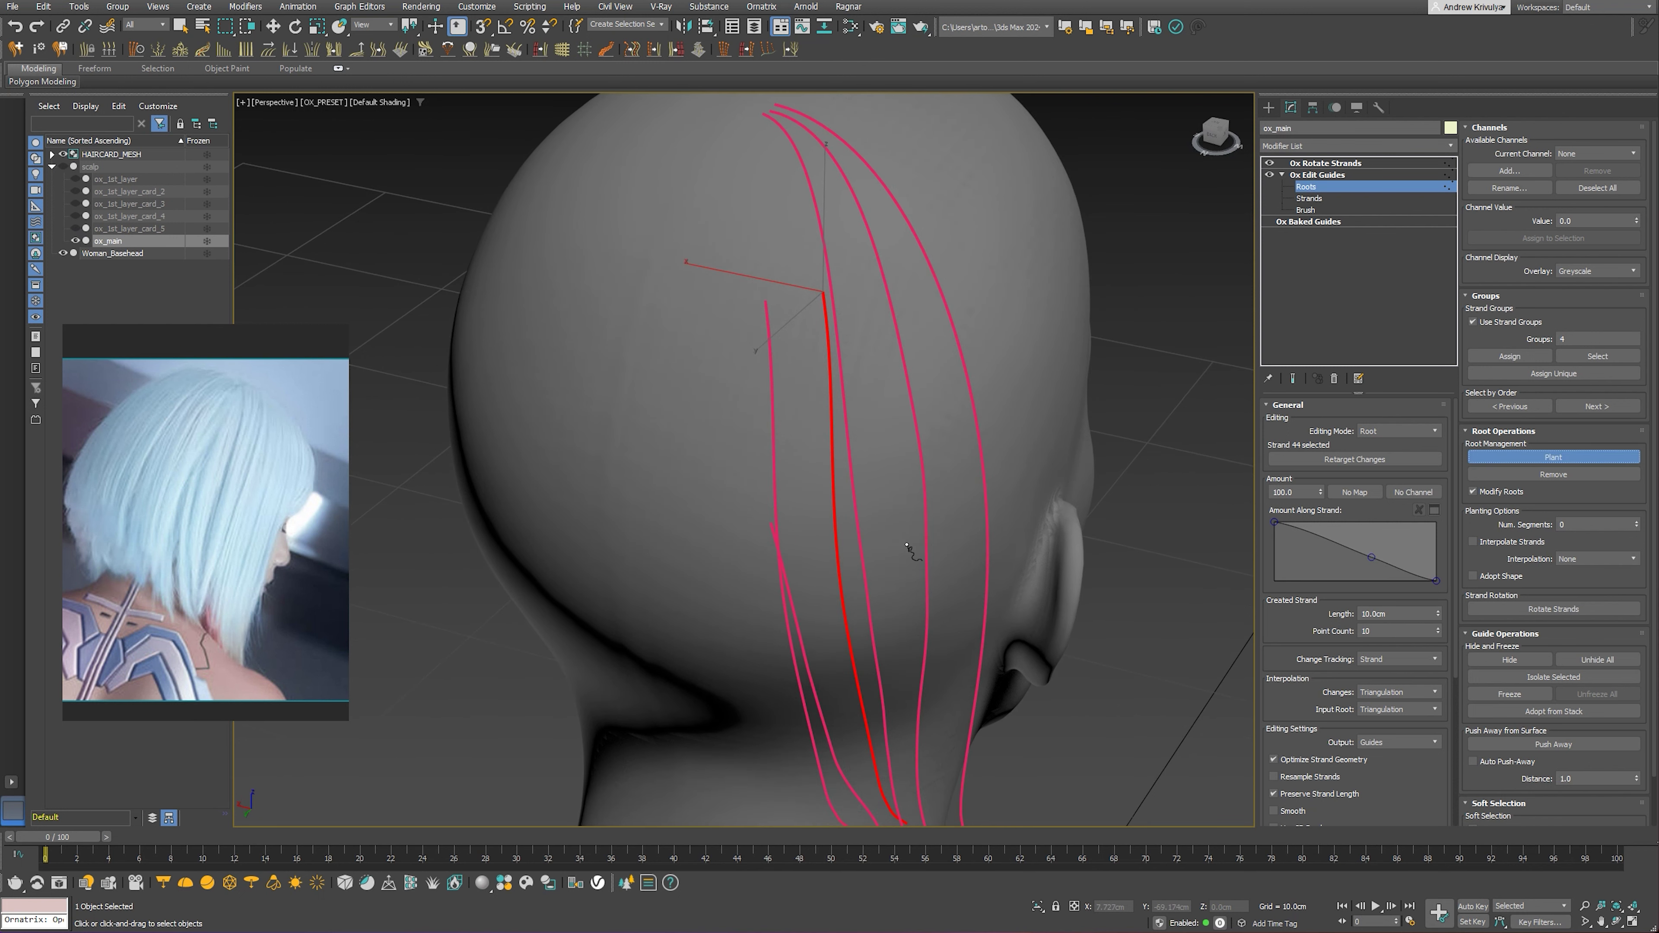
mouse_move(777, 393)
middle_mouse_down("alt")
mouse_move(779, 487)
mouse_move(926, 508)
mouse_move(817, 497)
middle_mouse_up("alt")
right_click(443, 347)
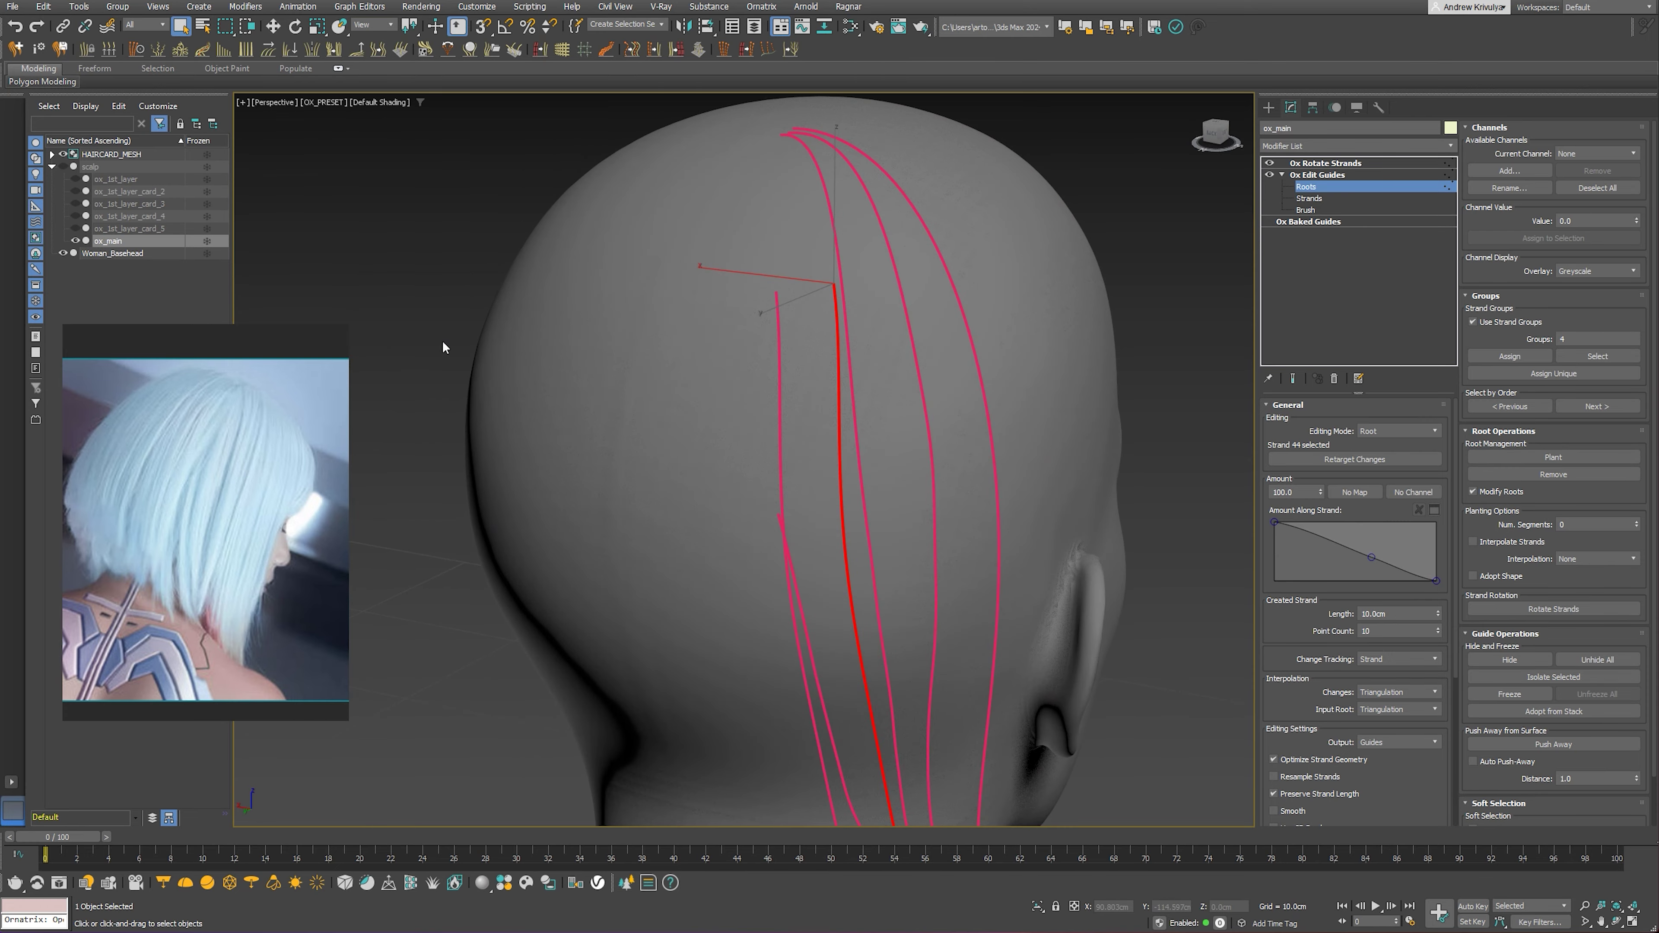
left_click(75, 216)
mouse_move(1044, 426)
middle_mouse_down("alt")
mouse_move(1011, 400)
mouse_move(1037, 408)
mouse_move(980, 418)
middle_mouse_up("alt")
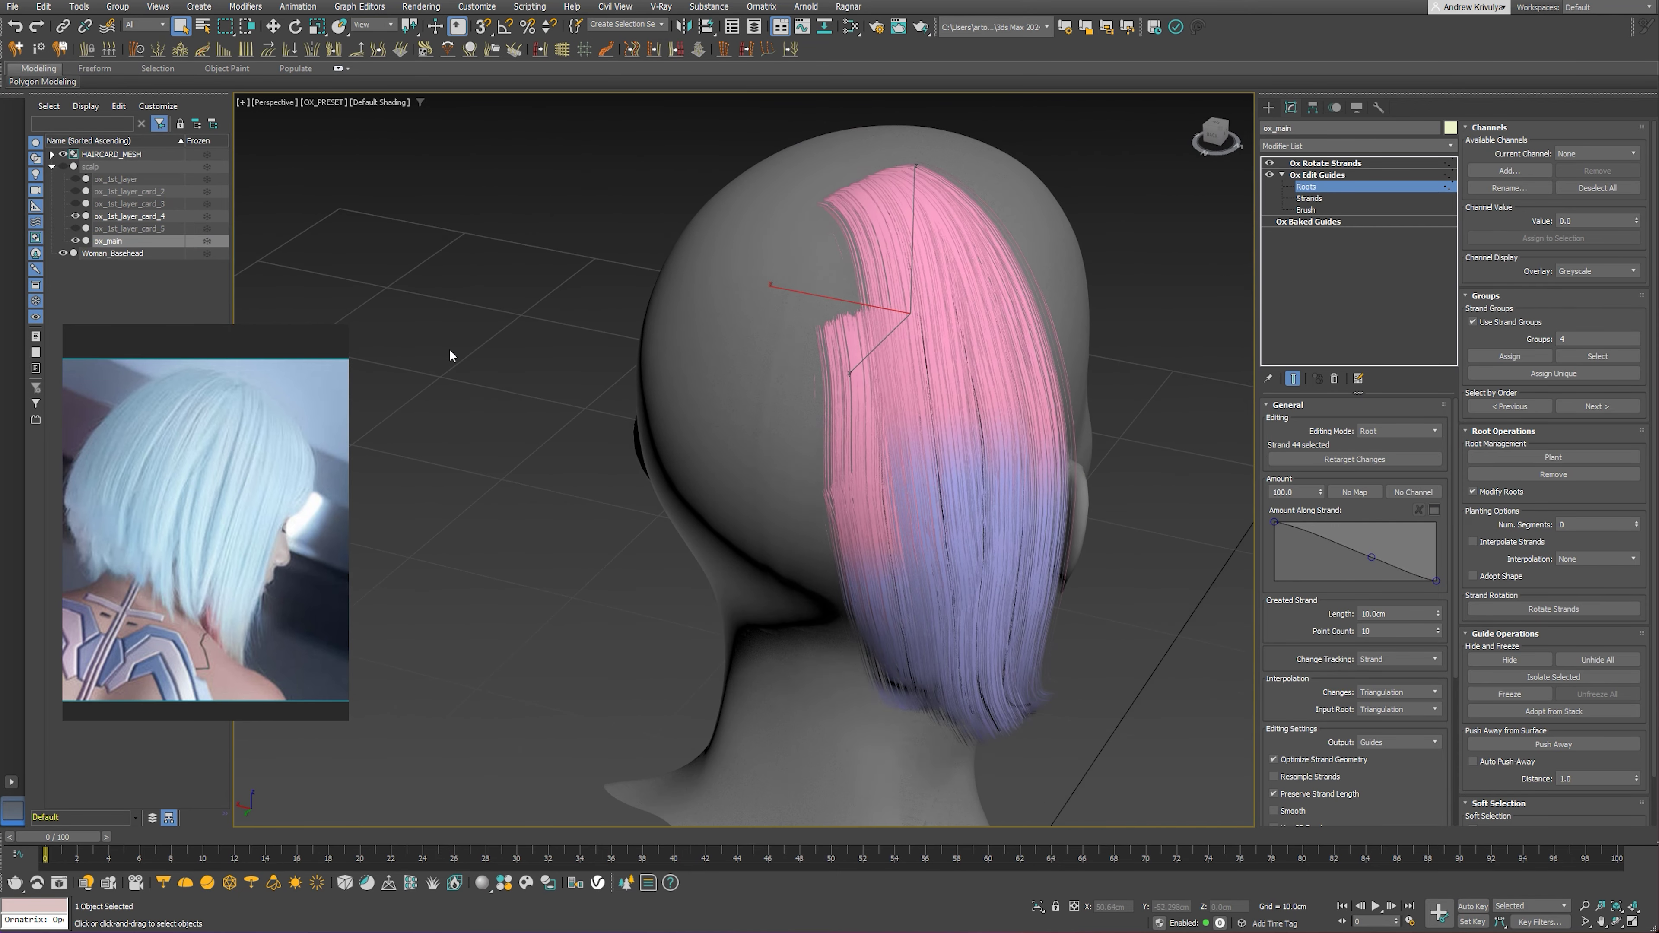
With the card hair hidden, plant a new guide strand on the back of the scalp and rotate it downward
left_click(76, 217)
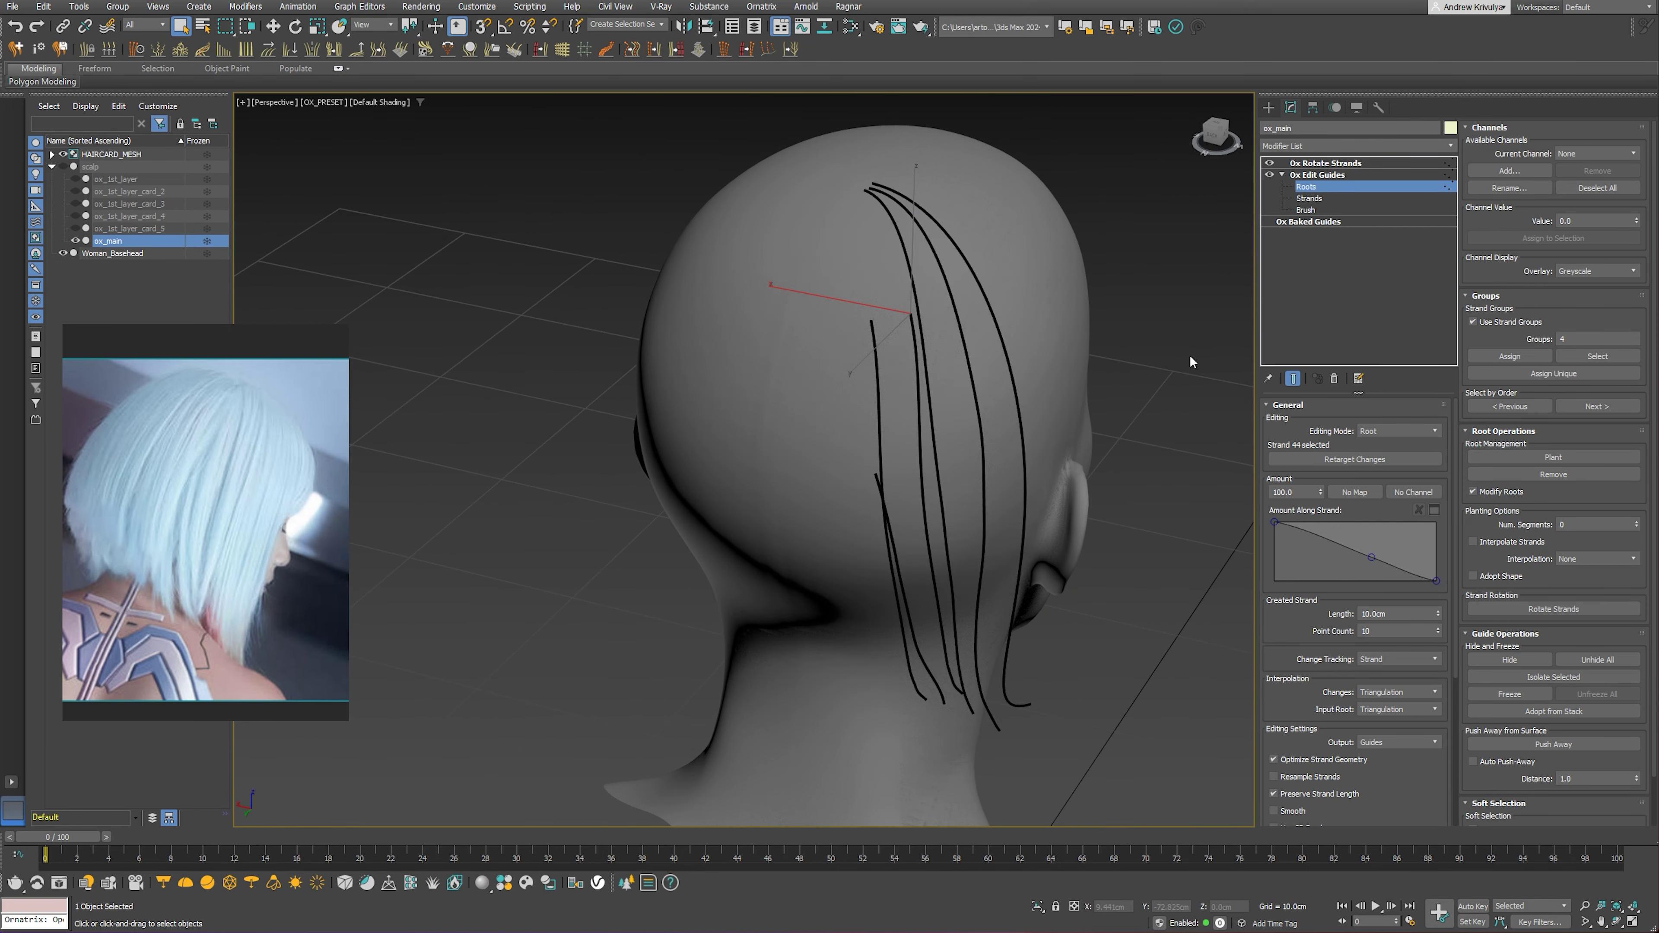
left_click(1292, 378)
left_click(1553, 457)
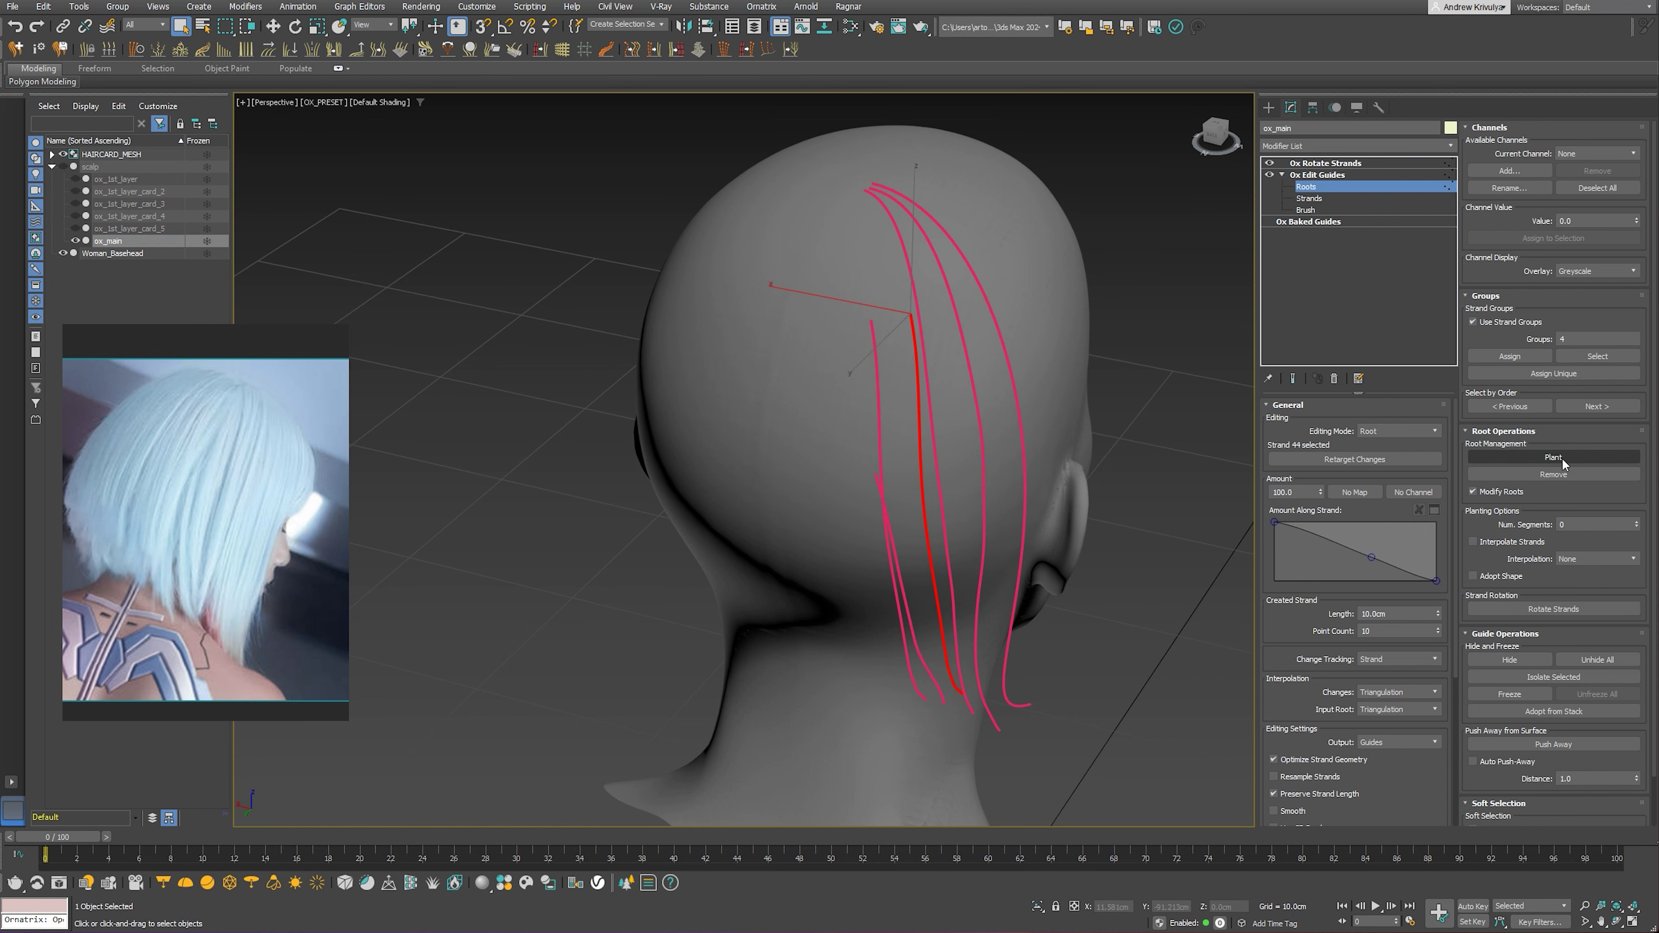
middle_click_drag(1114, 332, 963, 335, "alt")
scroll(971, 330, "up", 5)
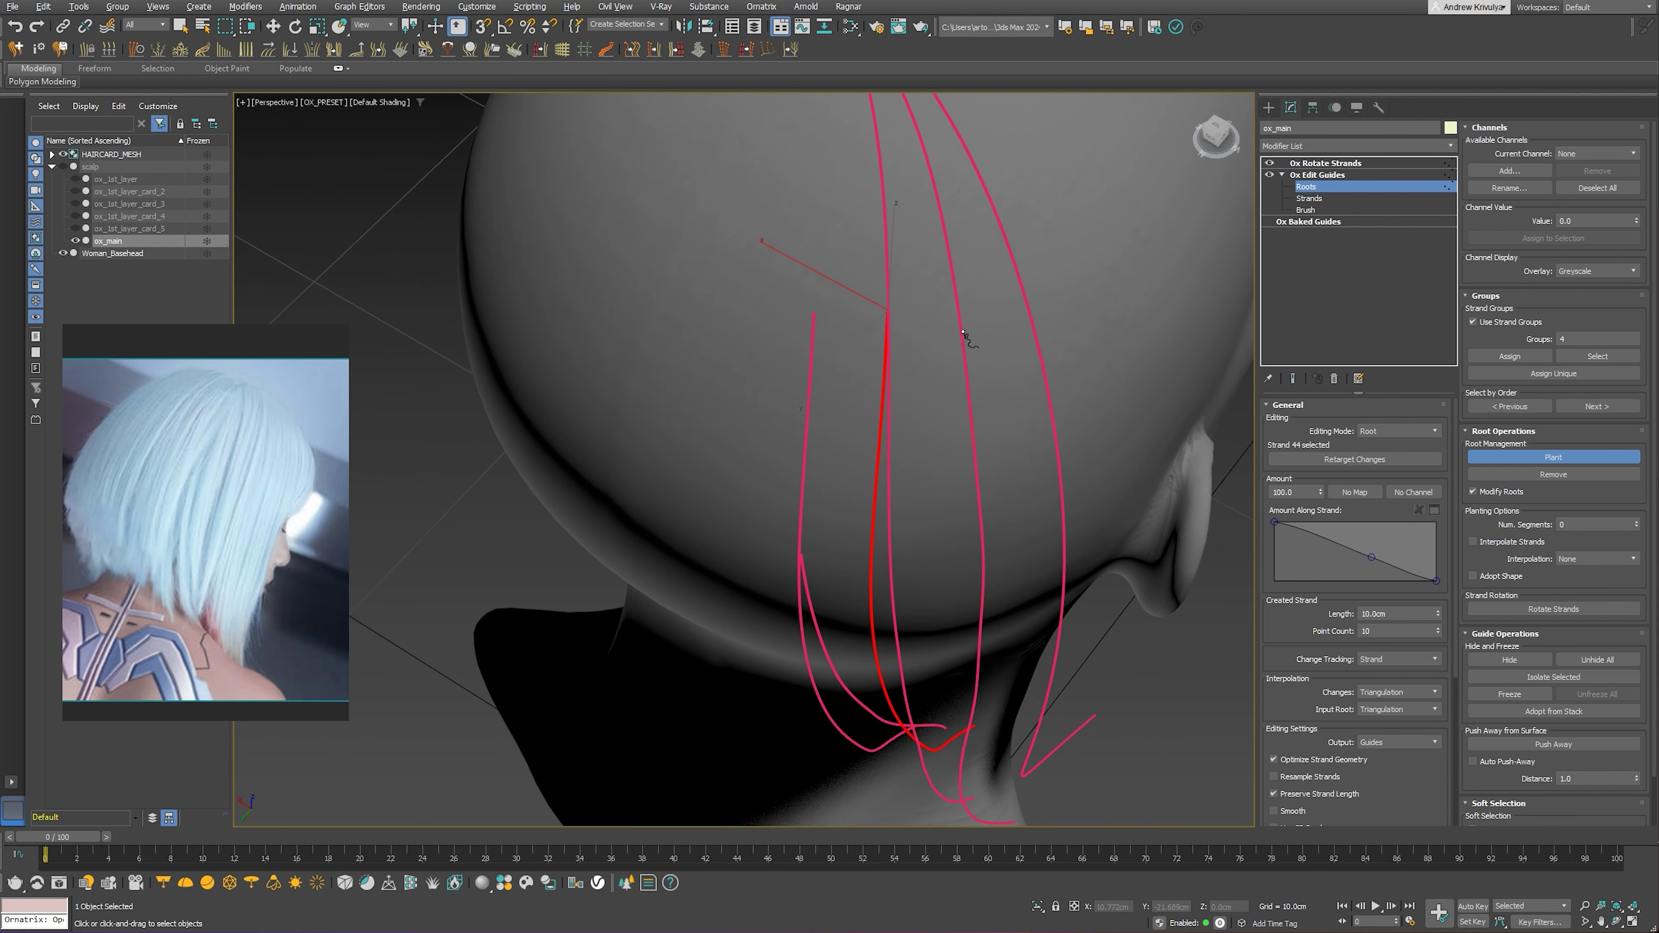
left_click(952, 309)
key("e")
left_click_drag(984, 398, 1005, 392)
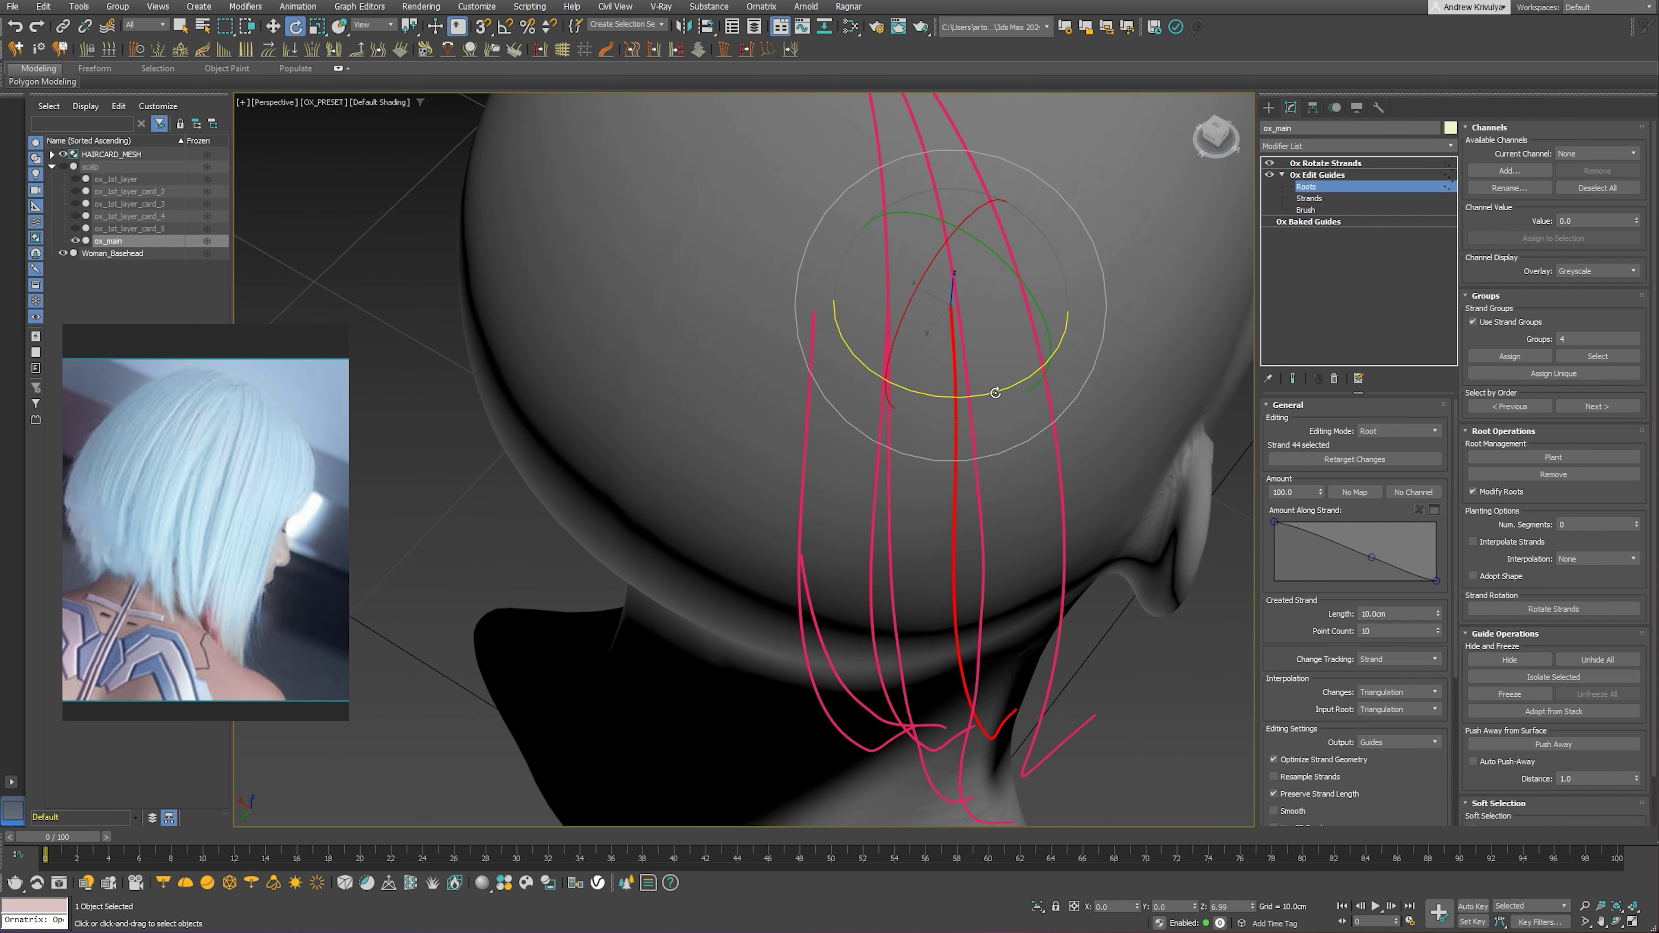
key("q")
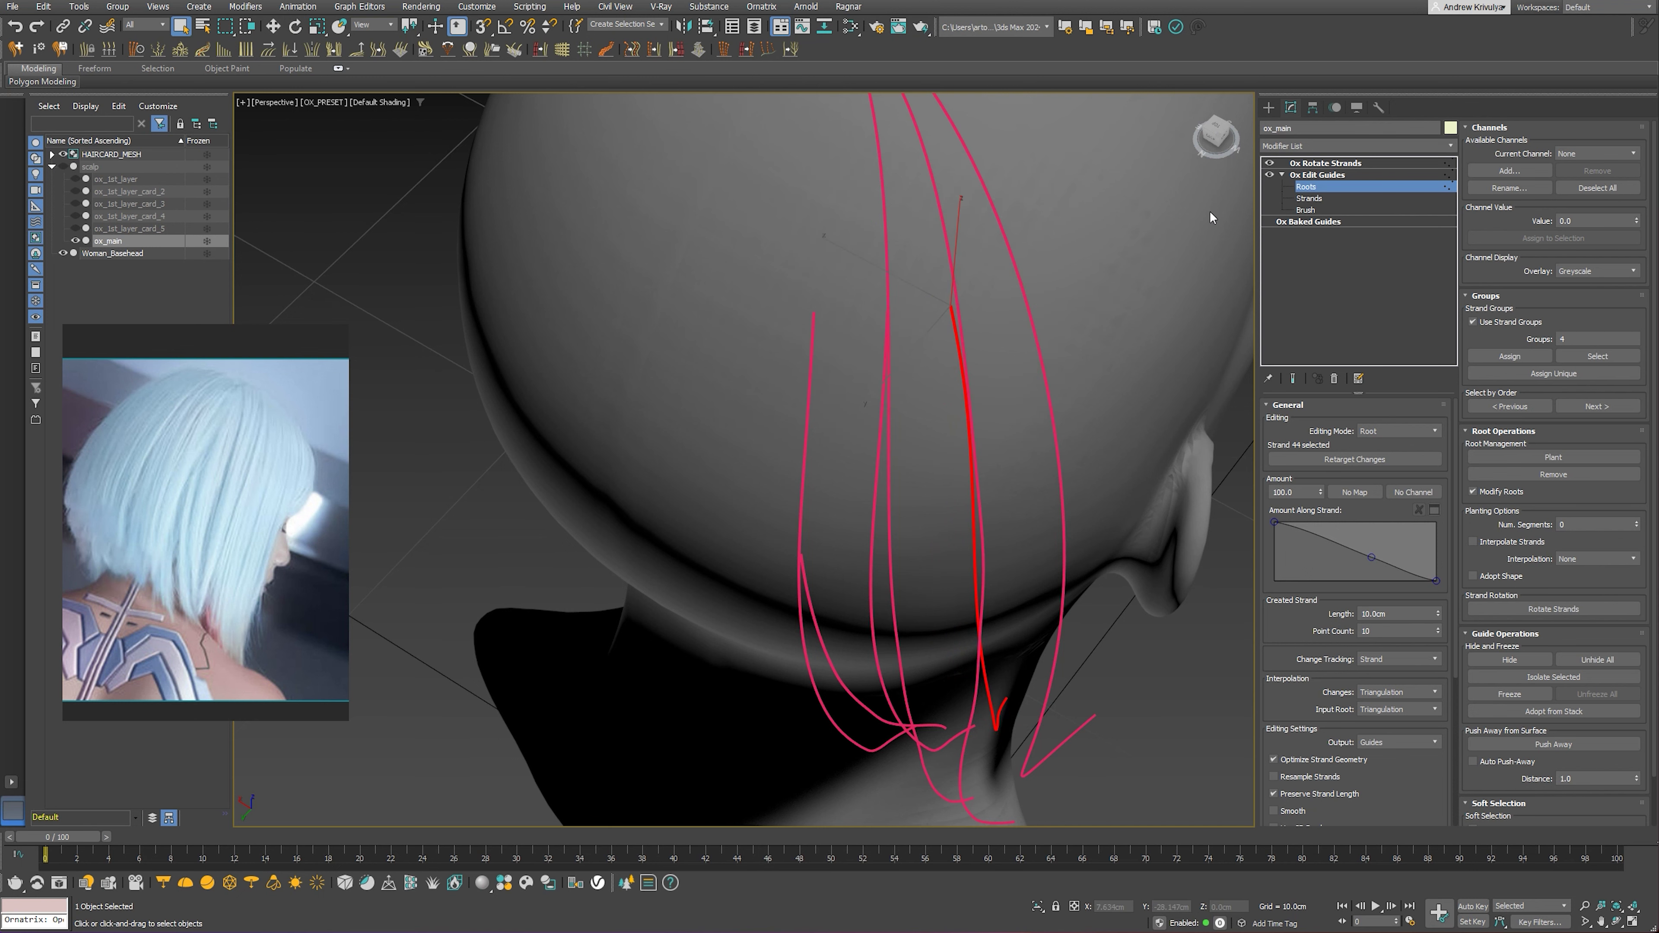
Lengthen the strand behind the ear, then comb the strands there downward with the Comb brush
left_click(1305, 210)
mouse_move(900, 463)
middle_mouse_down("alt")
mouse_move(907, 366)
mouse_move(948, 353)
middle_mouse_up("alt")
scroll(906, 357, "up", 3)
scroll(906, 357, "down", 2)
left_click_drag(972, 386, 1108, 394)
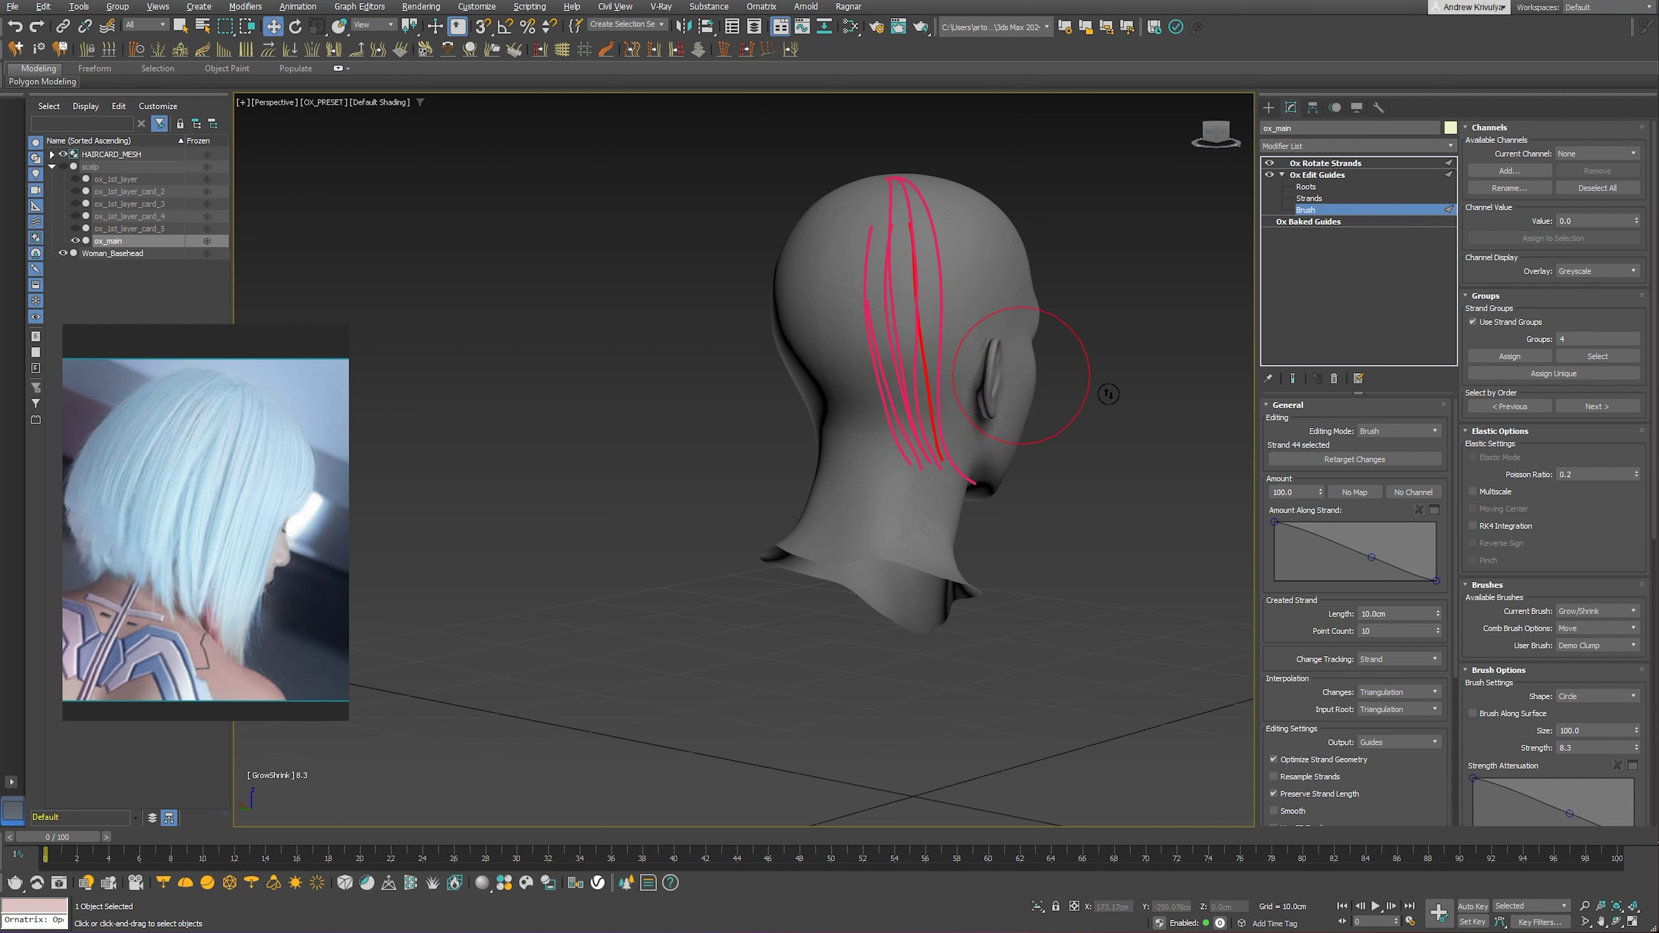
left_click(1609, 611)
left_click(1588, 642)
middle_click_drag(960, 369, 988, 353, "alt")
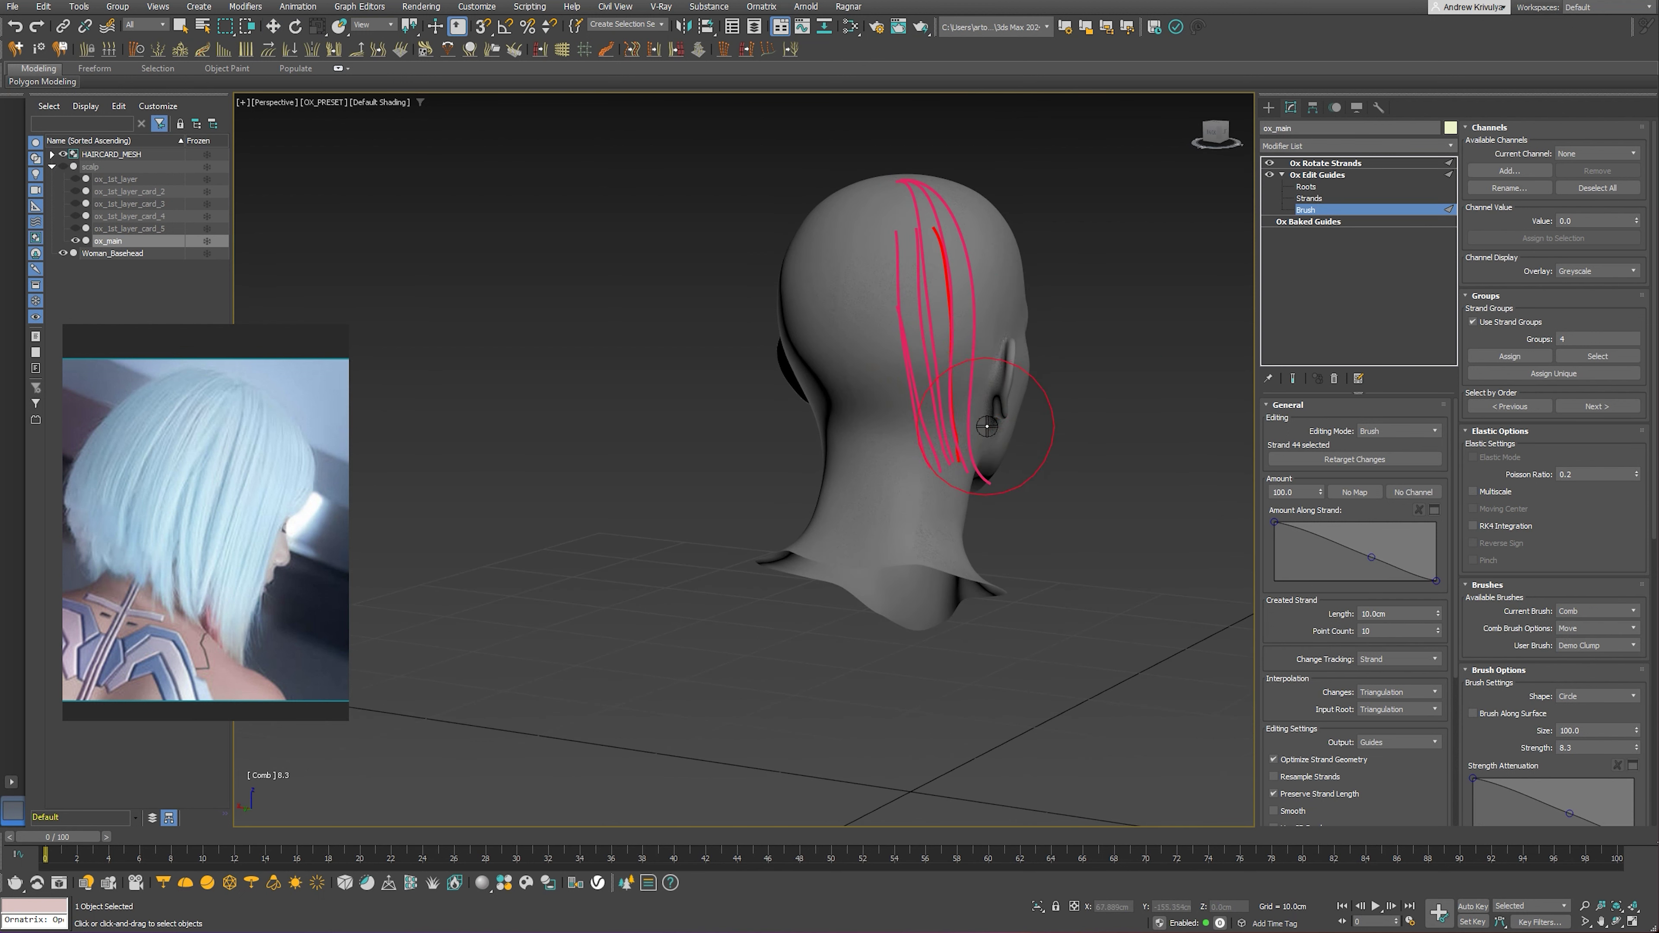
left_click_drag(984, 417, 974, 477)
mouse_move(963, 482)
middle_mouse_down("alt")
mouse_move(946, 450)
mouse_move(960, 425)
middle_mouse_up("alt")
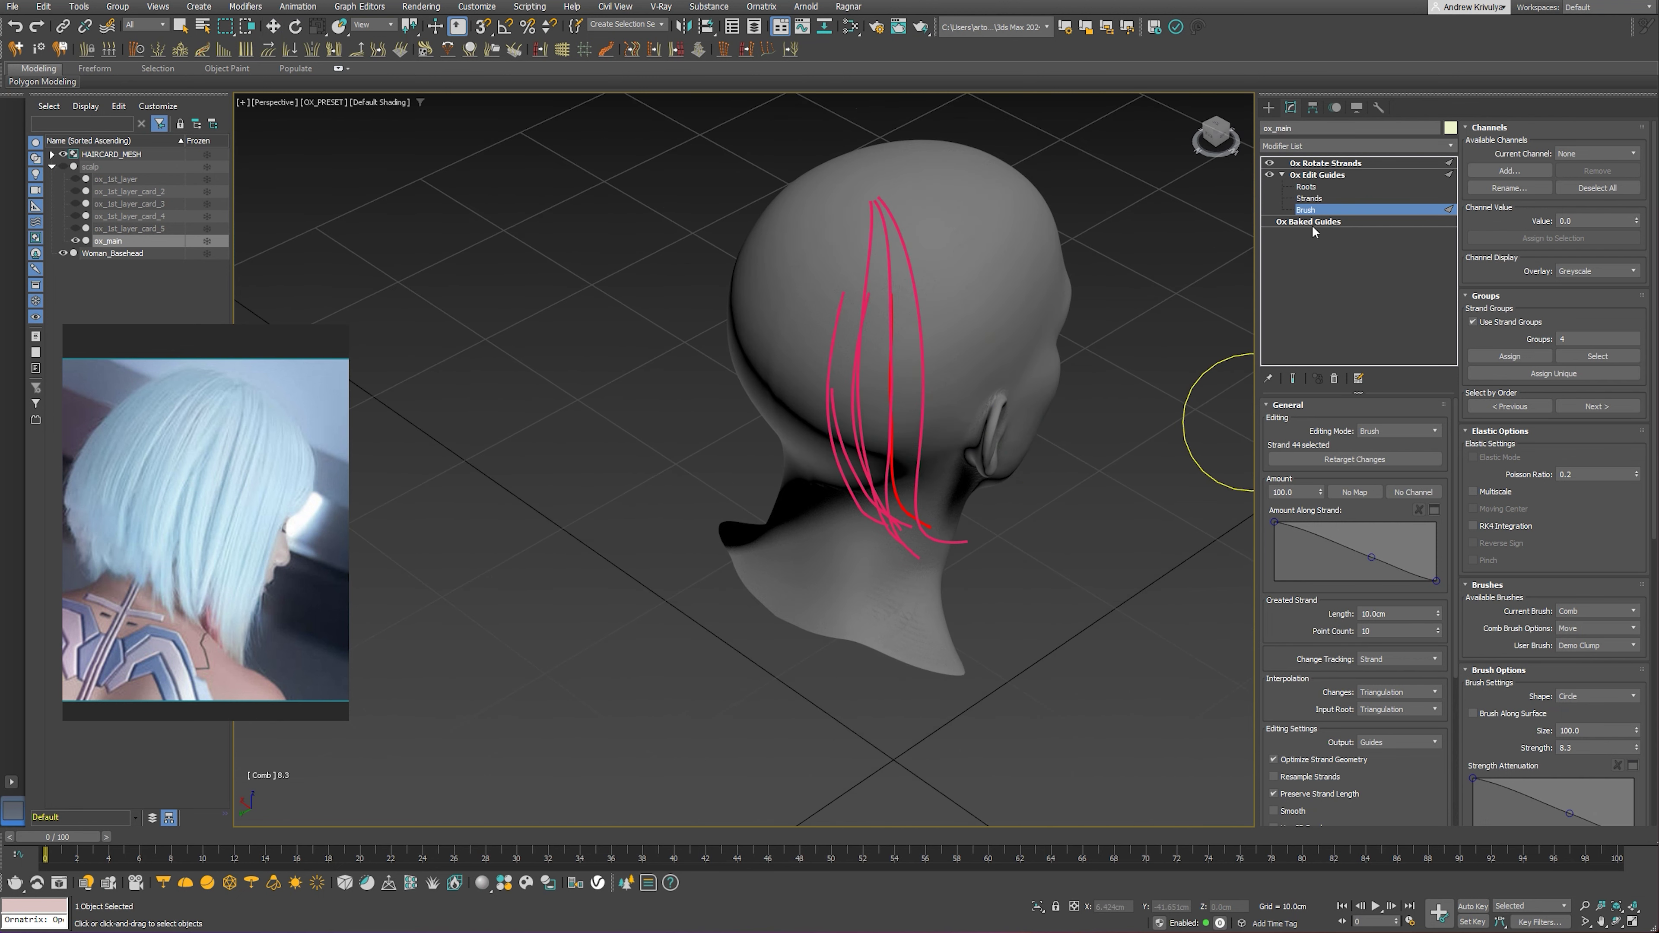
Replant another strand root on the back of the head and rotate it upright
left_click(1306, 187)
left_click(1553, 456)
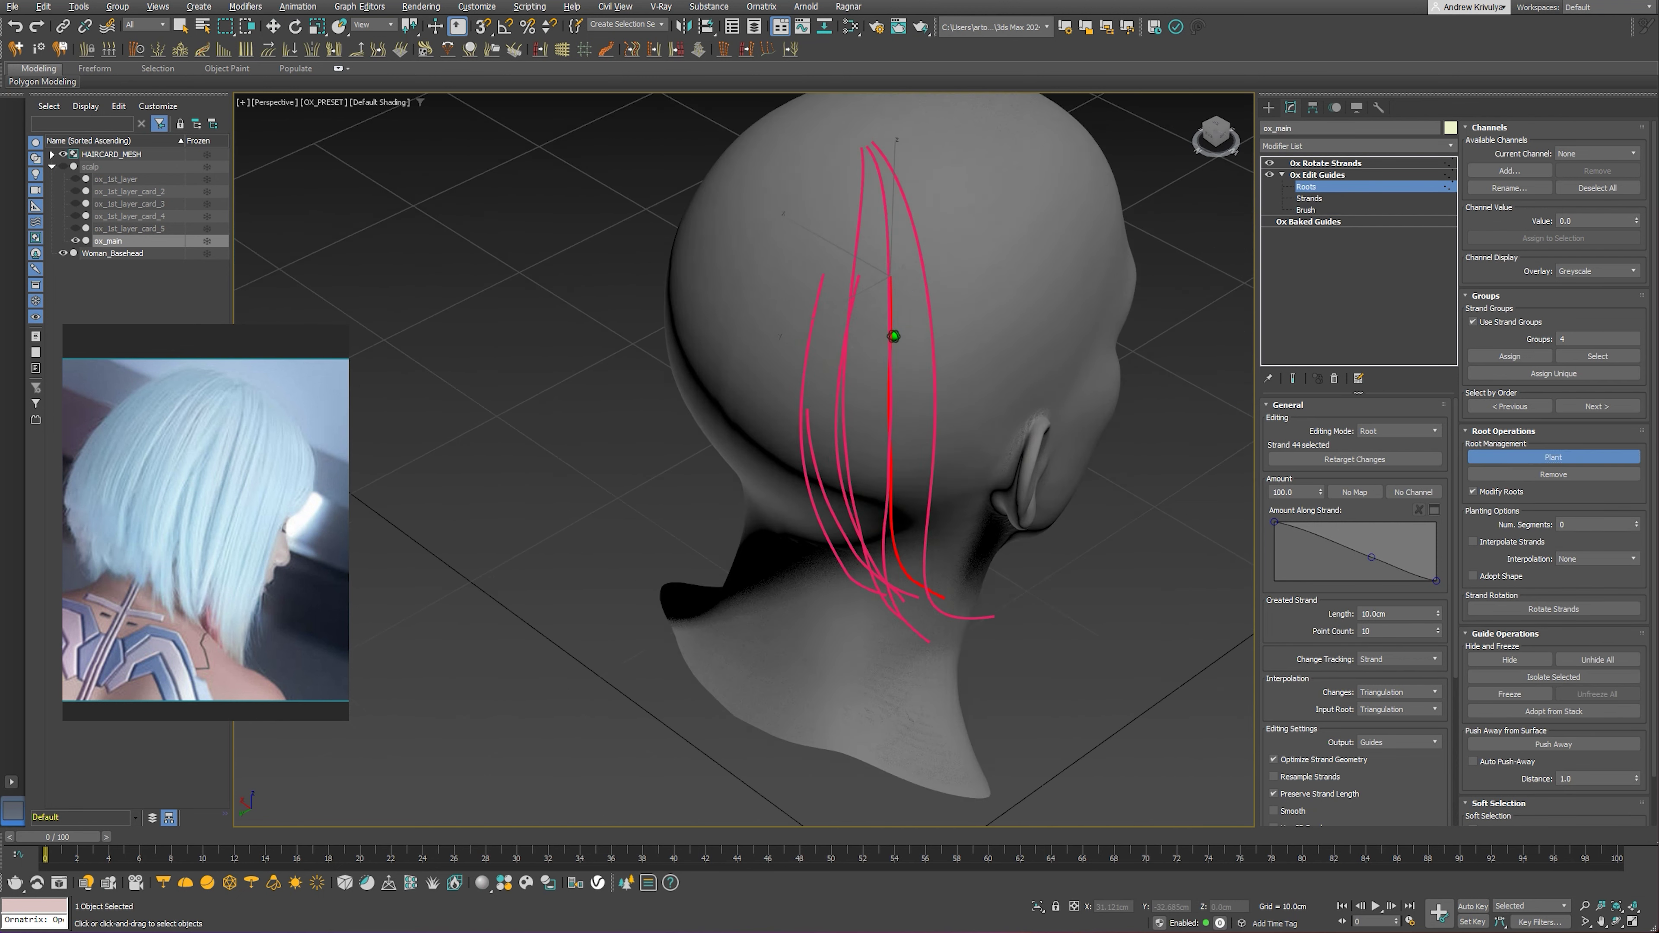
scroll(893, 336, "up", 2)
mouse_move(889, 315)
middle_mouse_down("alt")
mouse_move(915, 296)
mouse_move(896, 400)
middle_mouse_up("alt")
scroll(898, 360, "up", 2)
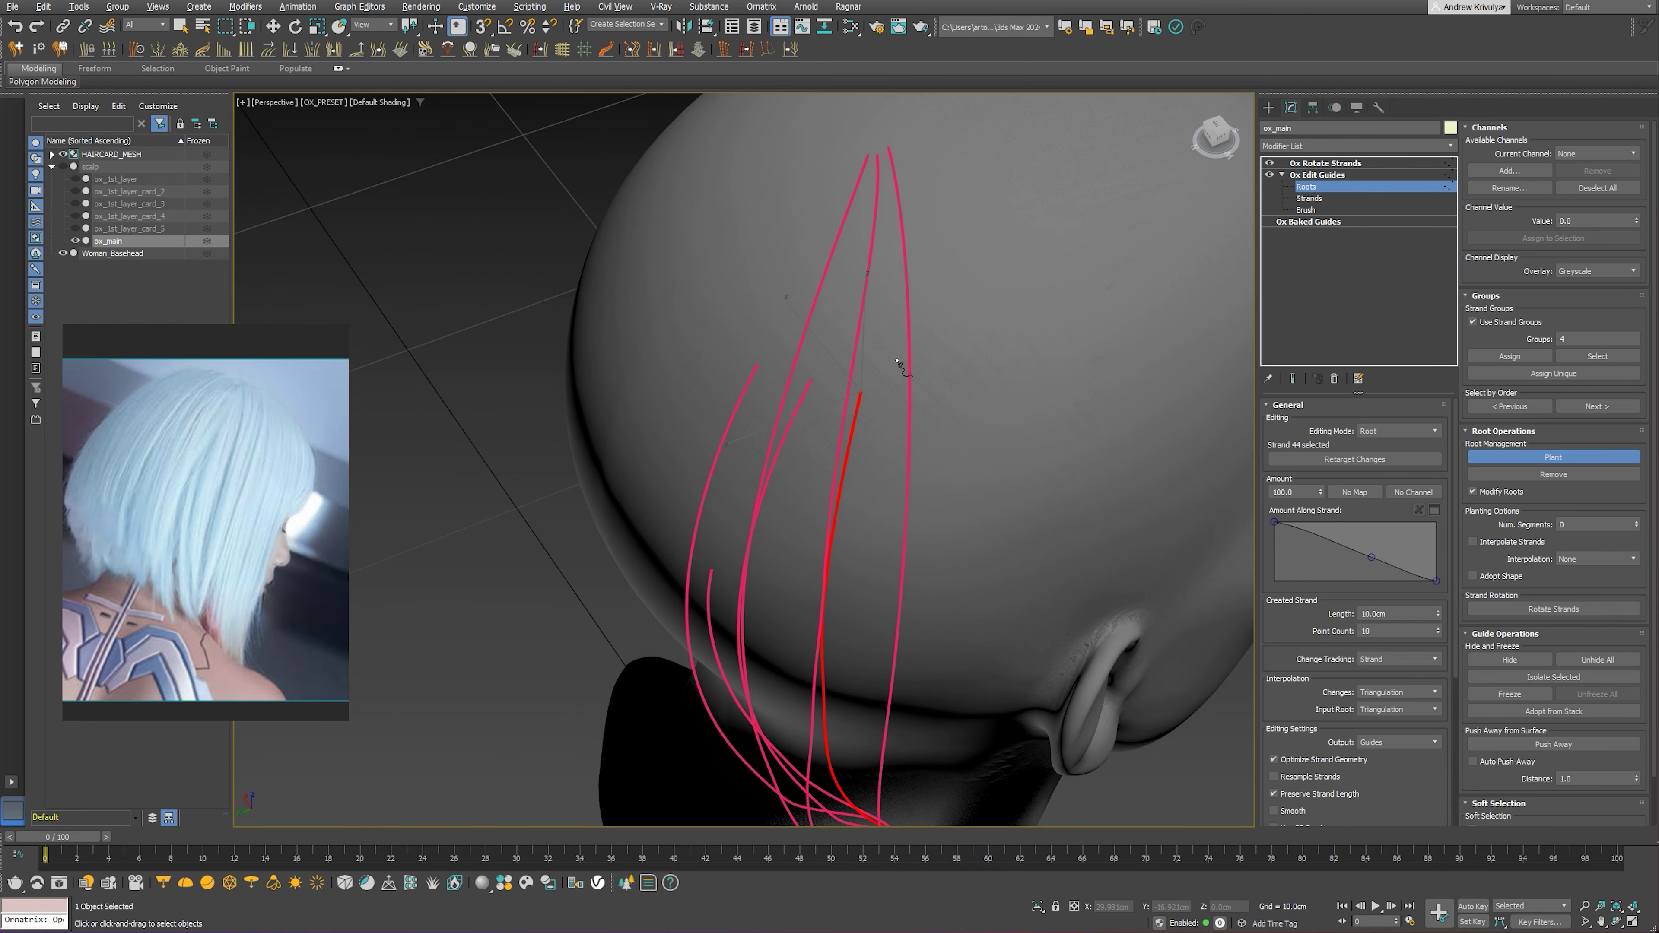
left_click(909, 396)
key("e")
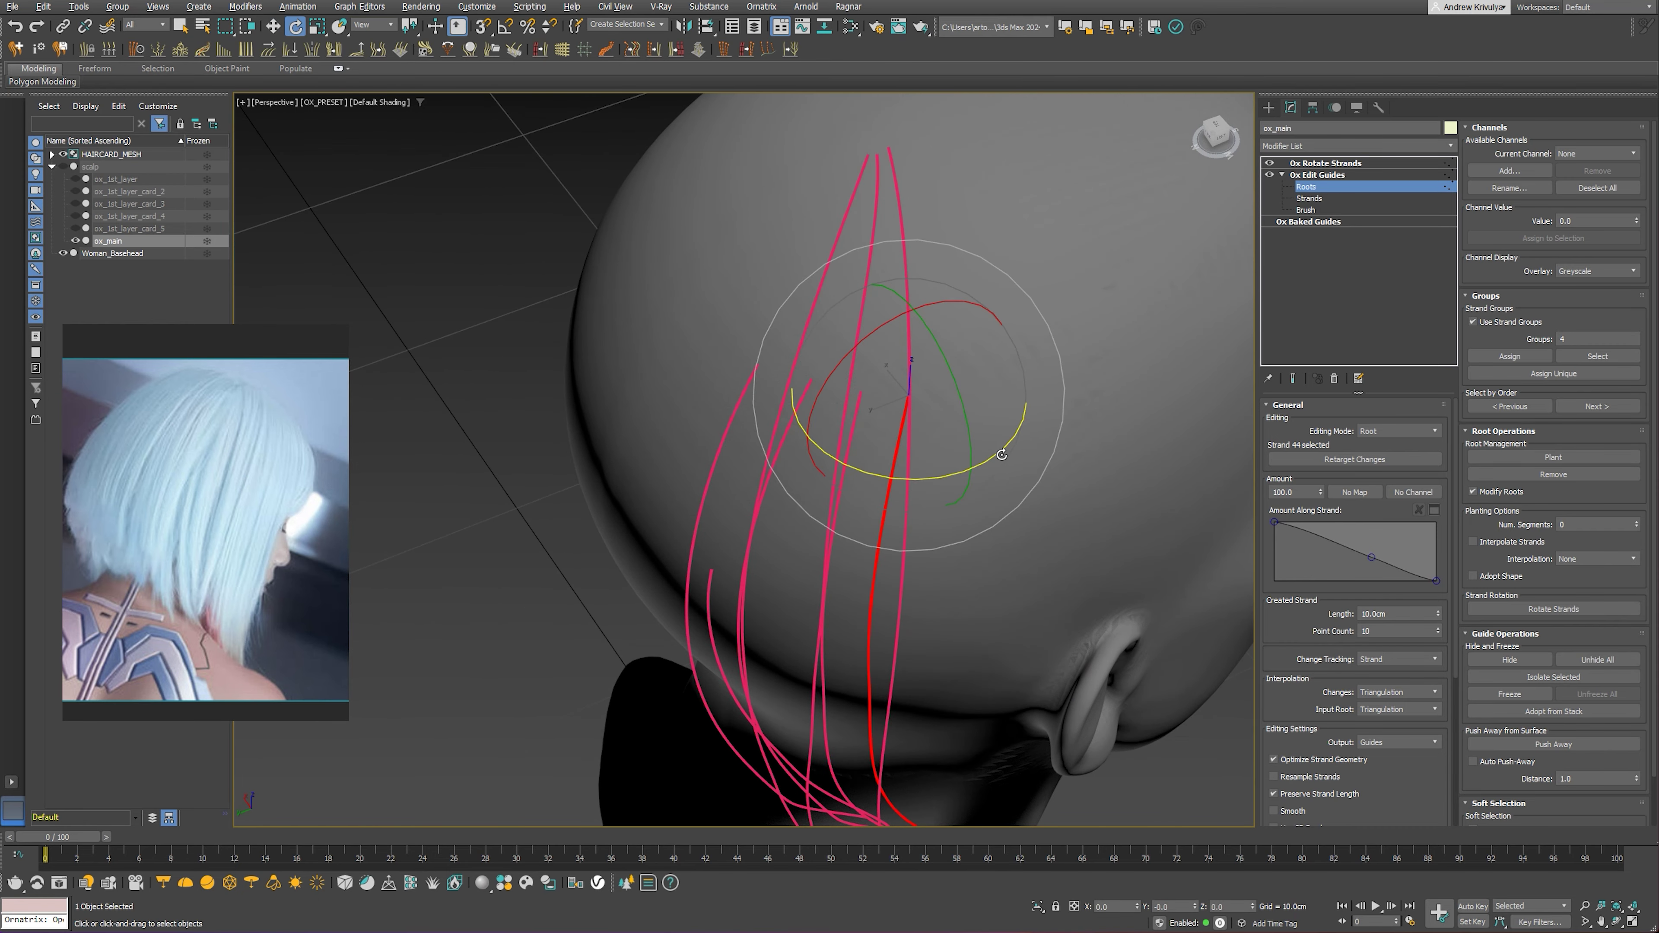
left_click_drag(1002, 454, 1018, 452)
key("q")
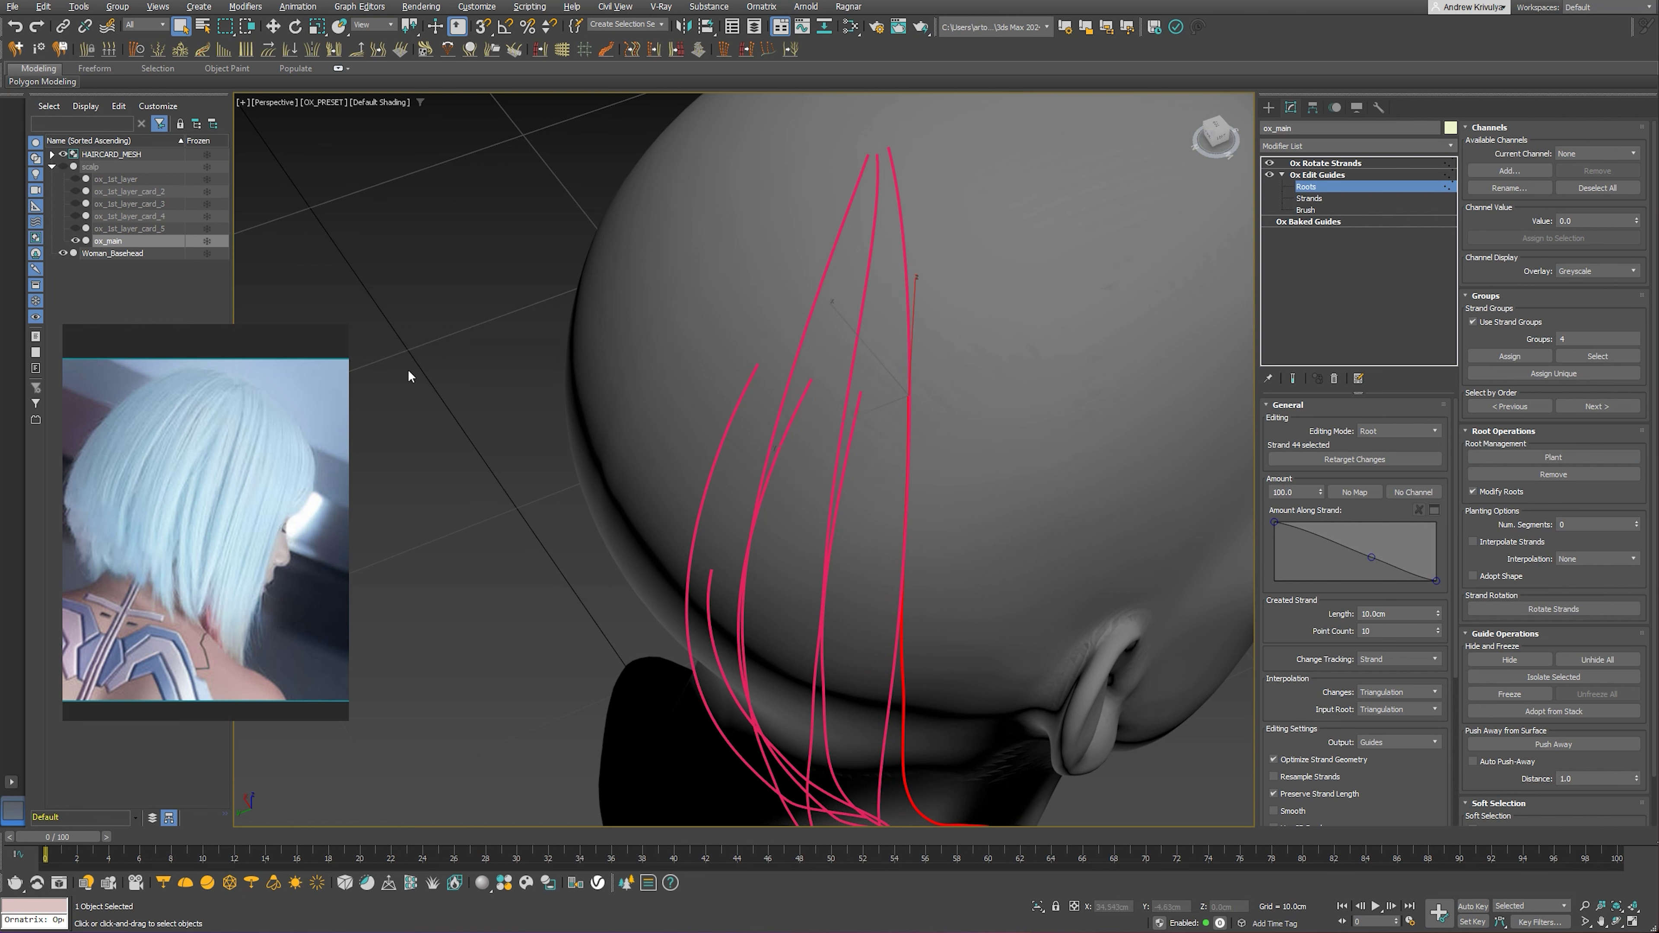
Show ox_1st_layer_card_4 and view the hair from the side in brush mode
left_click(75, 215)
left_click(1296, 376)
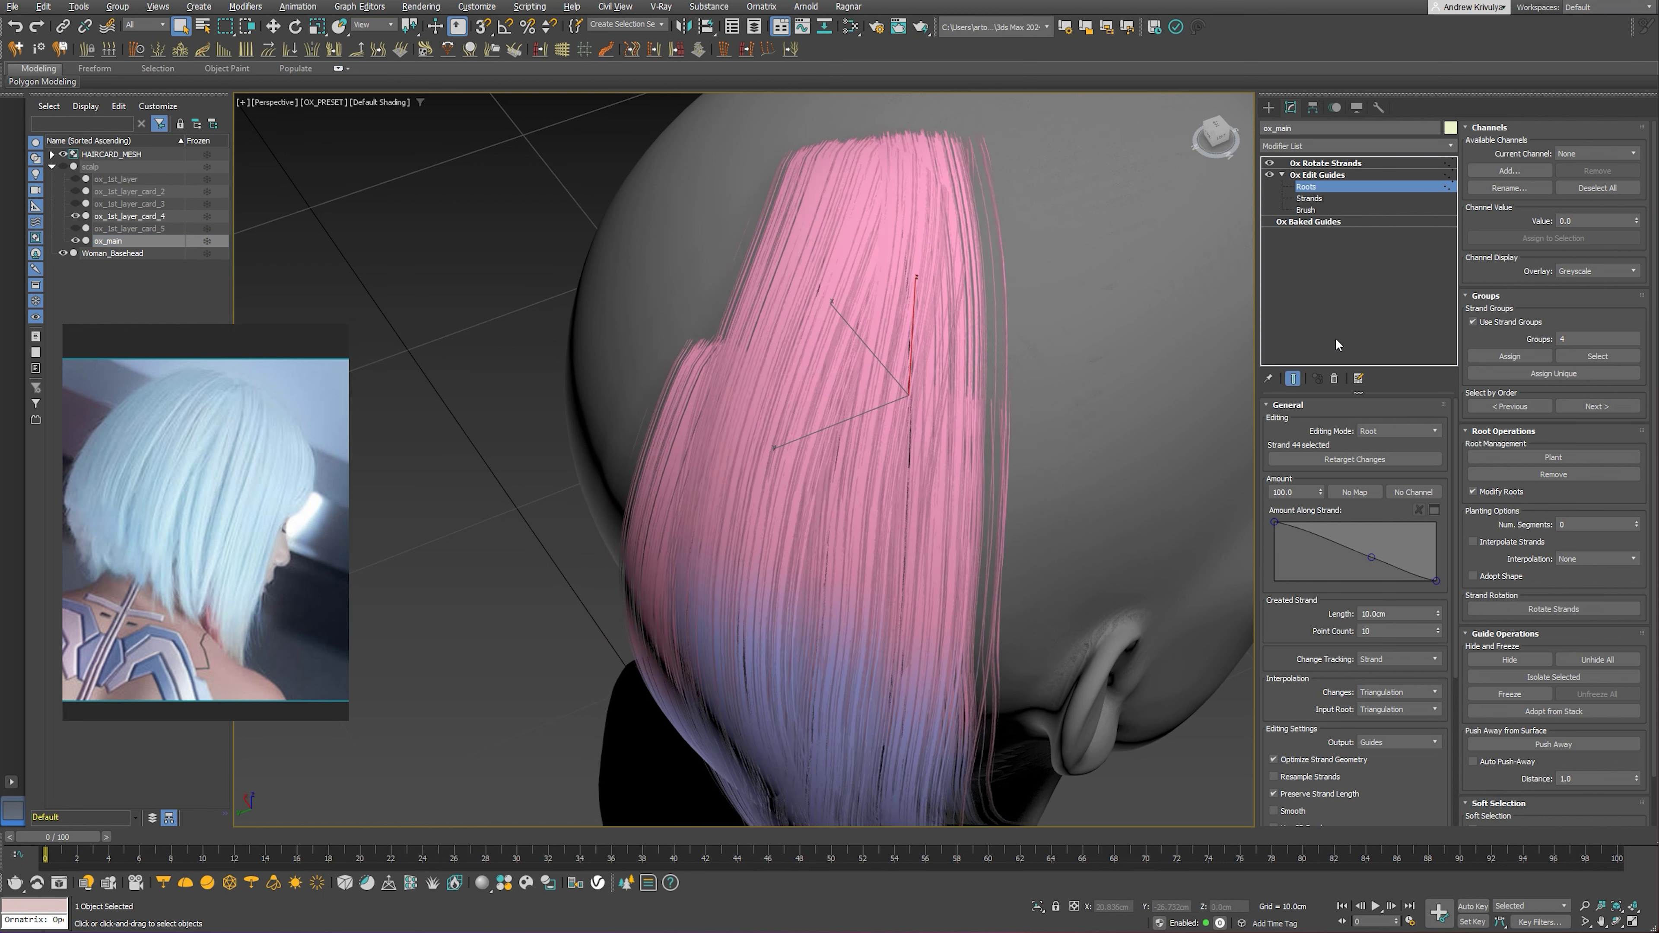
scroll(1230, 593, "down", 5)
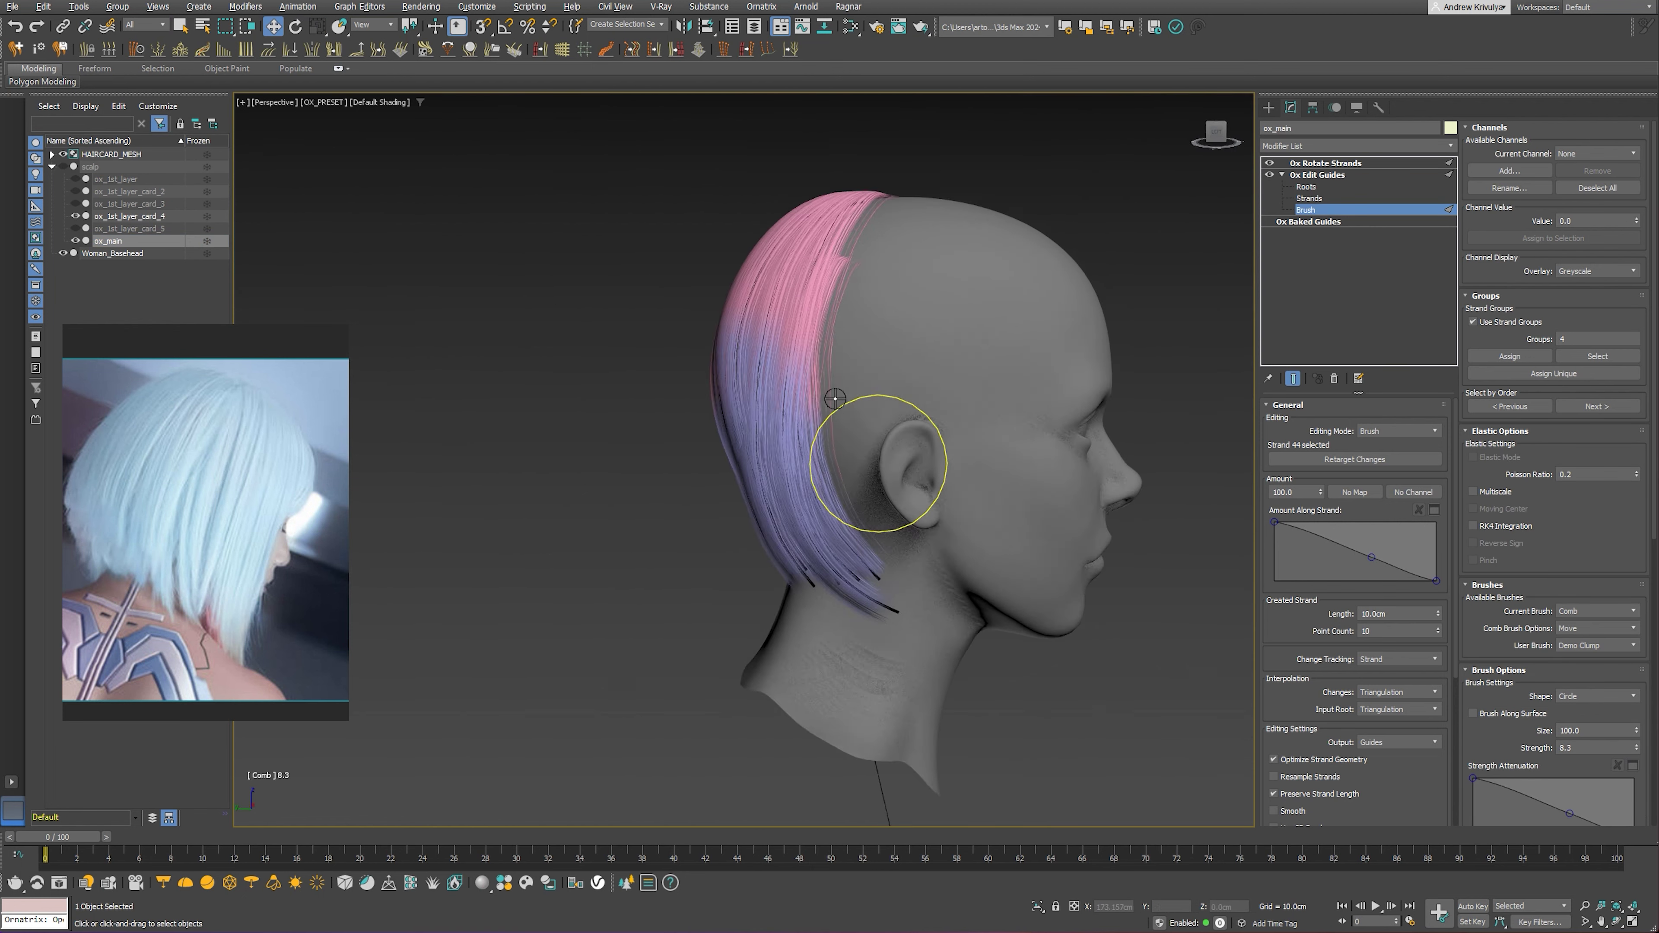
mouse_move(878, 471)
middle_mouse_down("alt")
mouse_move(900, 391)
mouse_move(1136, 453)
mouse_move(1142, 471)
mouse_move(1056, 519)
mouse_move(1063, 474)
middle_mouse_up("alt")
scroll(1063, 475, "up", 3)
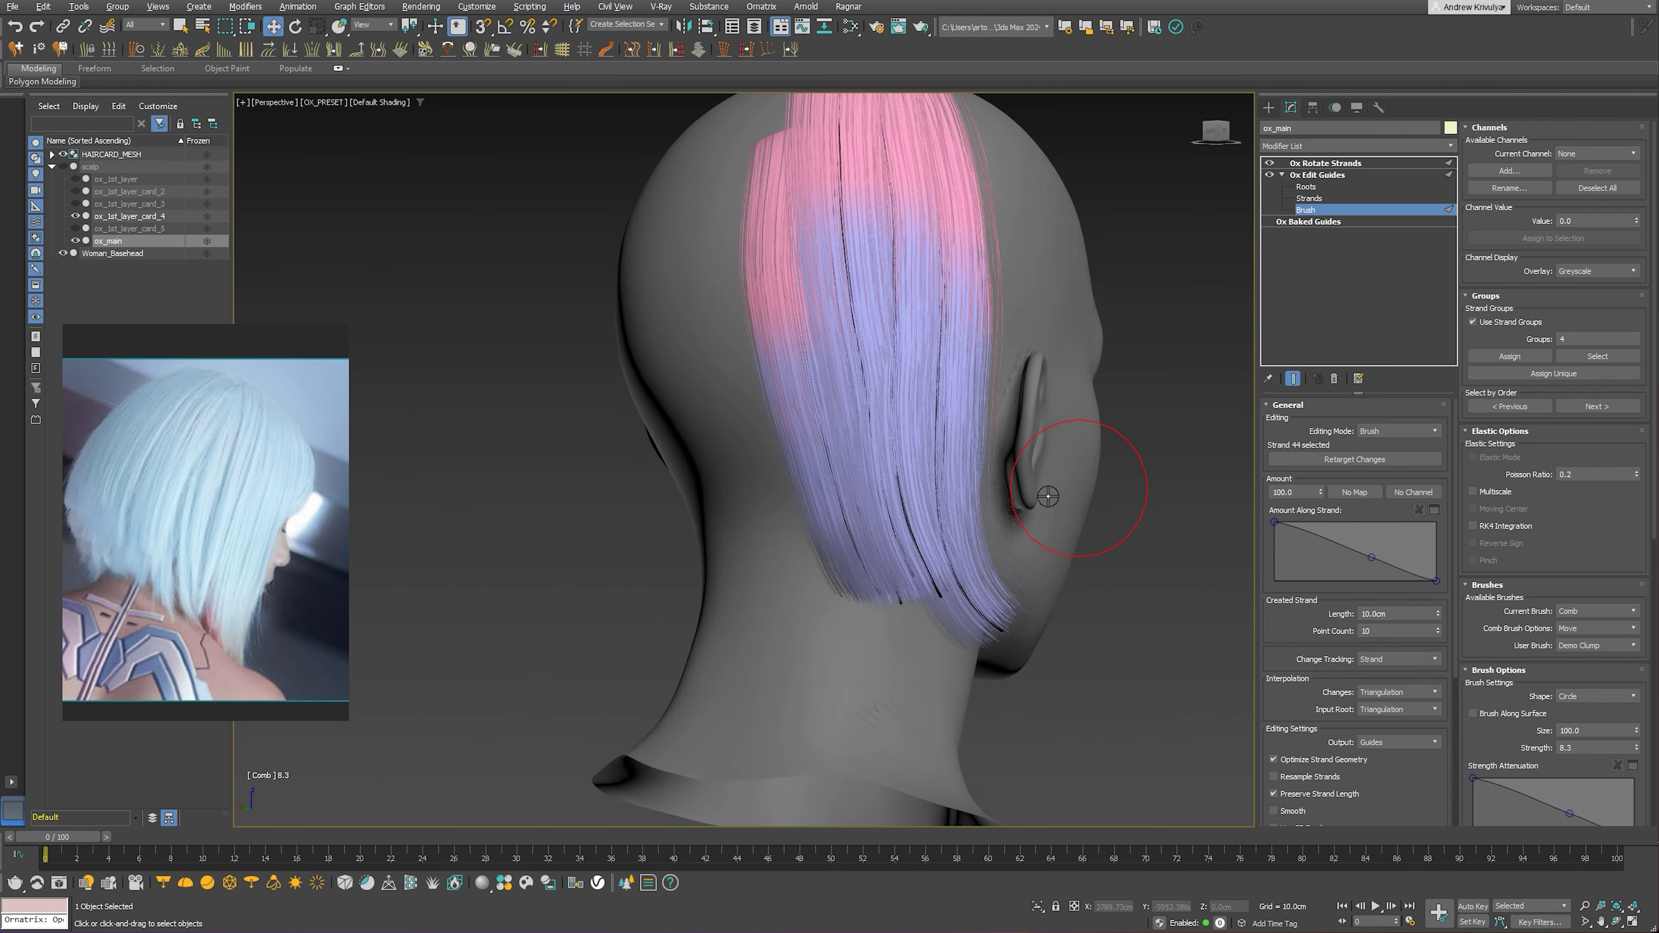
Hide ox_1st_layer_card_4 and return to Roots mode to reselect guide strands from the rear
left_click(78, 216)
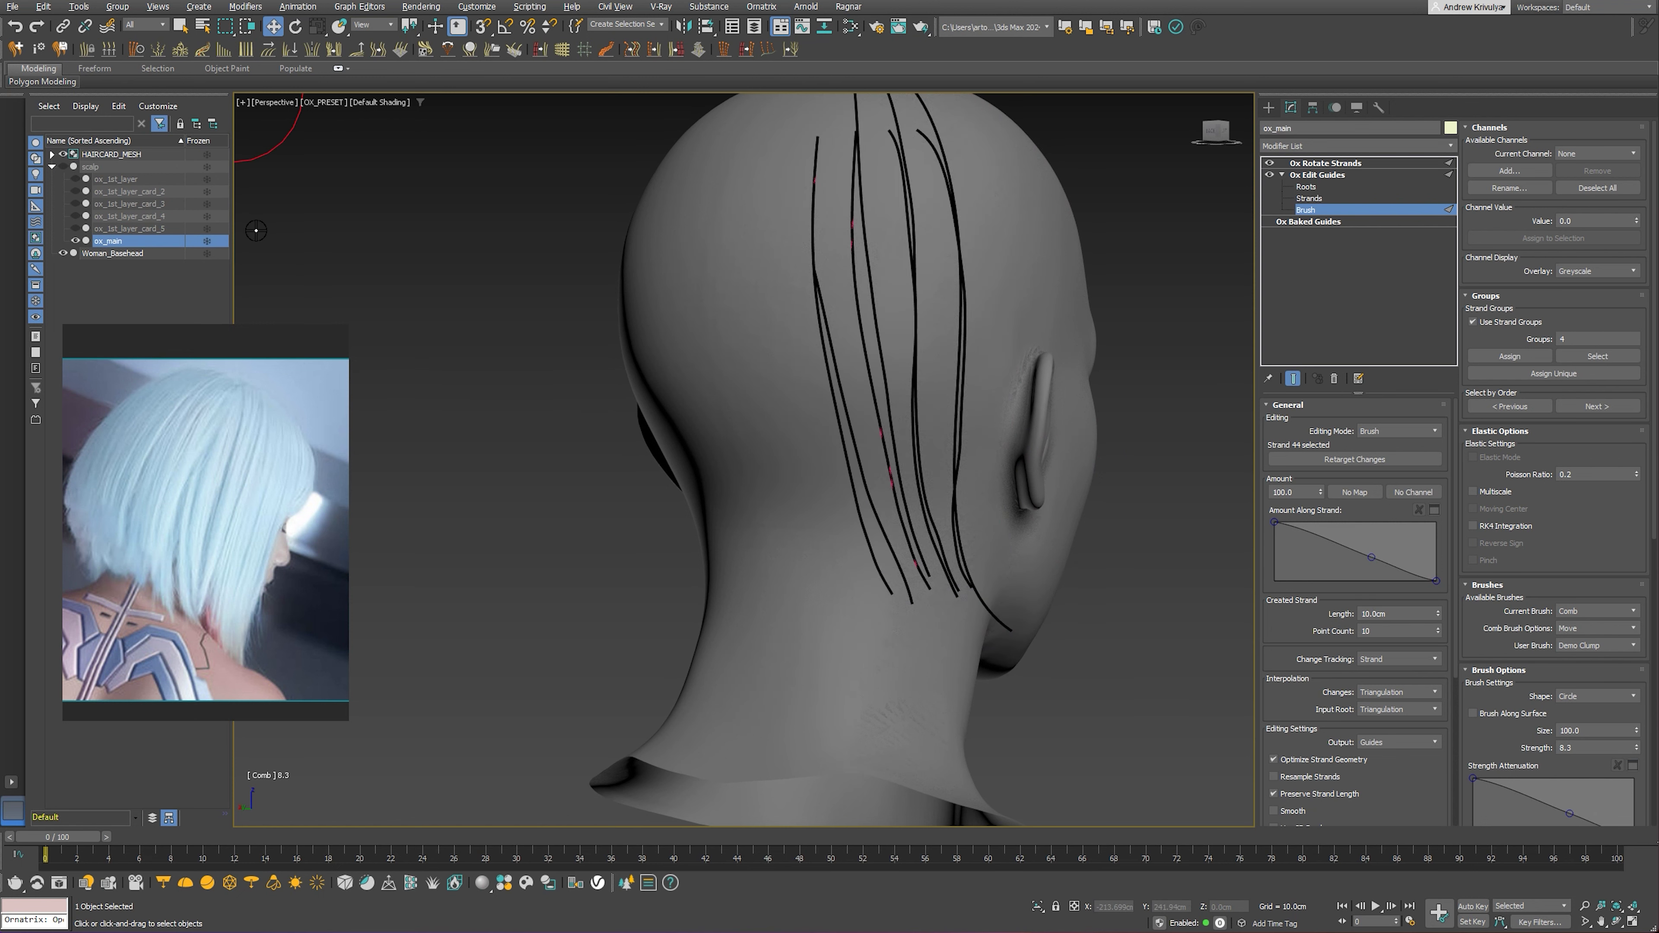
left_click(1307, 187)
mouse_move(1111, 366)
middle_mouse_down("alt")
mouse_move(1036, 381)
mouse_move(986, 454)
middle_mouse_up("alt")
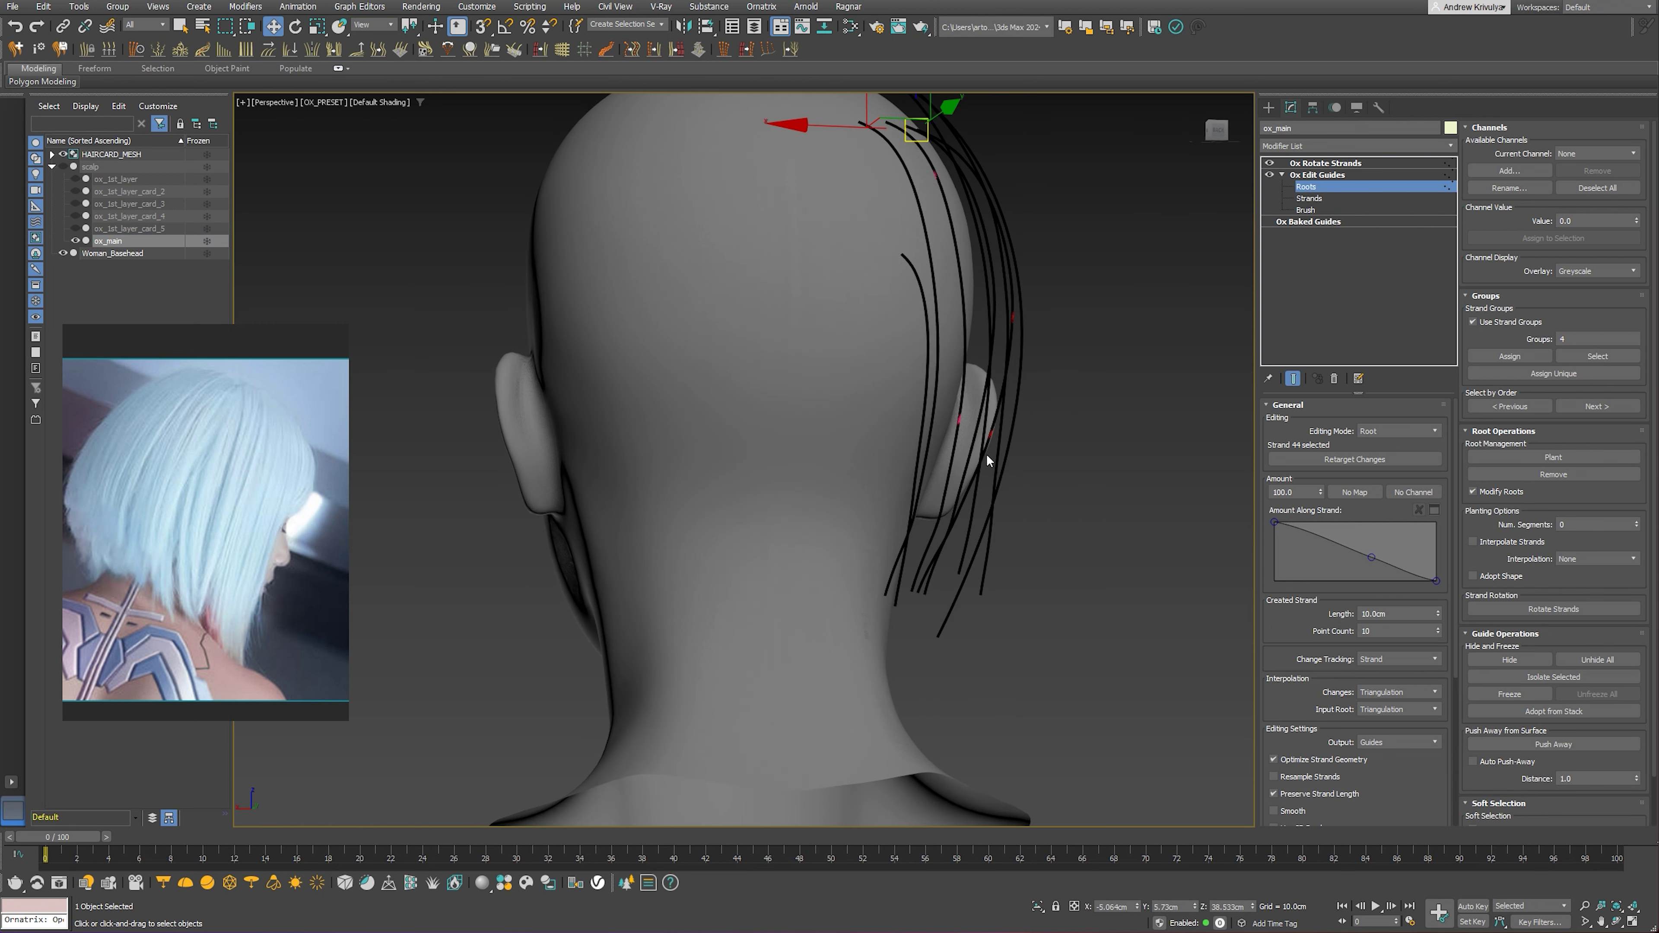
left_click(1054, 436)
key("ctrl+a")
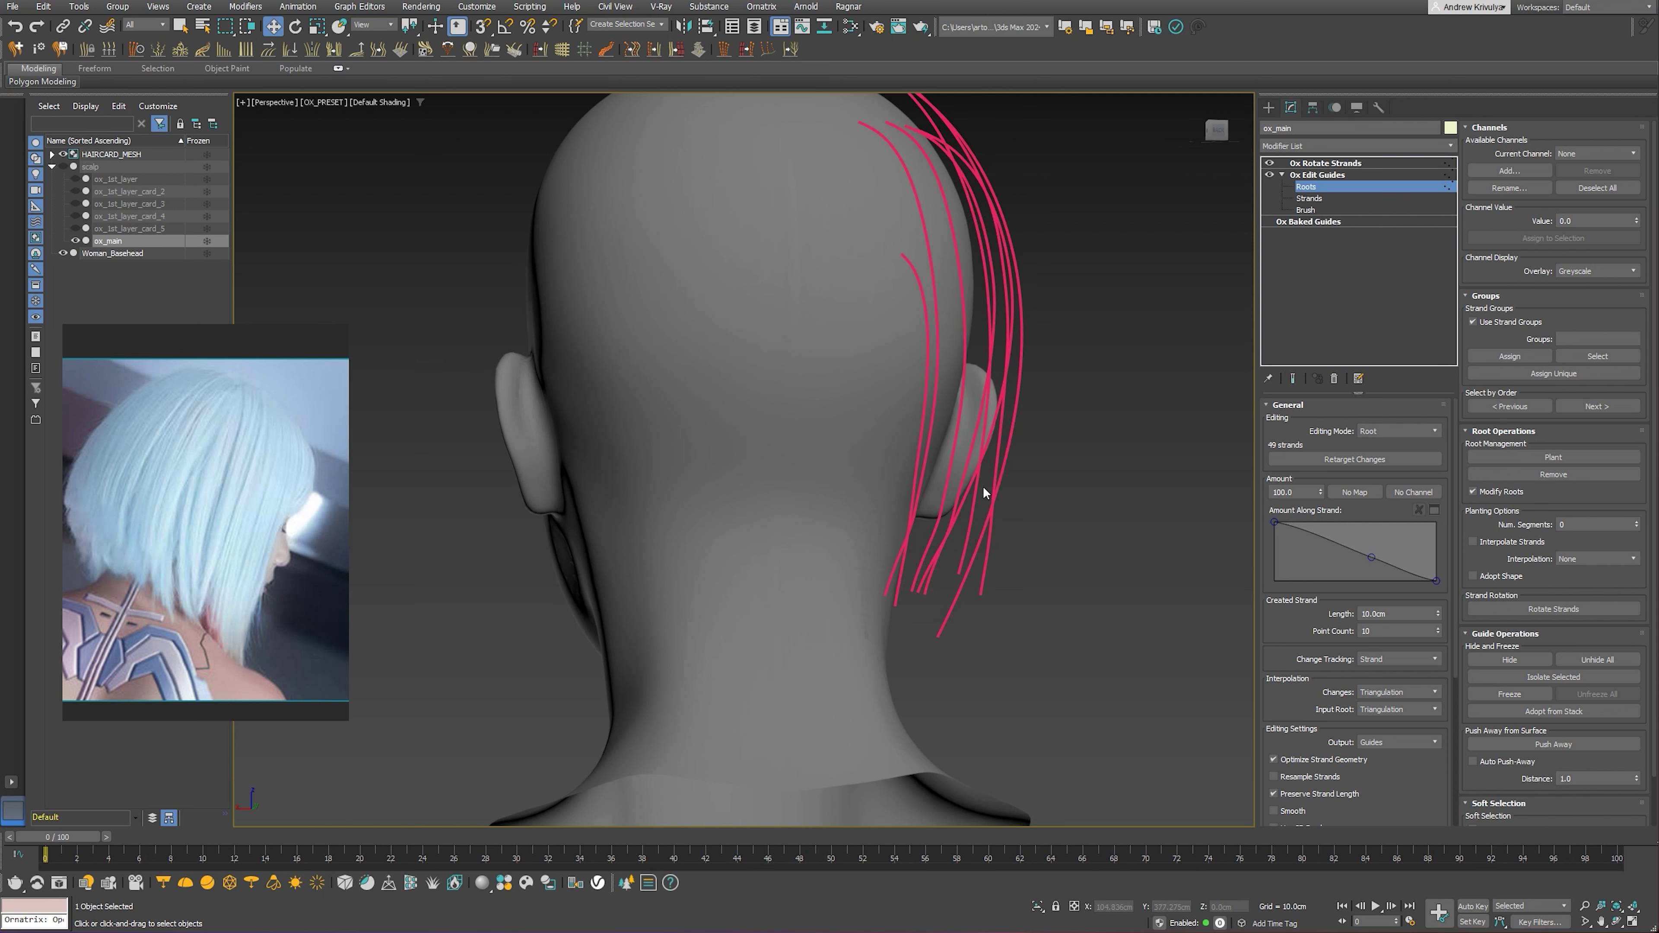
left_click(997, 481)
mouse_move(997, 481)
middle_mouse_down("alt")
mouse_move(1019, 471)
mouse_move(960, 456)
mouse_move(994, 447)
mouse_move(967, 462)
mouse_move(857, 344)
middle_mouse_up("alt")
scroll(862, 320, "up", 3)
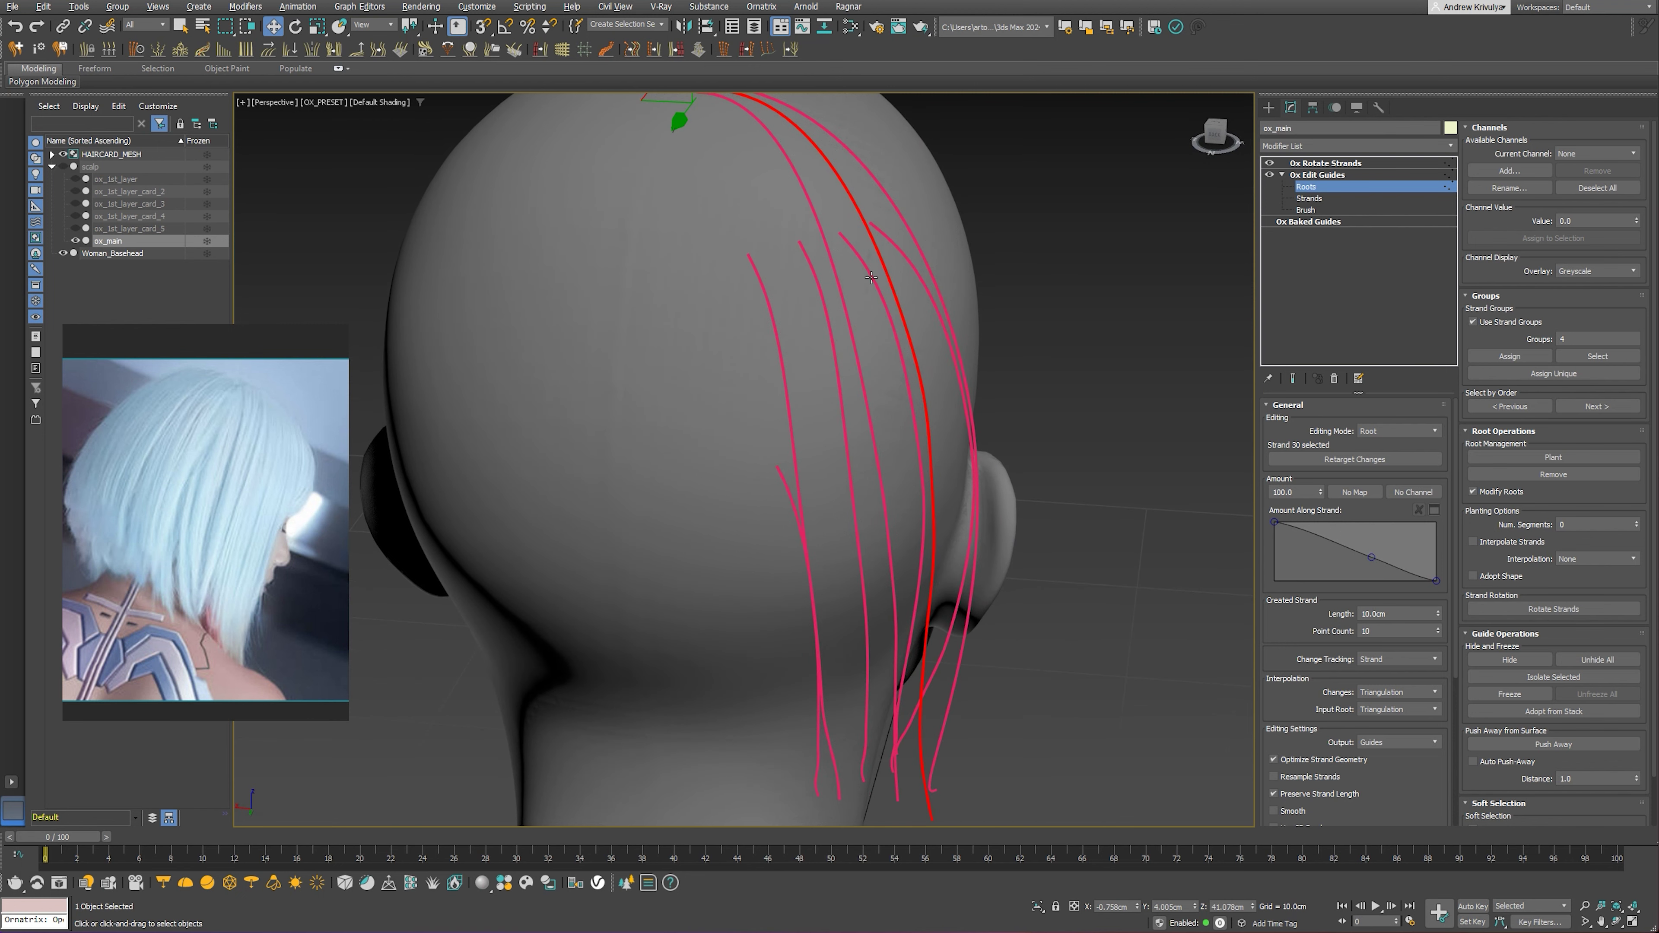
Isolate strand 47 and its neighbour, then preview ox_1st_layer_card_4's end result in right profile
left_click(874, 279)
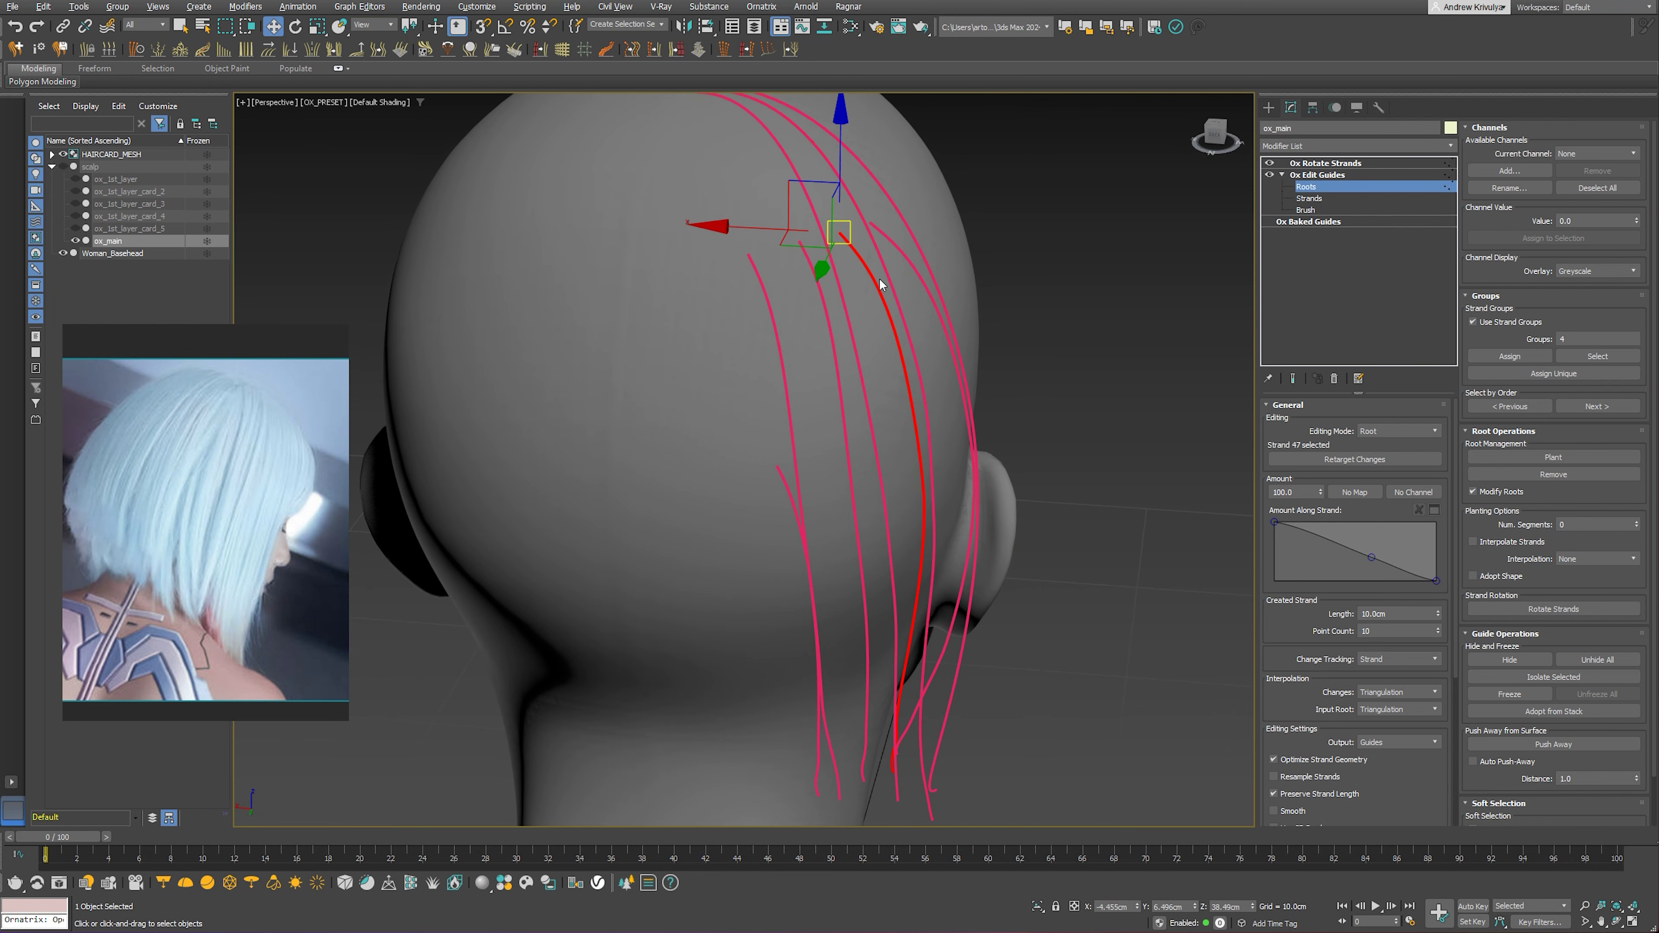
left_click(857, 207, "ctrl")
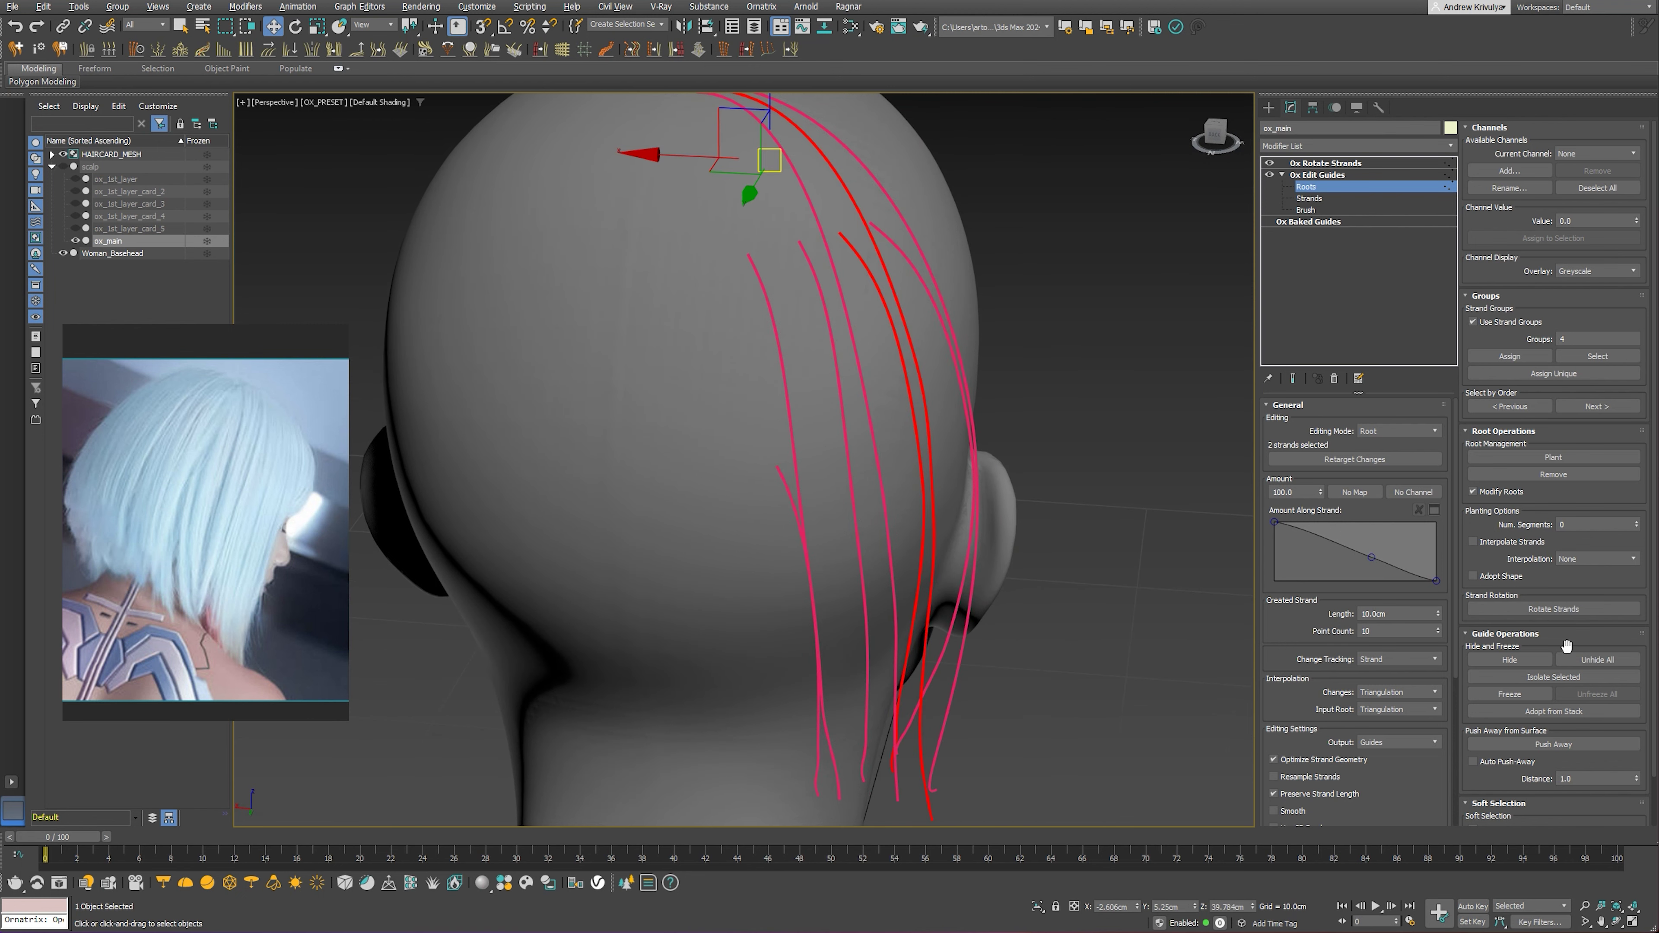
left_click(1554, 680)
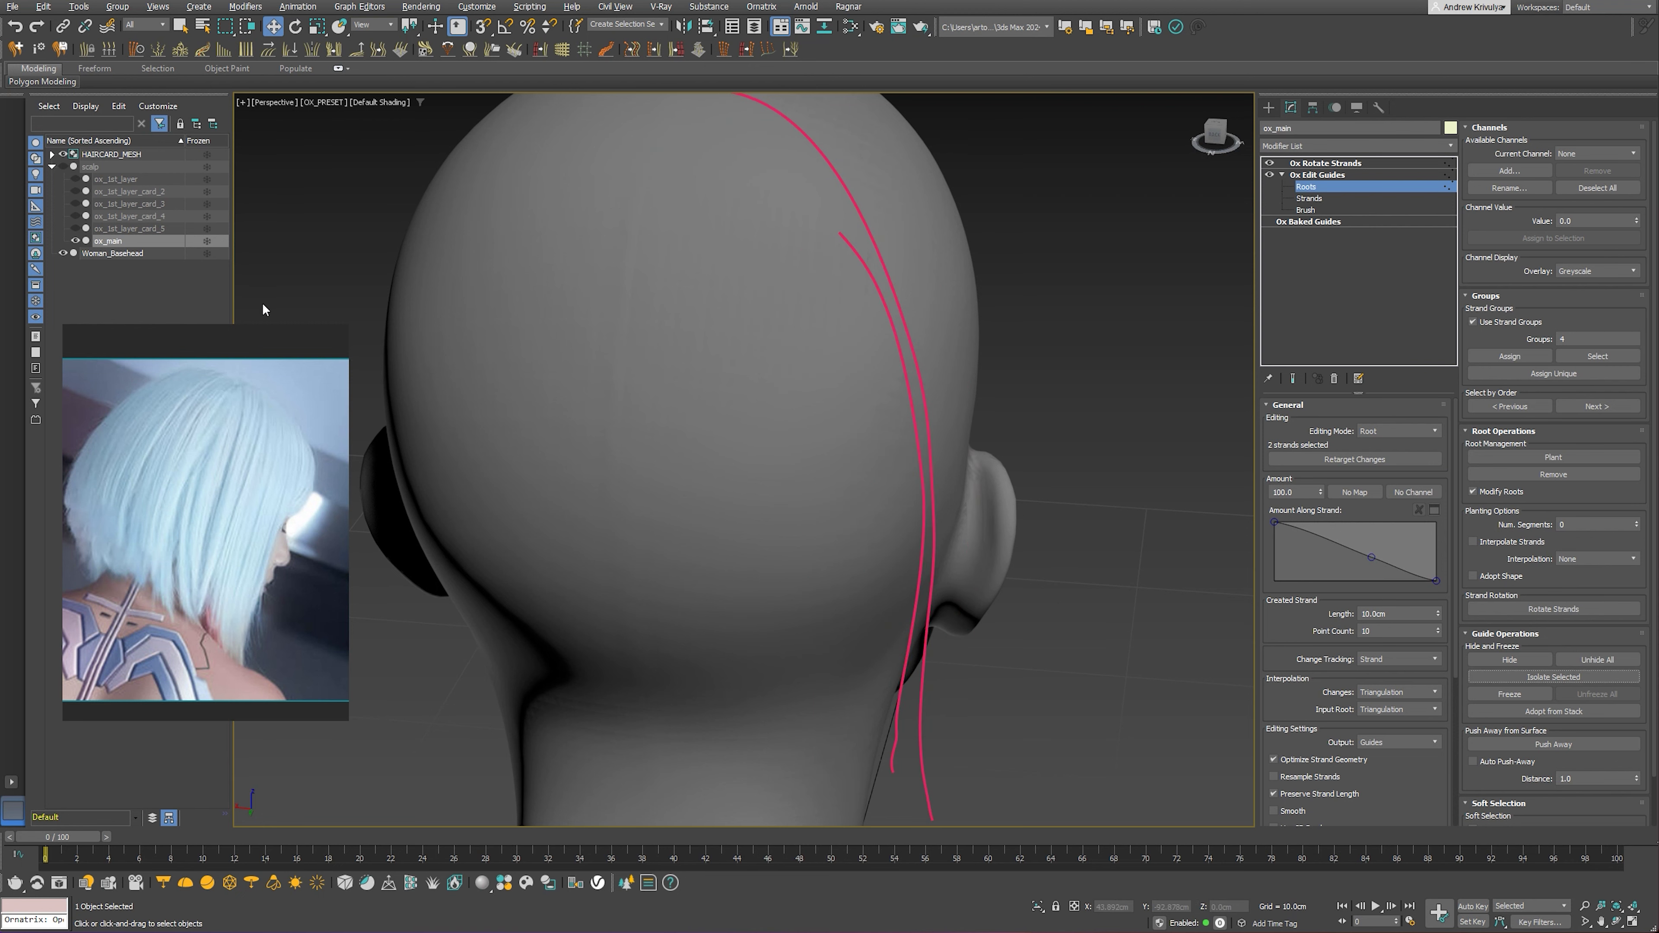
left_click(75, 216)
left_click(1293, 378)
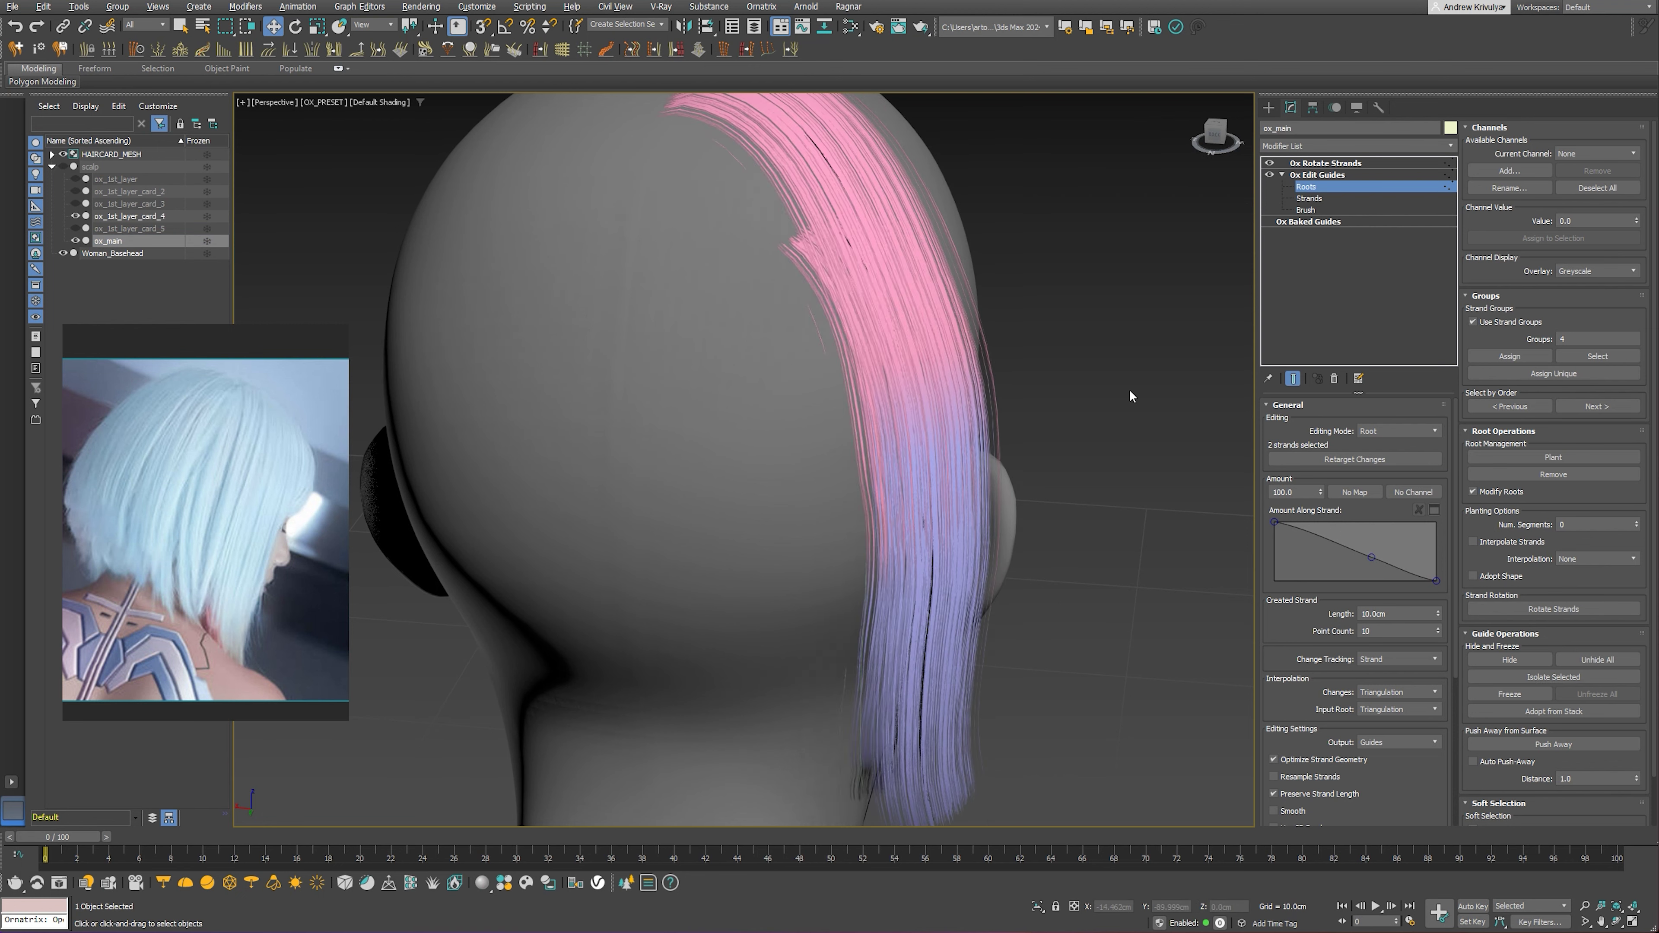
scroll(913, 413, "down", 3)
mouse_move(913, 413)
middle_mouse_down("alt")
mouse_move(969, 378)
mouse_move(731, 382)
middle_mouse_up("alt")
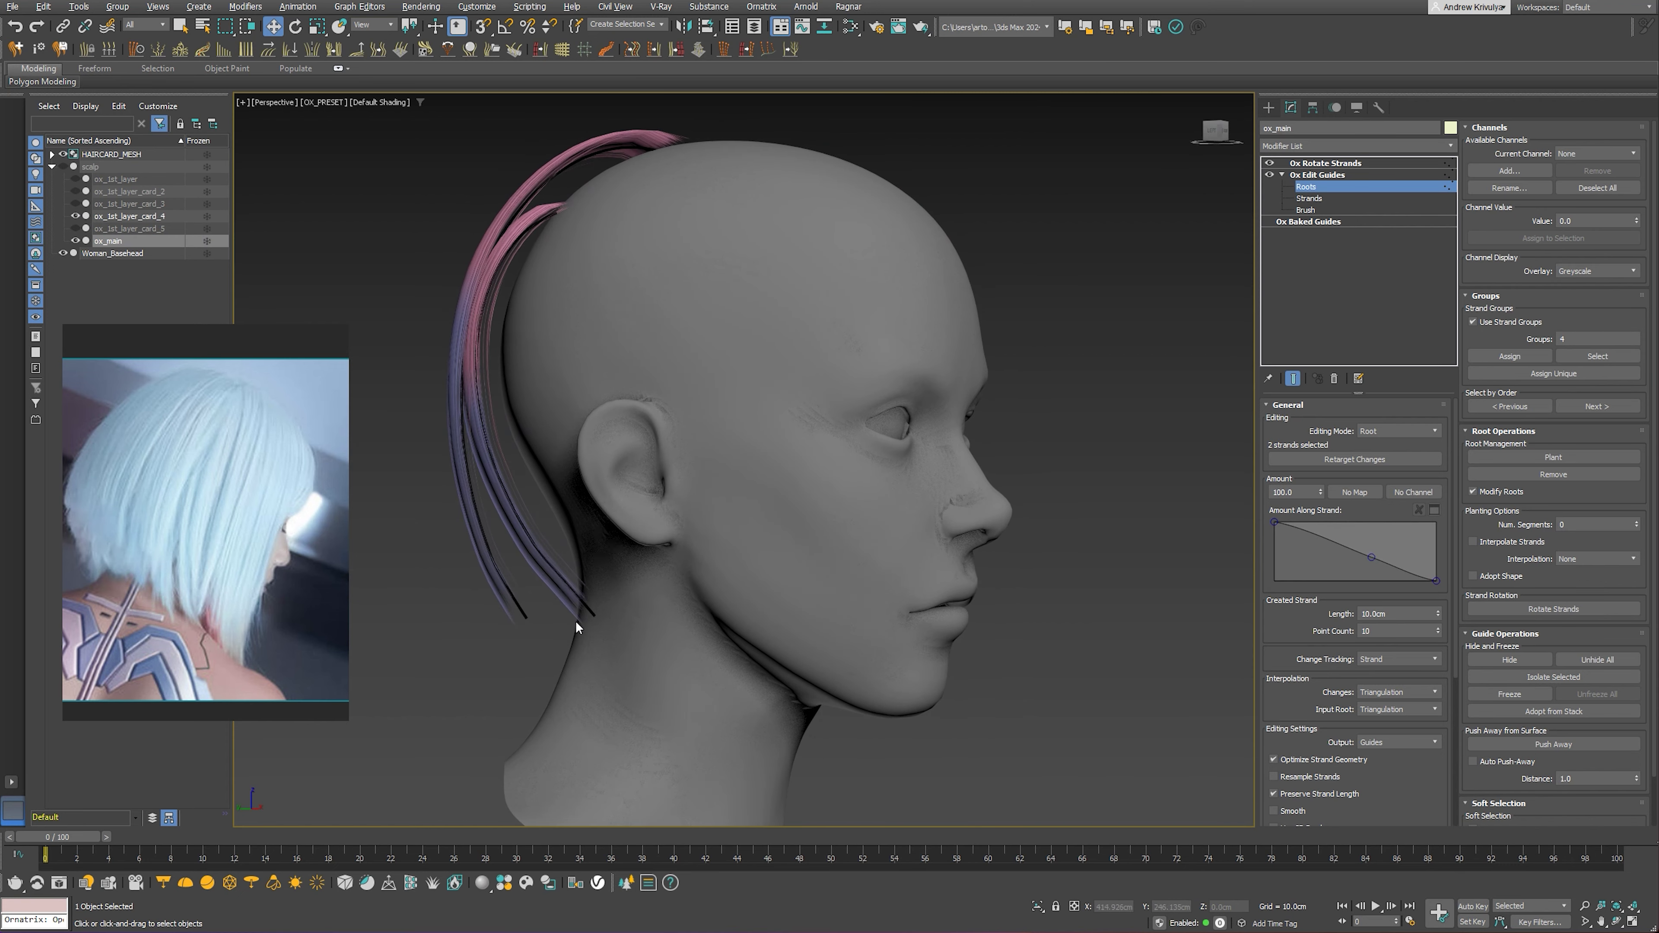
Comb the rearmost tip of strand 47 slightly inward
left_click(589, 611)
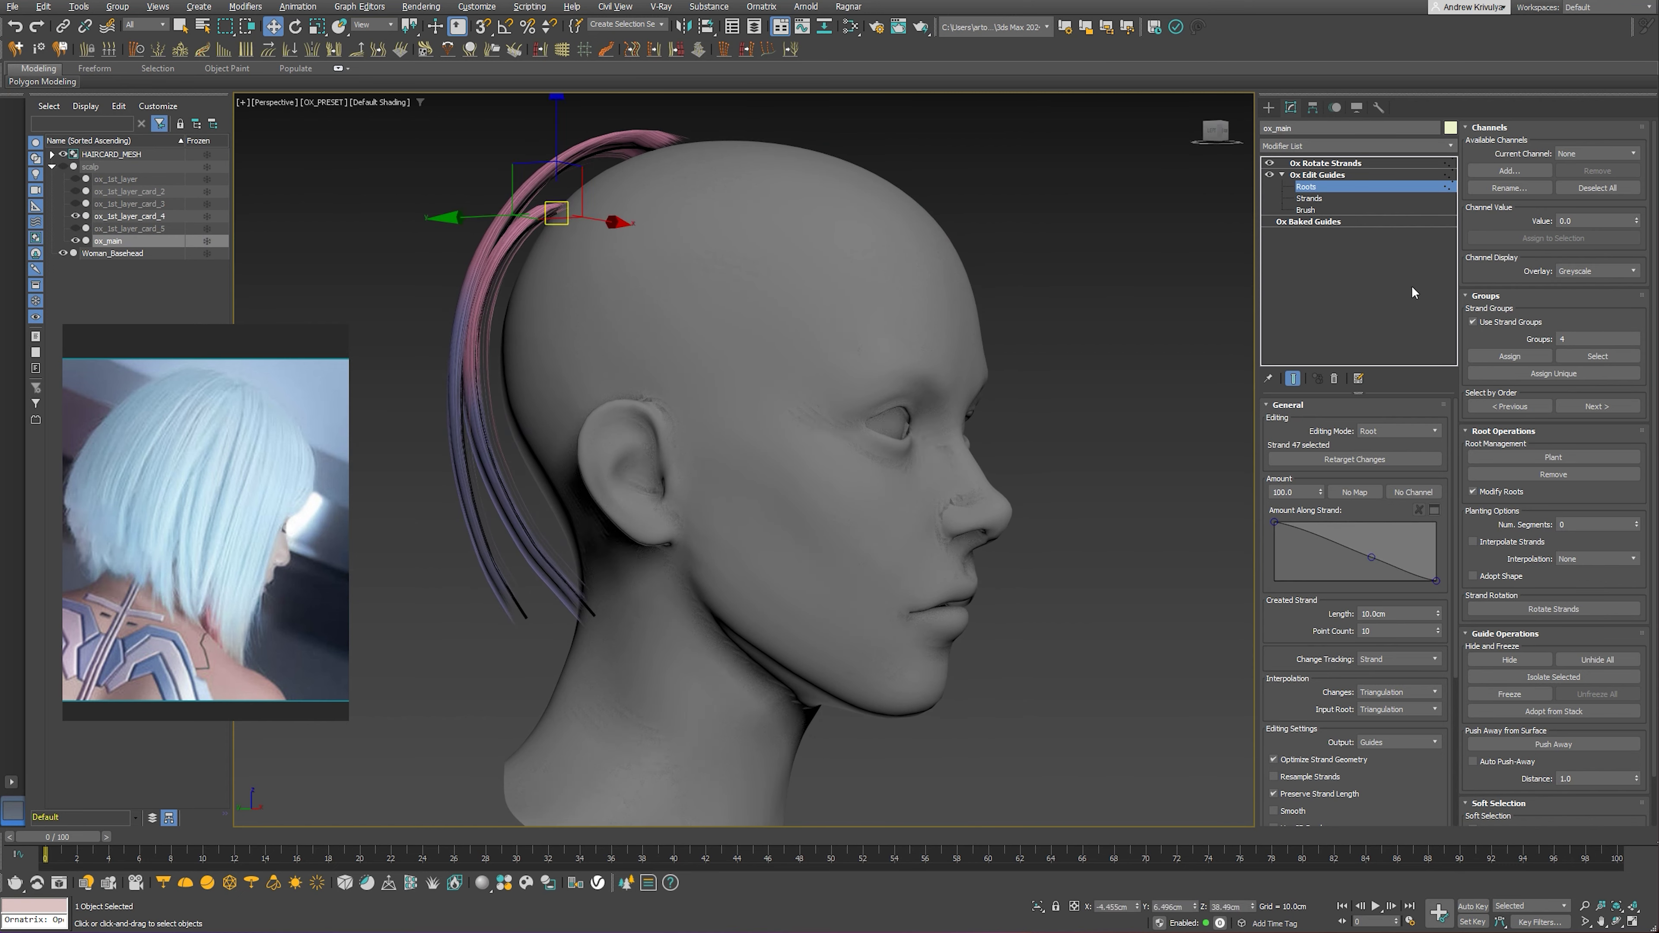
left_click(1306, 209)
scroll(555, 366, "down", 3)
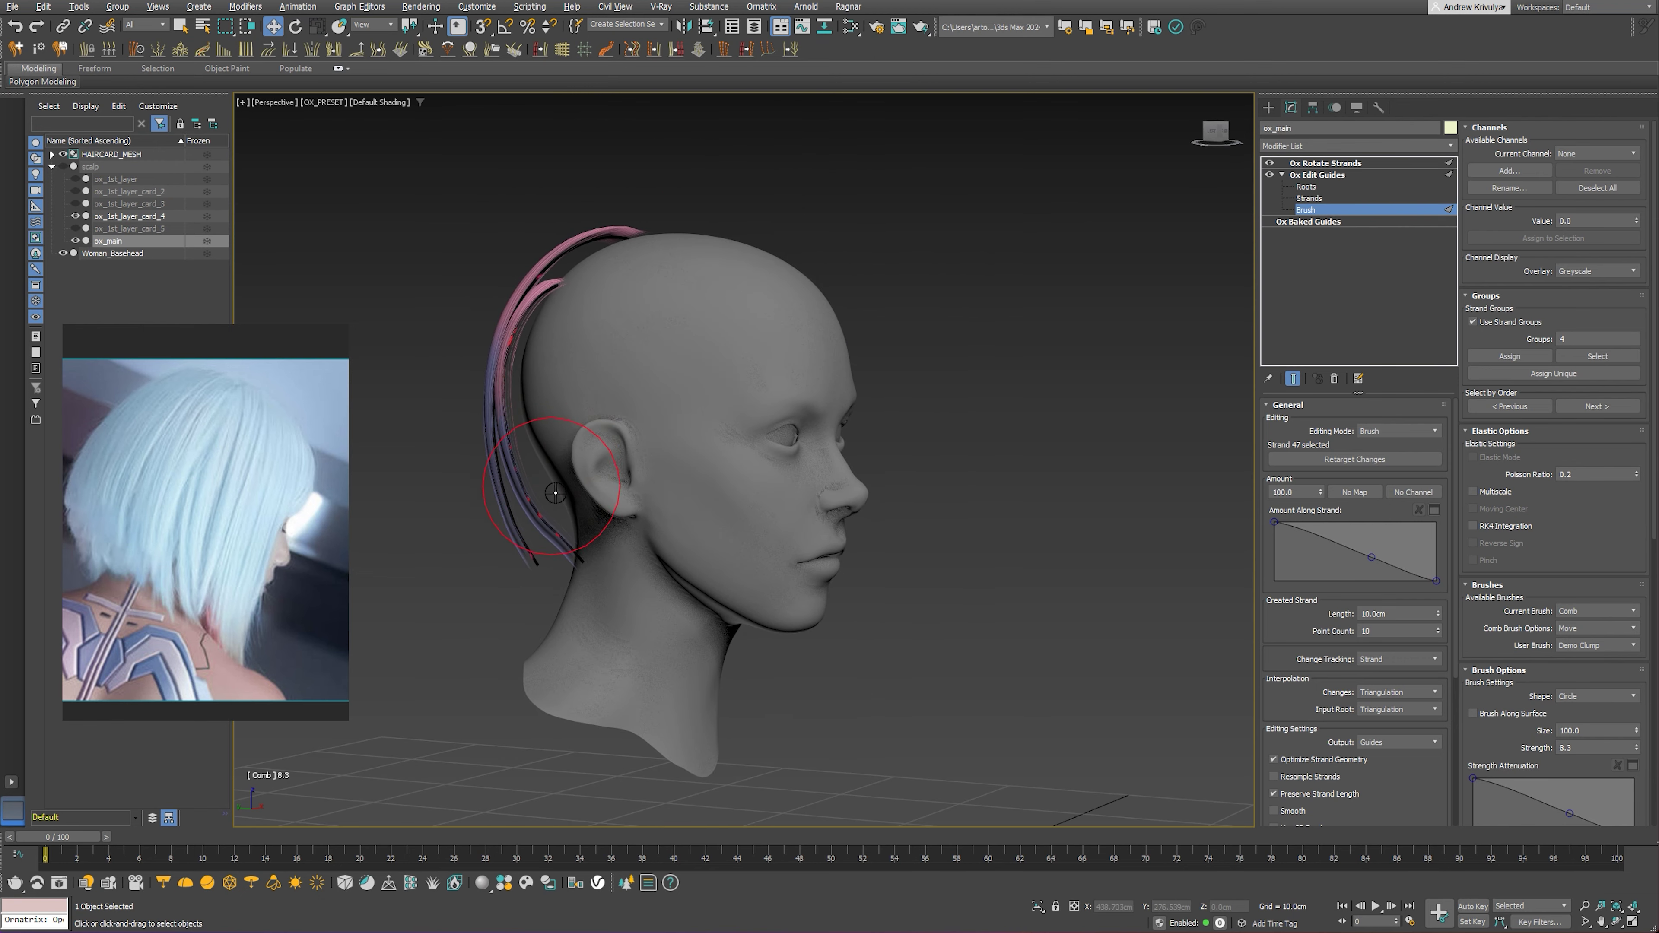
left_click_drag(549, 502, 546, 542)
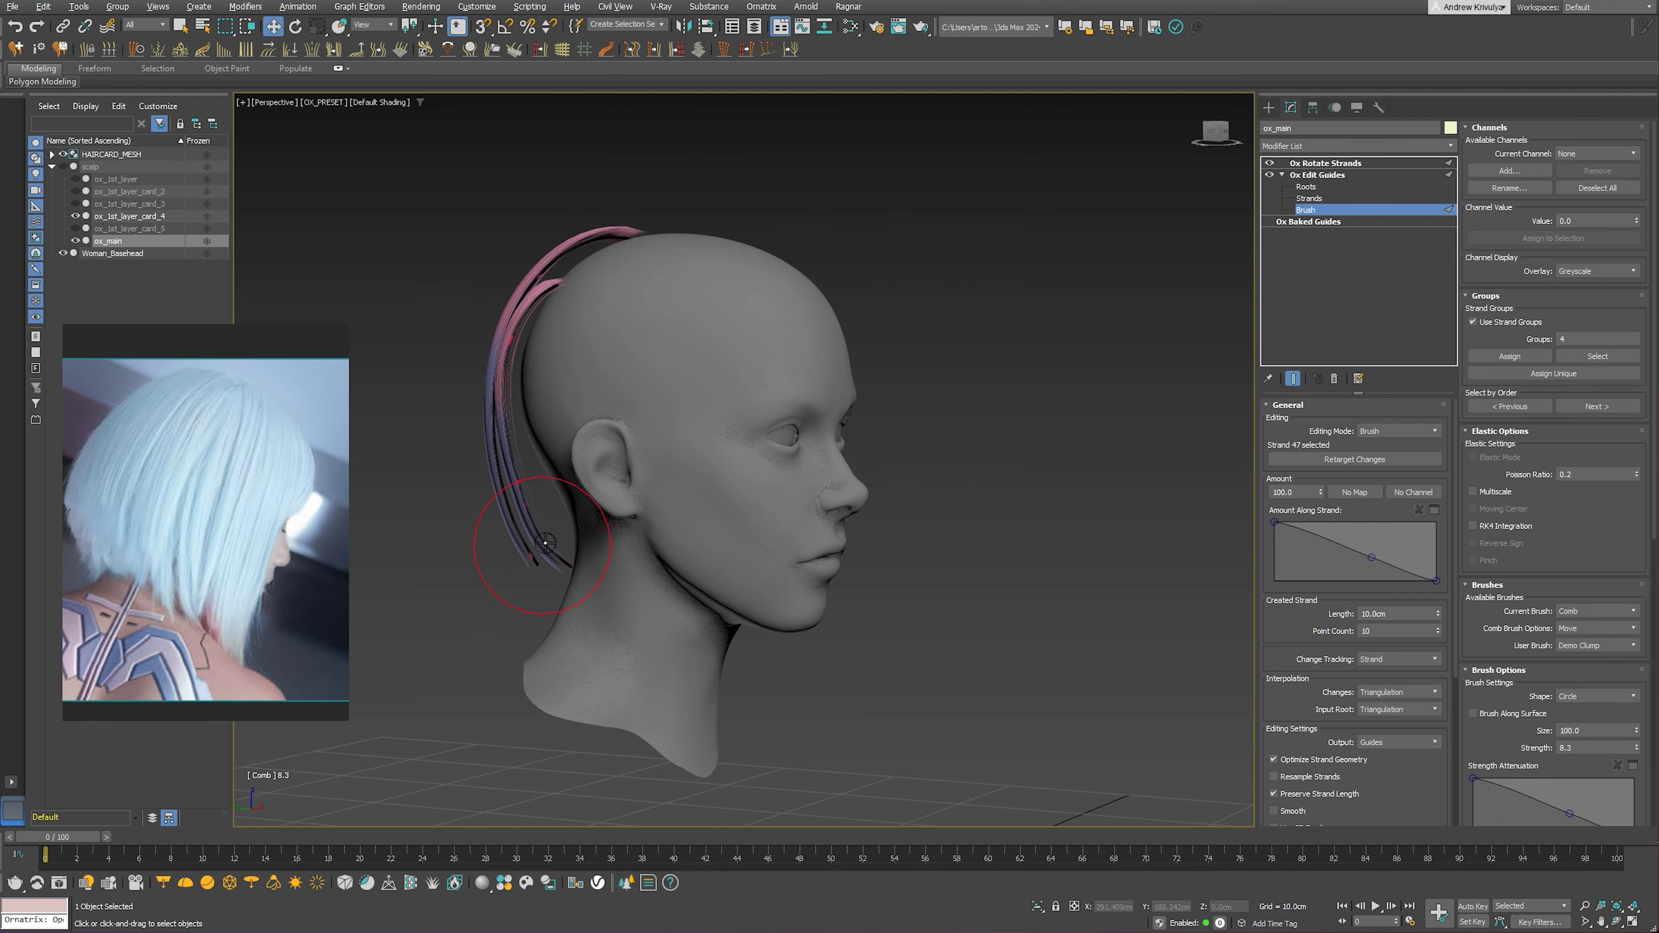
mouse_move(545, 542)
middle_mouse_down("alt")
mouse_move(868, 497)
mouse_move(790, 491)
mouse_move(697, 601)
mouse_move(814, 416)
mouse_move(759, 396)
middle_mouse_up("alt")
Set the current brush to Smooth and hide the ox_1st_layer_card_4 hair cards
left_click(1594, 610)
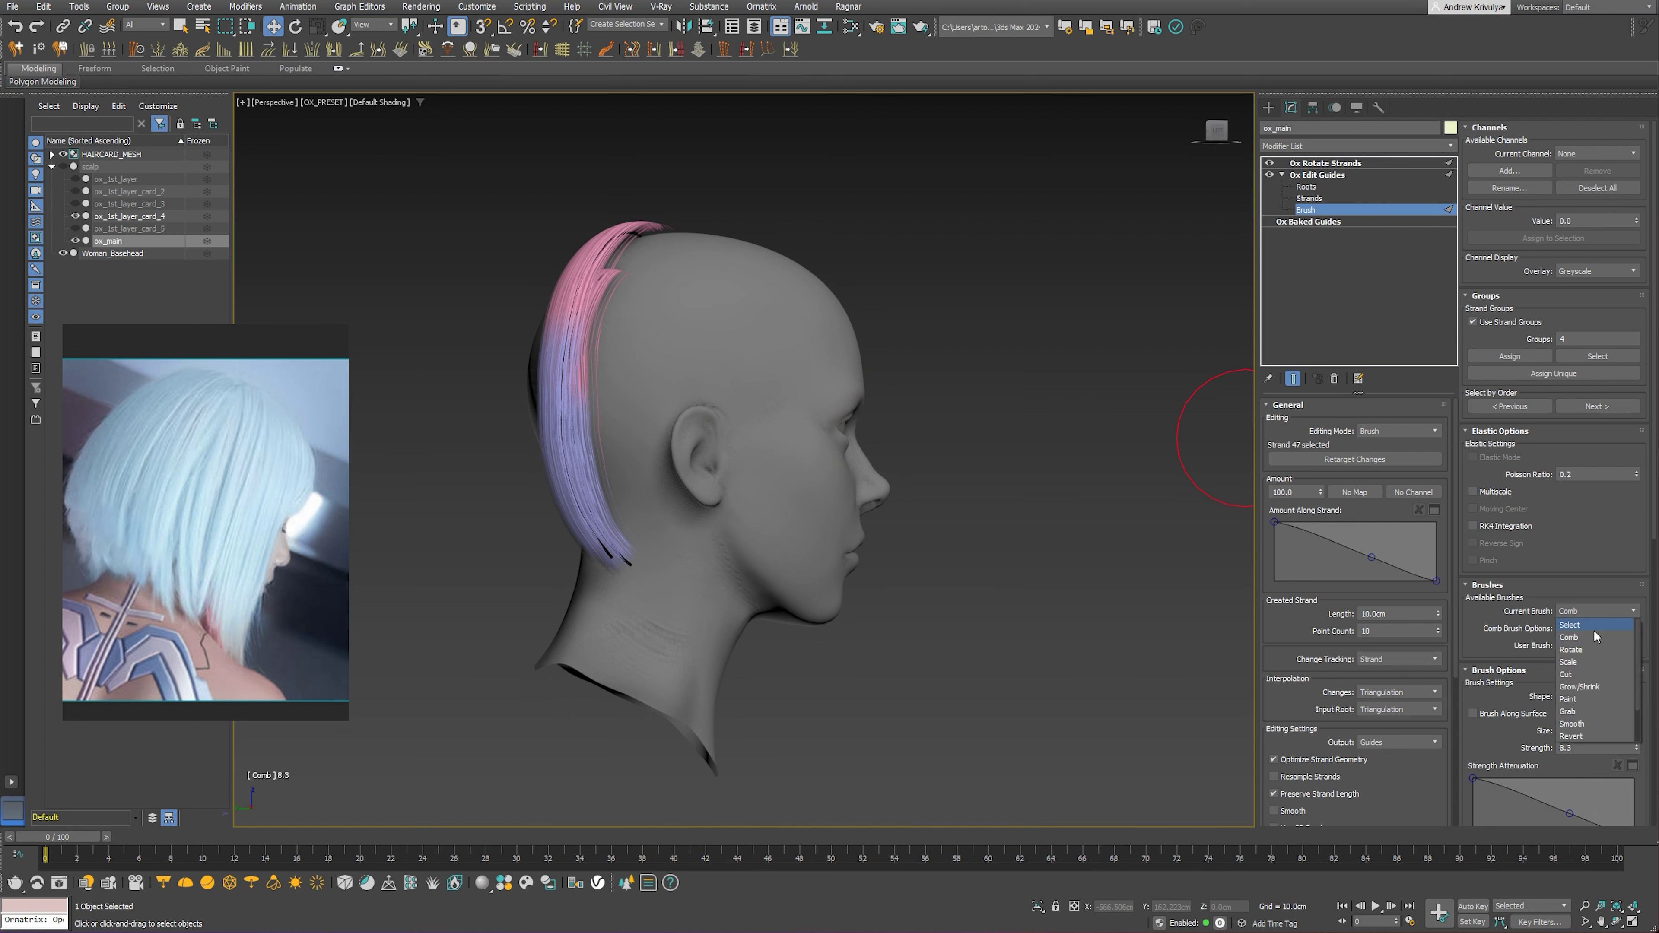
left_click(1584, 723)
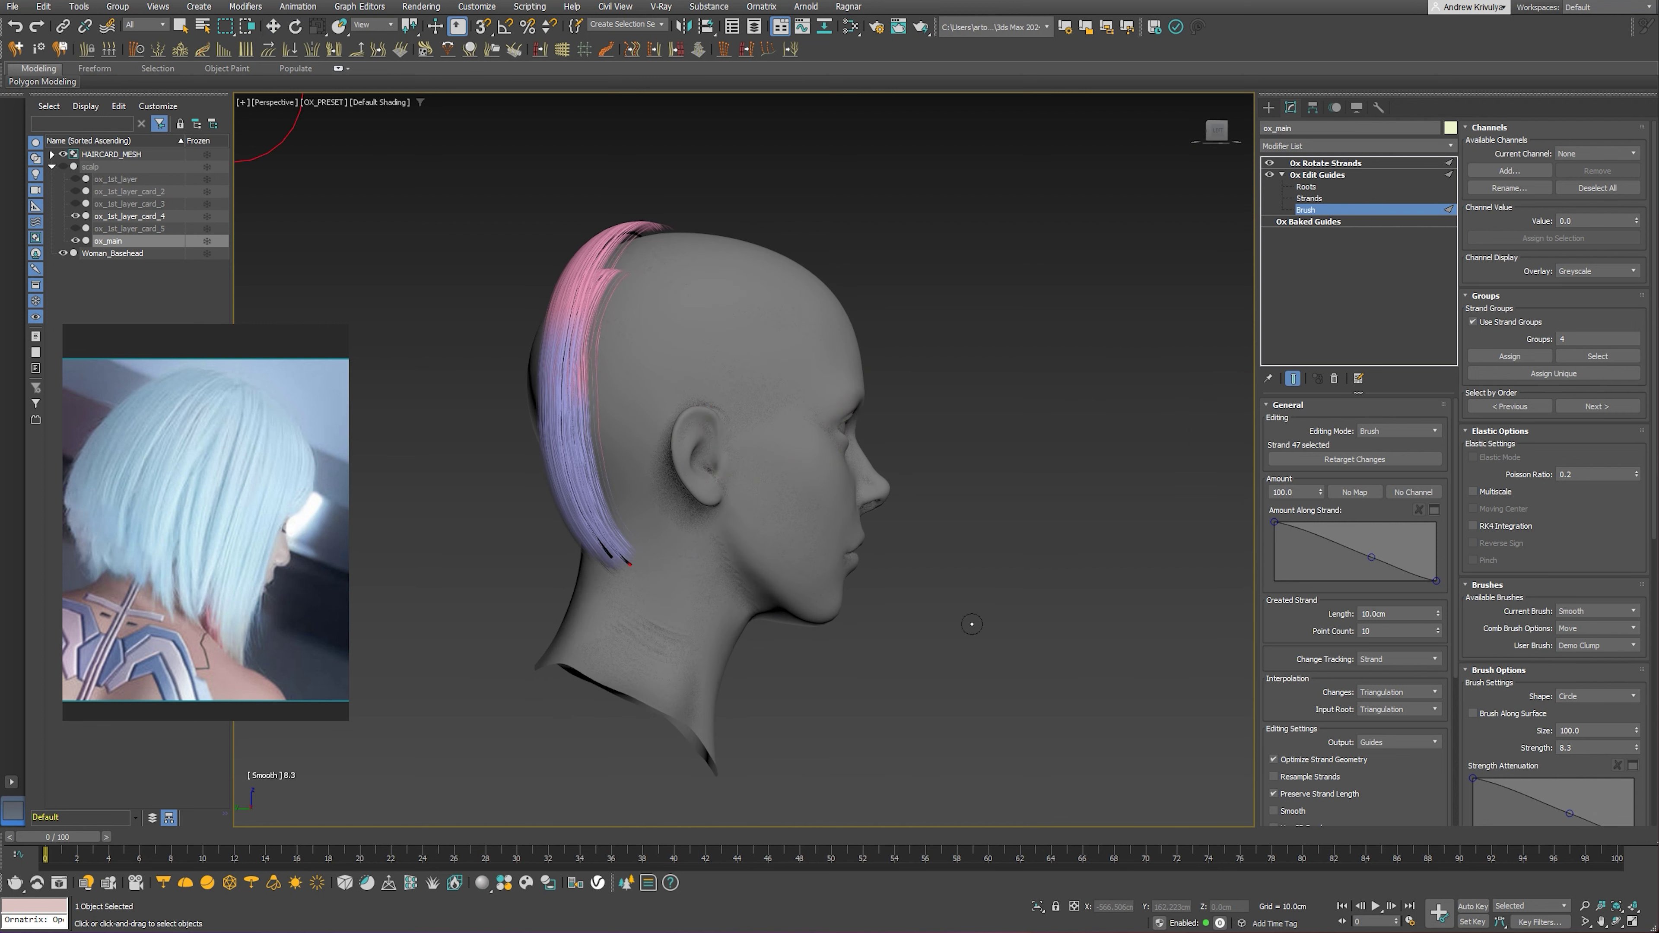
mouse_move(636, 560)
middle_mouse_down("alt")
mouse_move(703, 481)
mouse_move(785, 463)
mouse_move(758, 446)
middle_mouse_up("alt")
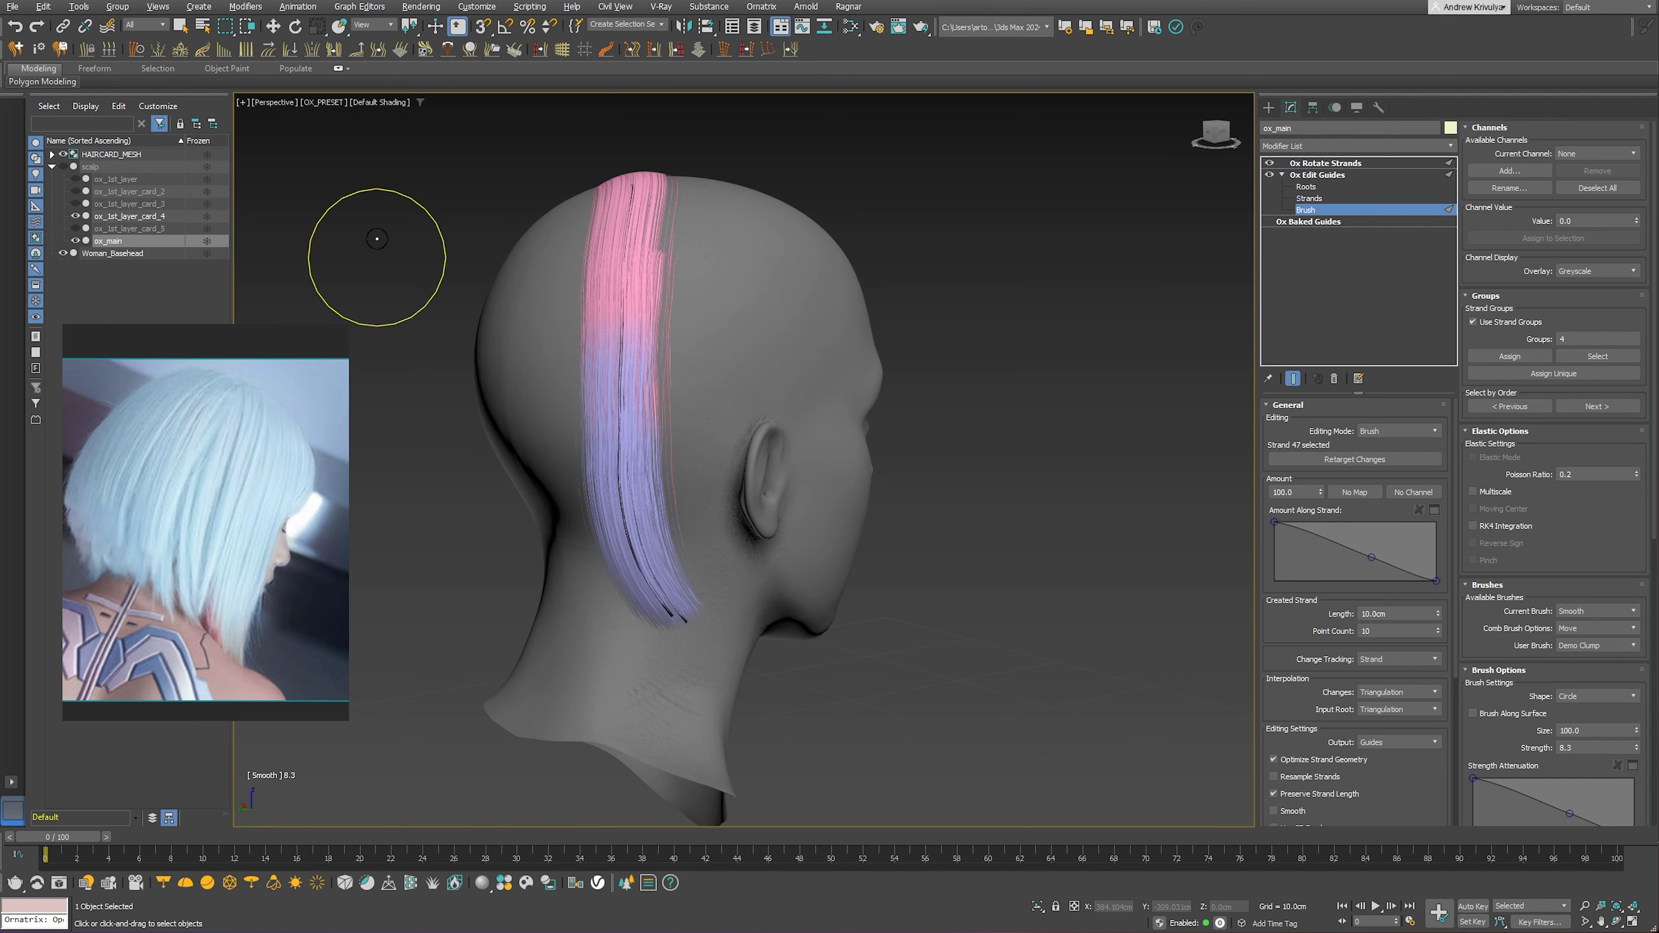
left_click(76, 216)
middle_click_drag(895, 361, 852, 352, "alt")
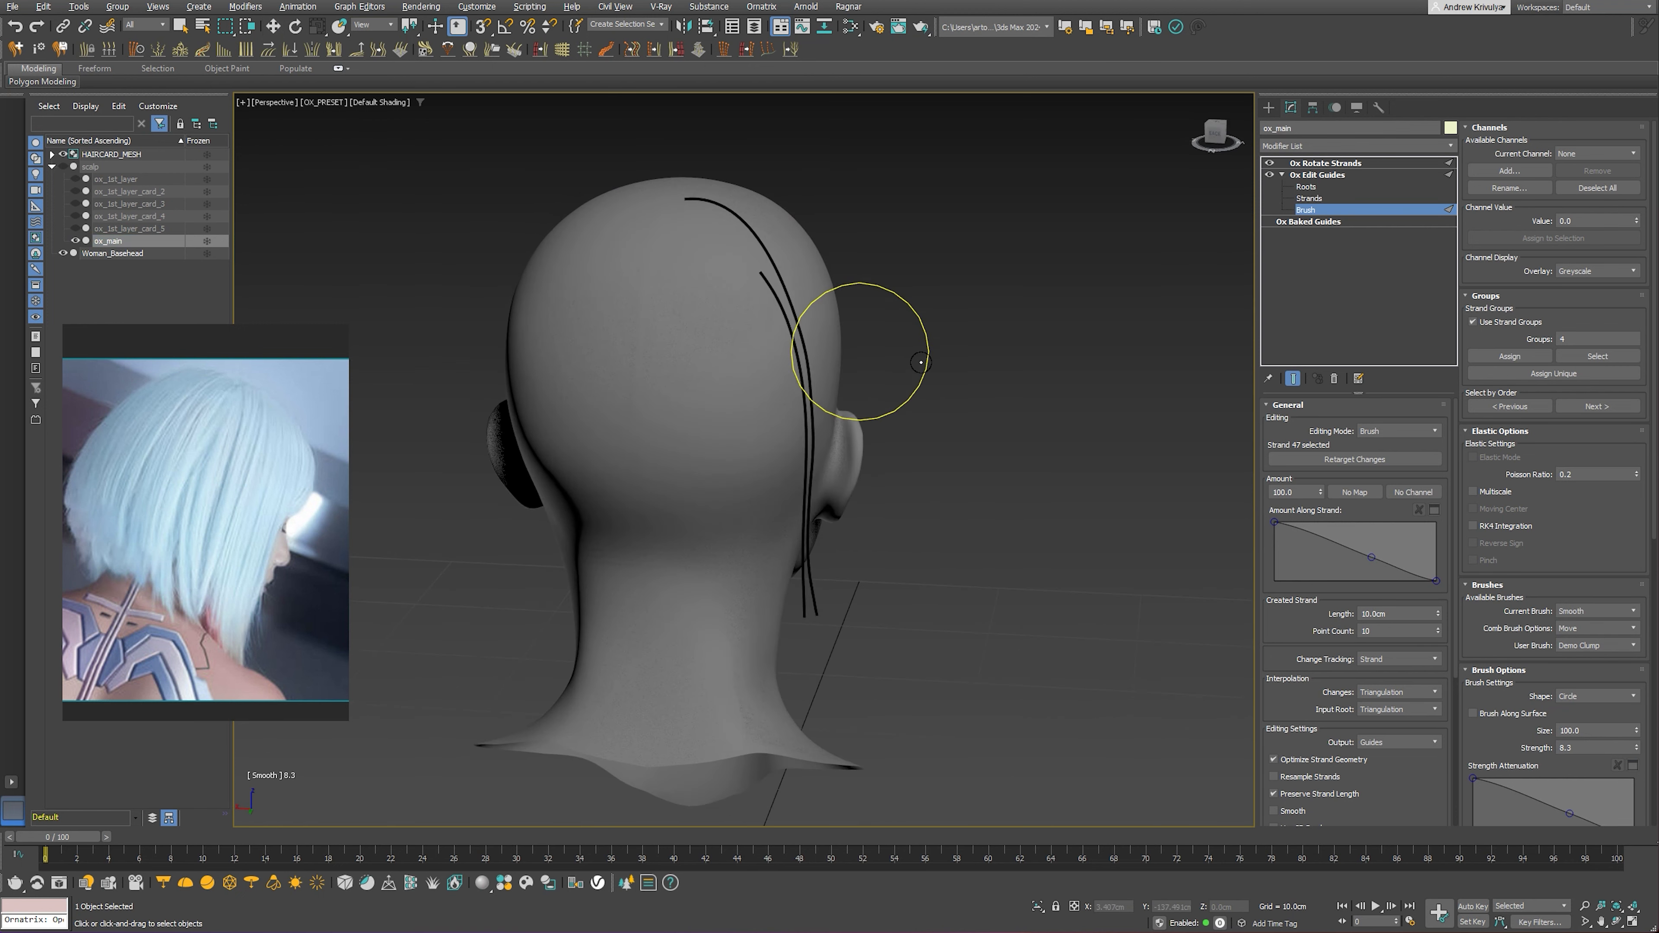
Unhide all guide strands in Roots mode and select strand 46 at the back of the head
left_click(1307, 187)
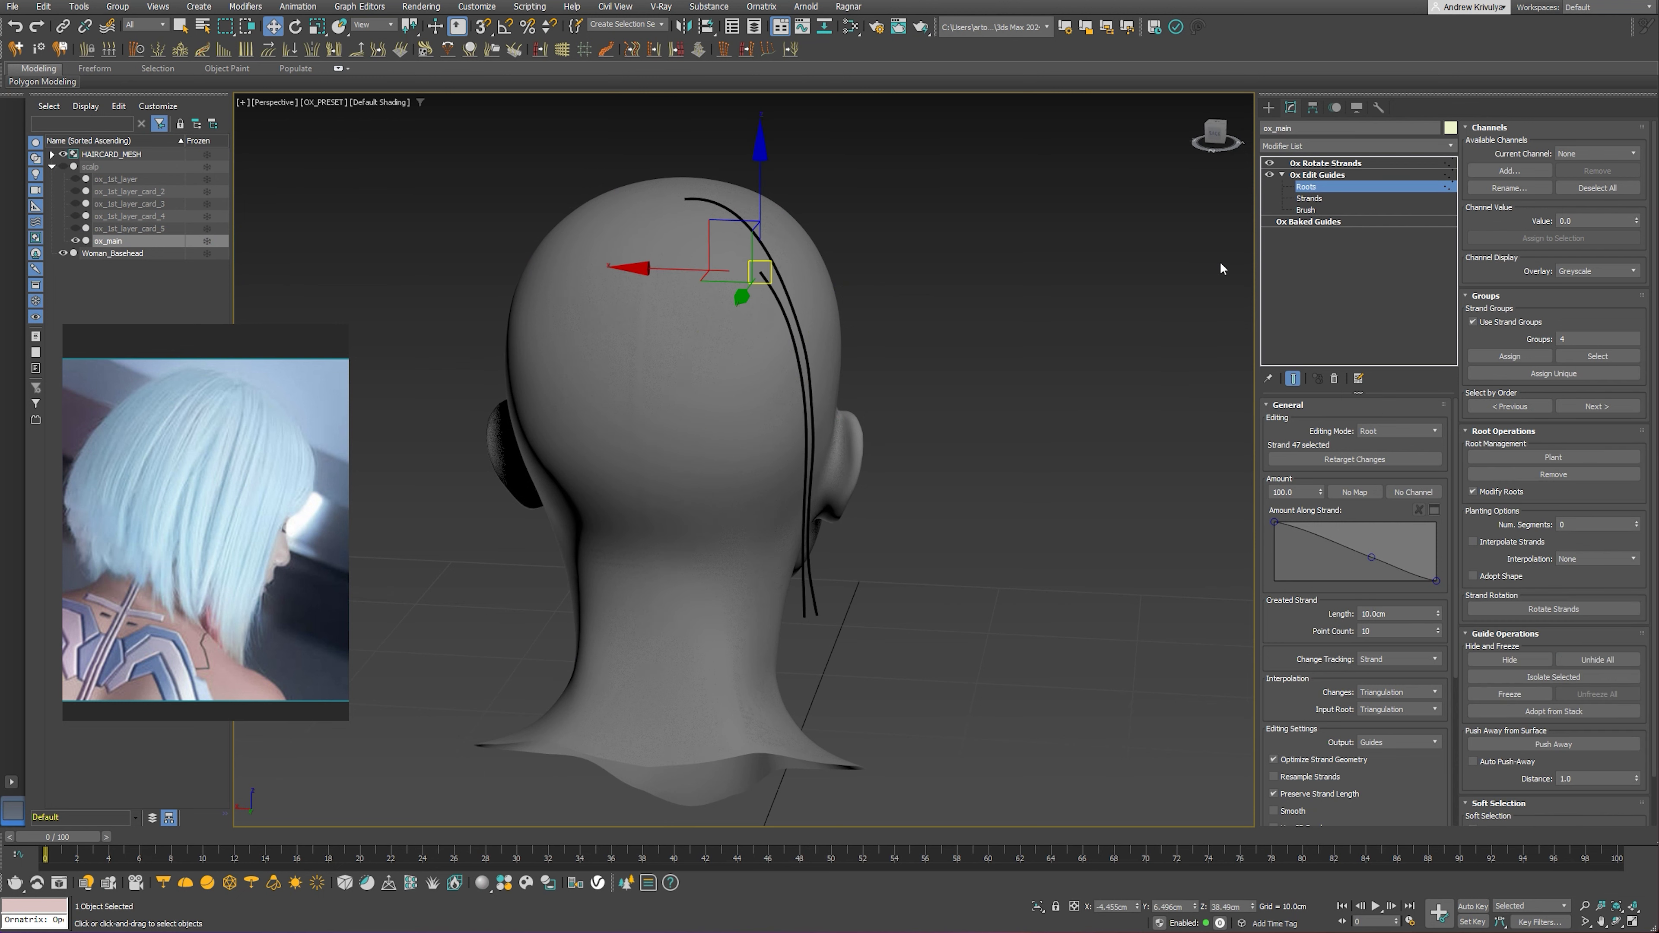
key("ctrl+a")
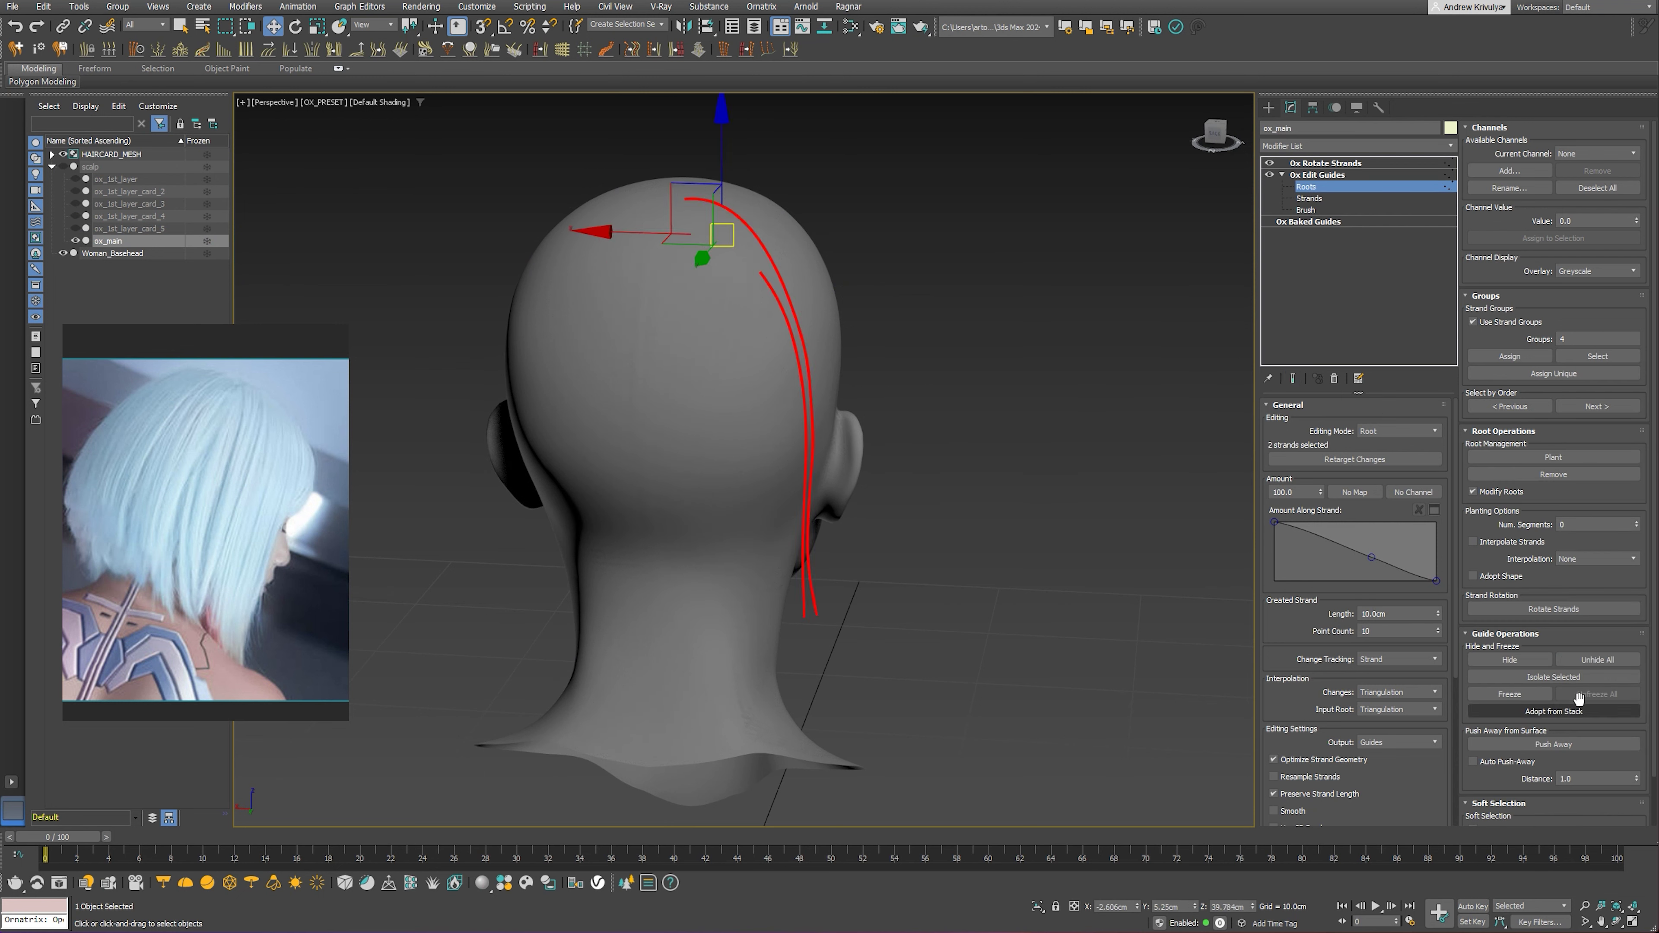
left_click(1594, 660)
scroll(795, 323, "up", 2)
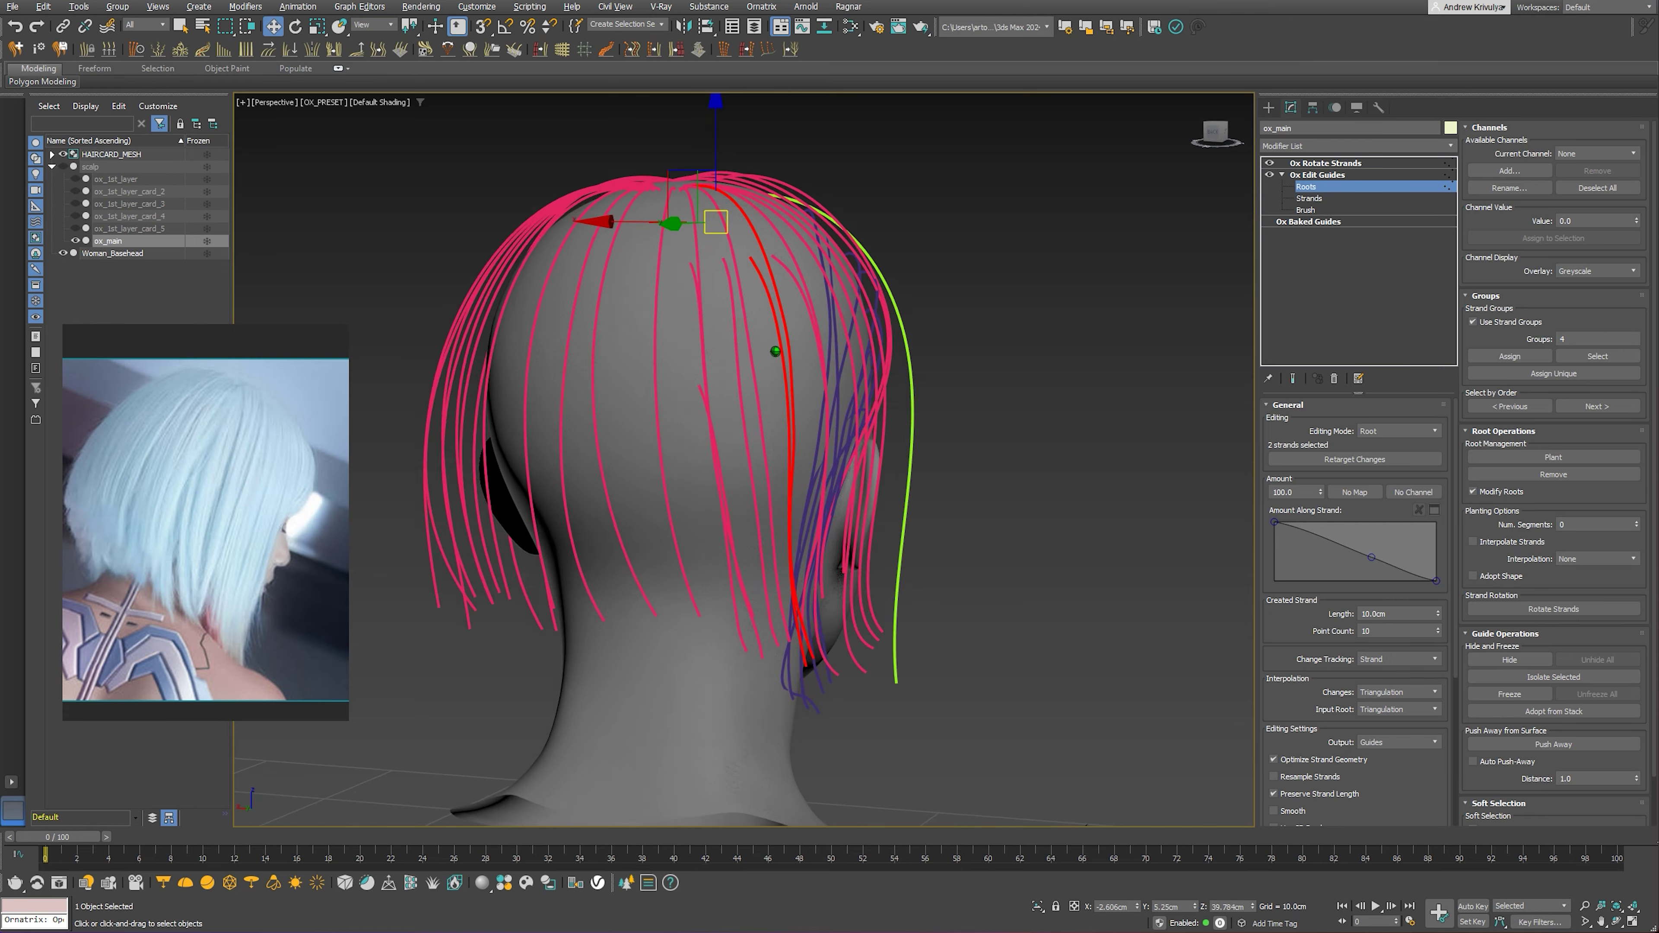
scroll(795, 323, "up", 4)
middle_click_drag(795, 323, 759, 355, "alt")
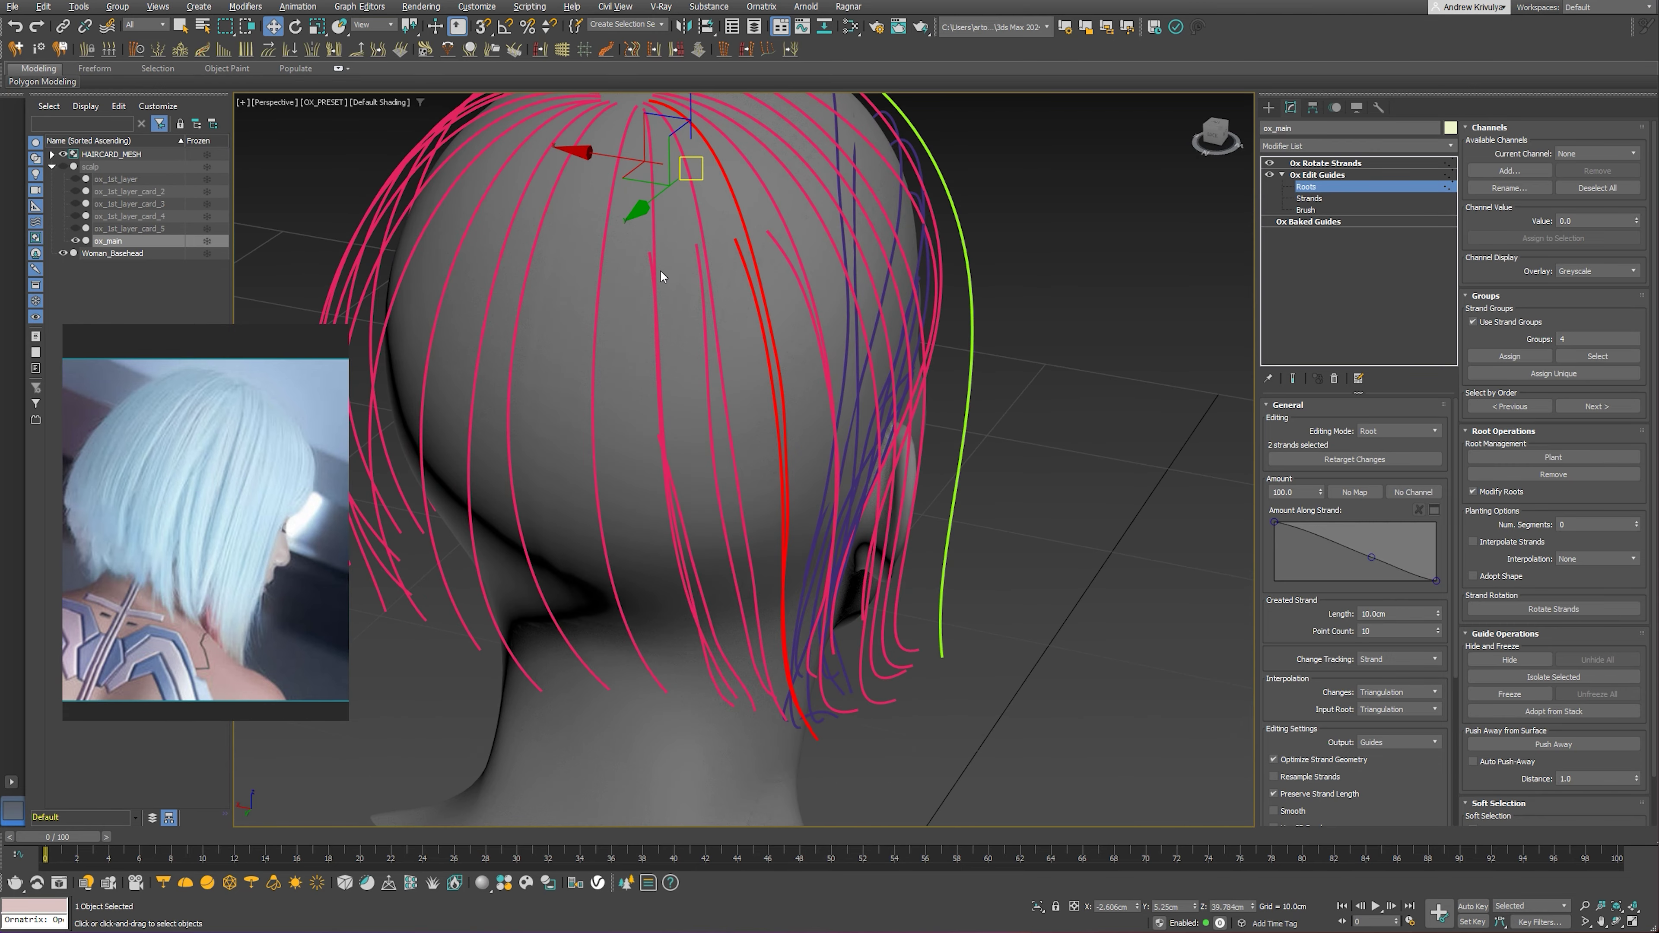
middle_click_drag(659, 270, 687, 265, "alt")
left_click(743, 260)
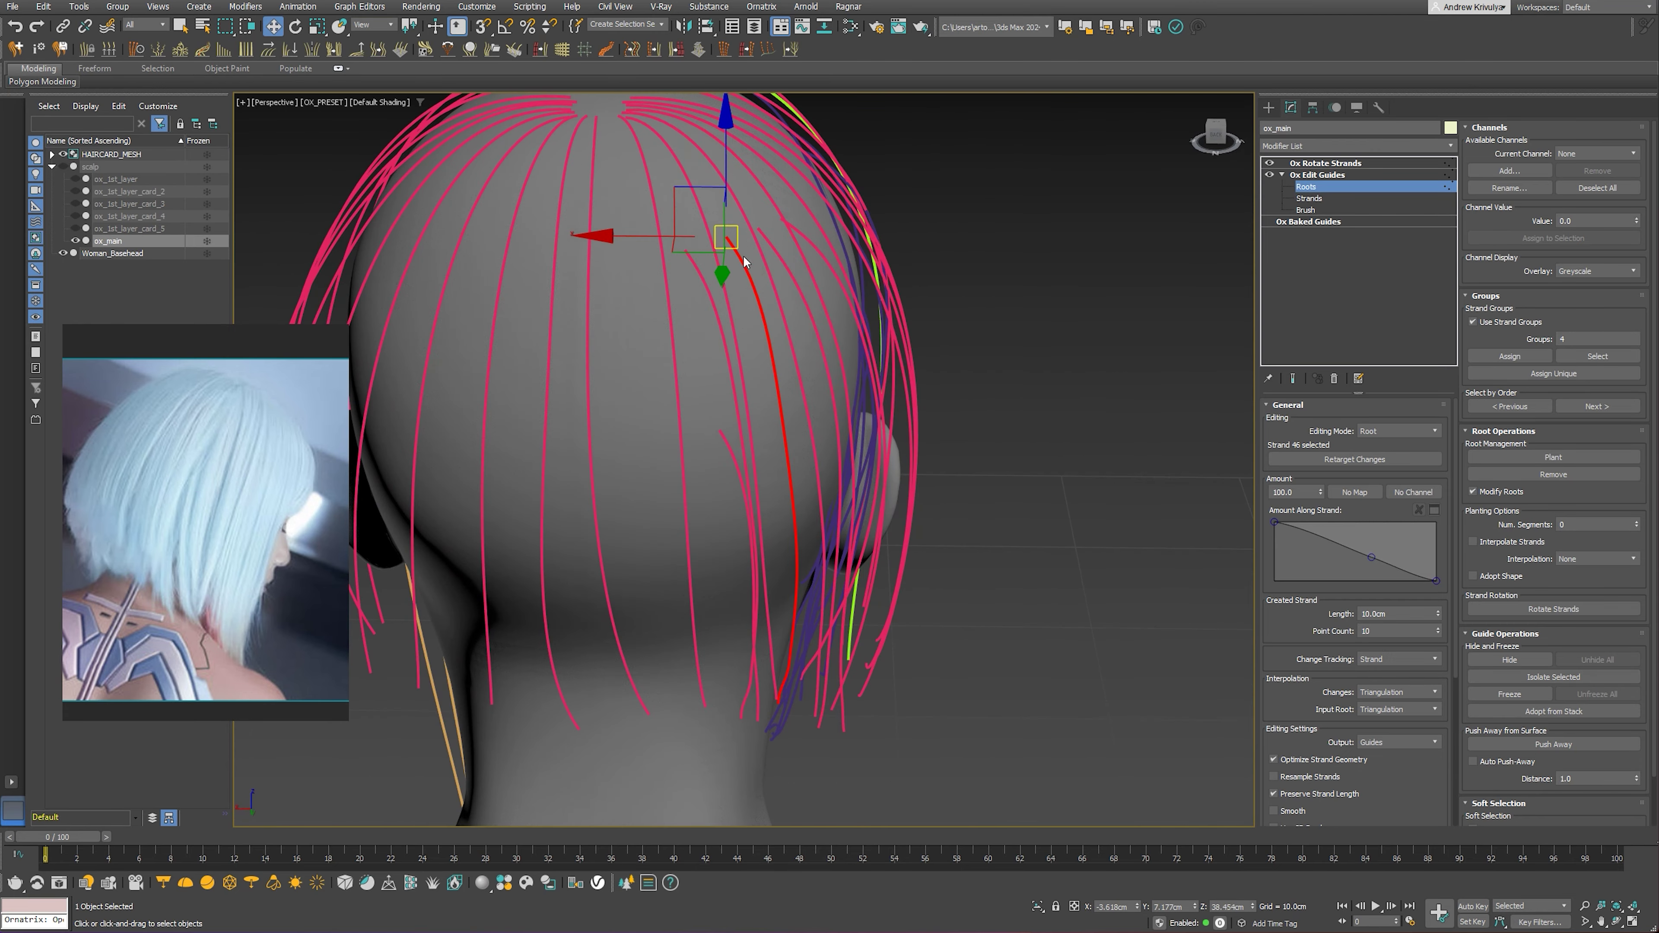
Try isolating strands 47, 48 and 45, then undo to restore all strands
left_click(781, 258)
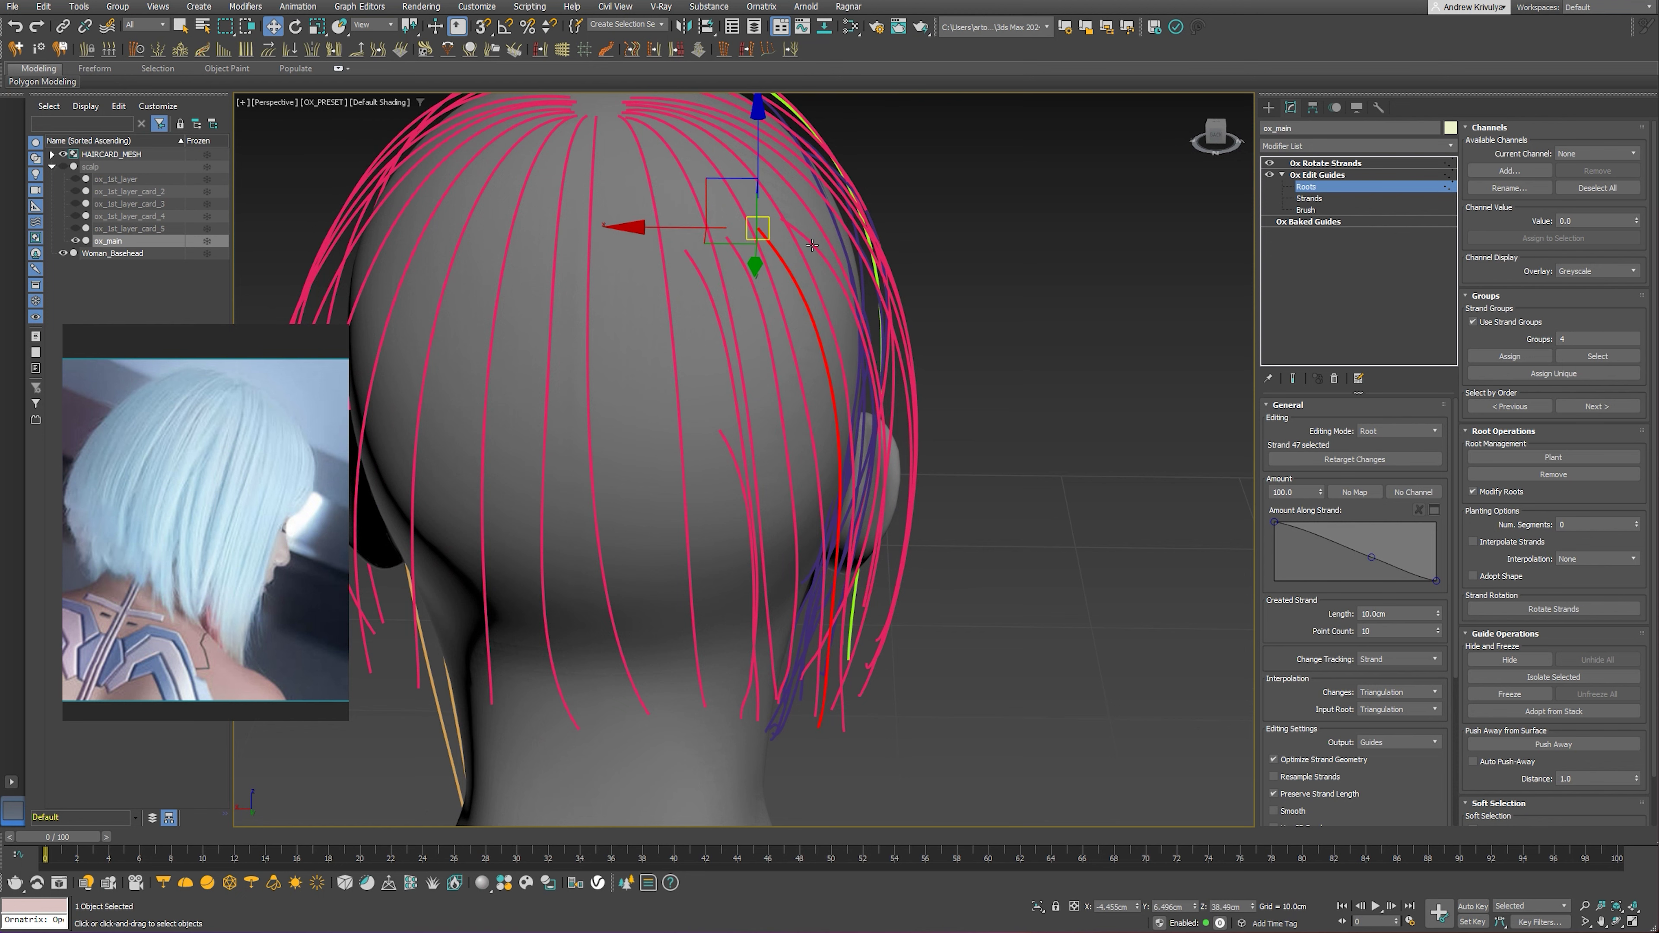
left_click(812, 245)
mouse_move(812, 245)
middle_mouse_down("alt")
mouse_move(771, 287)
mouse_move(868, 290)
mouse_move(885, 272)
mouse_move(817, 296)
mouse_move(719, 365)
mouse_move(737, 353)
mouse_move(745, 432)
mouse_move(810, 406)
middle_mouse_up("alt")
left_click(745, 432)
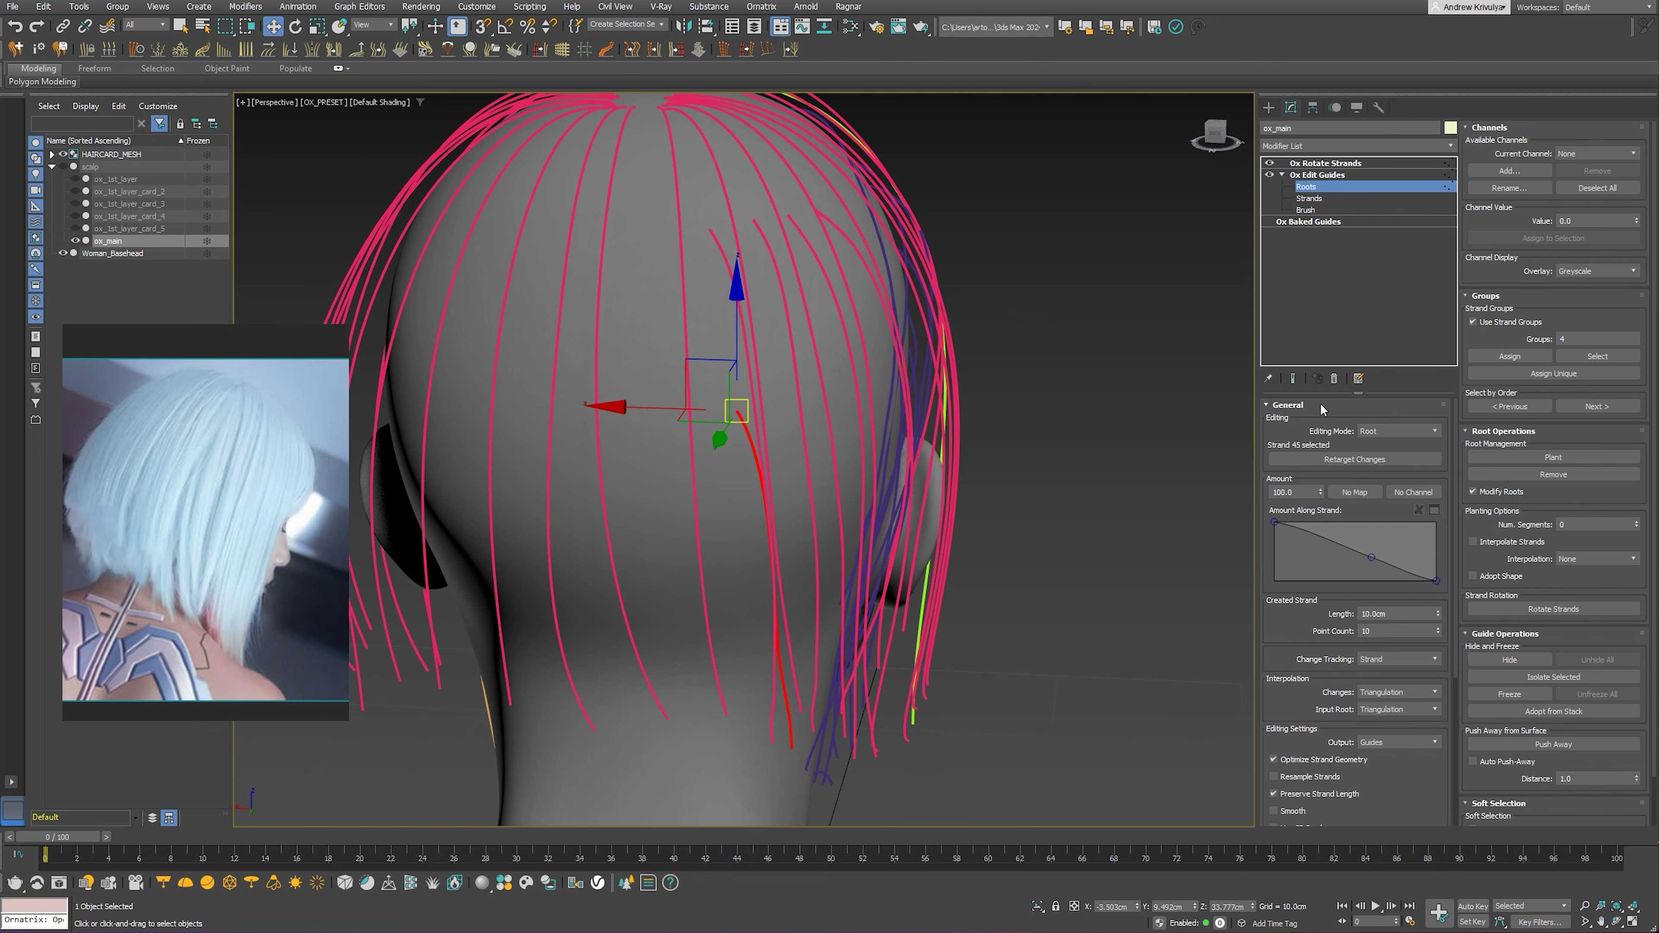
left_click(1552, 678)
key("ctrl+z")
Try isolating strands 44, 48 and a neighbour, undoing again to show all strands
middle_click_drag(853, 388, 818, 370, "alt")
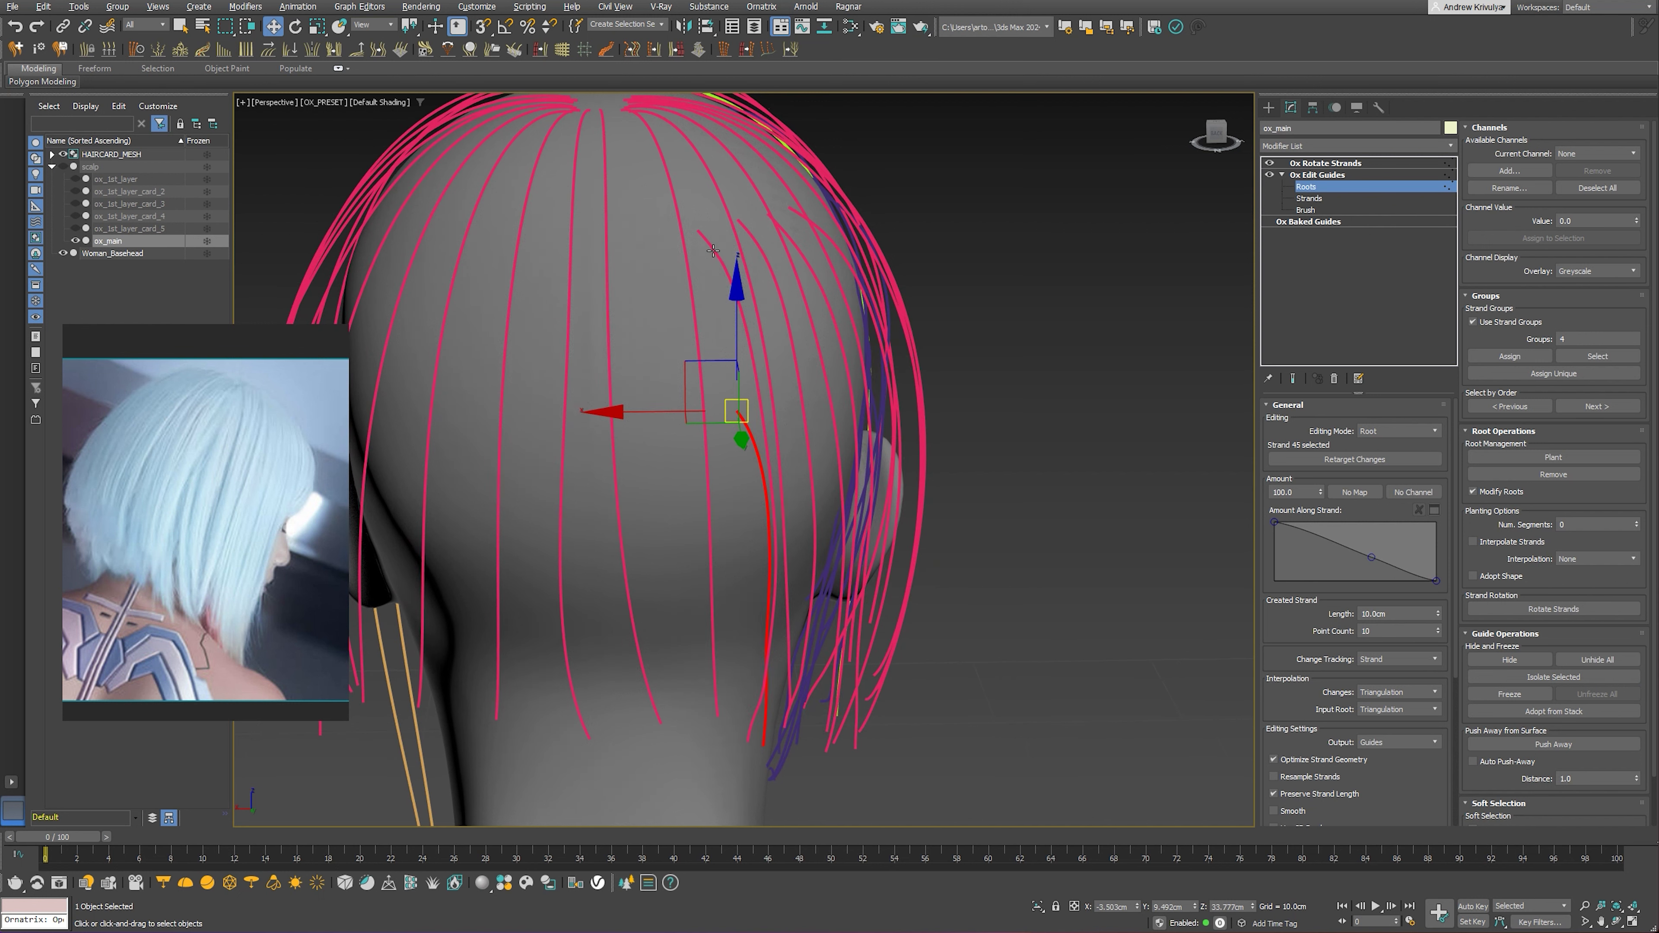
left_click(705, 241)
left_click(774, 245)
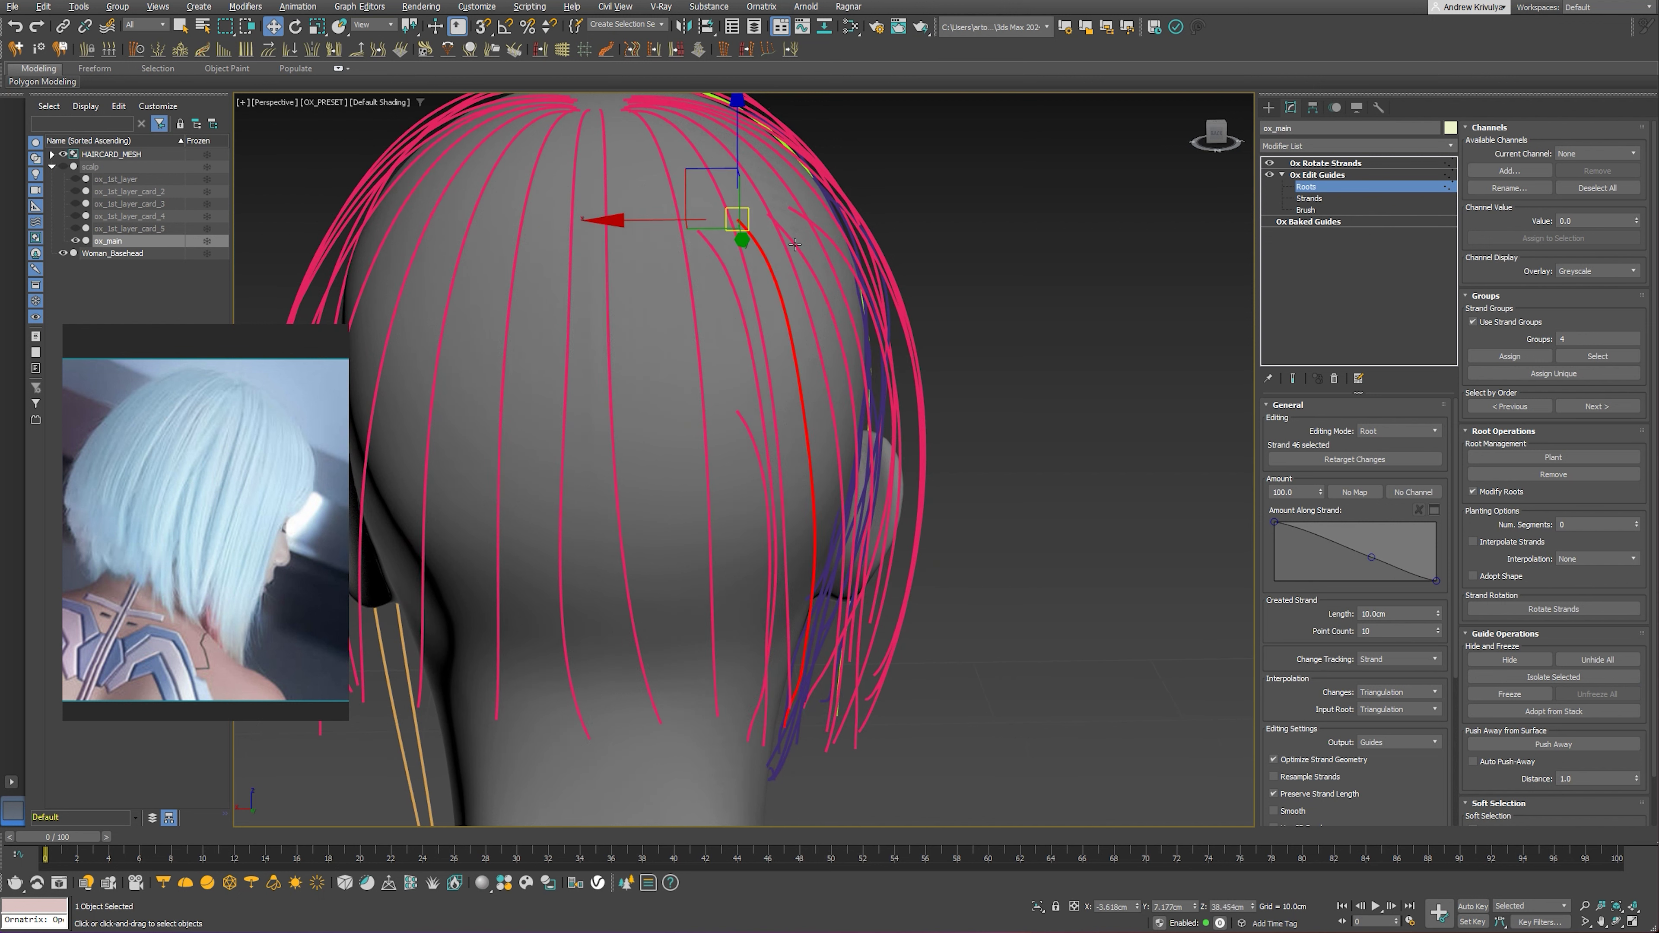
left_click(833, 243)
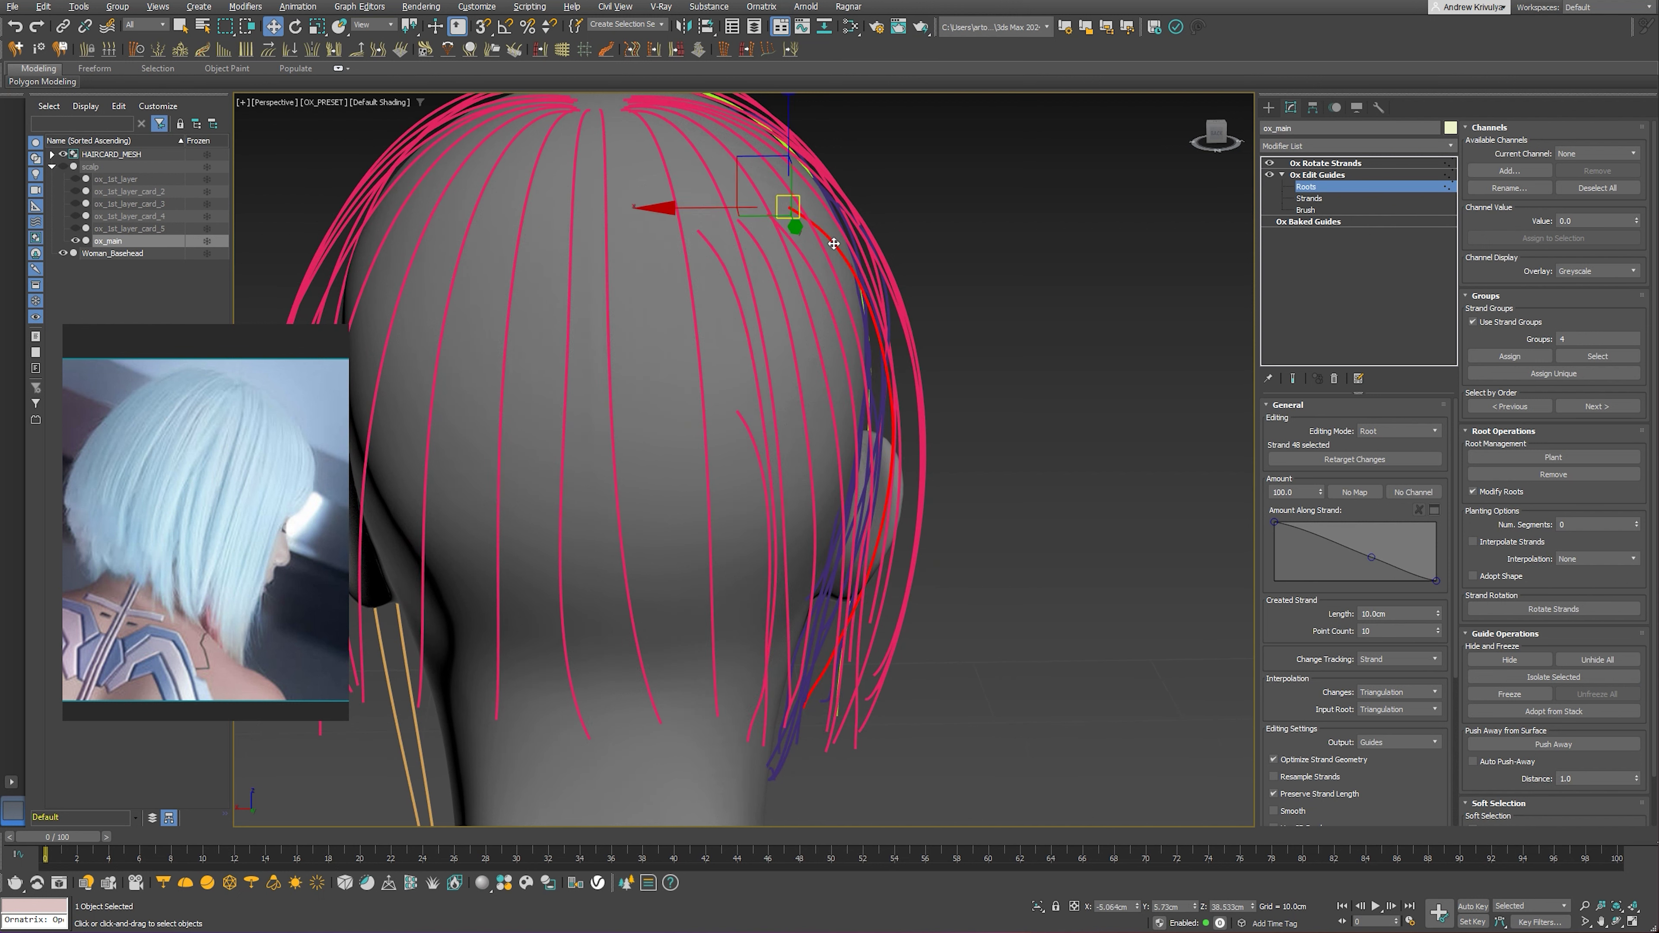
left_click(1546, 682)
key("ctrl+z")
Select strand 45 plus four neighbouring strands and isolate those five
middle_click_drag(823, 474, 781, 437, "alt")
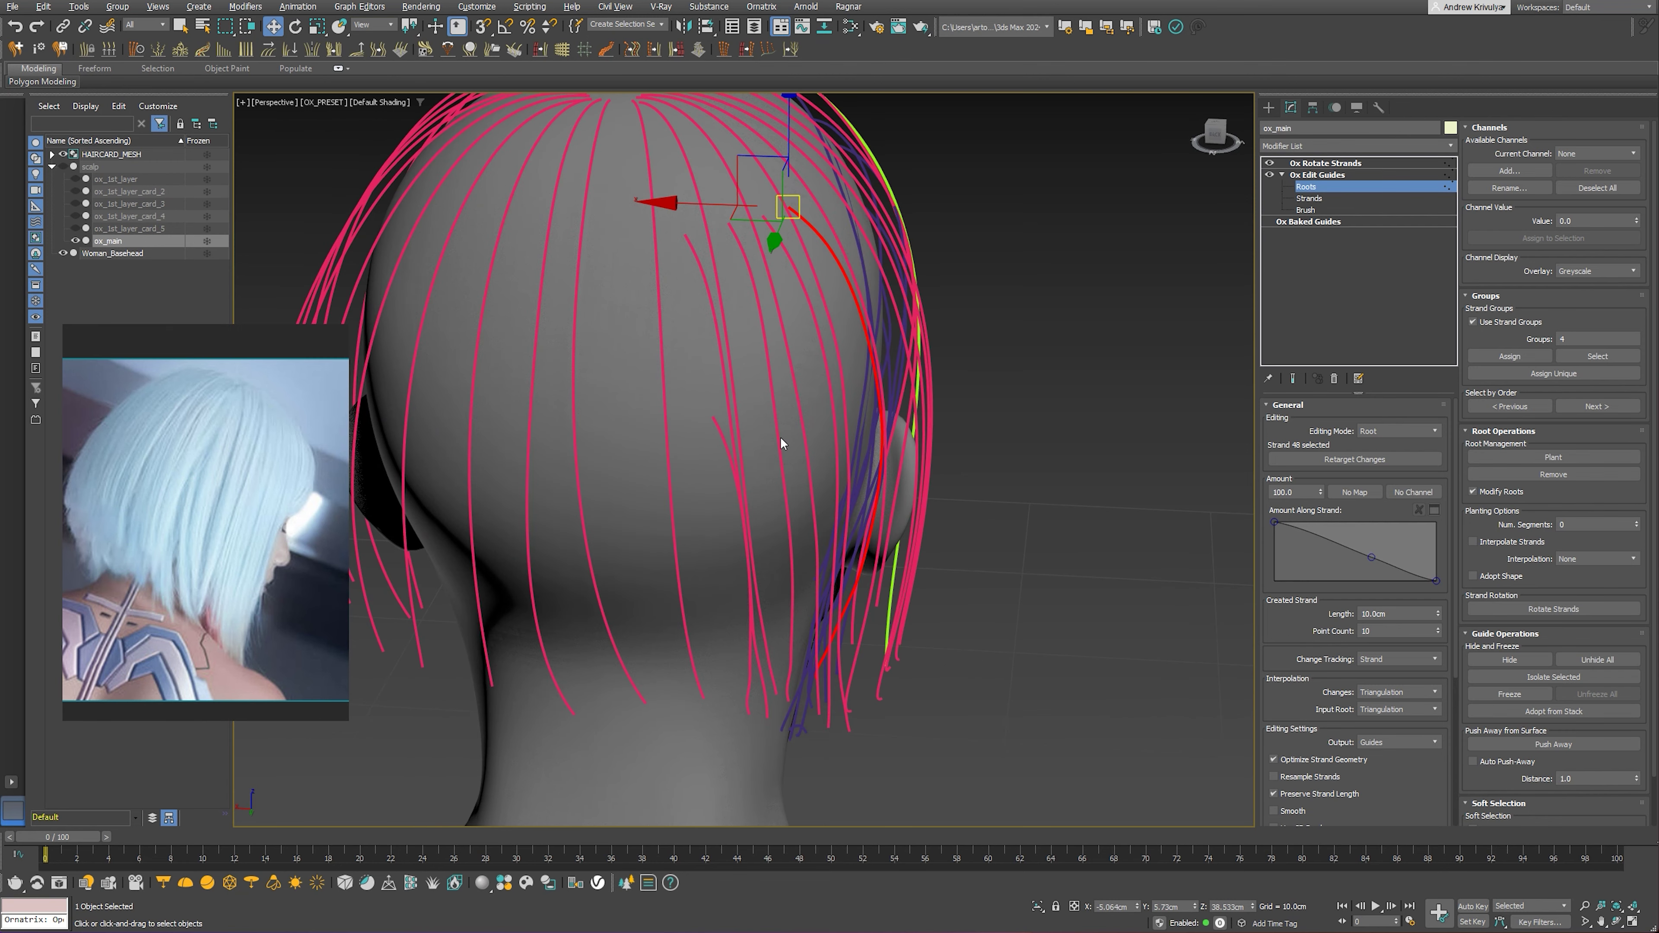
left_click(714, 421)
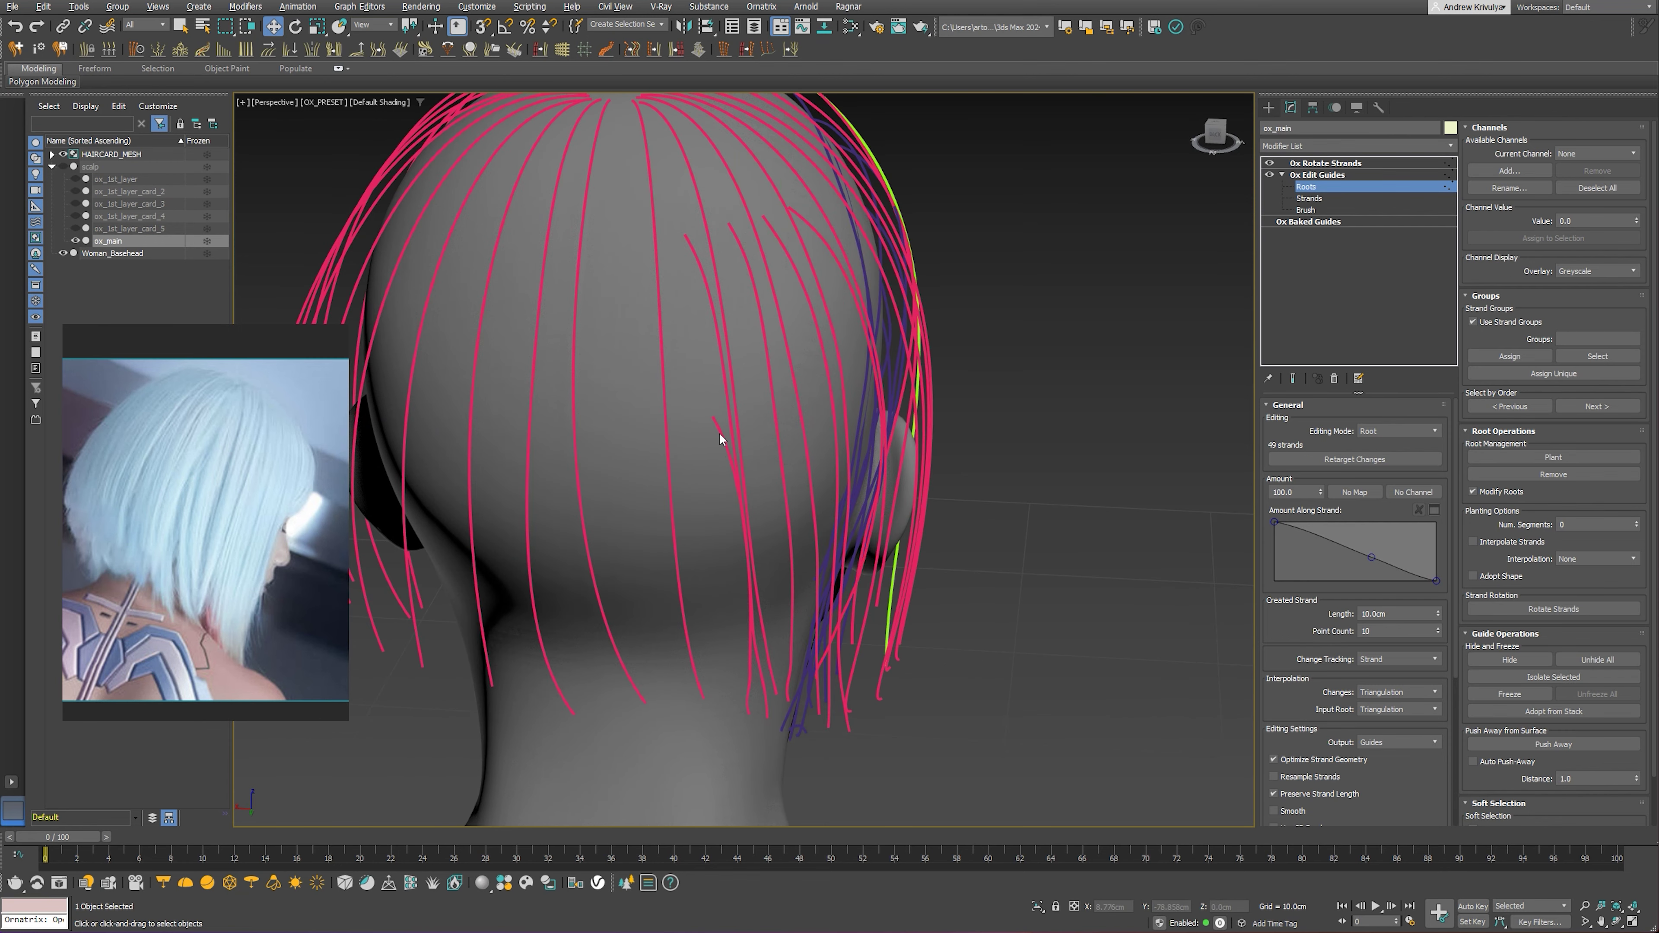
left_click(696, 253, "ctrl")
middle_click_drag(741, 359, 752, 285, "alt")
left_click(752, 263, "ctrl")
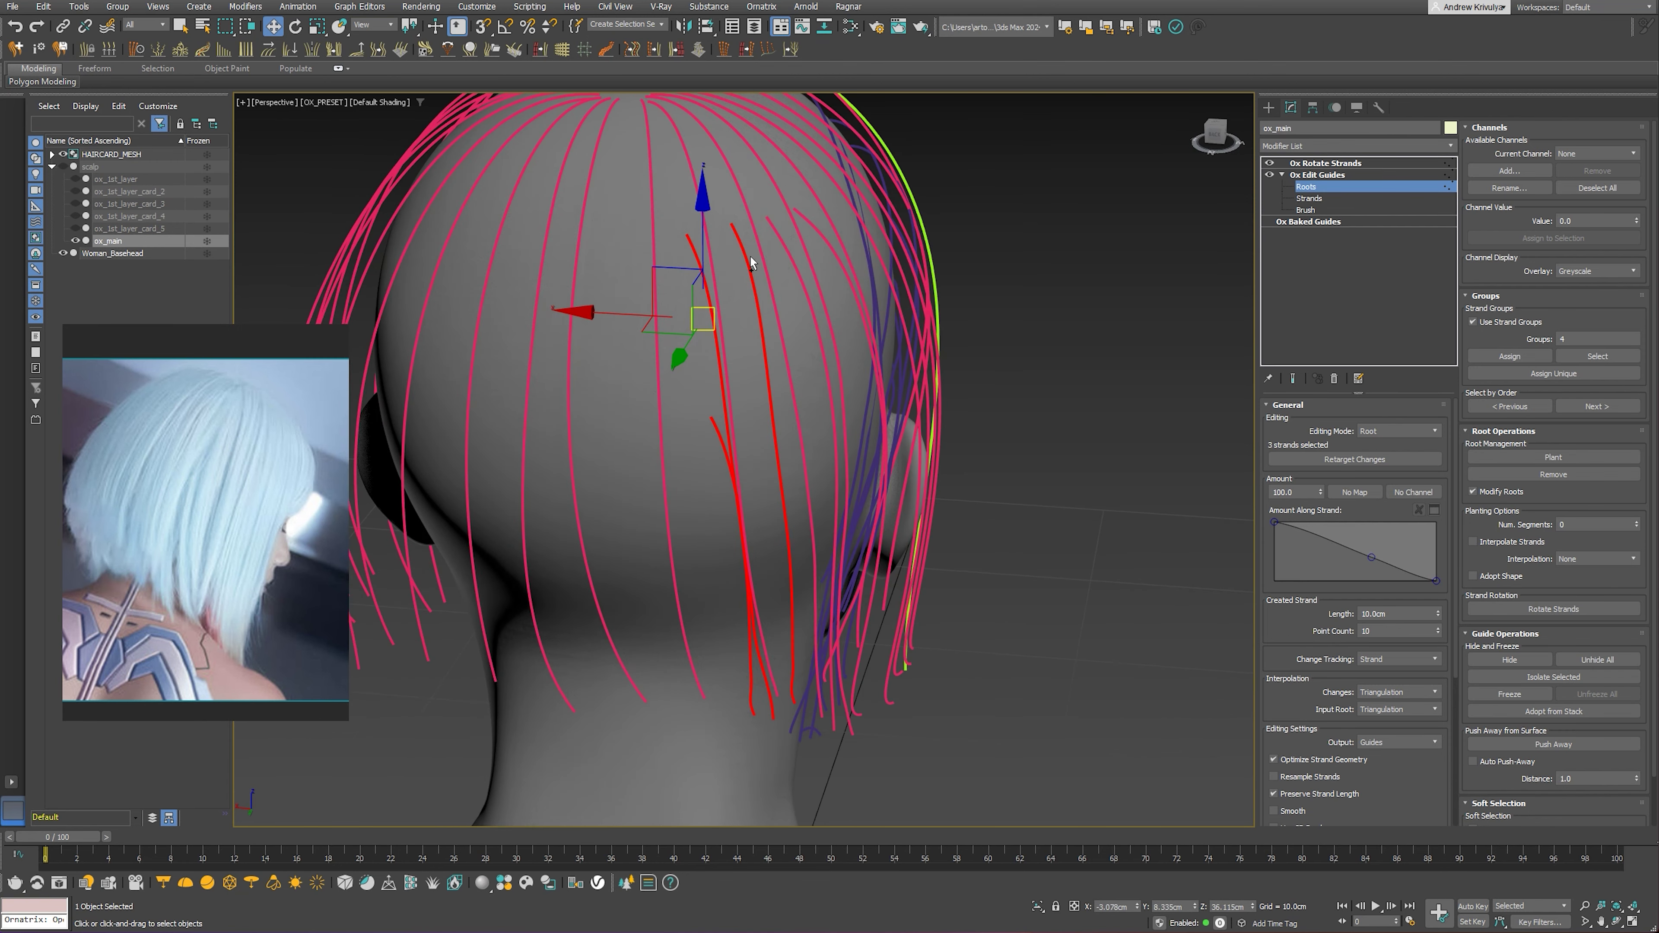
left_click(782, 250, "ctrl")
left_click(818, 230, "ctrl")
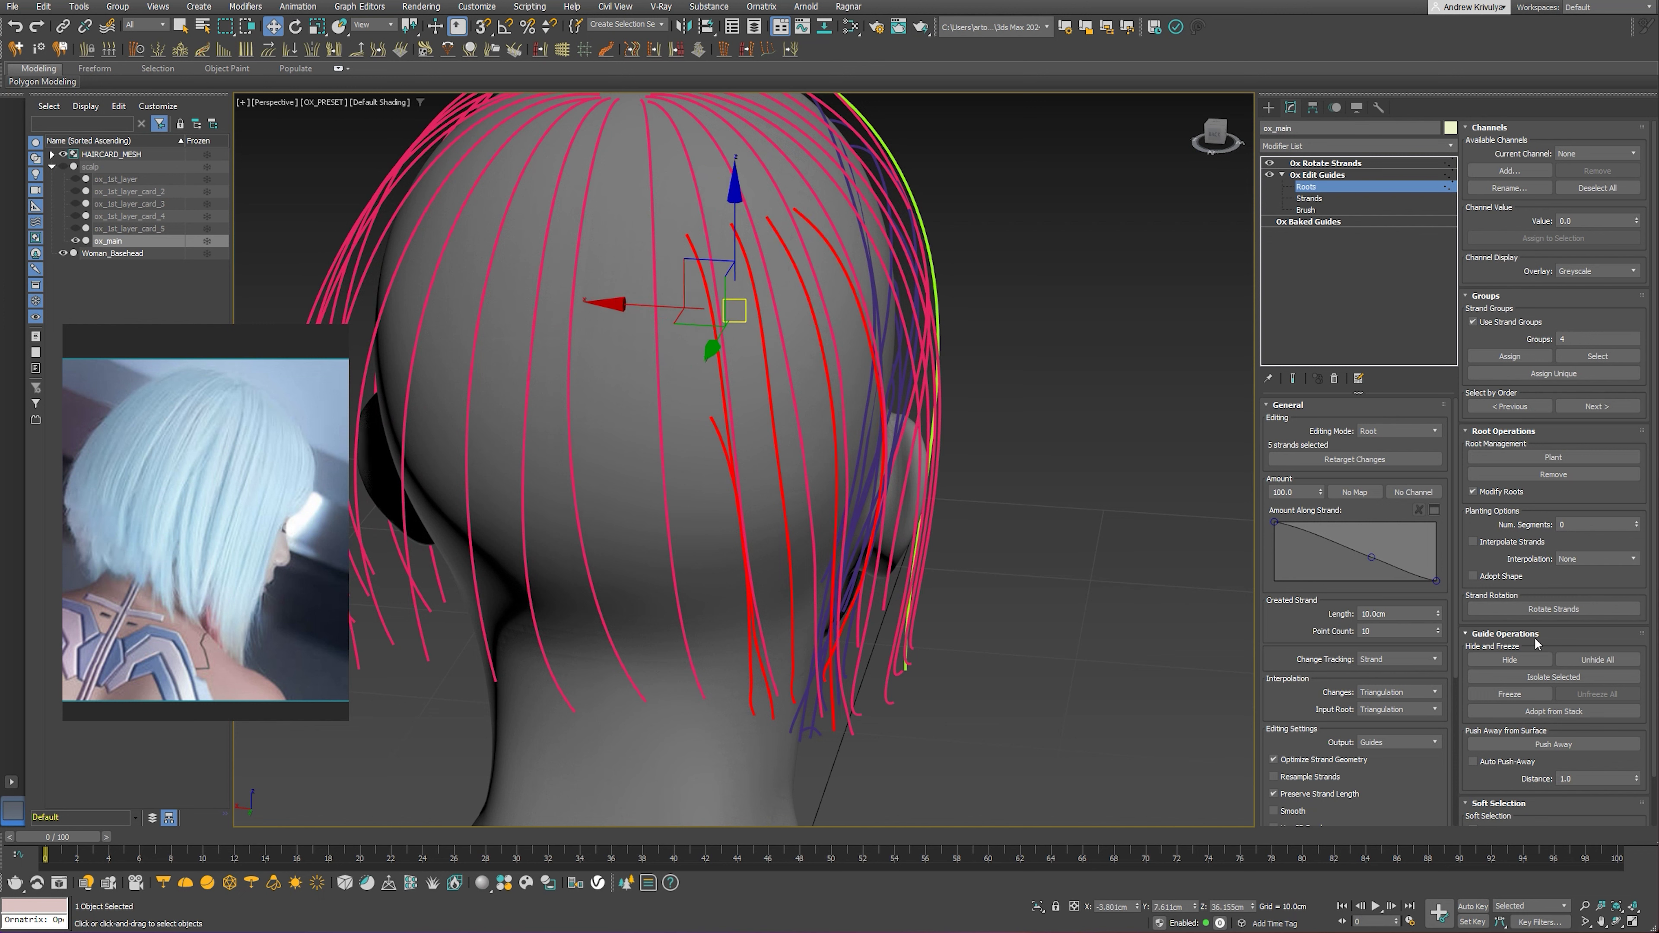
left_click(1560, 677)
Show ox_1st_layer_card_4 with its end result to check the isolated strands from behind
middle_click_drag(922, 449, 875, 462, "alt")
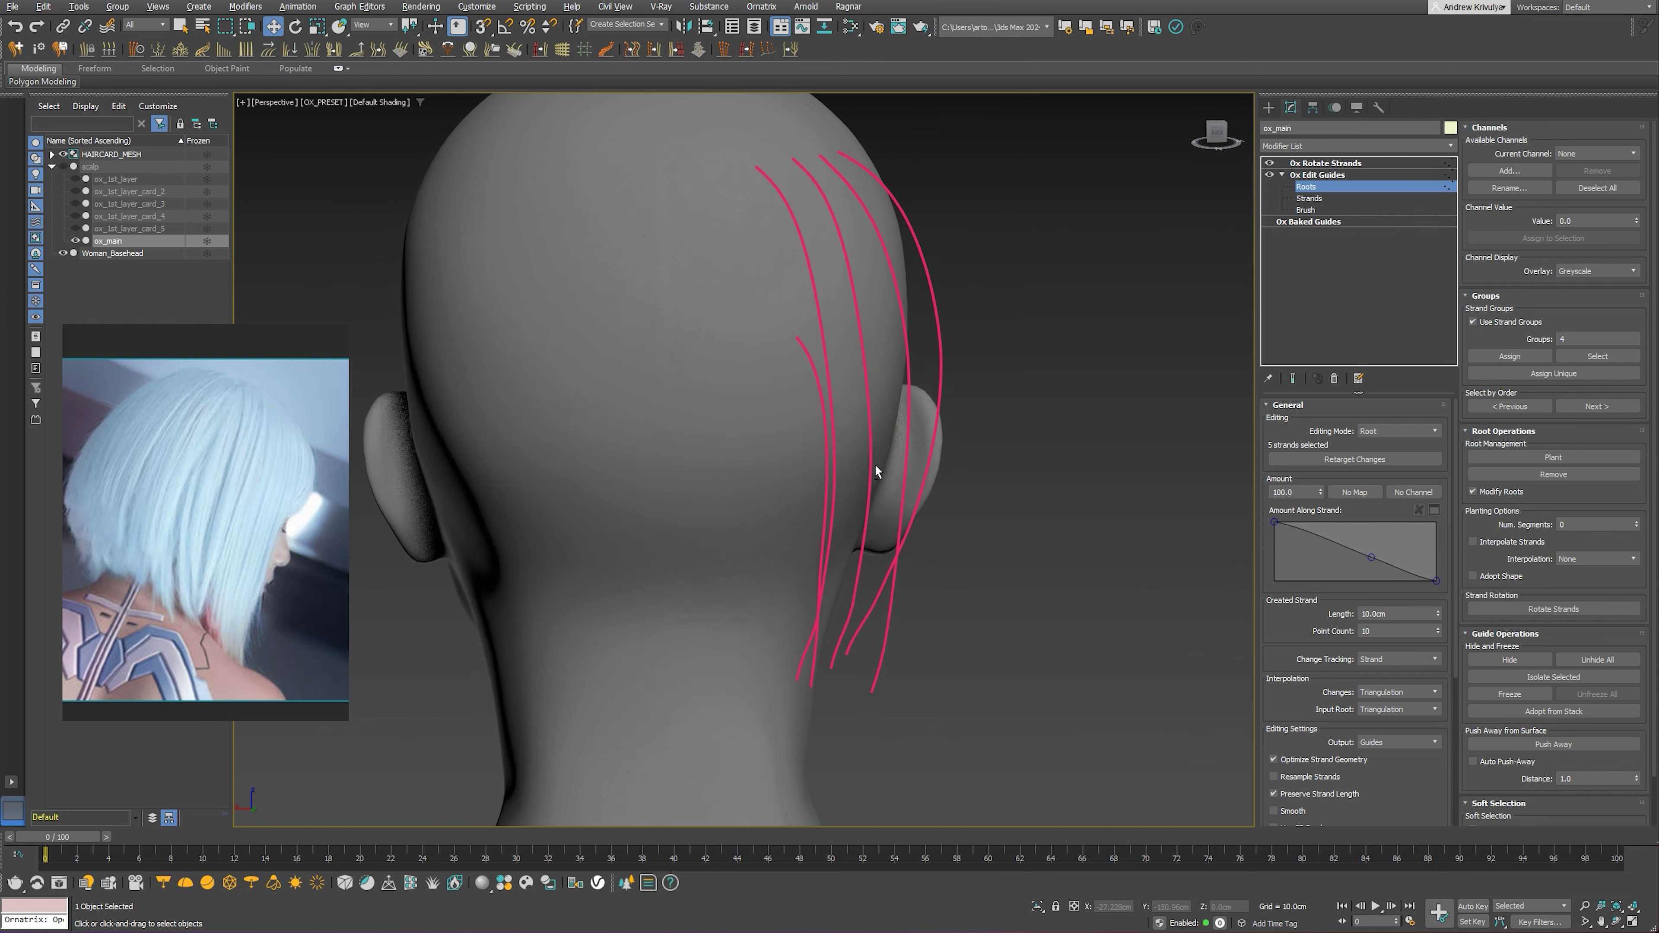
left_click(76, 216)
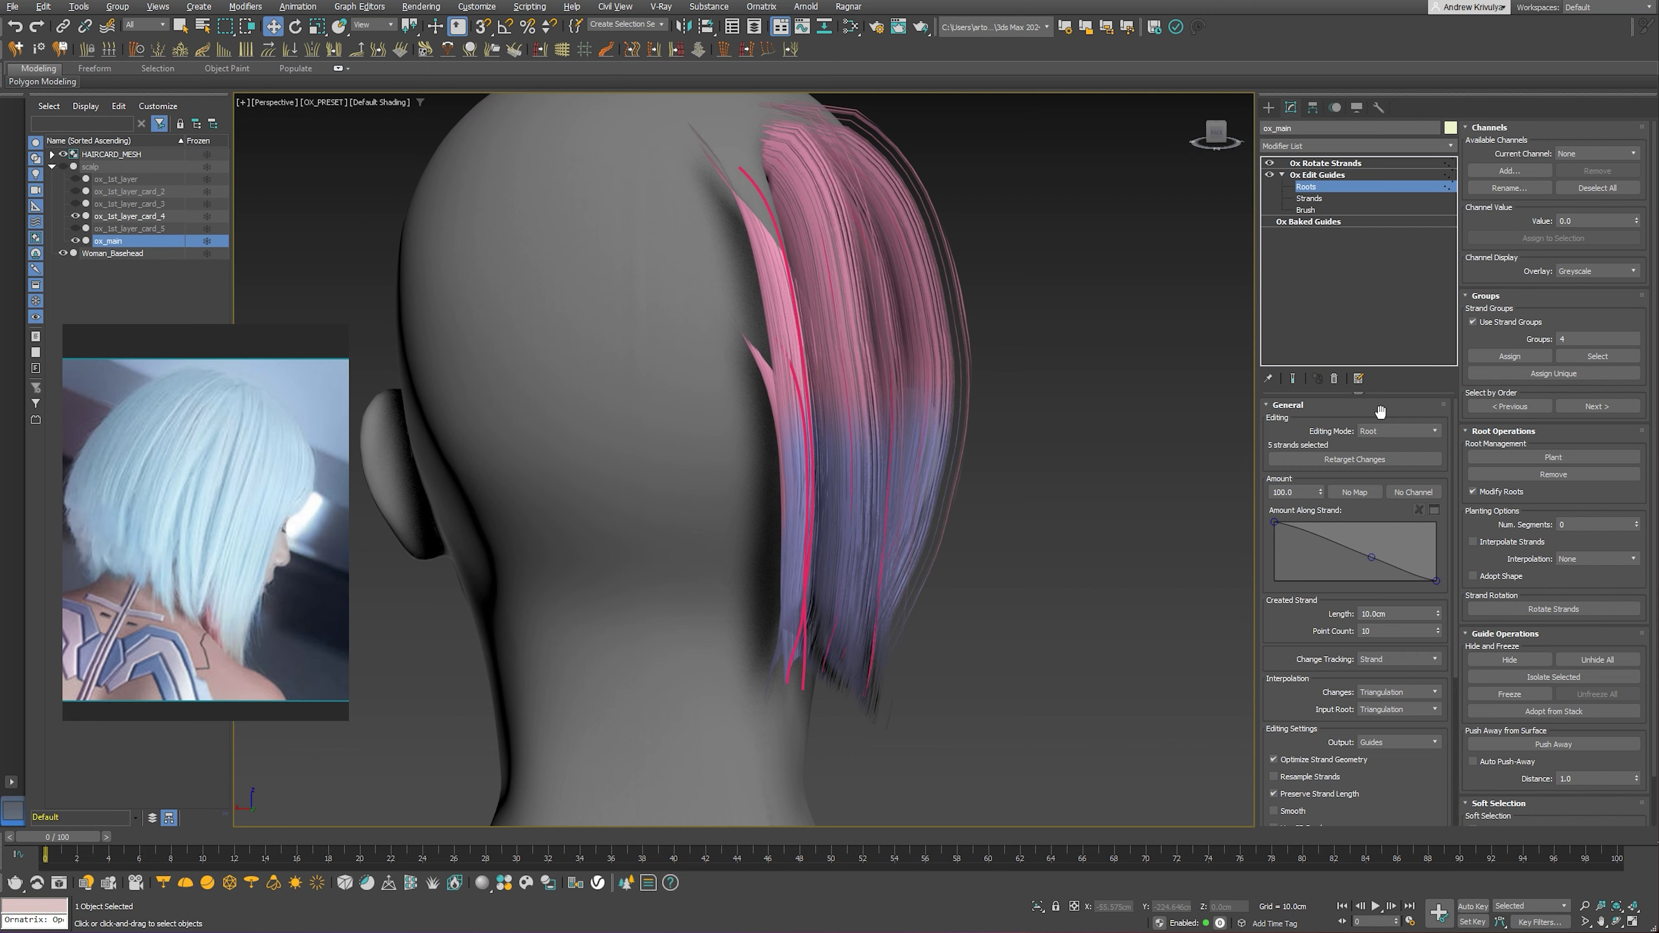
left_click(1296, 381)
scroll(796, 454, "down", 5)
middle_click_drag(796, 454, 872, 436, "alt")
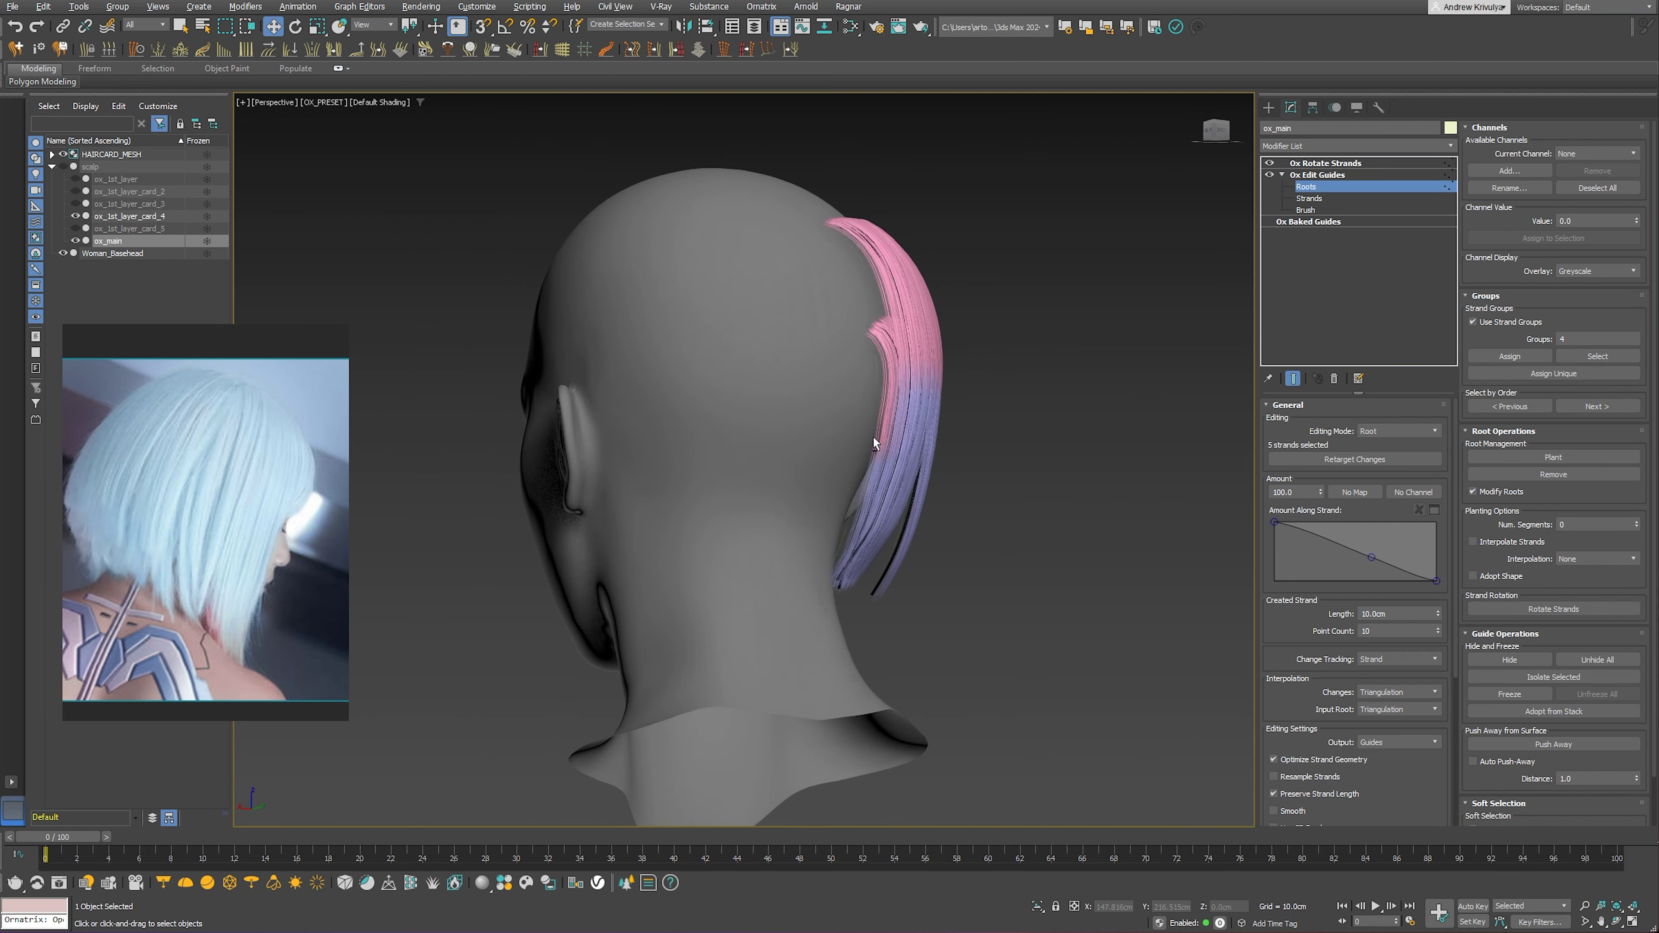
left_click(891, 565)
mouse_move(973, 555)
middle_mouse_down("alt")
mouse_move(770, 568)
mouse_move(798, 574)
mouse_move(864, 518)
middle_mouse_up("alt")
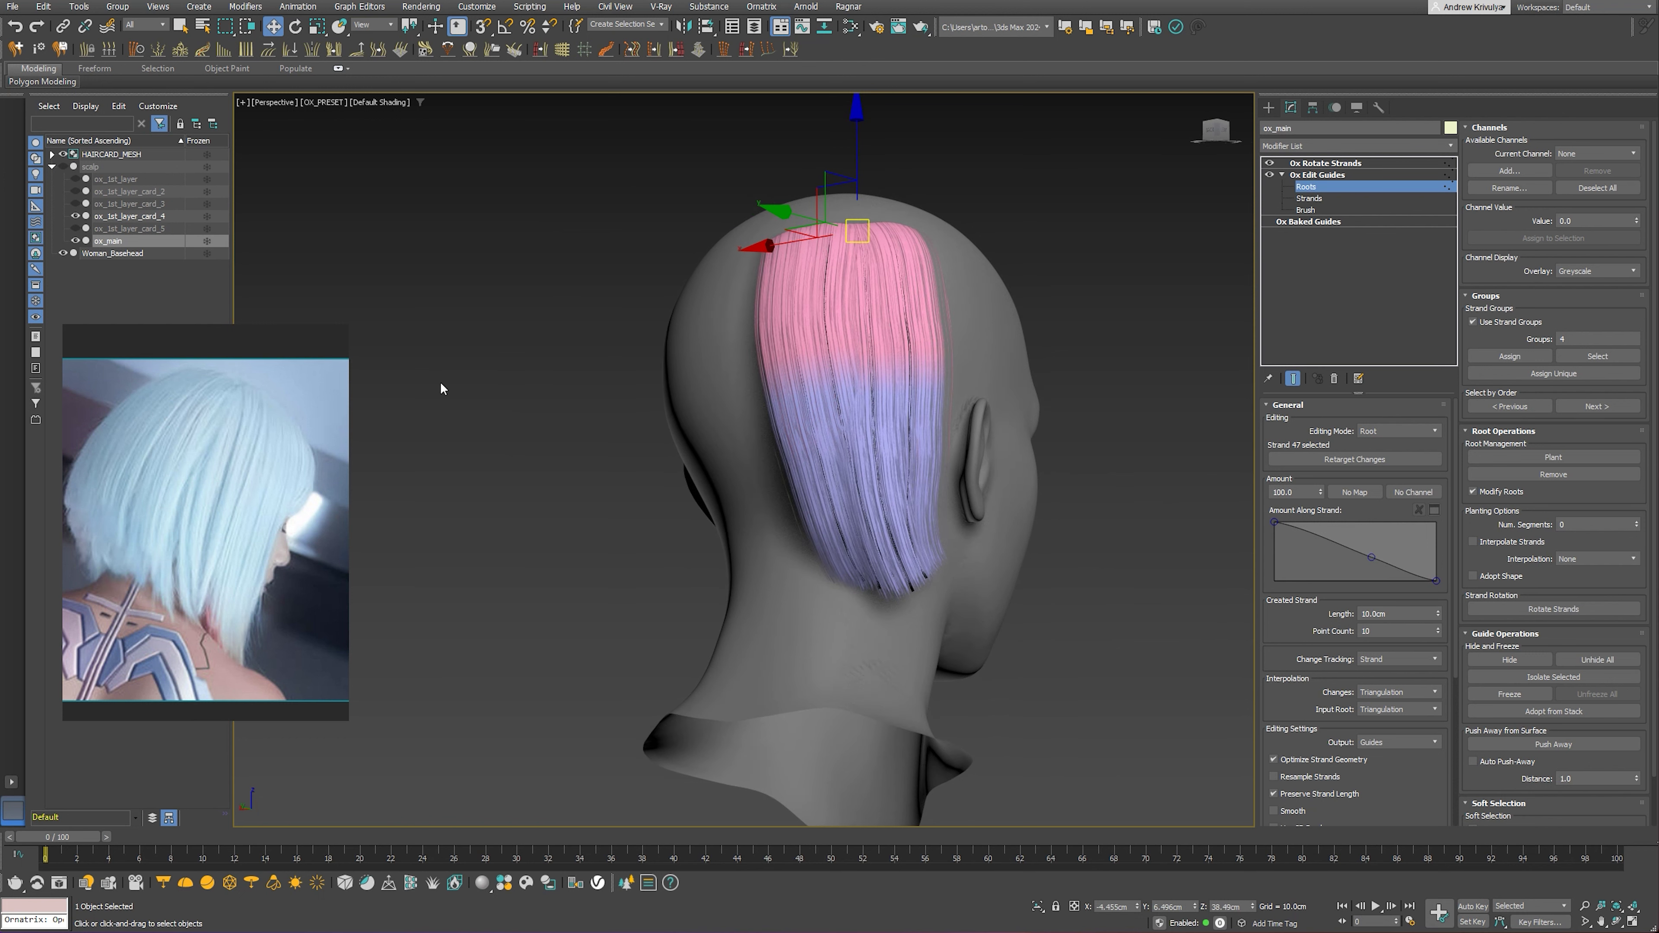
Hide ox_1st_layer_card_4, select strand 45 and turn off the end result preview
left_click(75, 216)
mouse_move(817, 458)
middle_mouse_down("alt")
mouse_move(875, 435)
mouse_move(1234, 392)
middle_mouse_up("alt")
scroll(849, 451, "up", 3)
left_click(842, 450)
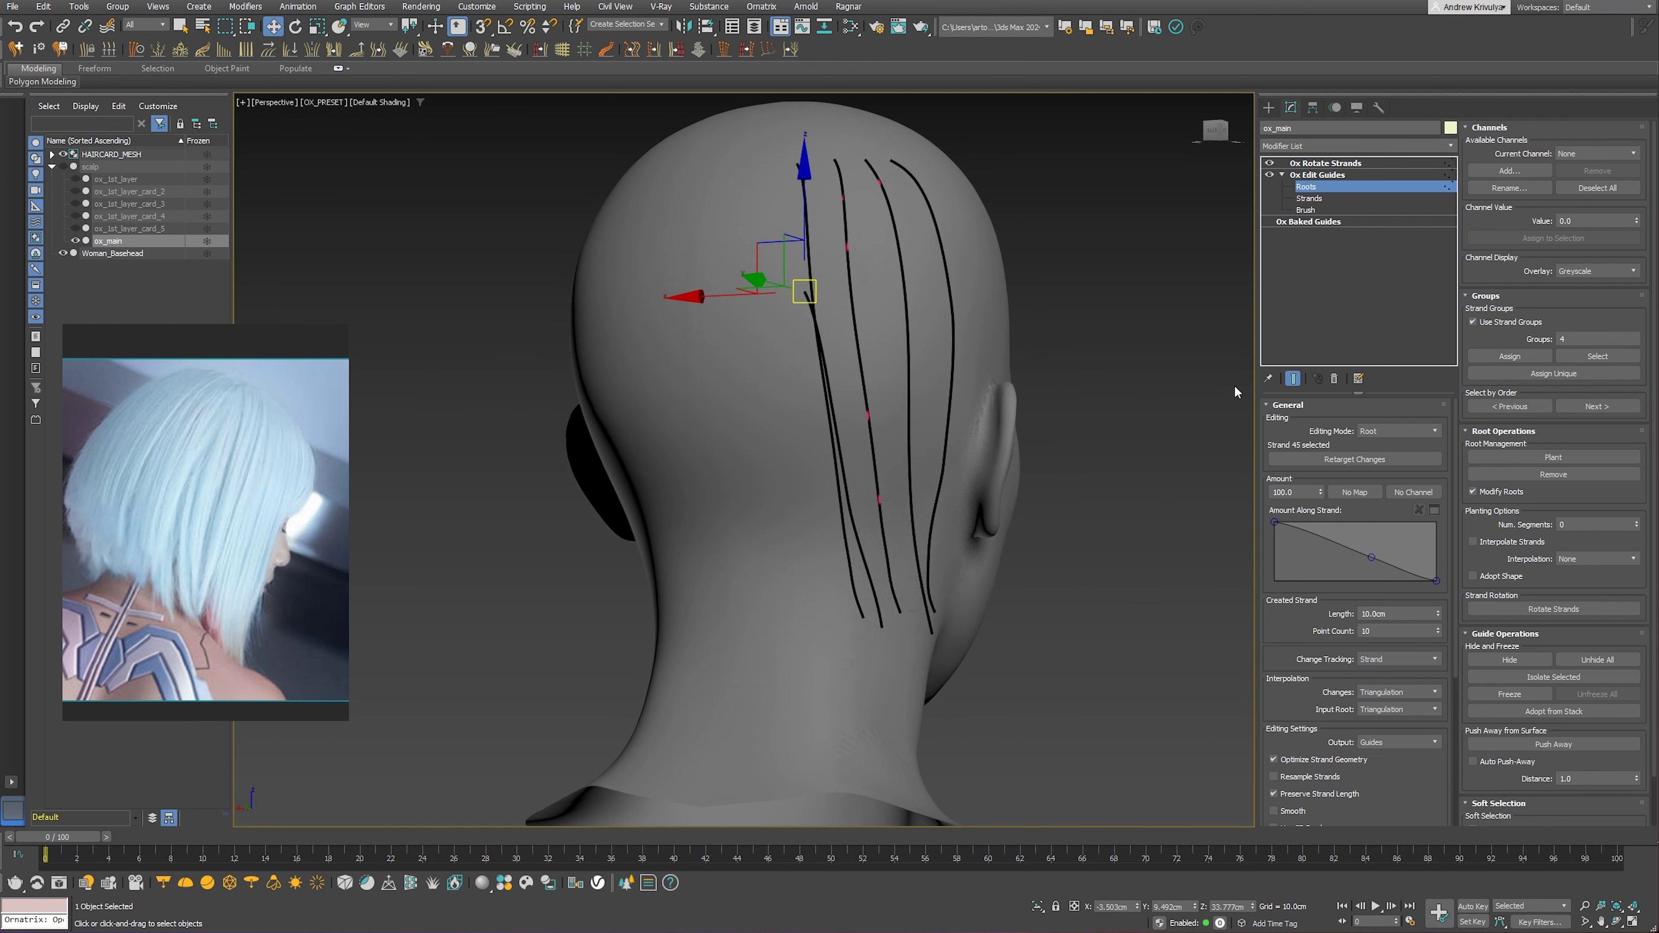
left_click(1293, 380)
middle_click_drag(954, 402, 845, 356, "alt")
Plant an extra guide strand on the back of the head among the isolated strands
left_click(1553, 457)
scroll(845, 356, "up", 2)
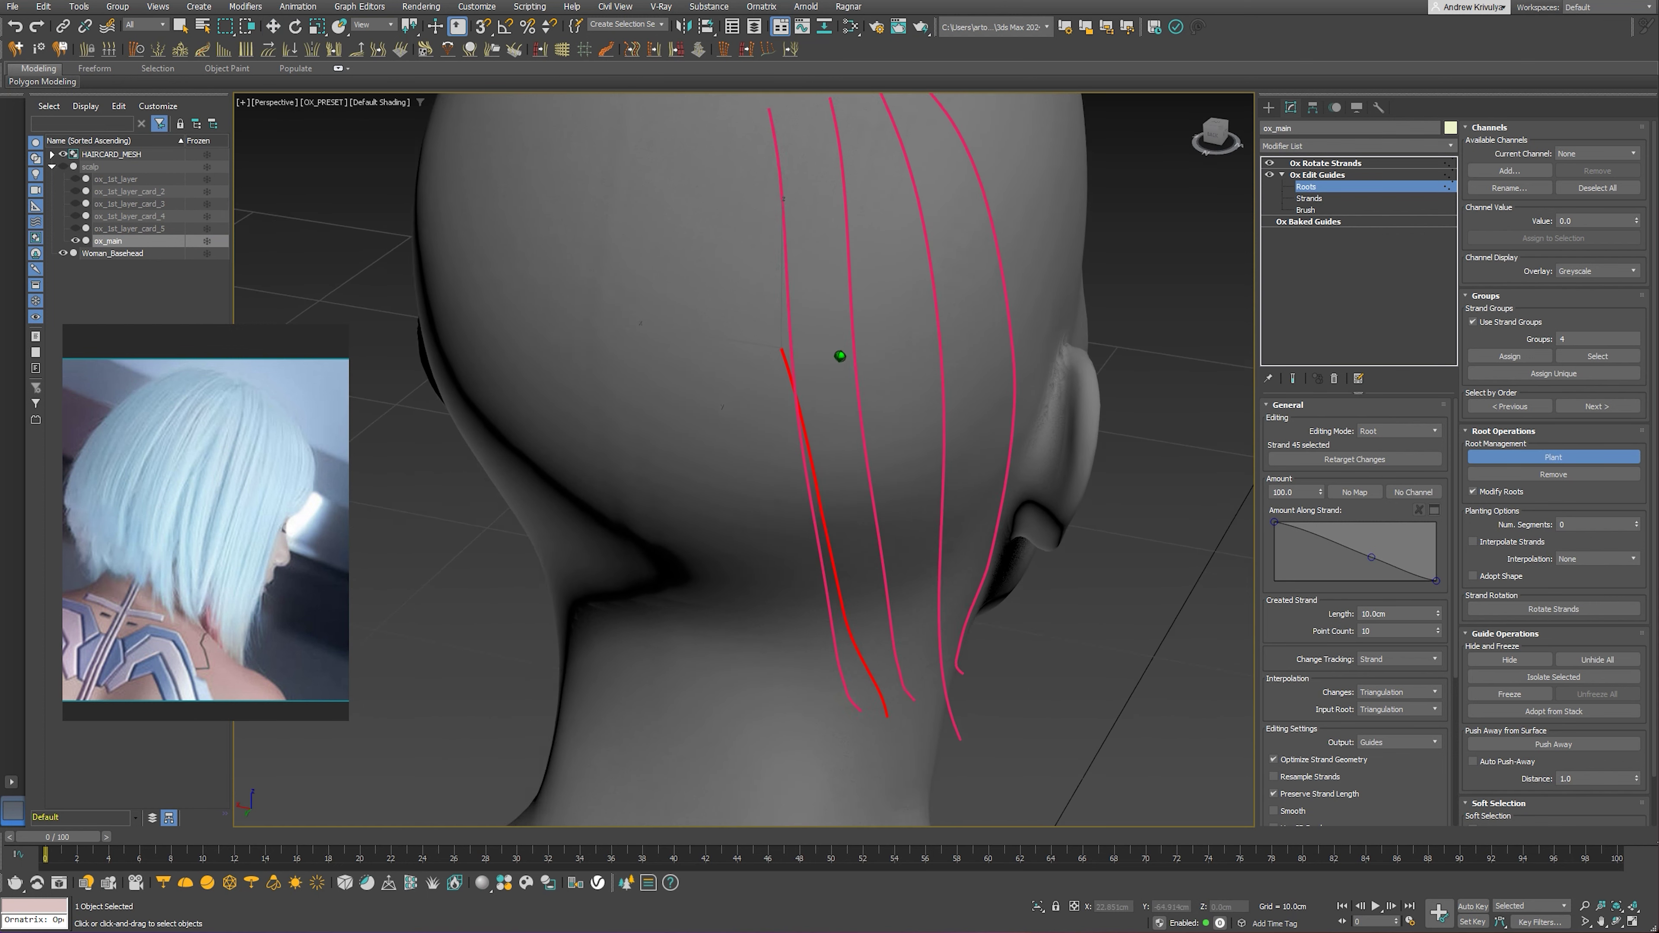
scroll(845, 359, "up", 2)
scroll(845, 345, "up", 1)
left_click(852, 339)
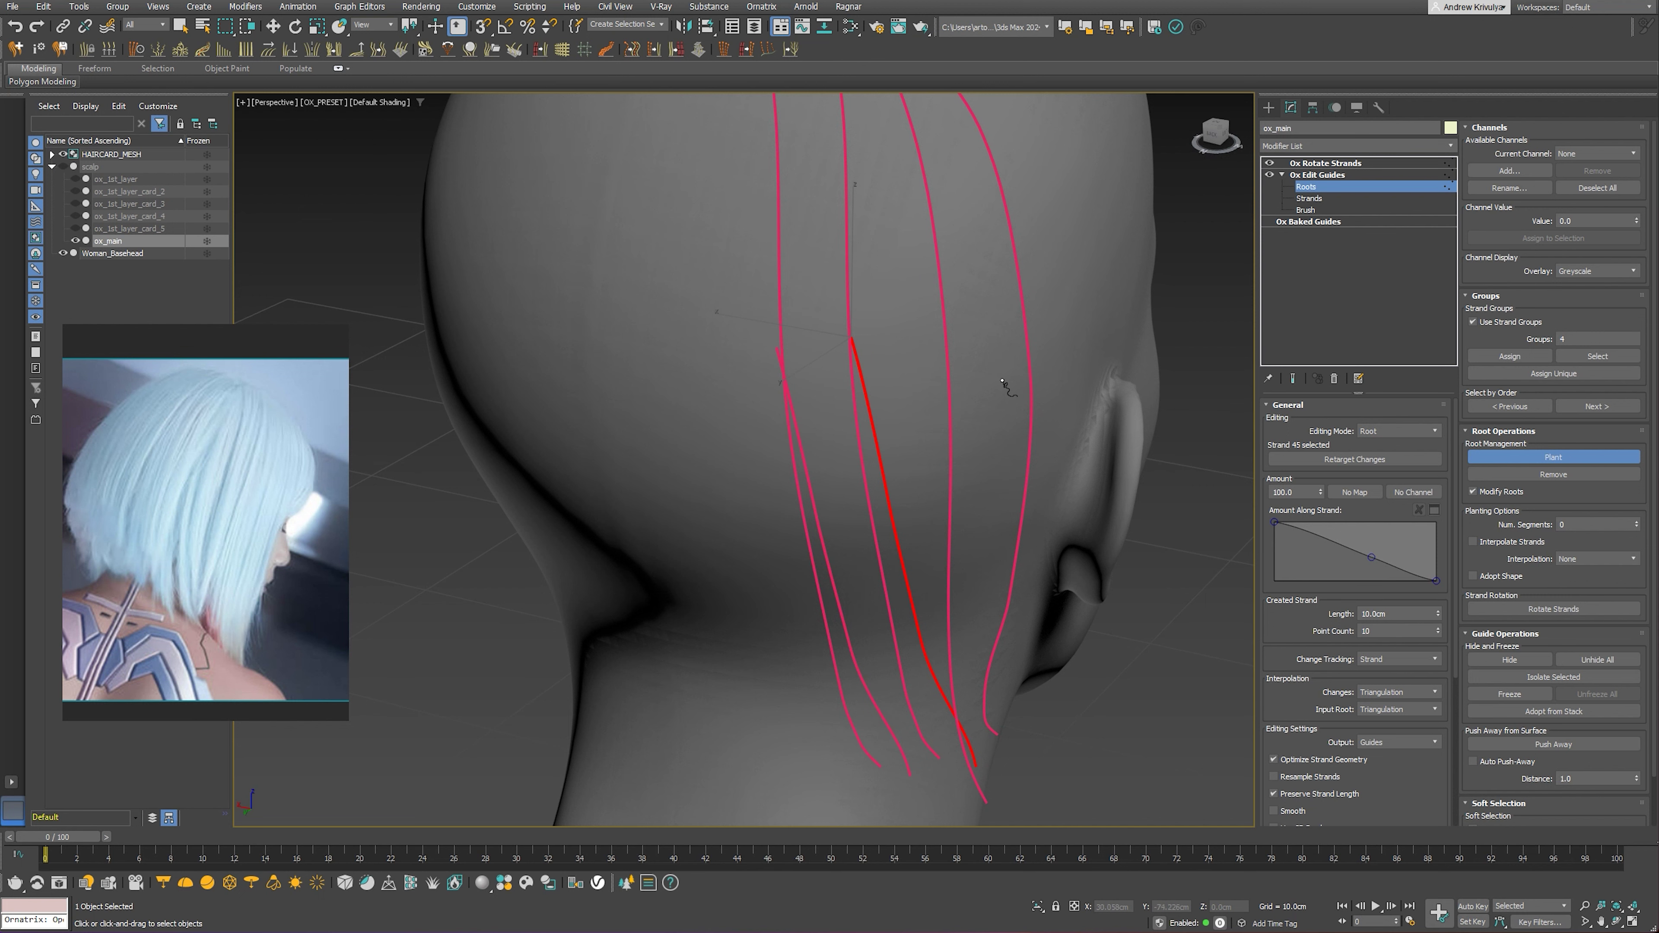
right_click(988, 381)
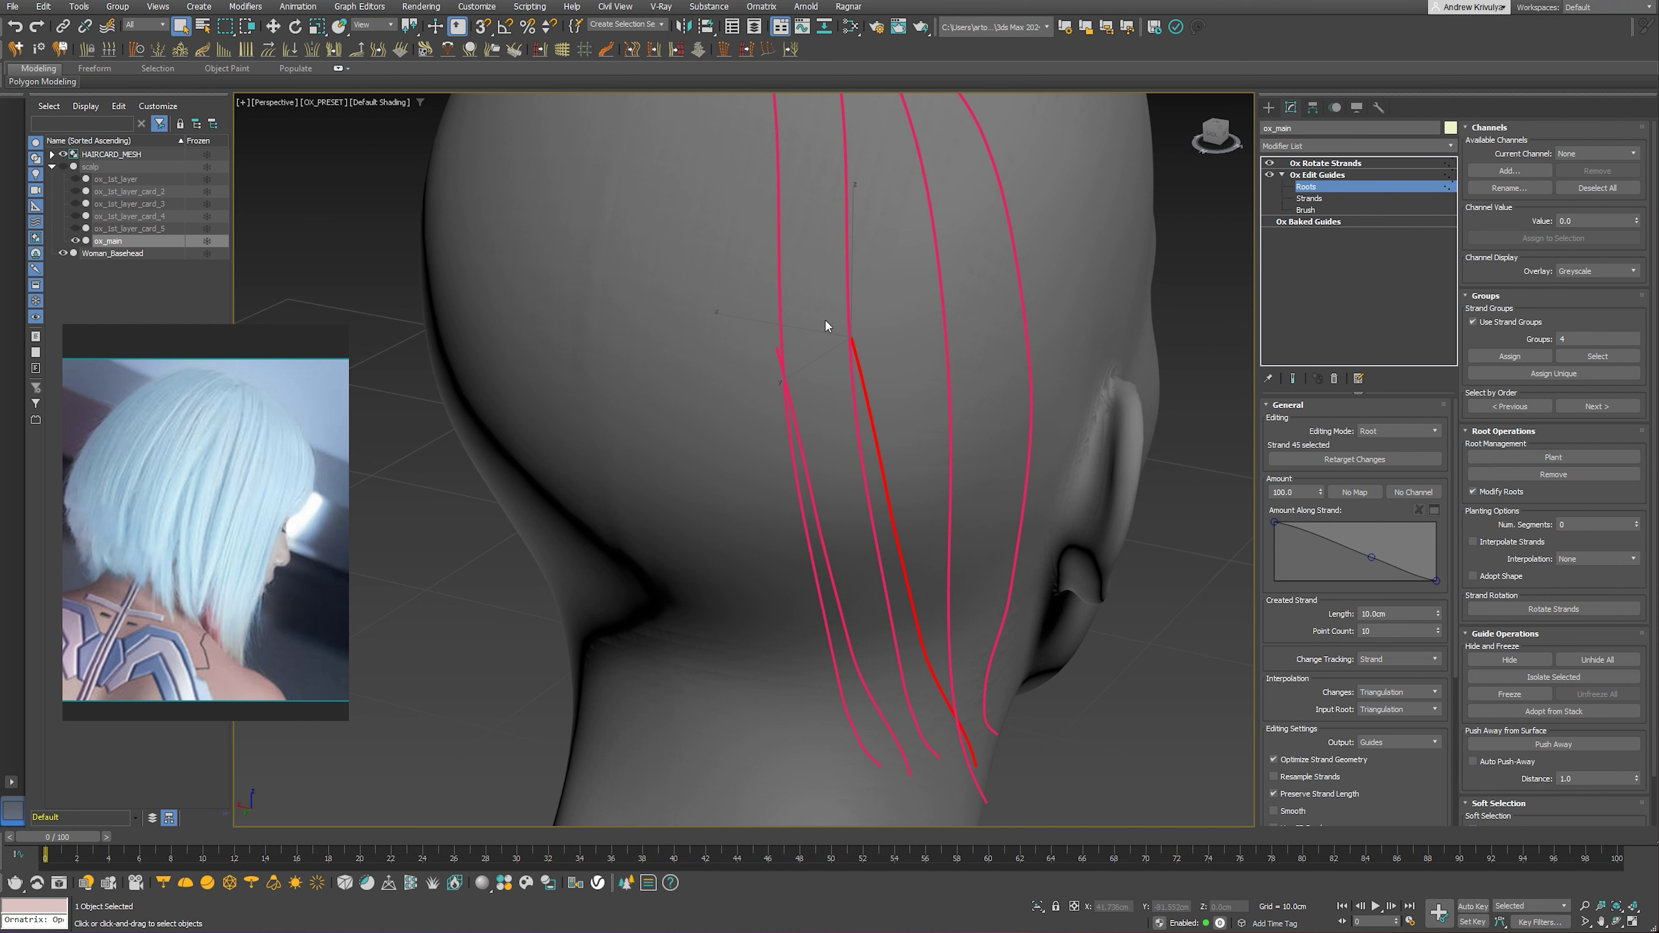
left_click(1306, 211)
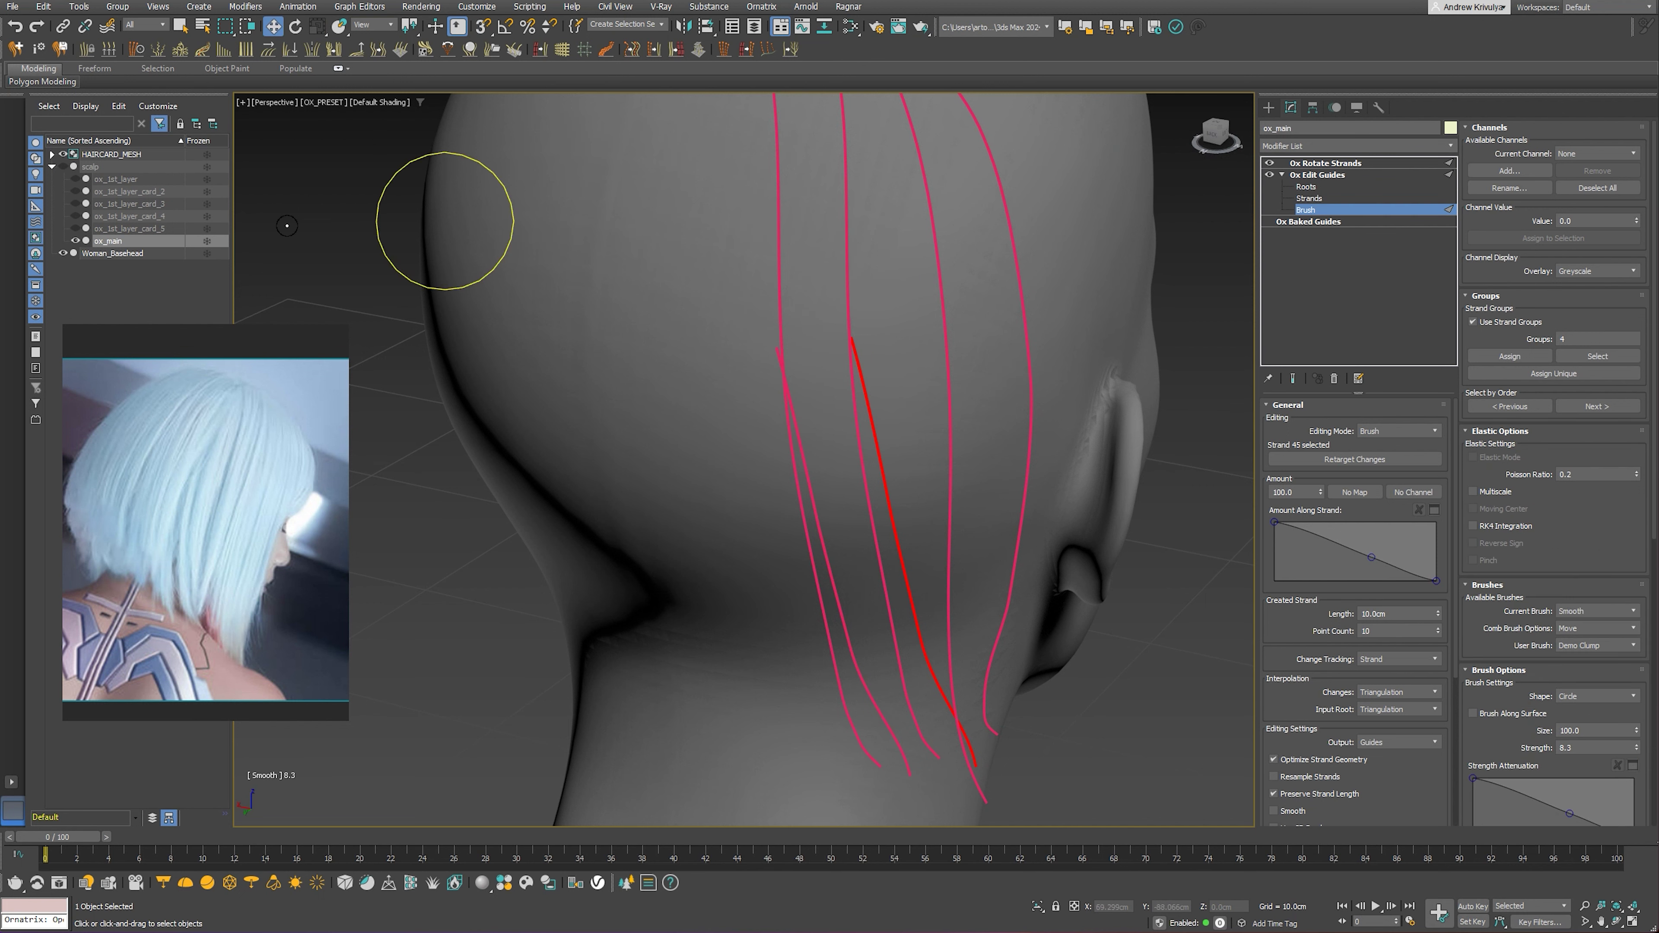
Check the back of the head with the hair cards shown, then hide them and turn off the final result preview
left_click(75, 216)
mouse_move(1221, 431)
middle_mouse_down("alt")
mouse_move(1036, 367)
mouse_move(715, 360)
middle_mouse_up("alt")
left_click(75, 216)
mouse_move(1034, 362)
middle_mouse_down("alt")
mouse_move(1052, 360)
mouse_move(926, 352)
middle_mouse_up("alt")
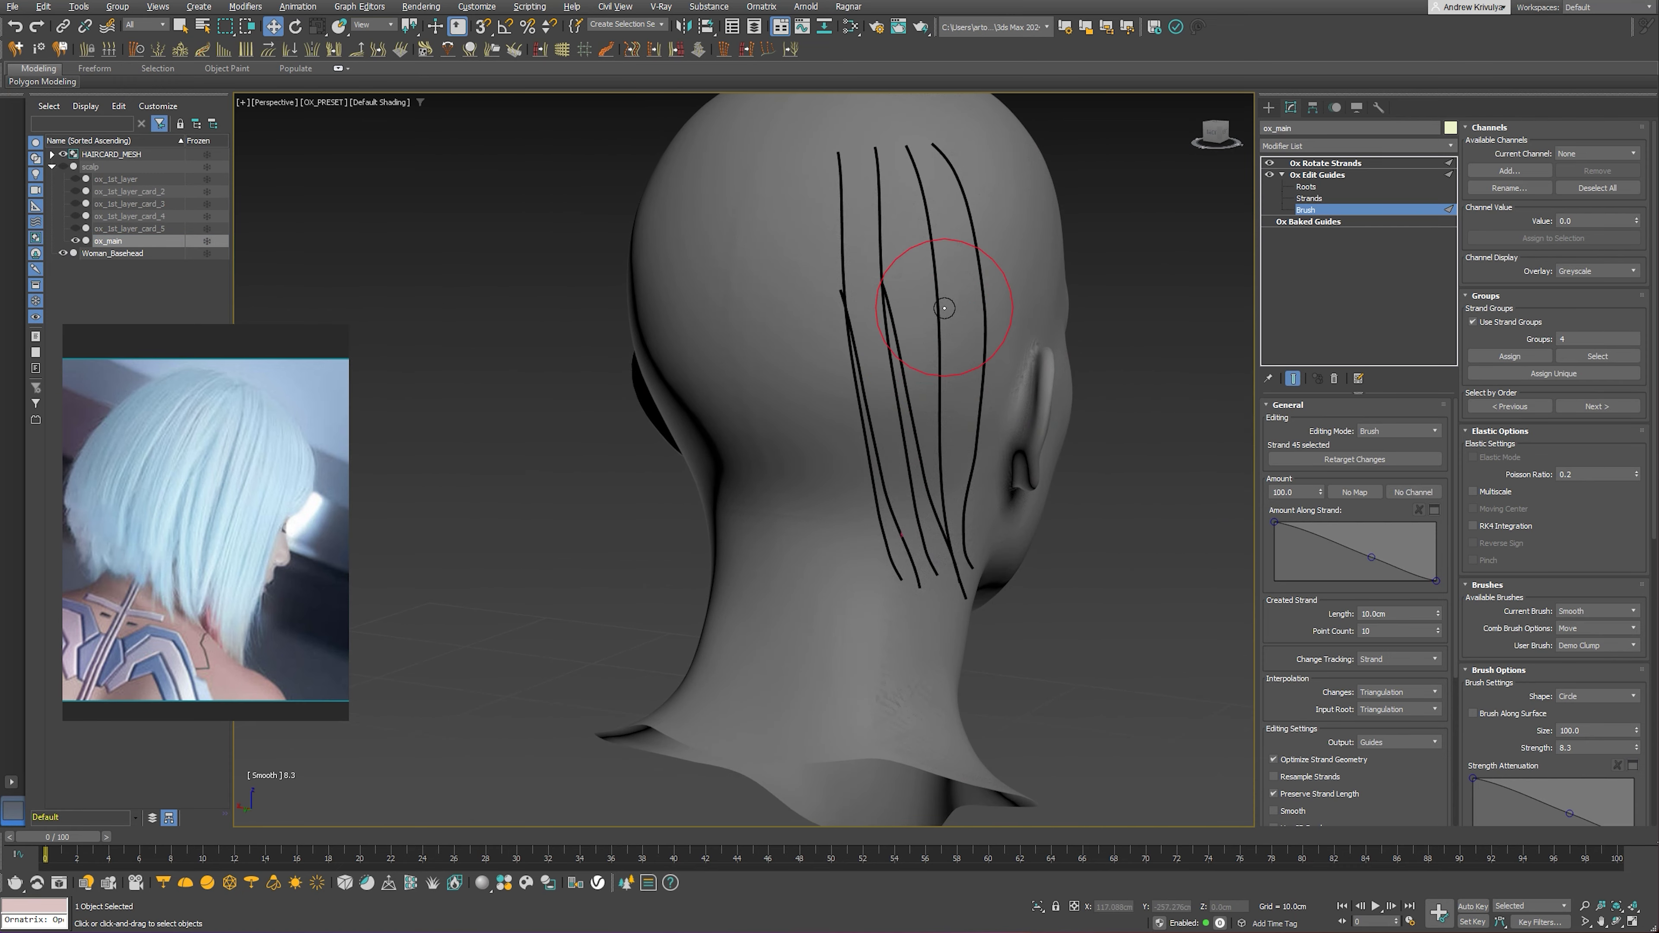
left_click(1293, 377)
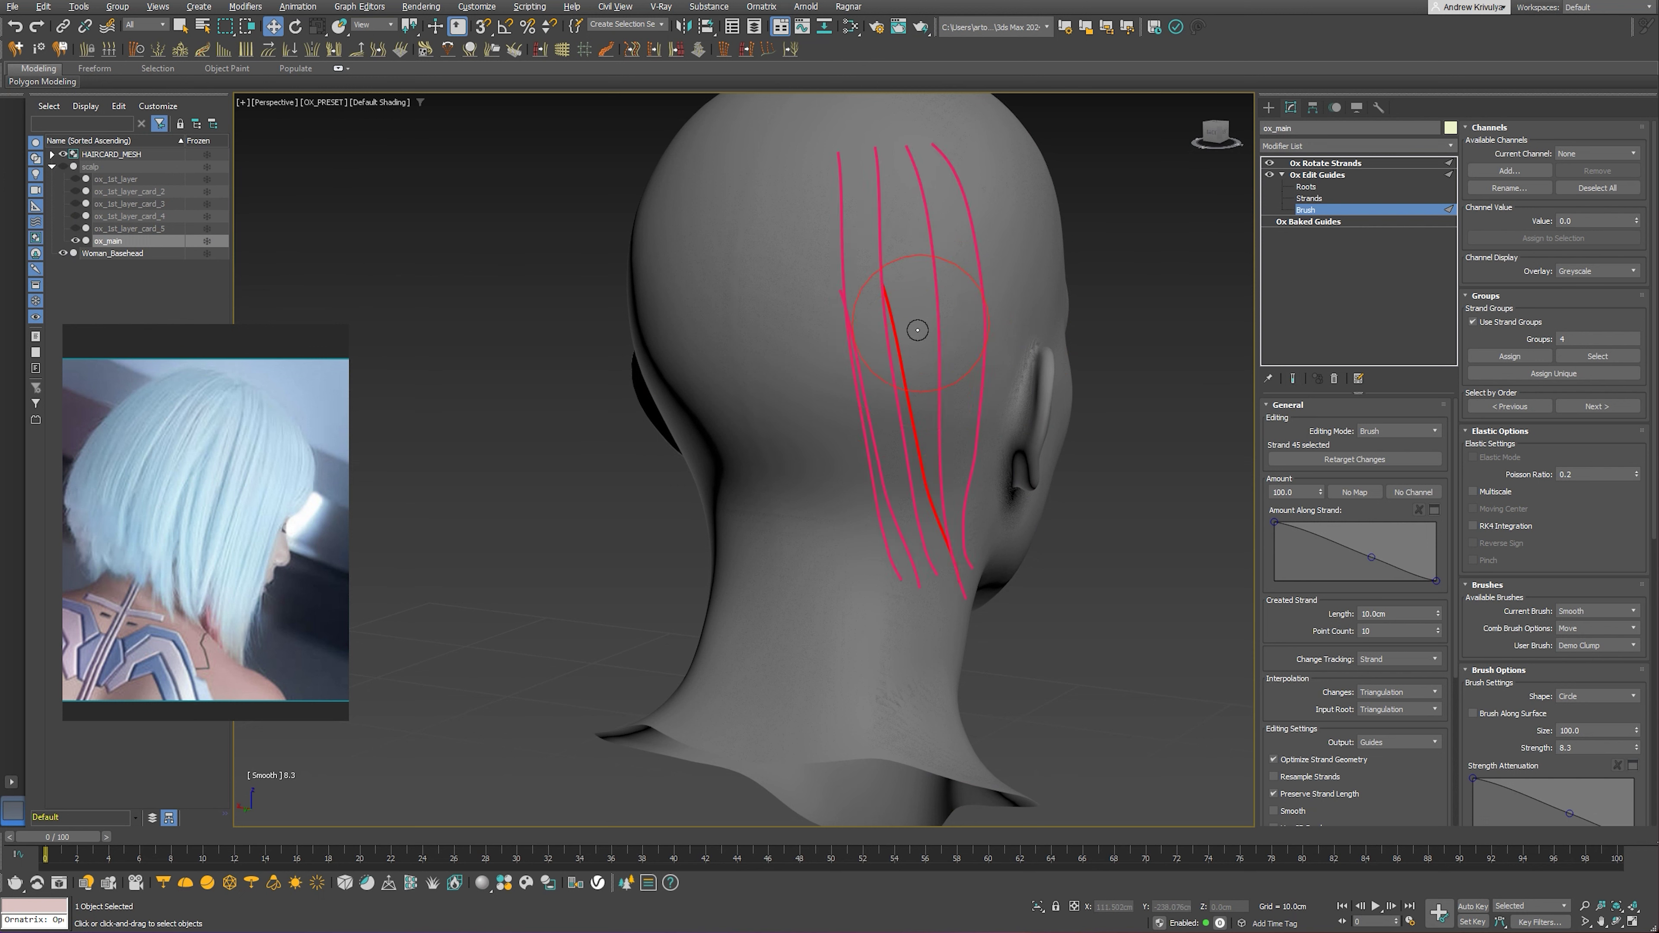
With the Comb brush, comb the rear guide strands down toward the nape behind the right ear
left_click(1579, 617)
left_click(1575, 631)
left_click(1583, 613)
left_click(1581, 643)
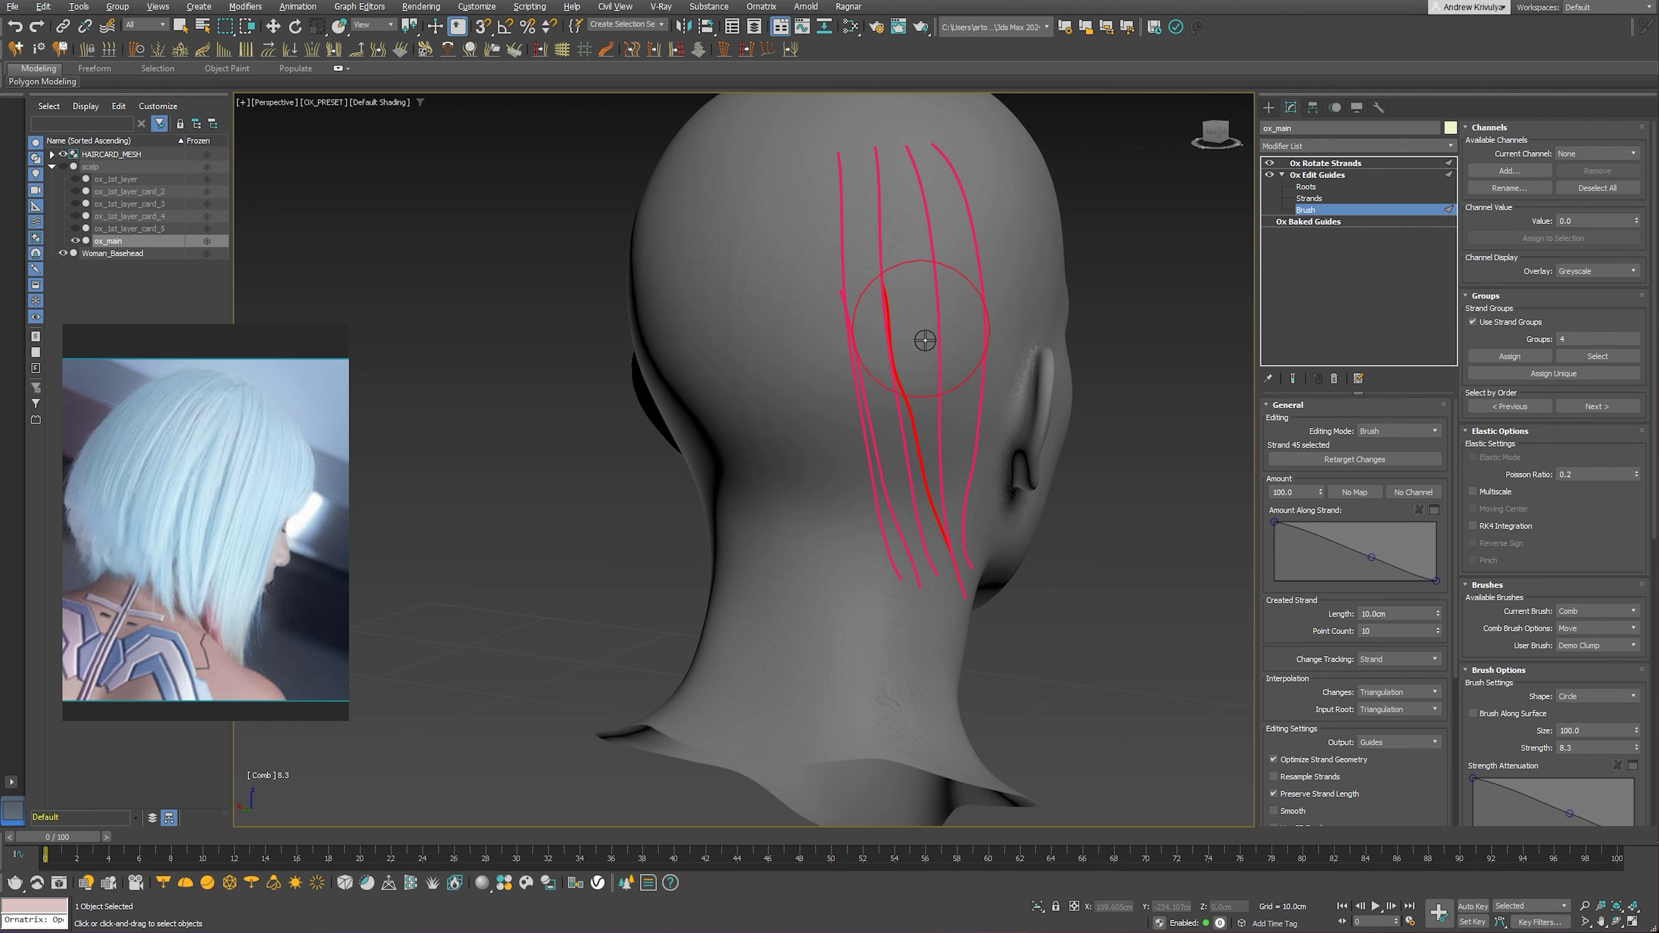
scroll(925, 340, "down", 2)
scroll(954, 327, "down", 1)
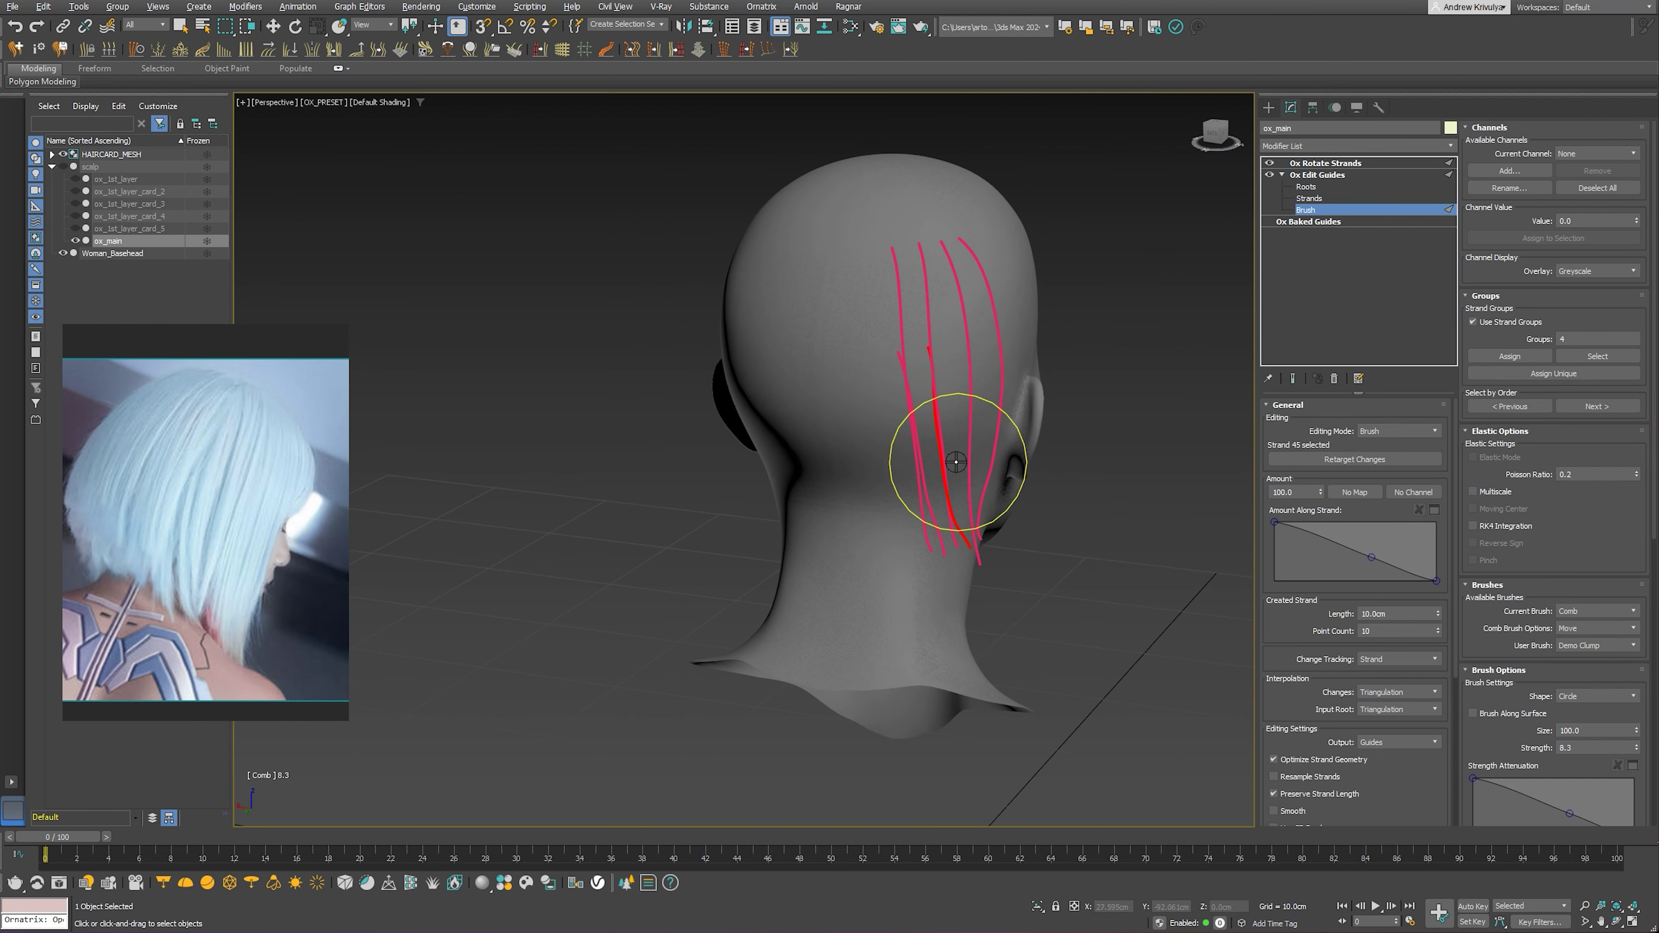
middle_click_drag(956, 462, 895, 416, "alt")
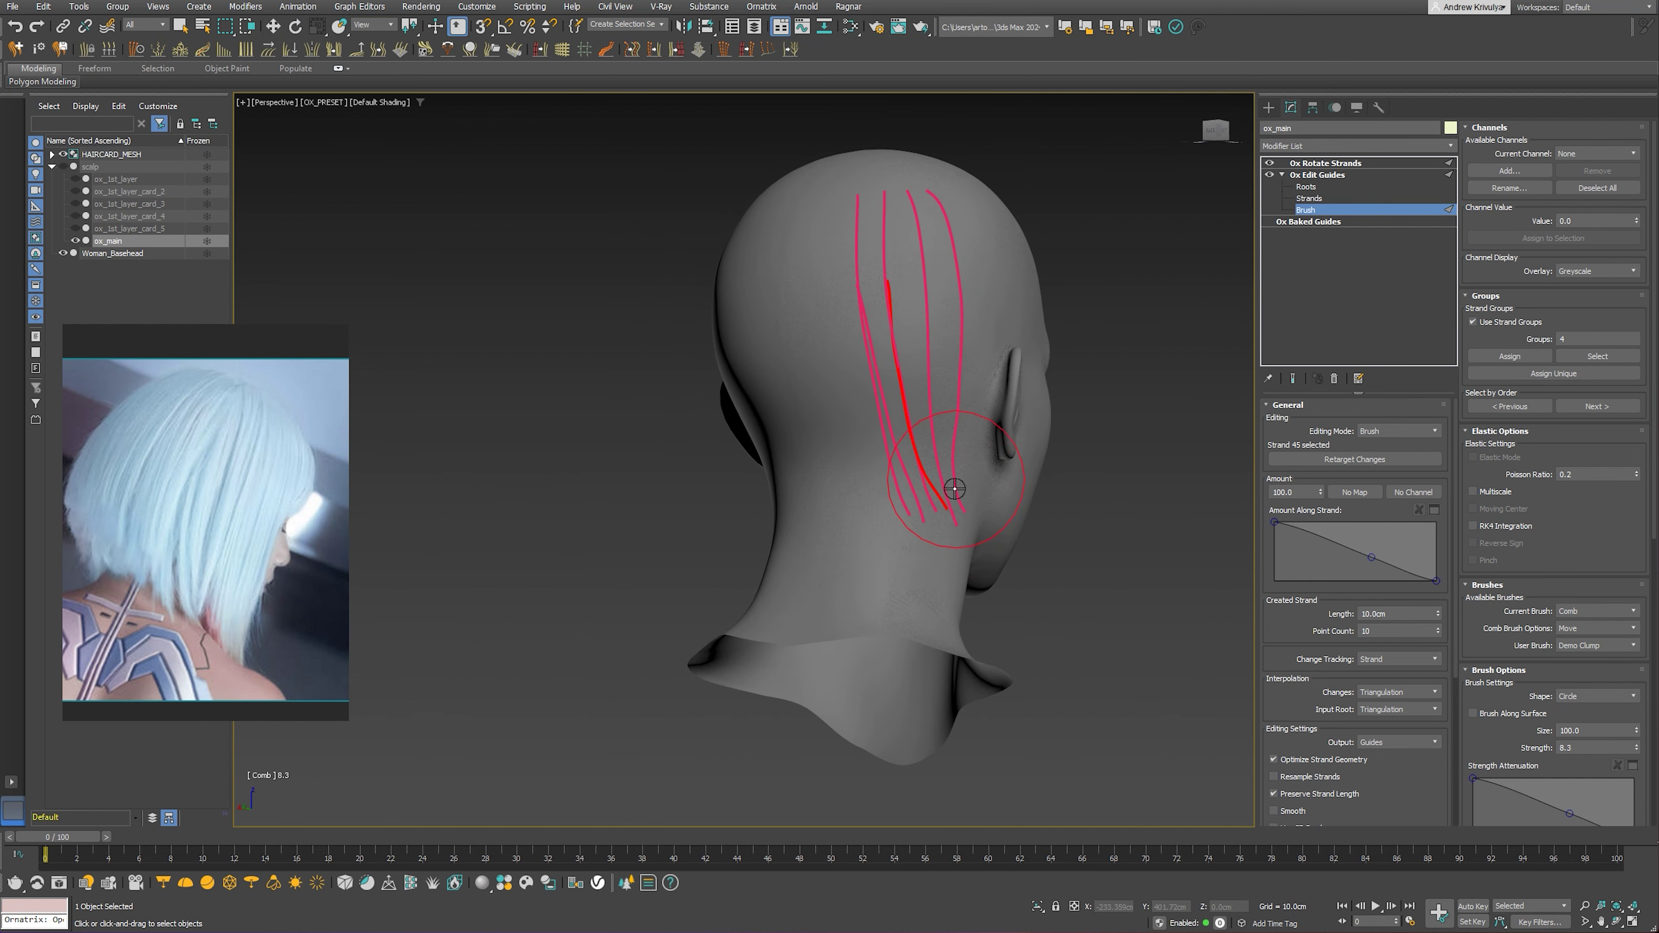
mouse_move(952, 493)
middle_mouse_down("alt")
mouse_move(953, 523)
mouse_move(900, 514)
mouse_move(1037, 426)
mouse_move(908, 471)
middle_mouse_up("alt")
scroll(1037, 426, "down", 2)
scroll(907, 470, "up", 3)
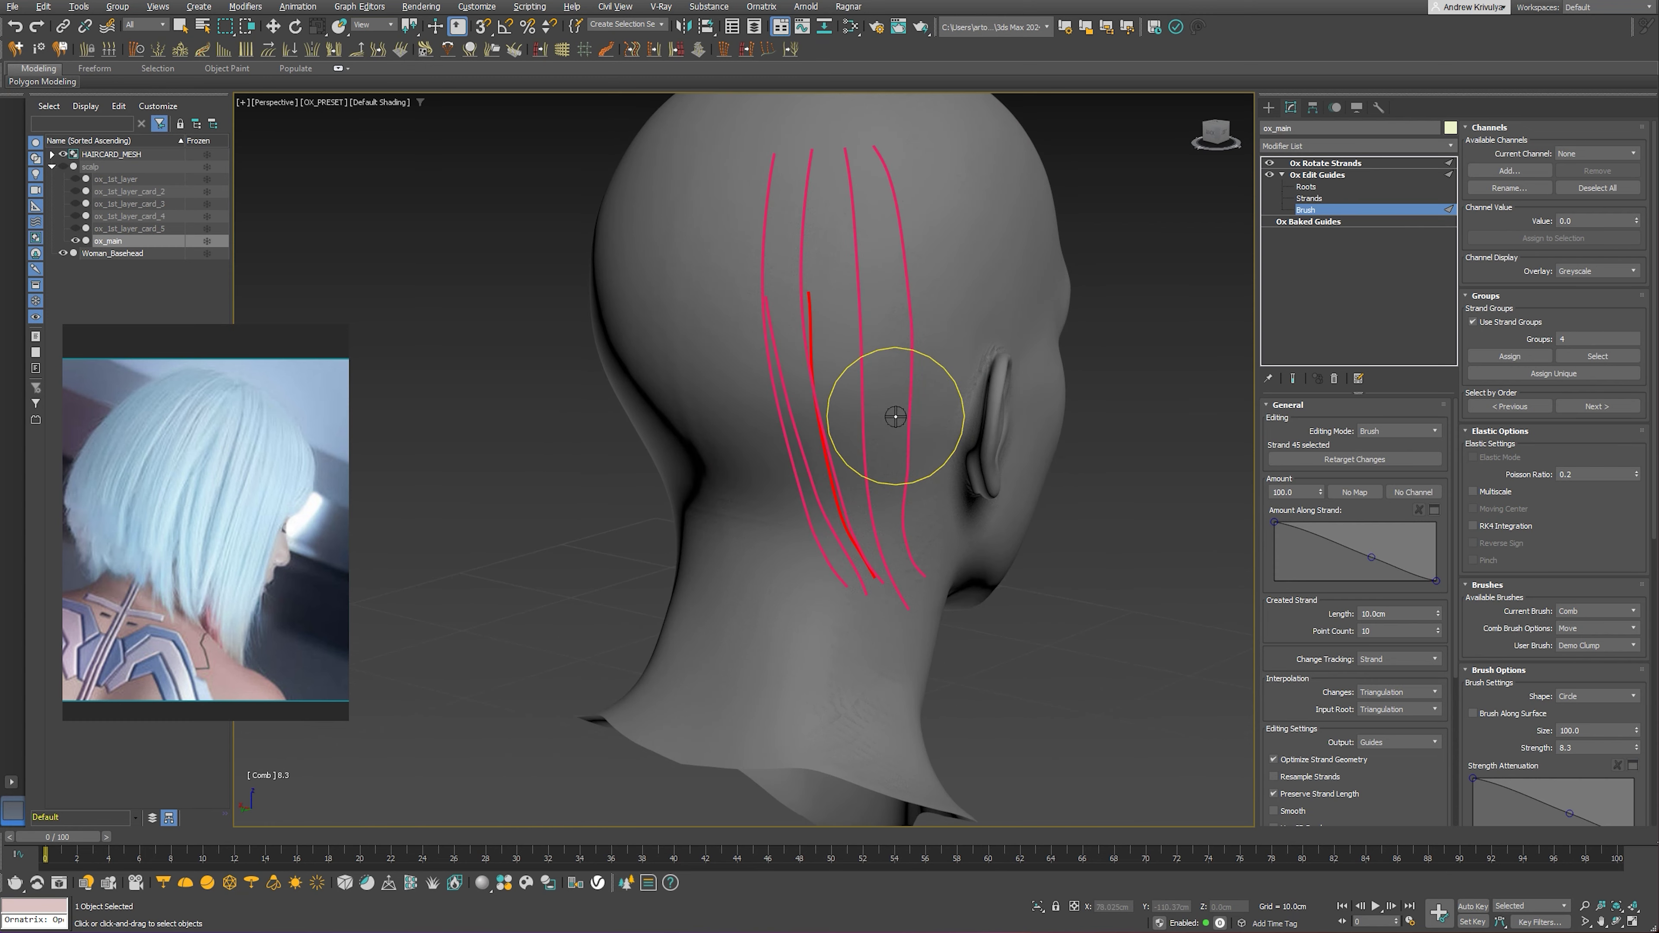
left_click(1307, 187)
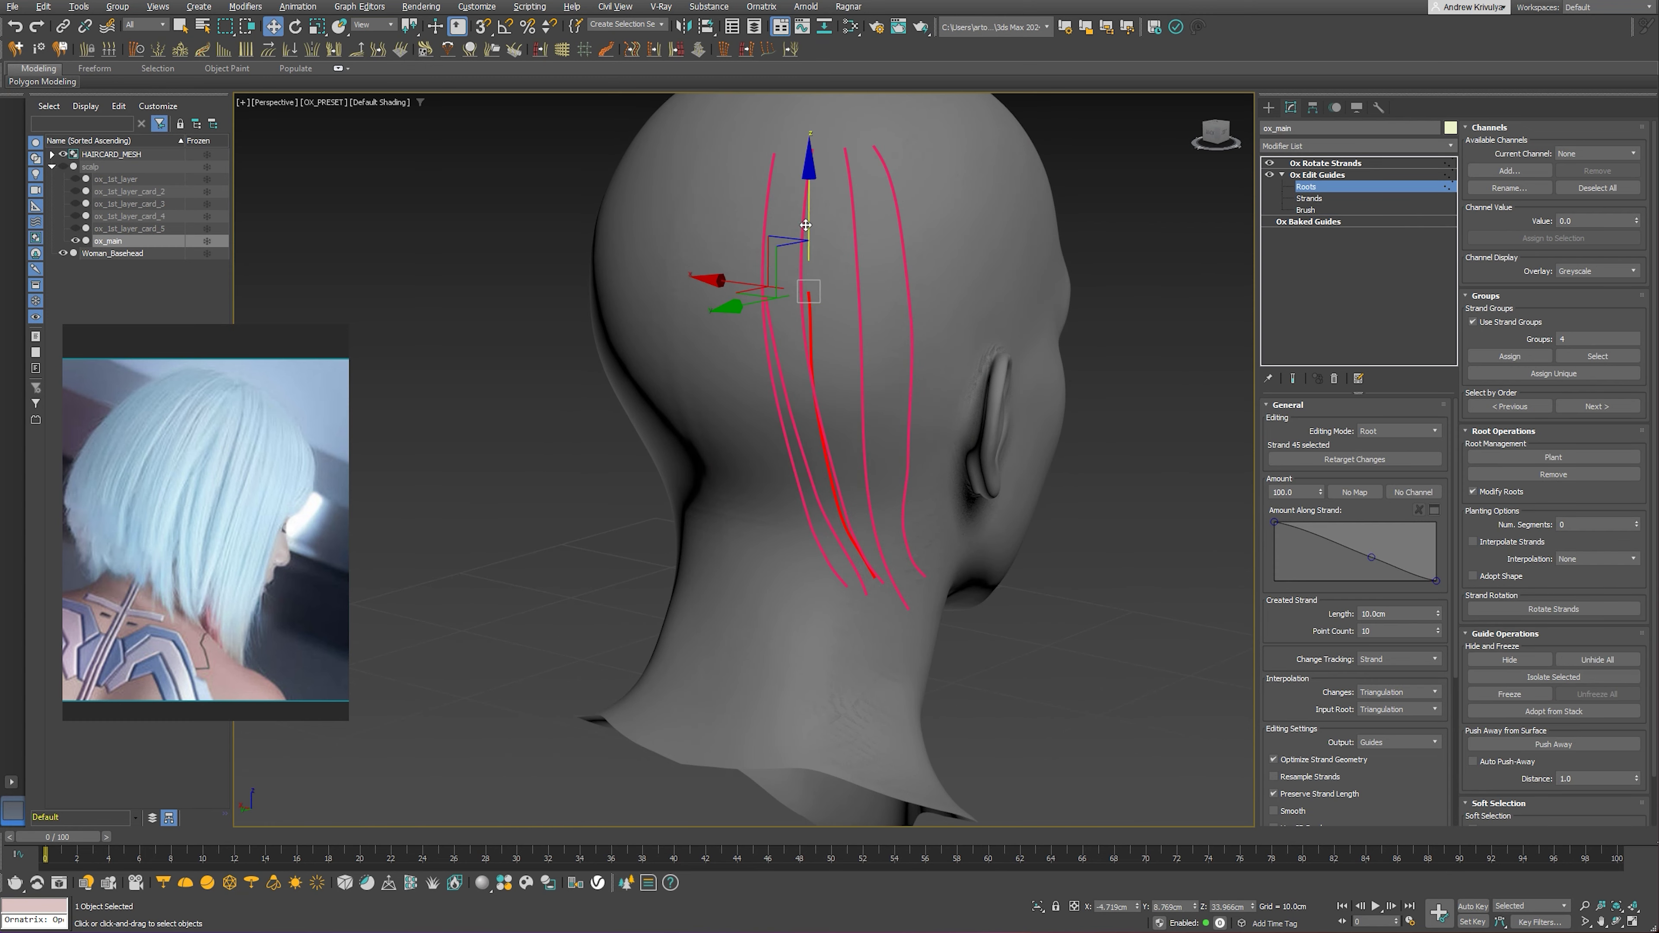
Isolate two neighbouring guide strands at the back and select one of them
middle_click_drag(806, 225, 902, 255, "alt")
left_click(916, 261, "ctrl")
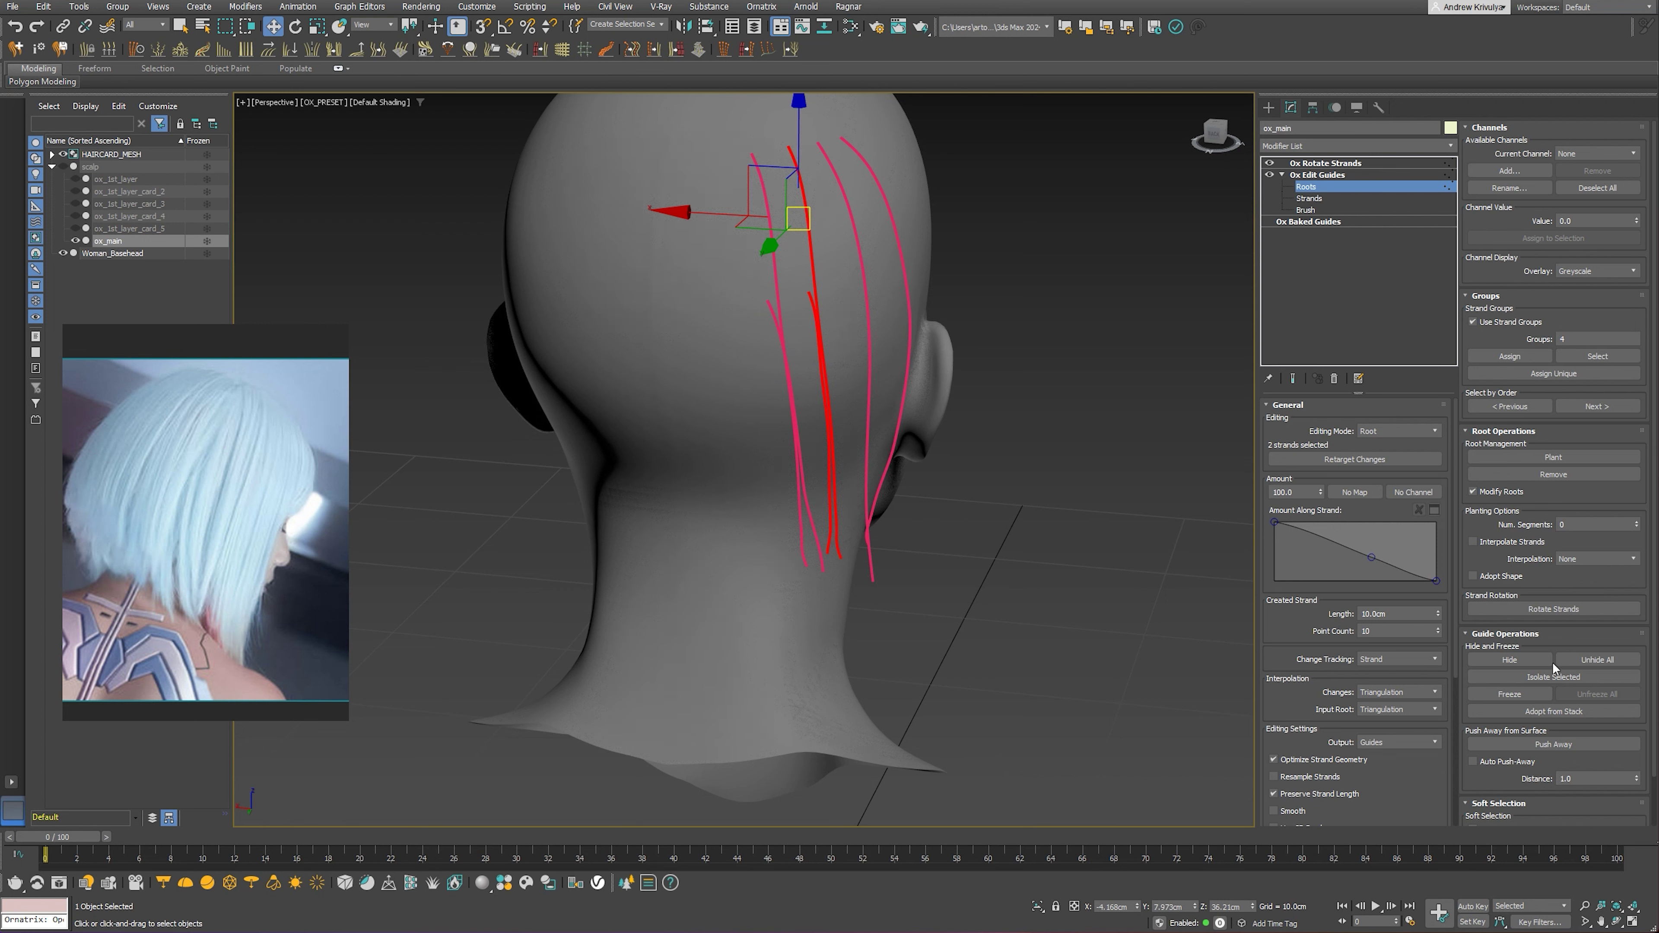
left_click(1558, 673)
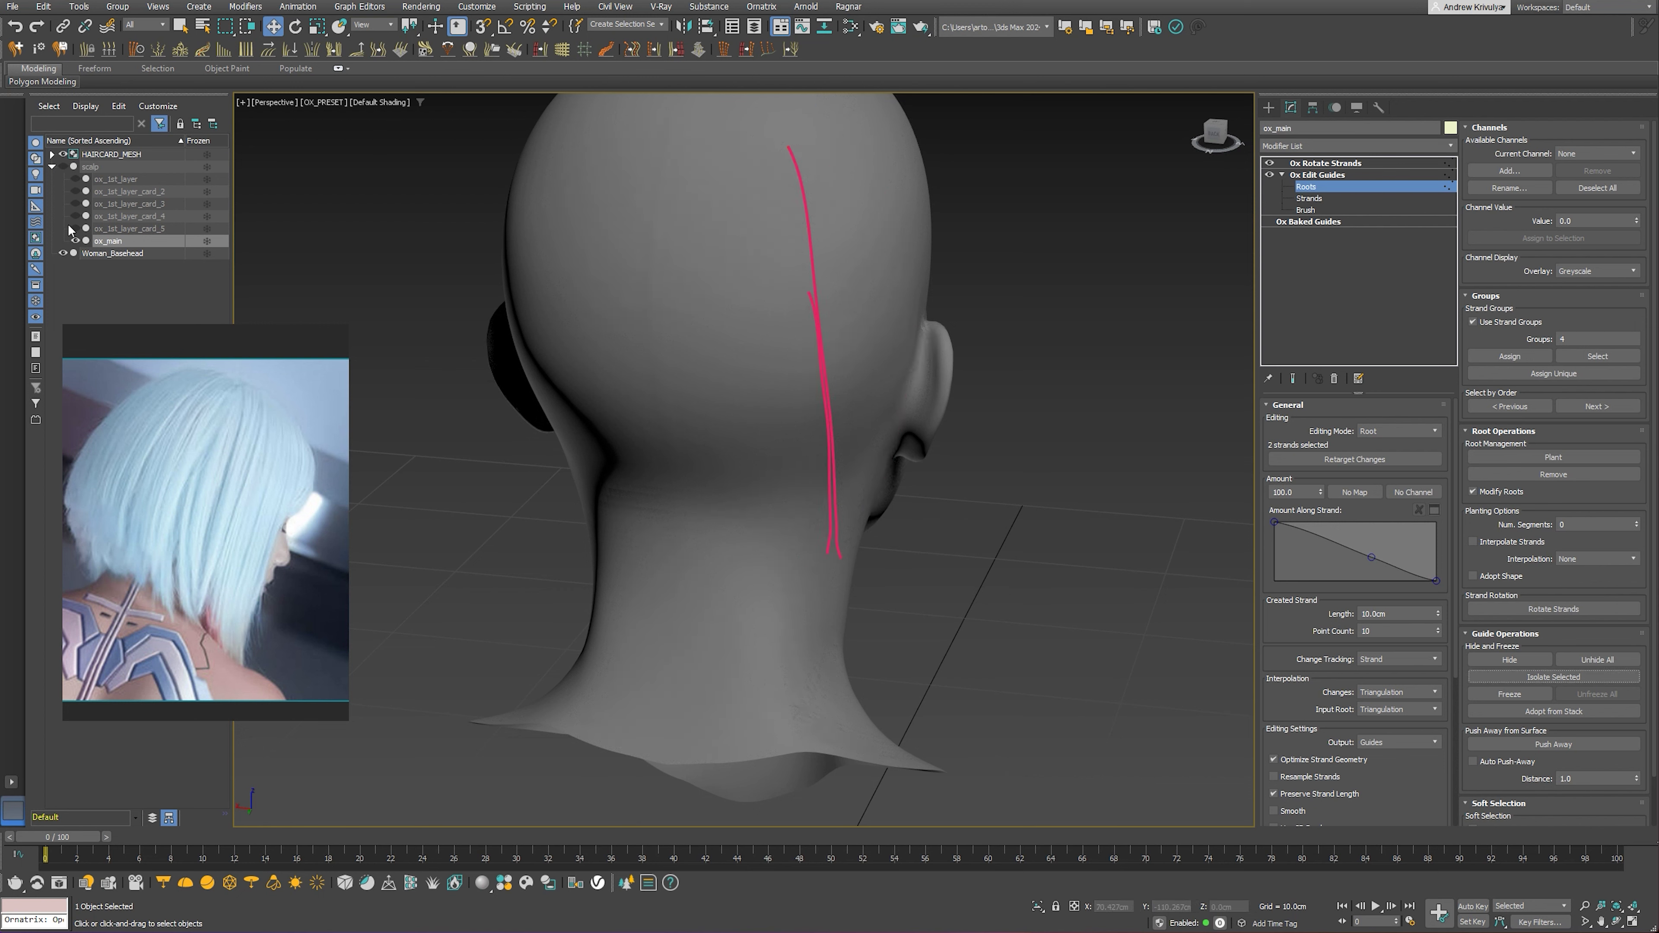
middle_click_drag(804, 379, 1030, 293, "alt")
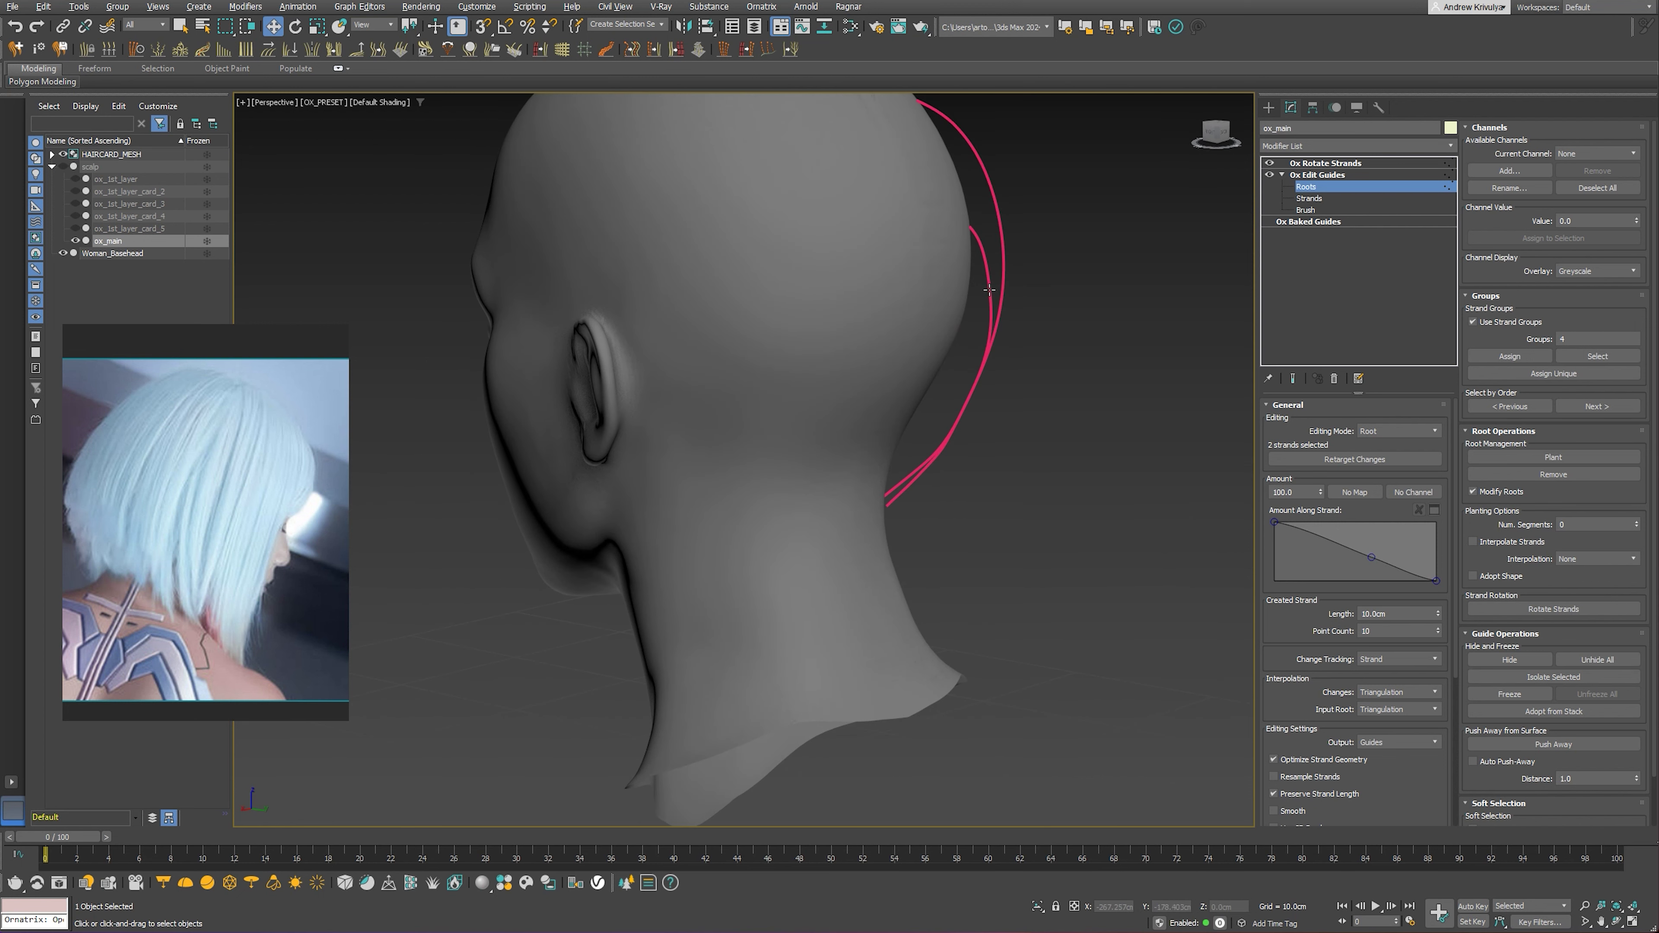
left_click(989, 289)
Comb and smooth that strand so it lies along the back of the head
middle_click_drag(989, 418, 999, 422, "alt")
left_click(1307, 210)
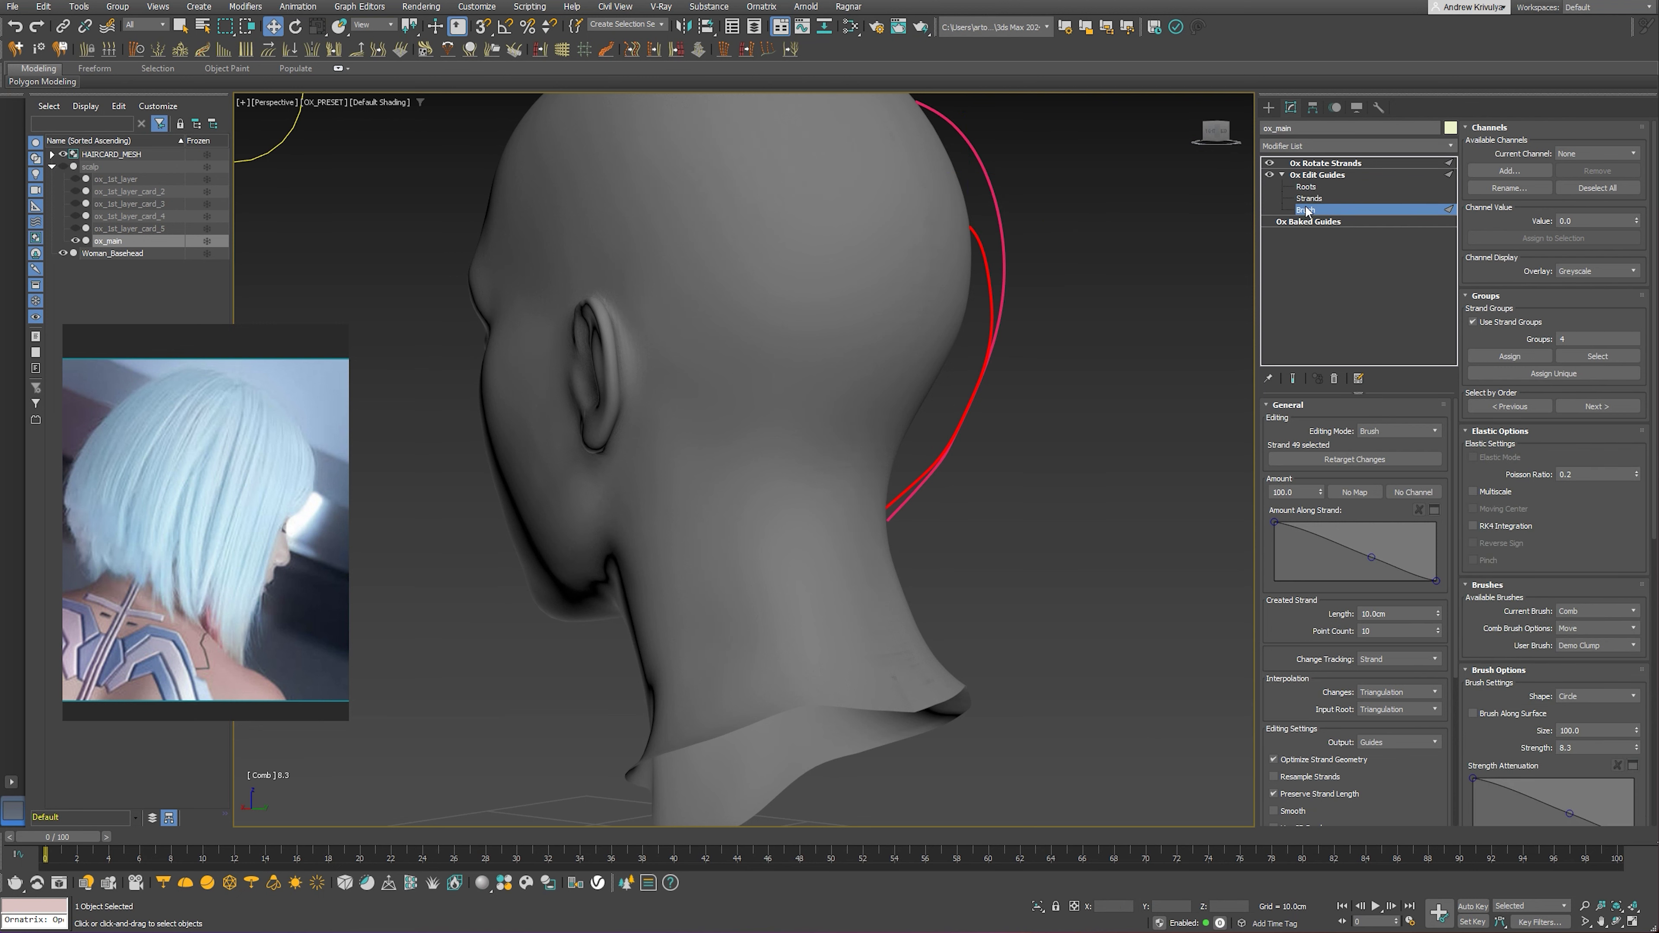
mouse_move(1124, 381)
middle_mouse_down("alt")
mouse_move(1007, 382)
mouse_move(1007, 426)
mouse_move(1027, 383)
middle_mouse_up("alt")
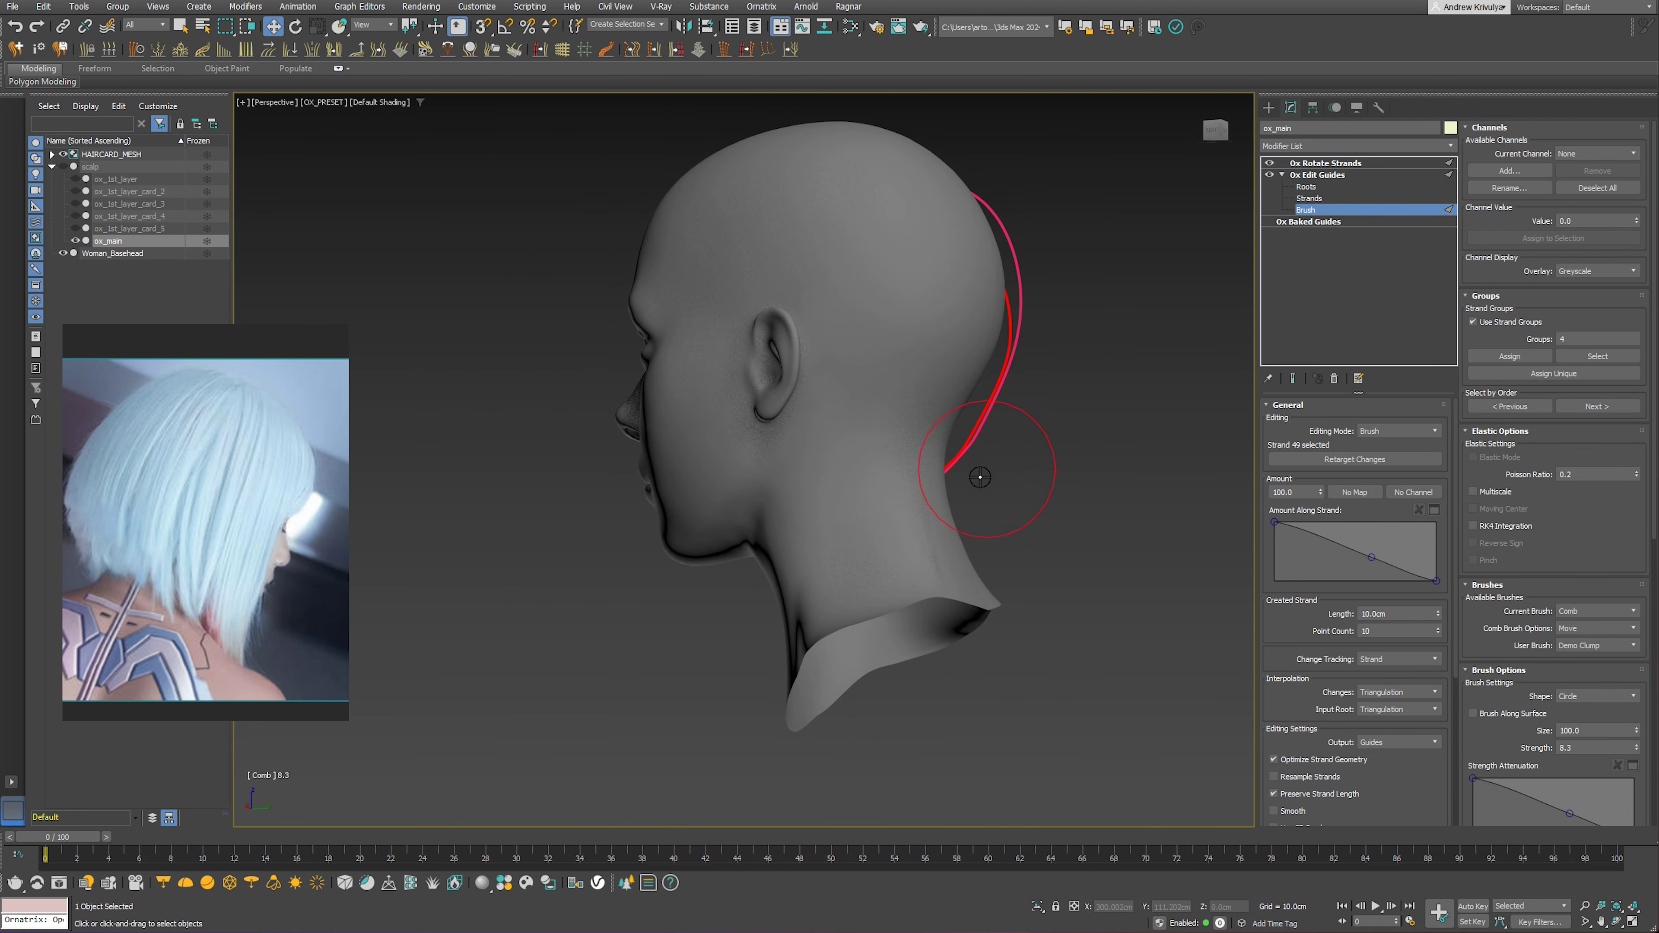
mouse_move(980, 477)
middle_mouse_down("alt")
mouse_move(864, 457)
mouse_move(889, 453)
middle_mouse_up("alt")
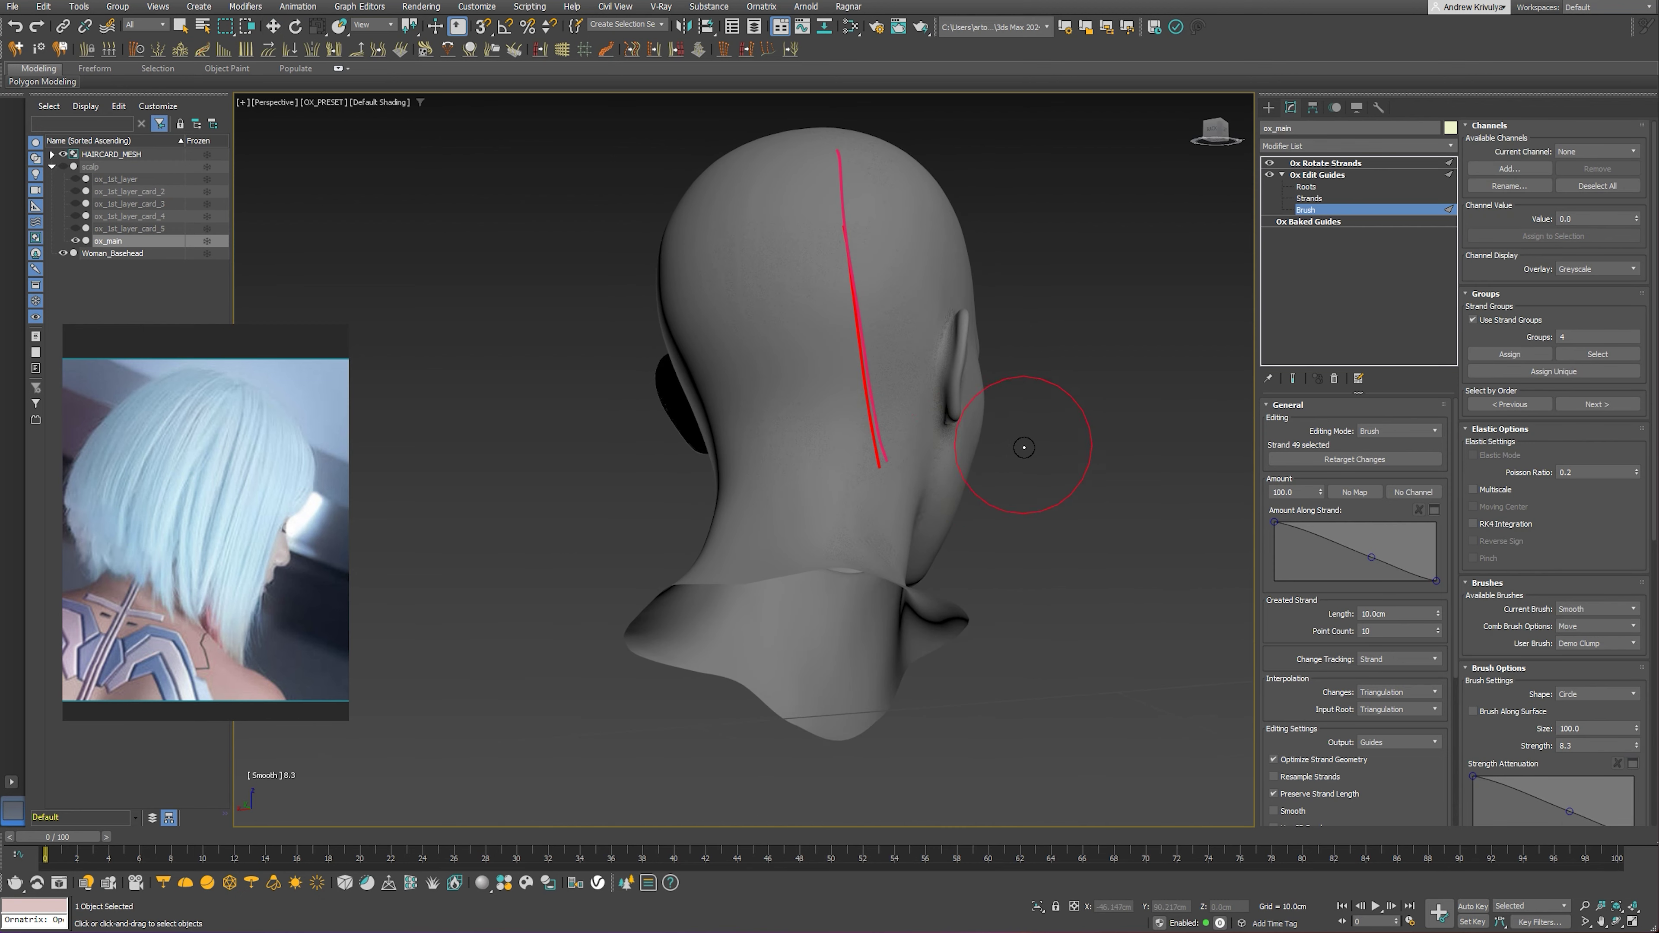
Select the guide strand's tip control point
key("1")
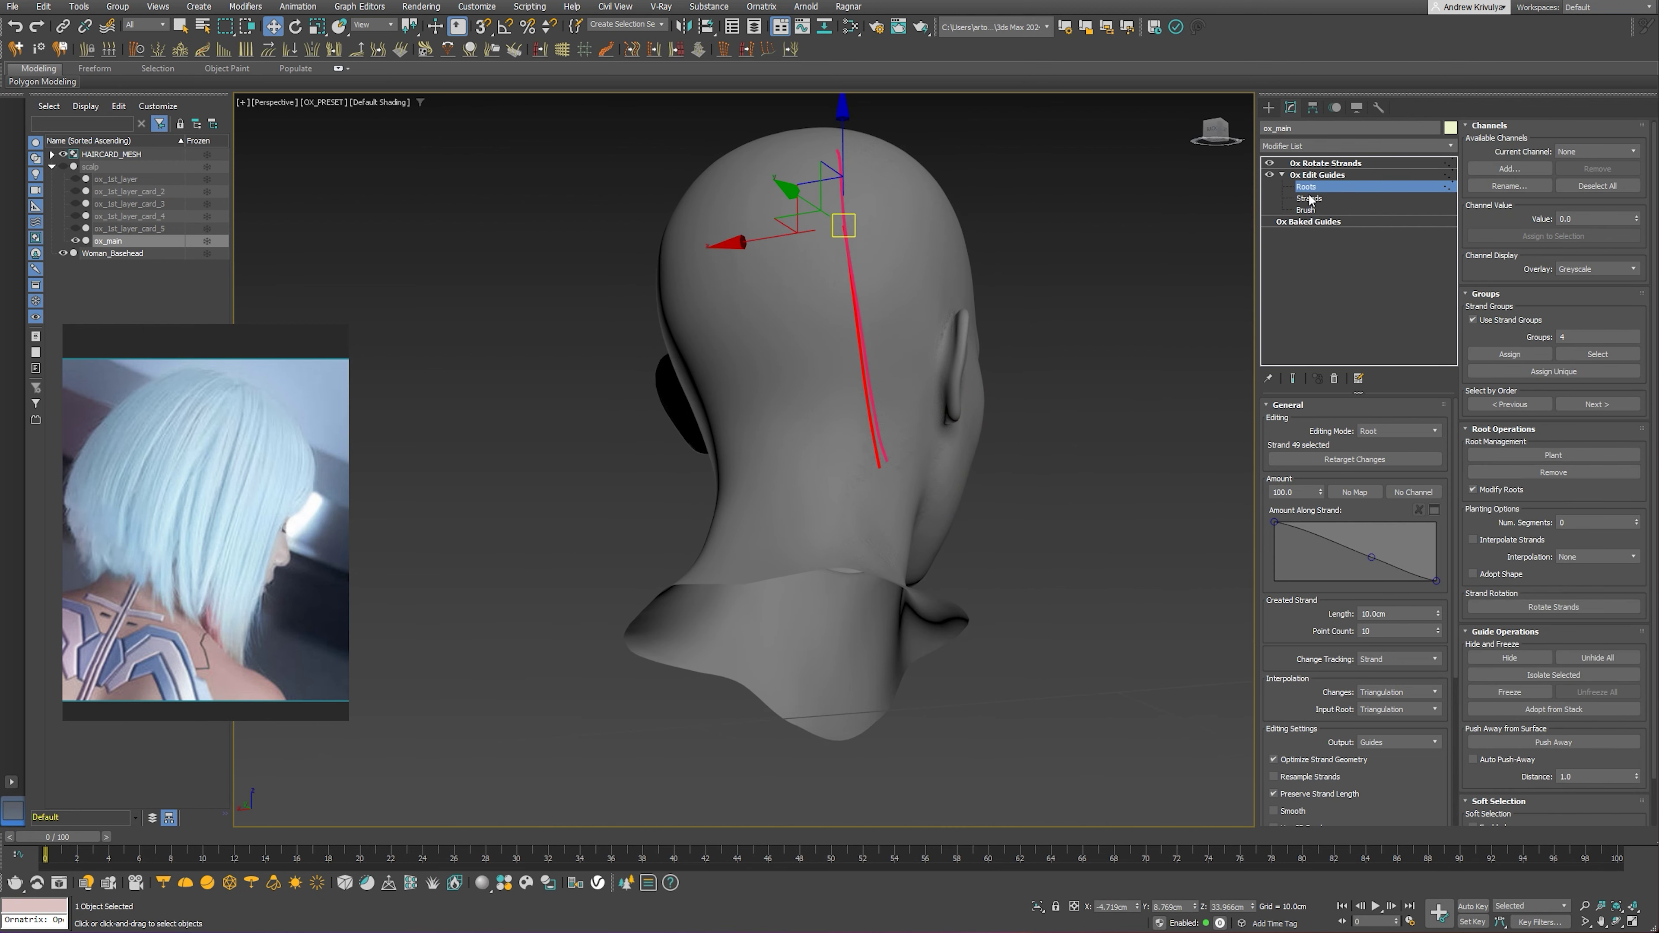
left_click(1309, 199)
left_click(880, 468)
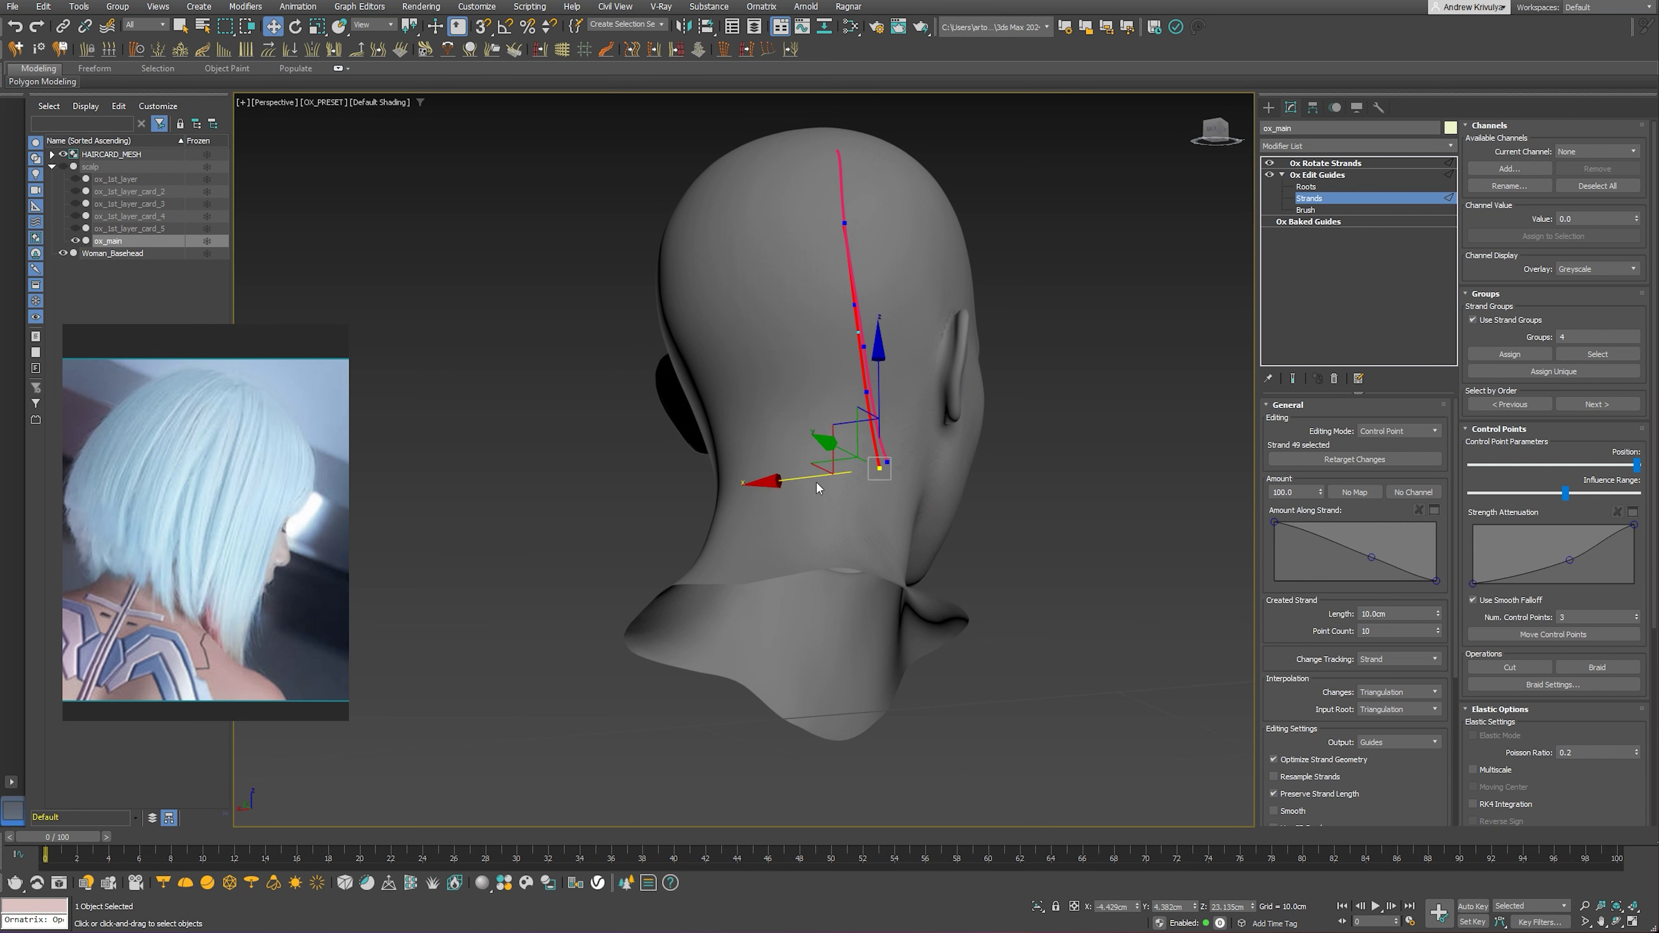
mouse_move(818, 478)
middle_mouse_down("alt")
mouse_move(950, 469)
mouse_move(961, 429)
mouse_move(699, 414)
mouse_move(746, 419)
middle_mouse_up("alt")
Show the ox_1st_layer_card_4 hair with the final result and unhide all guide strands
left_click(75, 215)
left_click(1292, 379)
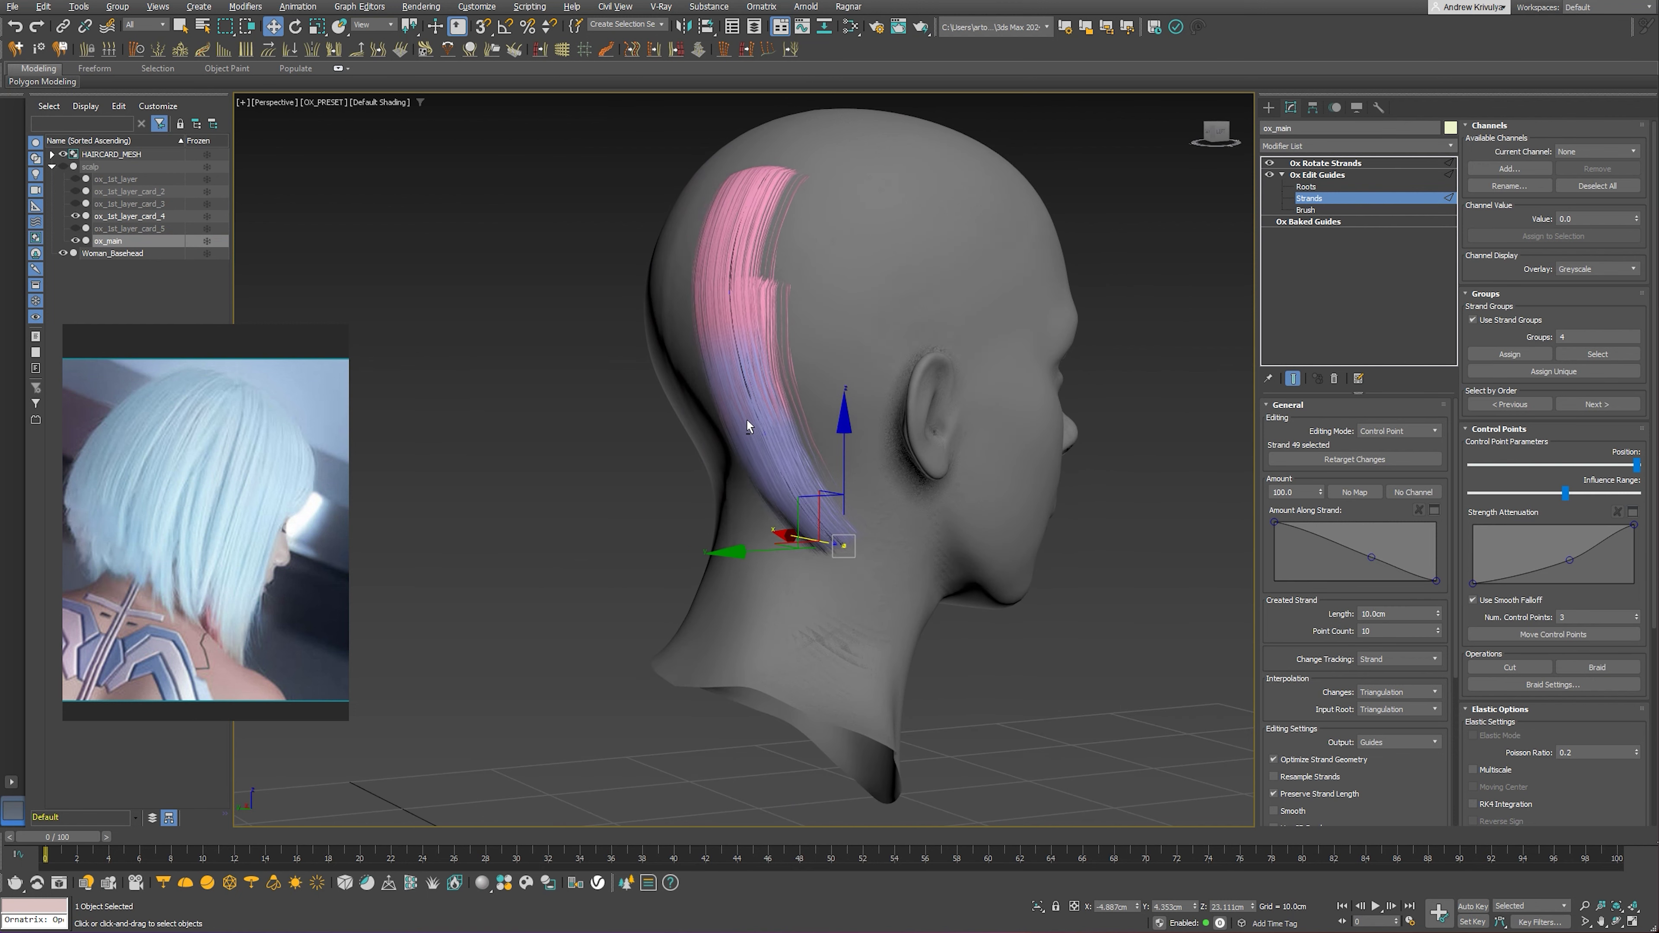
left_click(1306, 186)
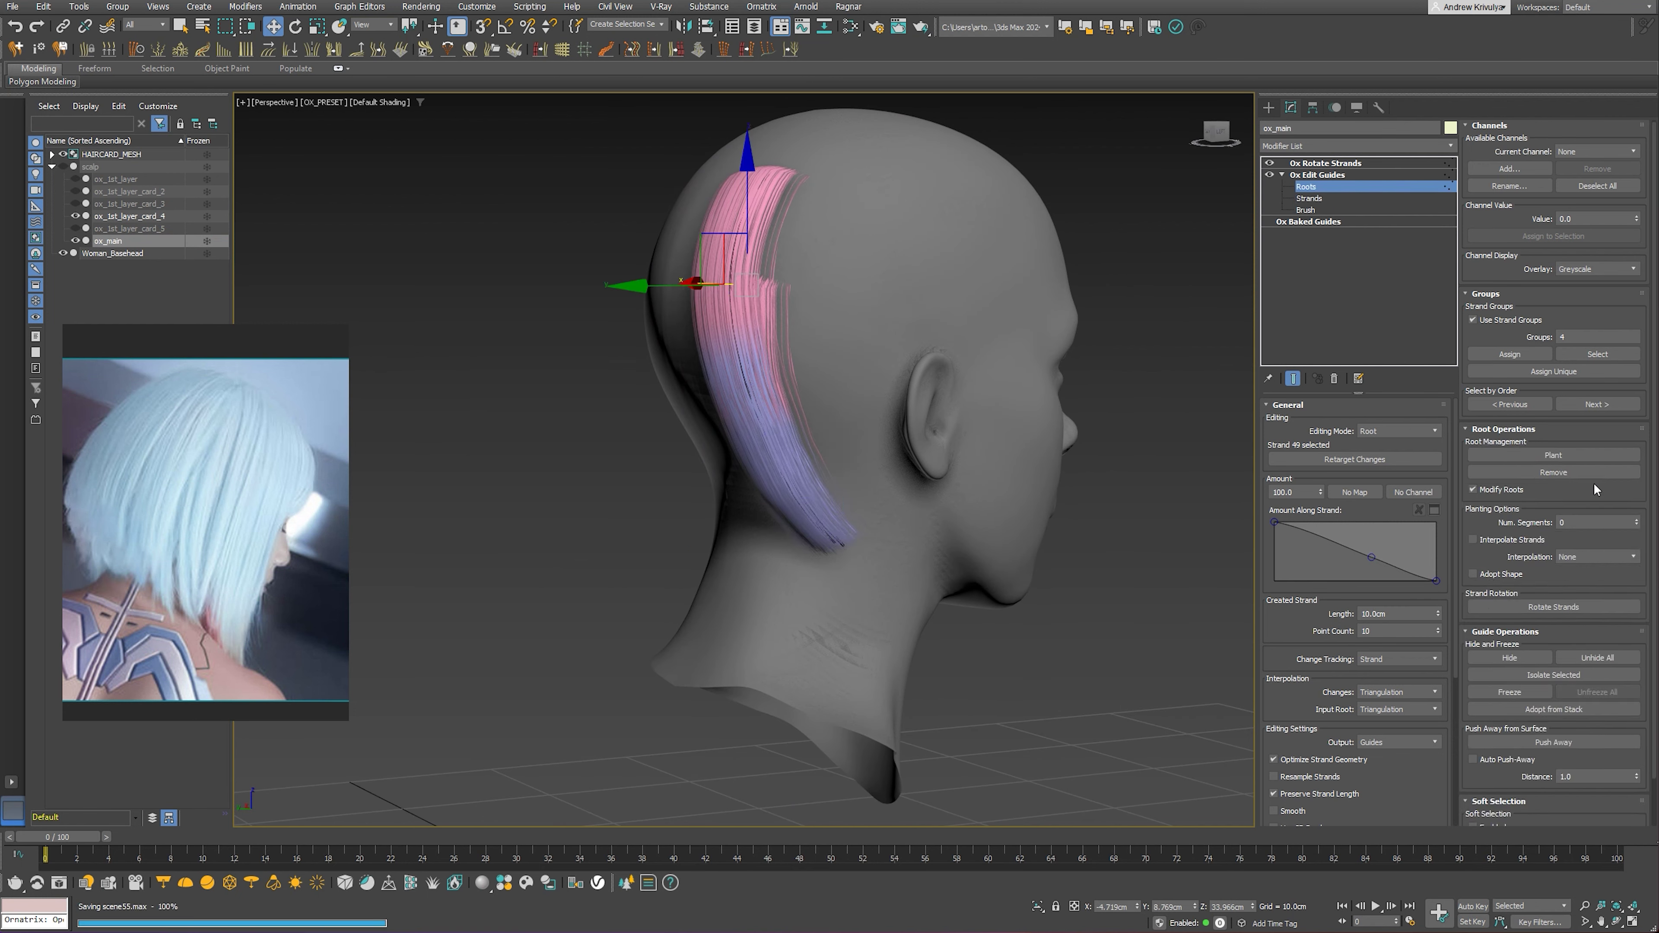
left_click(1596, 658)
middle_click_drag(783, 416, 875, 400, "alt")
scroll(869, 399, "down", 3)
Select ox_1st_layer_card_4 and orbit to view the pink-to-blue bob from behind
scroll(876, 400, "up", 2)
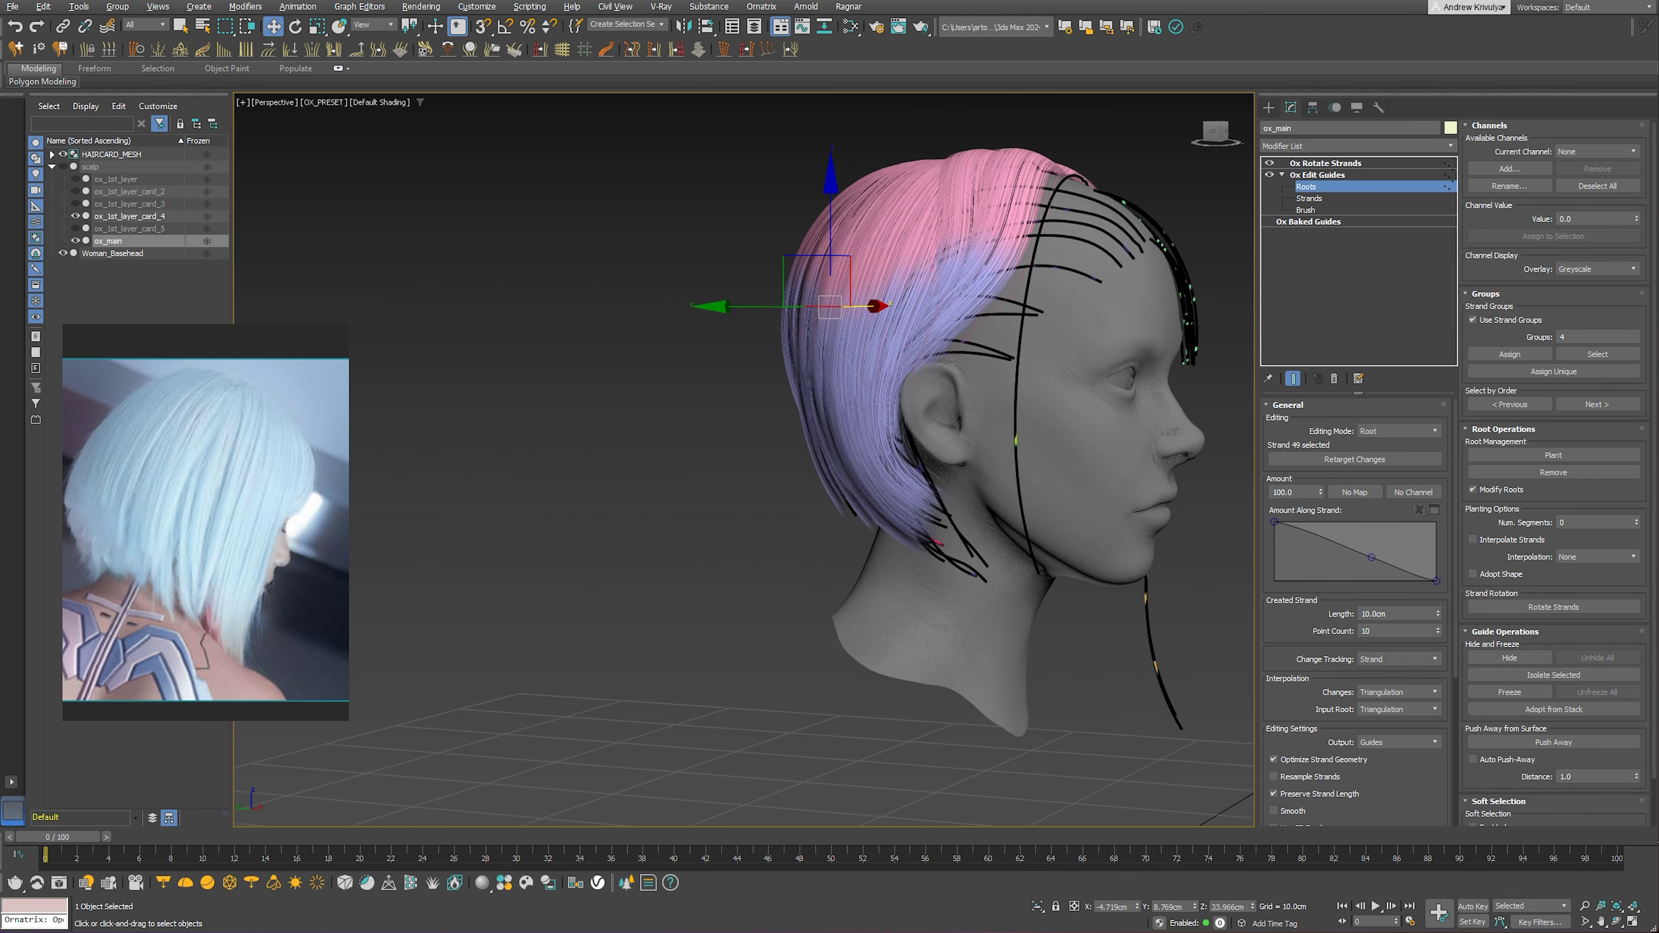
scroll(767, 481, "down", 2)
mouse_move(767, 481)
middle_mouse_down("alt")
mouse_move(760, 510)
mouse_move(830, 526)
mouse_move(919, 497)
mouse_move(627, 483)
middle_mouse_up("alt")
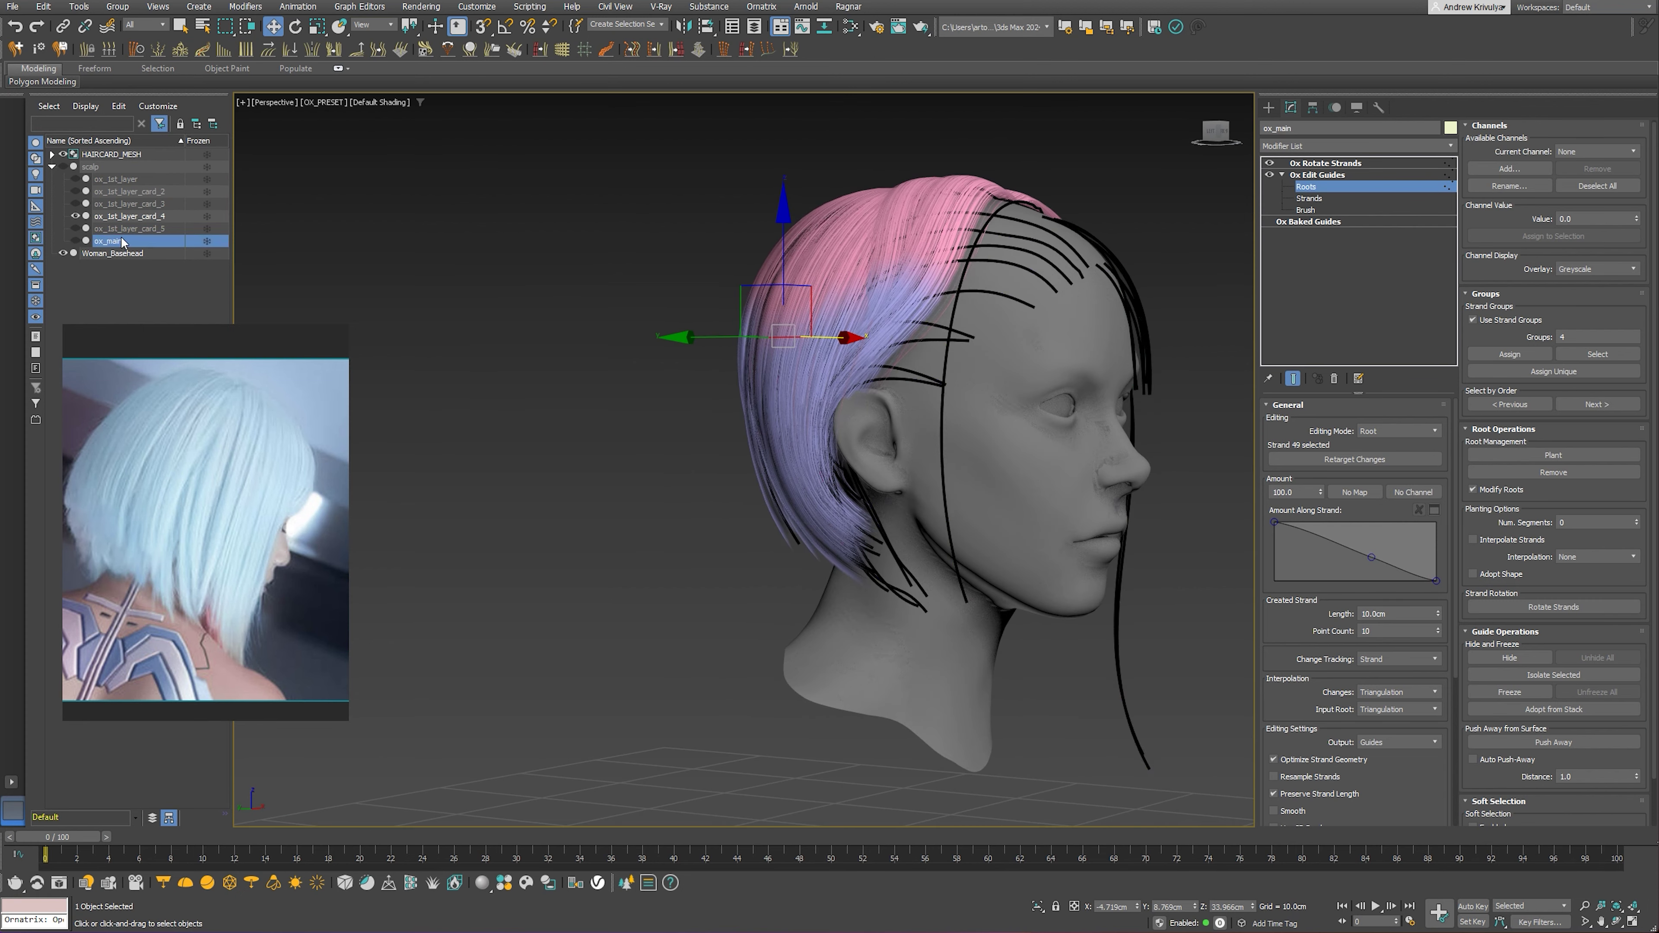
left_click(129, 216)
mouse_move(753, 370)
middle_mouse_down("alt")
mouse_move(861, 369)
mouse_move(735, 373)
mouse_move(884, 430)
middle_mouse_up("alt")
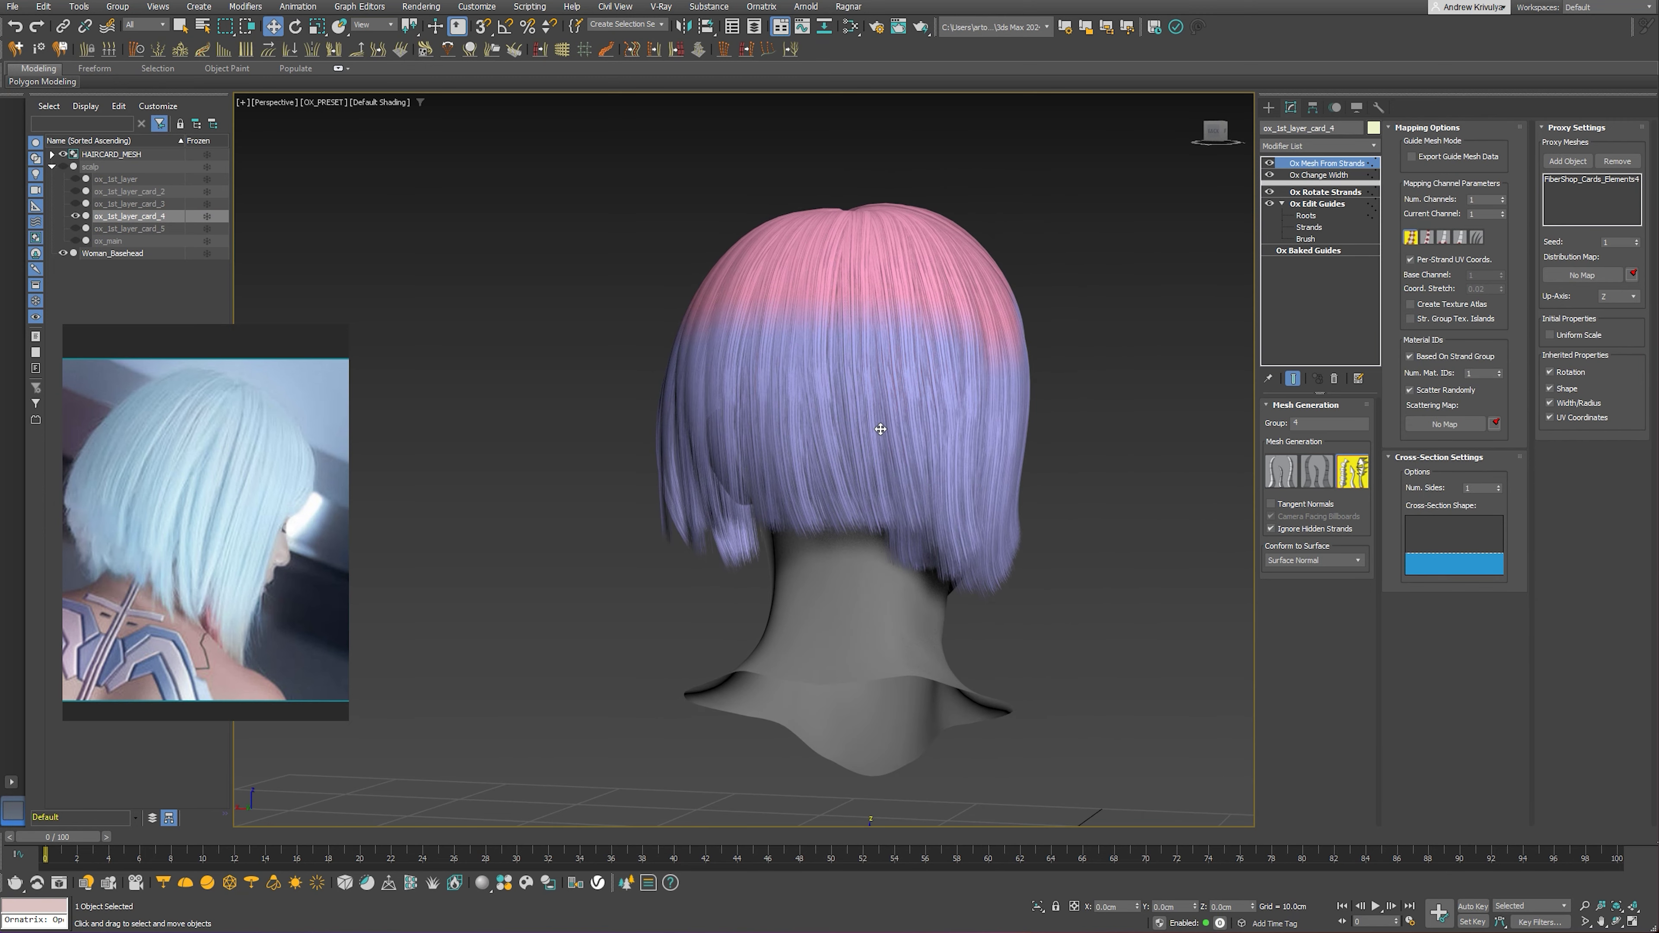
Hide ox_1st_layer_card_4, select ox_main, and switch Ox Edit Guides to Roots
scroll(881, 428, "up", 2)
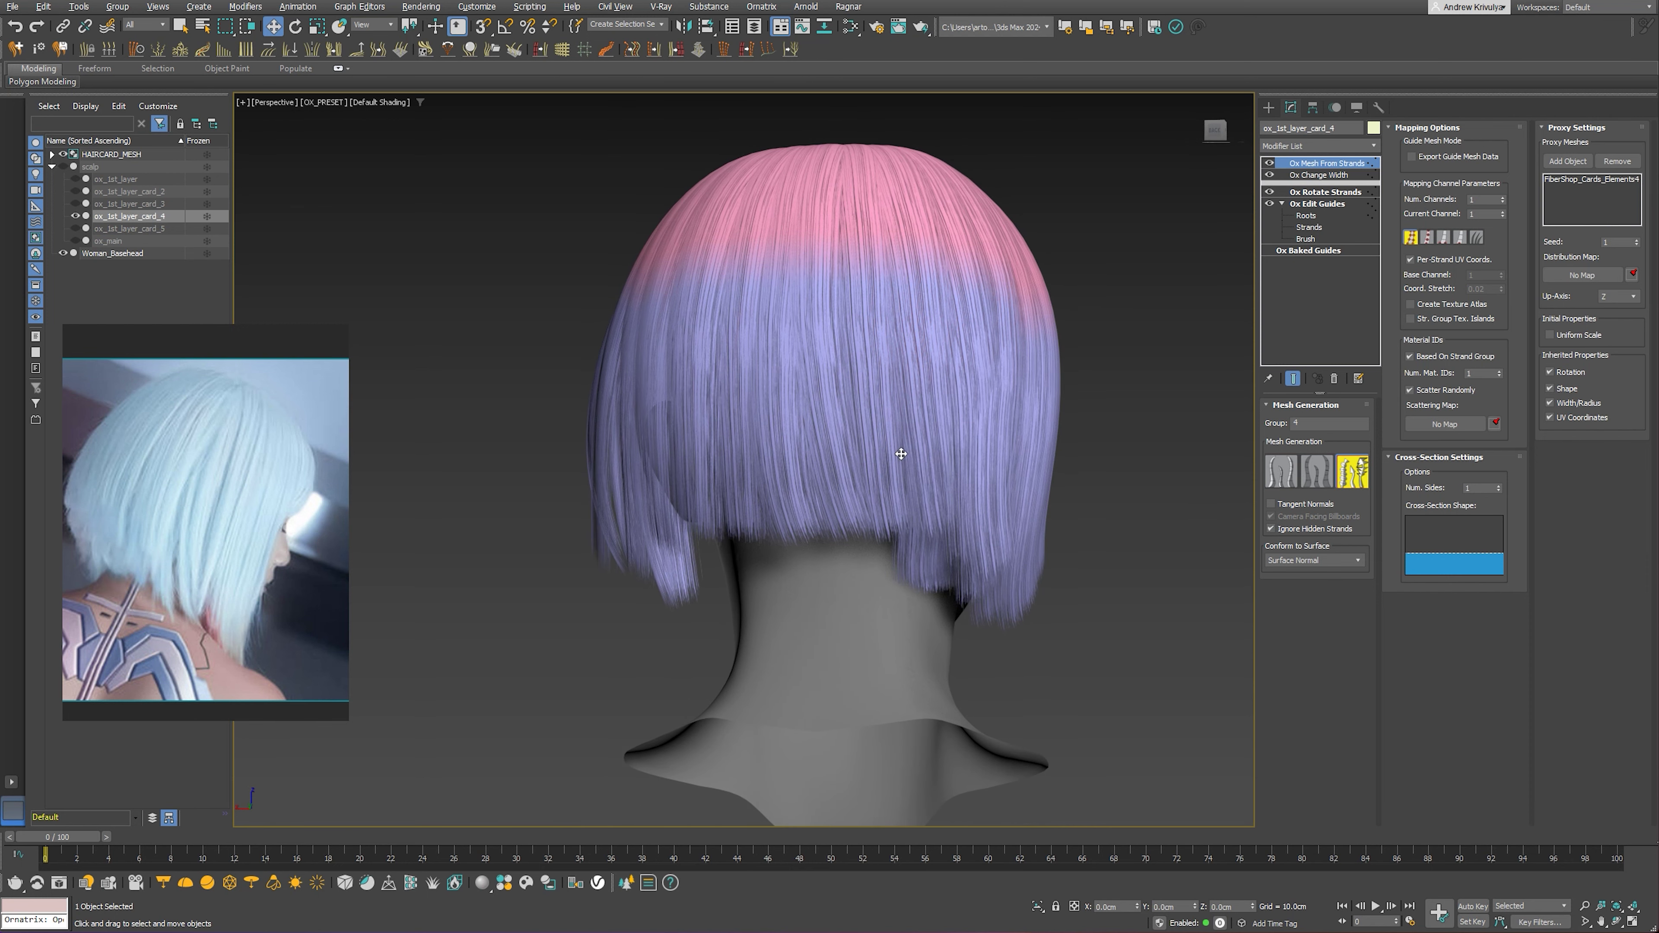
left_click(75, 215)
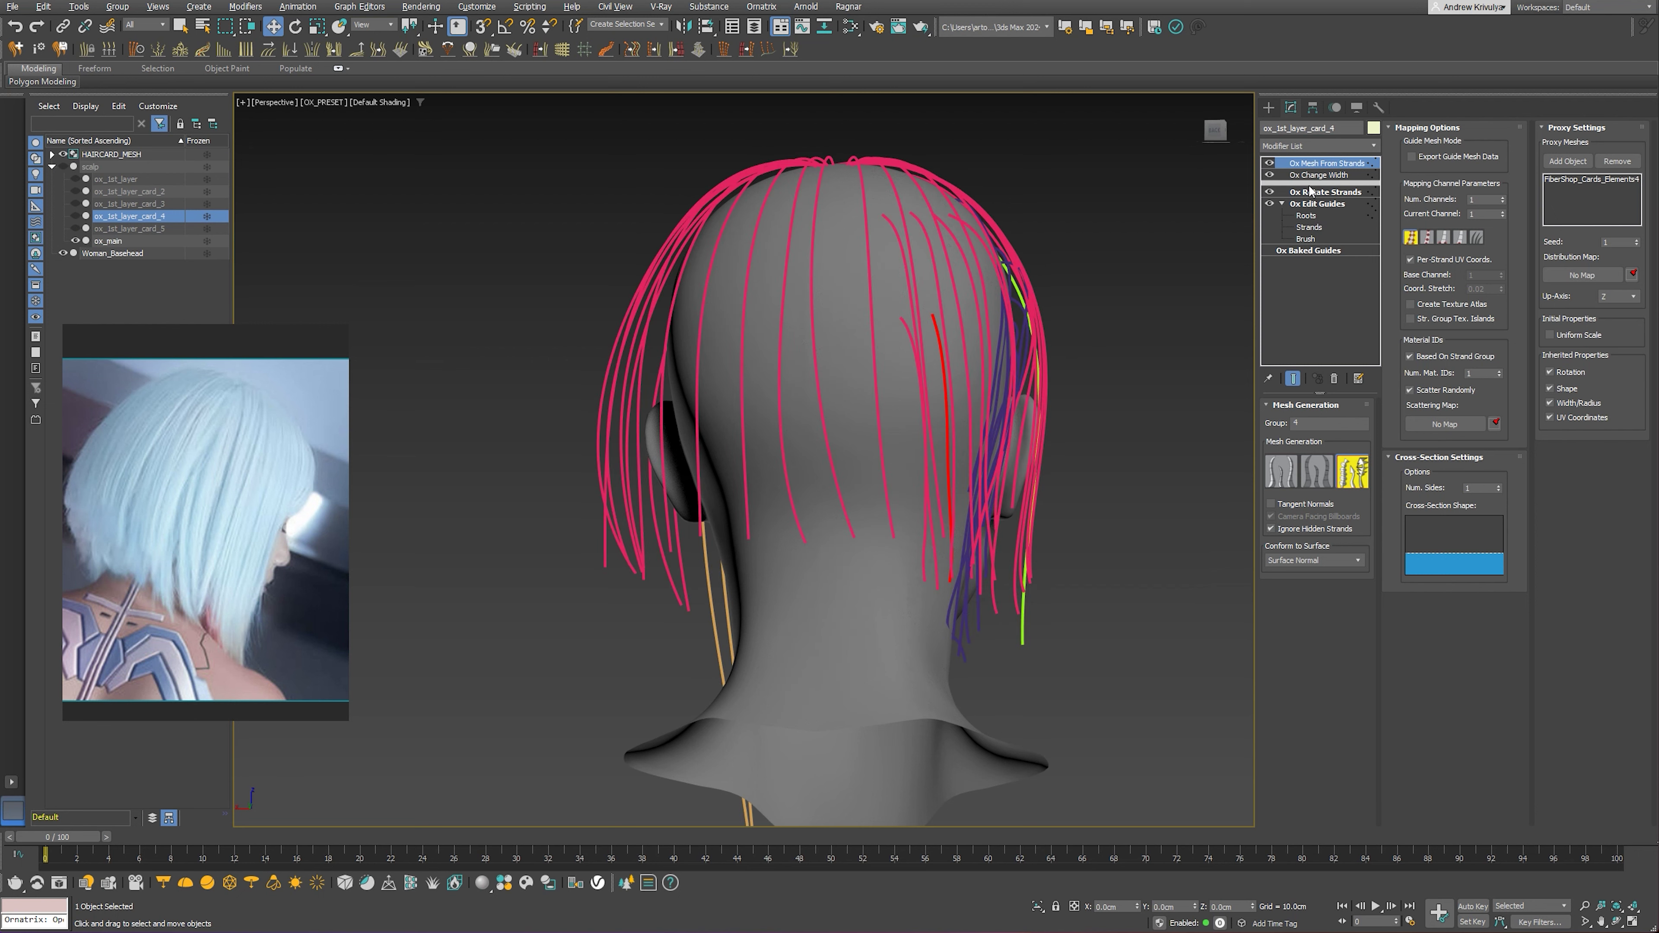
left_click(88, 241)
left_click(1304, 188)
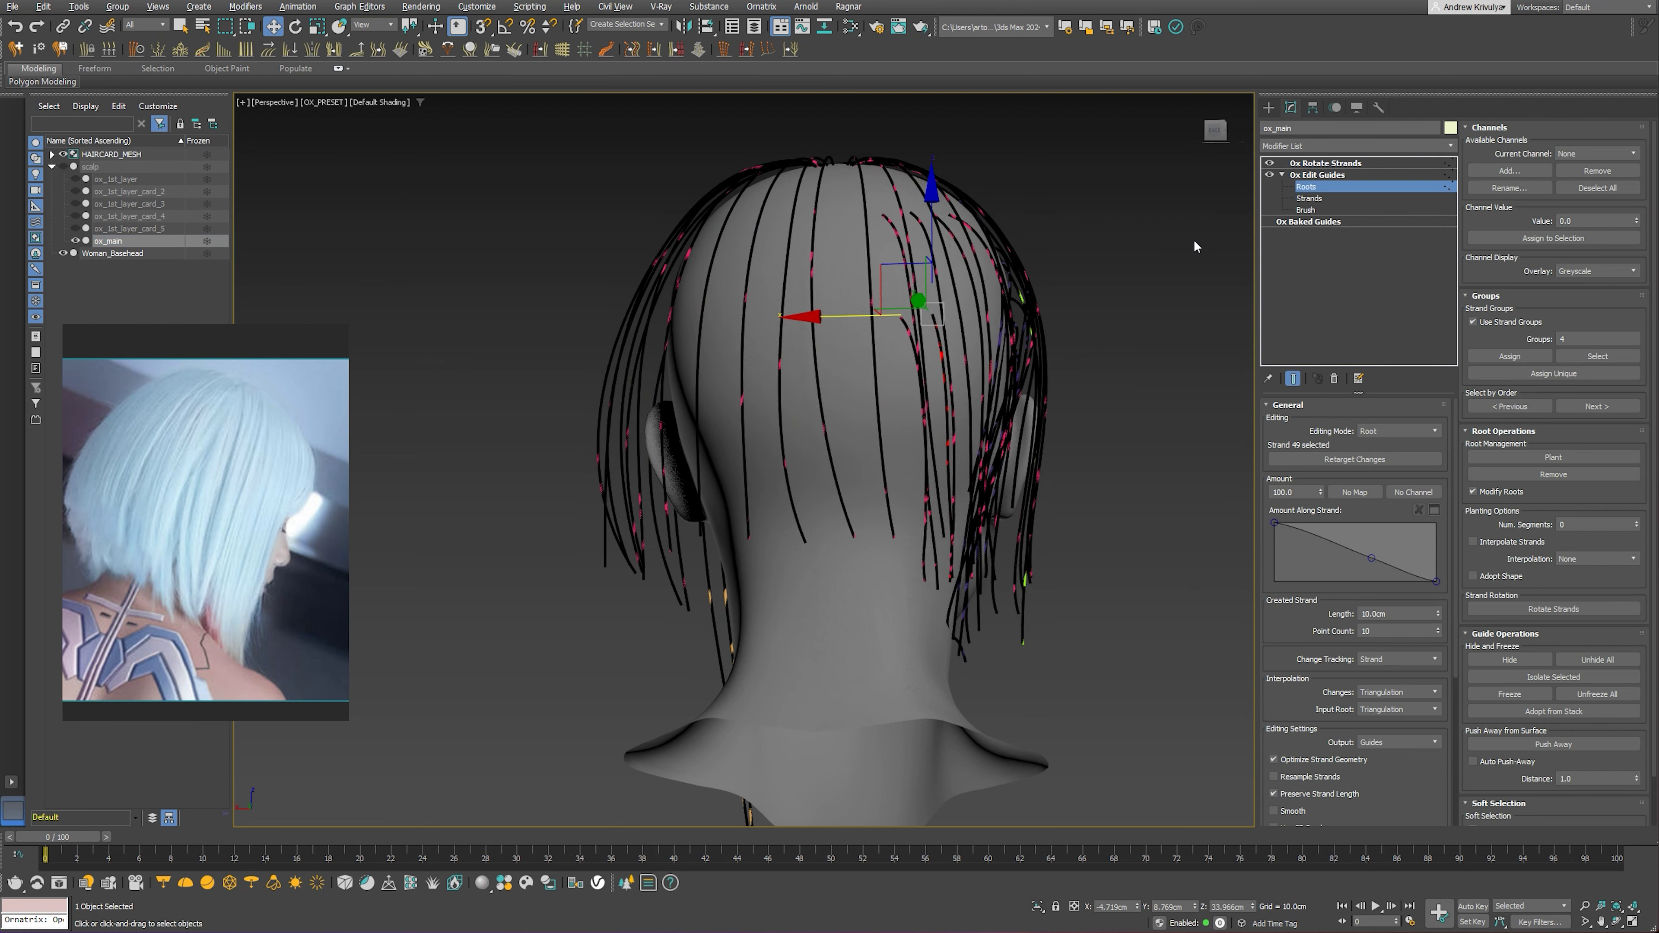
mouse_move(1195, 239)
middle_mouse_down("alt")
mouse_move(1012, 377)
mouse_move(988, 361)
mouse_move(892, 385)
middle_mouse_up("alt")
Select four guide strands behind the right ear, rotate them, and isolate the selection
scroll(849, 392, "up", 5)
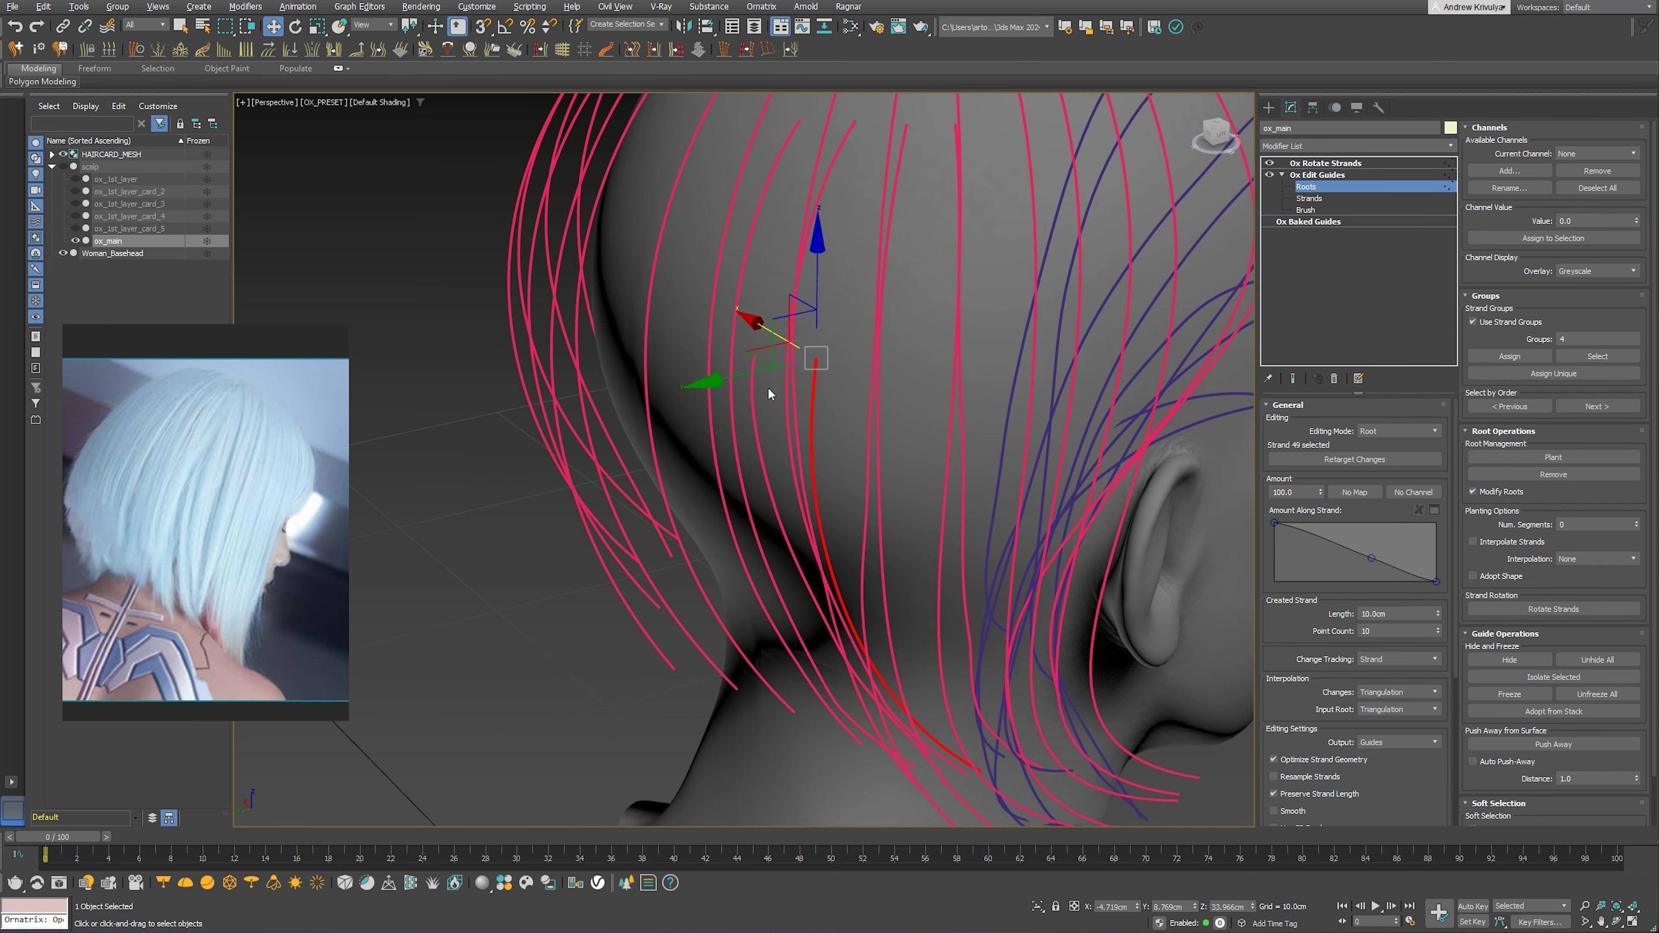
mouse_move(751, 392)
middle_mouse_down("alt")
mouse_move(838, 394)
mouse_move(1017, 356)
mouse_move(1011, 235)
mouse_move(1014, 326)
middle_mouse_up("alt")
left_click(839, 394)
left_click(895, 395, "ctrl")
left_click(1012, 228, "ctrl")
left_click(1548, 609)
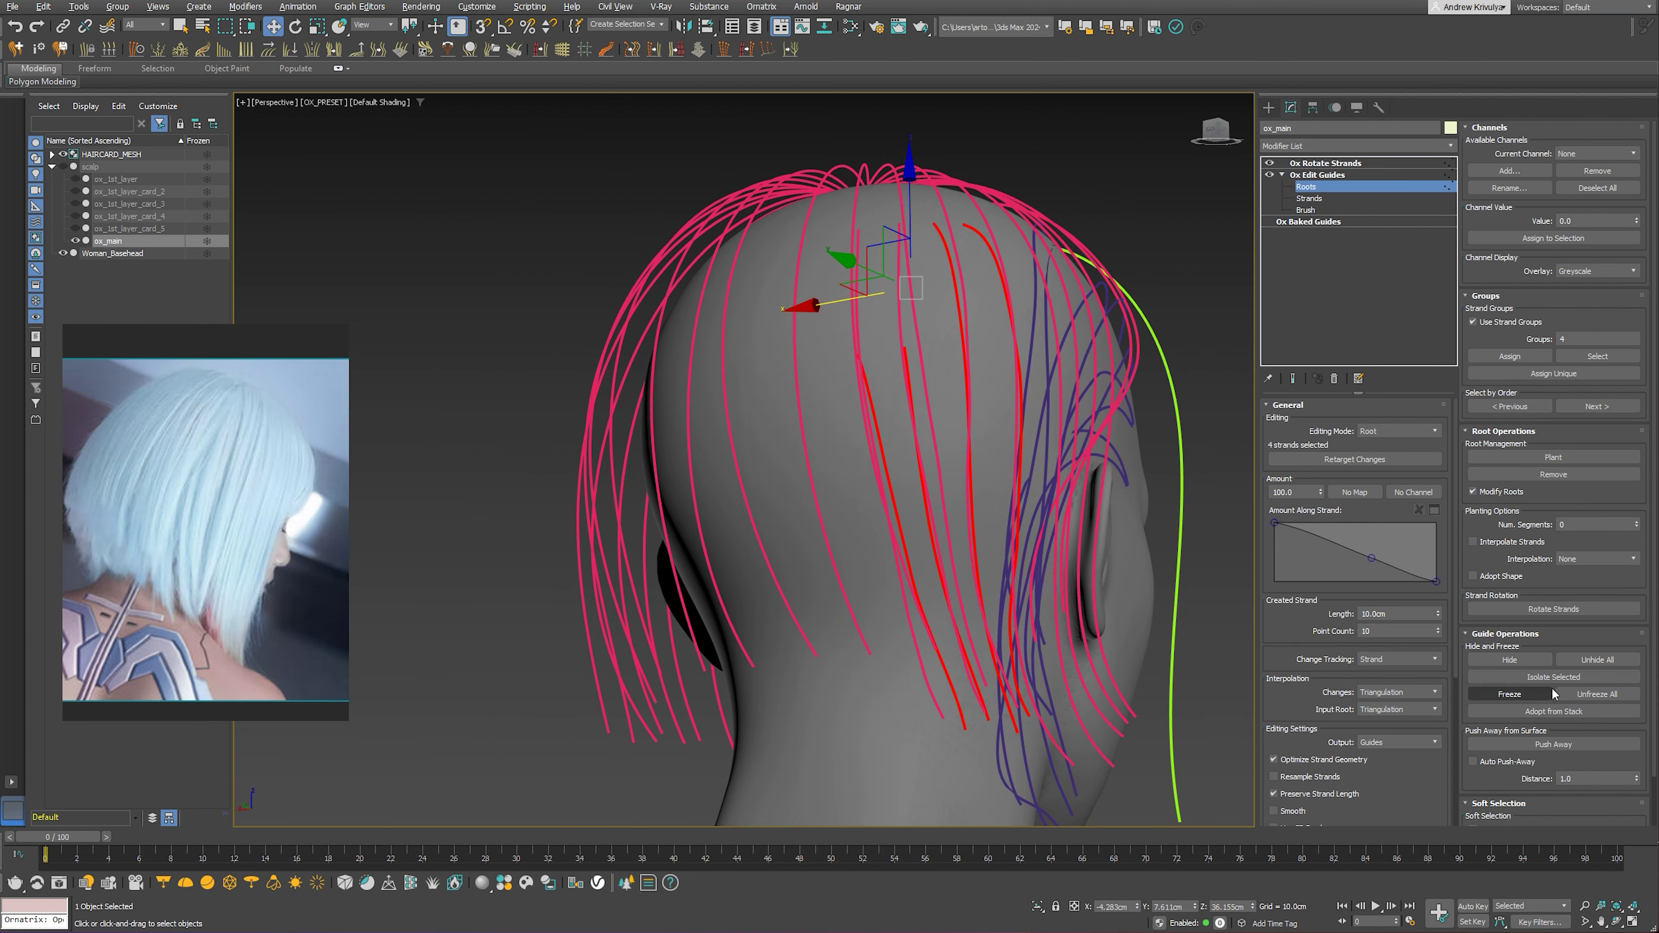
left_click(1552, 678)
Select one strand and plant an extra guide root on the scalp among them
left_click(907, 429)
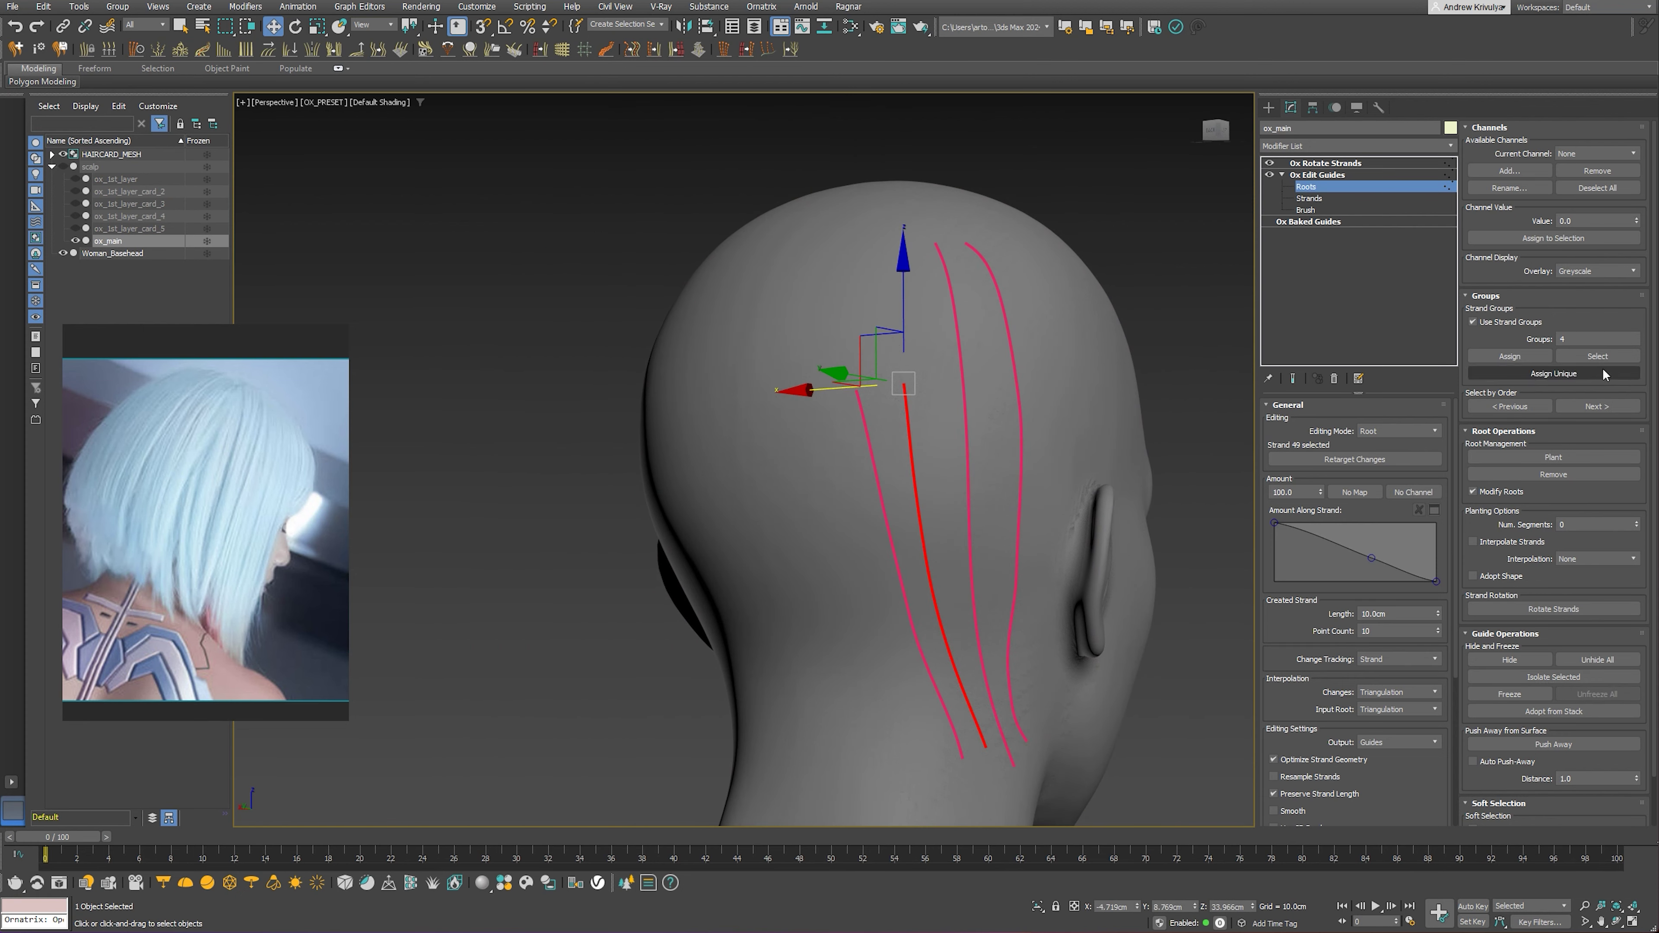
left_click(1553, 458)
scroll(951, 381, "up", 3)
scroll(951, 381, "up", 2)
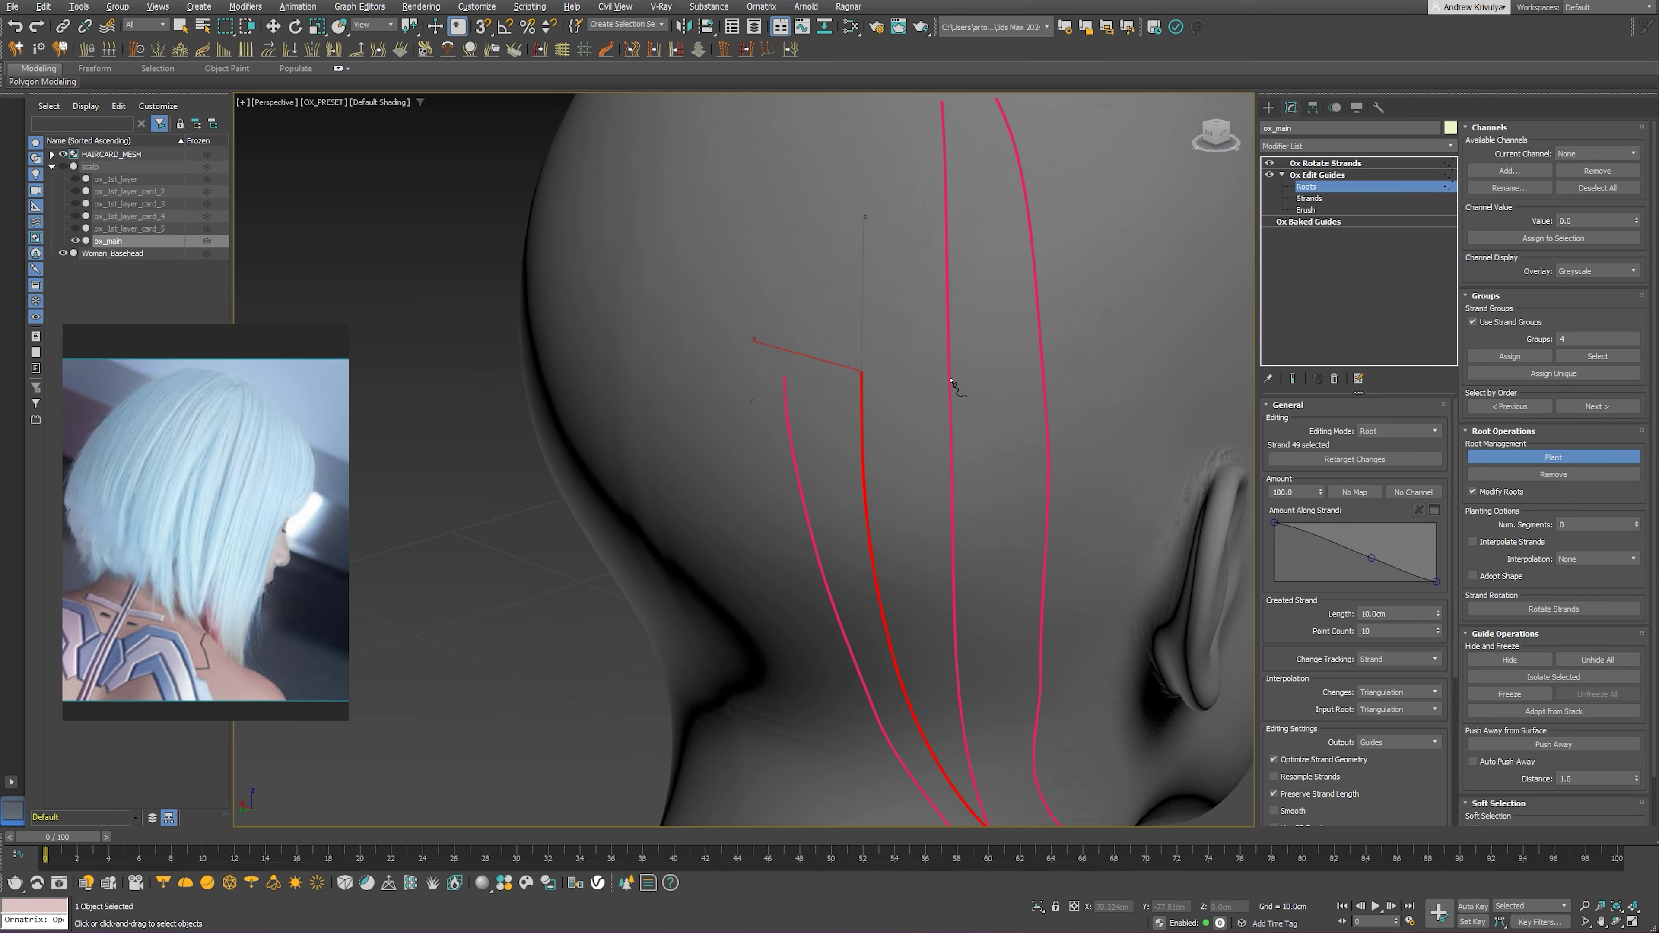
scroll(998, 399, "down", 3)
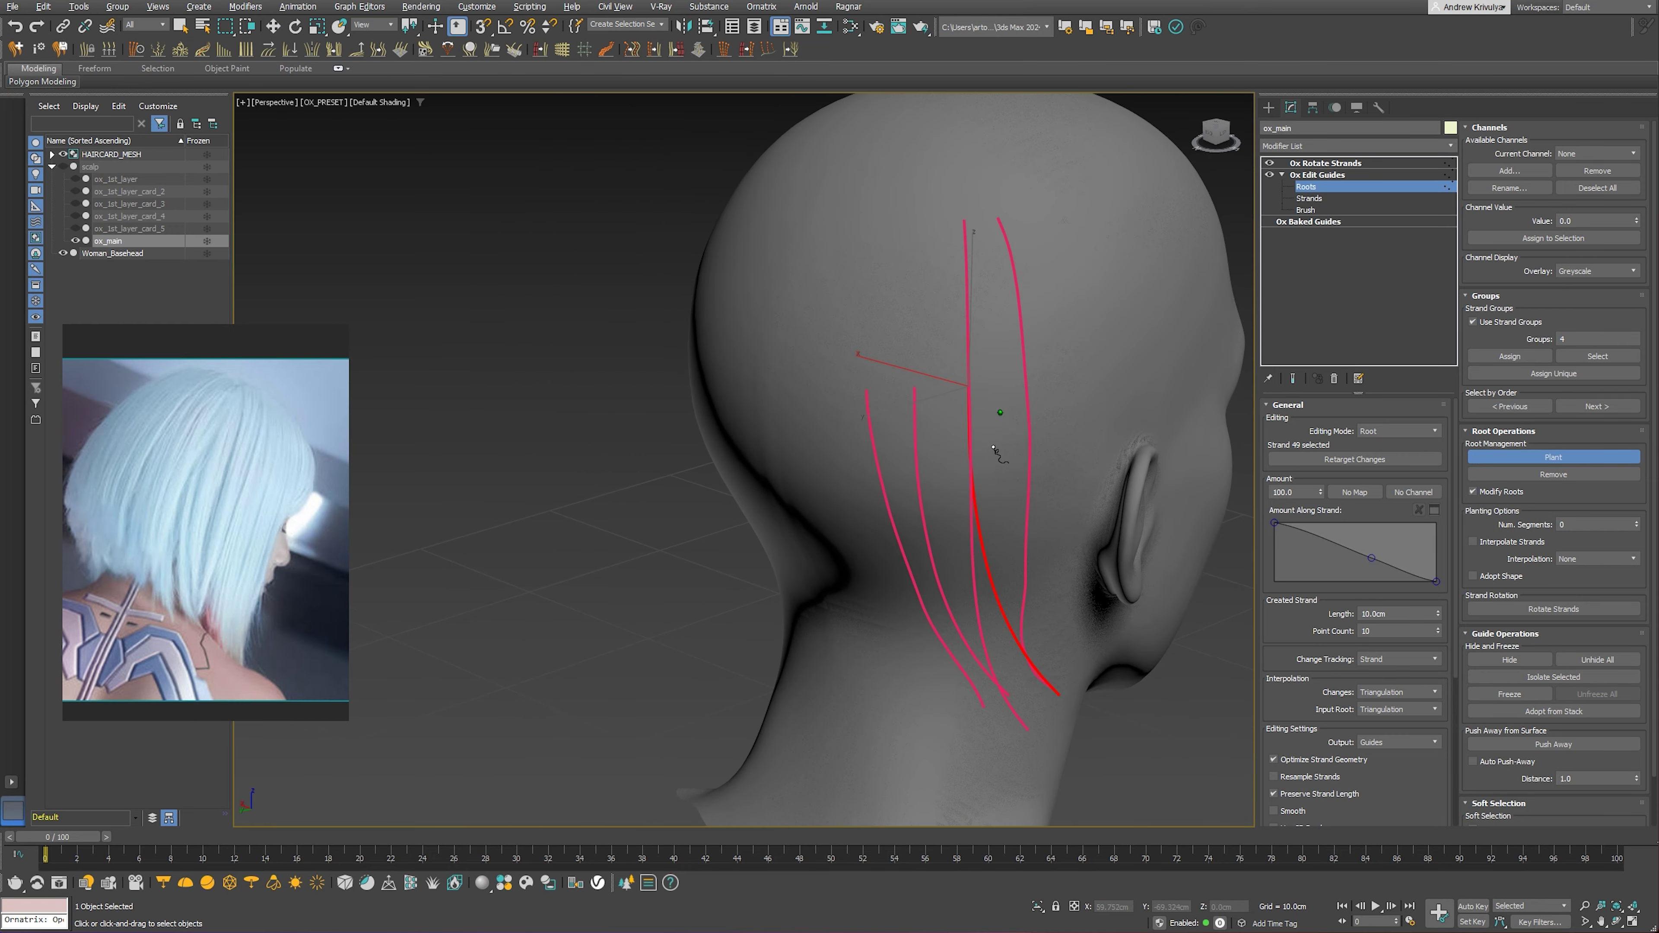
Brush the guides from the other side, then select the crown guide strand by its root
left_click(1307, 210)
mouse_move(992, 467)
middle_mouse_down("alt")
mouse_move(1086, 455)
mouse_move(814, 452)
mouse_move(646, 424)
mouse_move(909, 439)
middle_mouse_up("alt")
left_click(1309, 187)
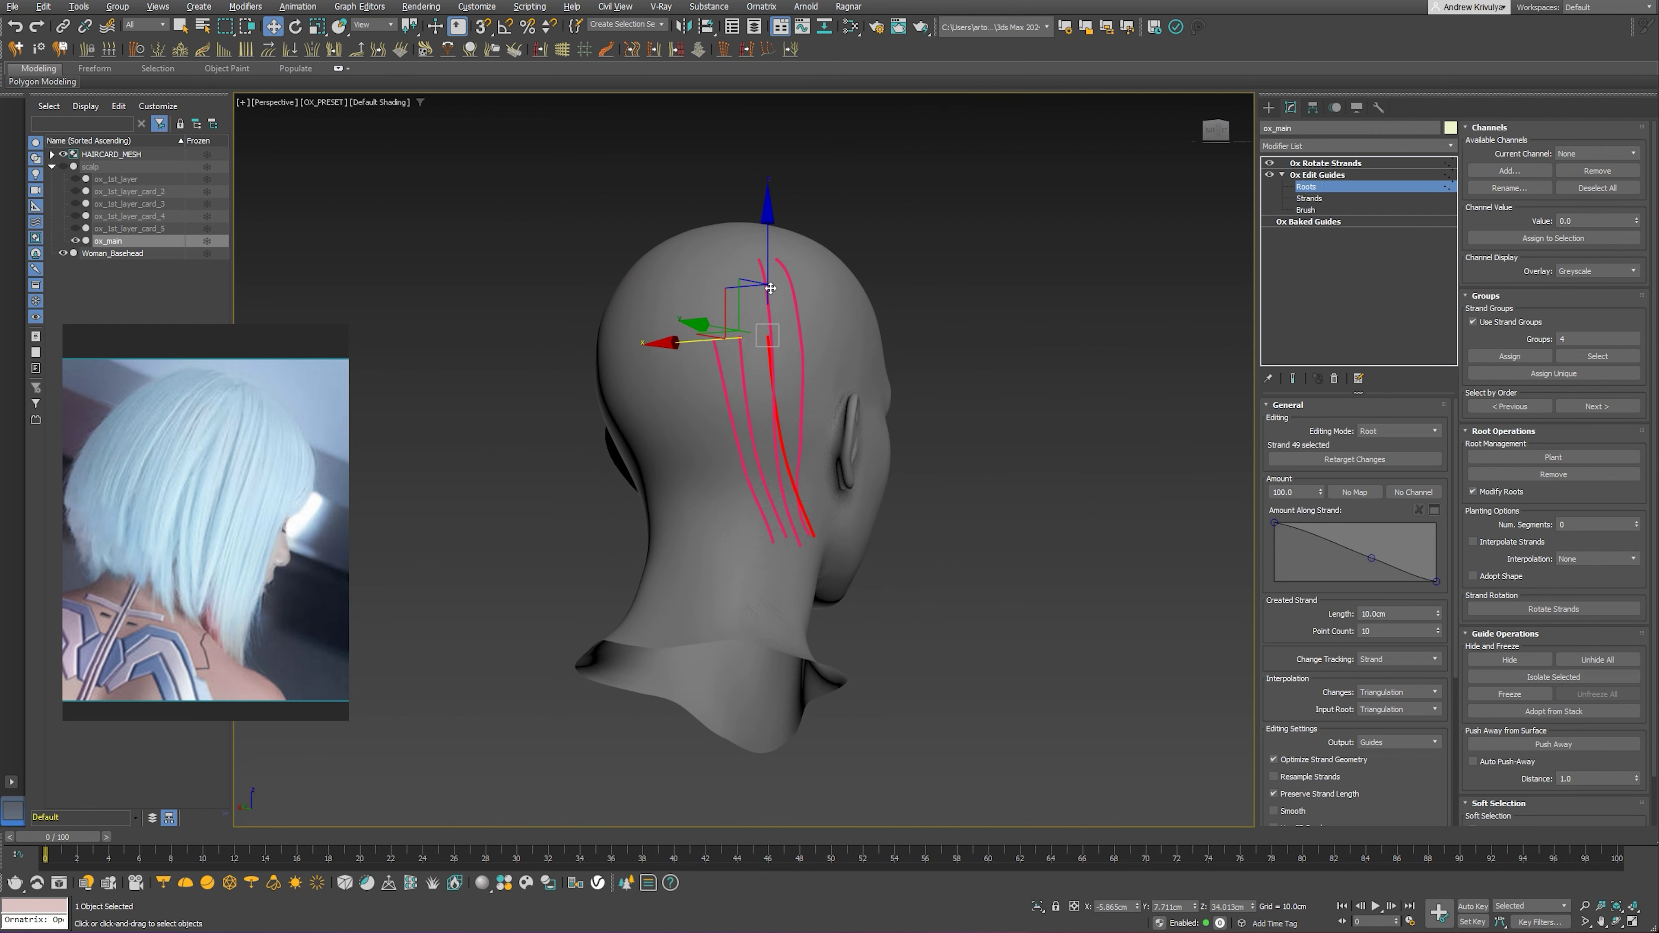
left_click(760, 263)
Comb the guides from the right side with the Comb brush
left_click(1316, 210)
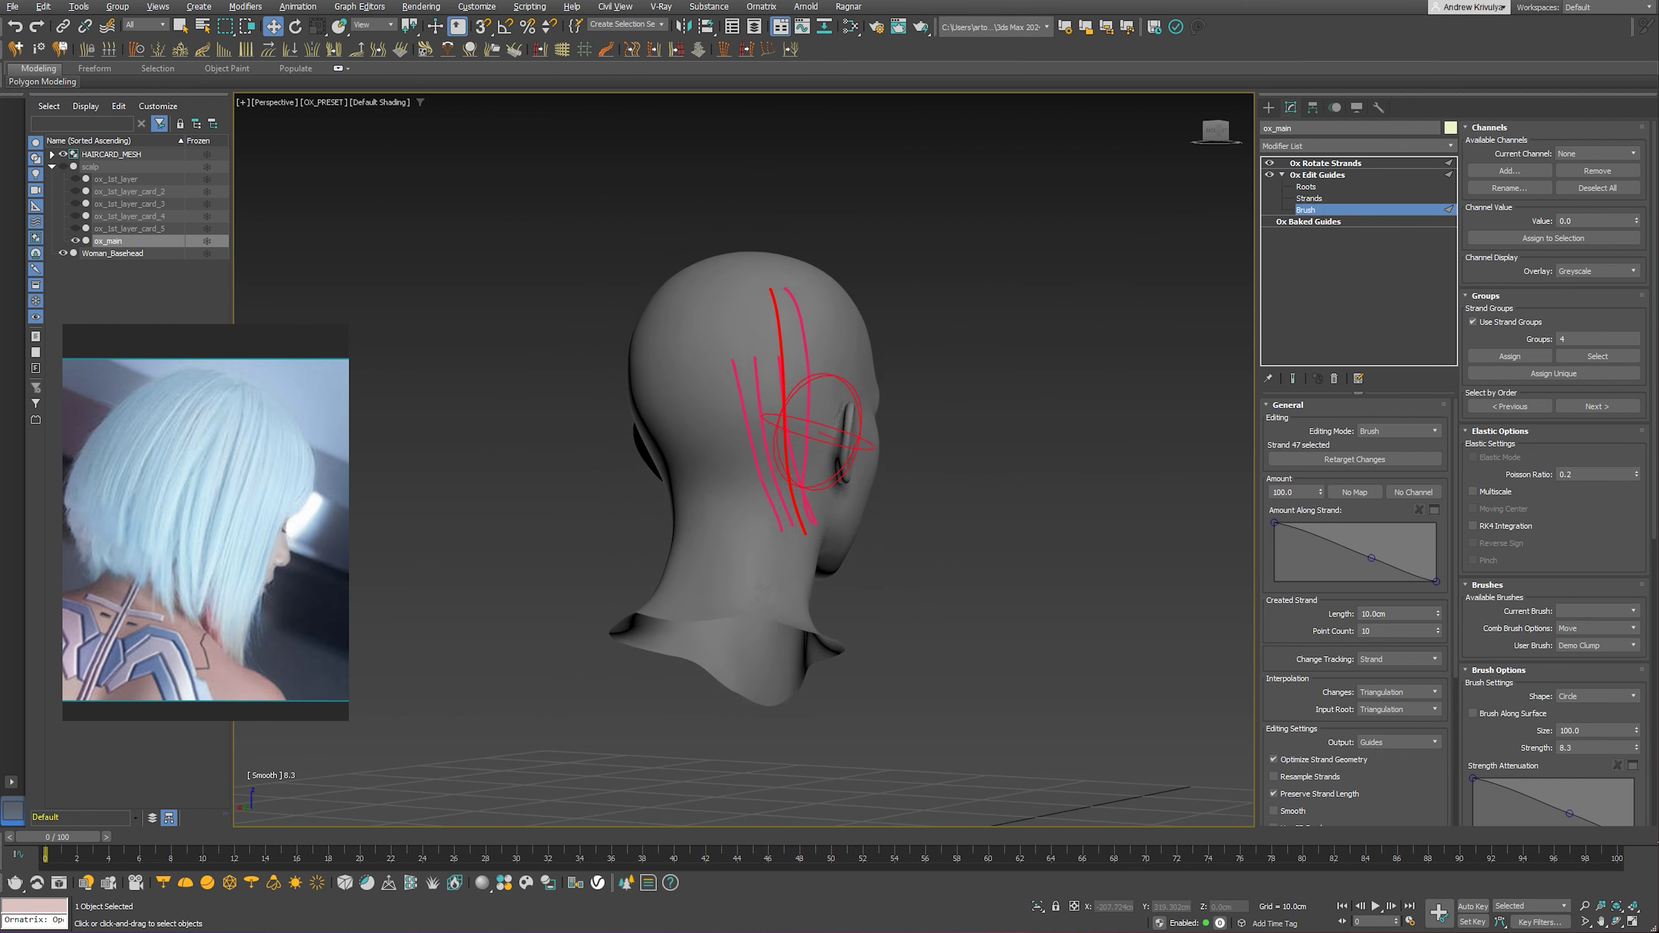
mouse_move(653, 425)
middle_mouse_down("alt")
mouse_move(797, 426)
mouse_move(921, 483)
middle_mouse_up("alt")
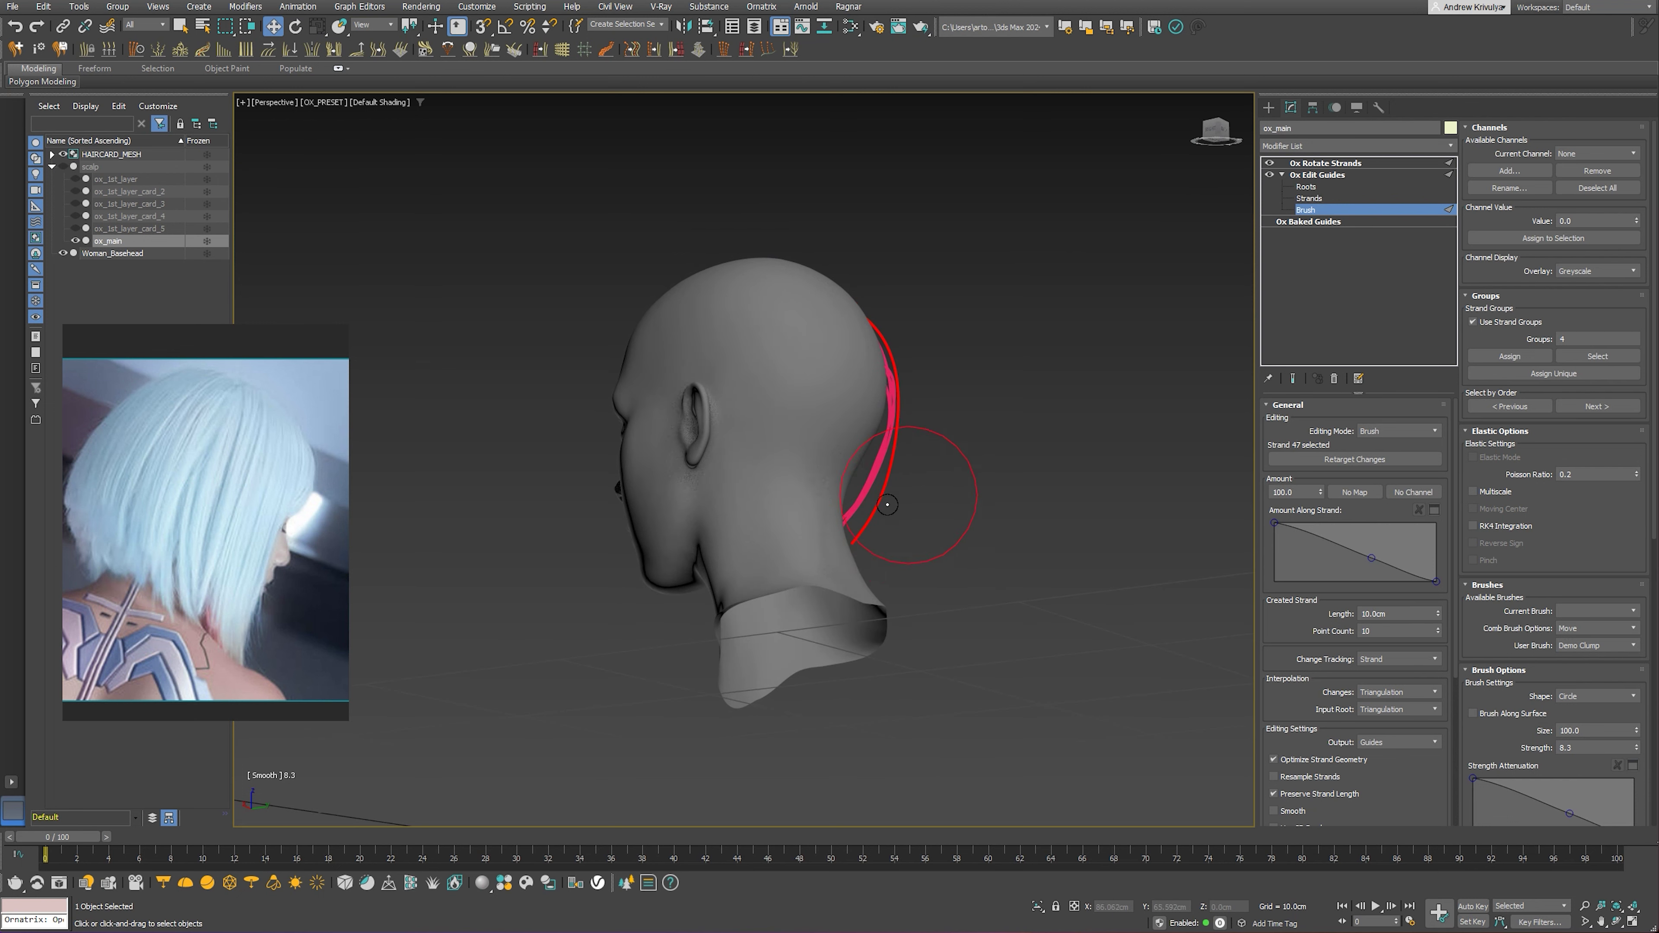
left_click(1581, 611)
left_click(1578, 637)
mouse_move(883, 549)
middle_mouse_down("alt")
mouse_move(945, 552)
mouse_move(653, 561)
mouse_move(784, 366)
middle_mouse_up("alt")
scroll(783, 366, "up", 10)
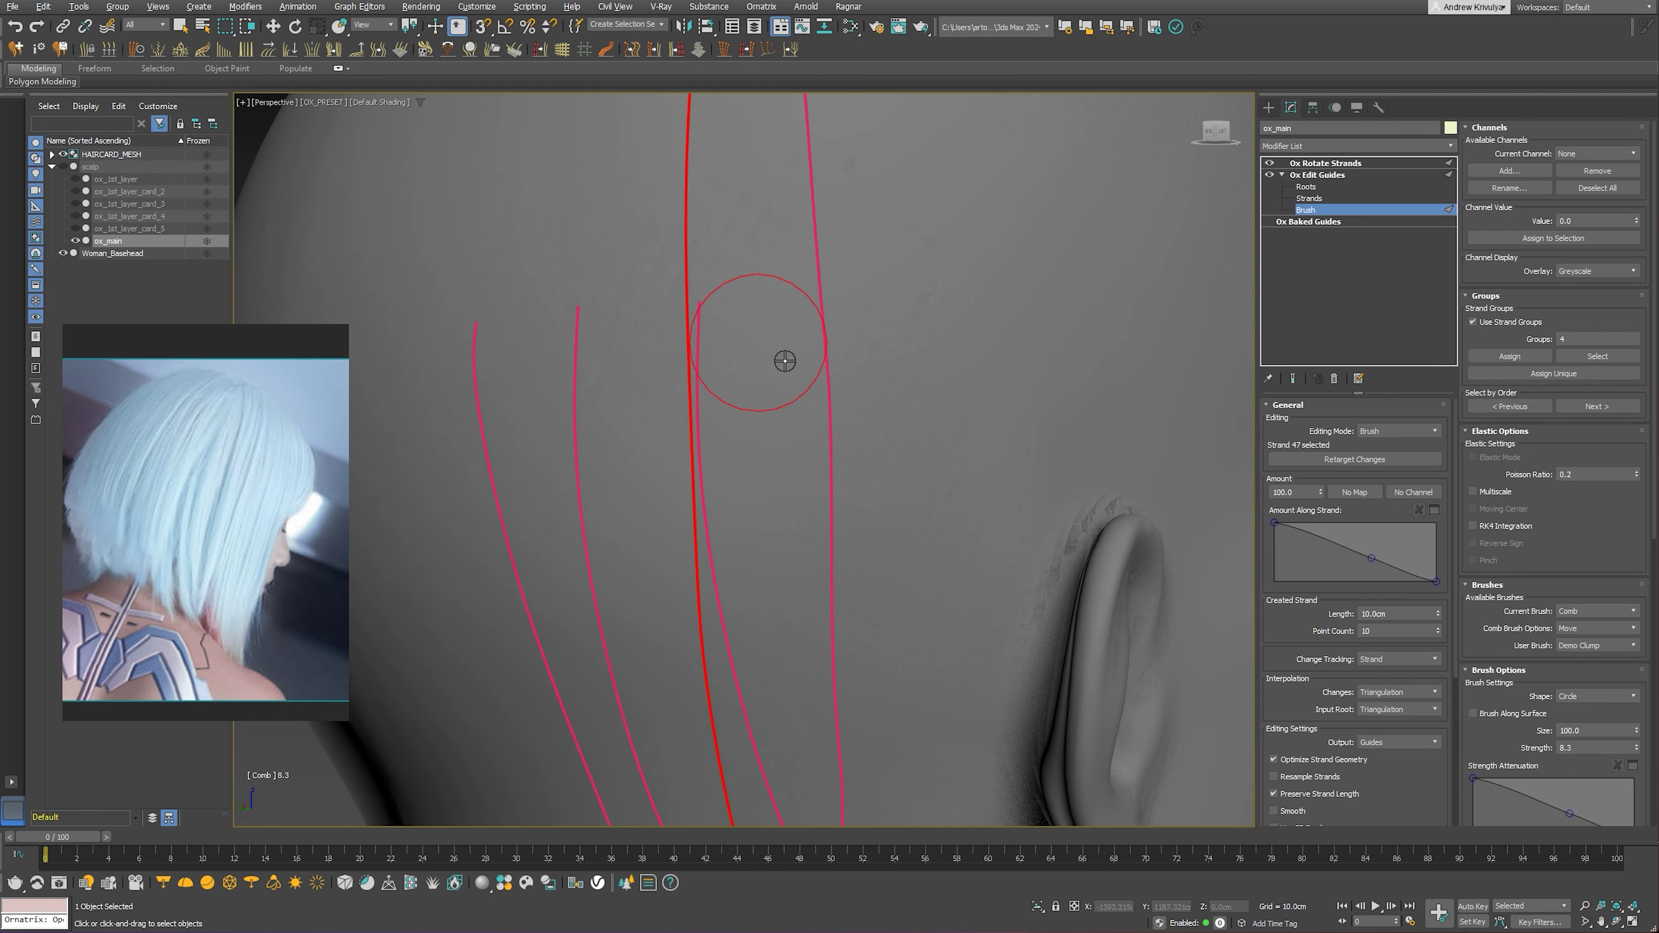
scroll(805, 444, "down", 1)
Plant another guide root beside a selected strand and comb it toward the neck
left_click(1304, 187)
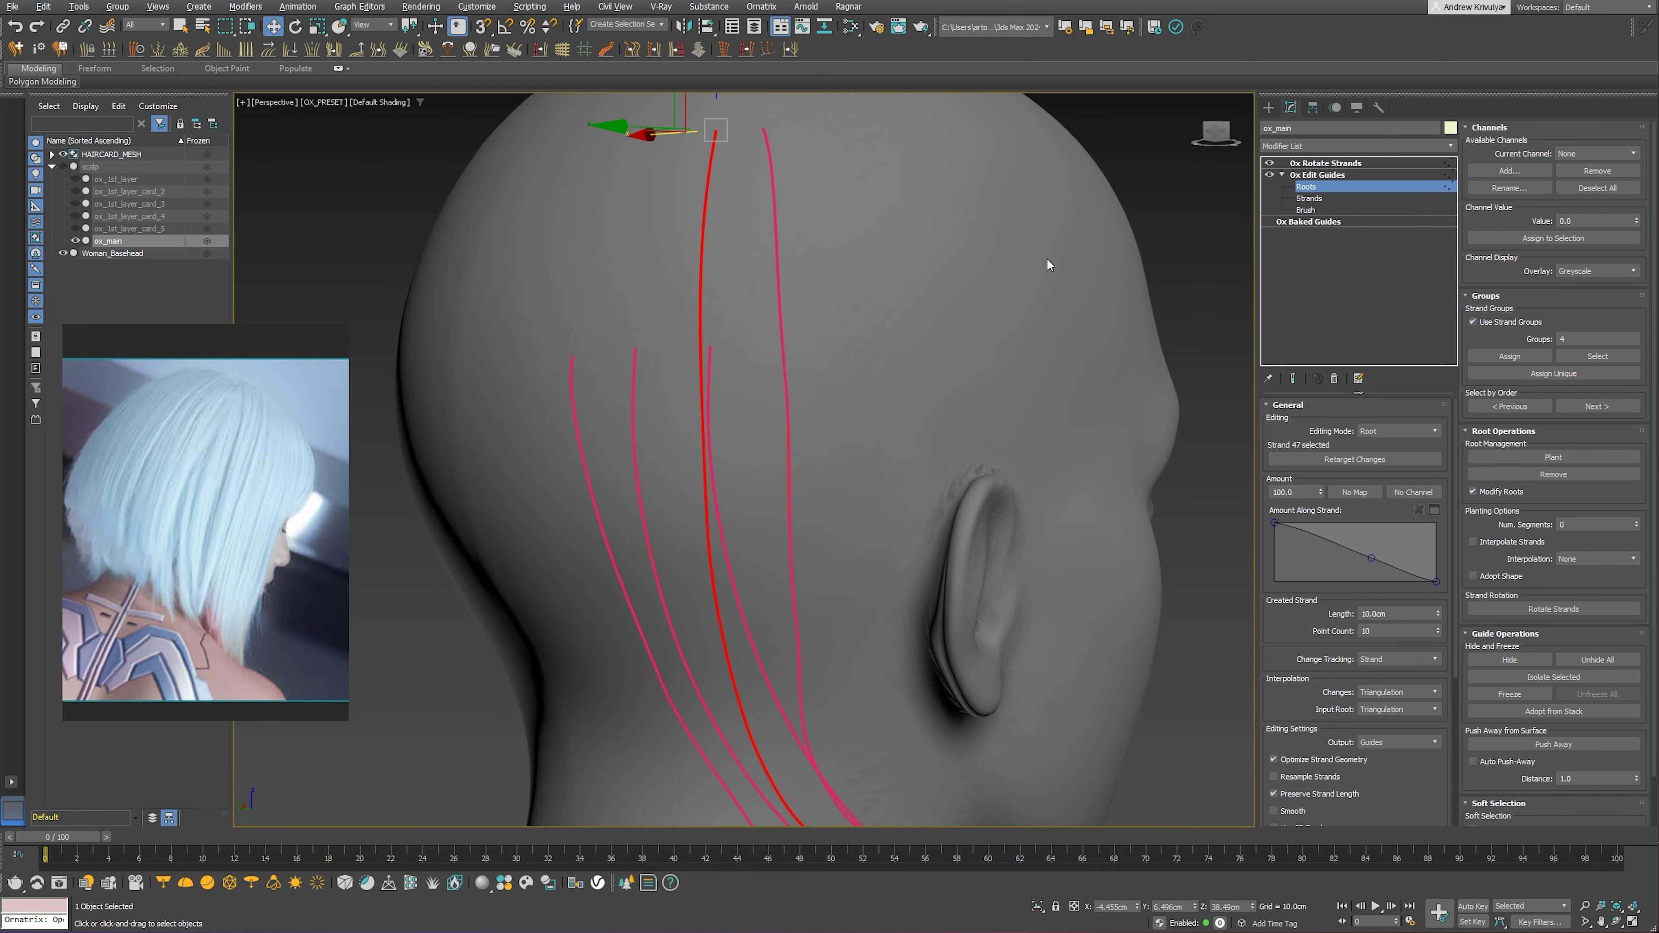
left_click(709, 359)
left_click(1509, 457)
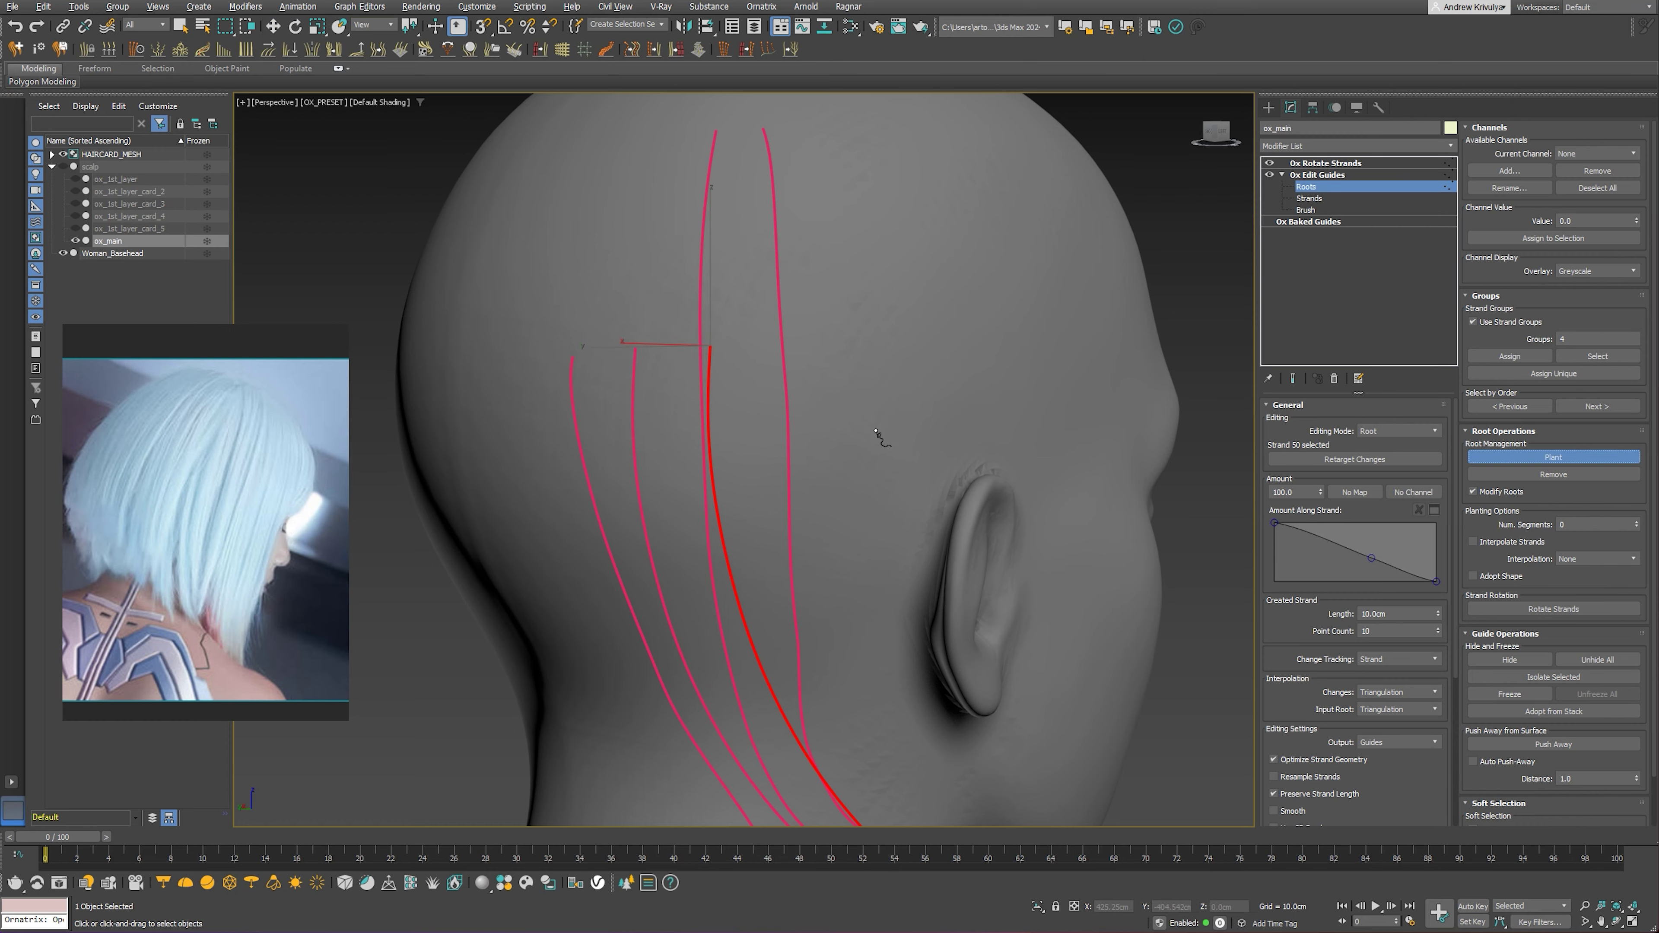
mouse_move(875, 432)
middle_mouse_down("alt")
mouse_move(766, 377)
mouse_move(800, 382)
mouse_move(756, 422)
mouse_move(775, 410)
mouse_move(792, 507)
mouse_move(820, 477)
middle_mouse_up("alt")
left_click(1306, 210)
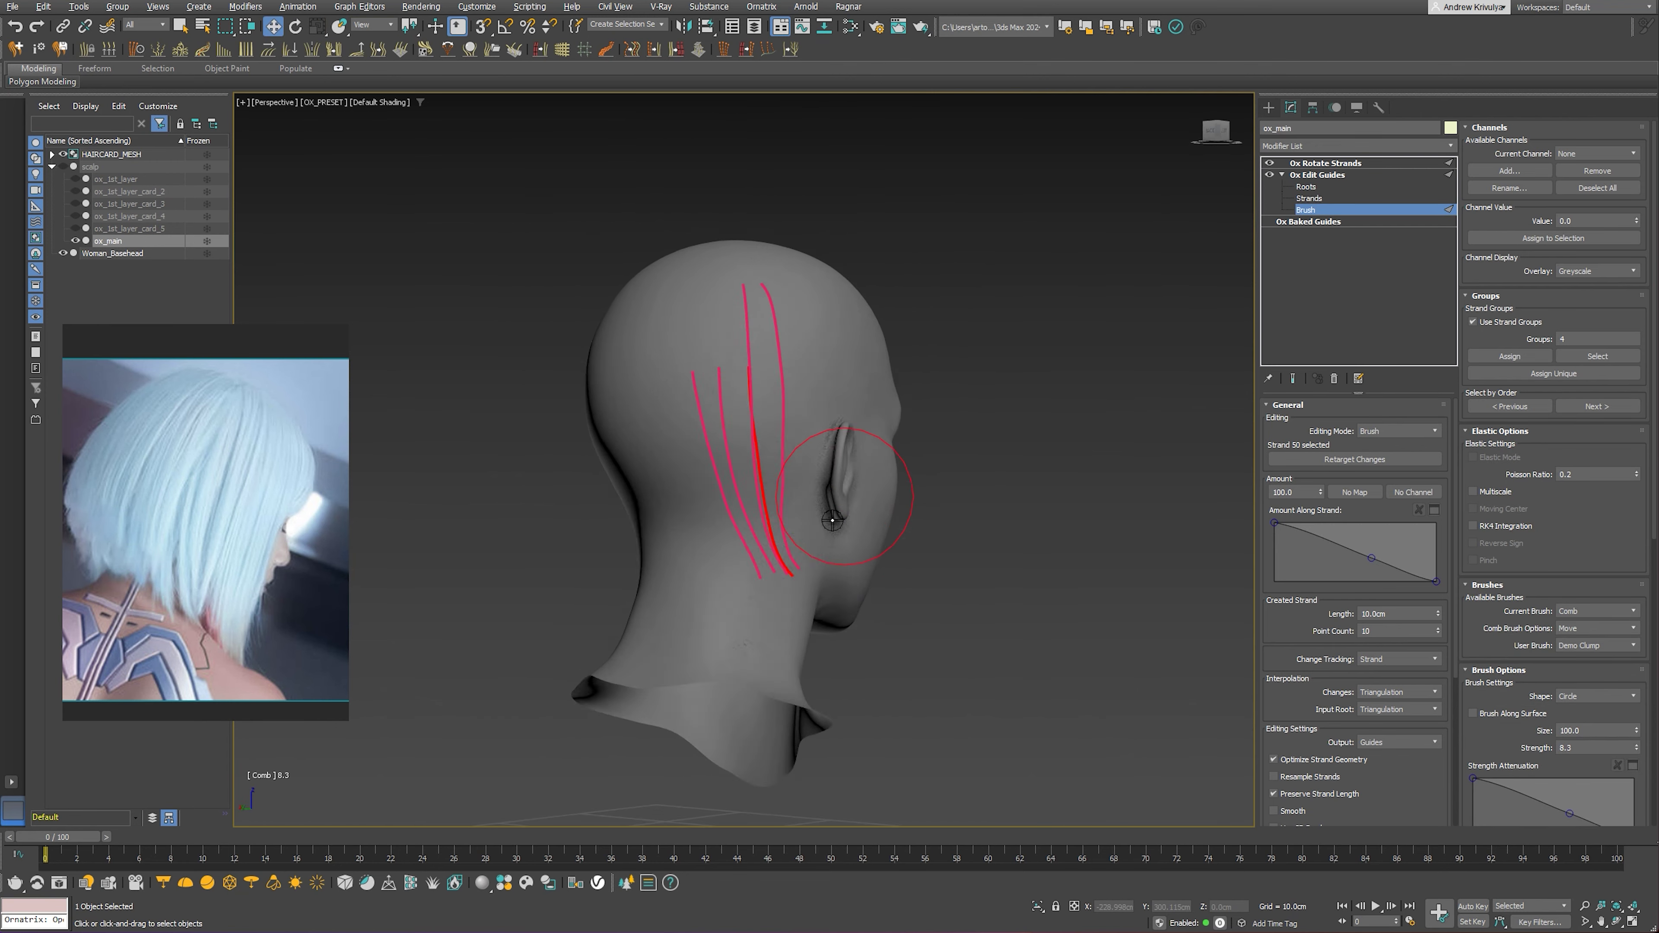
scroll(823, 473, "up", 2)
Plant further guide strands behind the ear and brush them down toward the nape
key("1")
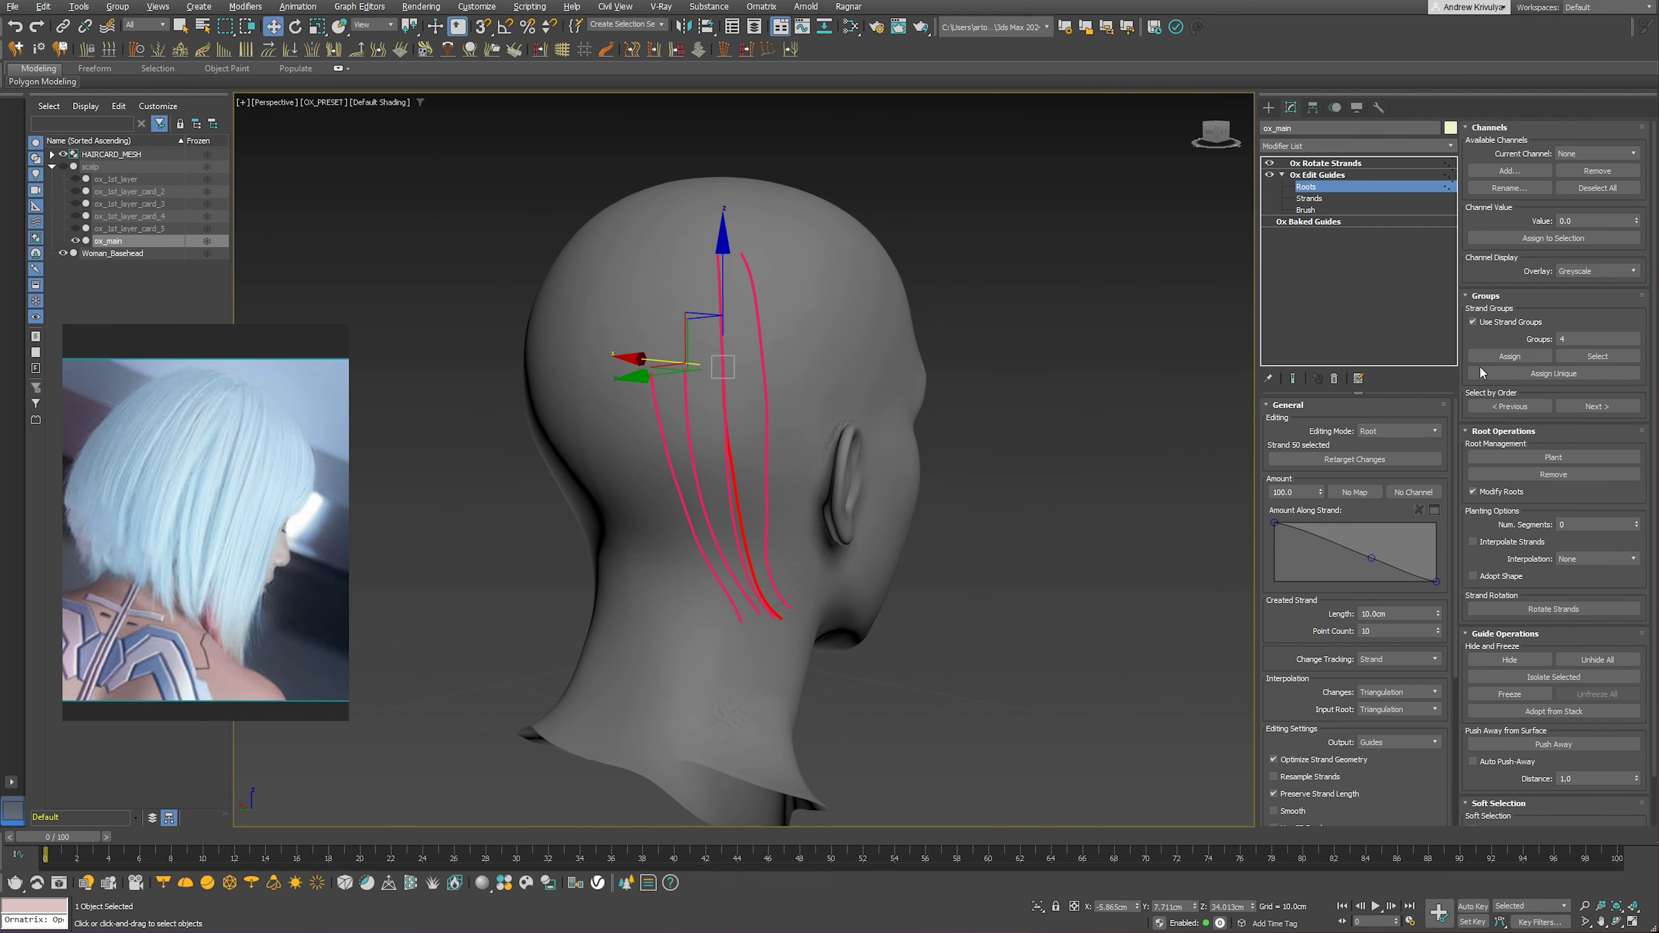
left_click(1553, 456)
scroll(790, 381, "up", 2)
scroll(715, 368, "up", 3)
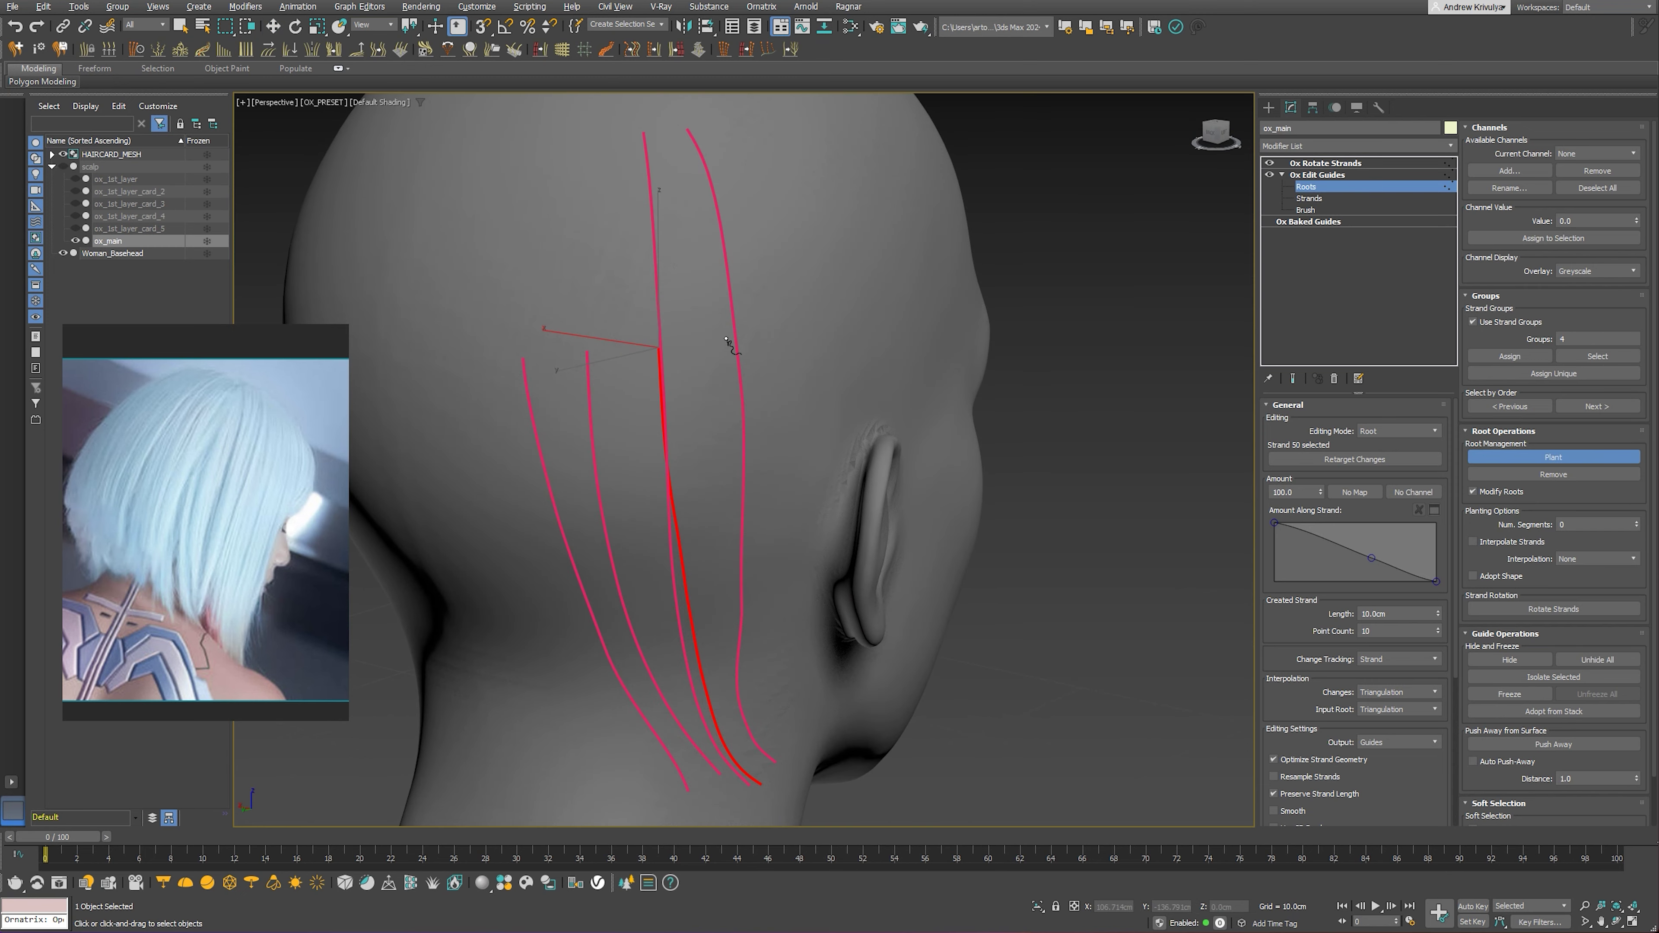
middle_click_drag(726, 340, 763, 386, "alt")
left_click(1326, 210)
scroll(890, 381, "down", 5)
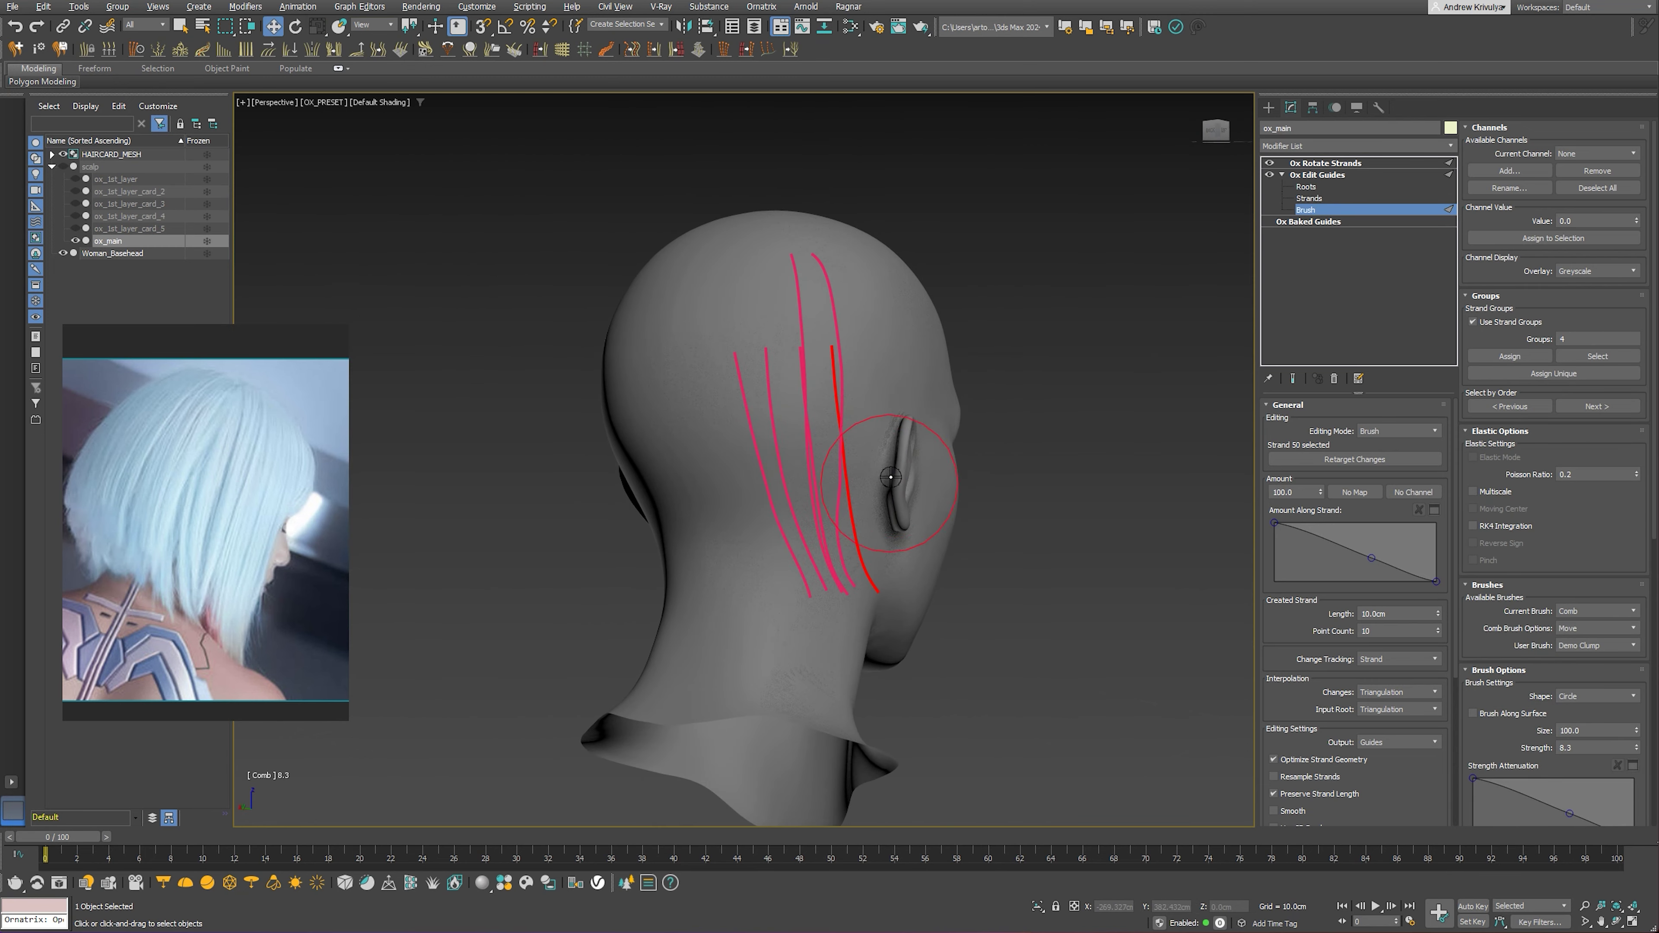
middle_click_drag(862, 555, 620, 570, "alt")
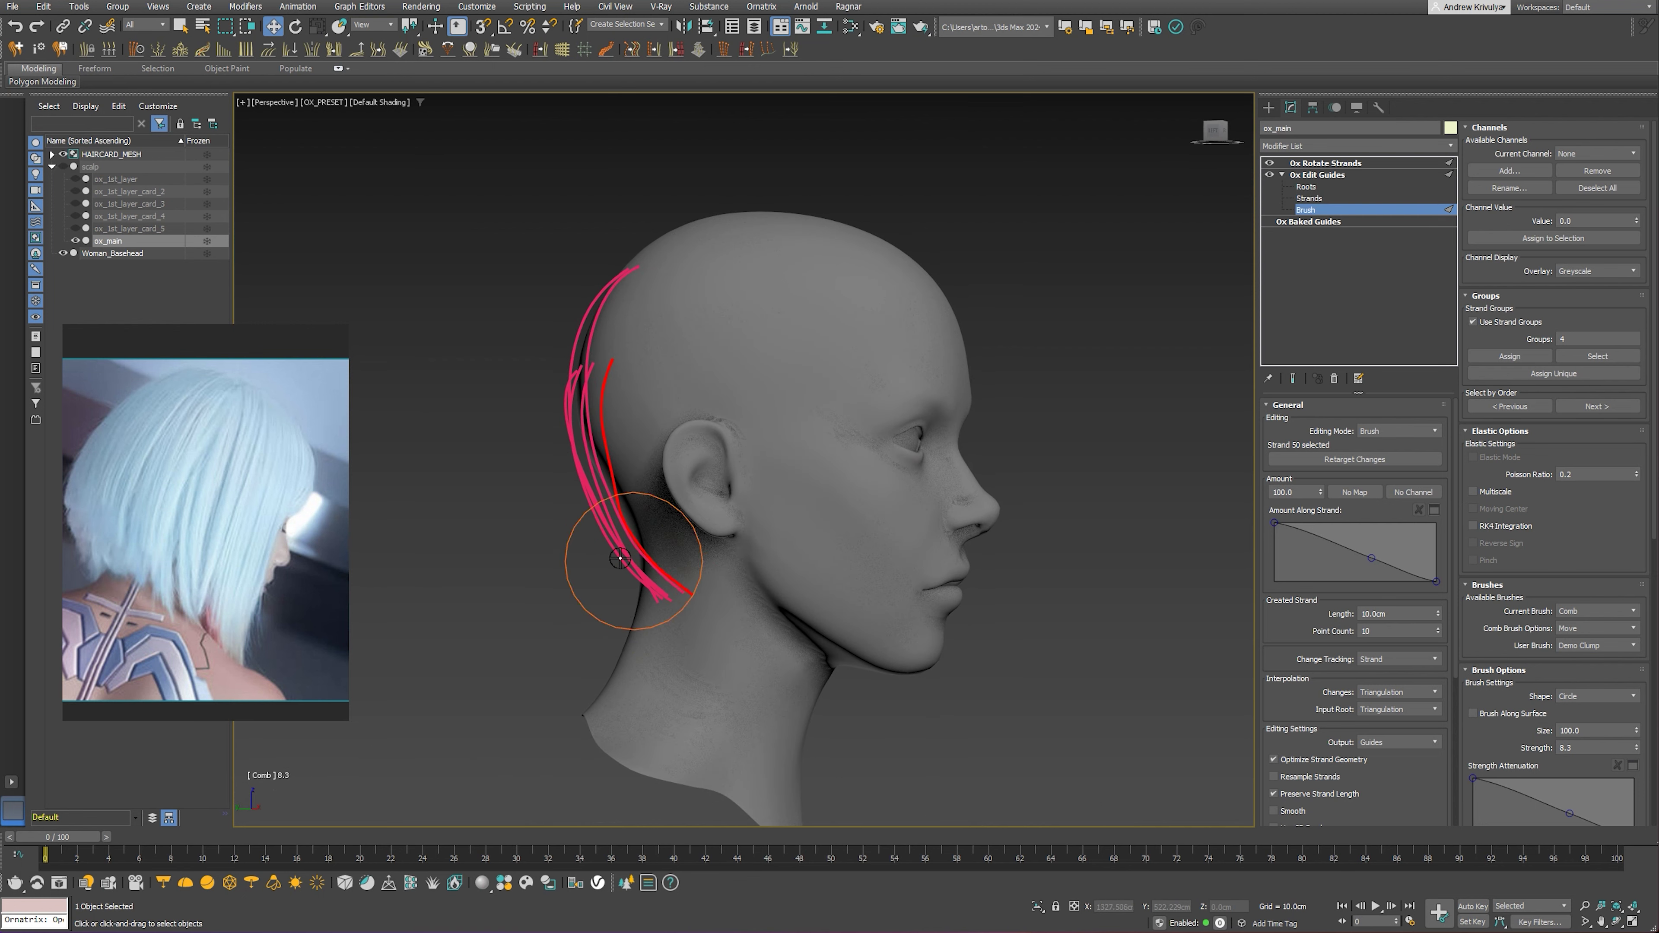
mouse_move(620, 557)
middle_mouse_down("alt")
mouse_move(752, 537)
mouse_move(899, 543)
mouse_move(822, 555)
middle_mouse_up("alt")
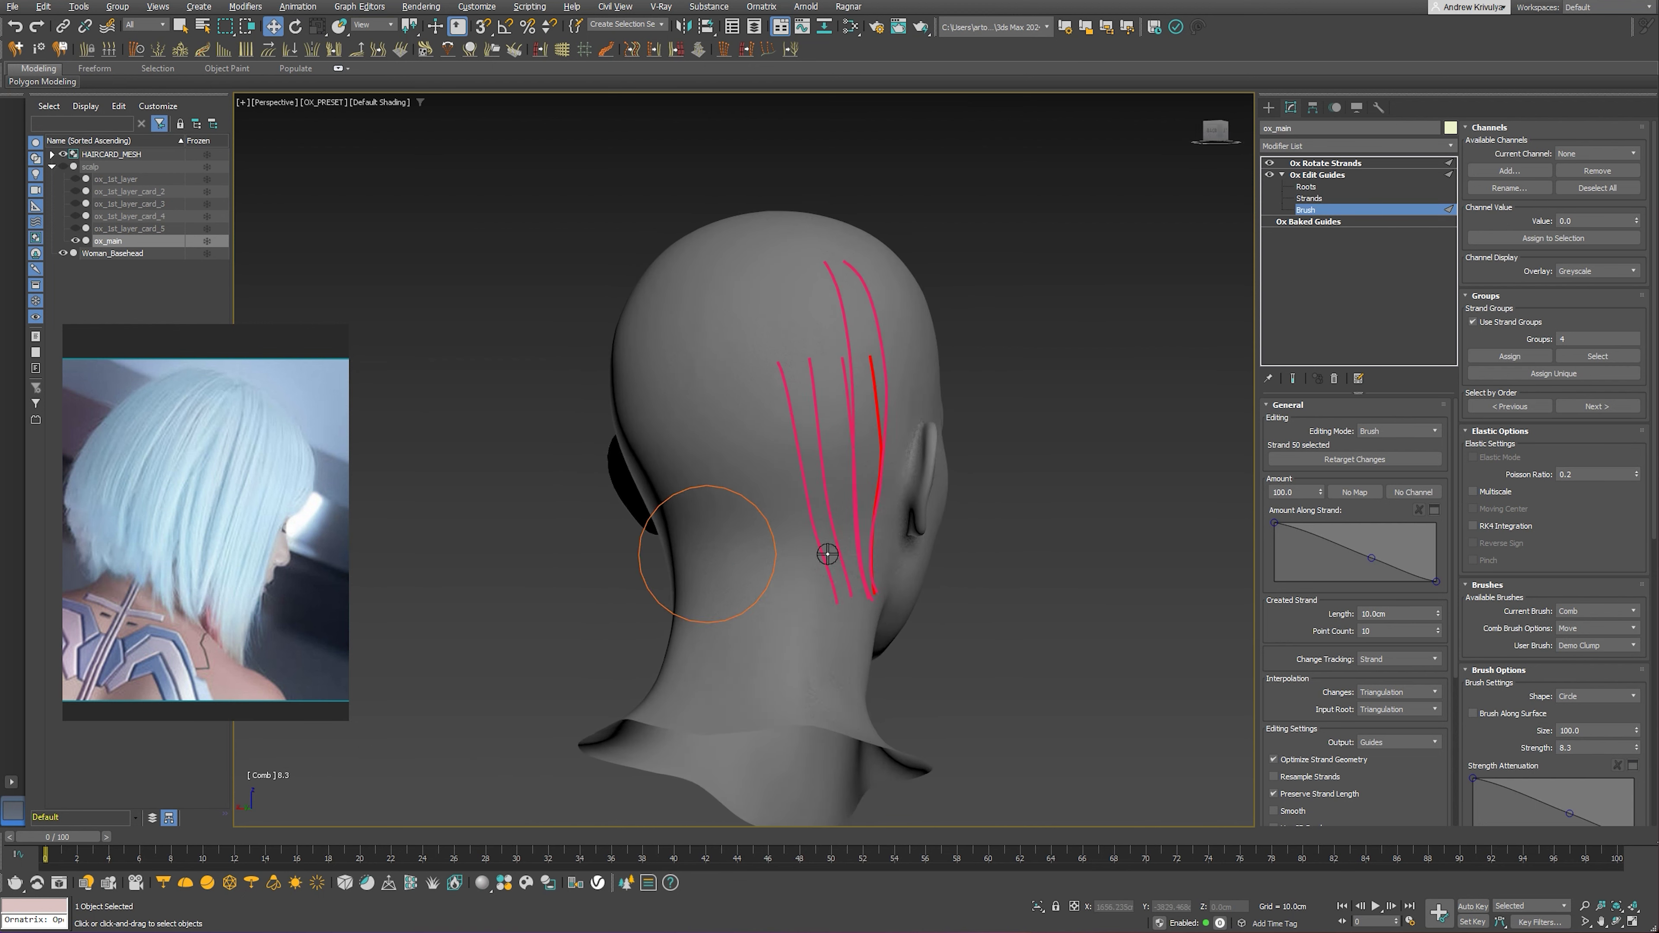
Show the ox_1st_layer_card_4 cards with the final hair result while editing guides
left_click(76, 216)
left_click(1291, 384)
middle_click_drag(823, 523, 981, 497, "alt")
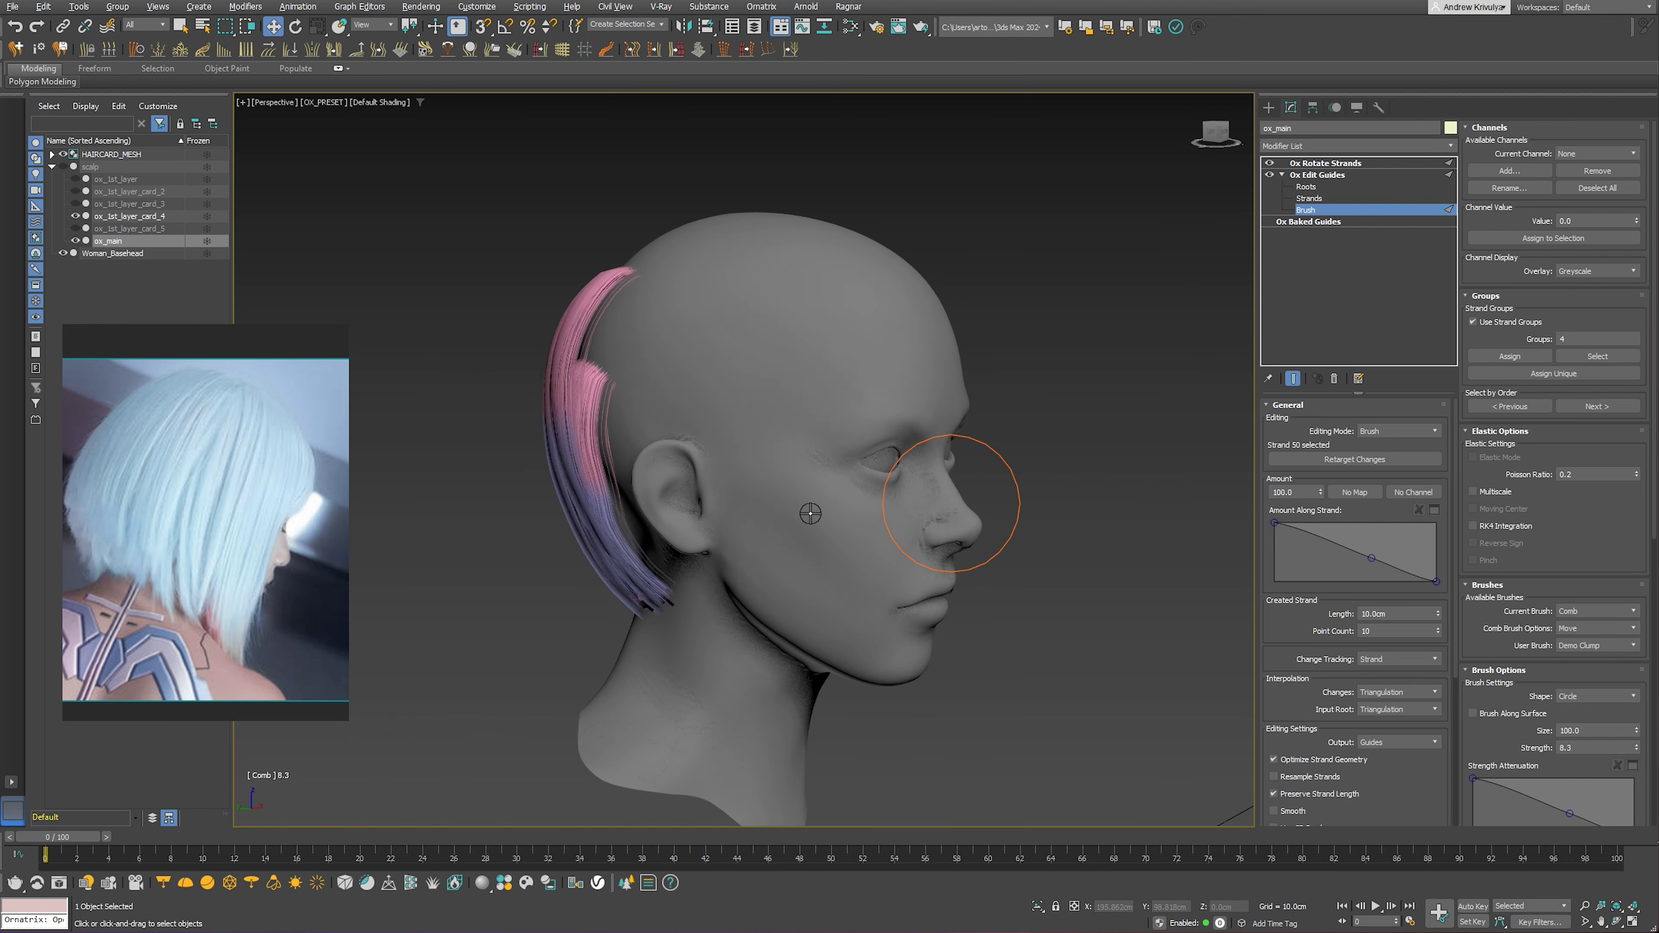
scroll(628, 501, "up", 1)
scroll(628, 502, "down", 2)
middle_click_drag(628, 501, 593, 499, "alt")
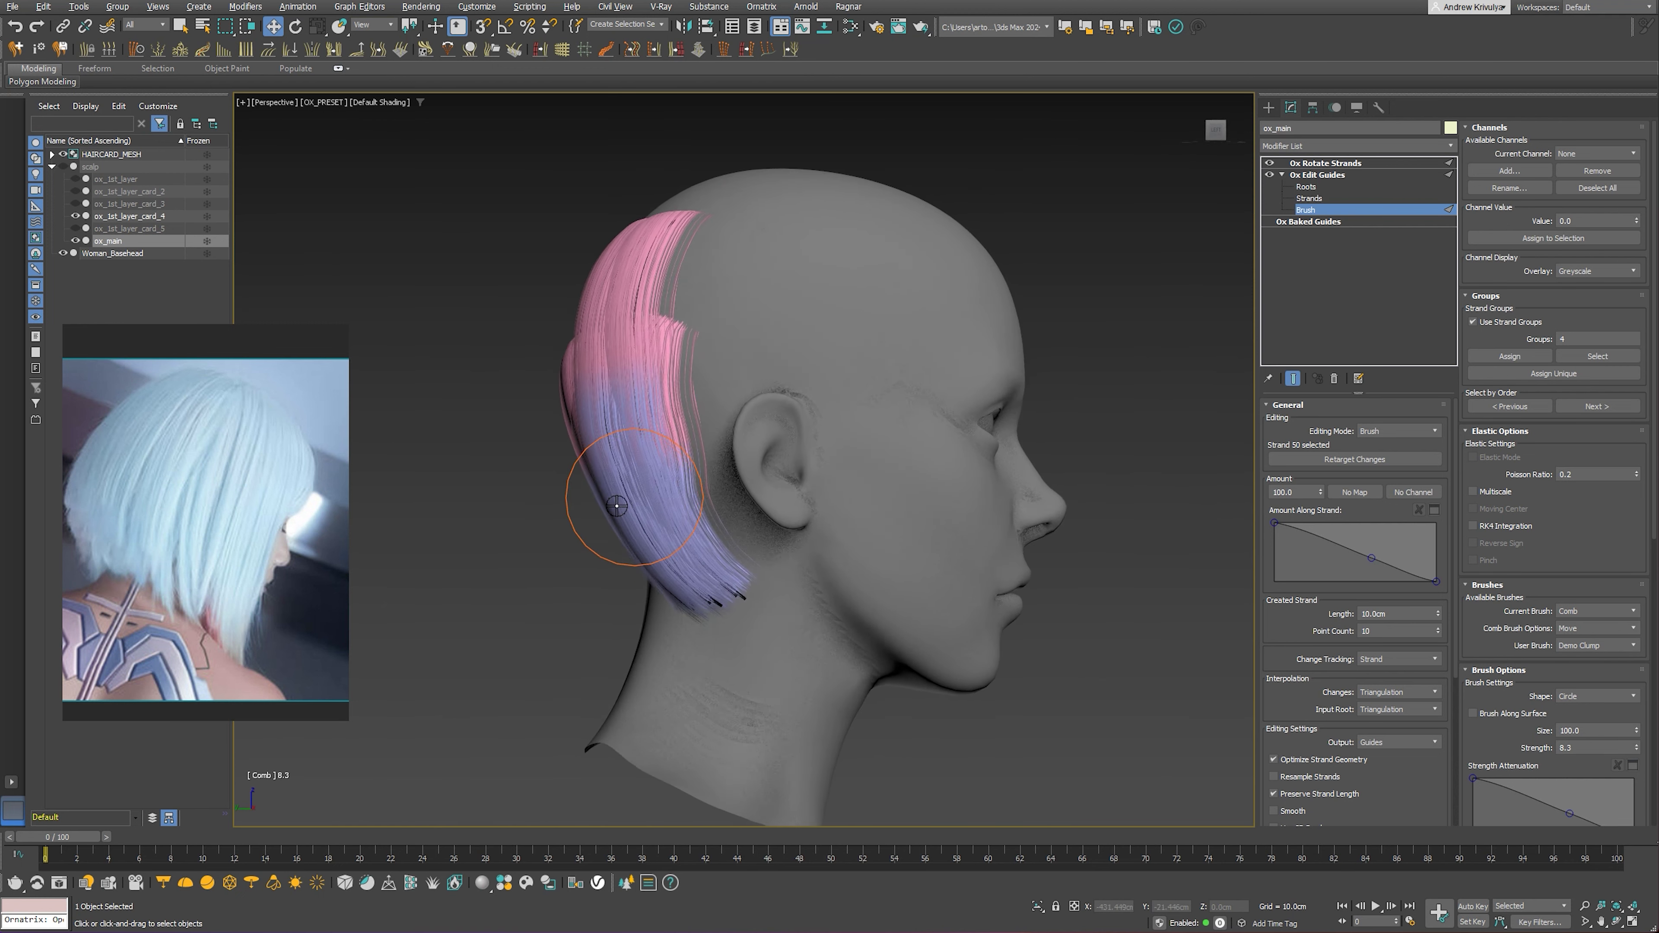
scroll(683, 646, "up", 2)
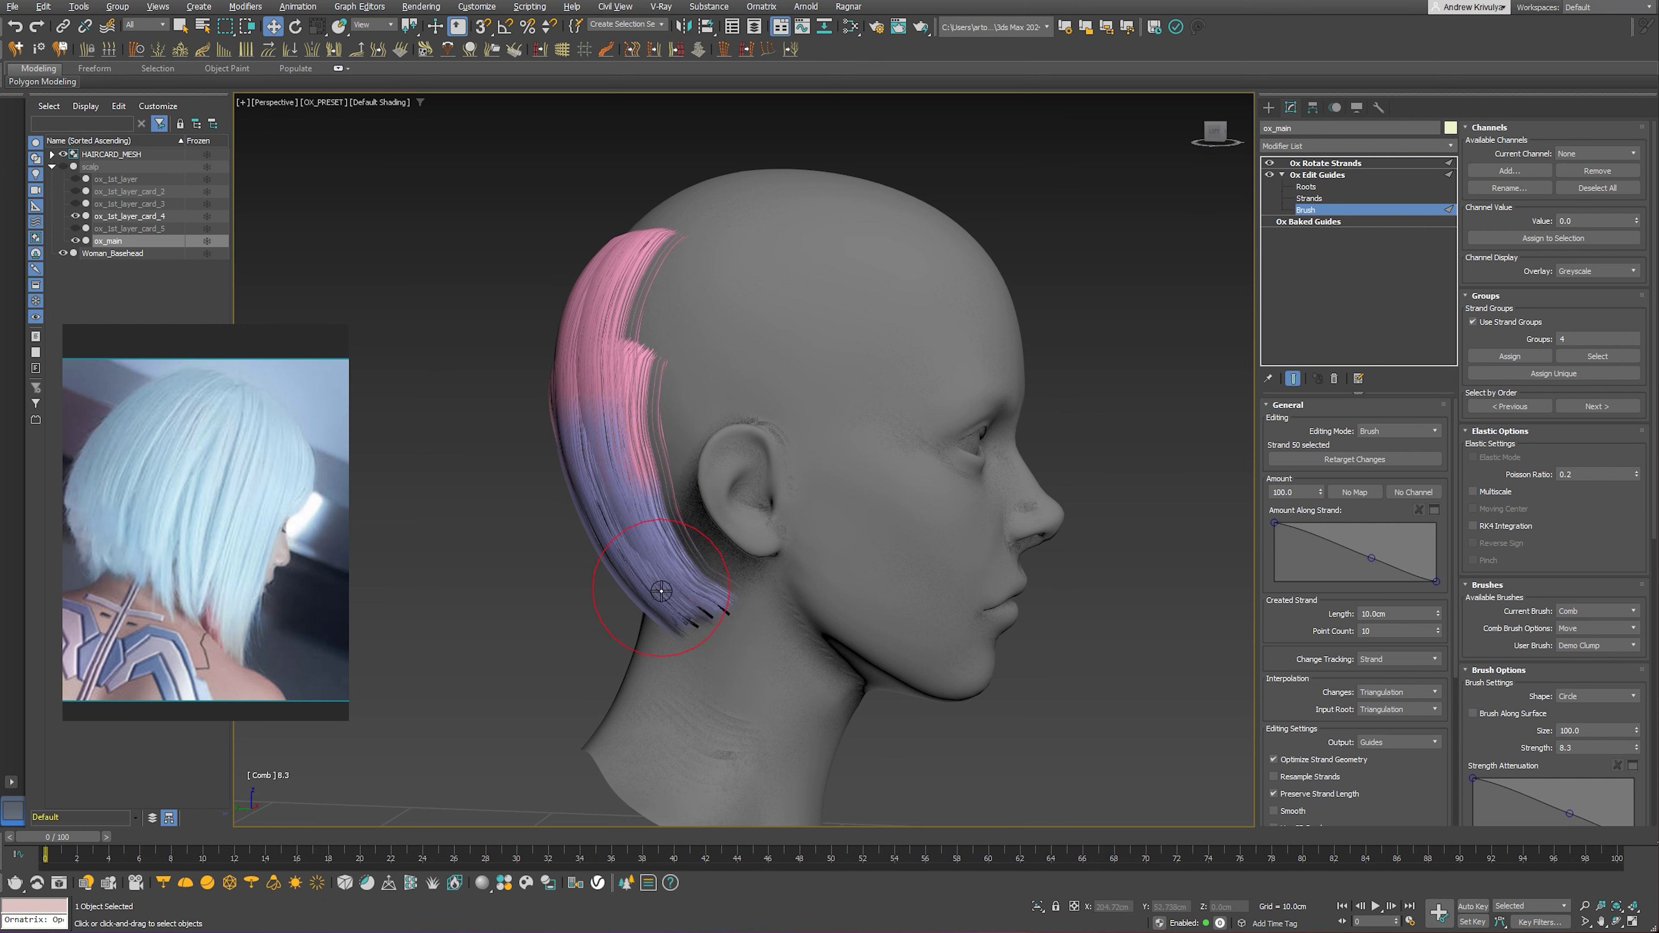
Smooth the guides near the ear with the Smooth brush
left_click(1594, 611)
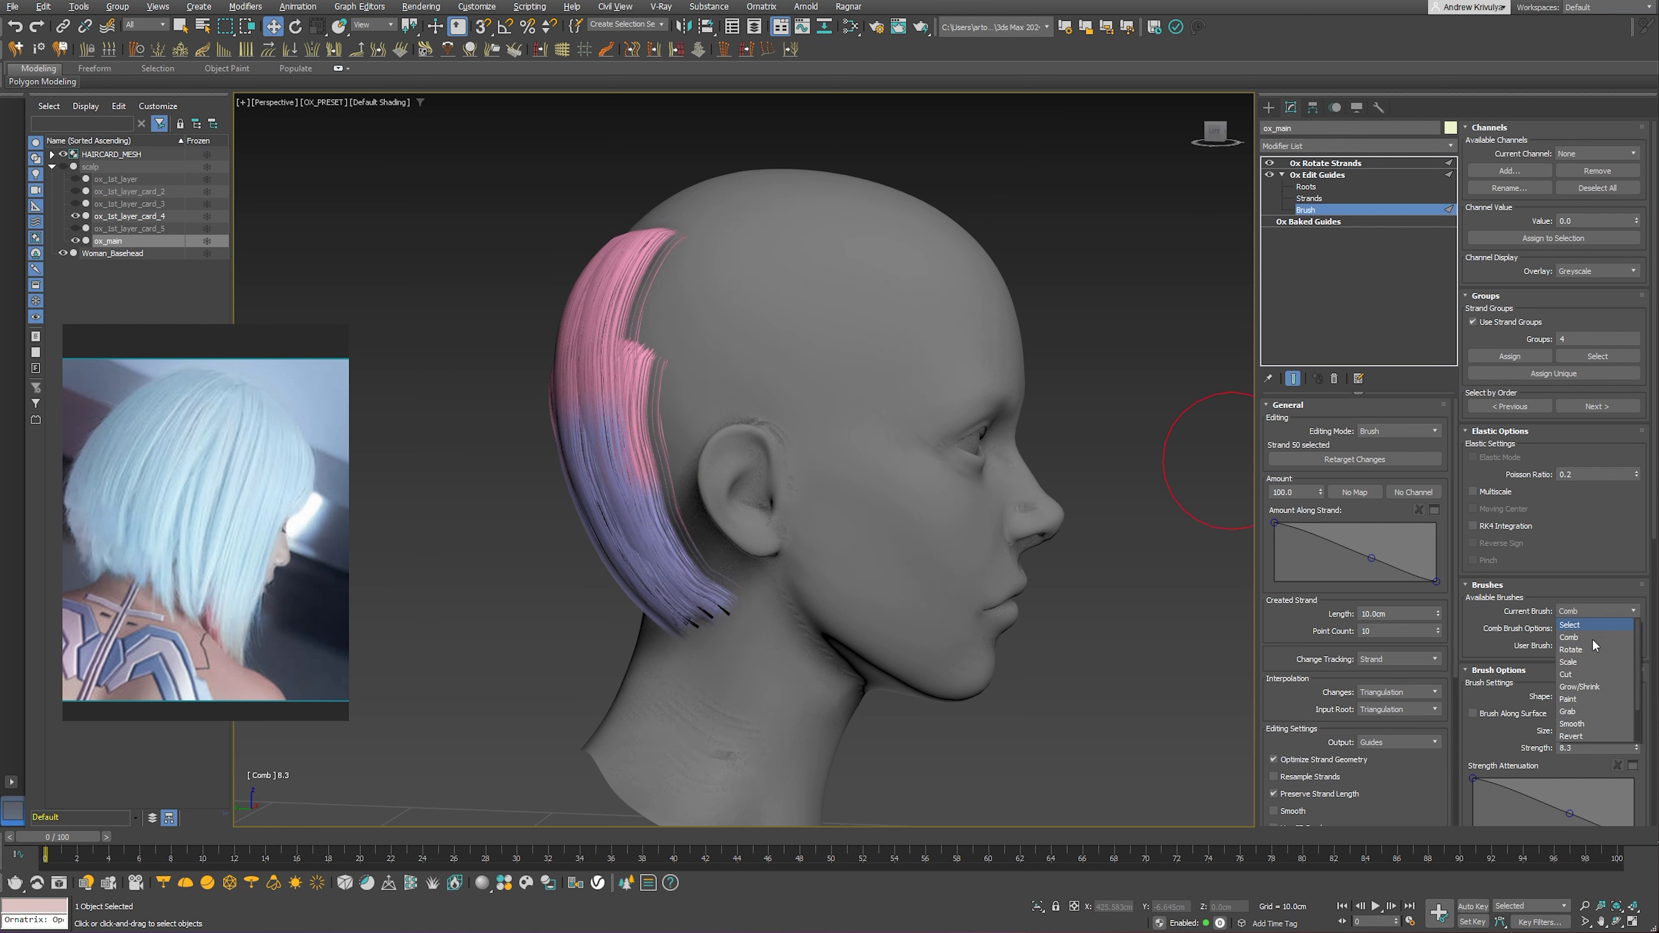
left_click(1581, 723)
middle_click_drag(722, 618, 823, 452, "alt")
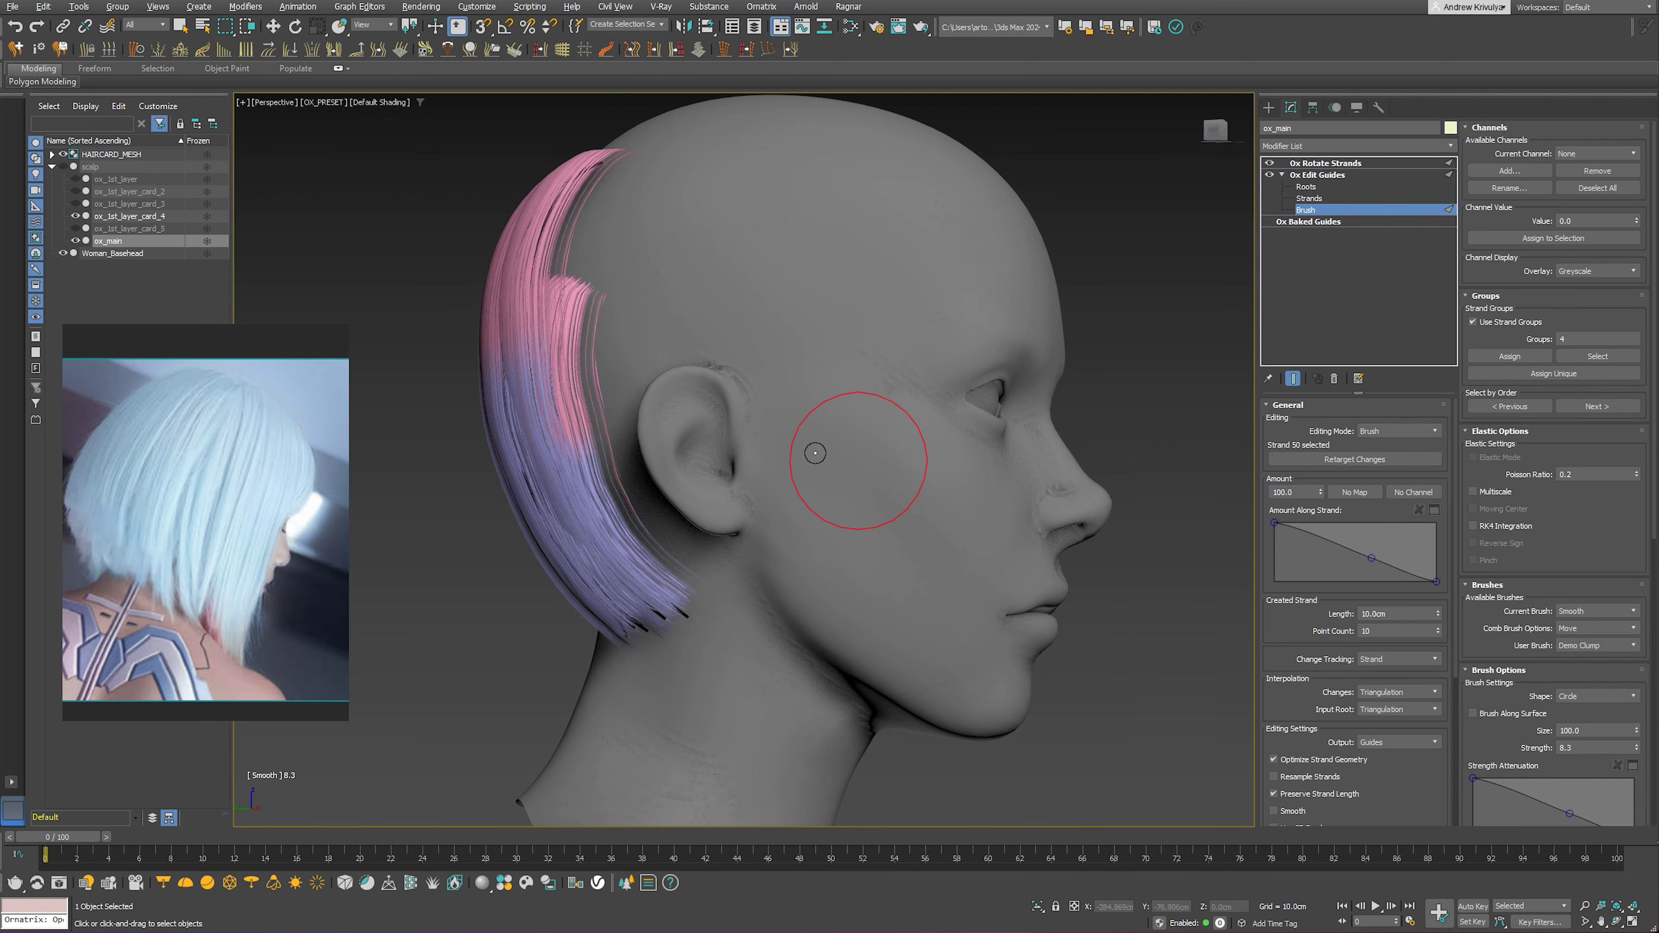
key("1")
middle_click_drag(1203, 232, 735, 467, "alt")
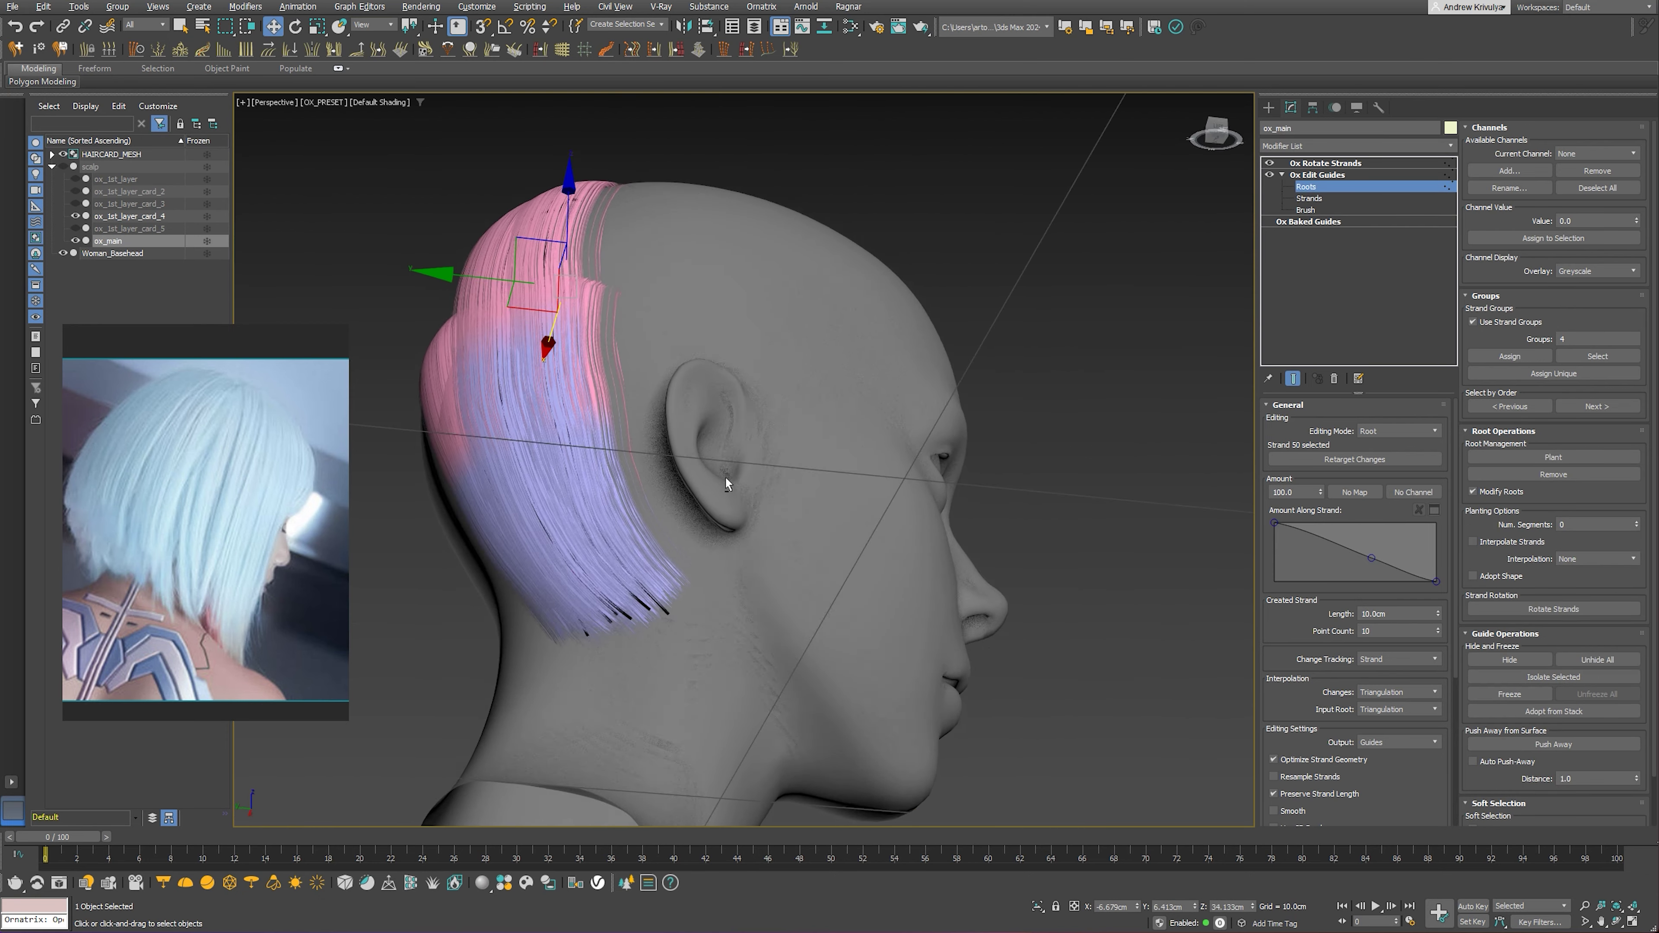
Hide the hair cards and turn off the final result to see only the guides
left_click(75, 216)
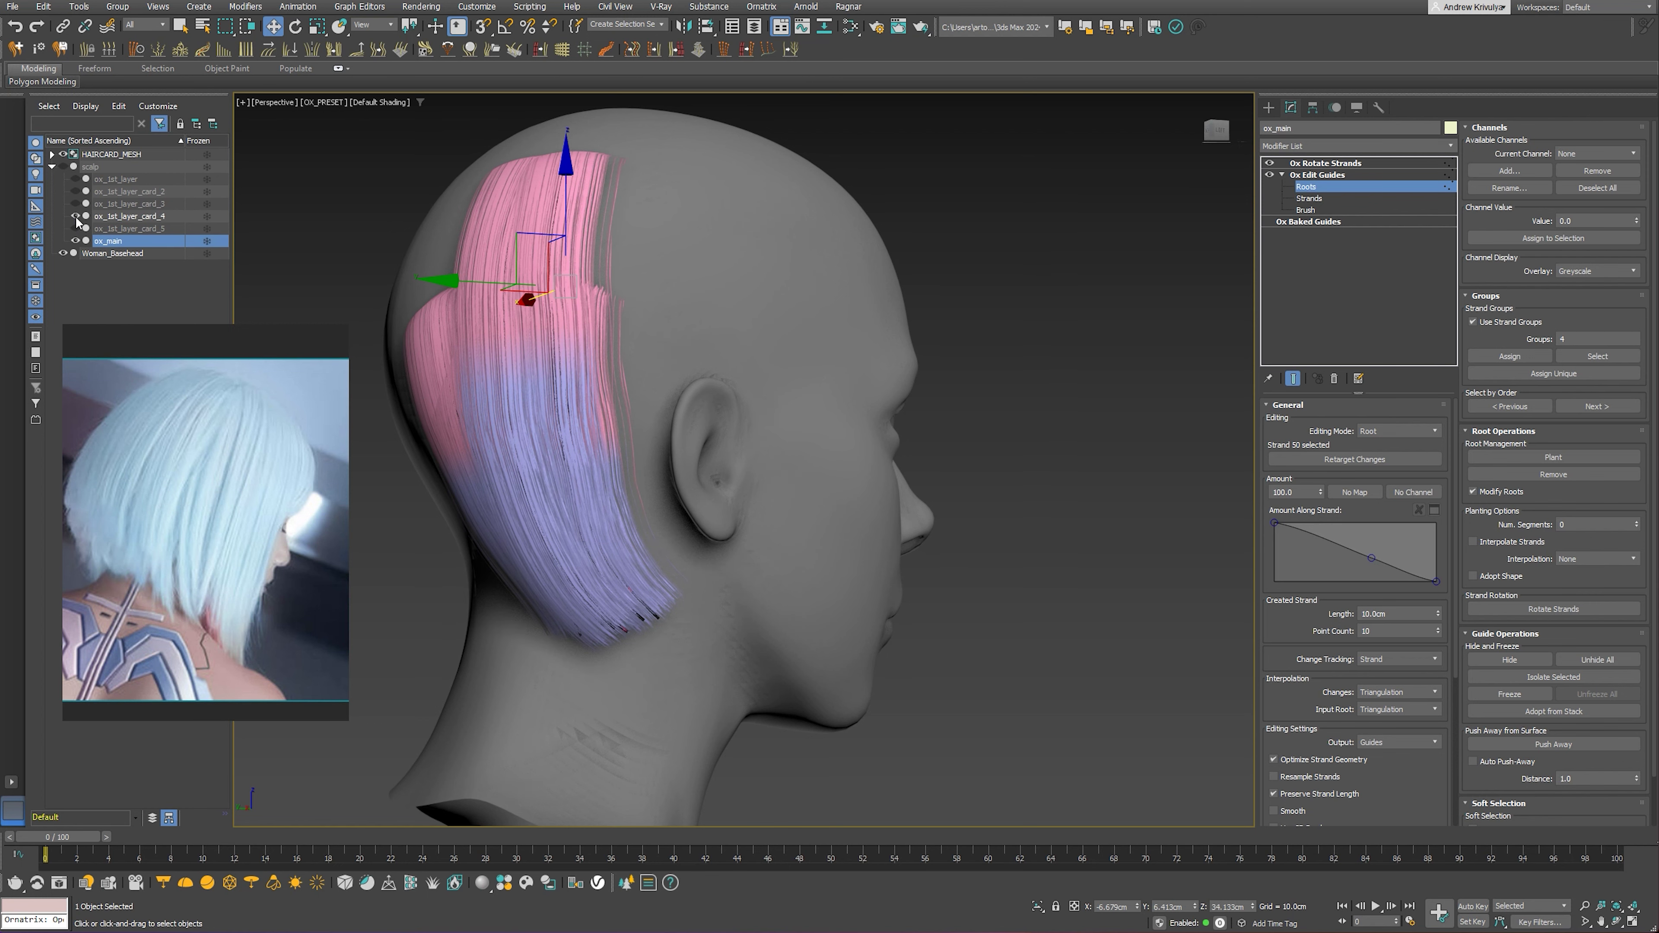
left_click(76, 216)
mouse_move(679, 510)
middle_mouse_down("alt")
mouse_move(715, 556)
mouse_move(673, 573)
mouse_move(758, 585)
mouse_move(578, 397)
middle_mouse_up("alt")
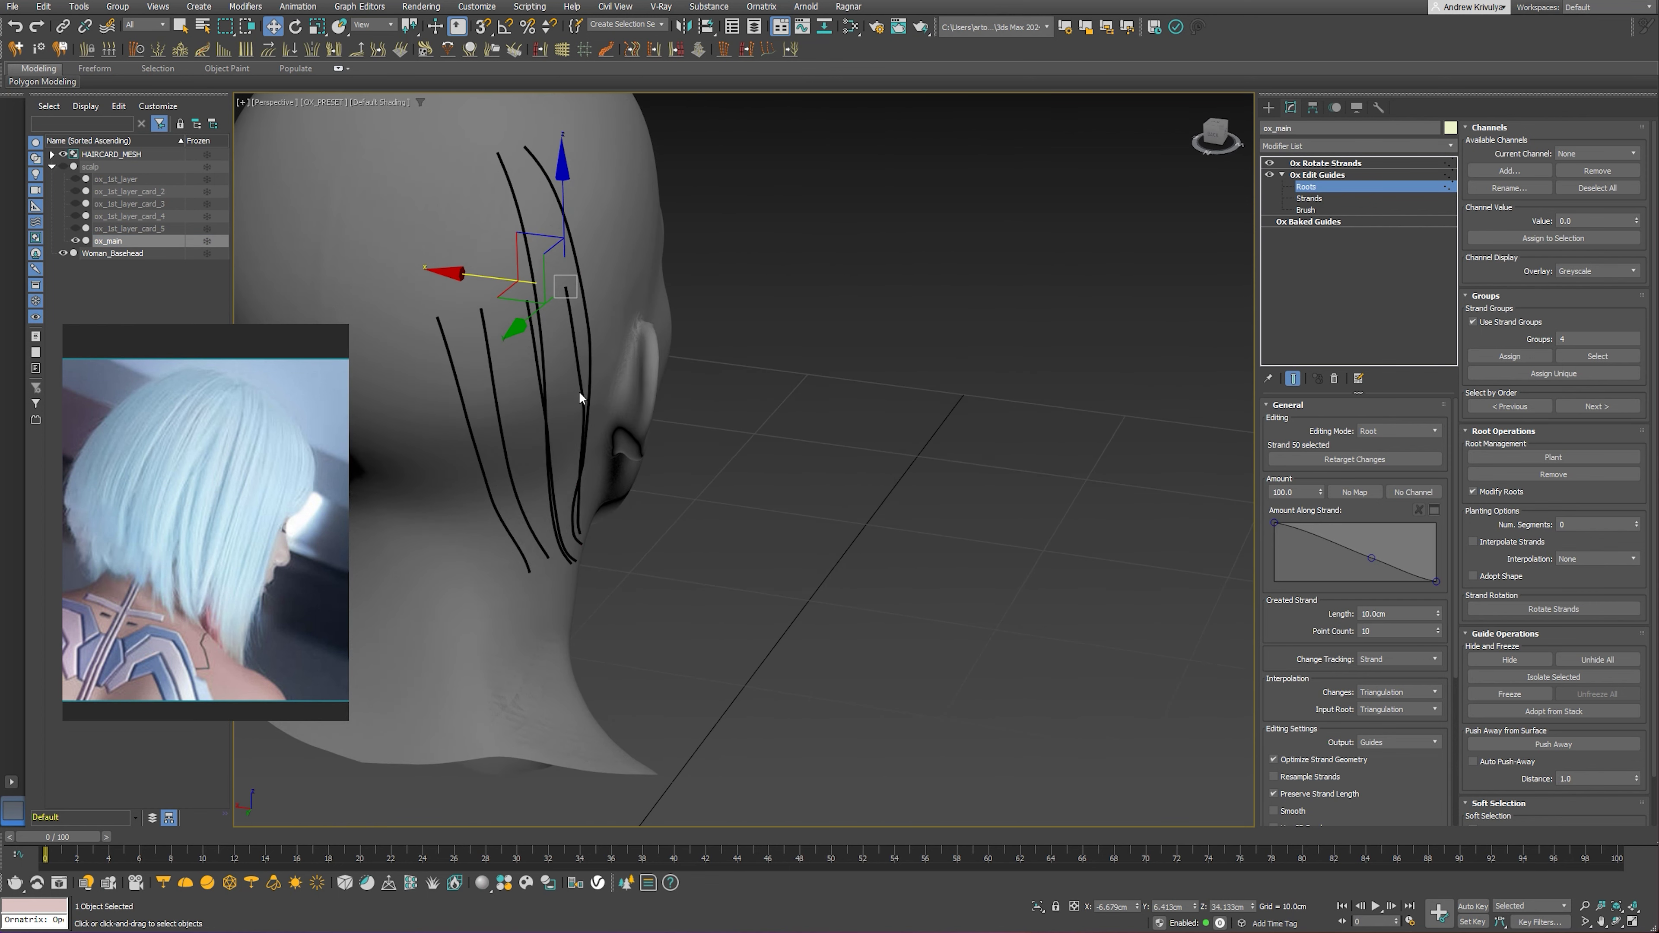
left_click(1293, 379)
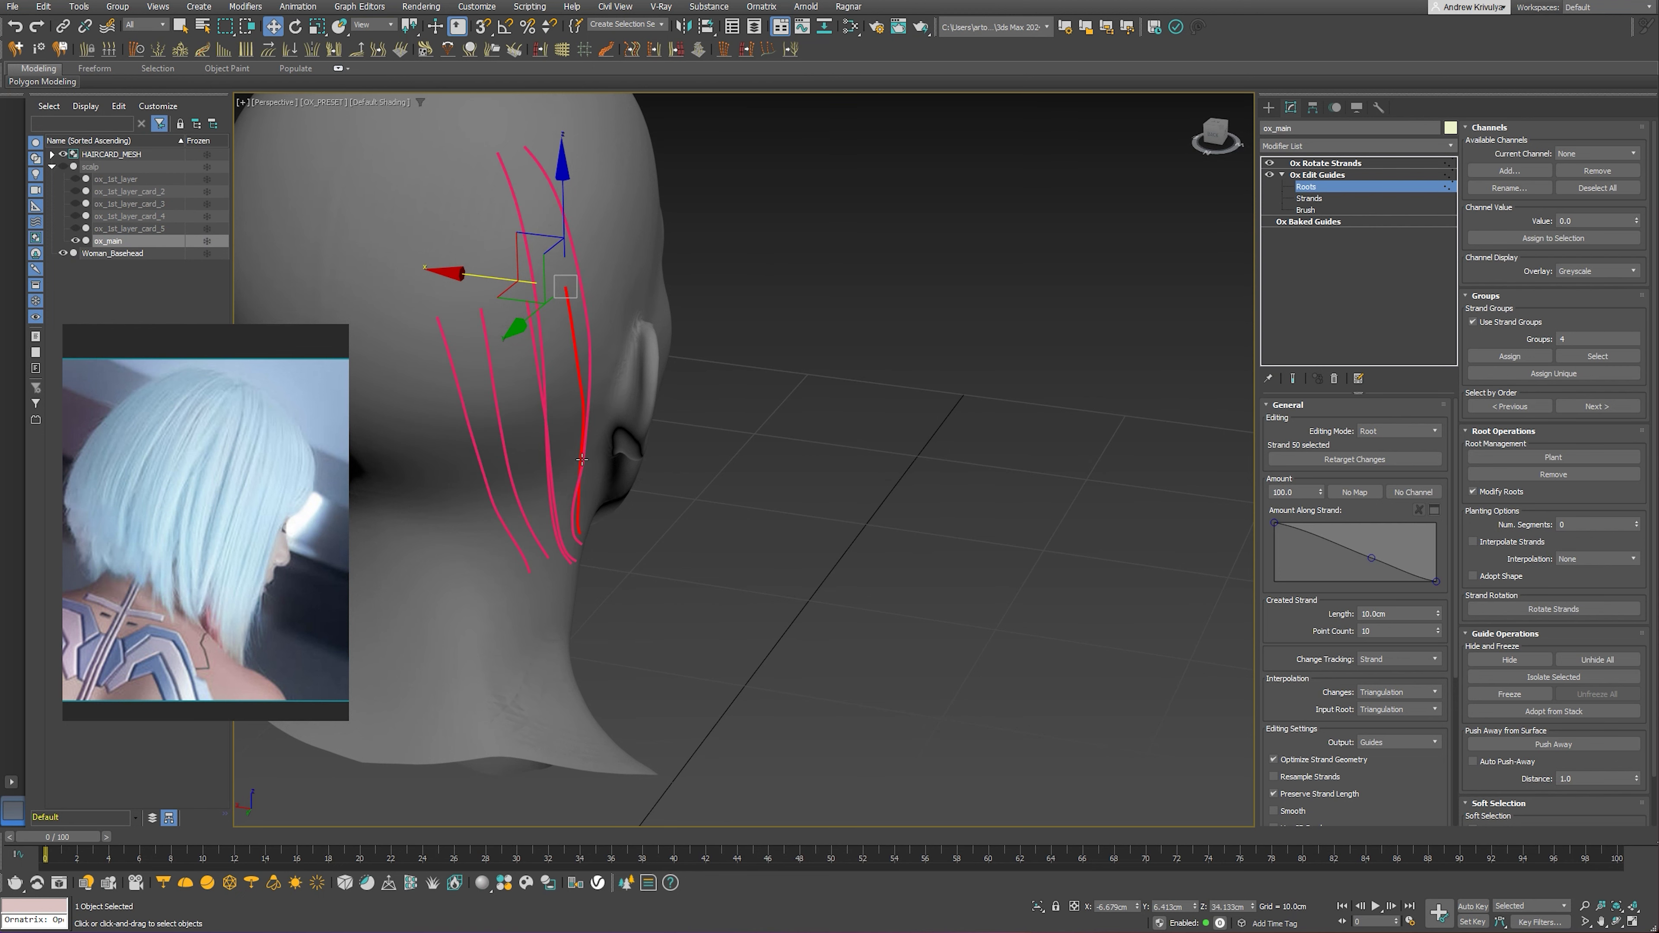
mouse_move(581, 459)
middle_mouse_down("alt")
mouse_move(555, 511)
mouse_move(677, 504)
mouse_move(566, 487)
middle_mouse_up("alt")
mouse_move(480, 535)
middle_mouse_down("alt")
mouse_move(538, 550)
mouse_move(609, 523)
mouse_move(563, 574)
middle_mouse_up("alt")
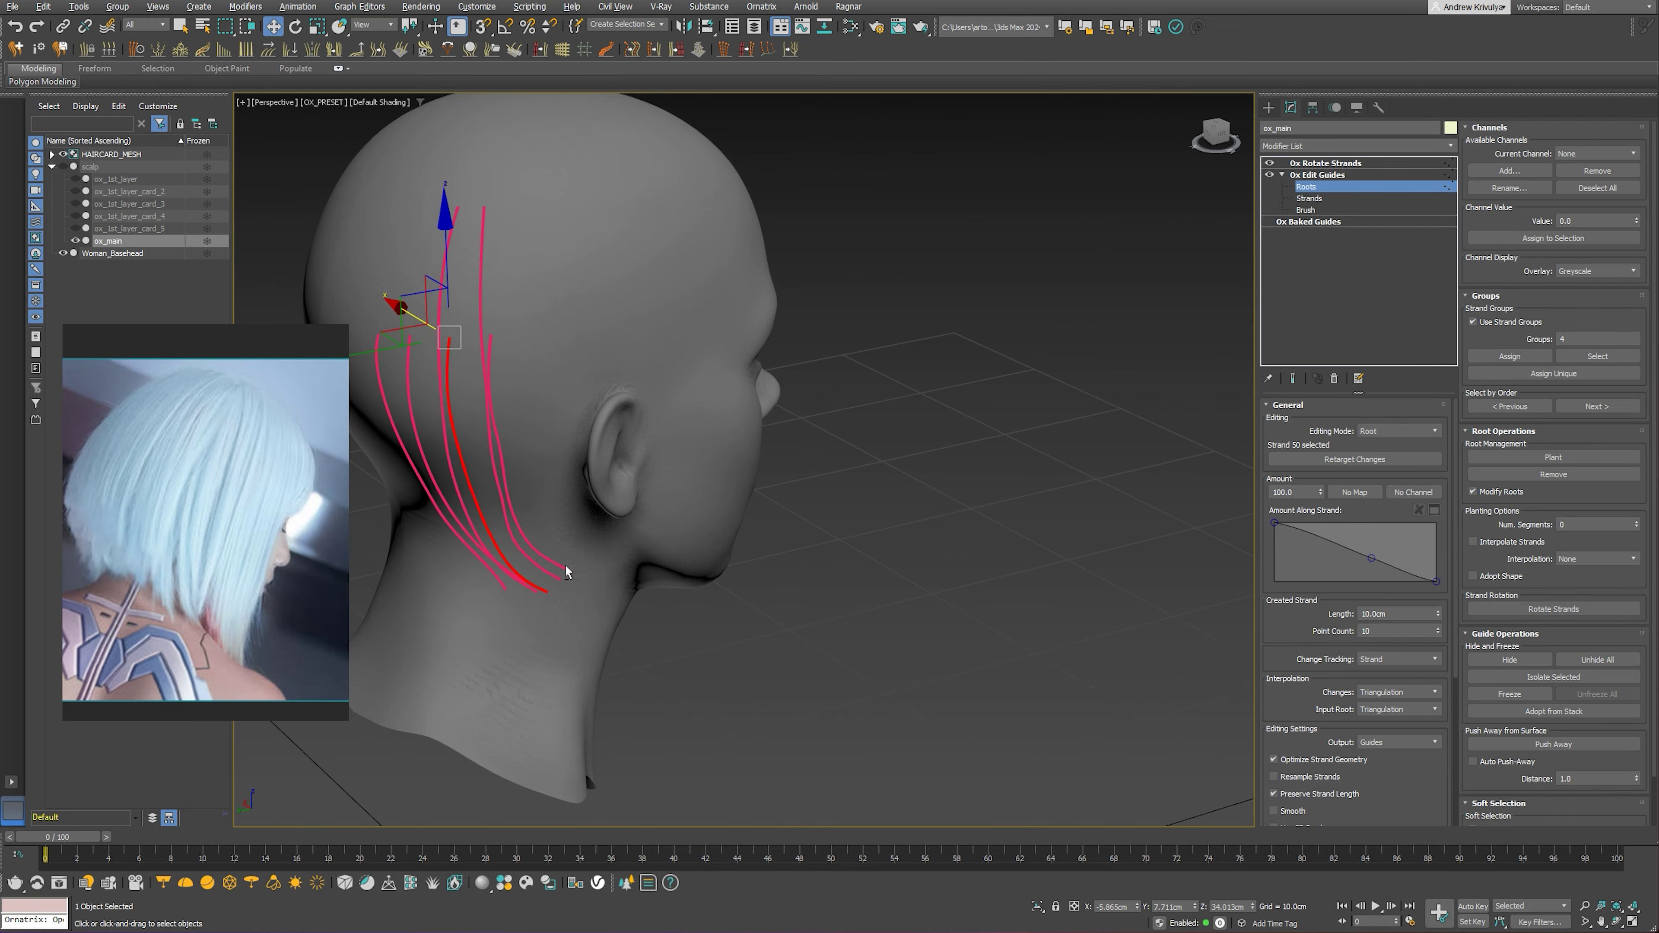
Re-comb the back guides with the Comb brush, then show the hair cards again
left_click(1306, 209)
middle_click_drag(1196, 286, 546, 551, "alt")
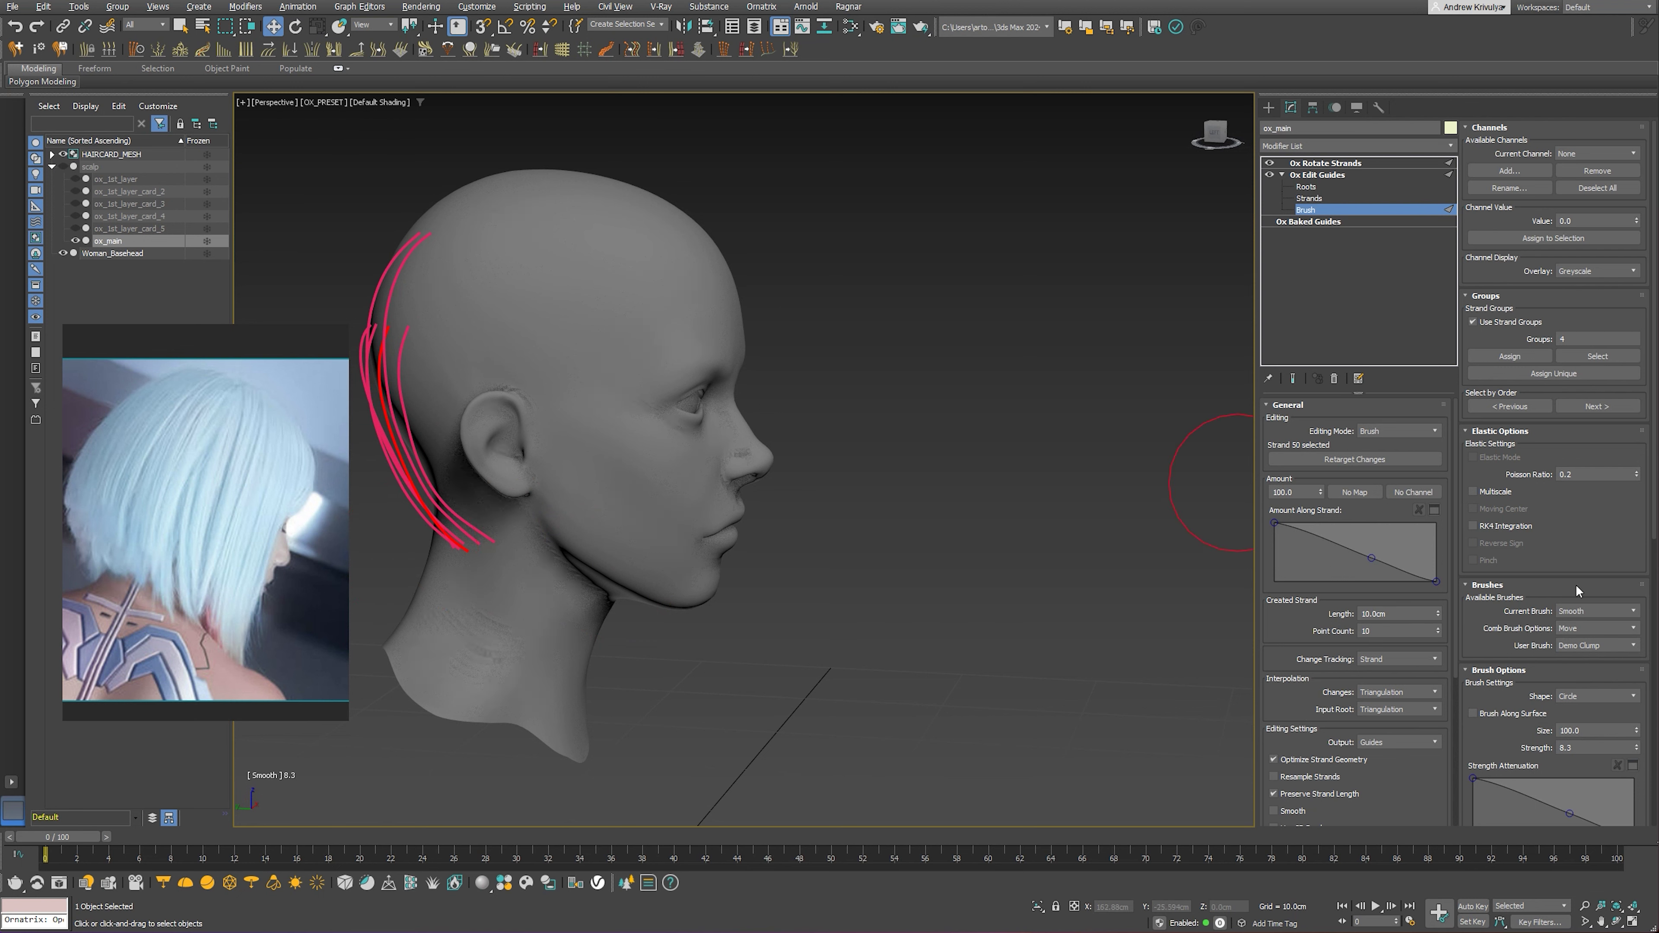
left_click(1594, 611)
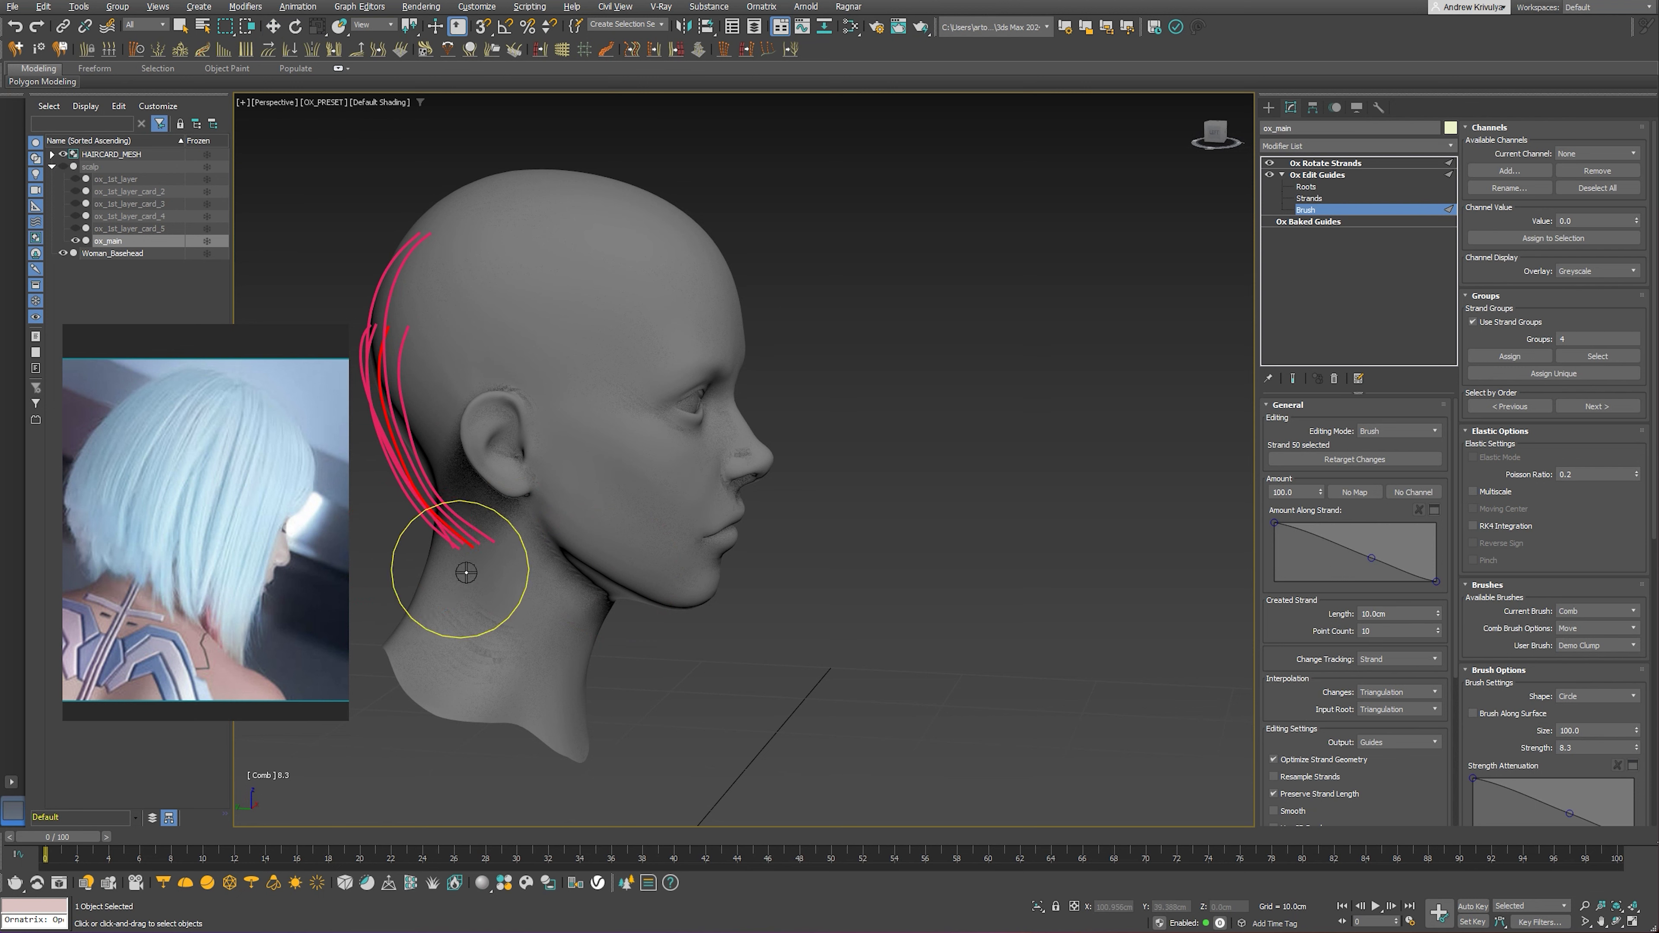
middle_click_drag(444, 572, 633, 491, "alt")
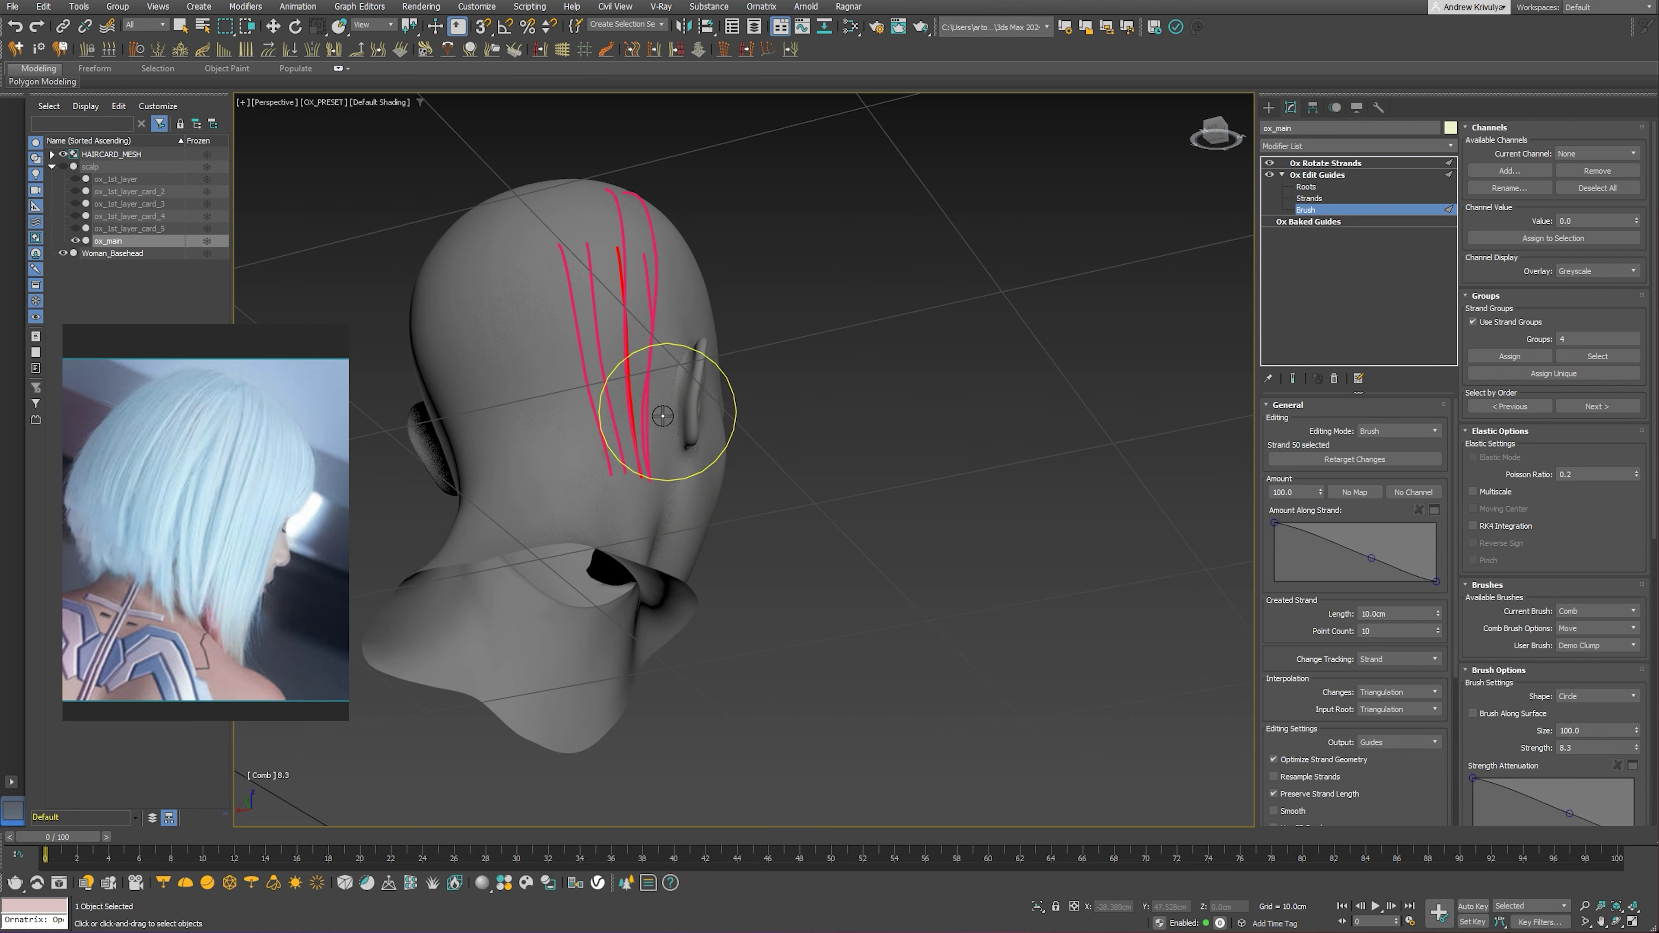
middle_click_drag(663, 335, 655, 393, "alt")
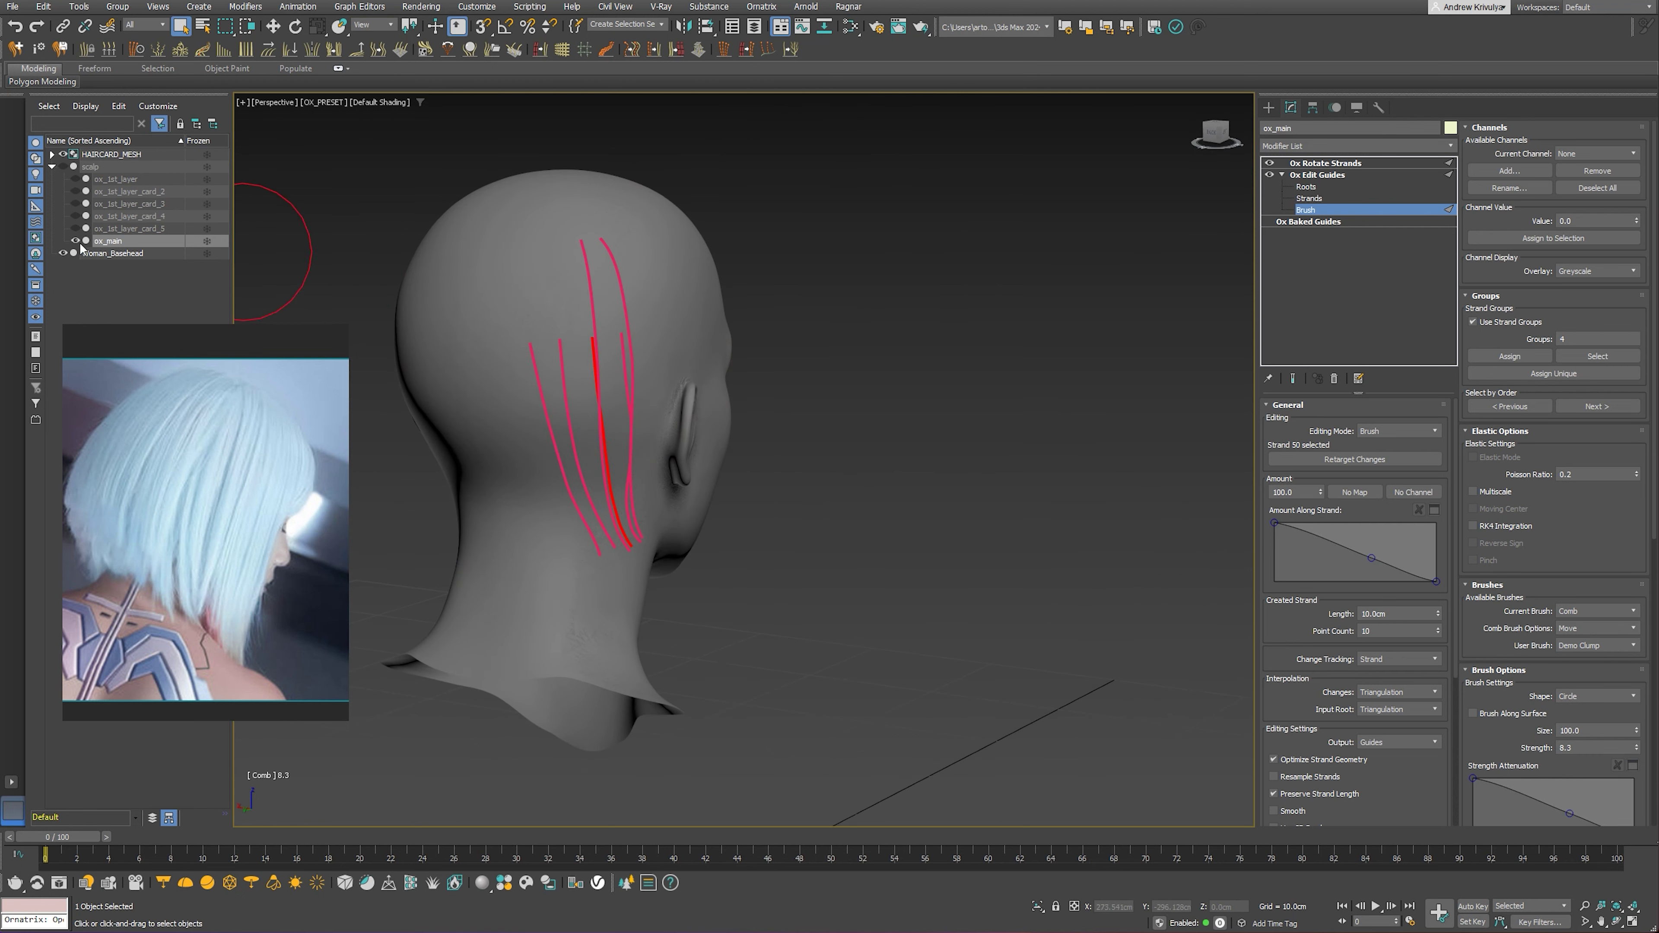
left_click(75, 217)
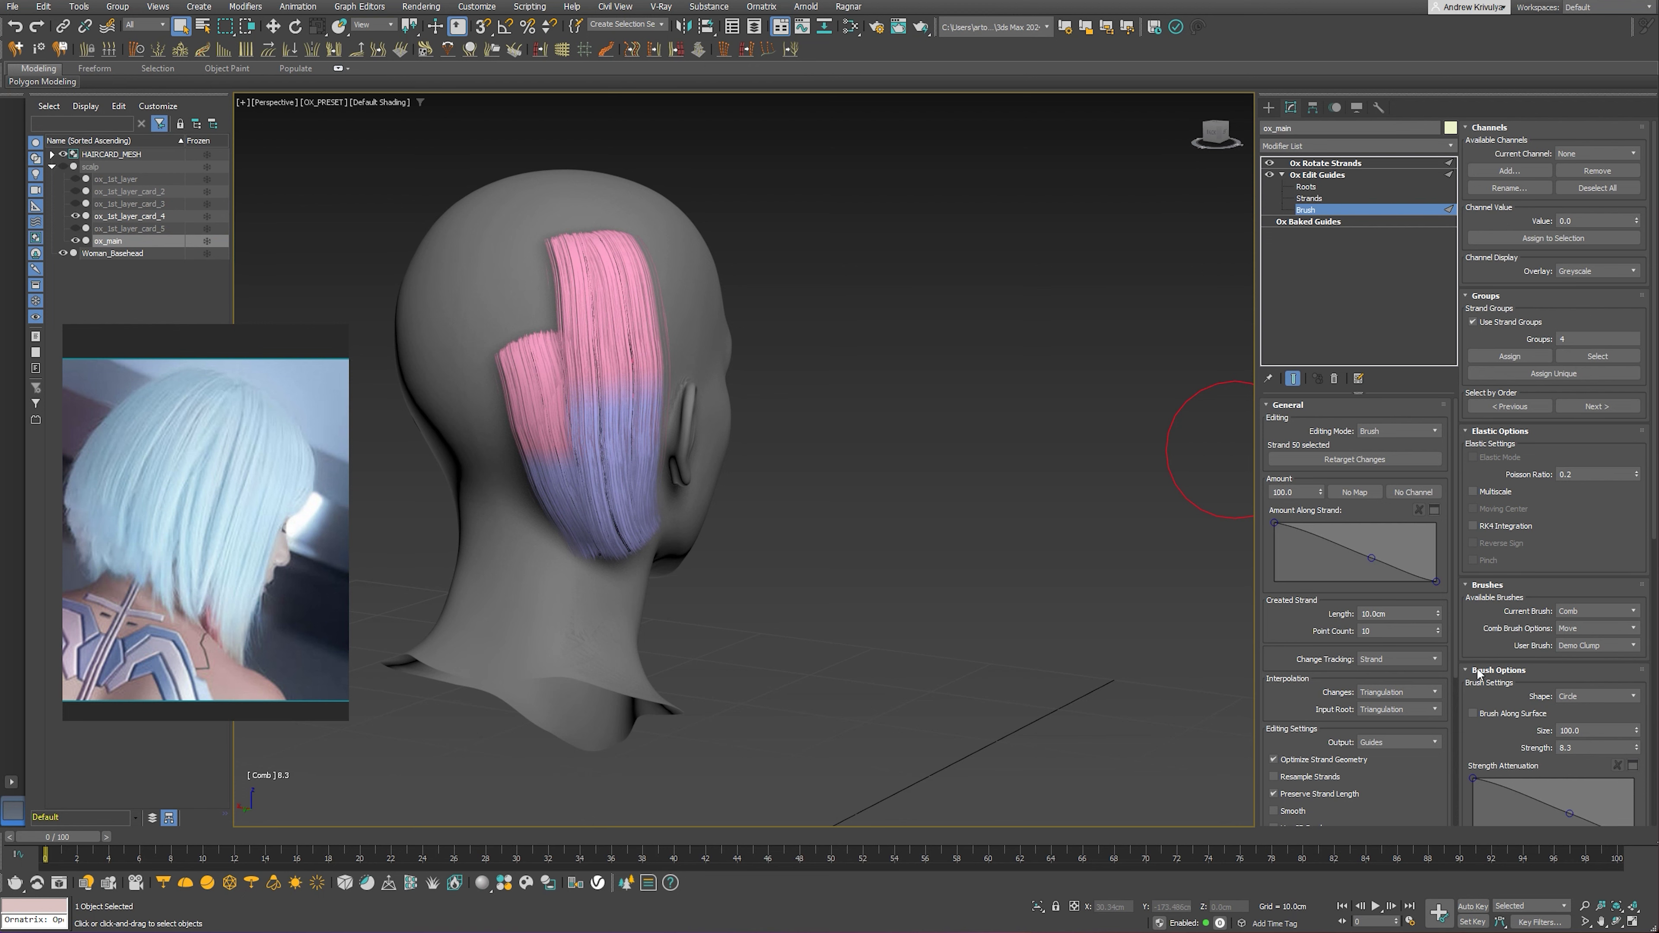
left_click(1306, 187)
Orbit around the back of the bob and select guide strand 44
scroll(803, 508, "up", 2)
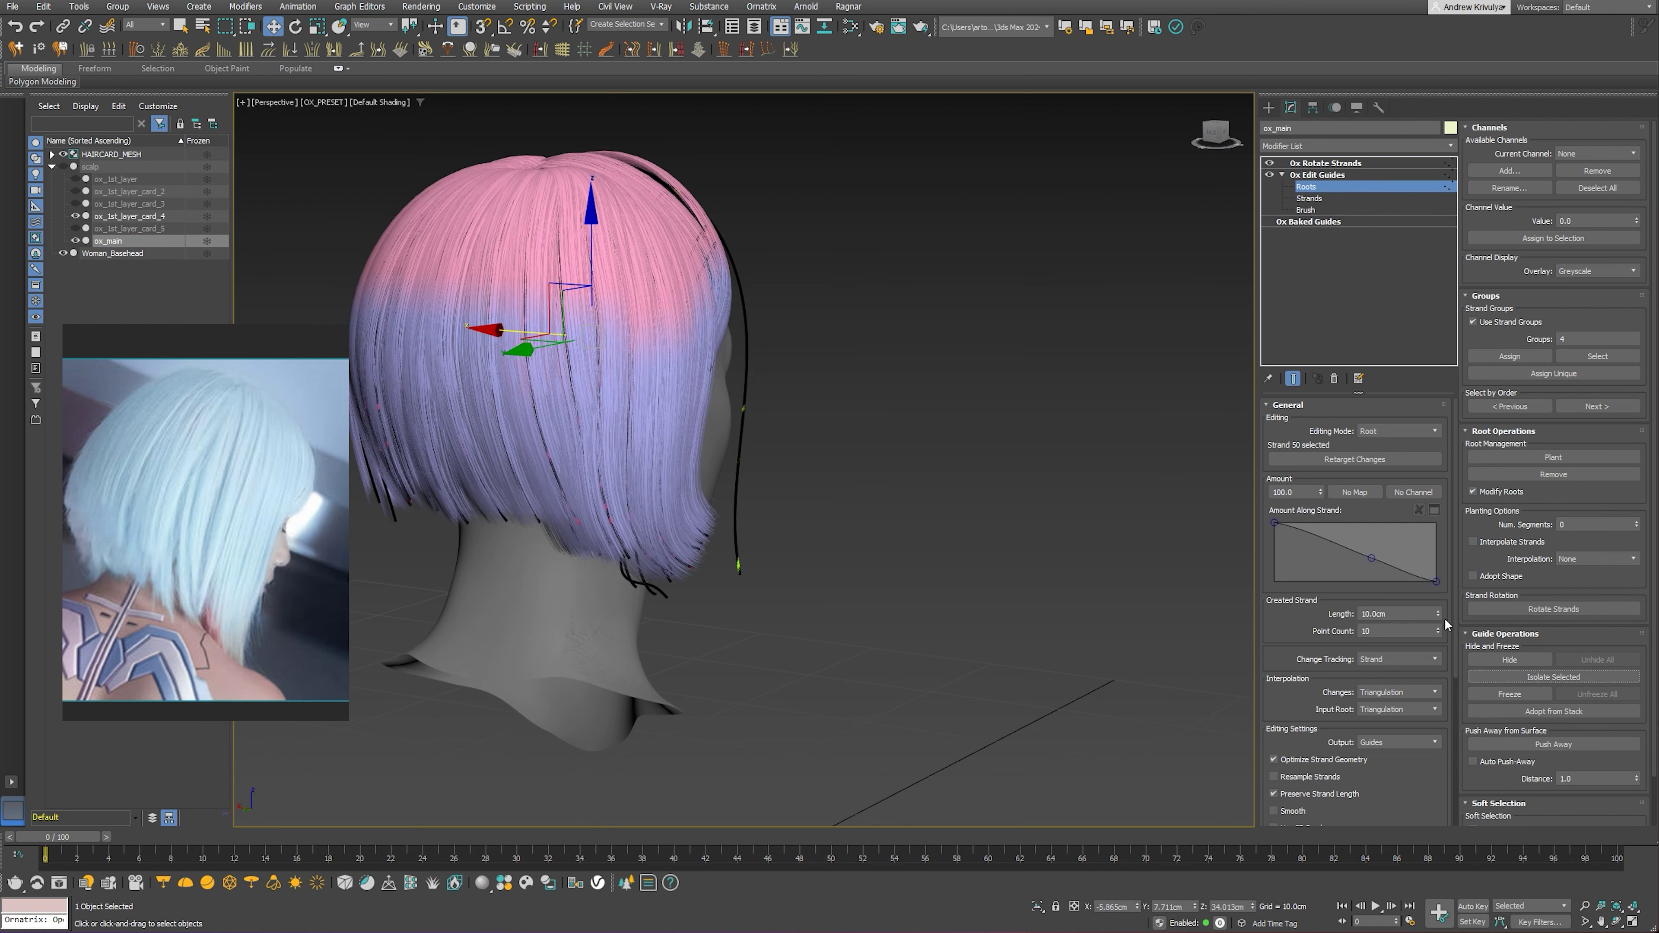
scroll(802, 508, "up", 2)
mouse_move(801, 504)
middle_mouse_down("alt")
mouse_move(707, 510)
mouse_move(630, 464)
mouse_move(813, 463)
mouse_move(770, 472)
middle_mouse_up("alt")
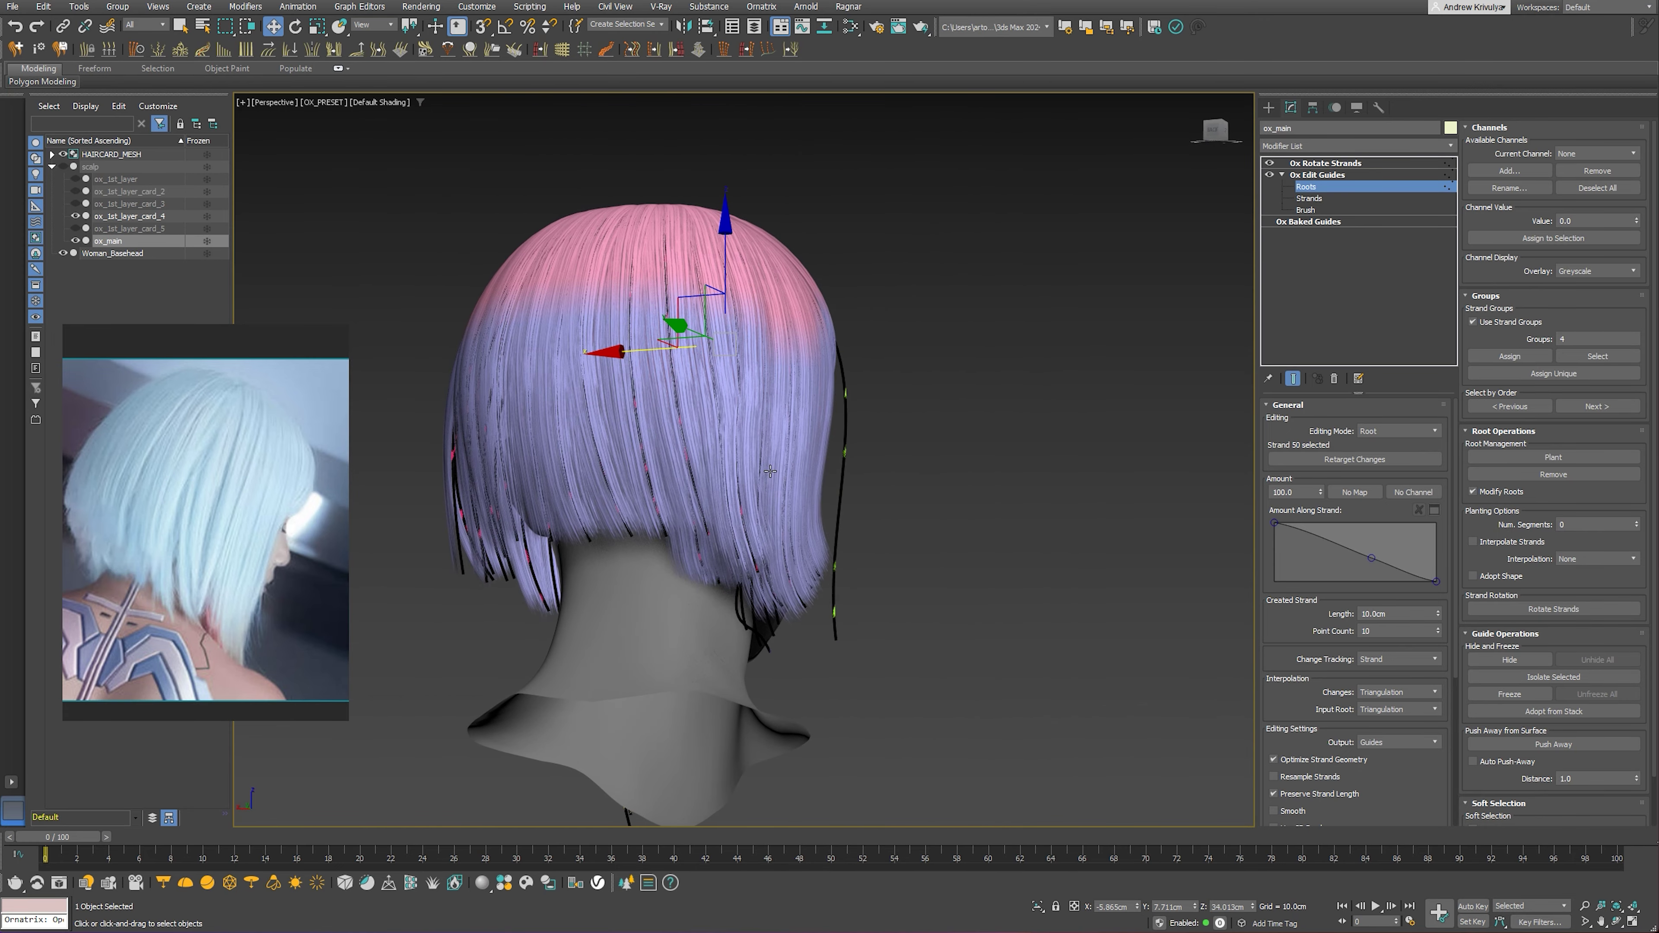
mouse_move(657, 462)
middle_mouse_down("alt")
mouse_move(782, 460)
mouse_move(747, 450)
mouse_move(774, 545)
mouse_move(746, 460)
mouse_move(748, 562)
middle_mouse_up("alt")
left_click(837, 320)
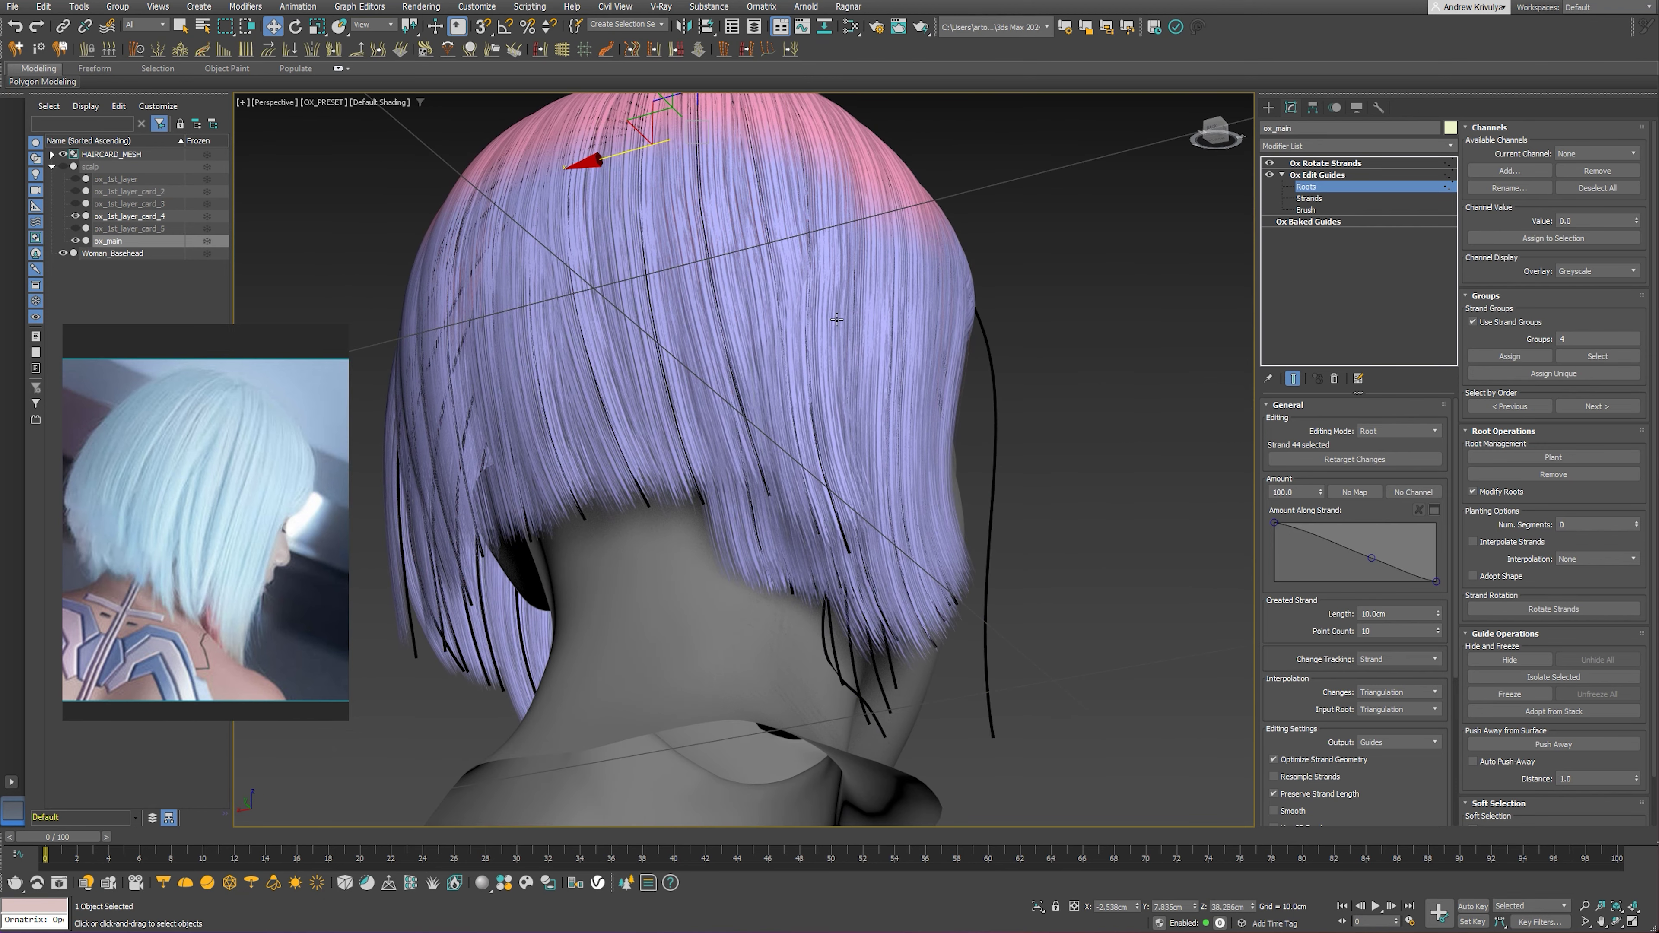
Lengthen the short nape strands with the Grow/Shrink brush
left_click(1307, 210)
left_click(1585, 609)
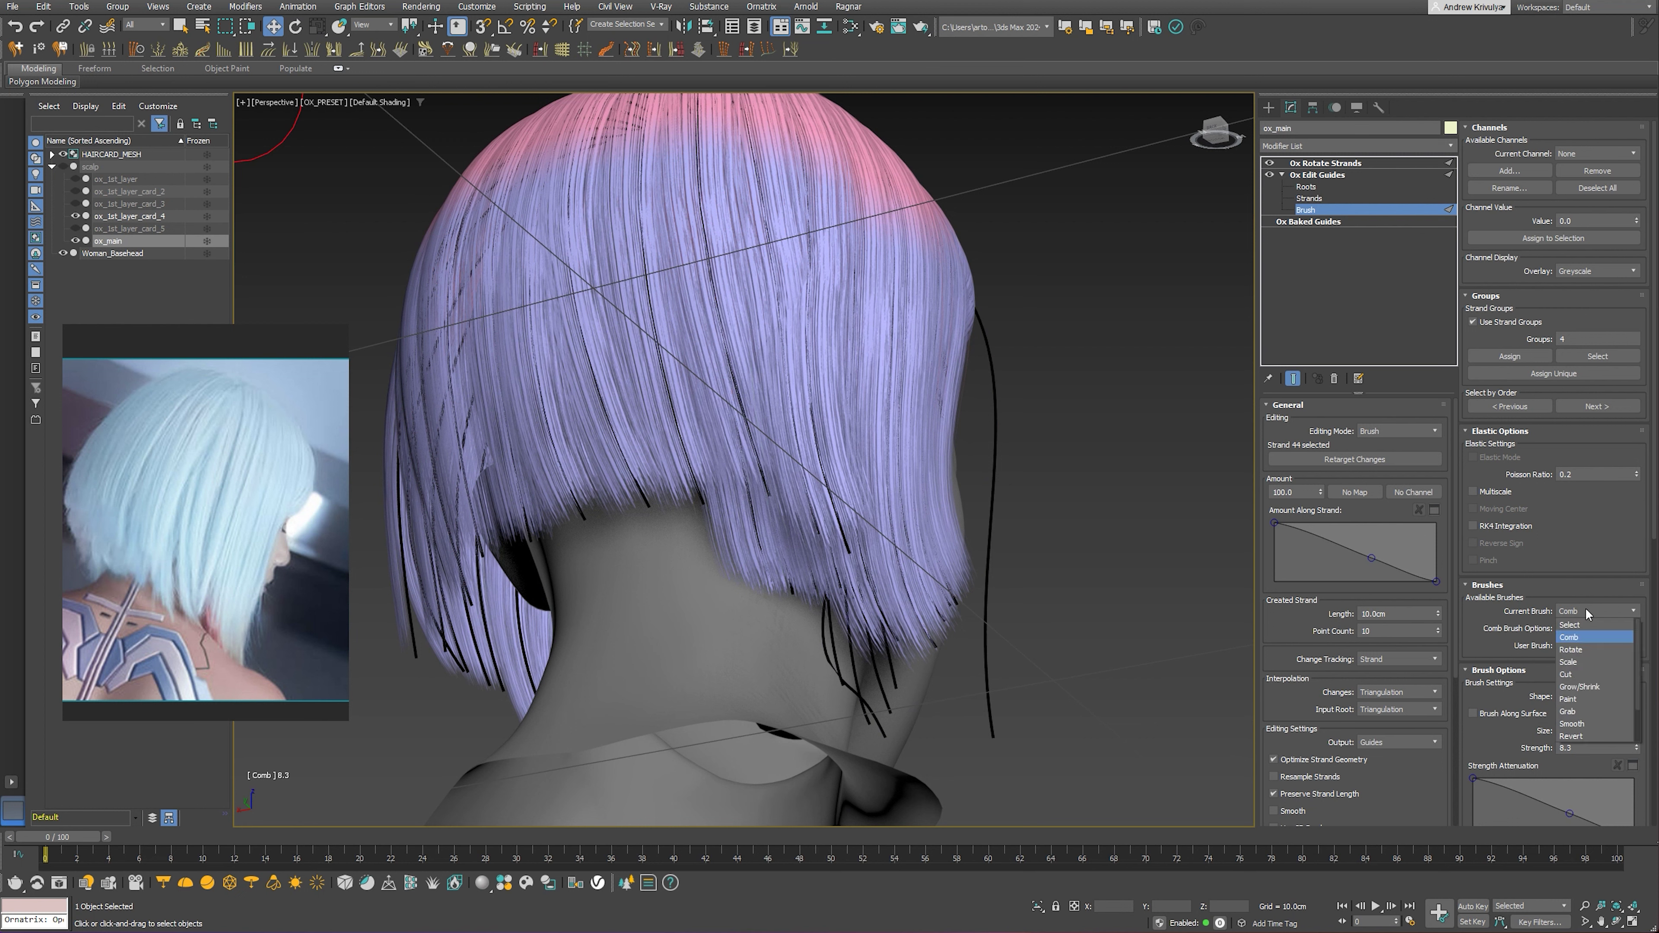
left_click(1579, 686)
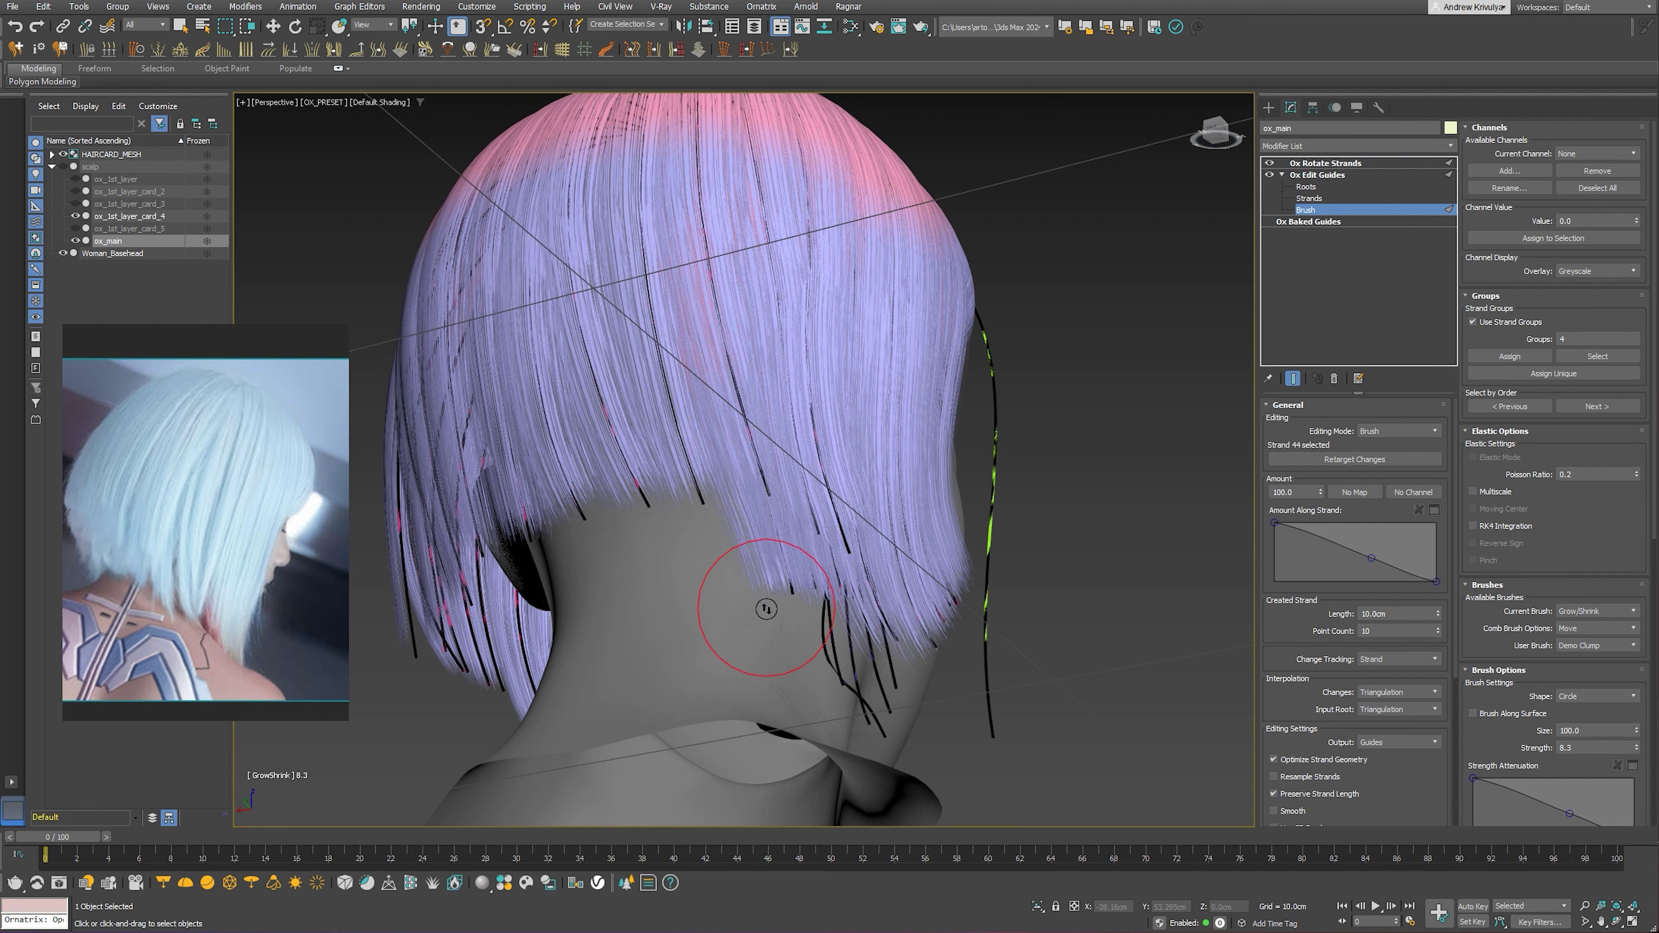
mouse_move(766, 604)
left_mouse_down()
mouse_move(763, 574)
mouse_move(745, 573)
mouse_move(767, 549)
left_mouse_up()
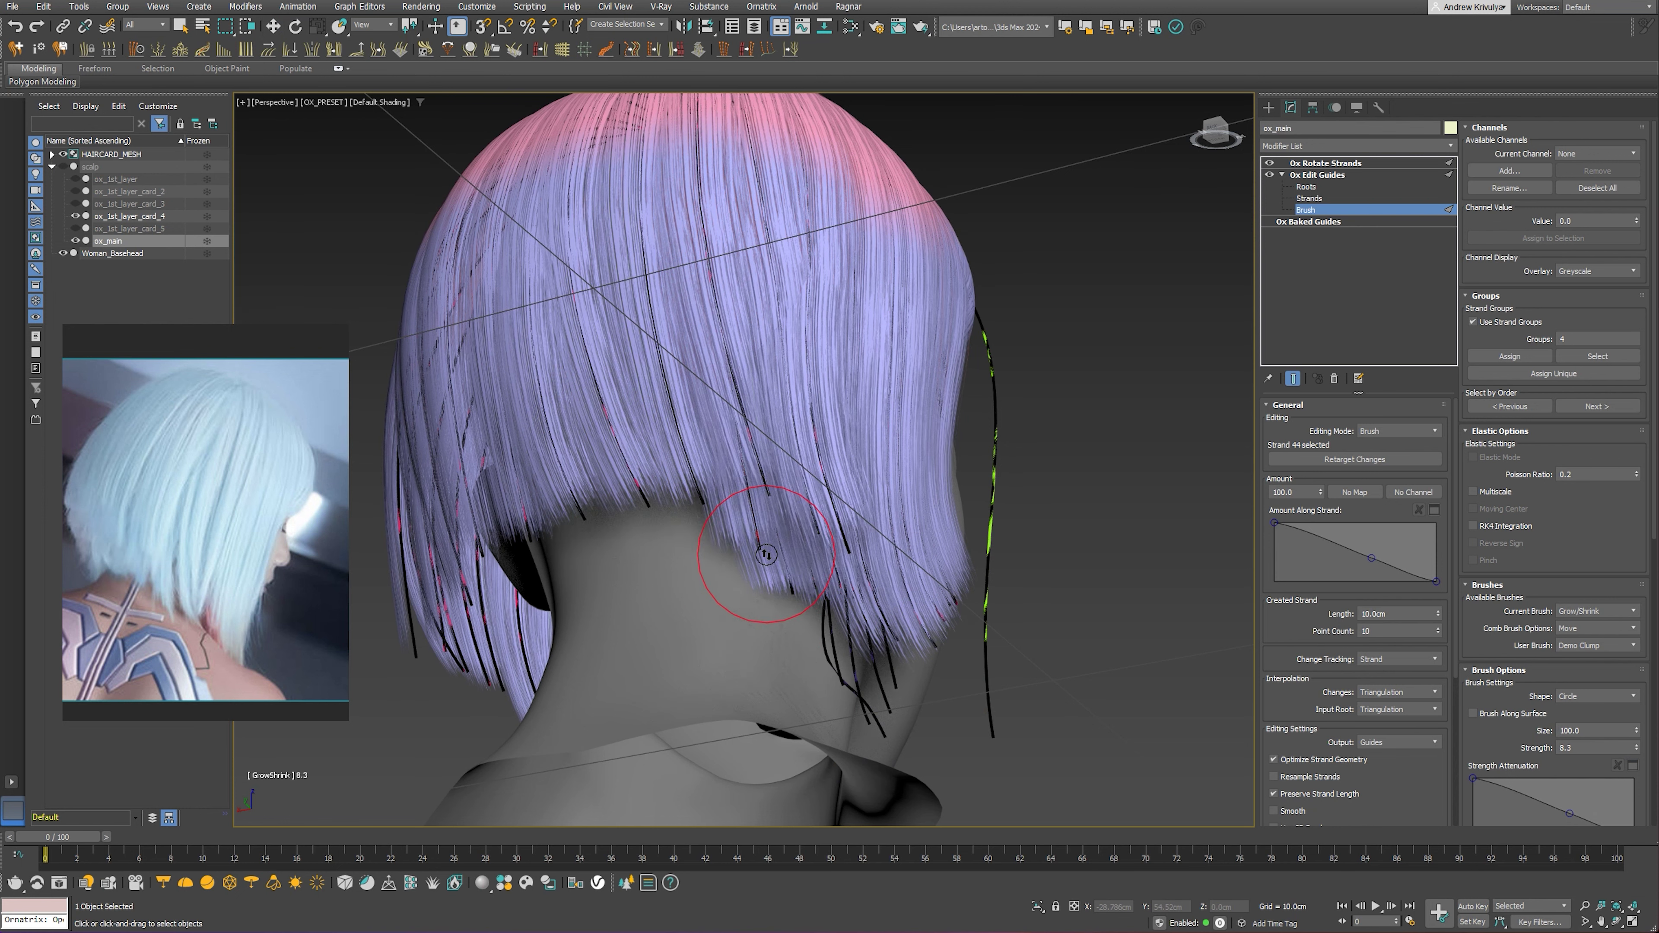
mouse_move(777, 537)
middle_mouse_down("alt")
mouse_move(855, 453)
mouse_move(777, 445)
mouse_move(840, 374)
middle_mouse_up("alt")
In root editing, hide the hair cards, show guides in colour, and select guide strand 27
left_click(1306, 186)
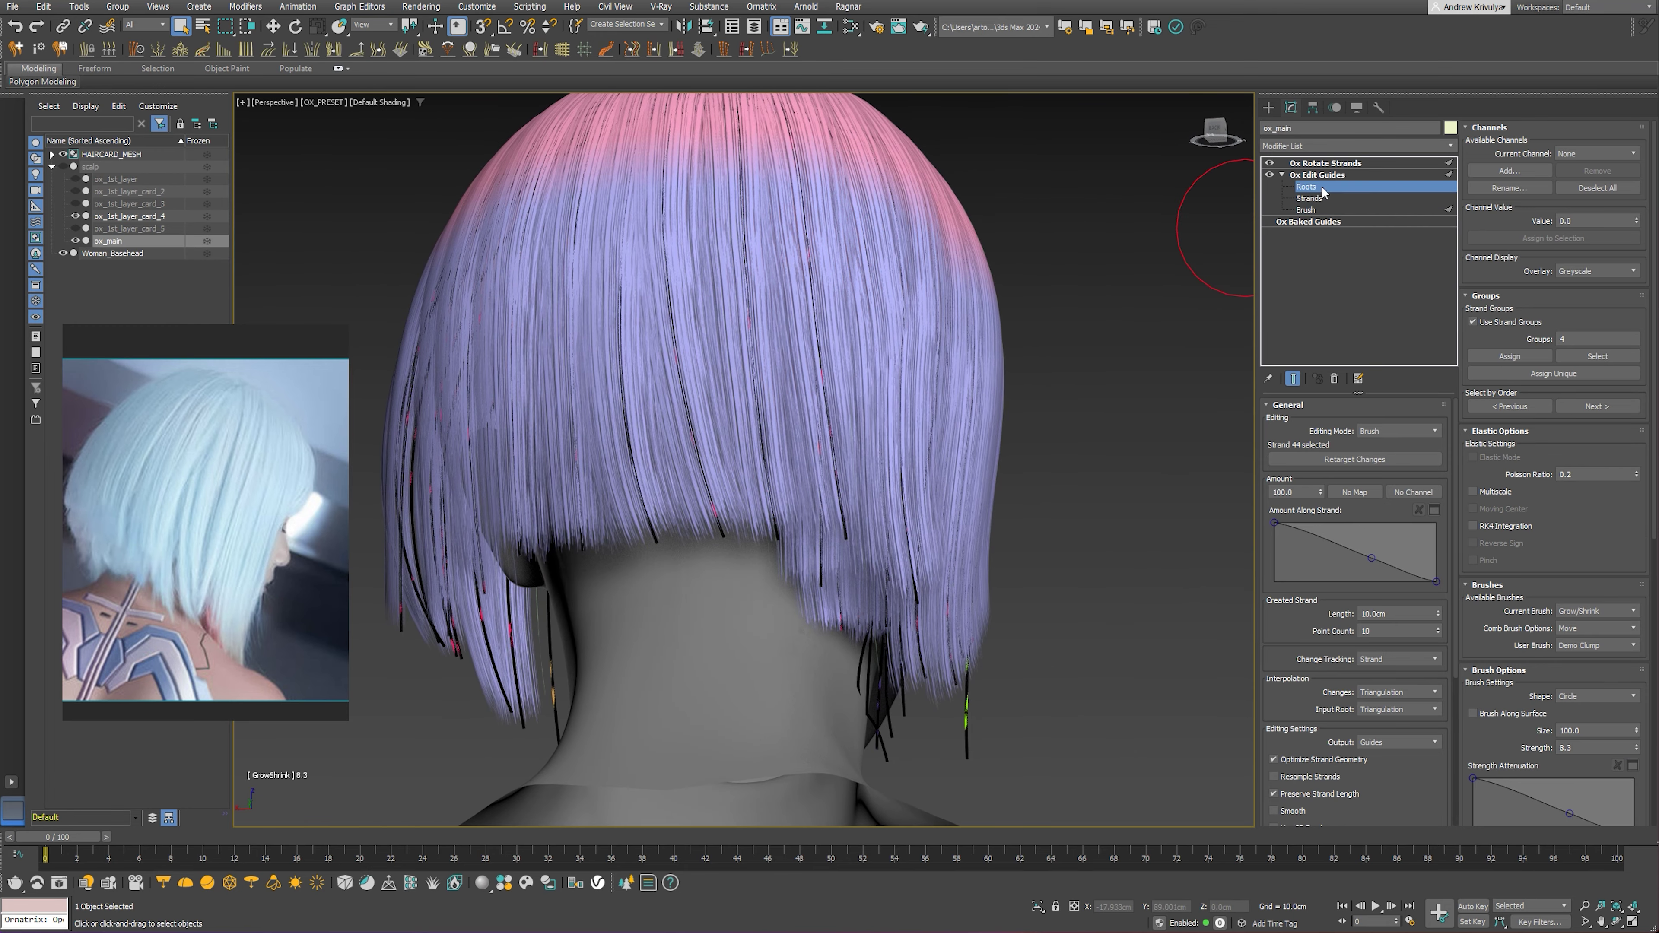
key("w")
middle_click_drag(653, 392, 716, 370, "alt")
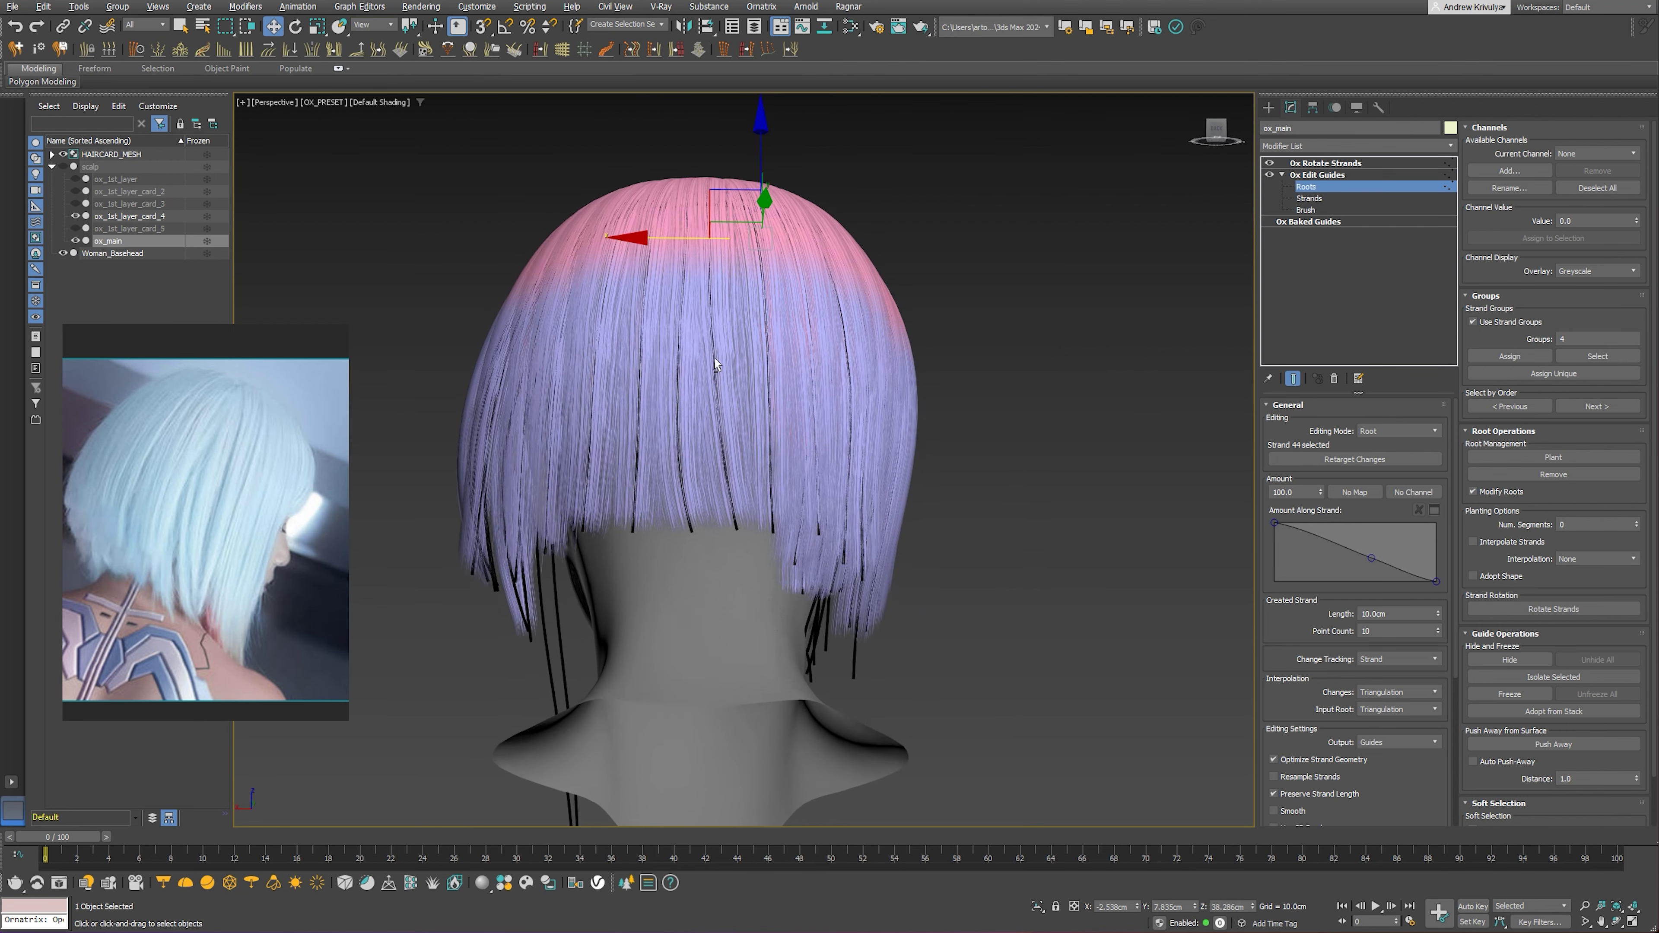
left_click(75, 216)
middle_click_drag(1044, 628, 1027, 614, "alt")
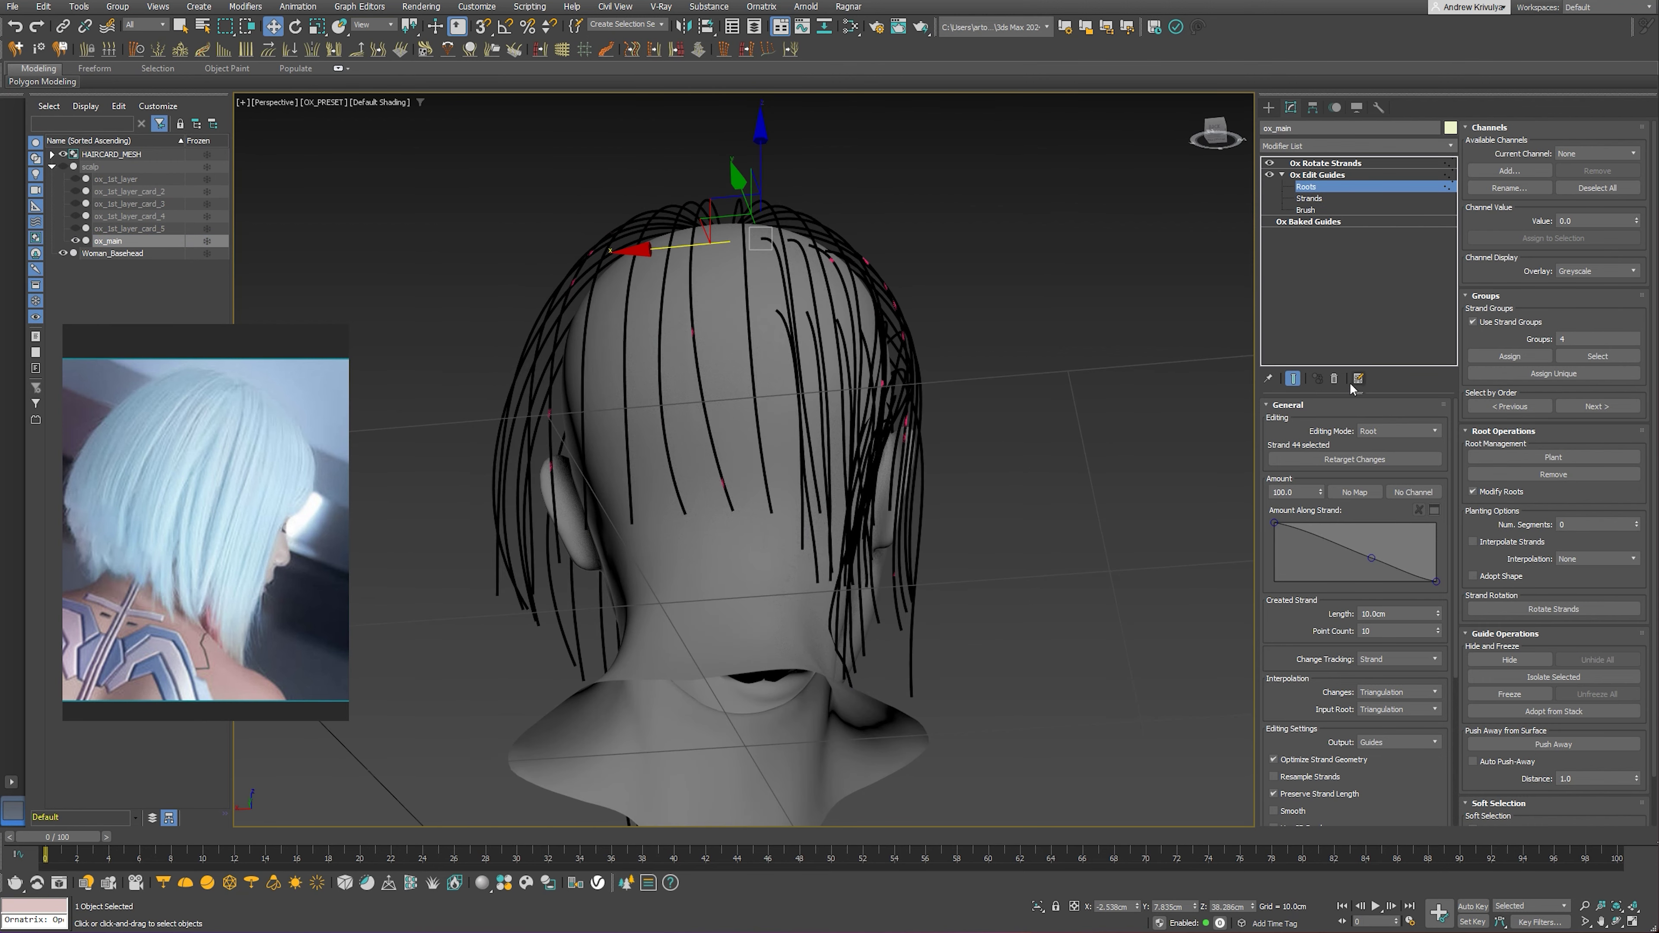
left_click(1275, 383)
left_click(765, 477)
middle_click_drag(802, 477, 804, 499, "alt")
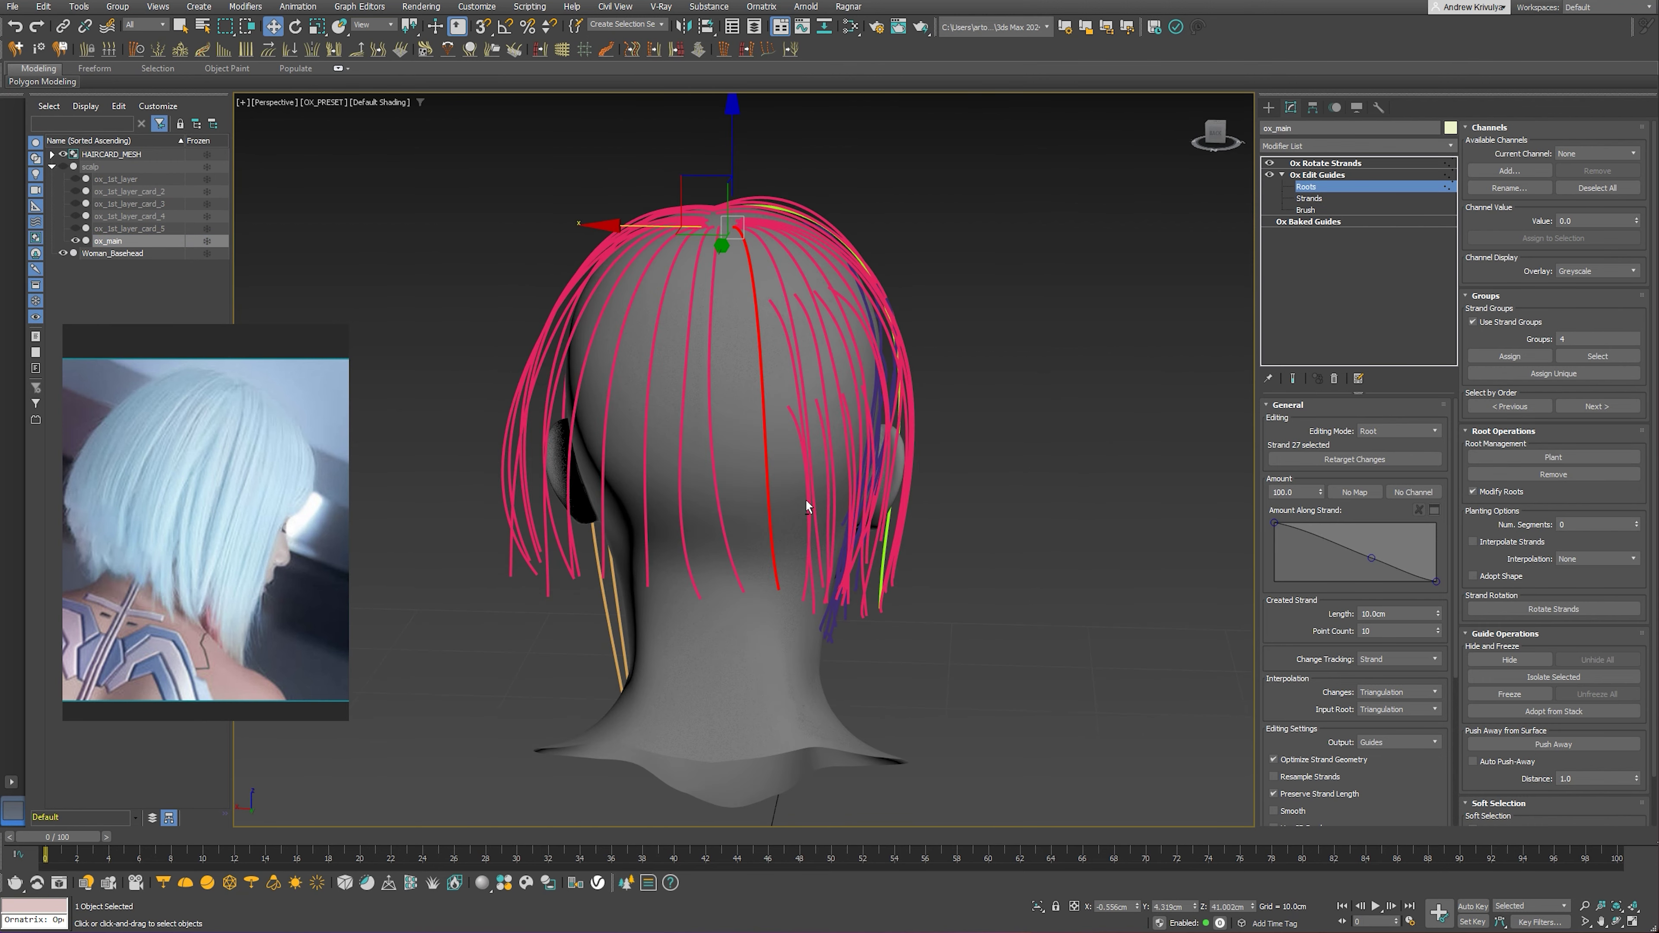
scroll(781, 304, "up", 3)
Select six guide strands at the back of the head
left_click(781, 305, "ctrl")
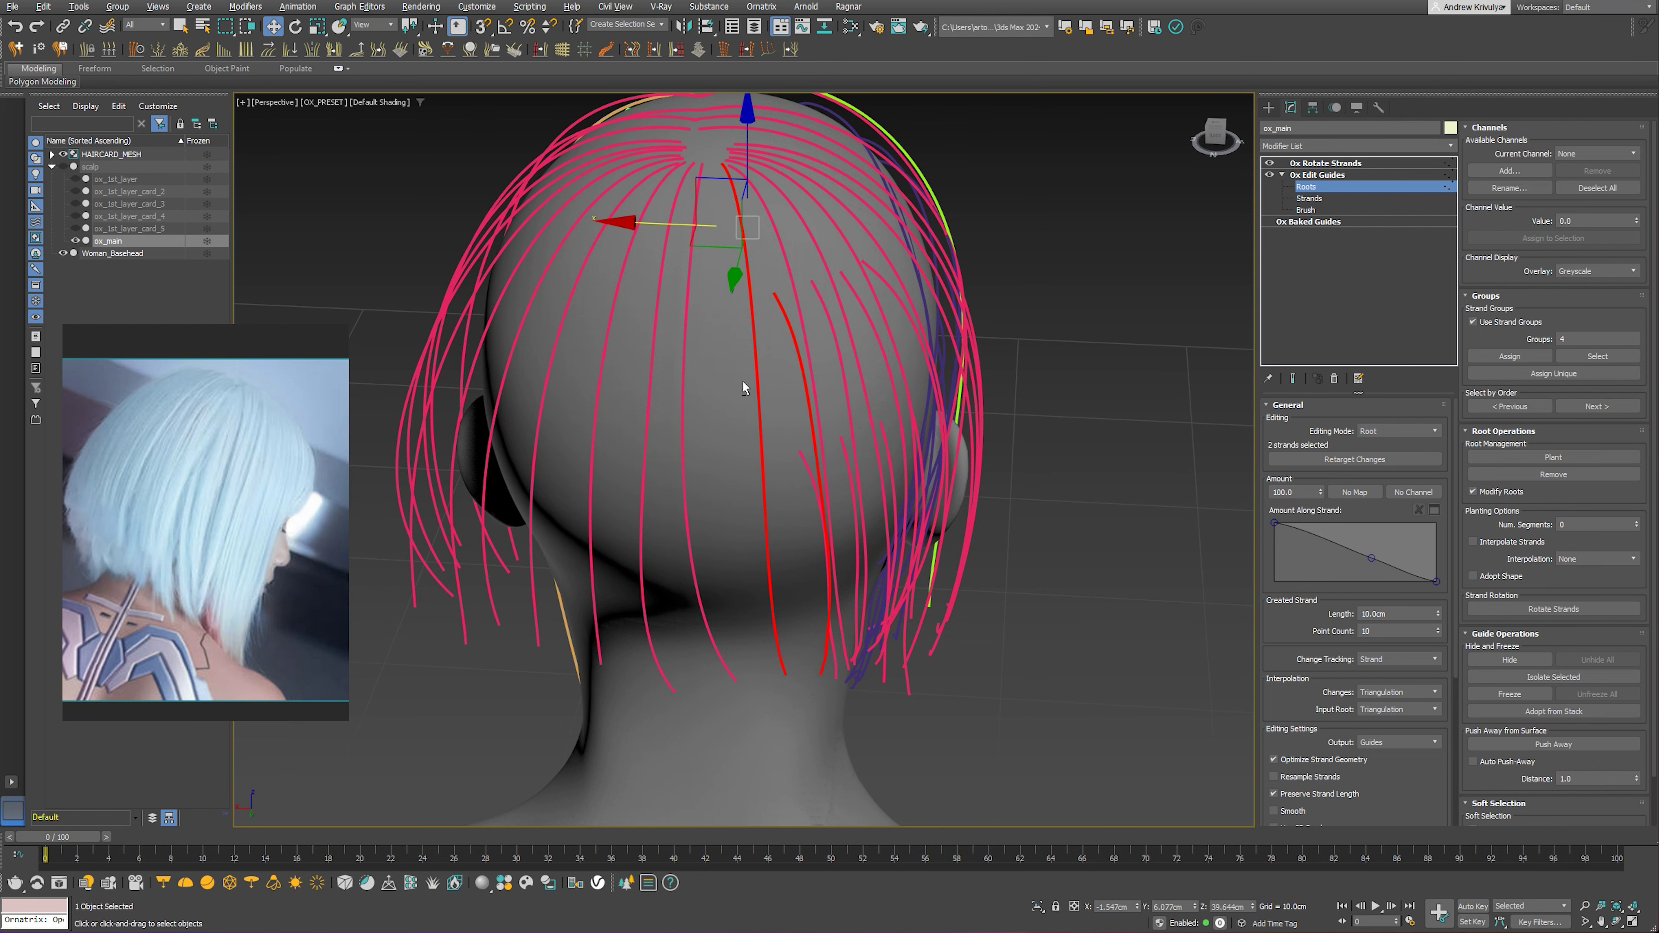
middle_click_drag(743, 381, 700, 368, "alt")
left_click(706, 361, "ctrl")
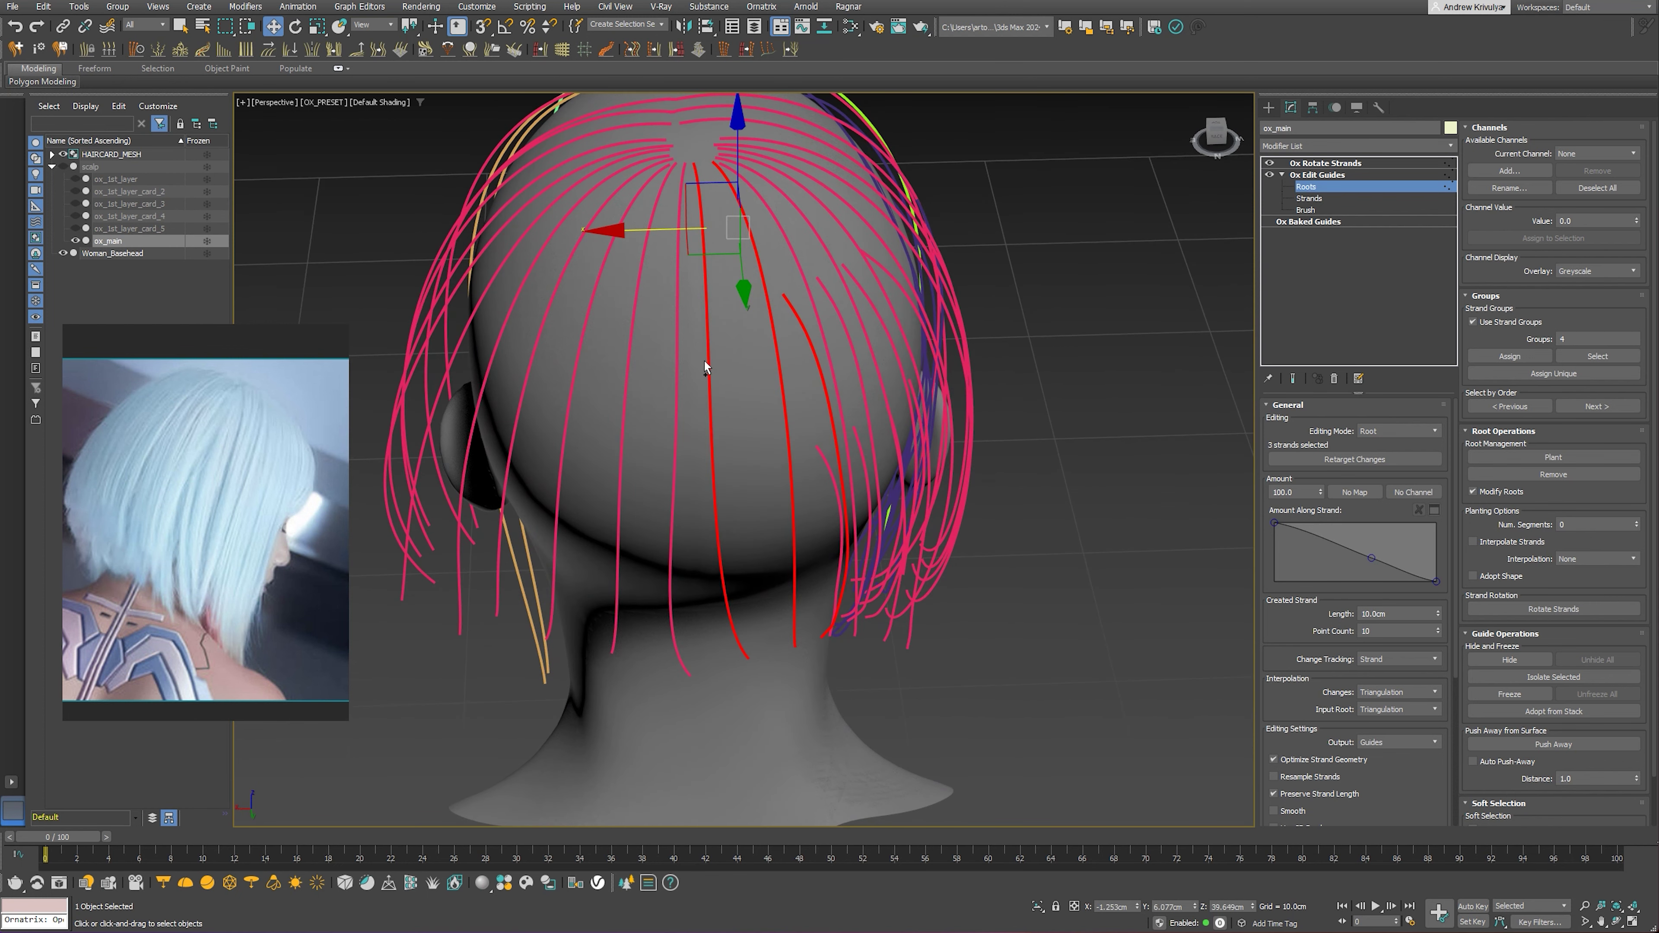
left_click(677, 360, "ctrl")
left_click(629, 359, "ctrl")
mouse_move(652, 370)
middle_mouse_down("alt")
mouse_move(796, 370)
mouse_move(774, 360)
mouse_move(893, 378)
middle_mouse_up("alt")
left_click(646, 369, "ctrl")
Isolate the six guides, pick strand 44 and enable root planting
left_click(1567, 680)
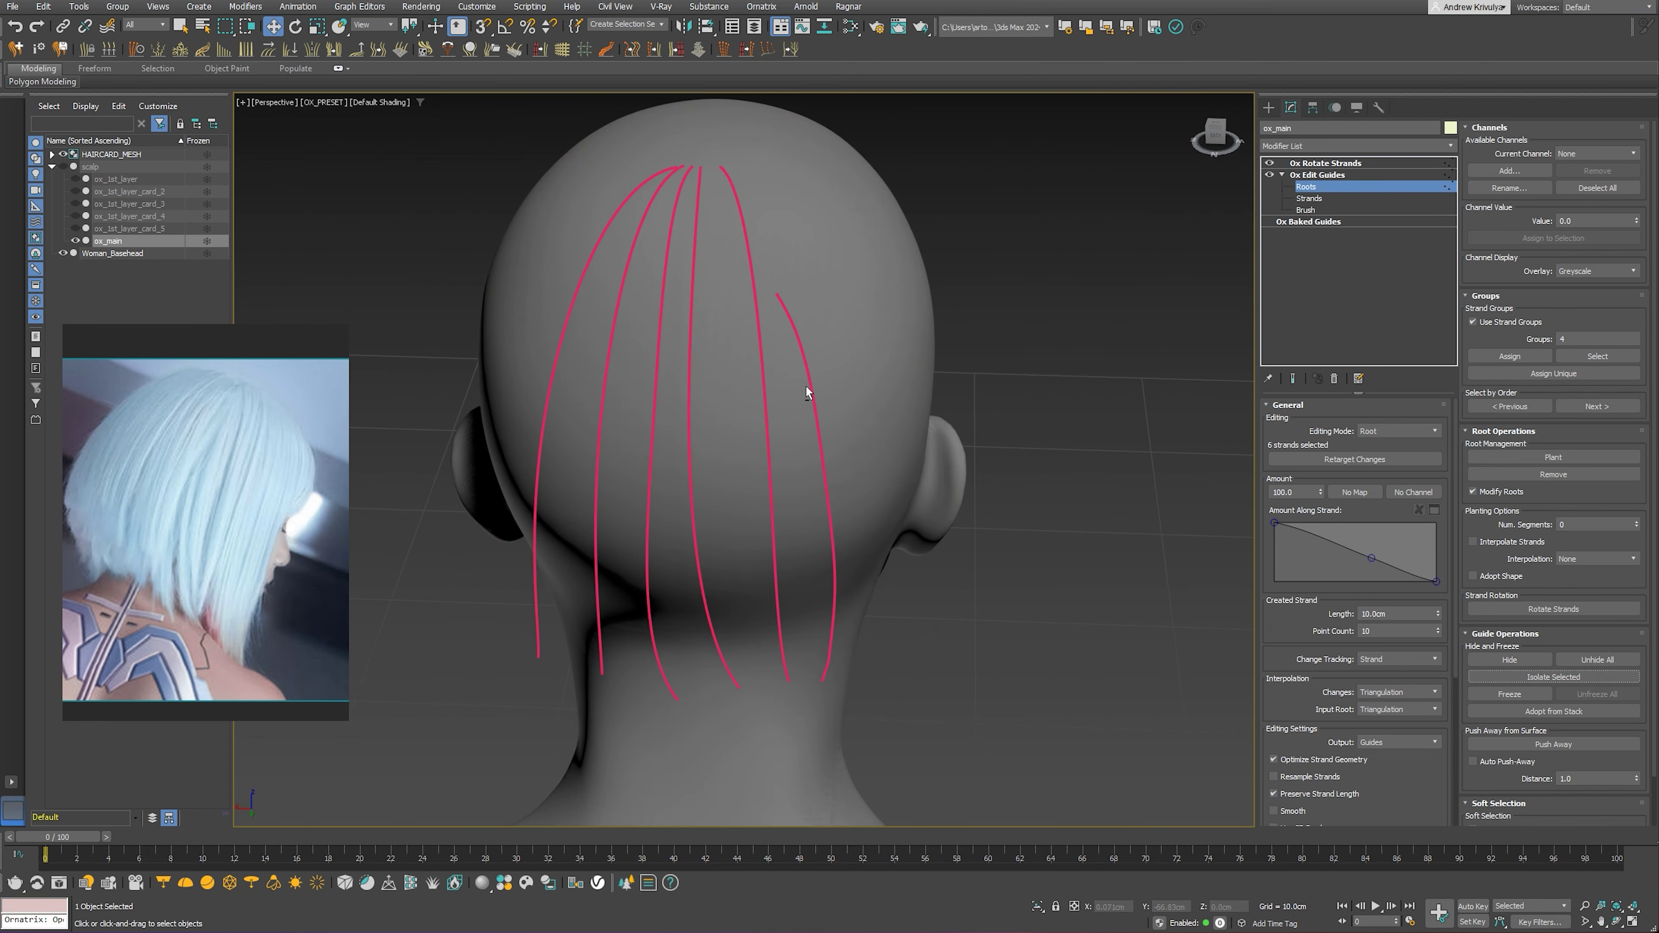
left_click(763, 325)
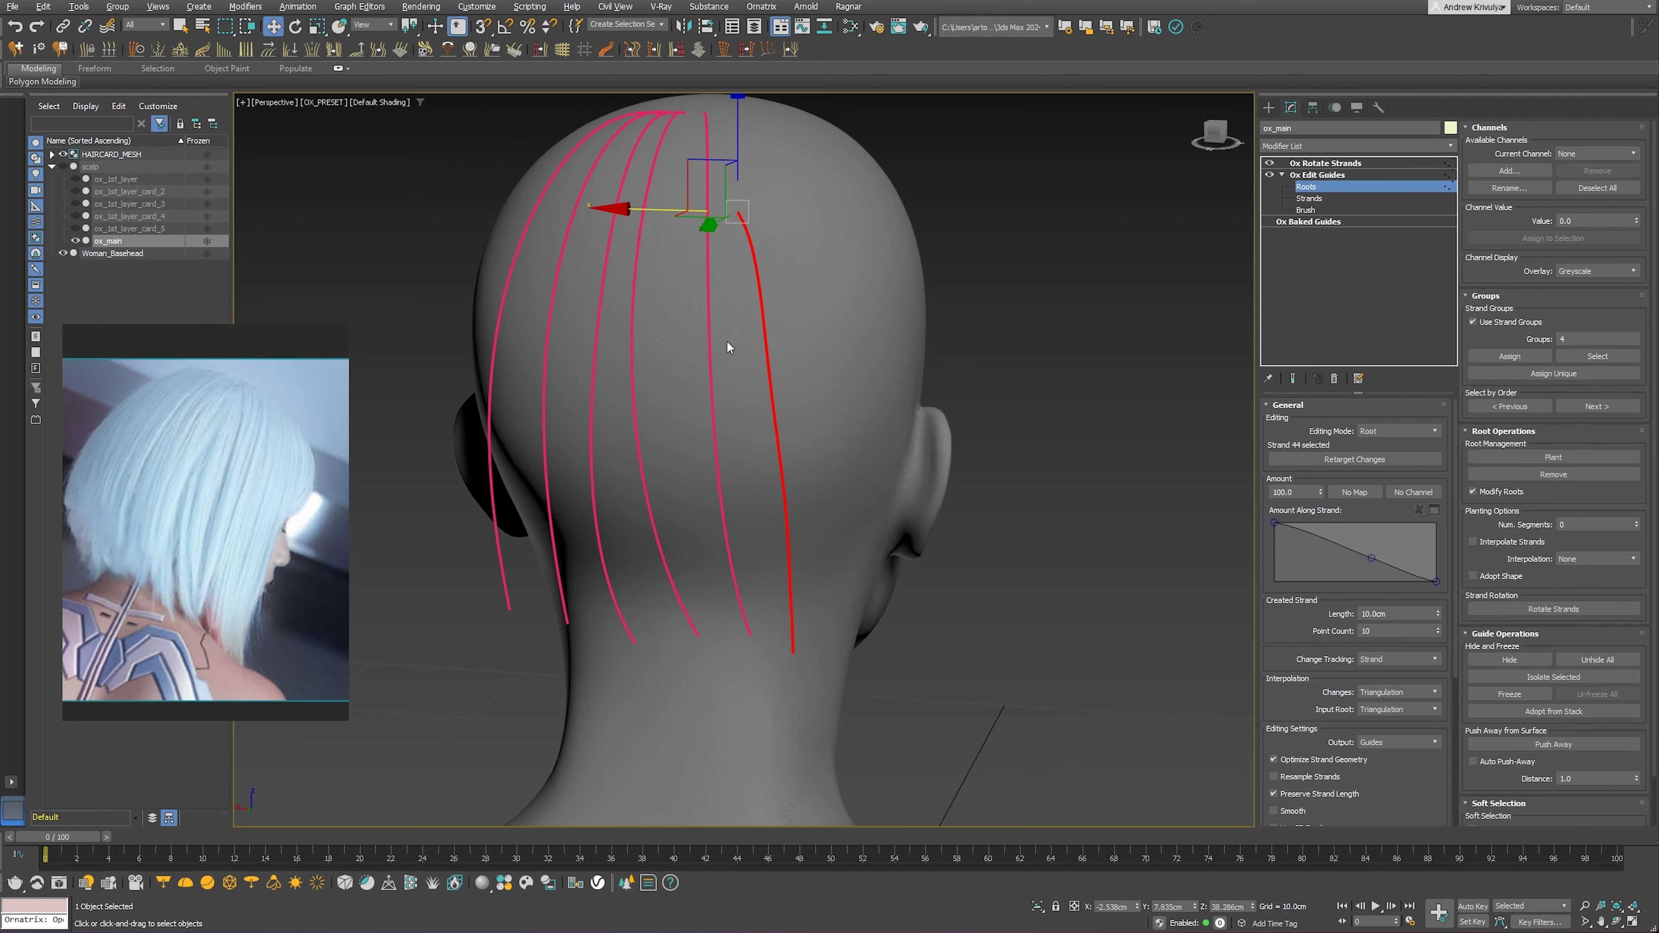
mouse_move(729, 346)
middle_mouse_down("alt")
mouse_move(771, 349)
mouse_move(751, 347)
middle_mouse_up("alt")
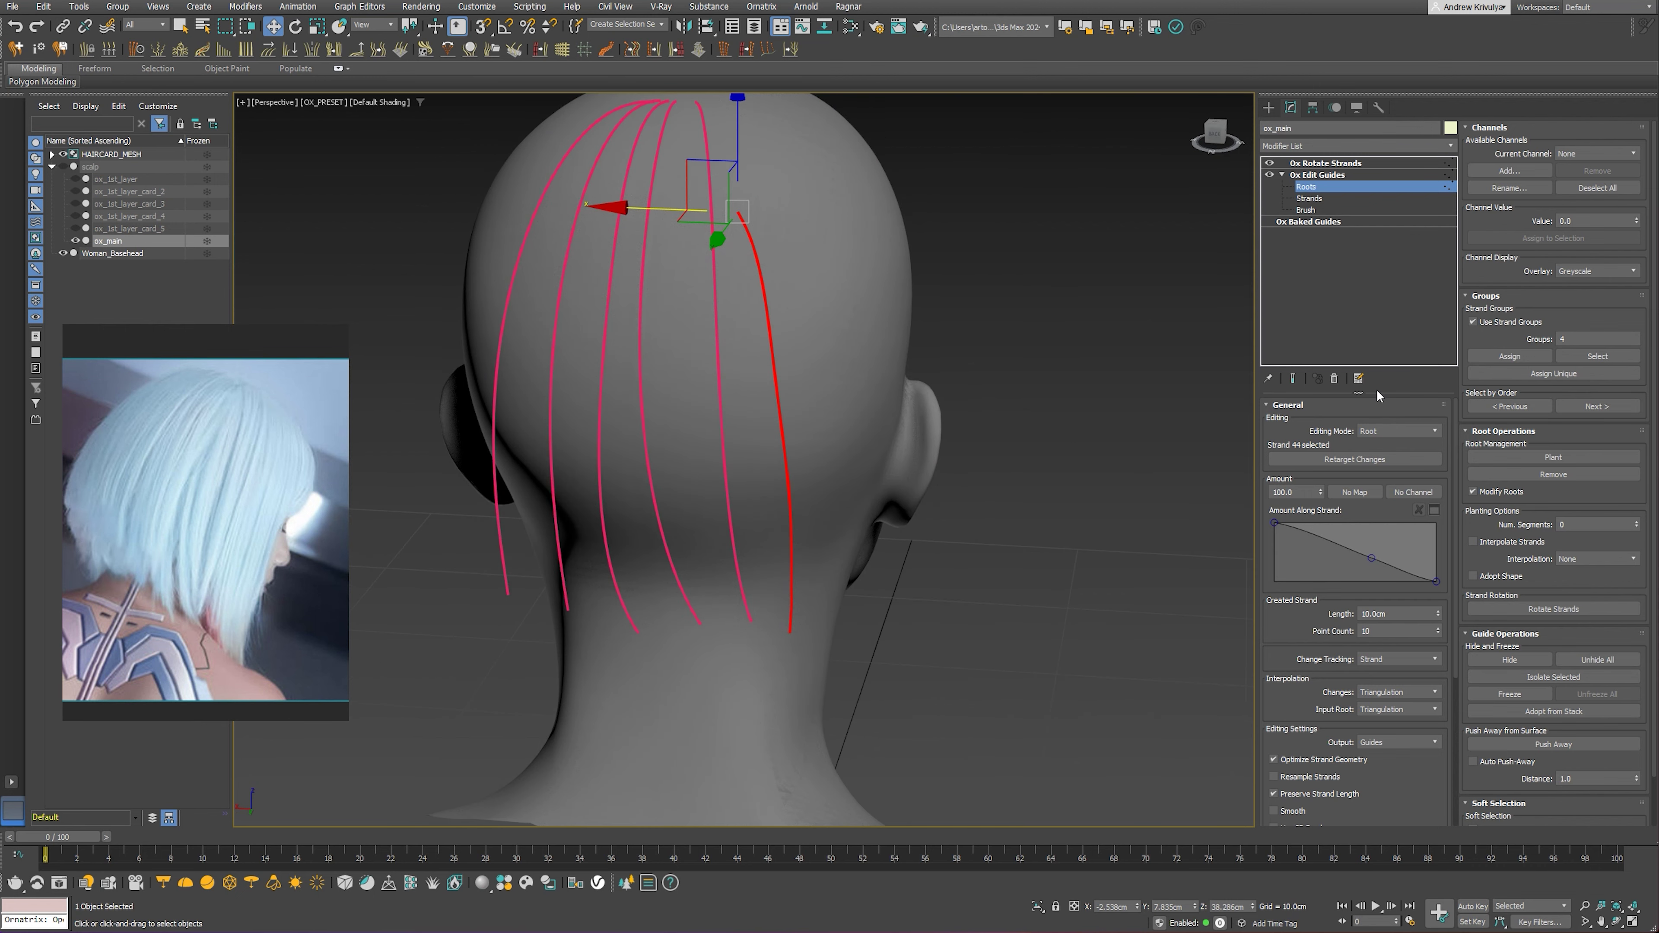
left_click(1527, 455)
mouse_move(716, 400)
middle_mouse_down()
mouse_move(719, 416)
mouse_move(730, 344)
middle_mouse_up()
scroll(735, 349, "up", 3)
scroll(738, 339, "up", 2)
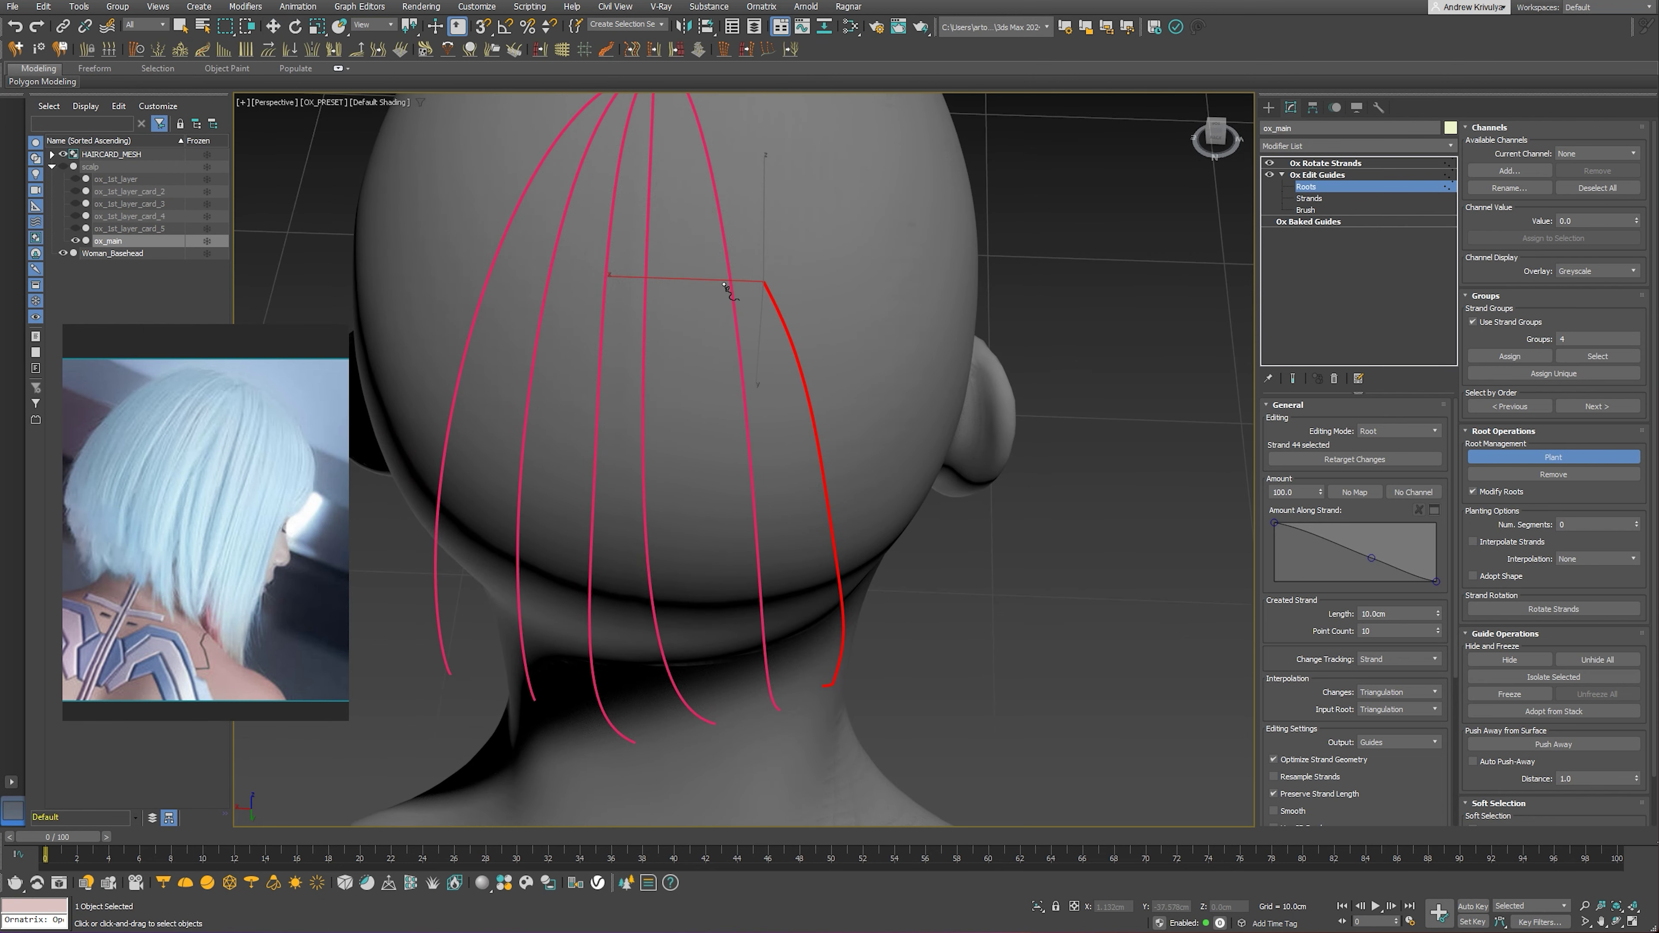
Plant a new guide on the back of the head and rotate it around its root
left_click(725, 284)
key("e")
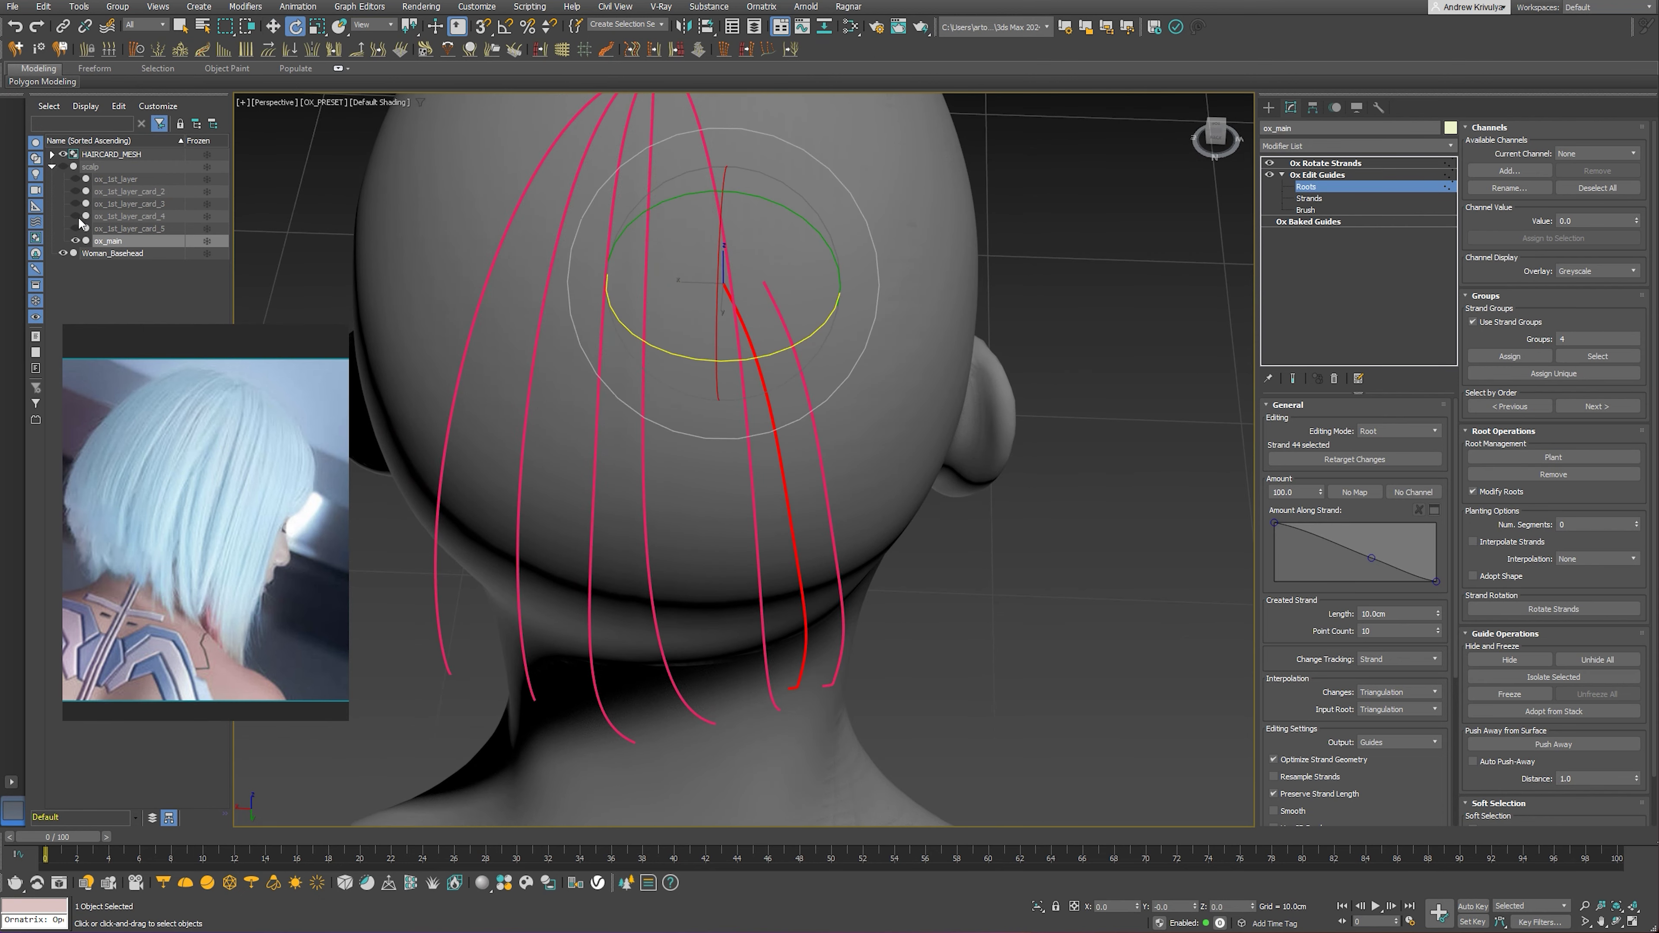
left_click(76, 217)
left_click(1292, 379)
mouse_move(784, 366)
middle_mouse_down("alt")
mouse_move(718, 353)
mouse_move(753, 346)
middle_mouse_up("alt")
left_click_drag(753, 346, 737, 347)
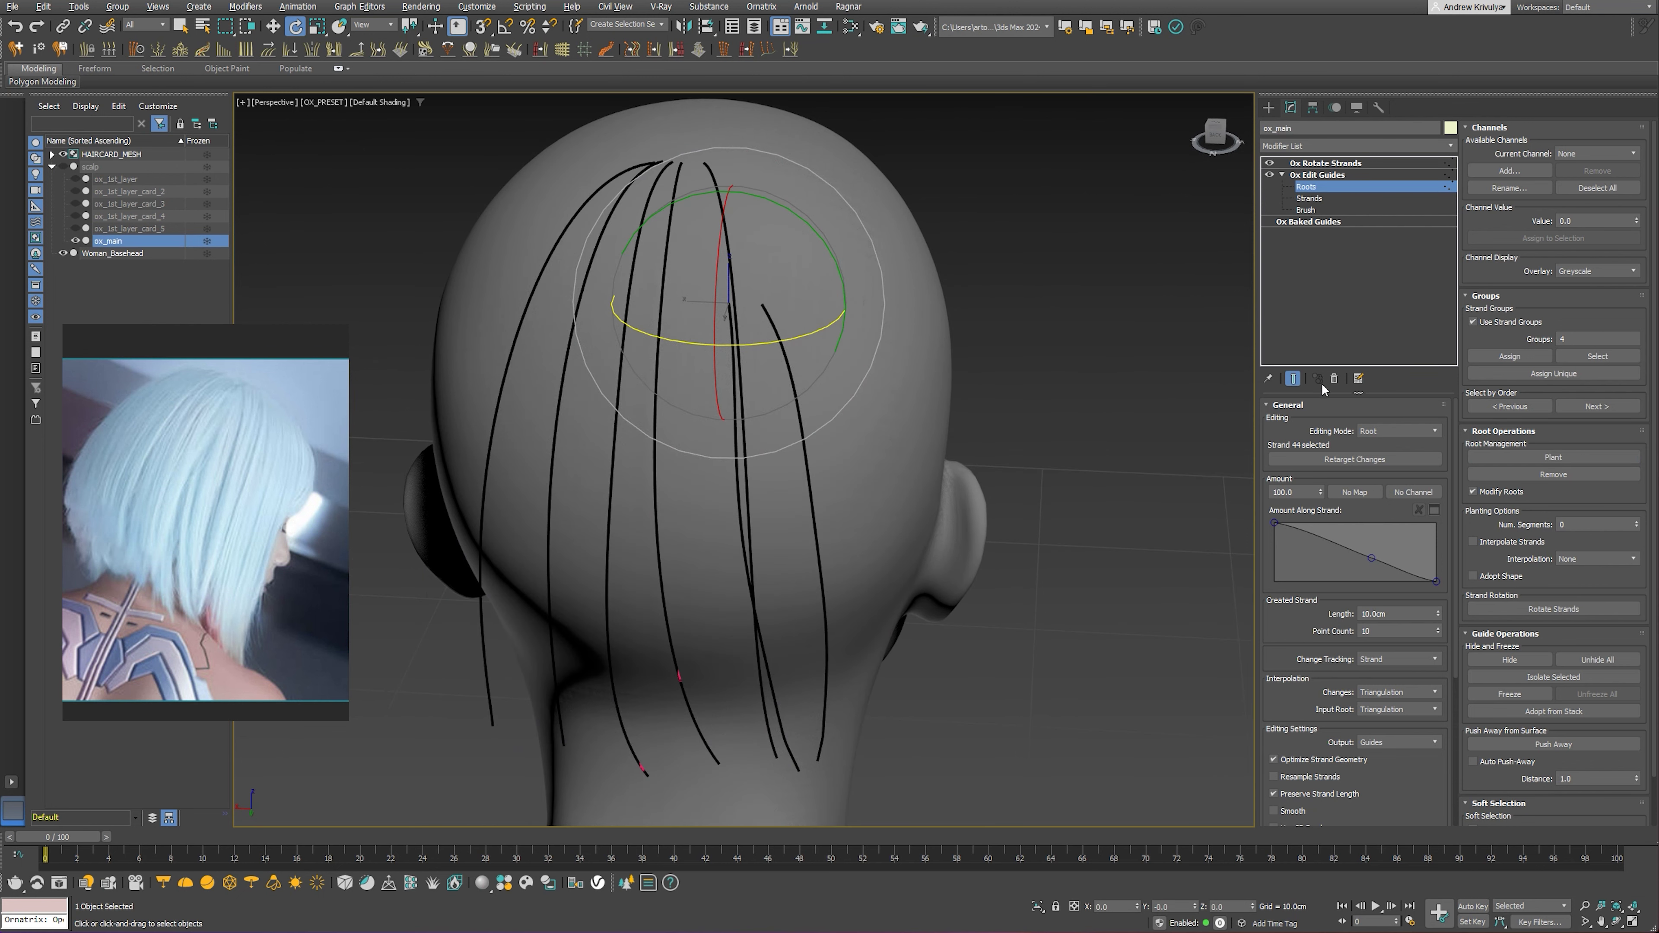
left_click(1292, 379)
mouse_move(784, 425)
middle_mouse_down("alt")
mouse_move(745, 387)
mouse_move(791, 322)
middle_mouse_up("alt")
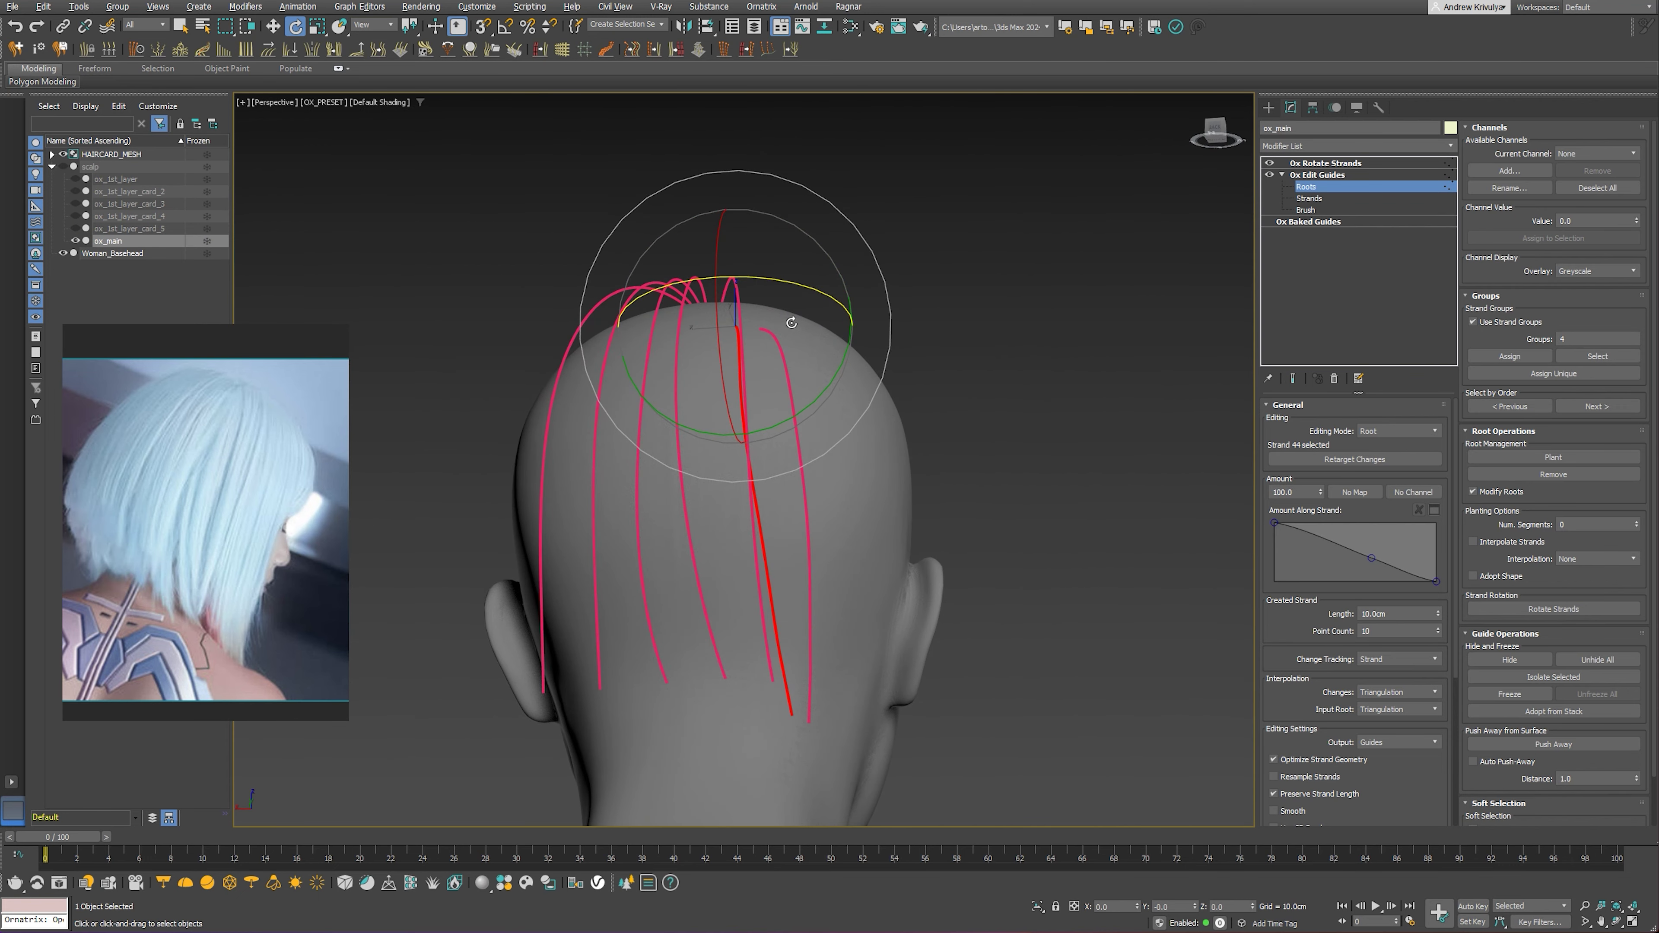
Set the brush to Comb, then select the new strand's tip control point
left_click(1333, 198)
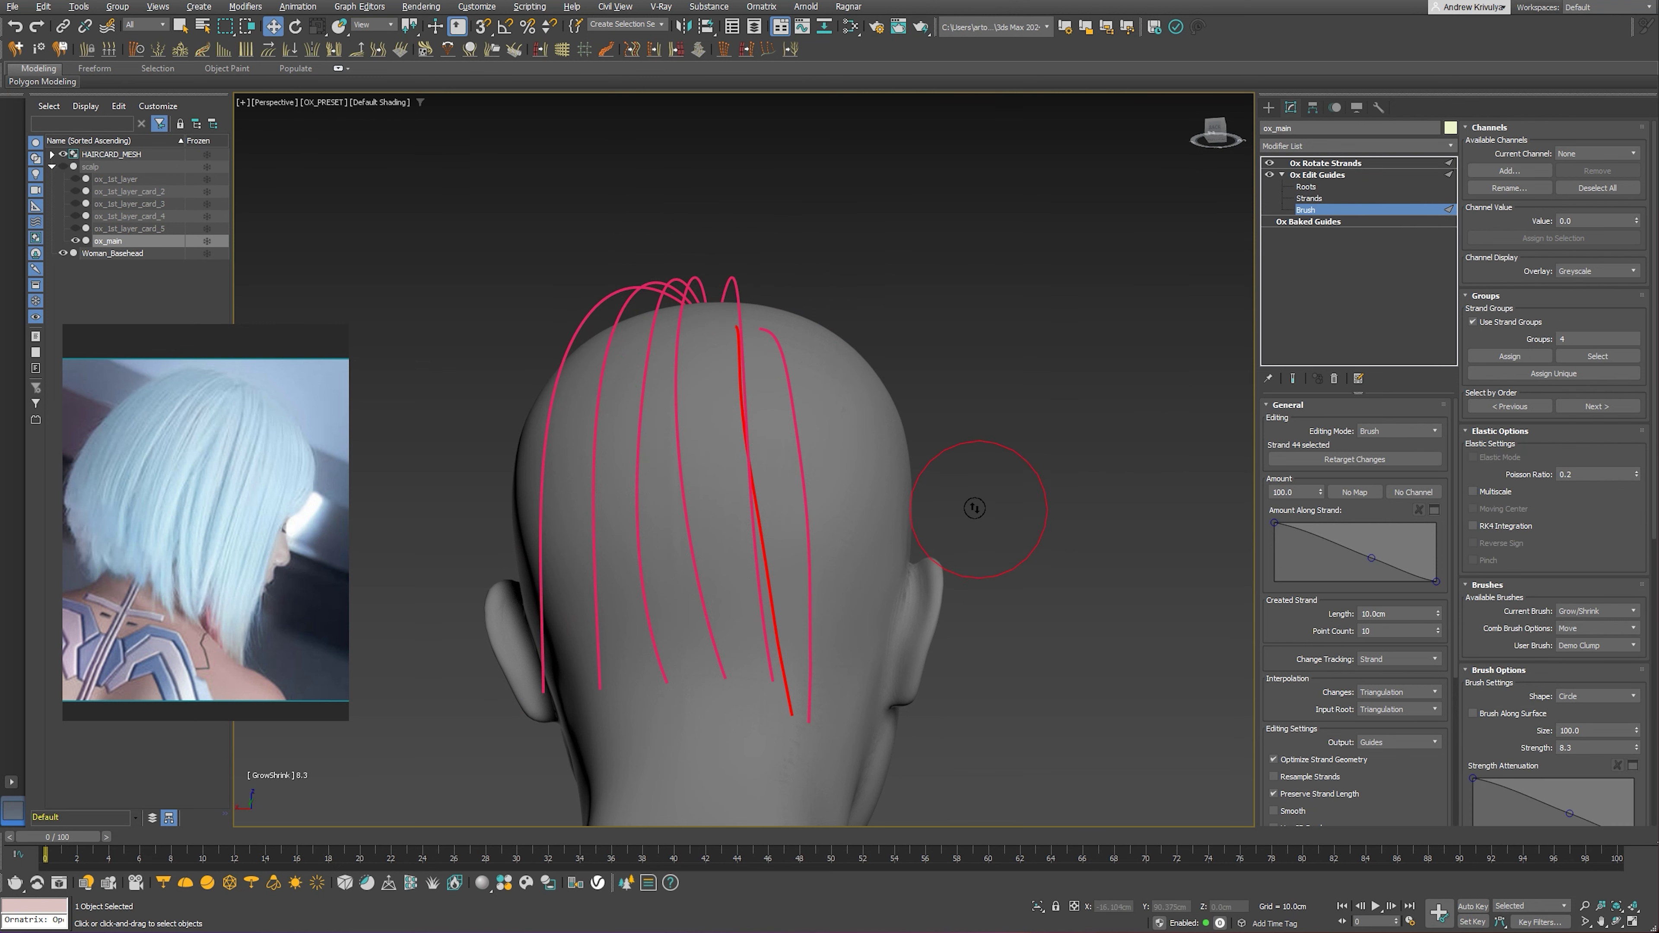
scroll(974, 508, "down", 3)
scroll(1077, 500, "down", 2)
left_click(1587, 615)
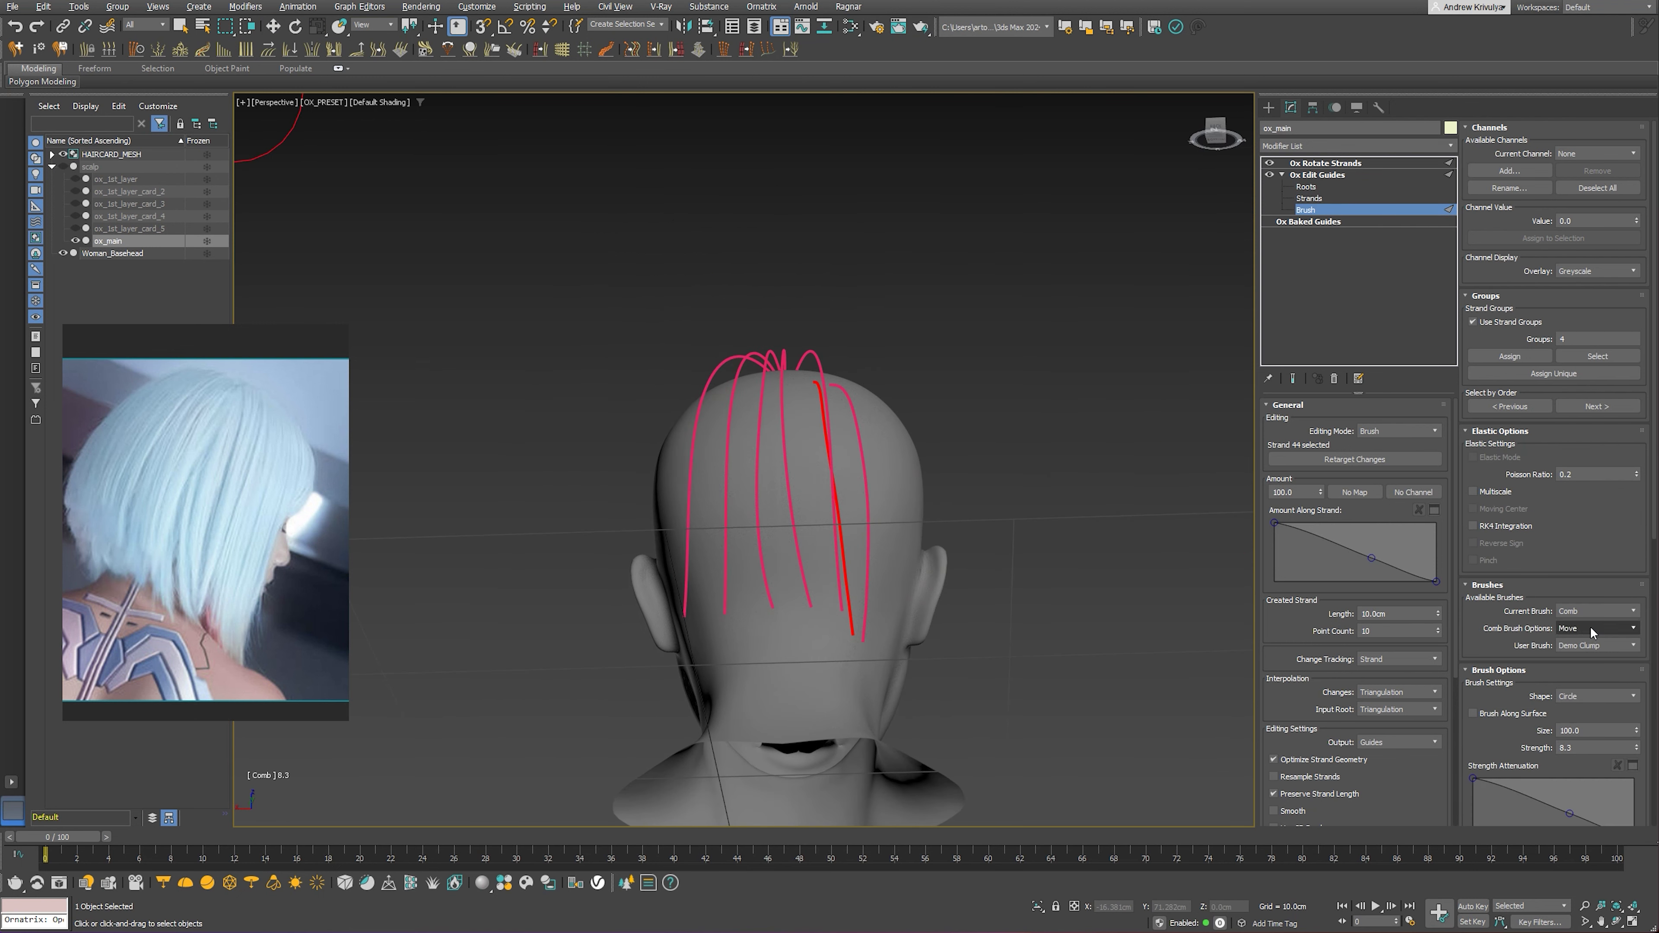
left_click(1309, 199)
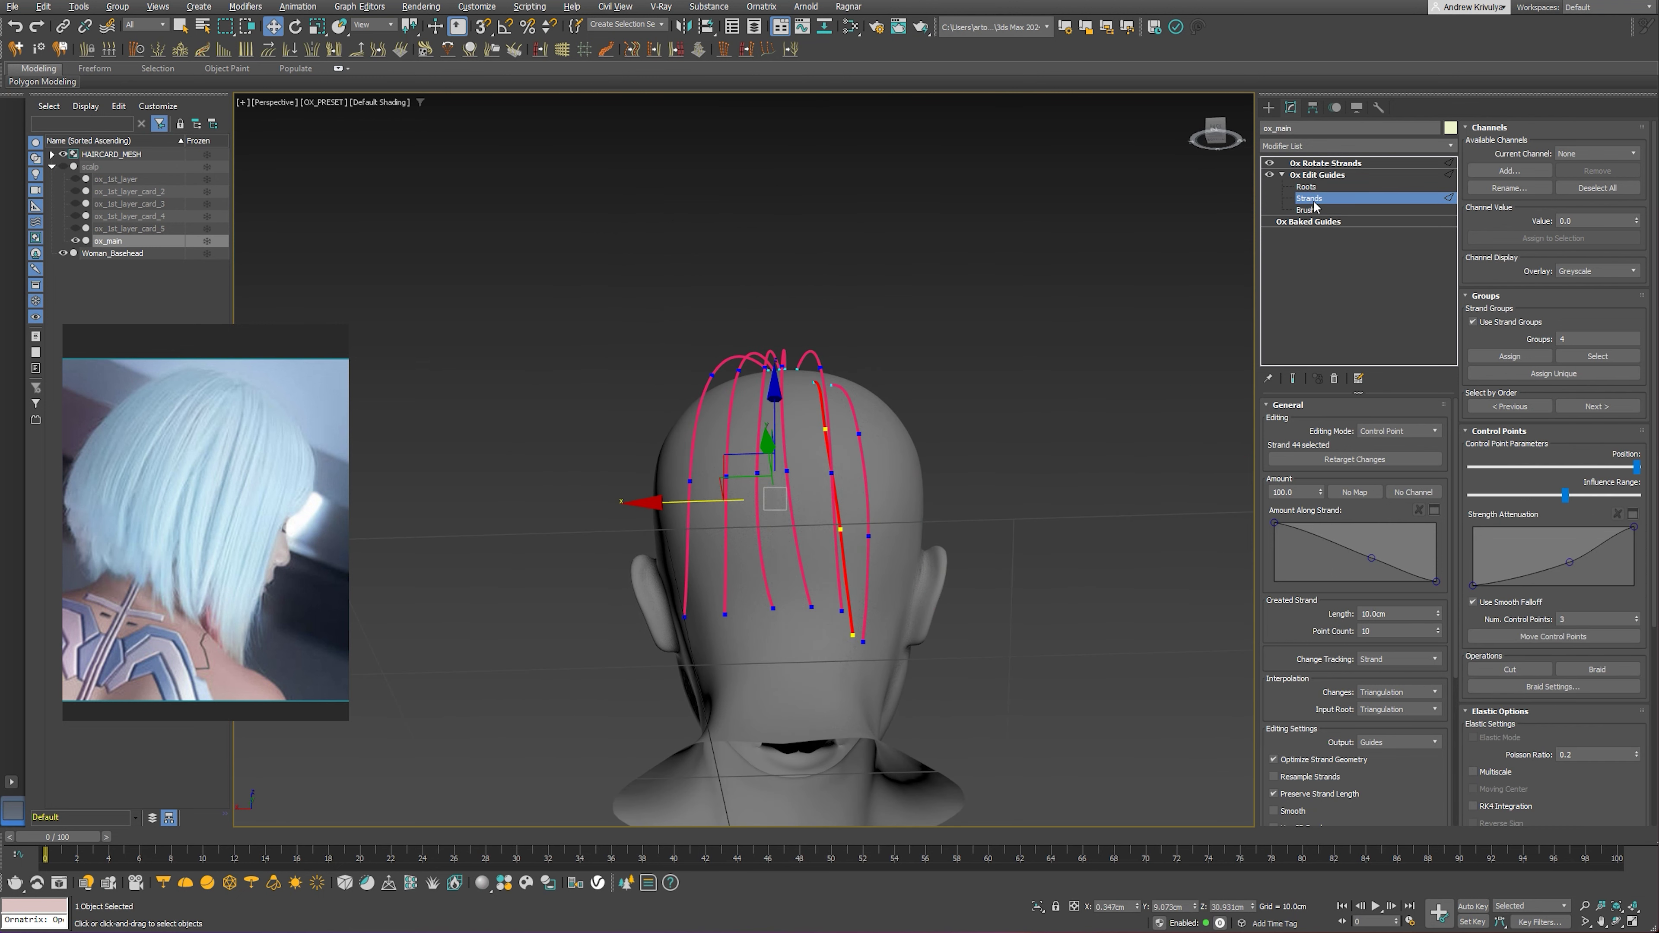
scroll(827, 542, "up", 2)
scroll(827, 542, "up", 2)
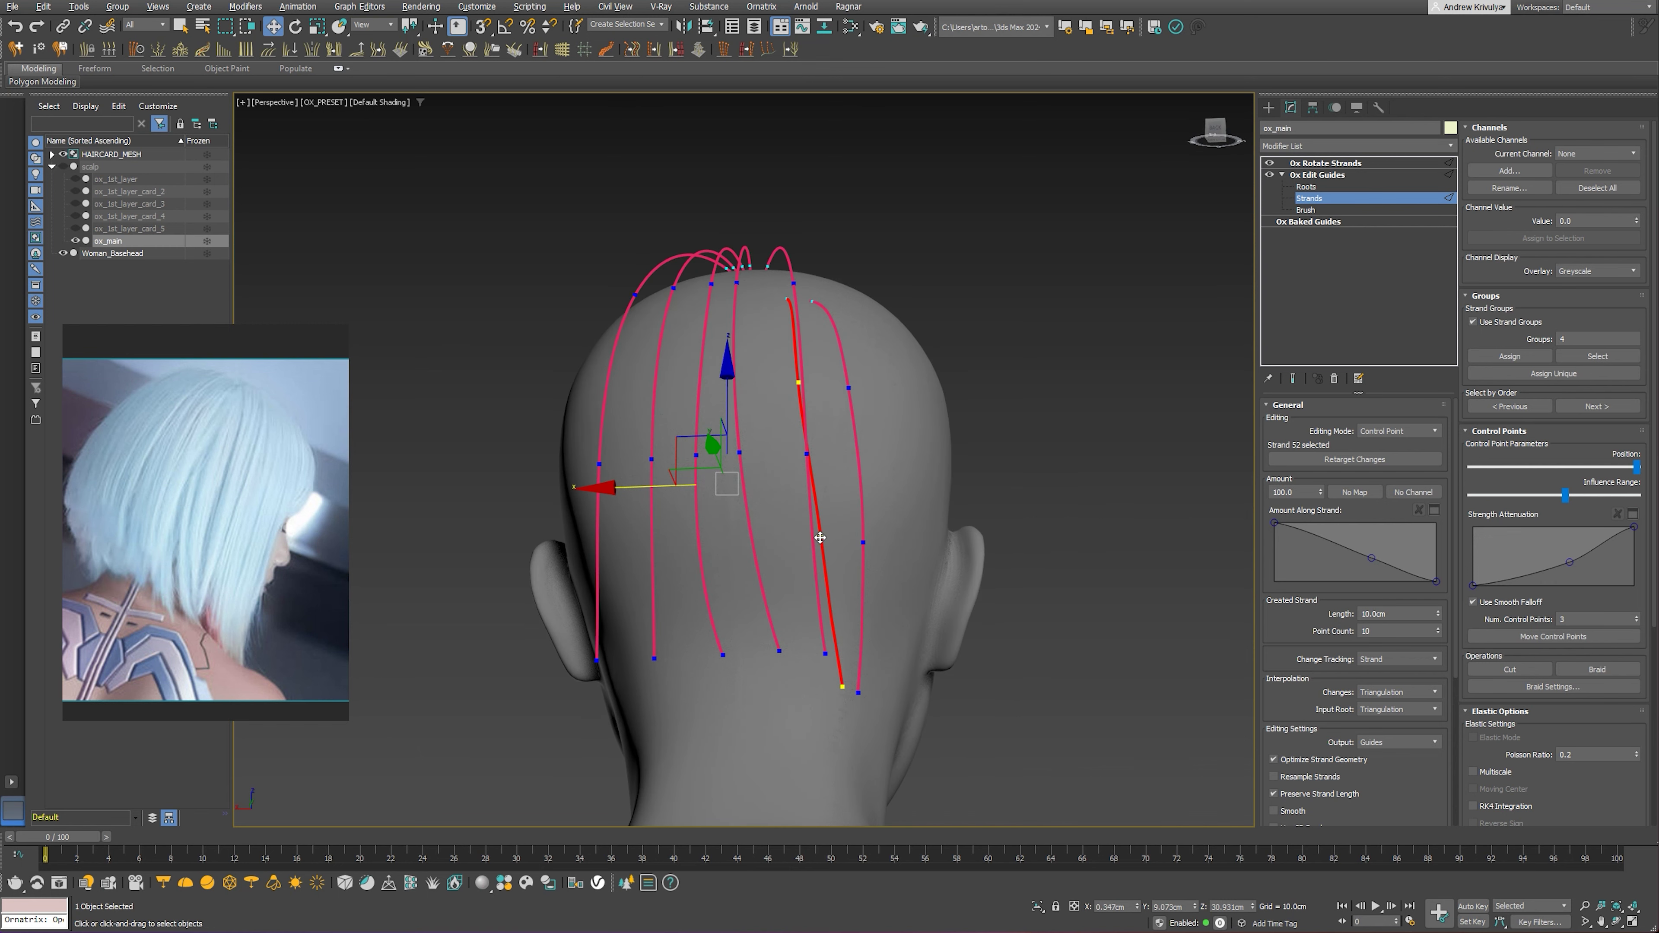
left_click(821, 537)
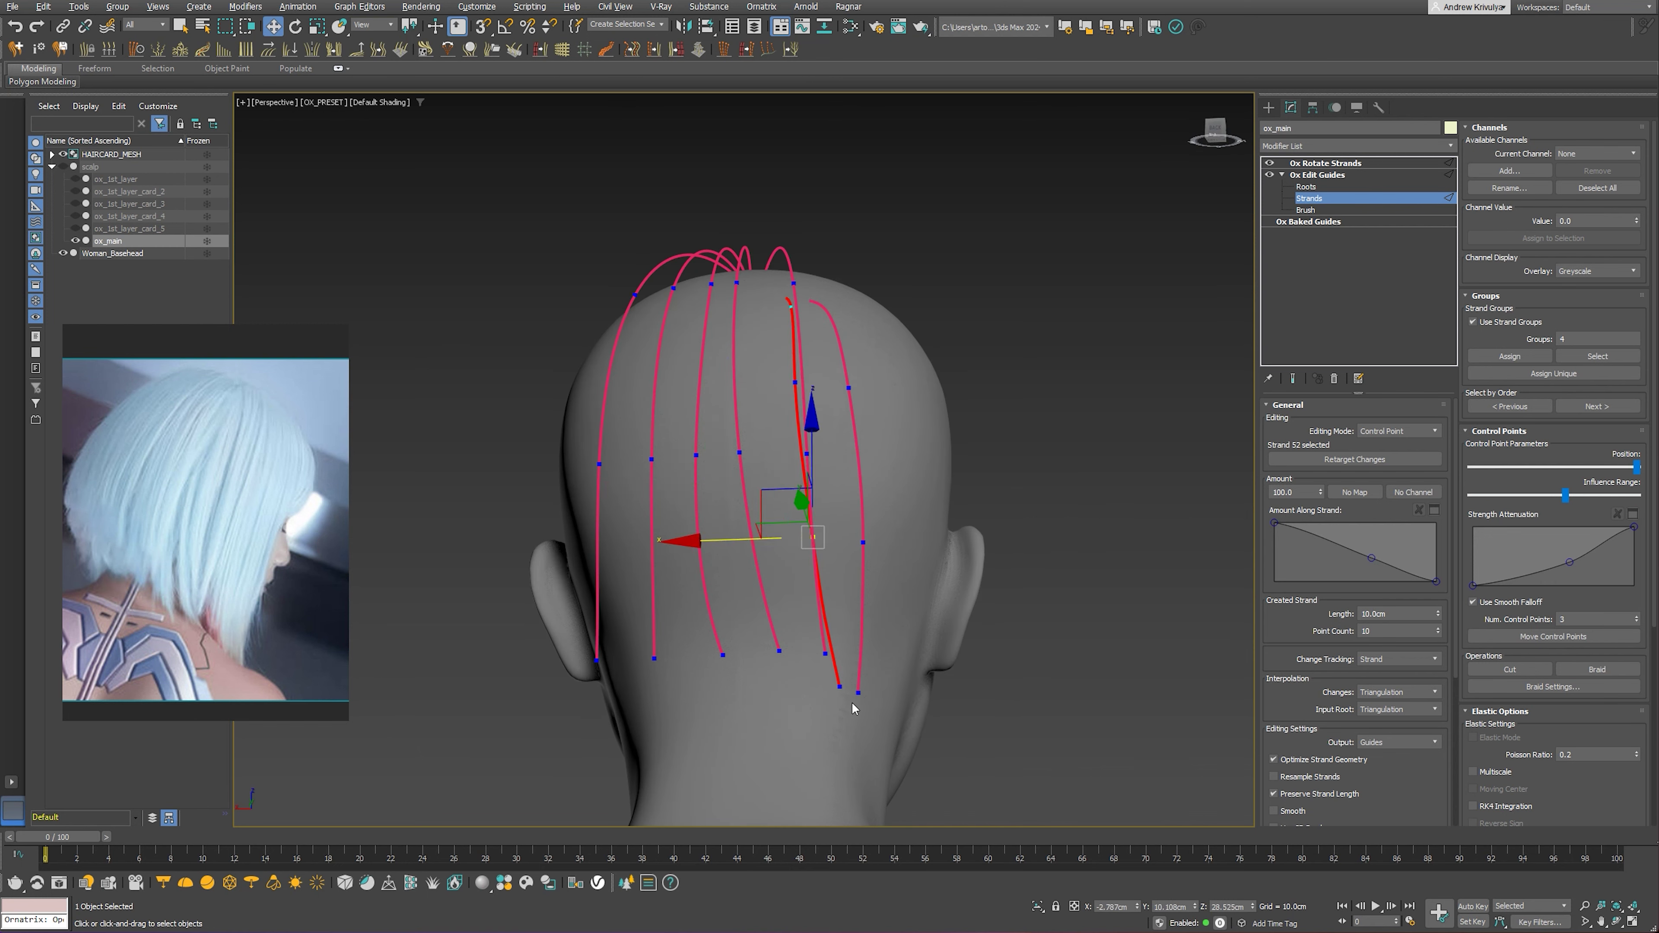
left_click(838, 687)
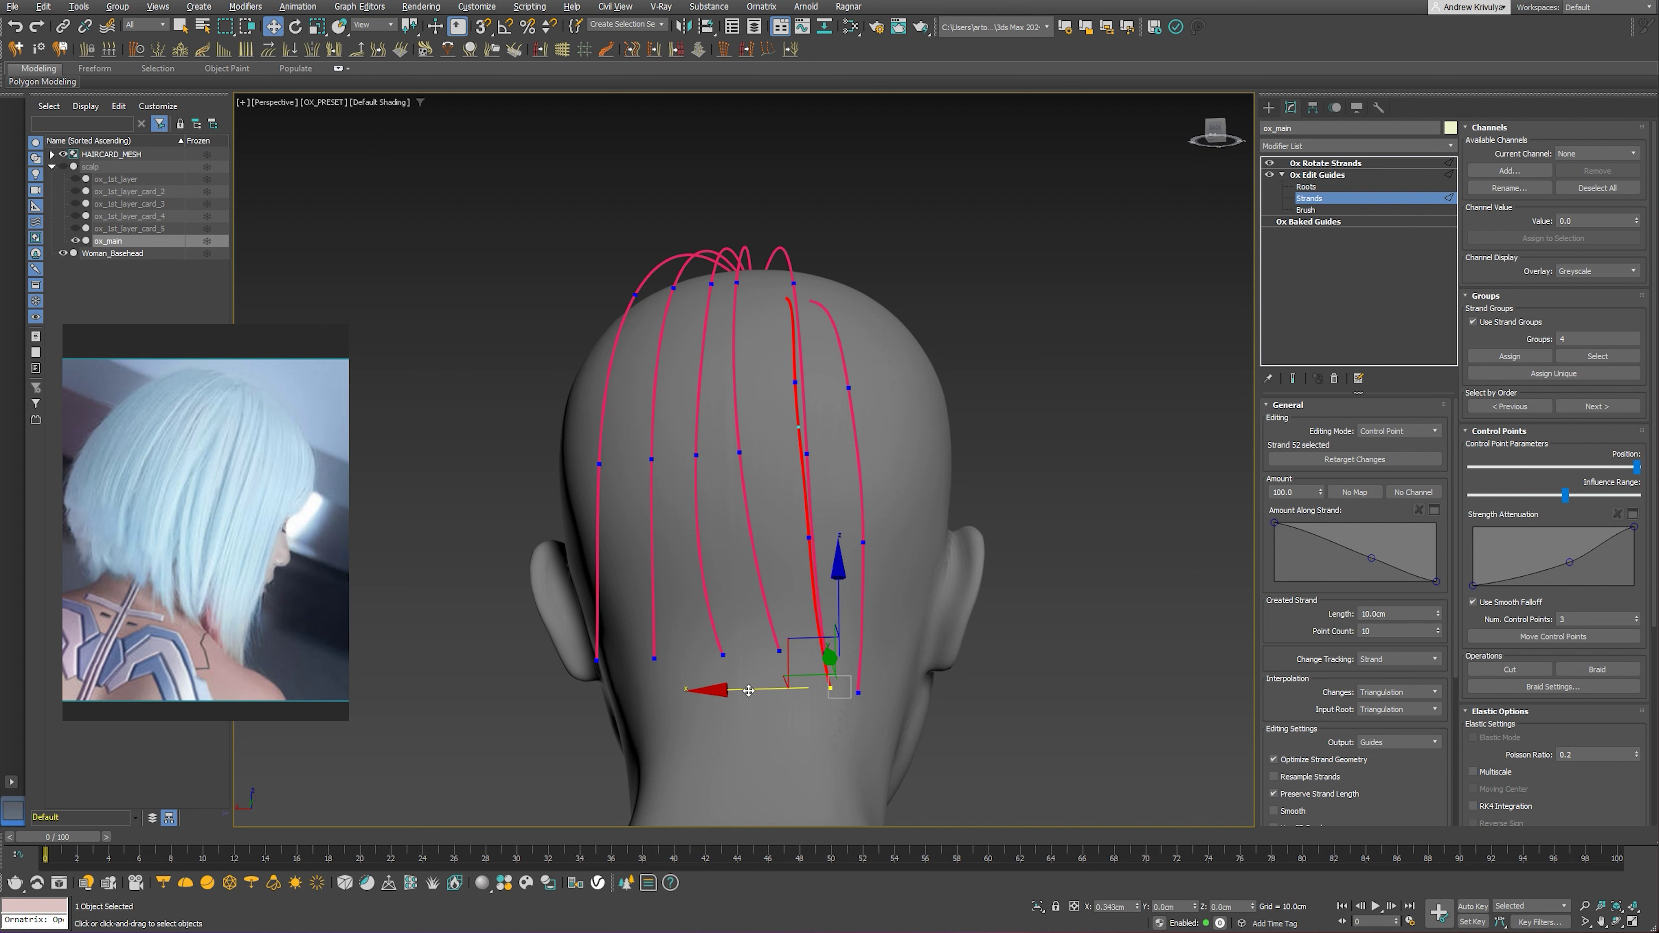
Reframe the back of the head and return to strand control-point editing
middle_click_drag(752, 690, 878, 527, "alt")
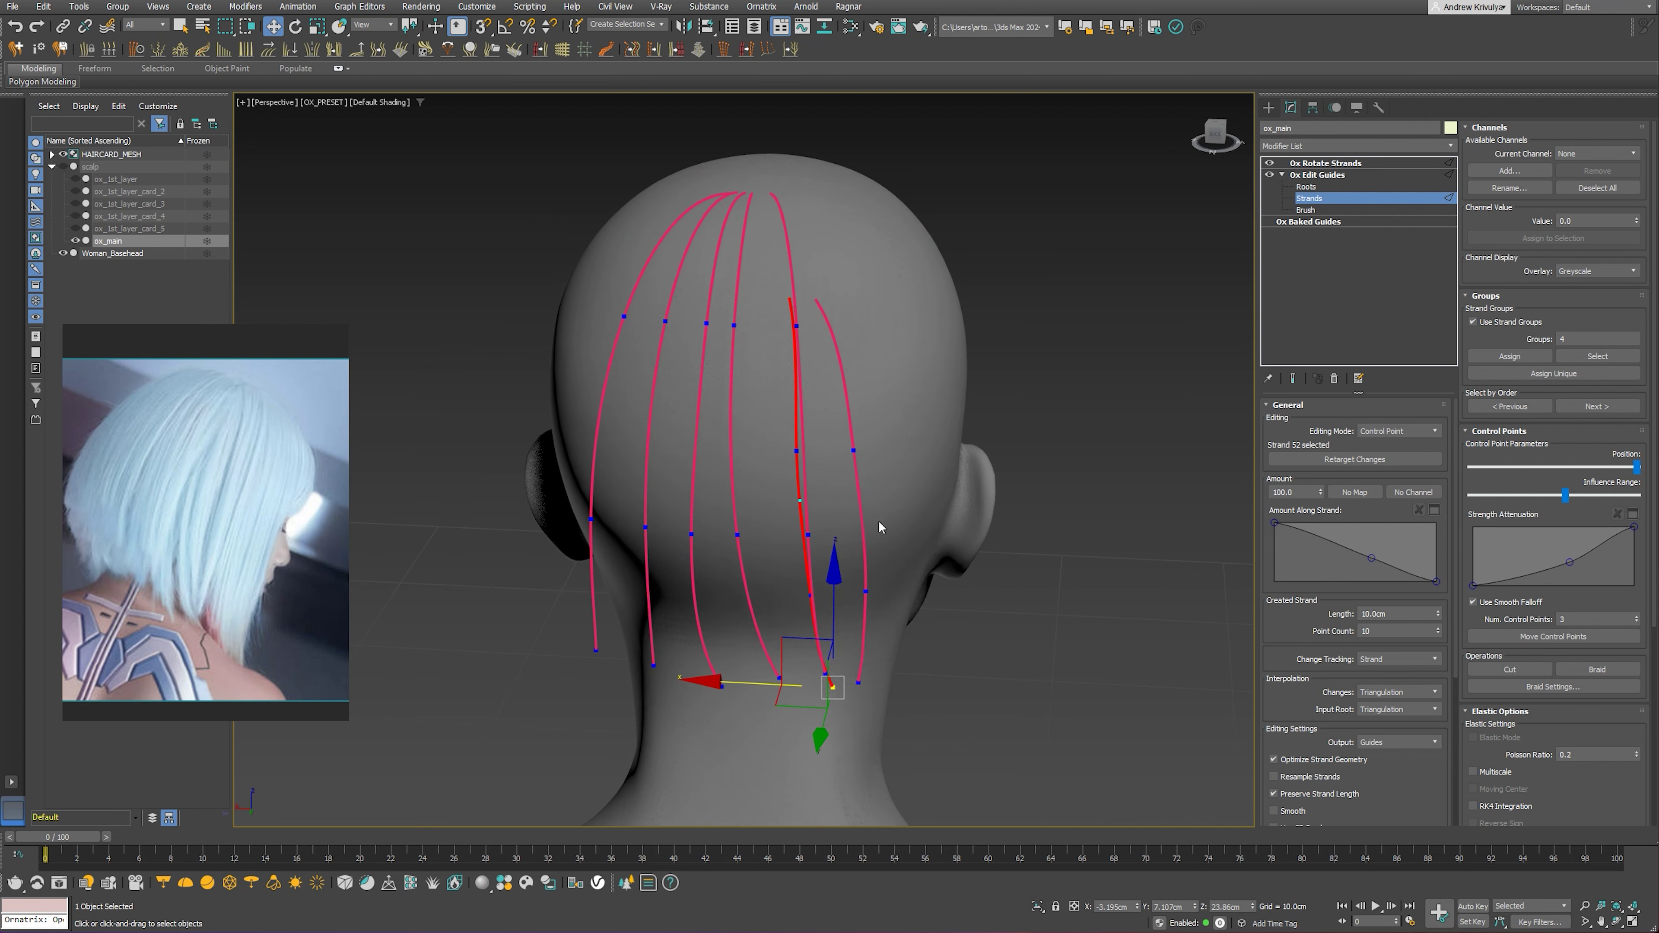
left_click(1307, 187)
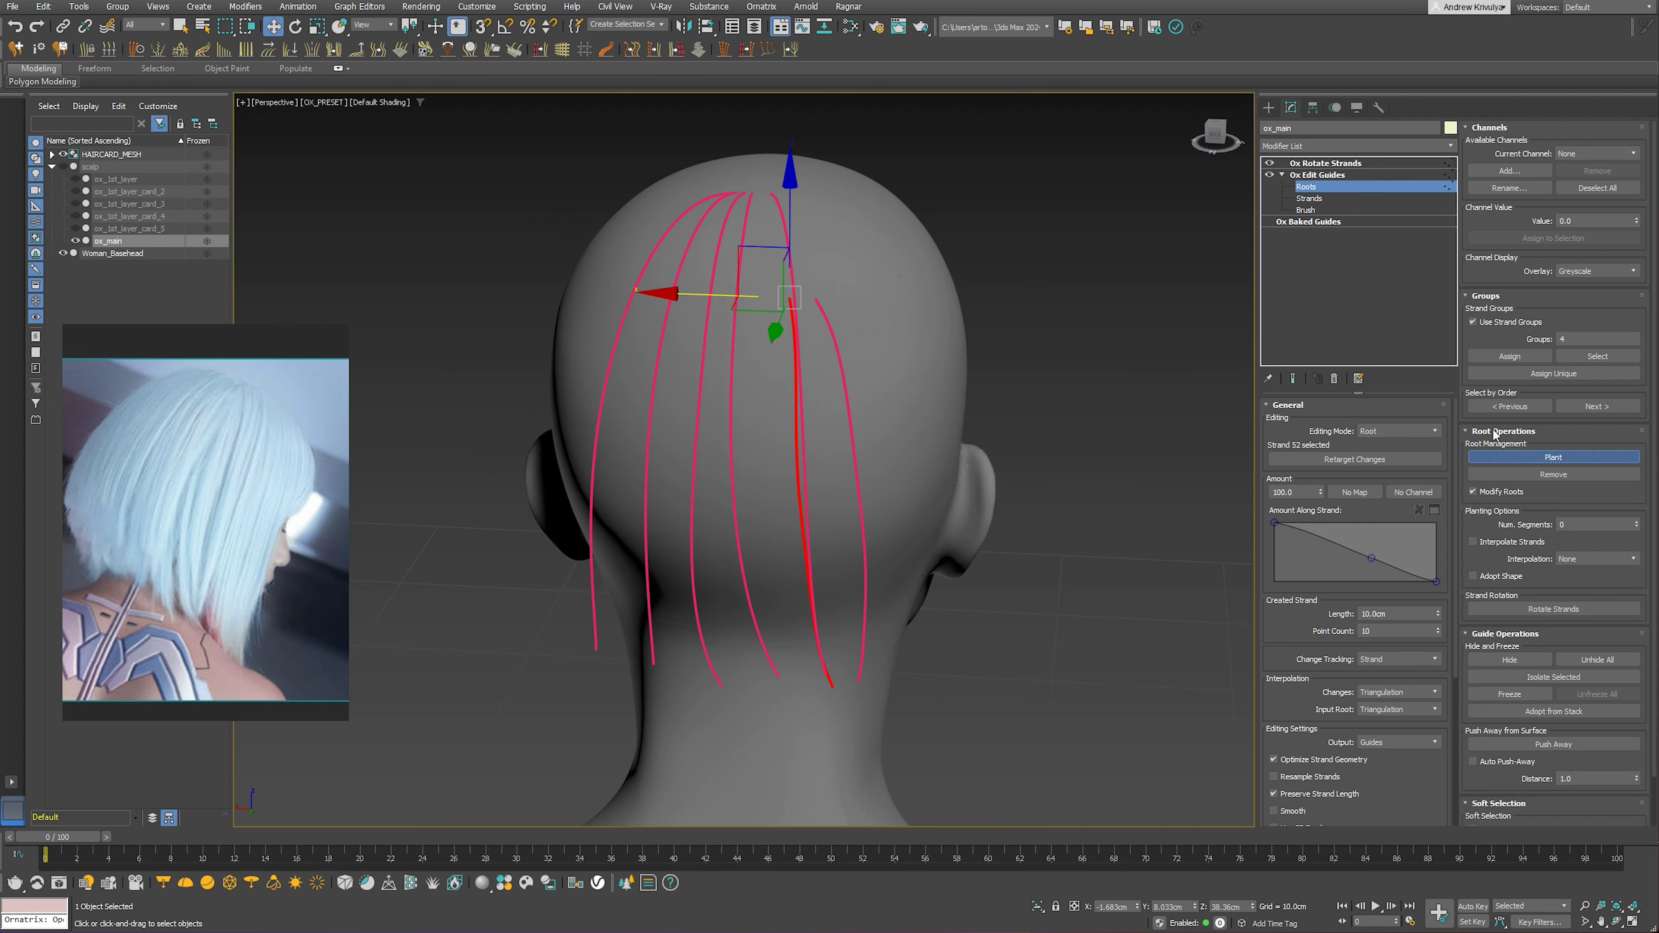
middle_click_drag(797, 389, 777, 373, "alt")
scroll(772, 364, "up", 2)
scroll(771, 360, "up", 2)
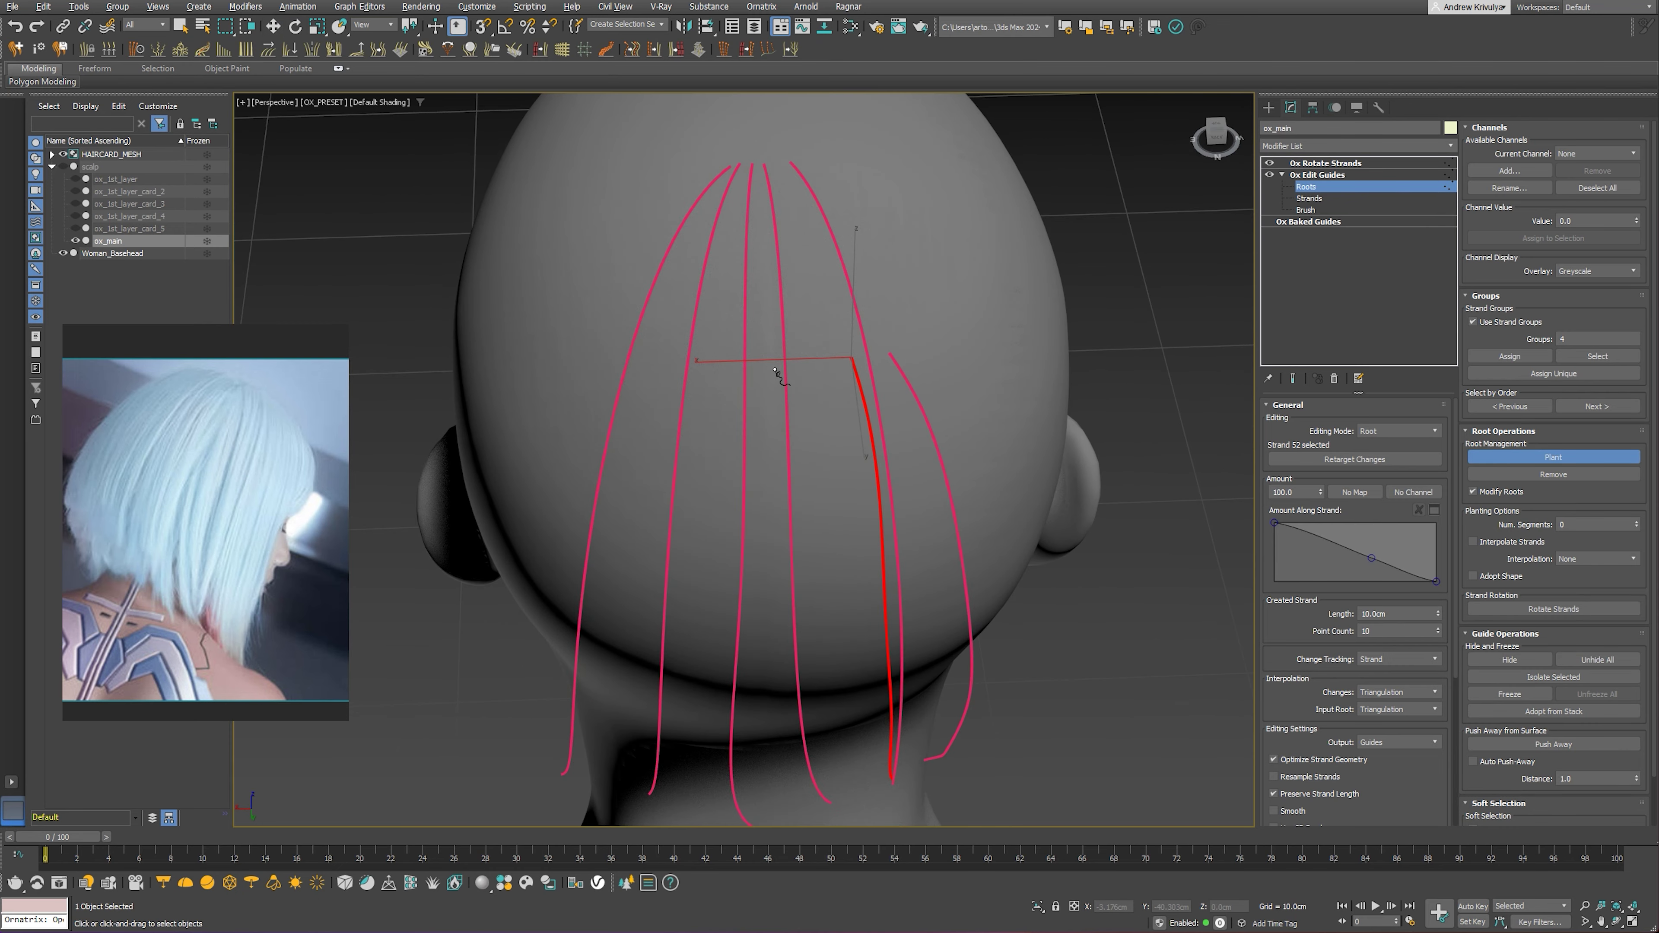
scroll(782, 366, "down", 3)
scroll(788, 382, "down", 1)
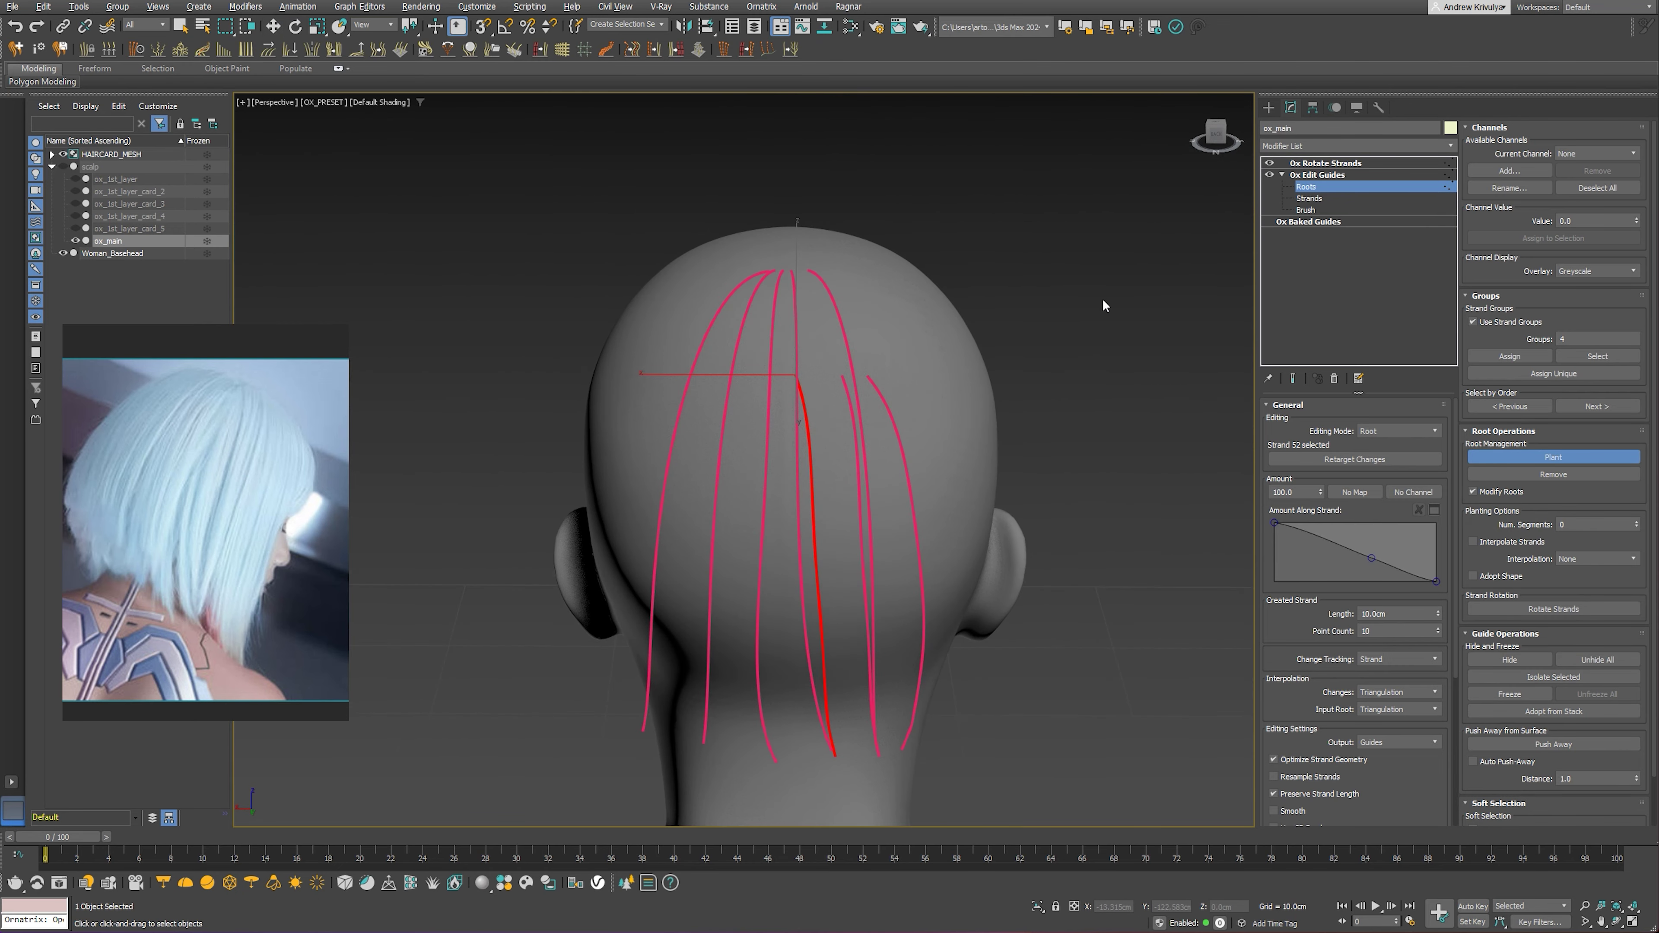
left_click(1308, 200)
scroll(821, 493, "down", 2)
Move strand 53's control point left to bend it, then select a lower point
left_click(822, 491)
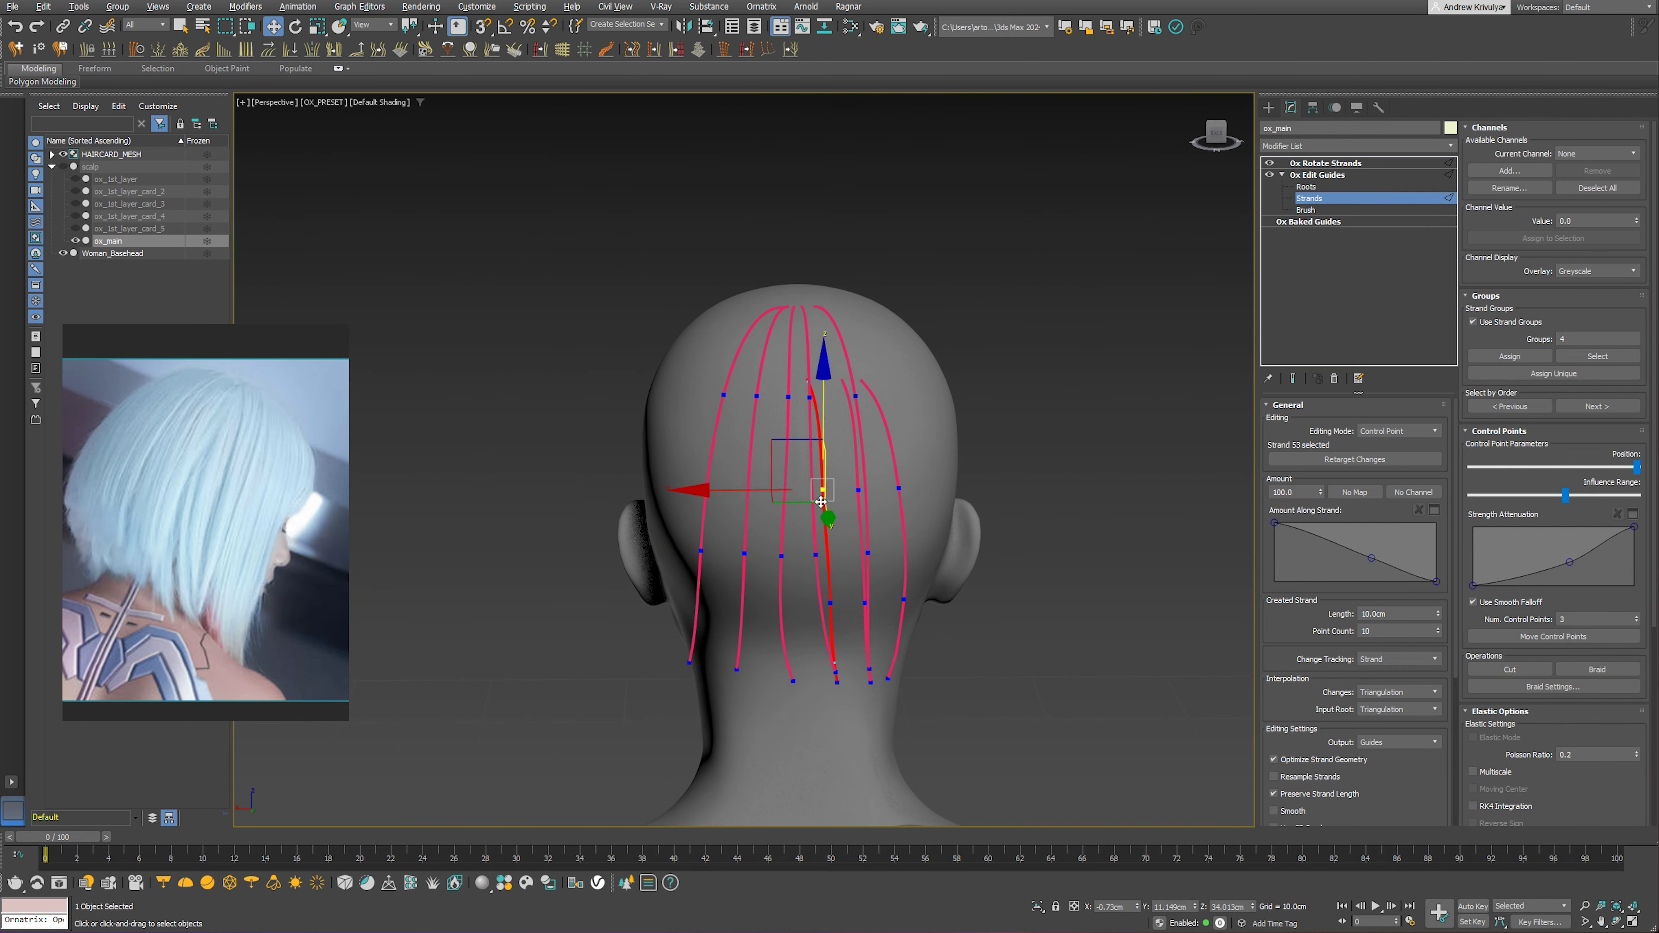
middle_click_drag(821, 496, 770, 448, "alt")
left_click_drag(768, 447, 786, 495)
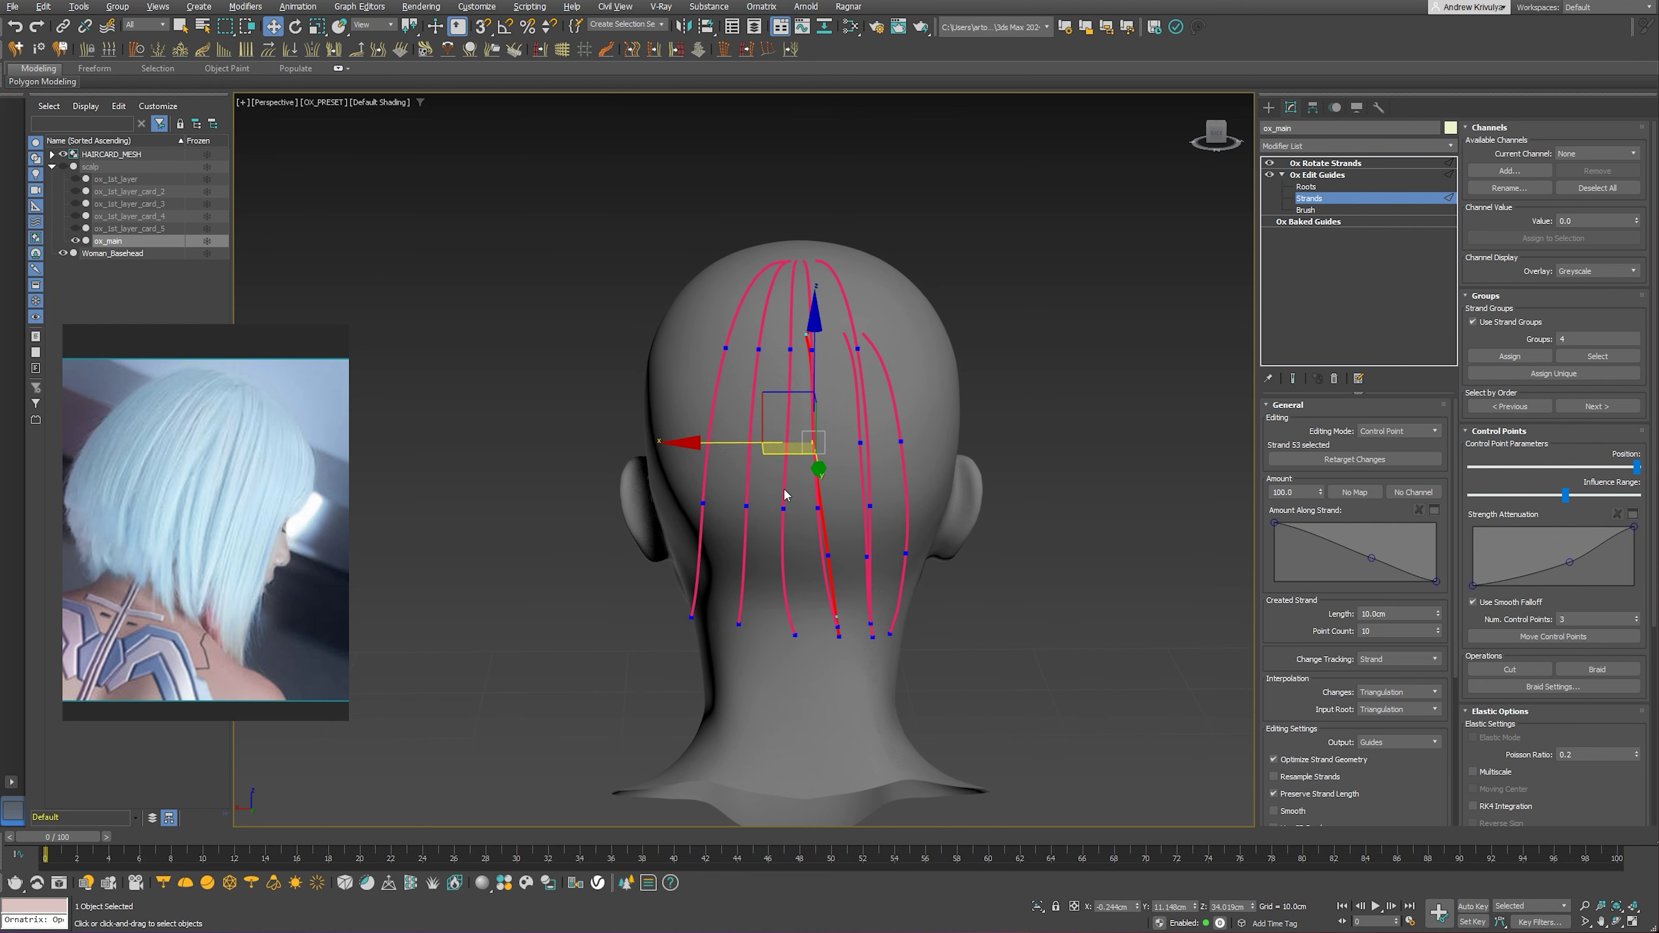
left_click(828, 555)
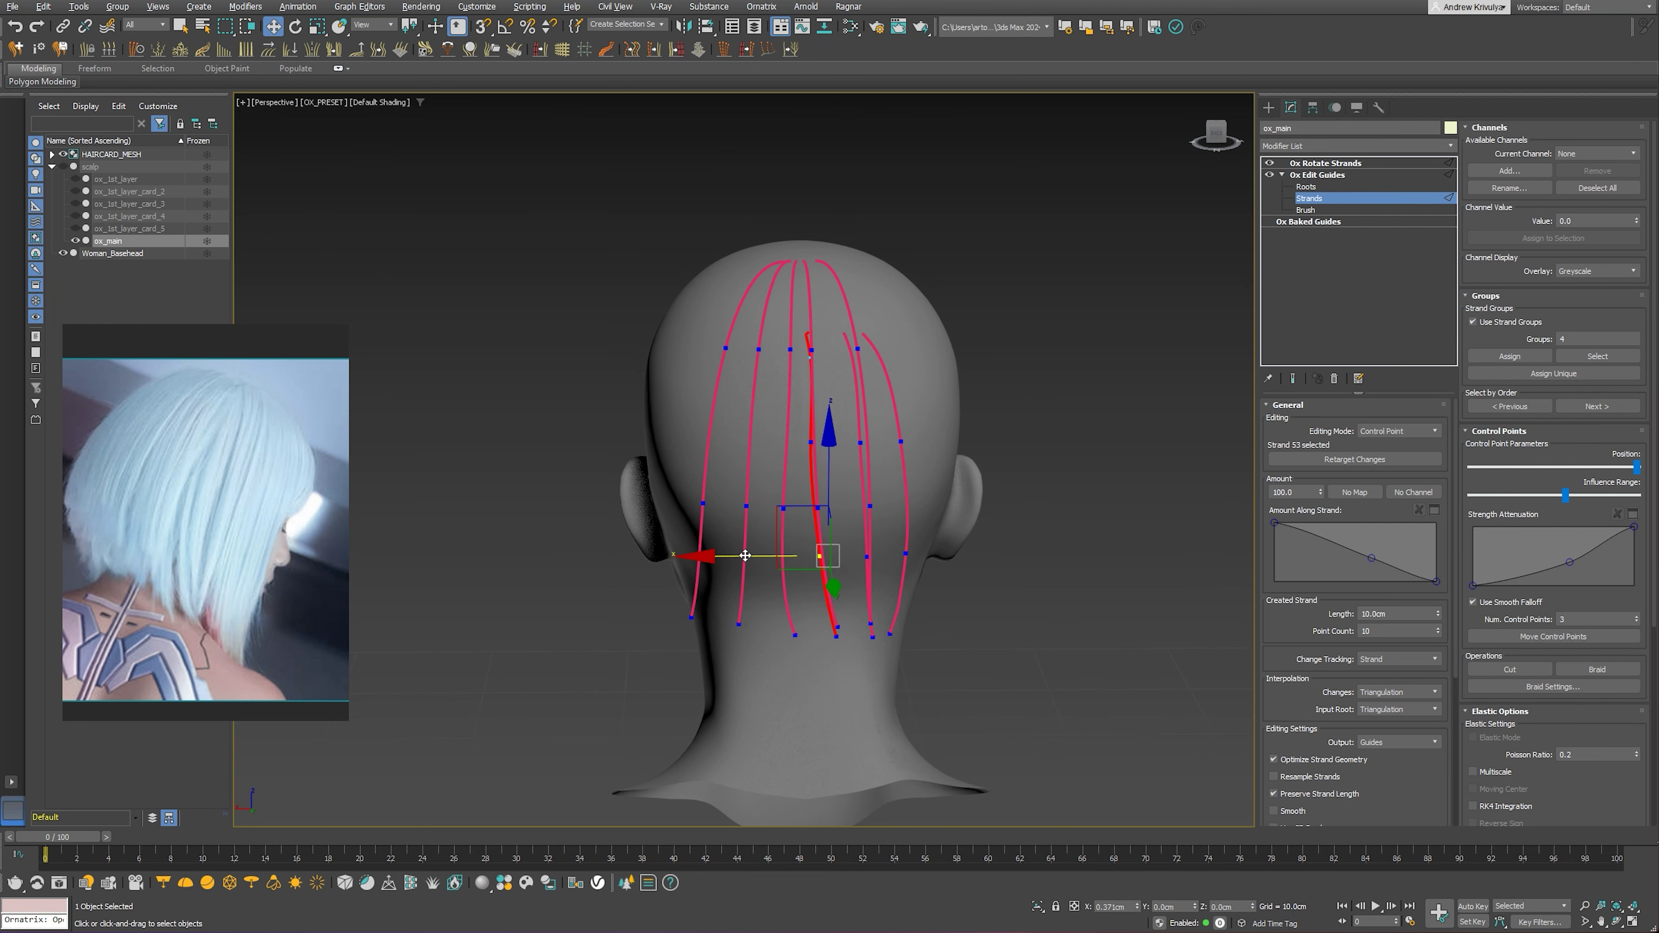
mouse_move(746, 555)
middle_mouse_down("alt")
mouse_move(909, 405)
mouse_move(863, 362)
mouse_move(849, 388)
middle_mouse_up("alt")
left_click(1337, 209)
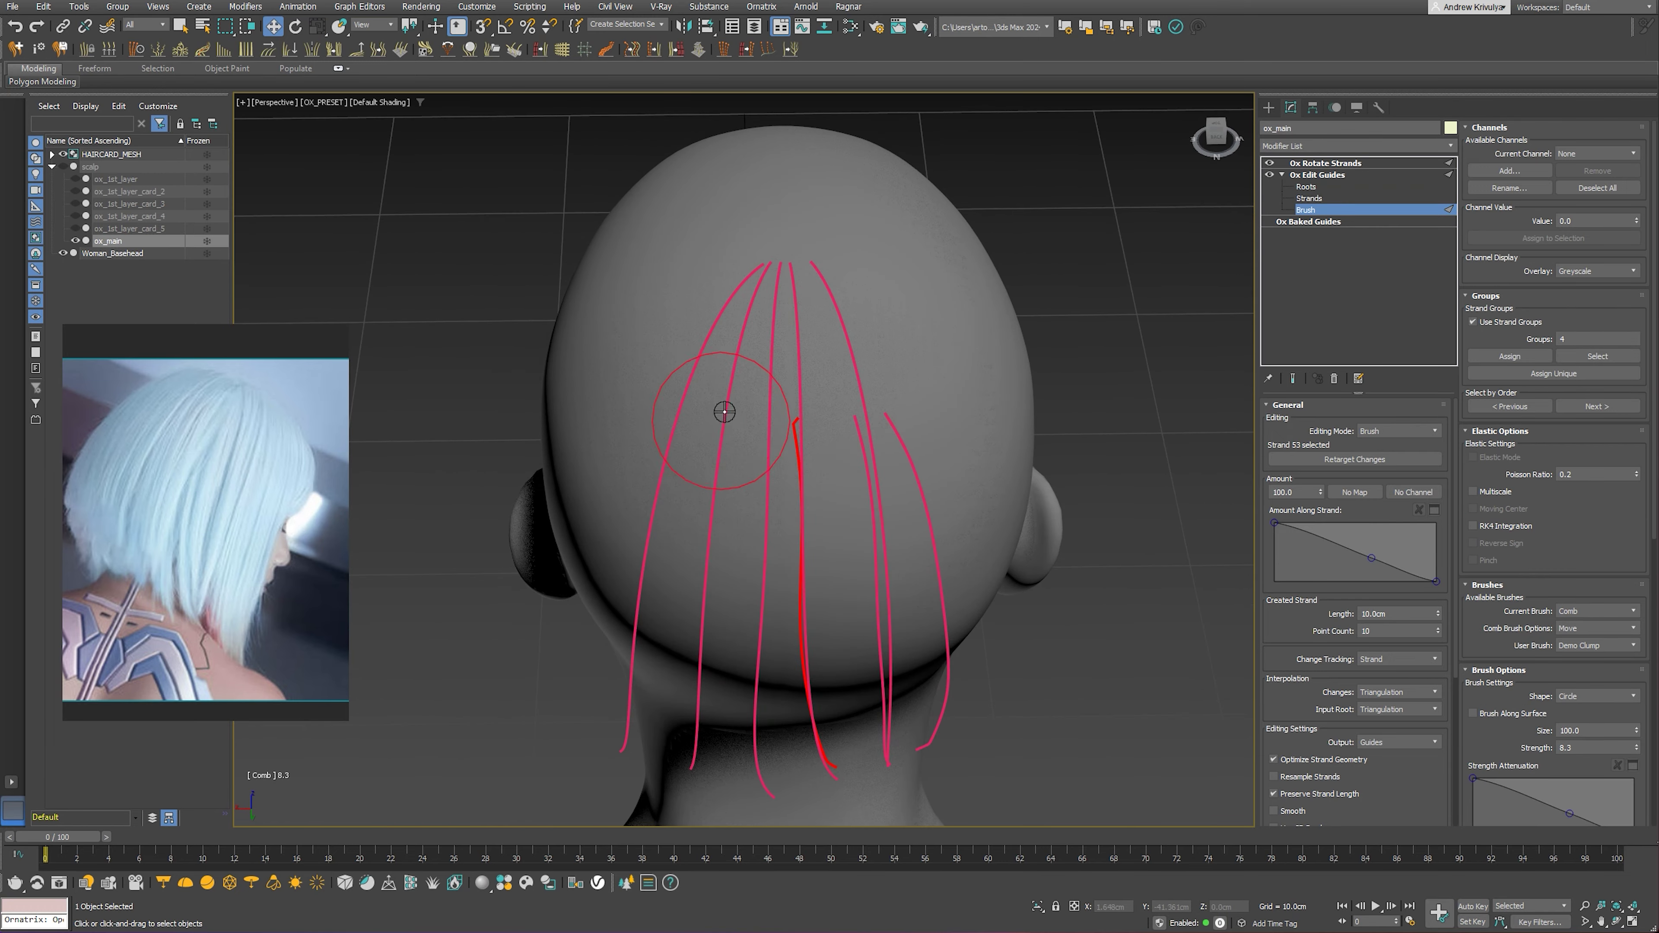
Comb out the hook at the top and the kink lower on strand 53
left_click_drag(730, 400, 777, 445)
scroll(1553, 753, "down", 2)
scroll(1594, 732, "down", 2)
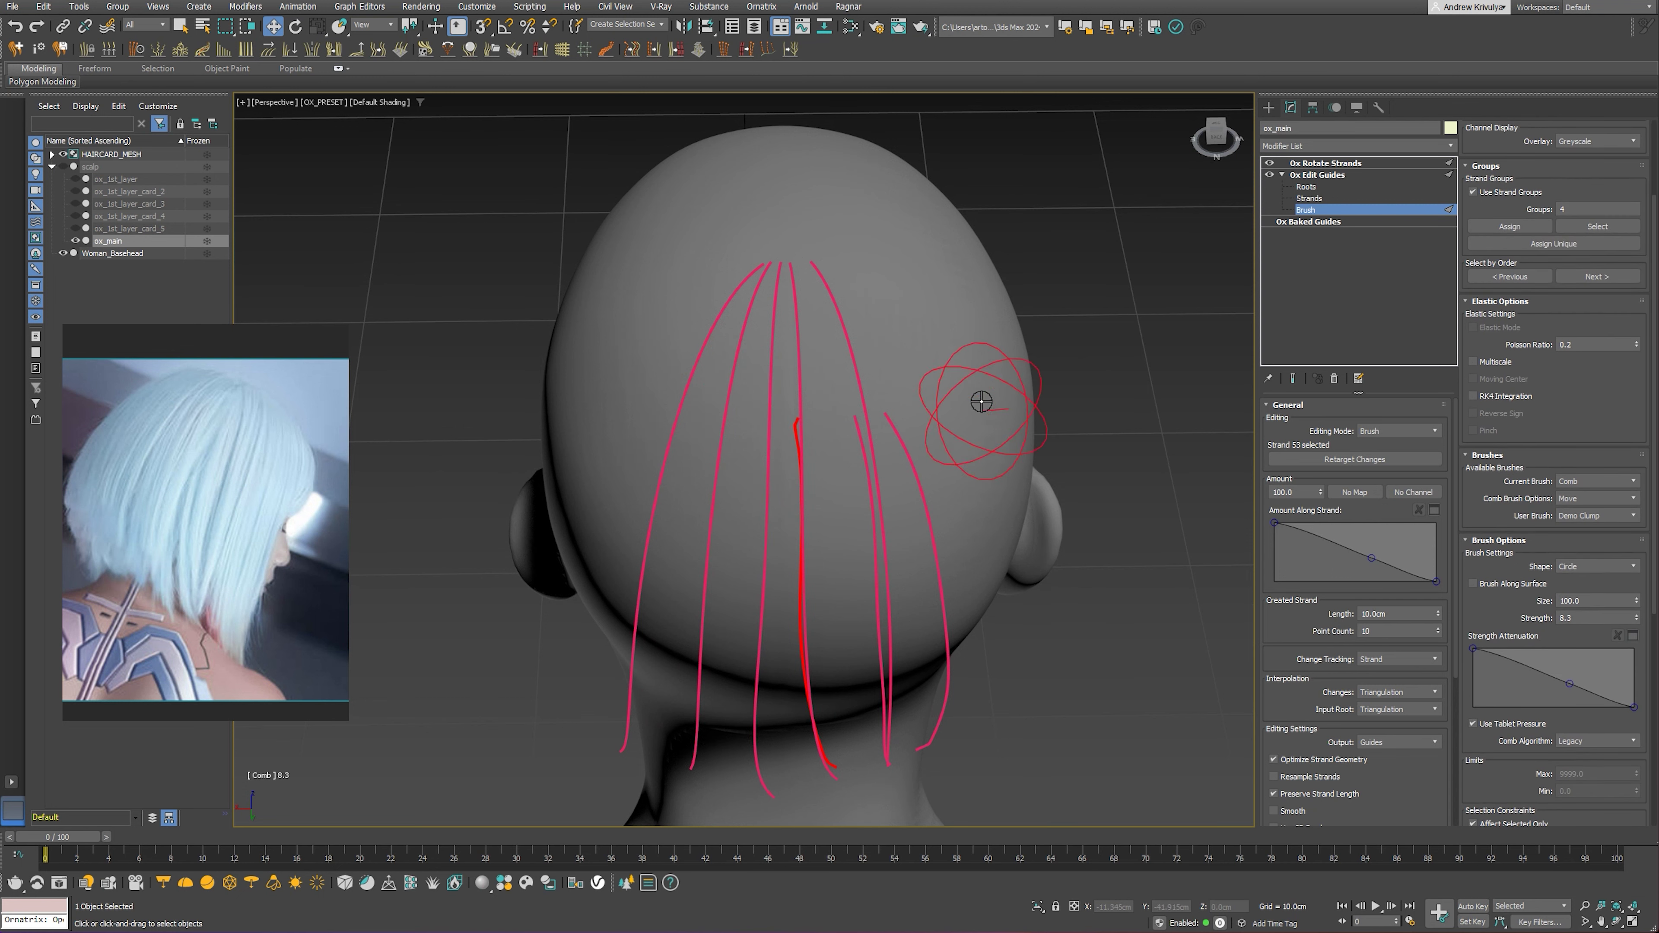
left_click_drag(770, 418, 801, 405)
left_click_drag(840, 472, 860, 478)
Change the current brush to Smooth and return to root editing
left_click(1597, 482)
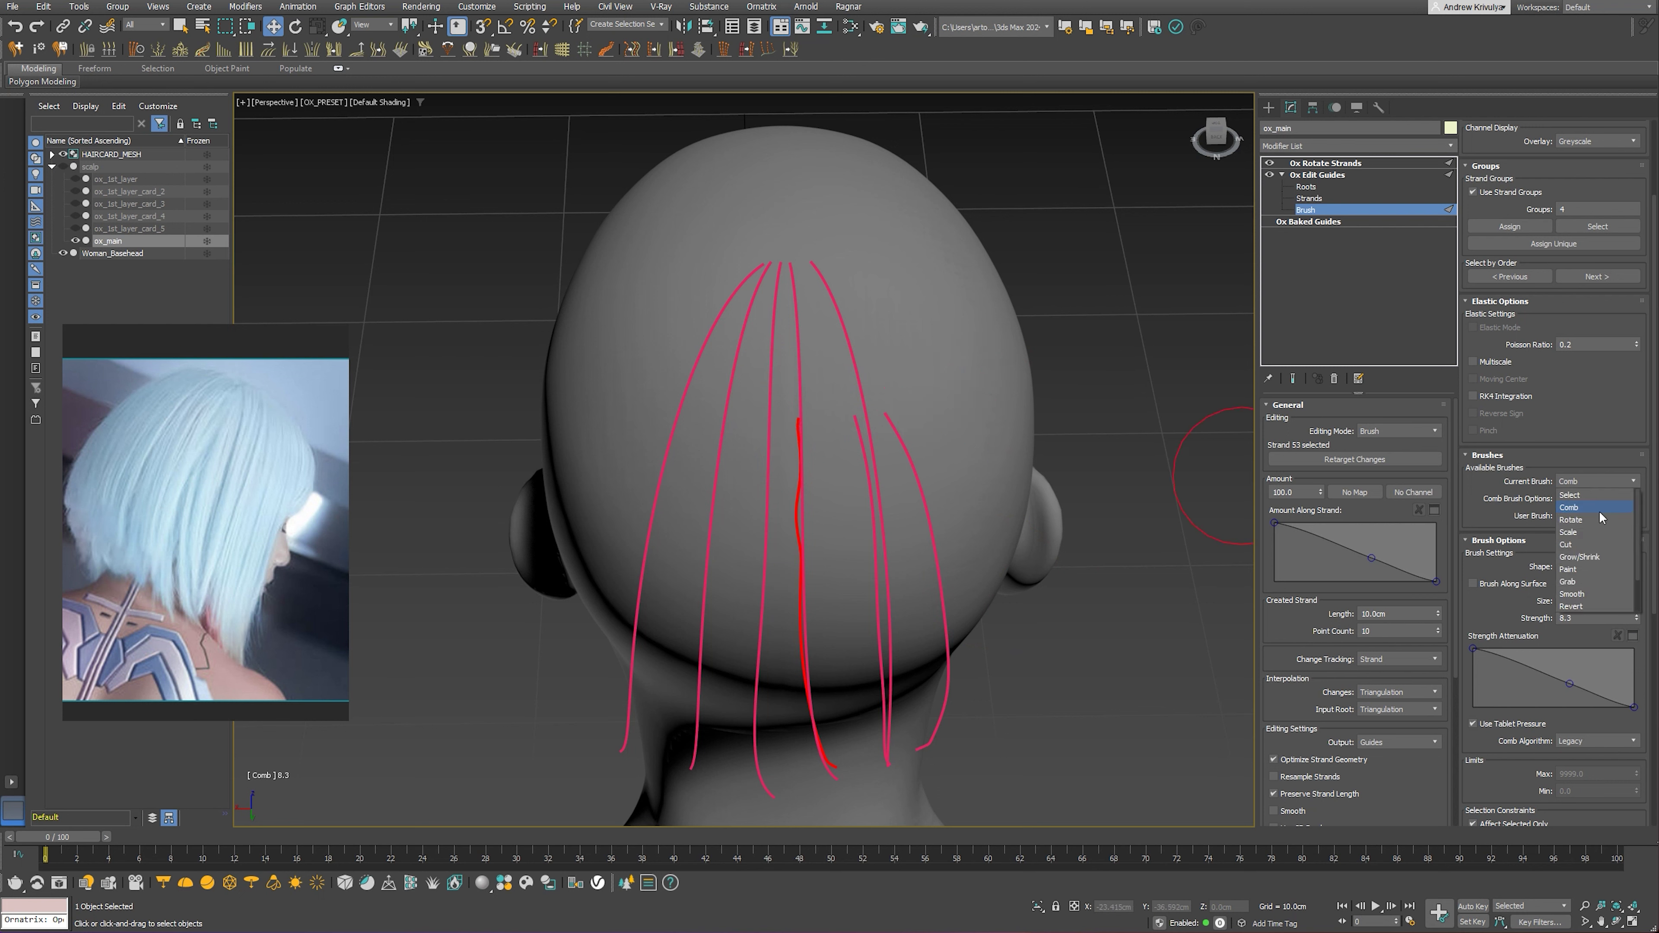
left_click(1591, 557)
left_click(1597, 483)
left_click(1589, 595)
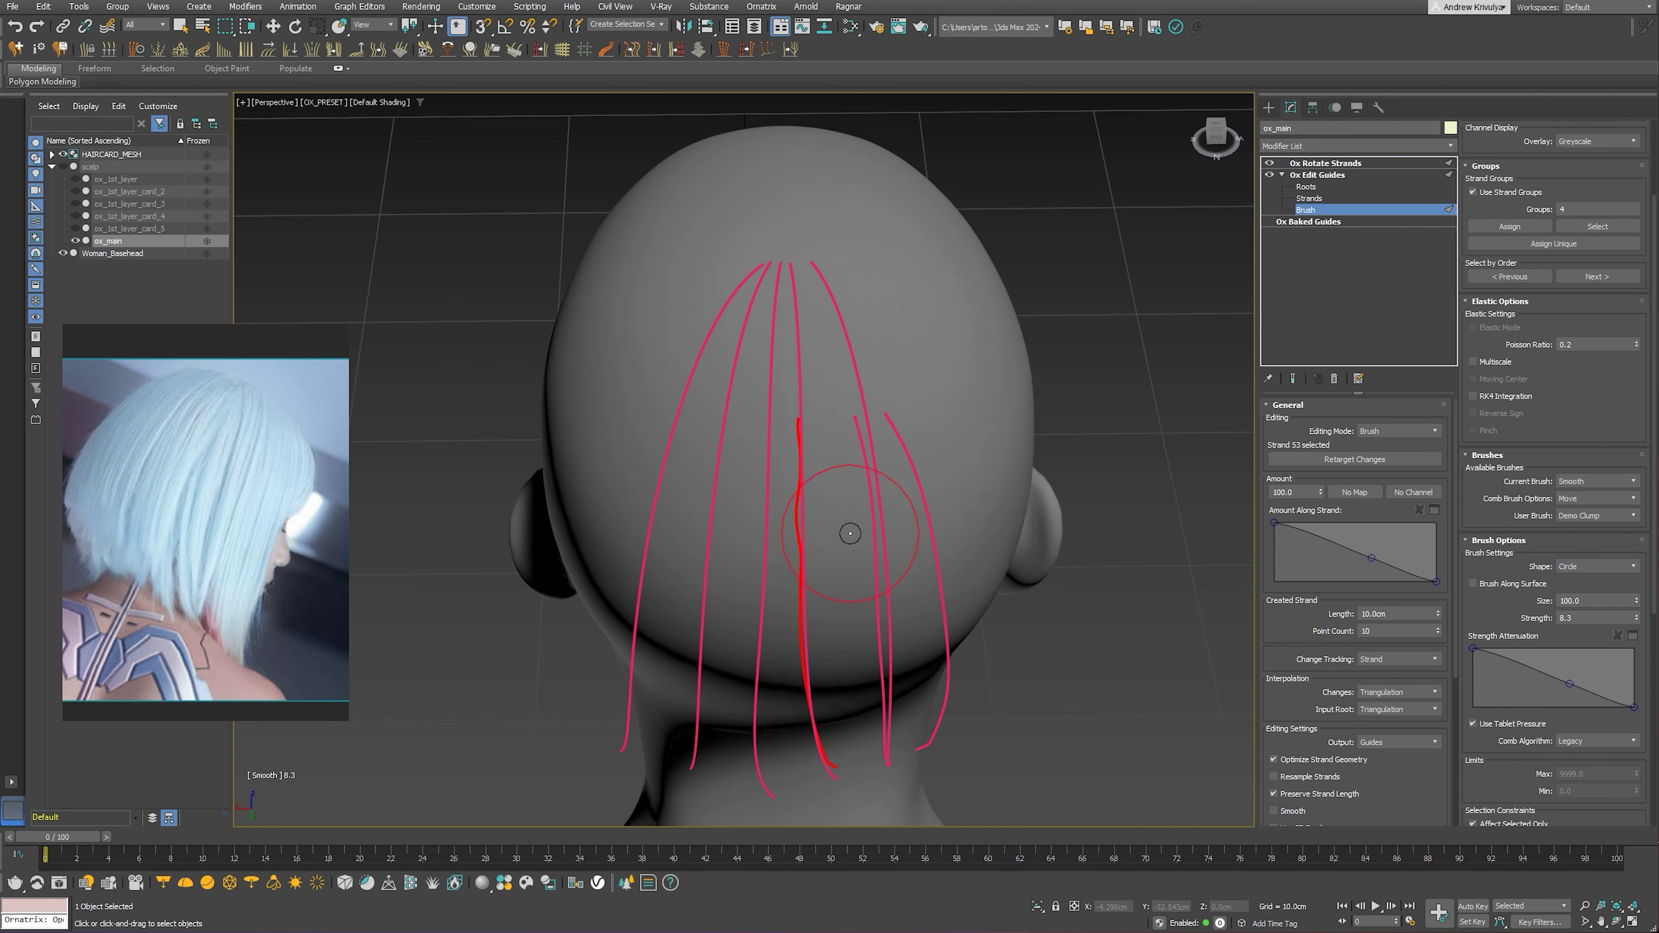
middle_click_drag(844, 539, 900, 474, "alt")
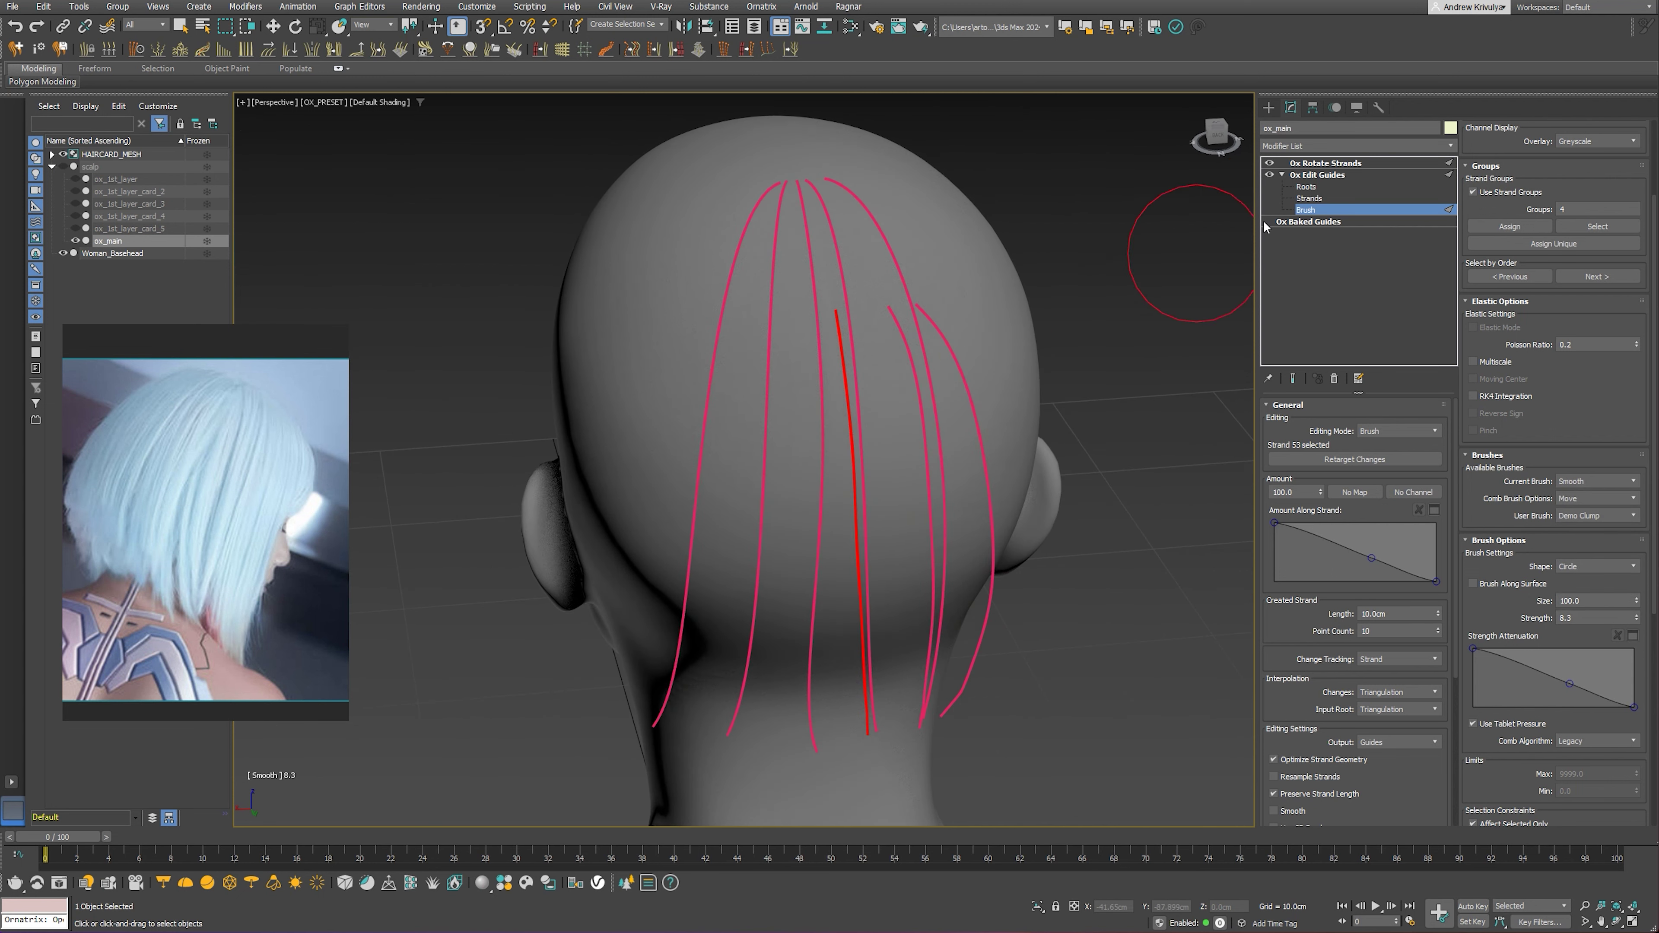
left_click(1319, 188)
Enable root planting and rotate the back guide so its lower part swings left
left_click(1553, 403)
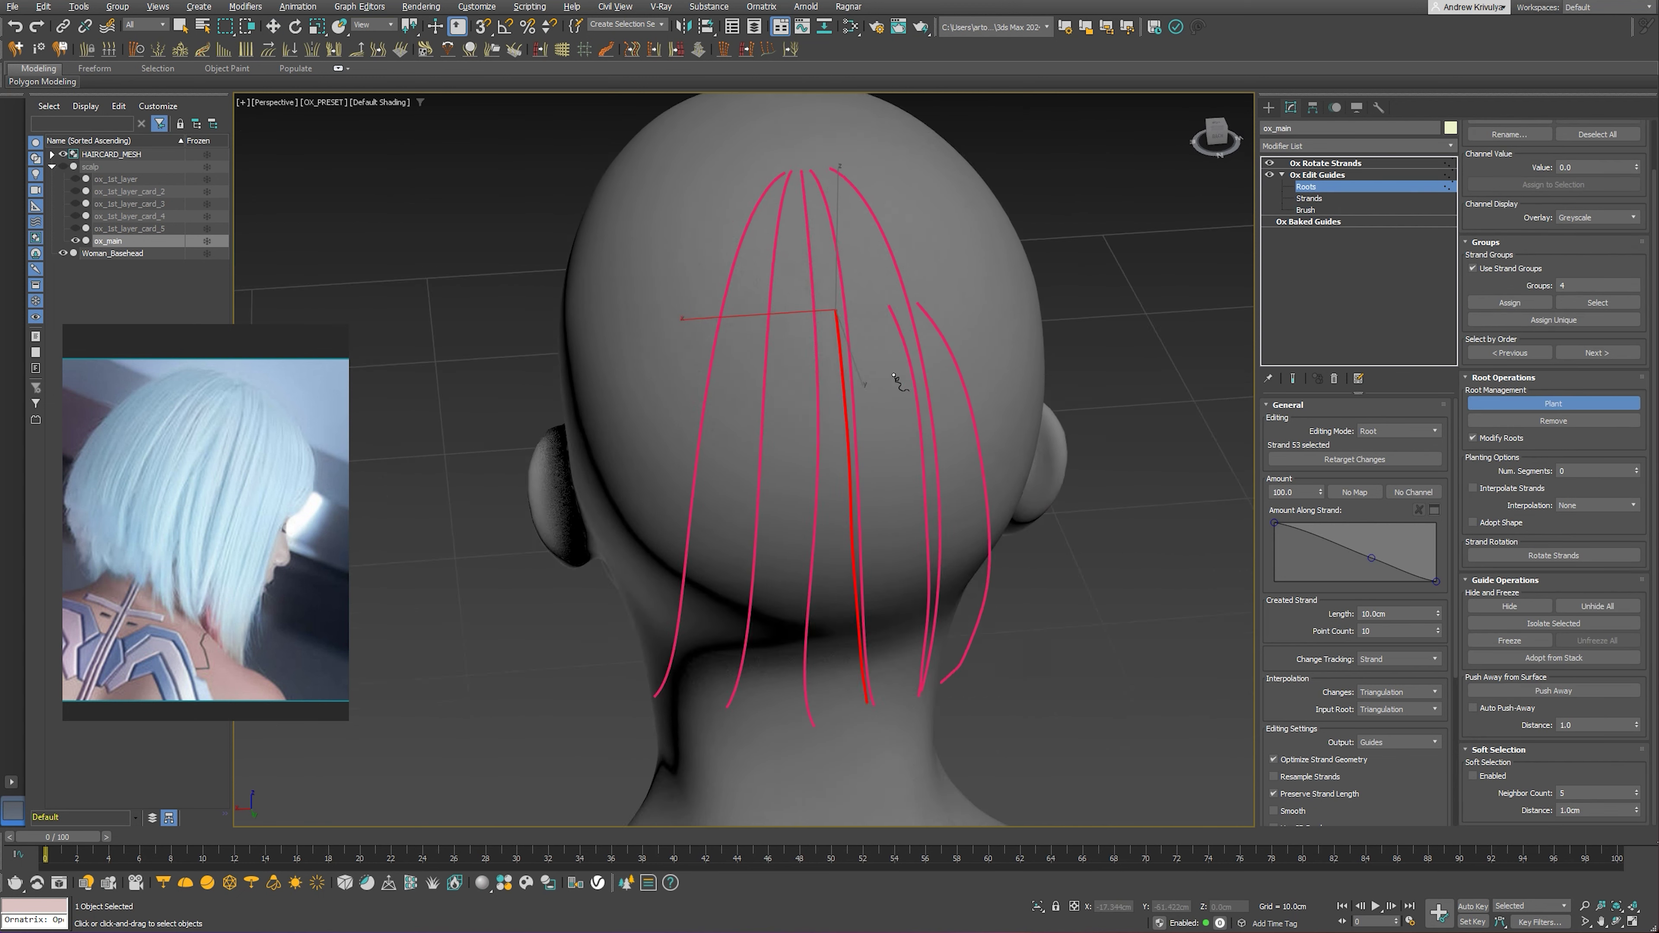
middle_click_drag(900, 371, 796, 389, "alt")
scroll(806, 356, "up", 4)
scroll(807, 343, "up", 2)
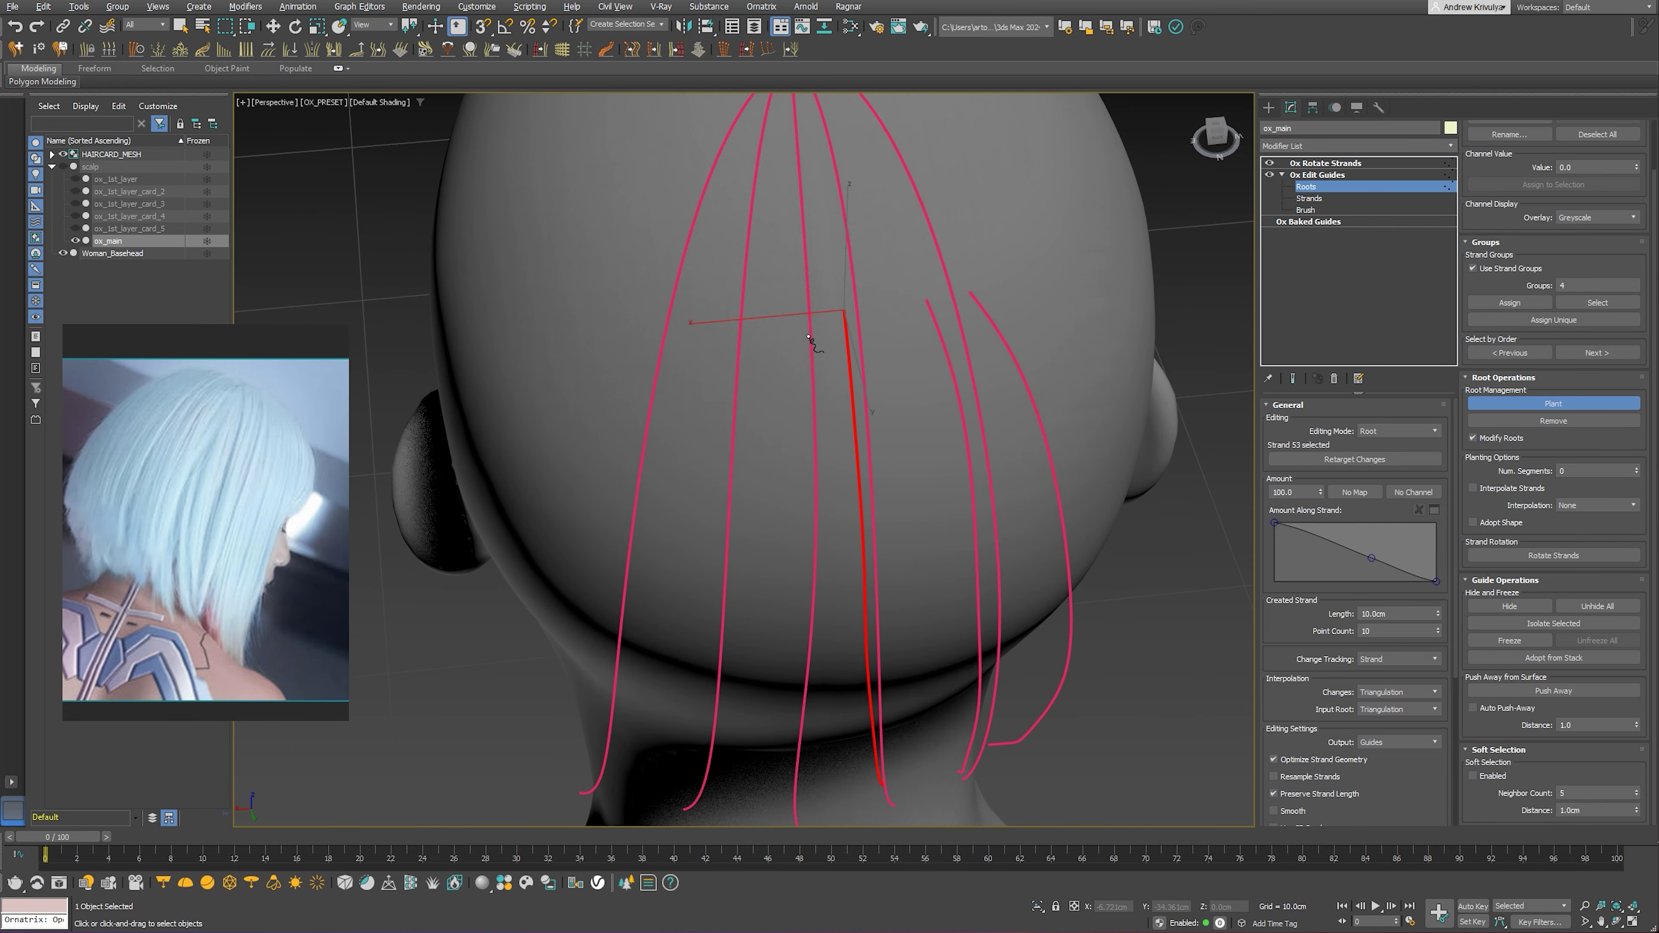
scroll(804, 313, "down", 4)
key("e")
middle_click_drag(823, 327, 849, 353, "alt")
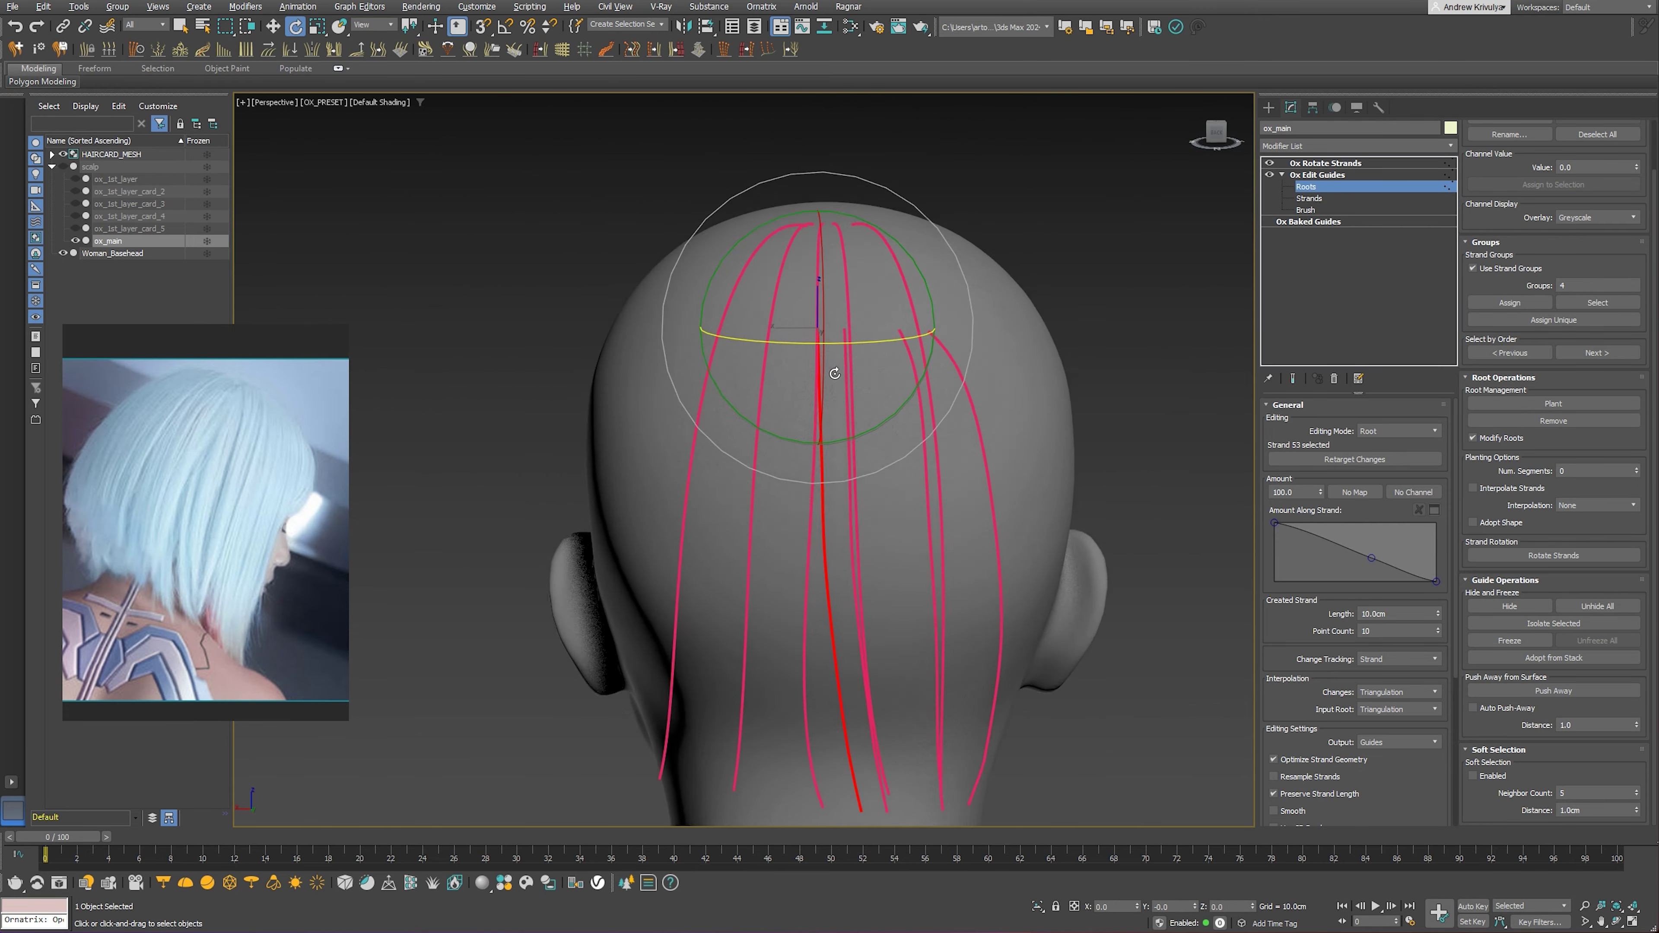
scroll(851, 360, "down", 1)
left_click_drag(851, 360, 841, 359)
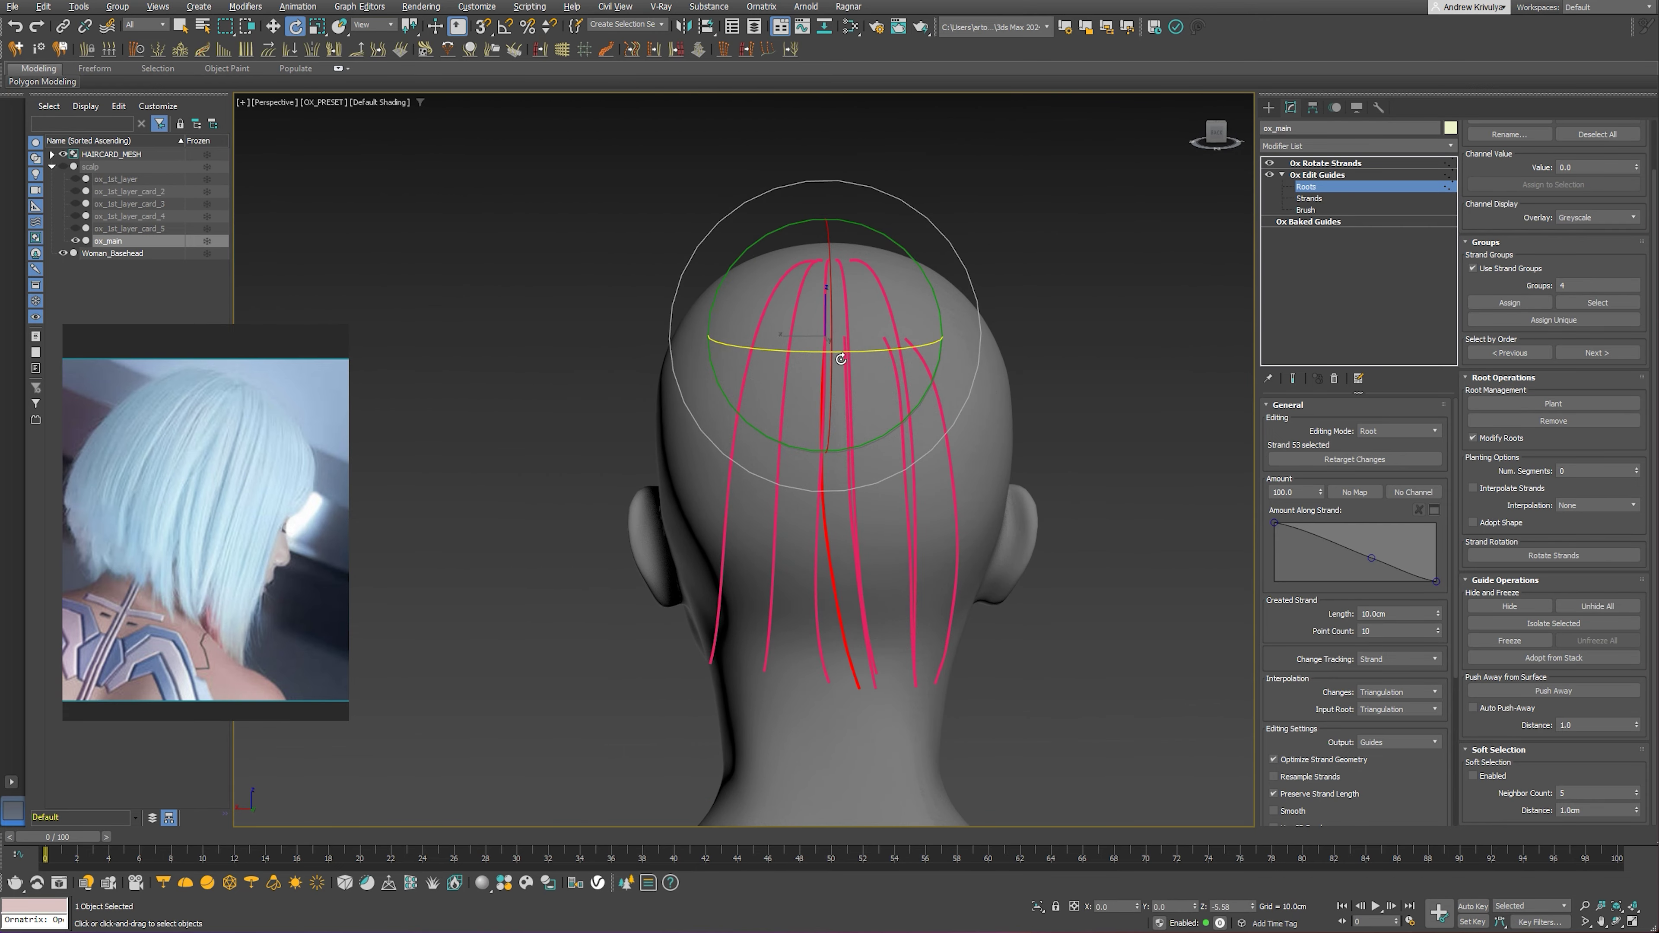
Move strand 54's control point to bend its bottom, then select the bottom point
left_click(1309, 198)
key("w")
left_click(839, 592)
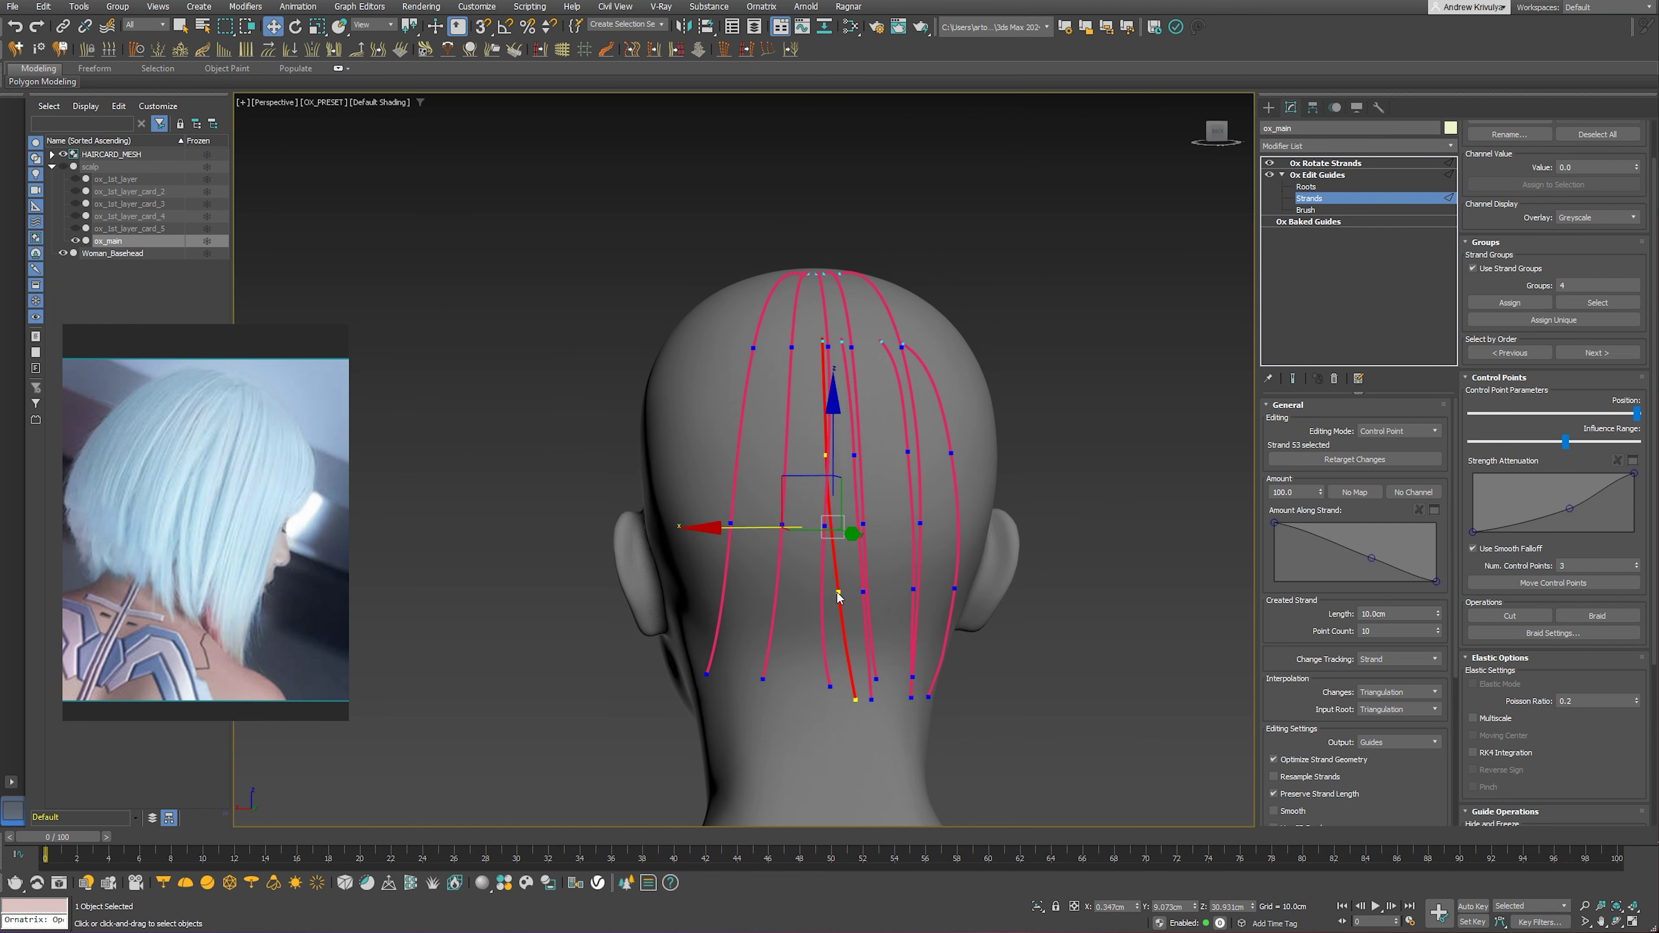
left_click(839, 592)
left_click_drag(768, 597, 798, 593)
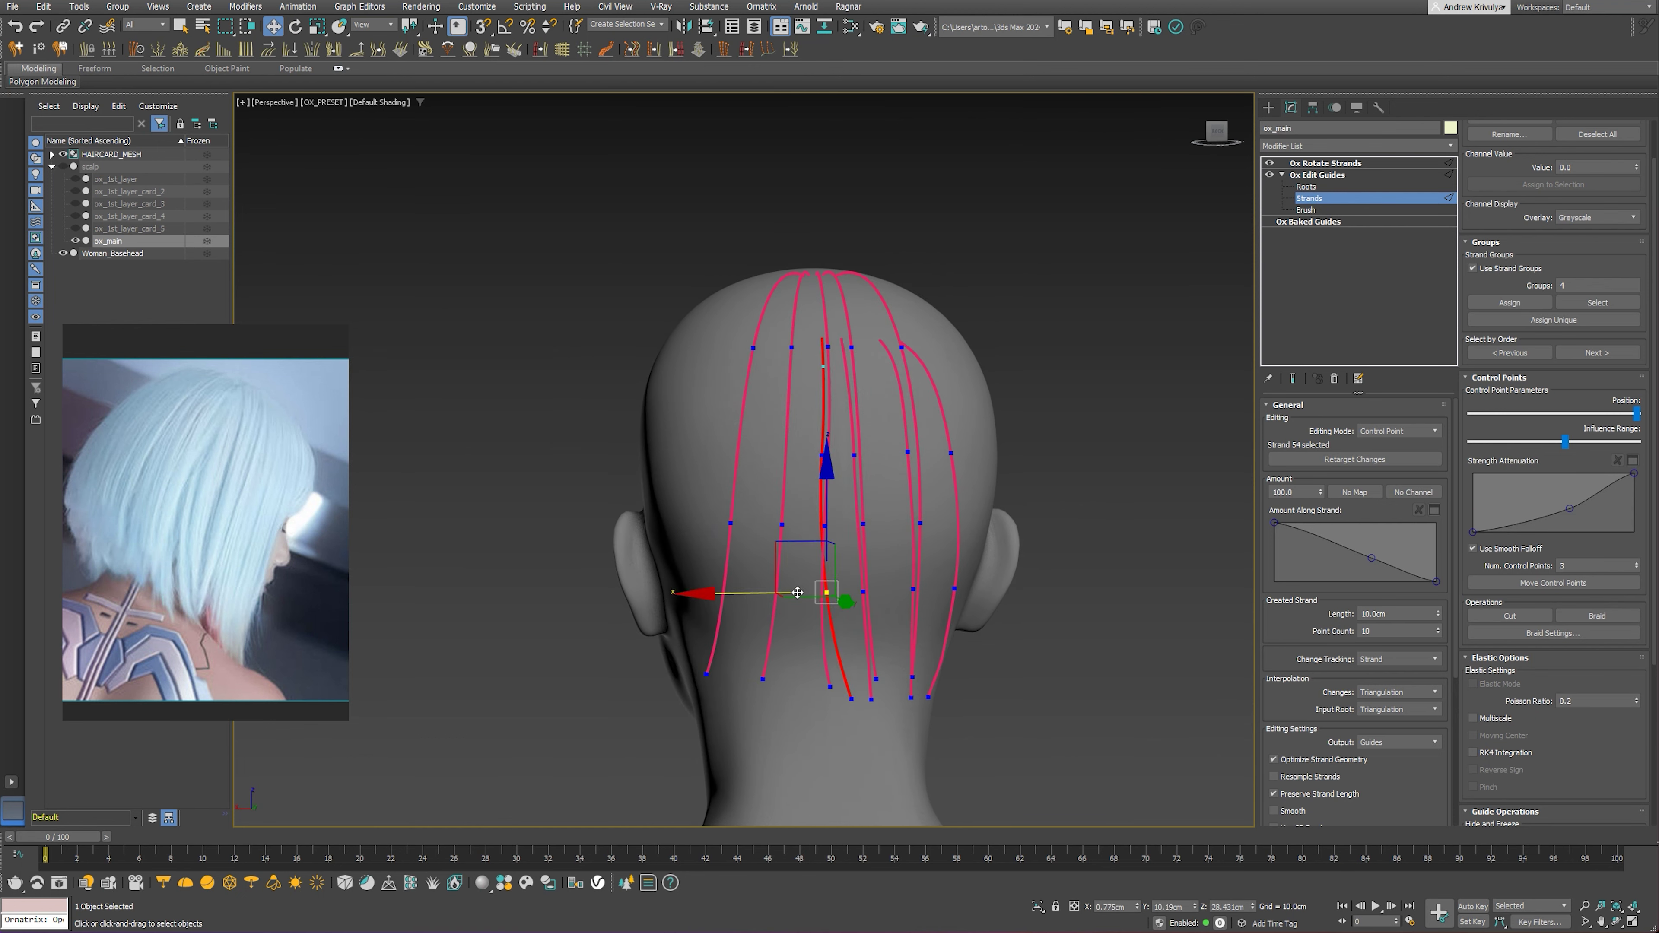
left_click(851, 699)
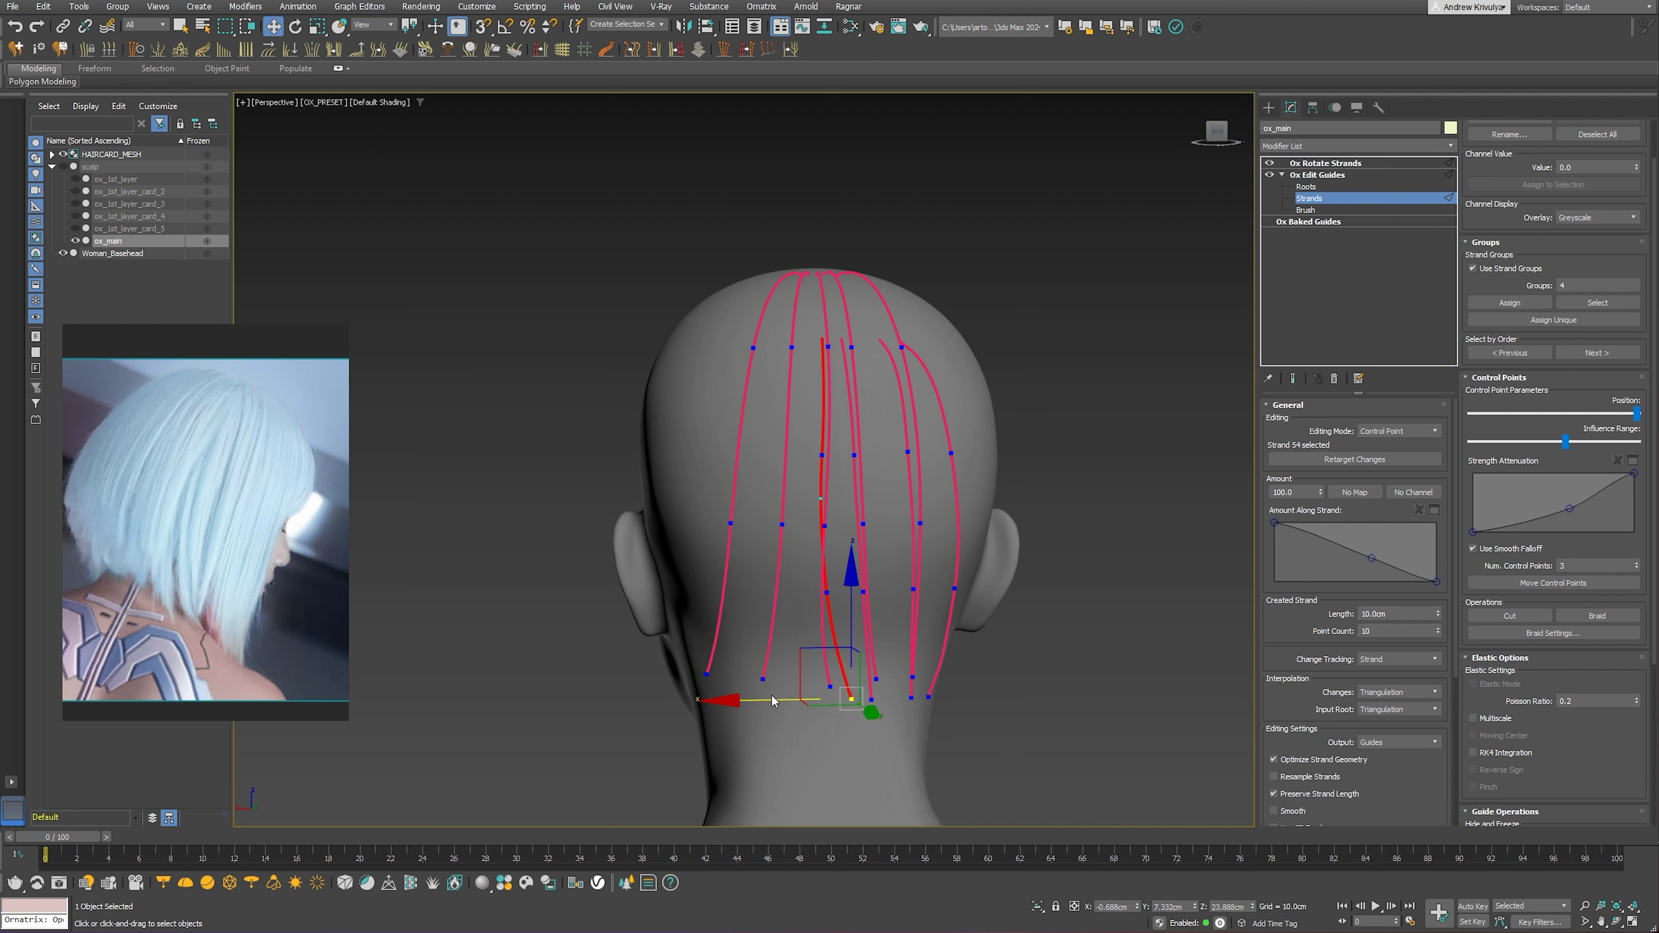
key("minus")
key("minus")
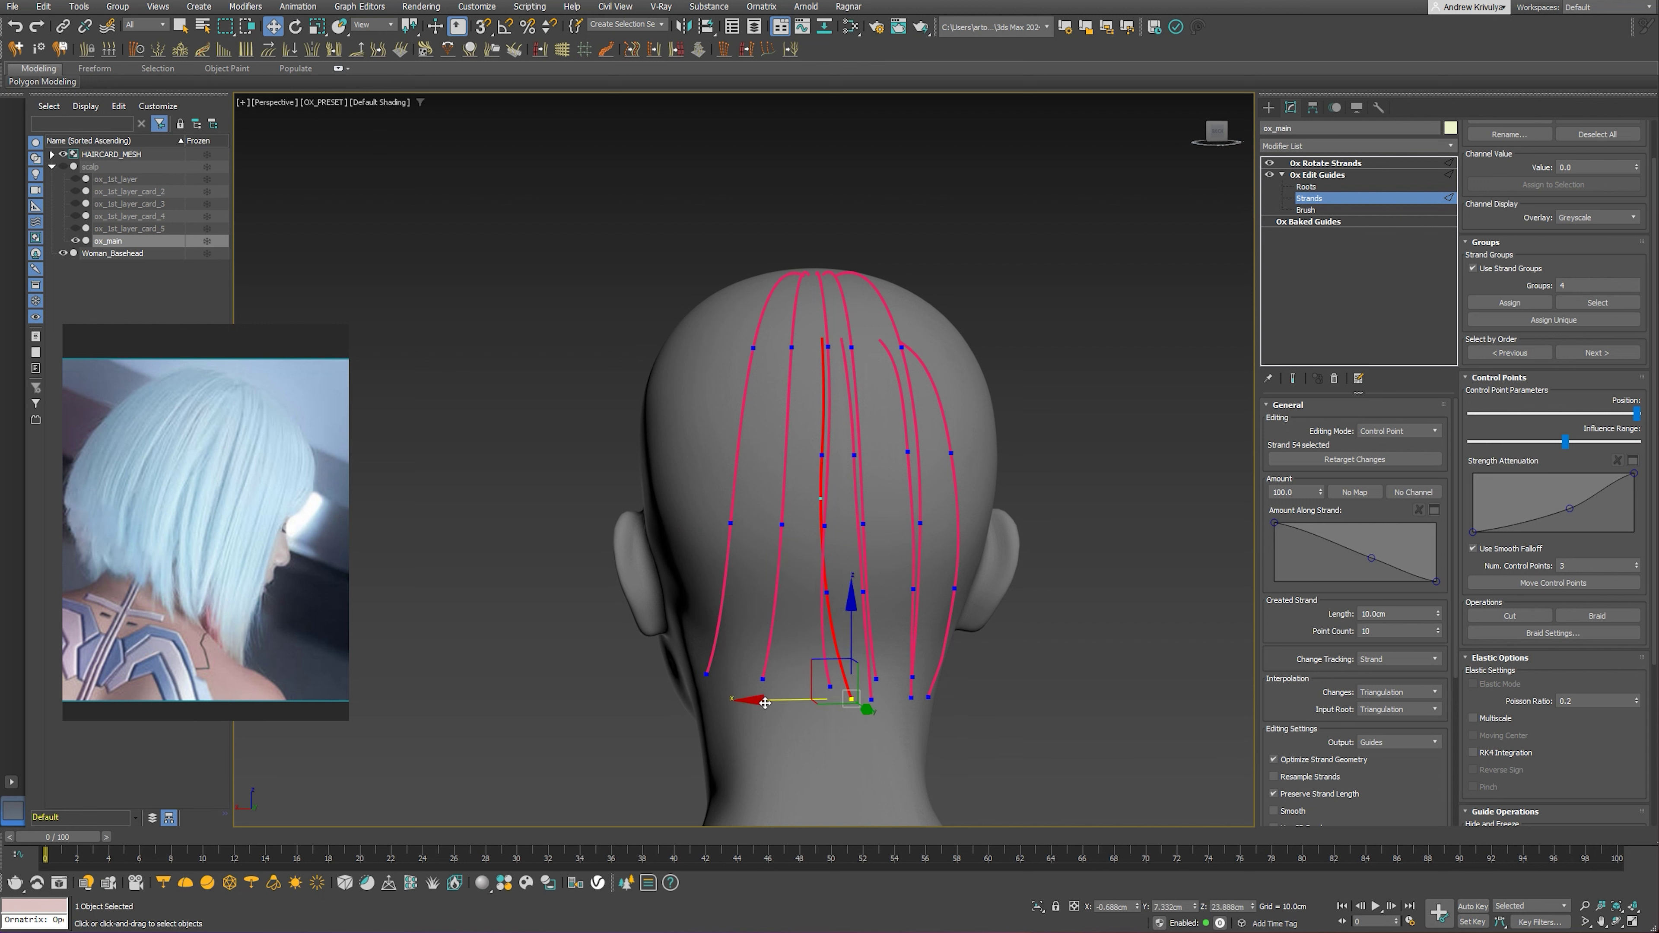
key("minus")
key("minus")
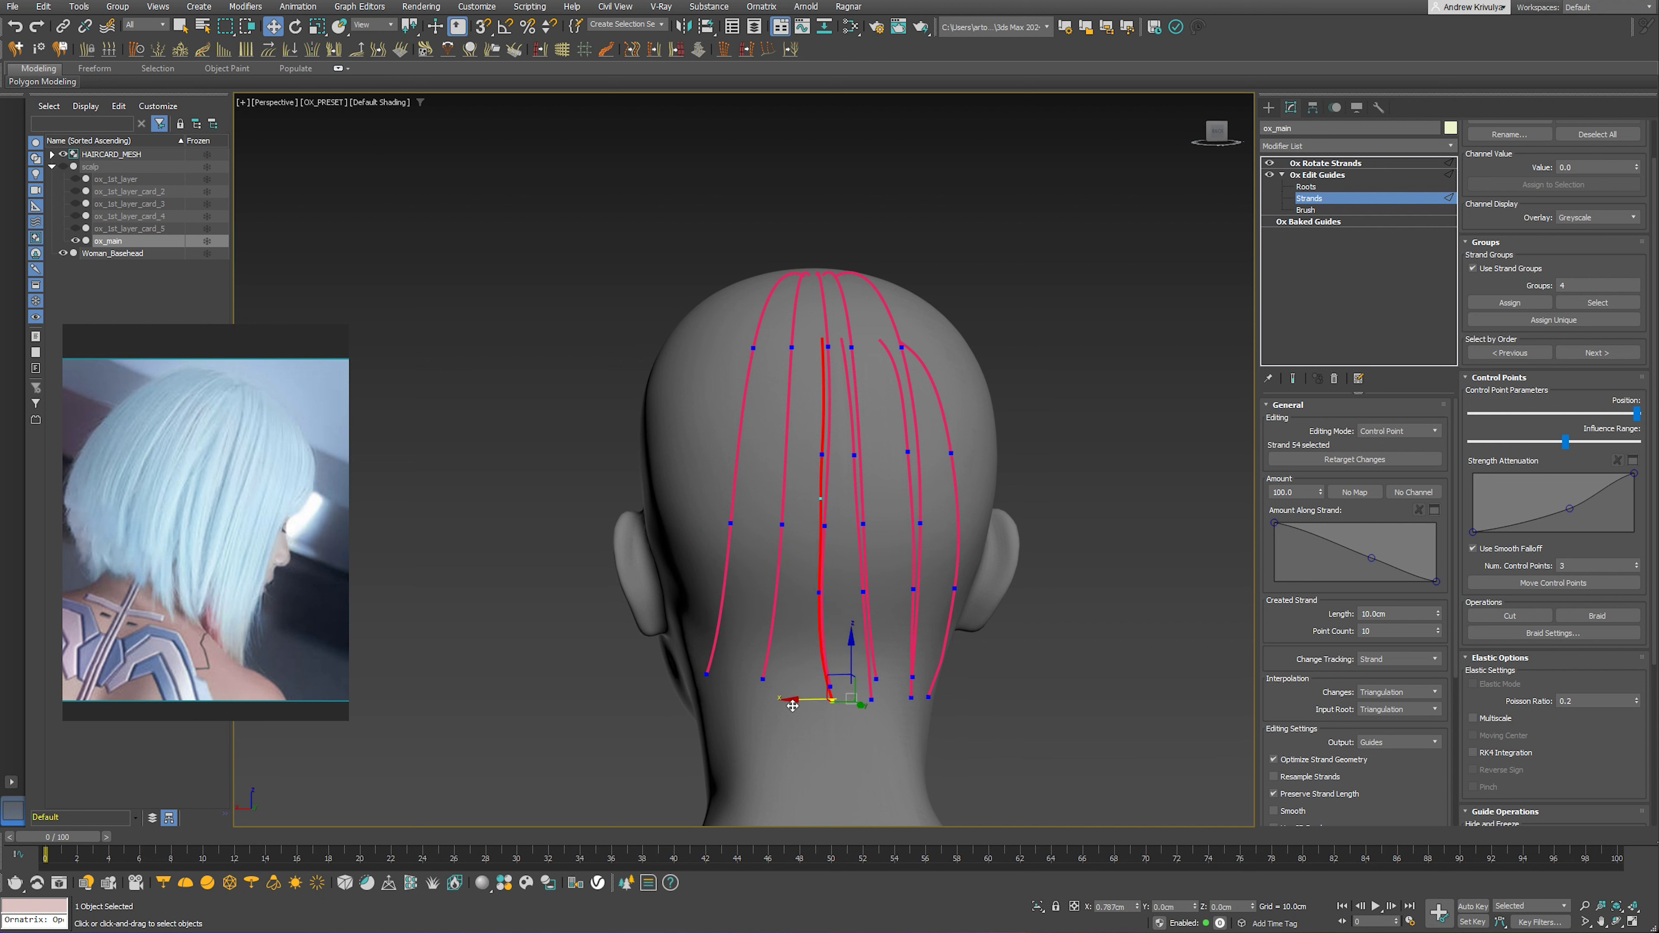
Shift strand 54's control point slightly right and show the card_4 hair cards
left_click_drag(792, 705, 795, 705)
left_click(820, 455)
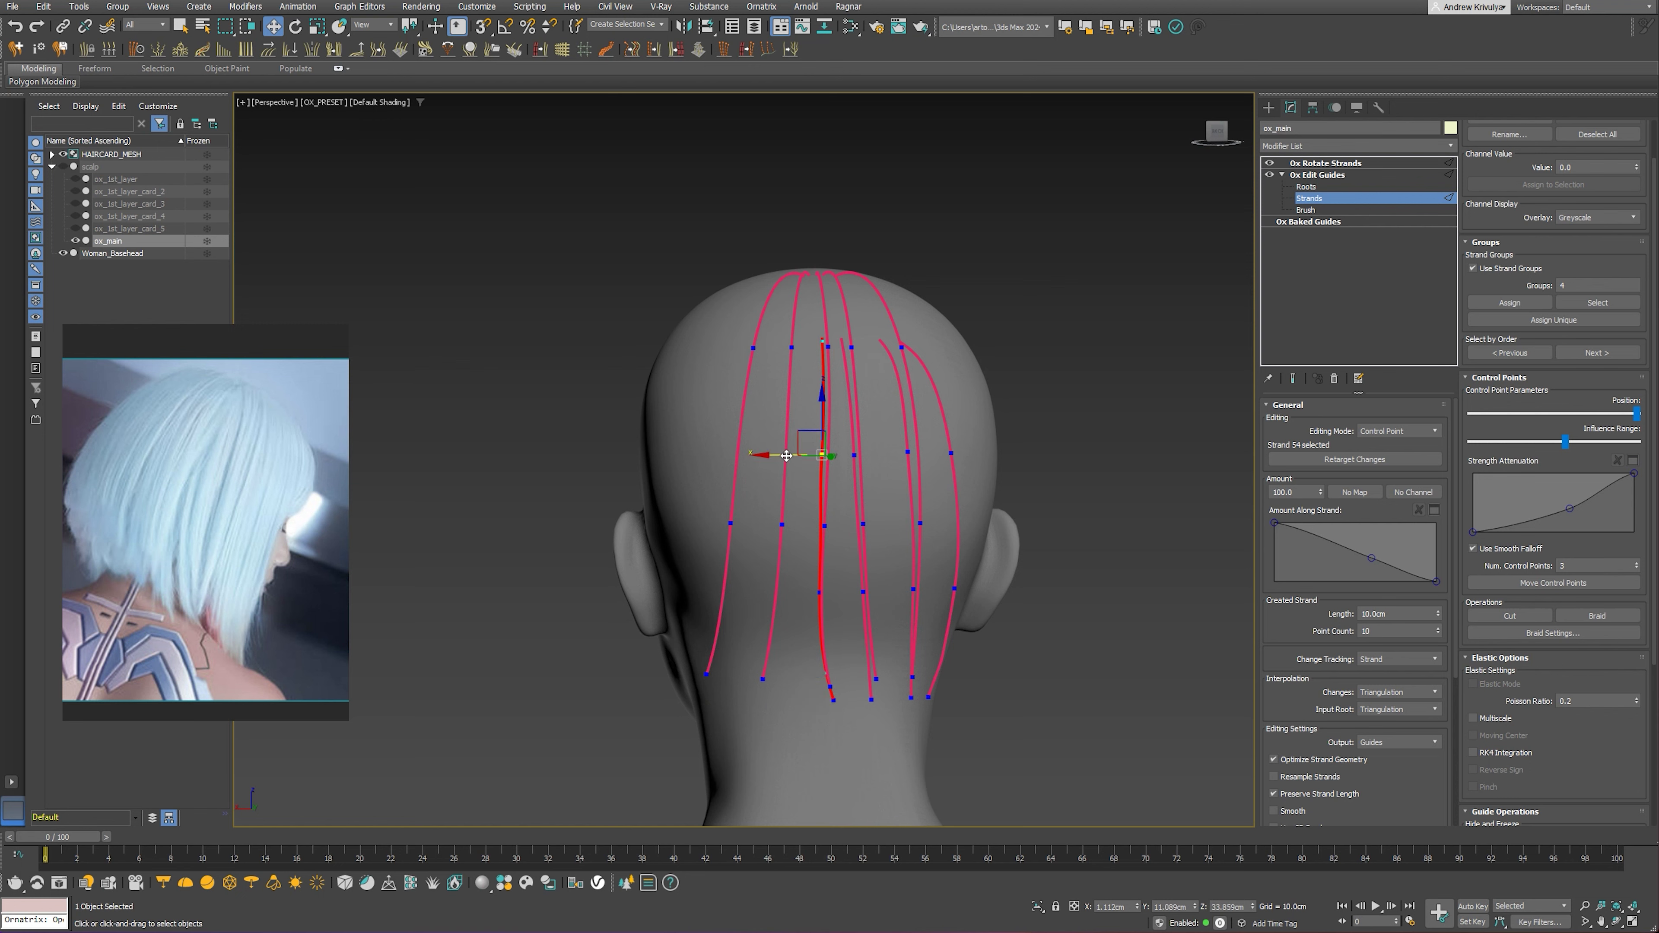
left_click_drag(786, 456, 815, 460)
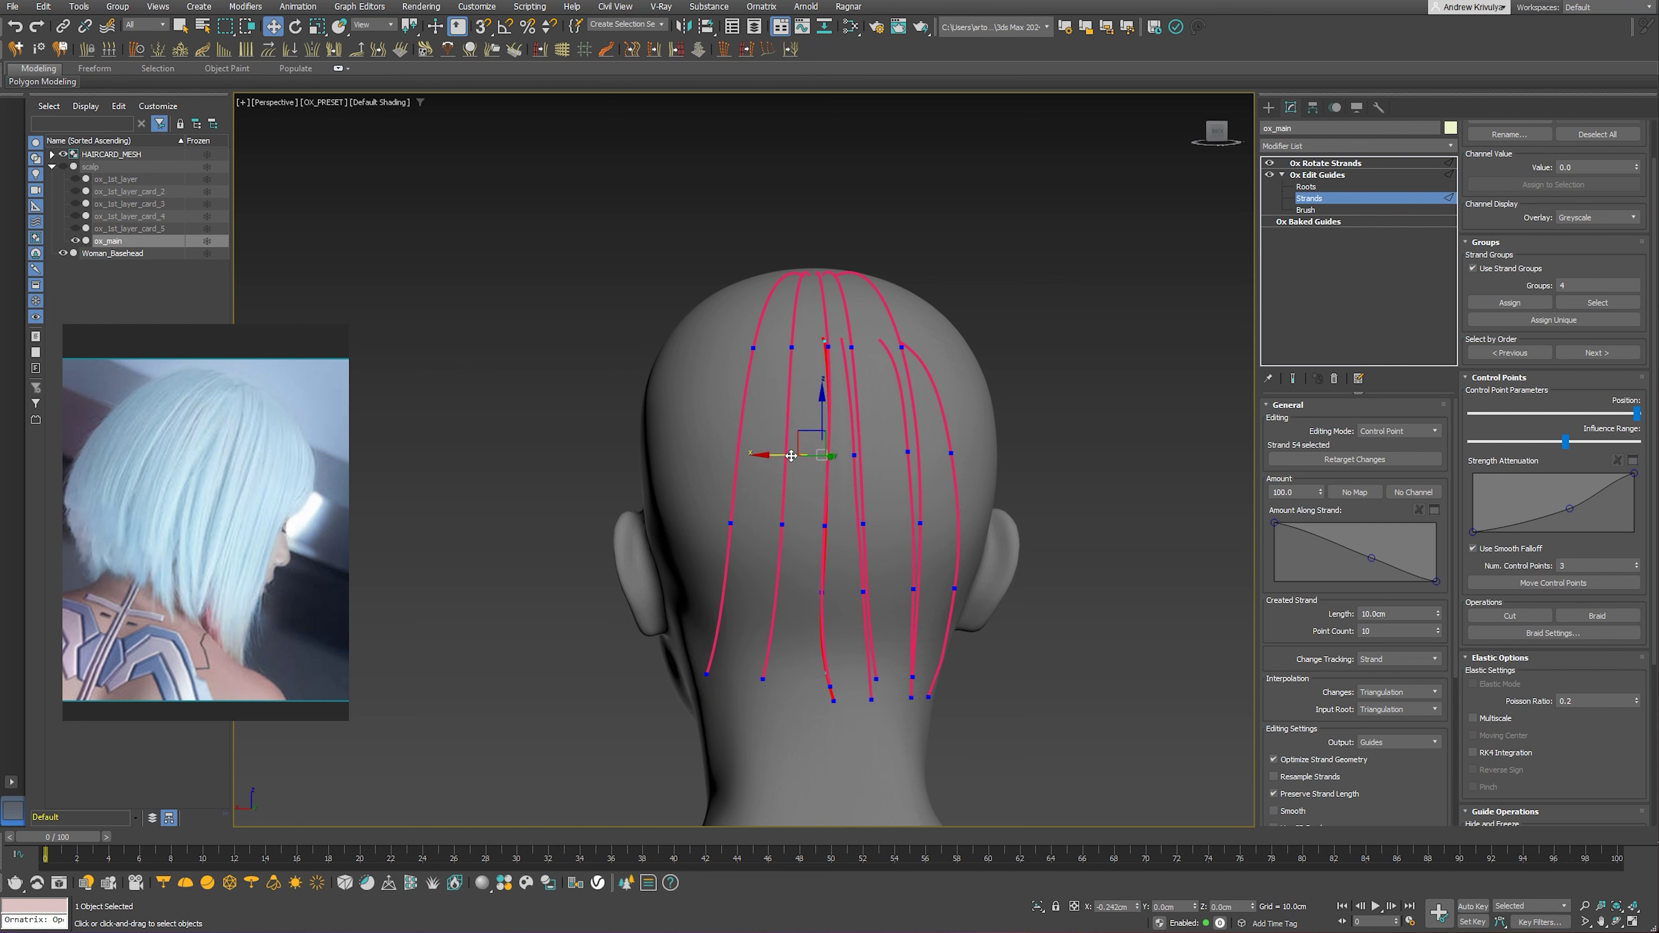
left_click(75, 216)
mouse_move(816, 477)
middle_mouse_down("alt")
mouse_move(913, 459)
mouse_move(749, 482)
middle_mouse_up("alt")
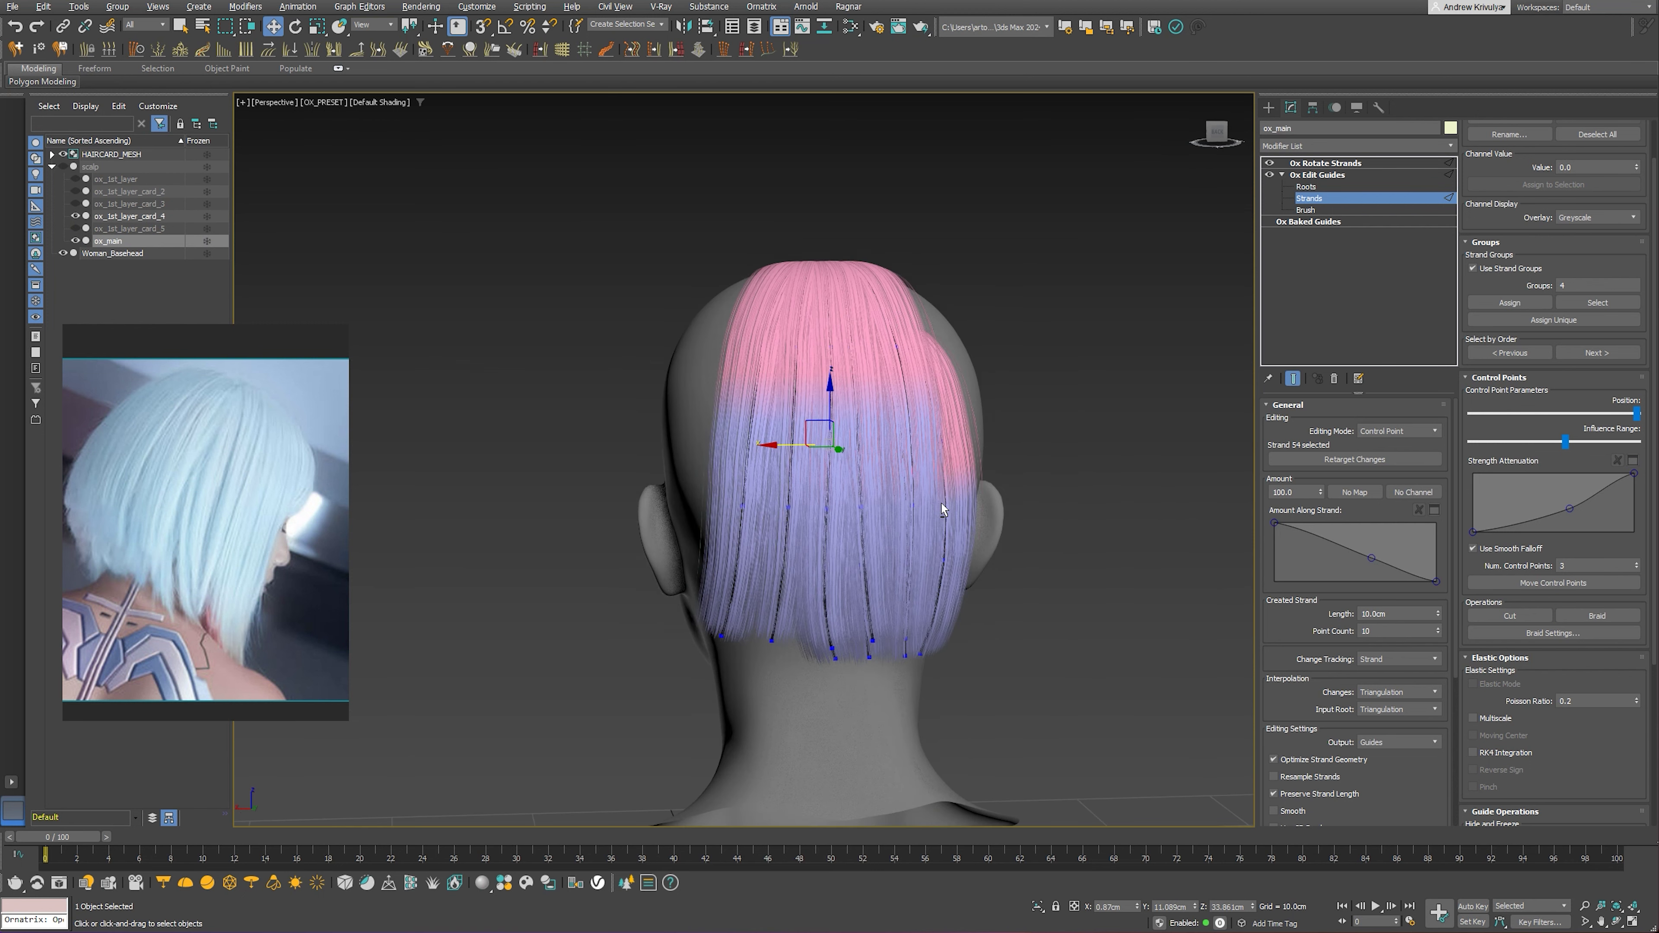
Hide card_4, replant the red guide's root further right and smooth it with a brush stroke
left_click(75, 216)
middle_click_drag(915, 406, 1051, 410, "alt")
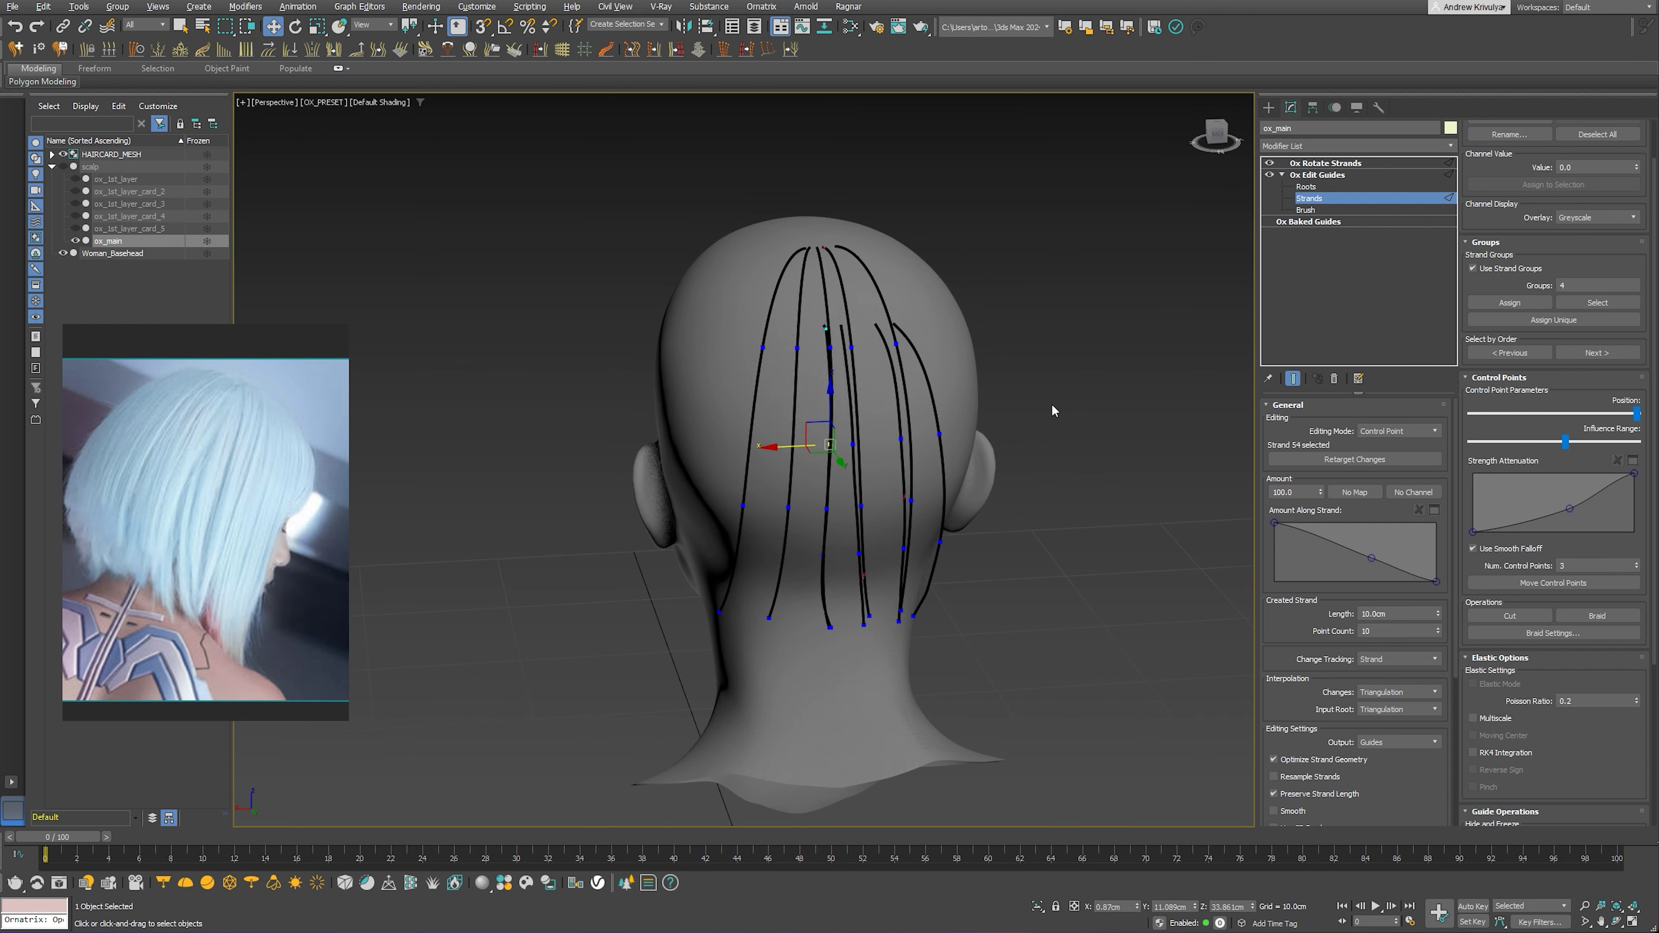
left_click(1294, 379)
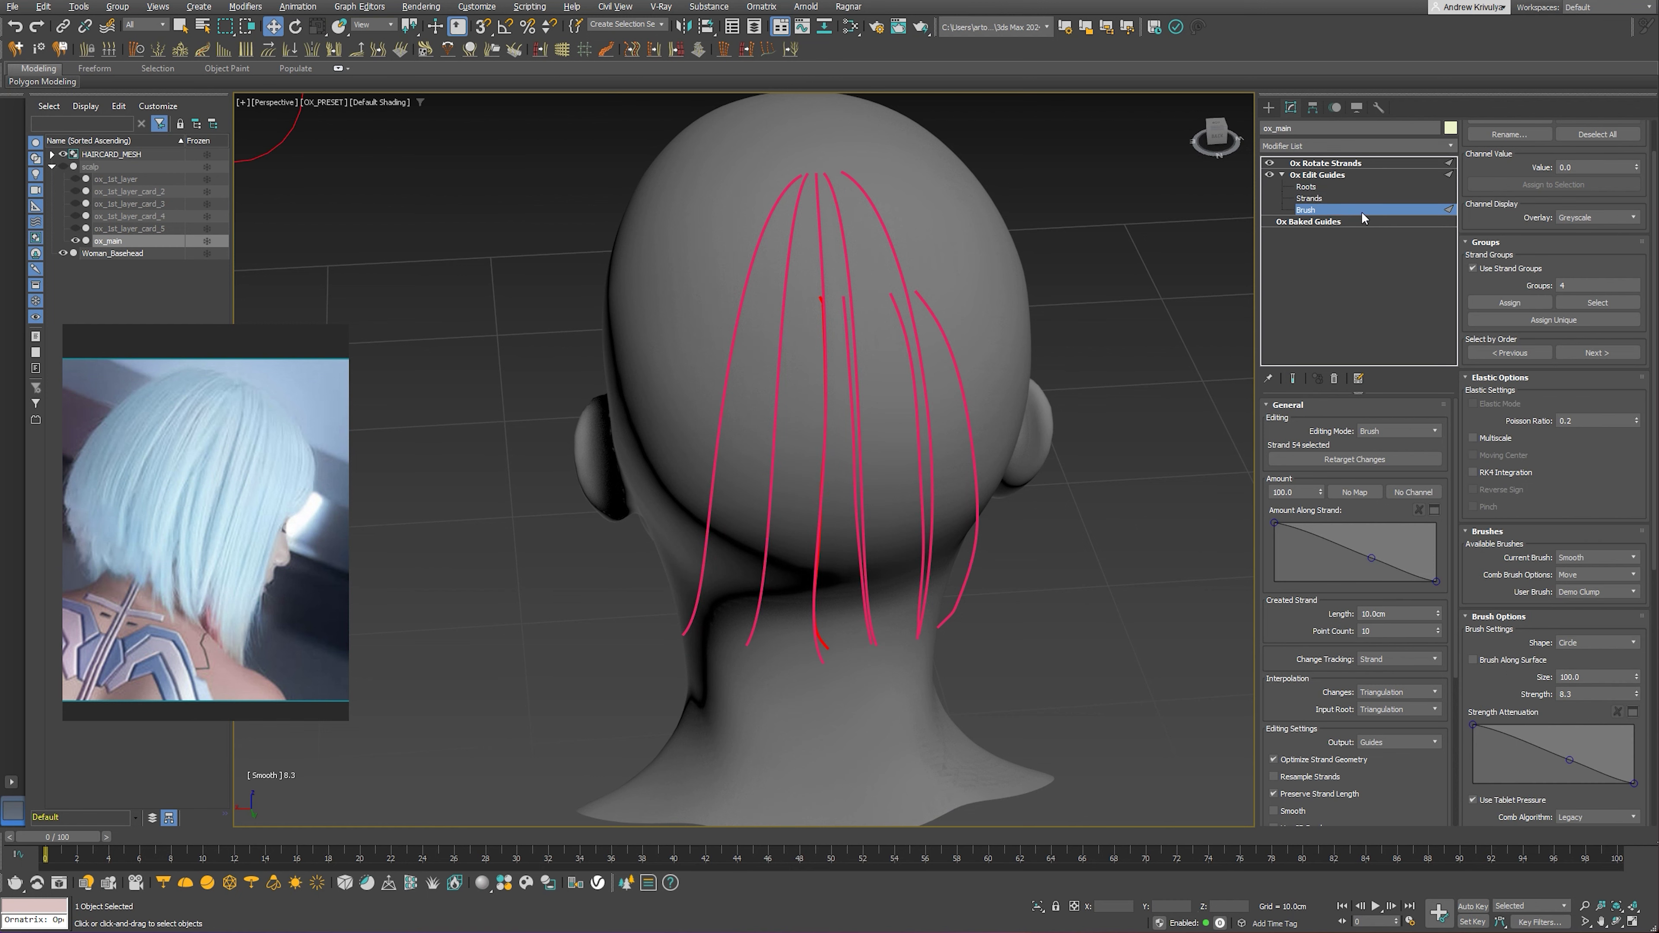
left_click(1306, 187)
mouse_move(759, 326)
middle_mouse_down("alt")
mouse_move(797, 366)
mouse_move(789, 345)
middle_mouse_up("alt")
scroll(808, 341, "up", 2)
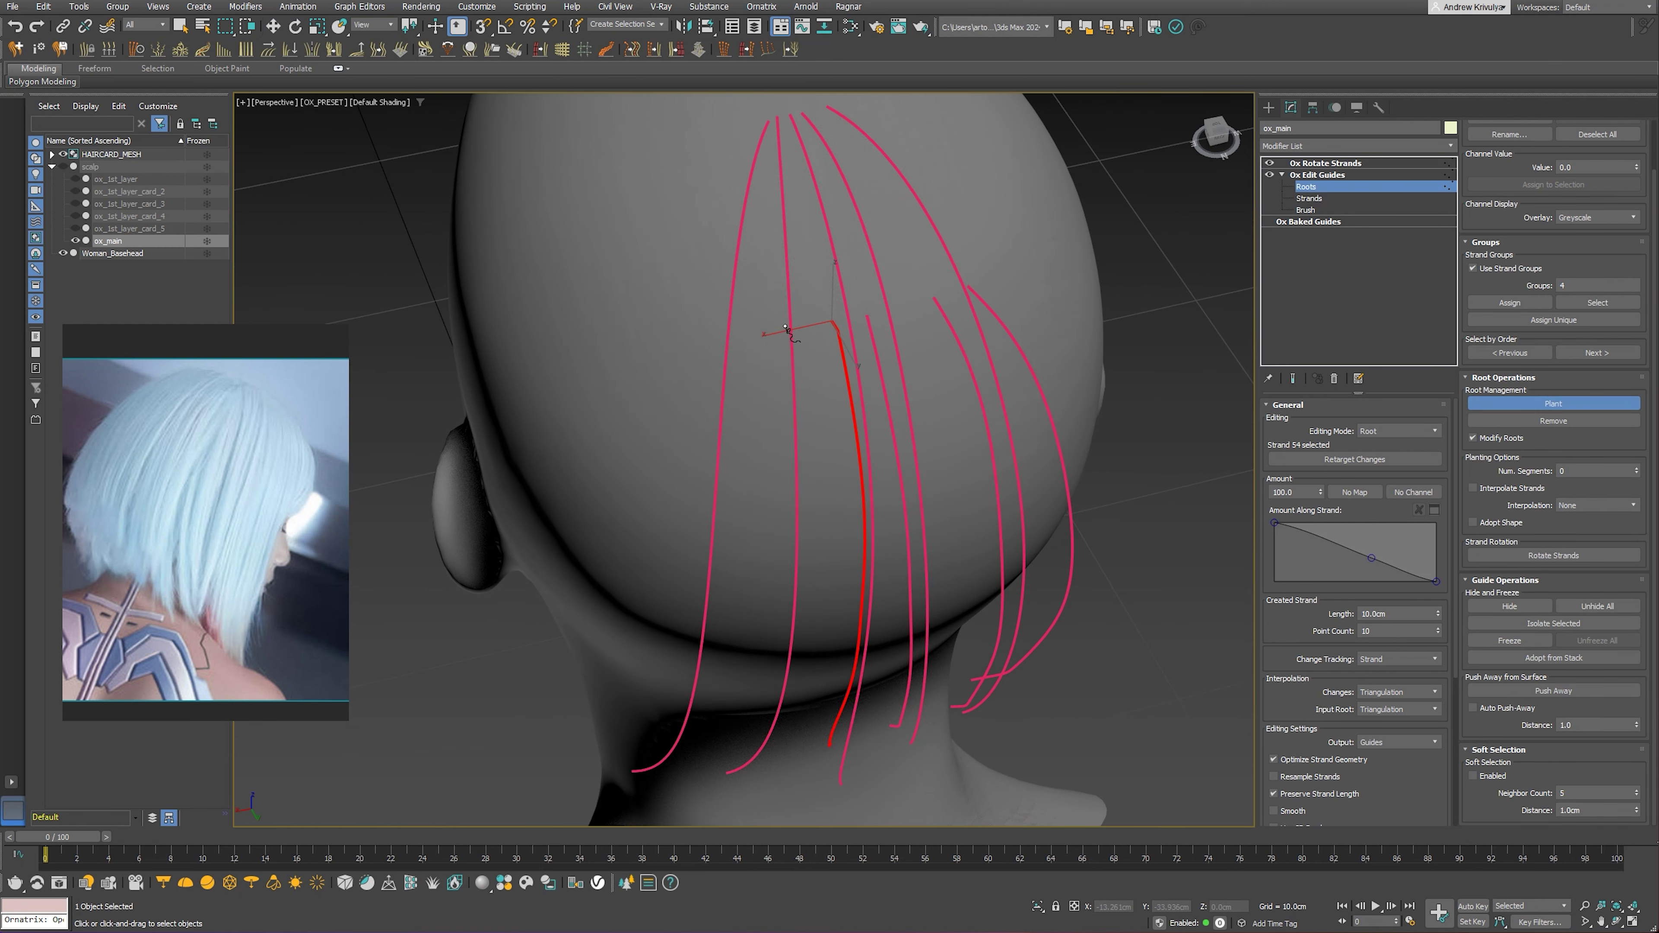
left_click(839, 325)
left_click(1304, 210)
left_click(1588, 564)
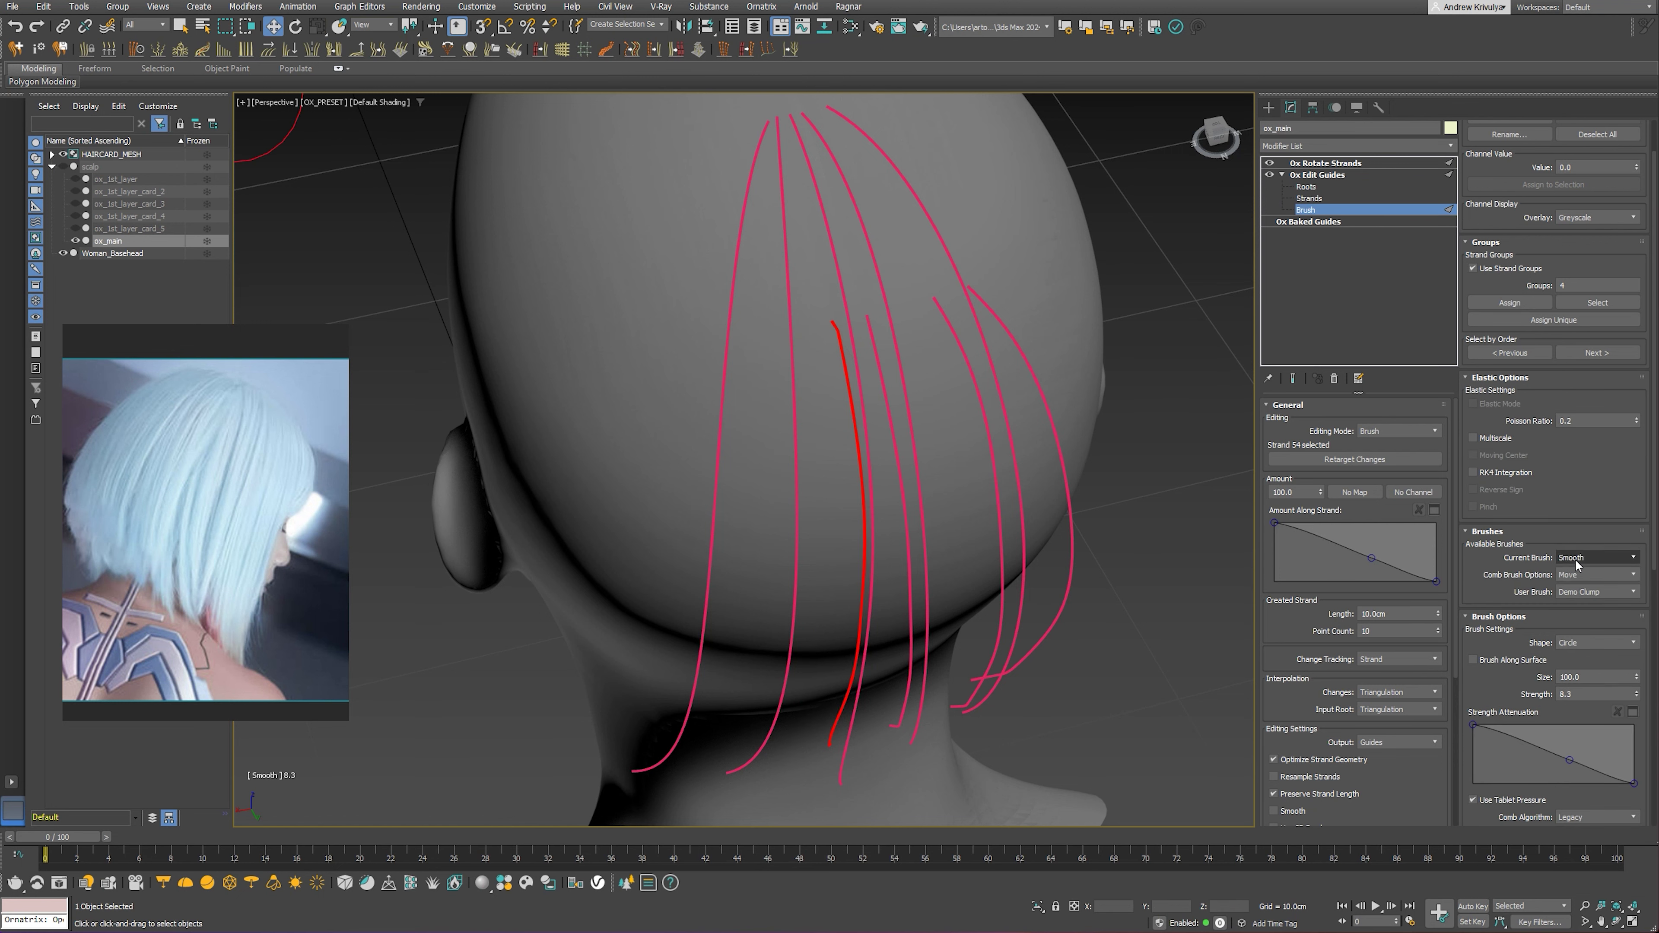
left_click_drag(957, 395, 1077, 327)
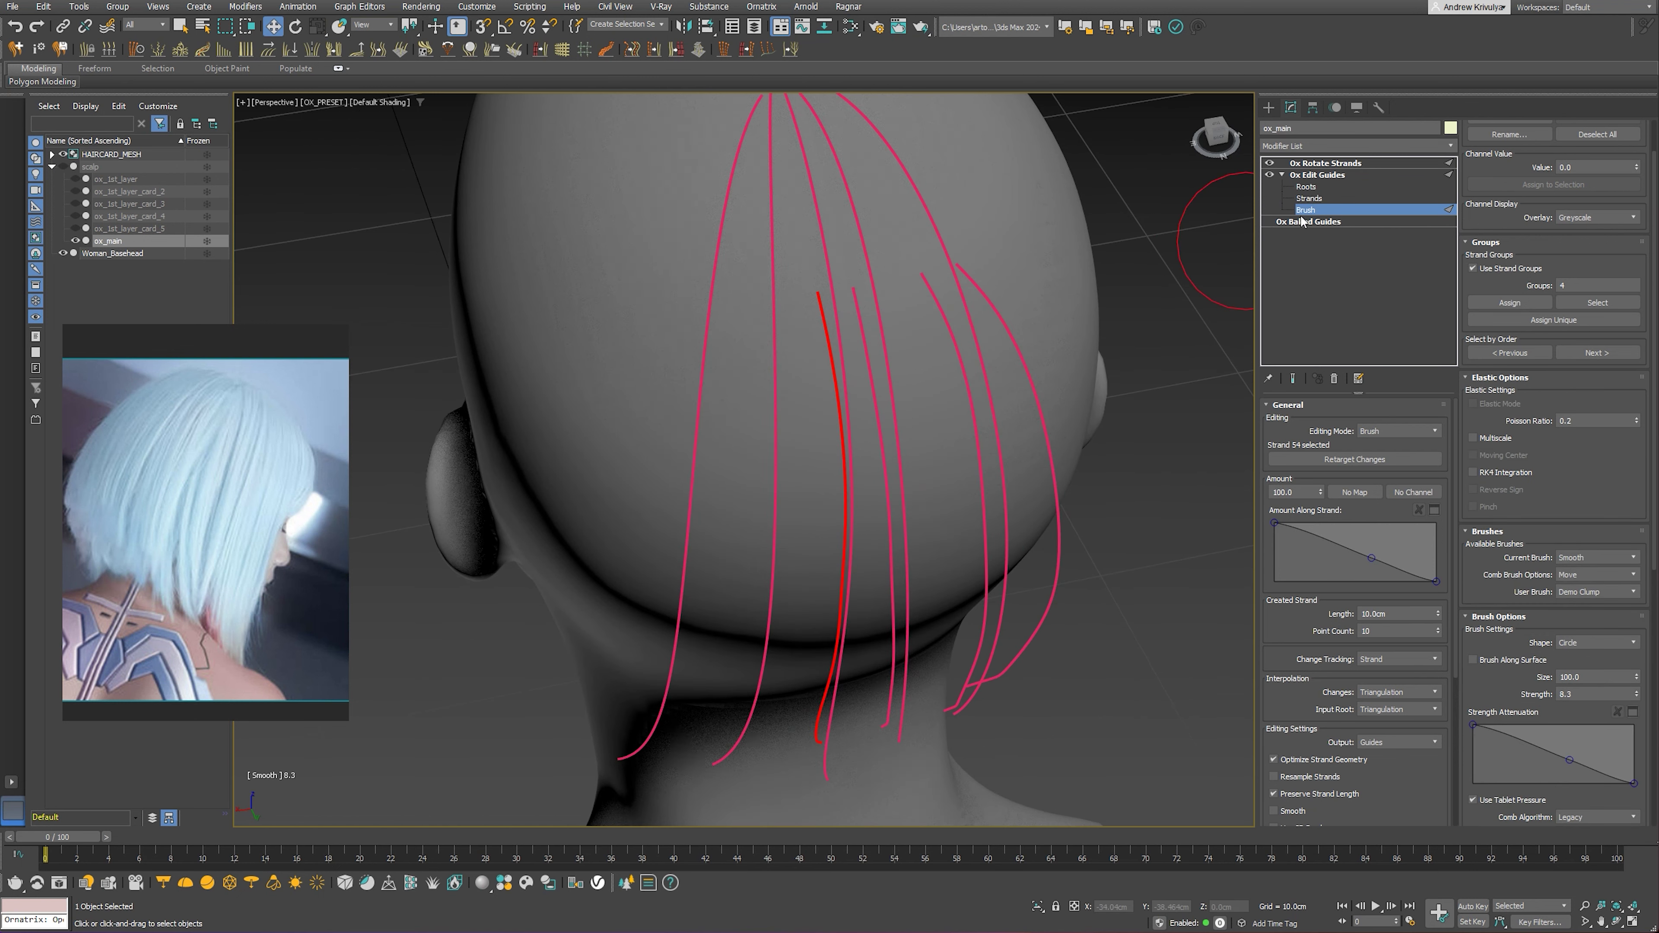
Enable root planting and rotate the red guide about its root
left_click(1306, 186)
left_click(1553, 404)
middle_click_drag(852, 344, 785, 296, "alt")
key("e")
left_click_drag(804, 334, 810, 370)
middle_click_drag(810, 369, 798, 376, "alt")
left_click_drag(759, 338, 742, 340)
mouse_move(759, 360)
middle_mouse_down("alt")
mouse_move(787, 392)
mouse_move(787, 334)
middle_mouse_up("alt")
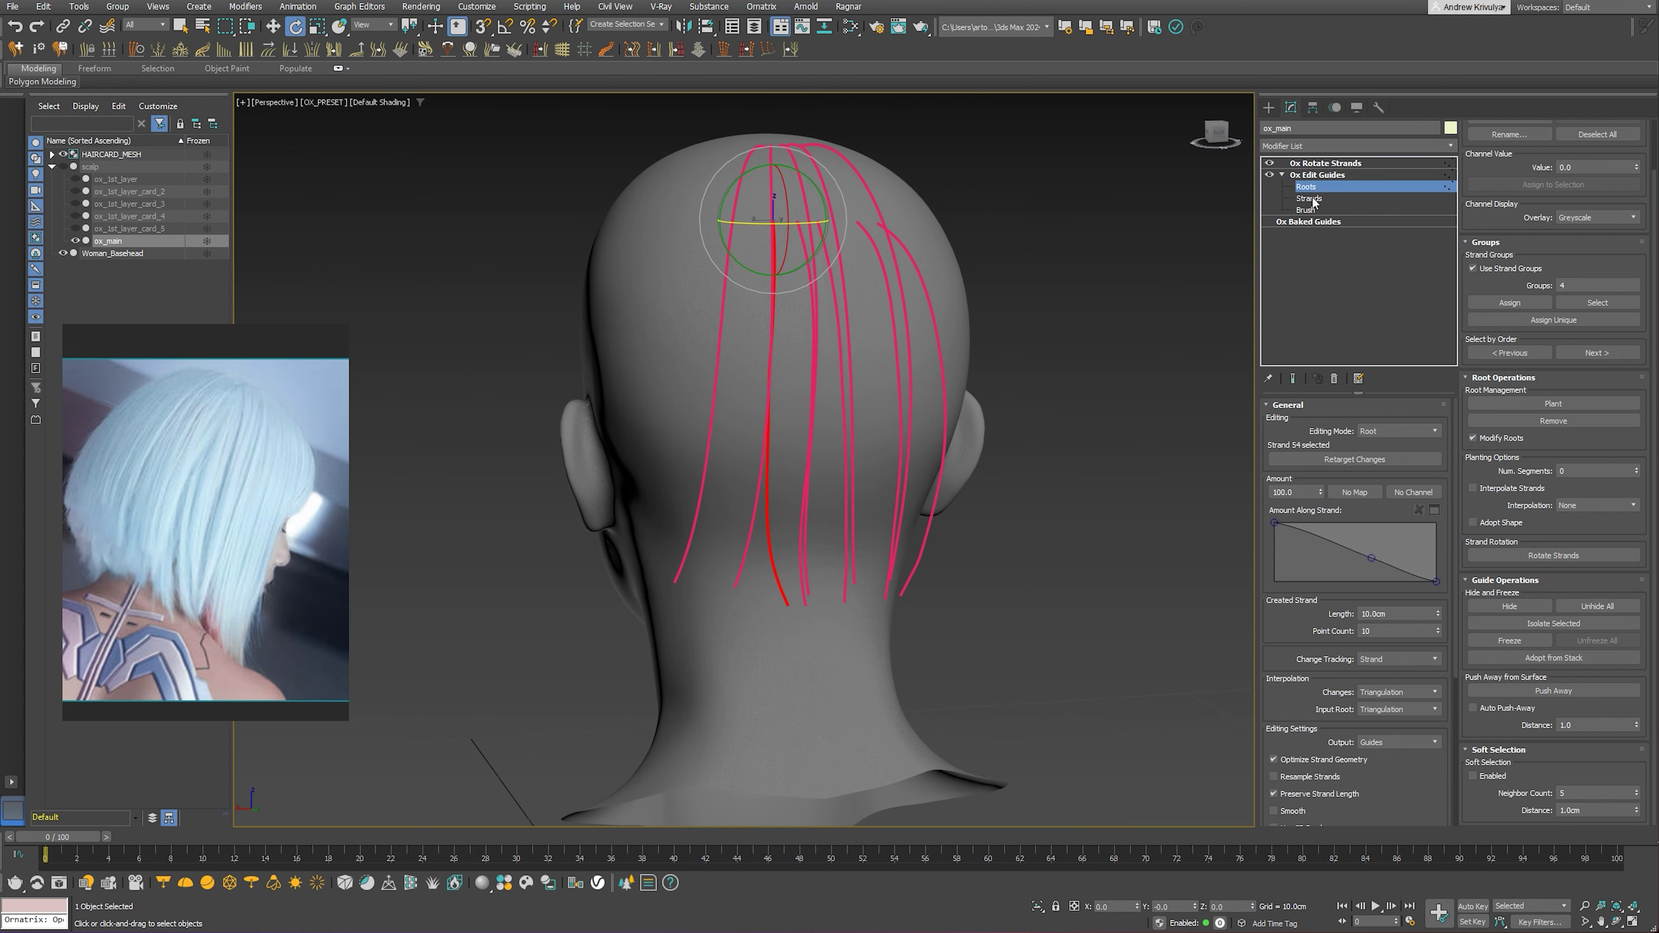
Select another guide's tip control point and rotate it to bend the tip
key("2")
key("w")
left_click(768, 504)
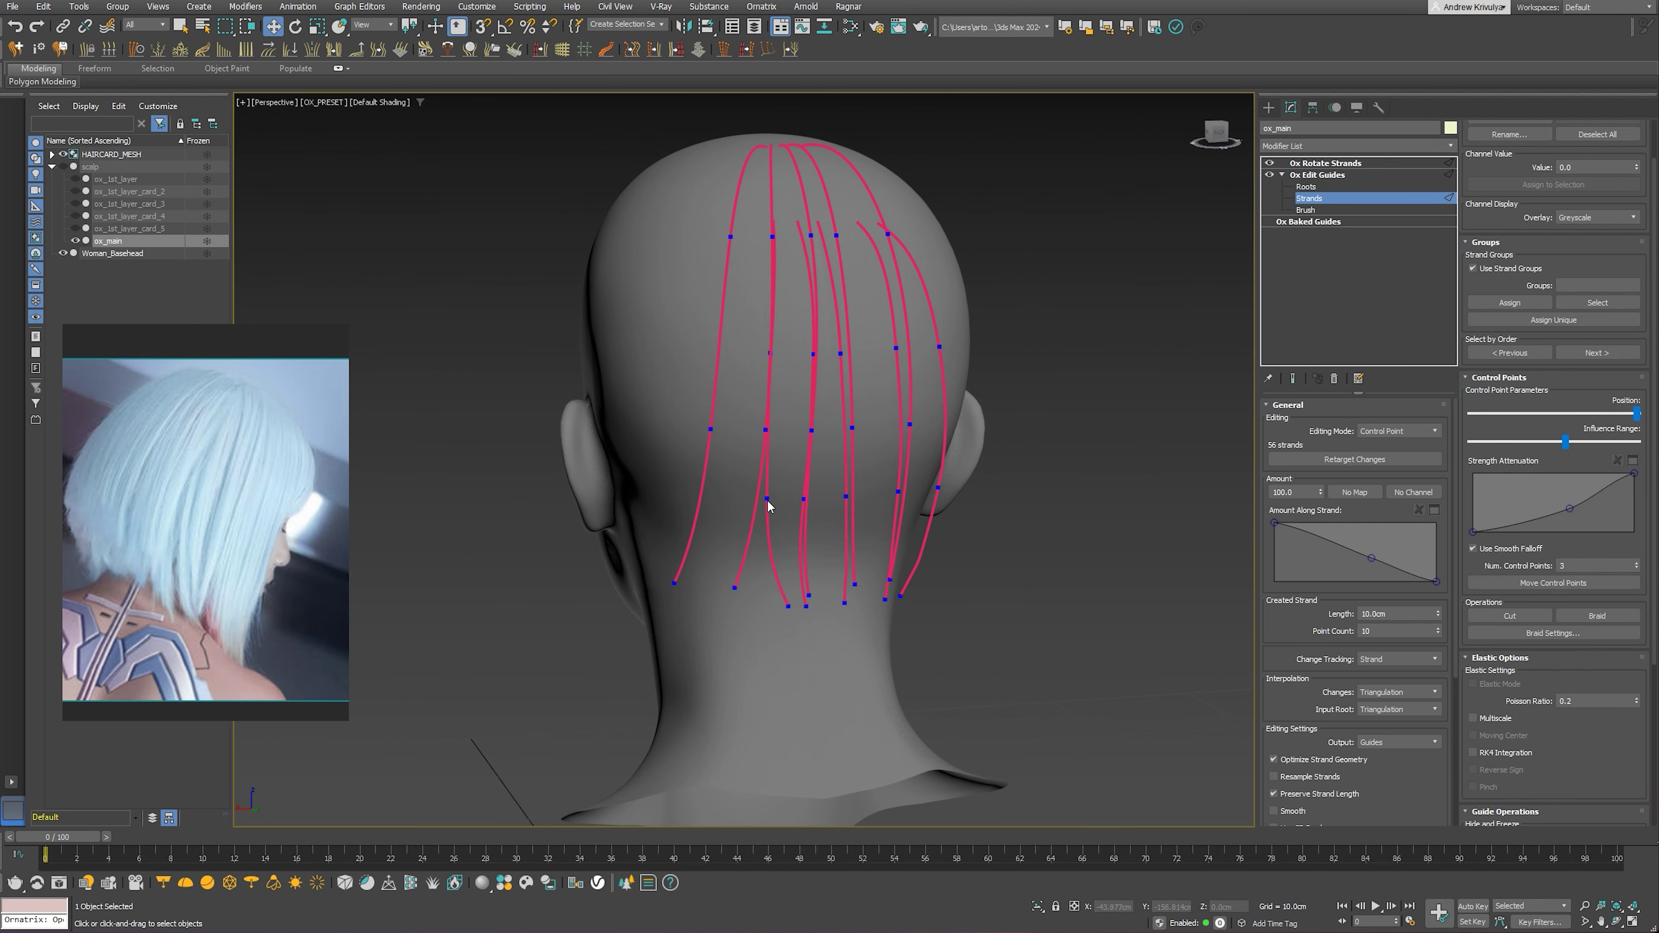
left_click(767, 502)
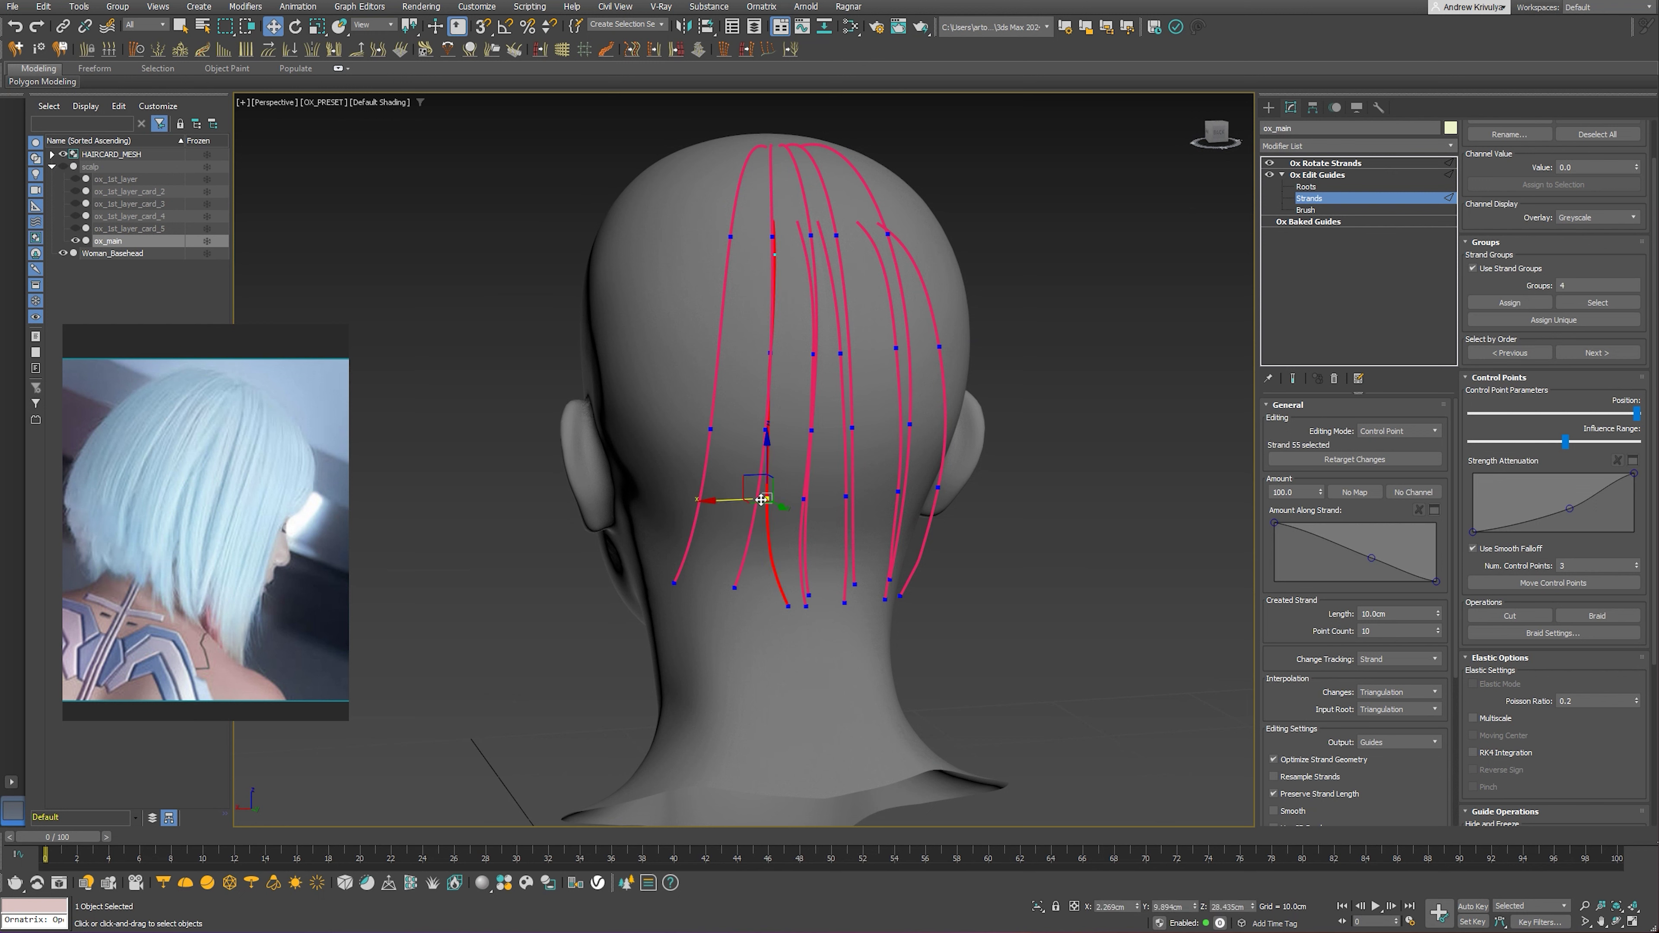
left_click(784, 604)
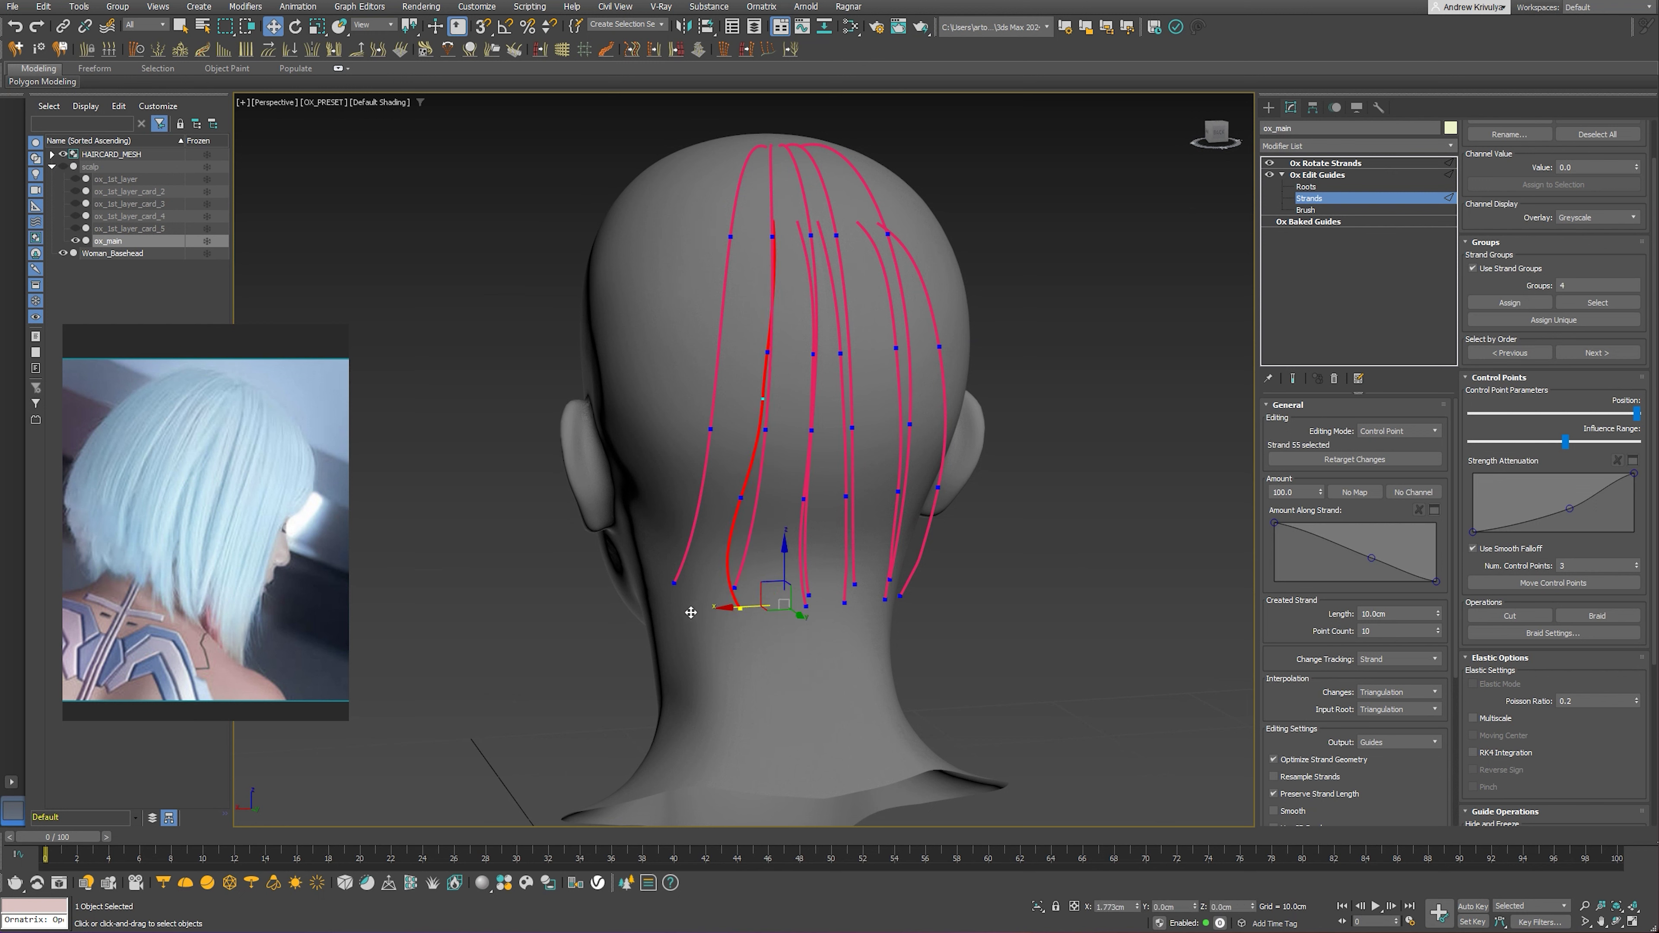
left_click(740, 608)
key("e")
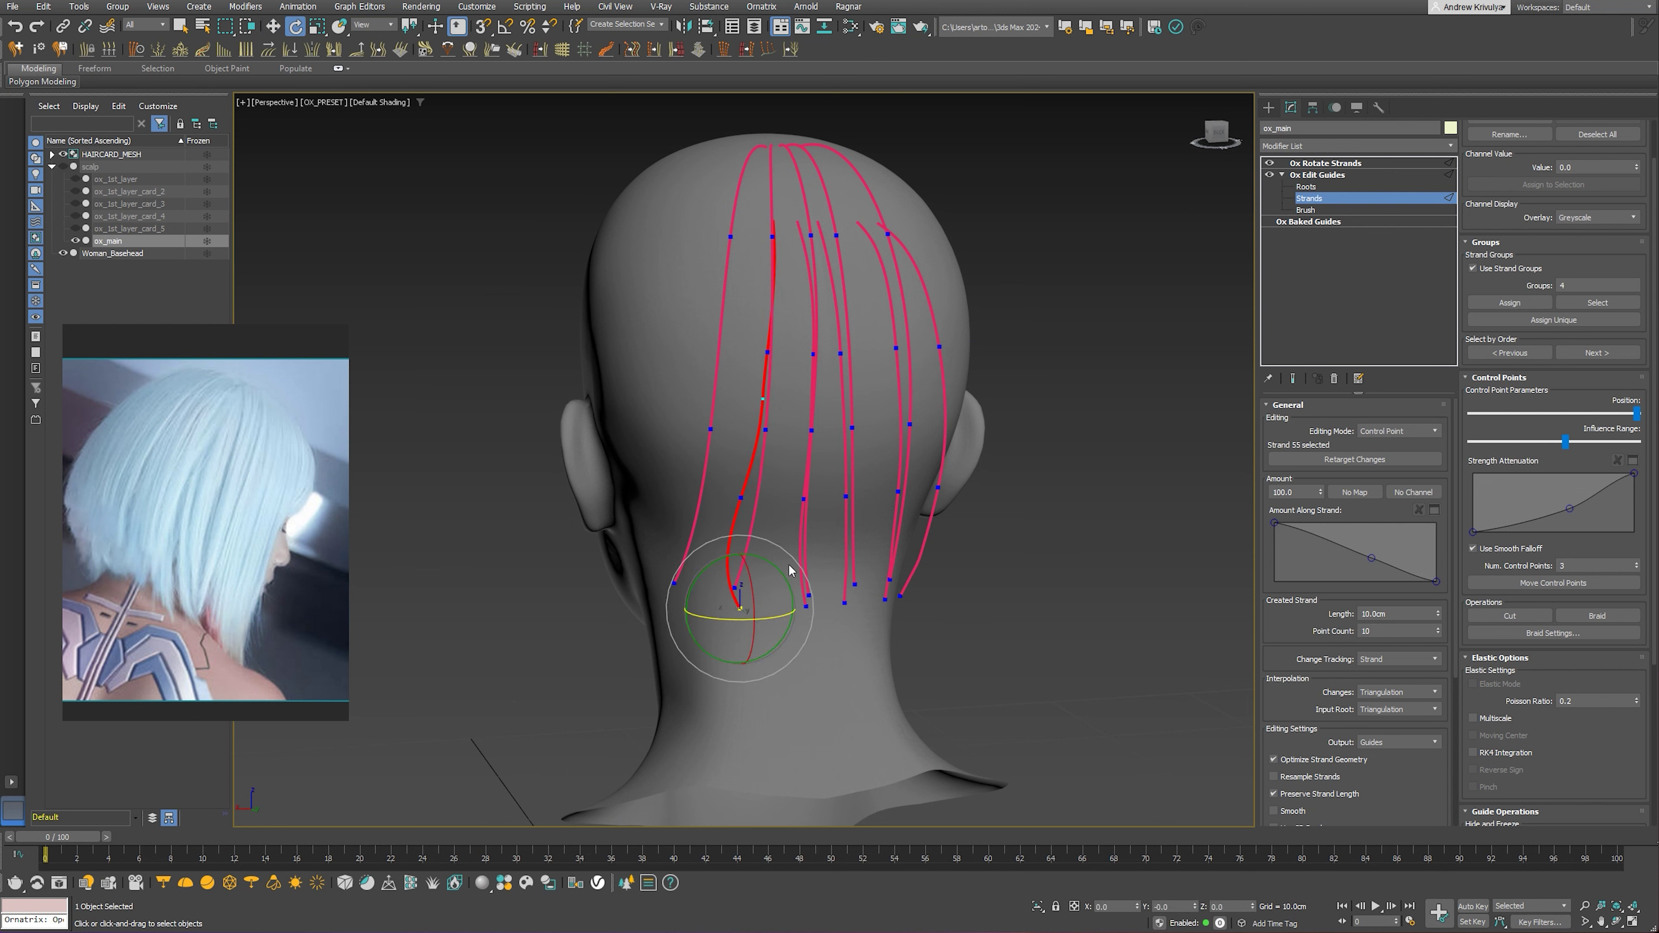
left_click_drag(787, 553, 820, 574)
key("w")
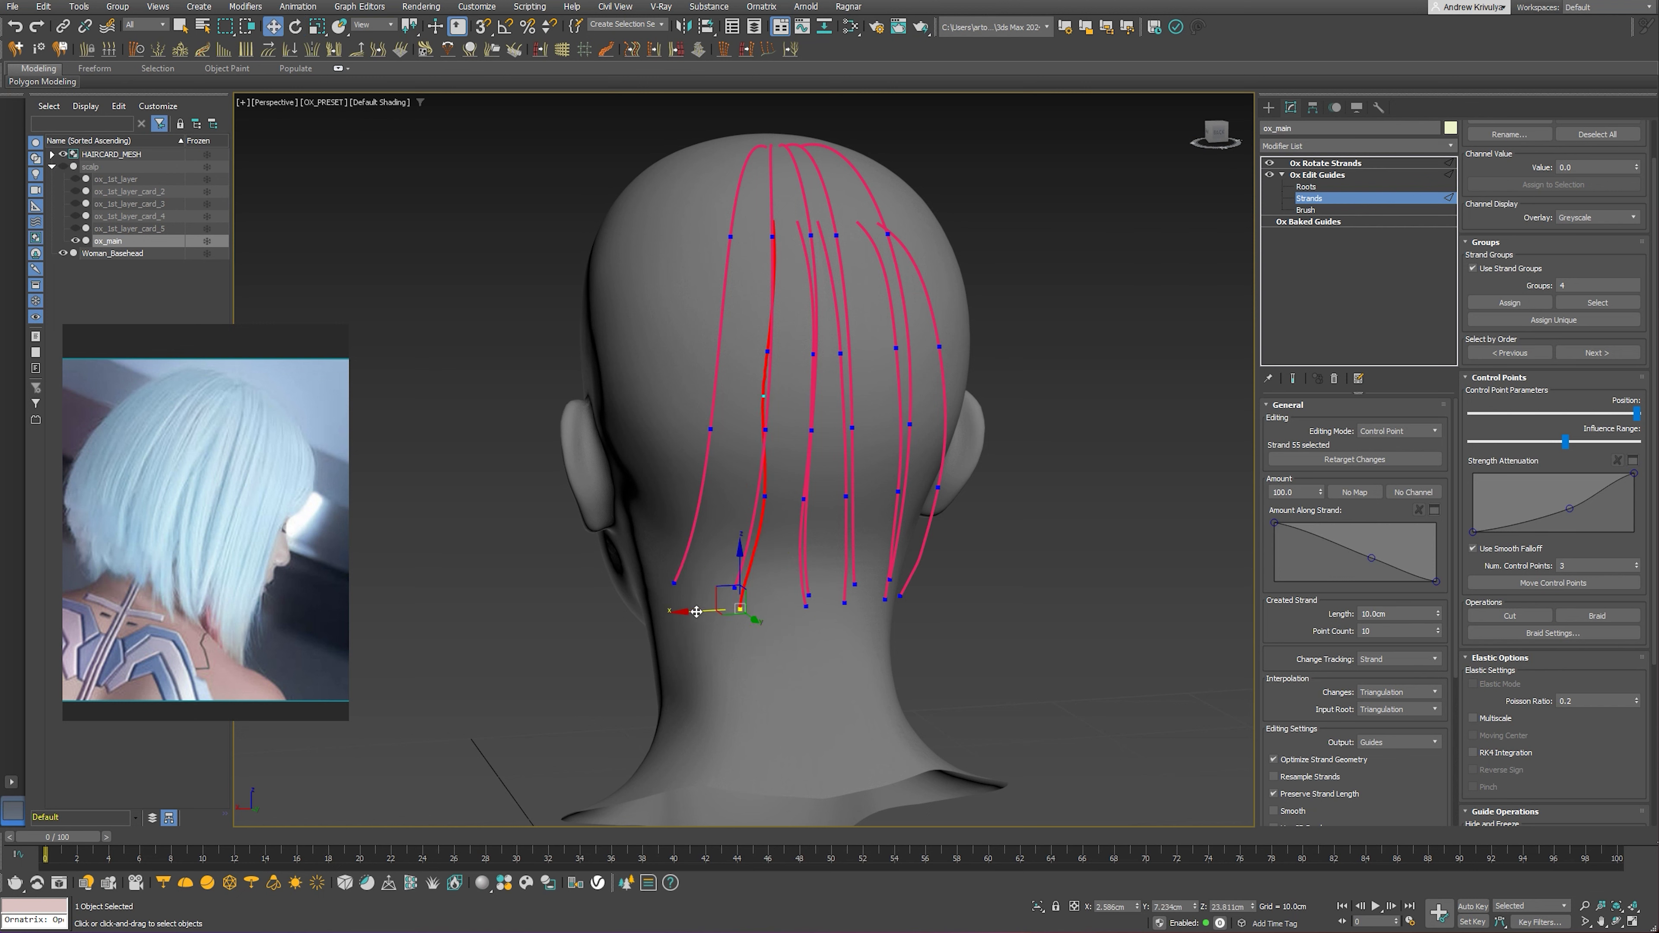
Switch to brushing the guides and show the card_4 hair cards again
mouse_move(790, 593)
middle_mouse_down("alt")
mouse_move(912, 577)
mouse_move(703, 592)
middle_mouse_up("alt")
left_click(1306, 209)
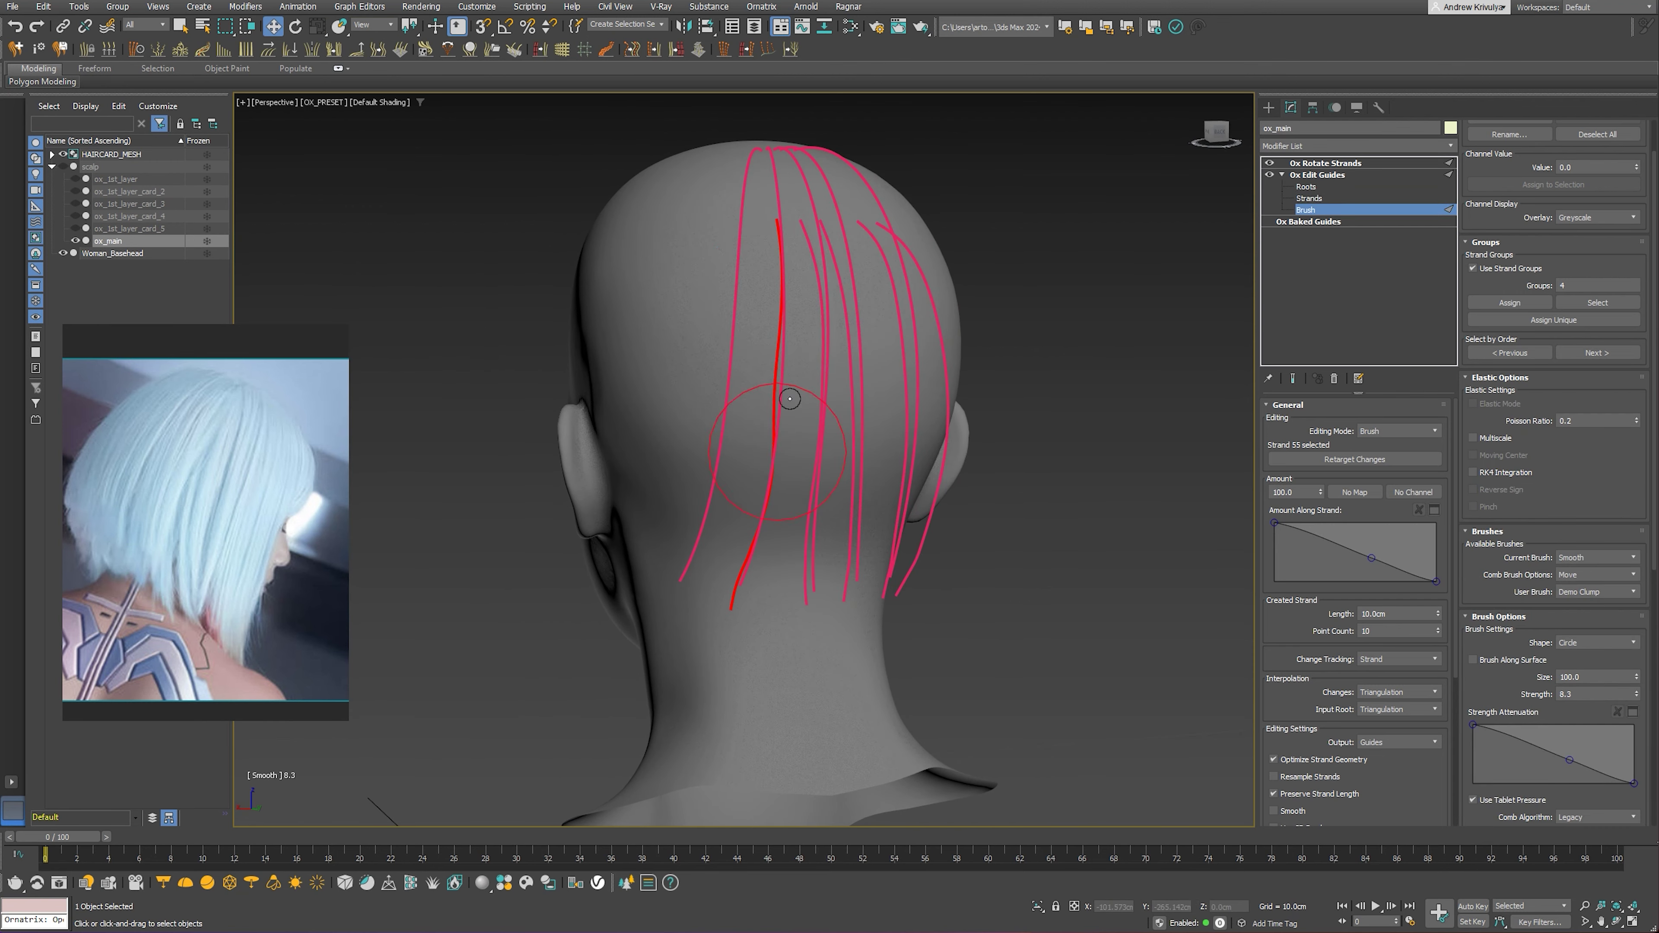
middle_click_drag(805, 359, 850, 506, "alt")
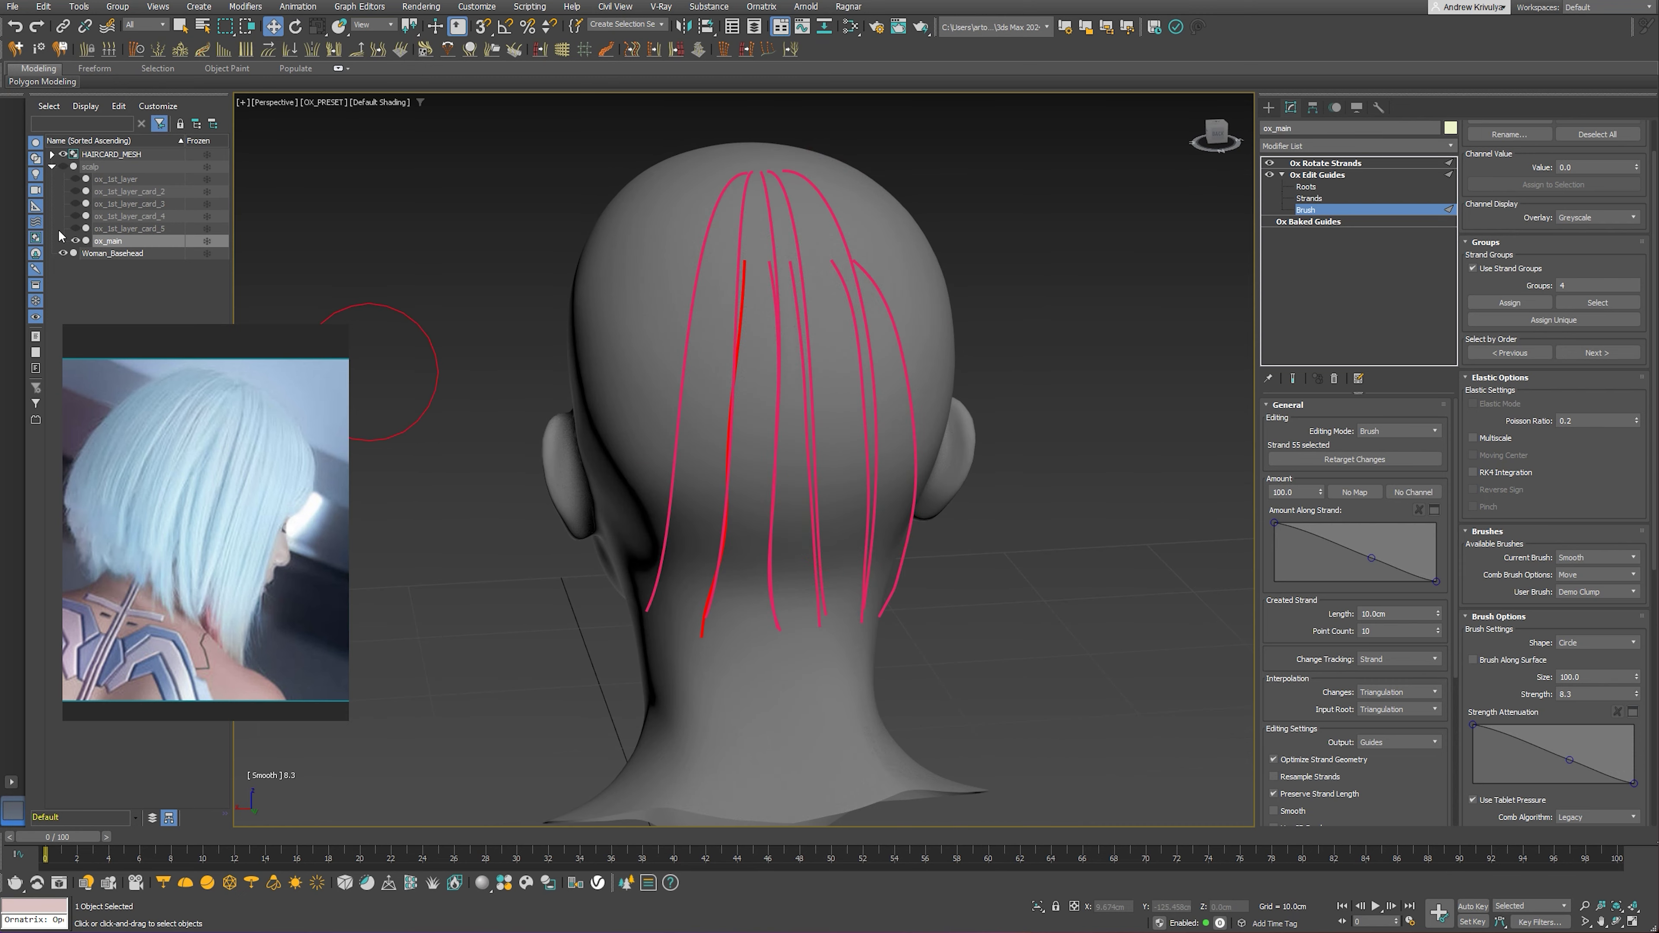
left_click(75, 216)
Preview the pink-to-blue cards, then hide card_4 and return to guide root editing
left_click(1293, 379)
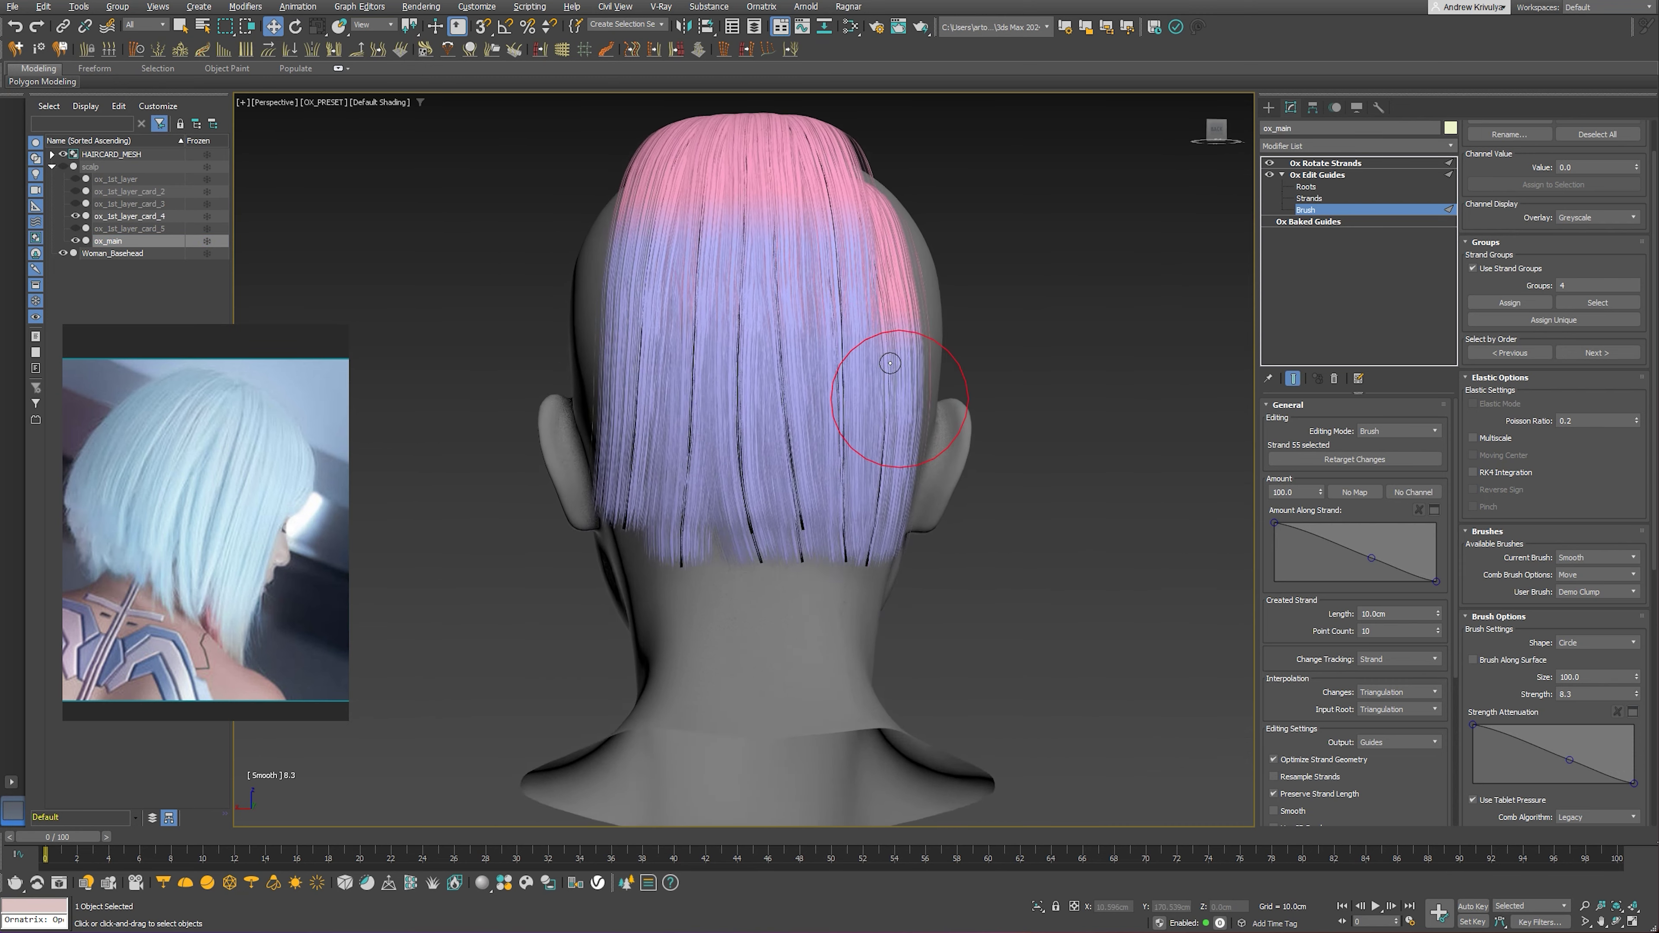
middle_click_drag(889, 363, 817, 373, "alt")
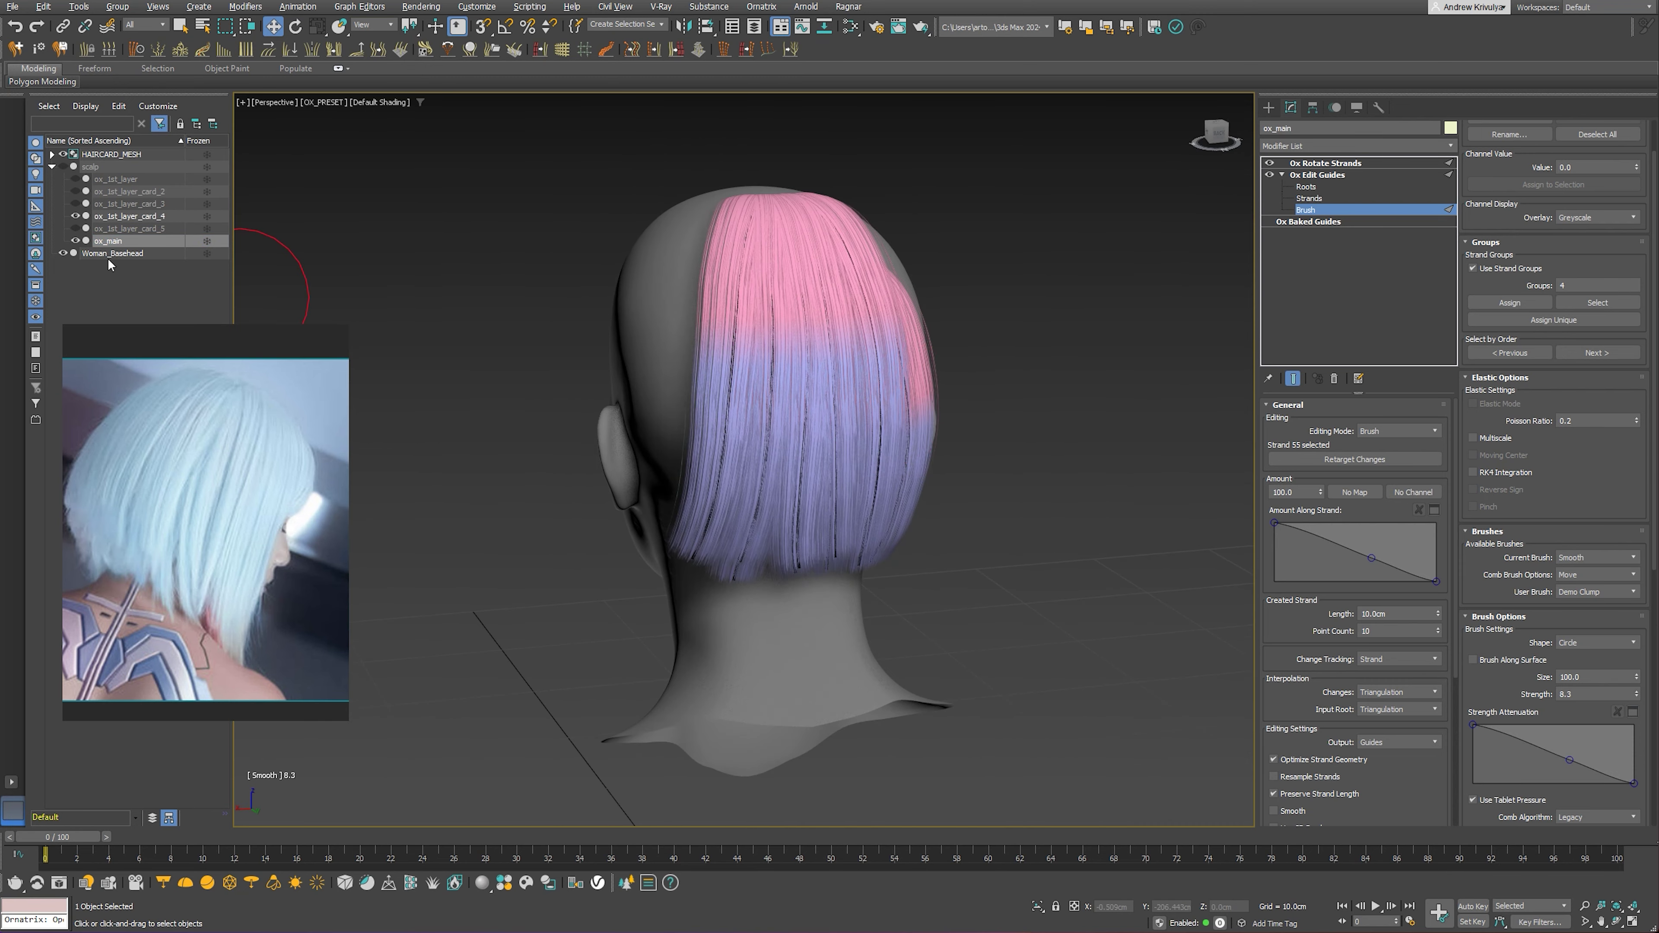
left_click(75, 216)
left_click(1306, 187)
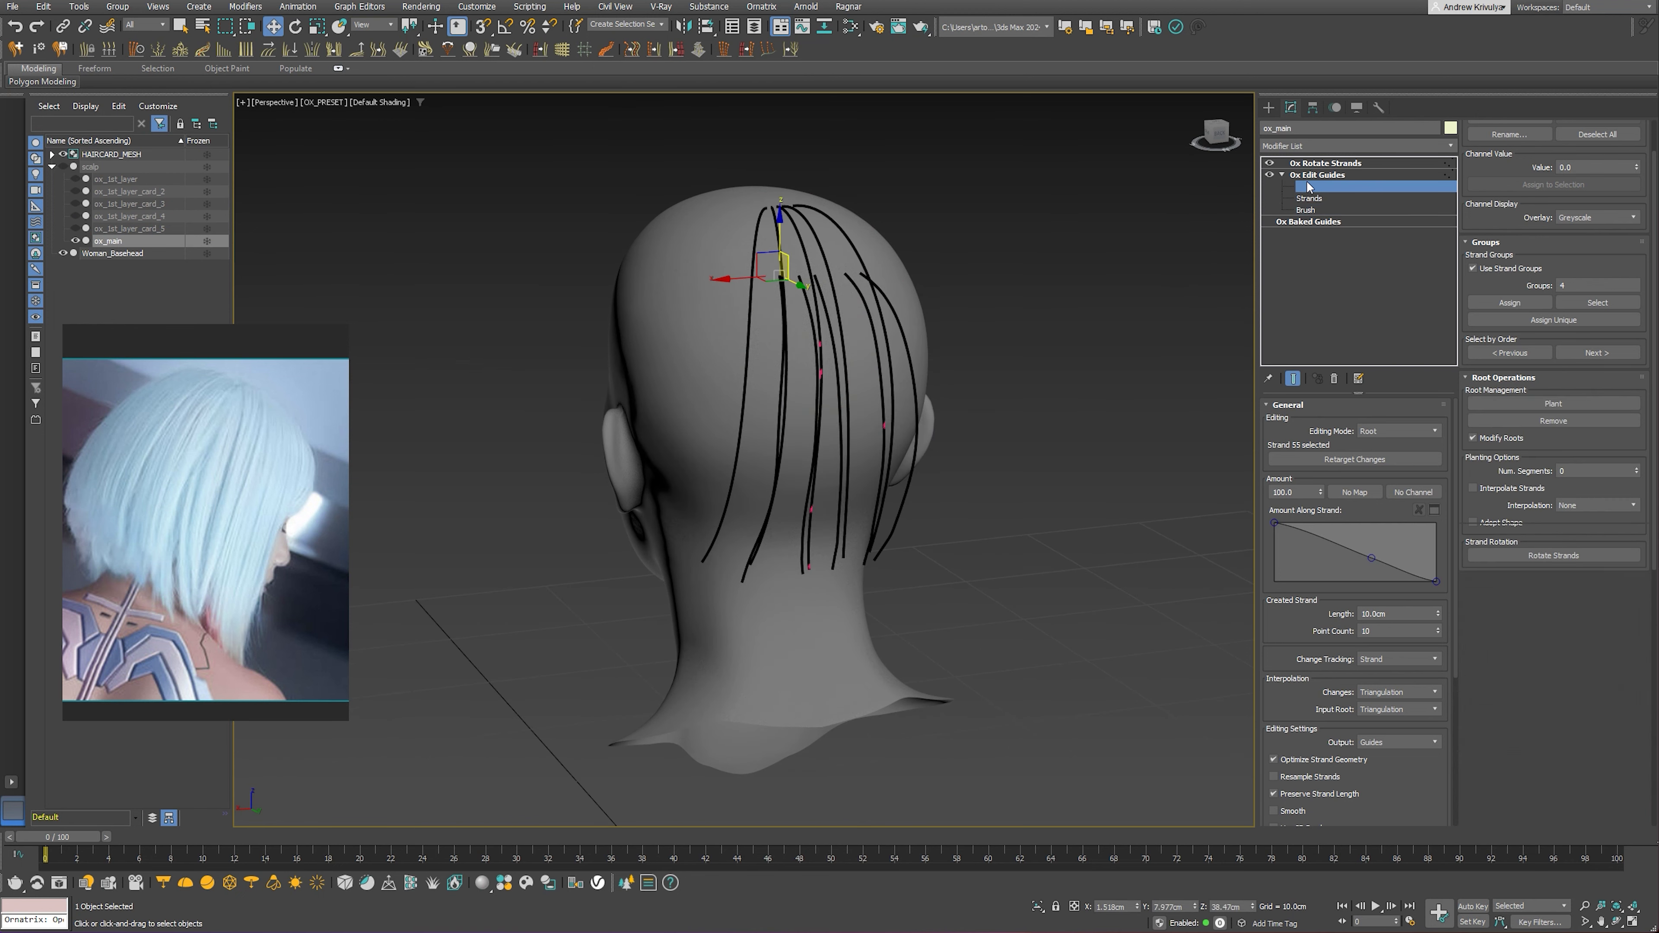
left_click(1292, 378)
scroll(803, 307, "up", 4)
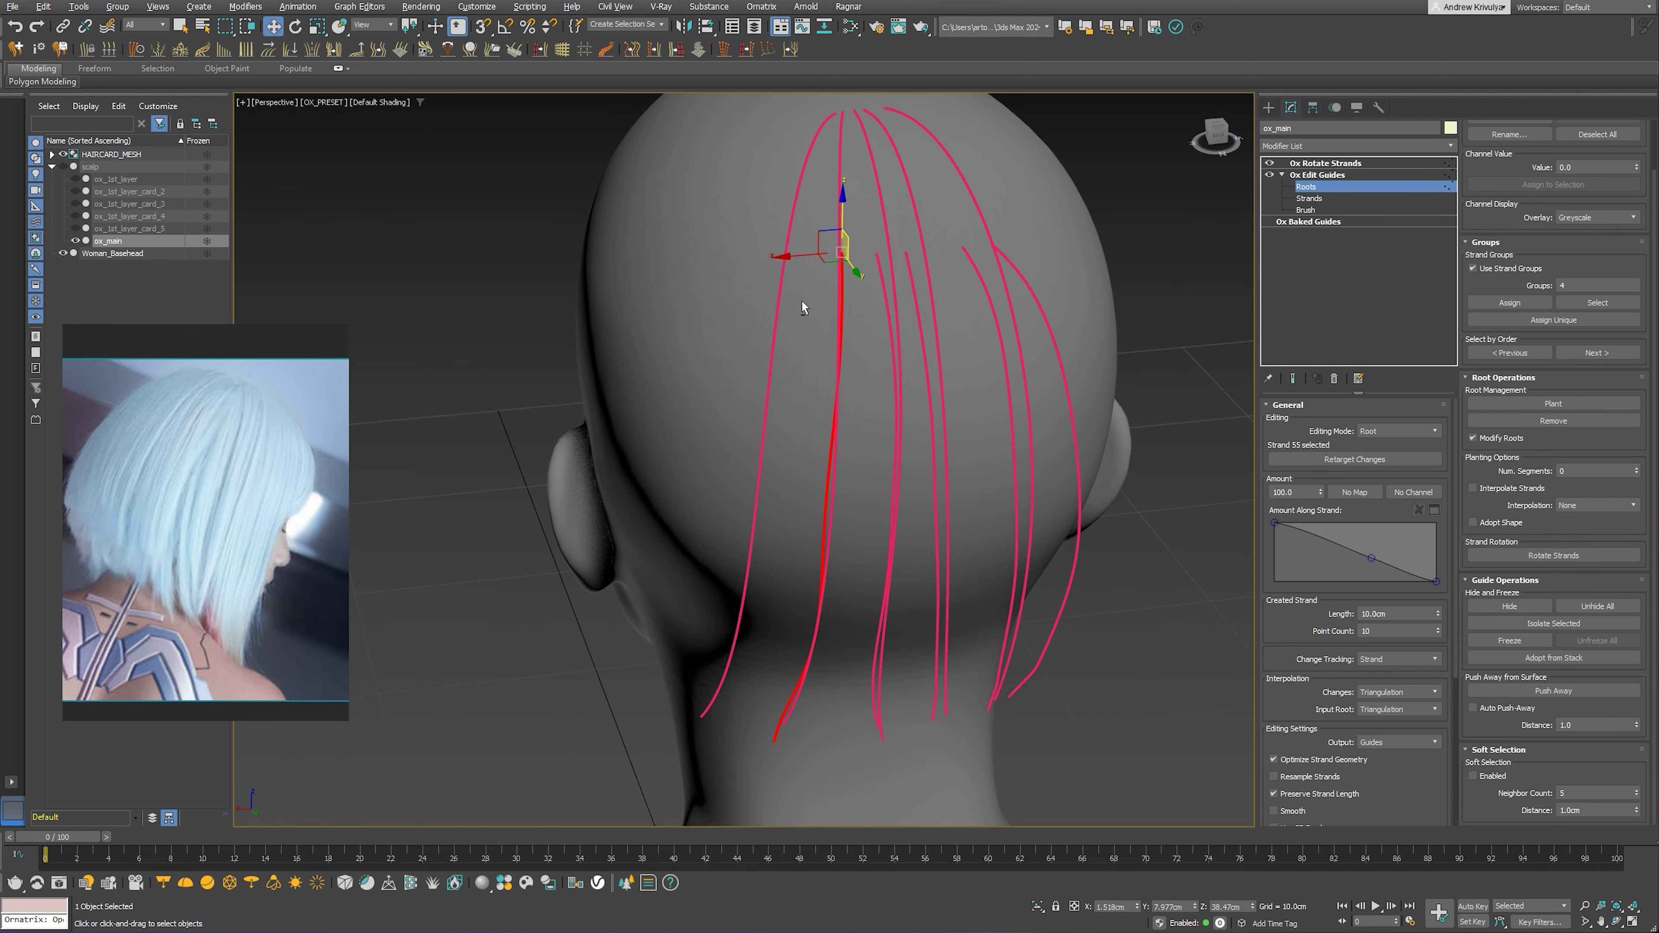
Turn on planting and rotate another guide's root, then return to a straight back view
left_click(1553, 403)
mouse_move(863, 359)
middle_mouse_down("alt")
mouse_move(852, 321)
mouse_move(822, 326)
middle_mouse_up("alt")
key("e")
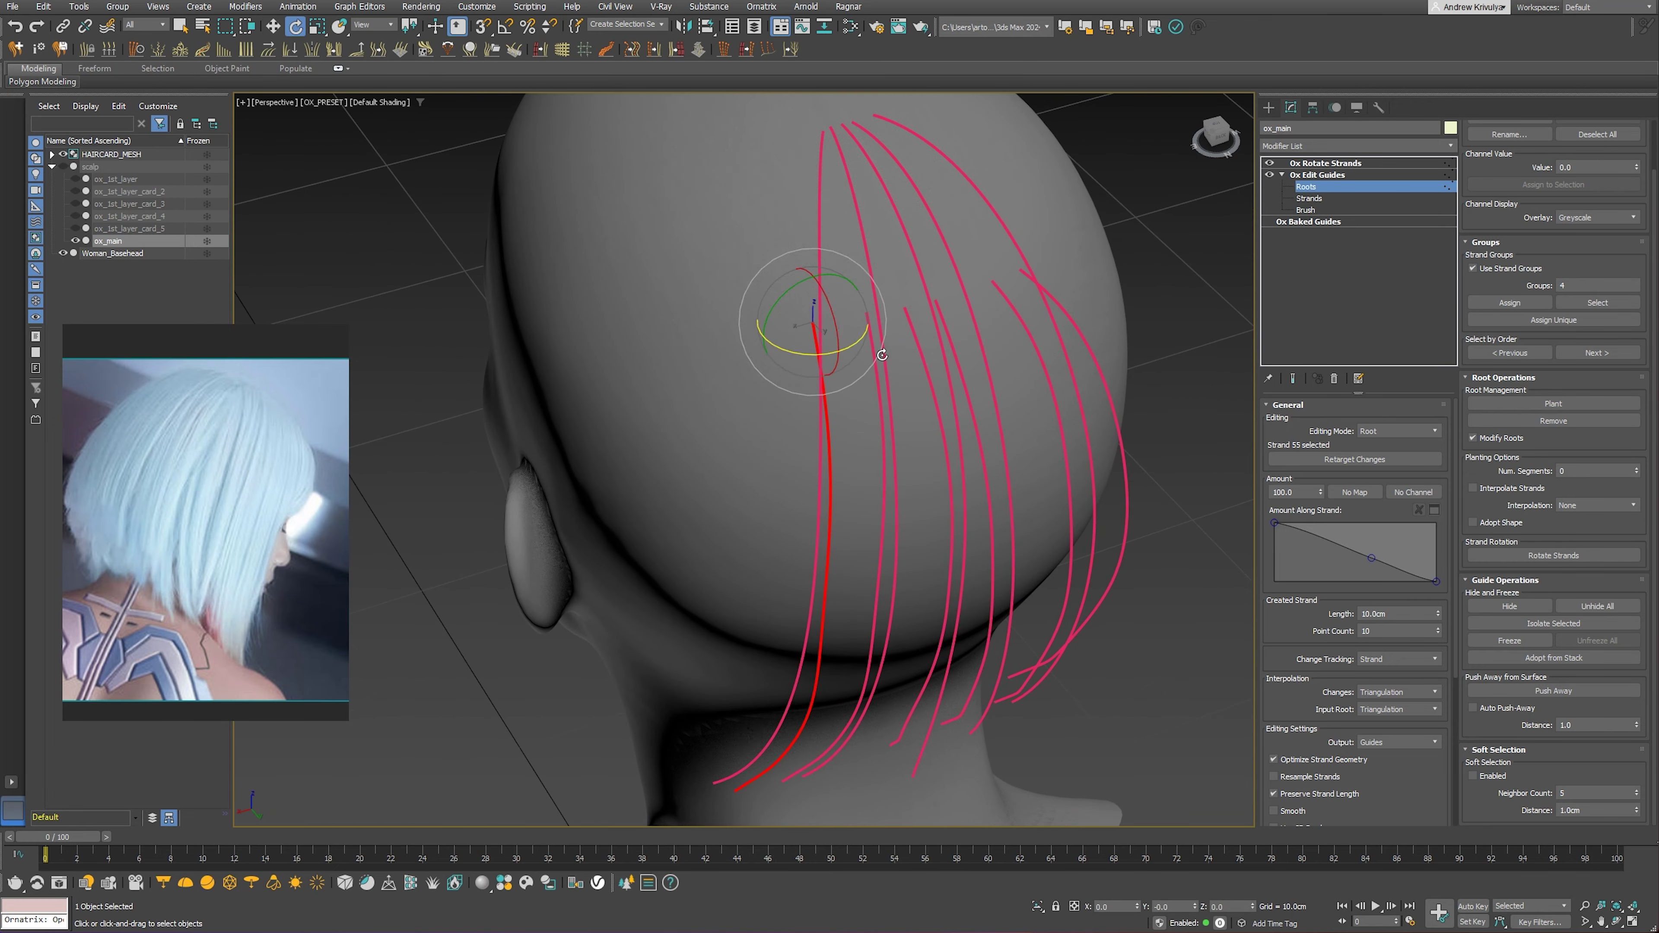
left_click_drag(811, 355, 793, 359)
left_click(1215, 137)
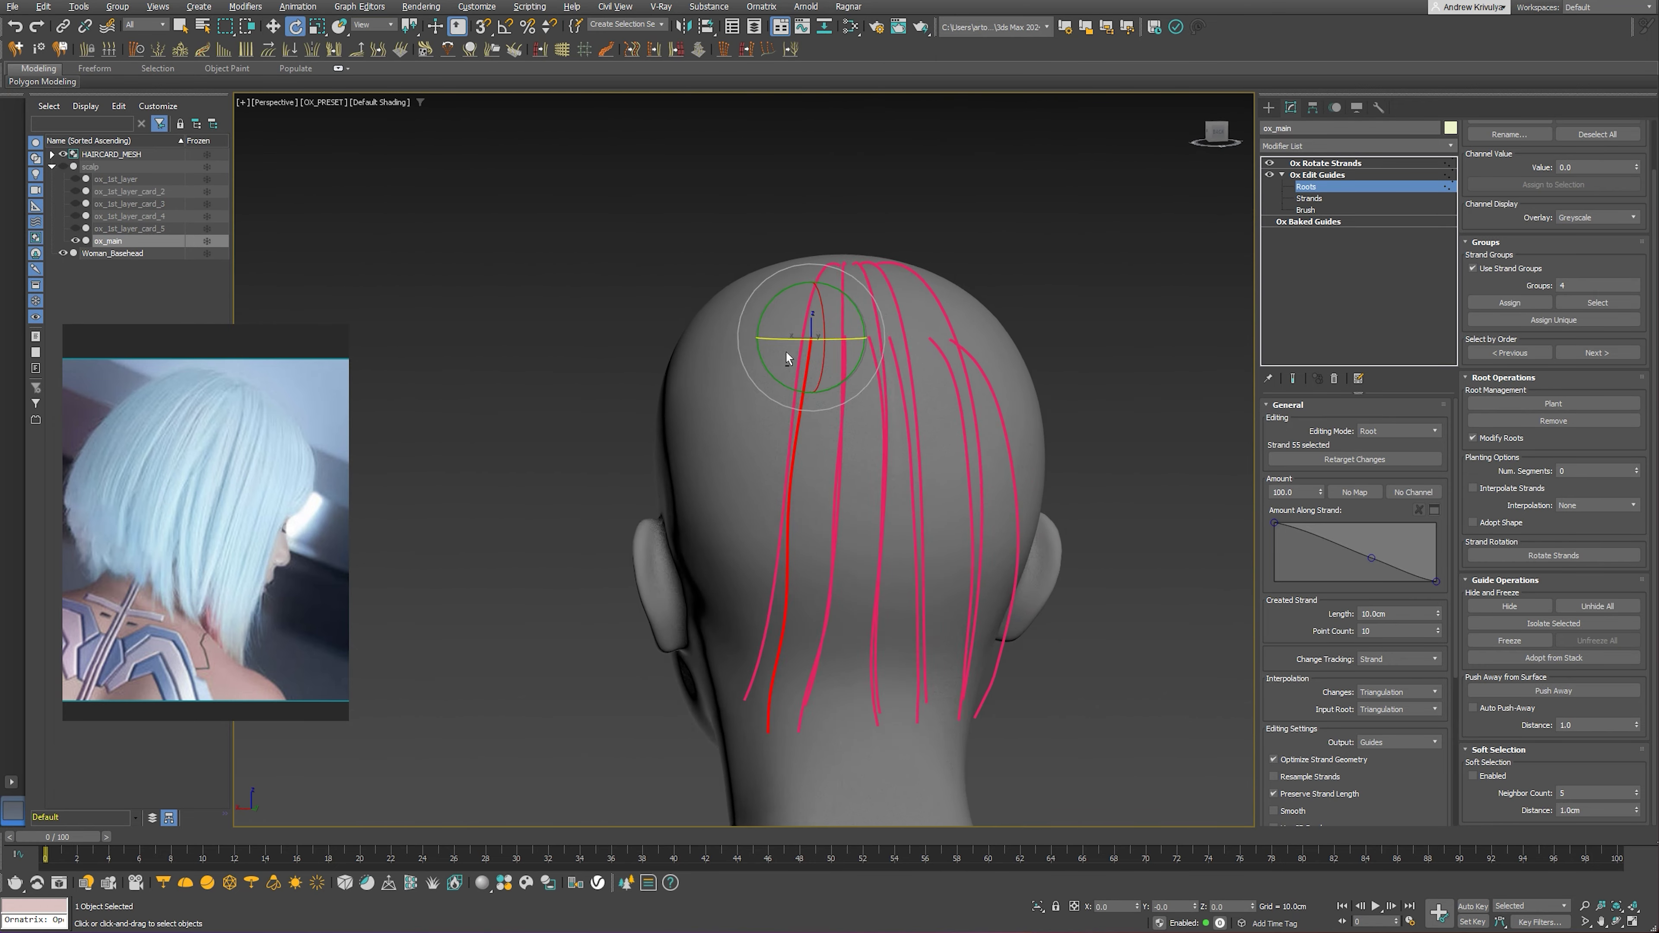
Rotate the leftmost guide's bottom control point so strand 56 curves toward the nape
left_click(1313, 198)
key("w")
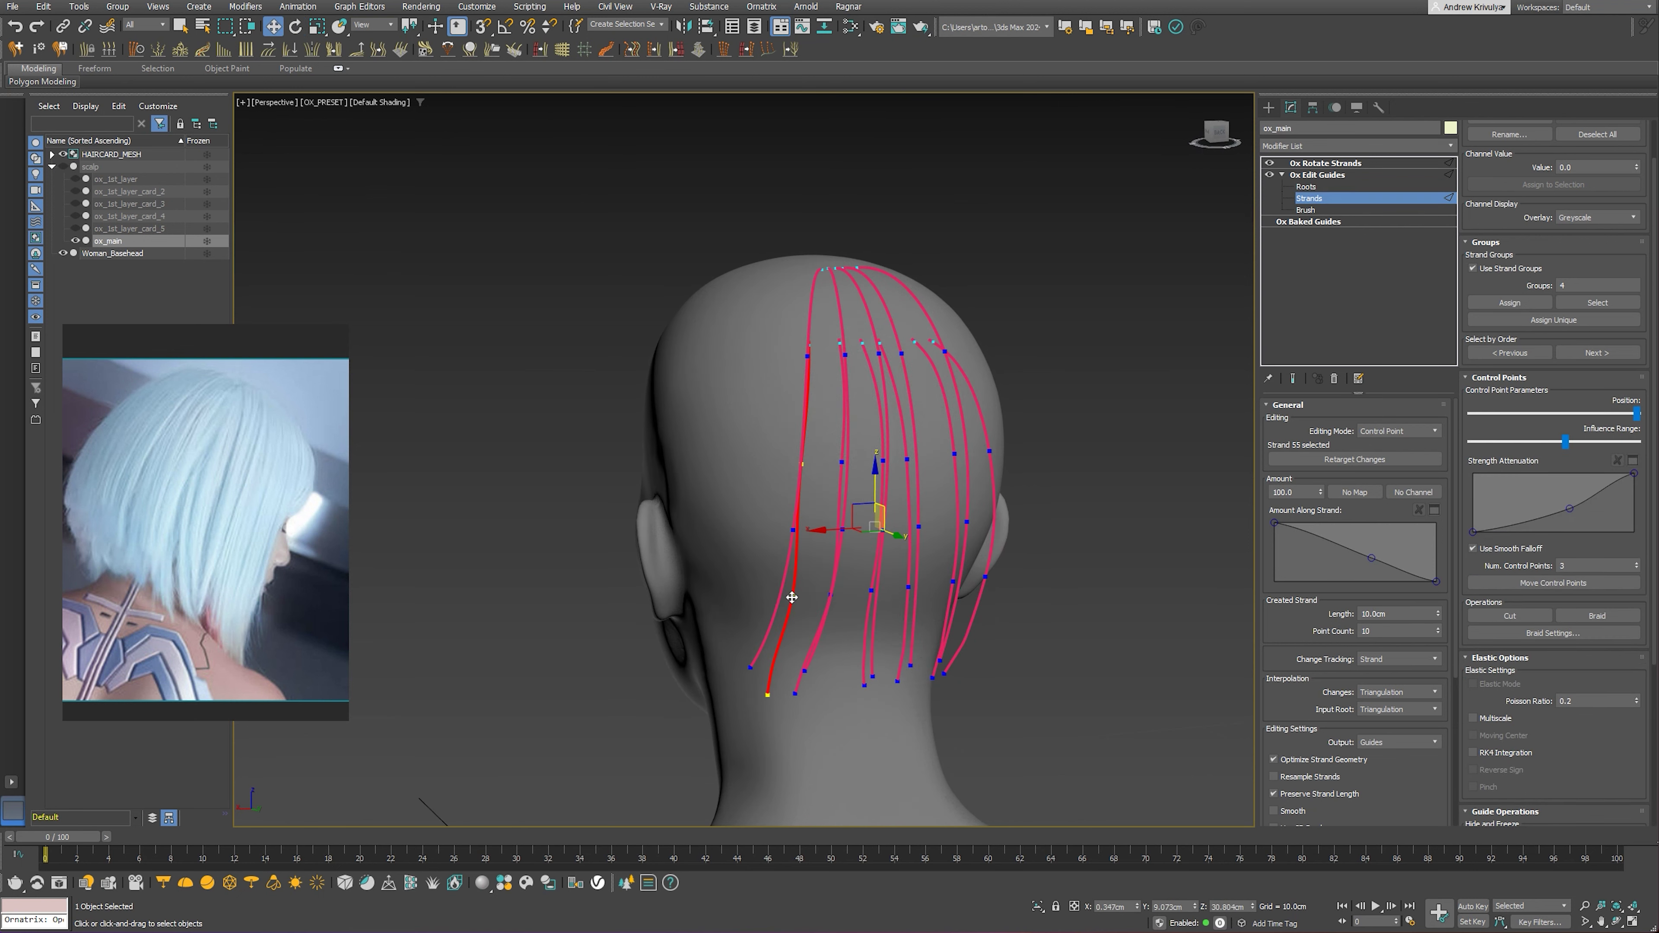
left_click(791, 597)
mouse_move(791, 597)
middle_mouse_down("alt")
mouse_move(874, 607)
mouse_move(785, 591)
mouse_move(787, 667)
mouse_move(755, 645)
middle_mouse_up("alt")
left_click(776, 664)
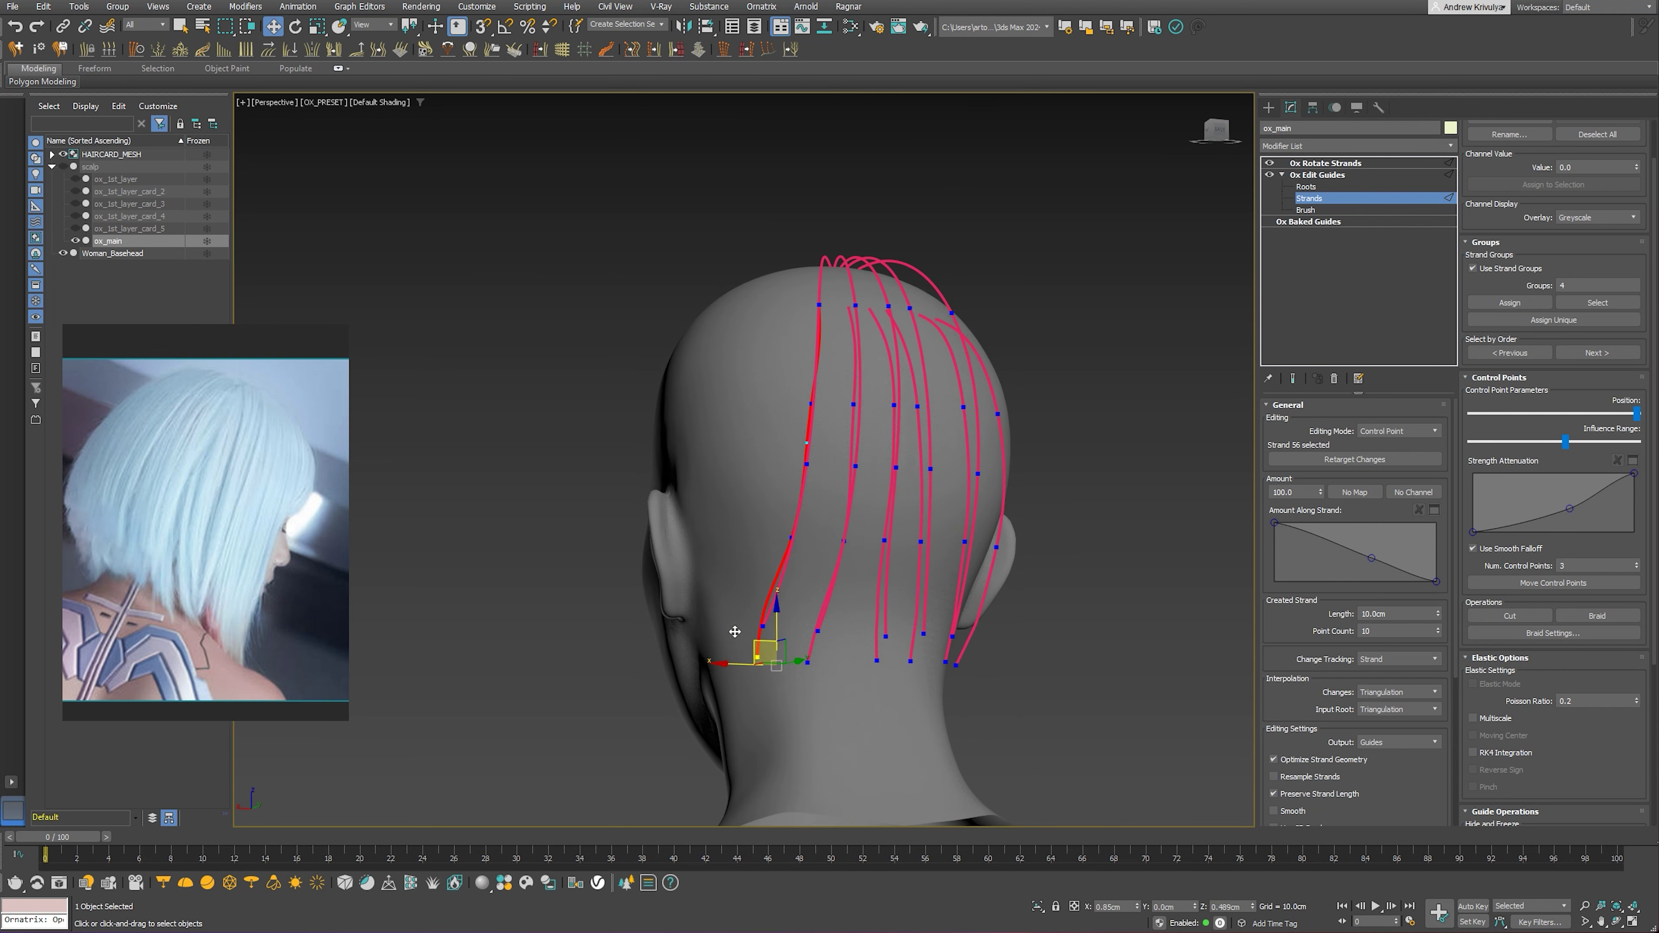
key("e")
left_click_drag(826, 600, 818, 613)
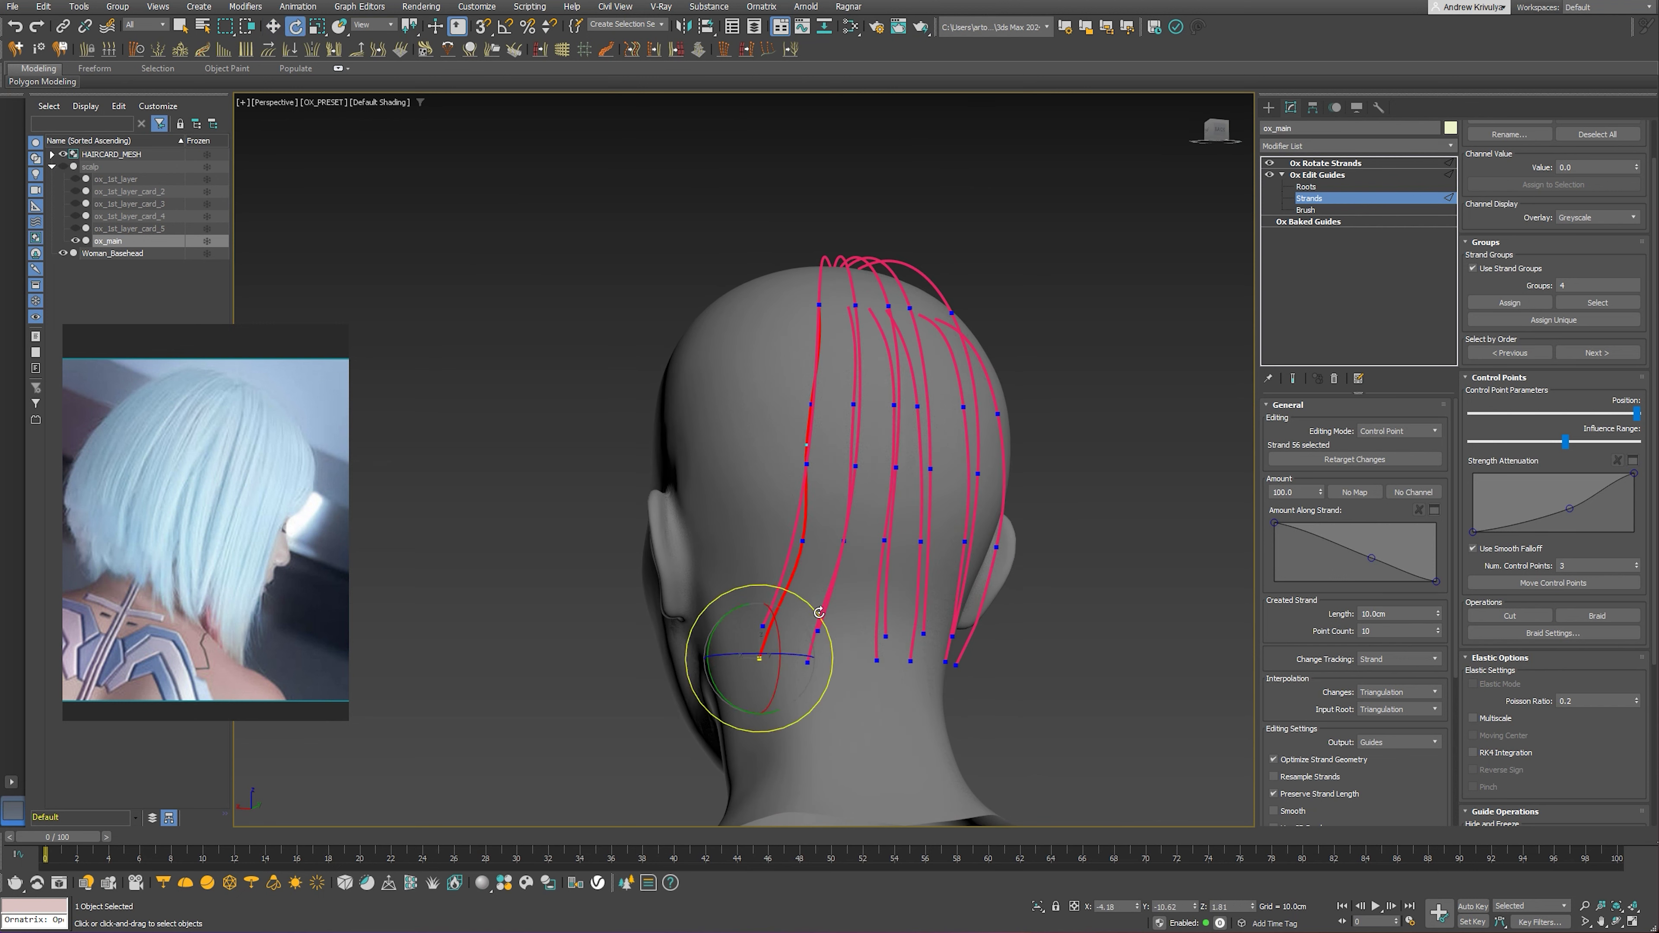
left_click(1295, 210)
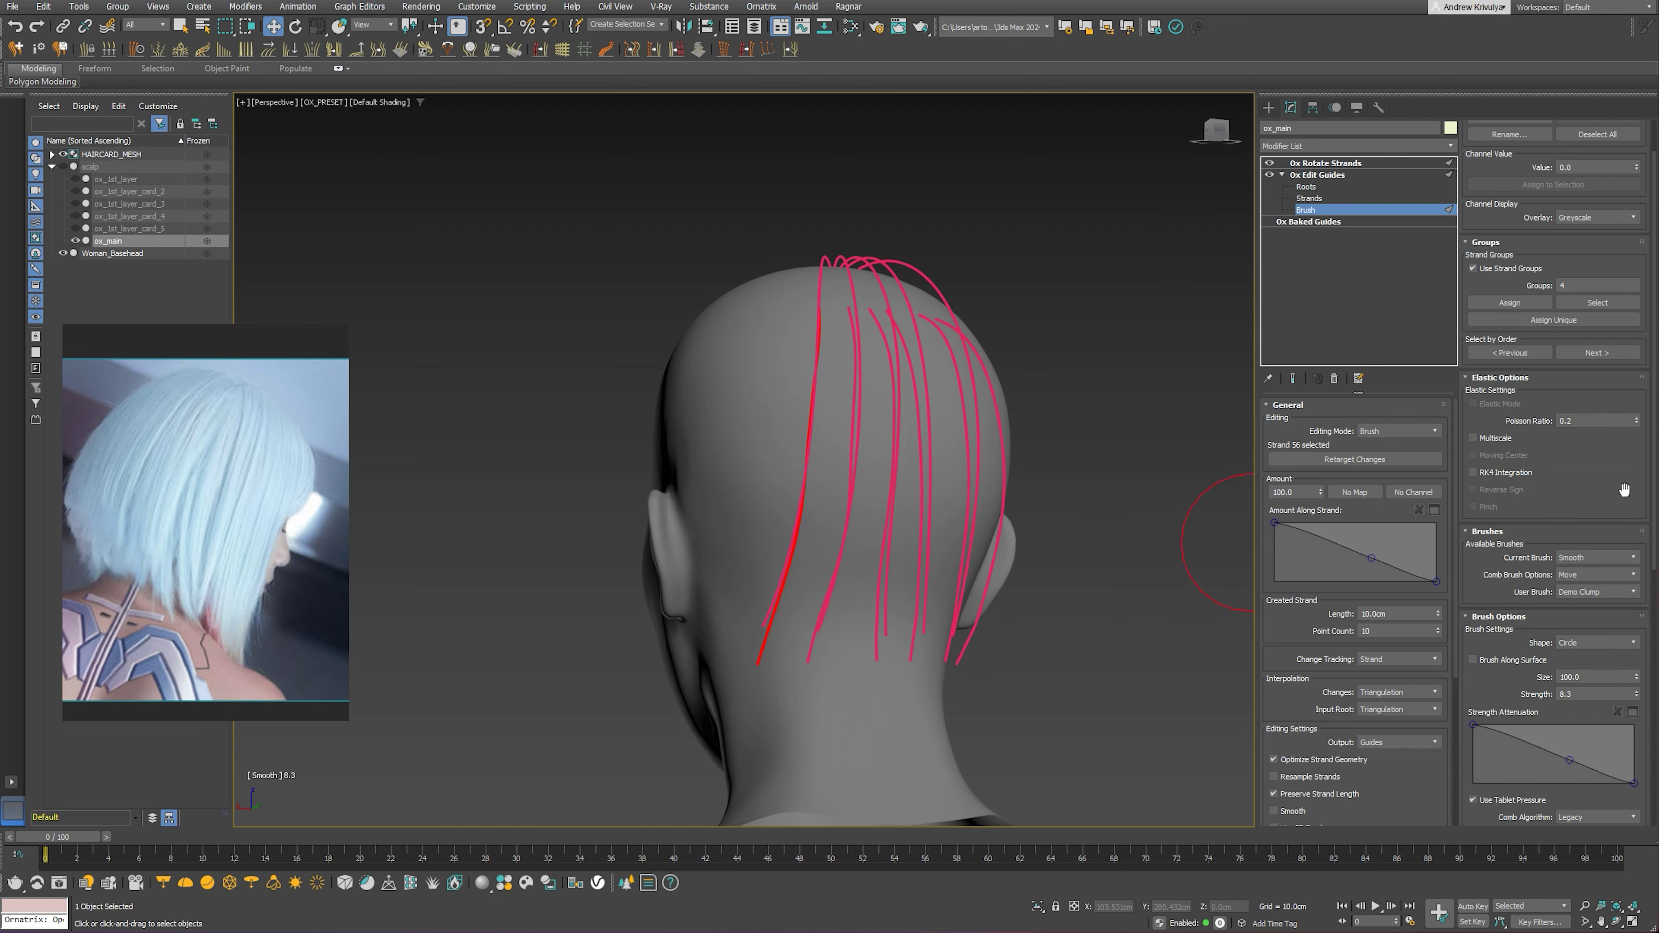
Shorten the bright-red back guide strand with the Grow/Shrink brush
left_click(1597, 558)
left_click(1584, 584)
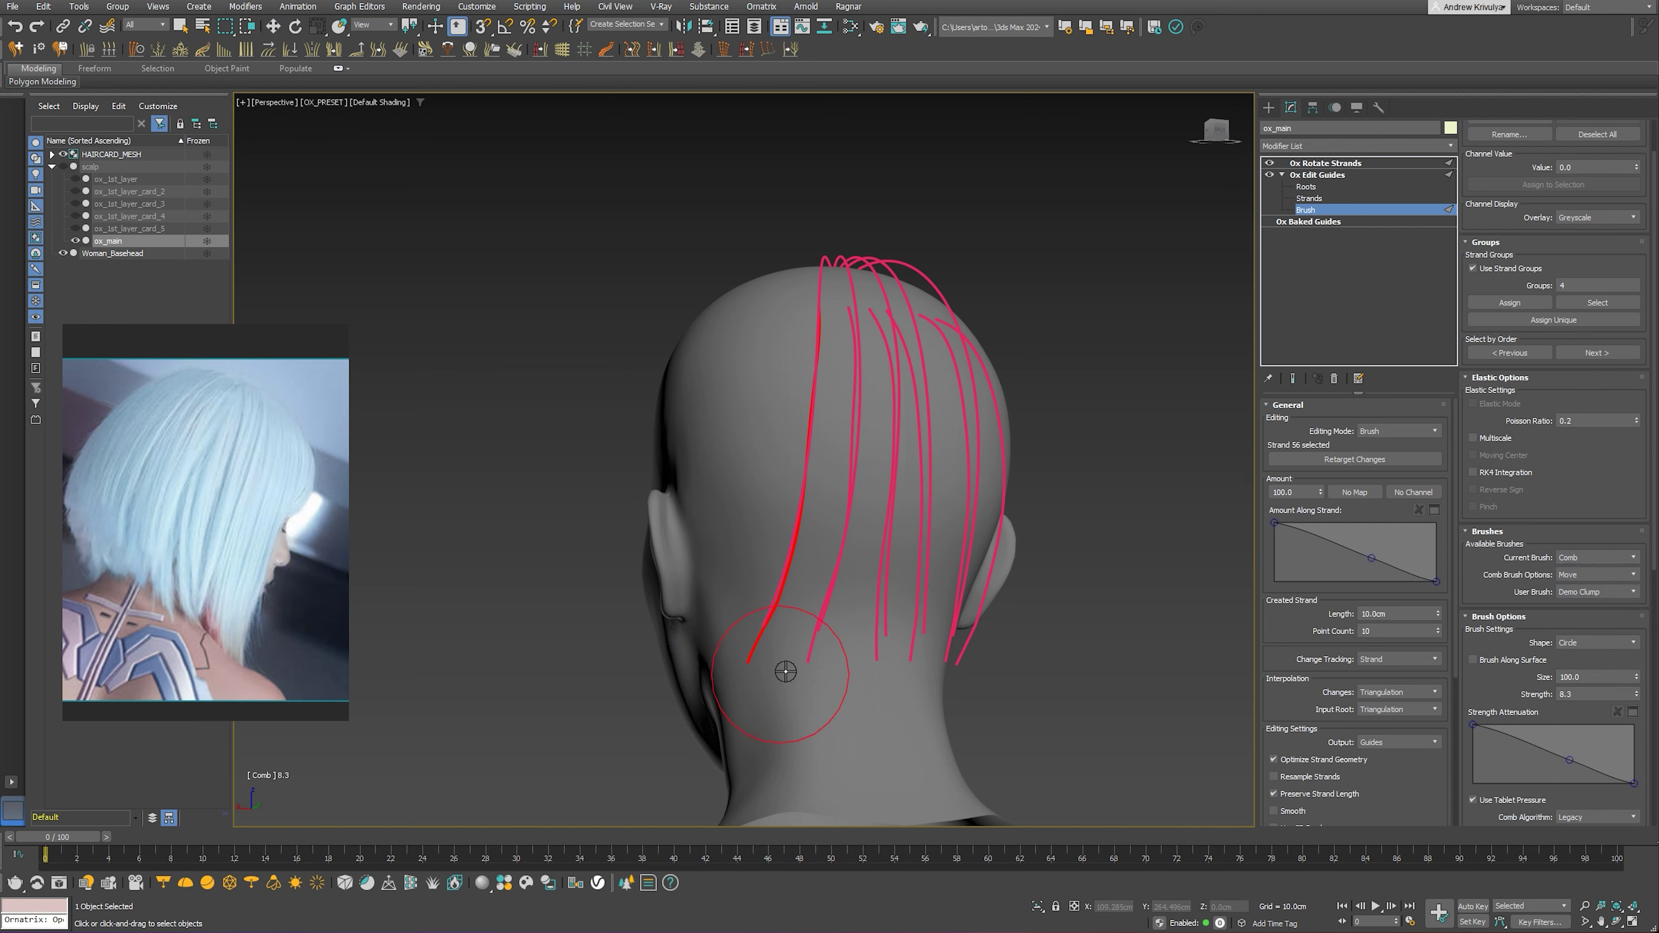
mouse_move(796, 604)
middle_mouse_down("alt")
mouse_move(922, 654)
mouse_move(859, 622)
mouse_move(837, 675)
mouse_move(814, 670)
middle_mouse_up("alt")
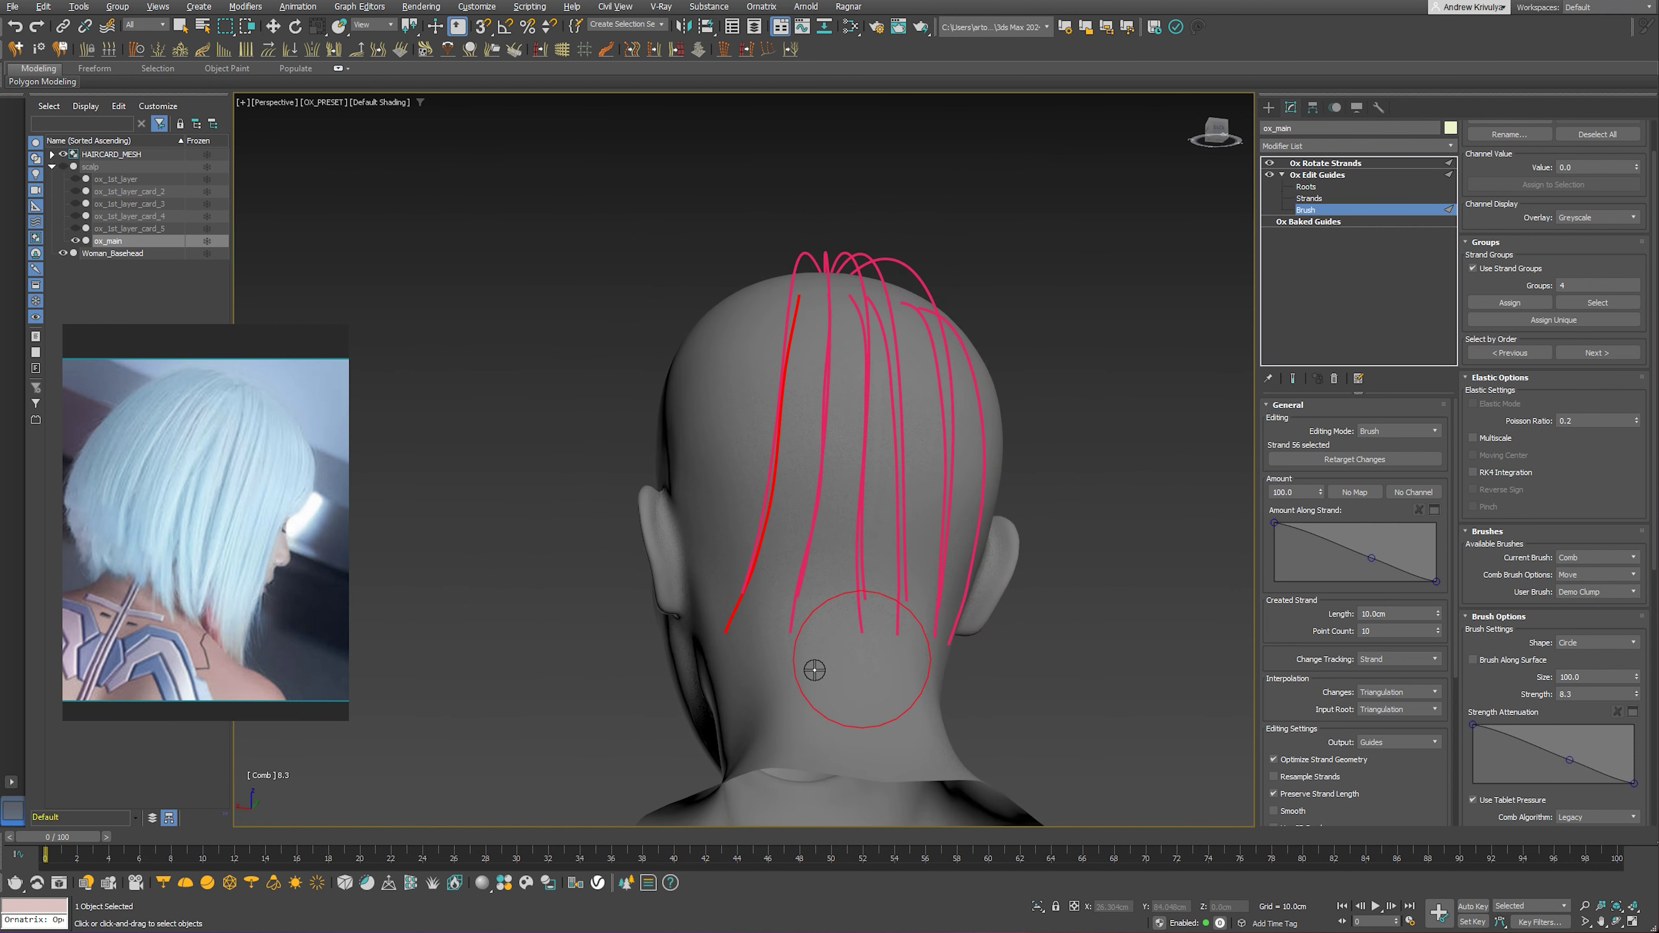
left_click(1309, 198)
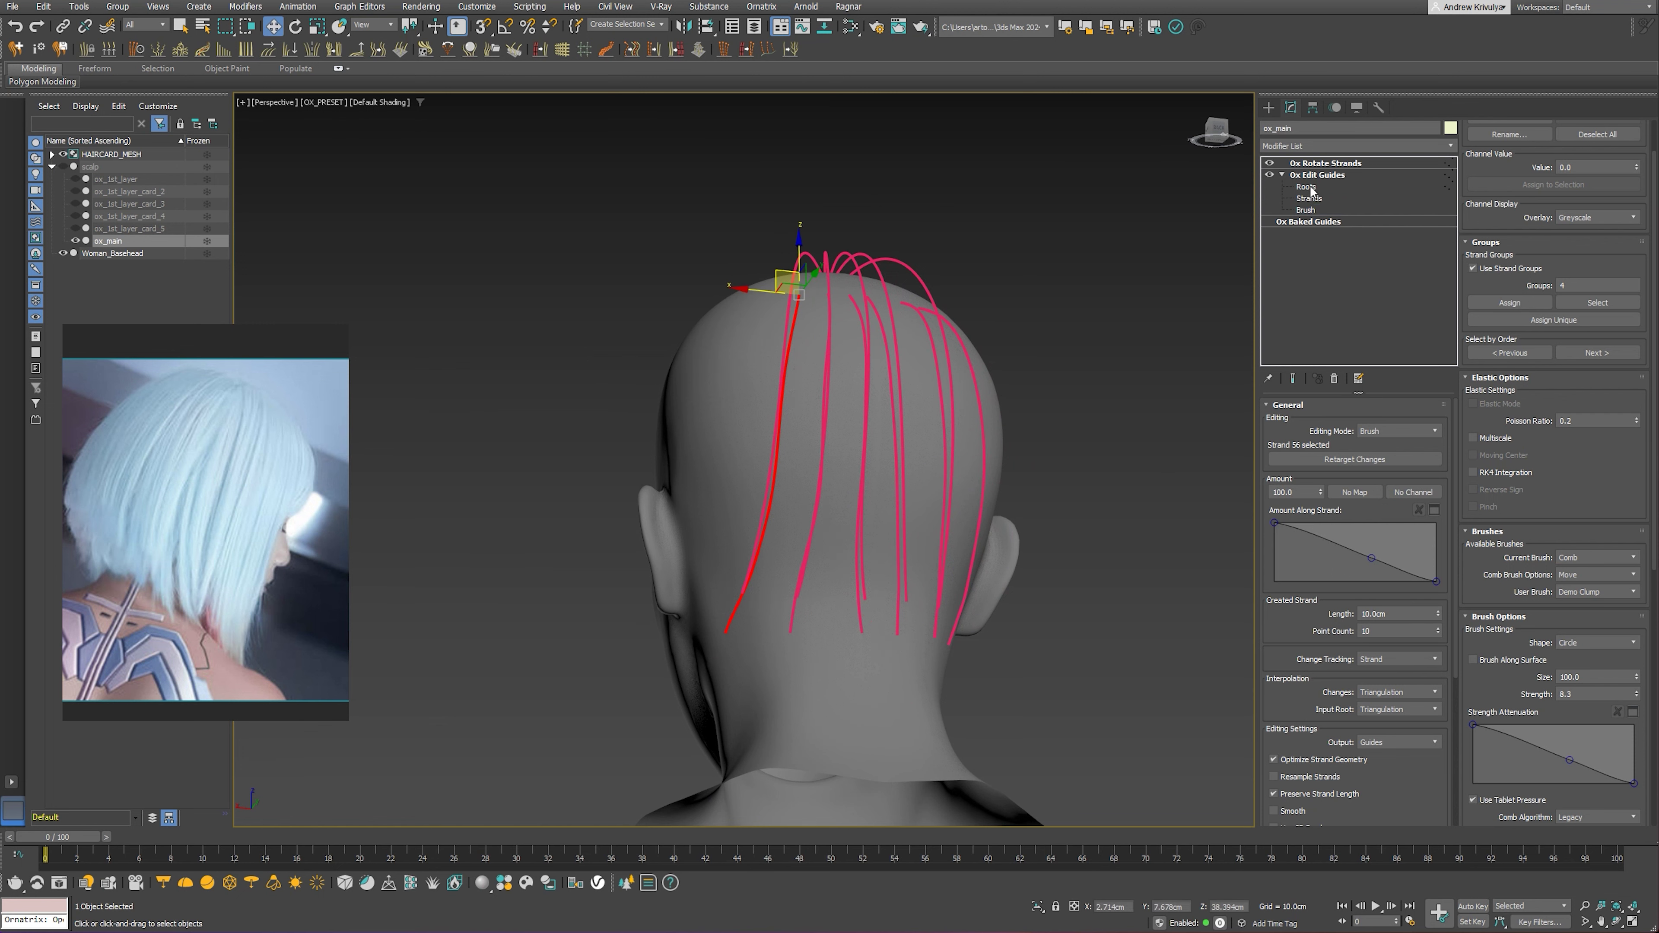
left_click(1586, 557)
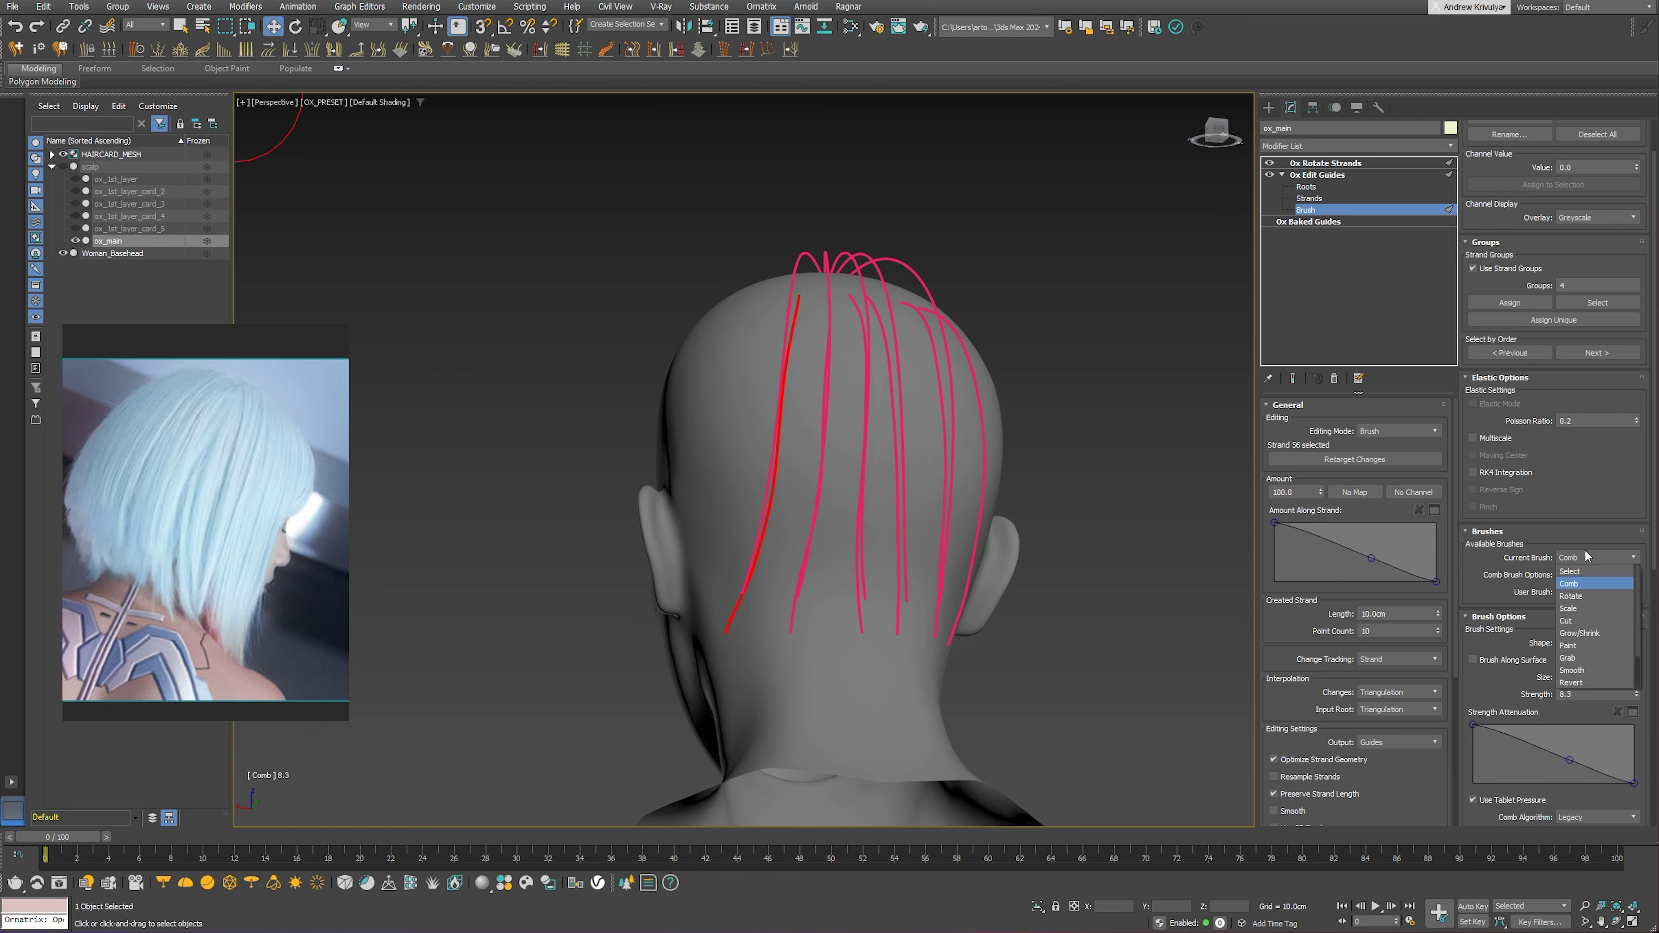
left_click(1579, 632)
scroll(748, 649, "up", 2)
left_click_drag(748, 649, 745, 658)
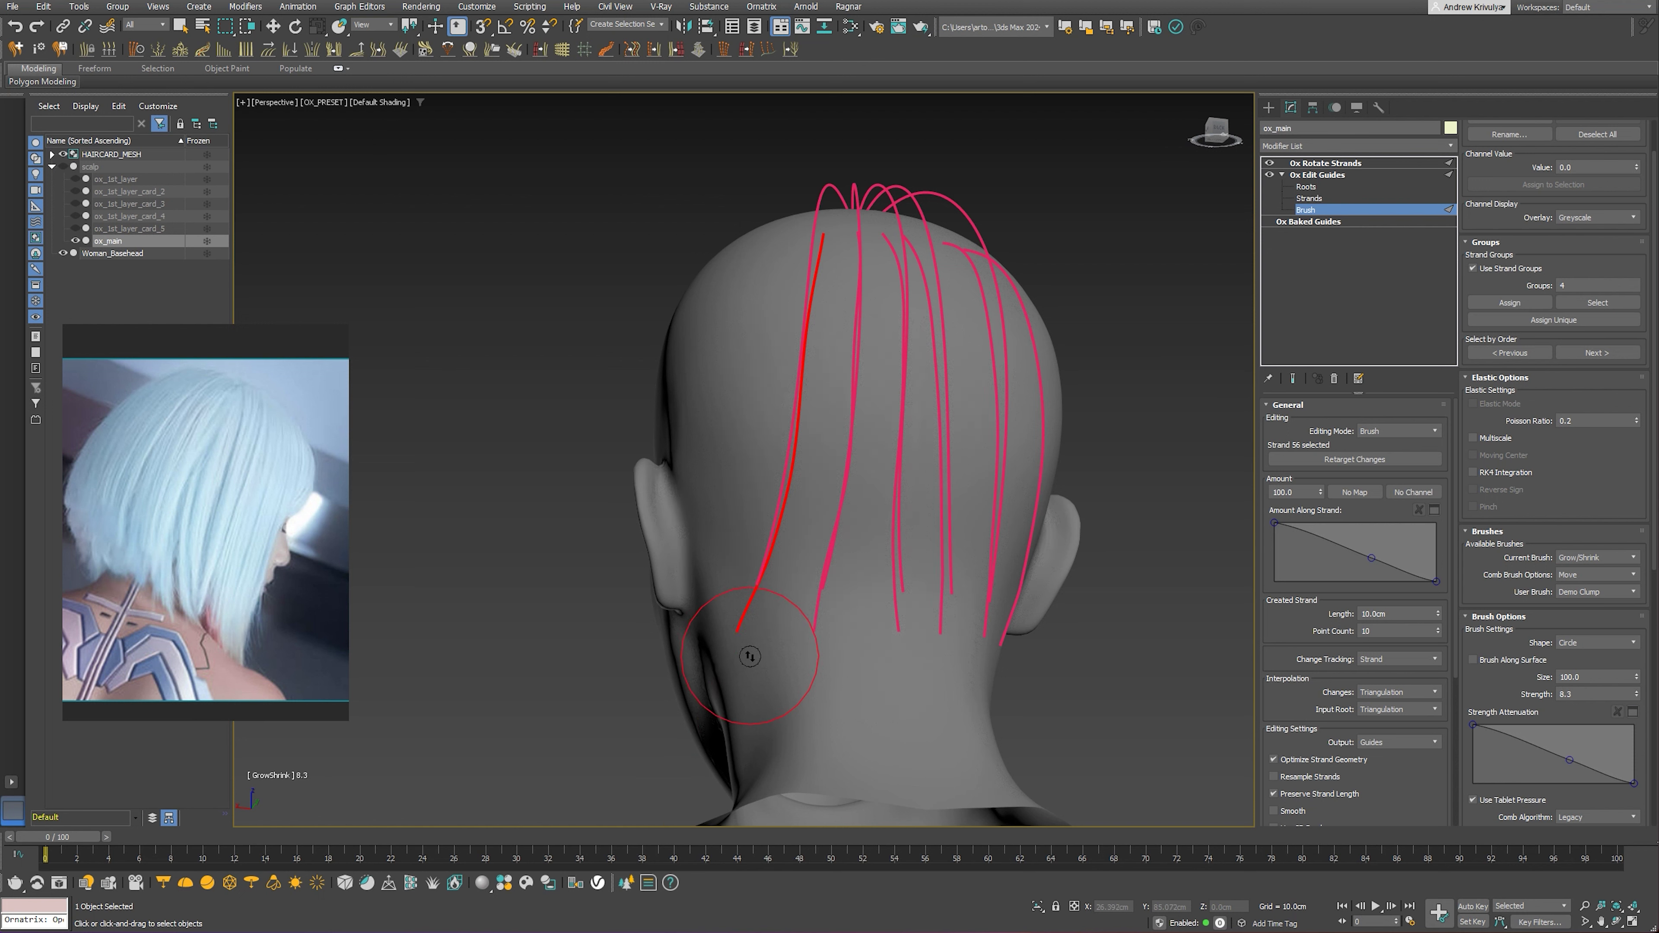
scroll(751, 657, "down", 2)
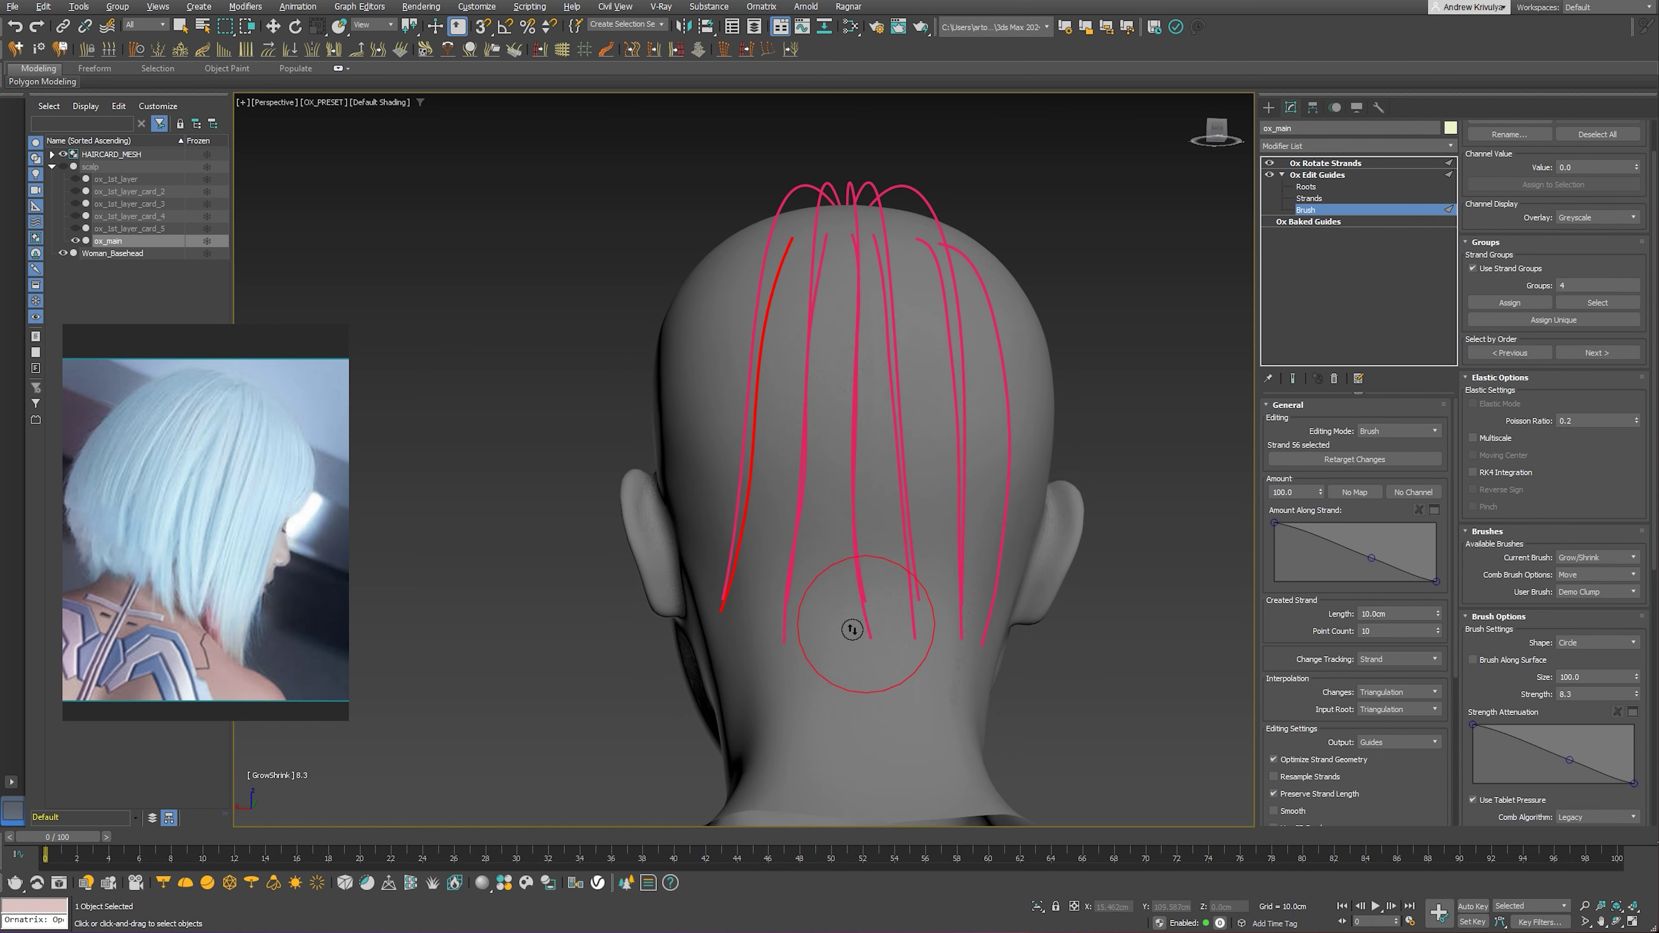
Select strand 55 at the back and shorten it by raising its tip
left_click(1305, 186)
left_click(783, 632)
middle_click_drag(813, 630, 828, 624)
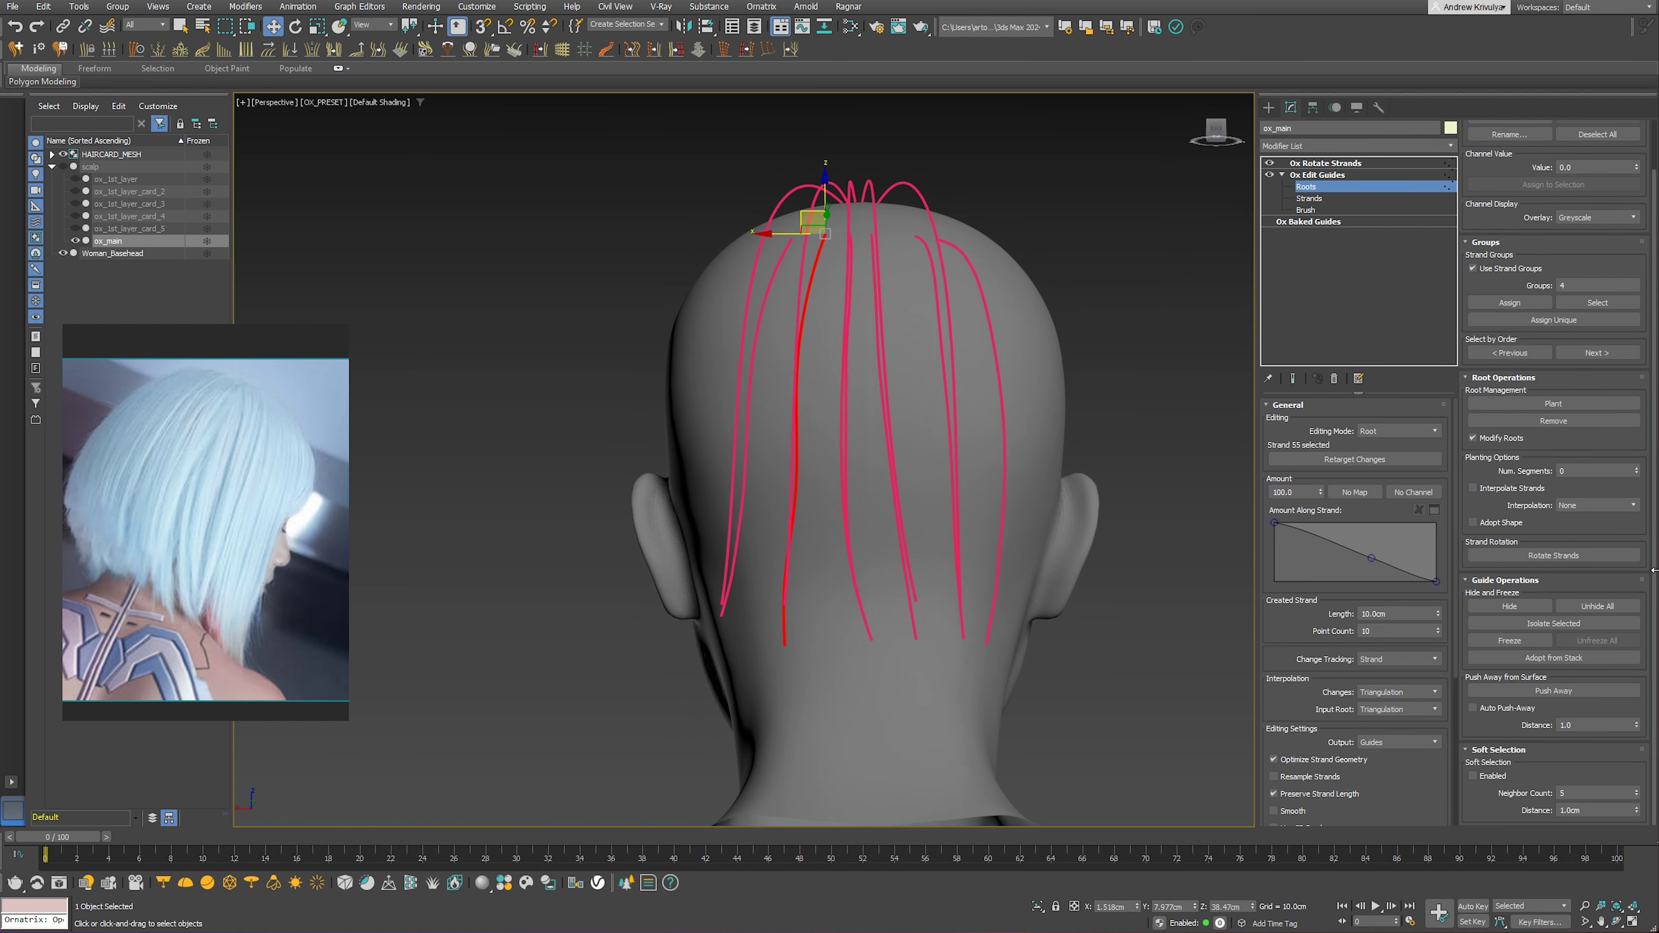
left_click(1307, 210)
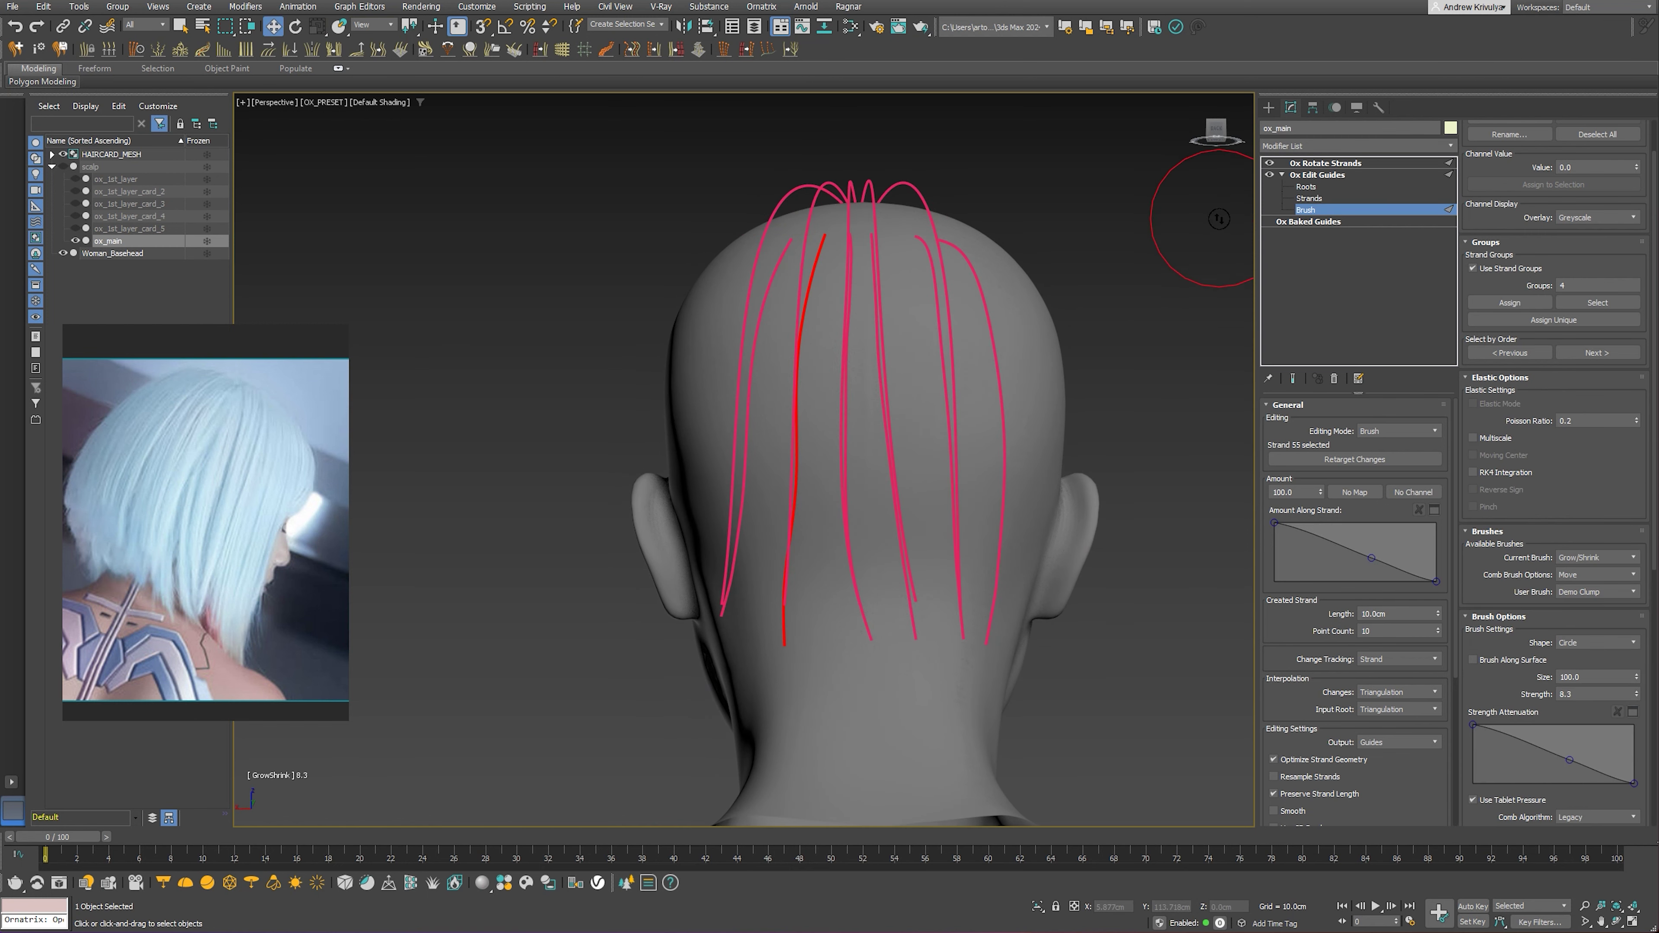
left_click_drag(801, 625, 802, 621)
left_click_drag(804, 620, 798, 604)
Bend strands 14 and 54 by moving their control points
left_click(1356, 187)
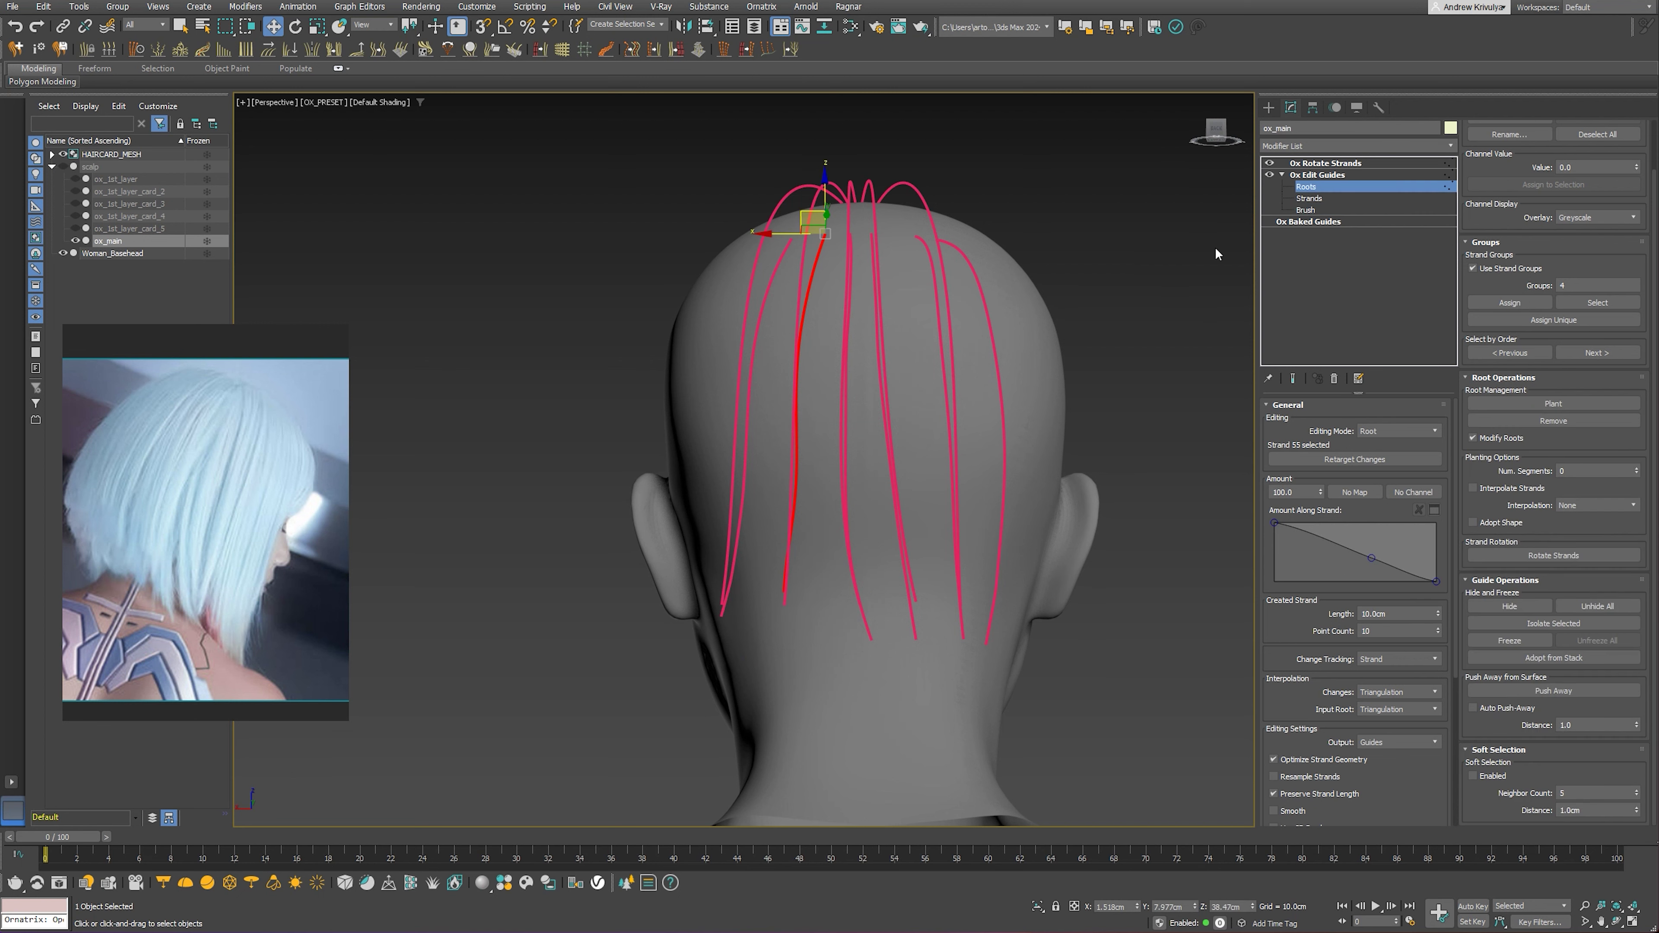
left_click(1321, 199)
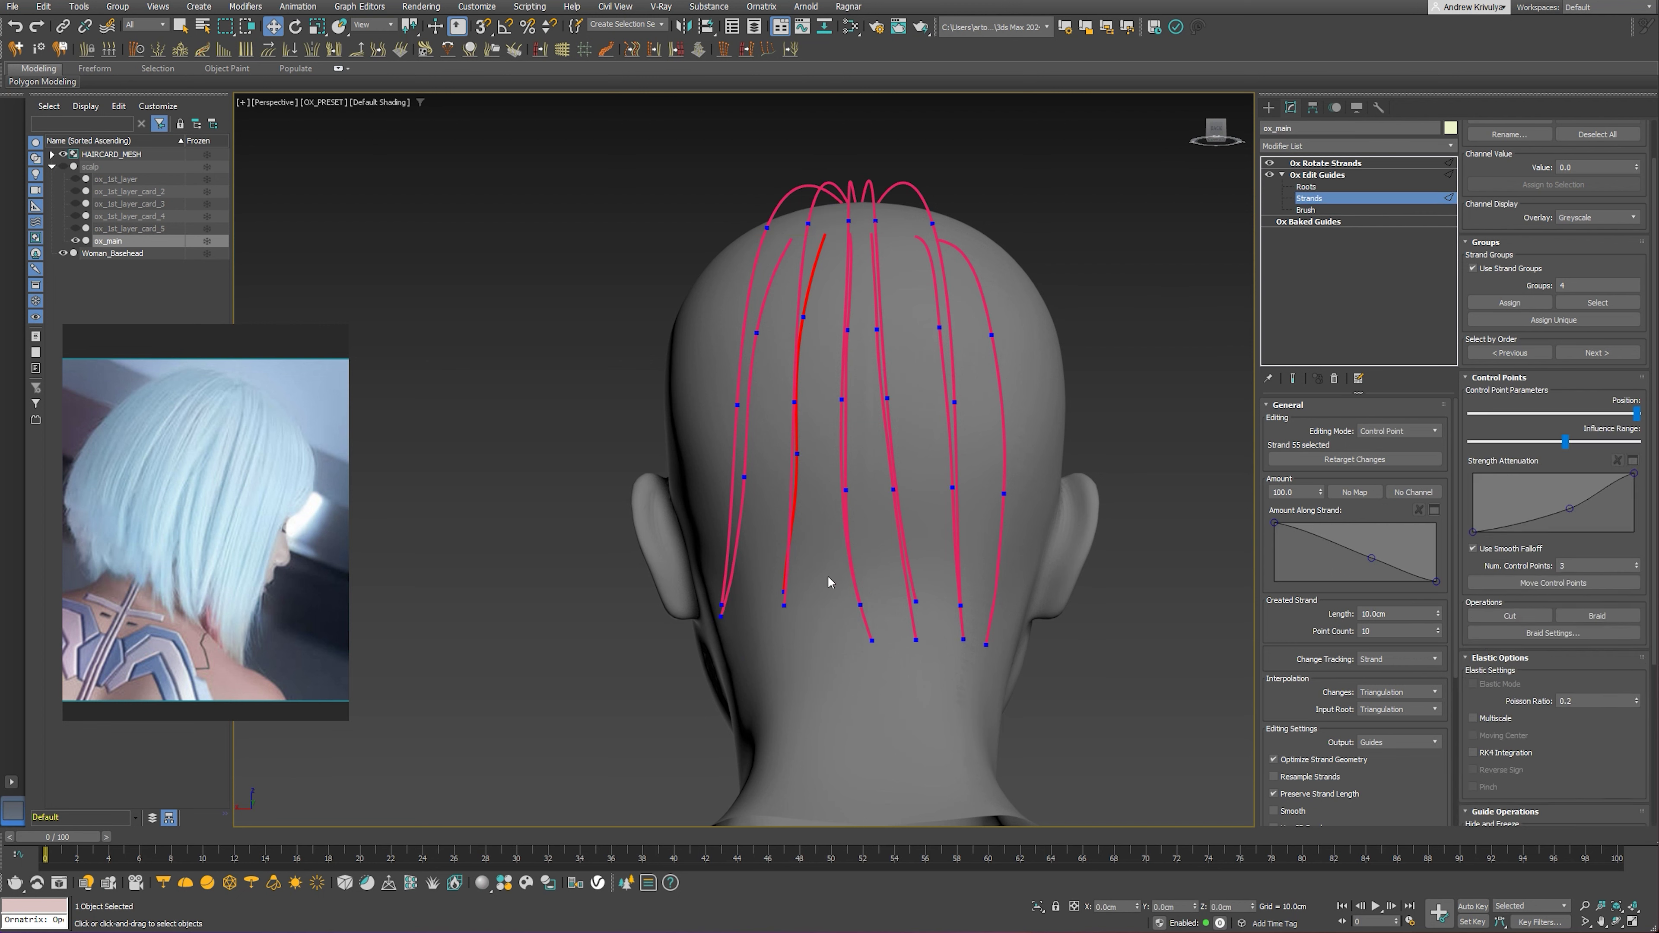
left_click(786, 605)
middle_click_drag(786, 605, 783, 607, "alt")
left_click_drag(780, 618, 775, 640)
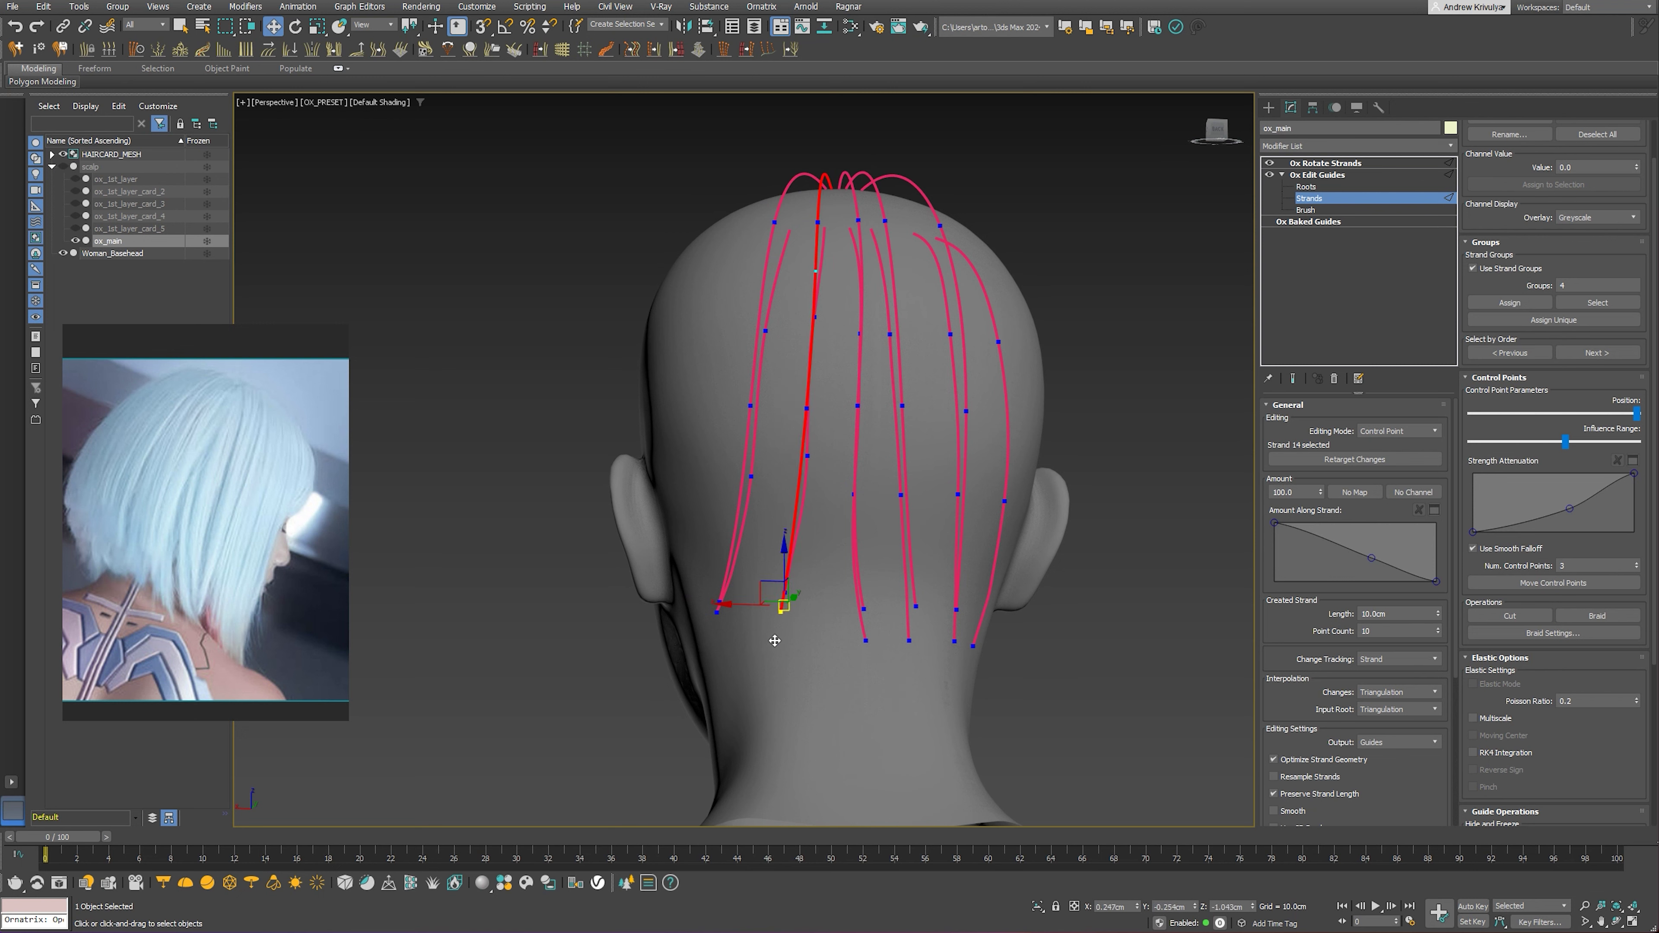
mouse_move(774, 647)
middle_mouse_down("alt")
mouse_move(879, 649)
mouse_move(867, 635)
middle_mouse_up("alt")
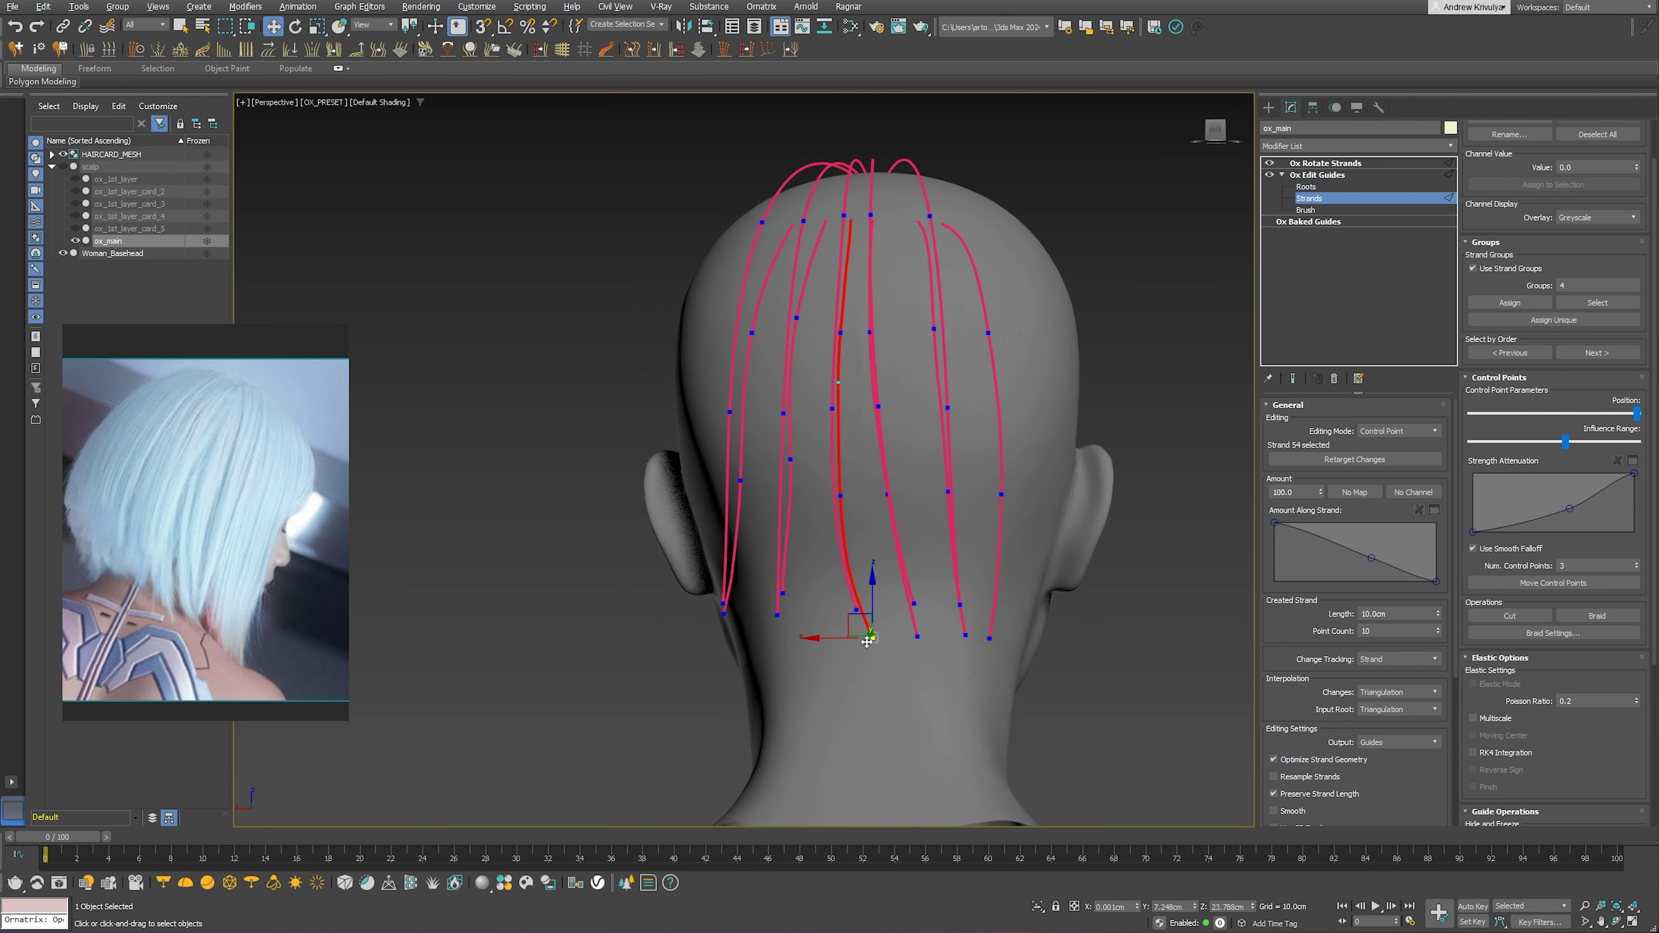
left_click(866, 633)
left_click_drag(865, 632, 864, 586)
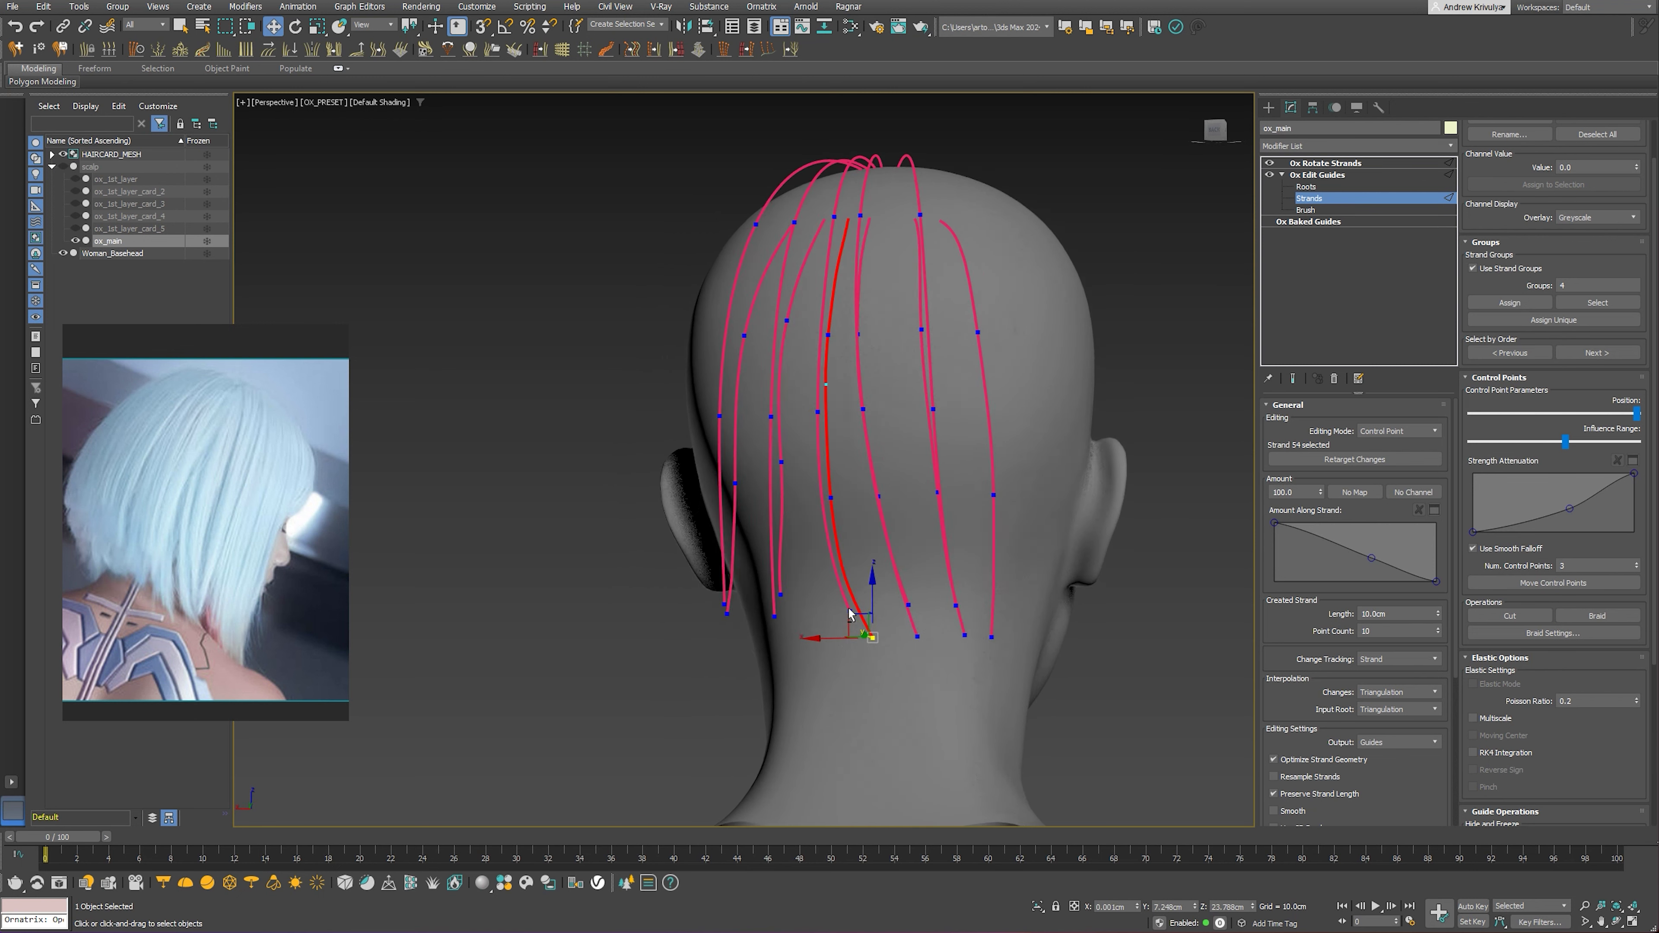
middle_click_drag(863, 586, 853, 616, "alt")
left_click_drag(847, 608, 837, 600)
Set the brush to Smooth and unhide ox_1st_layer_card_4 to inspect the bob over the guides
left_click(1313, 209)
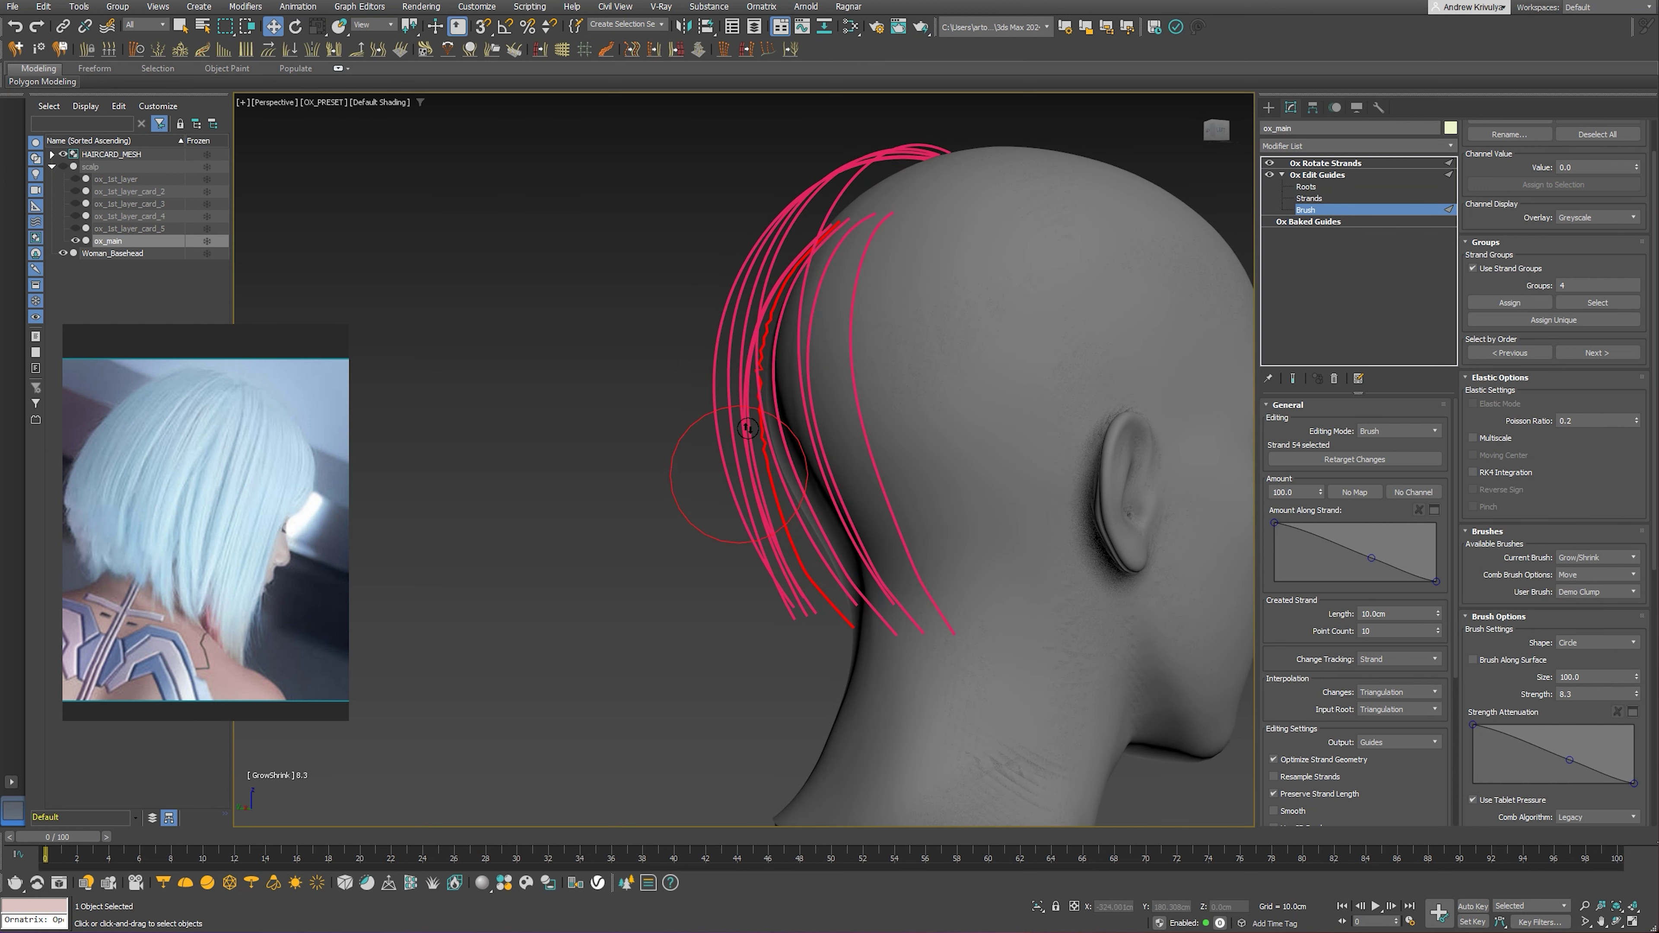
left_click(1582, 559)
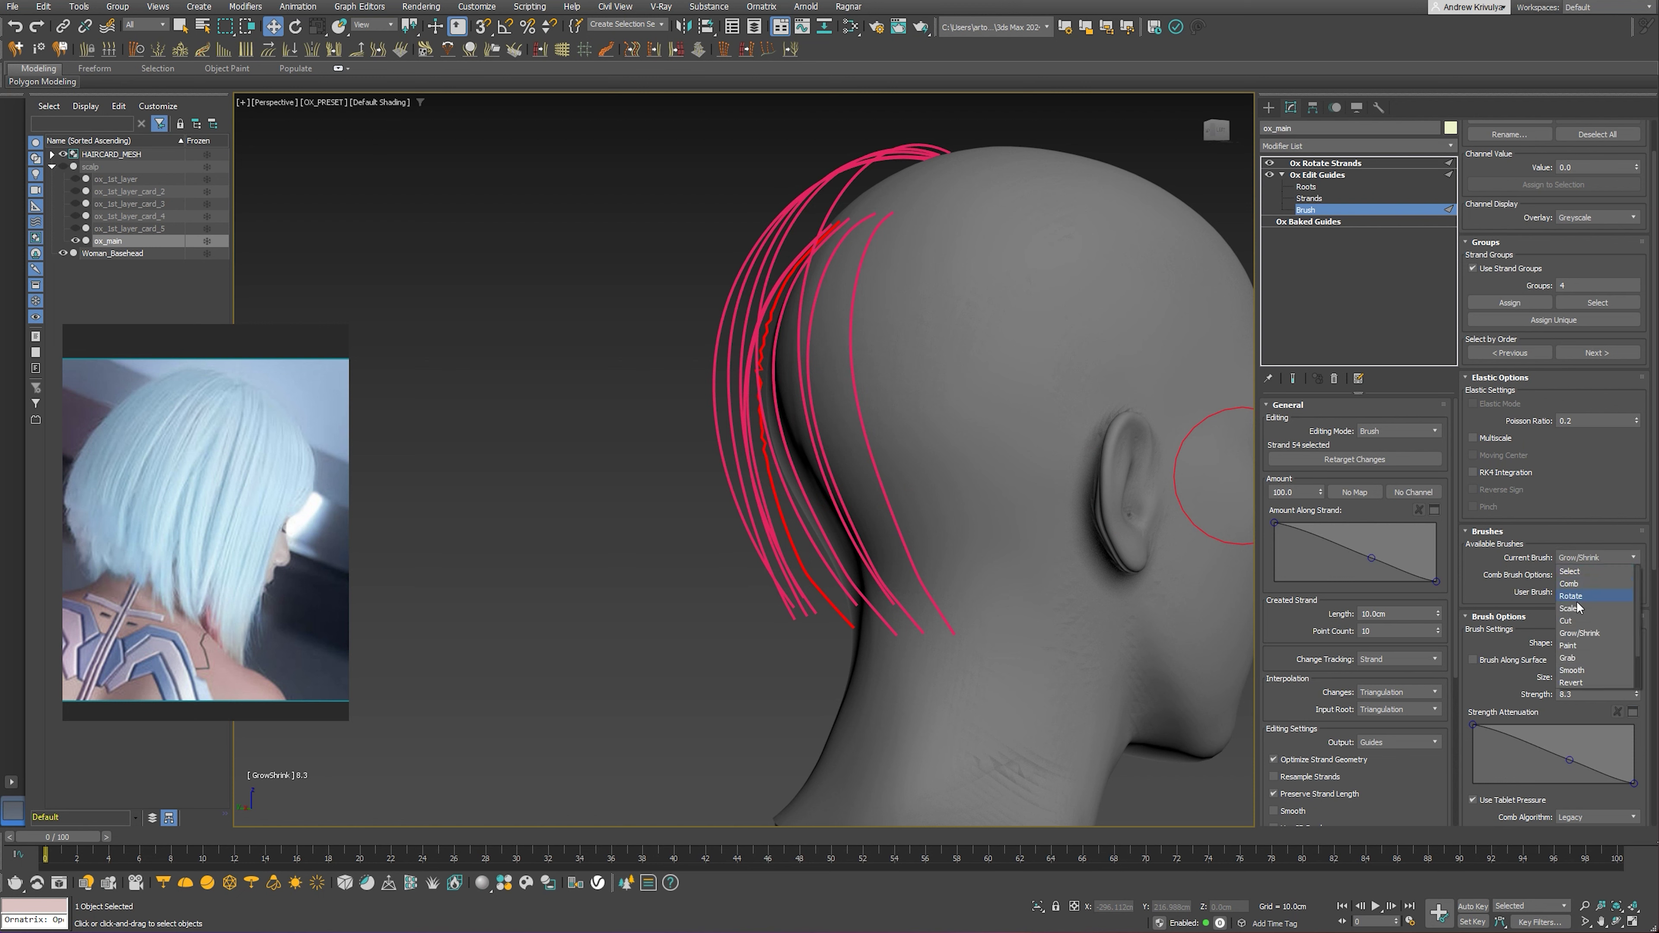
left_click(1588, 670)
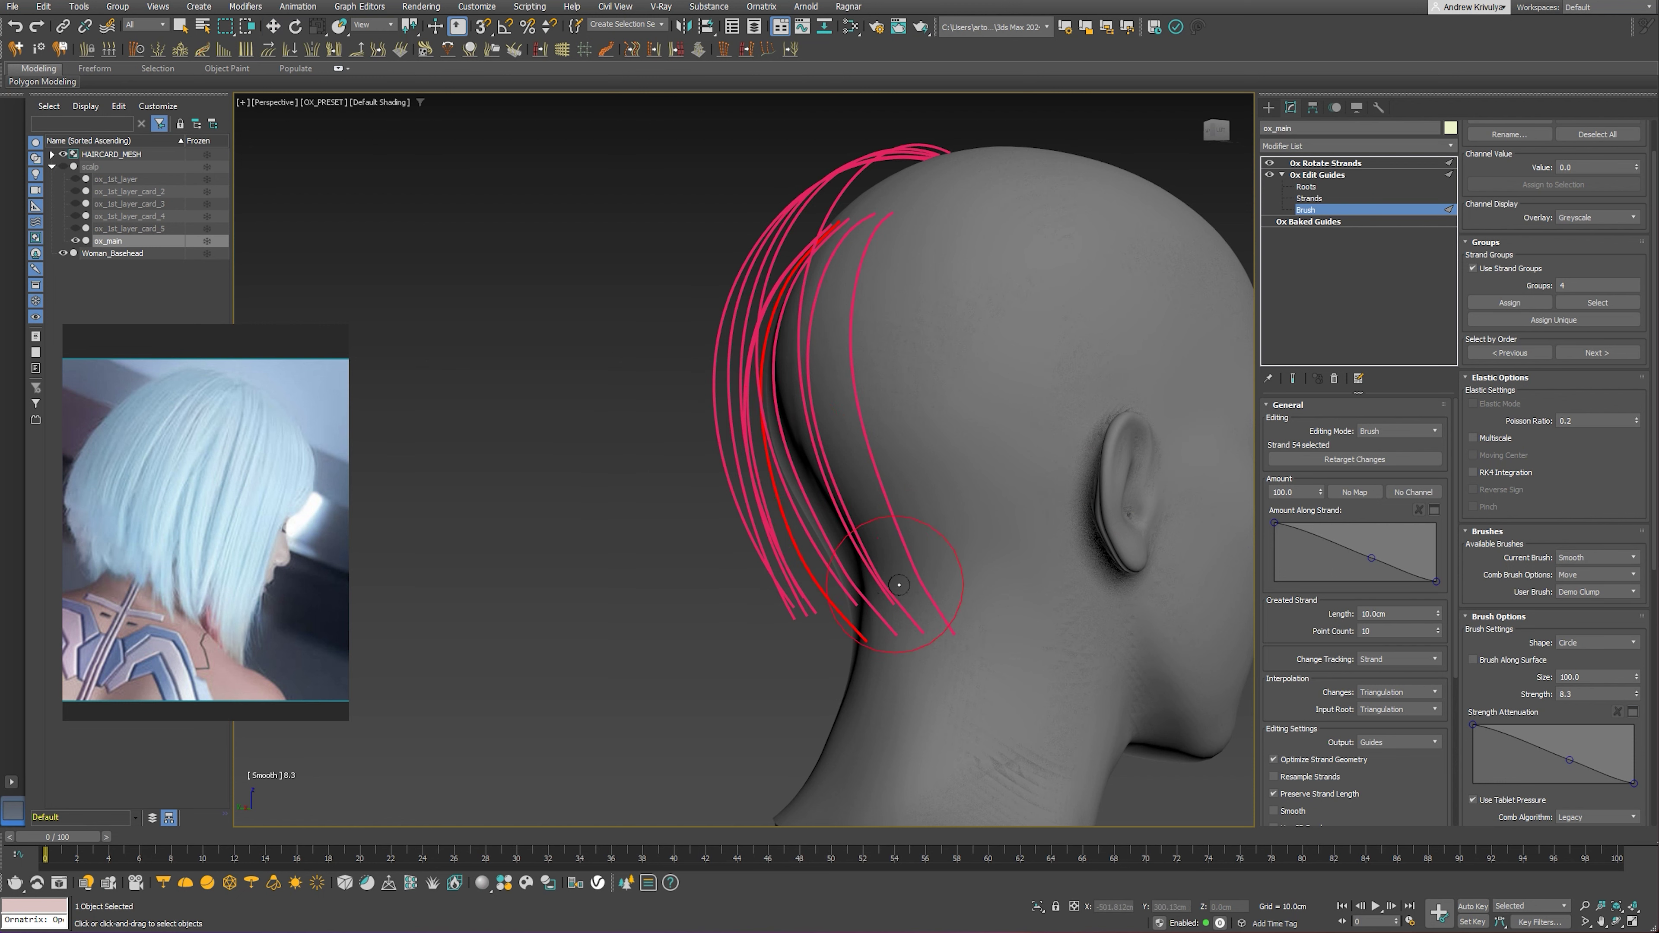
middle_click_drag(899, 584, 1055, 582, "alt")
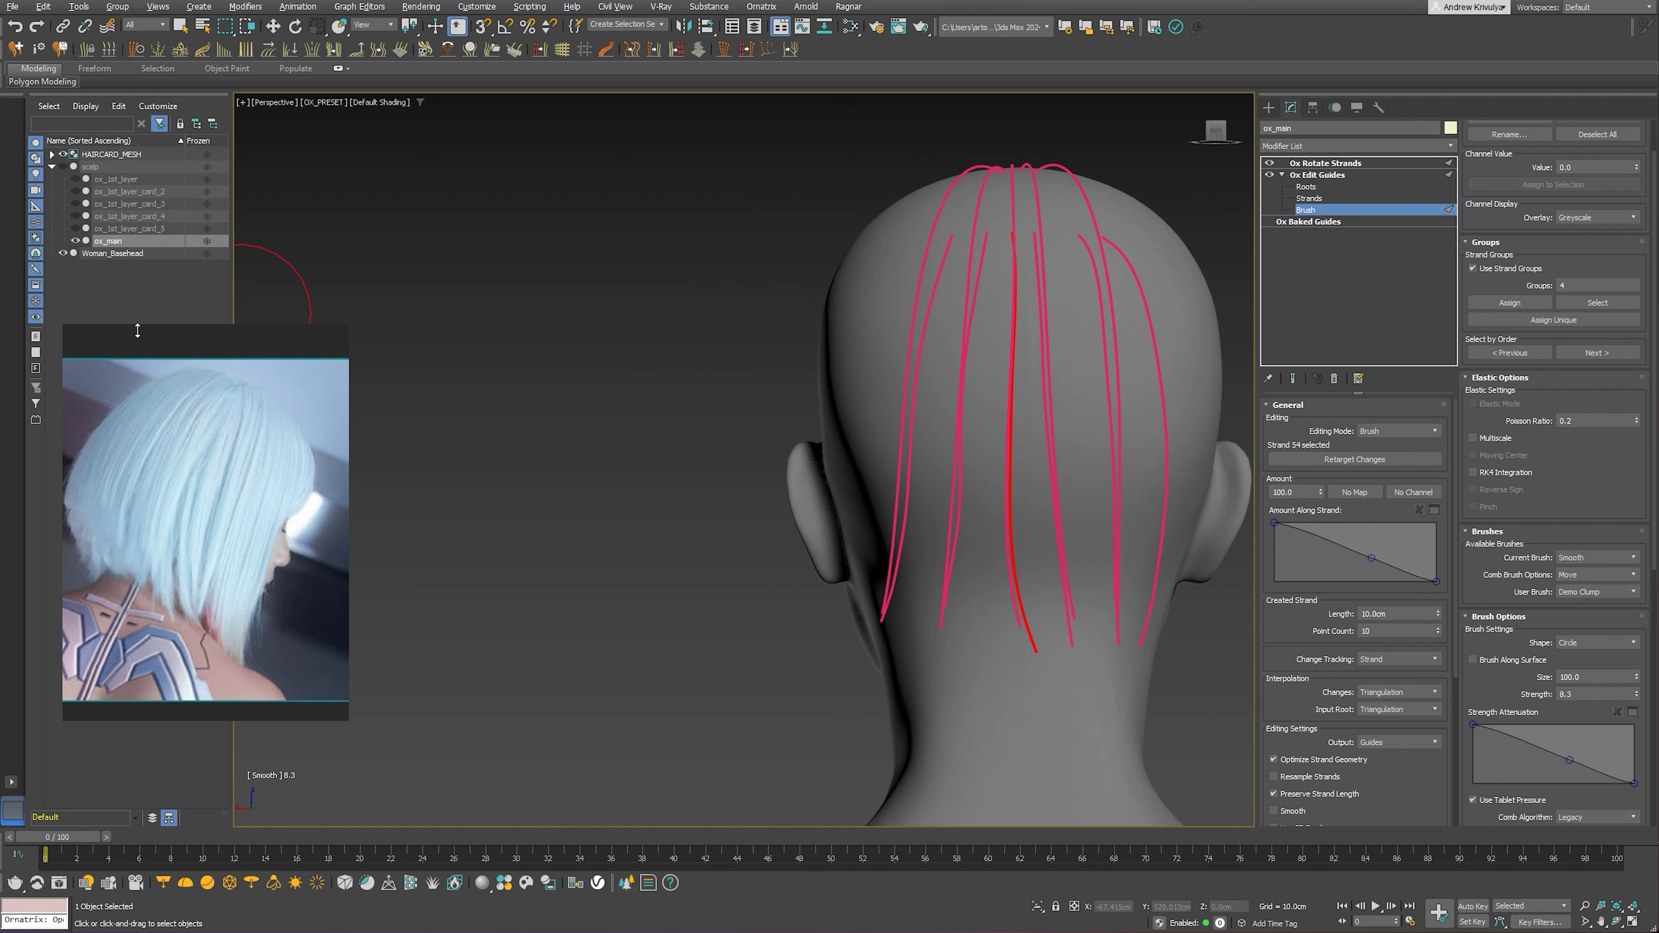
left_click(1292, 380)
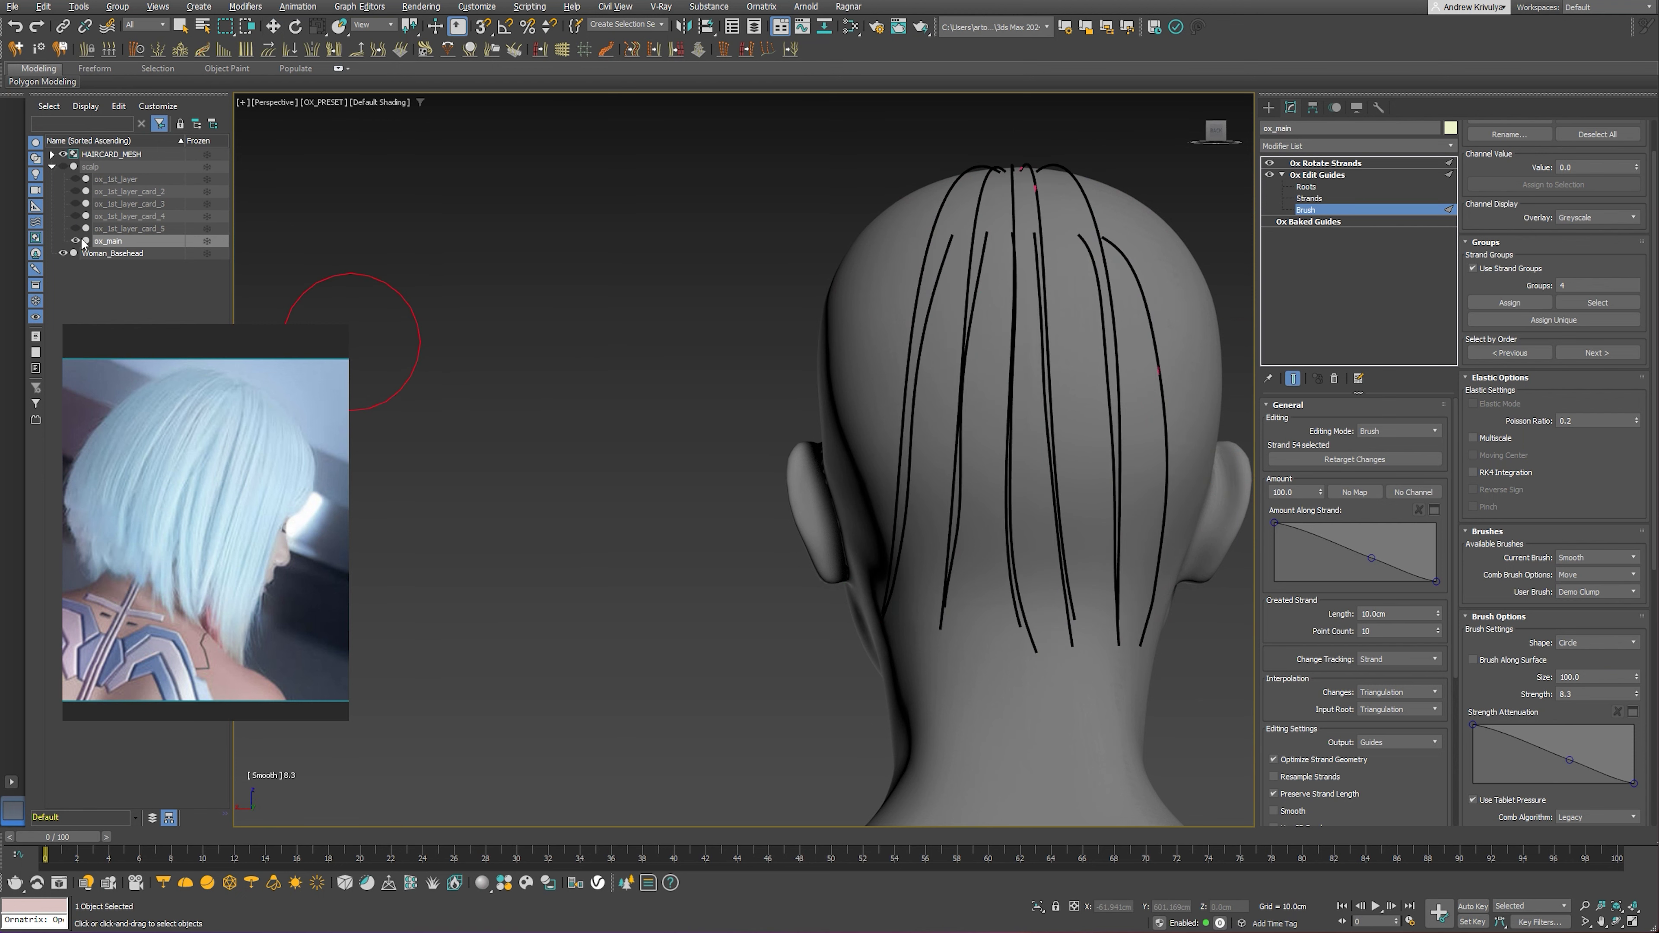
left_click(75, 216)
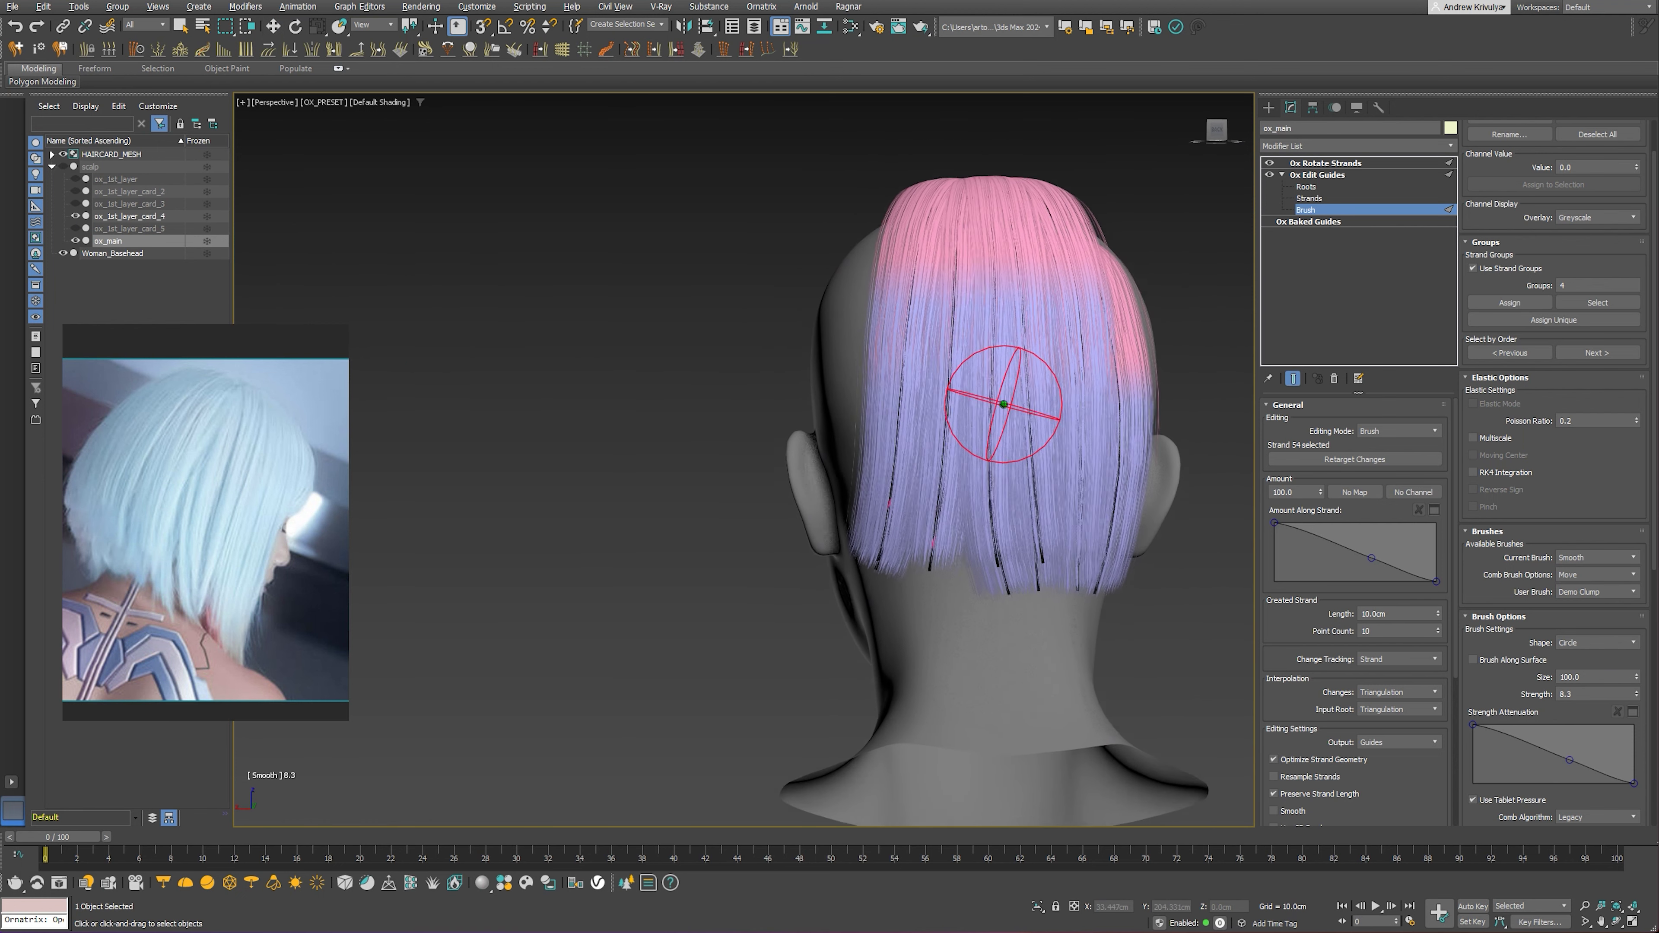
middle_click_drag(992, 430, 999, 482, "alt")
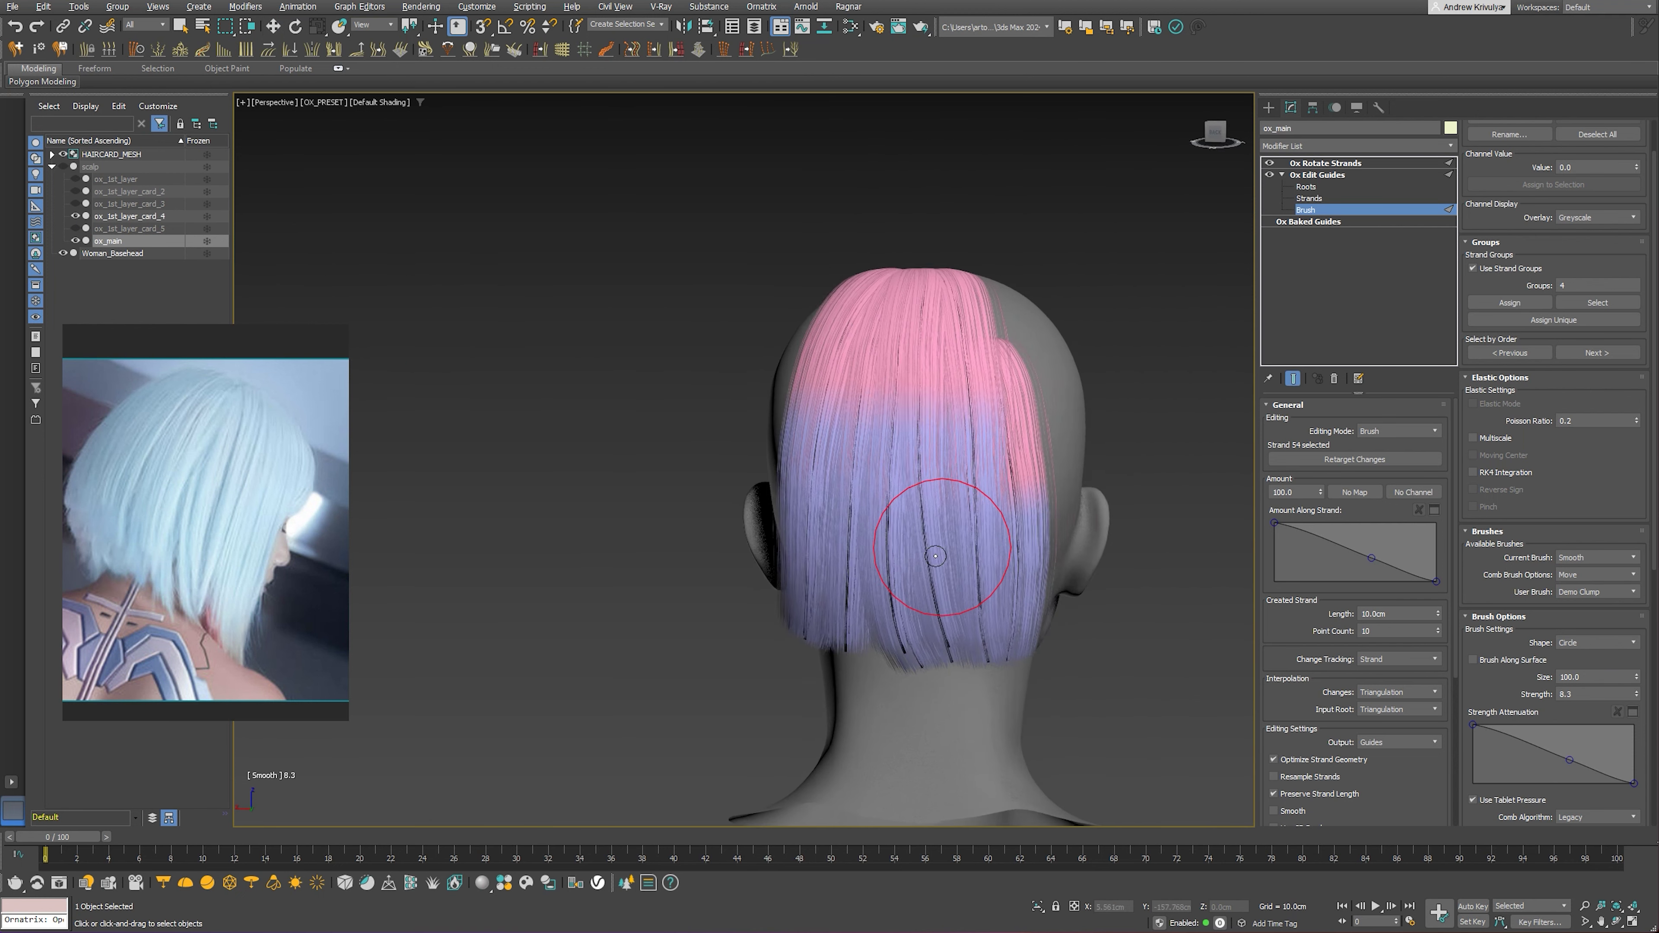
mouse_move(935, 556)
middle_mouse_down("alt")
mouse_move(952, 537)
mouse_move(889, 519)
mouse_move(956, 555)
middle_mouse_up("alt")
scroll(915, 506, "up", 5)
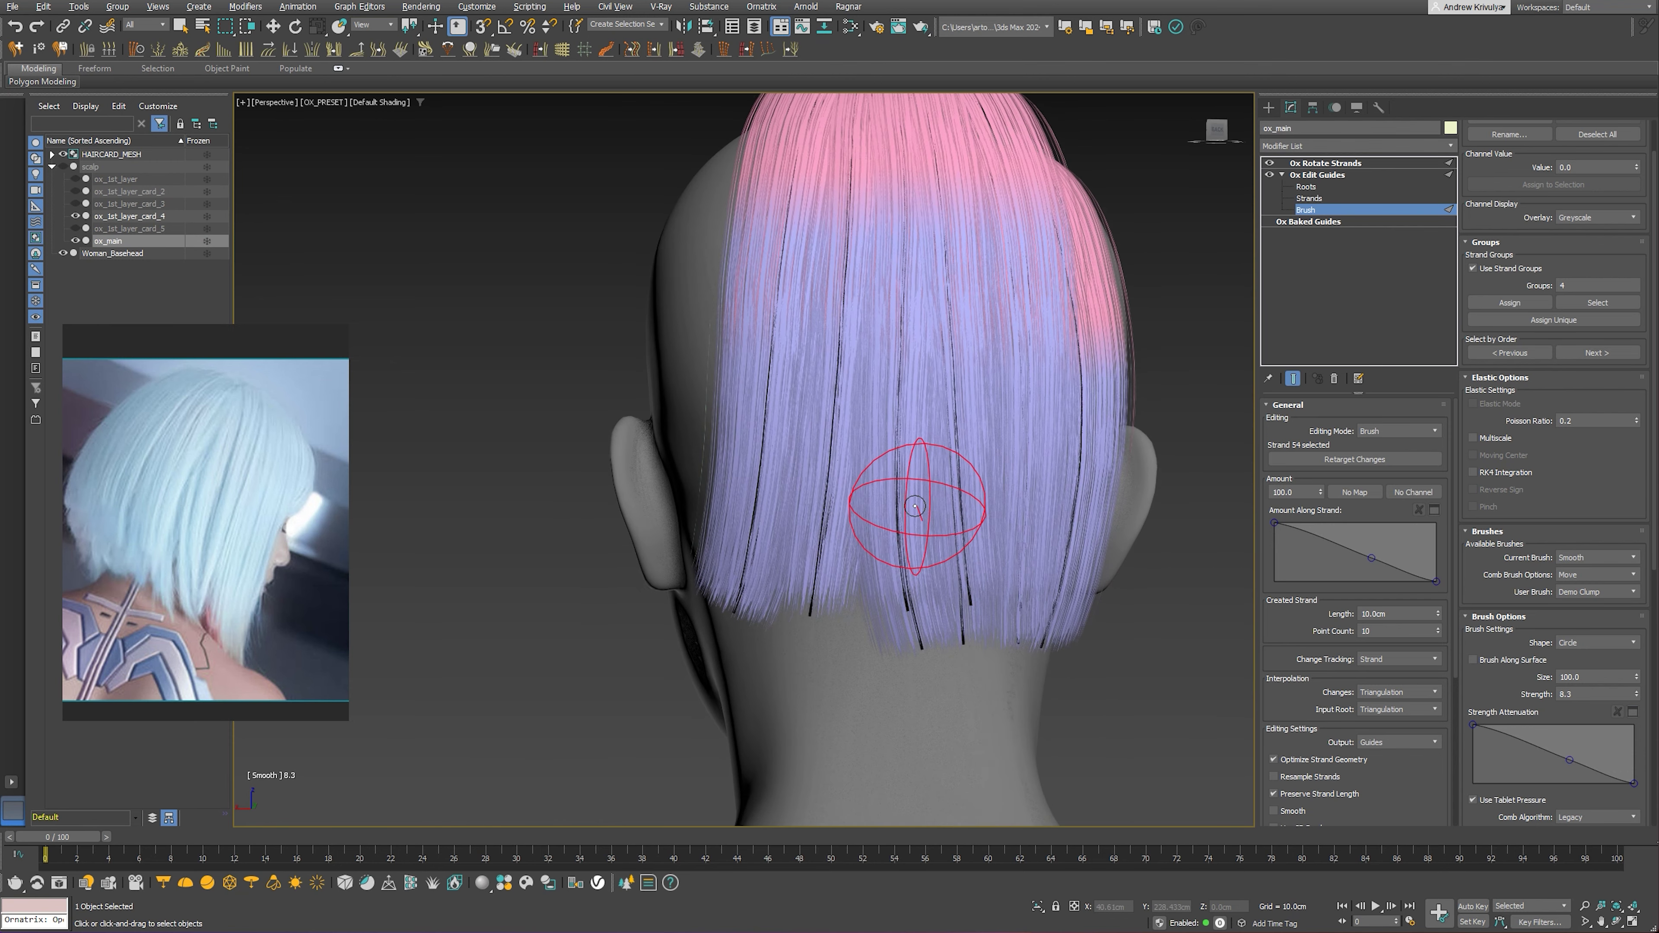
left_click(1305, 187)
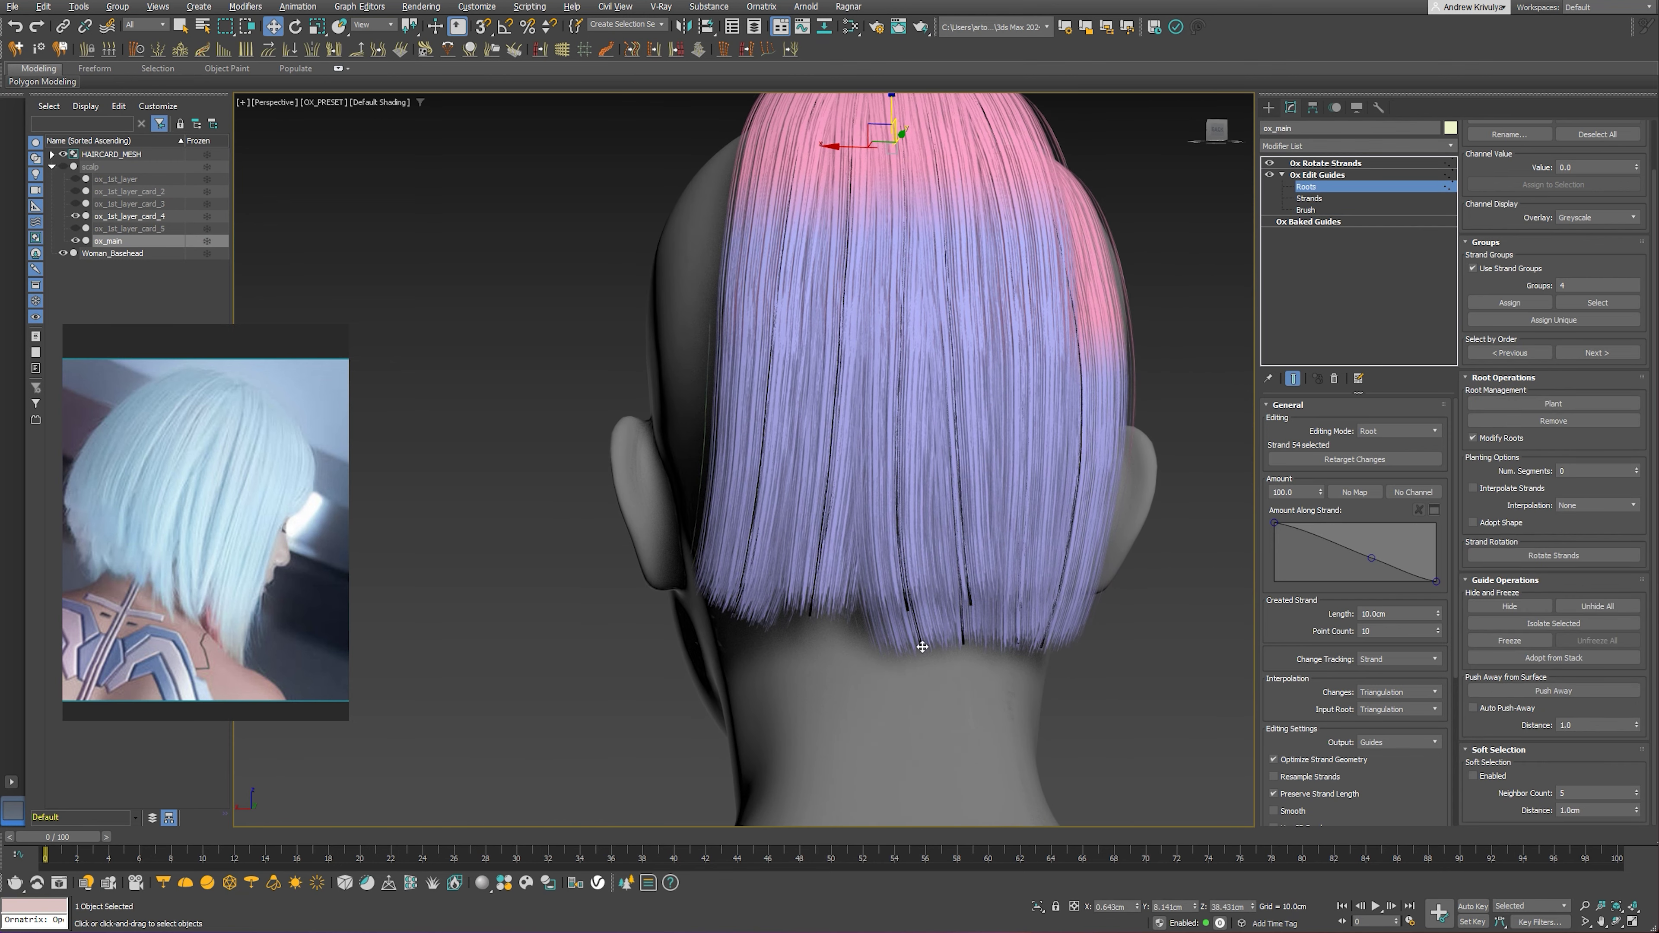
Move the tip points of strands 54, 53 and 52 so the hem lines up at the nape
key("q")
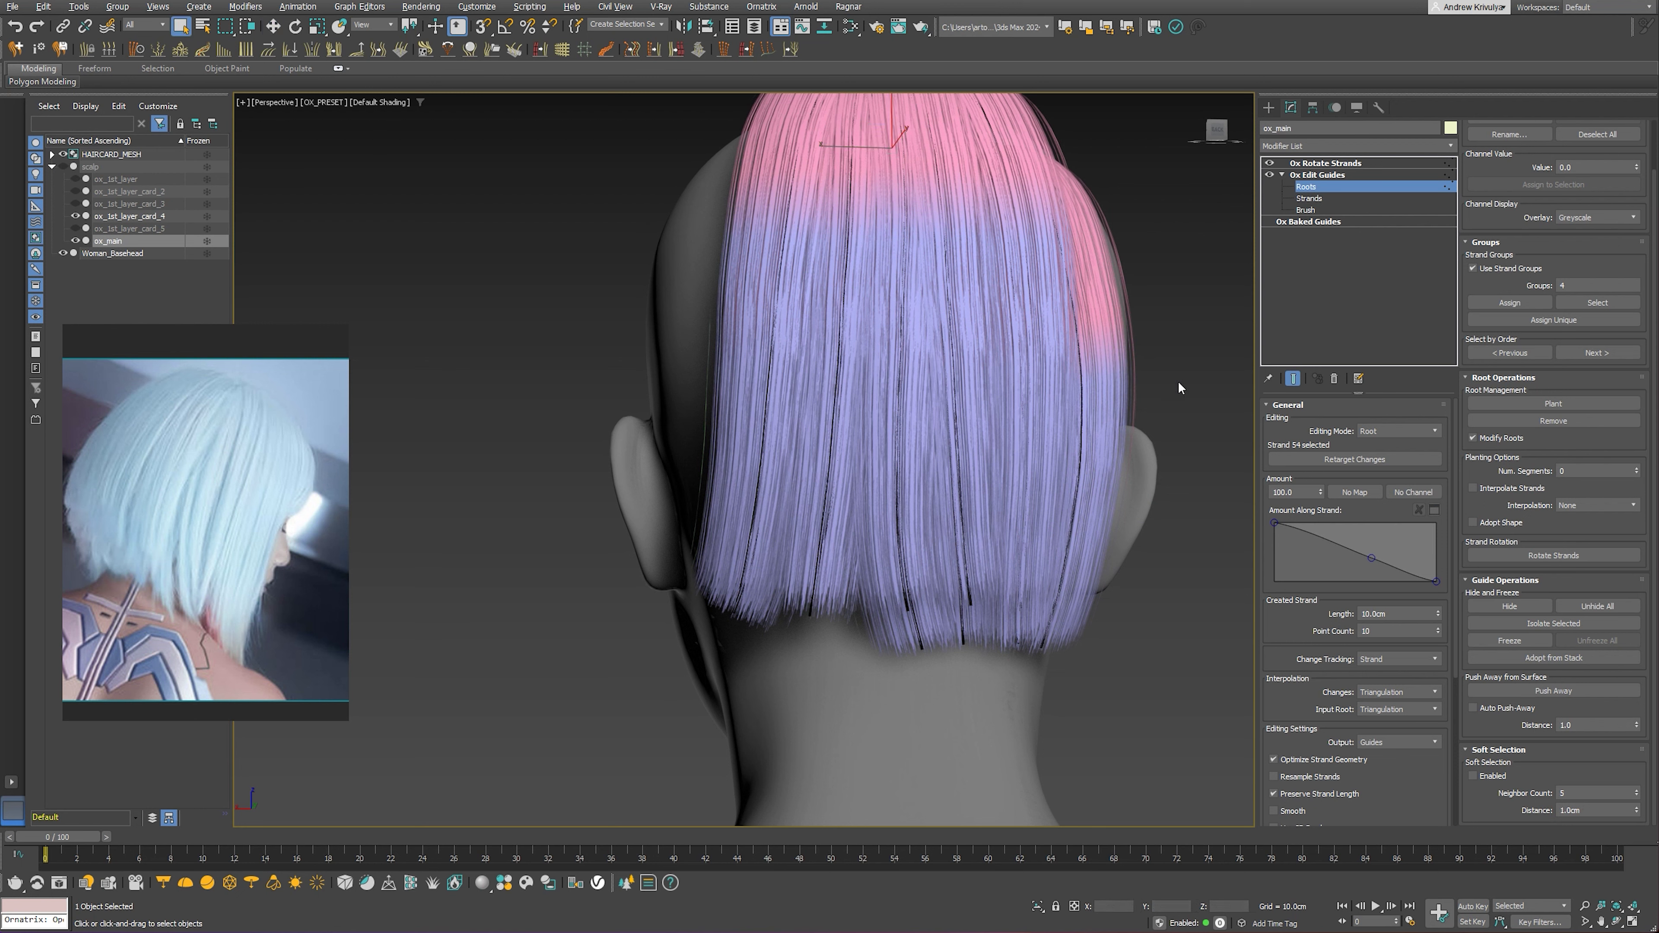
left_click(1309, 198)
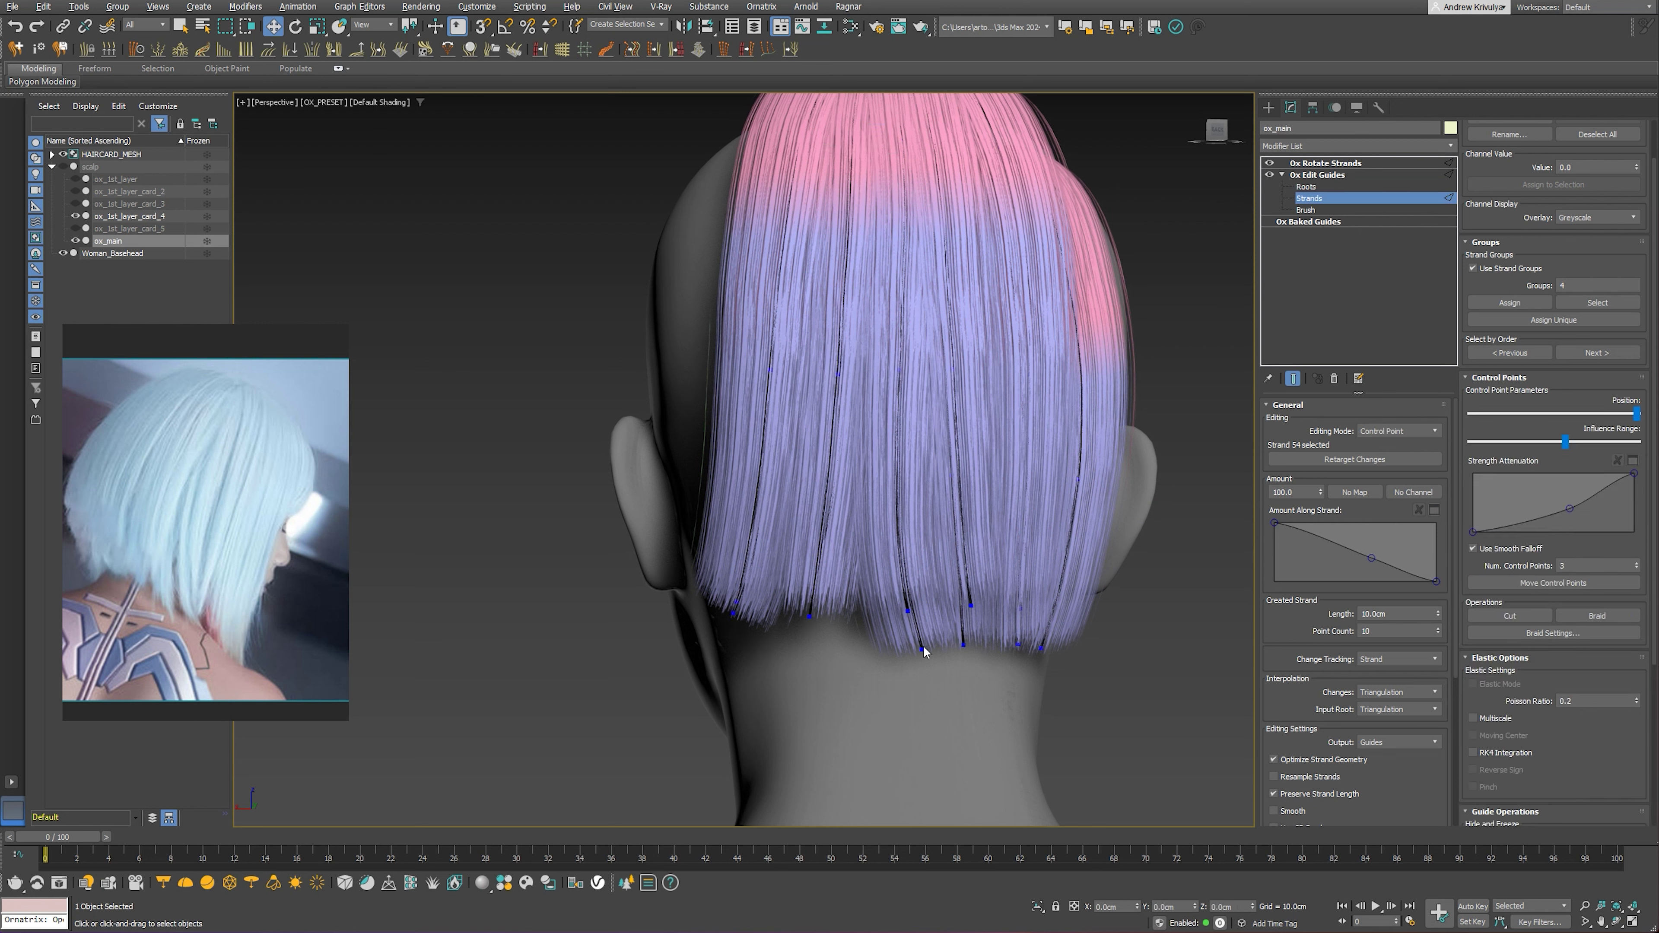
left_click_drag(924, 651, 883, 610)
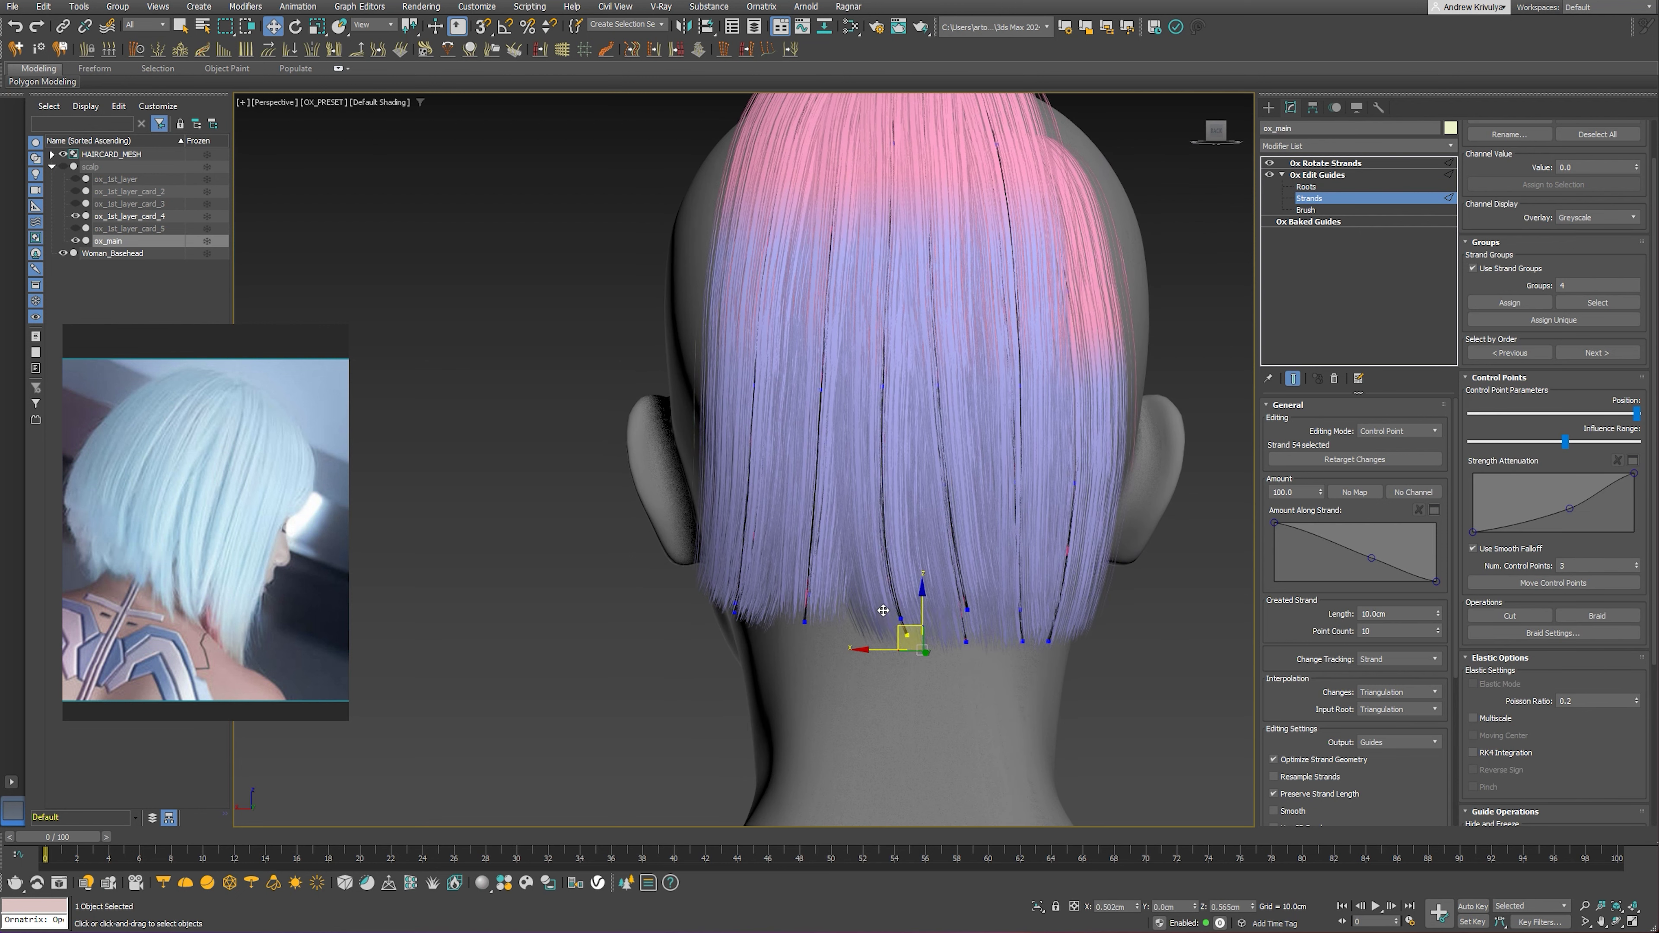
left_click(962, 637)
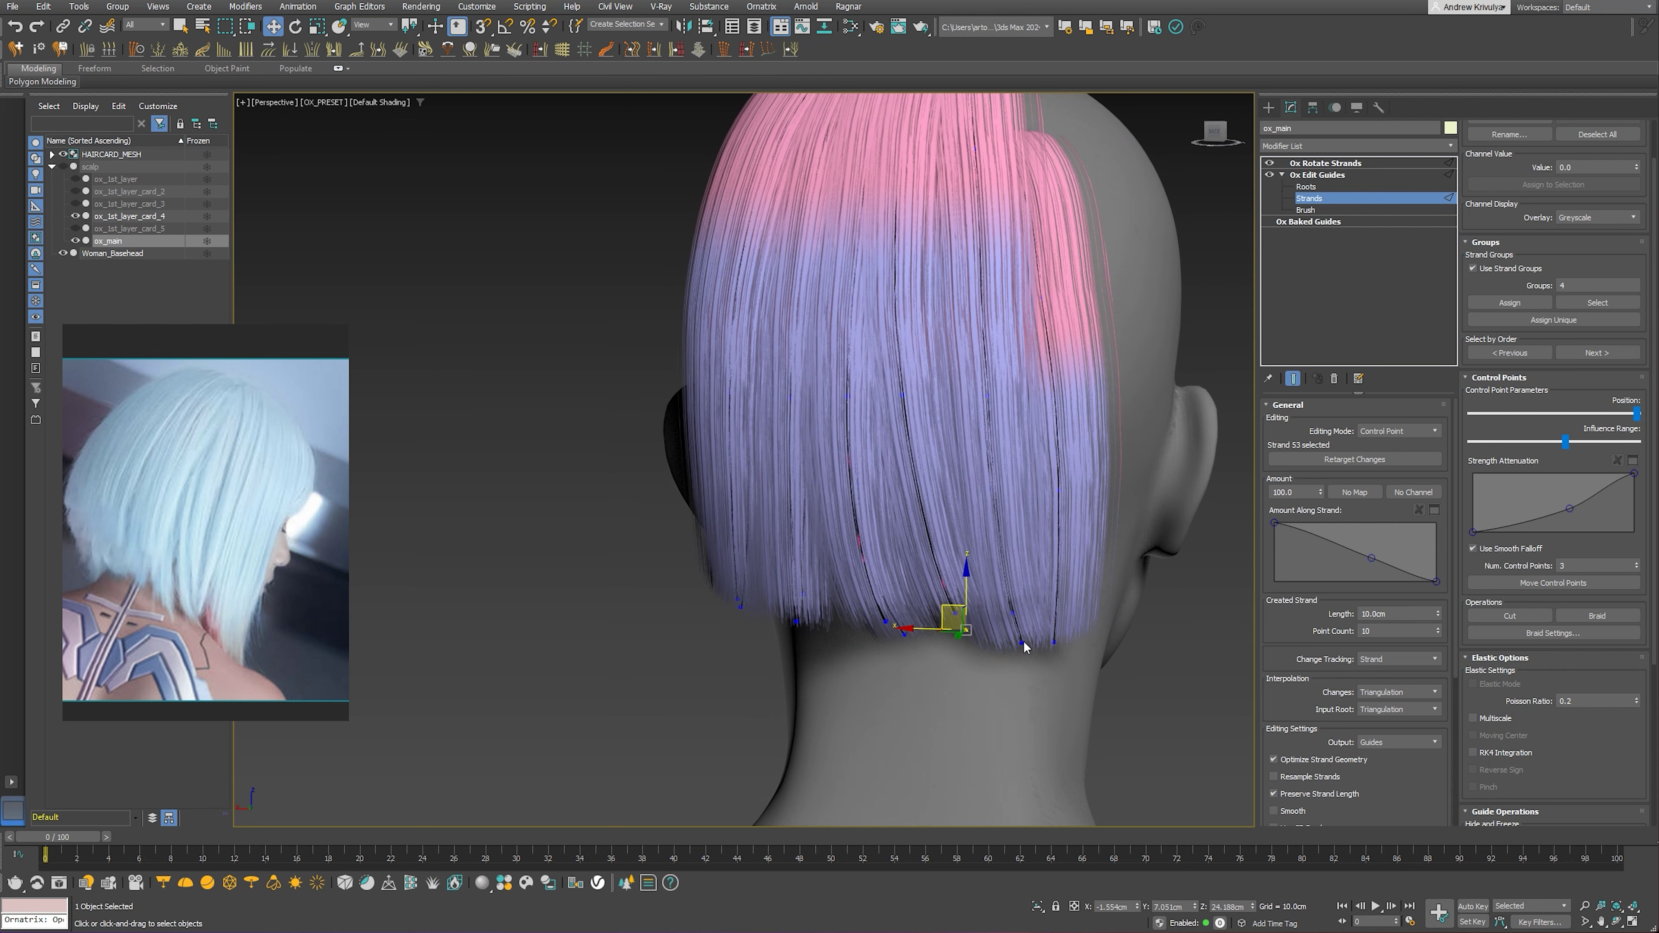
left_click(1009, 624)
scroll(945, 624, "down", 3)
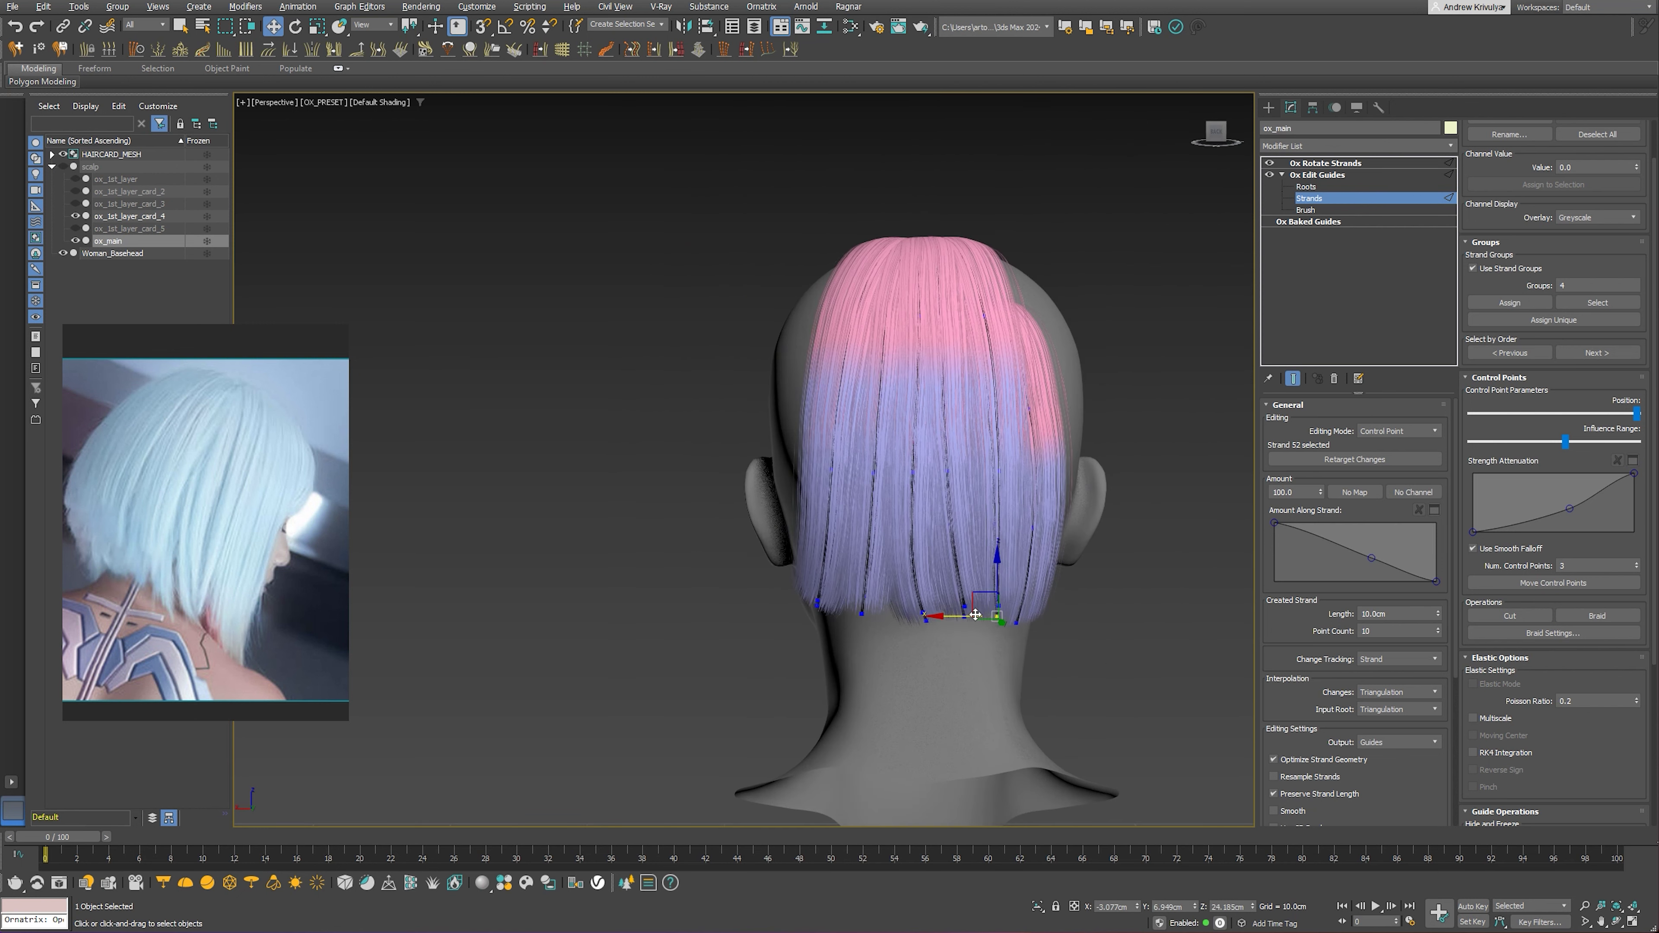
left_click(1303, 187)
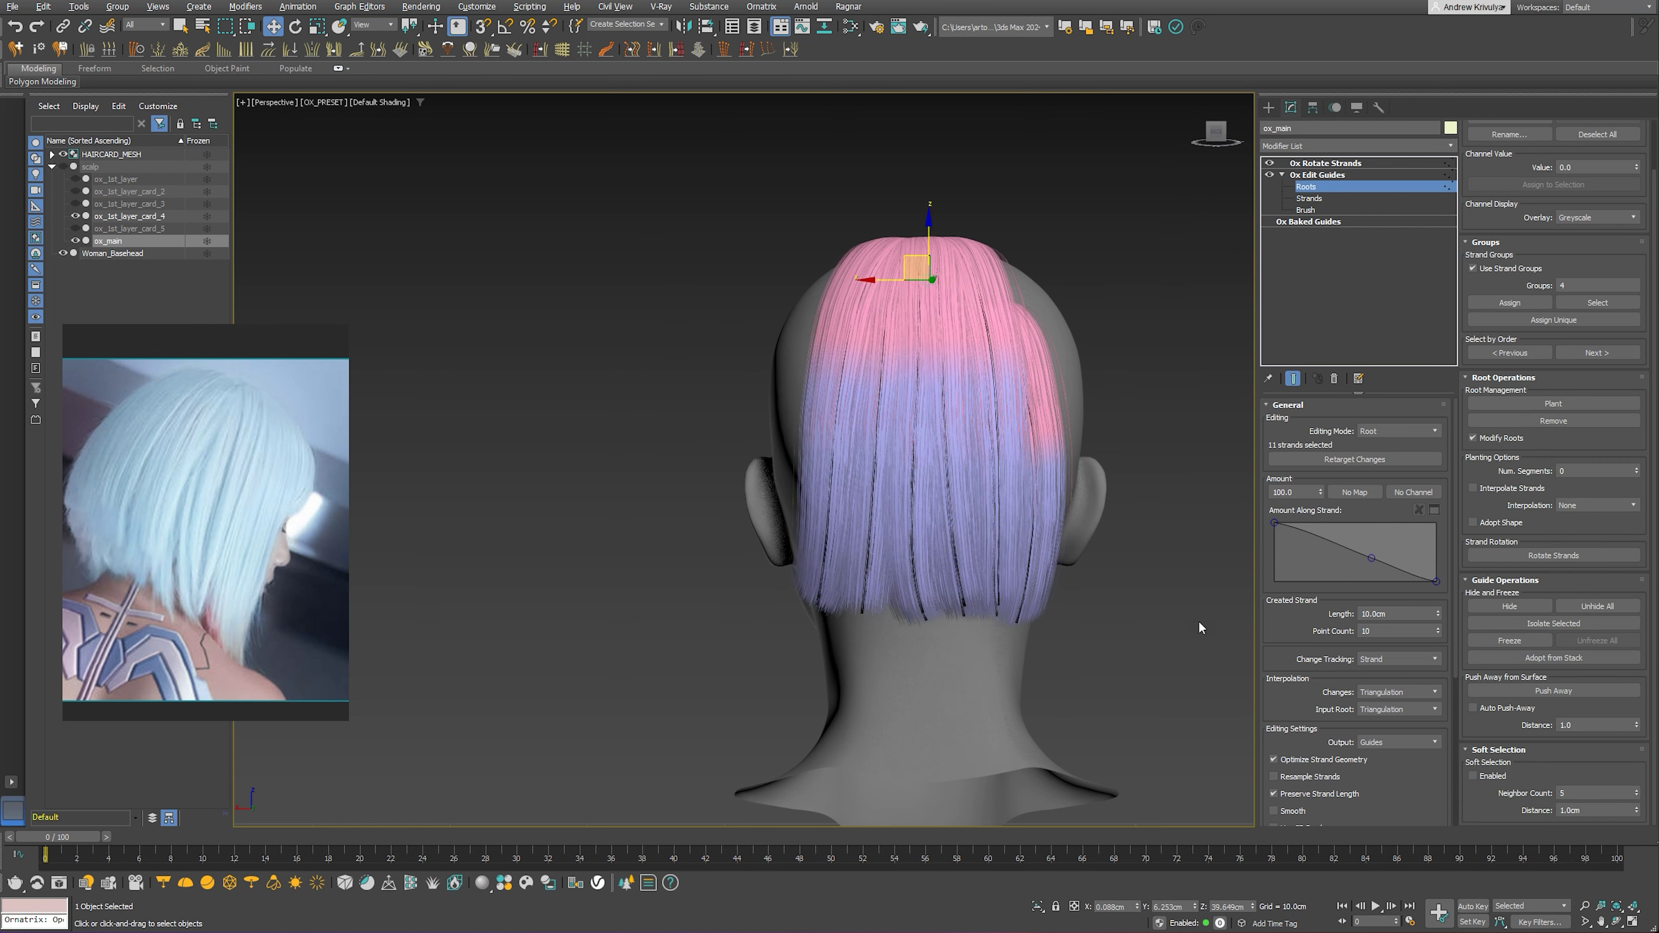
left_click(1305, 210)
mouse_move(722, 520)
middle_mouse_down("alt")
mouse_move(1075, 537)
mouse_move(1130, 574)
mouse_move(1069, 551)
mouse_move(993, 482)
middle_mouse_up("alt")
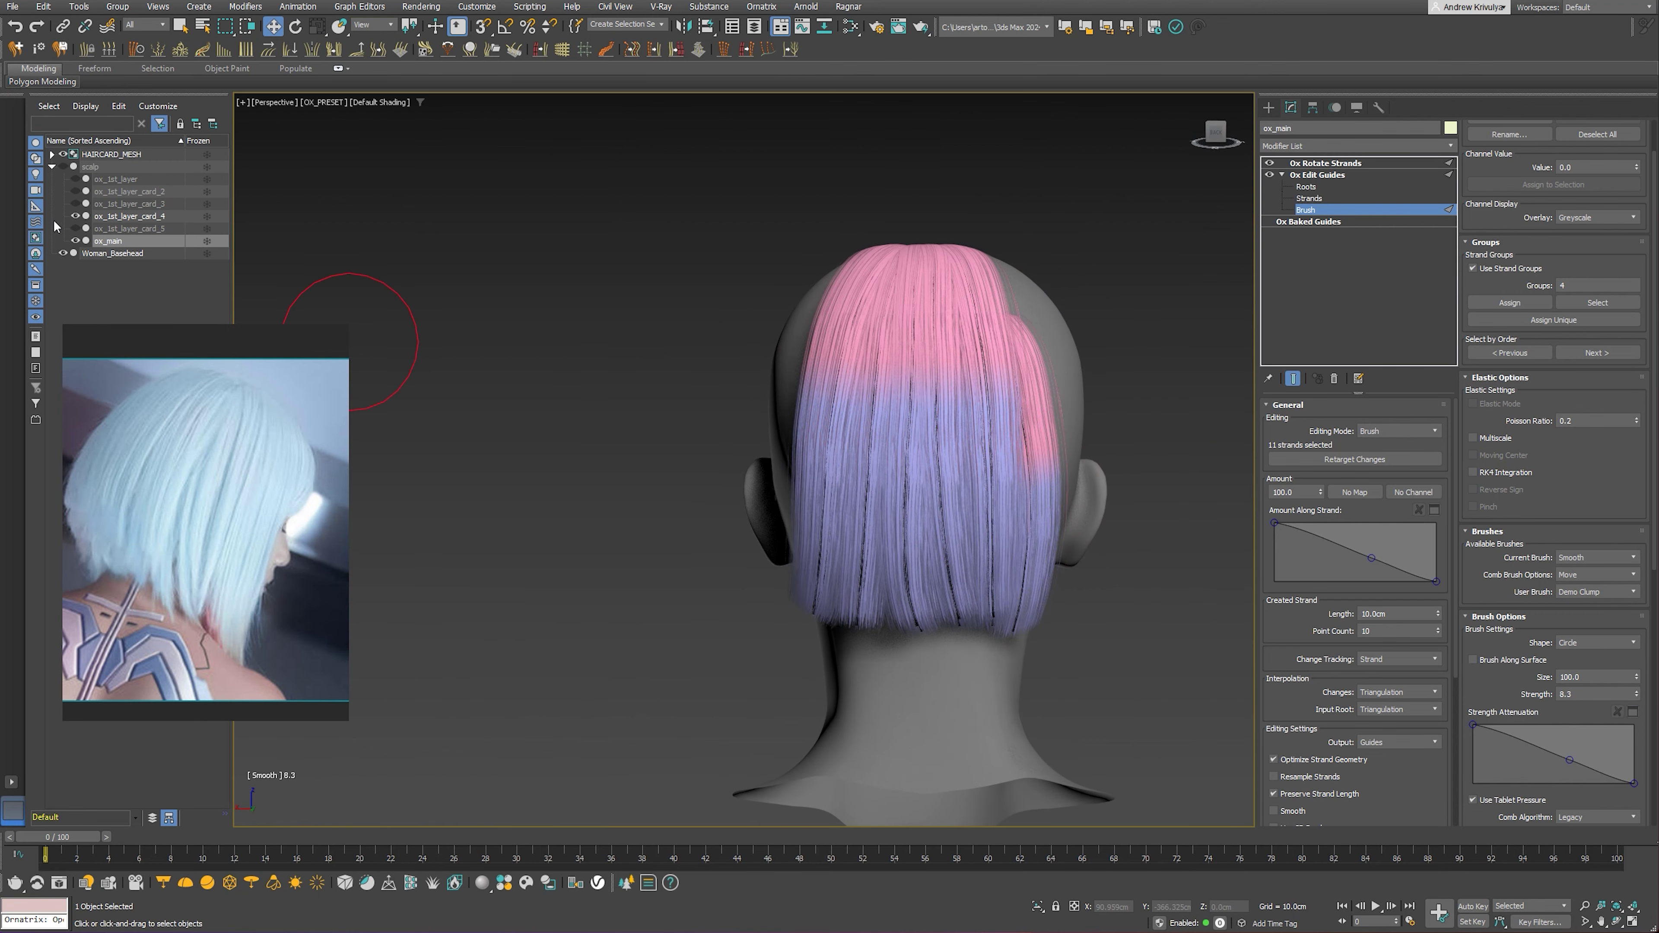
Hide ox_1st_layer_card_4, show all guide strands, and save the scene
left_click(76, 215)
middle_click_drag(307, 261, 281, 209, "alt")
left_click(1306, 186)
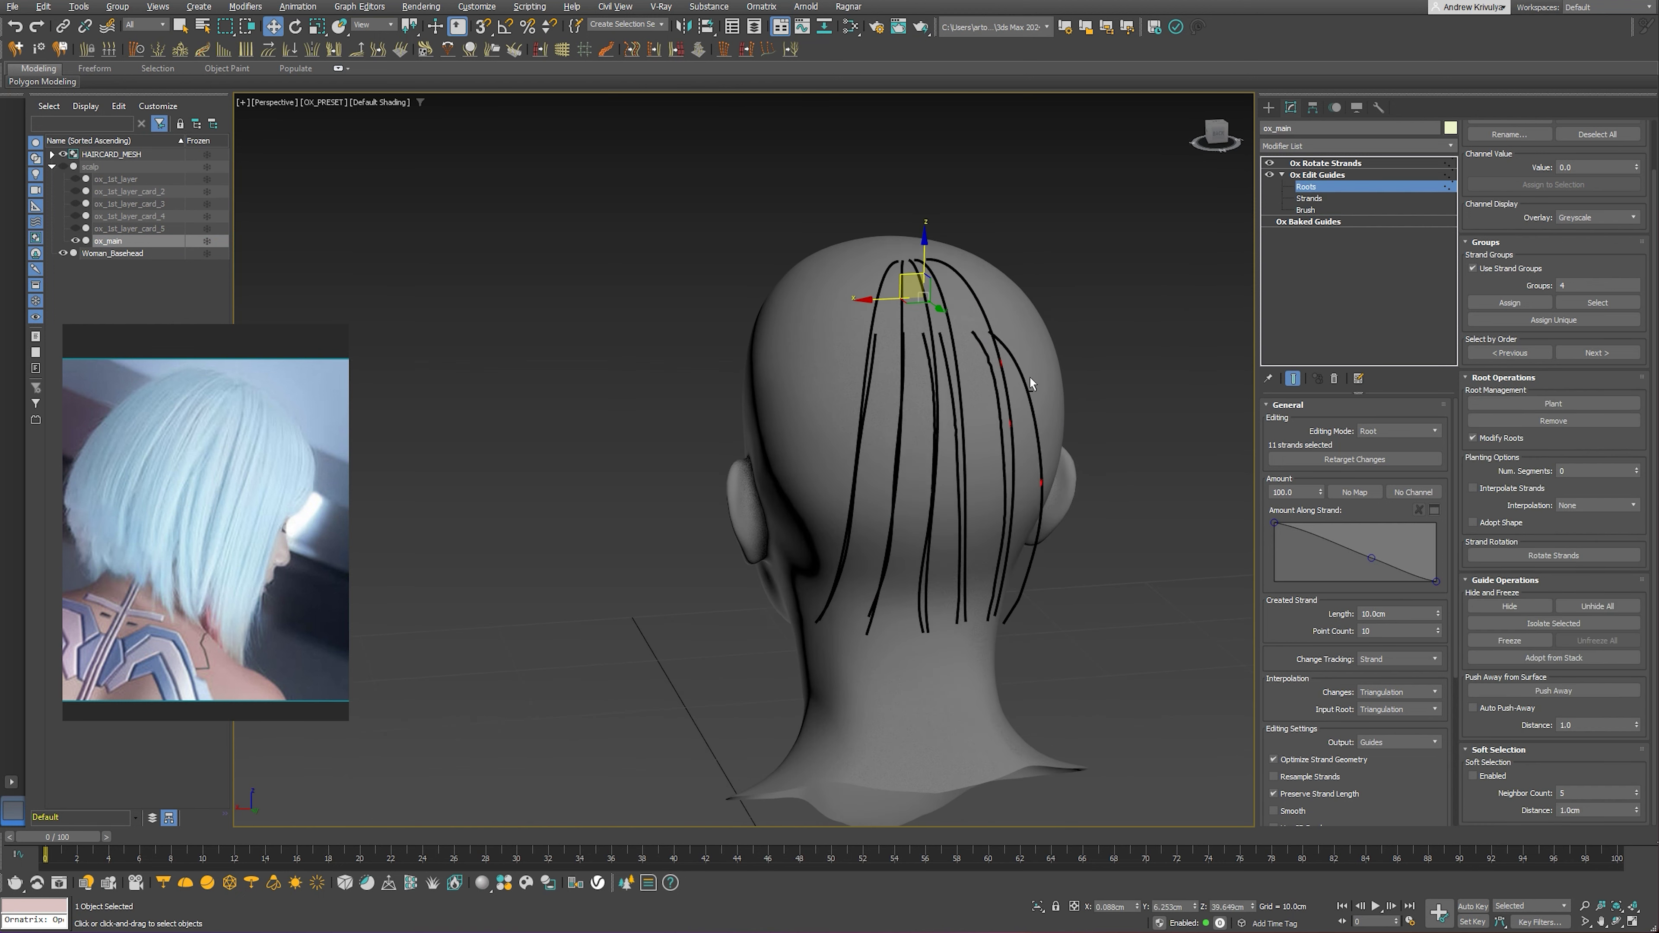
left_click(1293, 378)
key("ctrl+s")
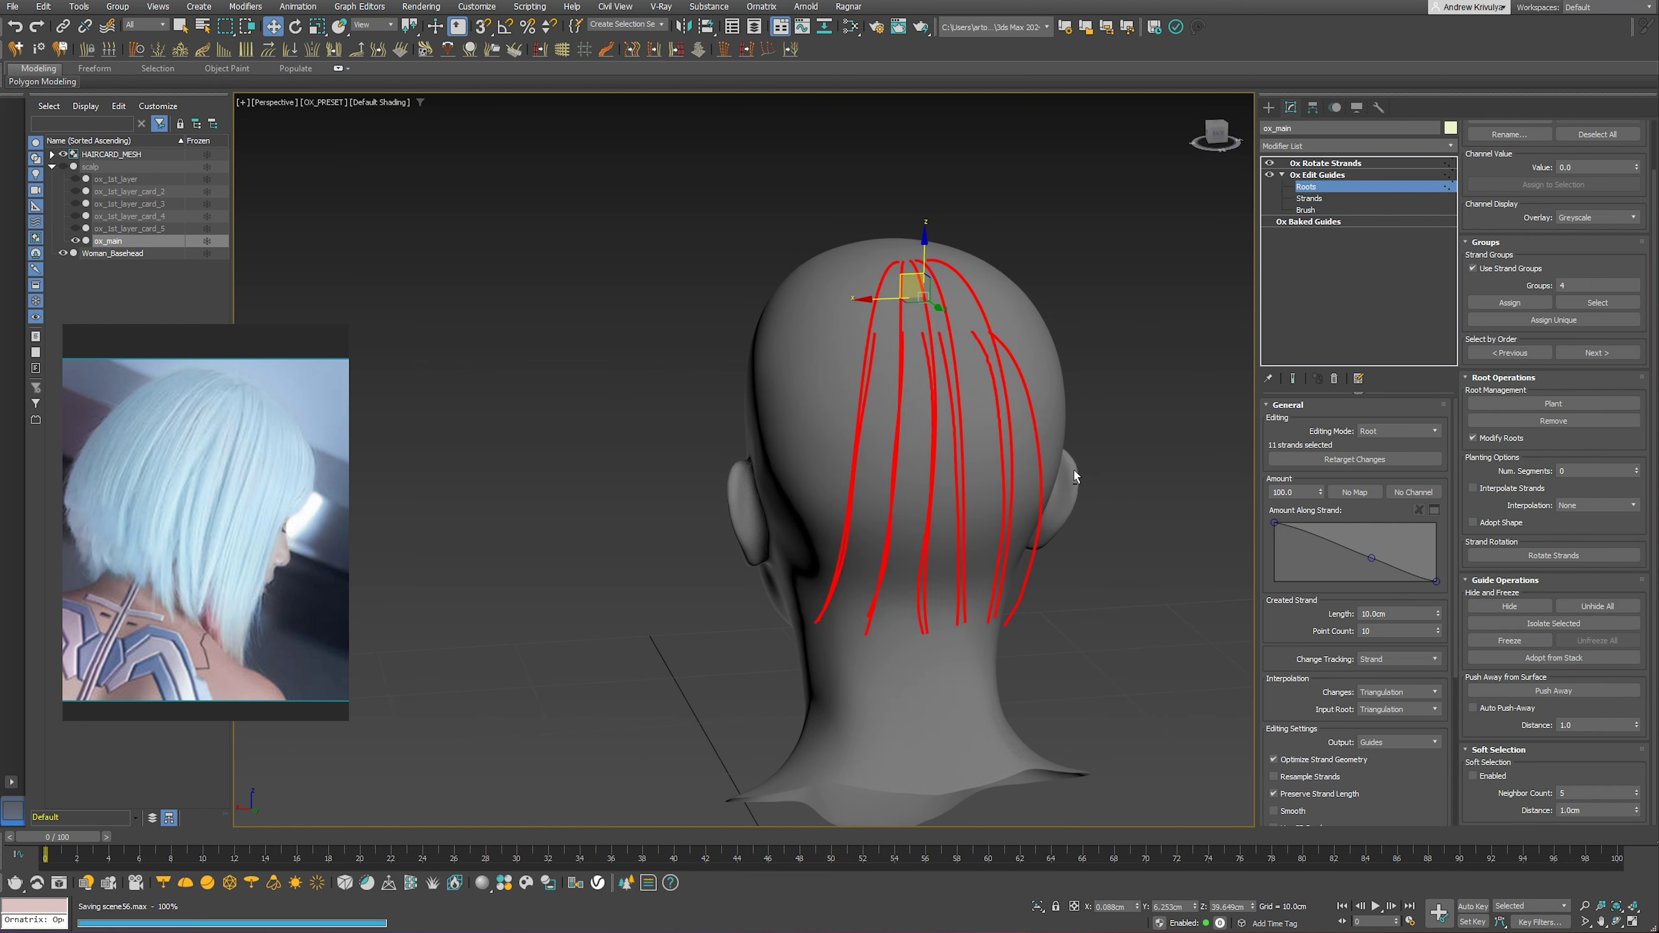
Unhide all guides, smooth a kinked side strand, then show ox_1st_layer_card_4 as end result
left_click(1594, 605)
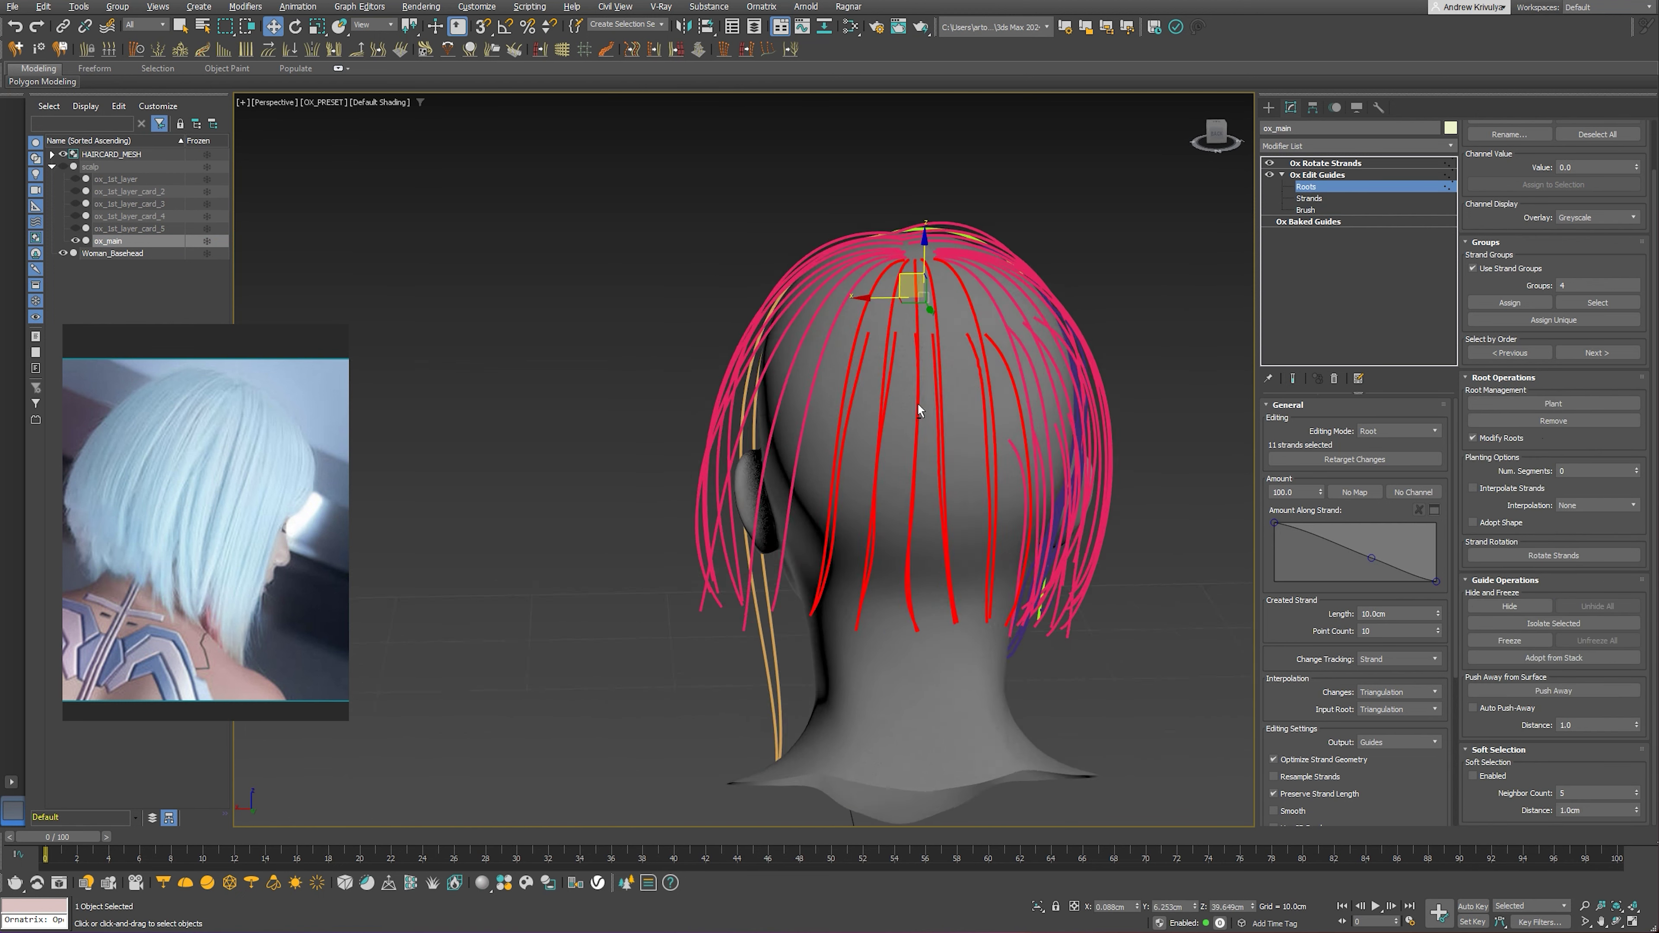
mouse_move(918, 411)
middle_mouse_down("alt")
mouse_move(877, 389)
mouse_move(1004, 400)
mouse_move(845, 381)
mouse_move(912, 421)
middle_mouse_up("alt")
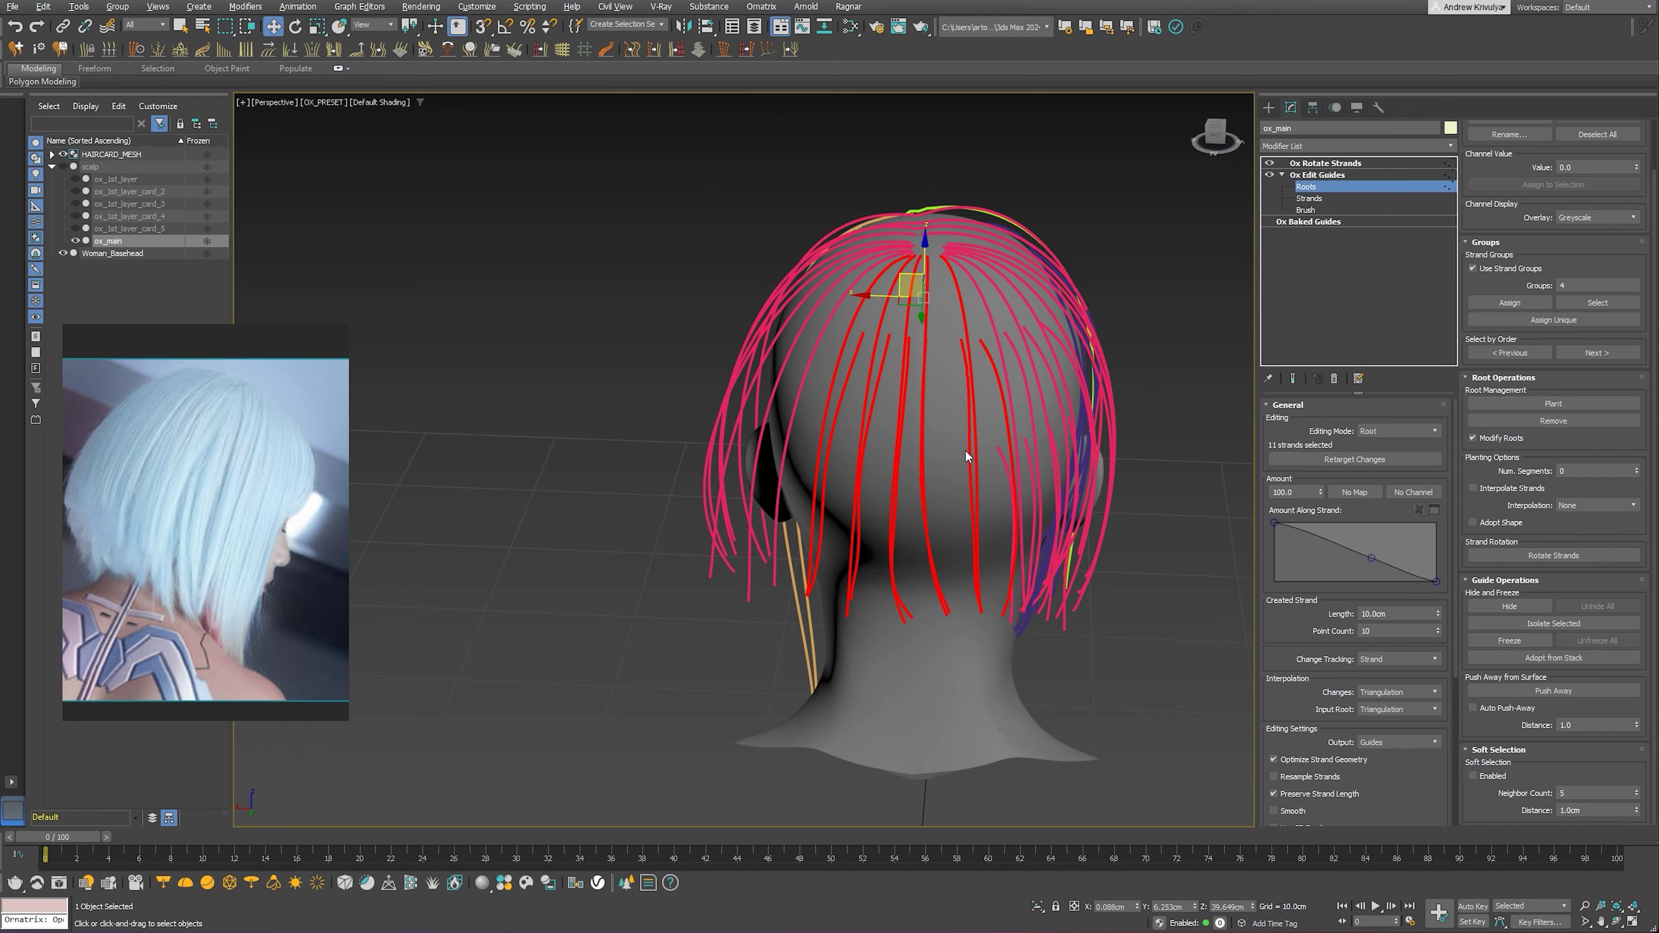
middle_click_drag(913, 422, 889, 399, "alt")
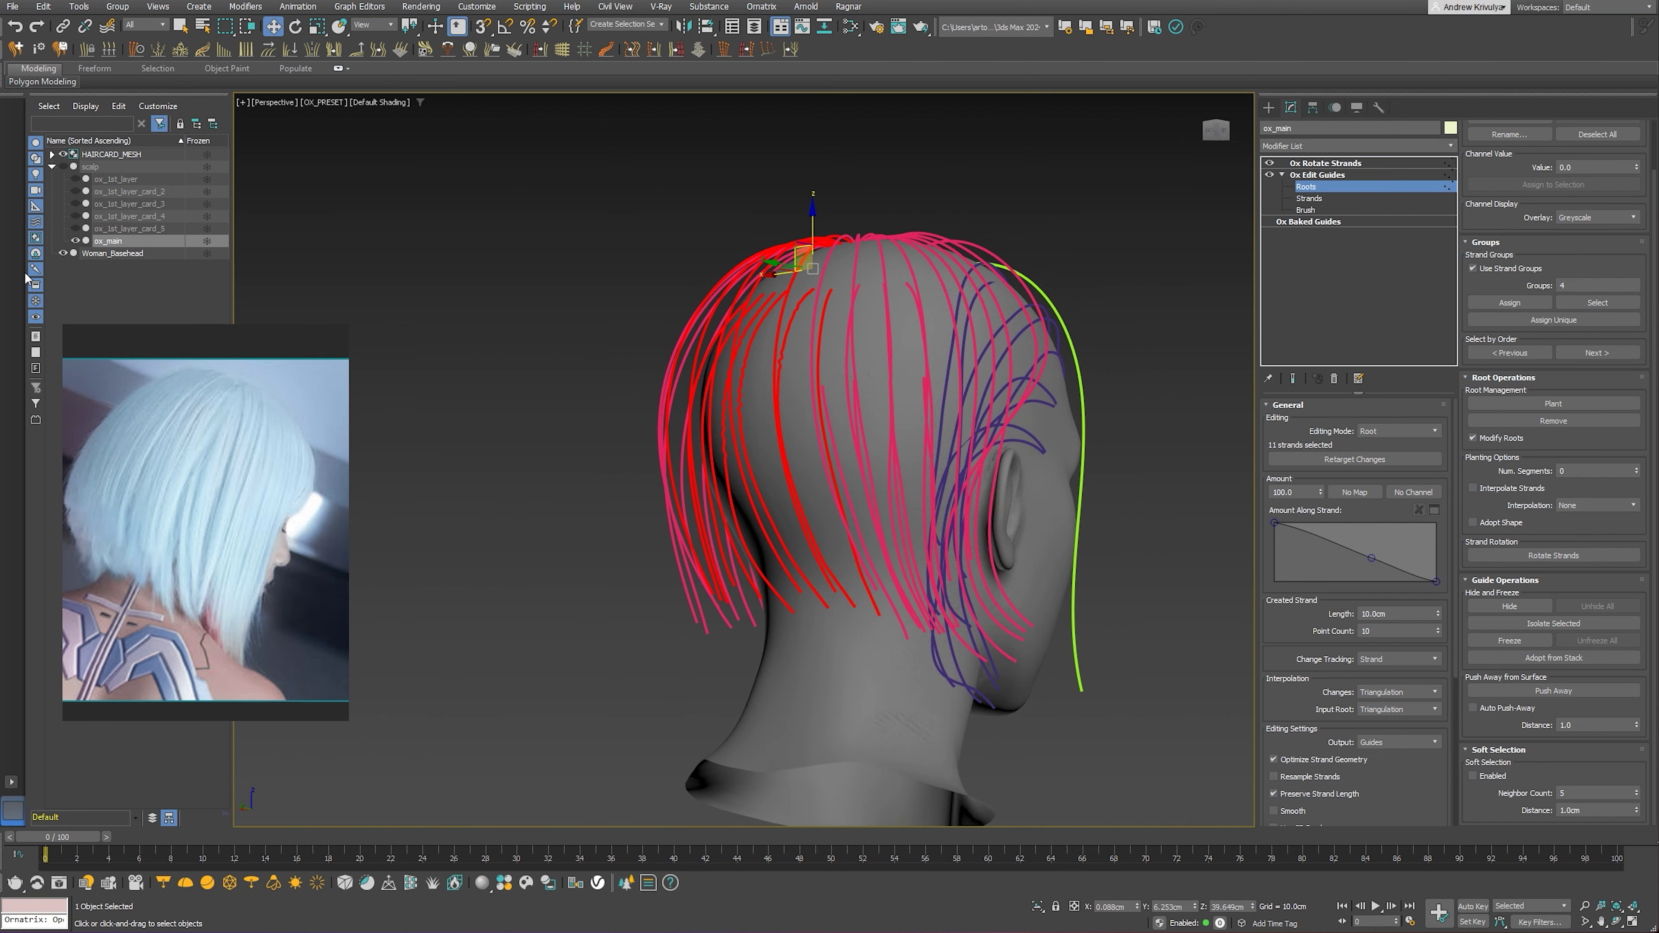
left_click(1337, 211)
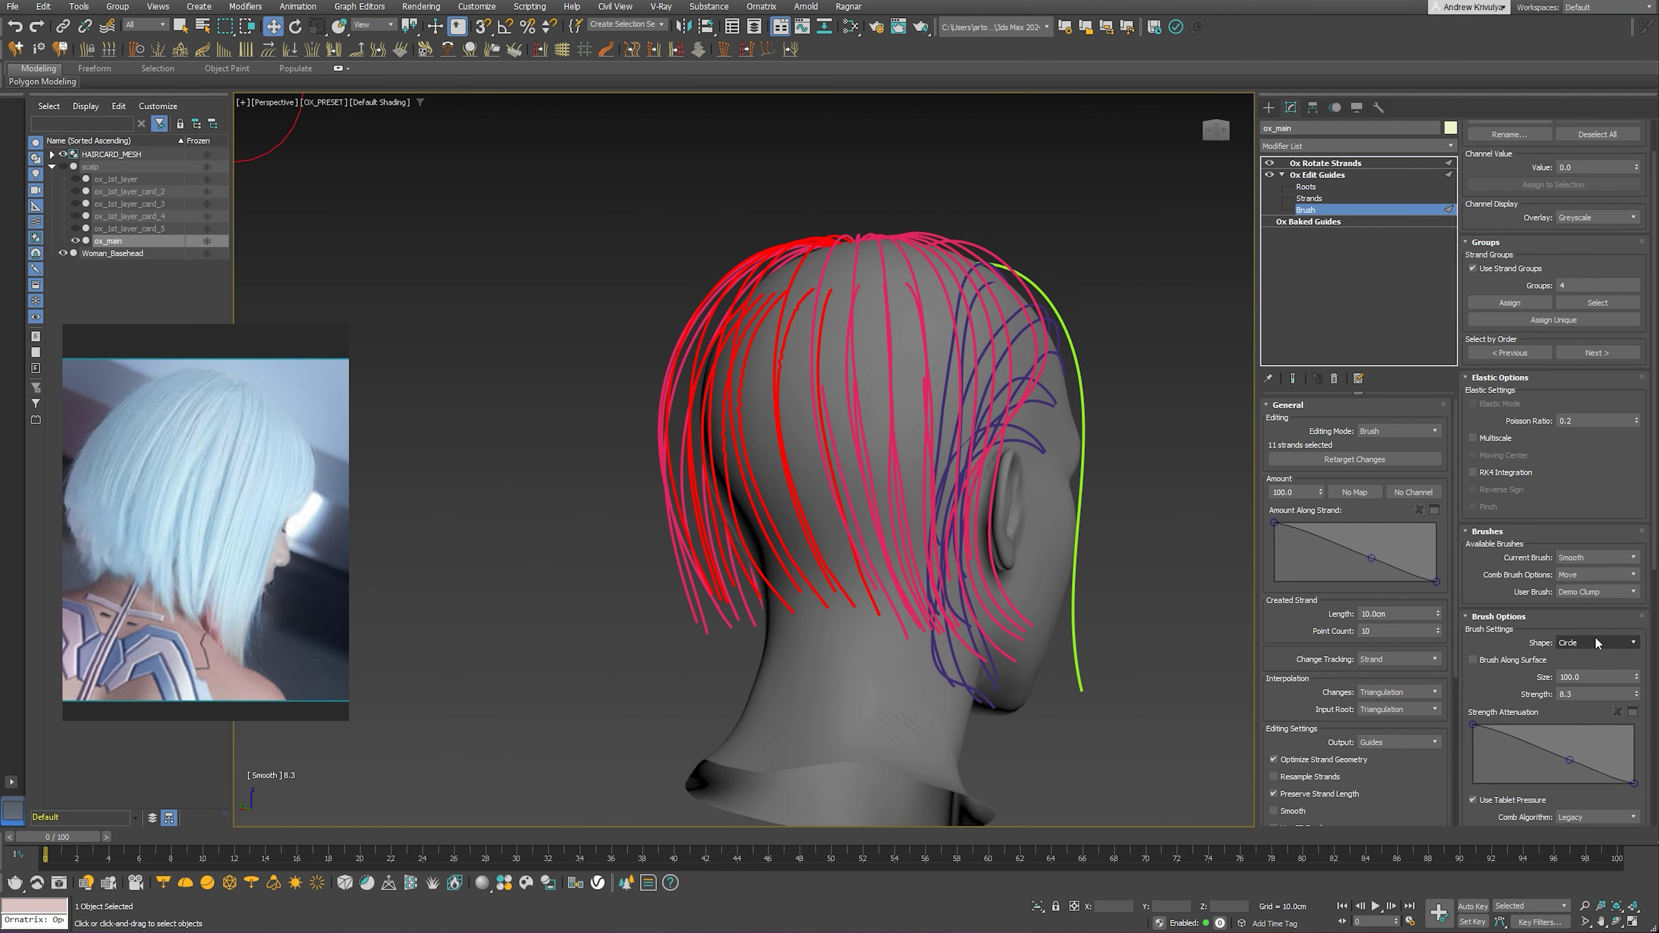
left_click_drag(758, 483, 793, 419)
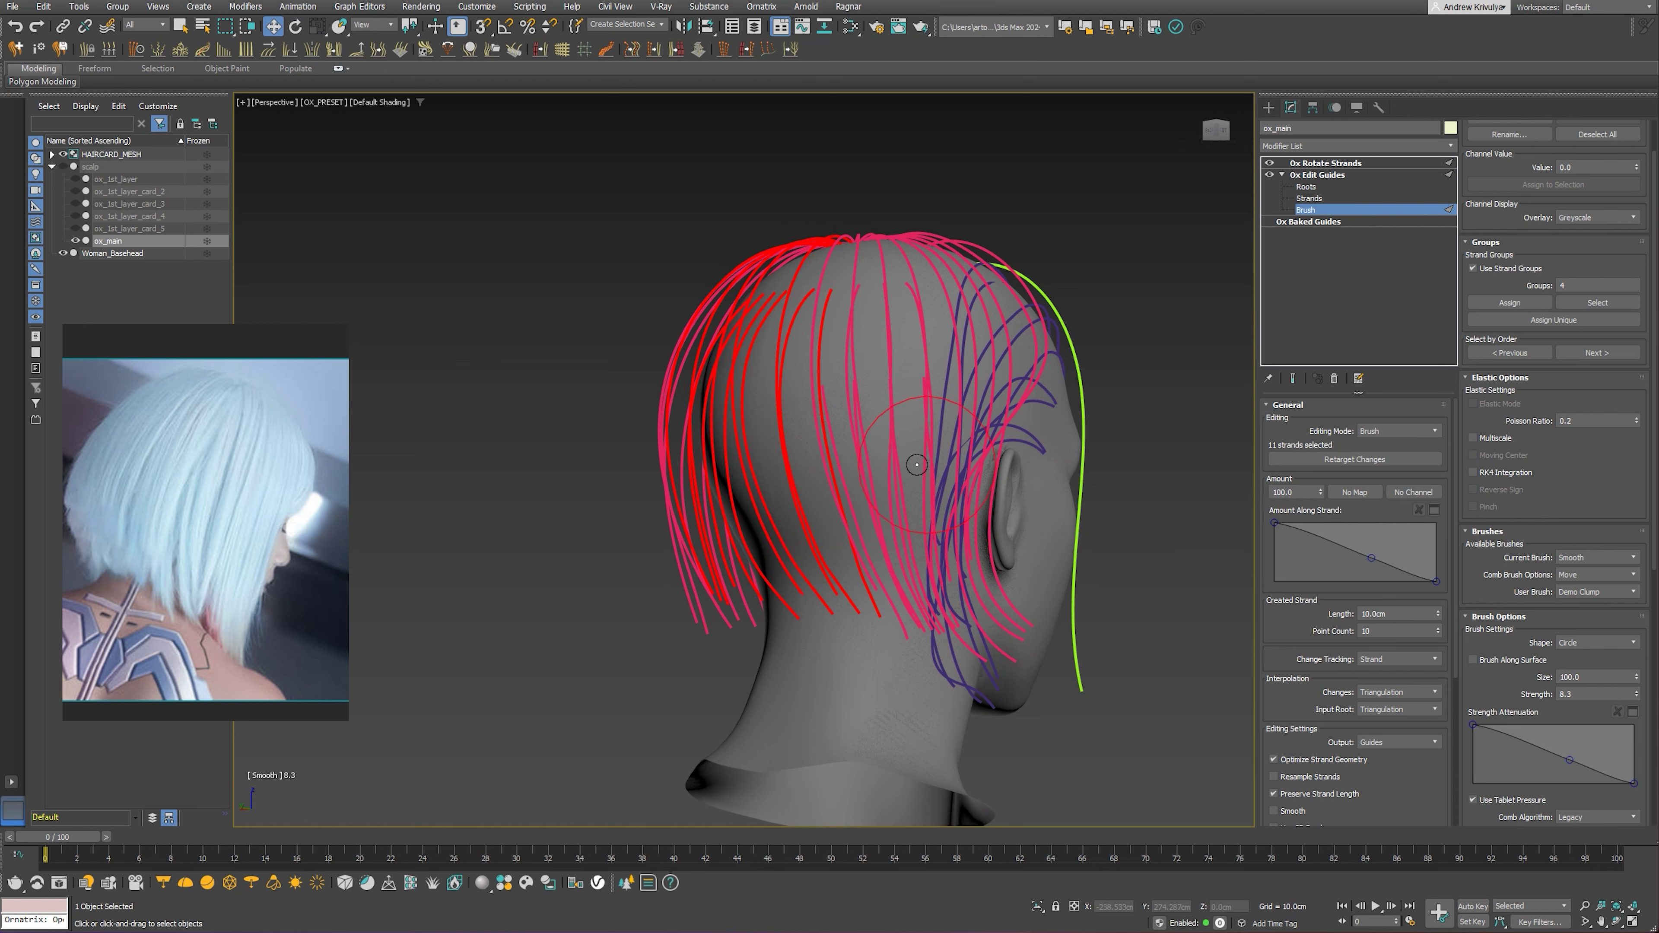
left_click(75, 216)
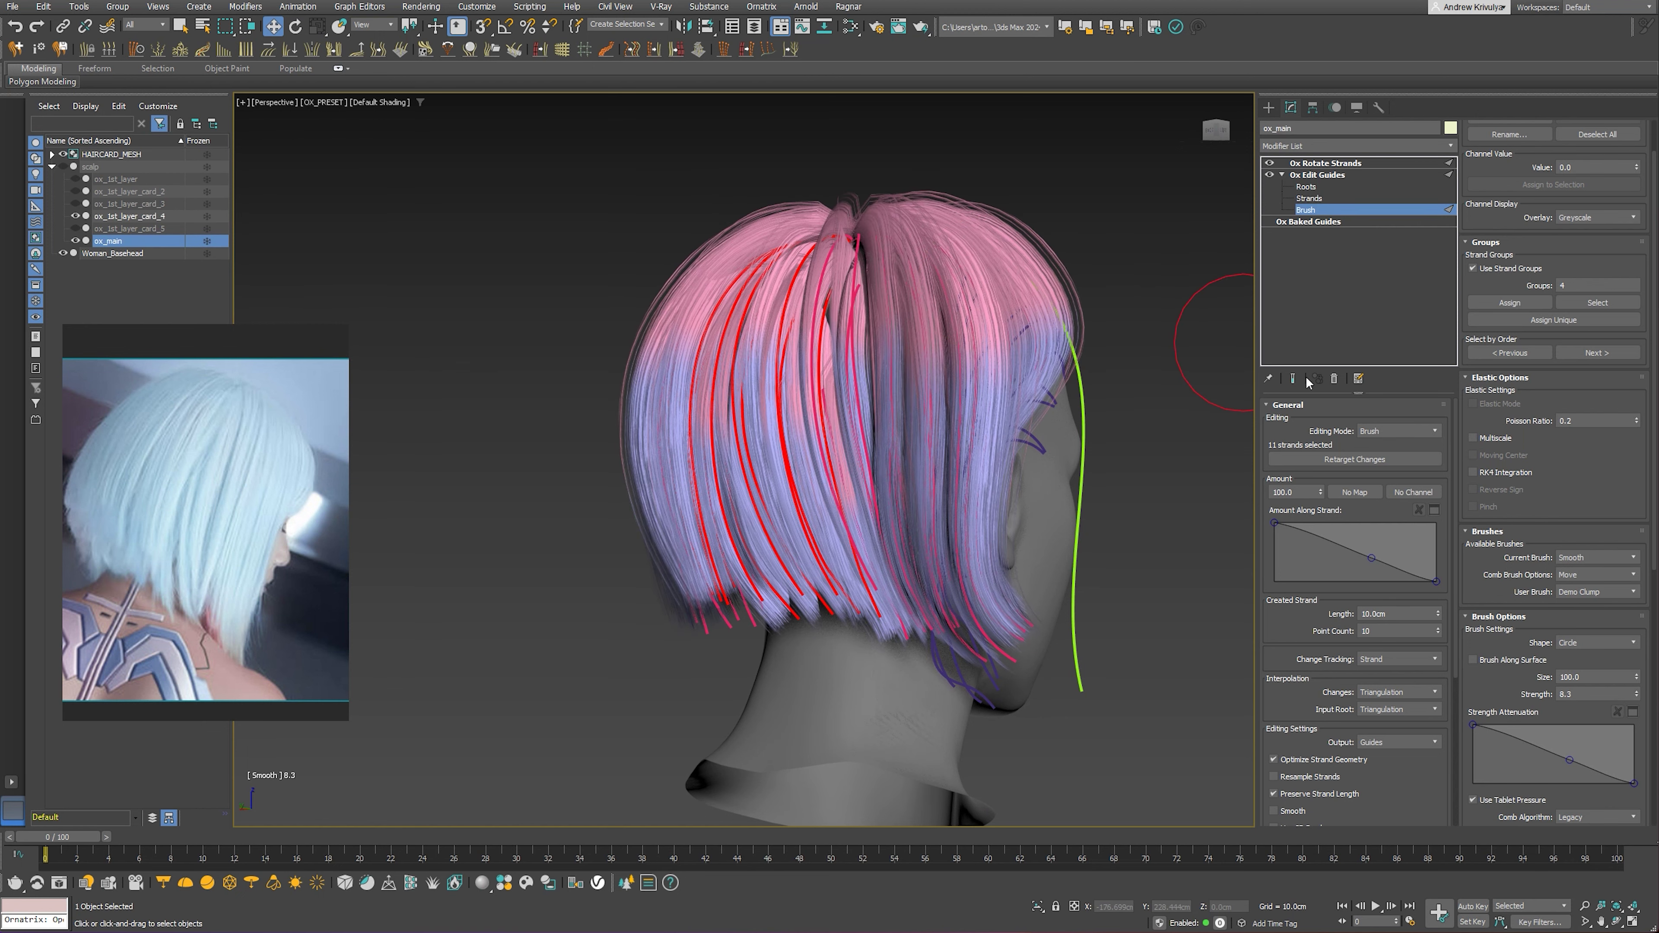
left_click(1292, 379)
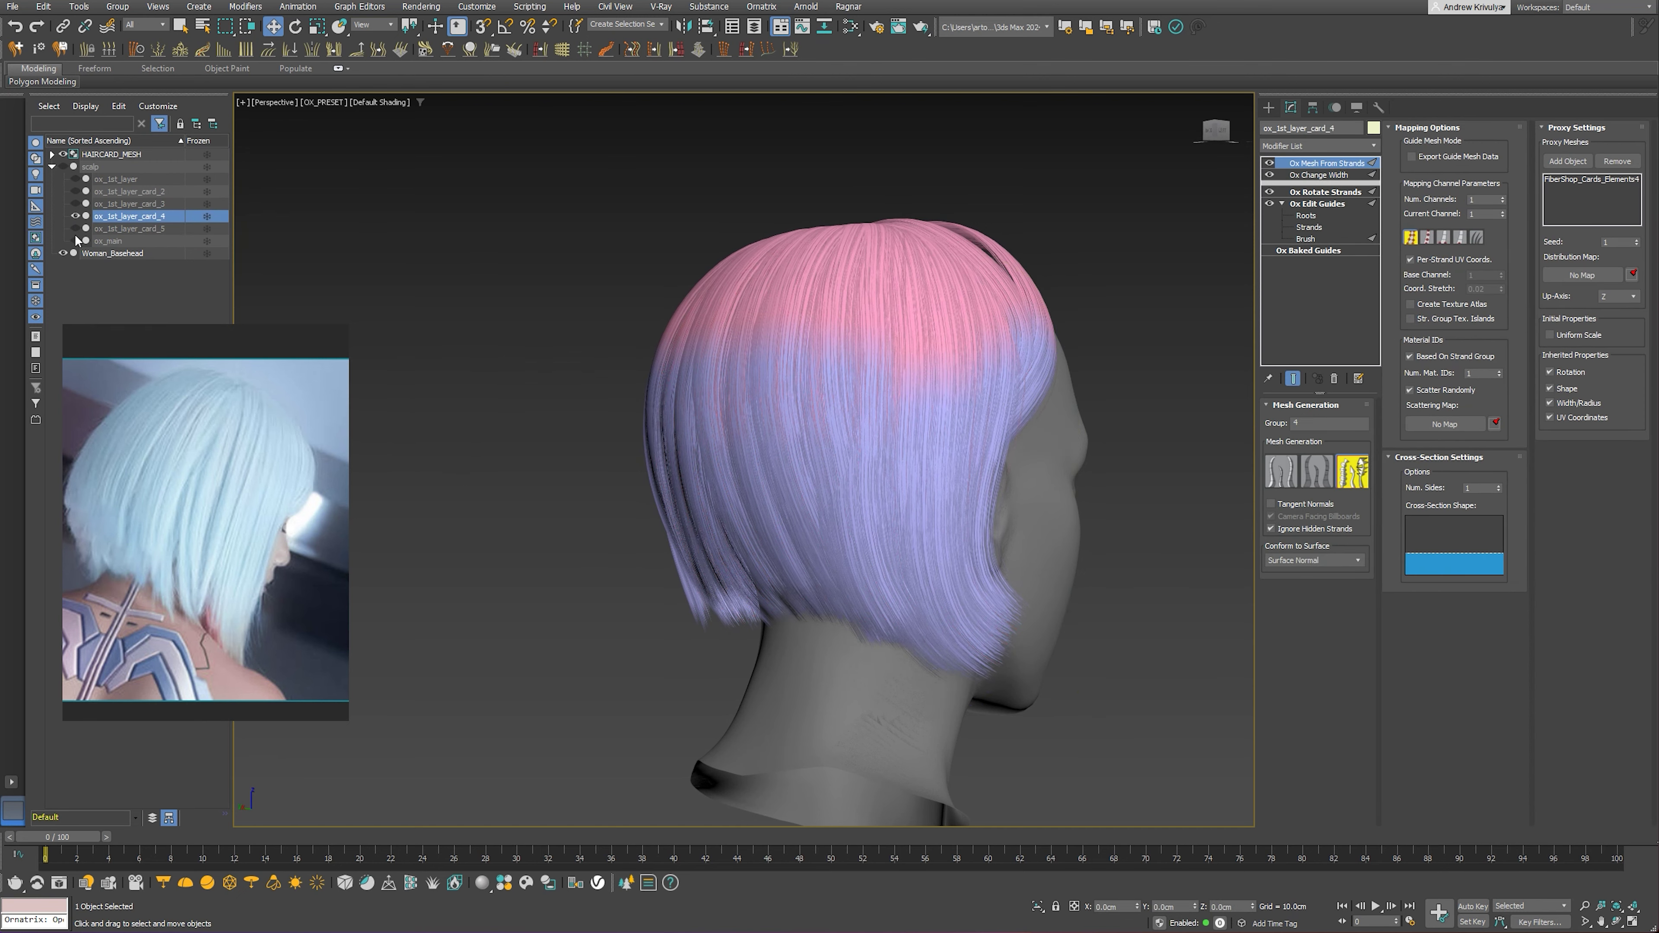
Drag the Ox Change Width curve's end down to about 0.16 so cards taper toward tips
middle_click_drag(986, 463, 907, 456, "alt")
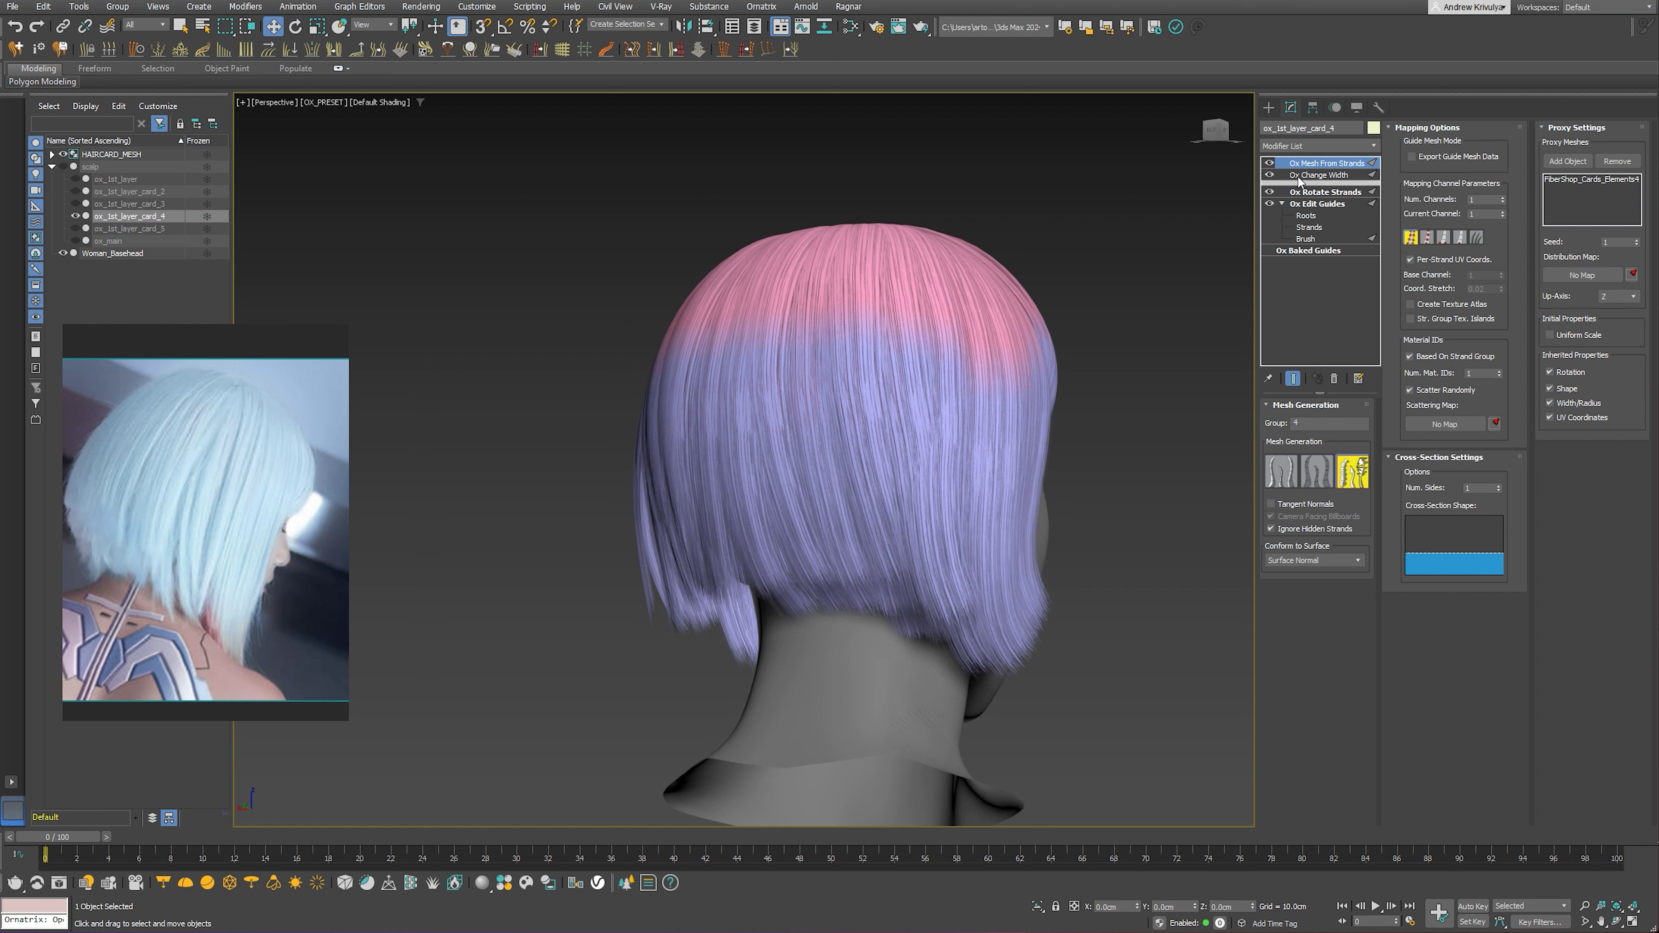
left_click(1317, 175)
mouse_move(1442, 540)
left_mouse_down()
mouse_move(1443, 586)
mouse_move(1461, 547)
left_mouse_up()
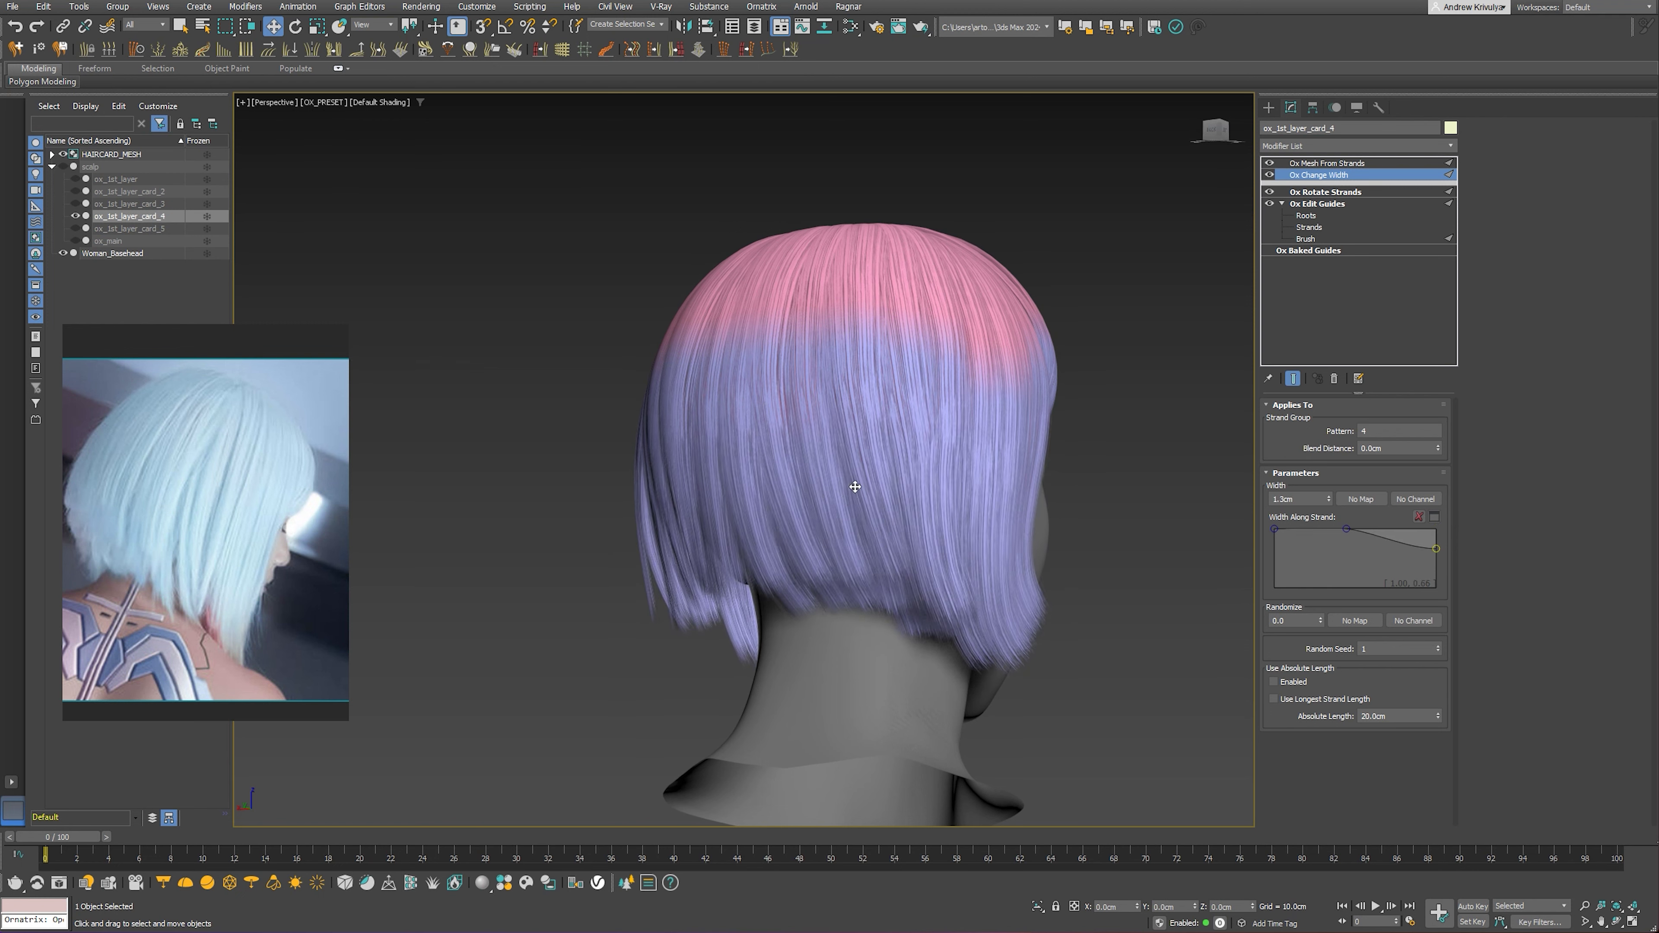
mouse_move(908, 459)
middle_mouse_down("alt")
mouse_move(876, 469)
mouse_move(948, 464)
middle_mouse_up("alt")
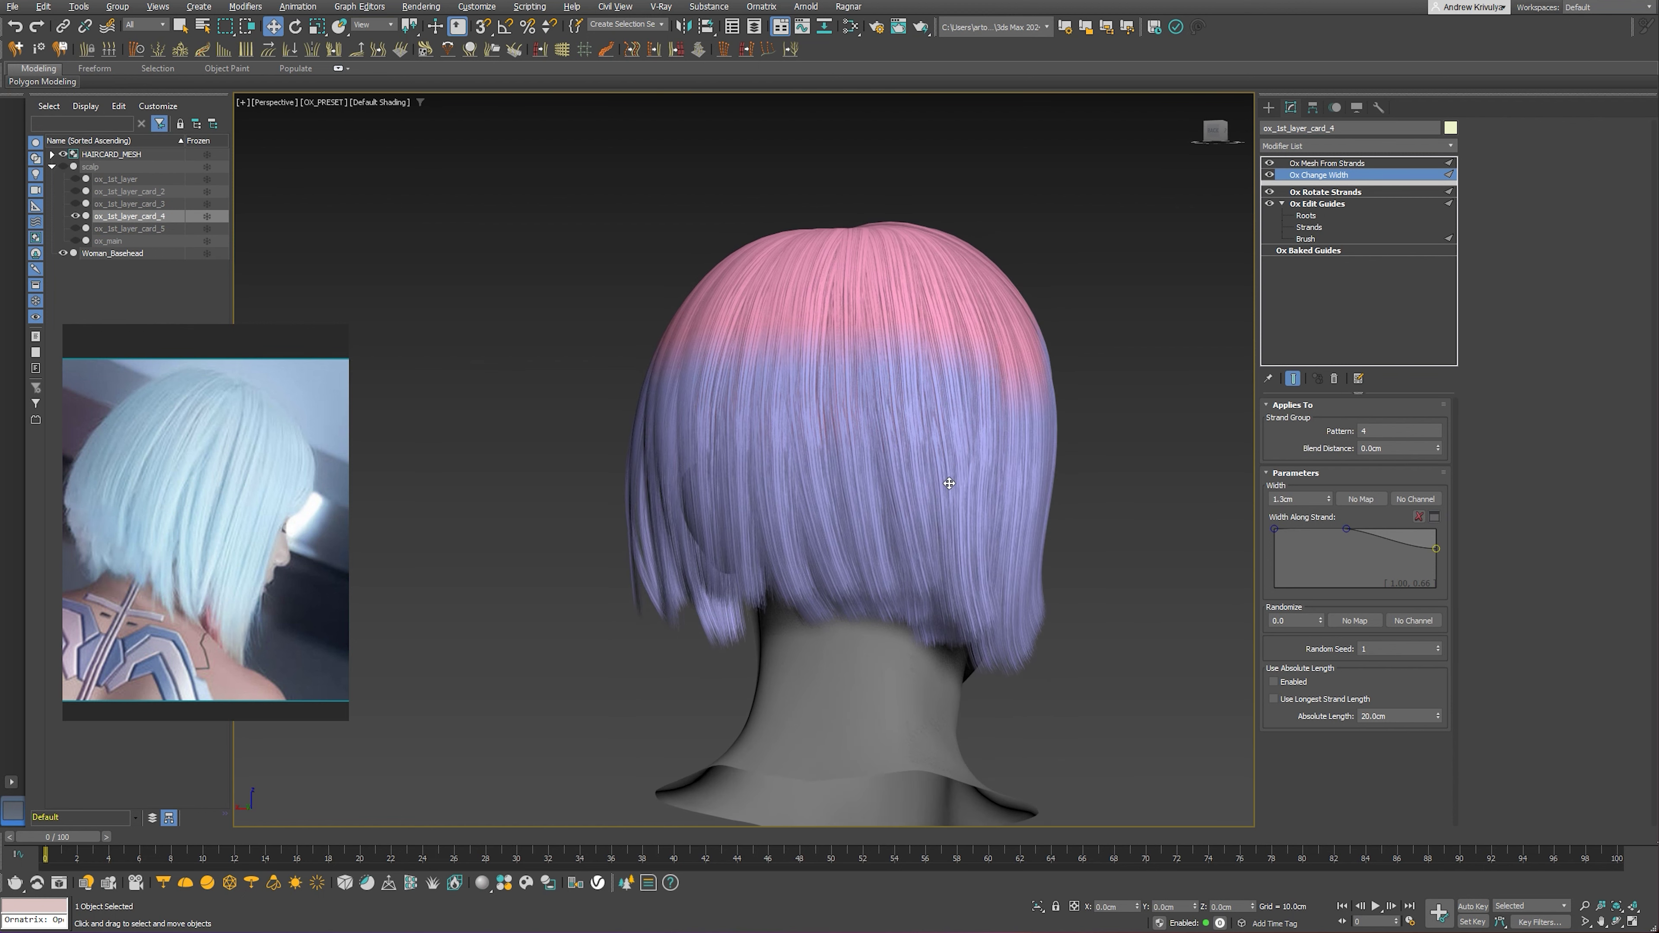
middle_click_drag(948, 483, 908, 487, "alt")
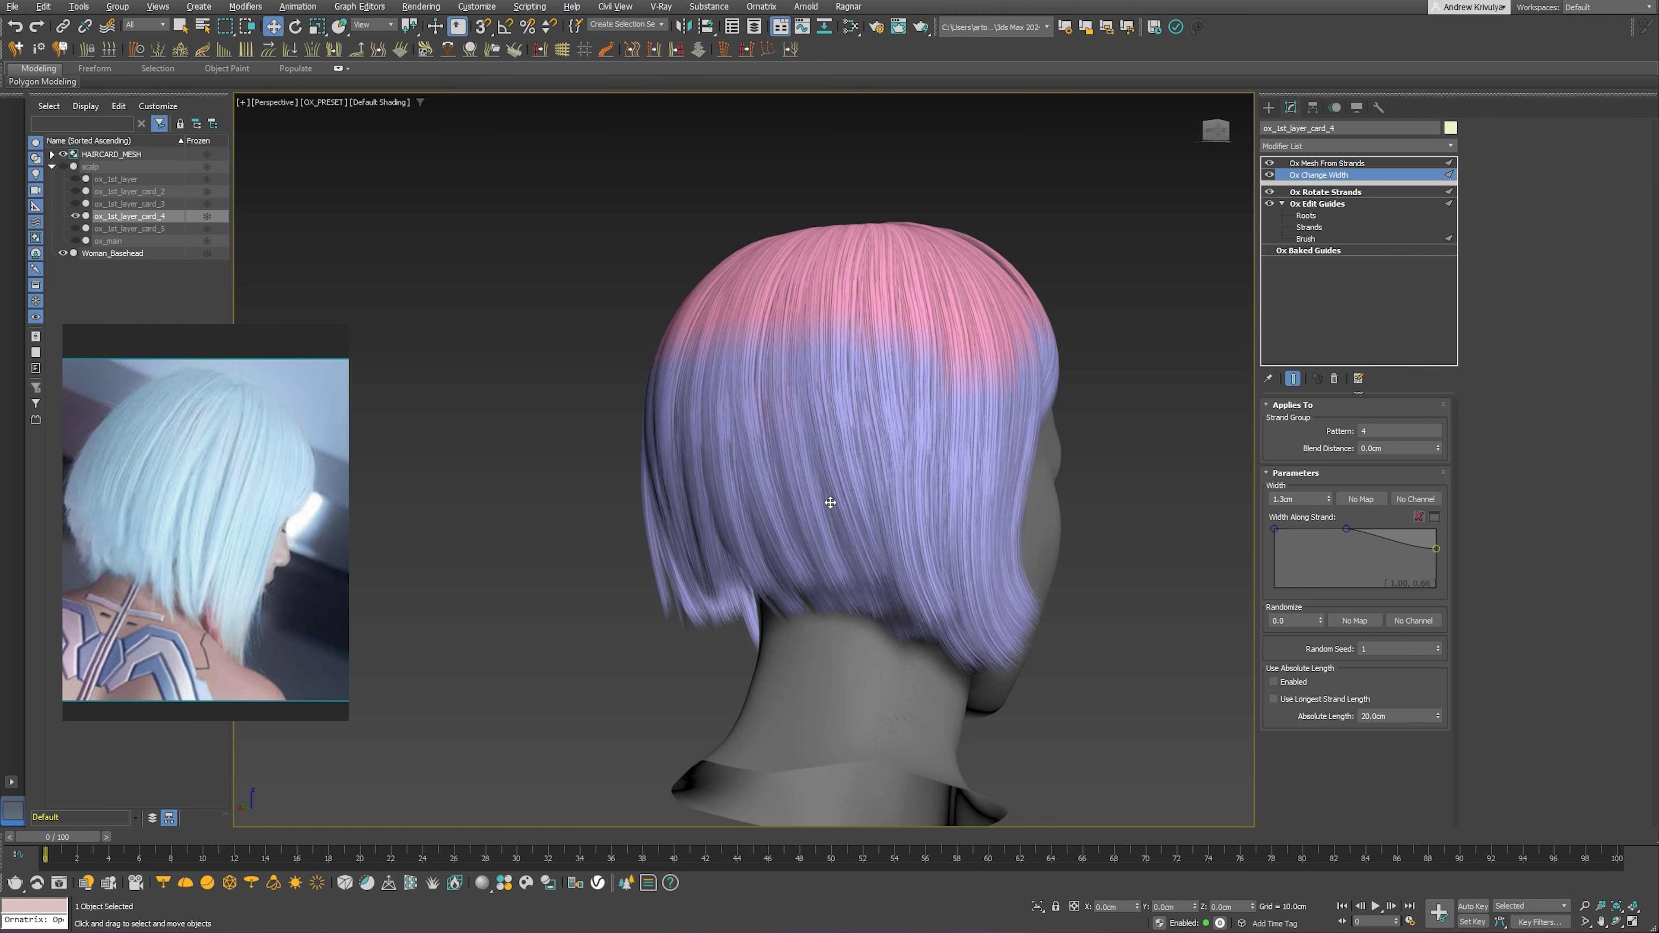
left_click(76, 241)
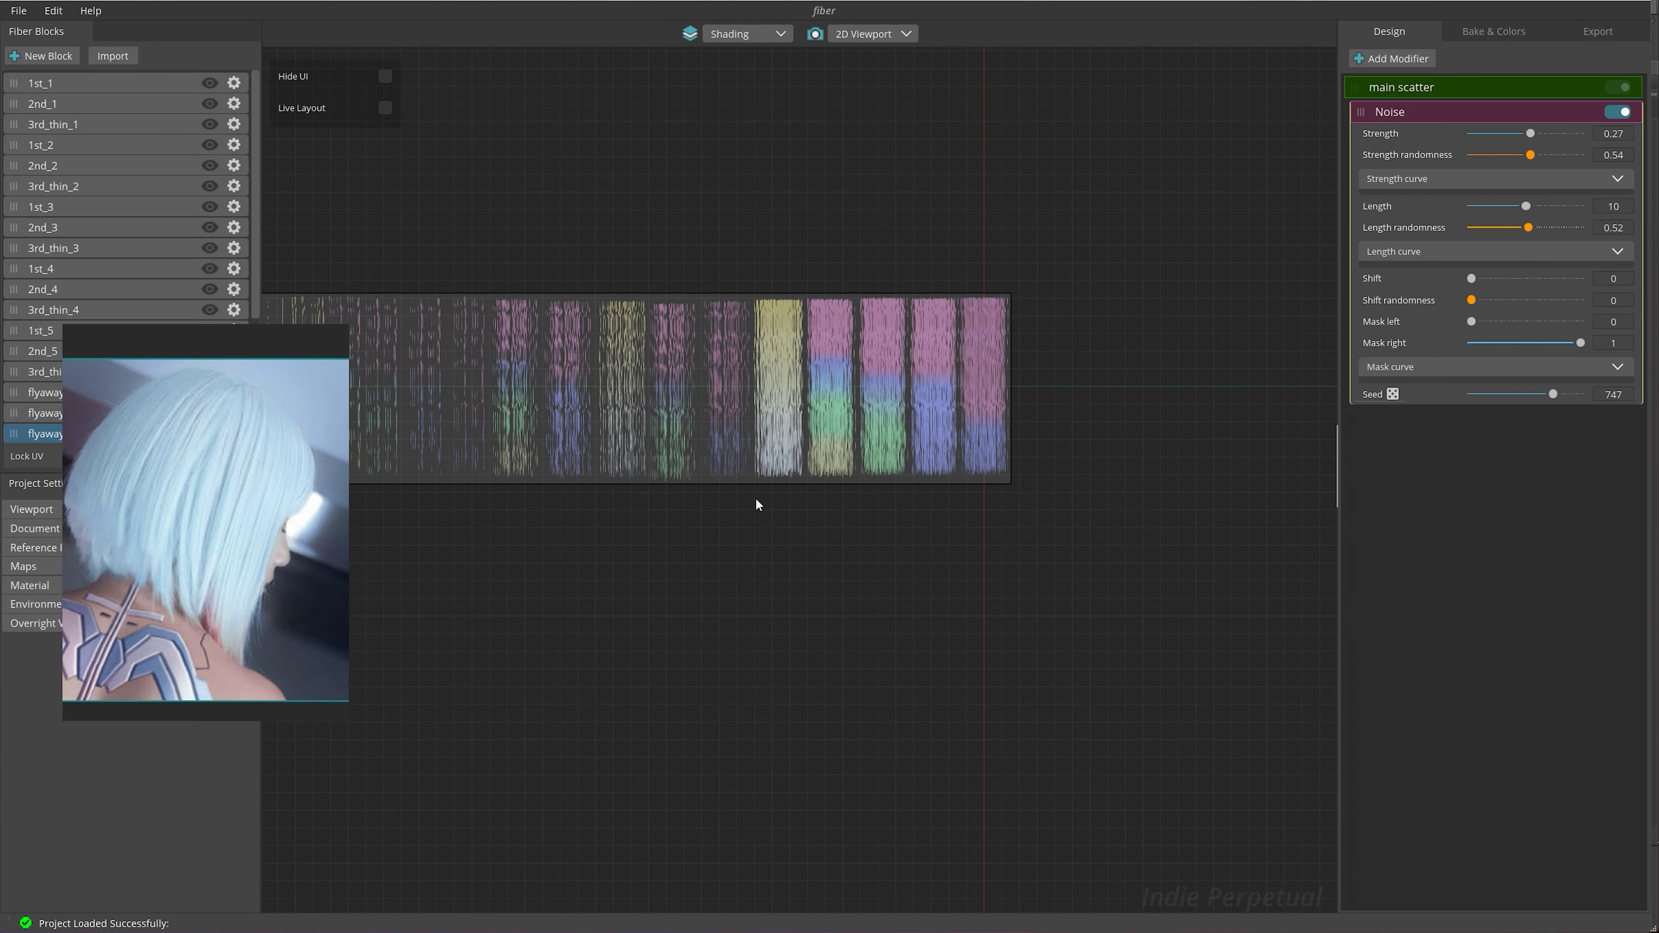
Zoom into the 2D viewport, select the 1st_2 fiber block, and bring up Add Modifier
scroll(926, 436, "up", 1)
scroll(958, 438, "up", 2)
scroll(987, 436, "up", 3)
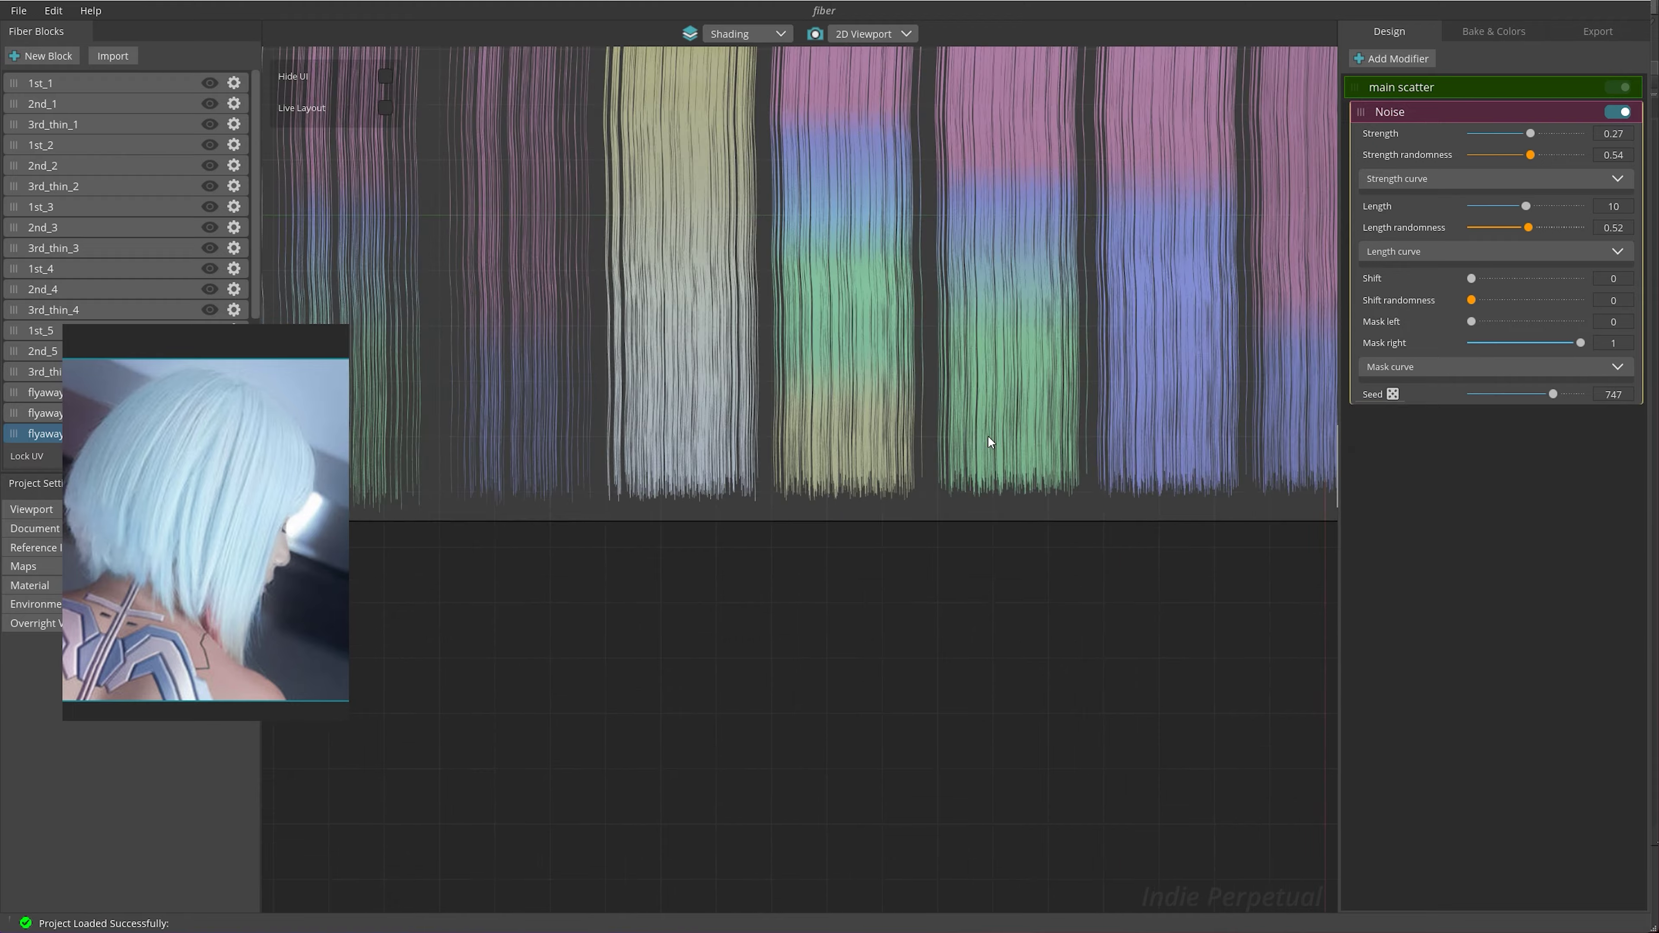
scroll(855, 480, "down", 1)
scroll(906, 478, "up", 1)
scroll(870, 481, "down", 1)
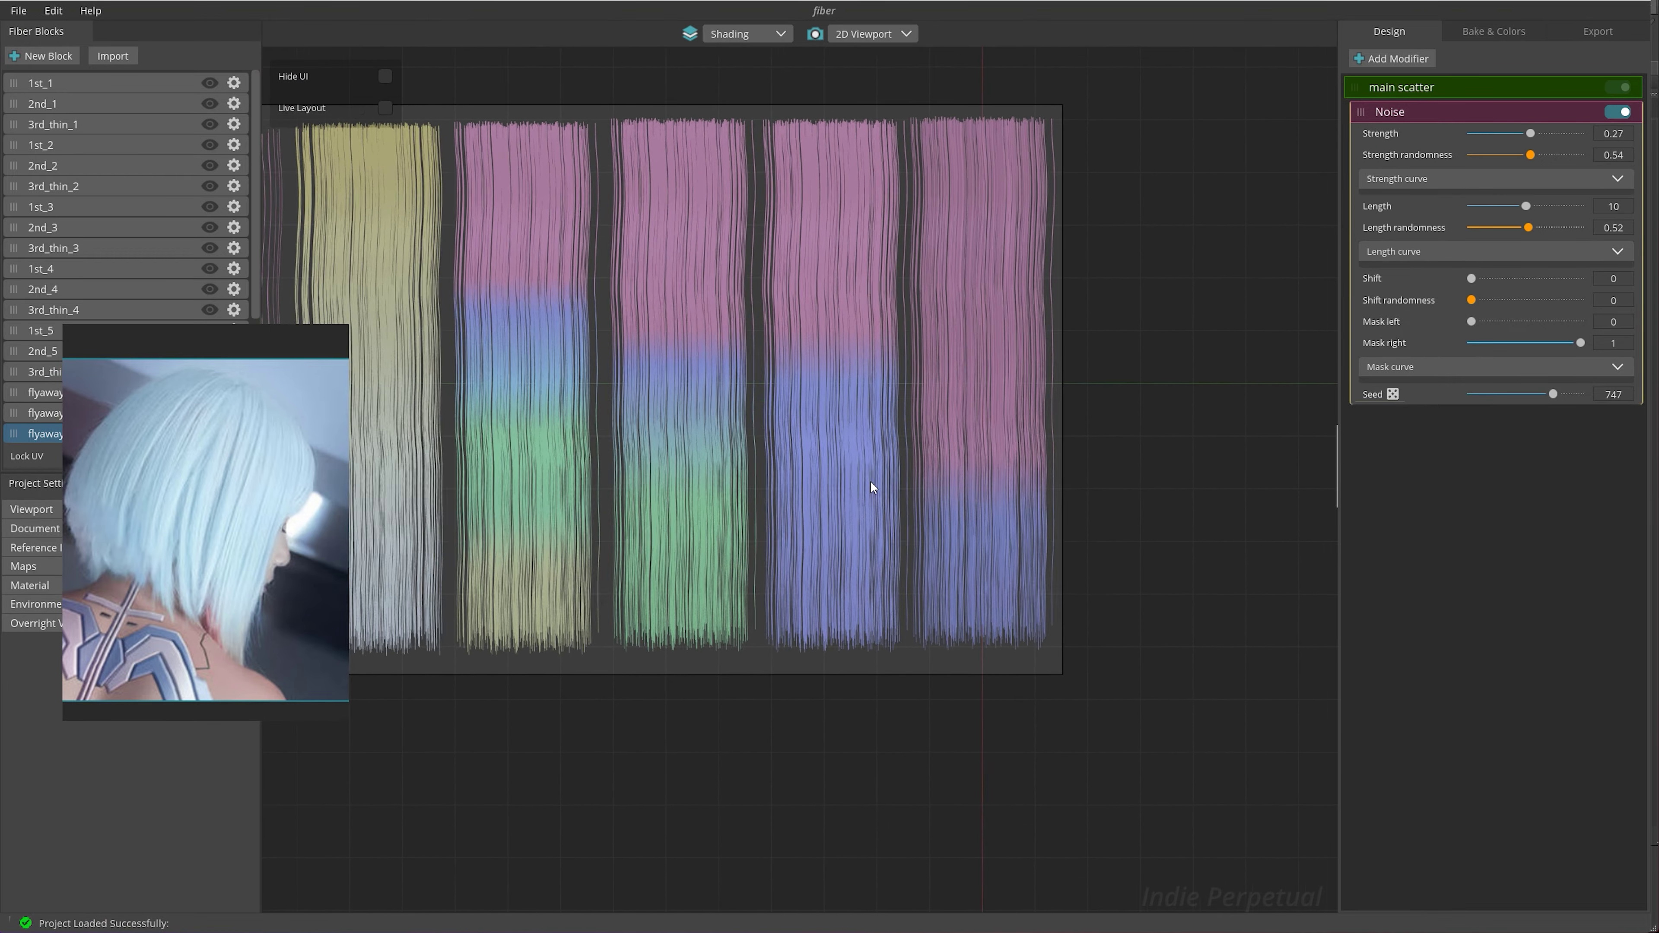
scroll(889, 482, "up", 1)
scroll(892, 458, "right", 1)
scroll(821, 460, "down", 1)
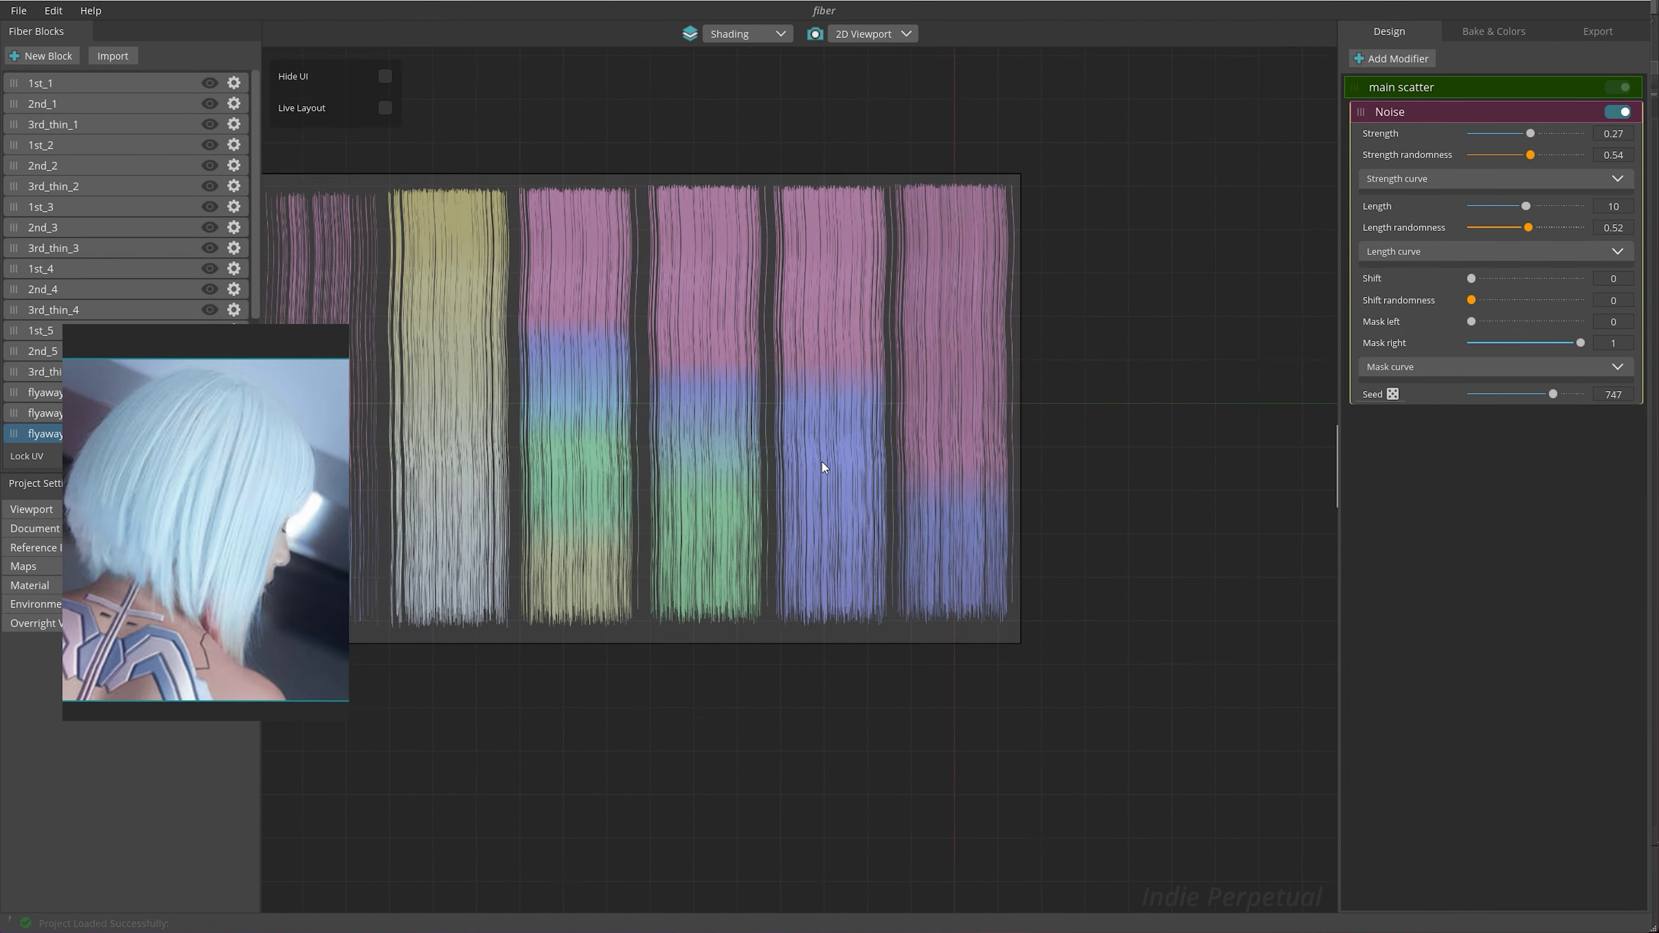
scroll(882, 453, "down", 1)
scroll(814, 454, "up", 1)
scroll(895, 439, "up", 1)
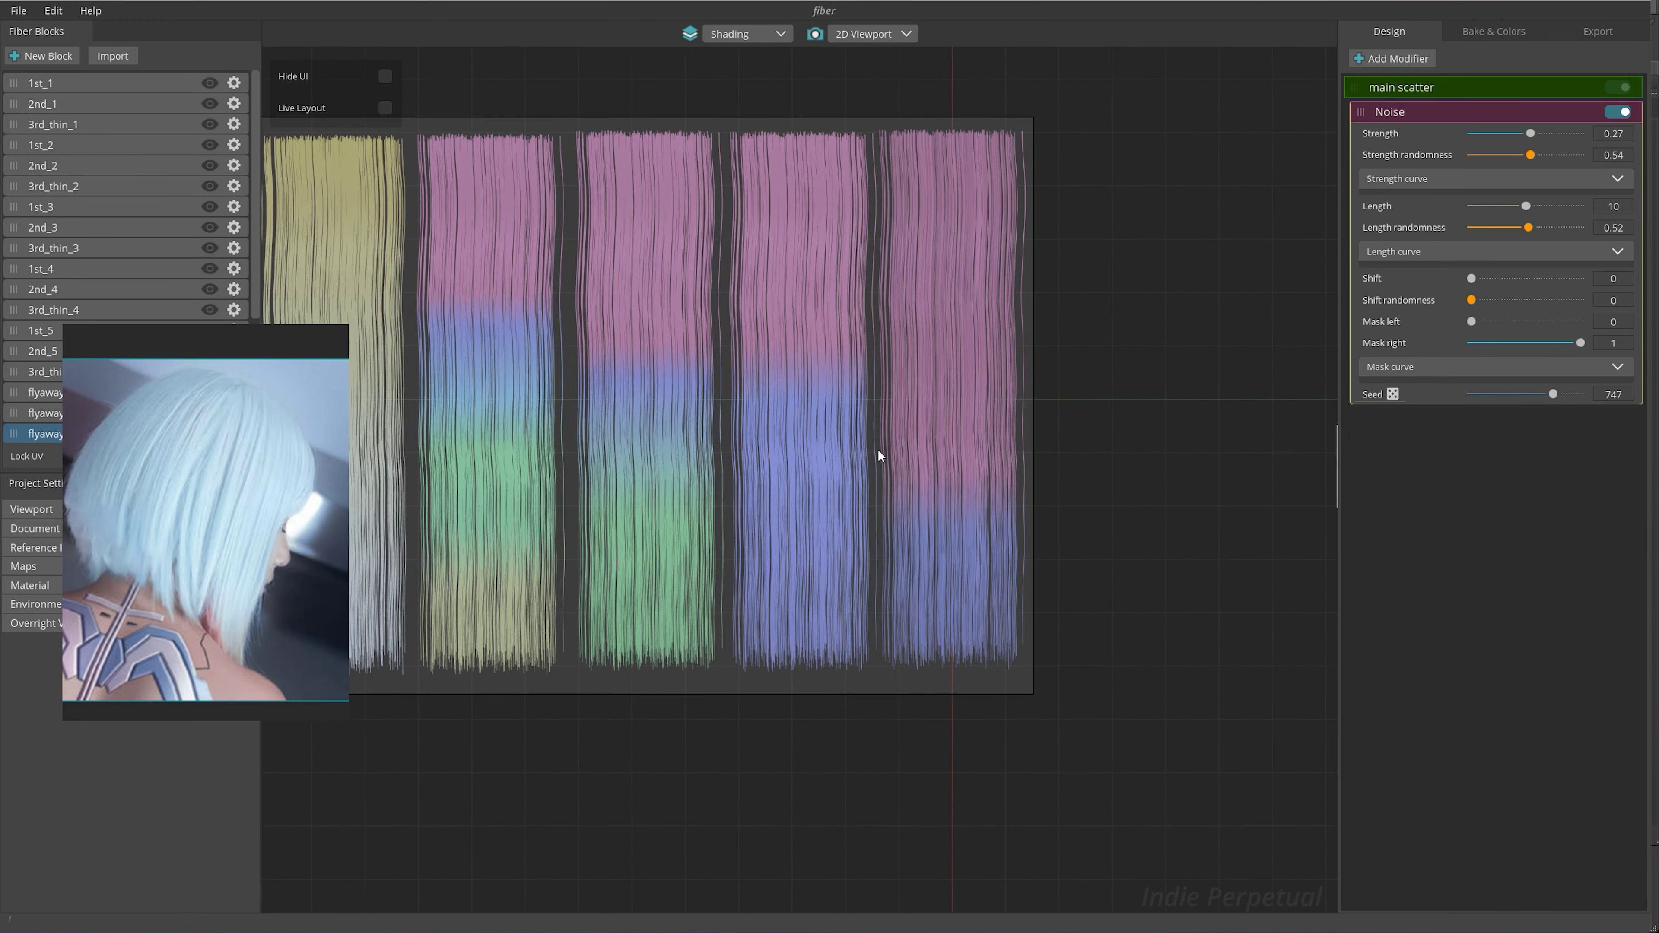
left_click(786, 320)
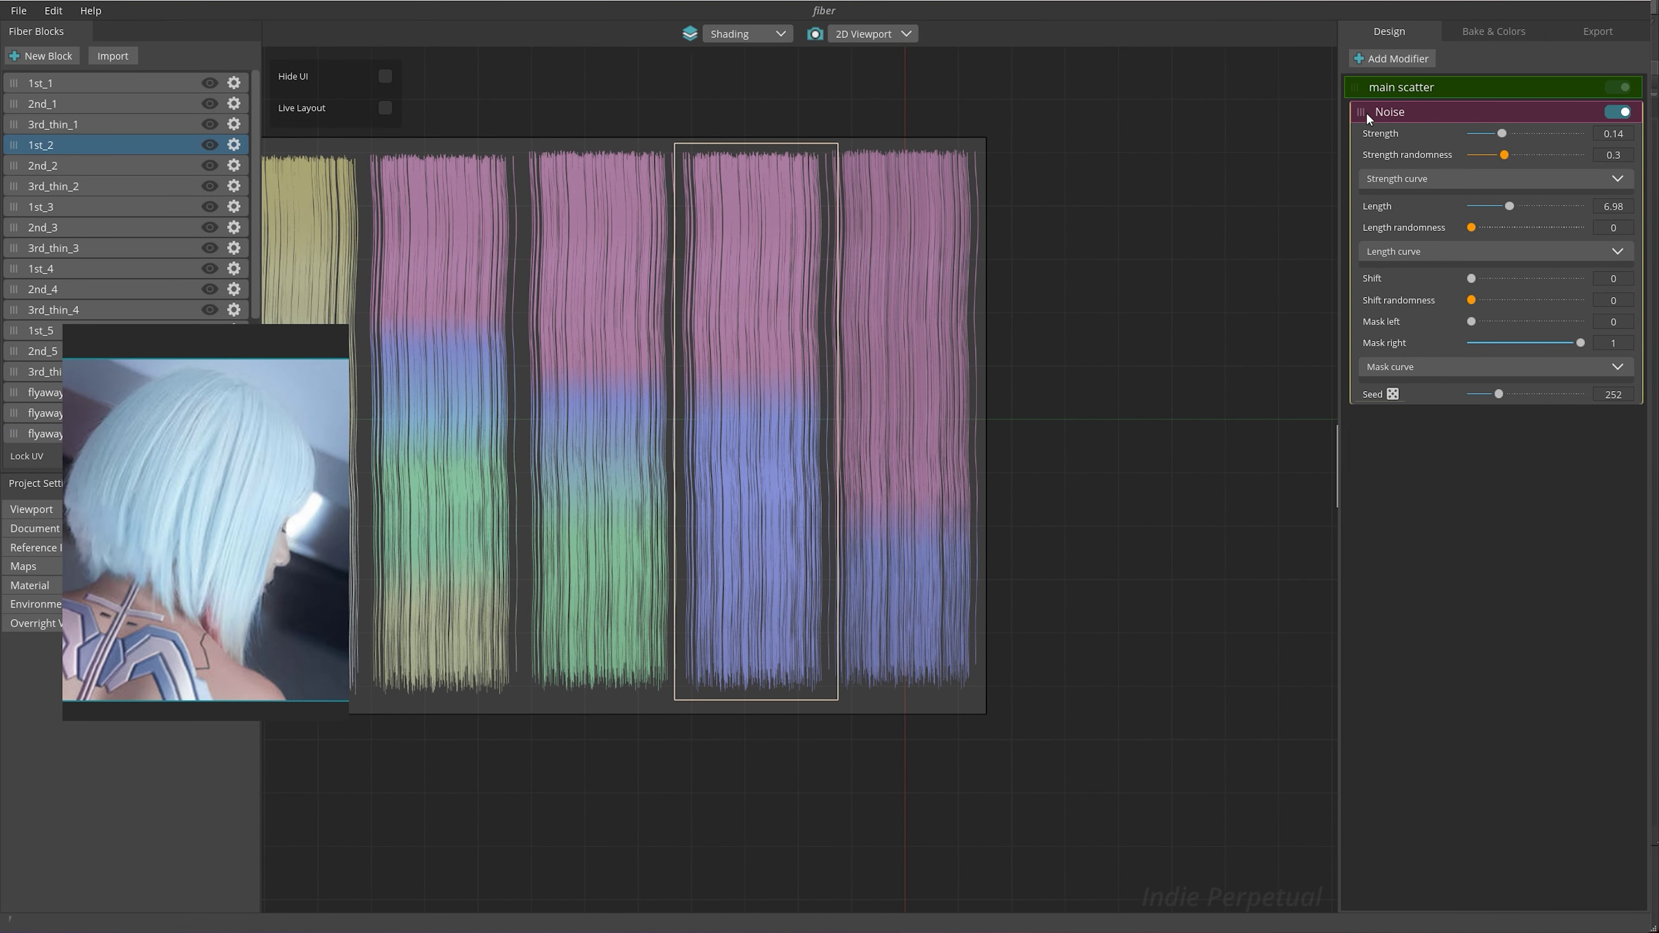
left_click(1402, 61)
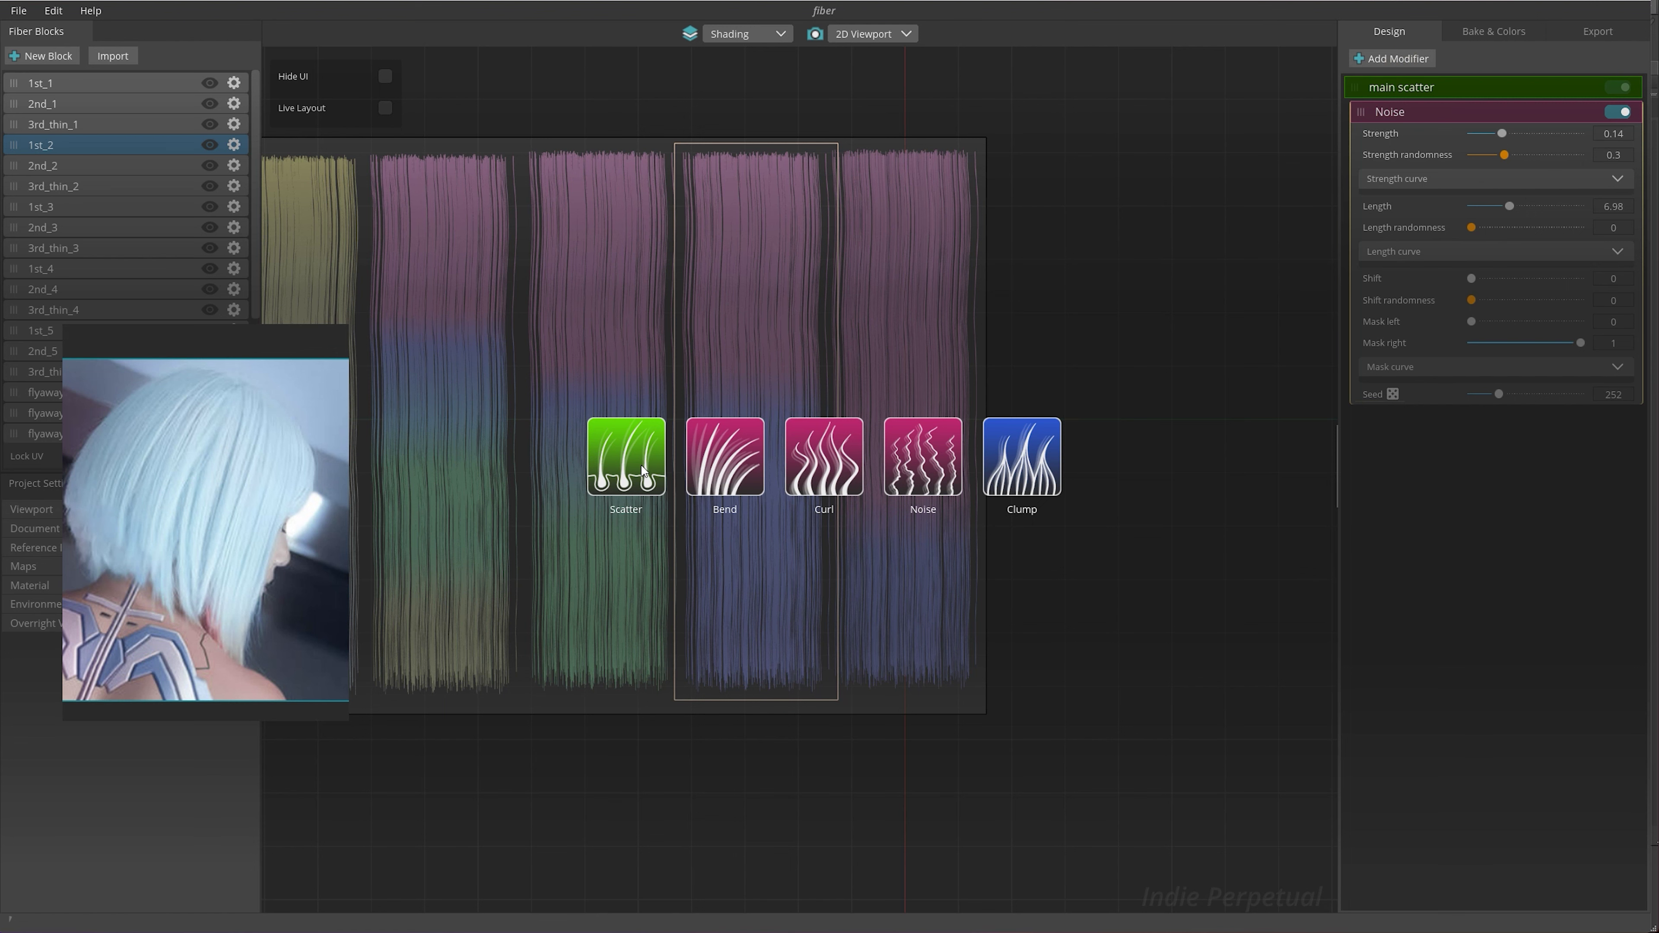
Add a Clump with Strength 1, Strength randomness 0.62, Fly away 24, Mask left 0.26, raised depth randomness
left_click(1031, 470)
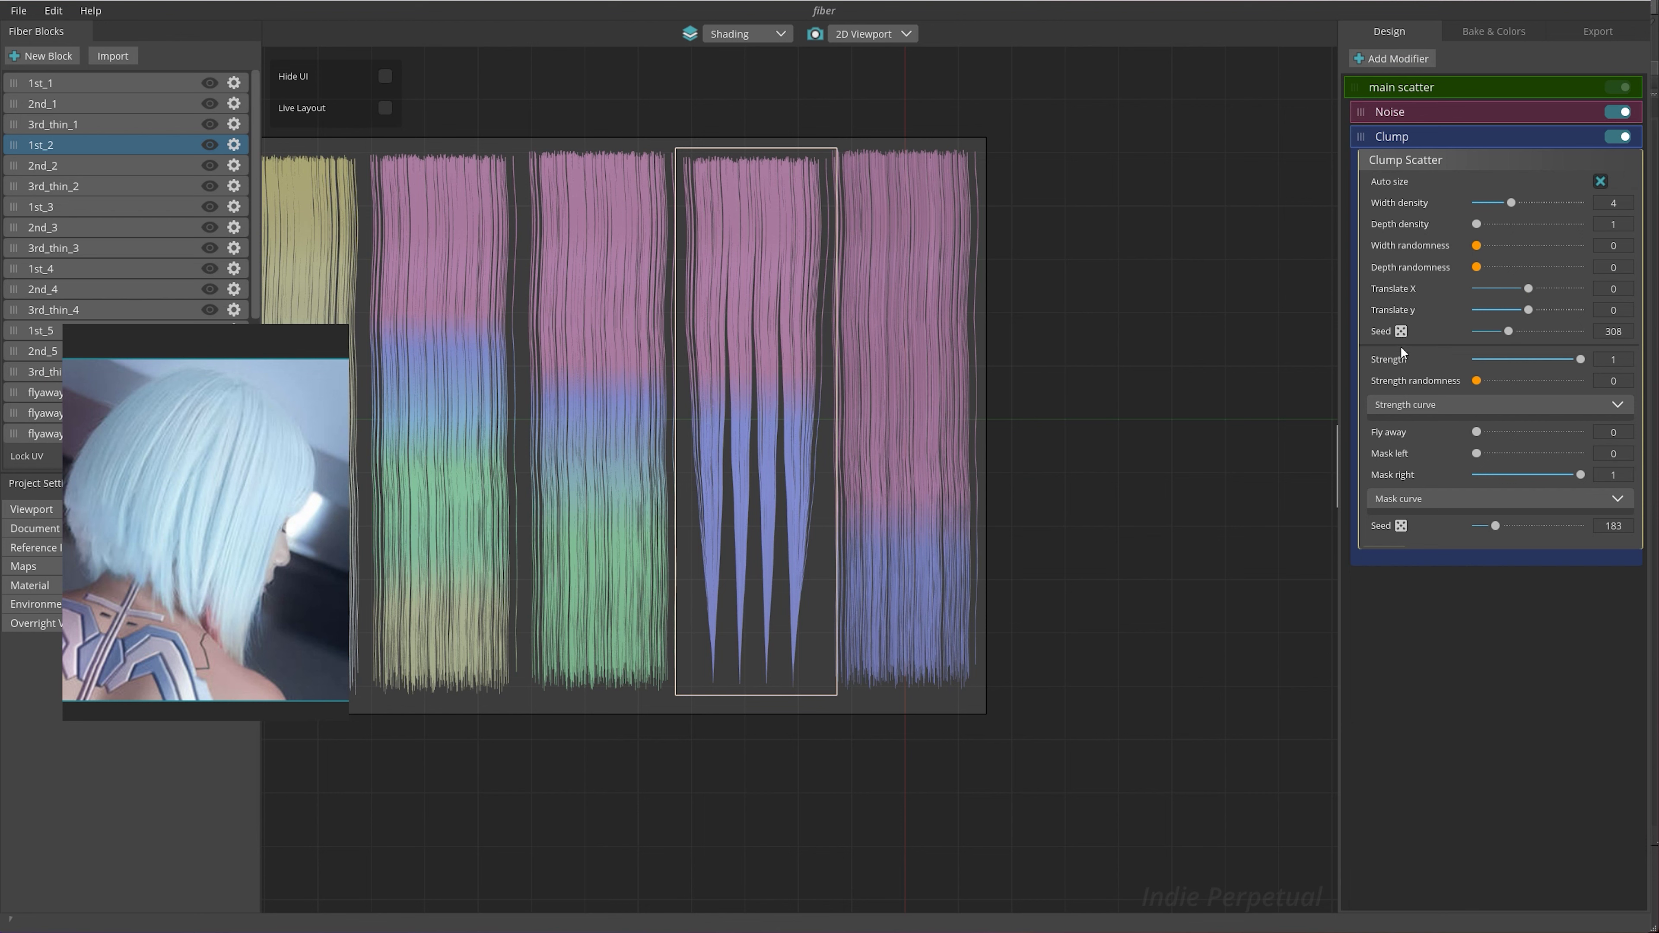
mouse_move(1477, 380)
left_mouse_down()
mouse_move(1564, 384)
mouse_move(1534, 357)
left_mouse_up()
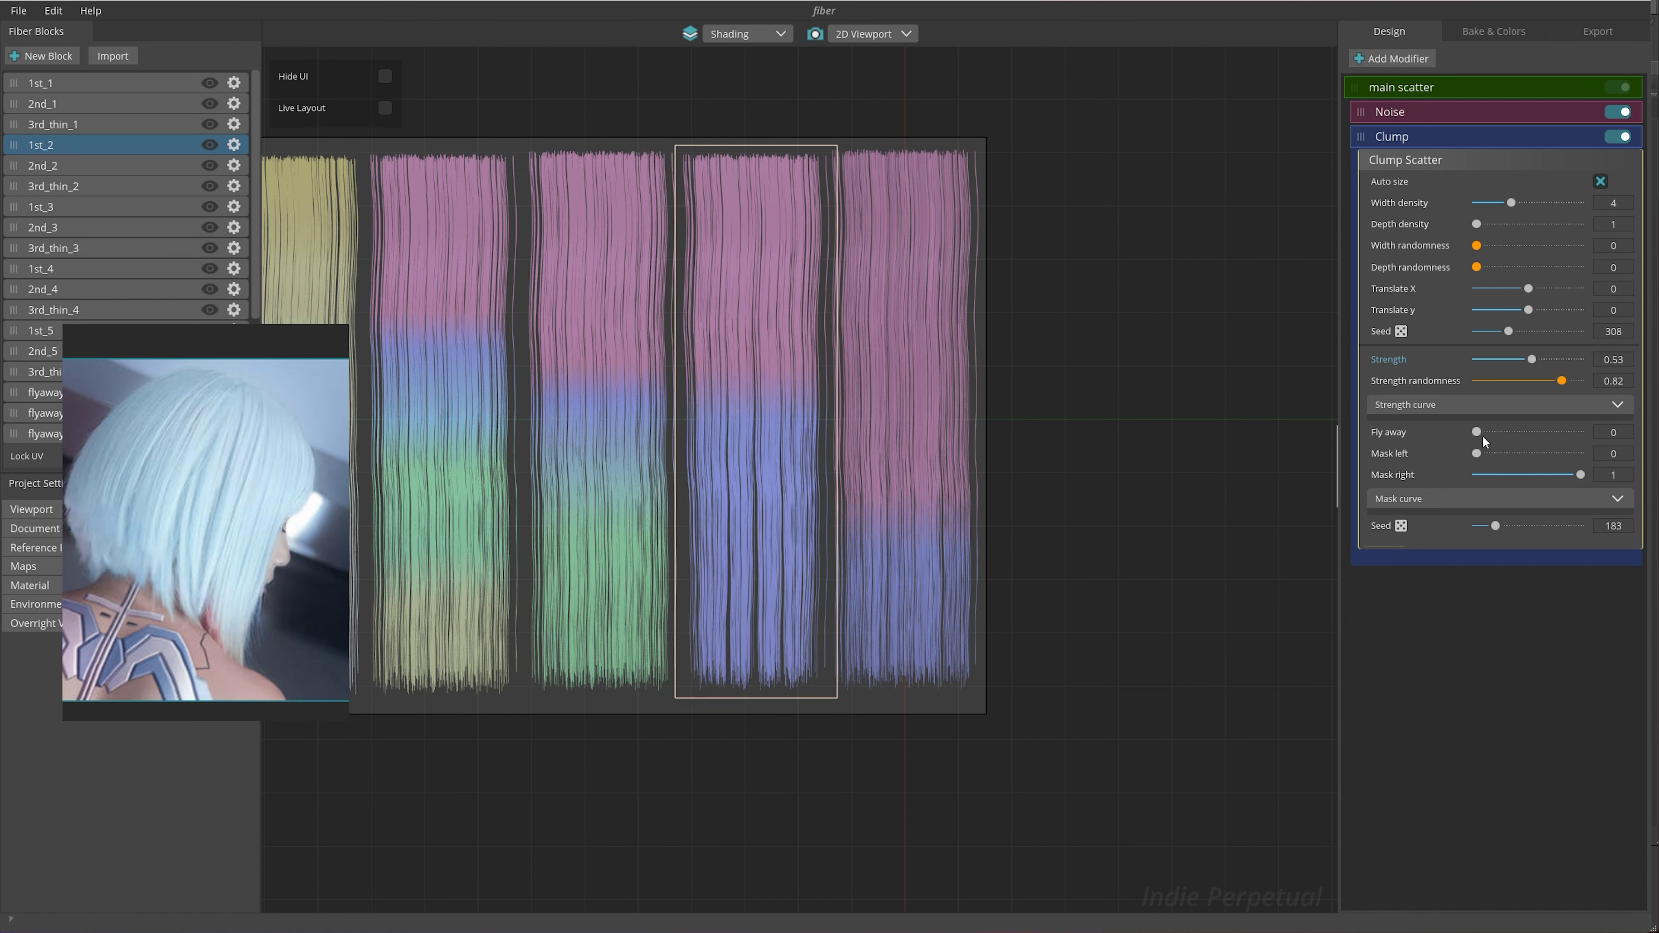
left_click_drag(1477, 432, 1502, 433)
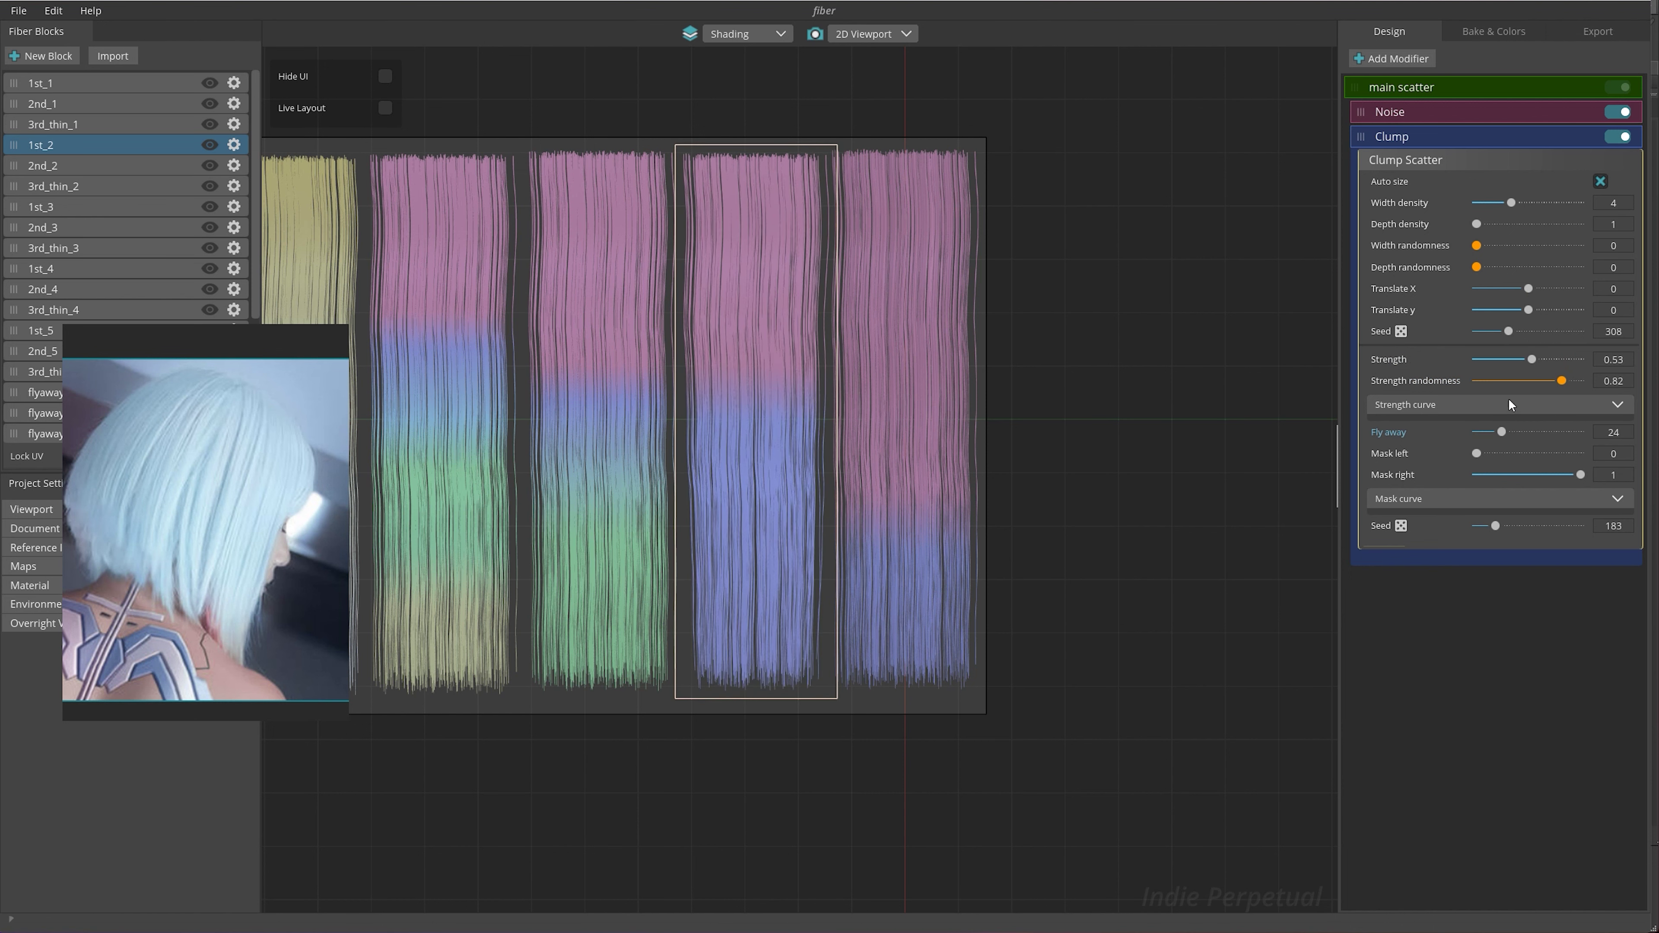
left_click_drag(1532, 360, 1613, 363)
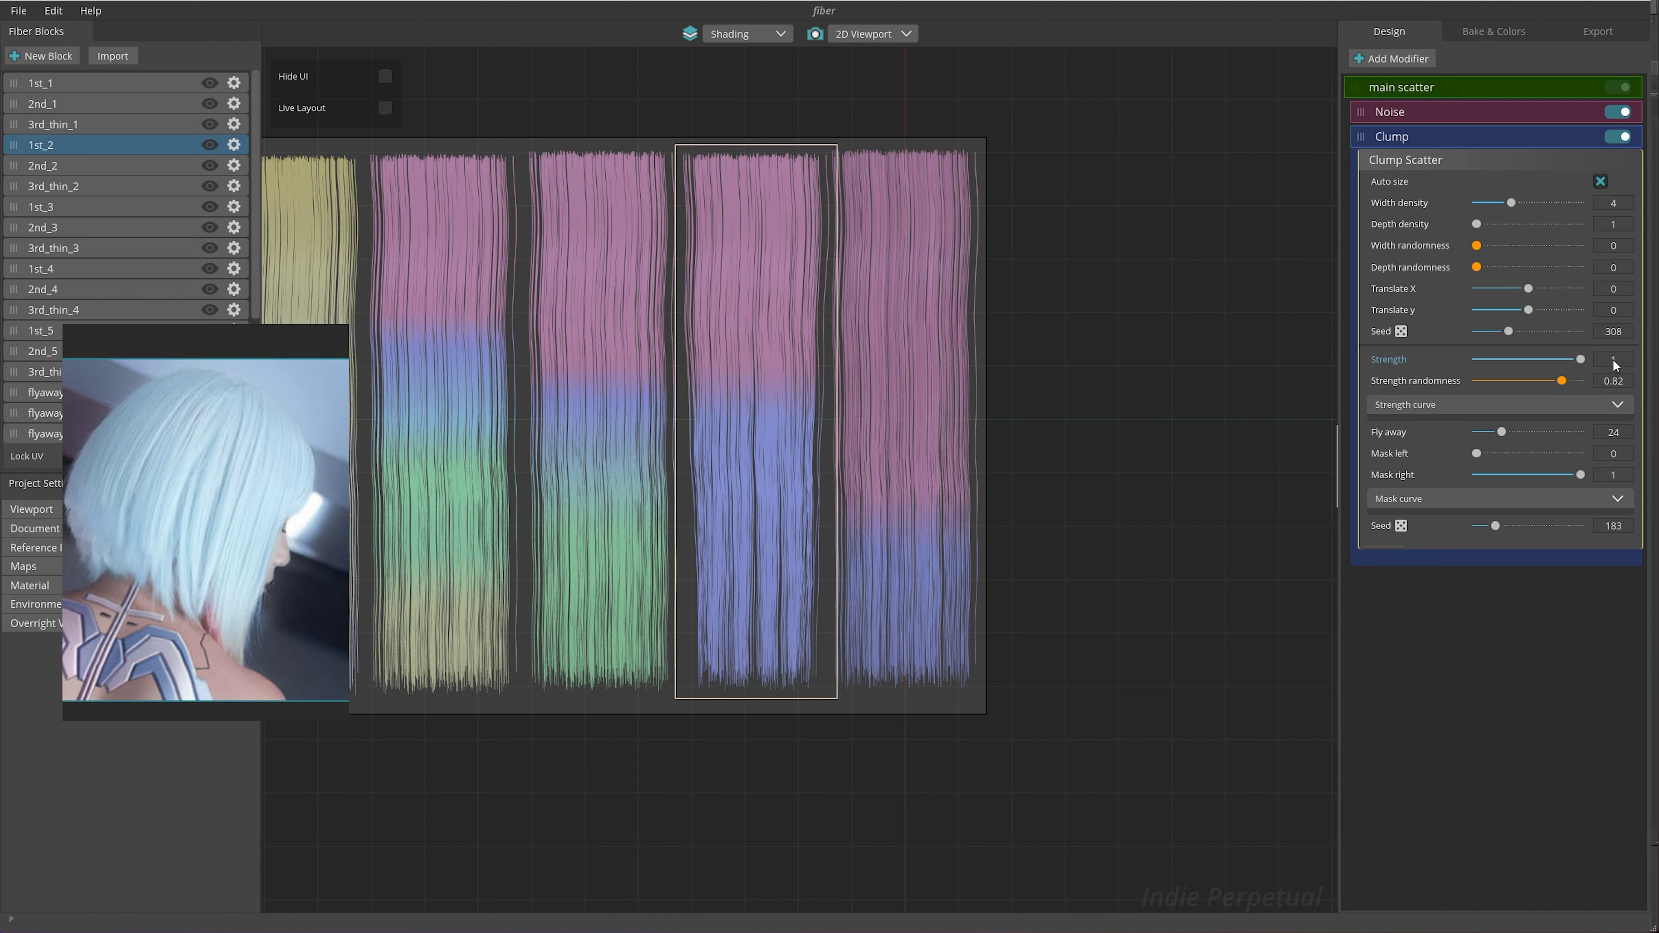
left_click_drag(1588, 386, 1545, 391)
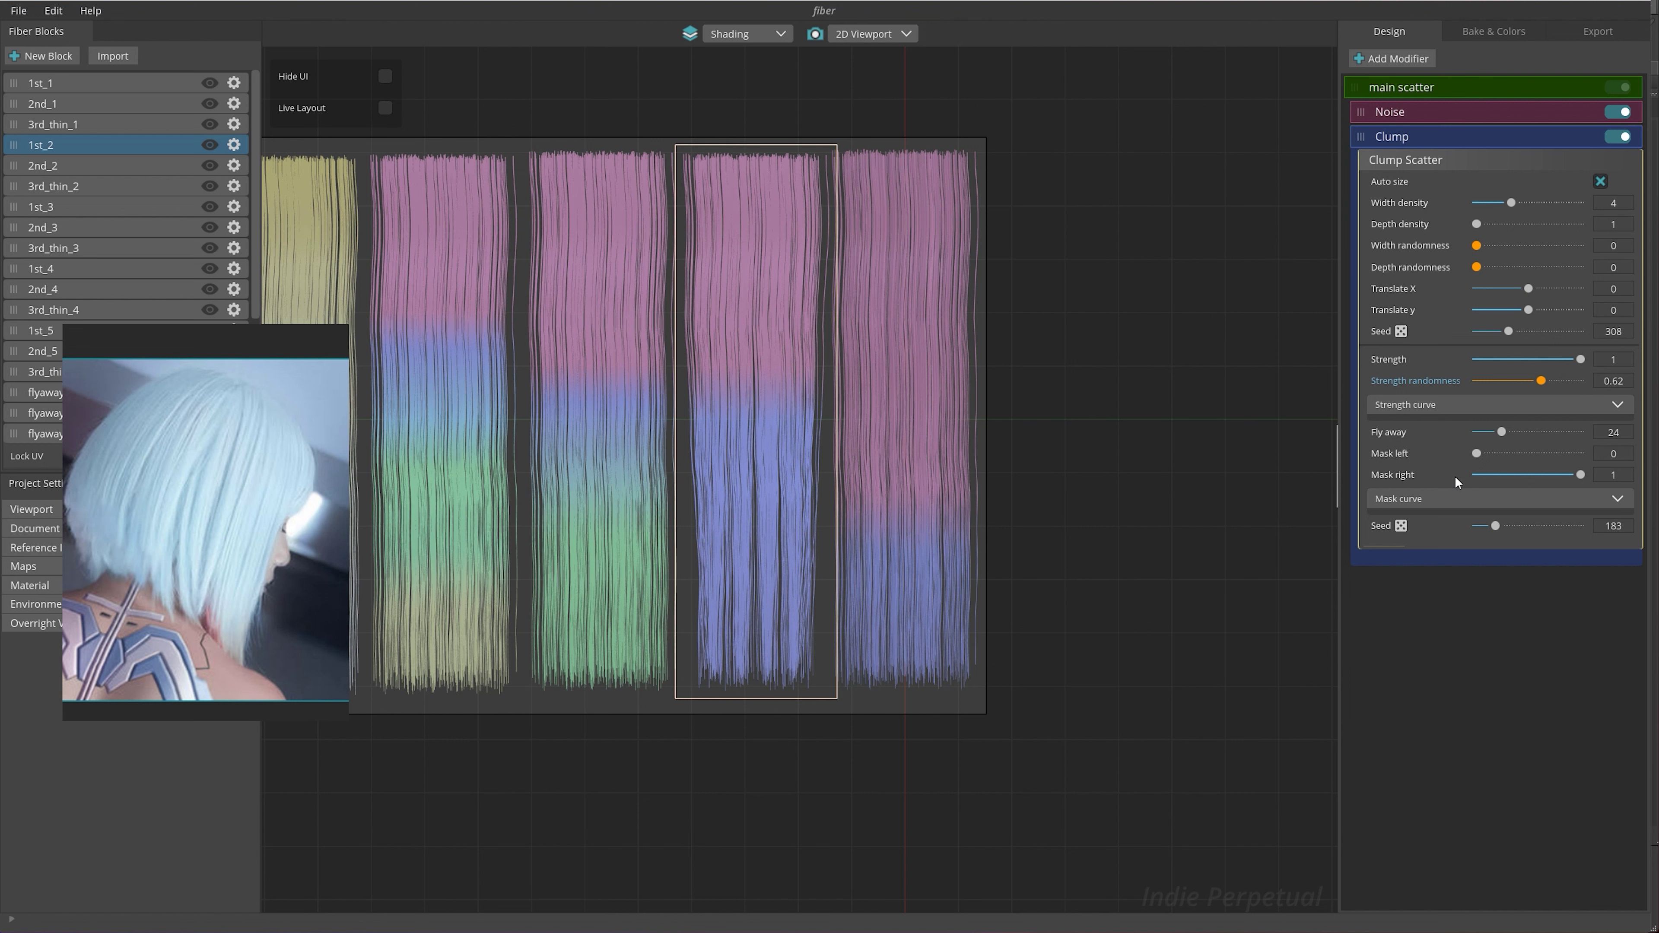
mouse_move(1479, 456)
left_mouse_down()
mouse_move(1494, 454)
mouse_move(1475, 455)
left_mouse_up()
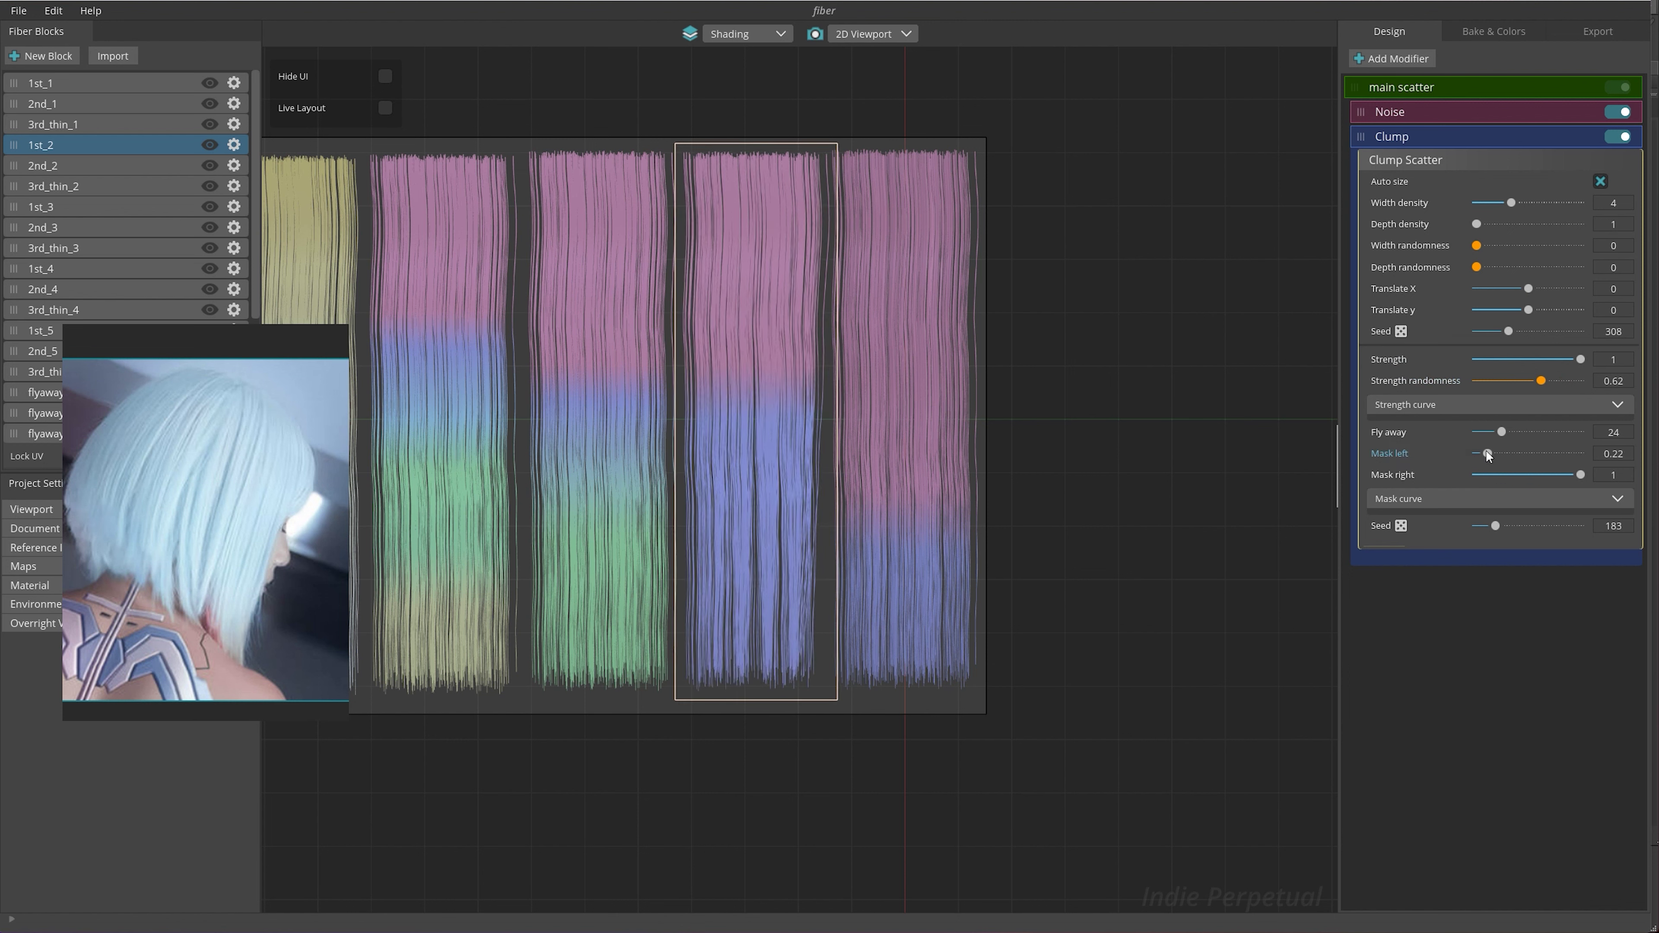
mouse_move(1477, 268)
left_mouse_down()
mouse_move(1503, 267)
mouse_move(1492, 249)
mouse_move(1629, 228)
mouse_move(1480, 229)
left_mouse_up()
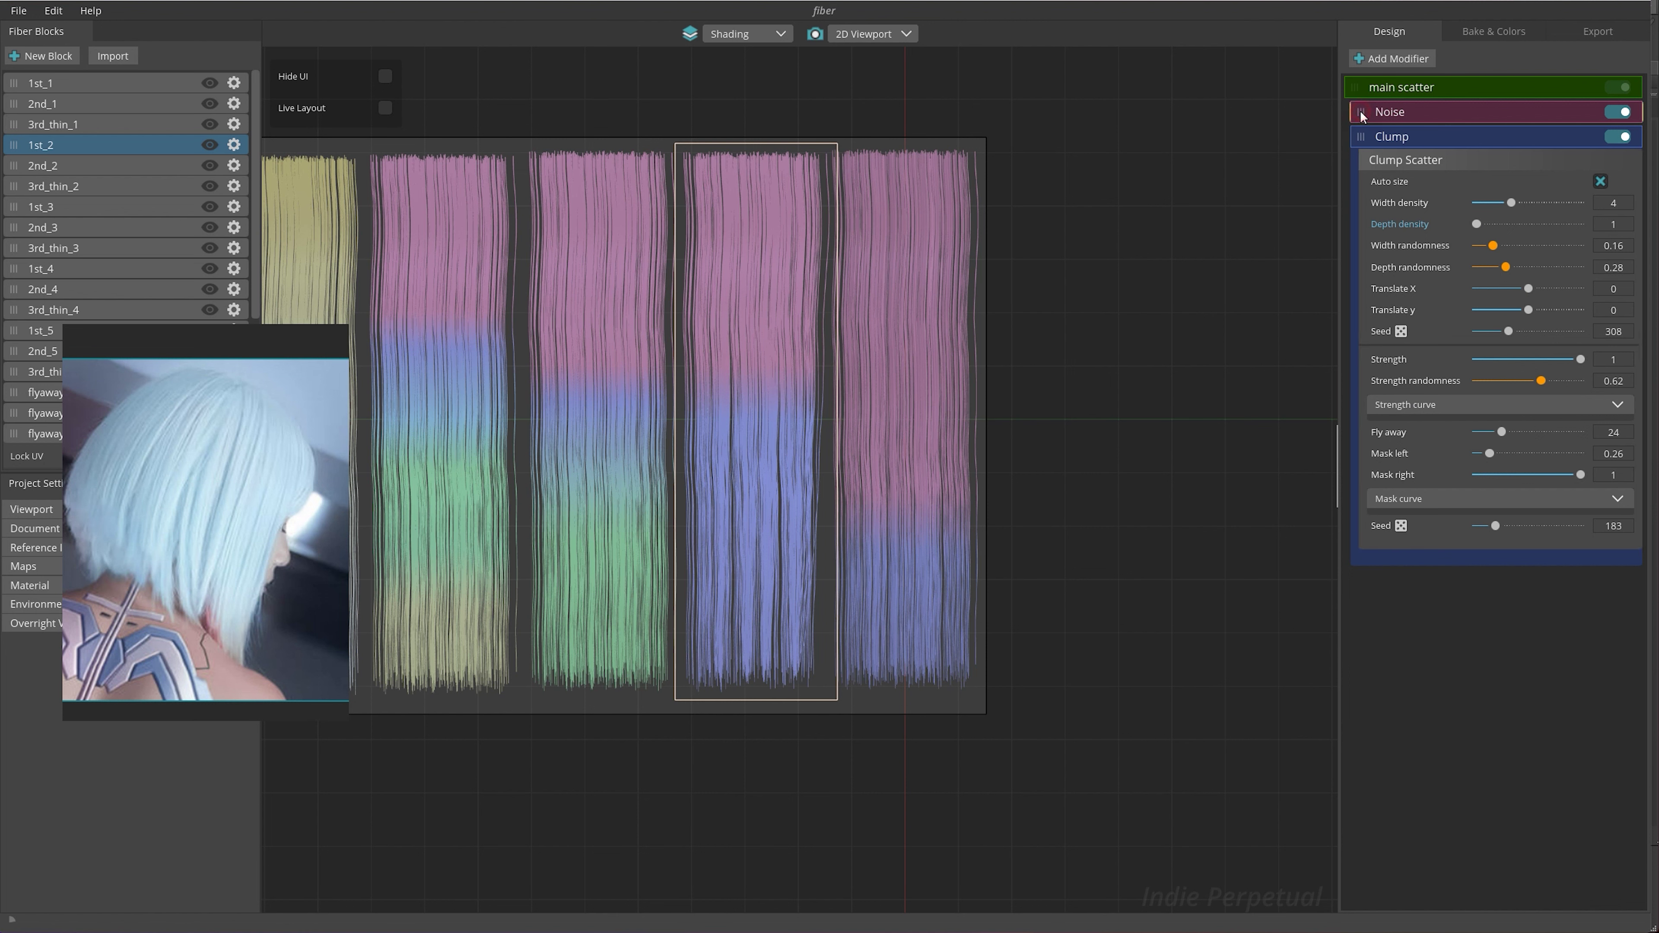
left_click(1485, 121)
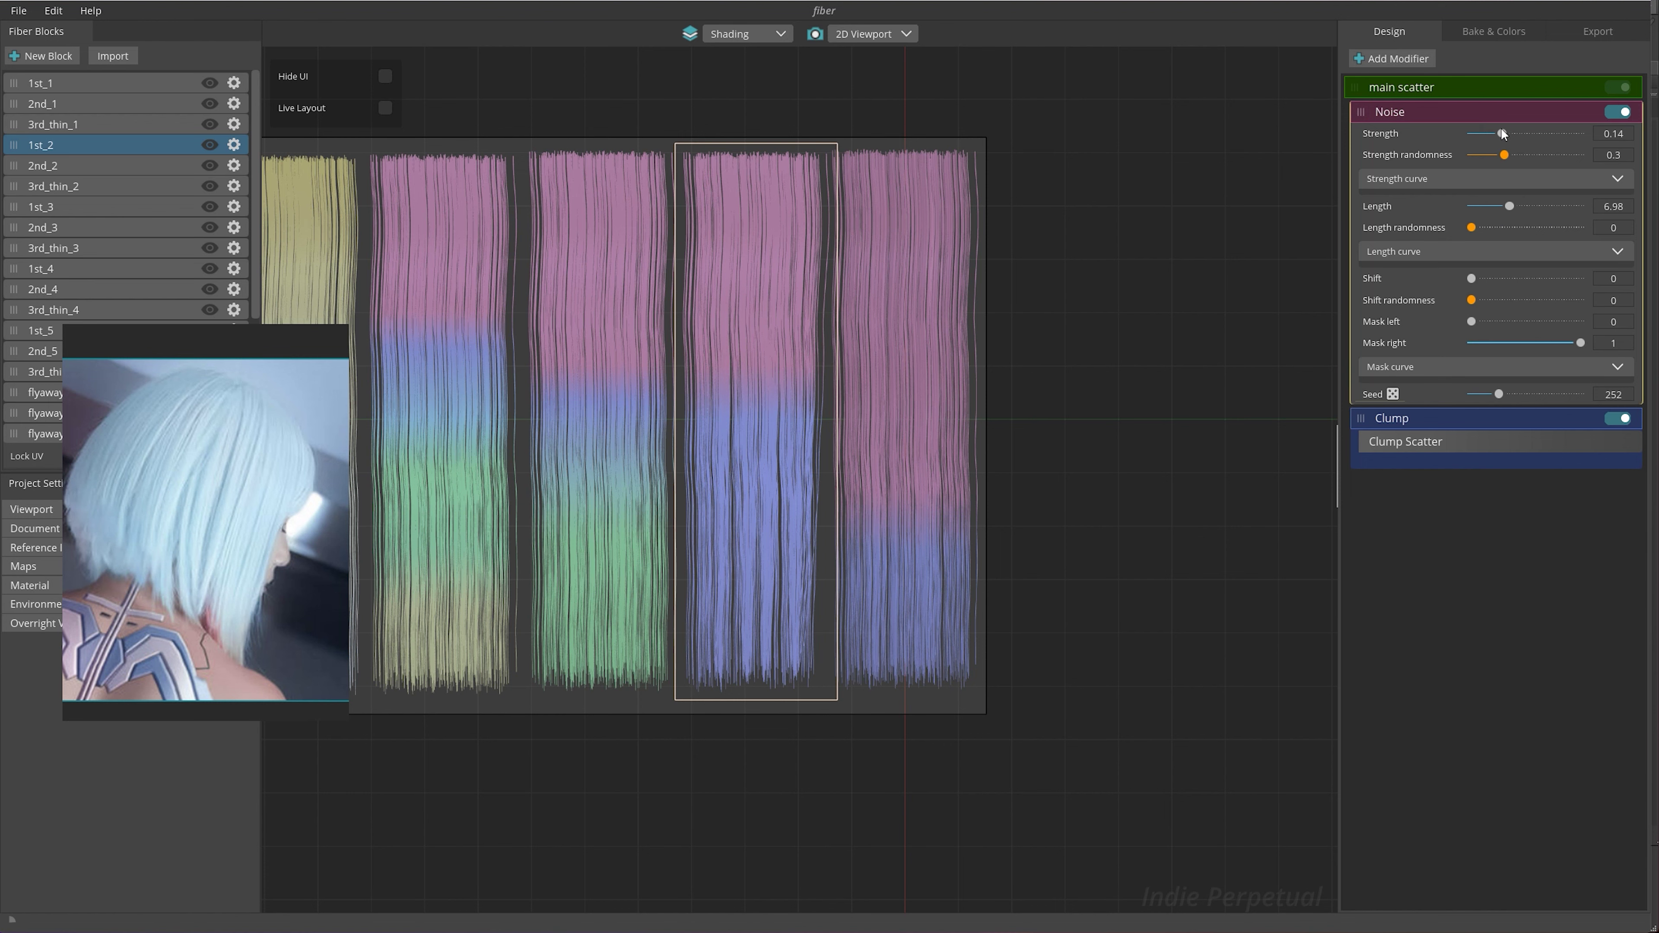
Set Noise strength to about 0.16 and bend its mask curve into an arch
left_click_drag(1502, 131, 1515, 134)
left_click_drag(1526, 135, 1507, 135)
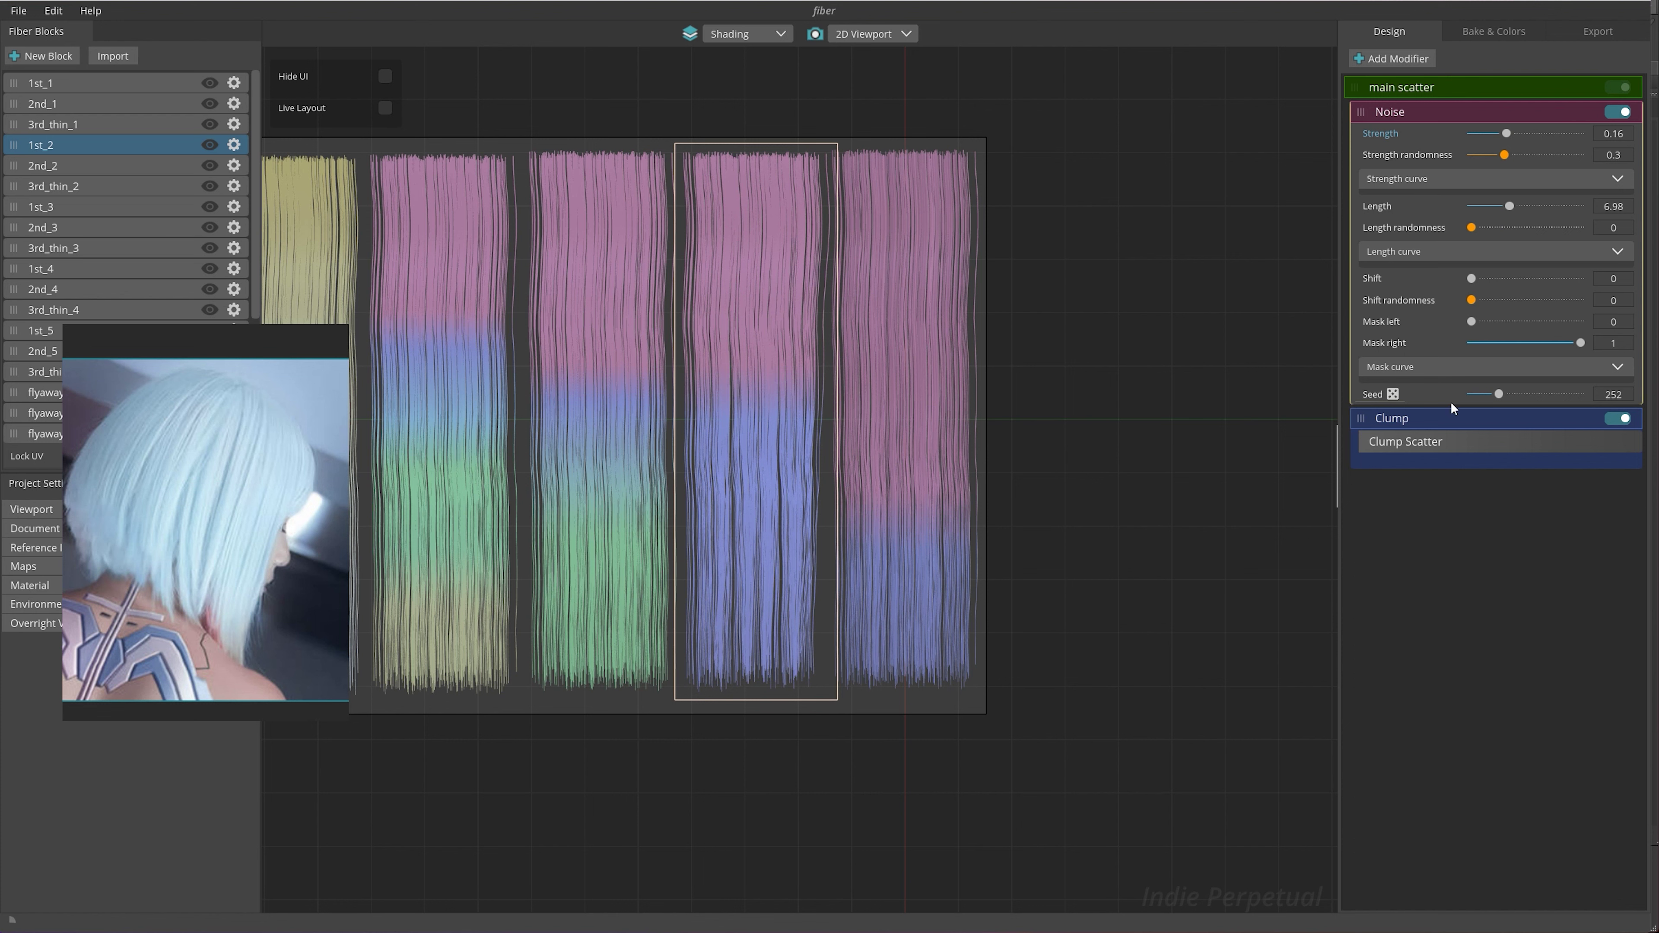
left_click(1618, 368)
left_click_drag(1369, 454, 1361, 431)
mouse_move(1624, 387)
left_mouse_down()
mouse_move(1626, 434)
mouse_move(1635, 390)
mouse_move(1517, 401)
left_mouse_up()
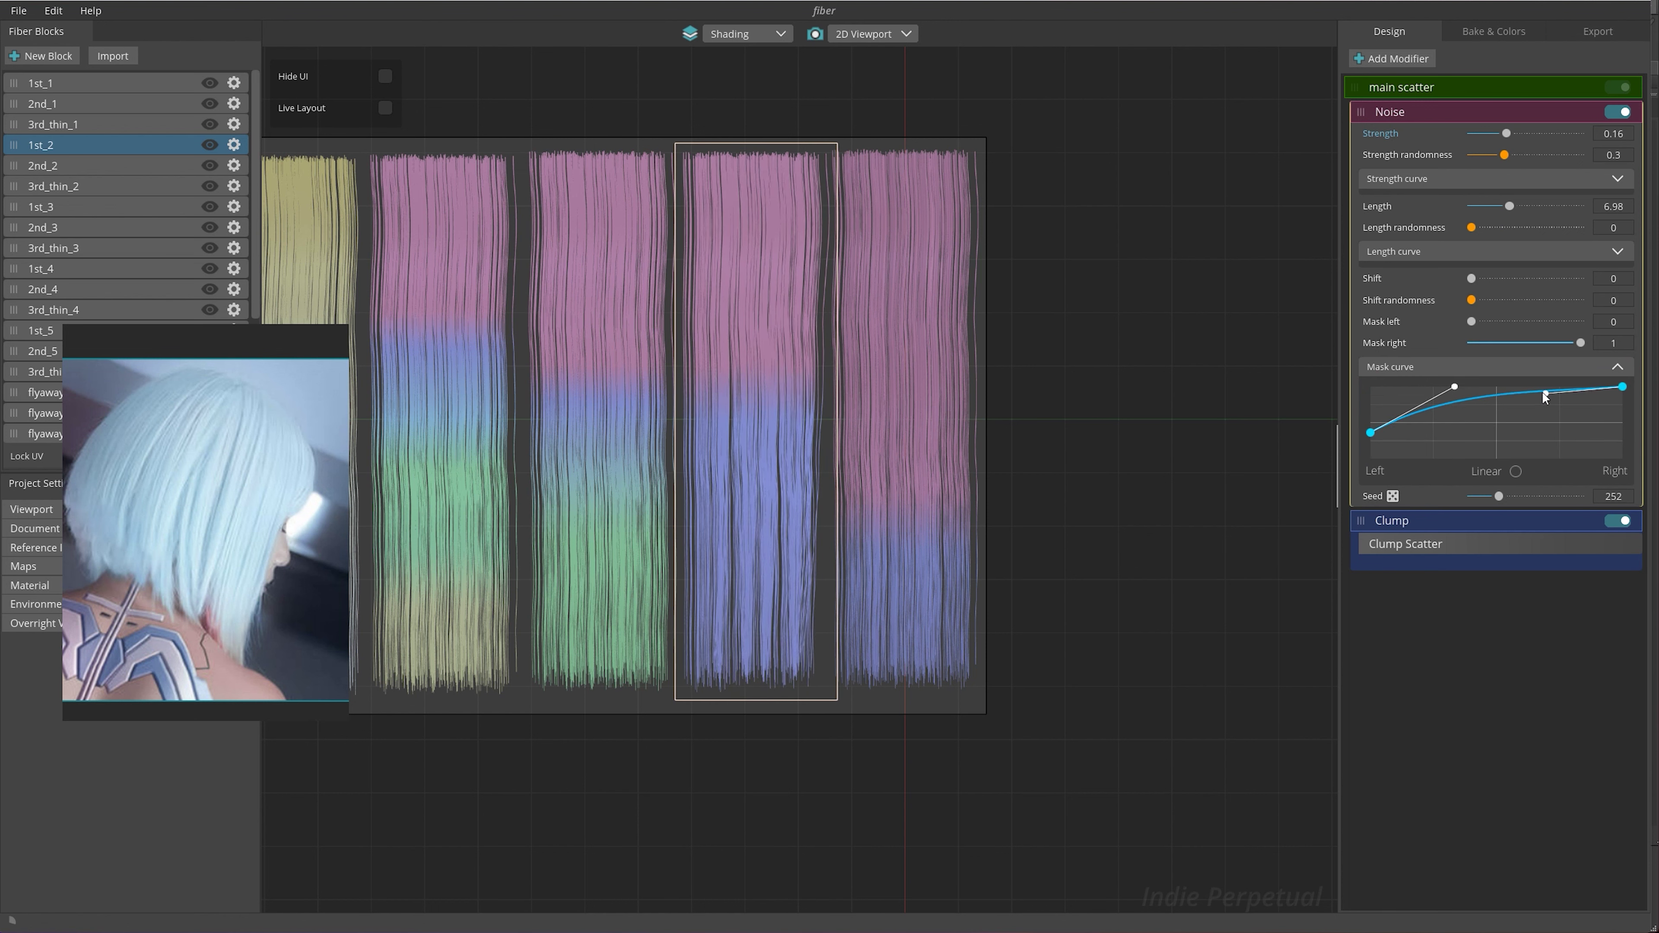
Set Noise mask right 0.7, length 16.67, shift 0.06 and shift randomness 0.32
mouse_move(1526, 345)
left_mouse_down()
mouse_move(1540, 341)
mouse_move(1498, 341)
mouse_move(1625, 343)
mouse_move(1458, 326)
mouse_move(1501, 301)
mouse_move(1577, 306)
mouse_move(1473, 278)
left_mouse_up()
left_click_drag(1509, 206, 1563, 207)
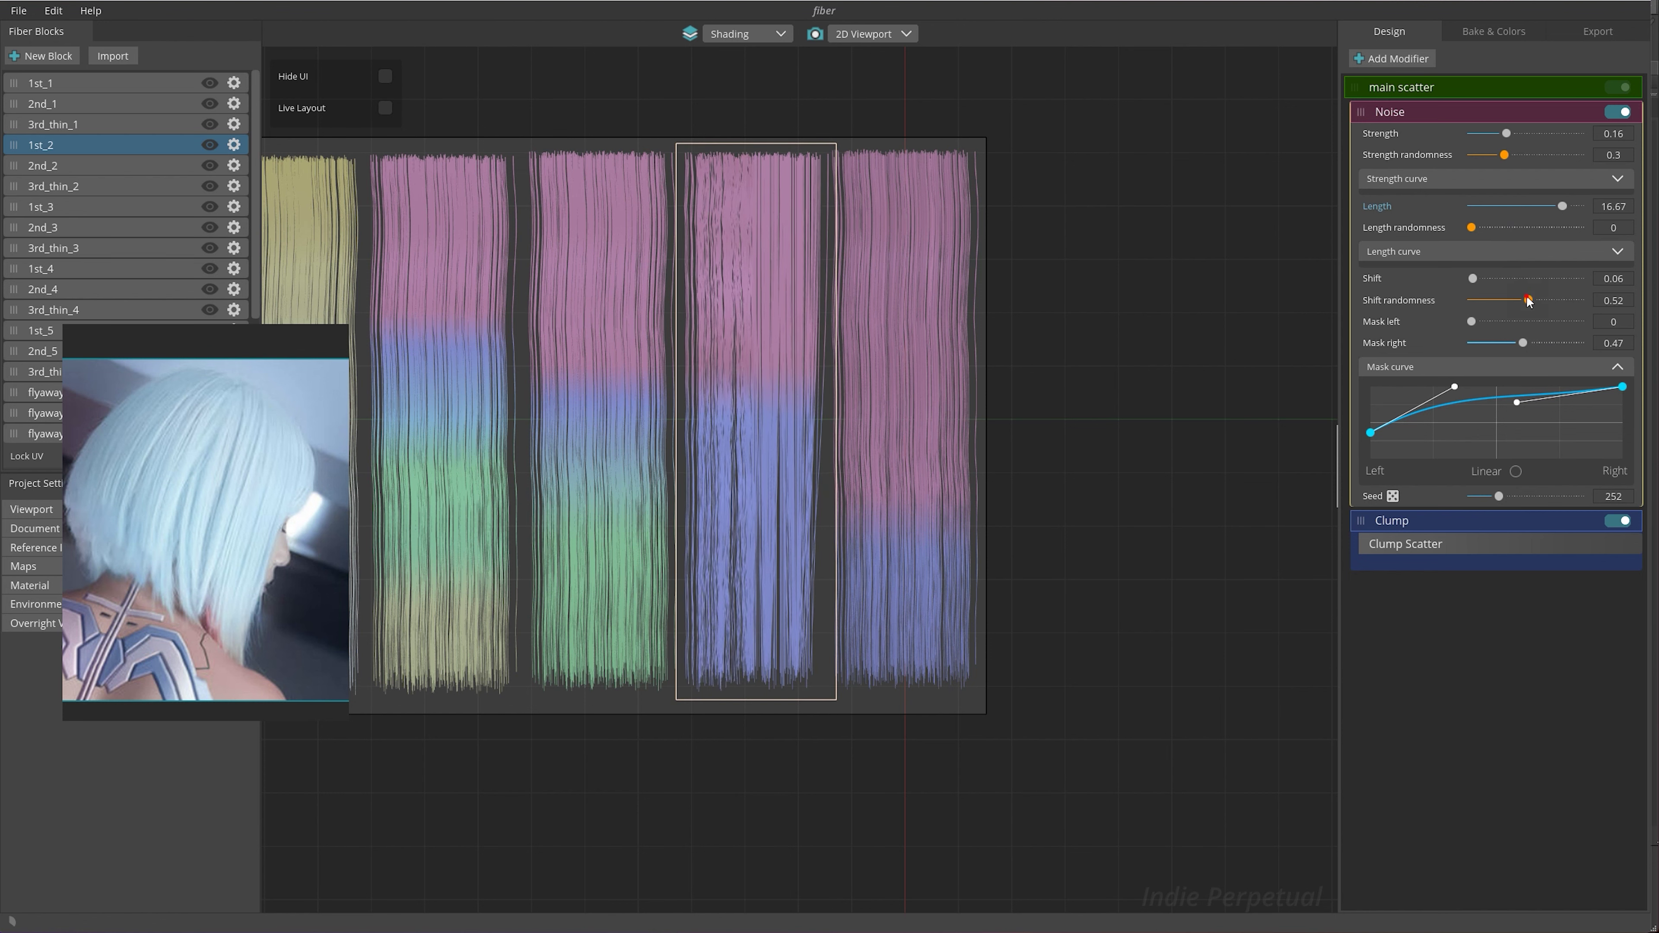
mouse_move(1529, 301)
left_mouse_down()
mouse_move(1478, 300)
mouse_move(1506, 301)
mouse_move(1445, 344)
mouse_move(1635, 341)
left_mouse_up()
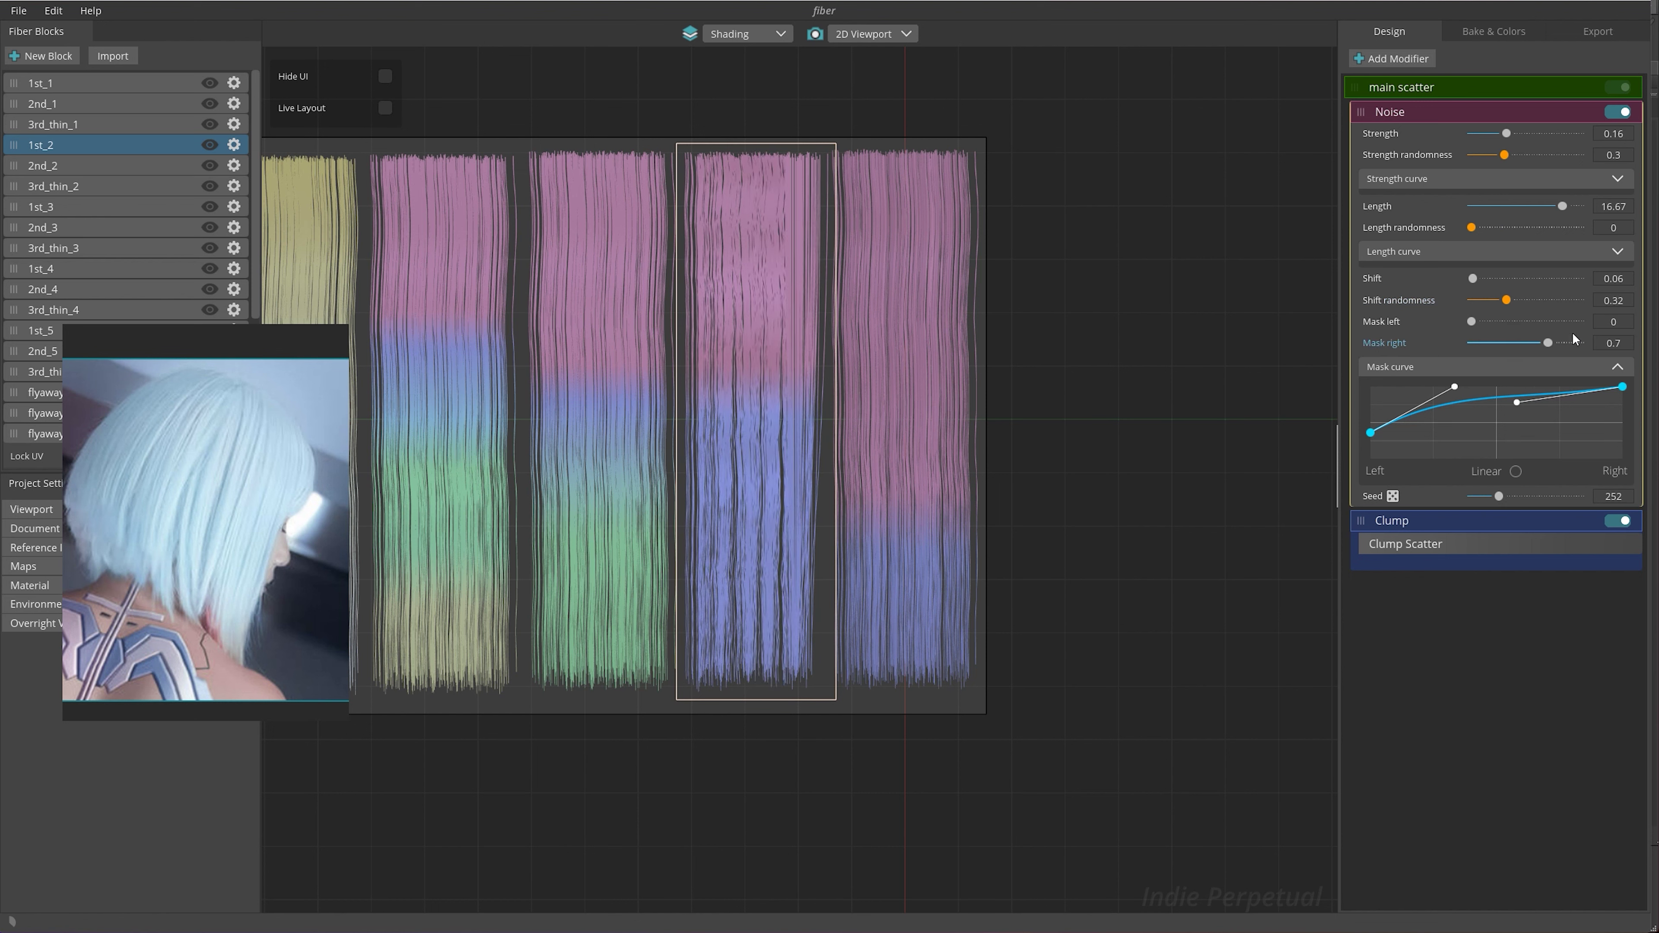
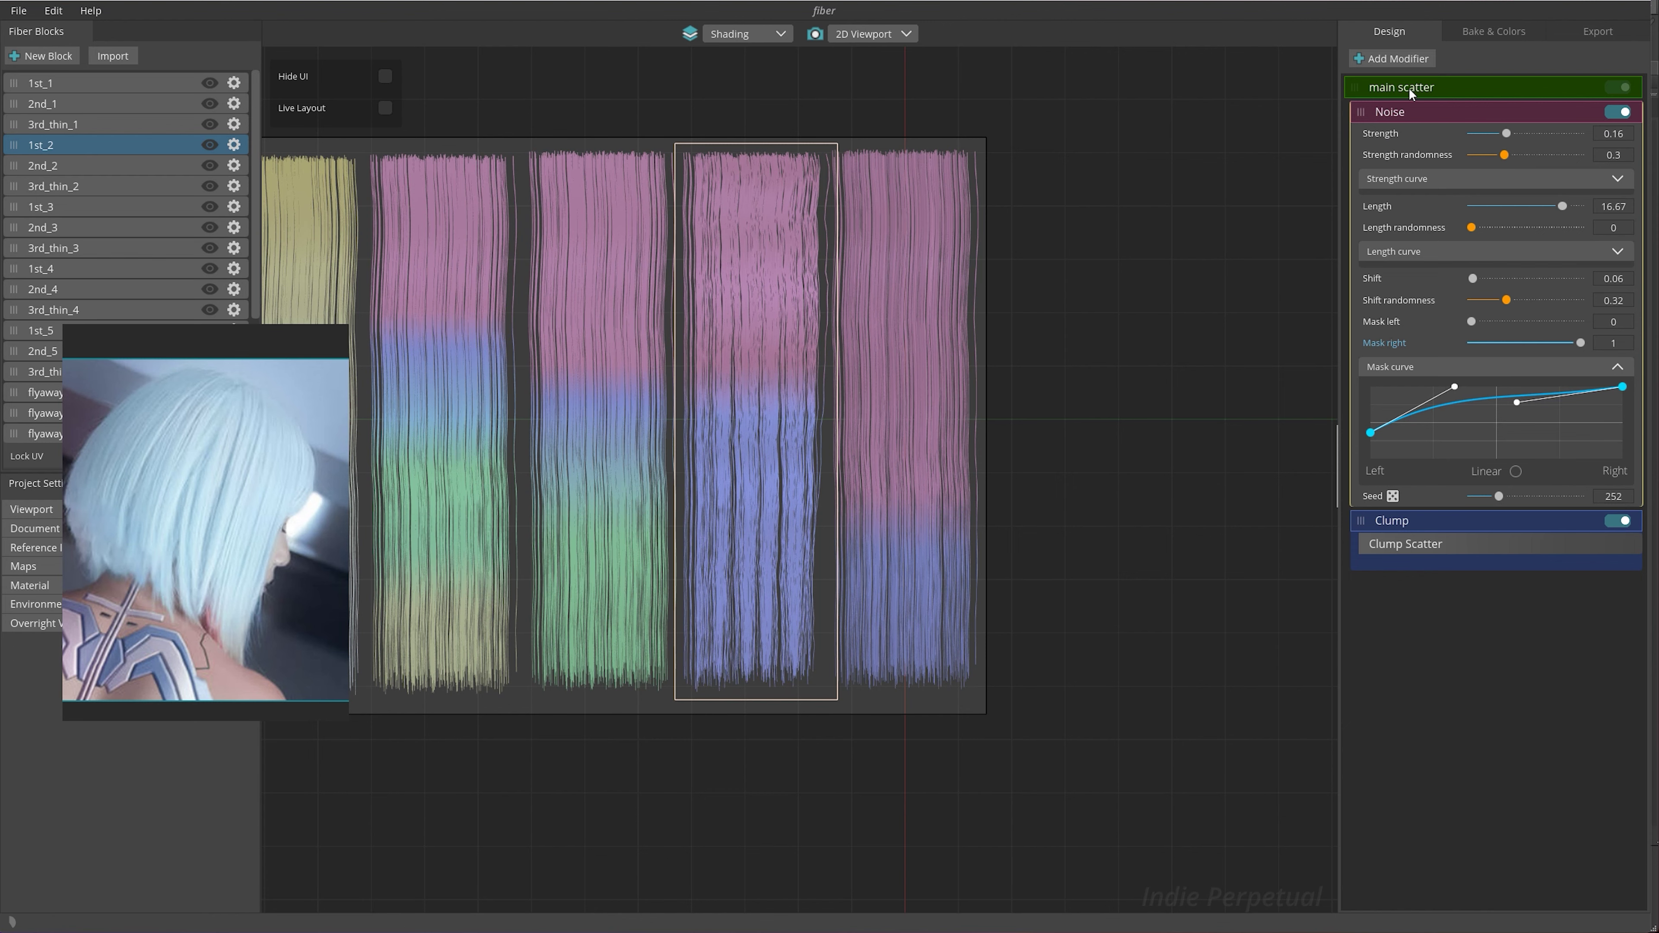
Try a Curl modifier on the 1st_2 hair block, then delete it
left_click(1412, 61)
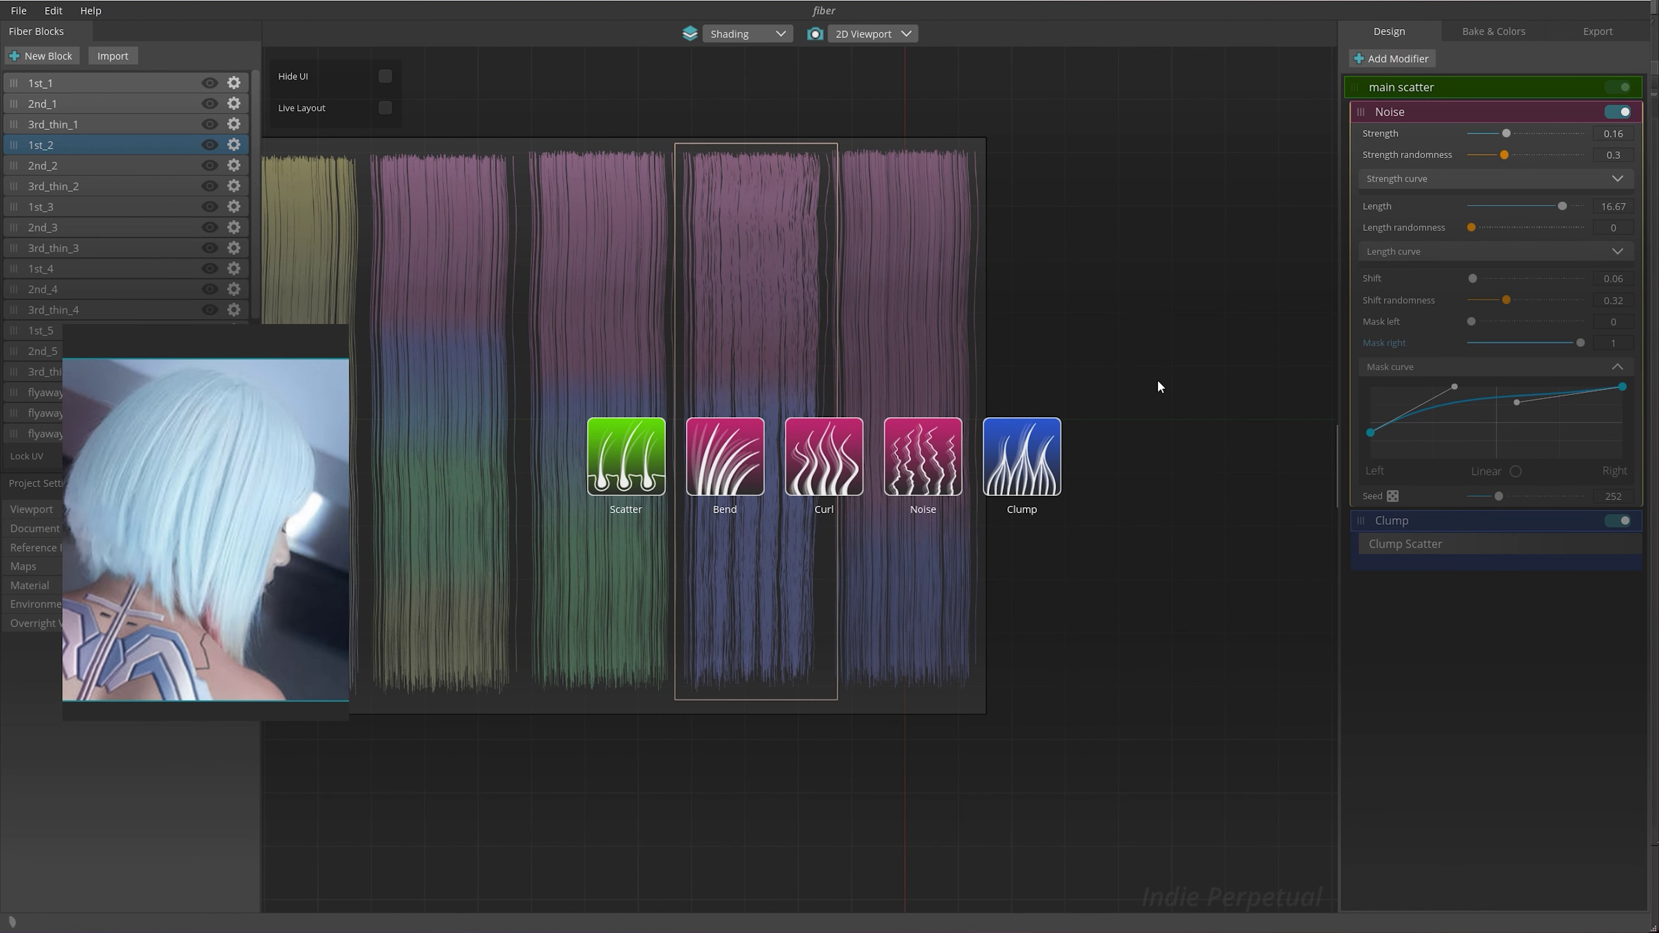
left_click(828, 460)
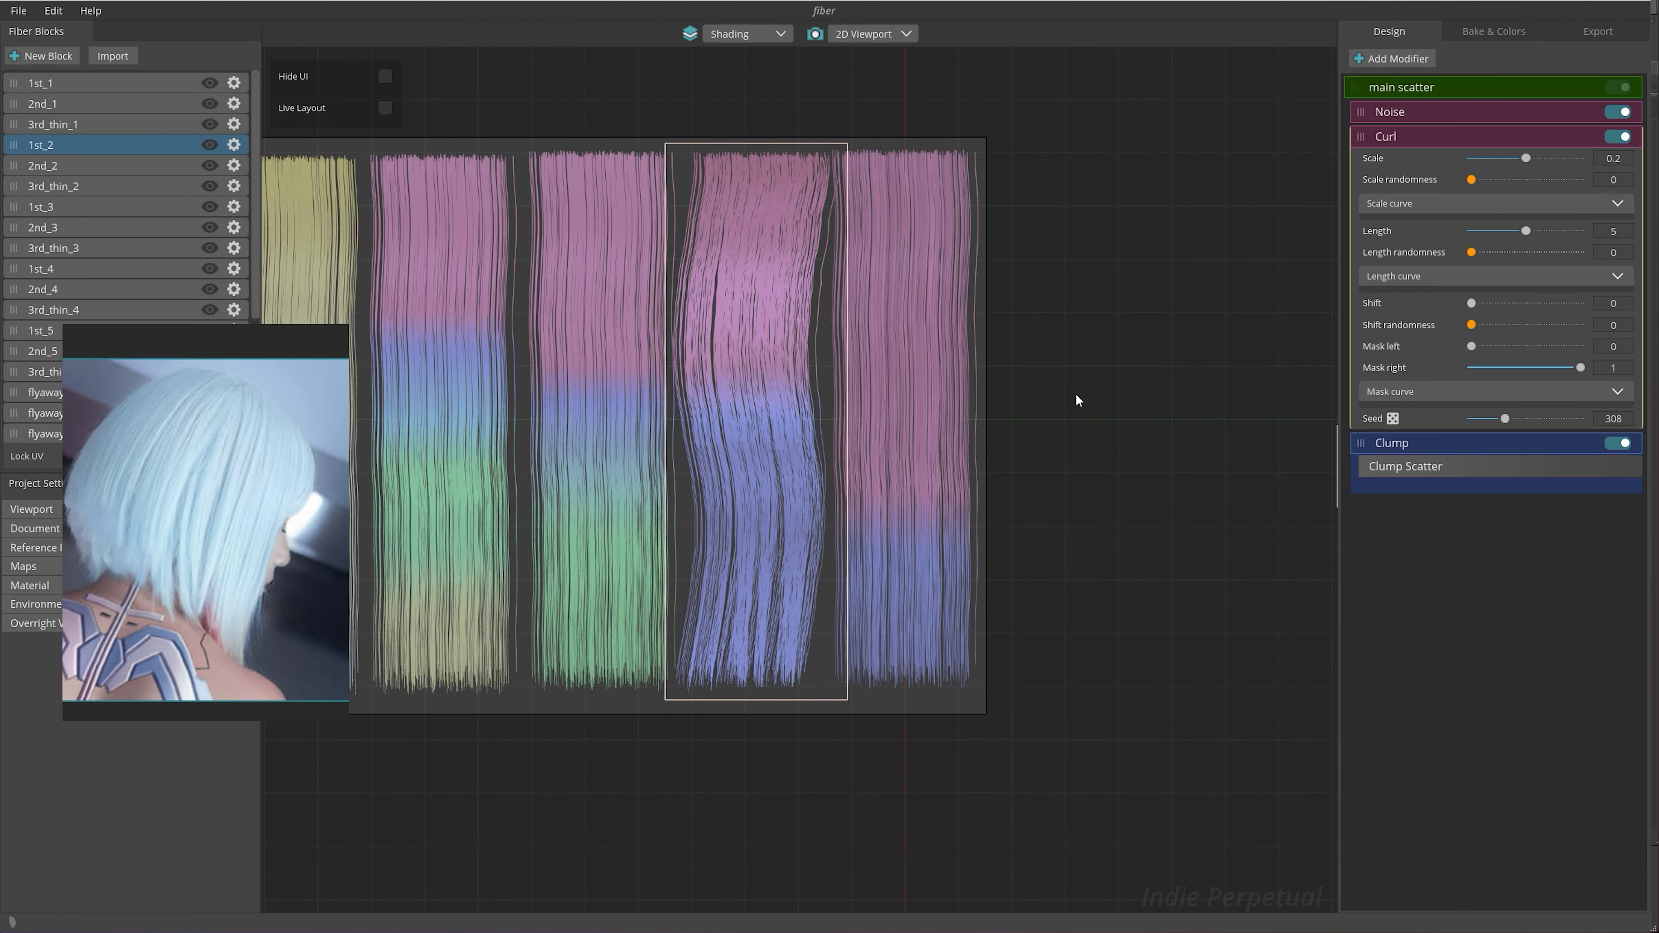
right_click(1501, 140)
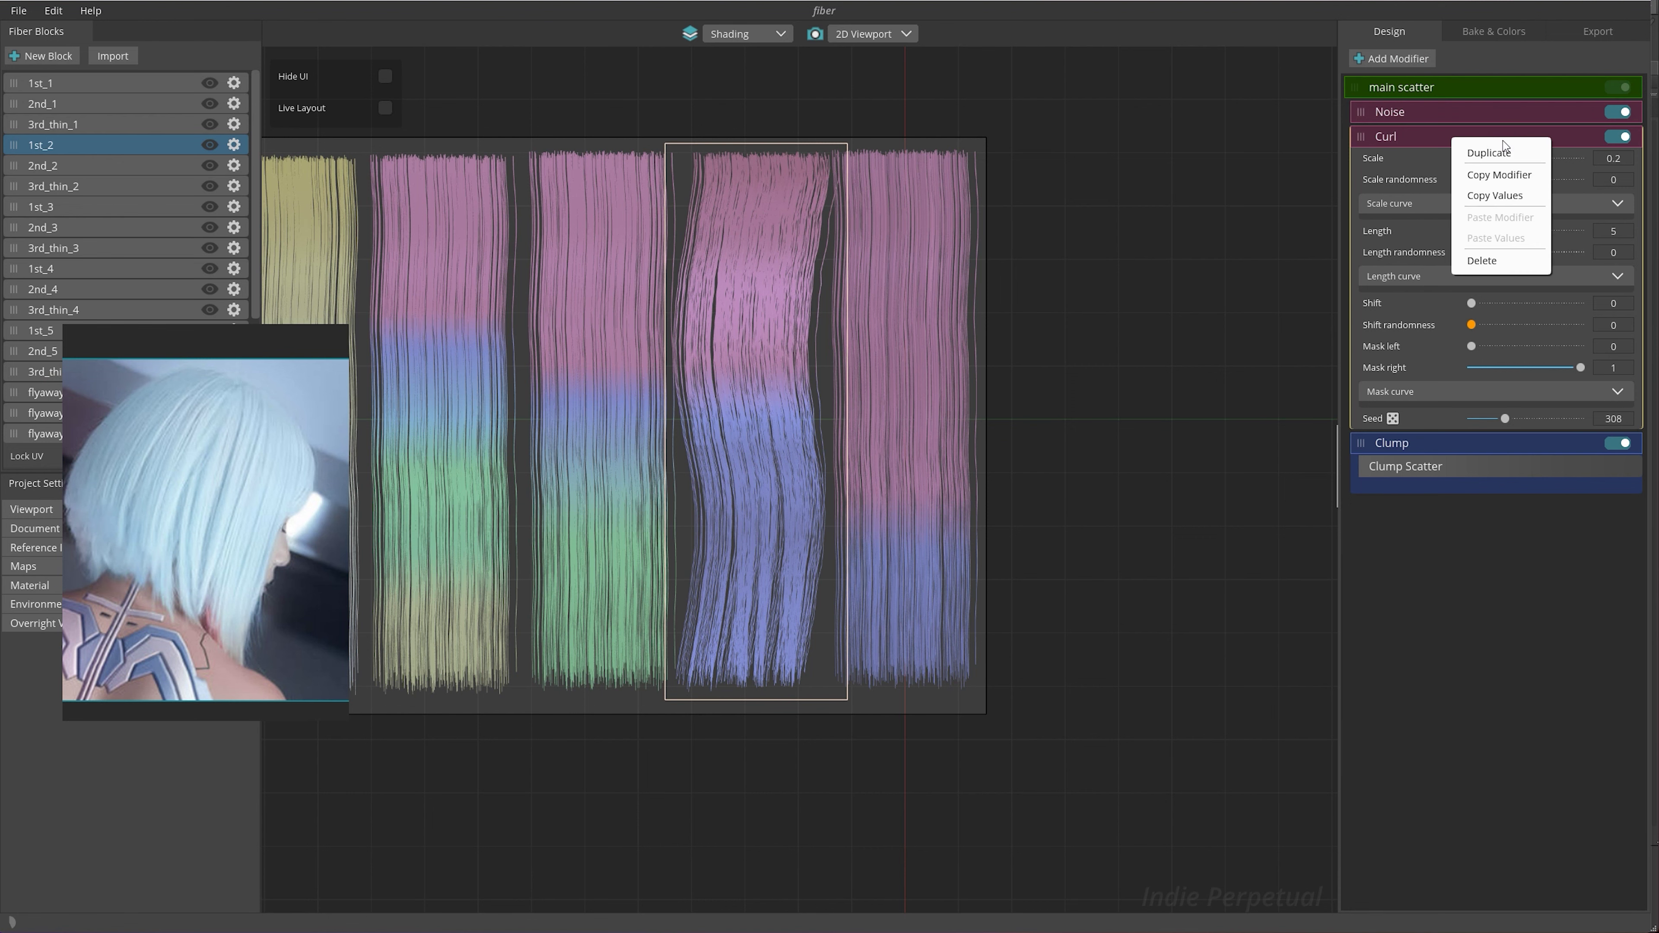
left_click(1501, 266)
left_click(801, 507)
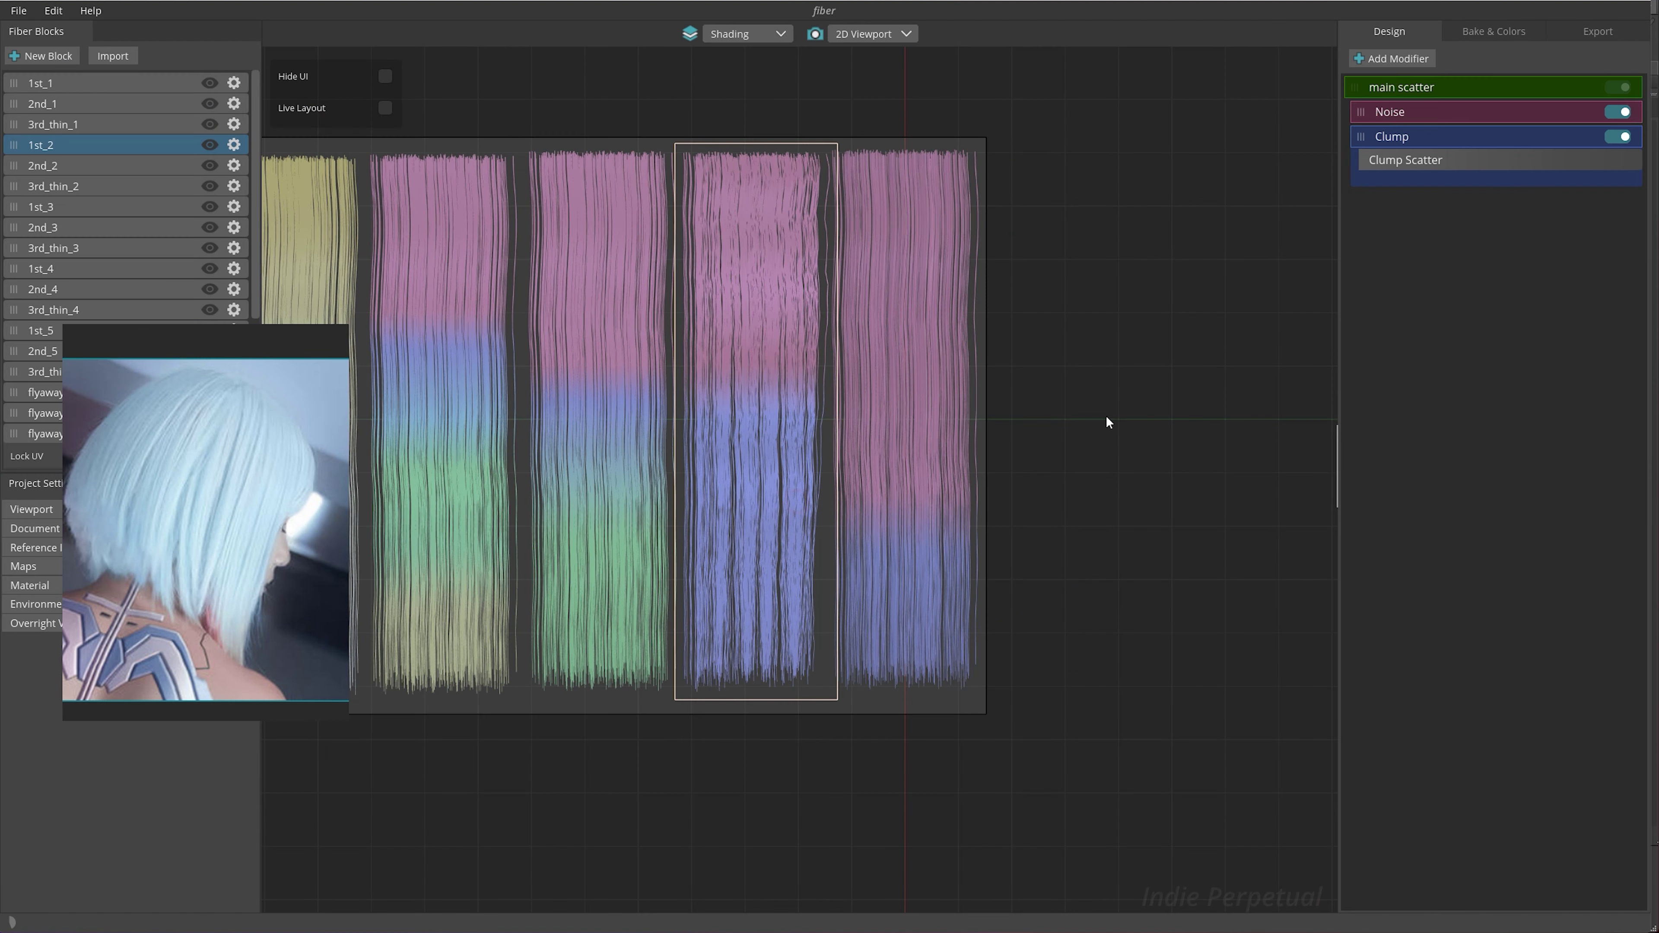
Add a second Noise after Clump with strength 0.5 and length 0.68, opening its mask curve
left_click(1394, 62)
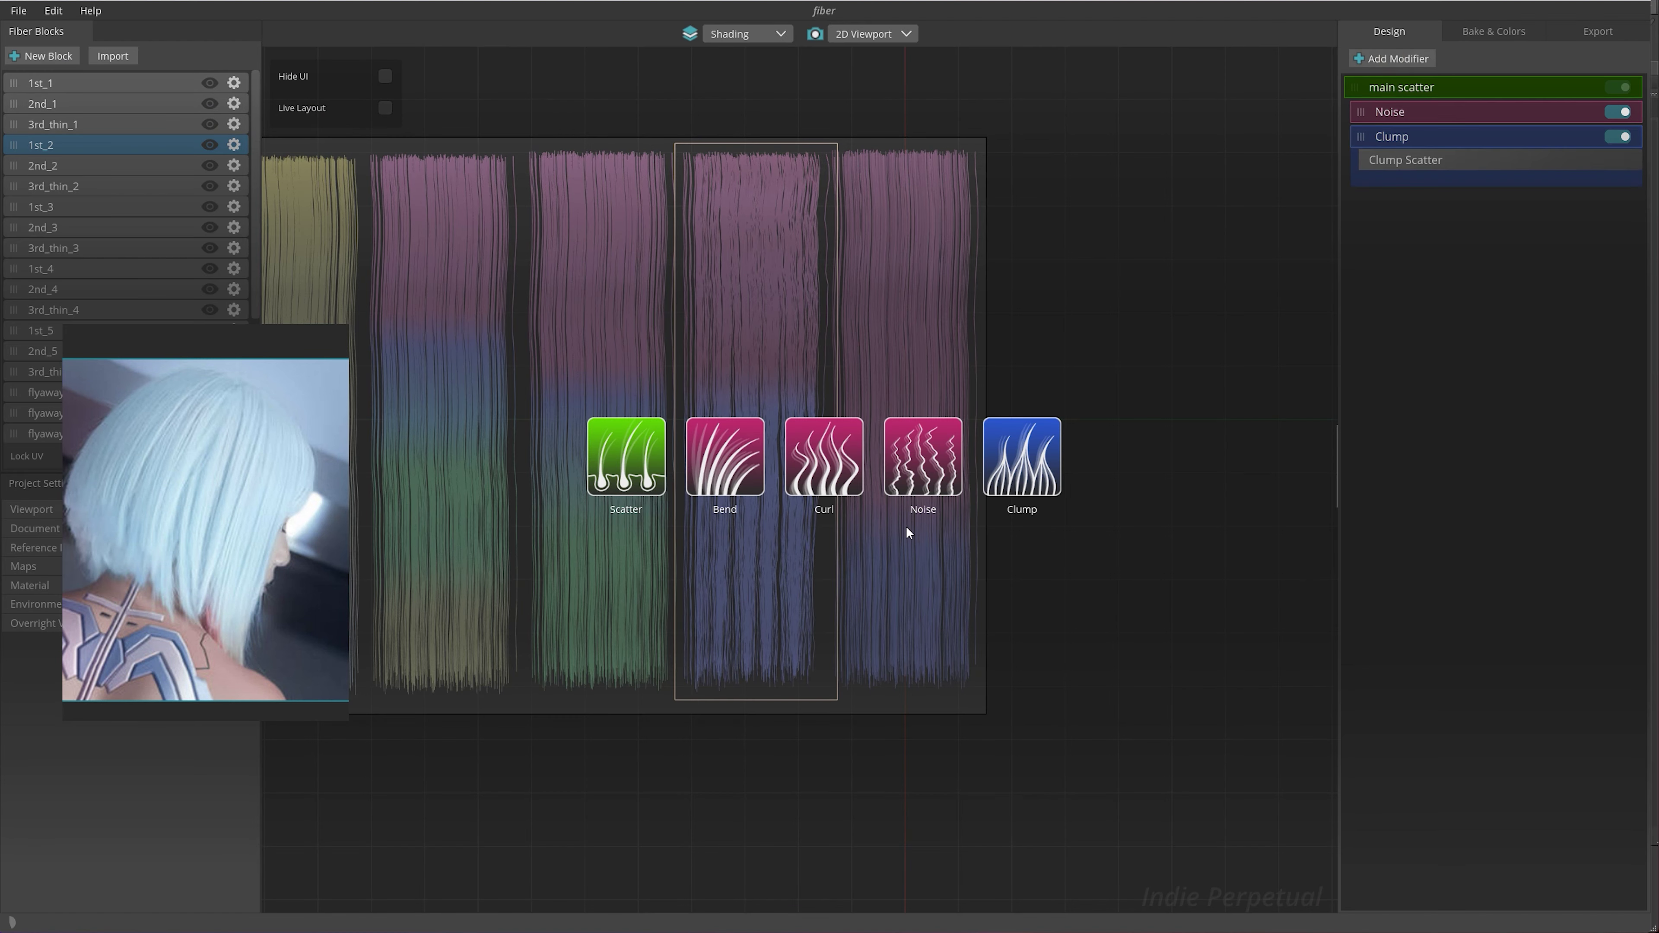
left_click(930, 461)
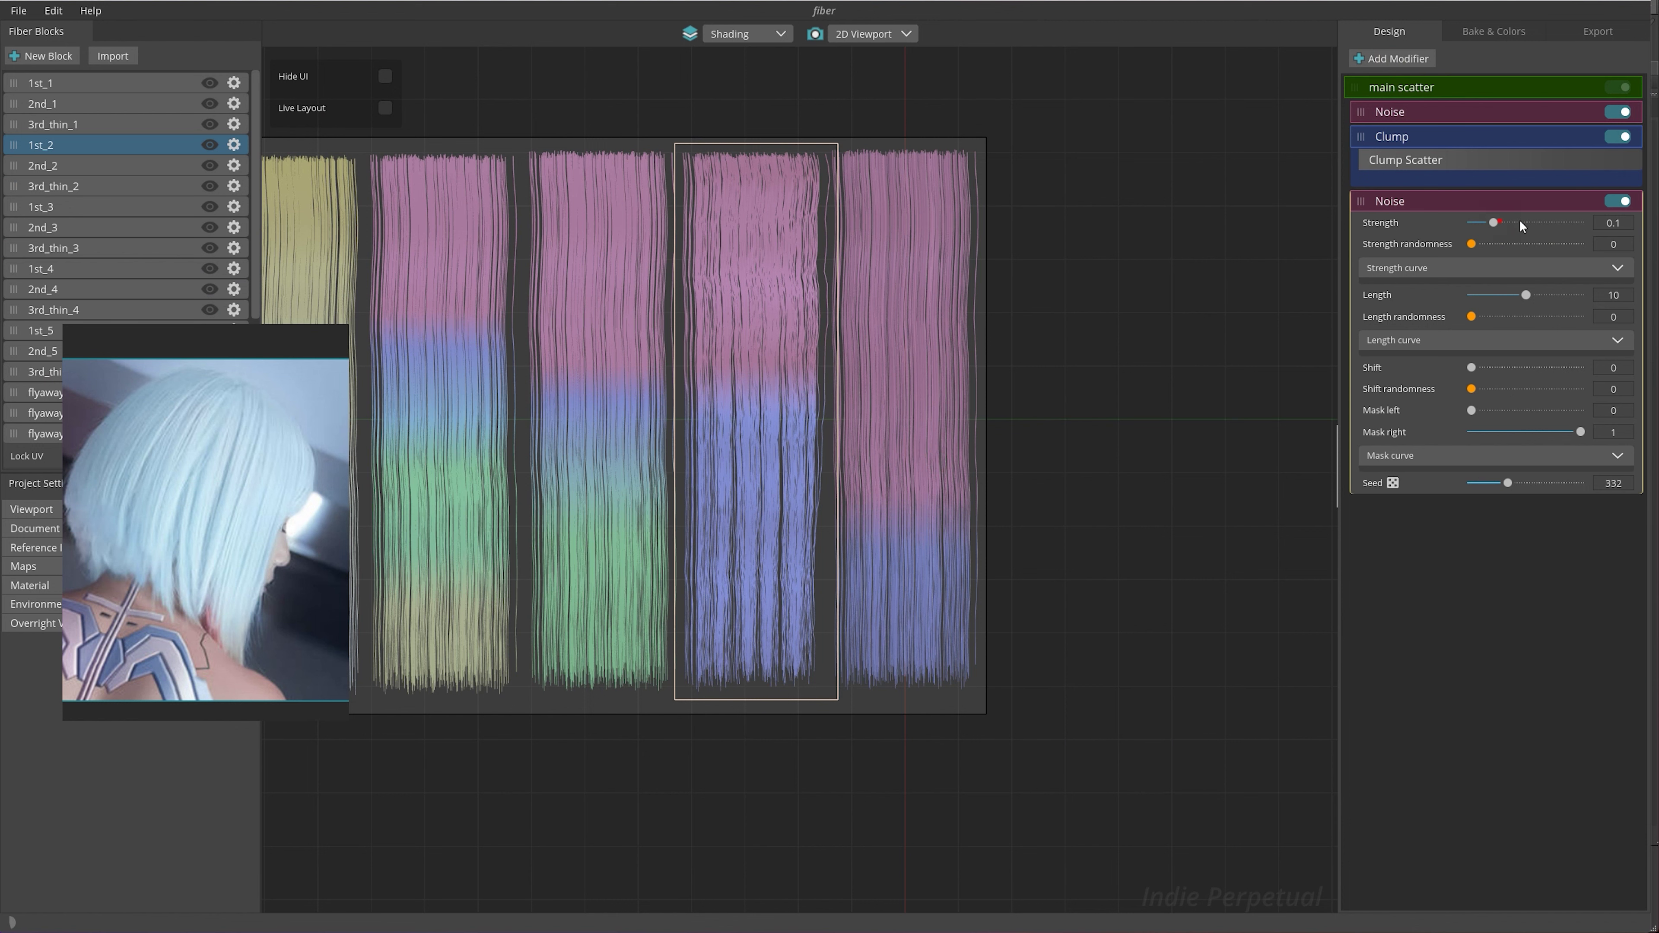
left_click_drag(1519, 222, 1652, 227)
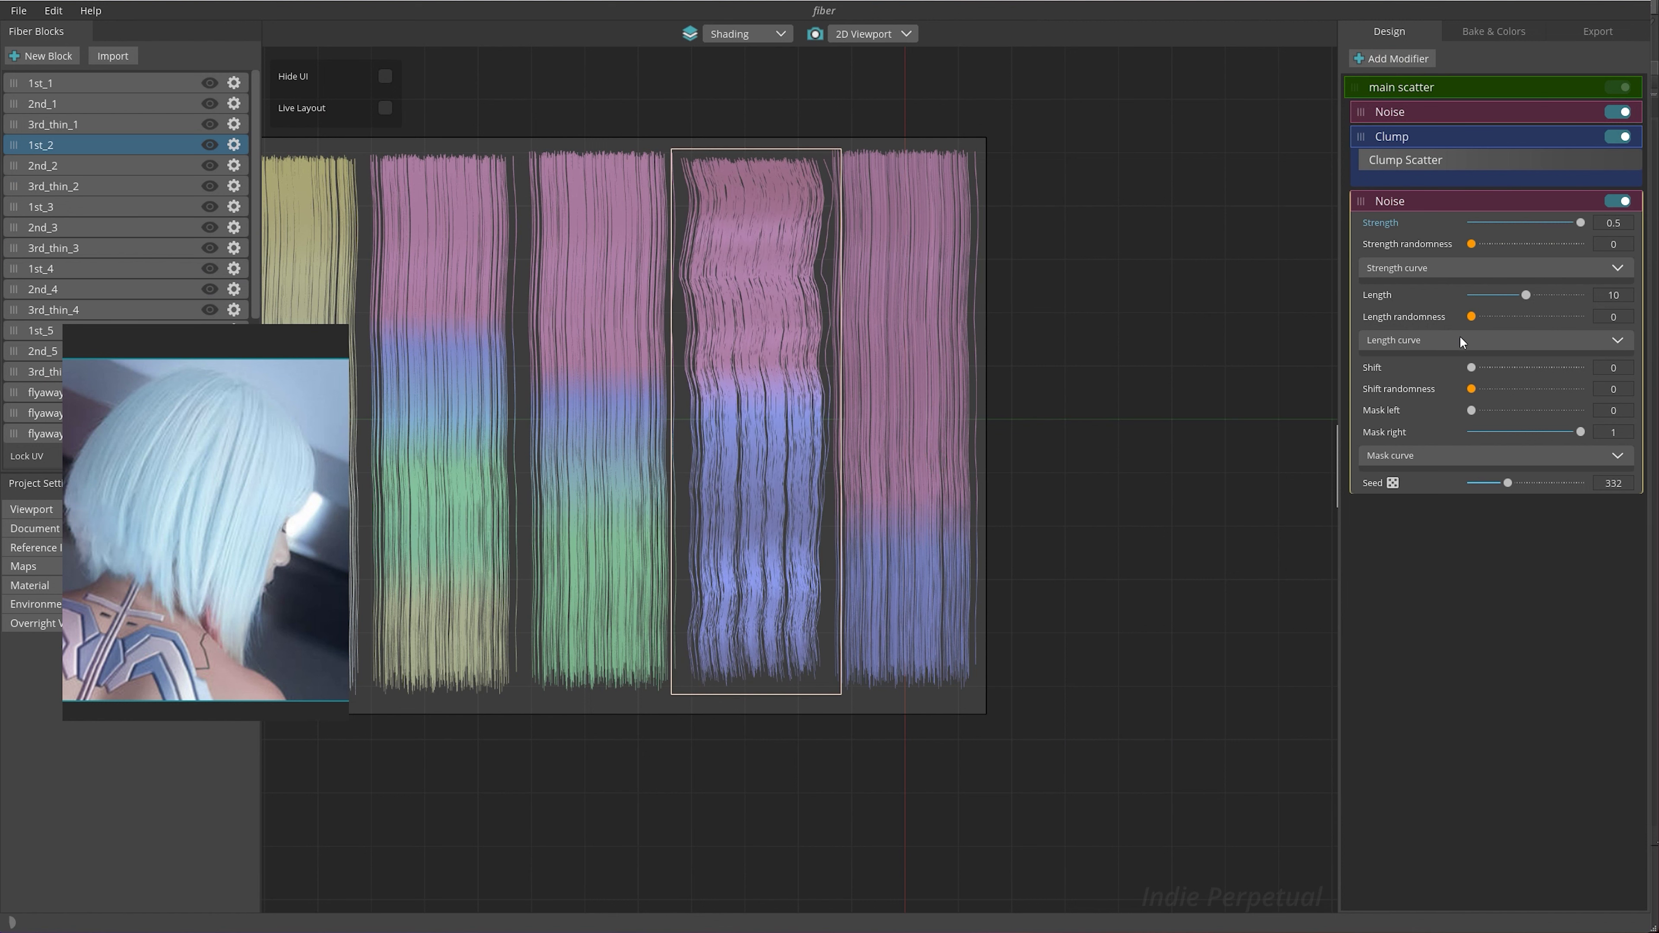
mouse_move(1472, 316)
left_mouse_down()
mouse_move(1438, 318)
mouse_move(1448, 295)
mouse_move(1481, 297)
mouse_move(1463, 304)
left_mouse_up()
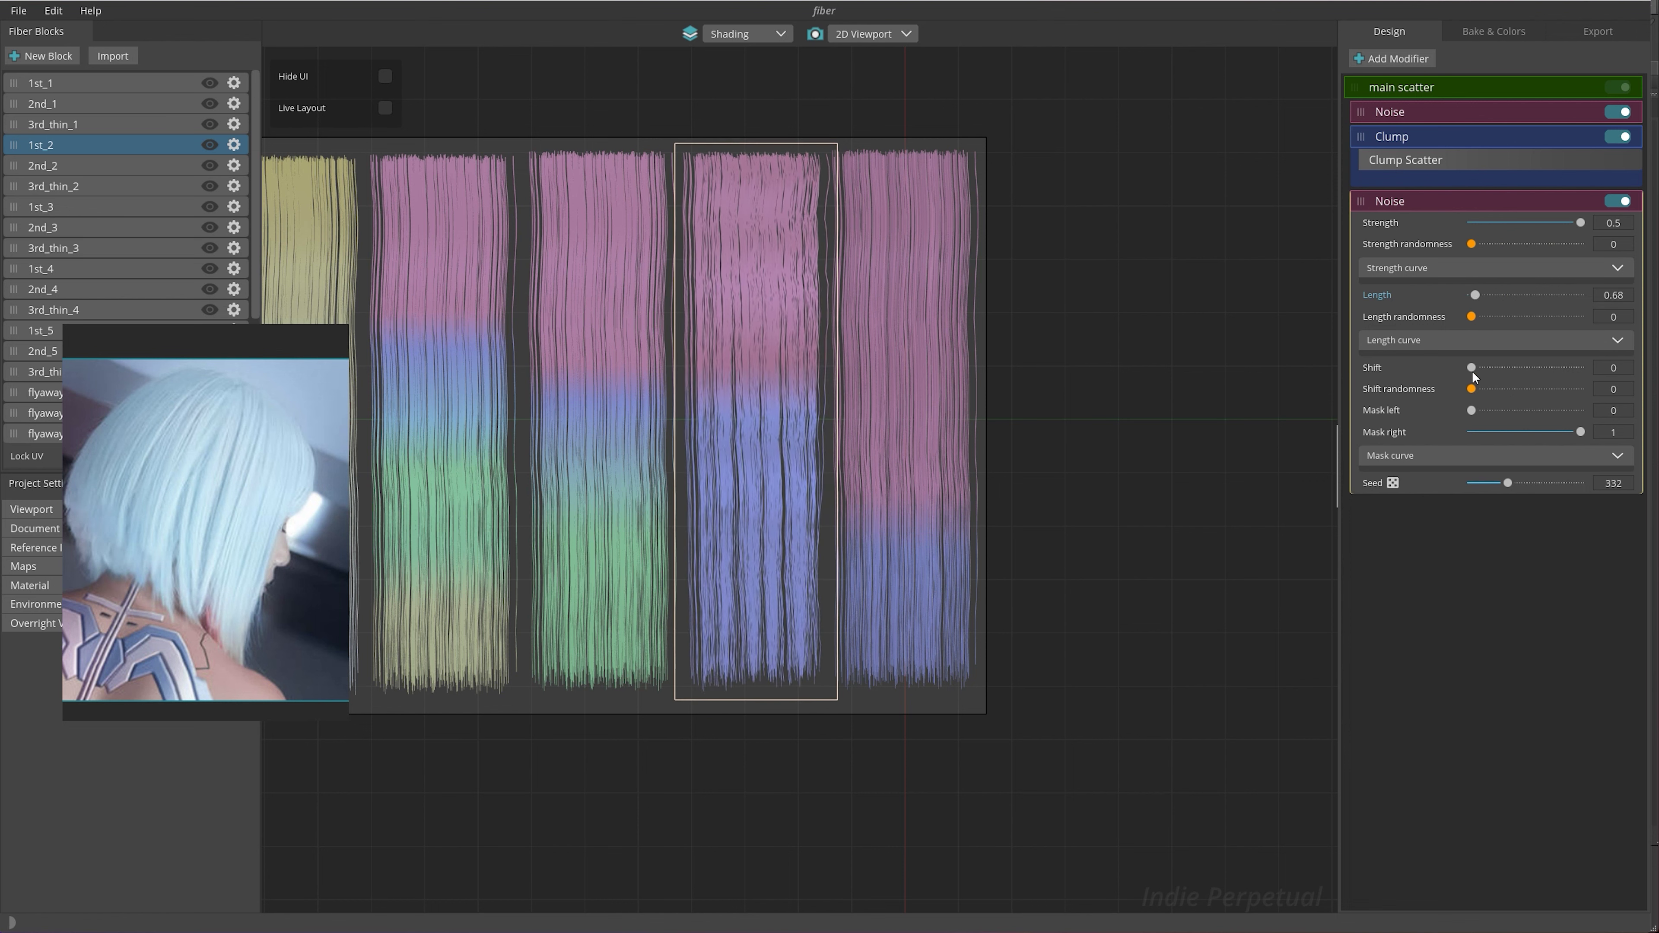
mouse_move(1472, 371)
left_mouse_down()
mouse_move(1599, 369)
mouse_move(1424, 368)
left_mouse_up()
left_click(1618, 459)
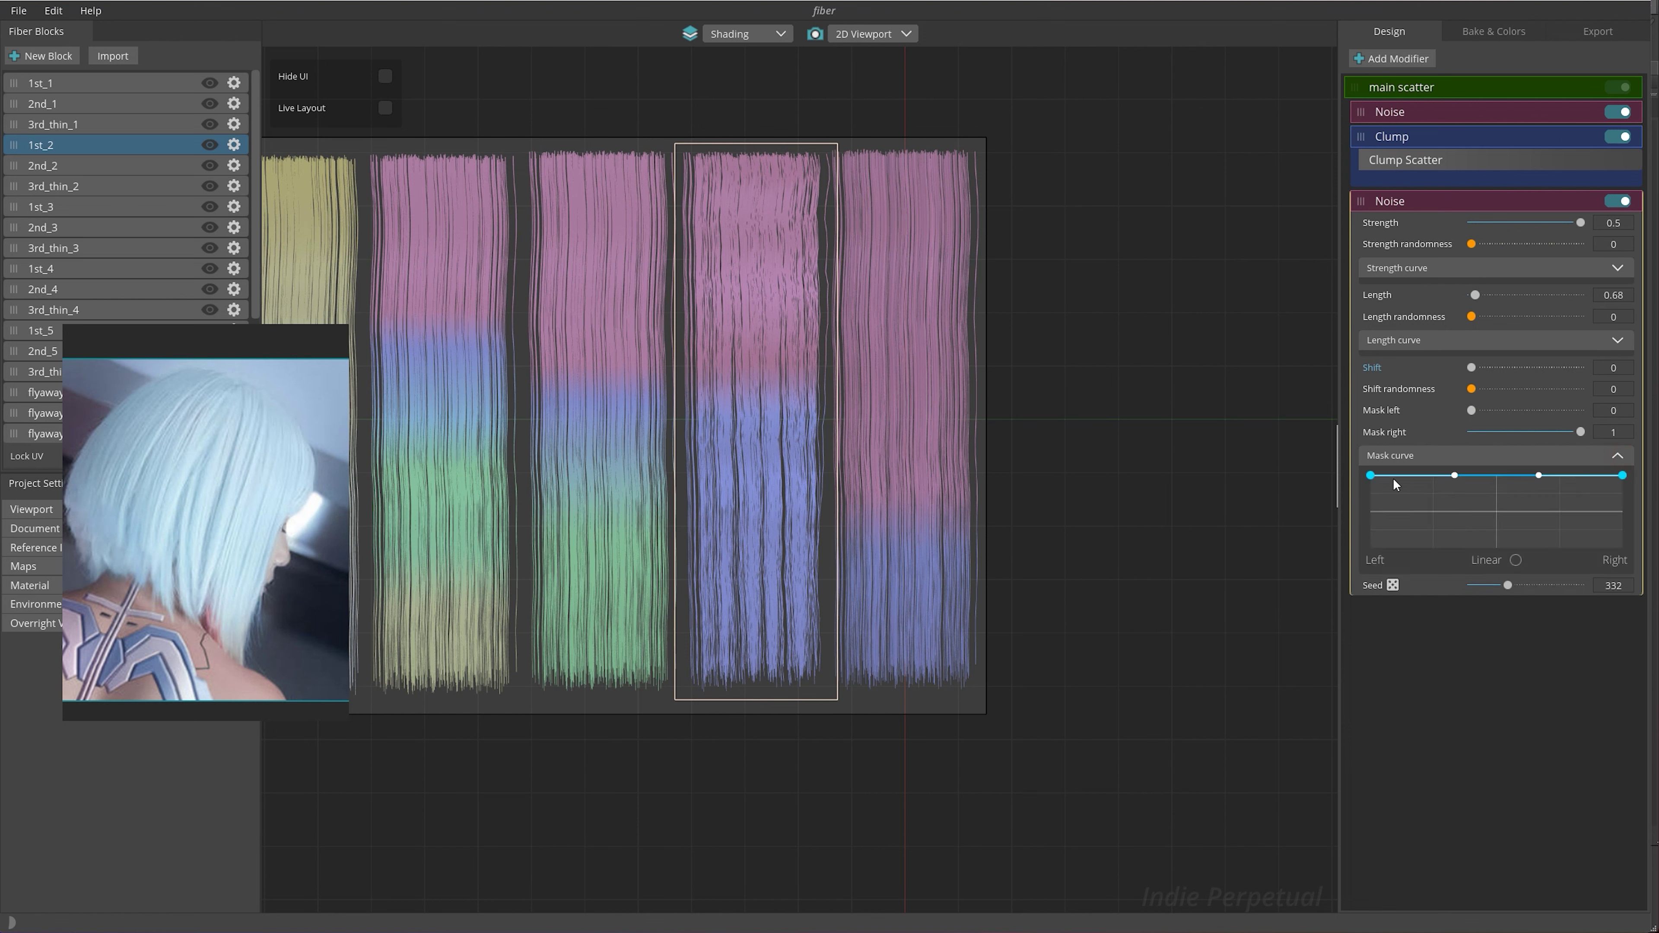
mouse_move(1372, 473)
left_mouse_down()
mouse_move(1366, 557)
mouse_move(1361, 441)
left_mouse_up()
Drop the second Noise's length and strength curves to zero at the root, easing toward tips
left_click(1460, 344)
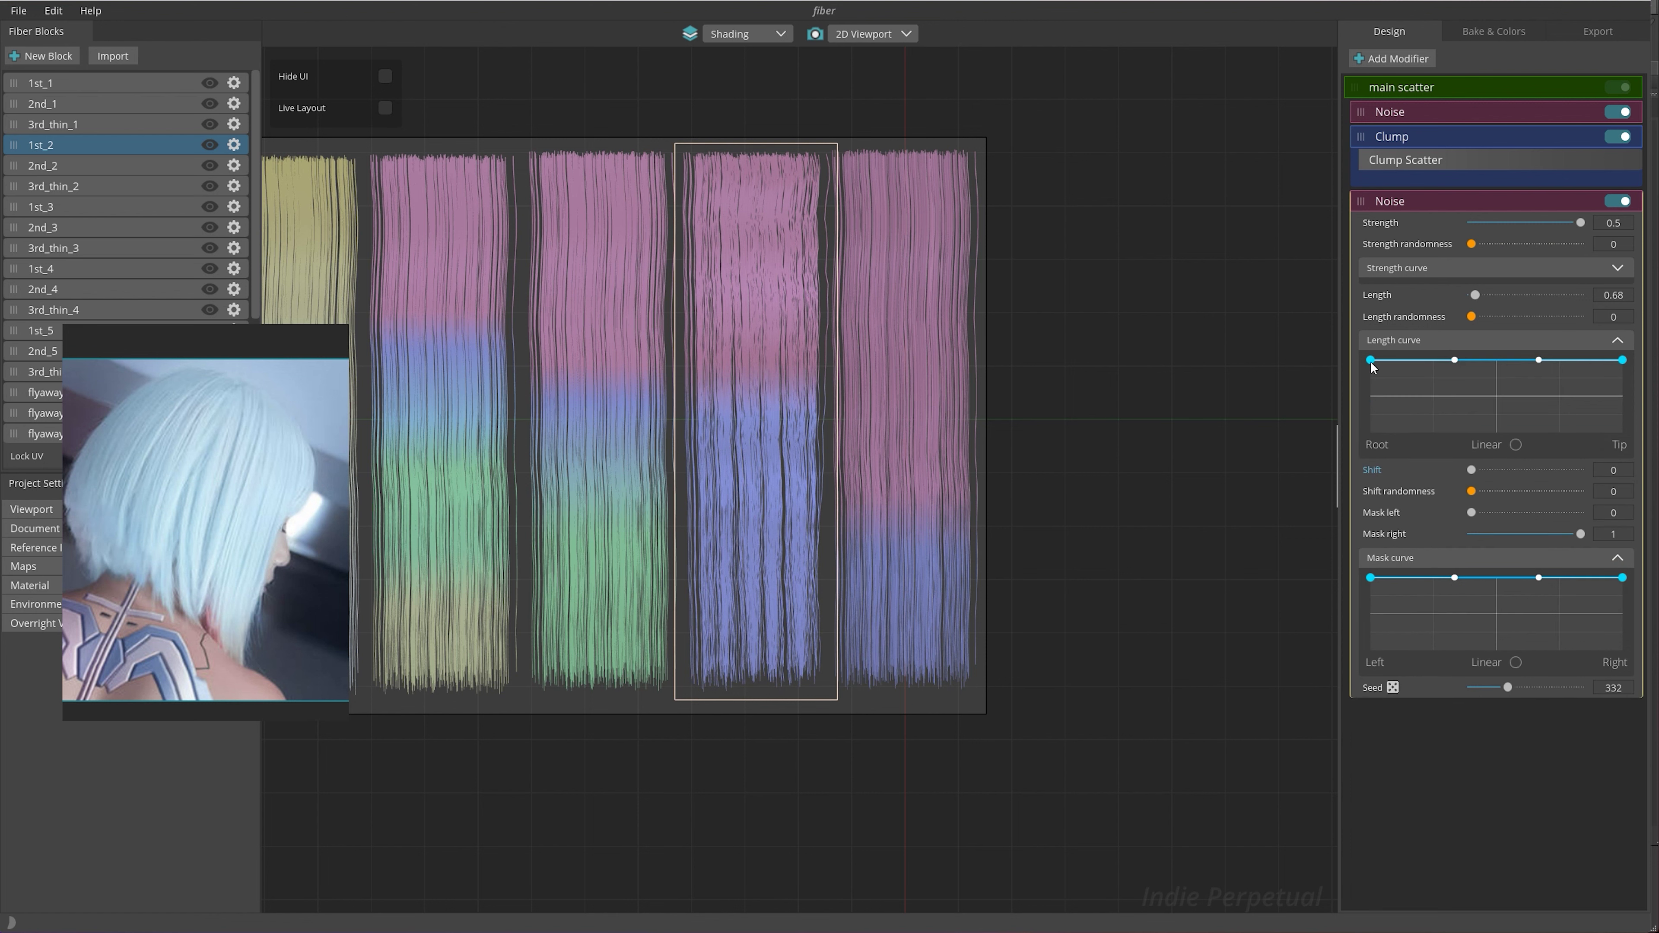
mouse_move(1371, 364)
left_mouse_down()
mouse_move(1368, 405)
mouse_move(1353, 361)
mouse_move(1356, 454)
left_mouse_up()
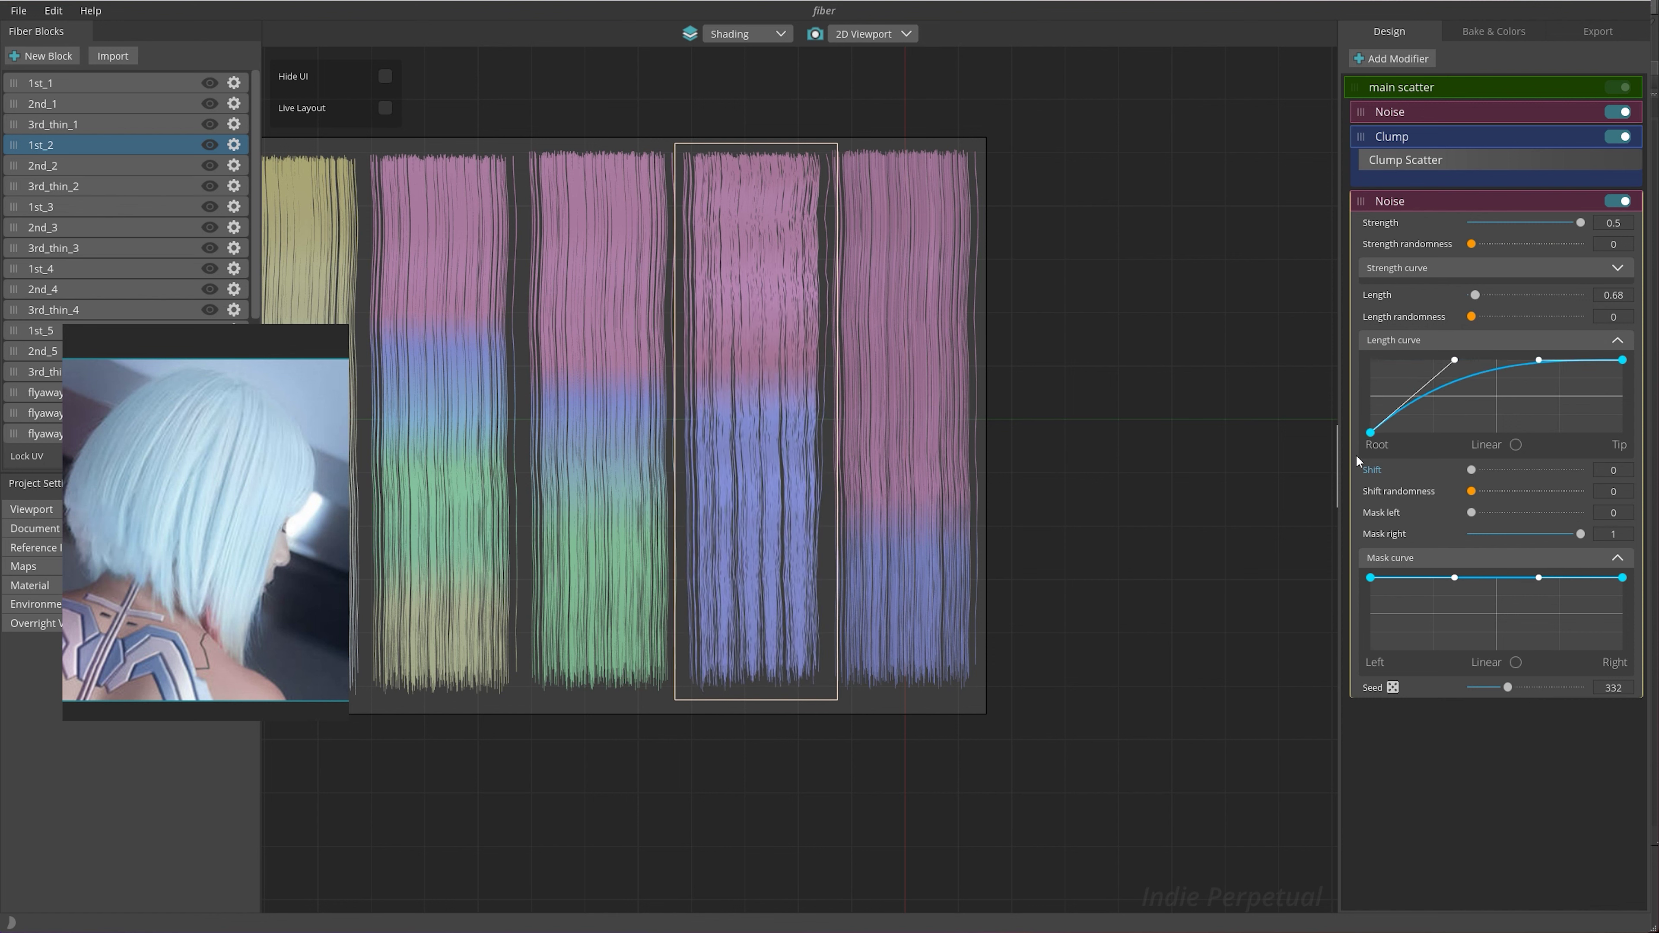
left_click_drag(1538, 360, 1547, 378)
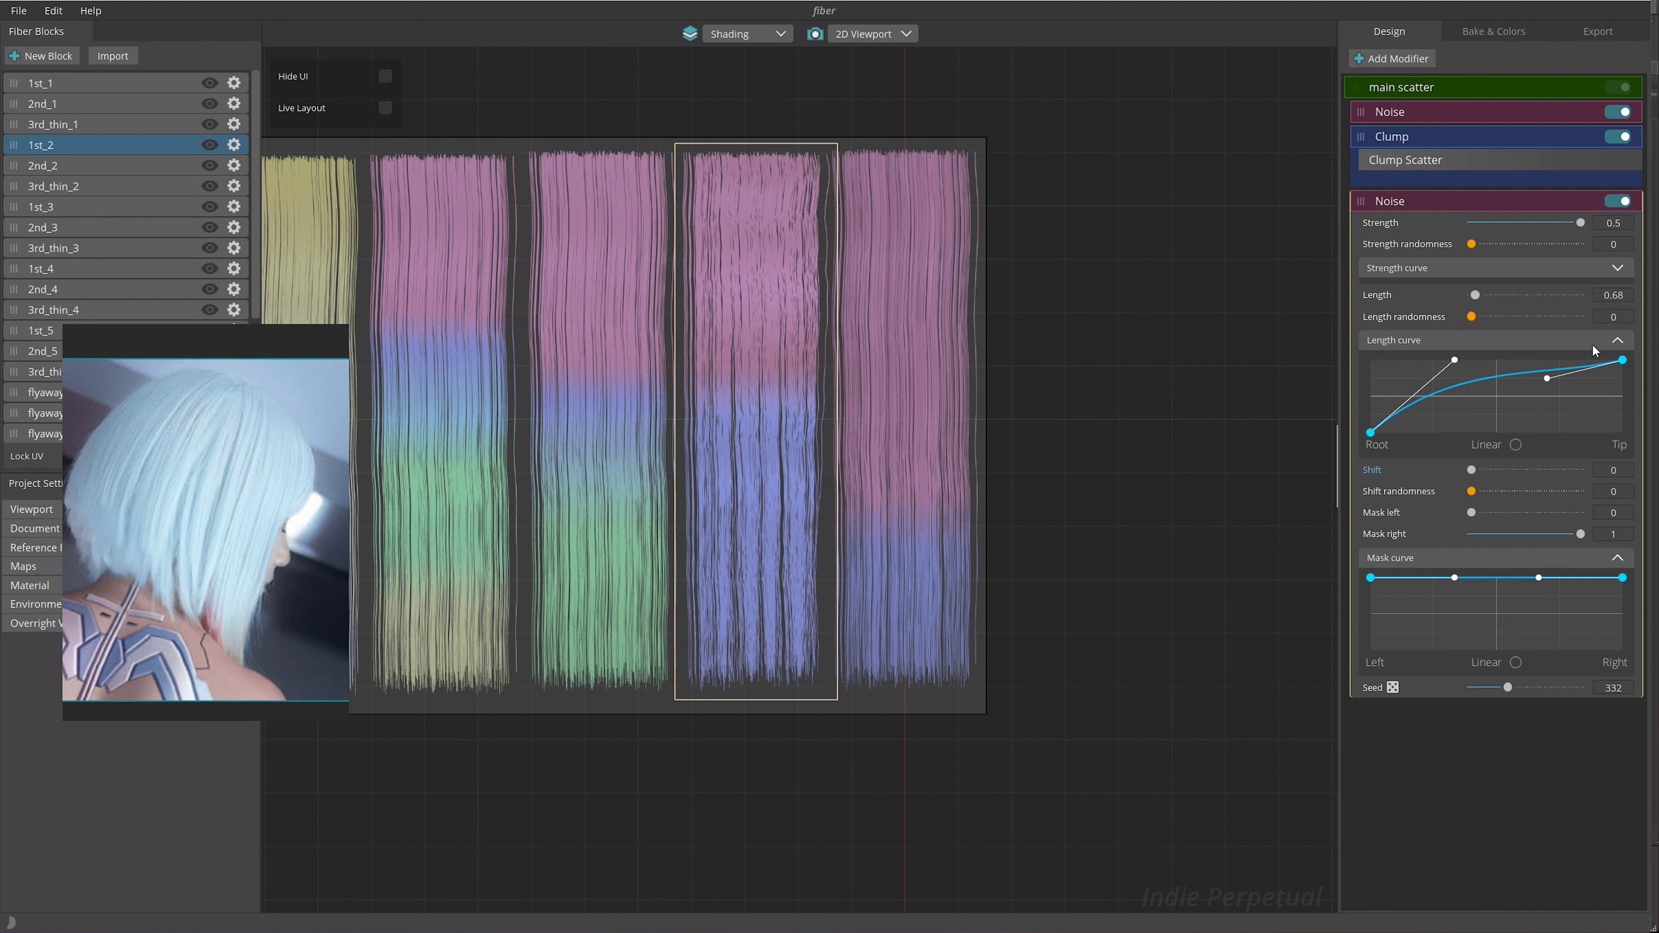
left_click(1616, 341)
left_click(1616, 269)
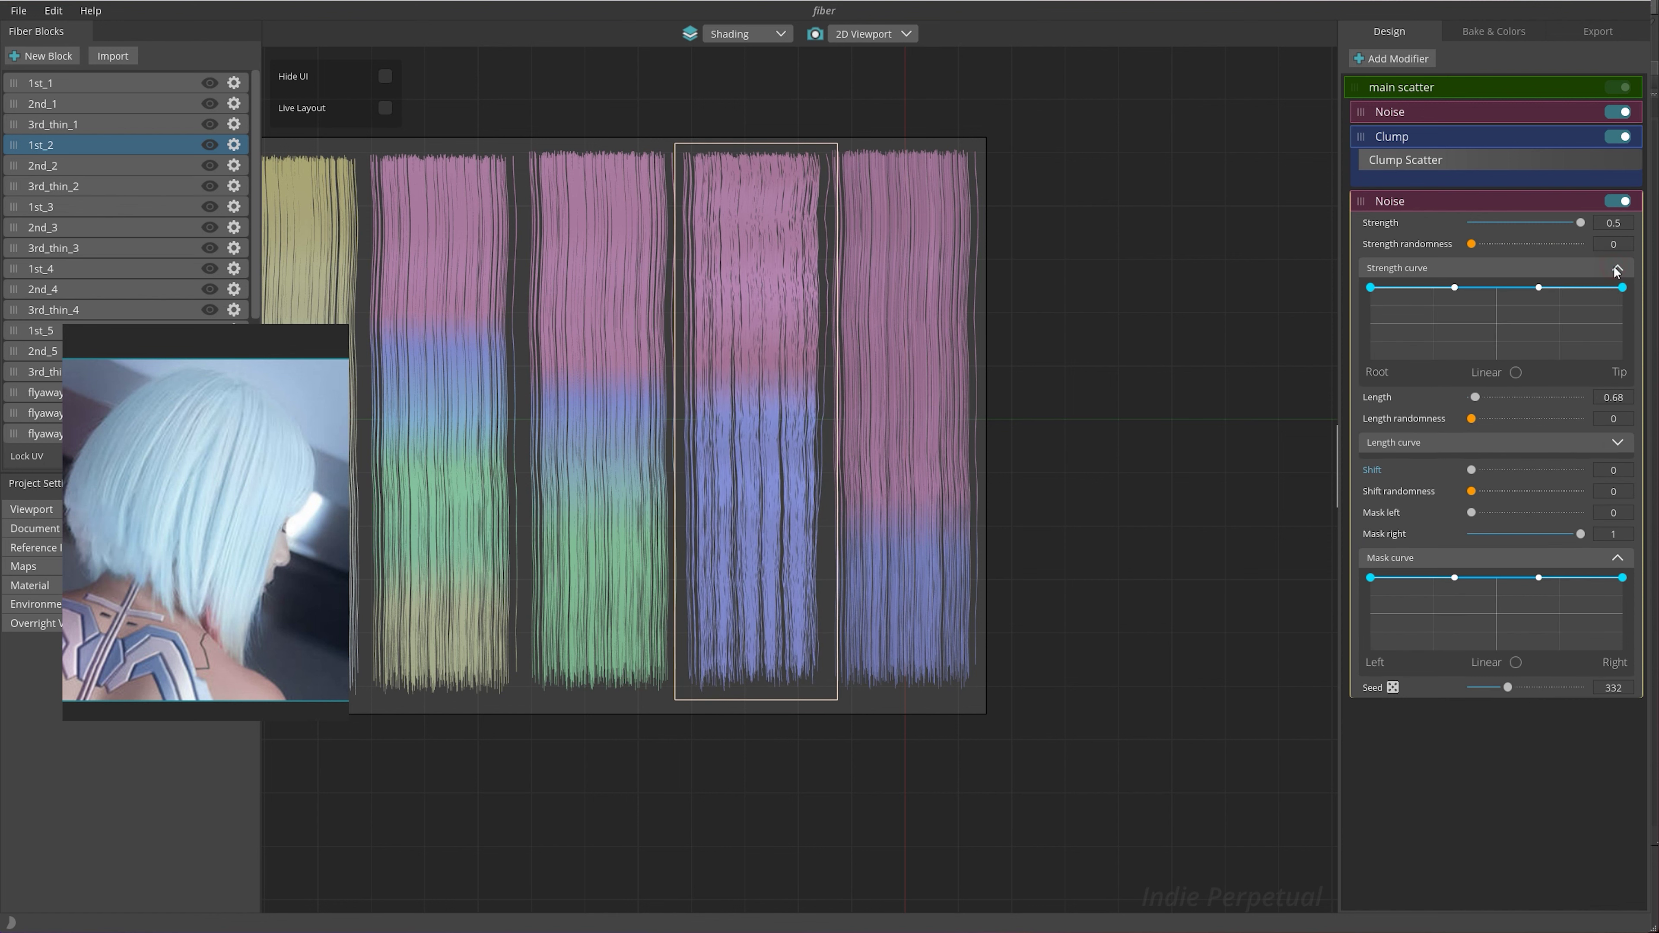
left_click_drag(1370, 293, 1354, 379)
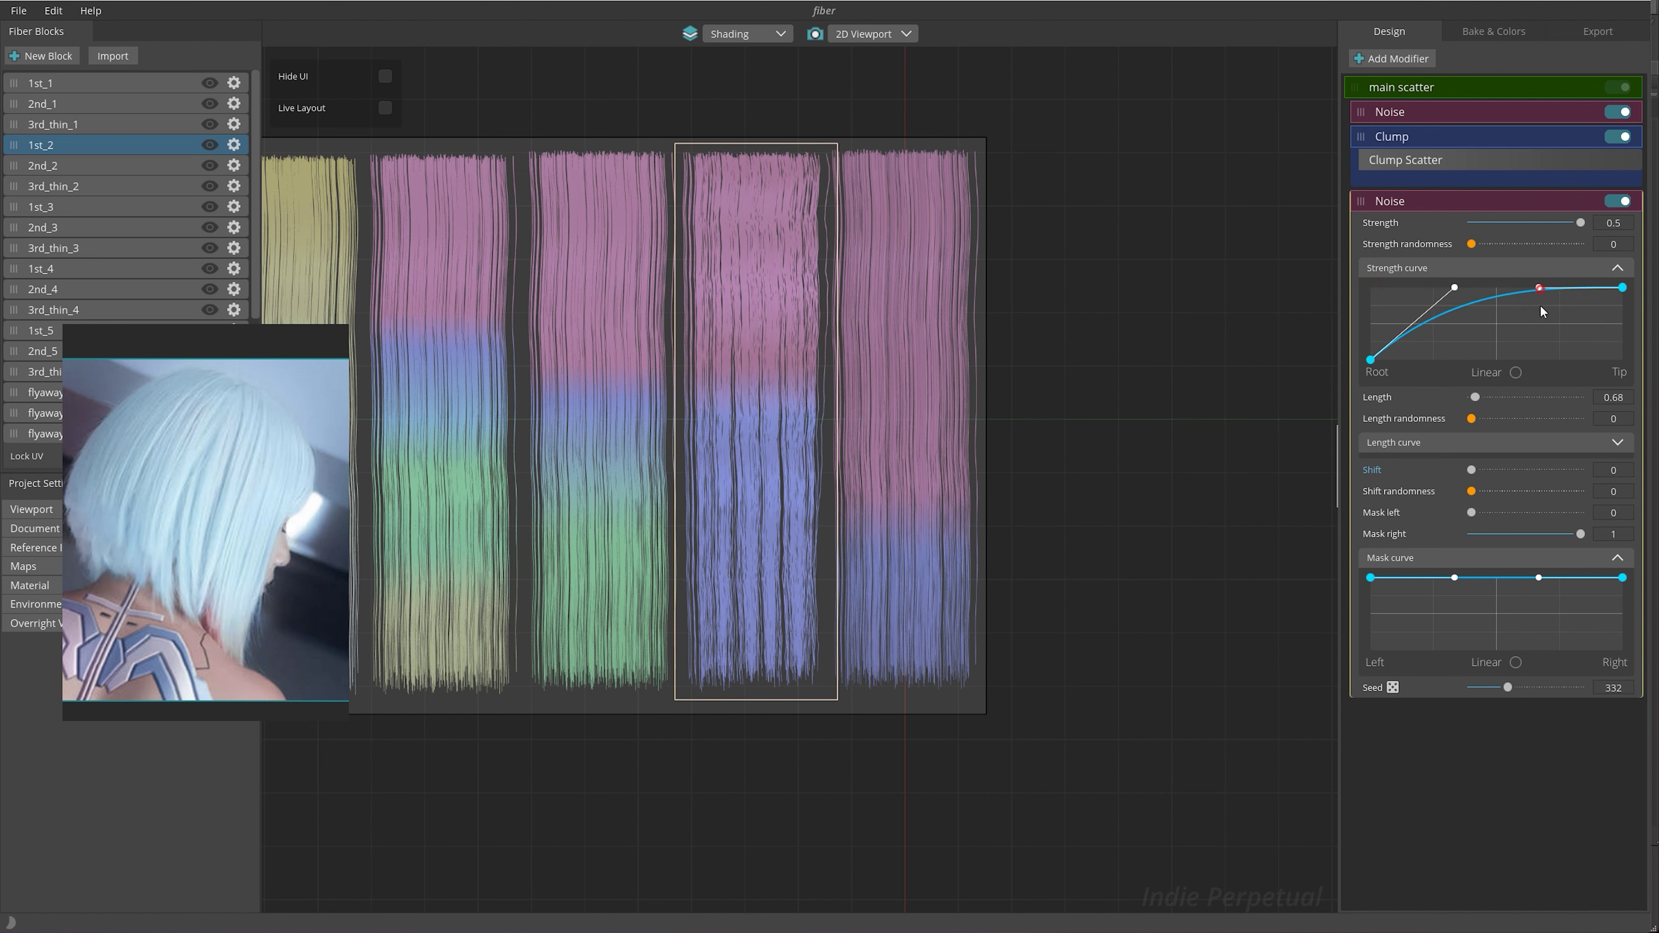
left_click_drag(1542, 307, 1560, 326)
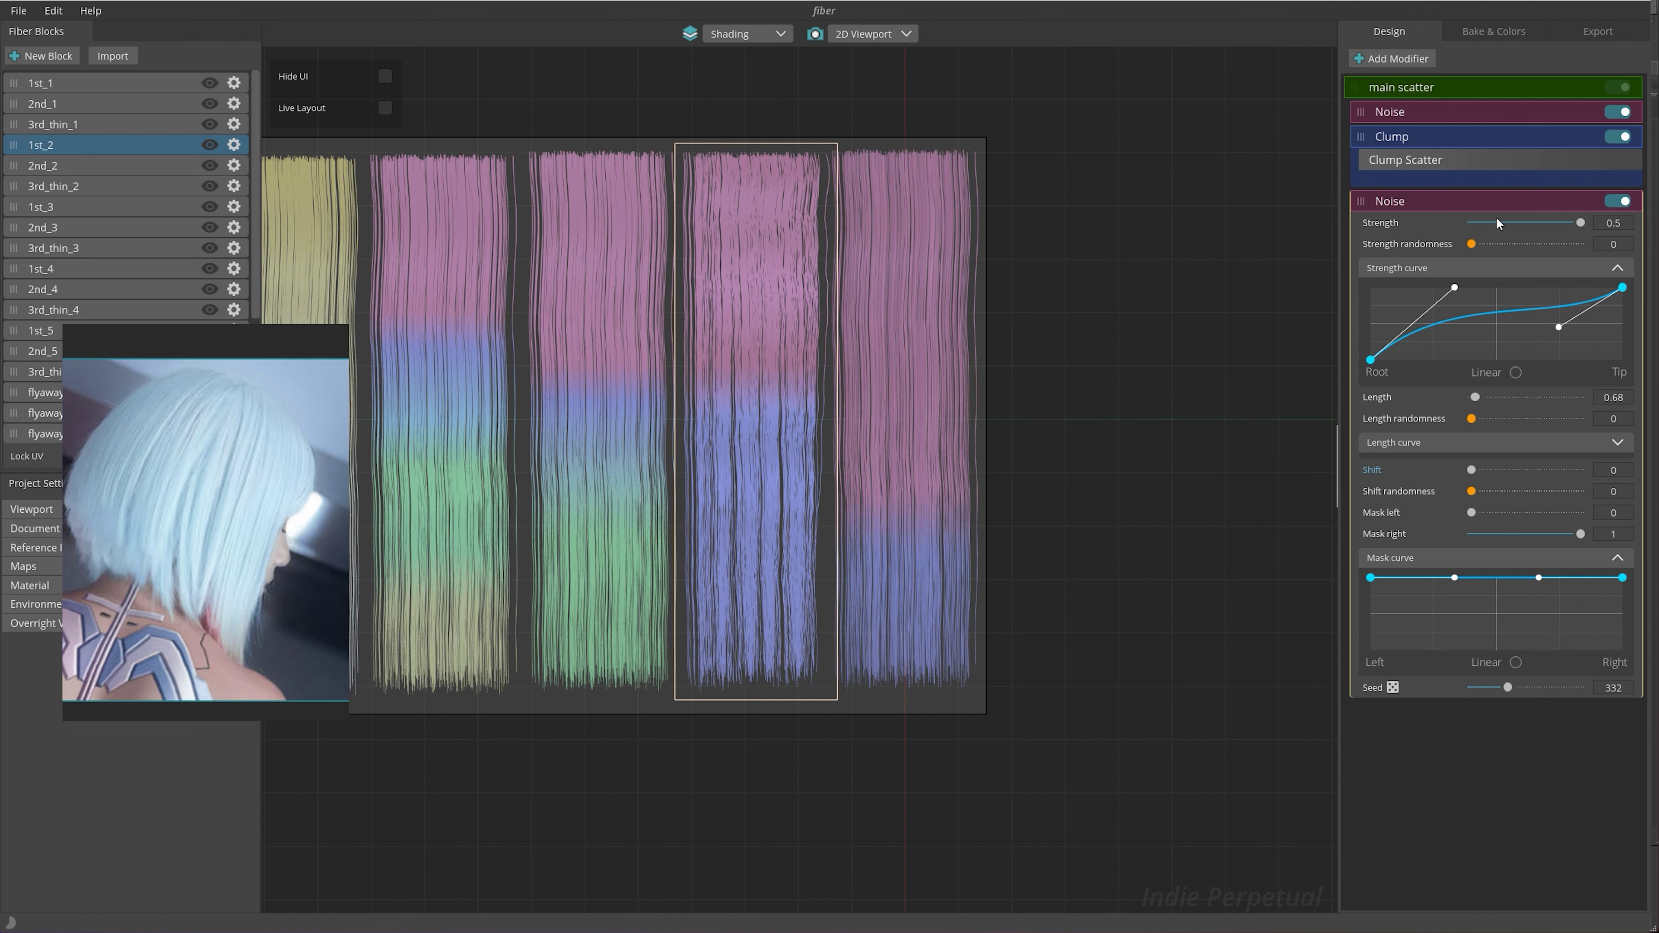
Toggle the second Noise and Clump off and on to compare, then expand the first Noise
left_click(1610, 200)
left_click(1611, 200)
left_click(1429, 162)
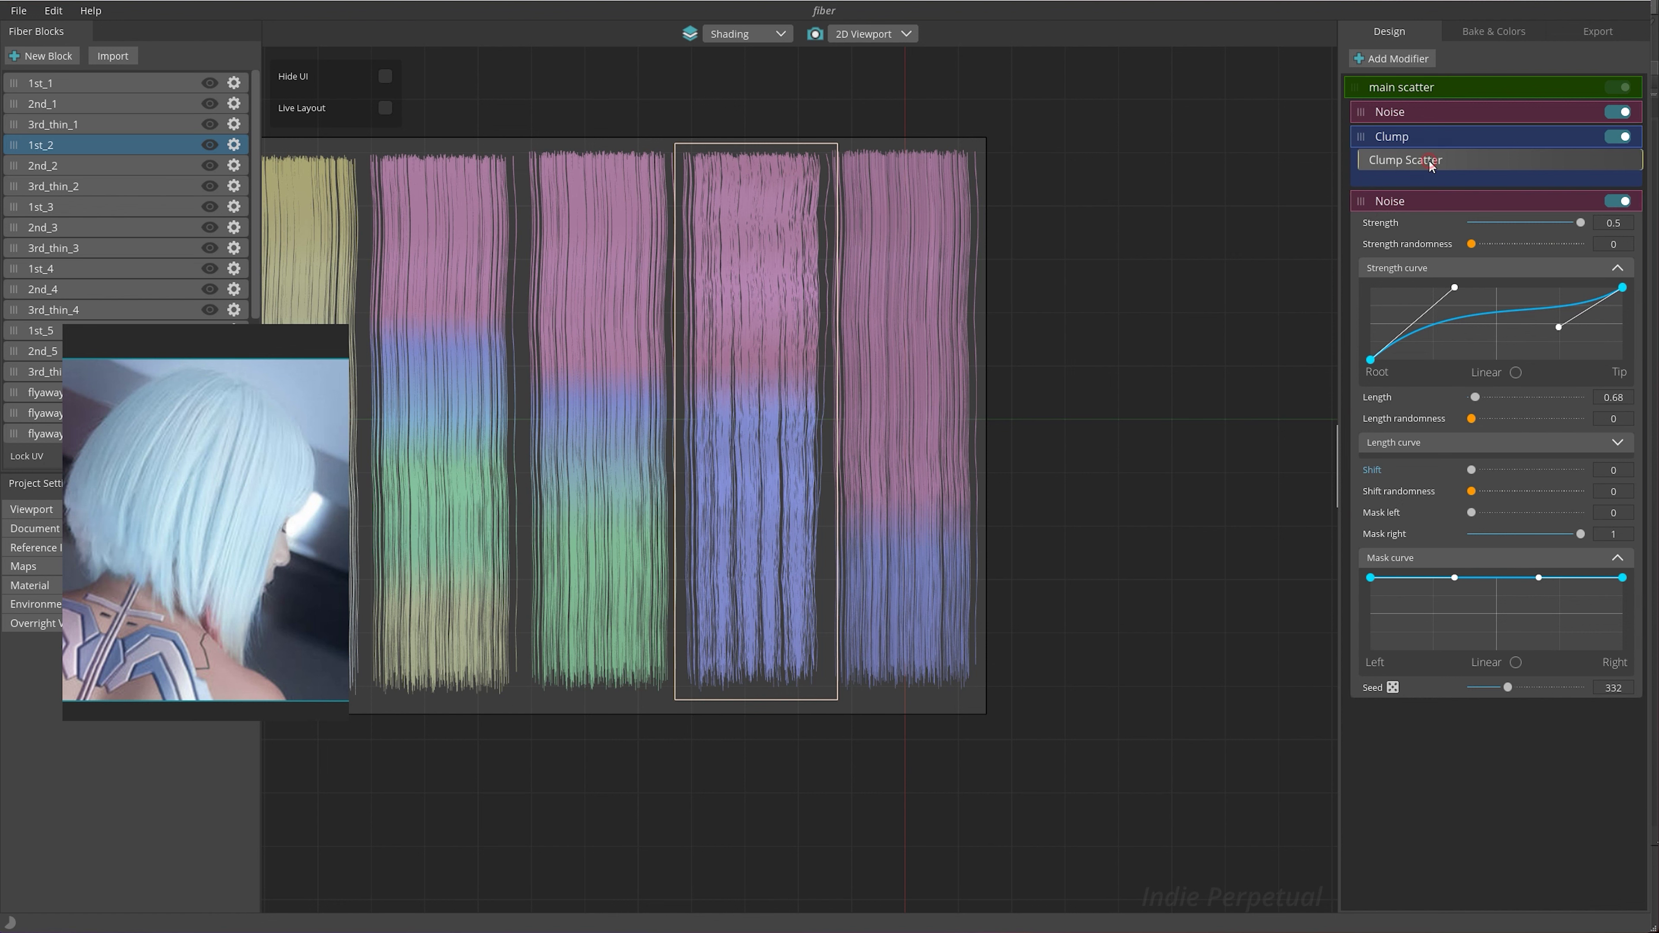
left_click(1409, 141)
left_click(1406, 204)
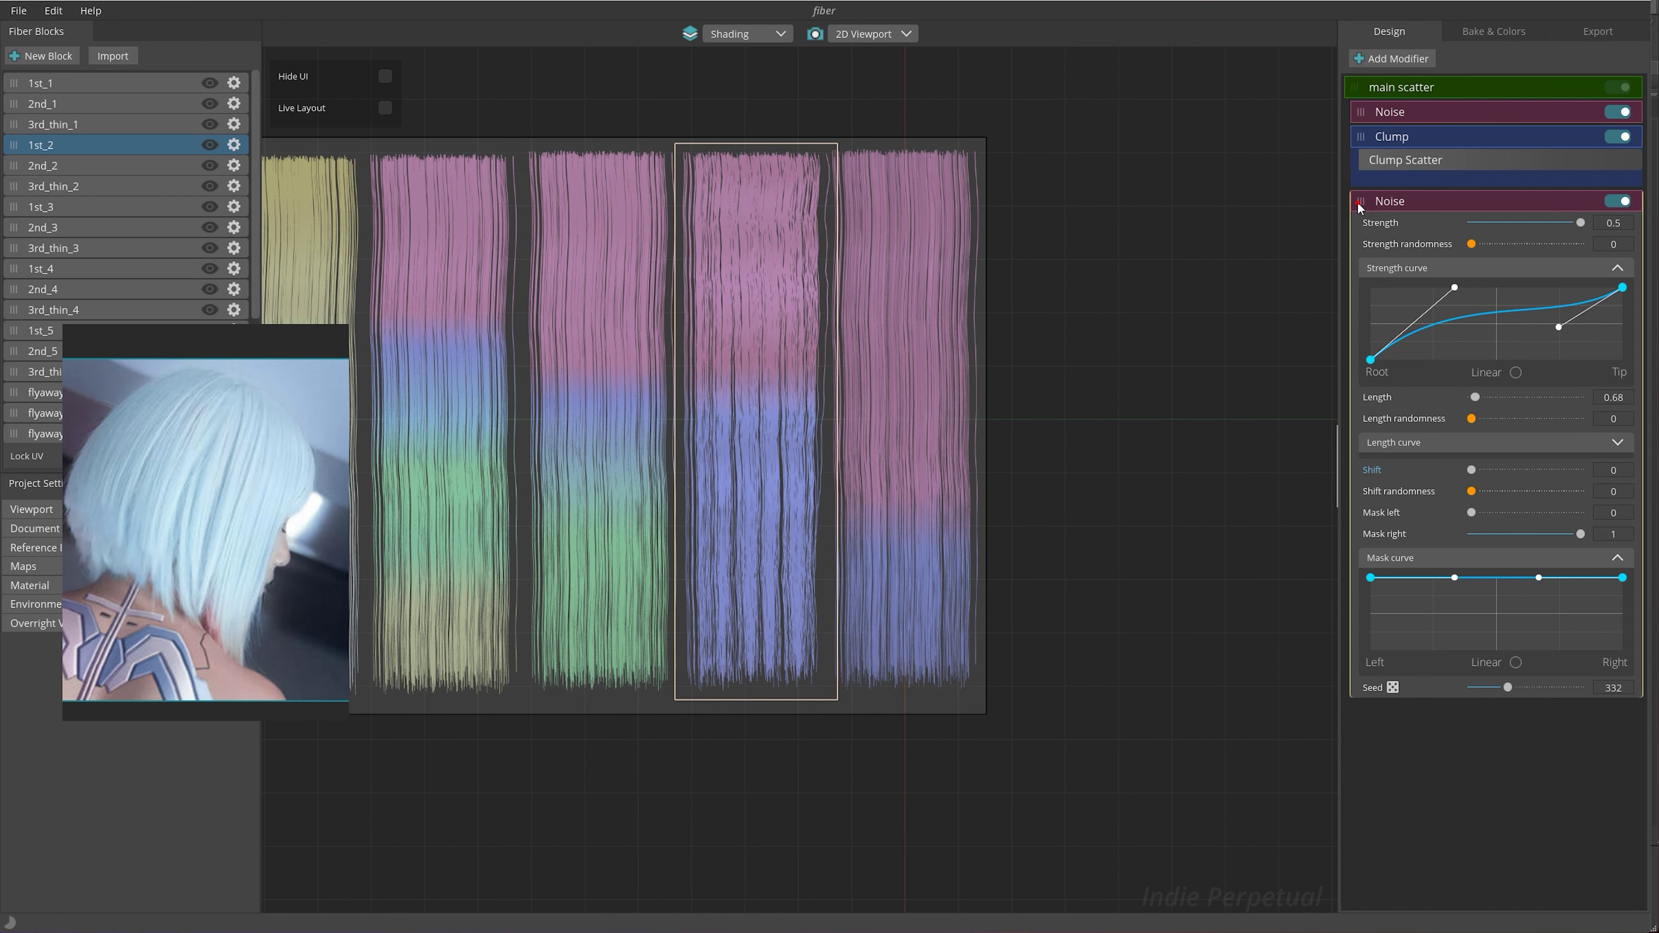
left_click(1409, 144)
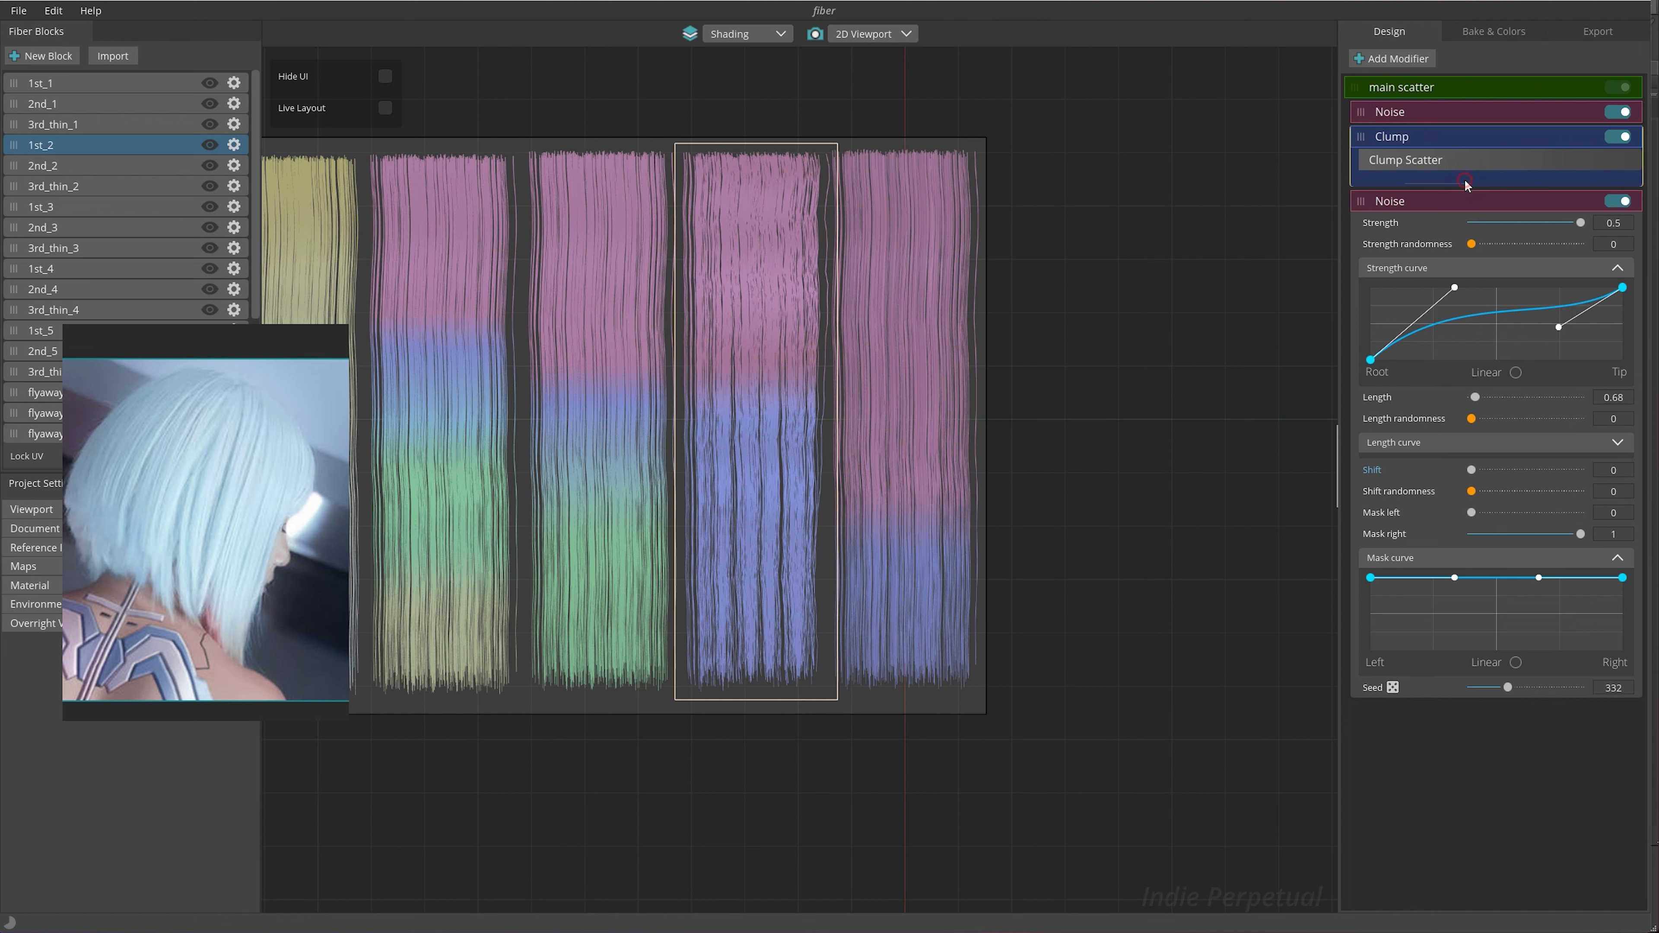
left_click(1618, 136)
left_click(1365, 143)
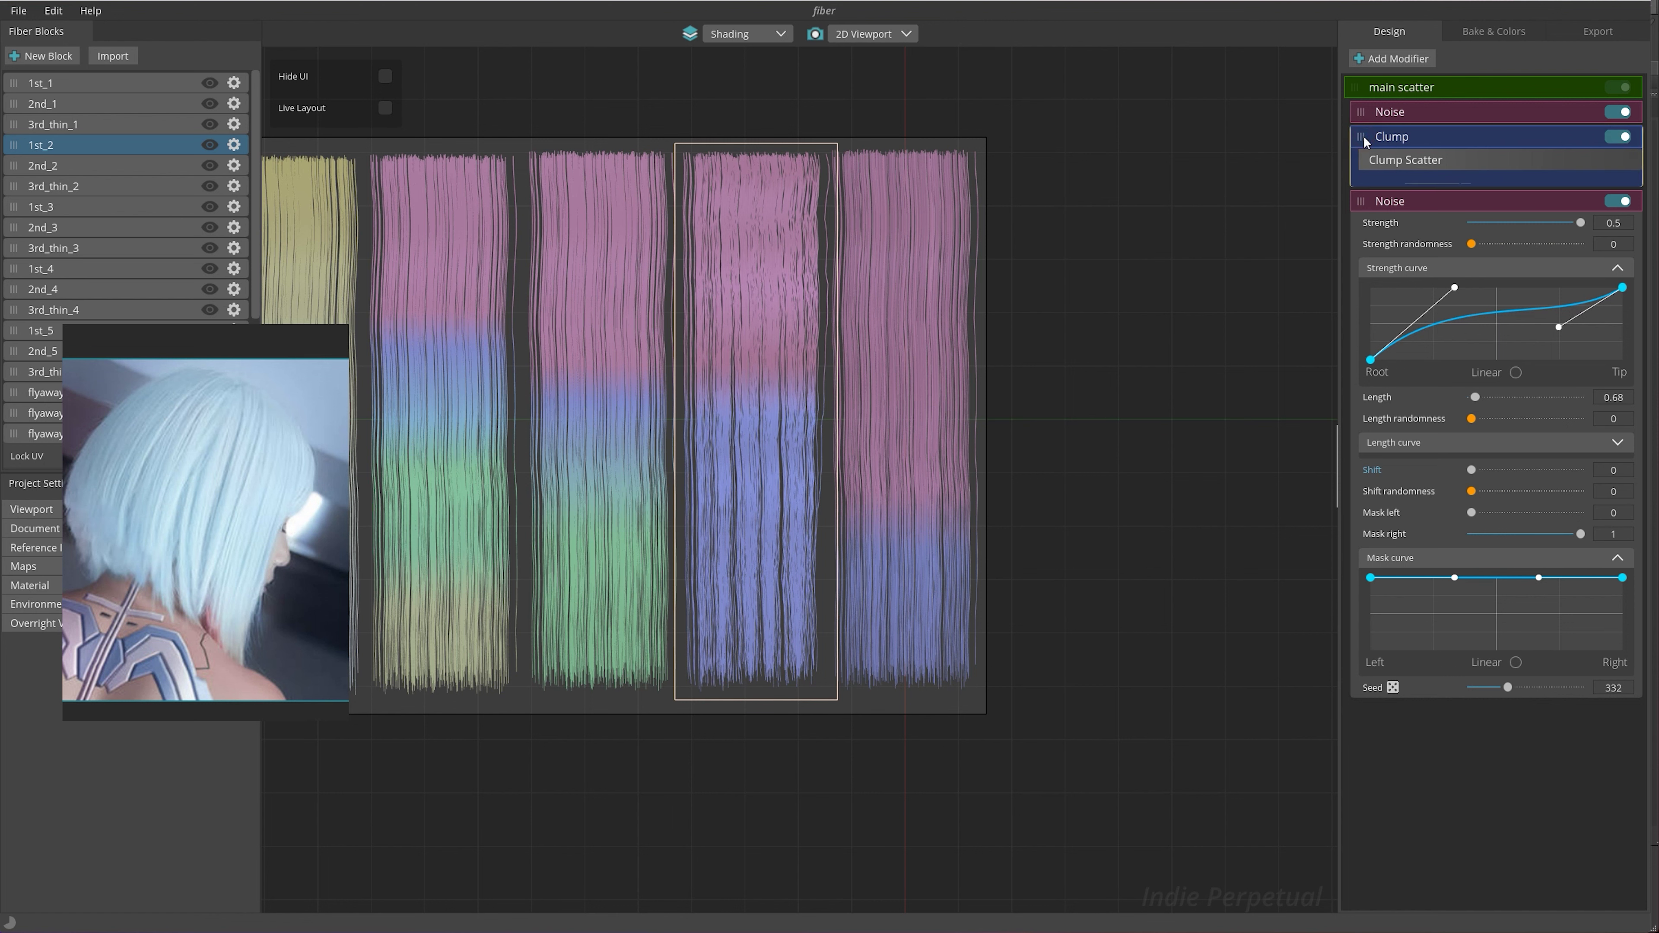
left_click(1370, 207)
left_click(1489, 94)
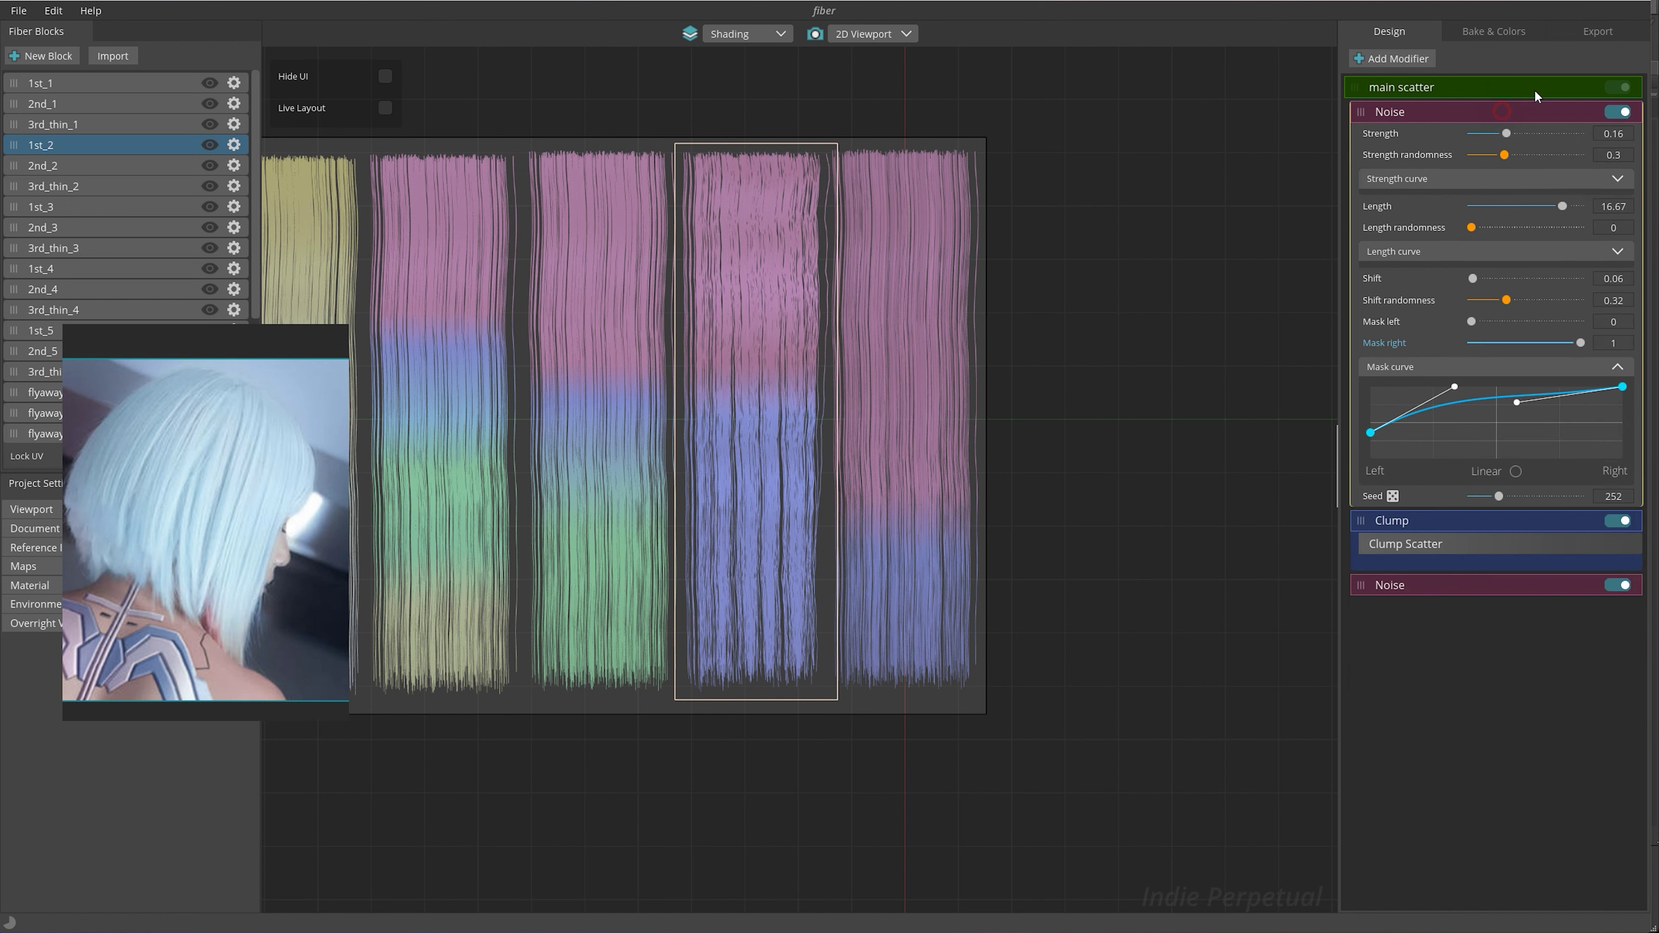
Collapse the expanded modifier panels in the hair block's stack
left_click(1352, 88)
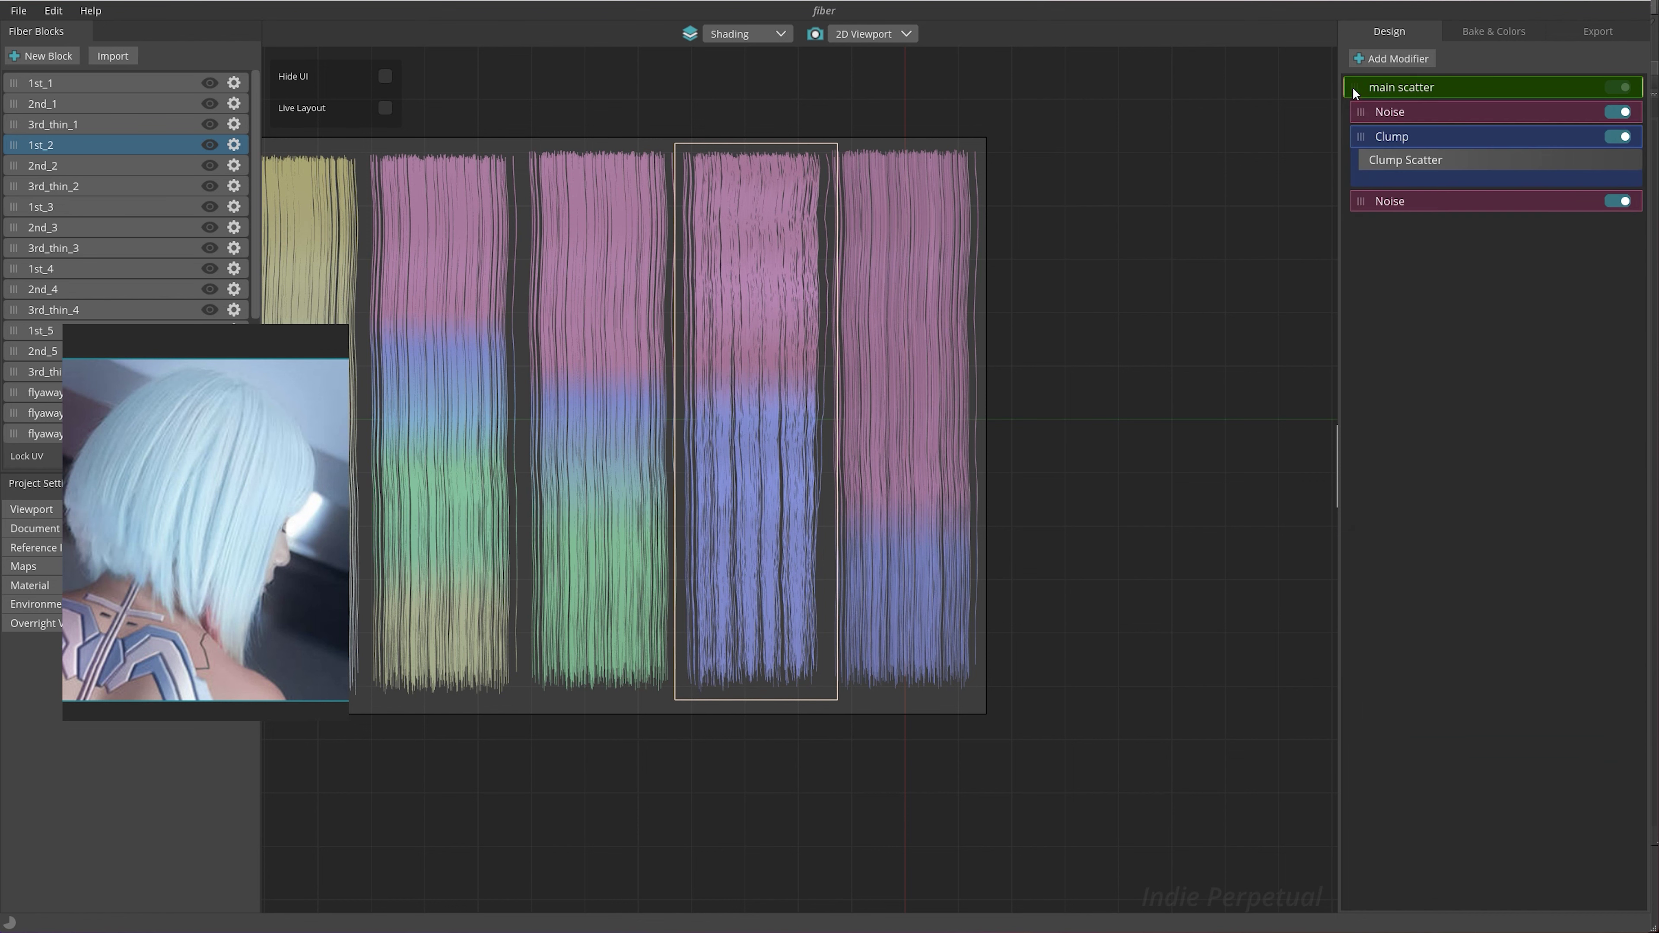
left_click(1363, 138)
left_click(1361, 203)
double_click(1443, 197)
left_click(1457, 136)
Bake the hair card maps at 4096 resolution and export the cards and textures
left_click(1513, 31)
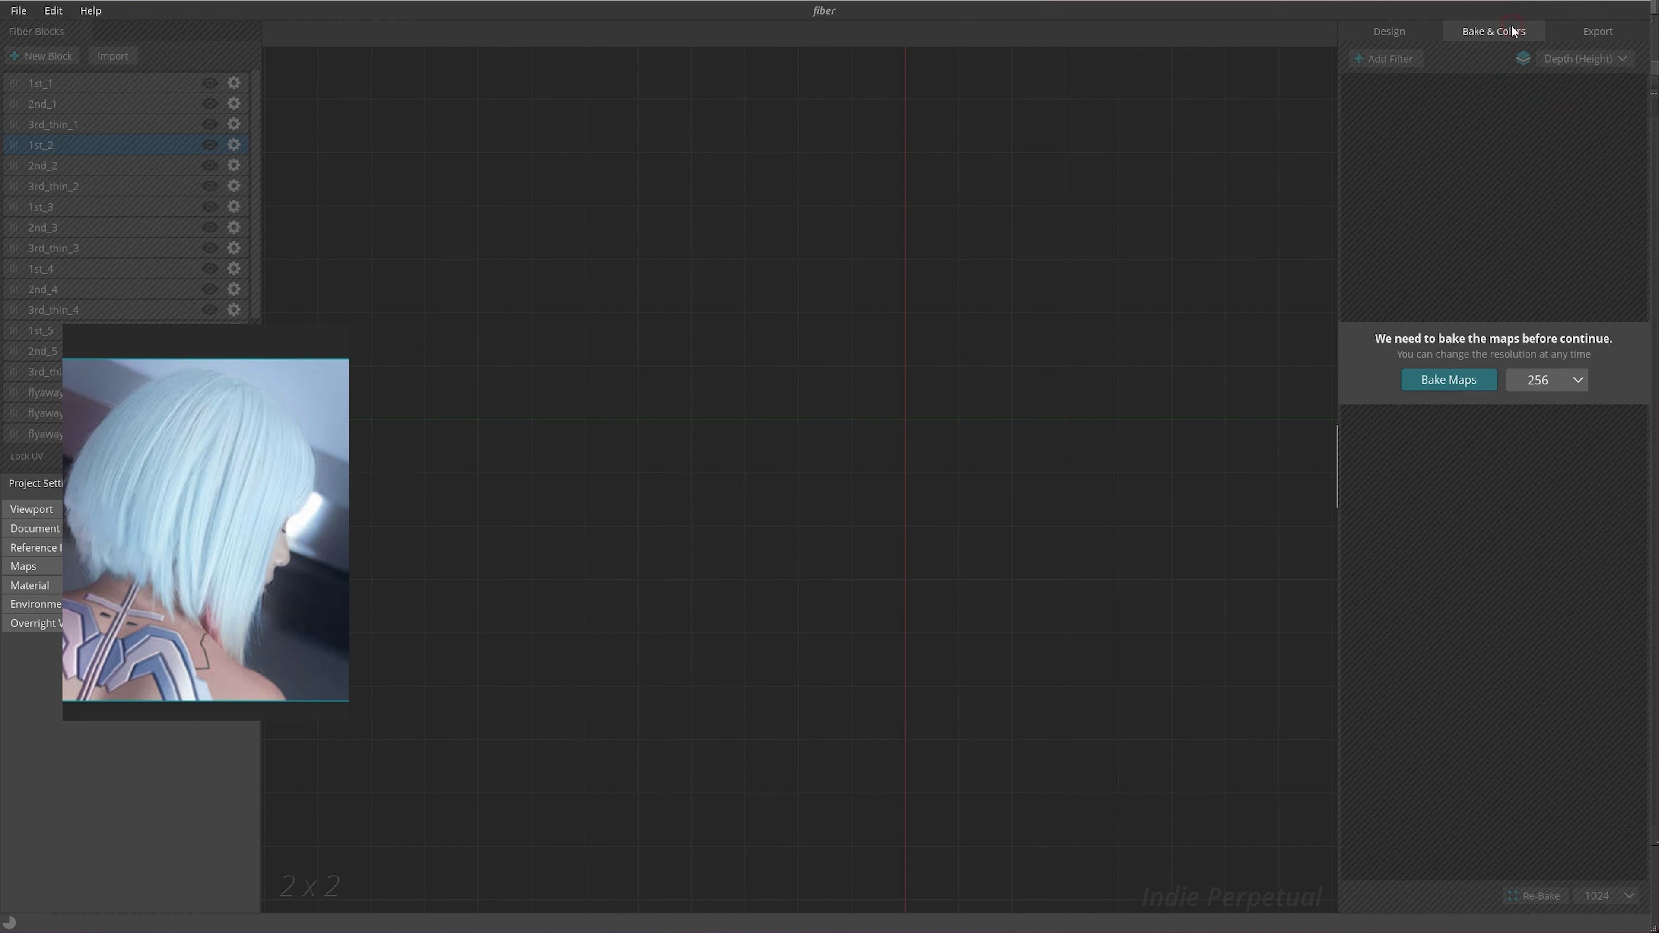
left_click(1571, 379)
left_click(1559, 460)
left_click(1457, 384)
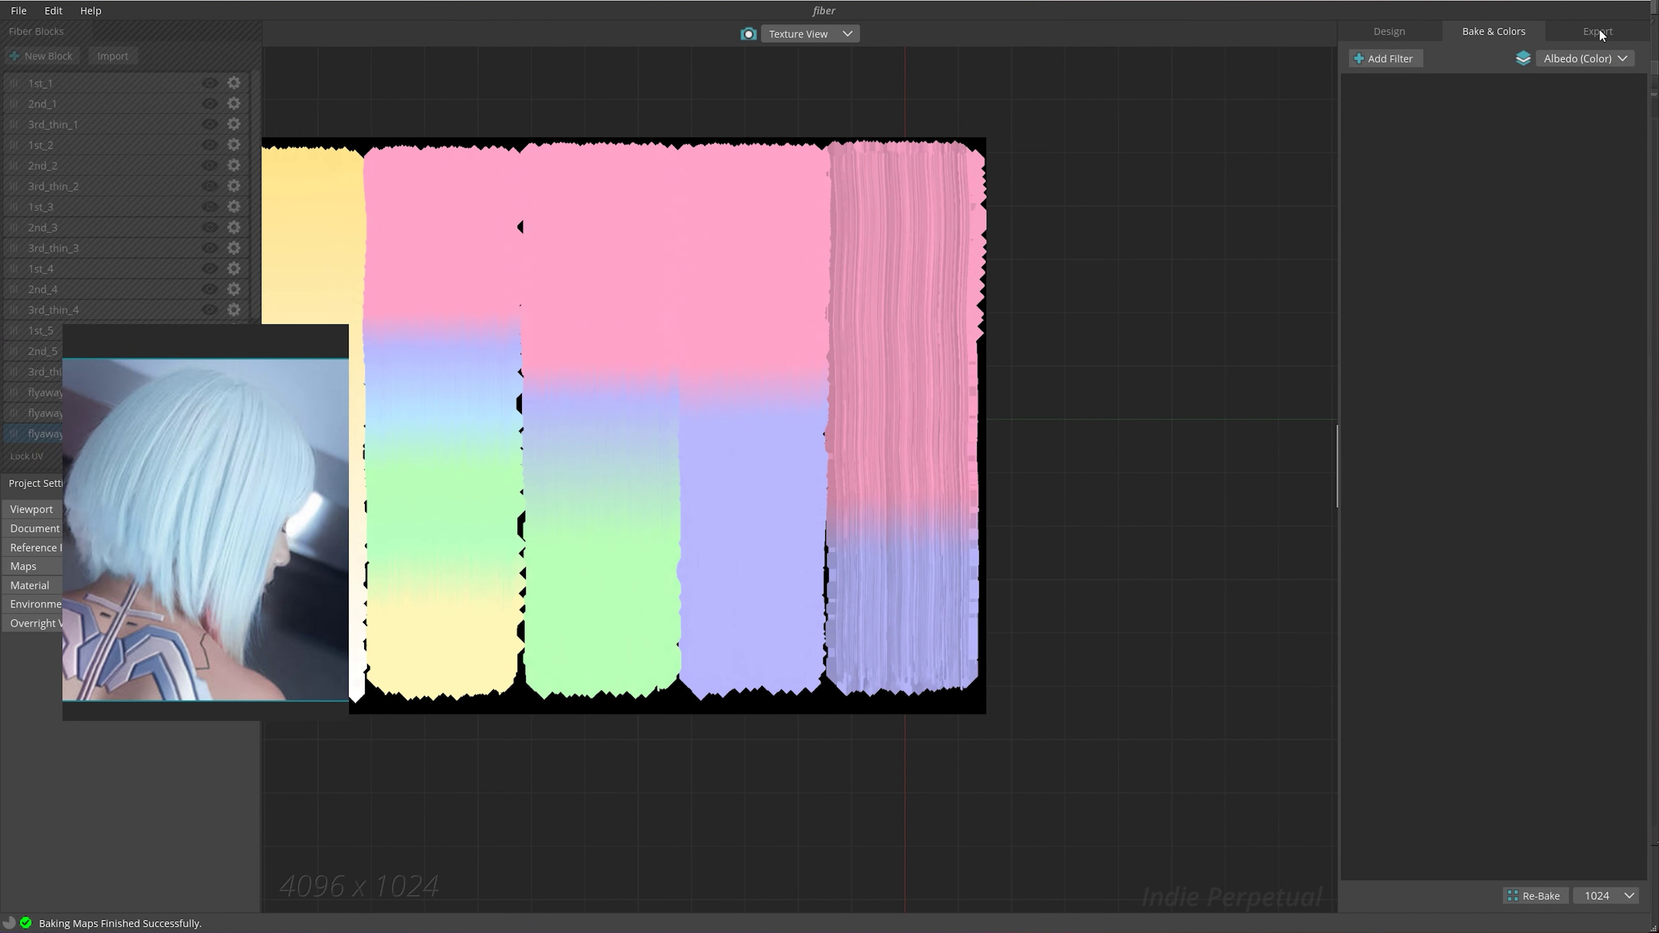
left_click(1598, 33)
left_click(1495, 892)
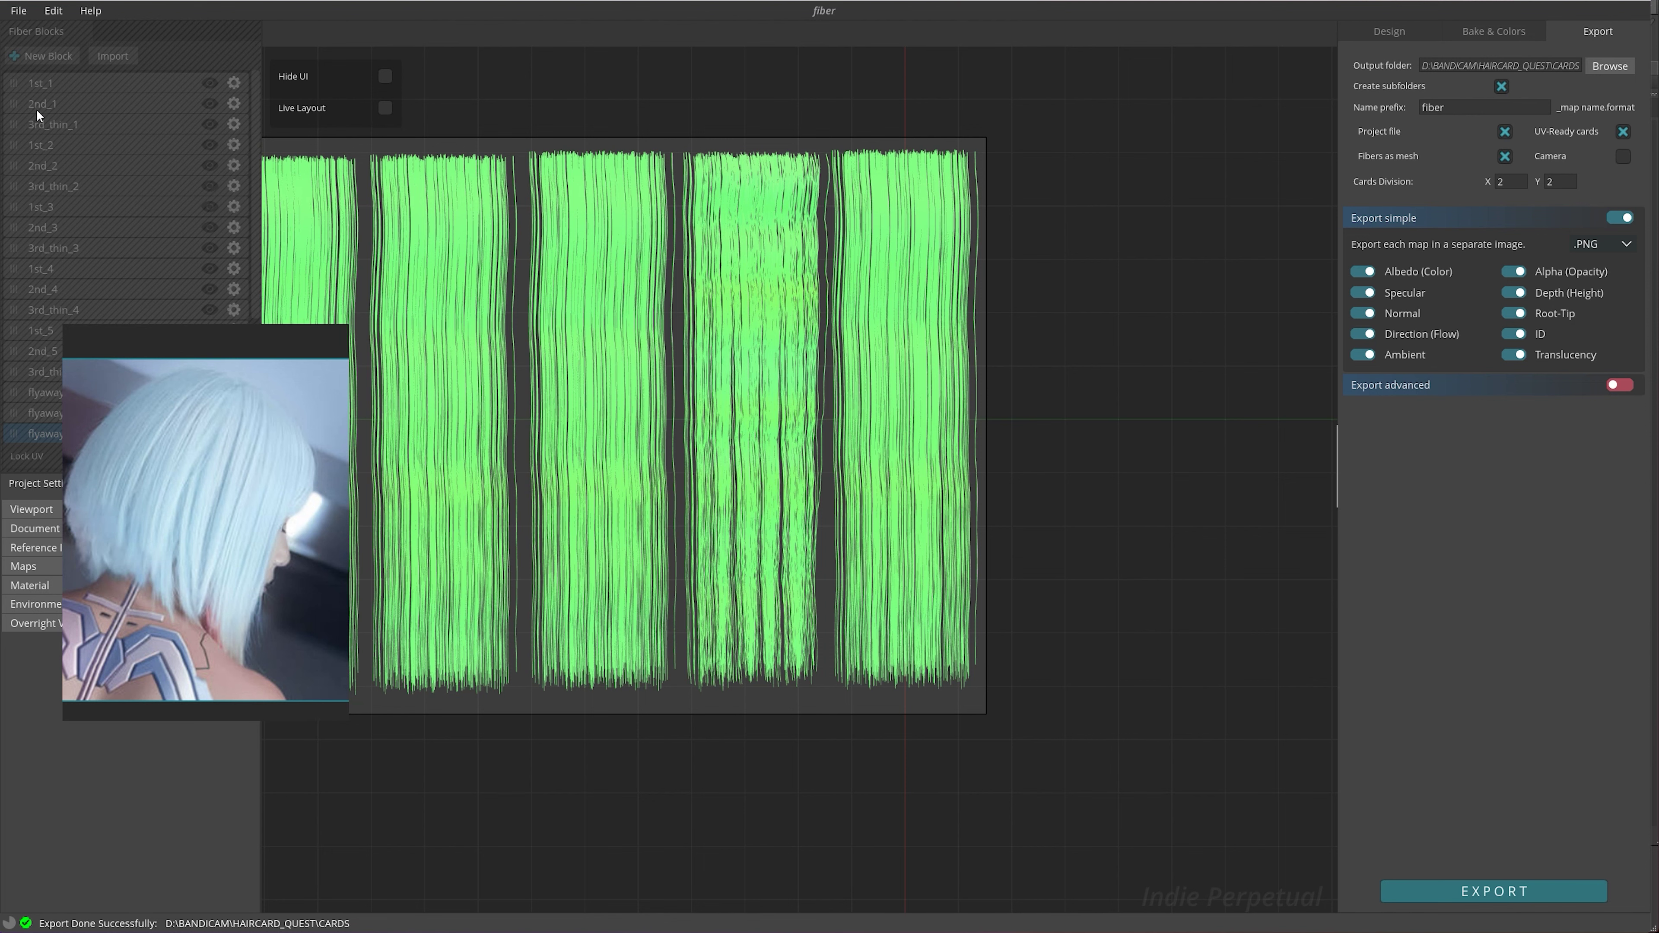
Save the FiberShop project and quit FiberShop
left_click(19, 11)
left_click(40, 96)
left_click(1626, 4)
left_click(780, 507)
Unhide and select ox_1st_layer_card_4, orbiting back and side views to inspect the pink-to-blue cards
left_click(76, 216)
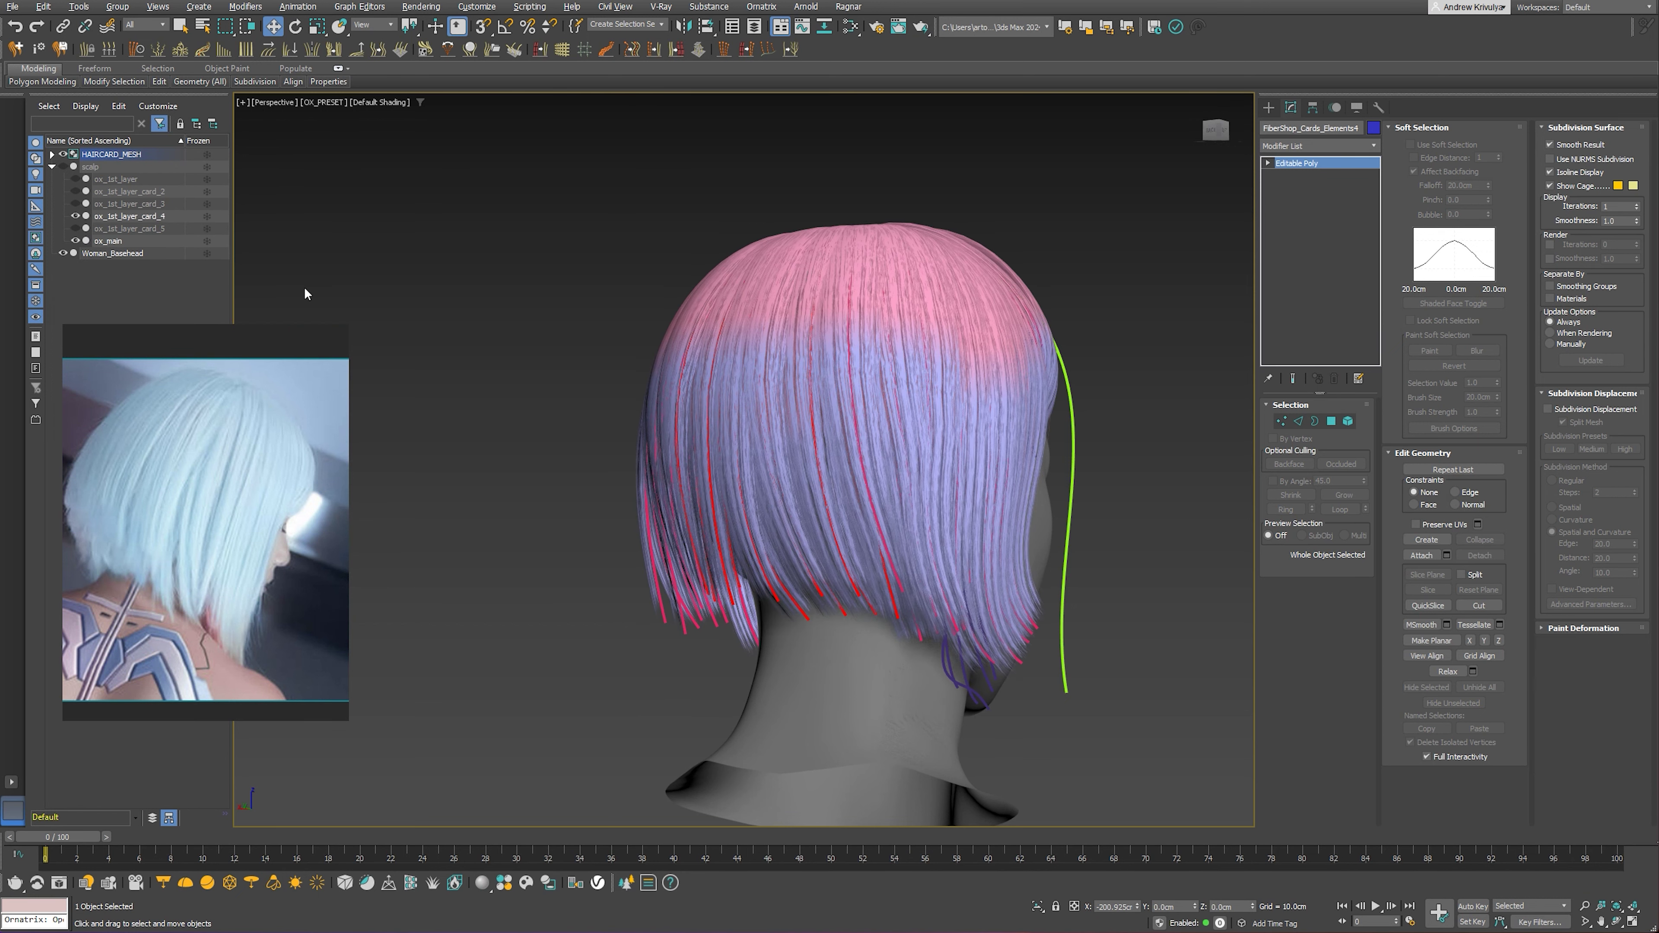
middle_click_drag(907, 399, 905, 398, "alt")
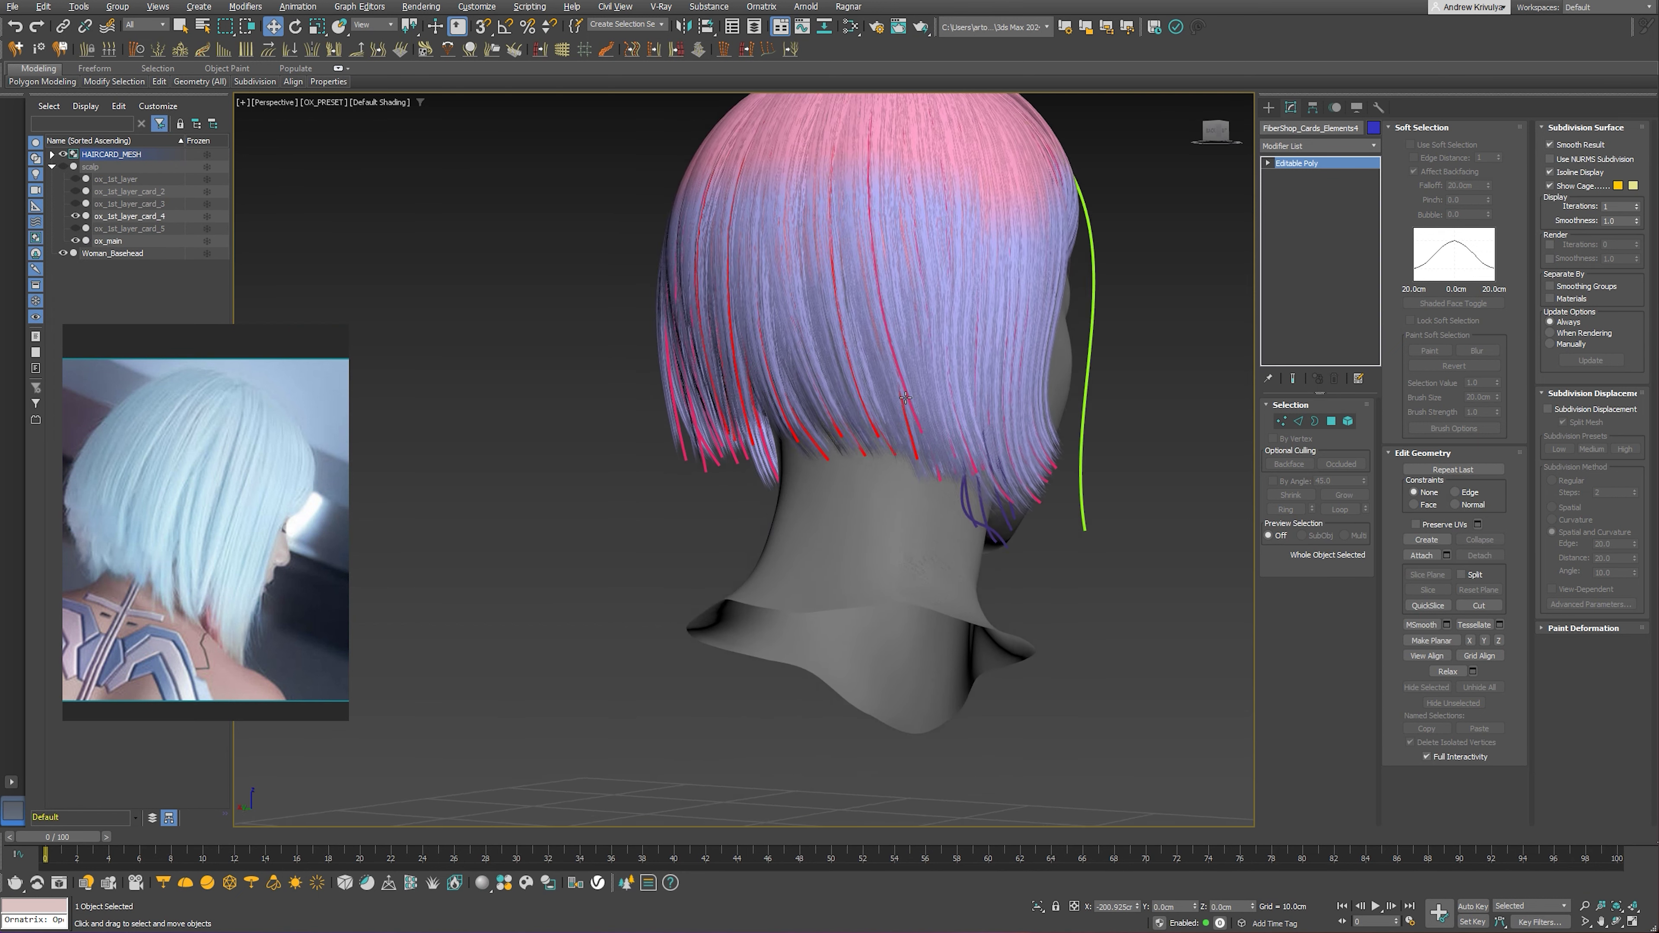
left_click(1058, 490)
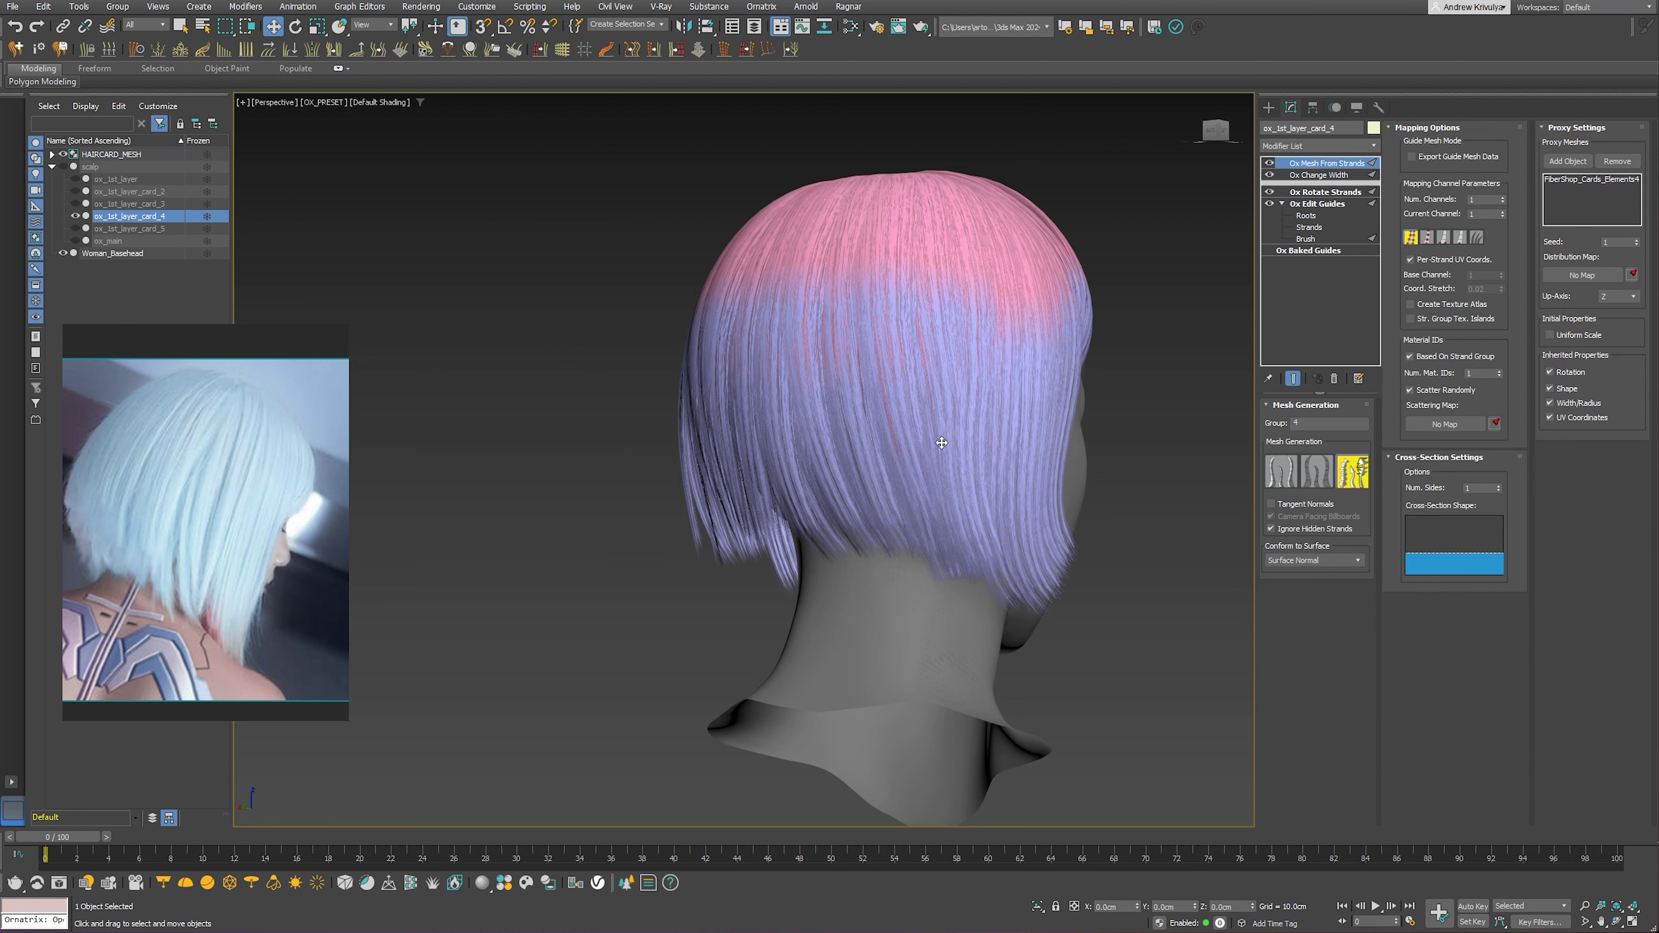
scroll(1157, 526, "up", 2)
scroll(1157, 524, "up", 3)
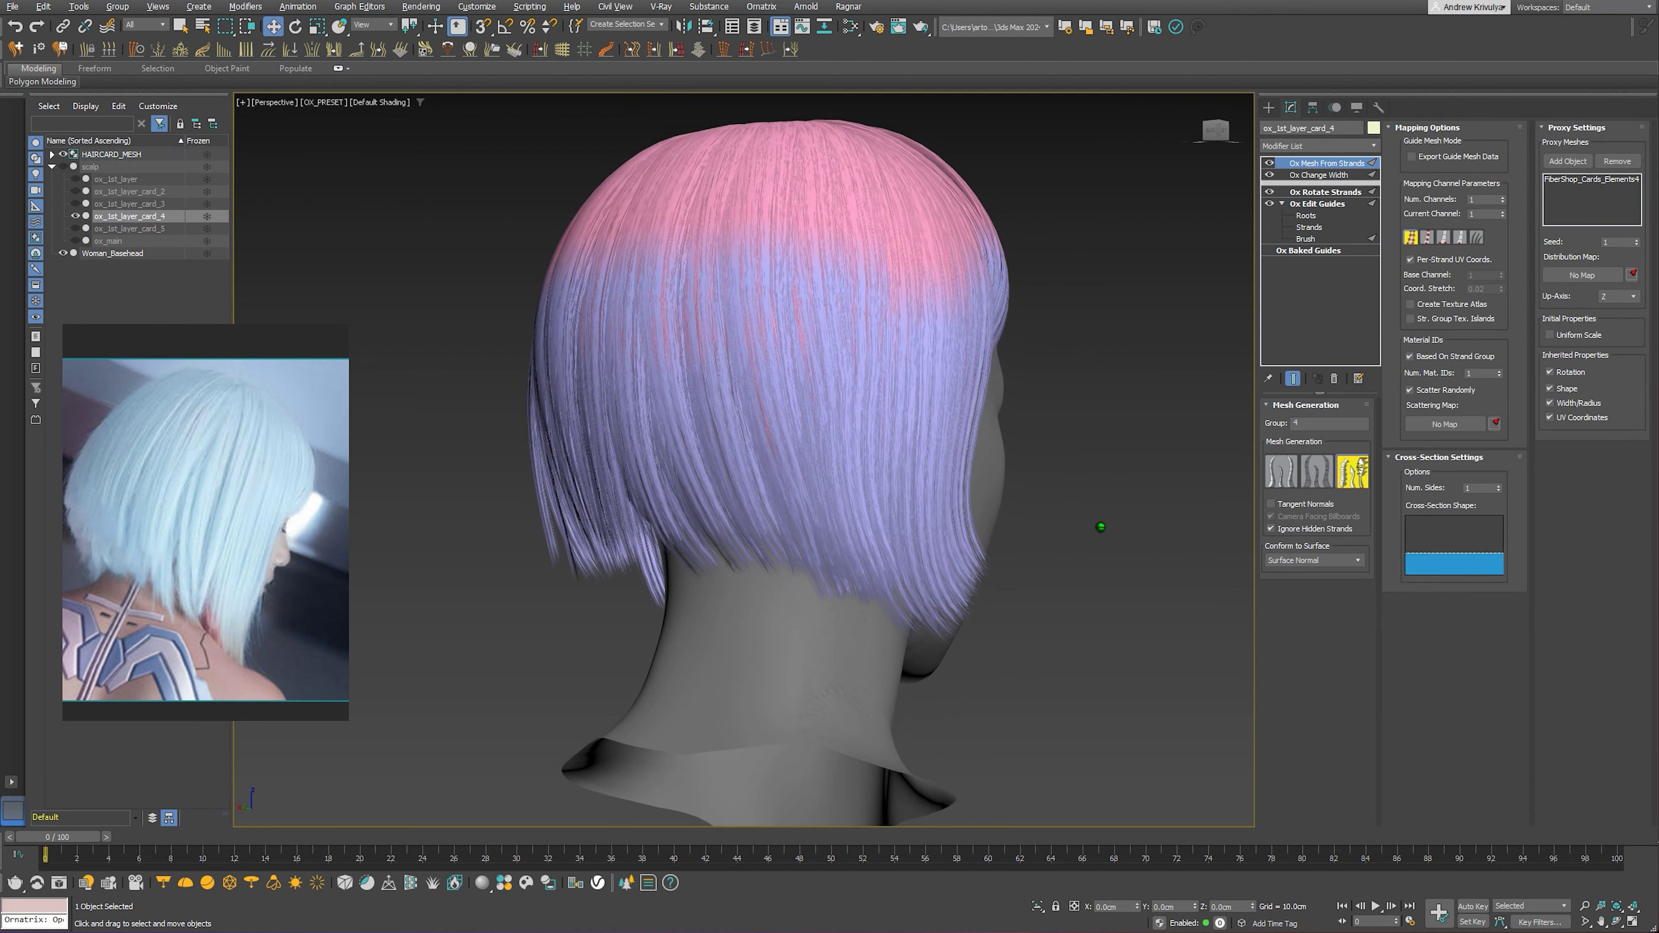
scroll(1129, 510, "up", 2)
mouse_move(1100, 478)
middle_mouse_down("alt")
mouse_move(1026, 486)
mouse_move(1053, 486)
mouse_move(1041, 478)
mouse_move(1007, 521)
middle_mouse_up("alt")
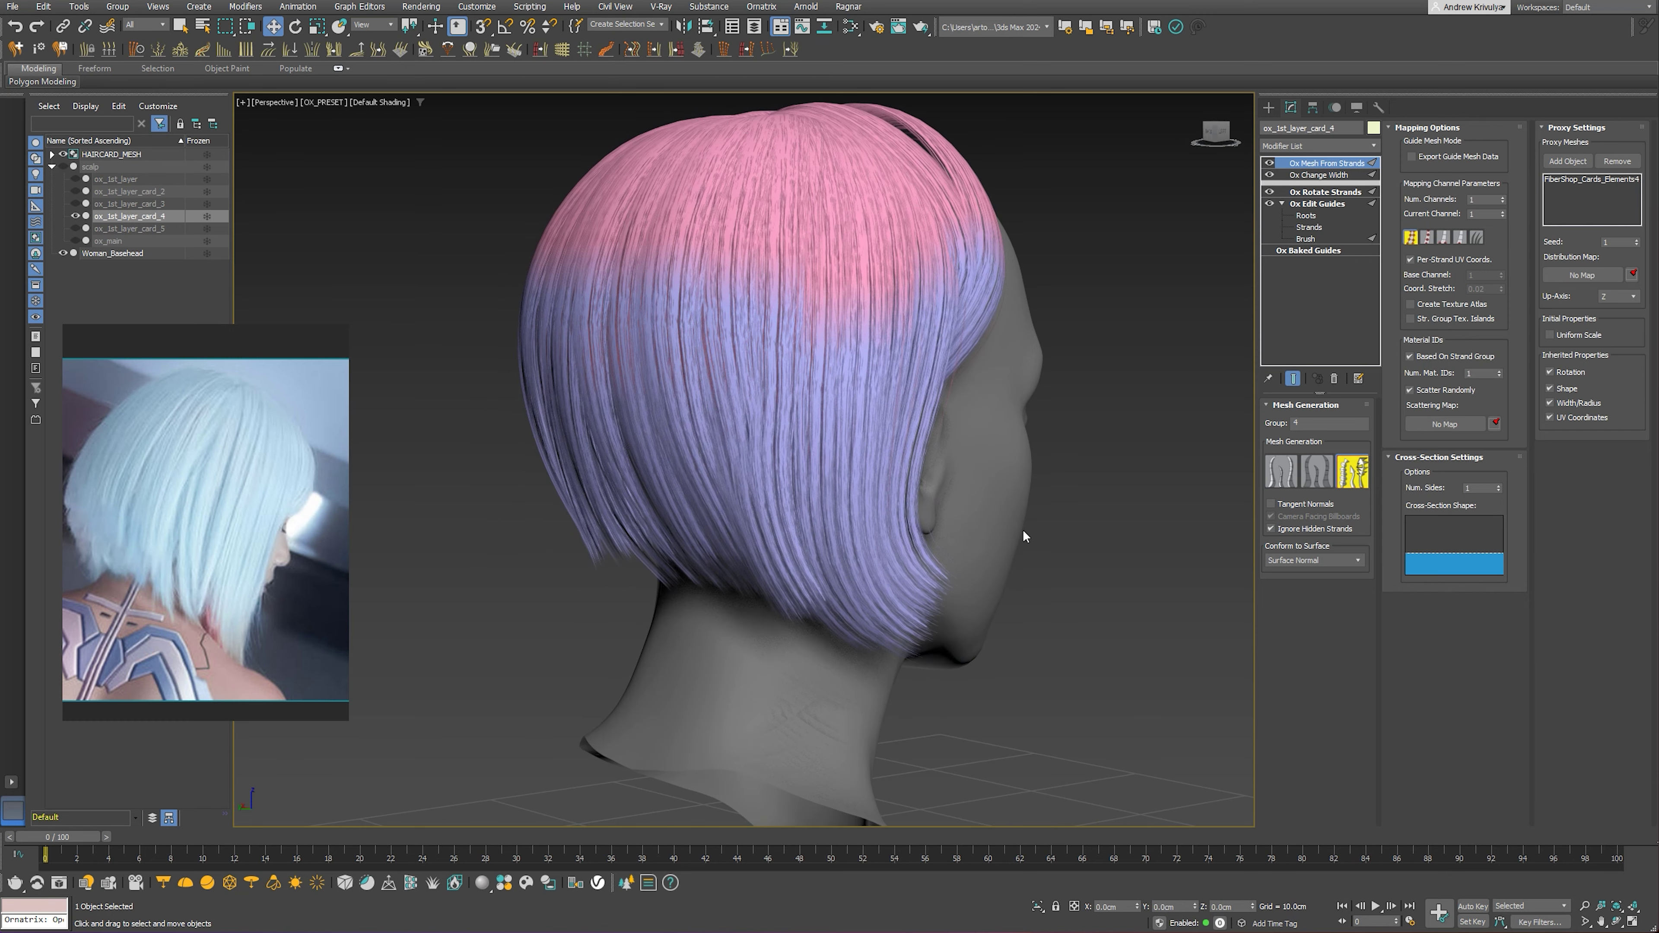
mouse_move(1023, 531)
middle_mouse_down("alt")
mouse_move(1052, 474)
mouse_move(988, 474)
middle_mouse_up("alt")
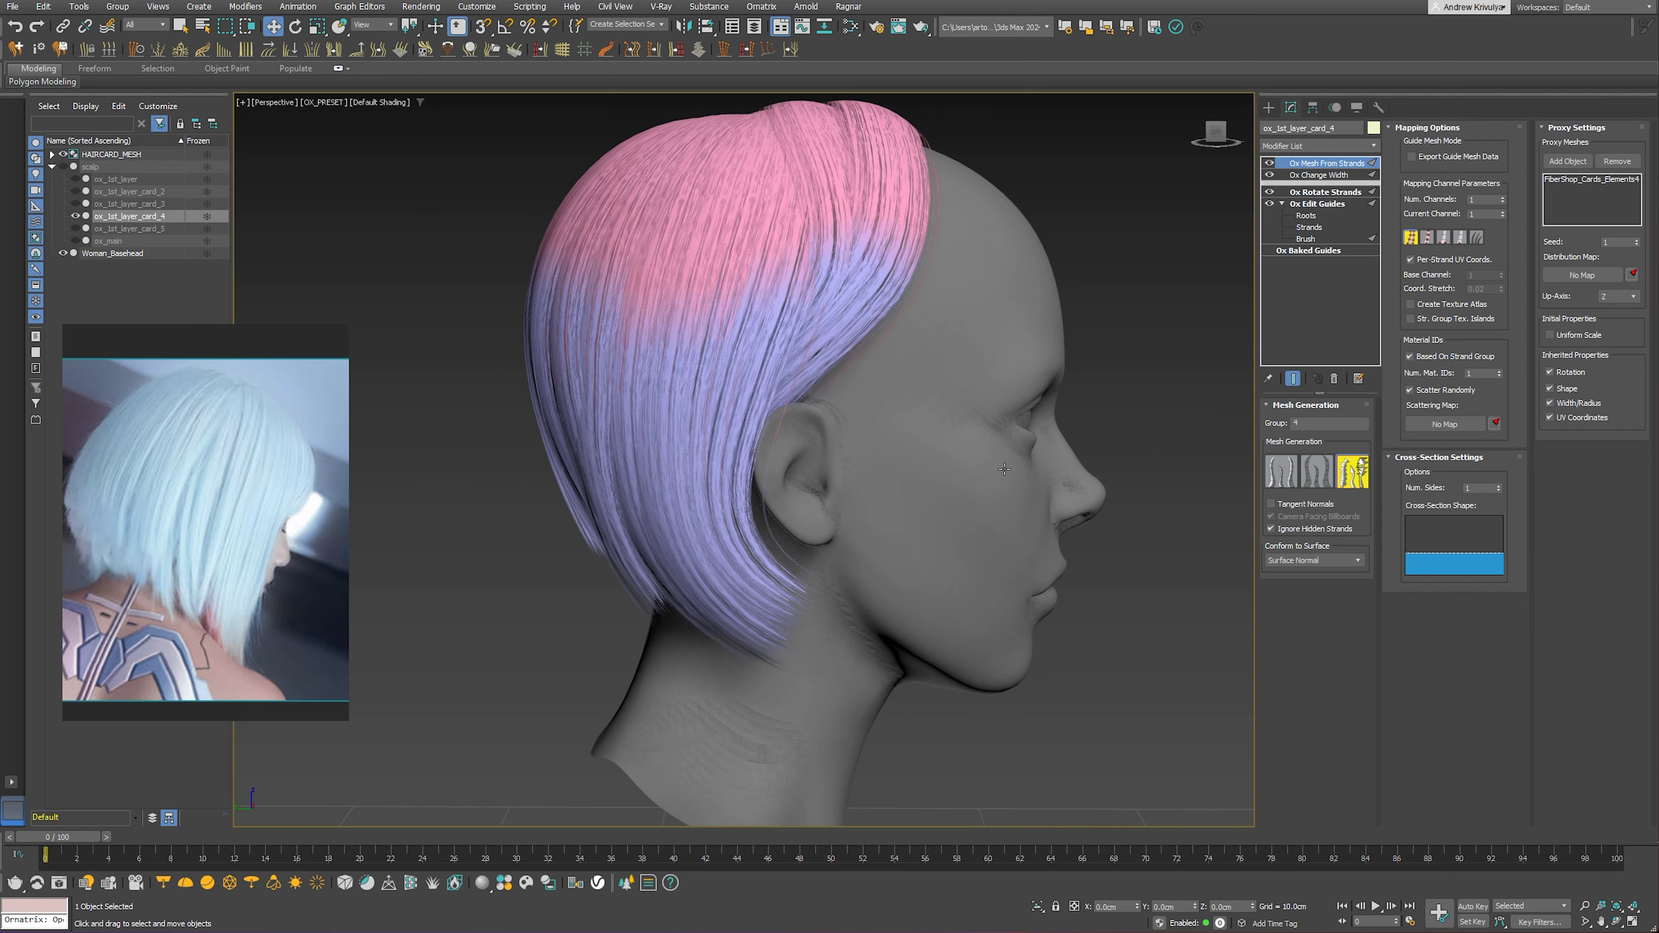
mouse_move(861, 510)
middle_mouse_down("alt")
mouse_move(942, 453)
mouse_move(901, 458)
mouse_move(863, 432)
mouse_move(829, 443)
mouse_move(875, 419)
middle_mouse_up("alt")
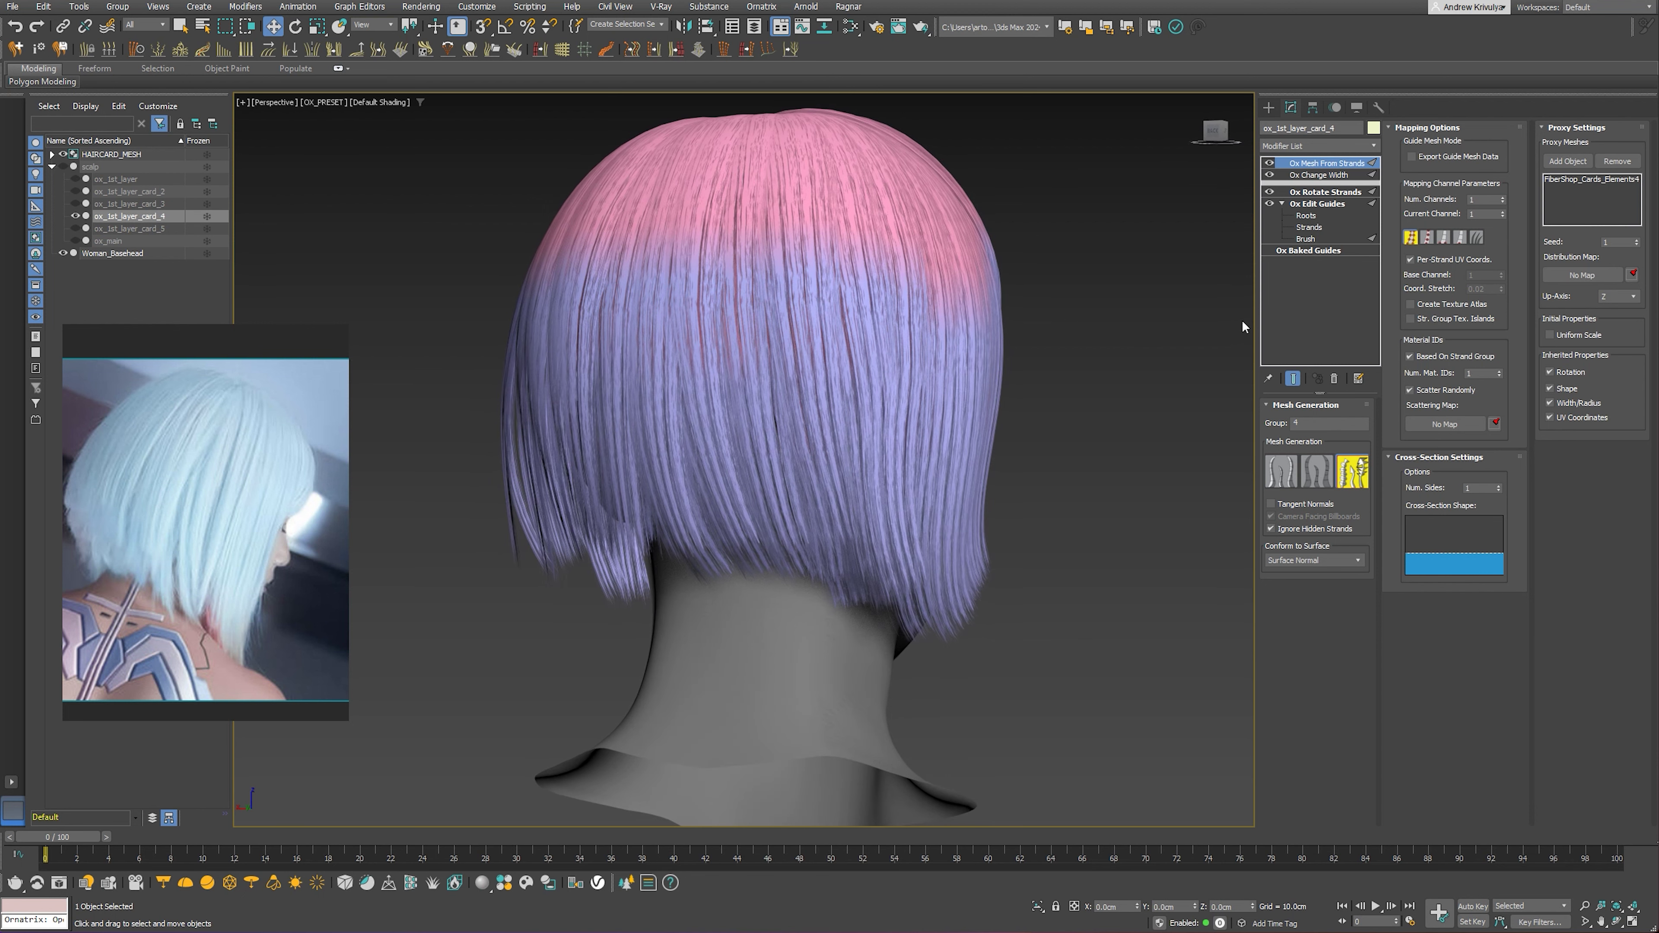
Lower the Ox Change Width curve's tip end to about 0.47, orbiting to check the taper
left_click(1306, 175)
mouse_move(1436, 549)
left_mouse_down()
mouse_move(1443, 583)
mouse_move(1432, 502)
left_mouse_up()
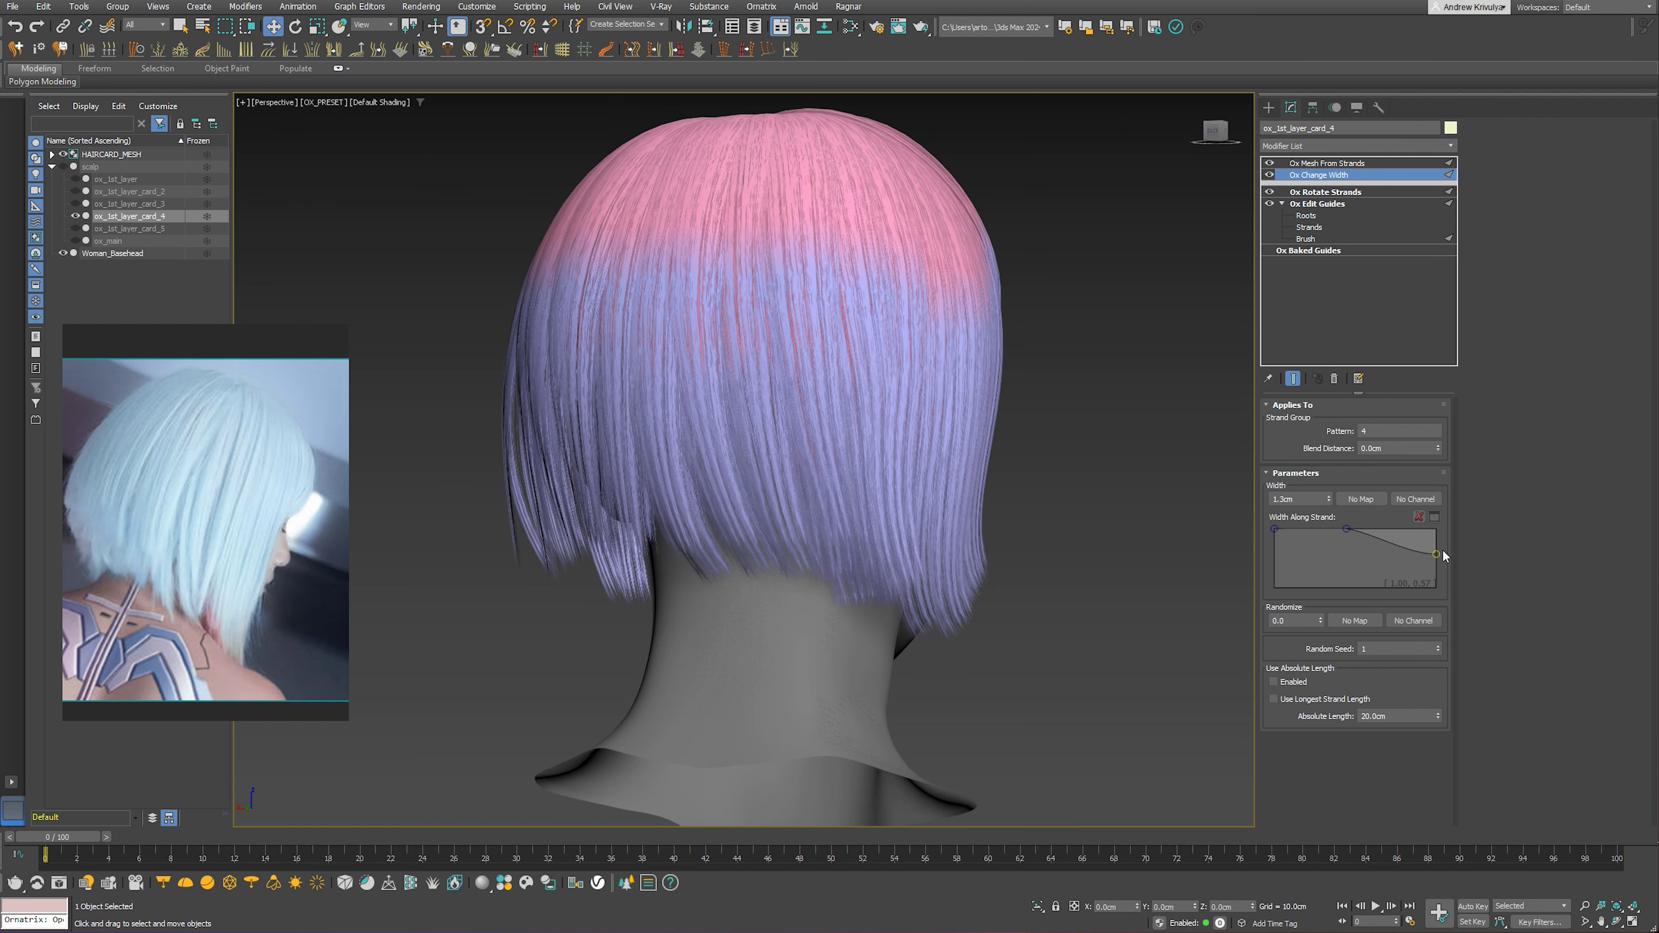
mouse_move(1208, 522)
middle_mouse_down("alt")
mouse_move(1066, 558)
mouse_move(1234, 571)
middle_mouse_up("alt")
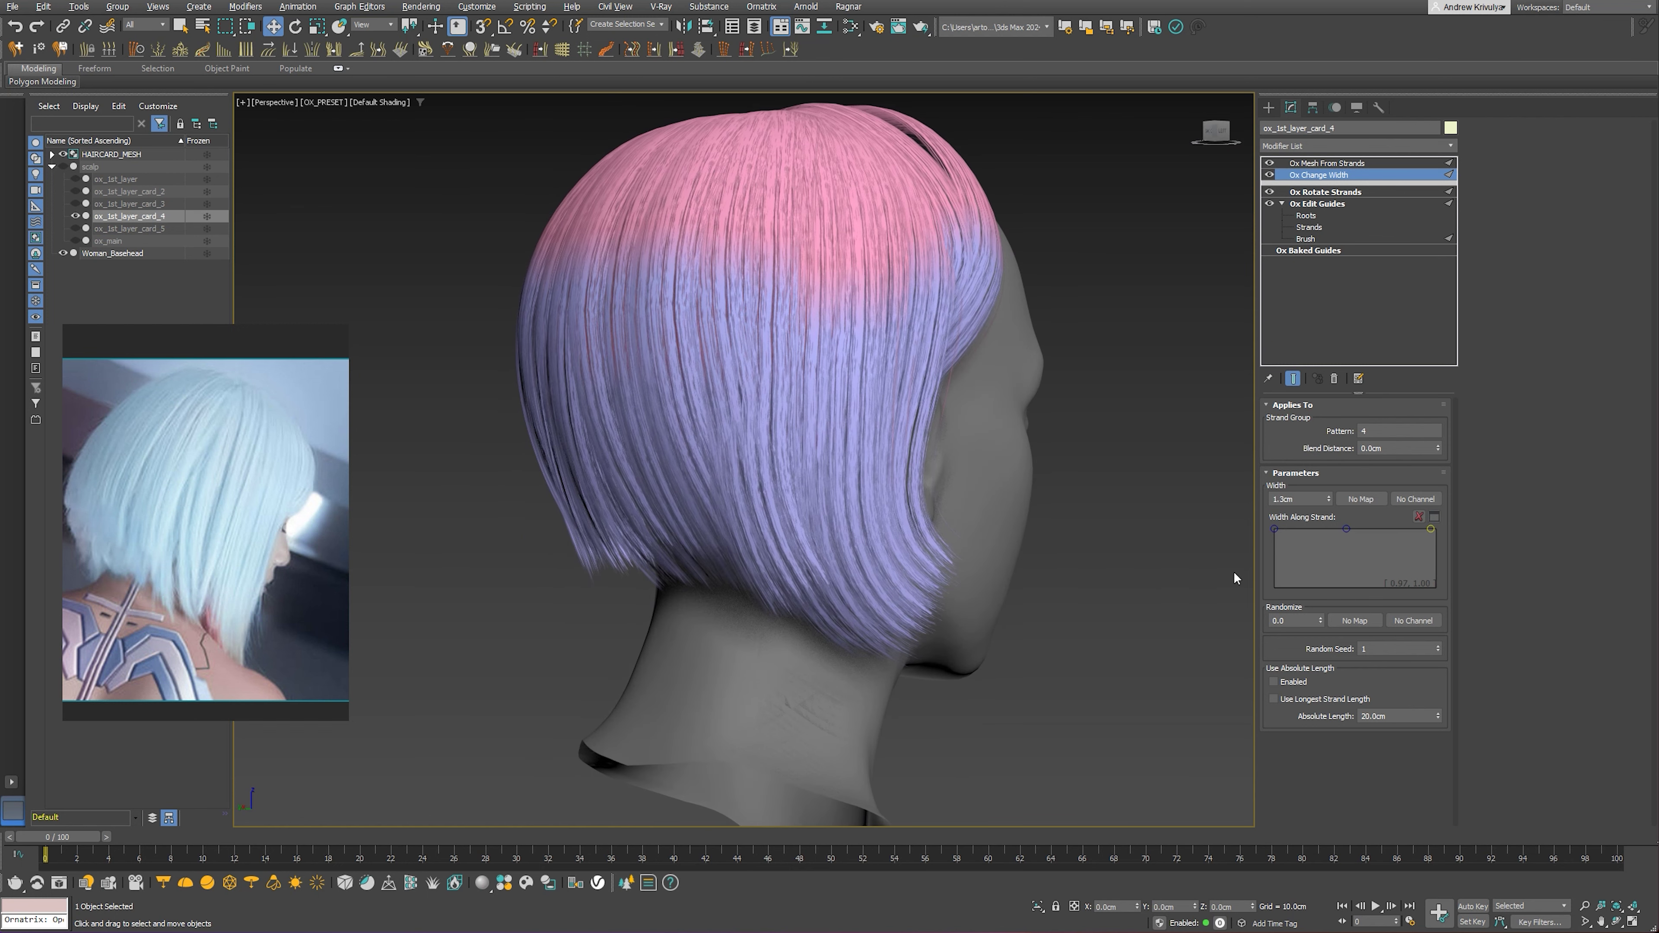
left_click_drag(1431, 529, 1436, 560)
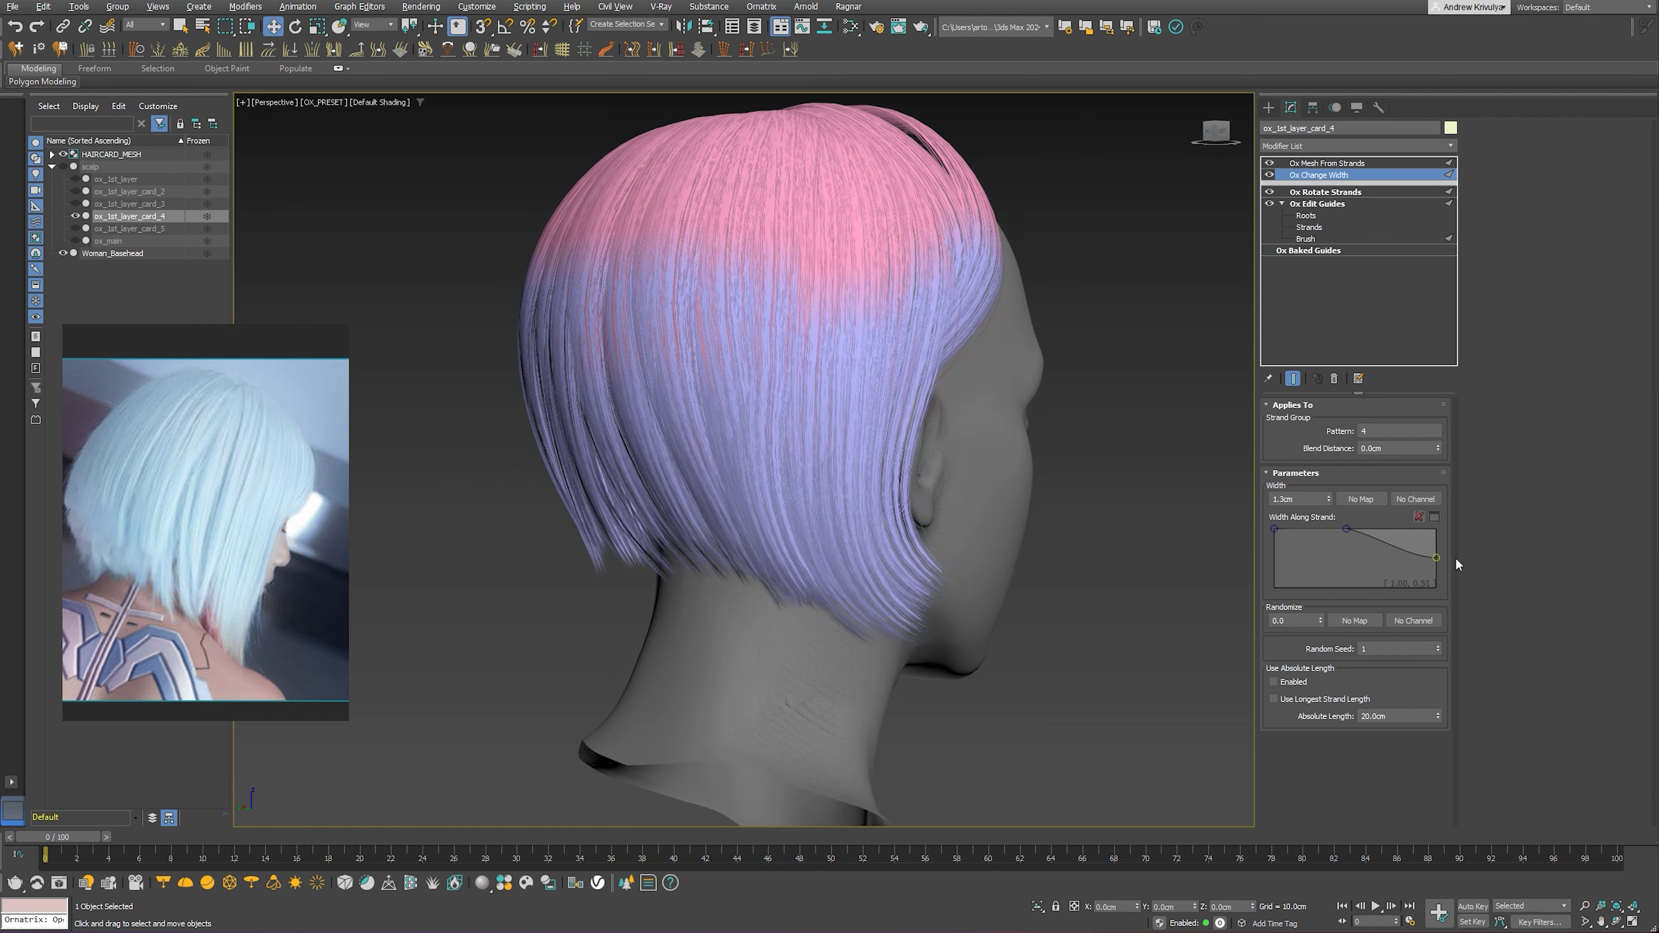
middle_click_drag(1090, 599, 1045, 602, "alt")
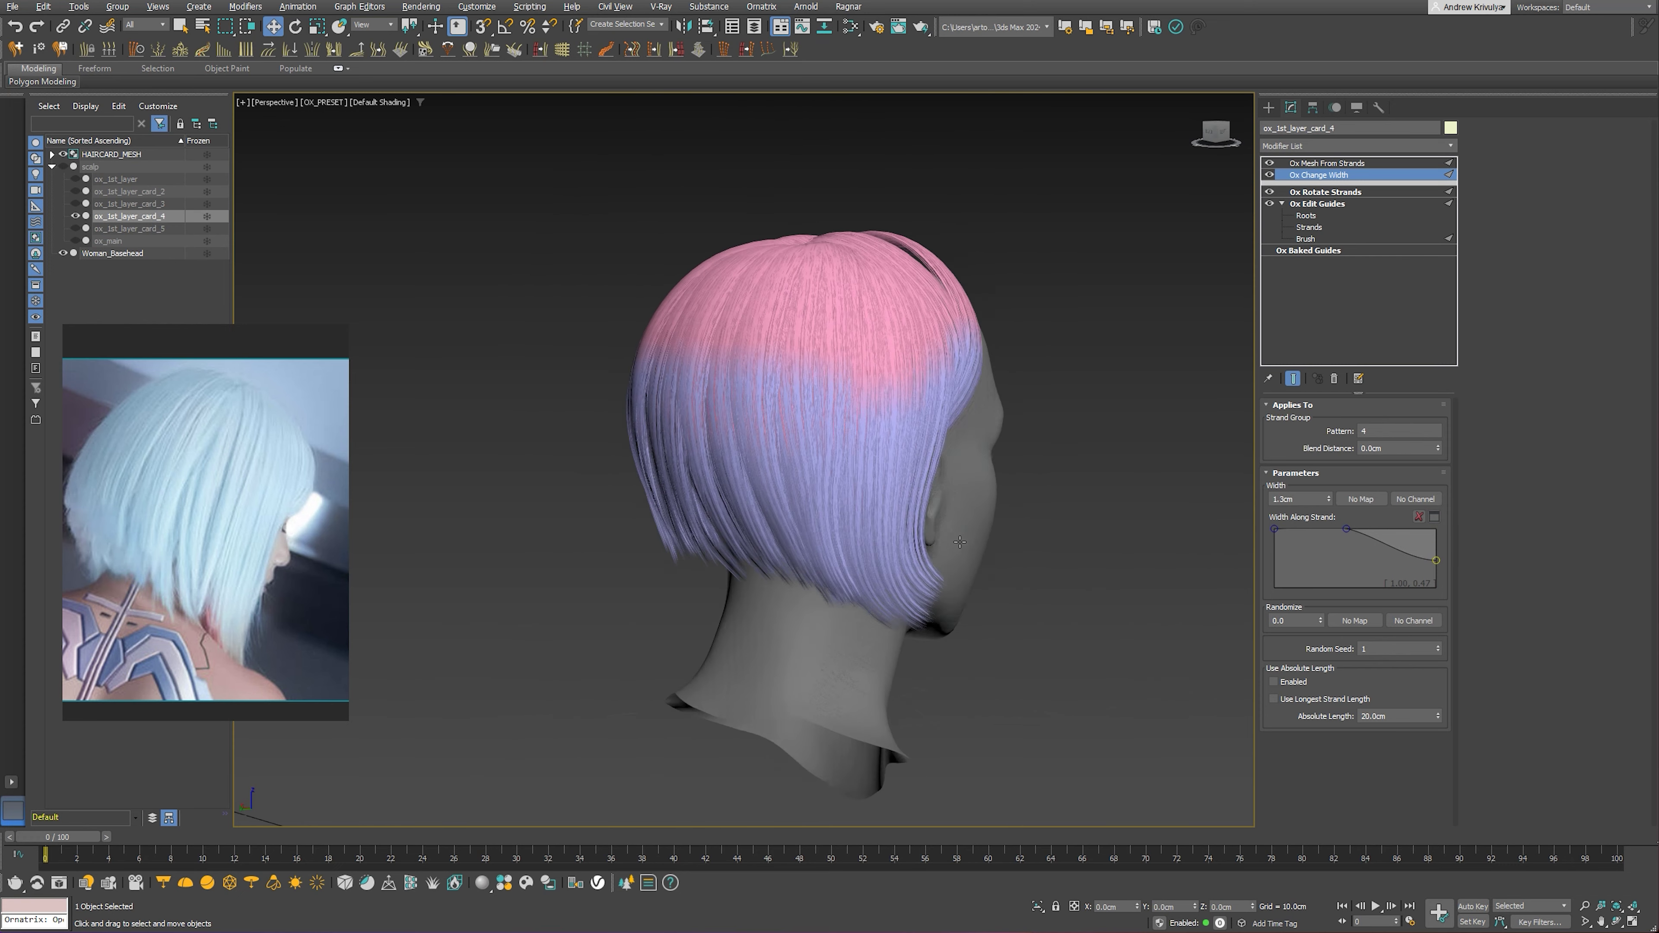
mouse_move(946, 562)
middle_mouse_down("alt")
mouse_move(789, 503)
mouse_move(779, 456)
middle_mouse_up("alt")
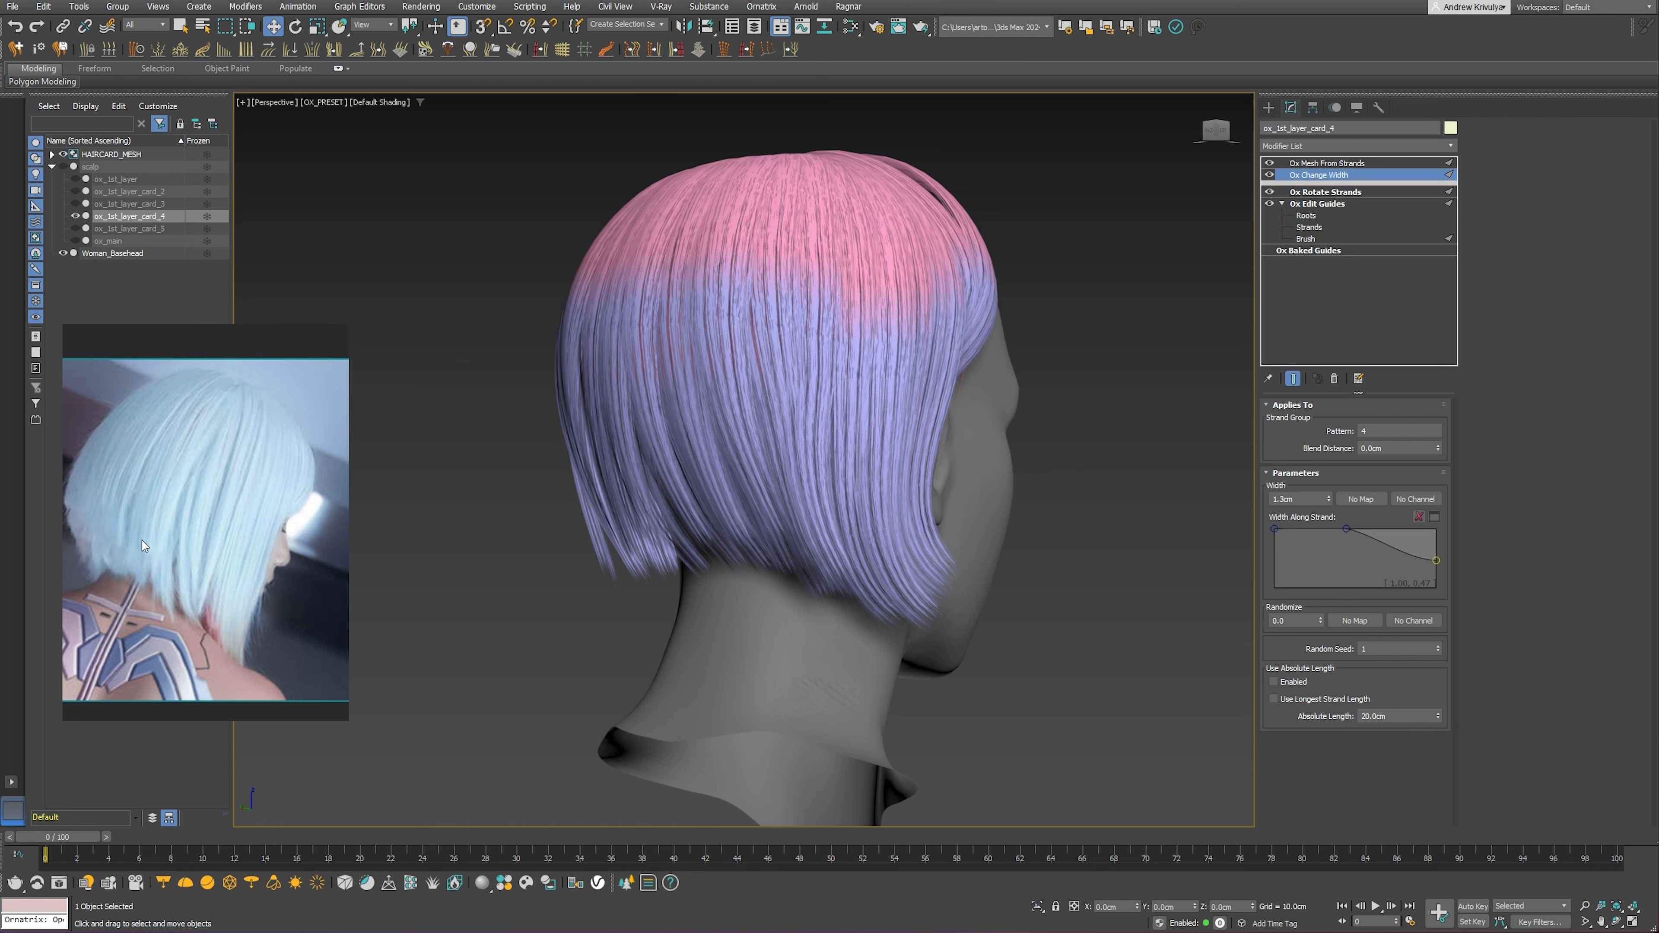
mouse_move(738, 528)
middle_mouse_down("alt")
mouse_move(793, 526)
mouse_move(791, 496)
middle_mouse_up("alt")
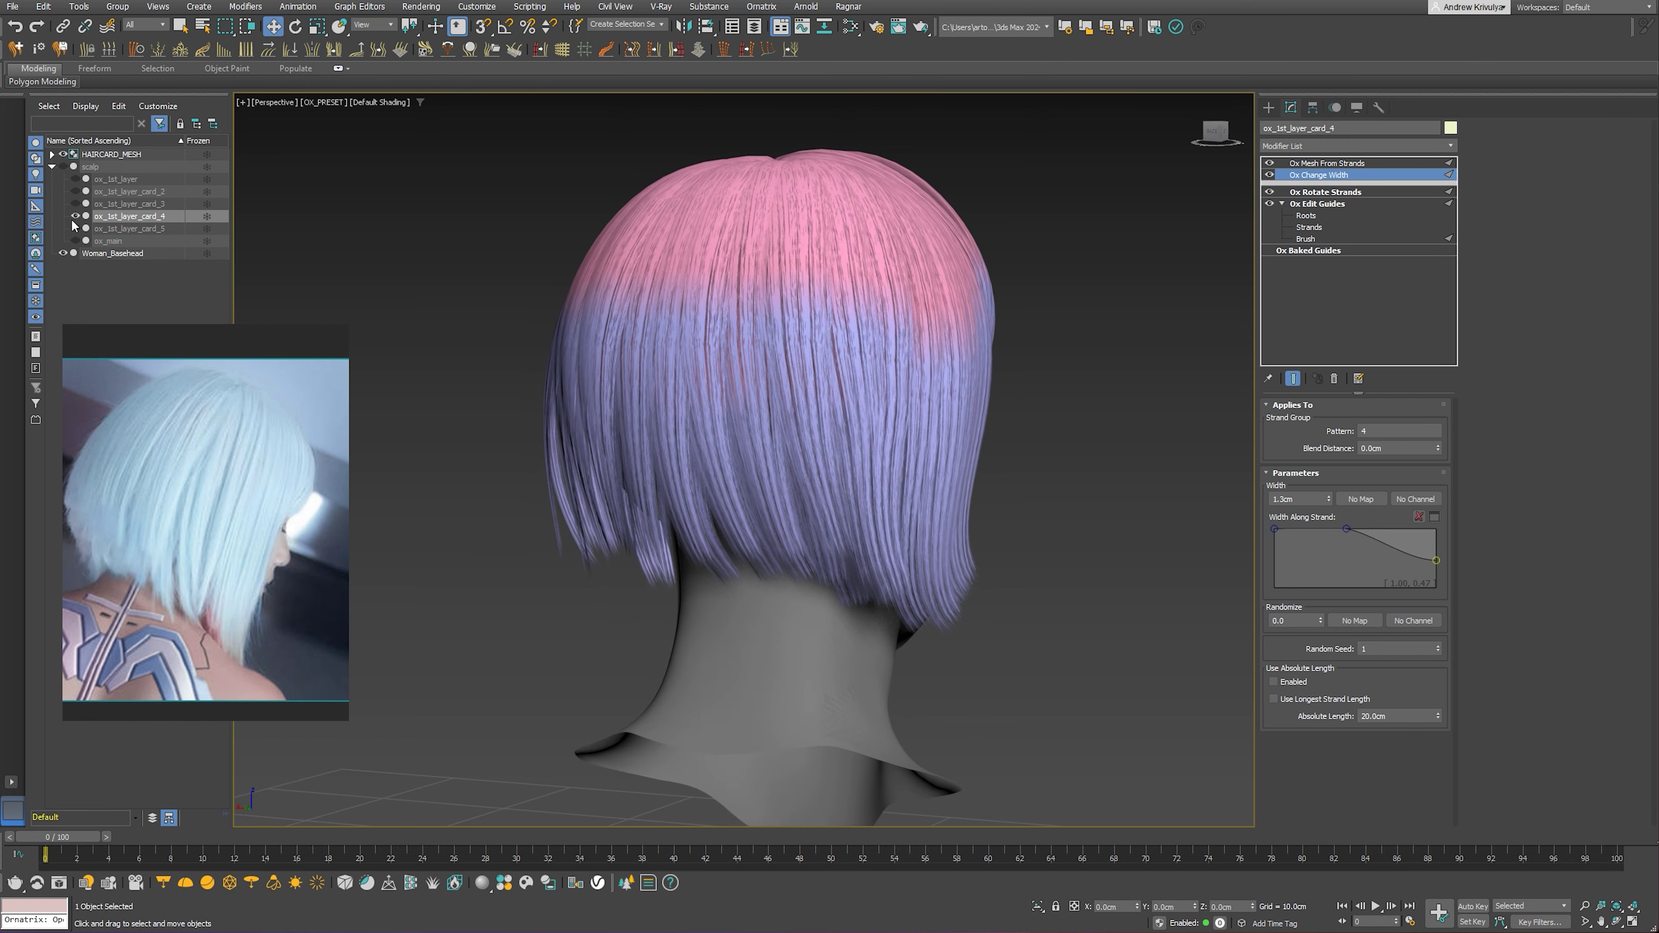
Unhide and select ox_main, enter guide Roots editing, and hide the ox_1st_layer_card_4 cards
left_click(76, 241)
left_click(108, 241)
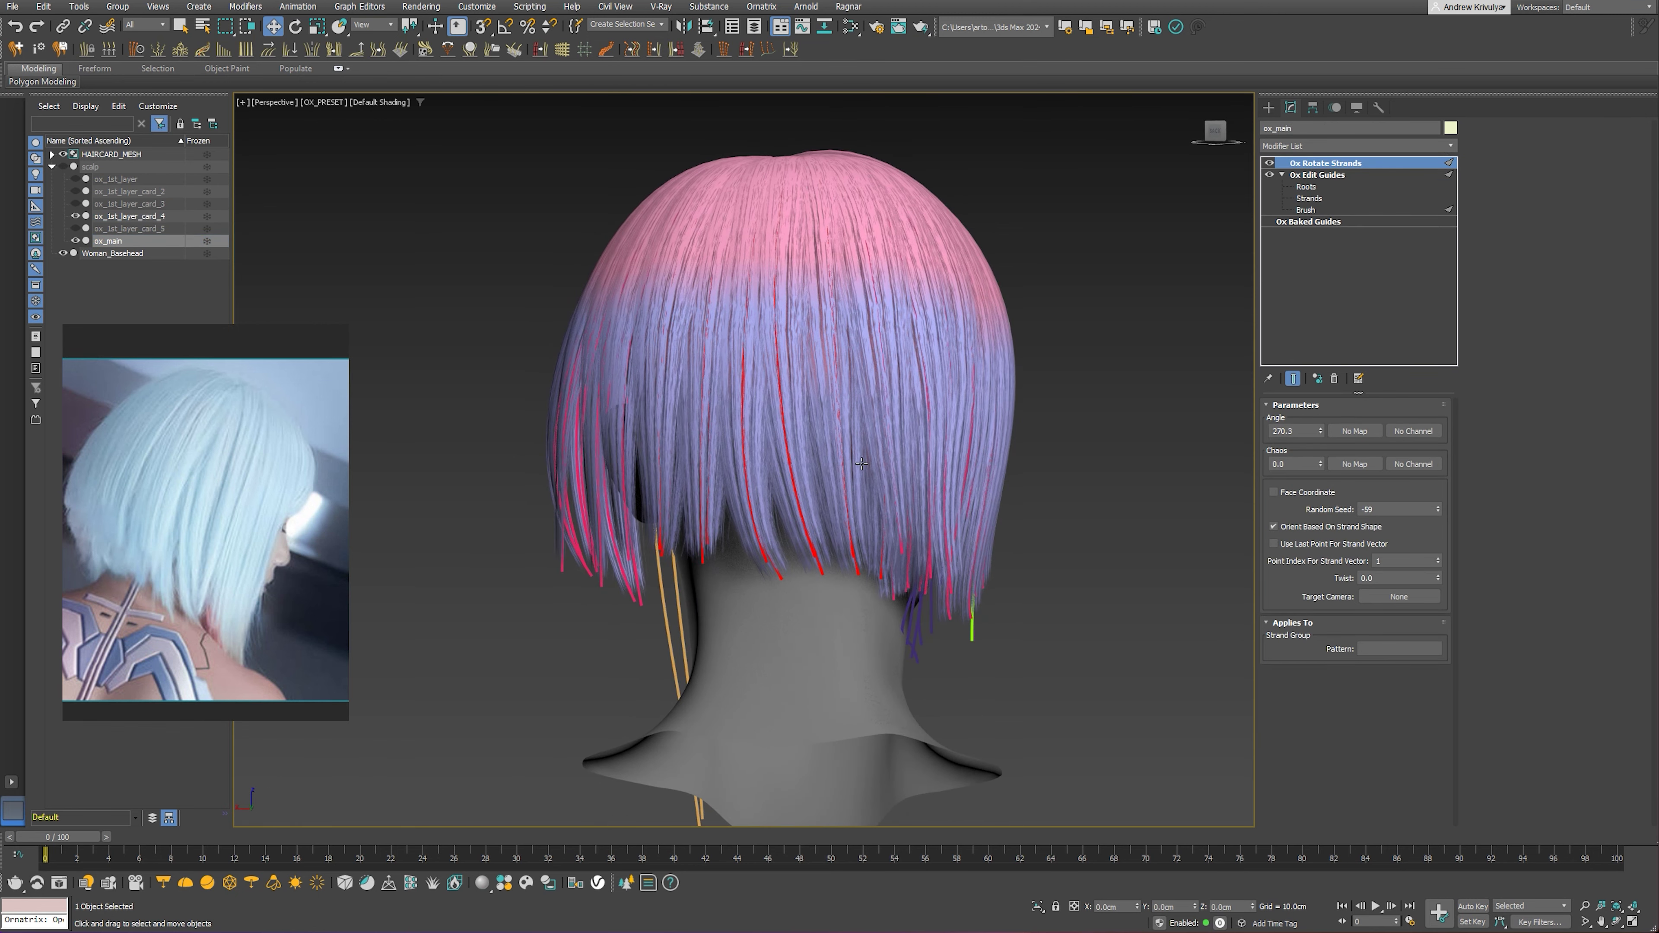
middle_click_drag(806, 502, 750, 499, "alt")
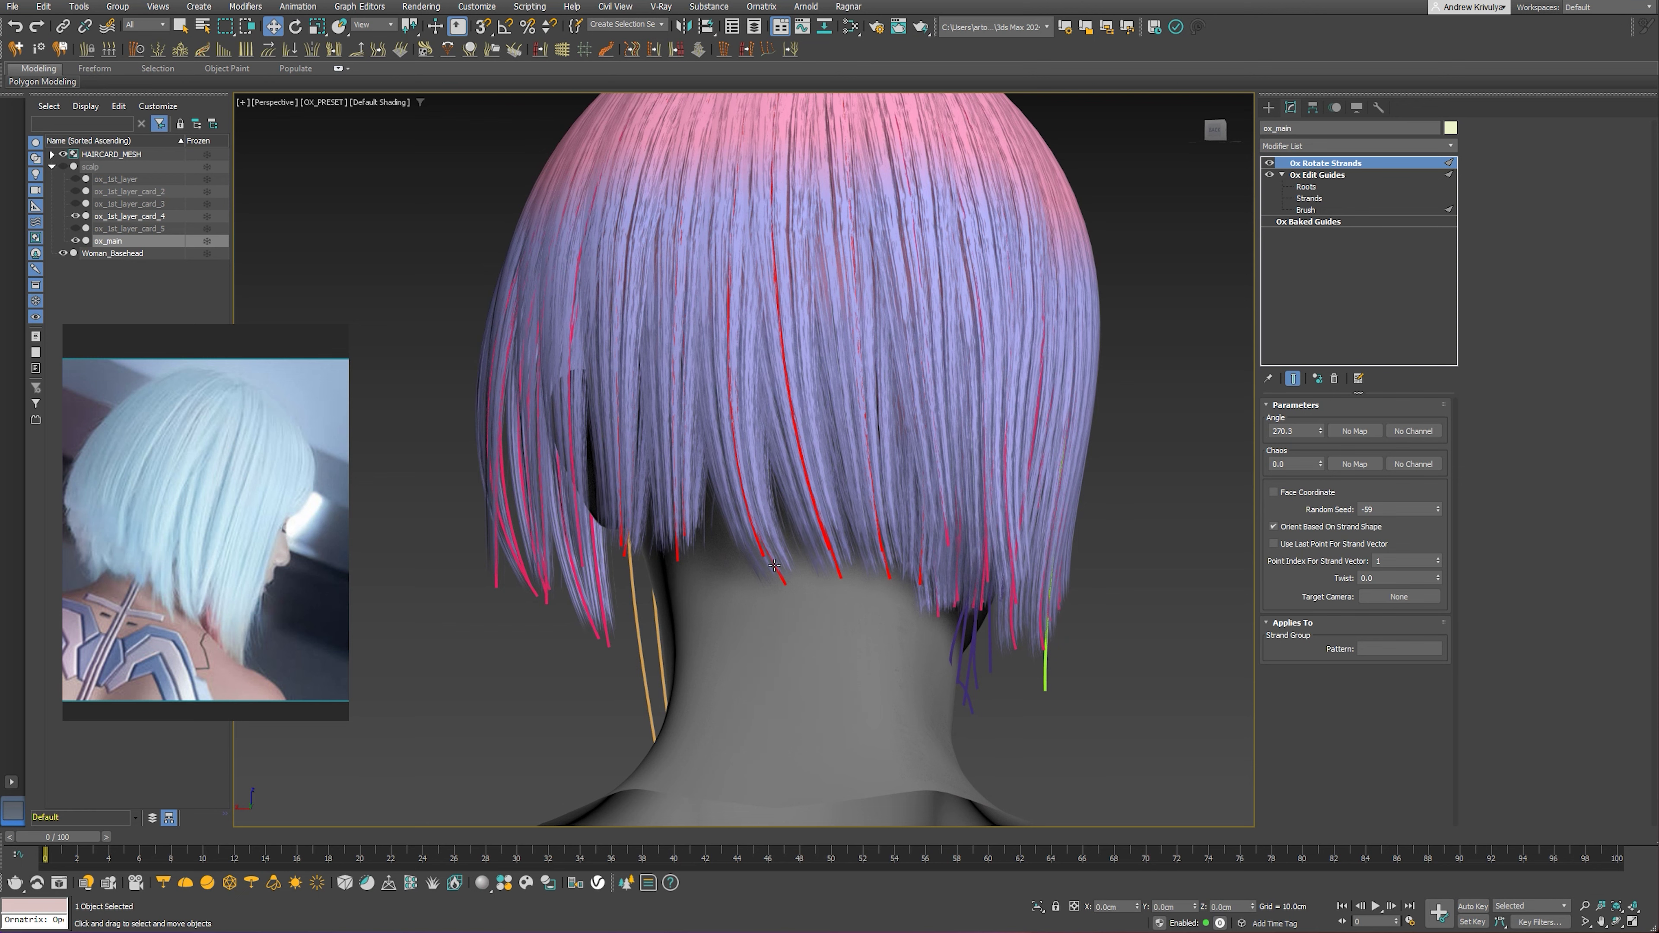
left_click(776, 565)
left_click(110, 241)
left_click(1312, 187)
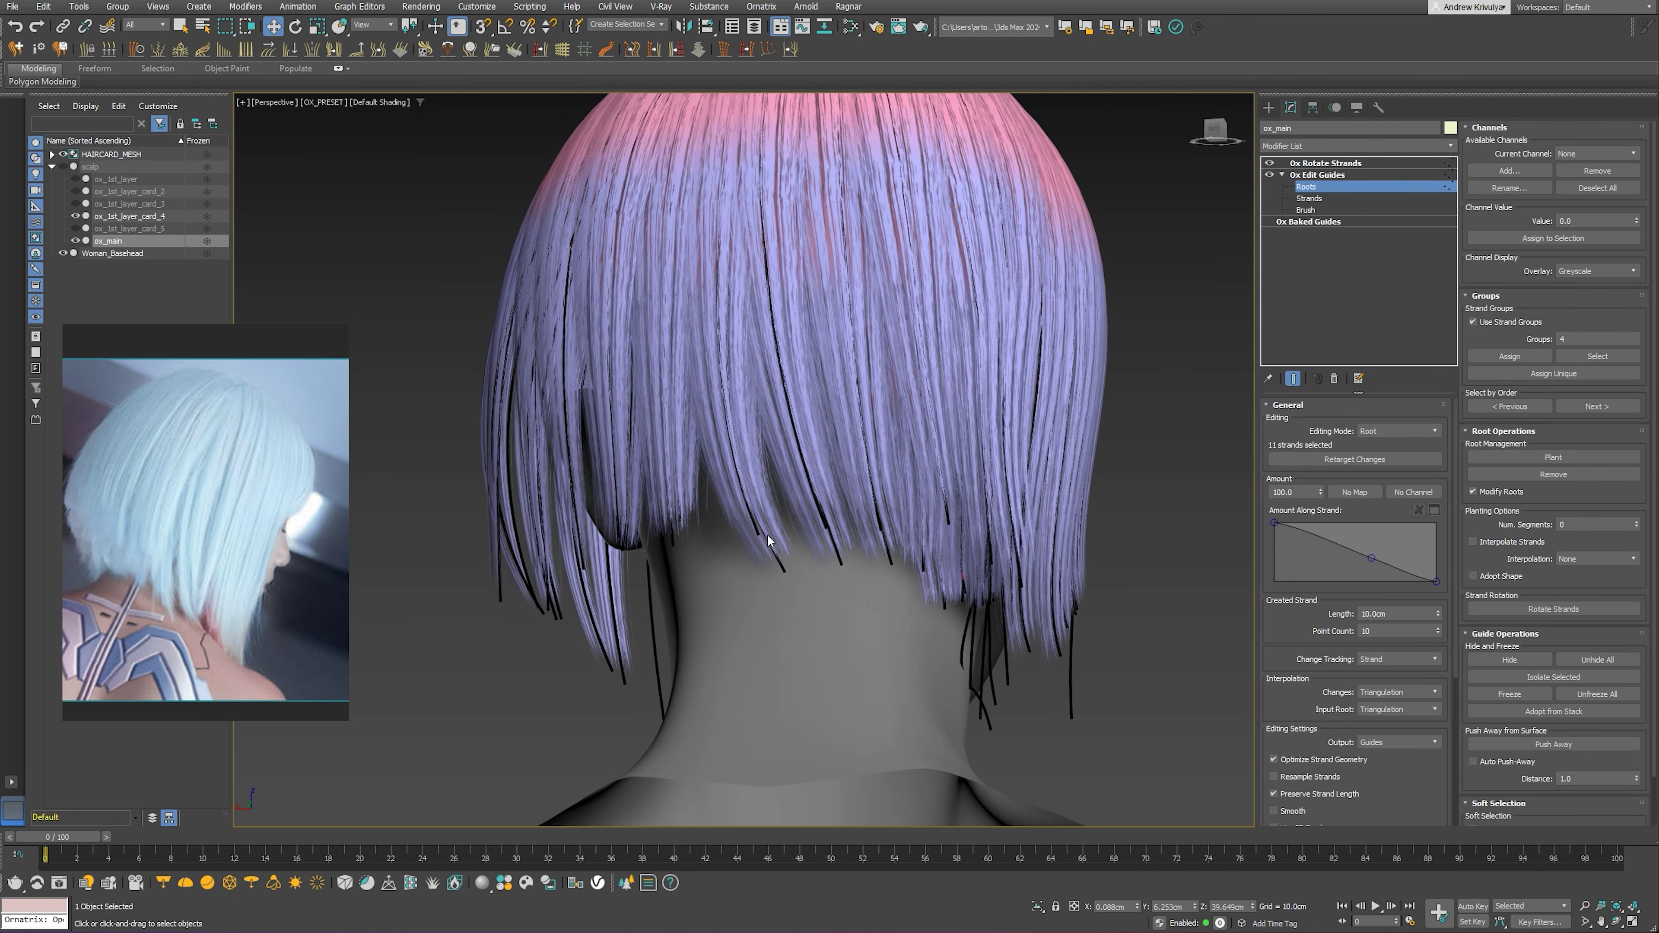
left_click(75, 216)
mouse_move(841, 466)
middle_mouse_down("alt")
mouse_move(892, 527)
mouse_move(834, 494)
middle_mouse_up("alt")
Show guides in colour and select several guide strands at the back of the head
left_click(1297, 384)
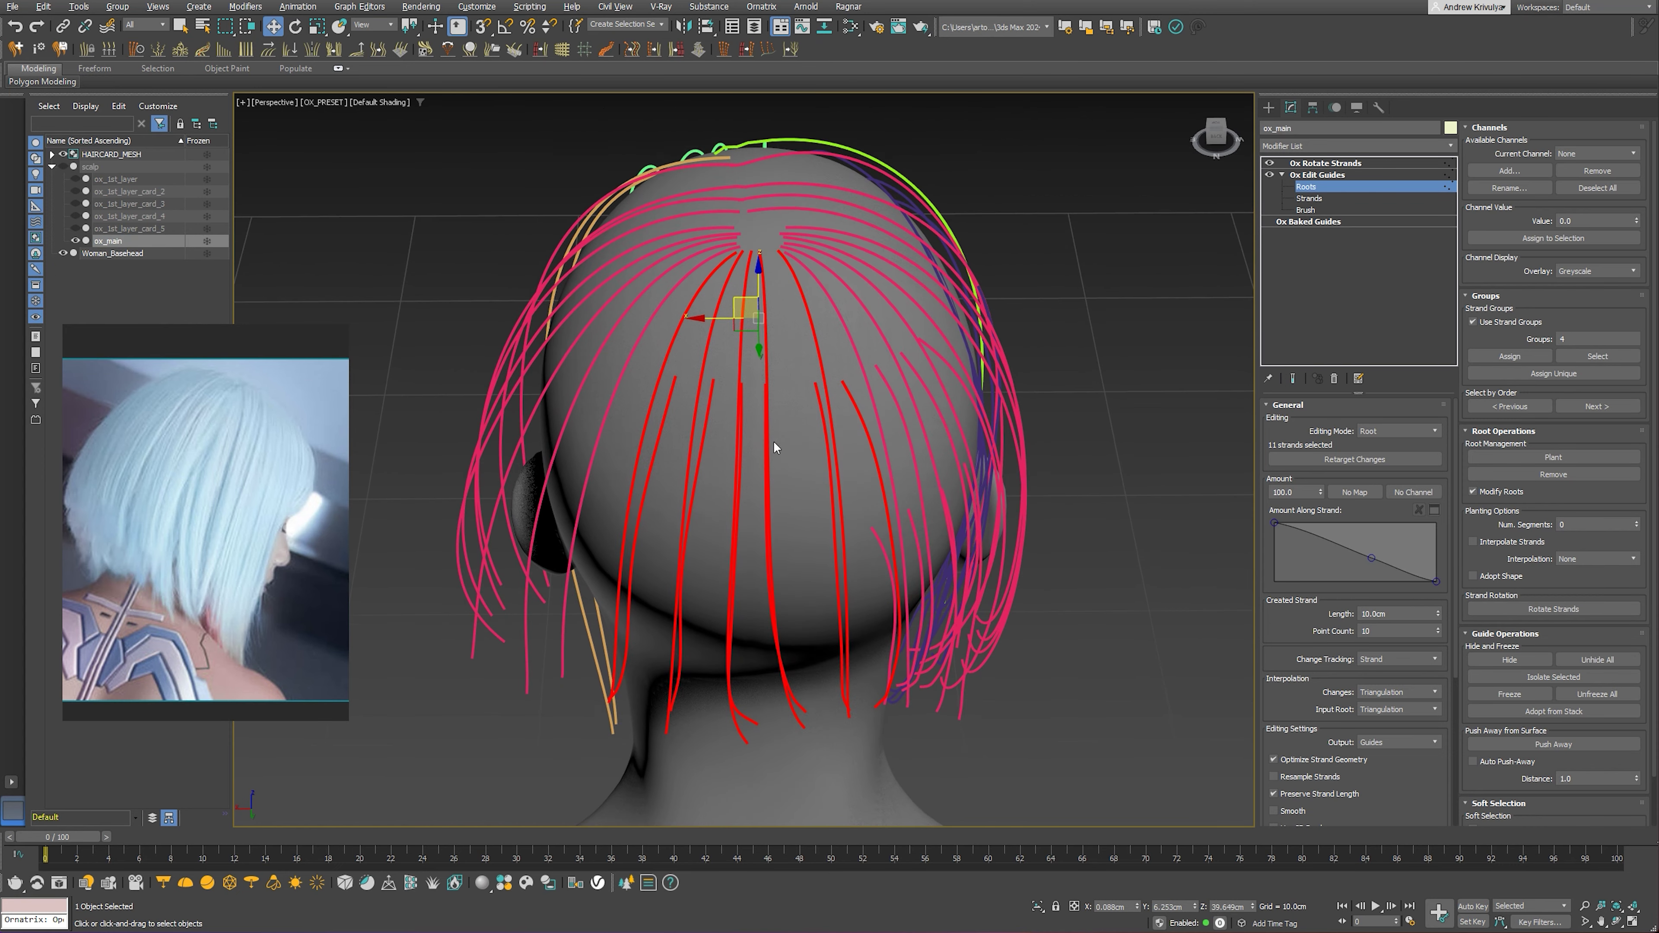
key("q")
left_click(748, 341)
left_click(765, 335, "ctrl")
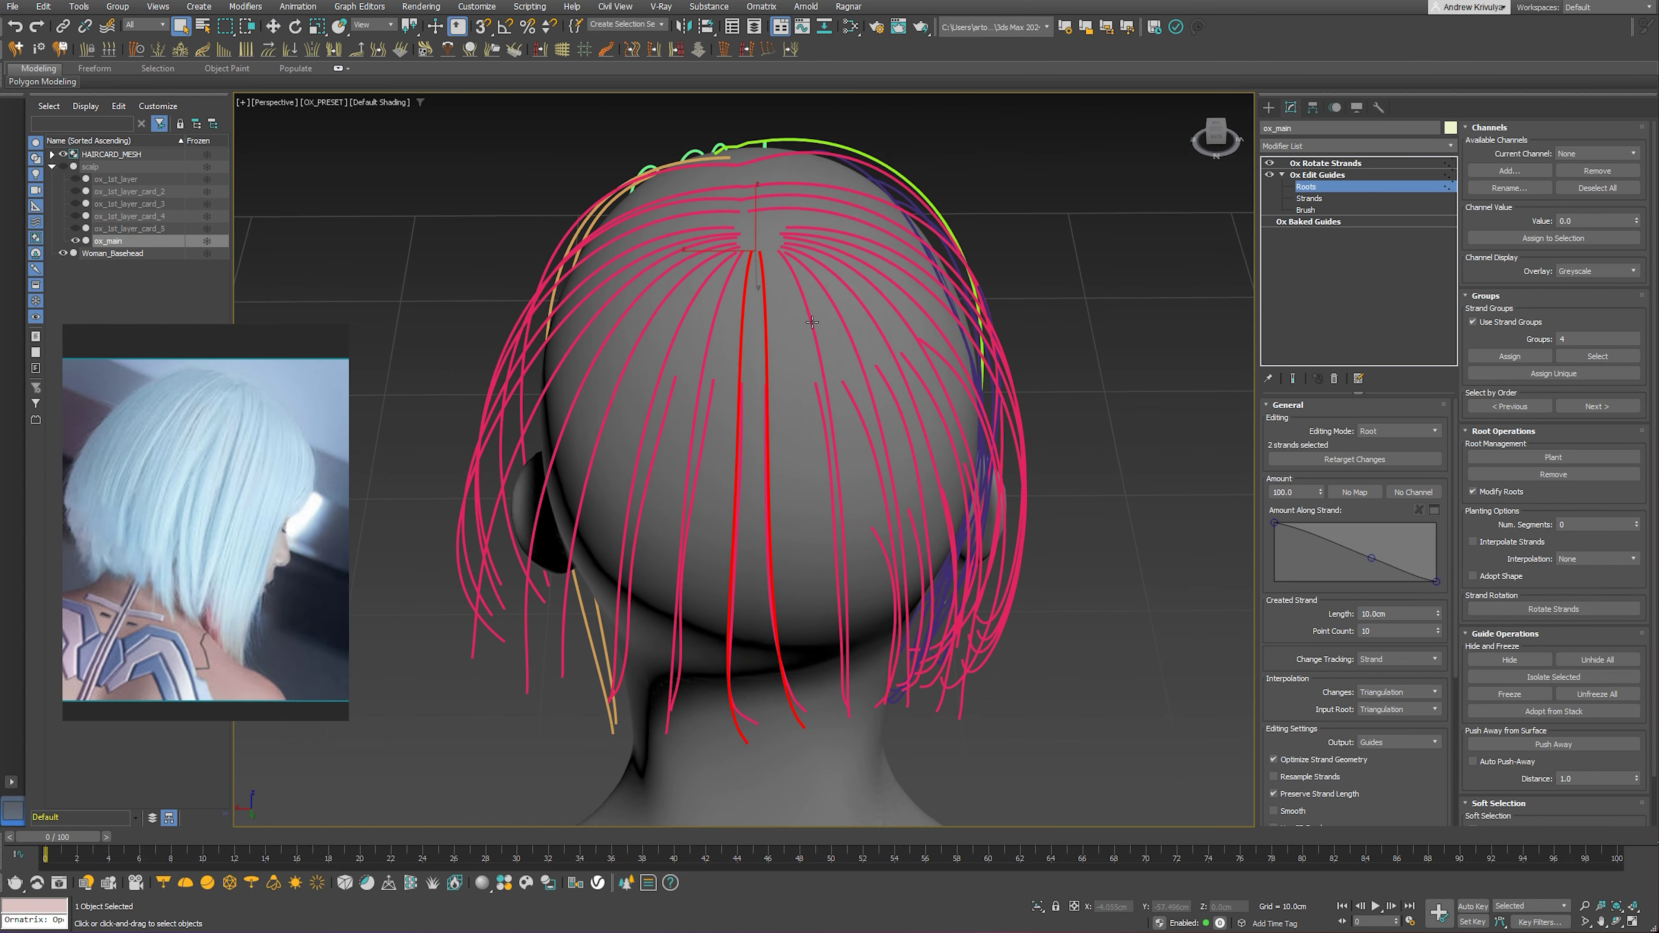
left_click(838, 330, "ctrl")
left_click(845, 324, "ctrl")
middle_click_drag(844, 325, 830, 380, "alt")
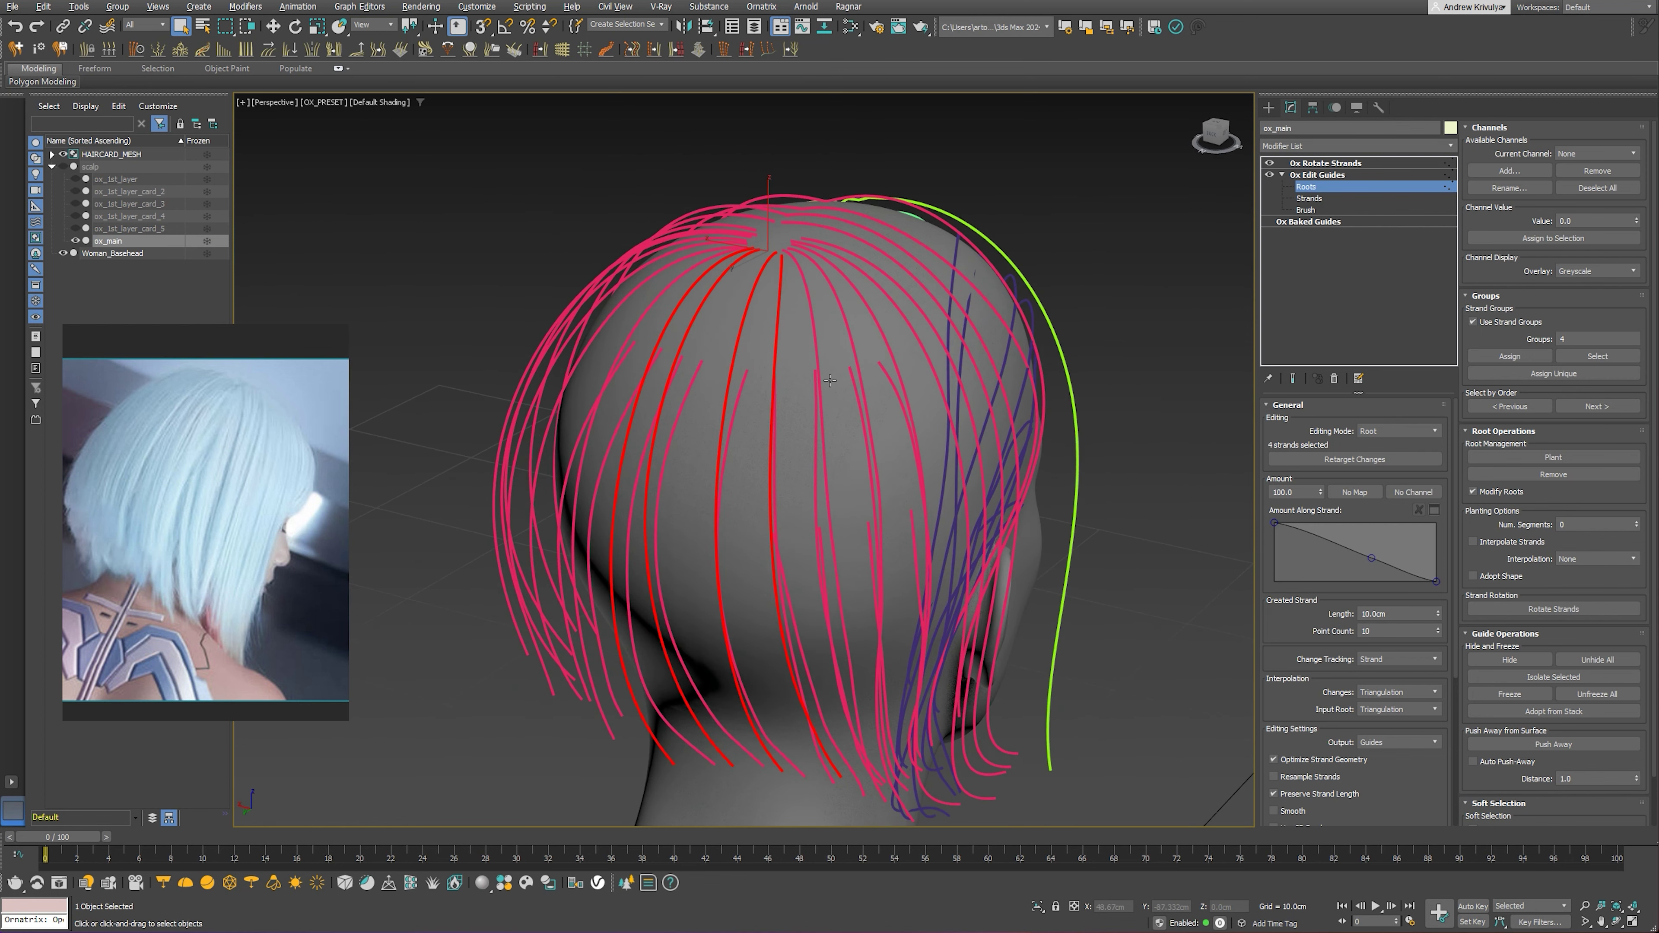
left_click(850, 335, "ctrl")
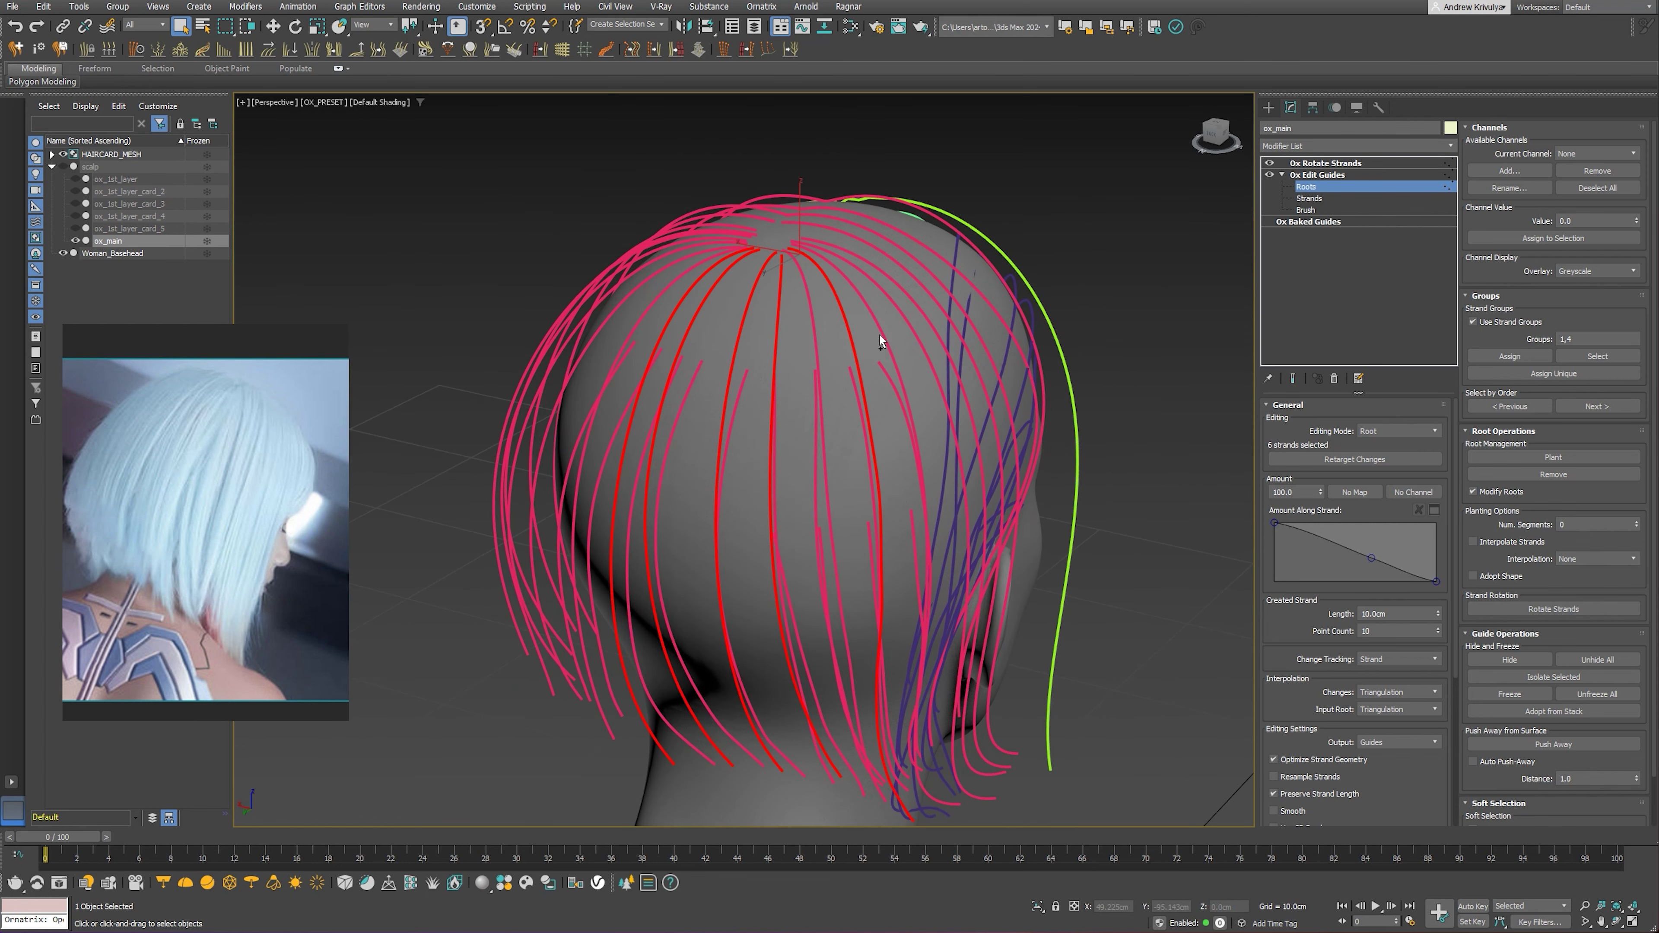
middle_click_drag(881, 340, 843, 471, "alt")
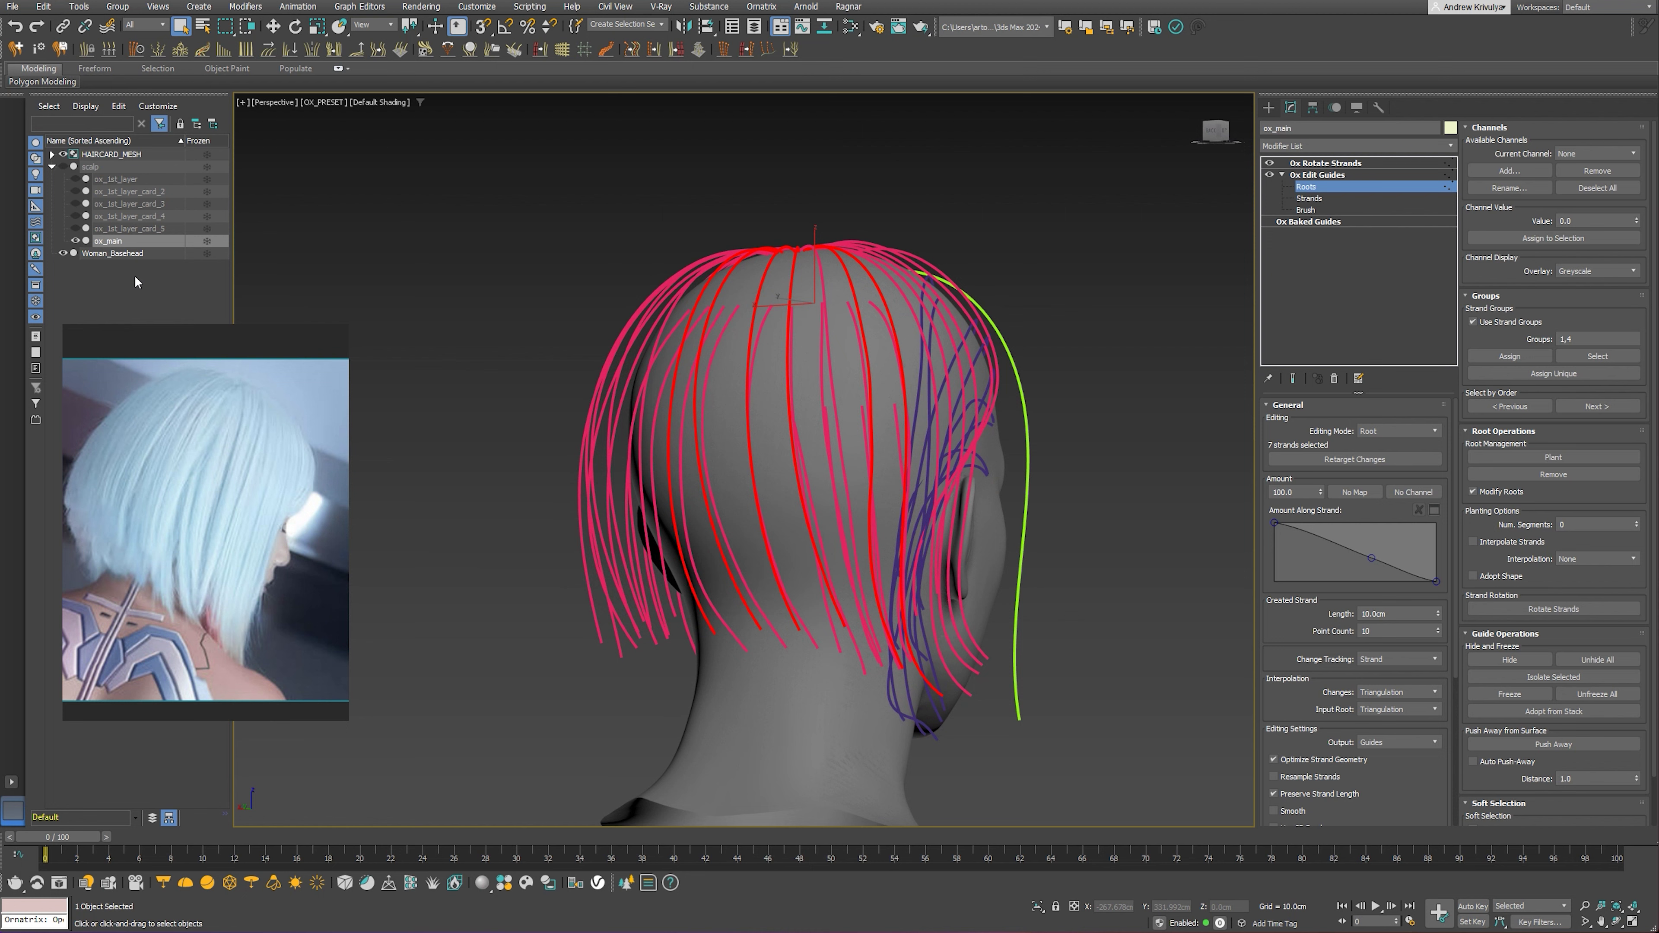
Show the hair cards and final result again and pick the Grow/Shrink guide brush
left_click(75, 216)
left_click(1293, 379)
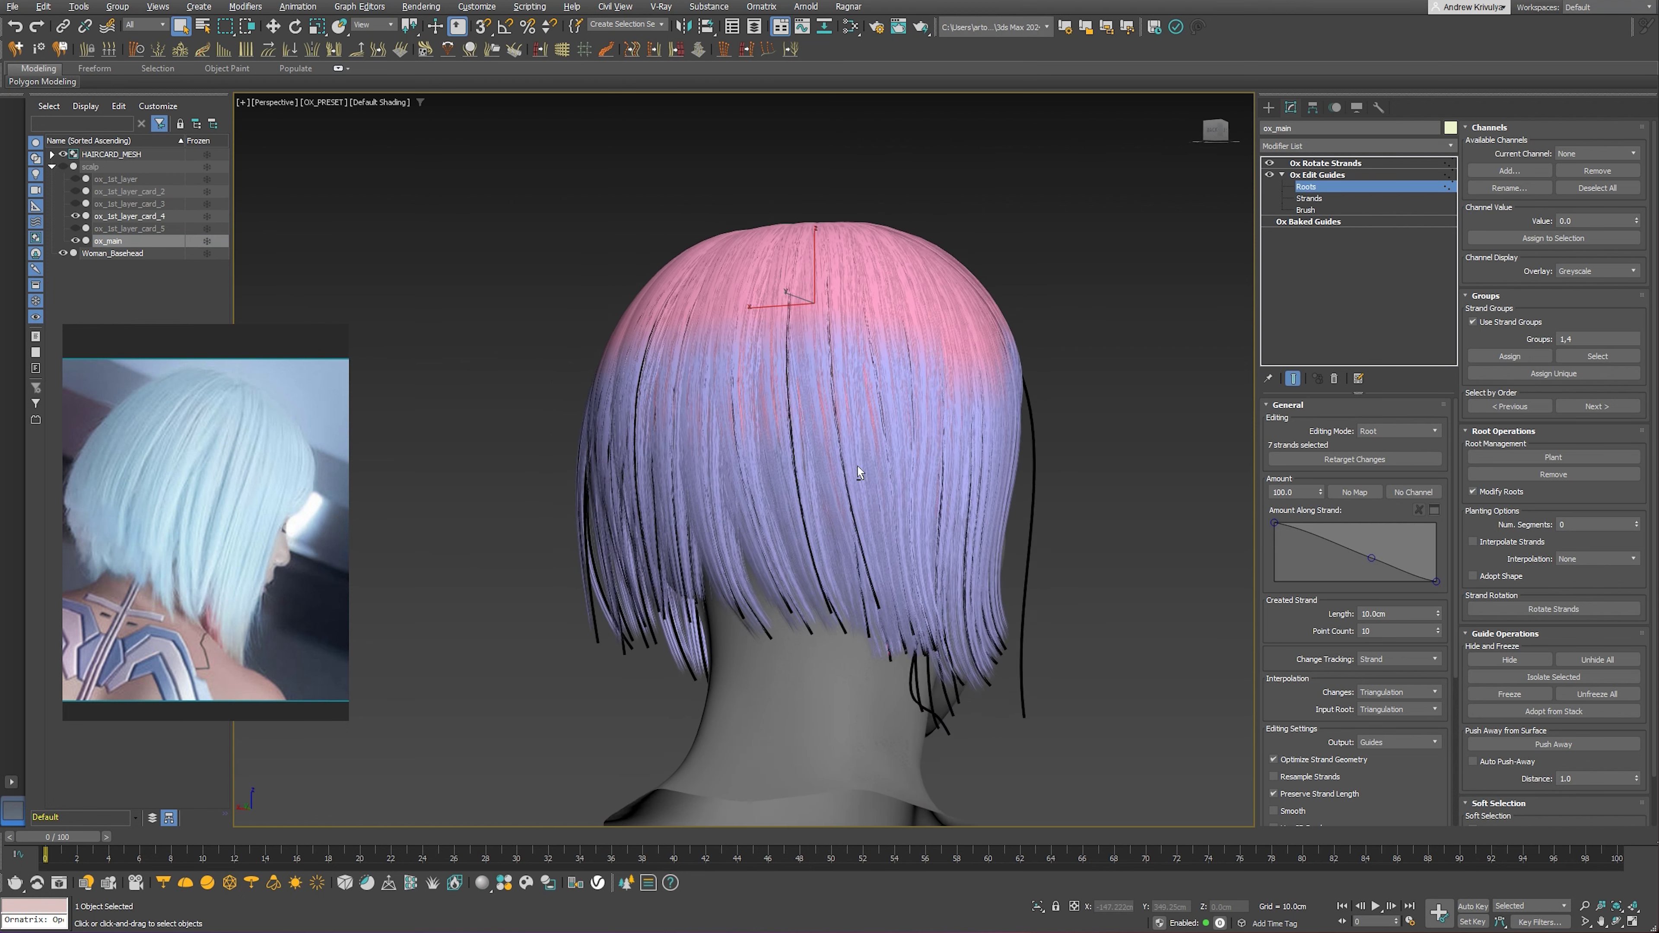
left_click(1372, 211)
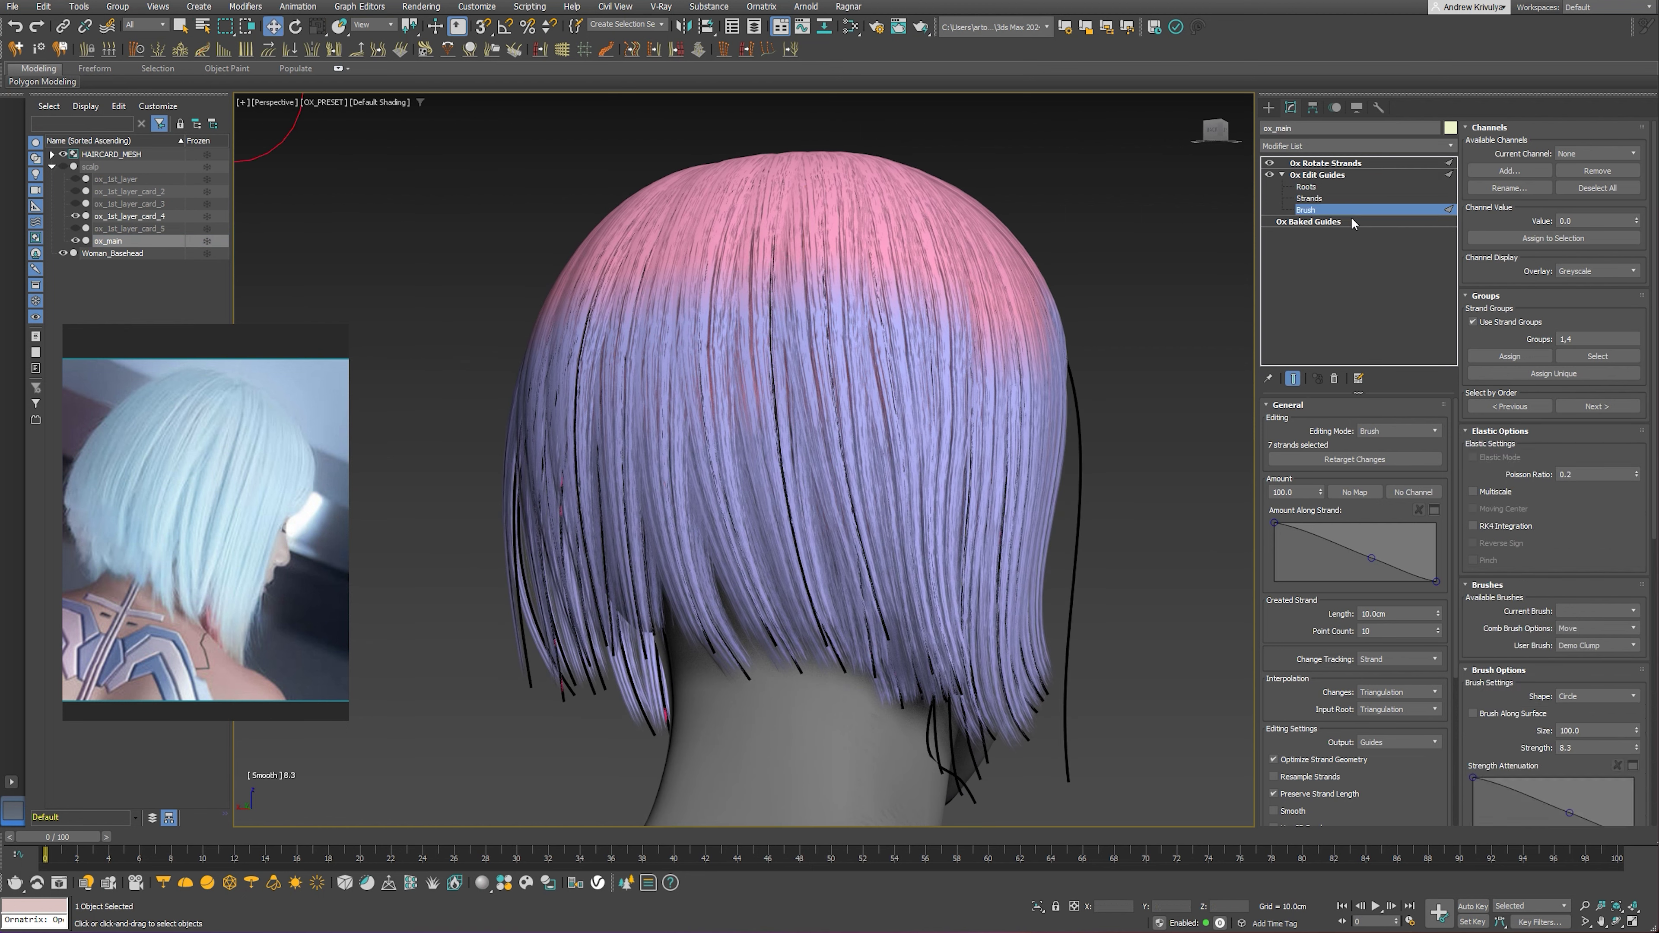
left_click(1577, 611)
left_click(1599, 687)
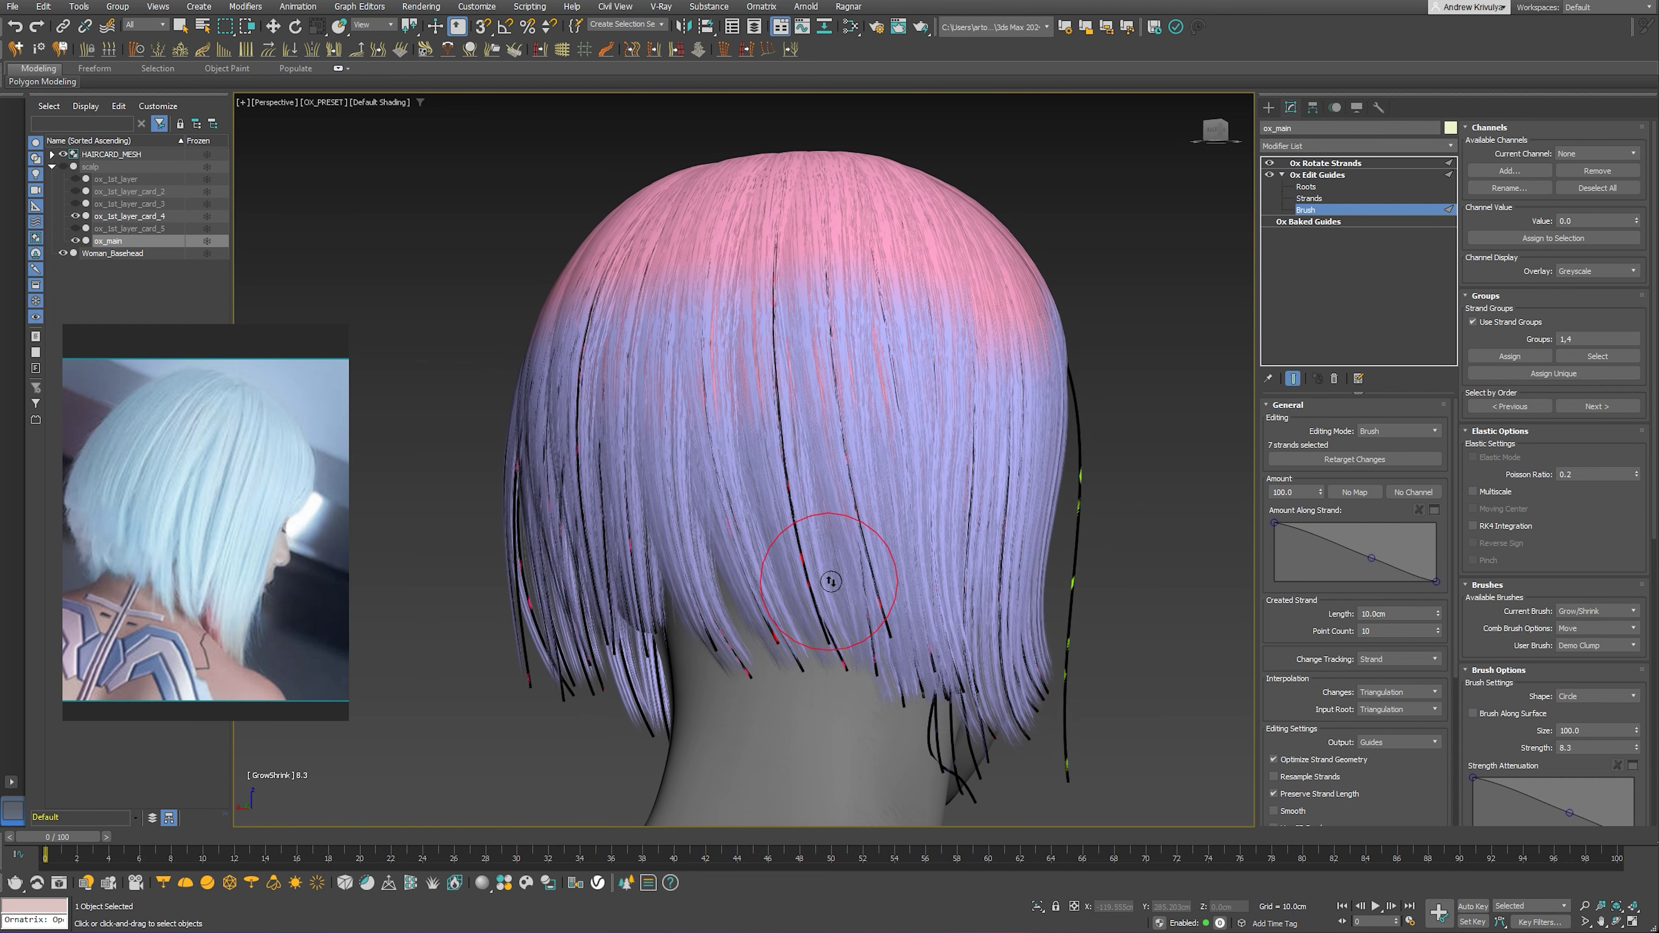
Brush guide lengths shorter at the back of the neck and lower back, lengthening around the neck
left_click(824, 602, "ctrl")
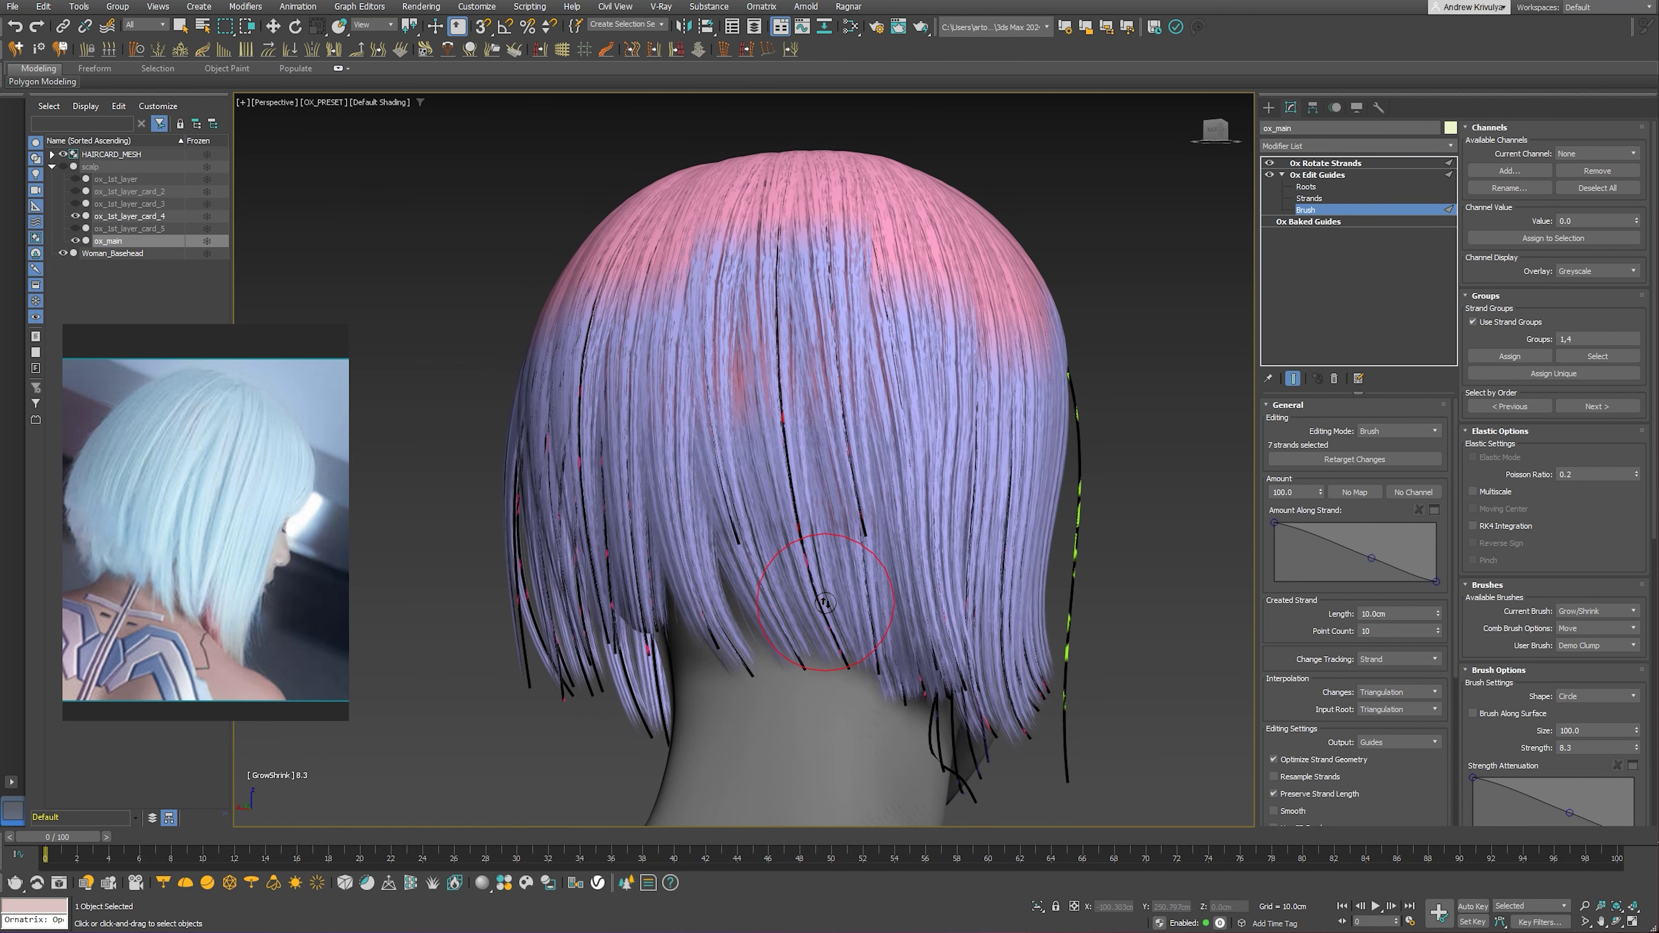
left_click_drag(842, 608, 790, 631)
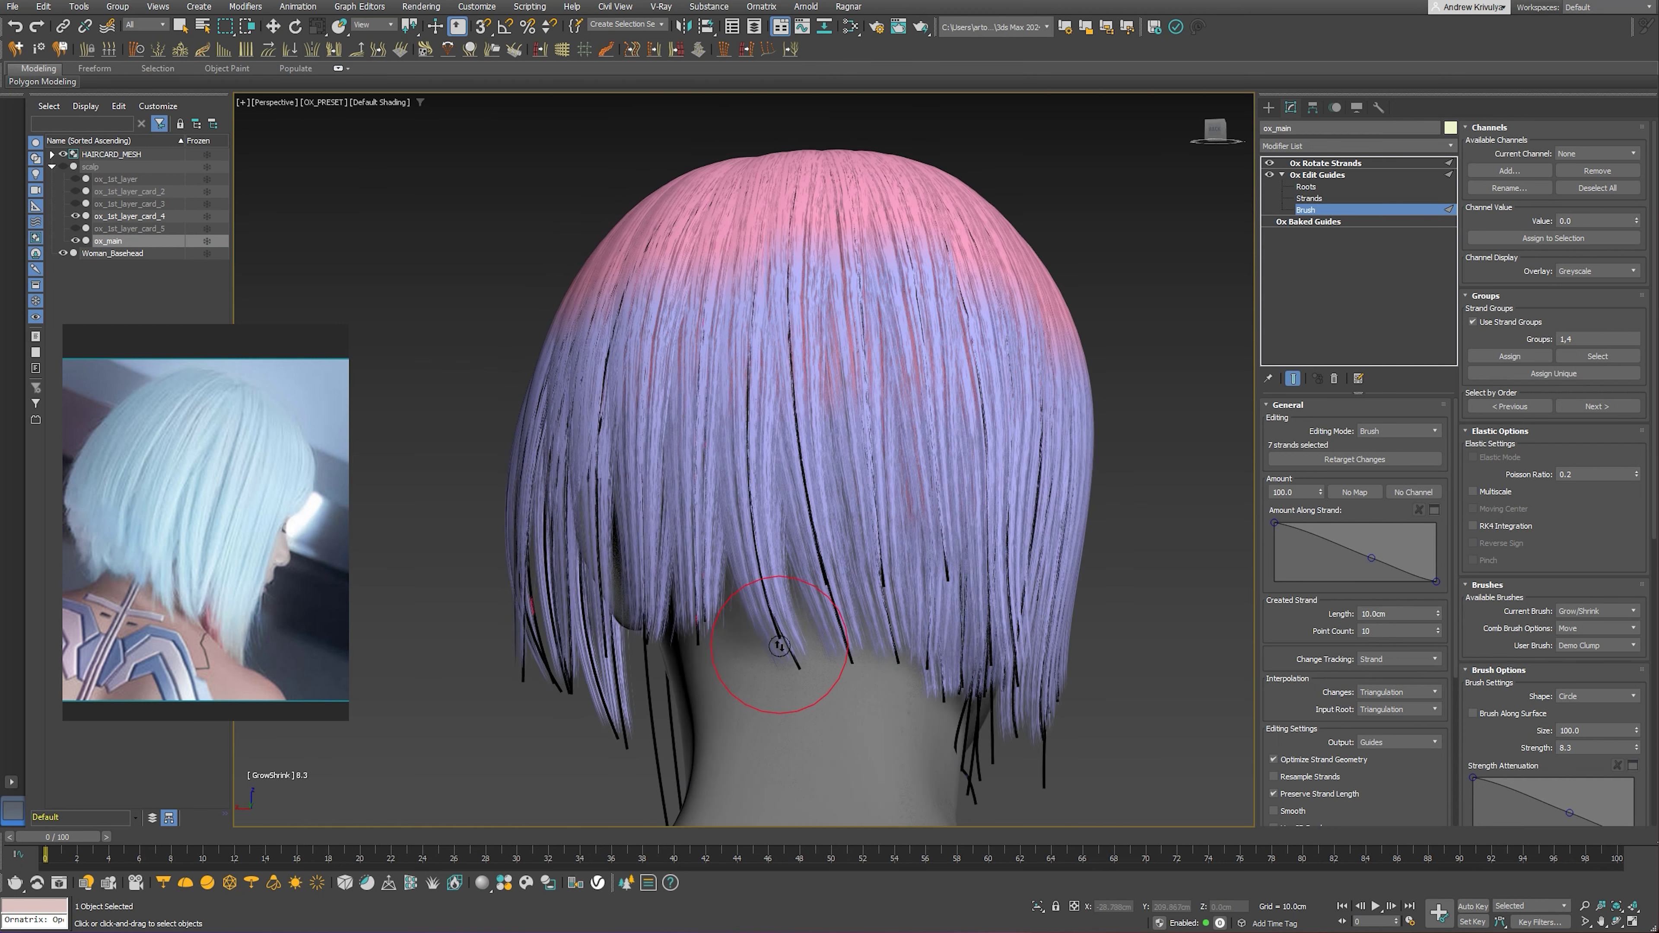
middle_click_drag(780, 647, 928, 617, "alt")
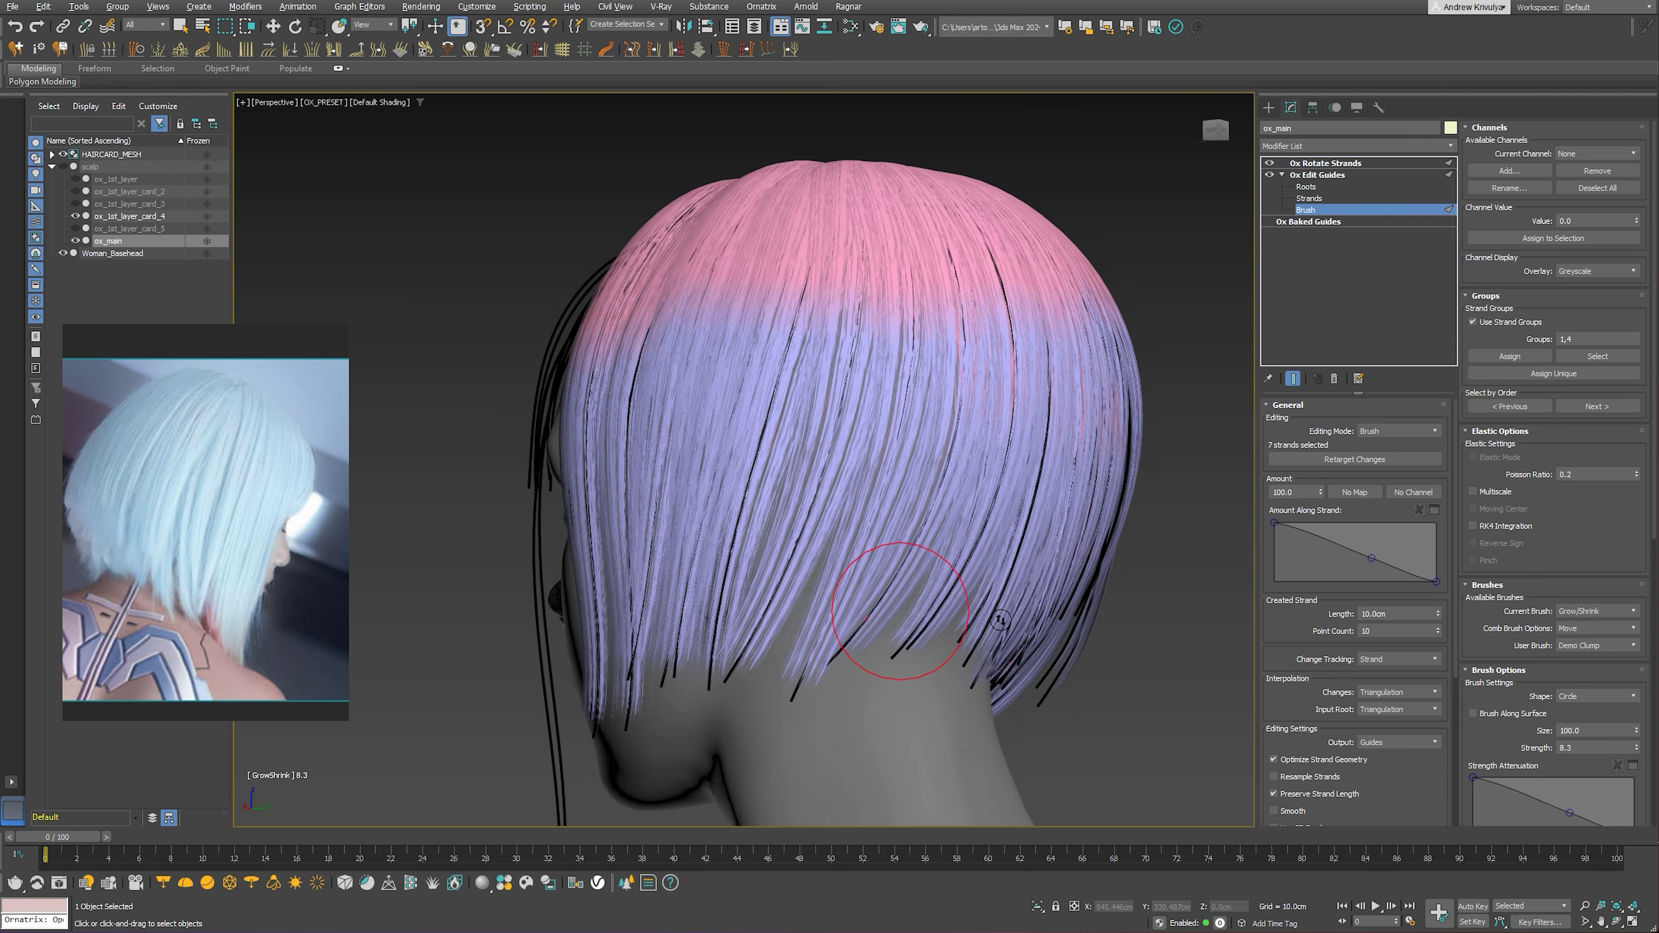
left_click_drag(928, 617, 800, 678)
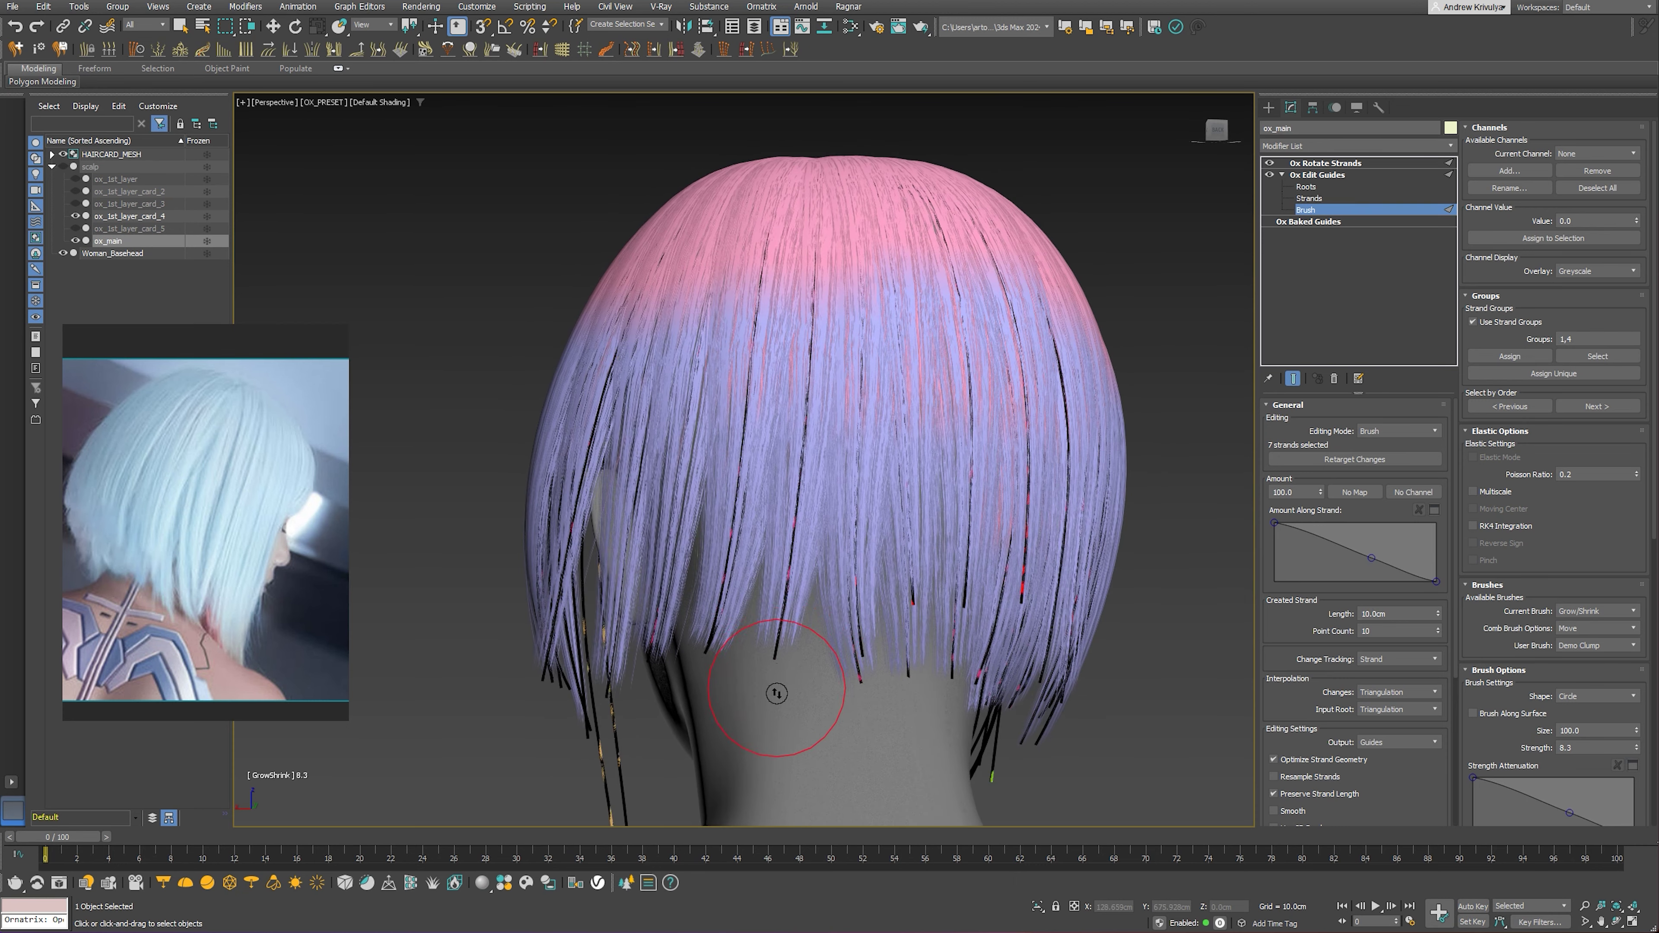
mouse_move(793, 631)
middle_mouse_down("alt")
mouse_move(880, 674)
mouse_move(817, 645)
middle_mouse_up("alt")
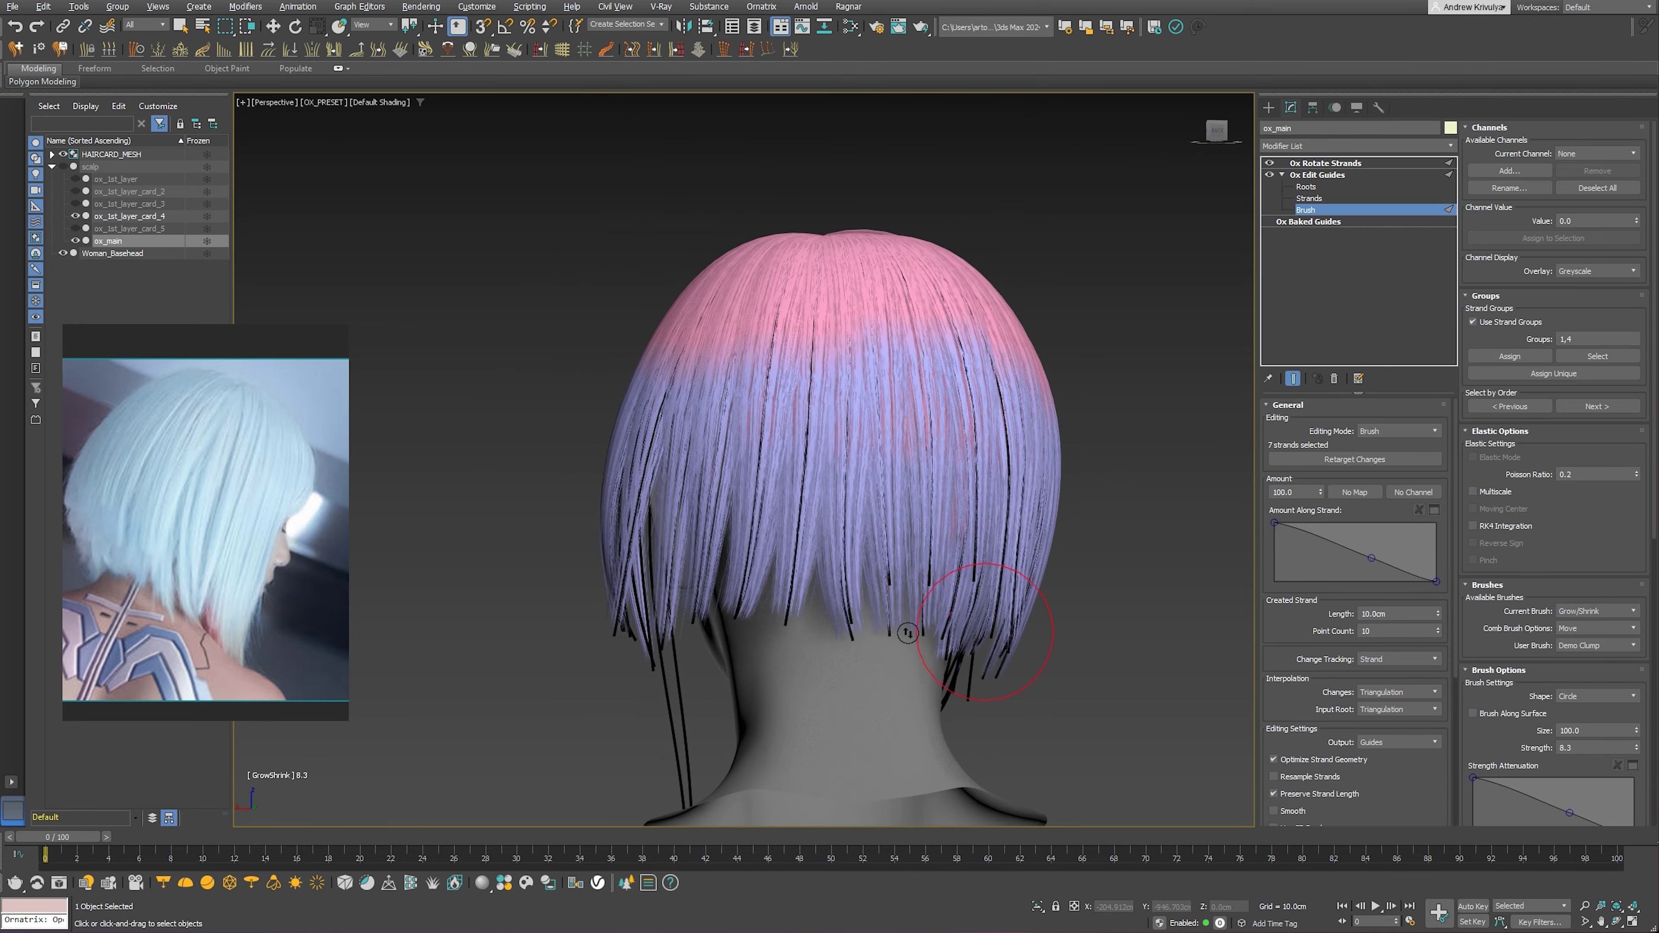
left_click_drag(817, 645, 780, 646)
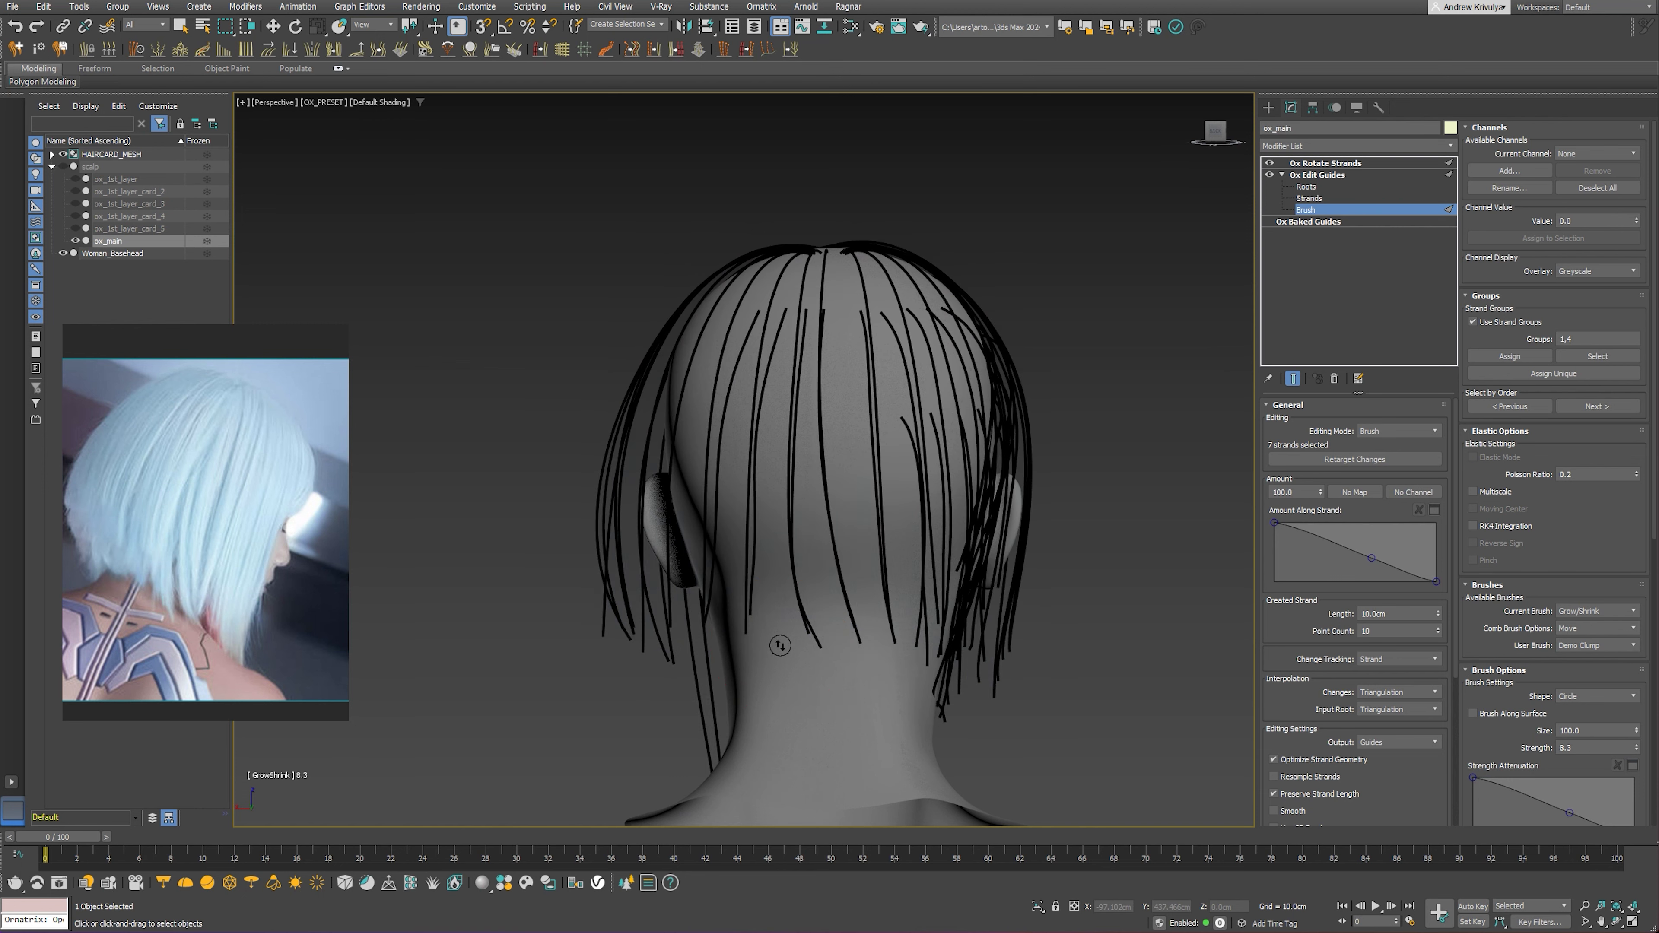
Brush the guides at the back of the head shorter, checking from rear views
middle_click_drag(1246, 267, 1207, 276, "alt")
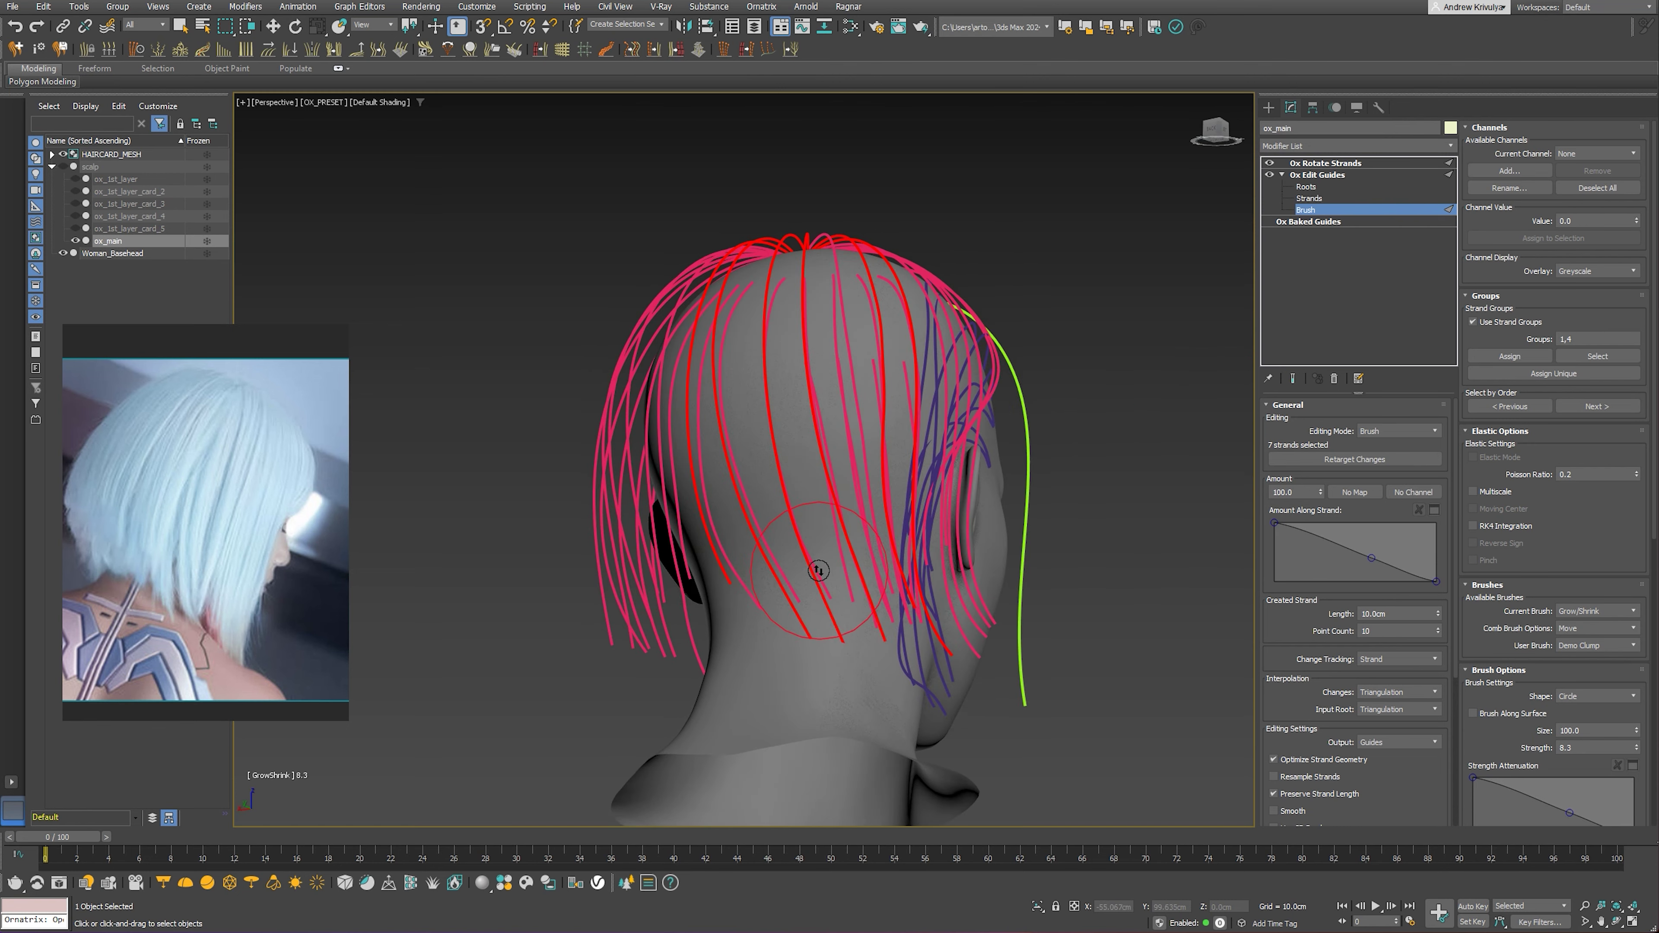
left_click_drag(818, 570, 821, 572)
middle_click_drag(822, 573, 786, 595, "alt")
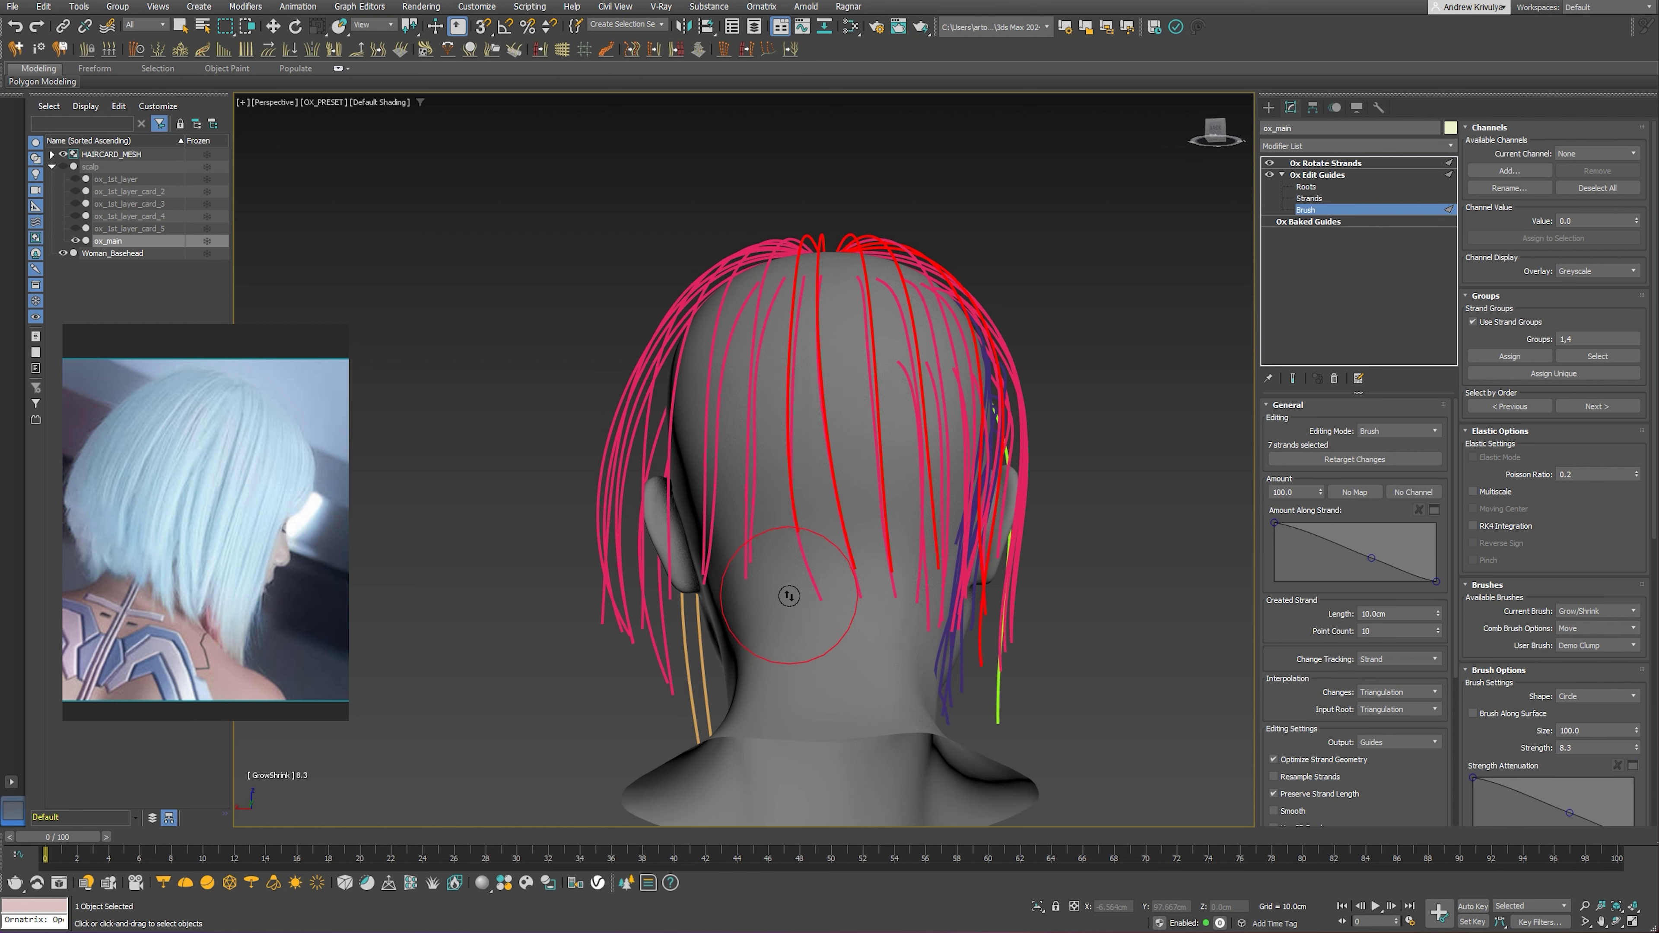
middle_click_drag(828, 583, 788, 554, "alt")
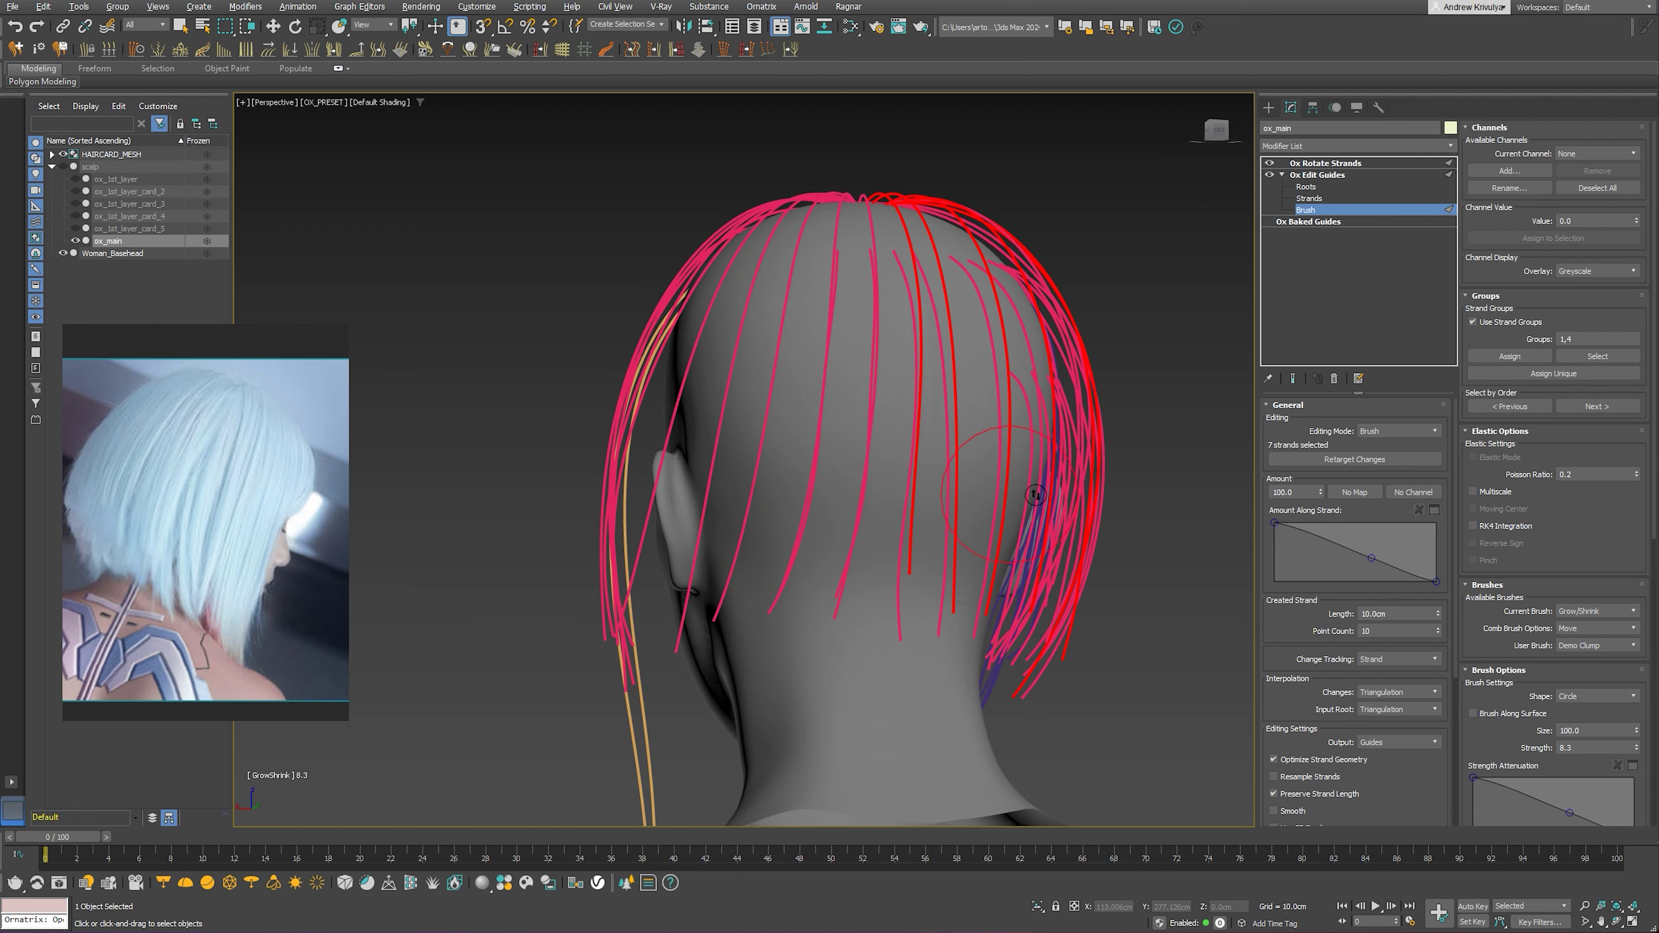
middle_click_drag(1052, 432, 953, 448, "alt")
In Roots mode, select six guide strands at the back of the head and isolate them
left_click(1306, 187)
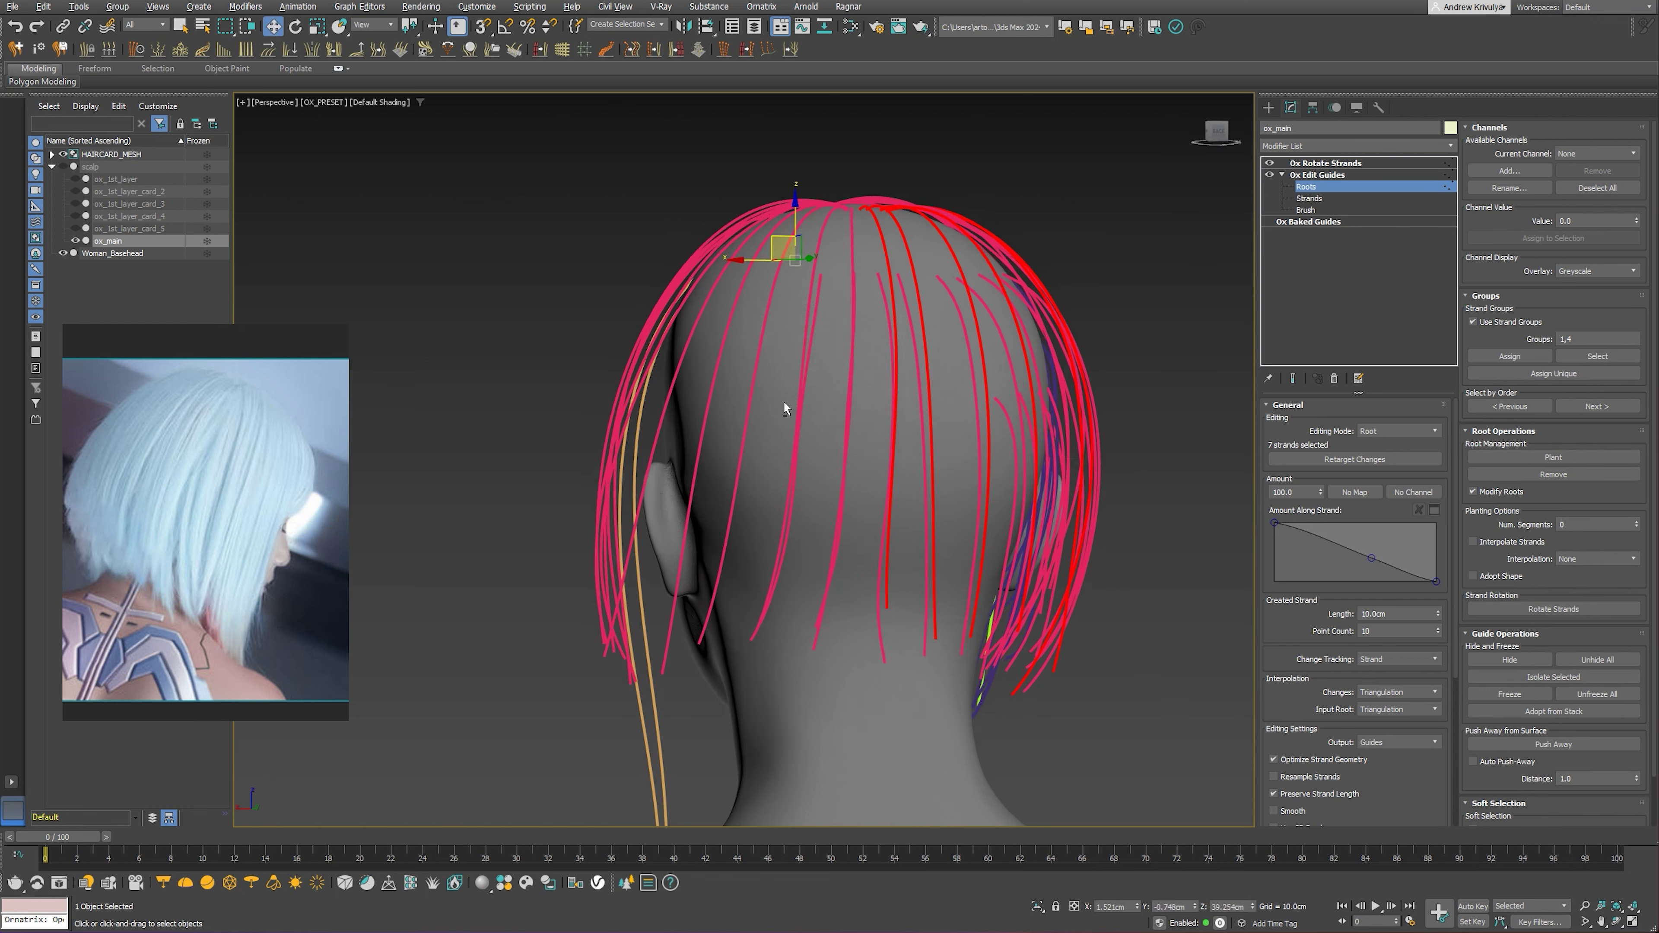
middle_click_drag(783, 401, 902, 335, "alt")
left_click(902, 457)
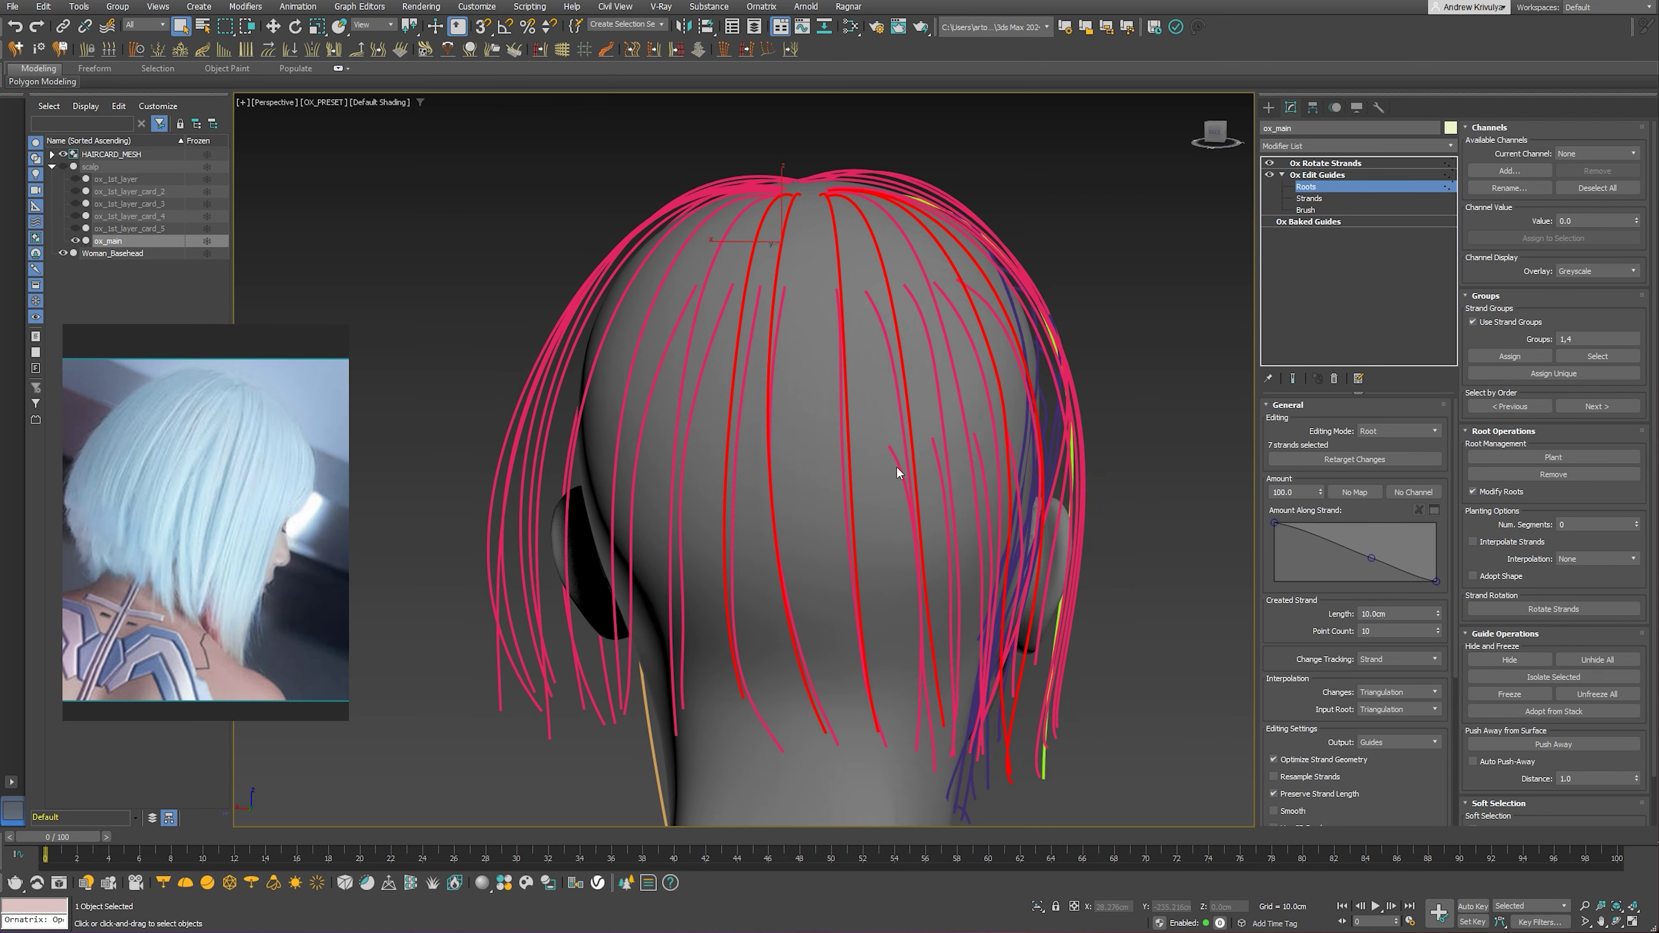
scroll(845, 400, "up", 3)
scroll(835, 365, "up", 3)
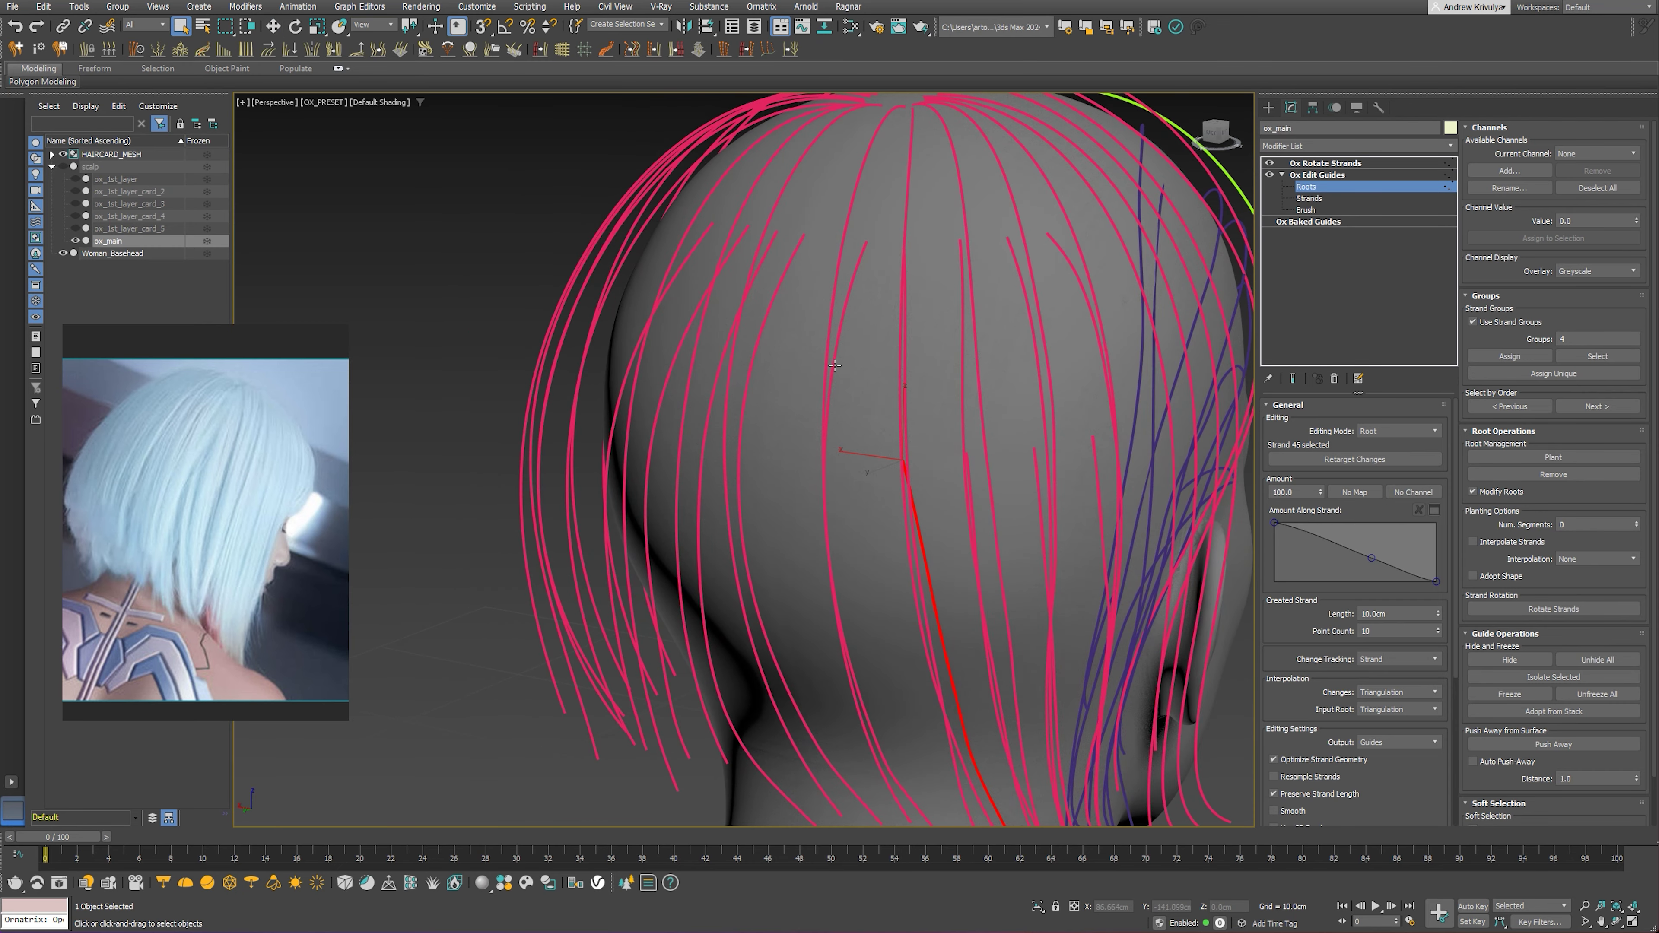
left_click(855, 274, "ctrl")
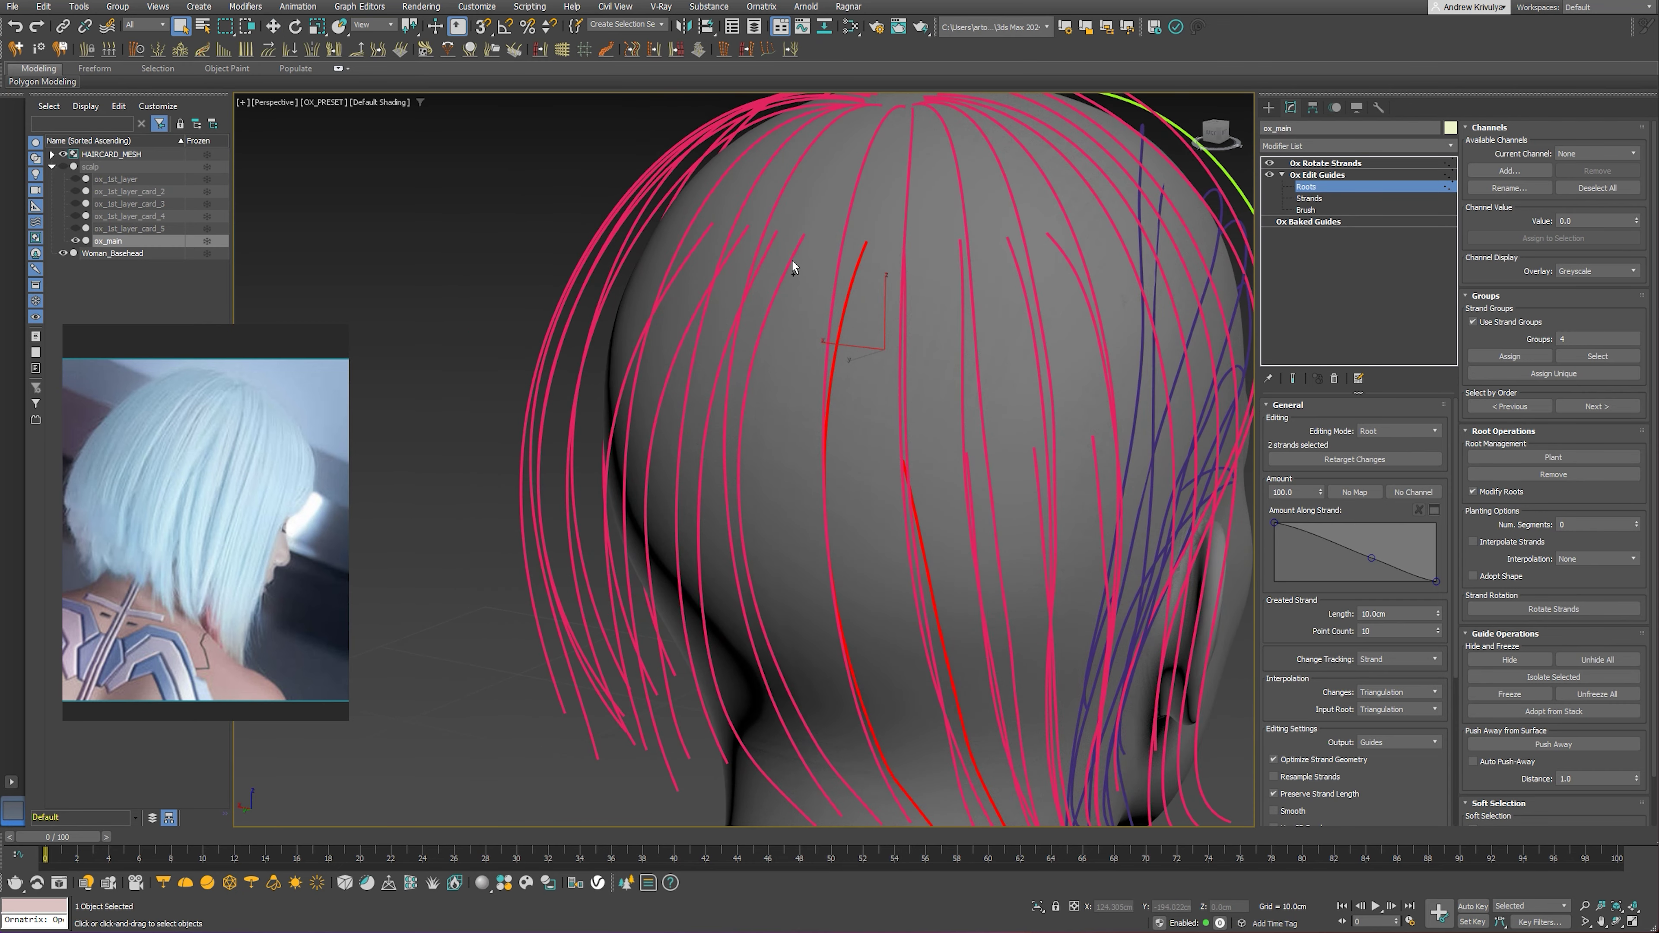
mouse_move(793, 260)
middle_mouse_down("alt")
mouse_move(787, 294)
mouse_move(806, 307)
mouse_move(741, 261)
mouse_move(700, 278)
middle_mouse_up("alt")
left_click(771, 288, "ctrl")
left_click(741, 261, "ctrl")
left_click(702, 263, "ctrl")
left_click(669, 274, "ctrl")
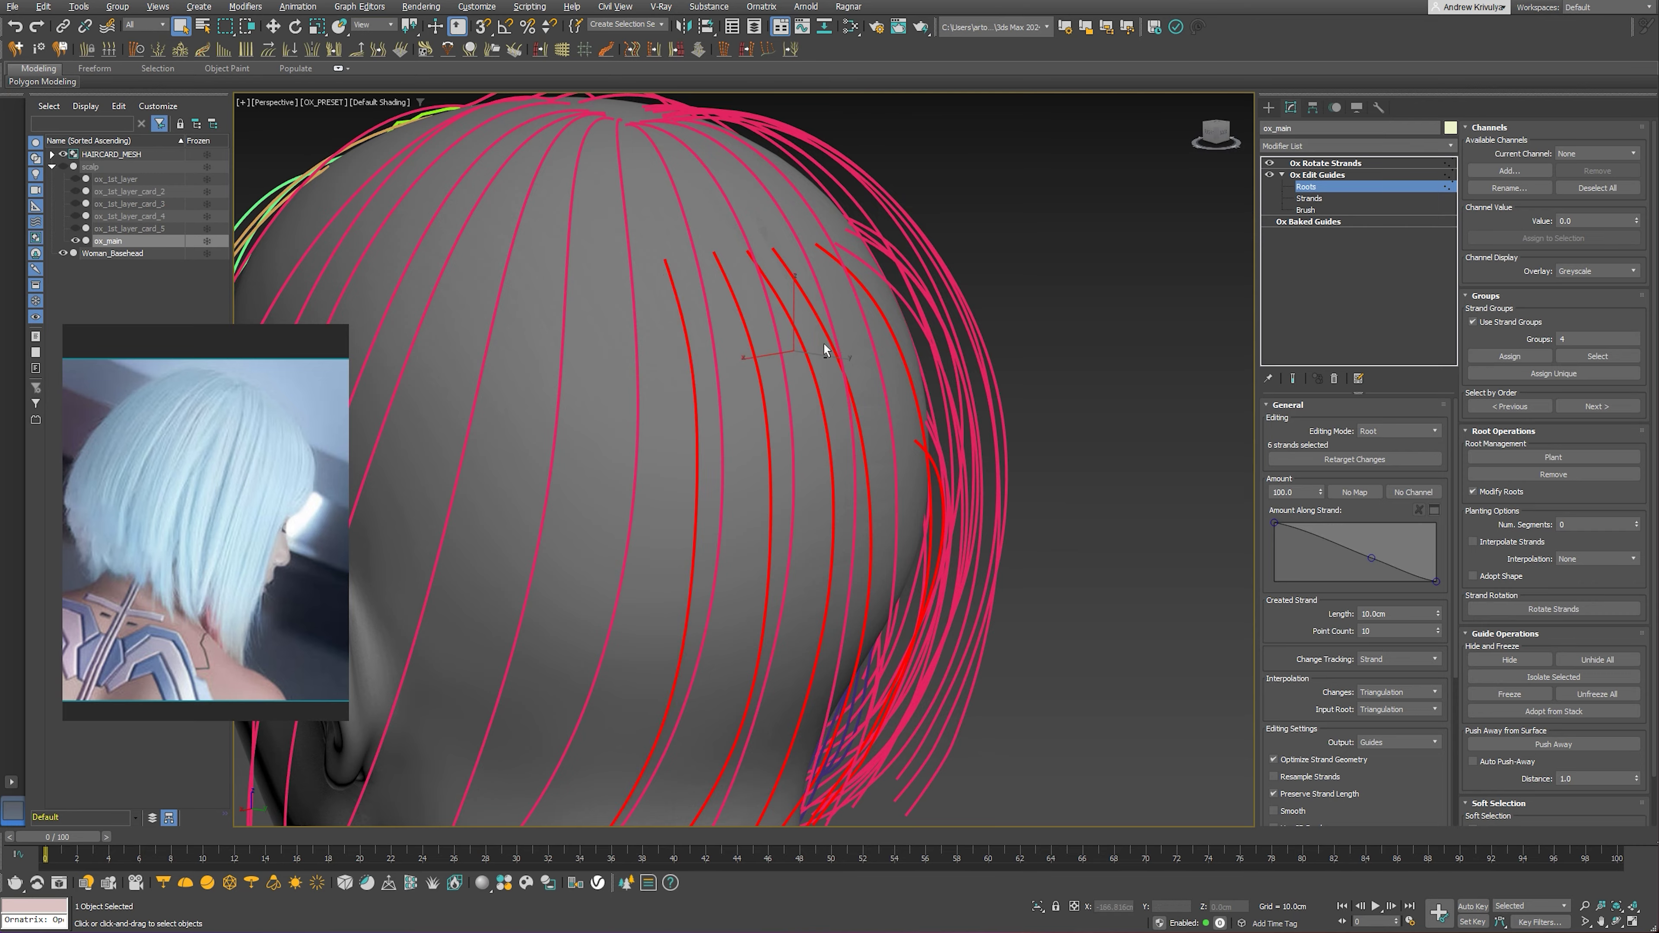
middle_click_drag(777, 344, 901, 418, "alt")
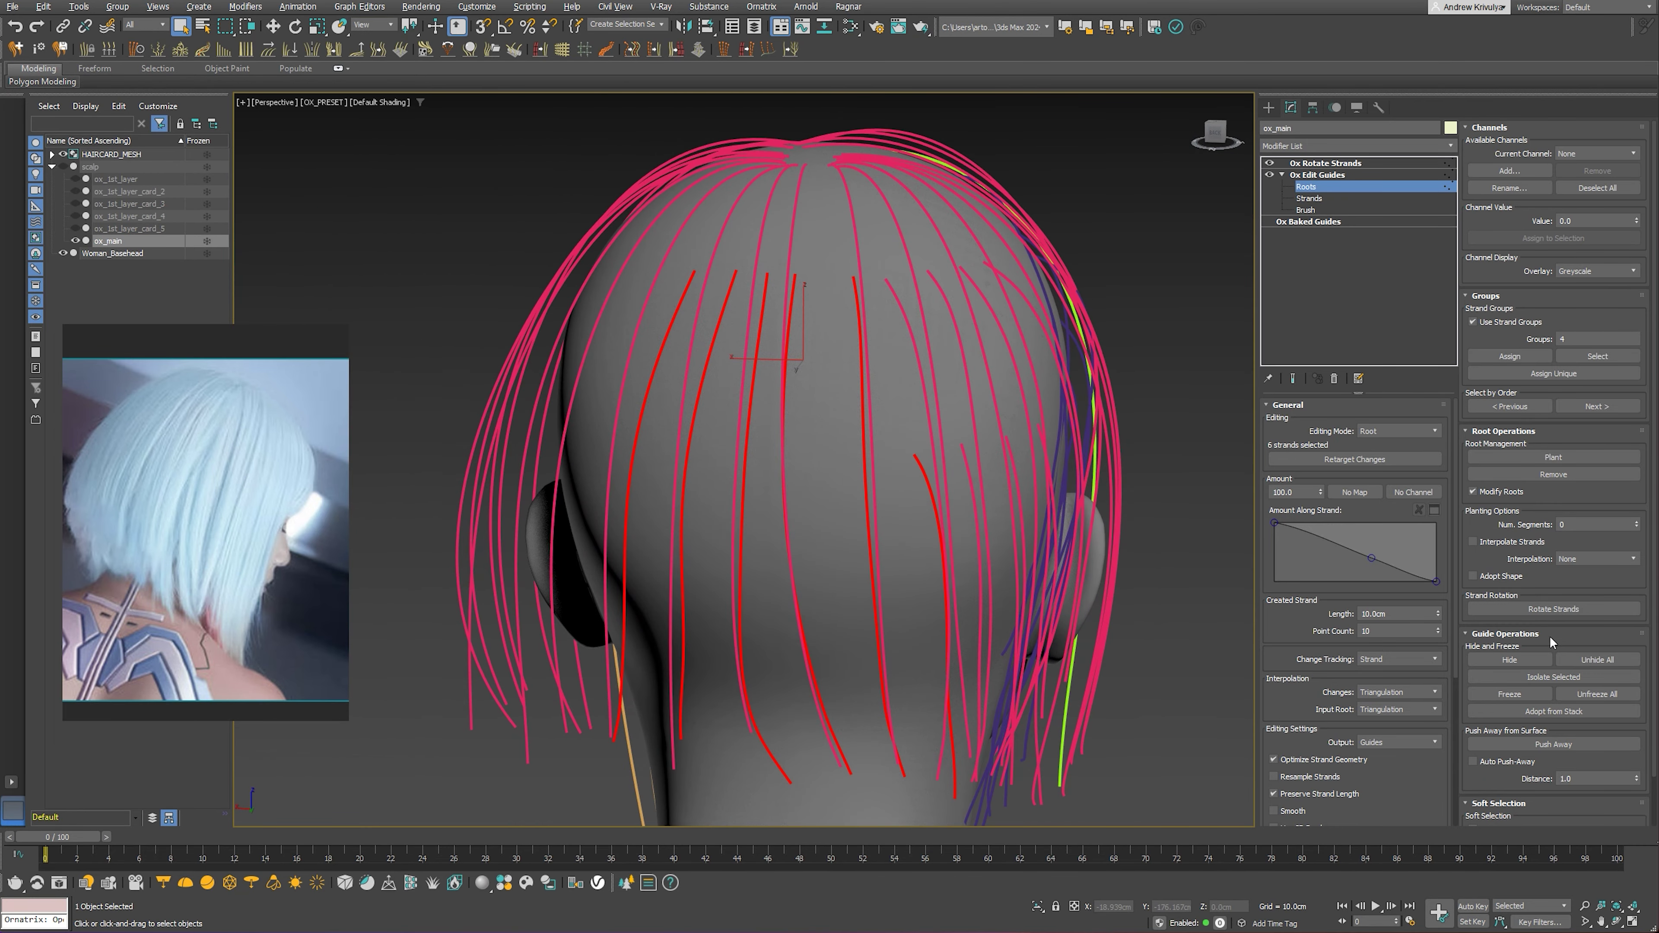
left_click(1564, 677)
Replant the rightmost back guide strand and rotate it at its root
scroll(766, 444, "down", 4)
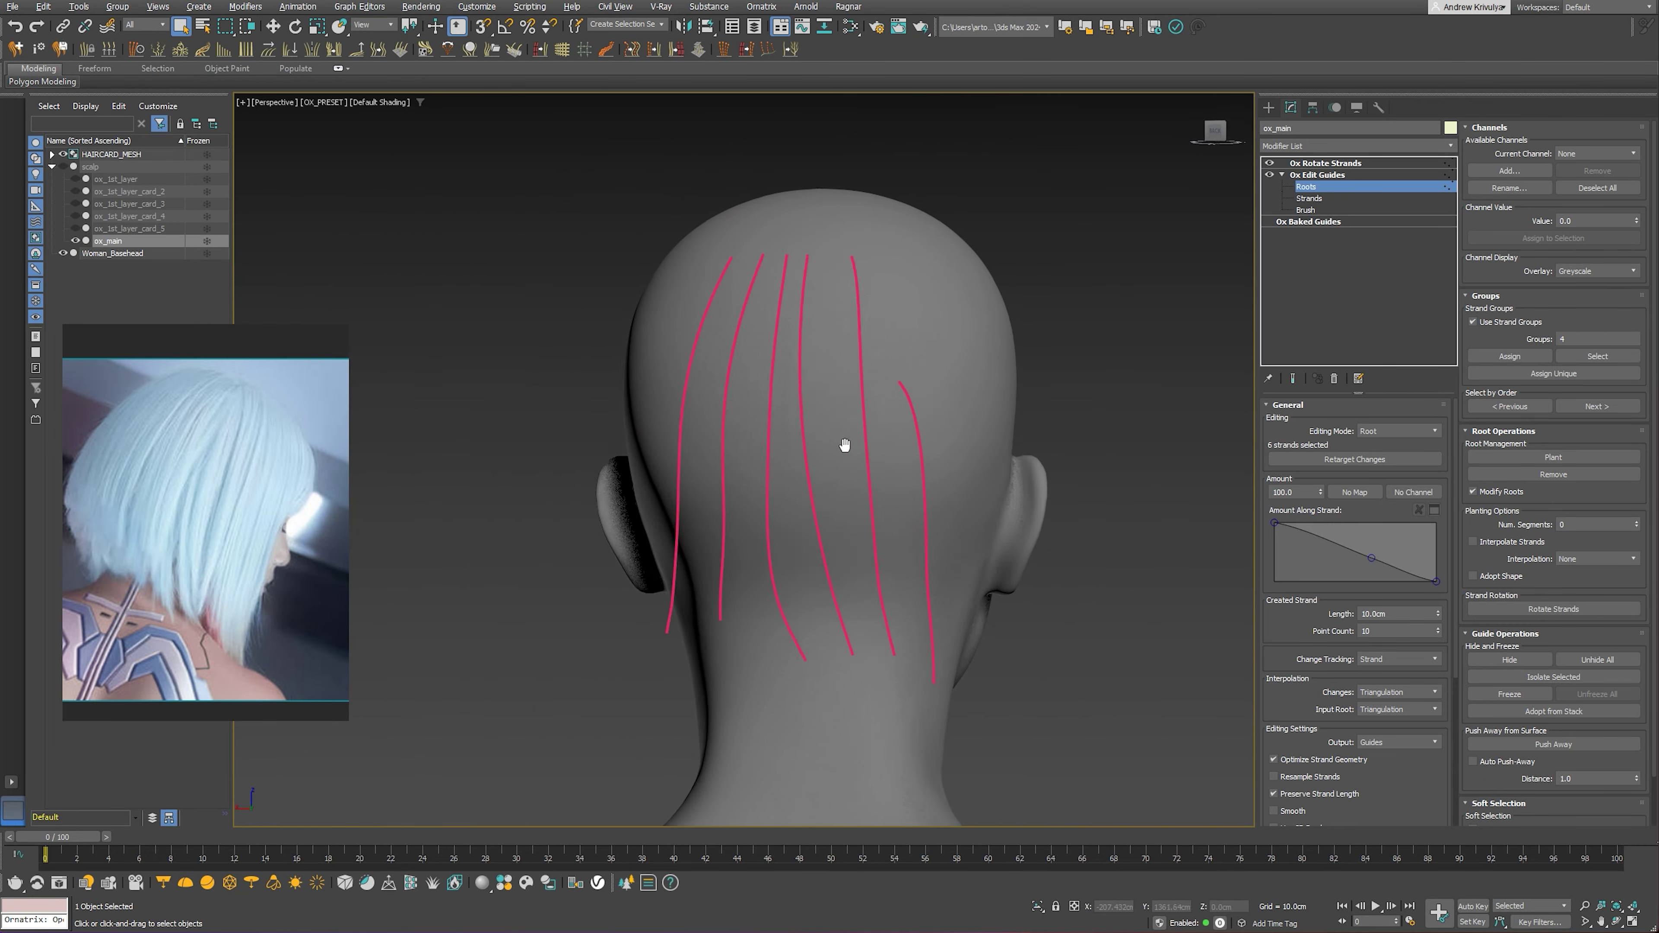
left_click(932, 417)
mouse_move(858, 416)
middle_mouse_down("alt")
mouse_move(896, 431)
mouse_move(915, 405)
middle_mouse_up("alt")
left_click(1552, 455)
scroll(893, 415, "up", 3)
scroll(907, 399, "up", 3)
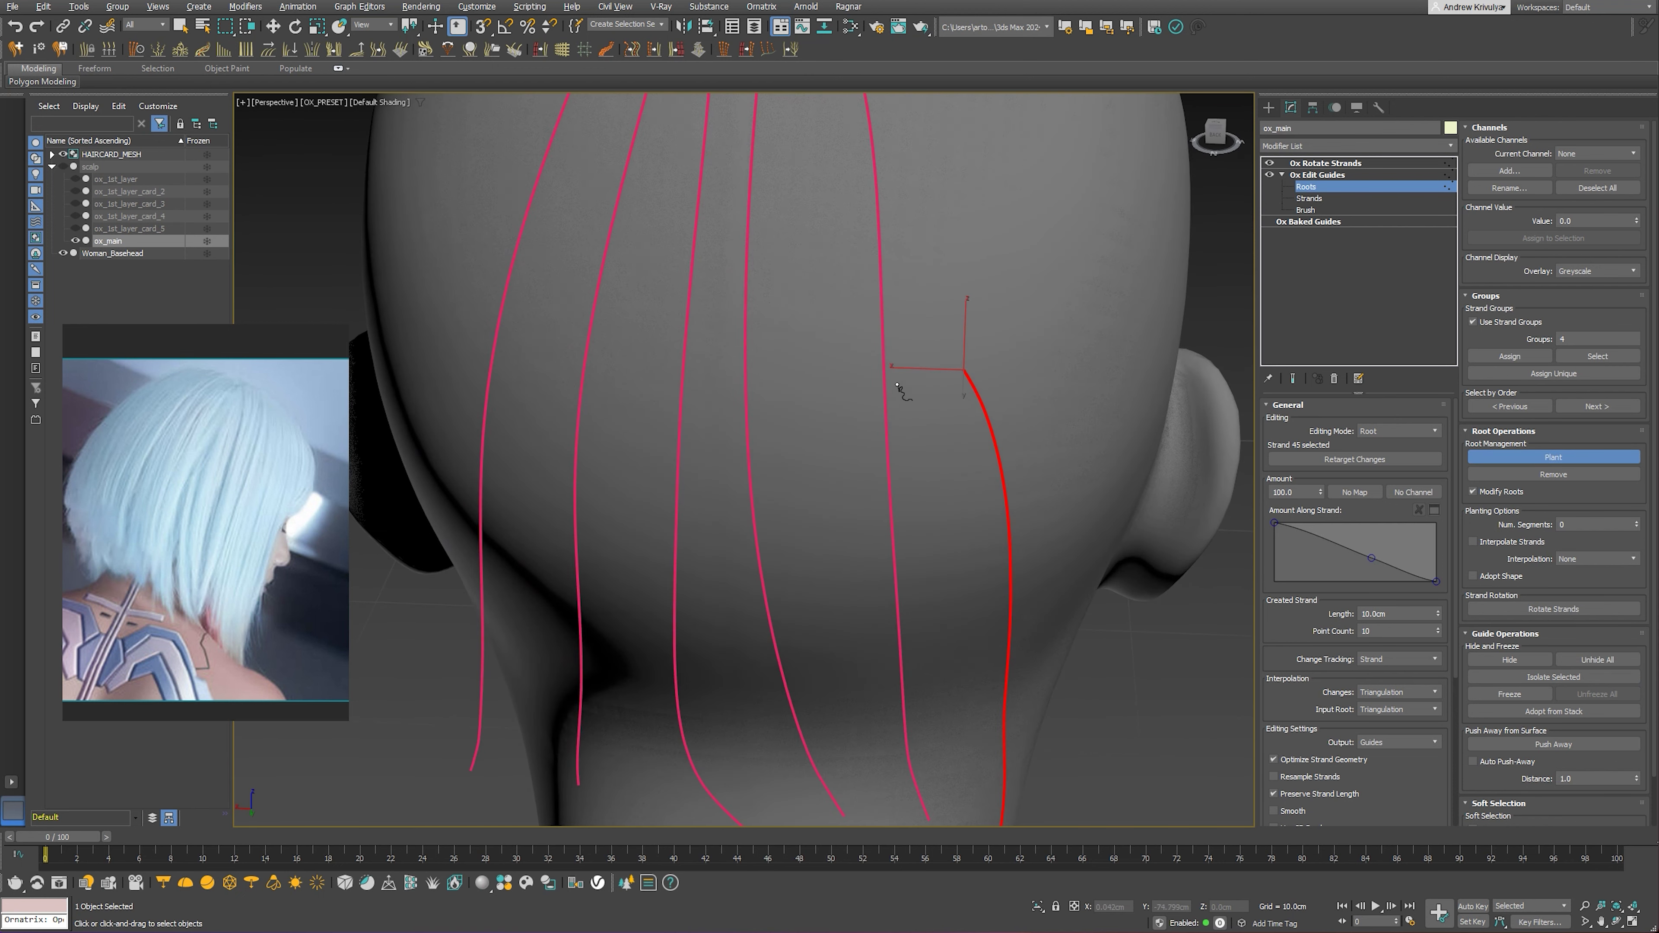
scroll(912, 401, "down", 5)
mouse_move(911, 400)
middle_mouse_down("alt")
mouse_move(863, 438)
mouse_move(893, 415)
middle_mouse_up("alt")
key("e")
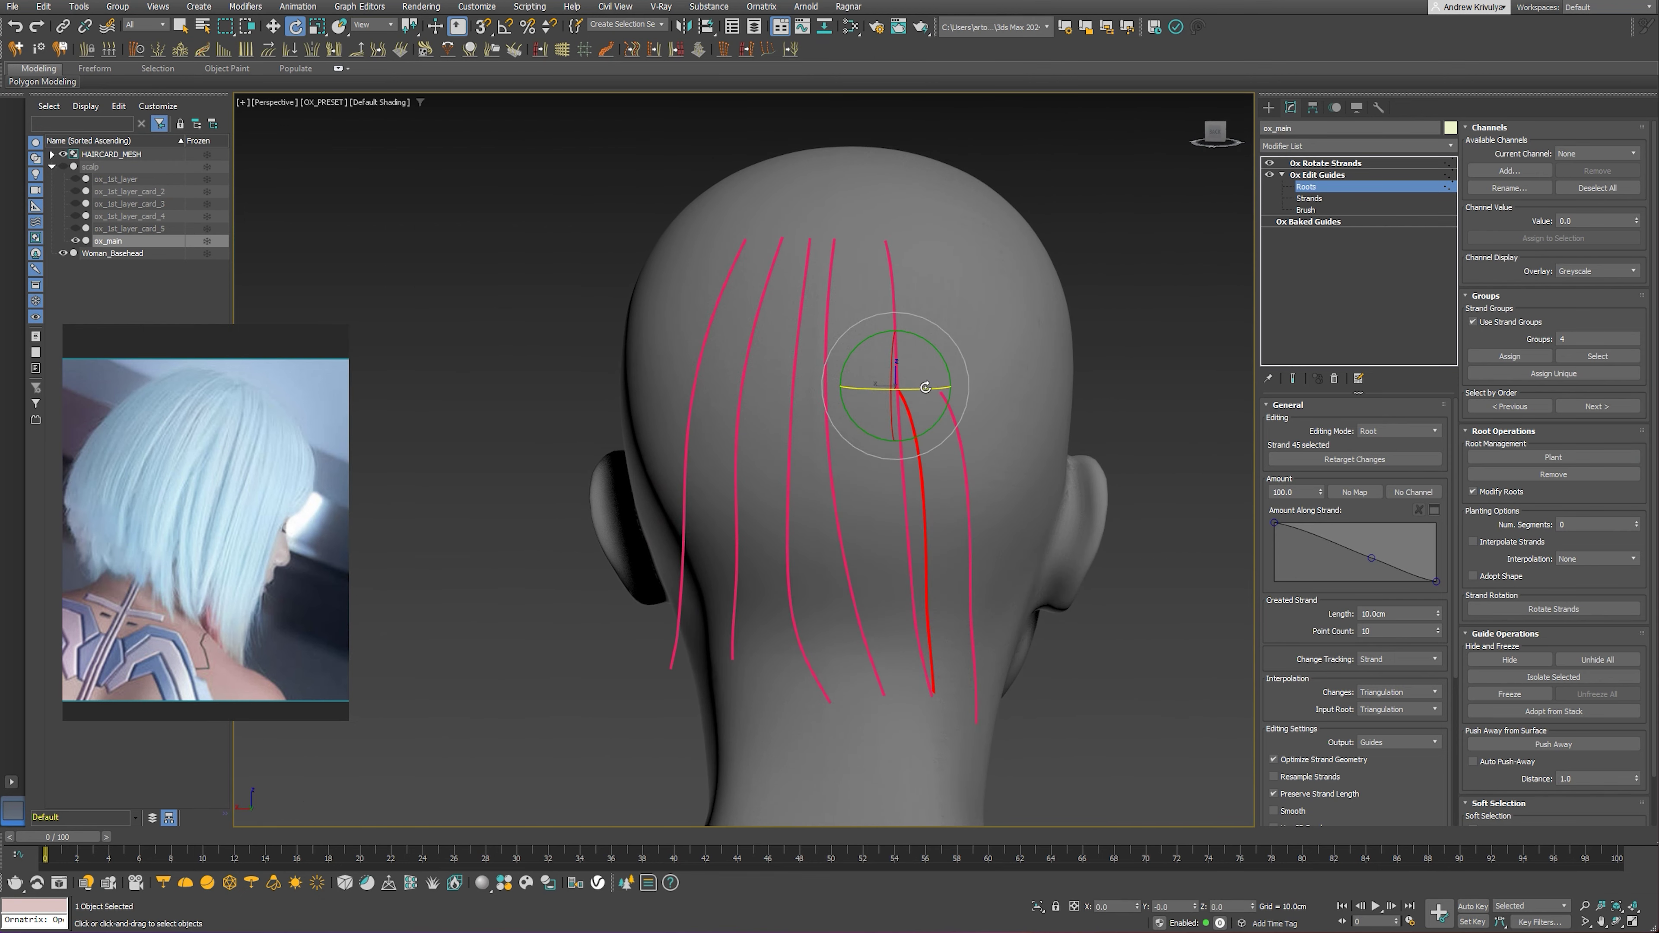
mouse_move(893, 415)
left_mouse_down()
mouse_move(907, 388)
mouse_move(973, 404)
left_mouse_up()
key("2")
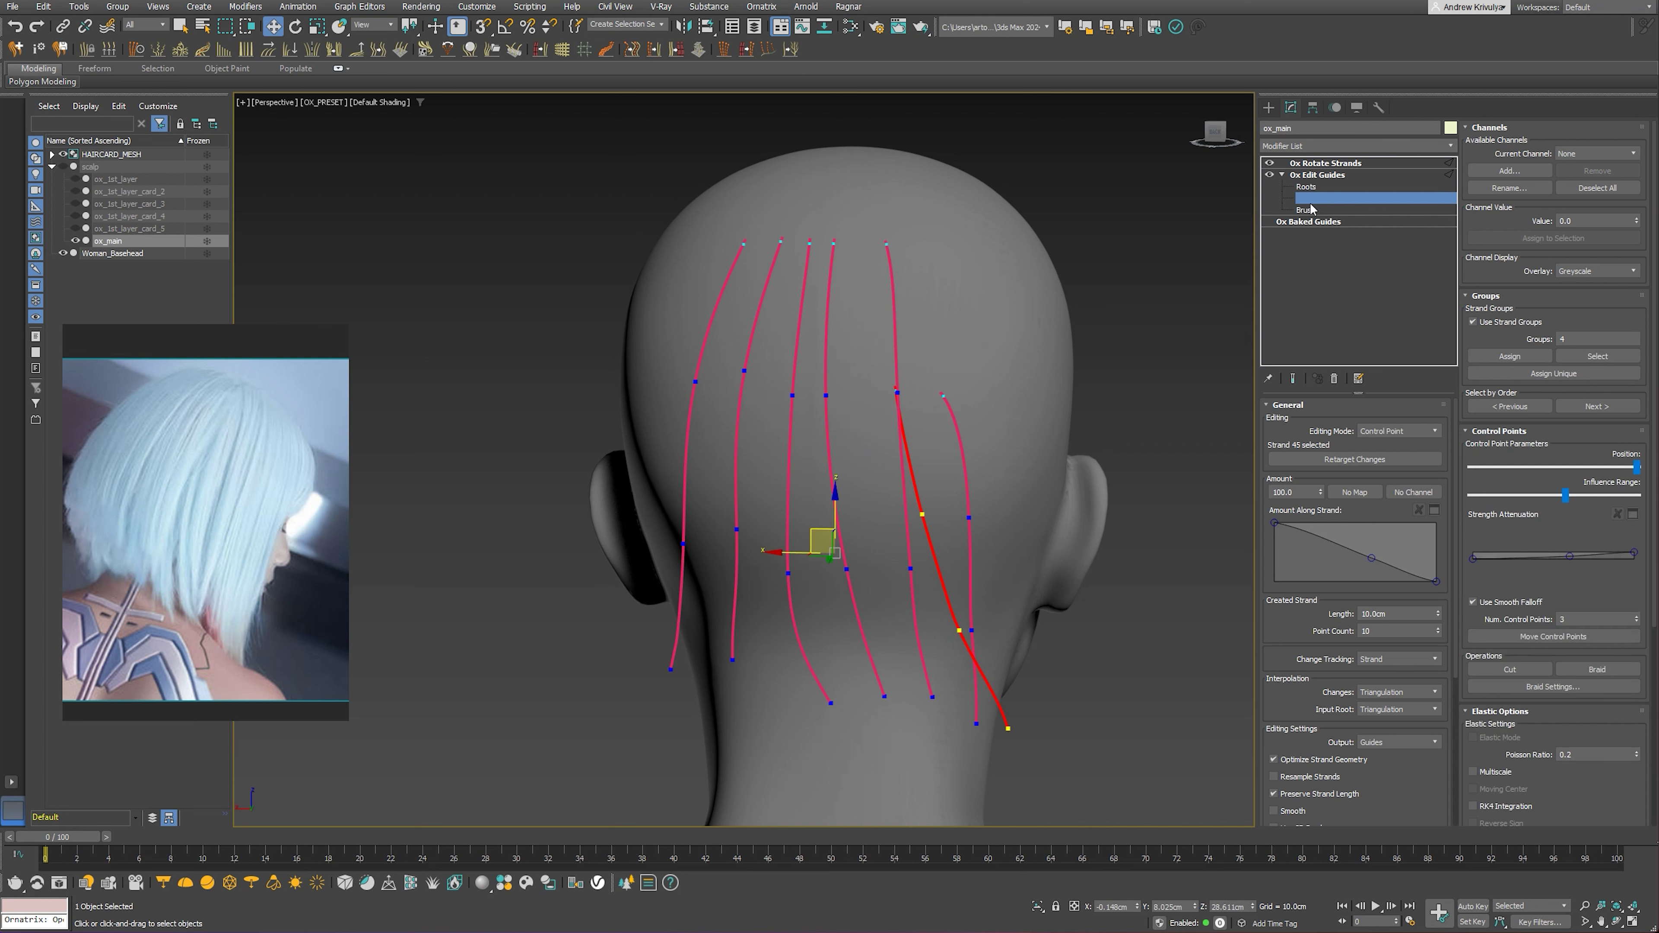
Move the crossing strand's control points to straighten it, undoing a bad end-point move
key("w")
left_click(921, 514)
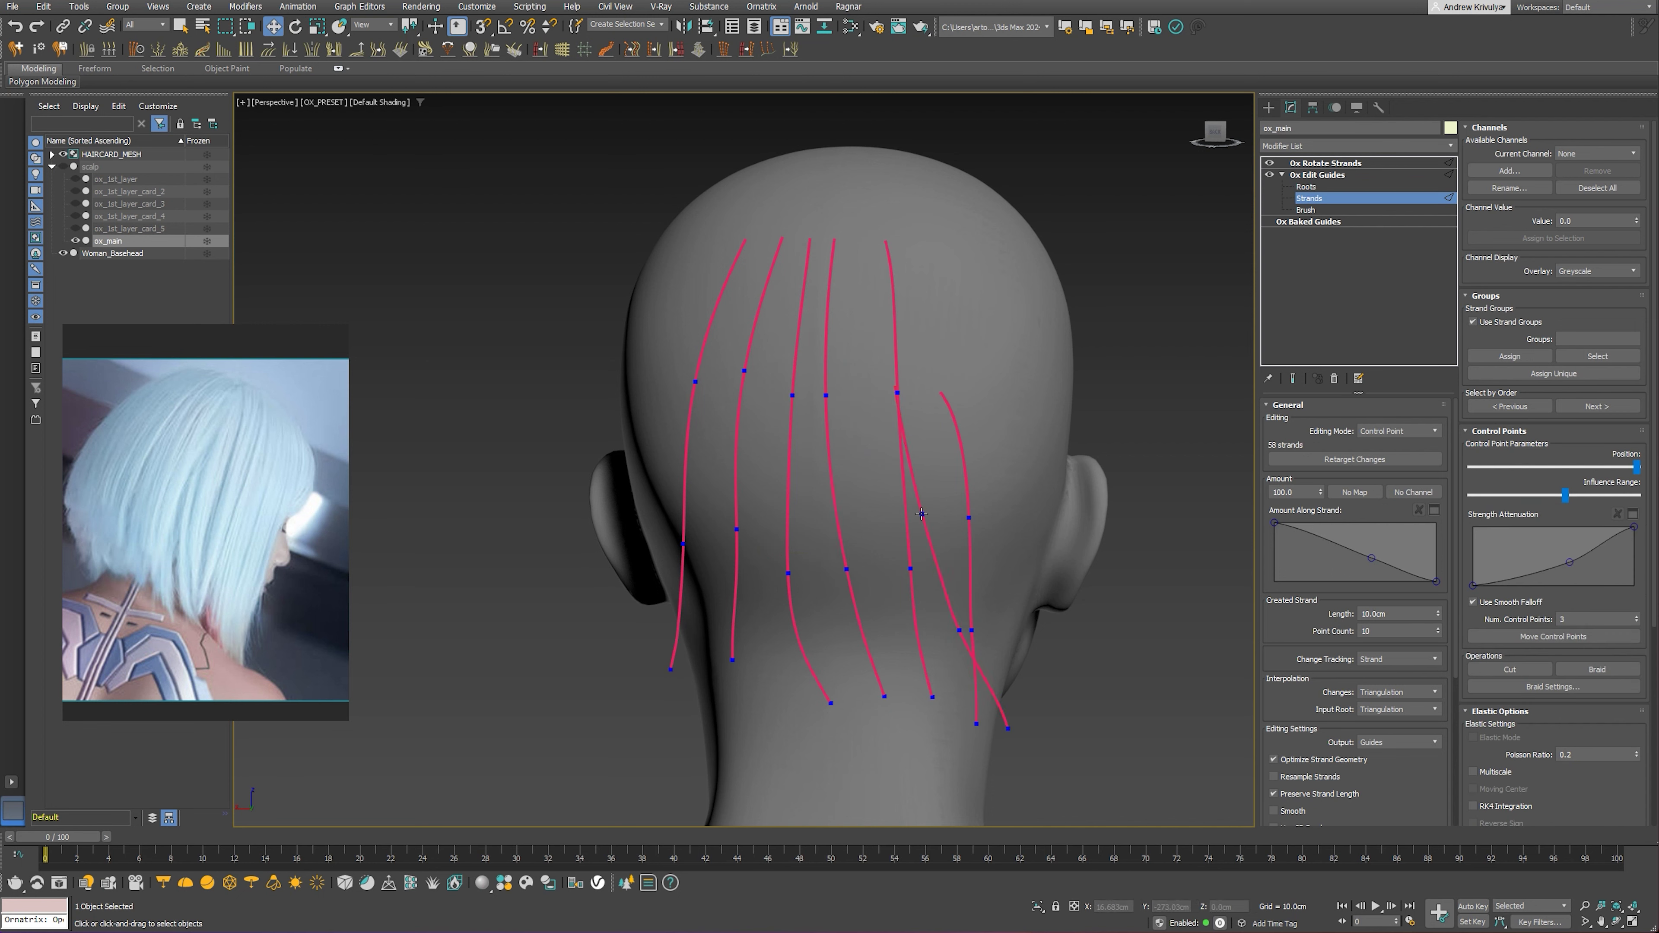
left_click_drag(852, 519, 861, 514)
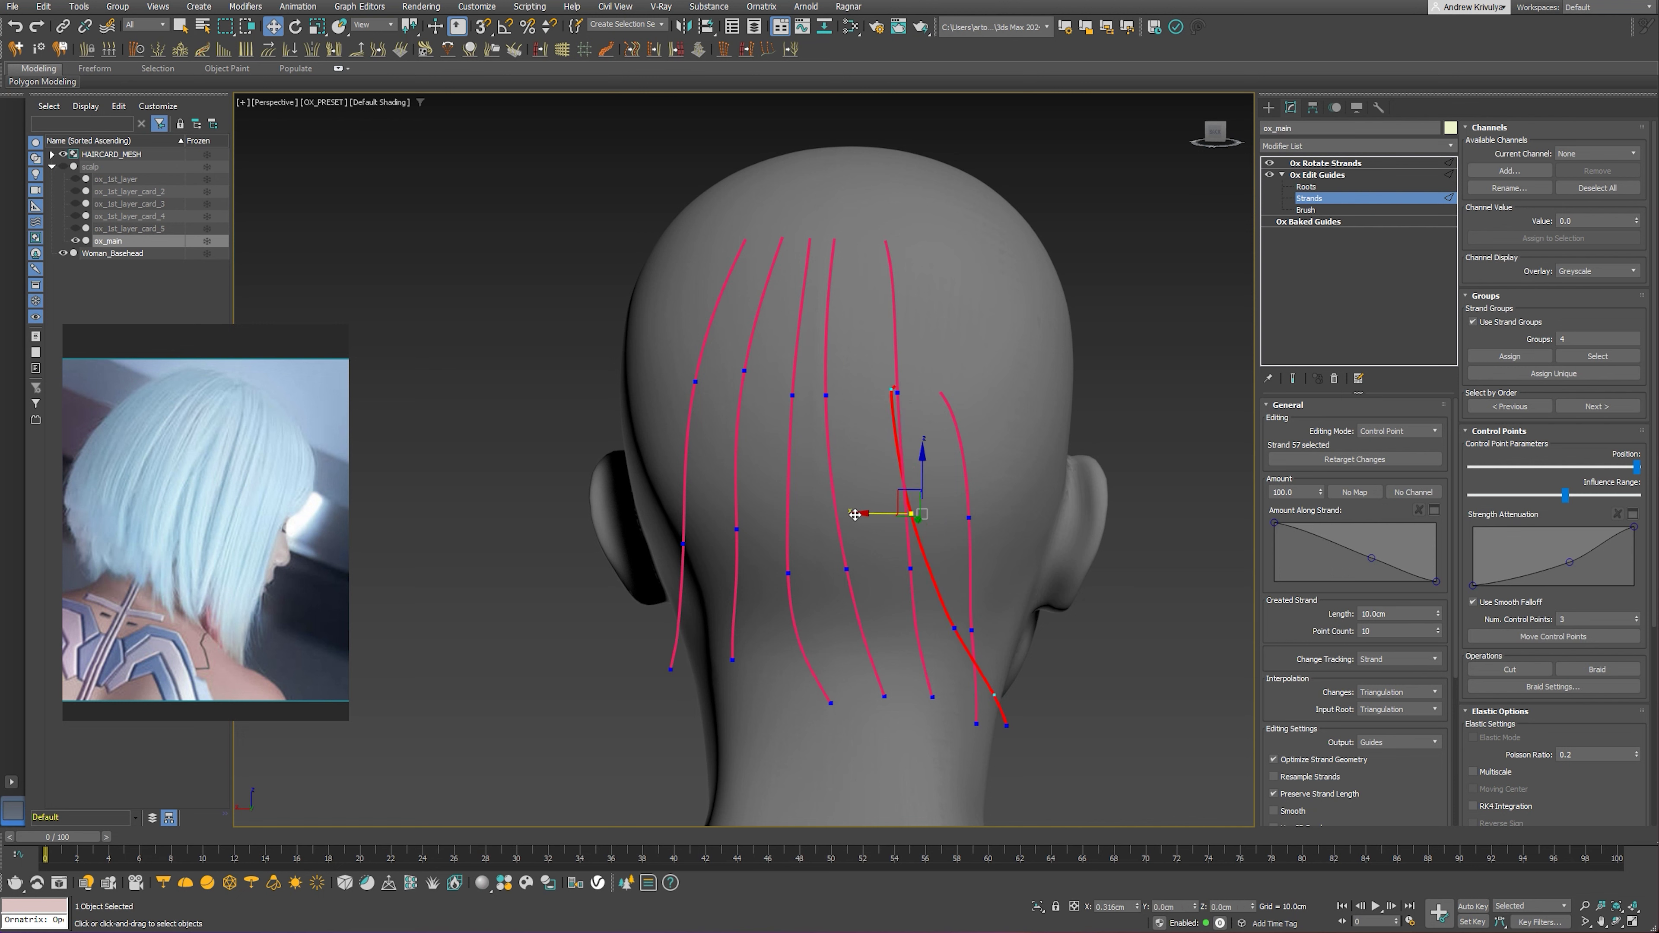
left_click(955, 628)
left_click_drag(955, 628, 924, 624)
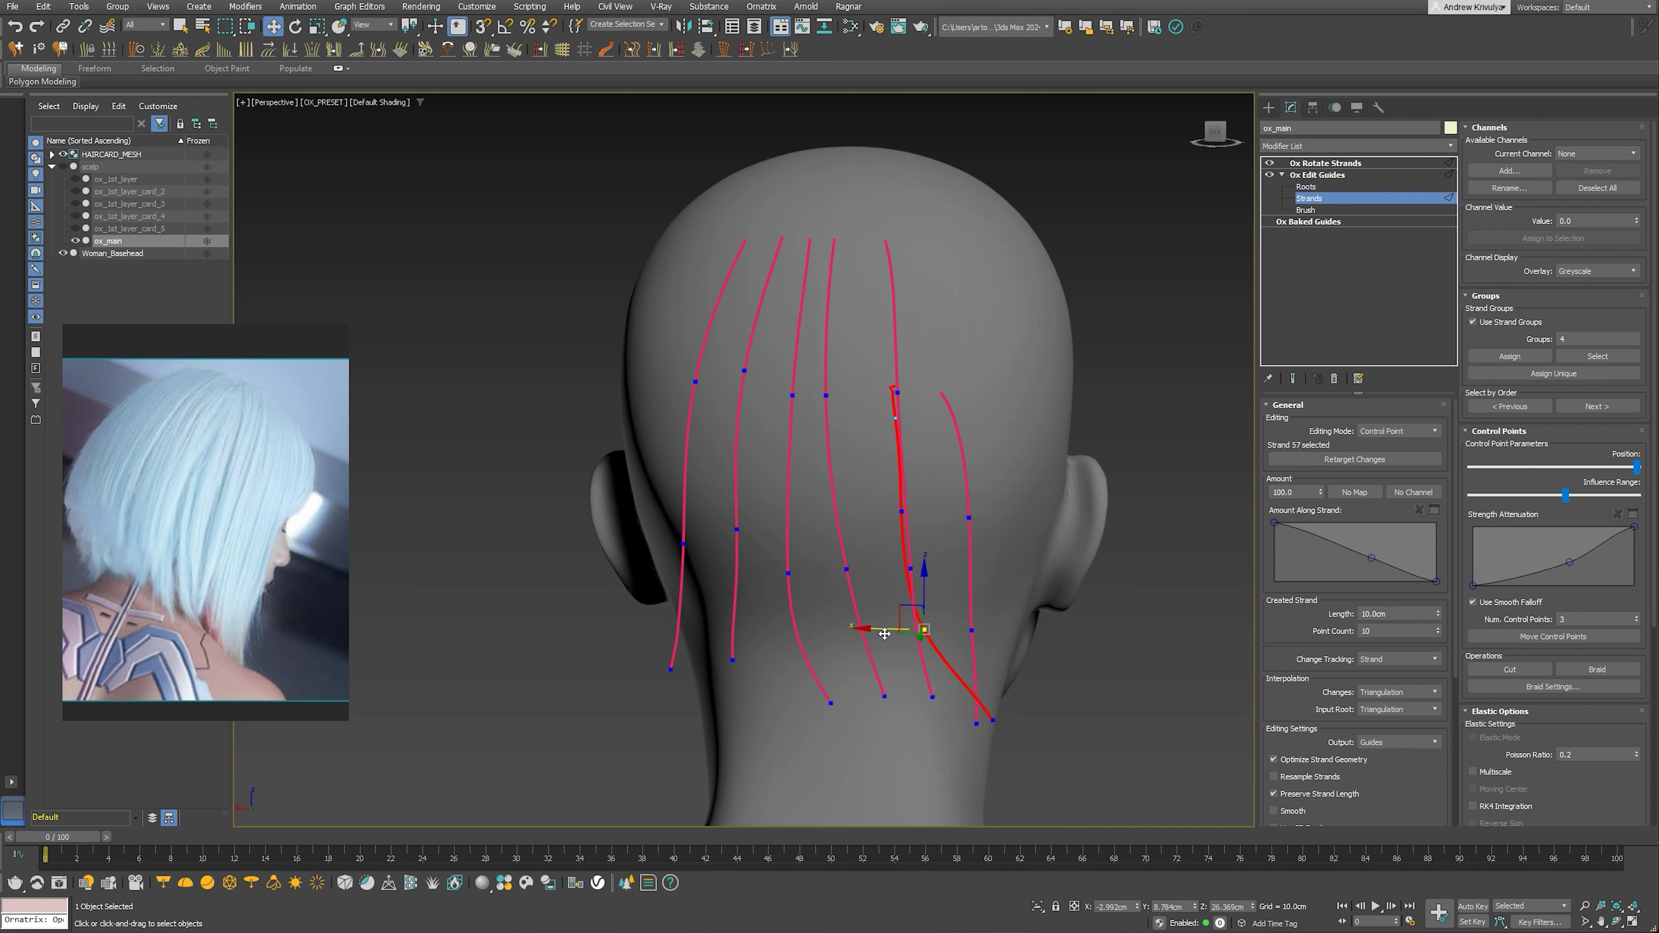
middle_click_drag(984, 723, 987, 623)
left_click(995, 616)
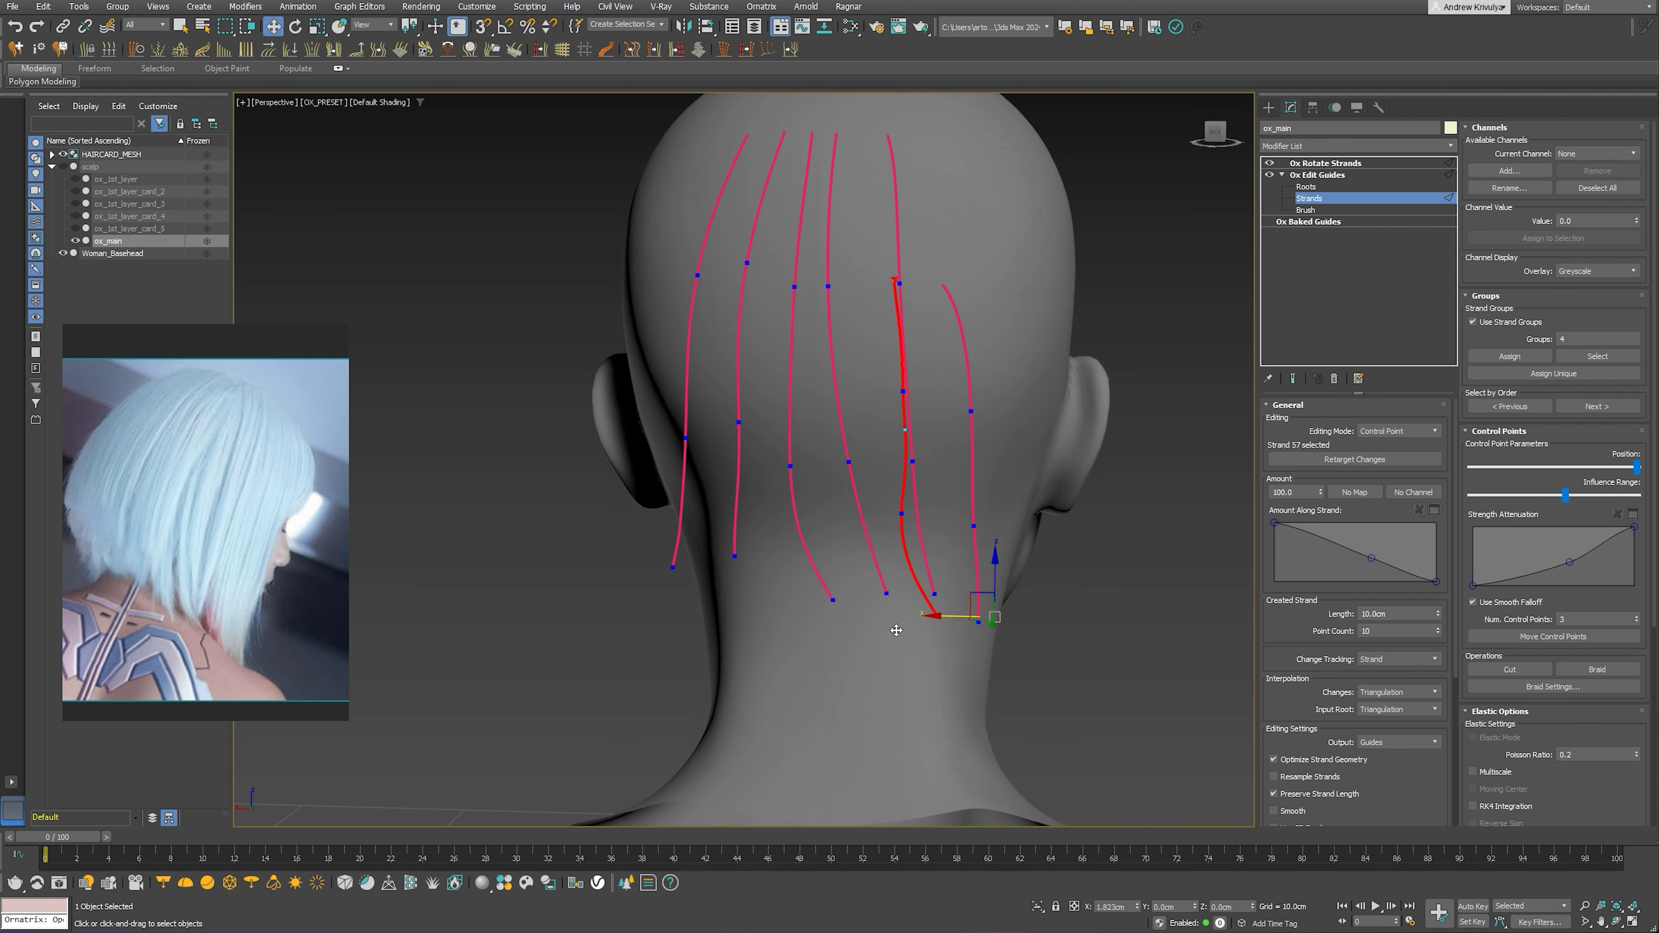
left_click_drag(902, 633, 1085, 566)
key("ctrl+z")
Fine-tune the crossing strand's end point near the neck so it hangs with the others
left_click(1639, 470)
left_click_drag(903, 623, 903, 623)
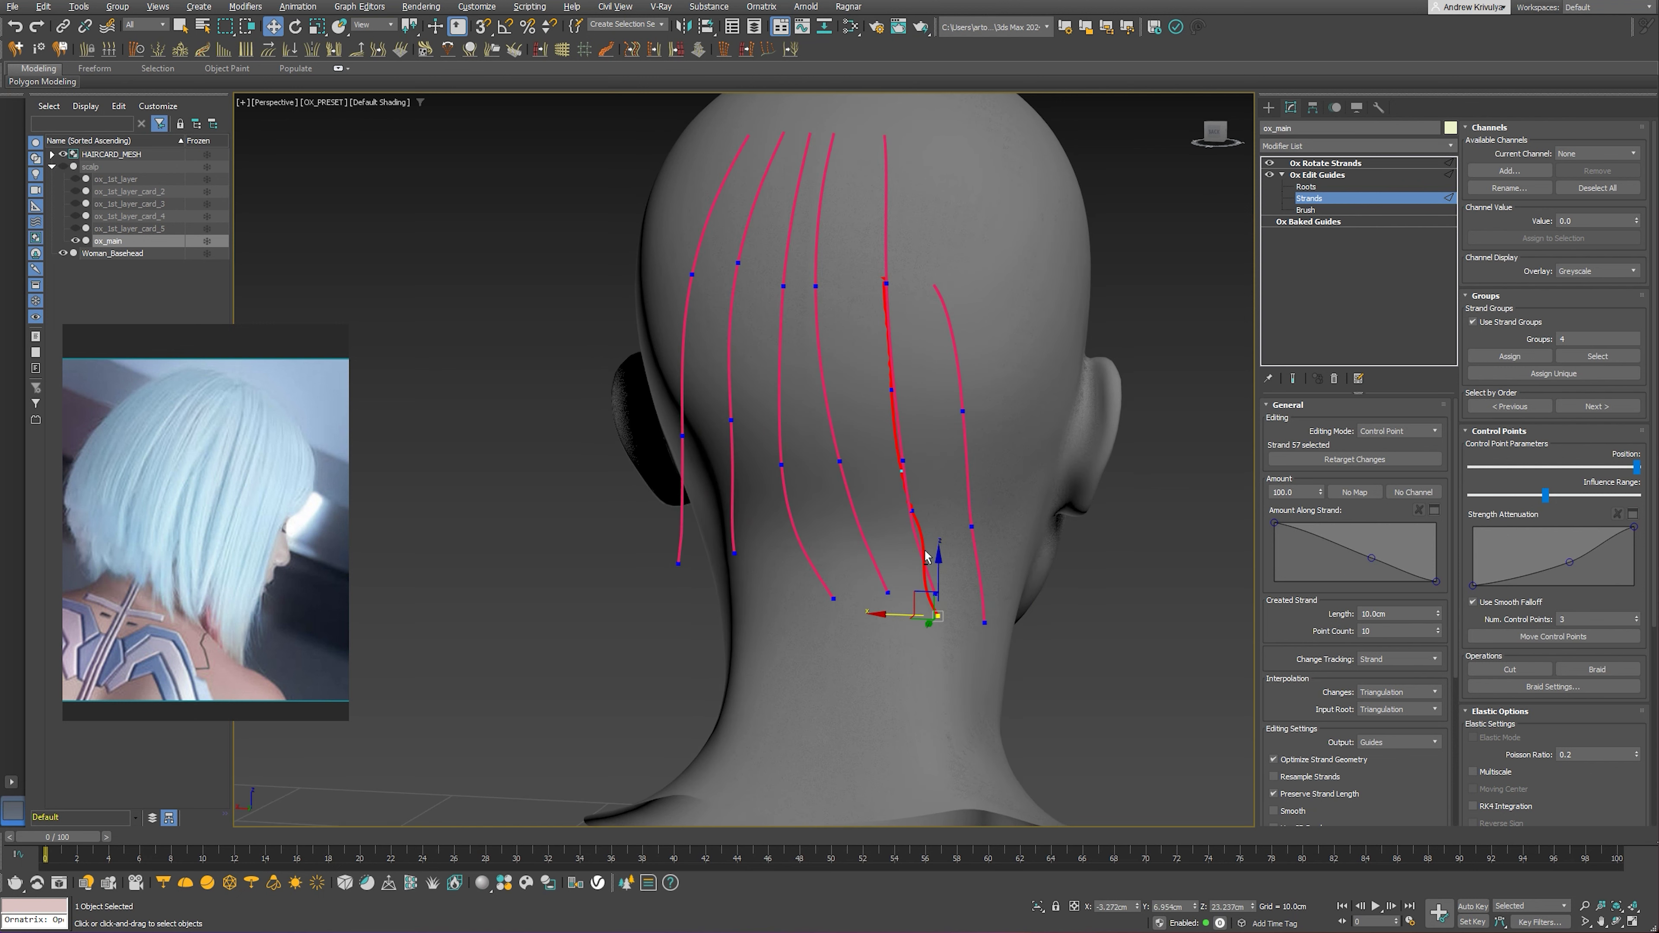
middle_click_drag(913, 618, 934, 617, "alt")
left_click(1306, 210)
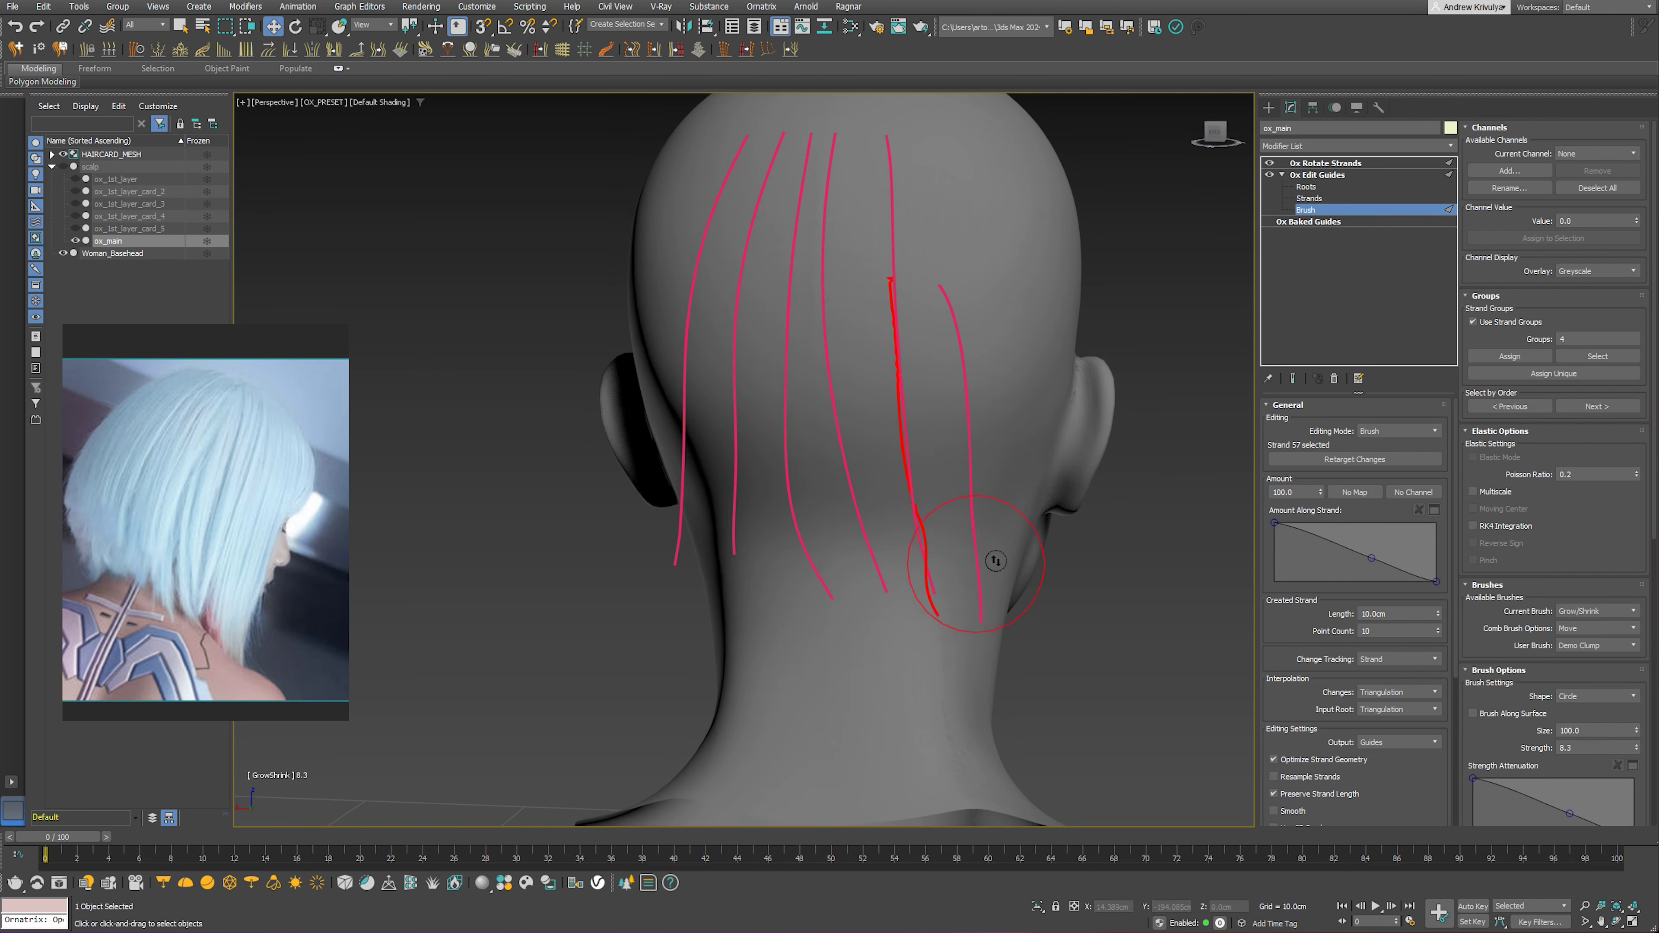
Switch the current guide brush to Smooth, then to Comb
left_click(1574, 610)
left_click(1577, 737)
mouse_move(923, 406)
middle_mouse_down("alt")
mouse_move(970, 475)
mouse_move(936, 485)
middle_mouse_up("alt")
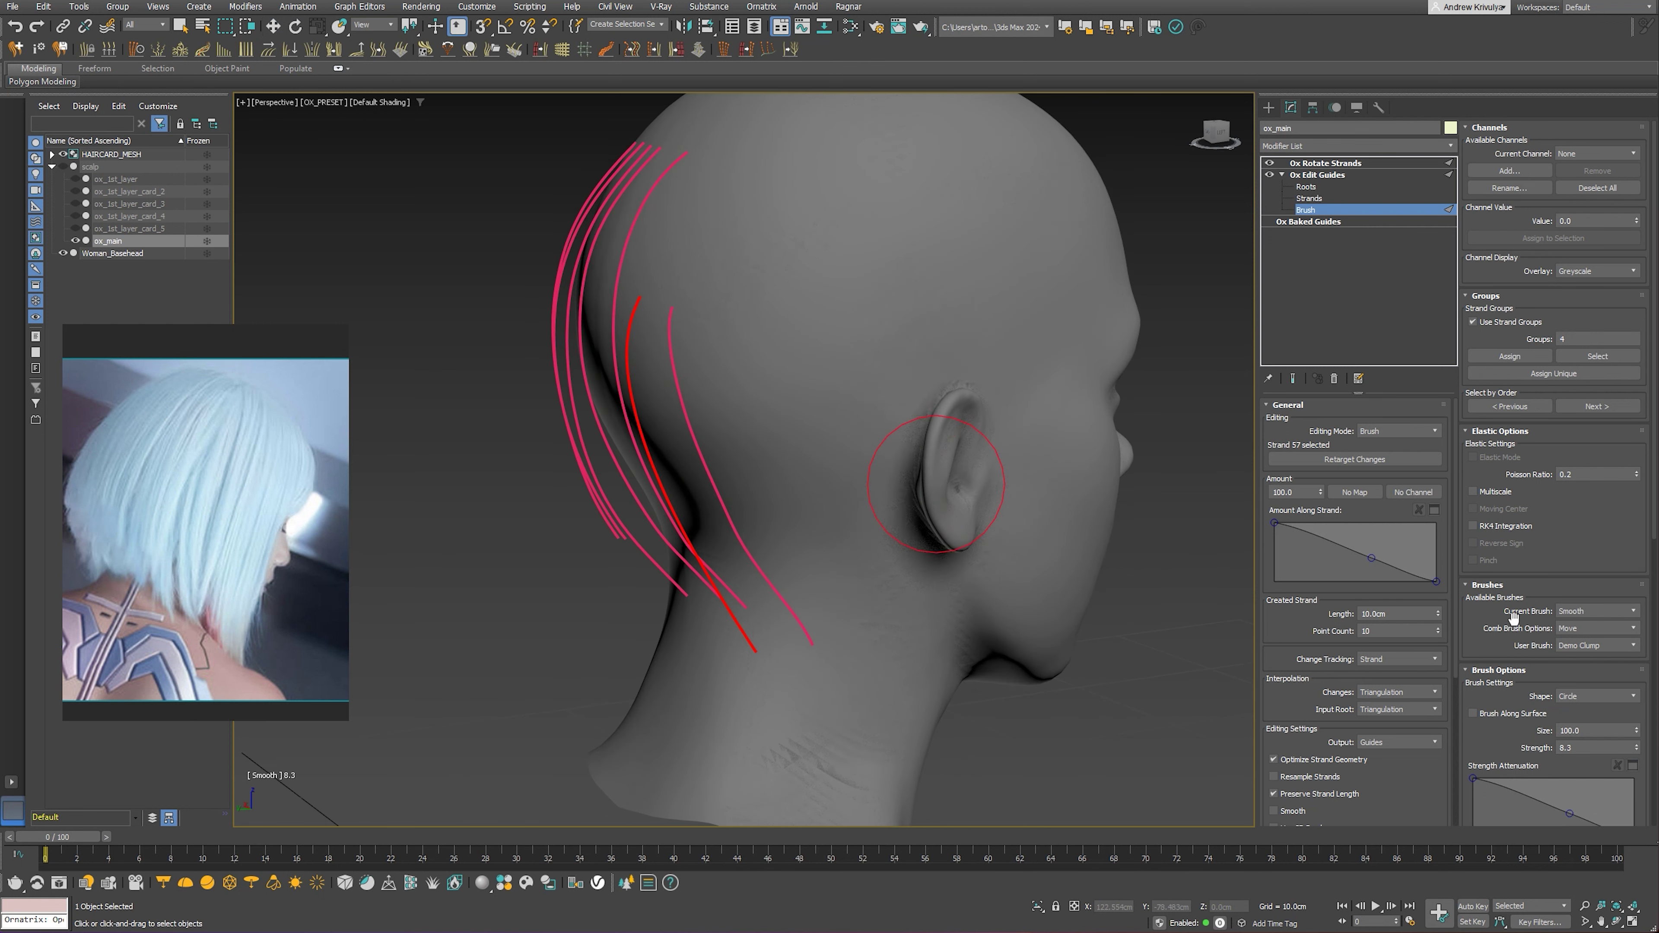
left_click(1593, 609)
left_click(1580, 638)
mouse_move(725, 527)
middle_mouse_down("alt")
mouse_move(669, 590)
mouse_move(808, 600)
middle_mouse_up("alt")
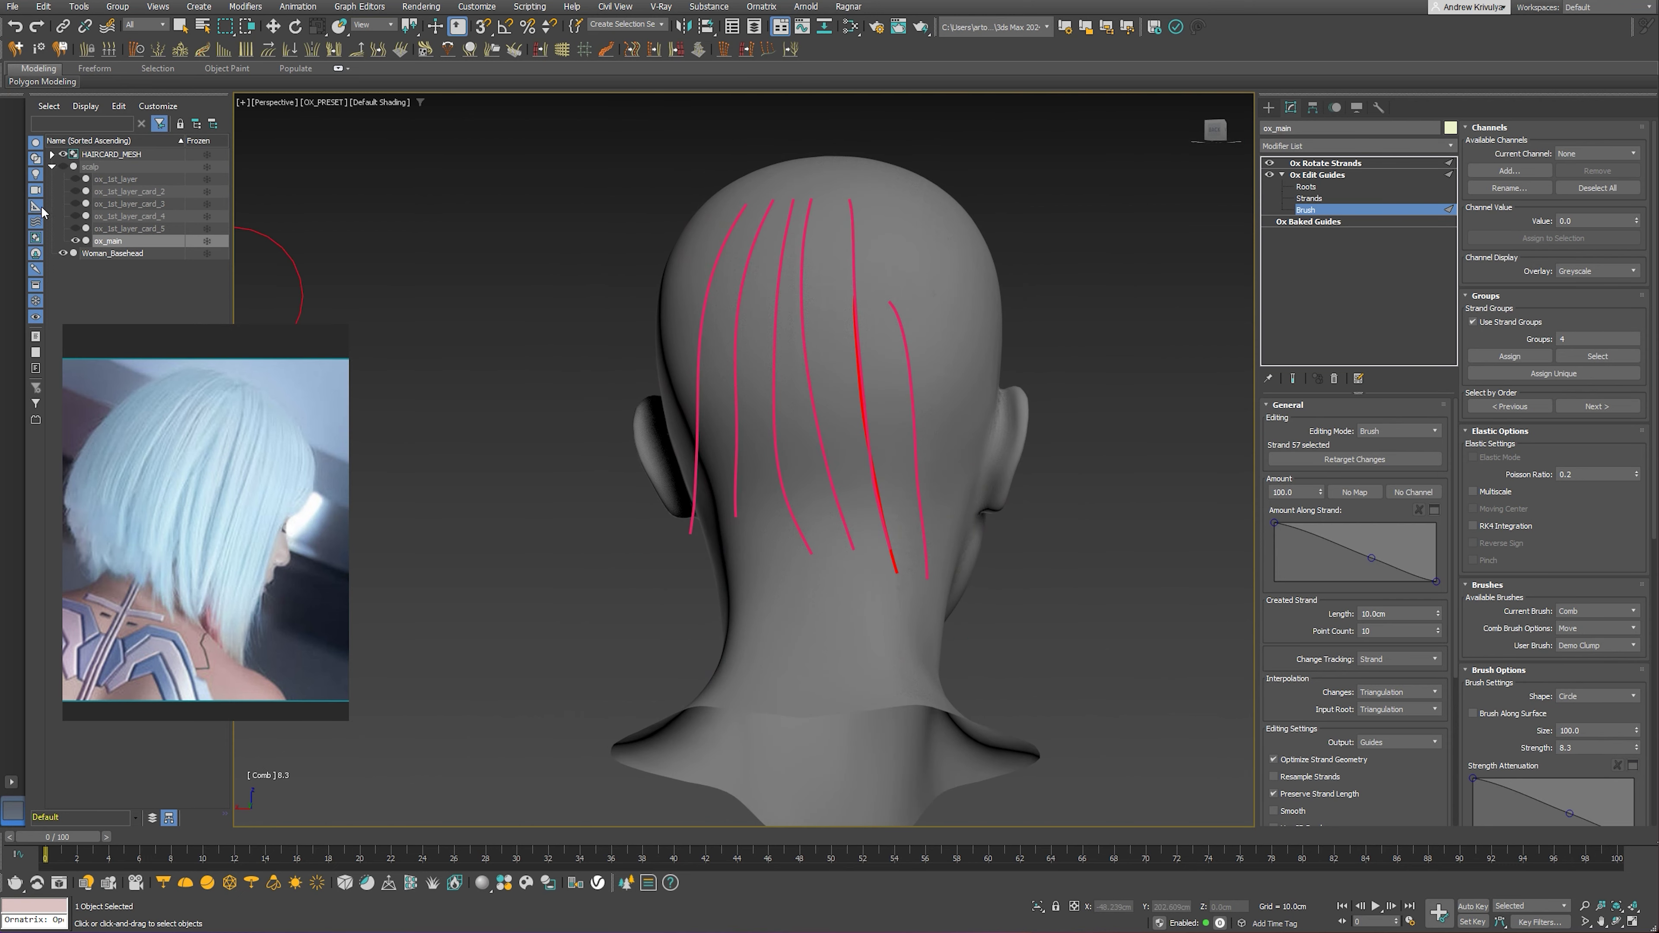
Preview the guides under ox_1st_layer_card_4, hide the cards, and turn on end-result display
left_click(75, 216)
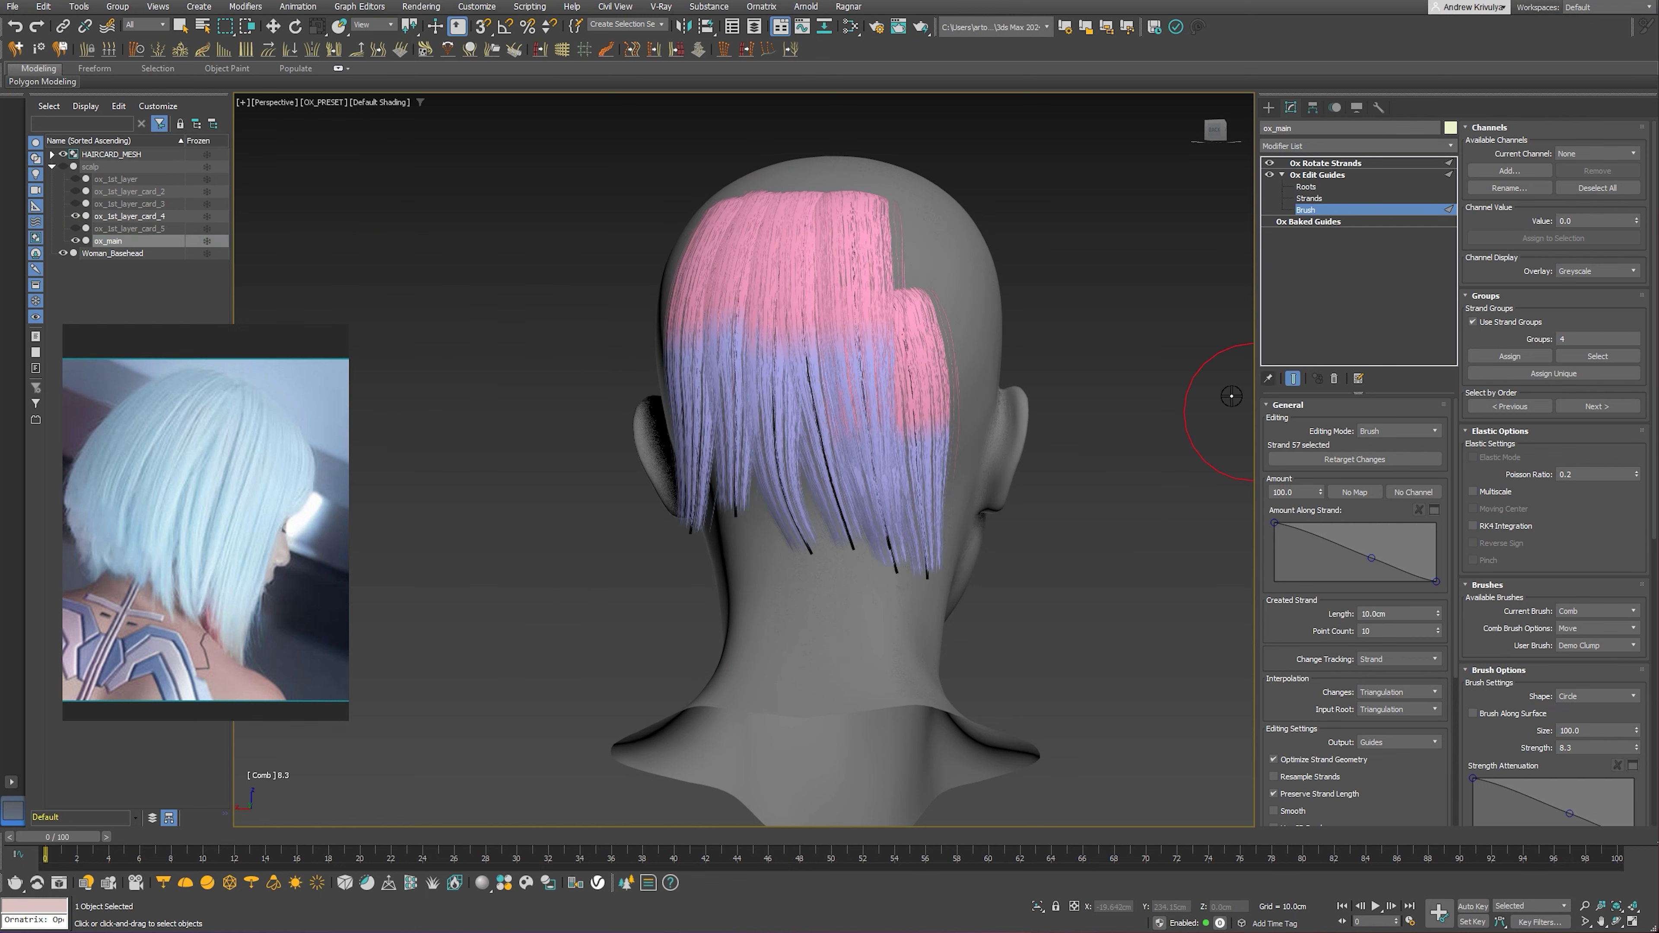
mouse_move(953, 471)
middle_mouse_down("alt")
mouse_move(907, 592)
mouse_move(870, 371)
mouse_move(943, 470)
mouse_move(921, 481)
middle_mouse_up("alt")
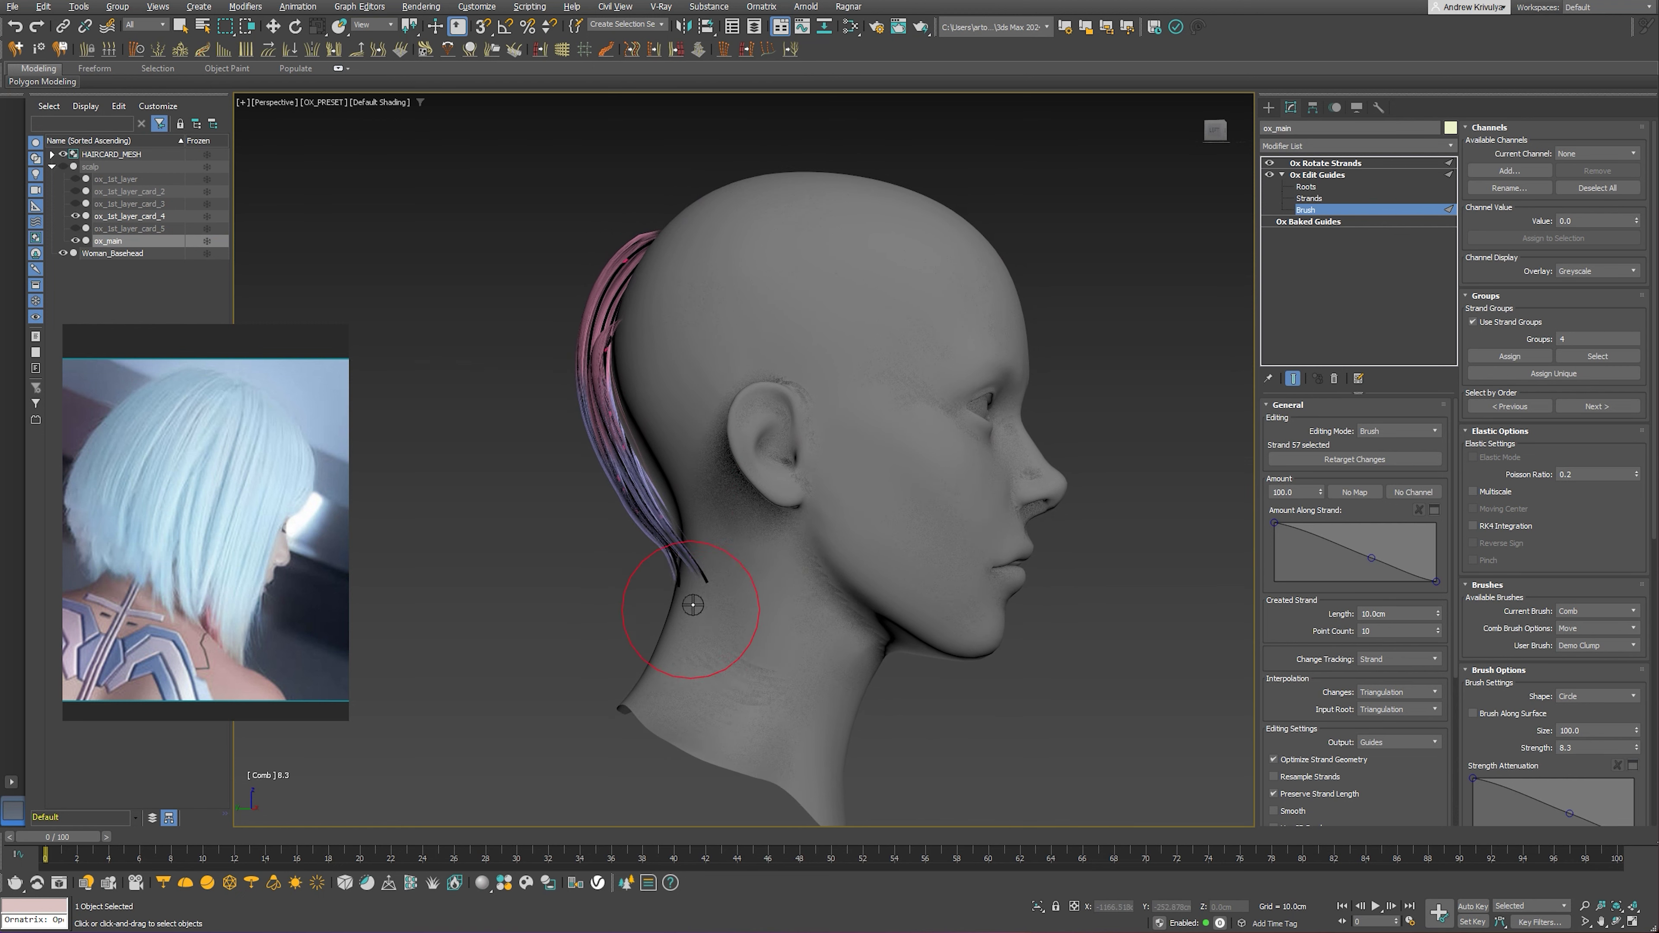
mouse_move(689, 567)
middle_mouse_down("alt")
mouse_move(752, 564)
mouse_move(820, 593)
mouse_move(759, 592)
mouse_move(822, 597)
mouse_move(859, 563)
middle_mouse_up("alt")
scroll(872, 502, "up", 5)
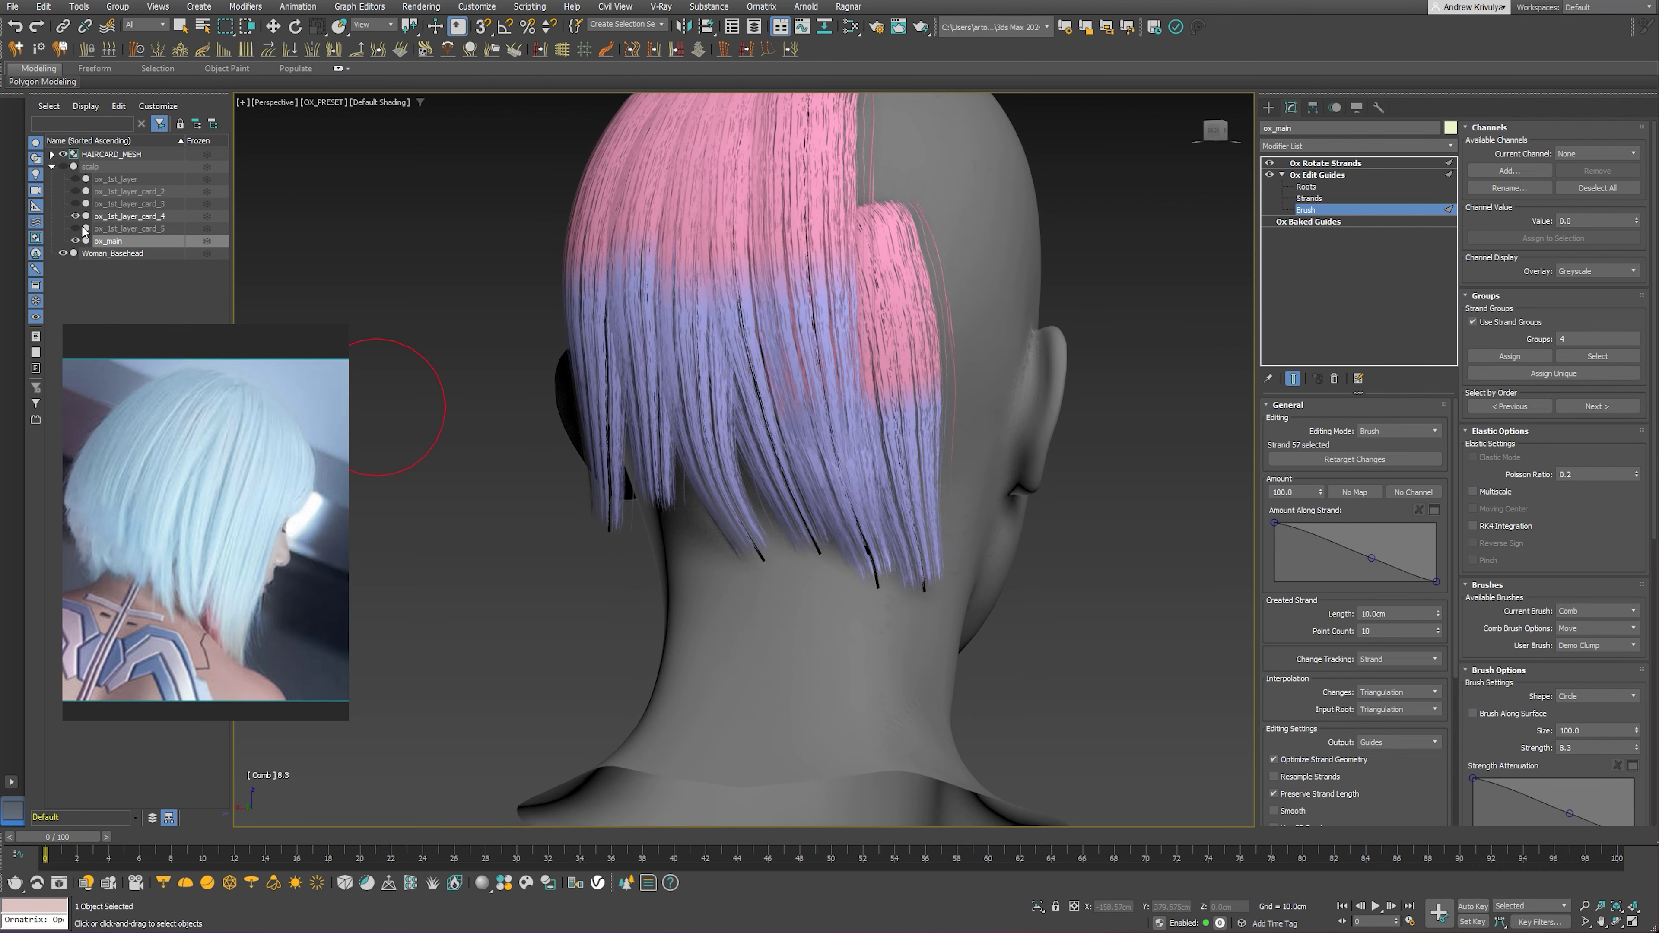
left_click(75, 216)
left_click(1292, 381)
mouse_move(791, 462)
middle_mouse_down("alt")
mouse_move(881, 466)
mouse_move(849, 462)
middle_mouse_up("alt")
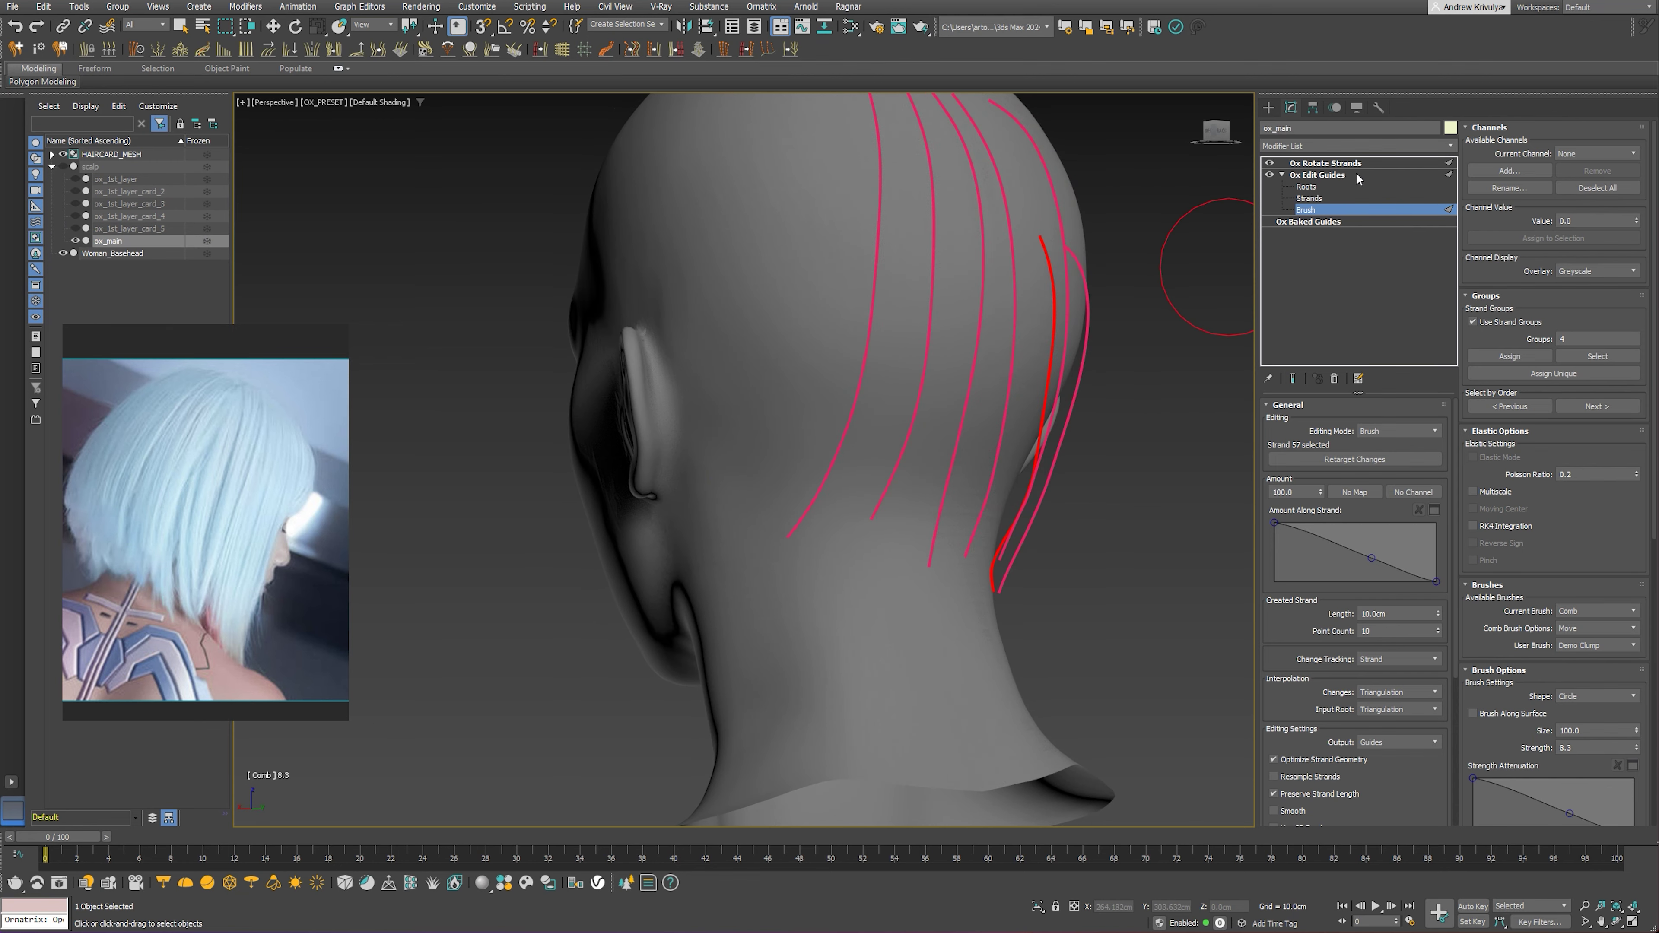
In Roots mode, plant a new guide strand on the back of the head
left_click(1306, 186)
mouse_move(1181, 280)
middle_mouse_down("alt")
mouse_move(993, 436)
mouse_move(985, 410)
mouse_move(1017, 410)
mouse_move(997, 412)
middle_mouse_up("alt")
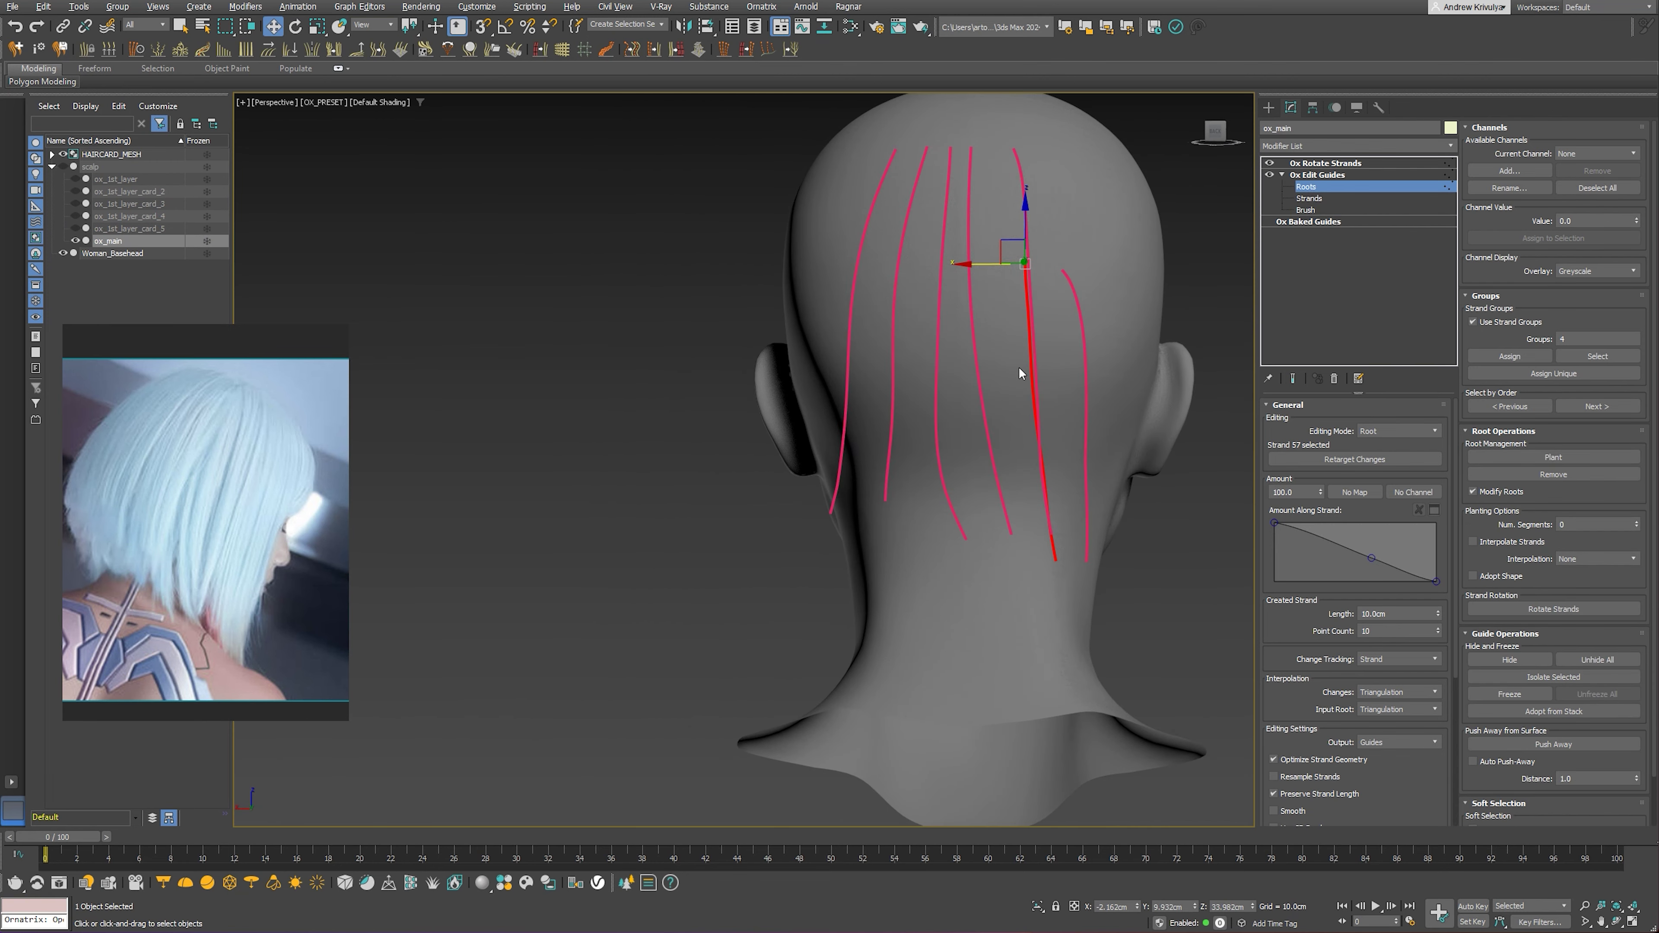
left_click(1523, 457)
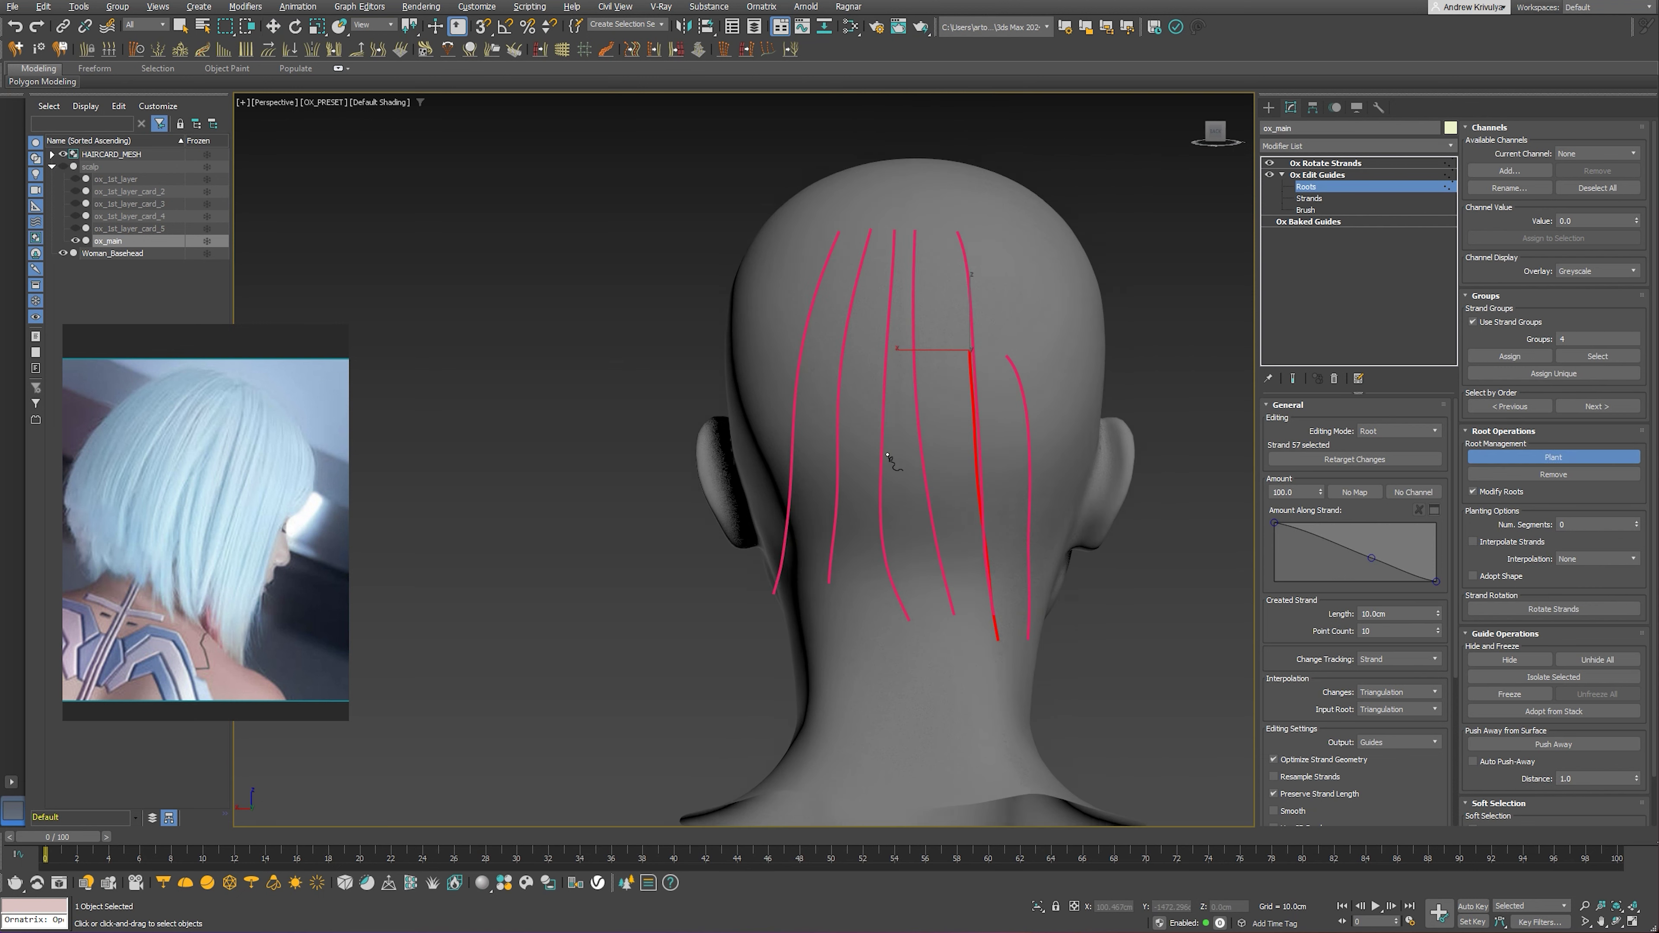
scroll(929, 375, "up", 5)
scroll(929, 375, "down", 3)
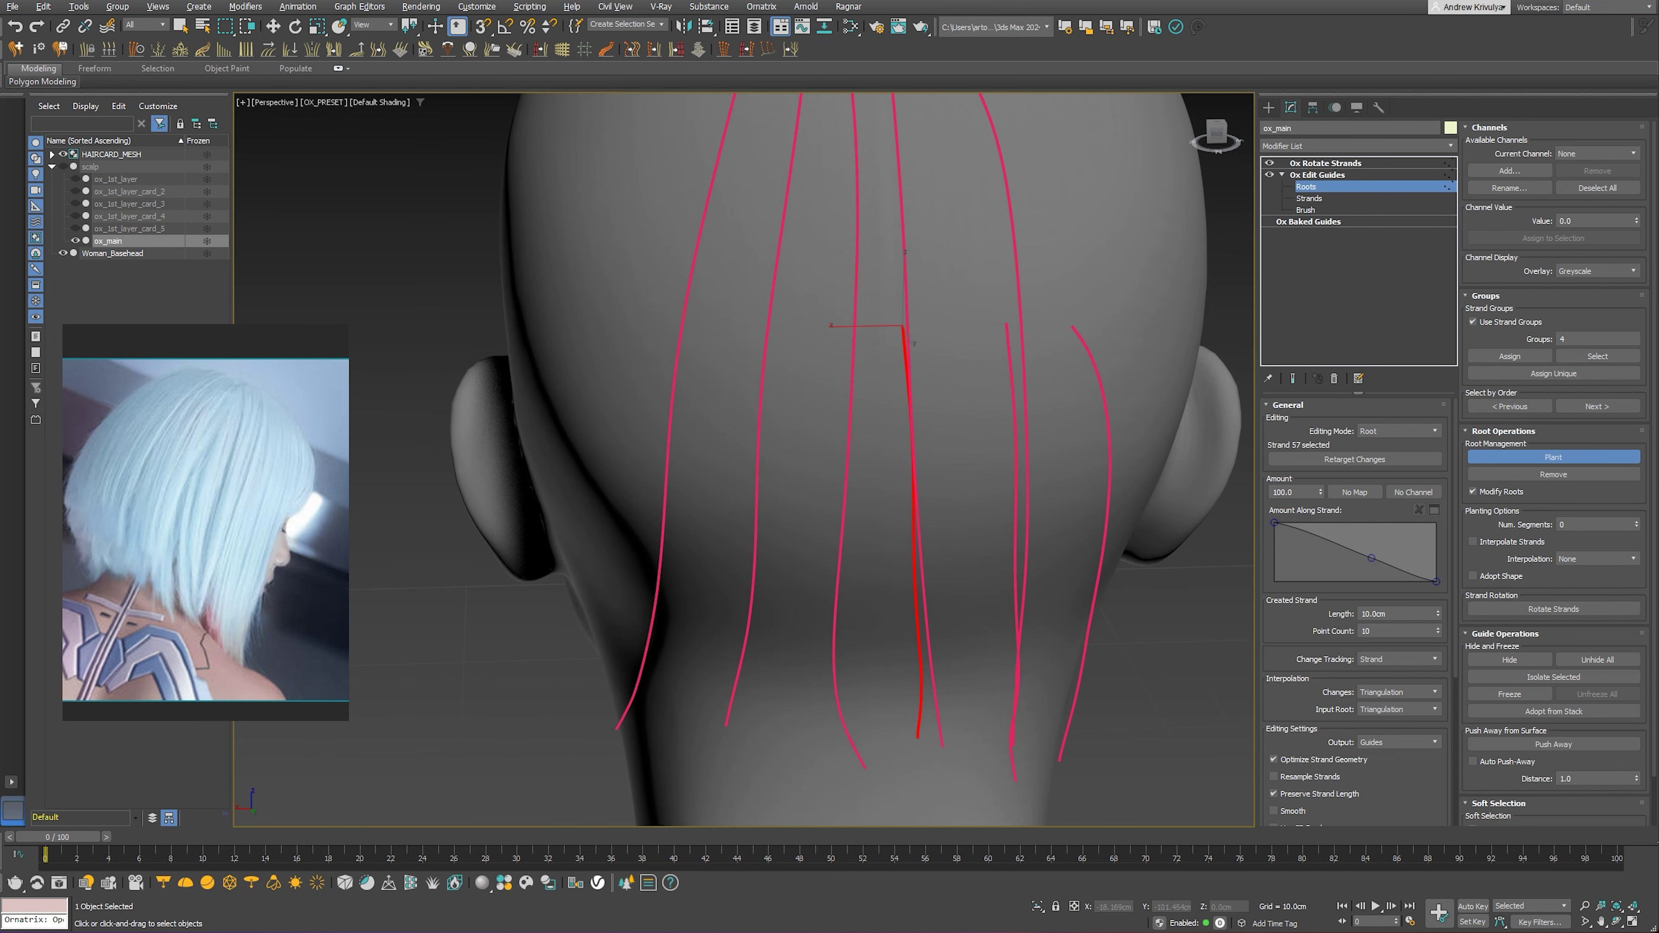
left_click(911, 330)
middle_click_drag(911, 330, 1111, 301, "alt")
Select the guide strand rooted near the crown and return to brushing
left_click(1309, 197)
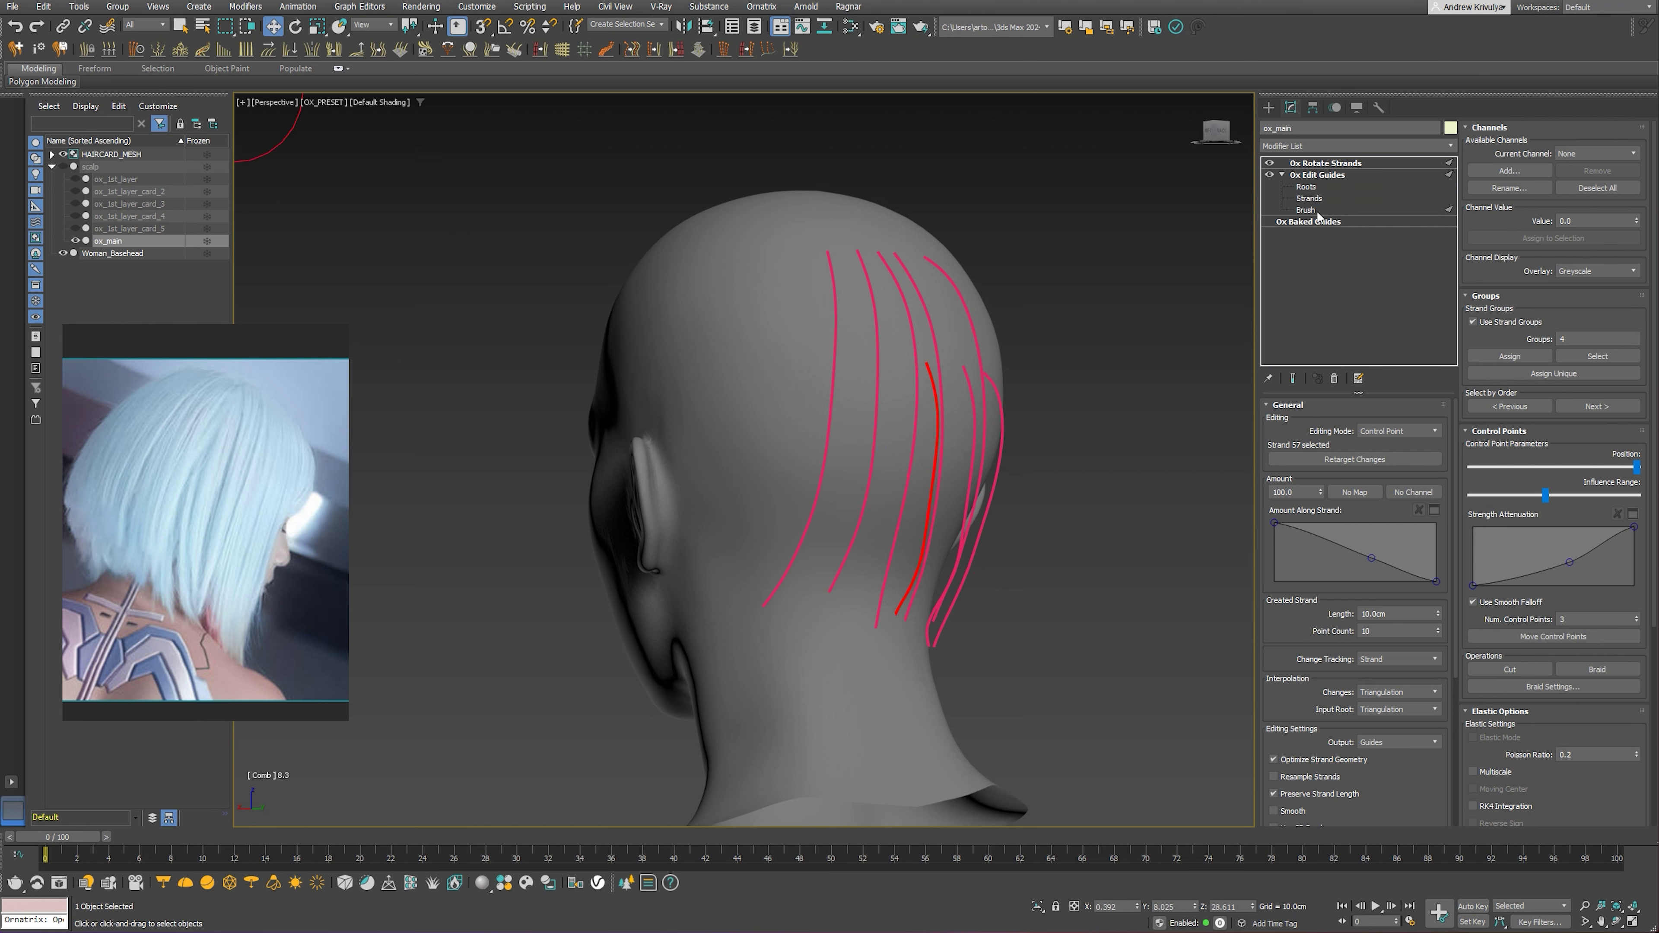
mouse_move(915, 458)
middle_mouse_down("alt")
mouse_move(957, 553)
mouse_move(889, 556)
mouse_move(934, 550)
mouse_move(870, 537)
mouse_move(844, 563)
mouse_move(889, 630)
mouse_move(930, 639)
mouse_move(863, 654)
mouse_move(974, 653)
middle_mouse_up("alt")
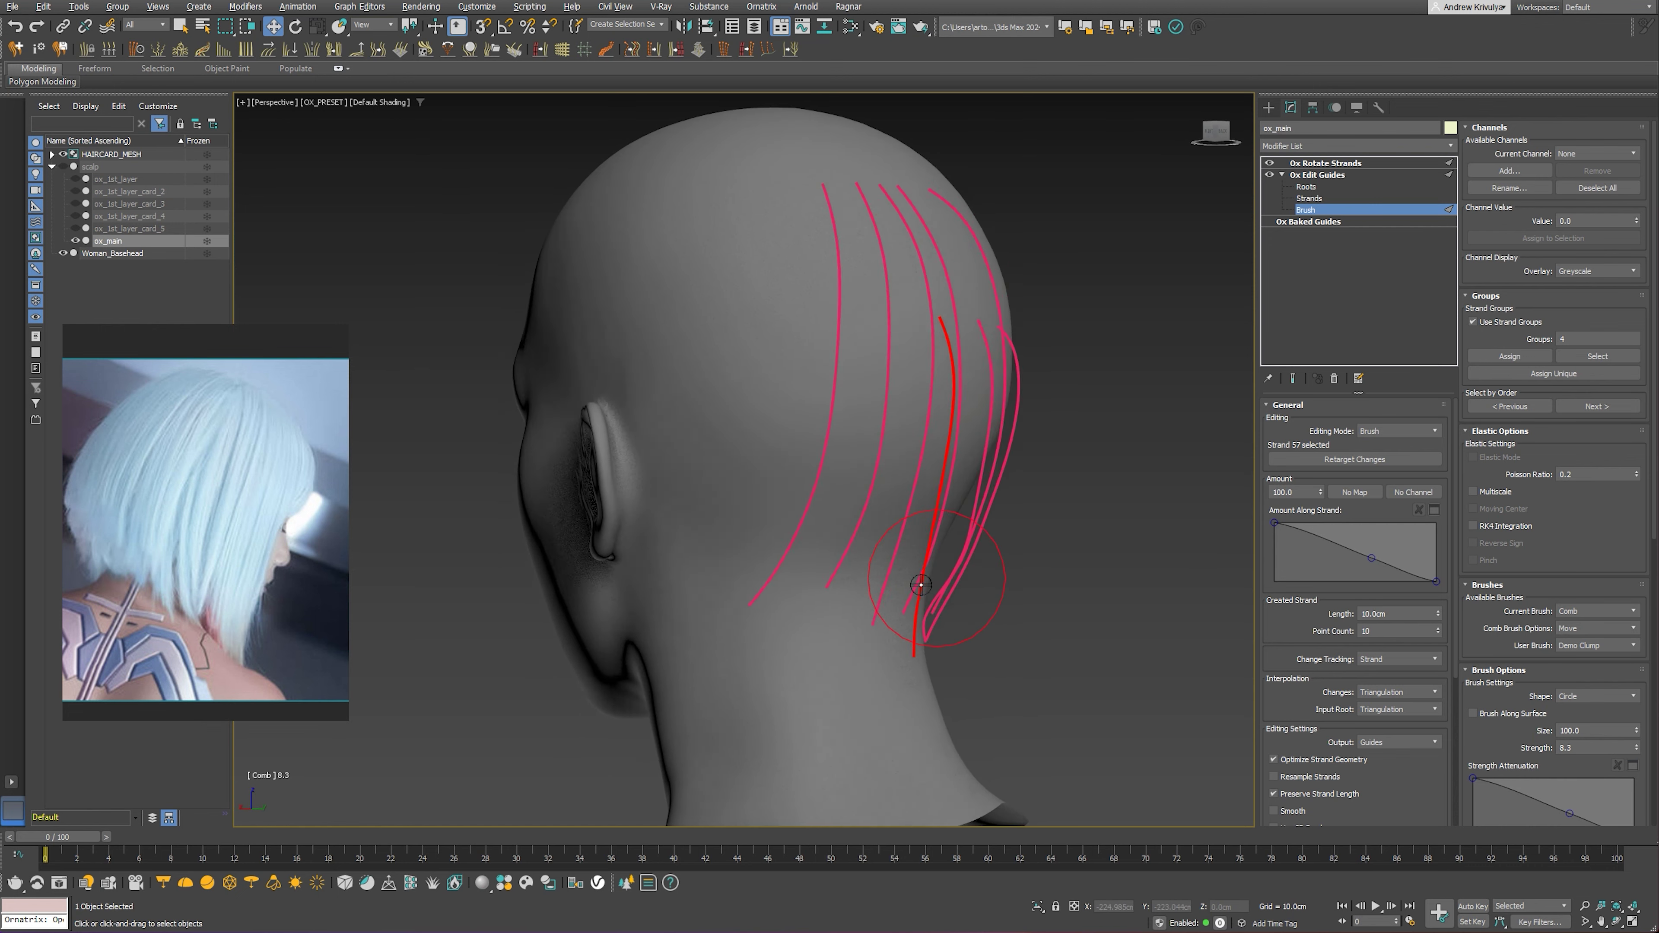
left_click(1306, 188)
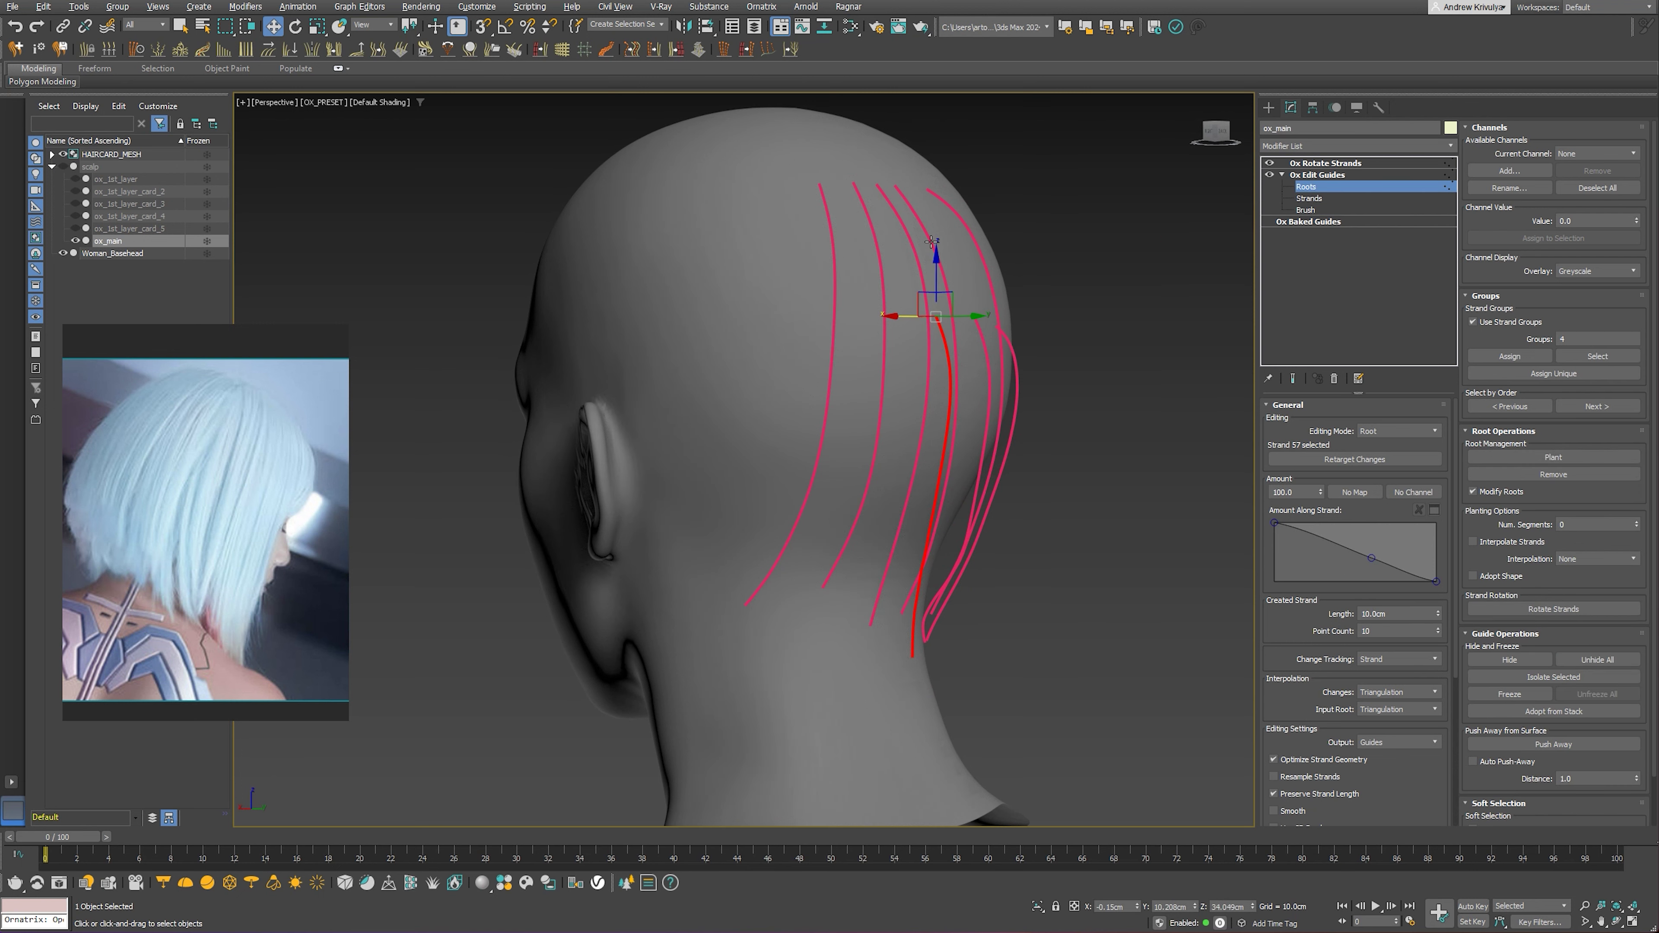
left_click(932, 242)
left_click(1307, 210)
middle_click_drag(914, 503, 993, 503, "alt")
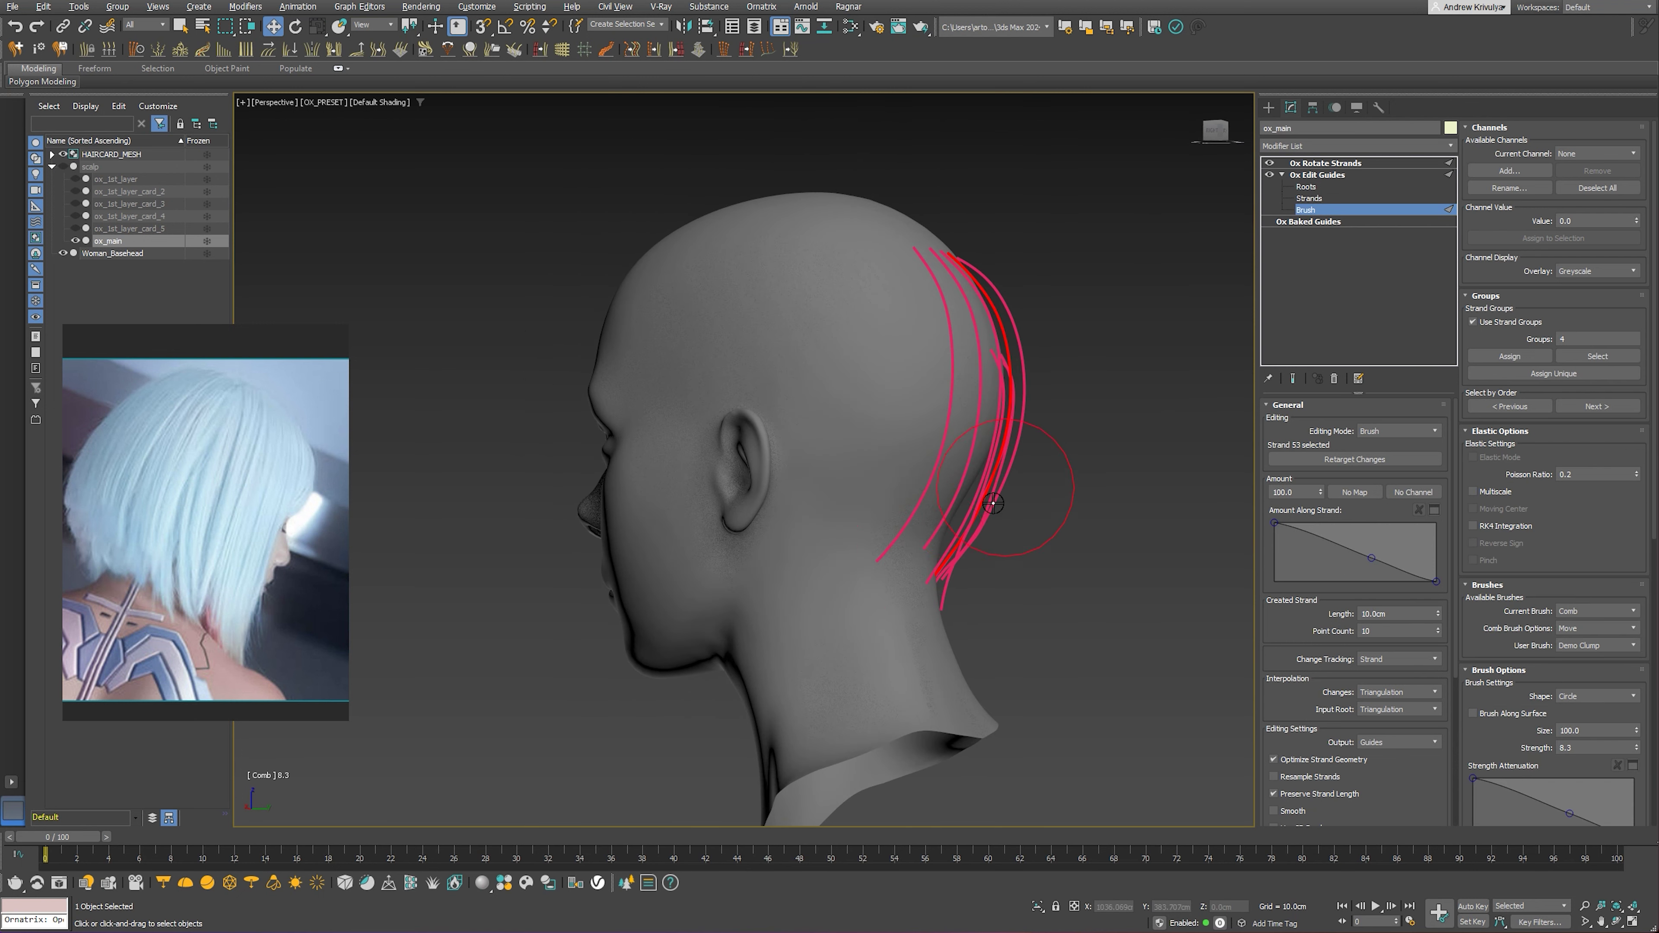
mouse_move(926, 588)
middle_mouse_down("alt")
mouse_move(941, 719)
mouse_move(888, 368)
middle_mouse_up("alt")
scroll(911, 449, "up", 3)
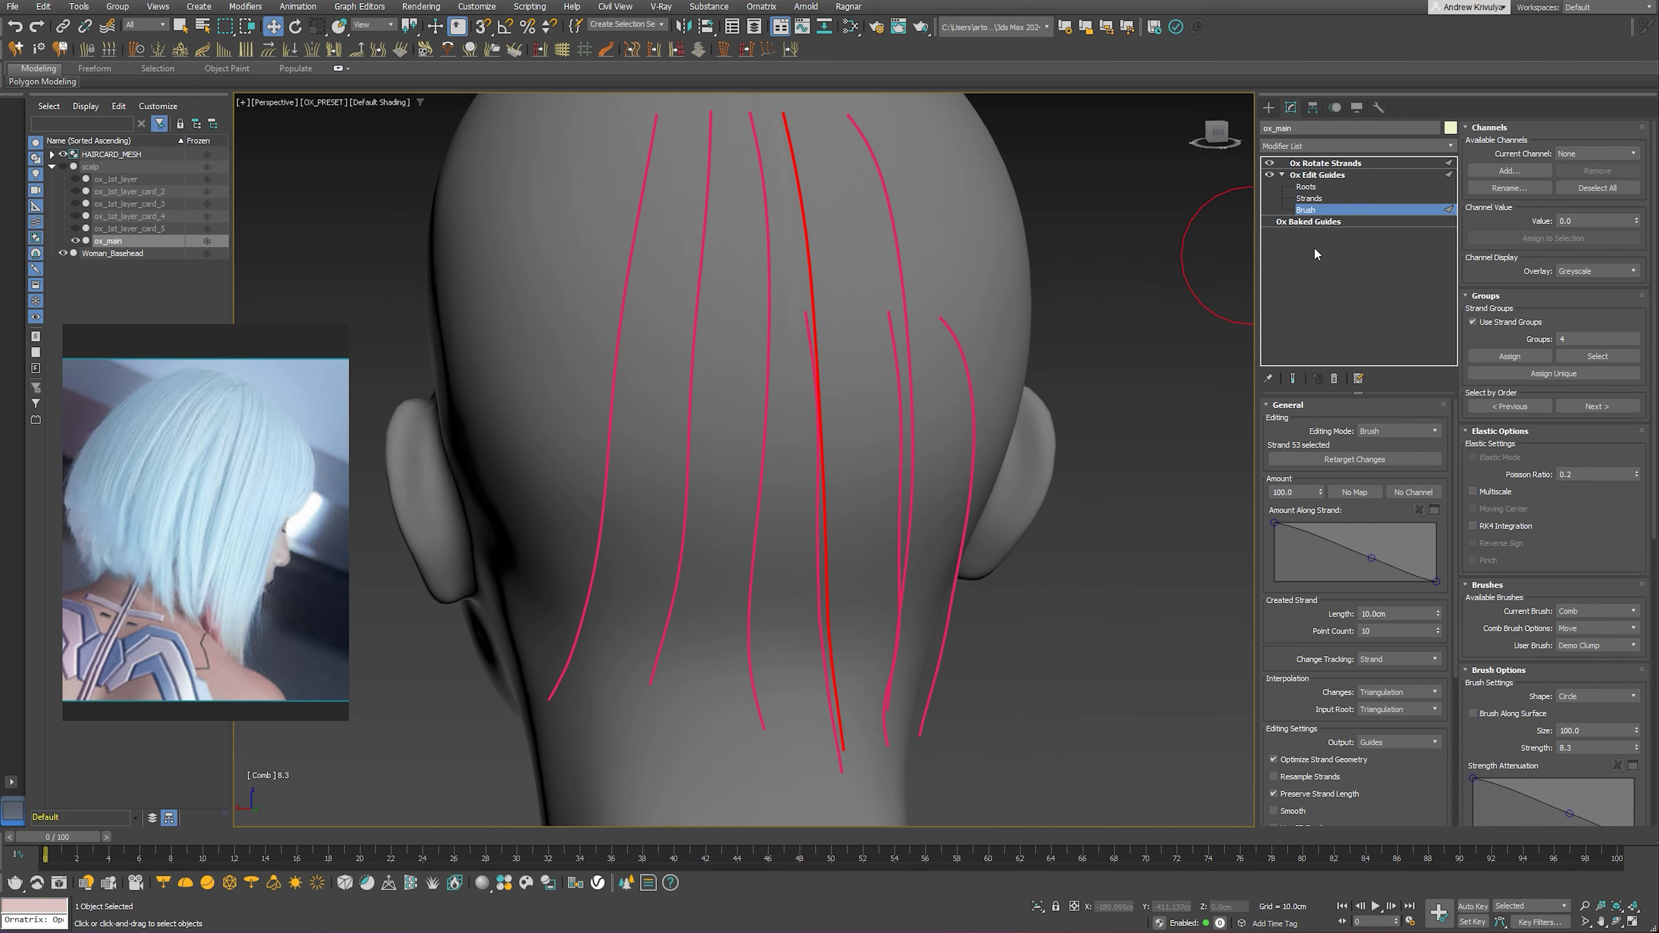
Select the mid-back strand, save the scene, and re-plant its root at the back centre
left_click(1304, 187)
left_click(806, 325)
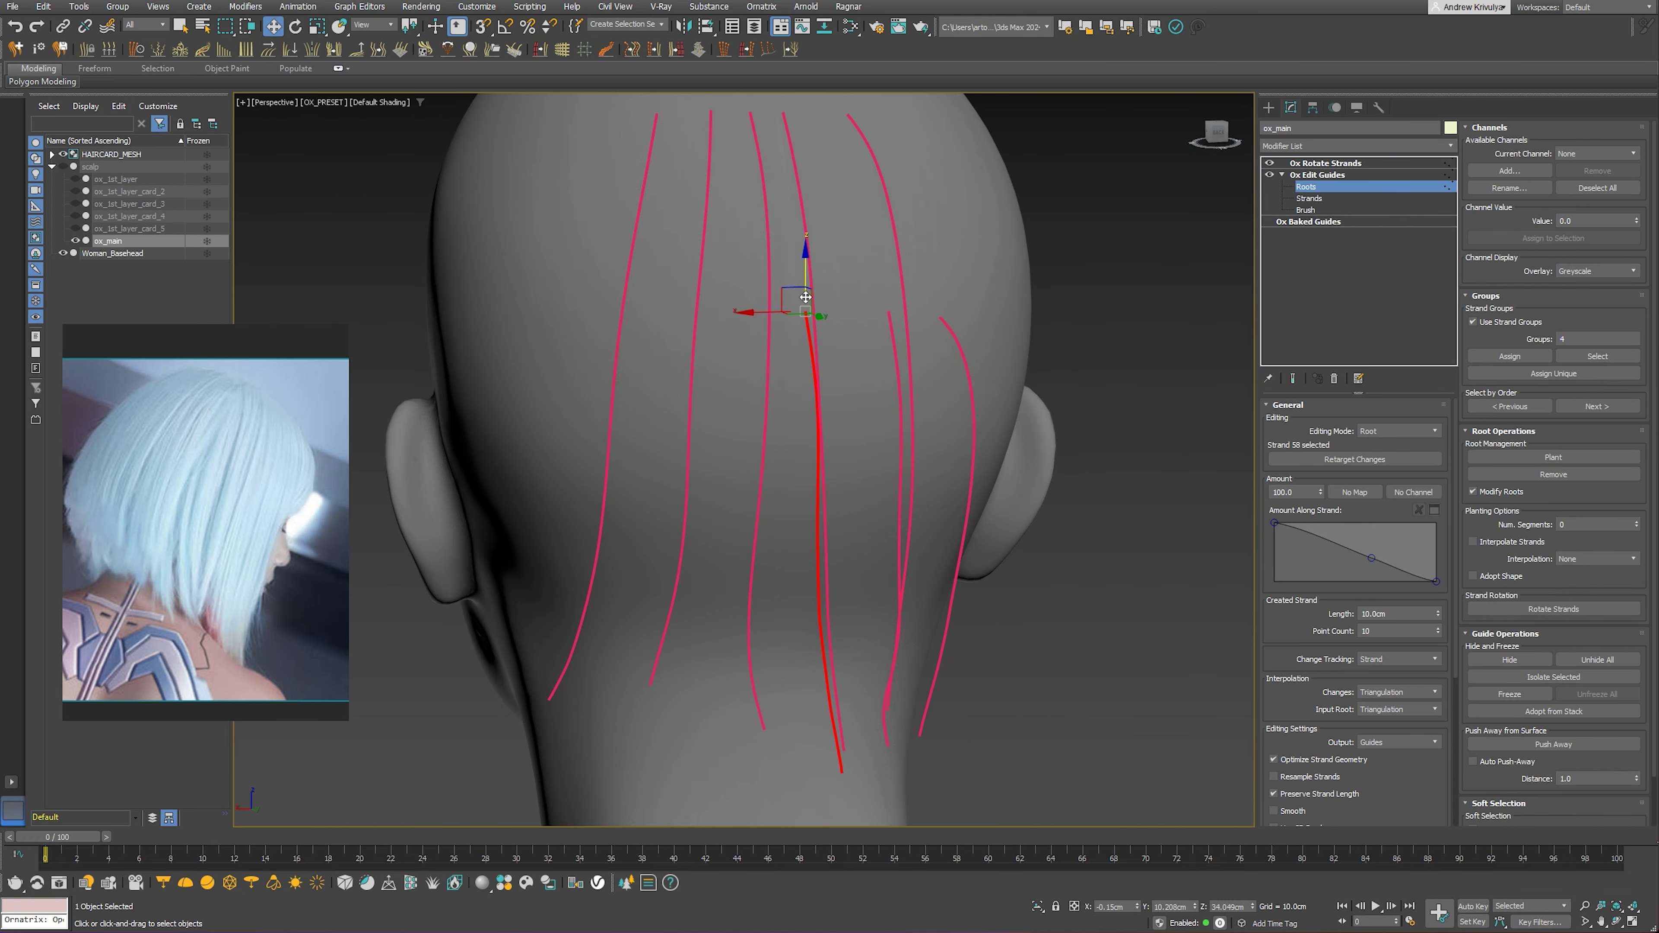
key("ctrl+s")
left_click(1553, 457)
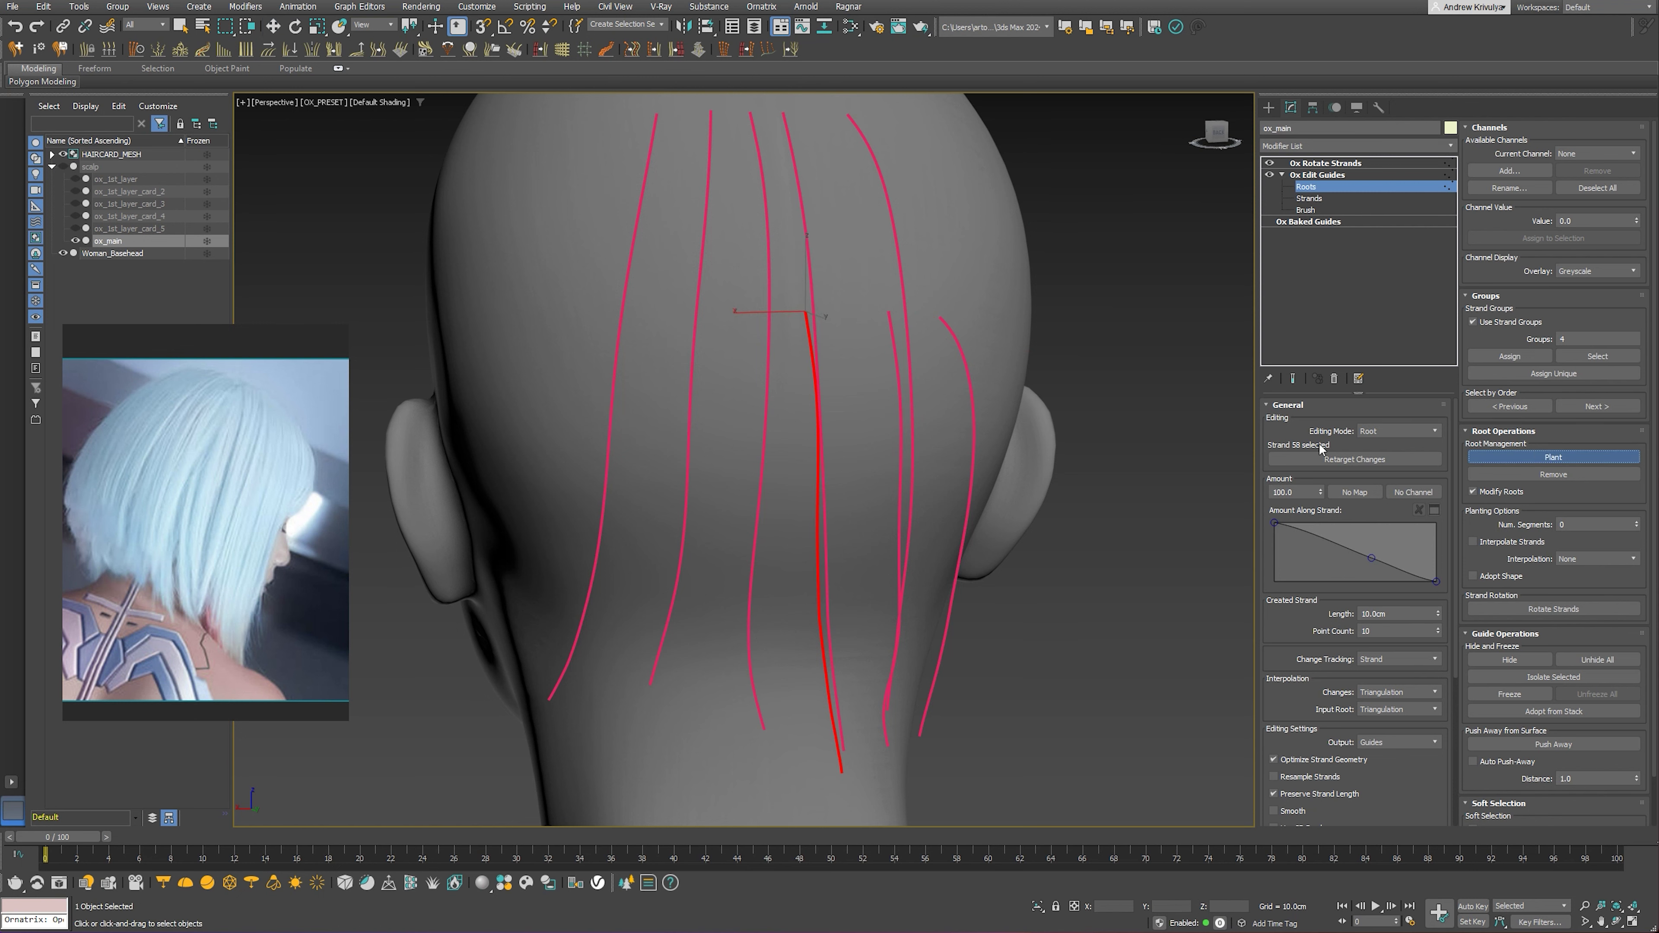
middle_click_drag(849, 418, 816, 479, "alt")
left_click(768, 392)
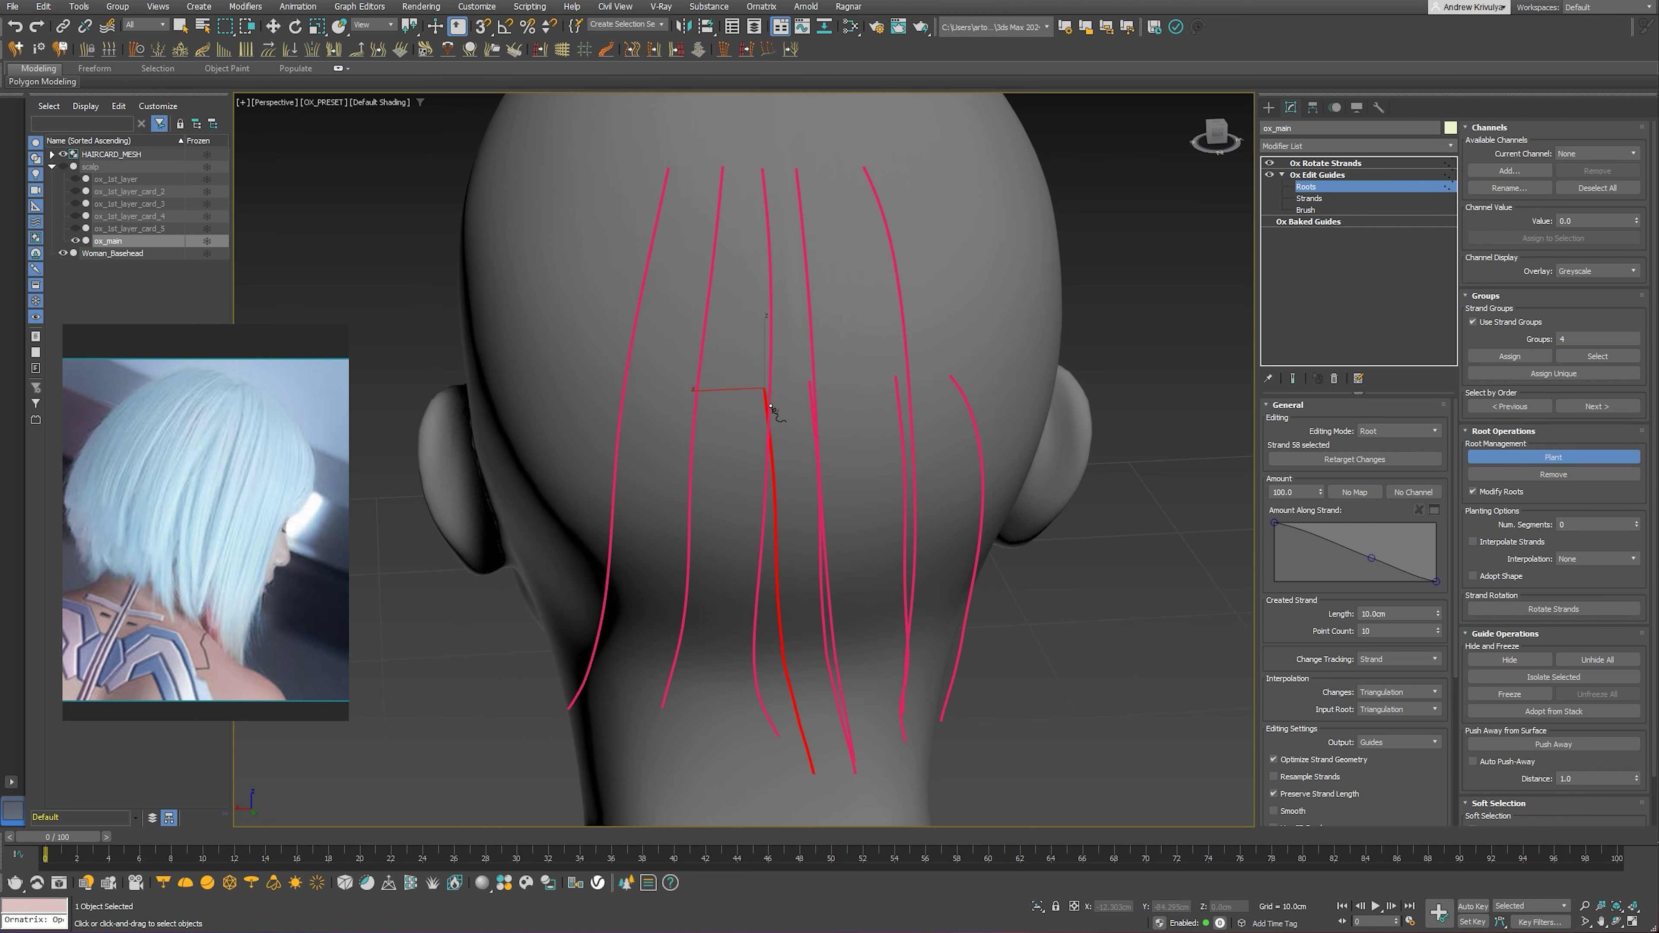
right_click(780, 409)
With angle snap on, rotate the strand's tip left, then comb the S-curved strand straight
scroll(796, 476, "down", 4)
key("a")
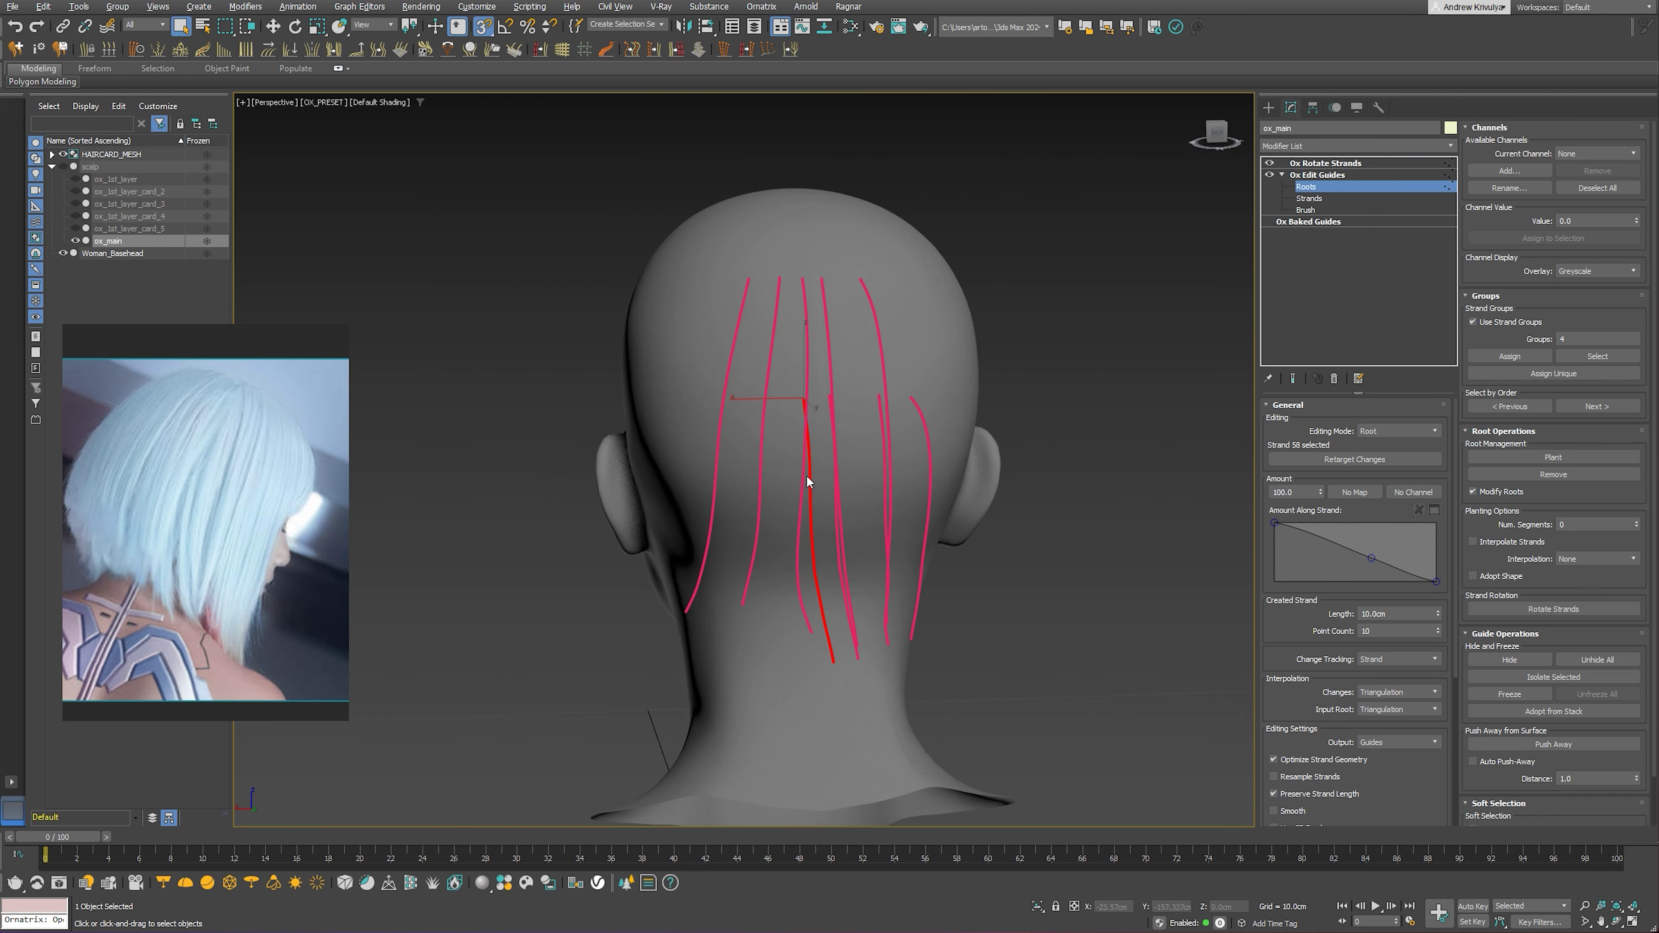
key("e")
middle_click_drag(826, 470, 880, 422, "alt")
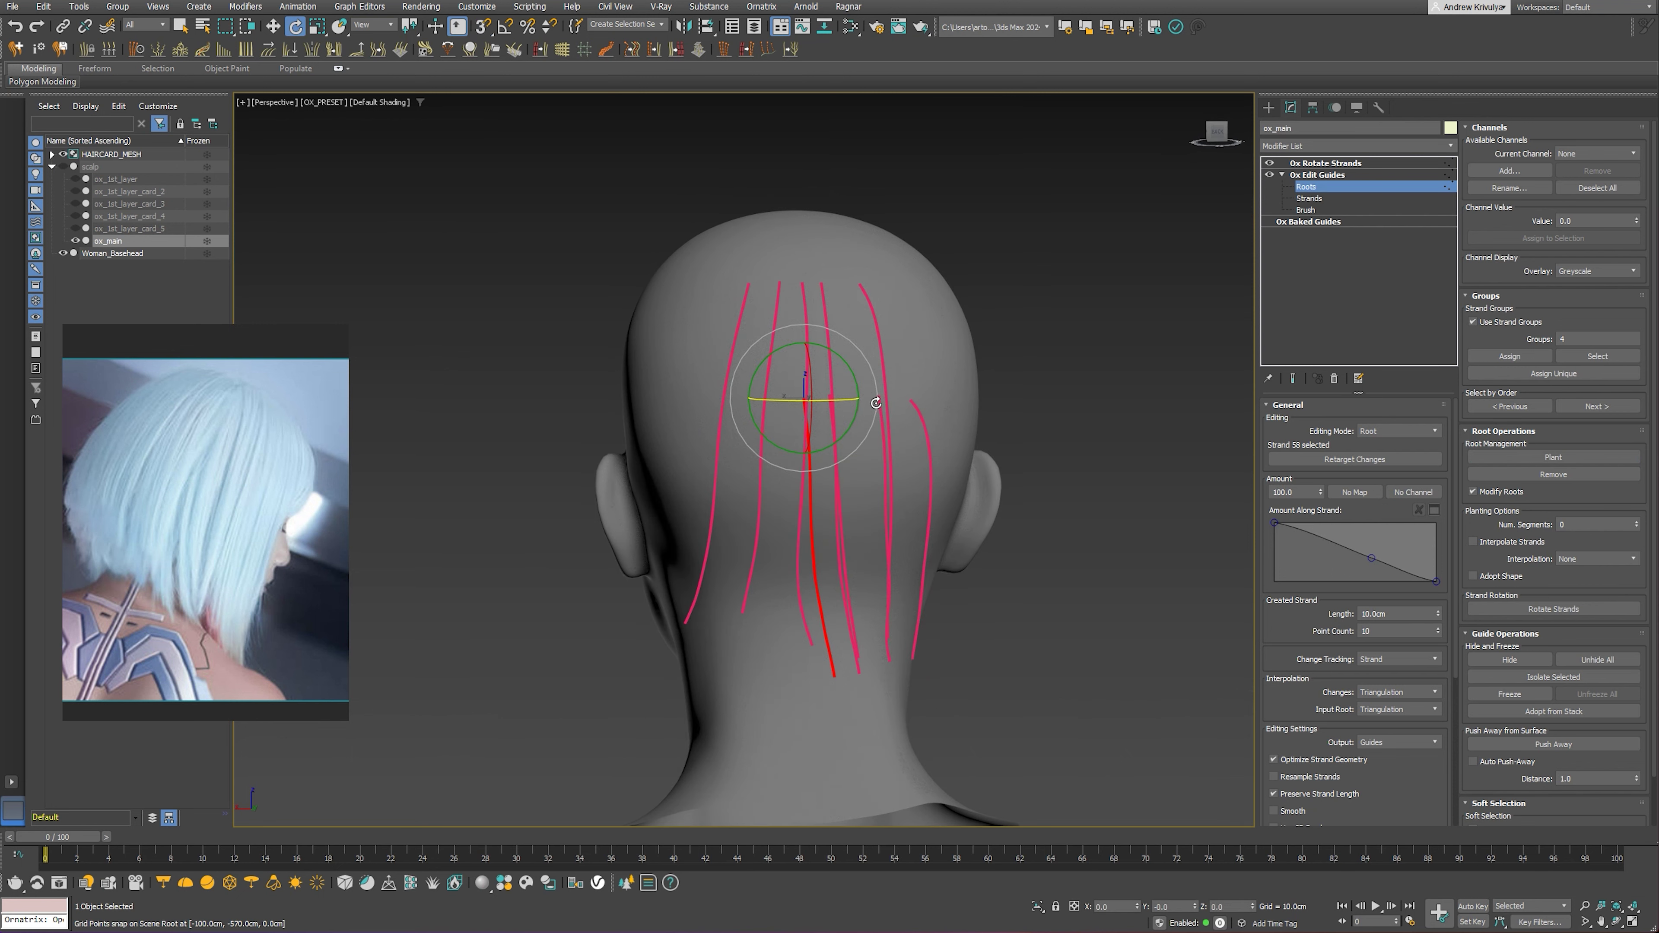
left_click_drag(876, 402, 911, 374)
key("w")
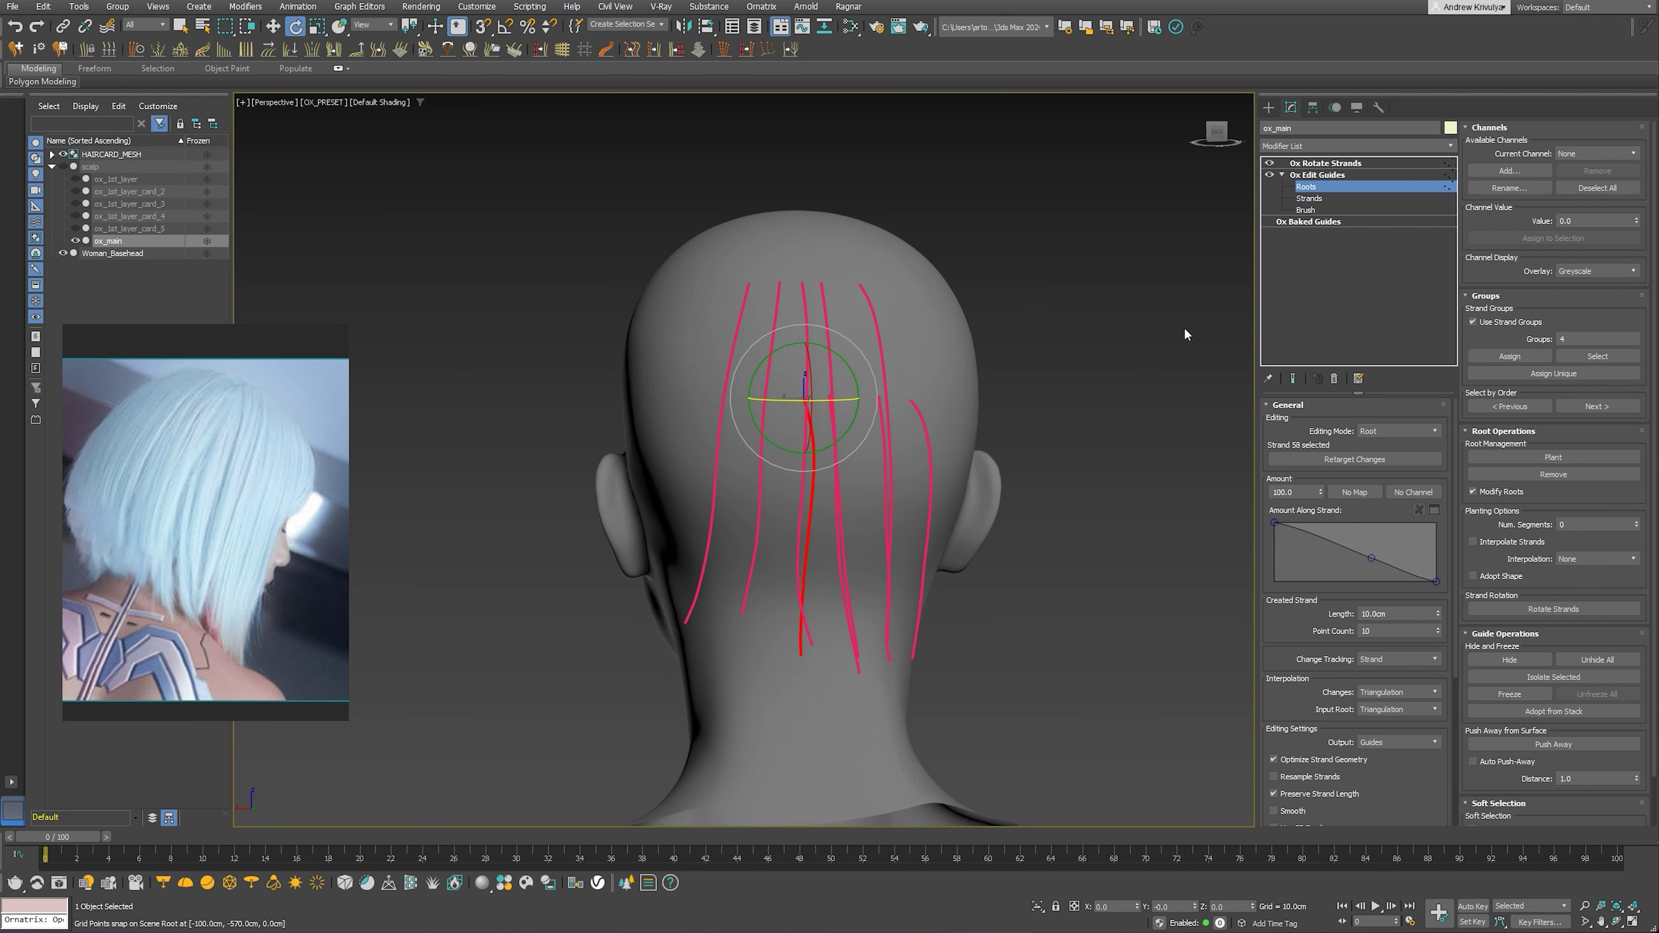
key("3")
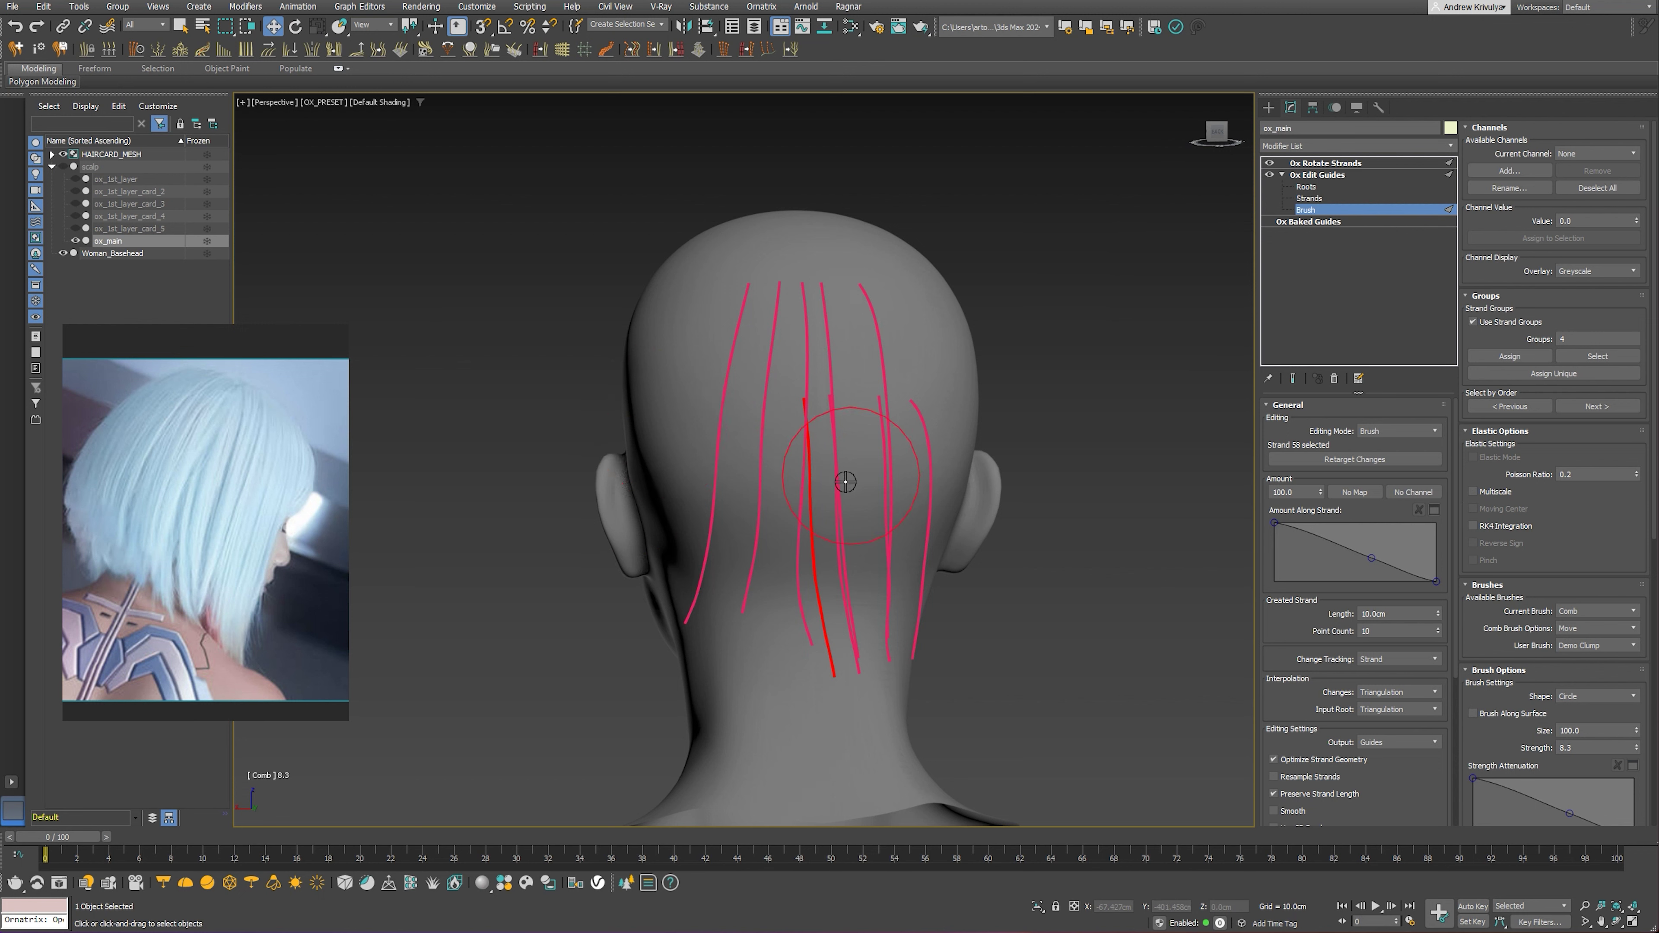
mouse_move(889, 582)
left_mouse_down()
mouse_move(860, 575)
mouse_move(833, 637)
left_mouse_up()
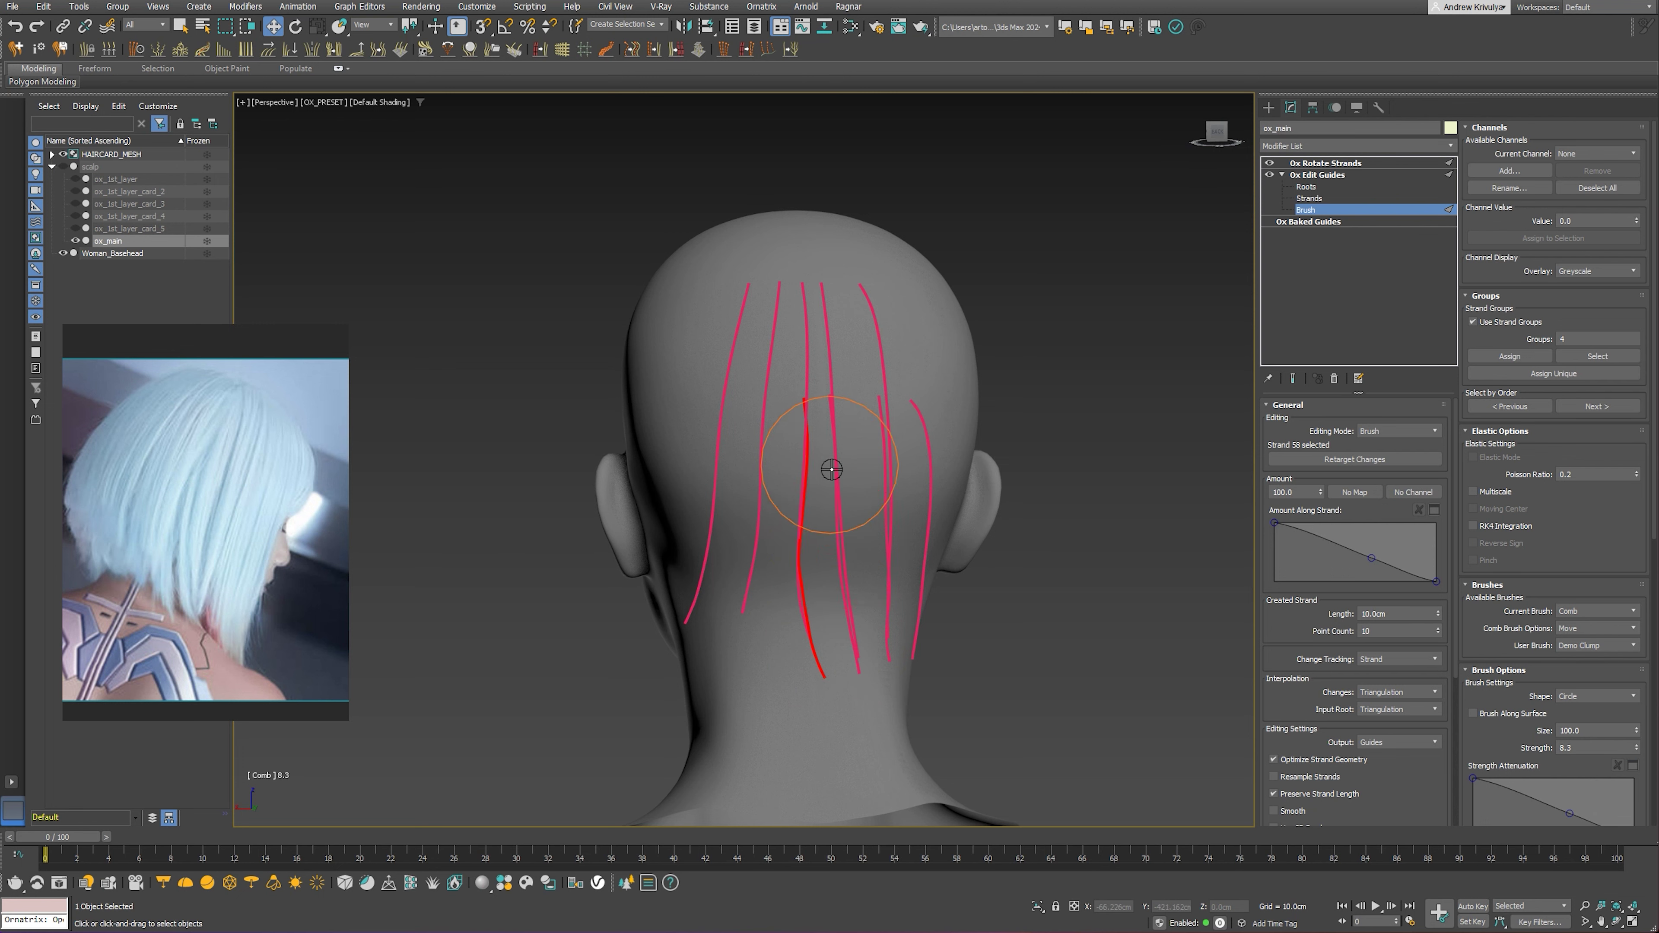
Select guide strand 54 in Roots mode and return to the brush
mouse_move(838, 500)
middle_mouse_down("alt")
mouse_move(881, 519)
mouse_move(1000, 452)
middle_mouse_up("alt")
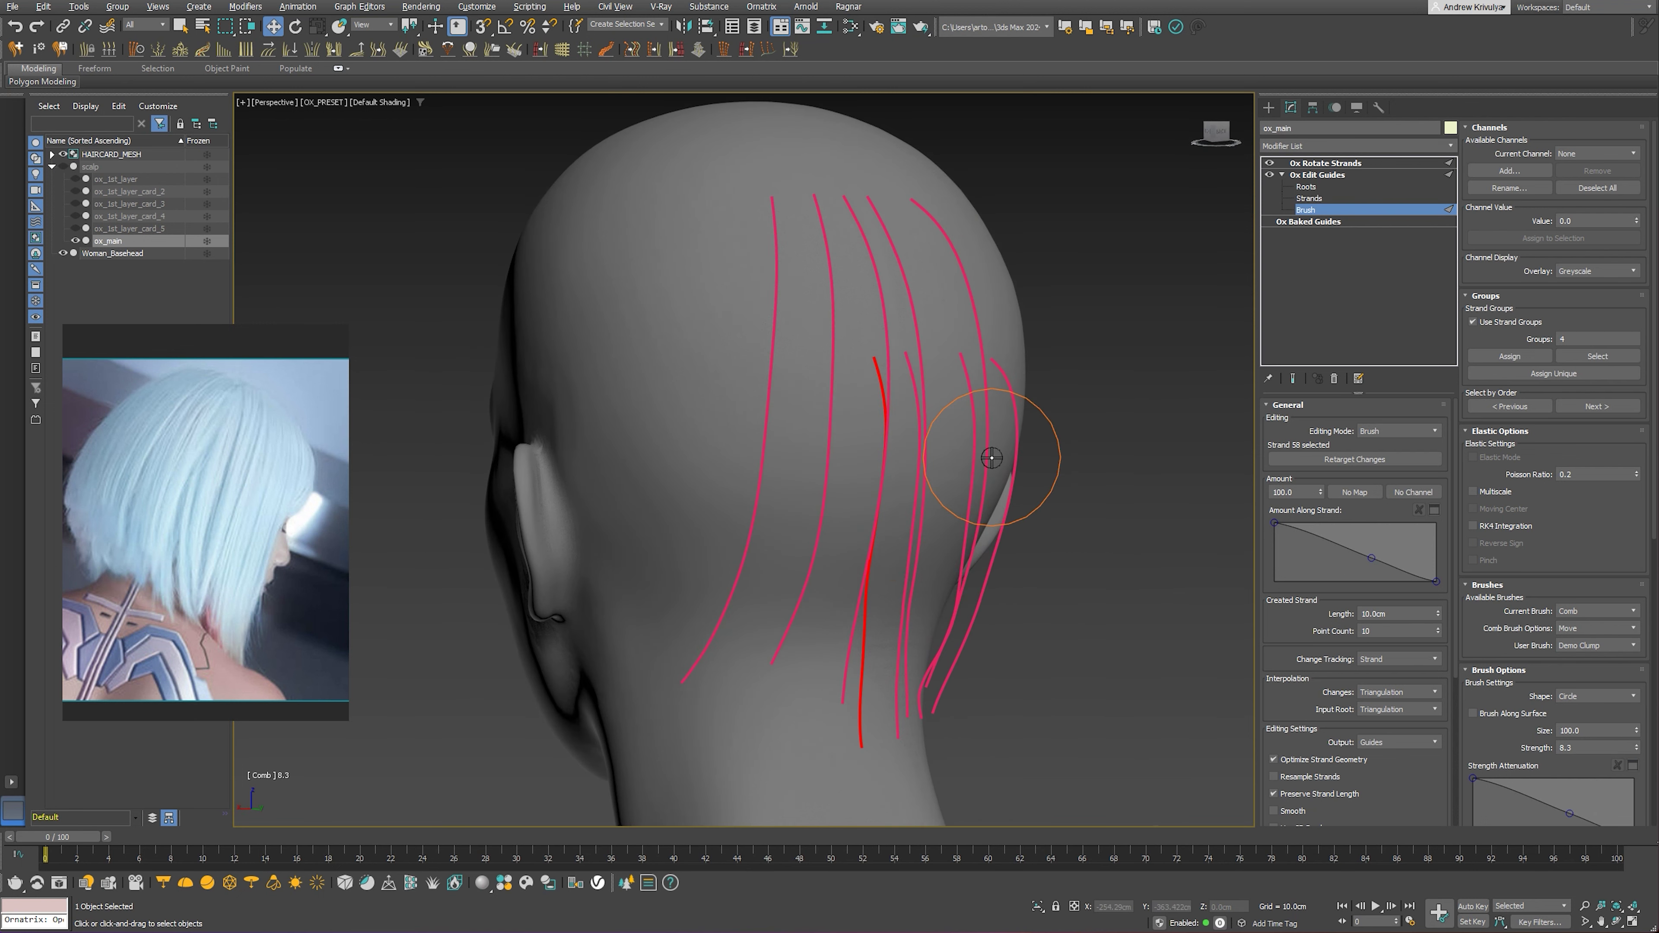
left_click(1306, 186)
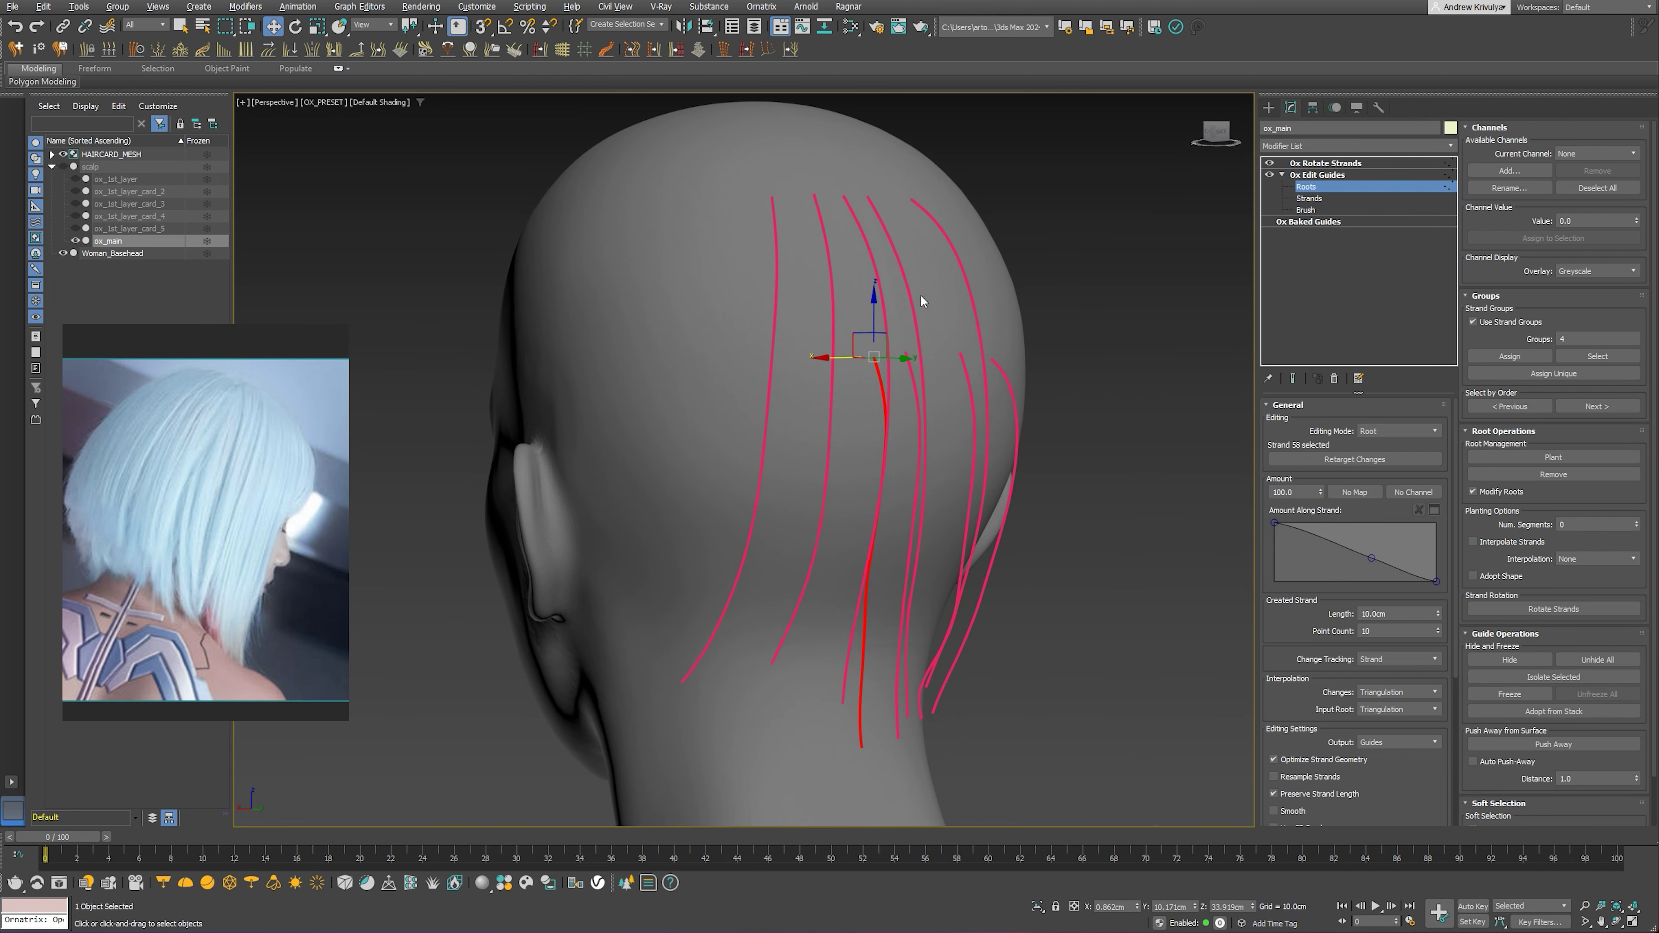
left_click(875, 269)
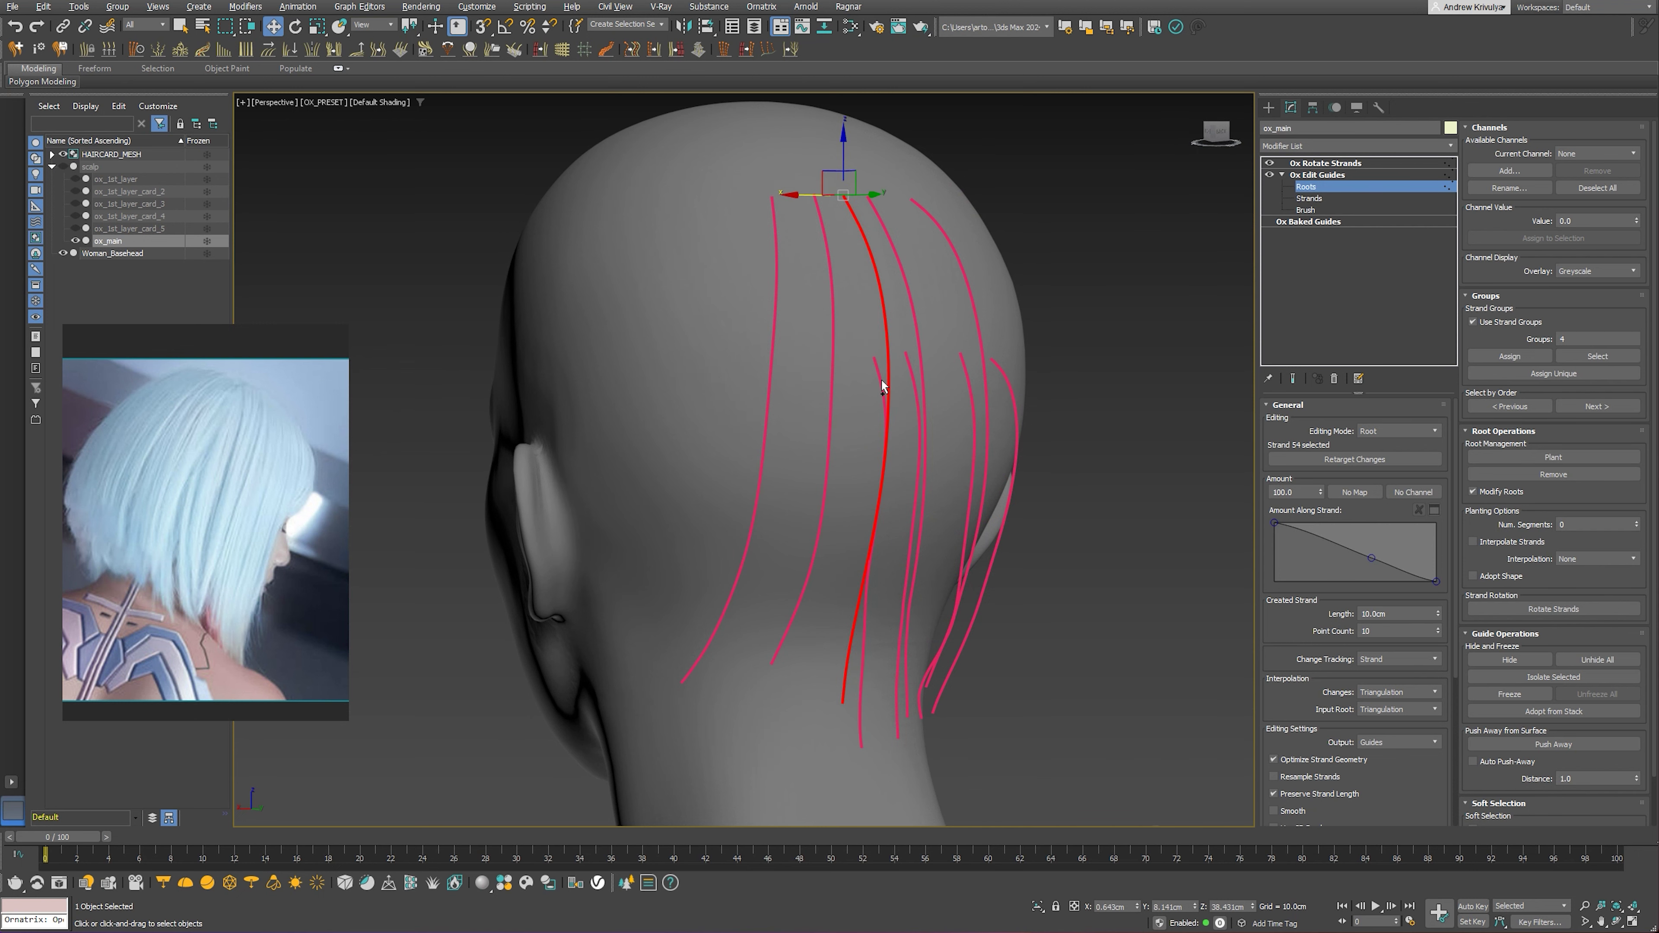
mouse_move(878, 380)
middle_mouse_down("alt")
mouse_move(974, 548)
mouse_move(1045, 588)
middle_mouse_up("alt")
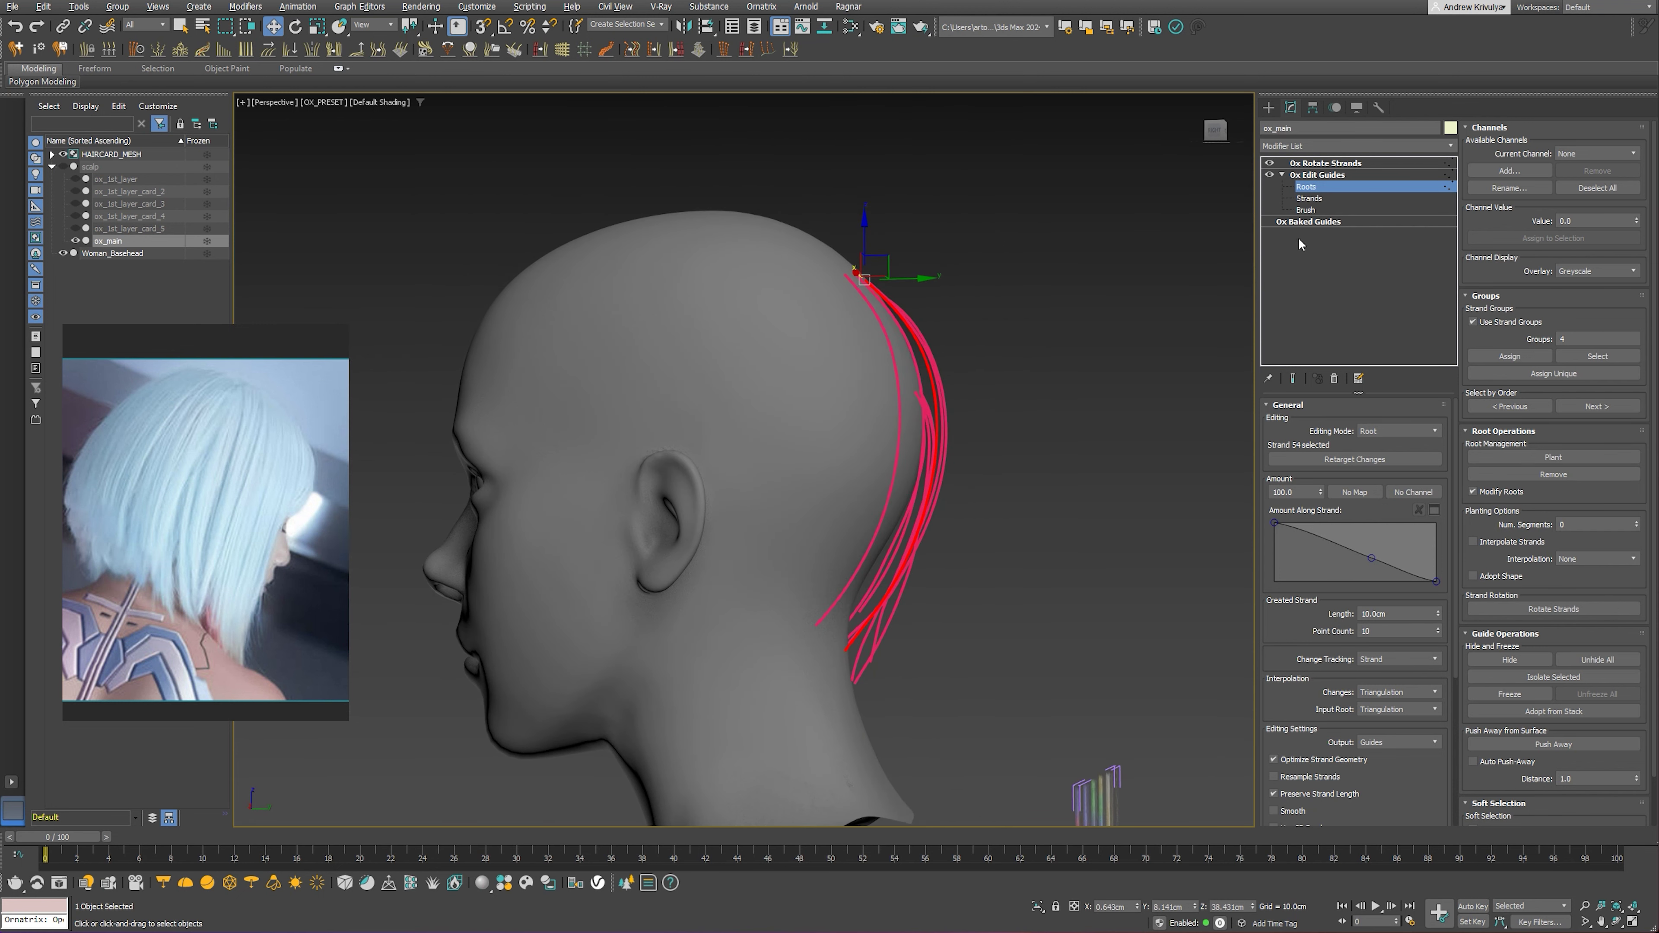
left_click(1309, 210)
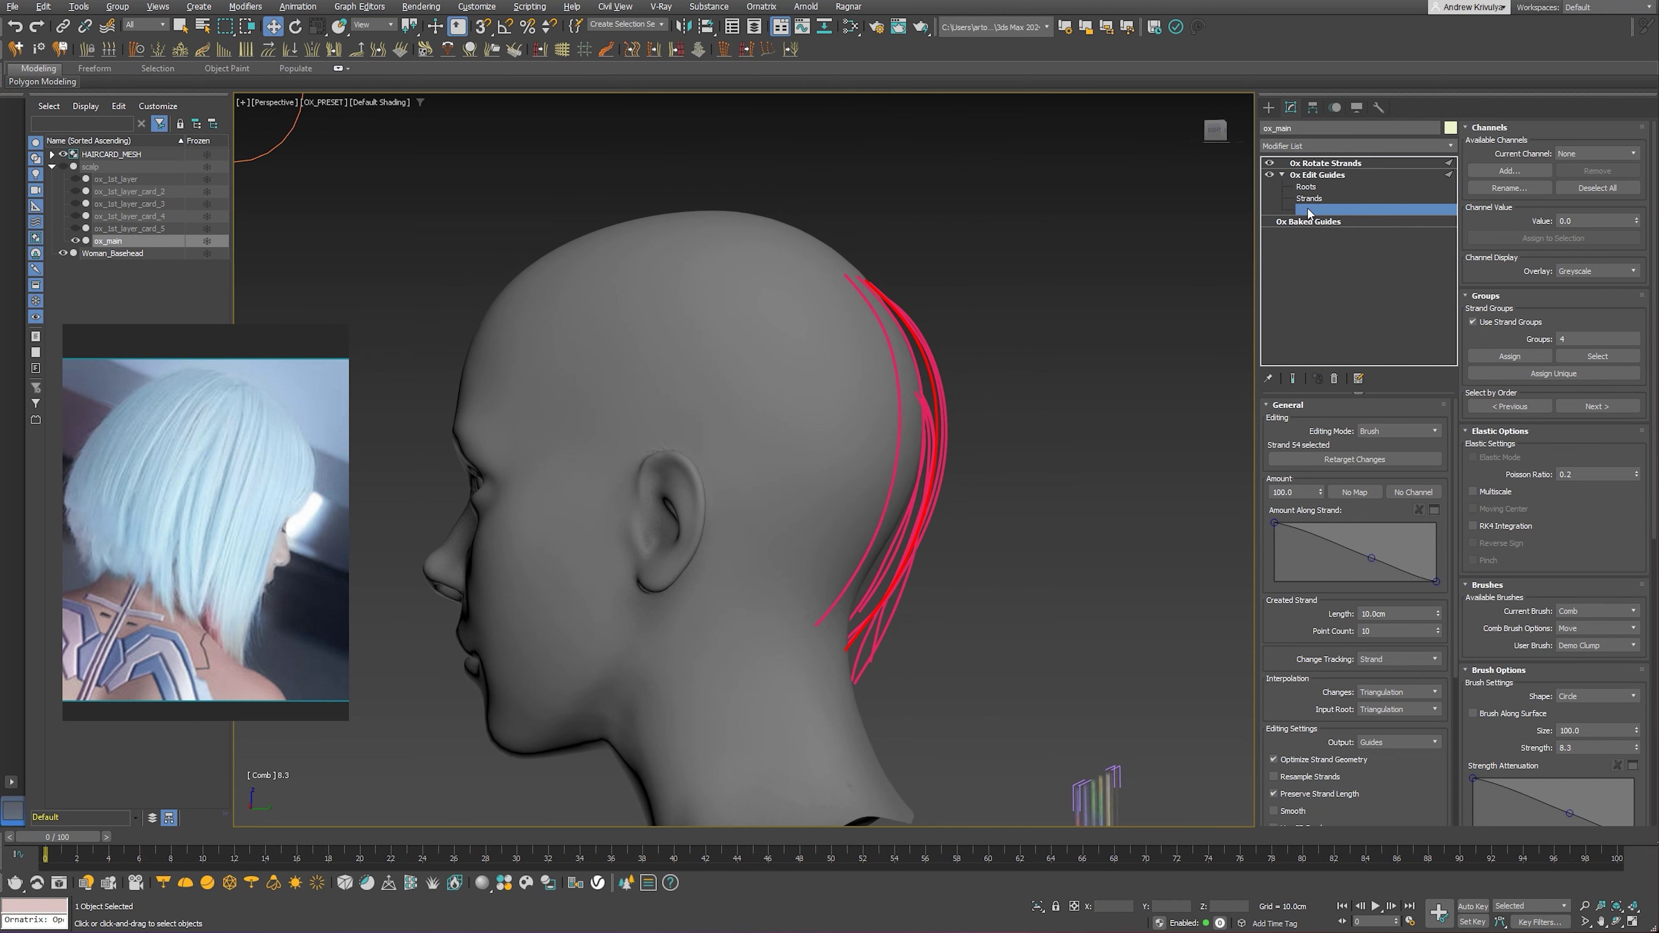
Check the combed guides under ox_1st_layer_card_4 with Show End Result, then hide the cards
left_click(75, 216)
left_click(1292, 378)
middle_click_drag(1129, 455, 944, 551, "alt")
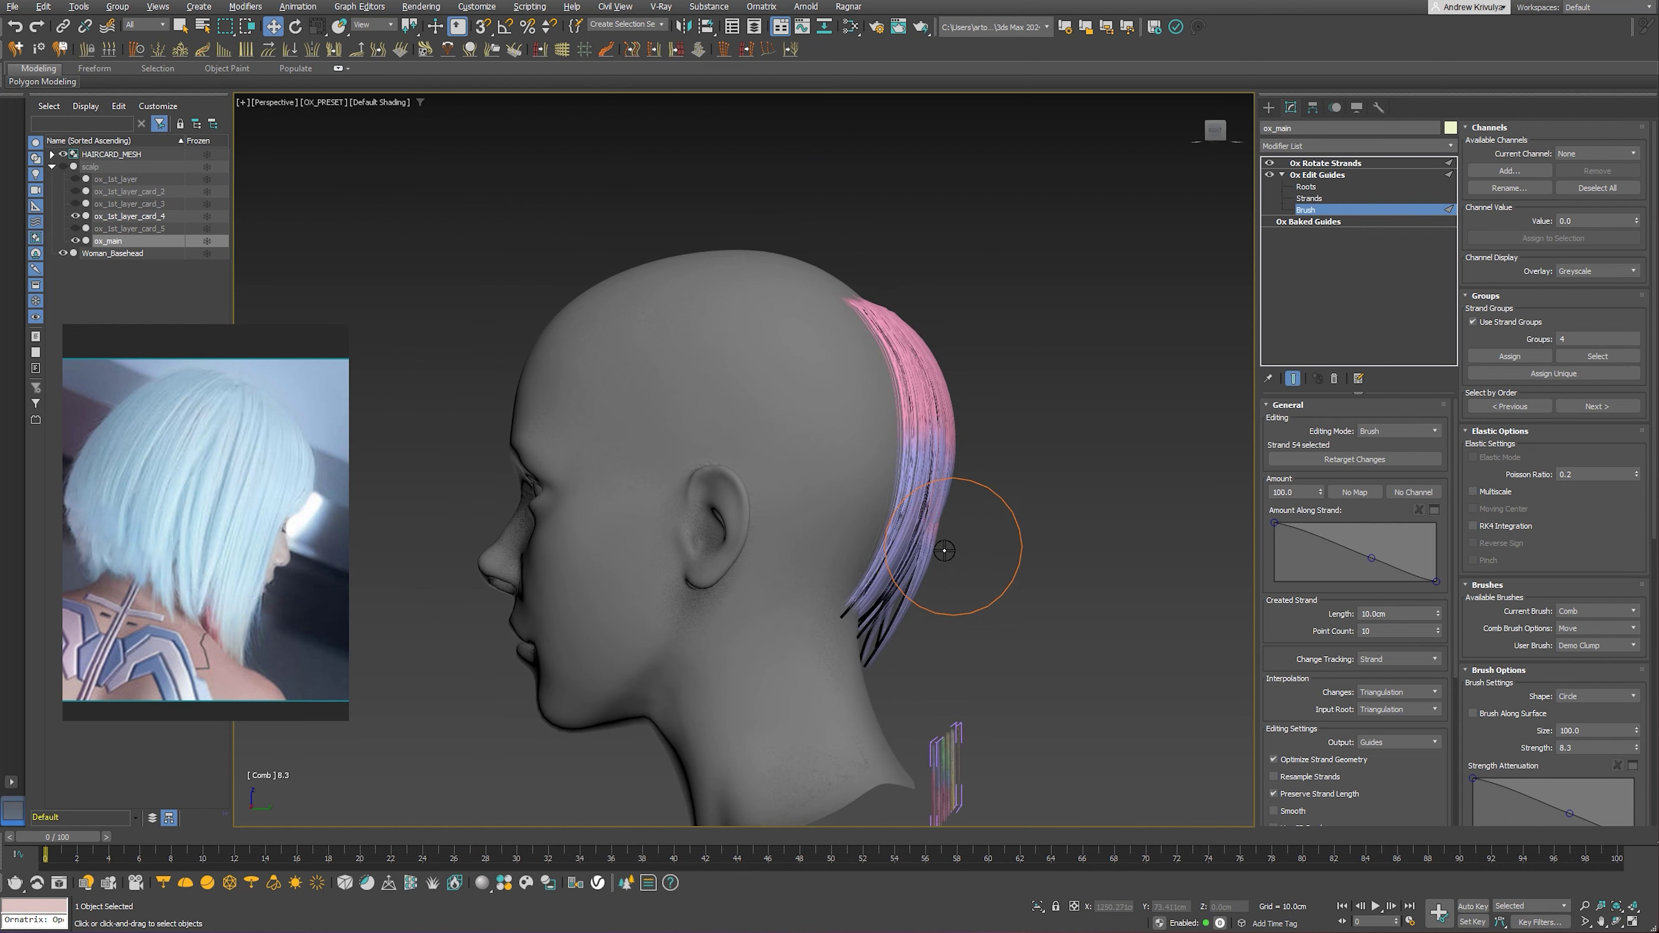
mouse_move(905, 614)
middle_mouse_down("alt")
mouse_move(741, 615)
mouse_move(539, 539)
mouse_move(627, 445)
mouse_move(779, 463)
middle_mouse_up("alt")
middle_click_drag(845, 461, 981, 388, "alt")
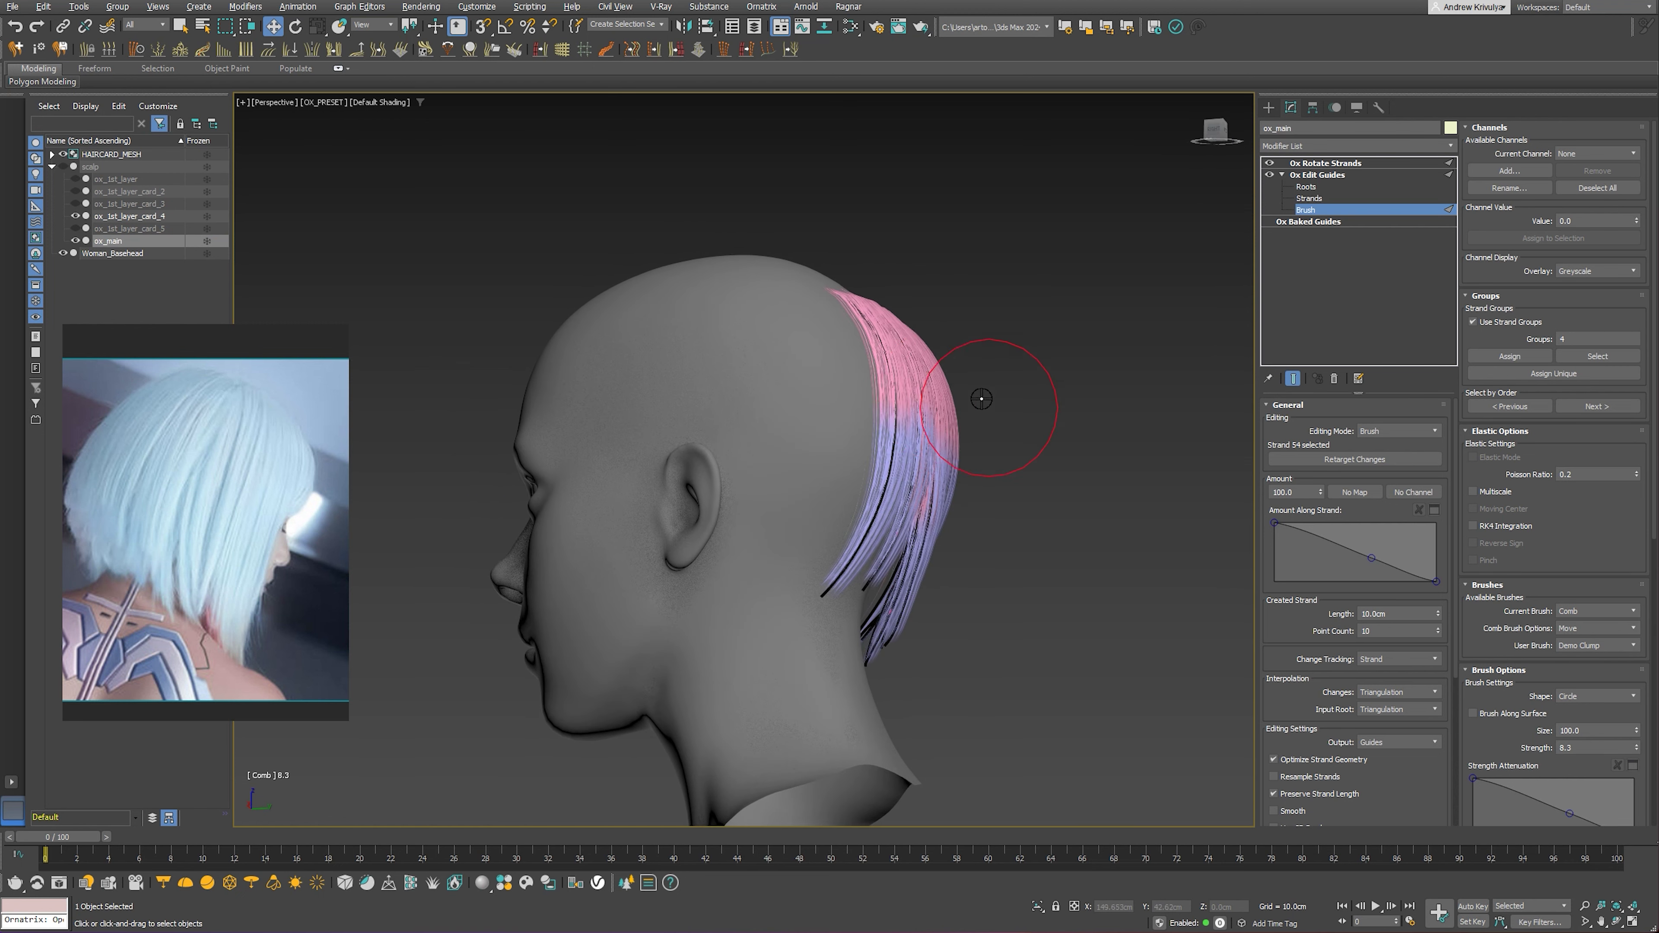
middle_click_drag(909, 437, 822, 456, "alt")
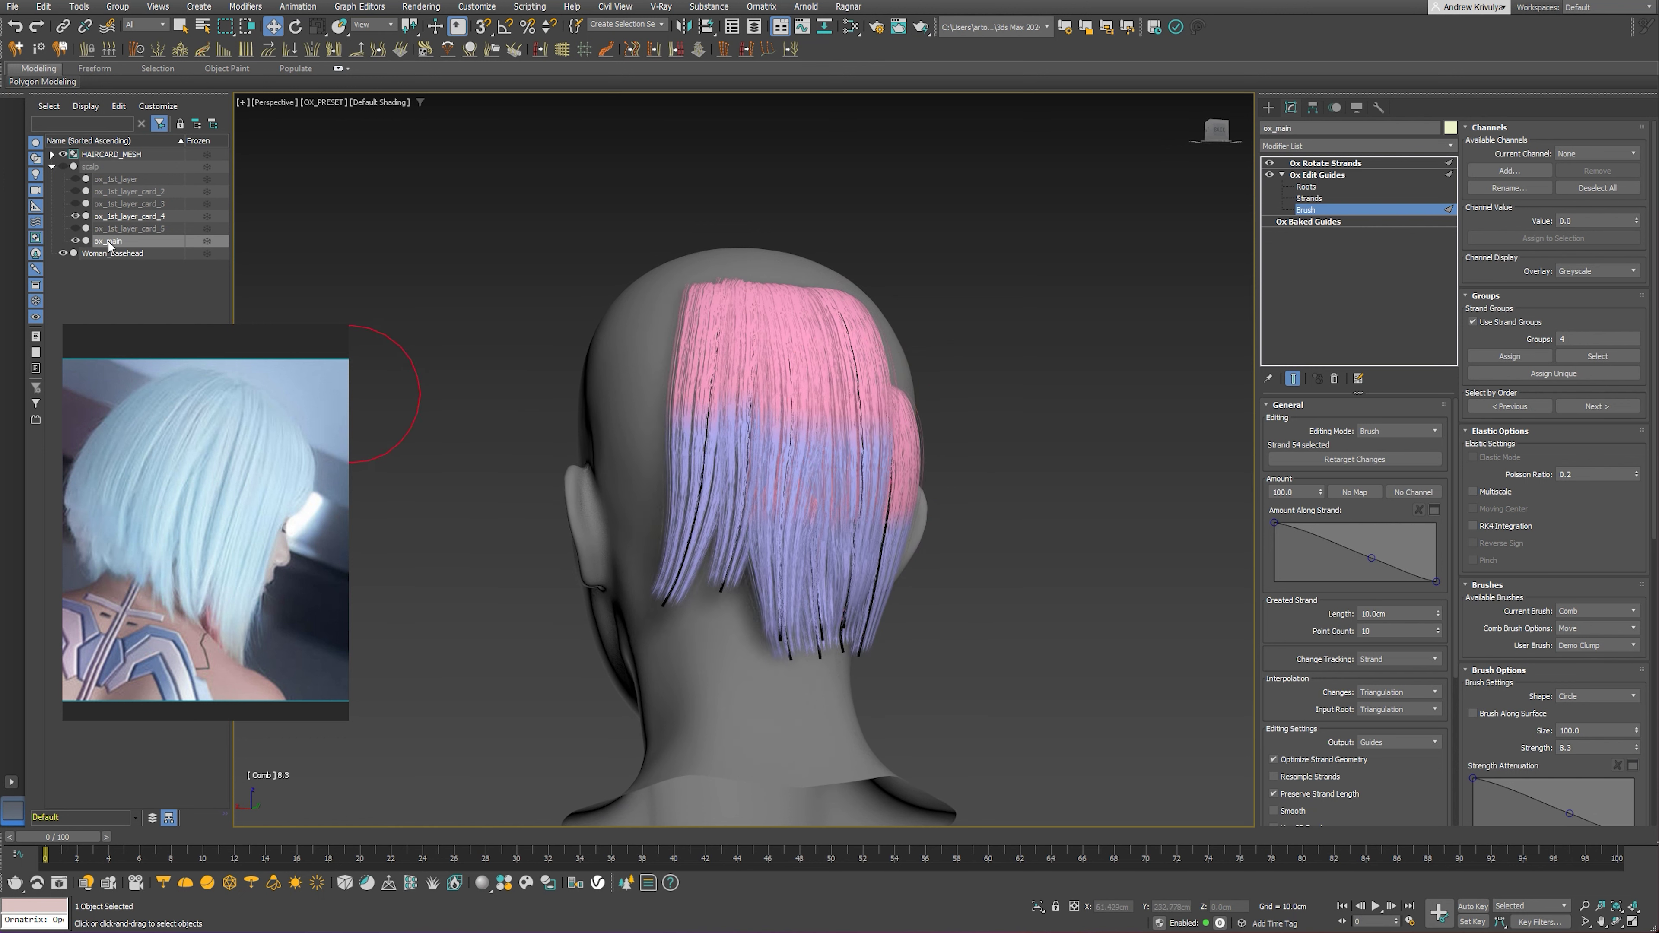
left_click(76, 216)
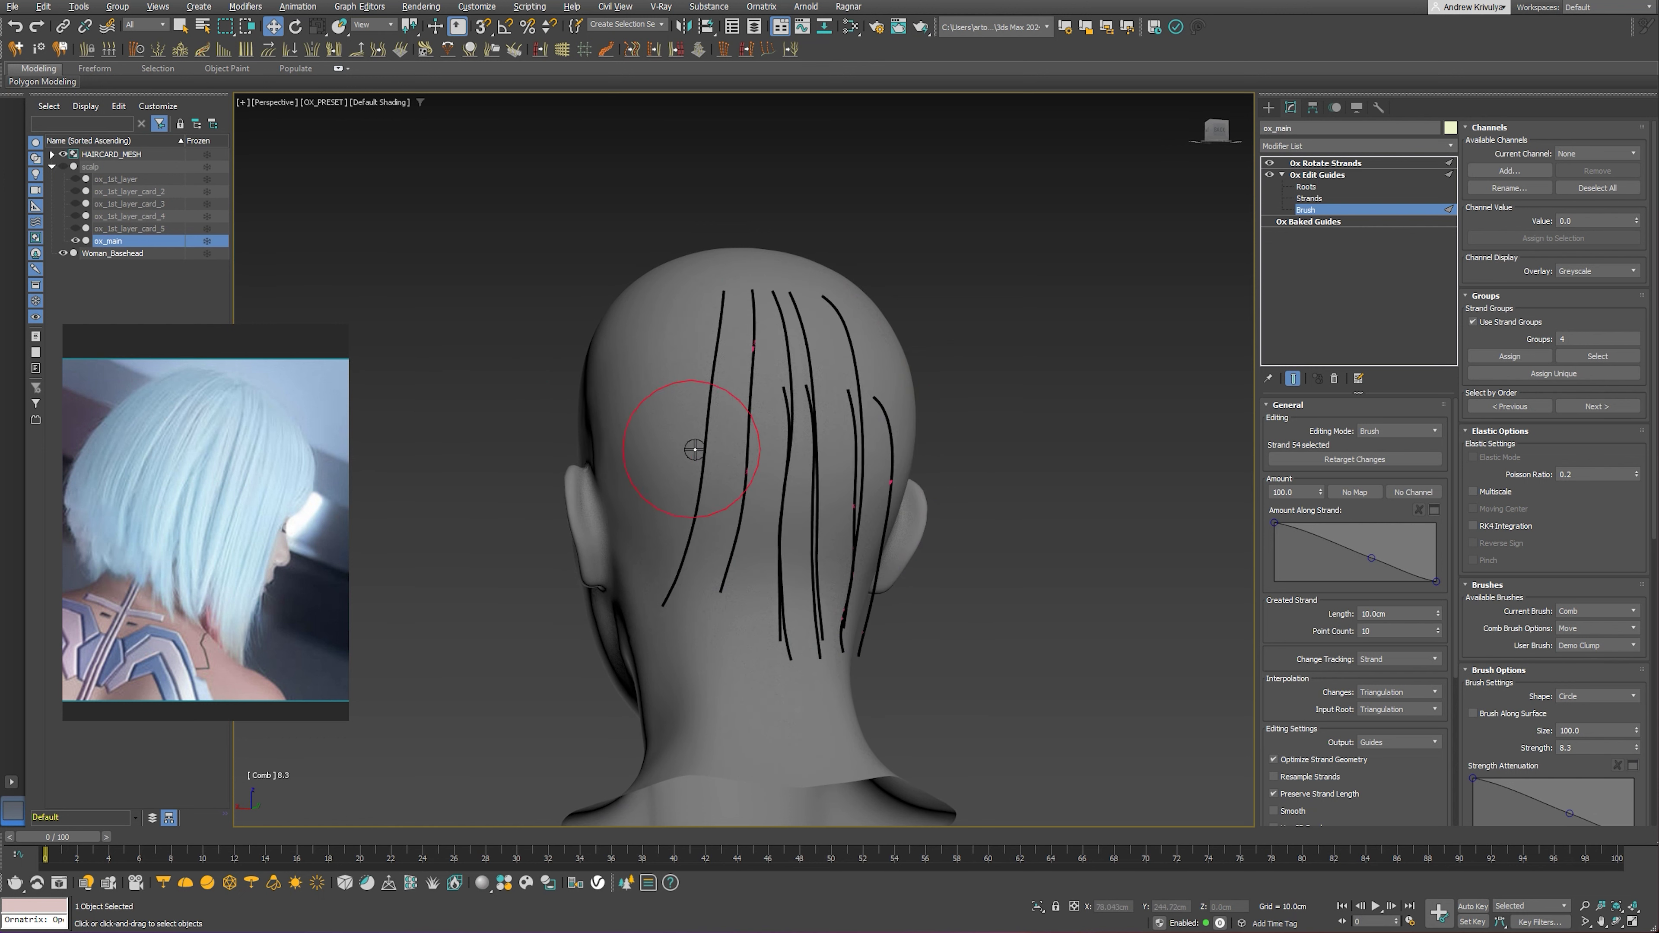
In Roots mode, switch to plain selection and select guide strand 59
left_click(1330, 187)
key("ctrl+a")
scroll(752, 381, "up", 3)
scroll(756, 435, "up", 2)
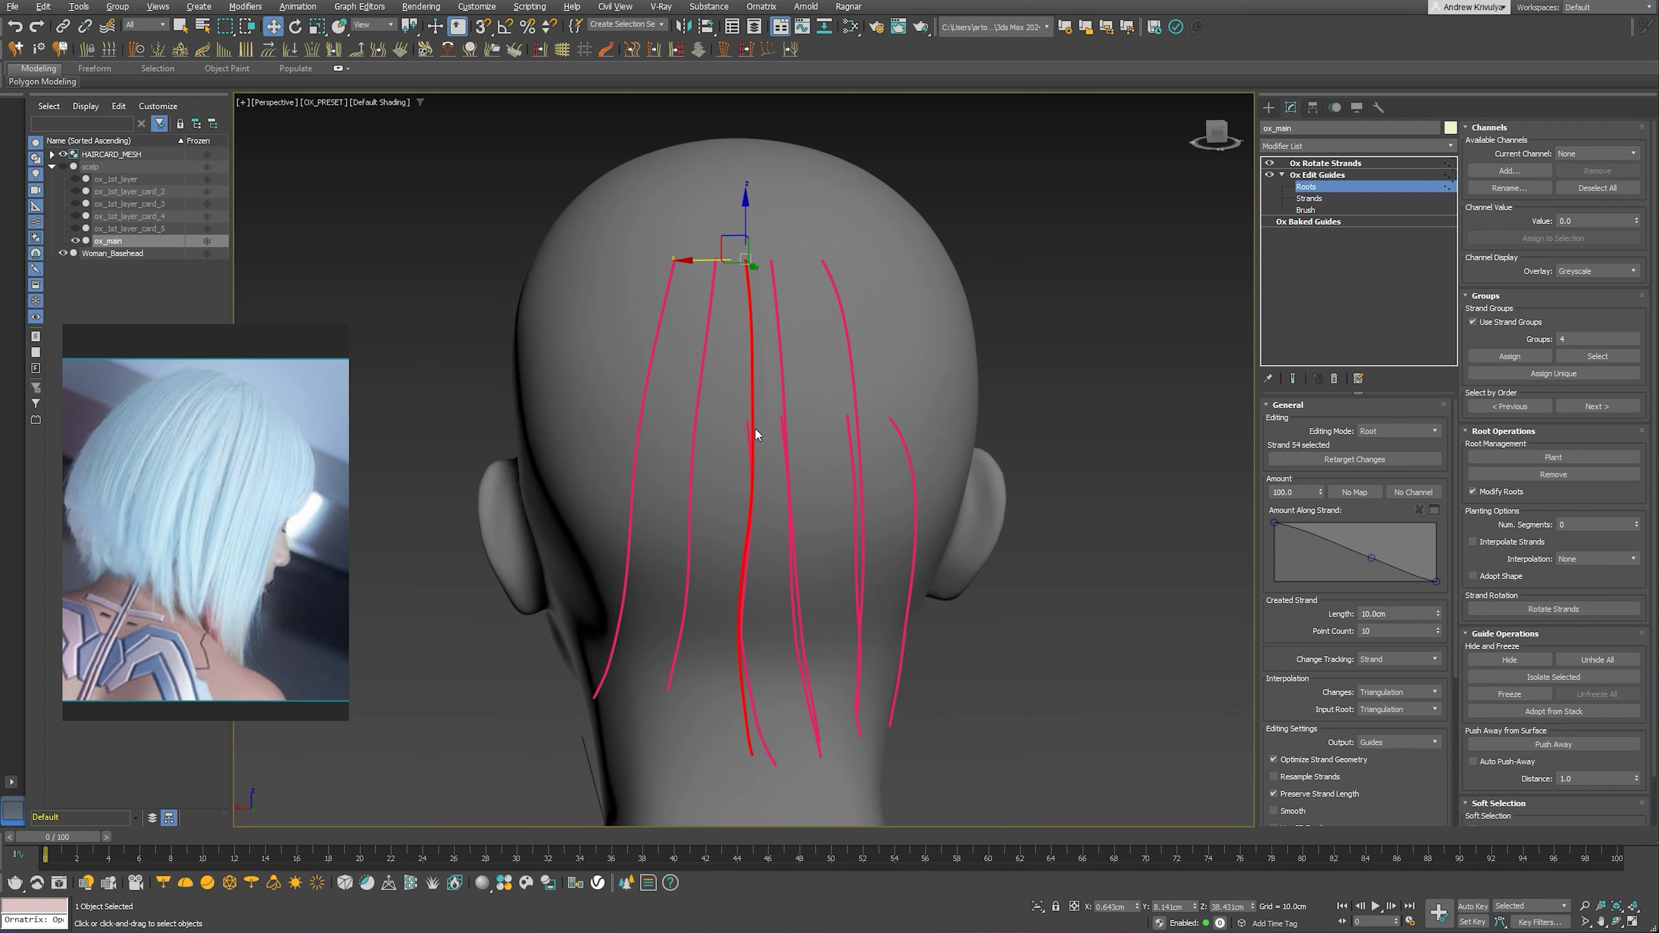
key("q")
left_click(749, 432)
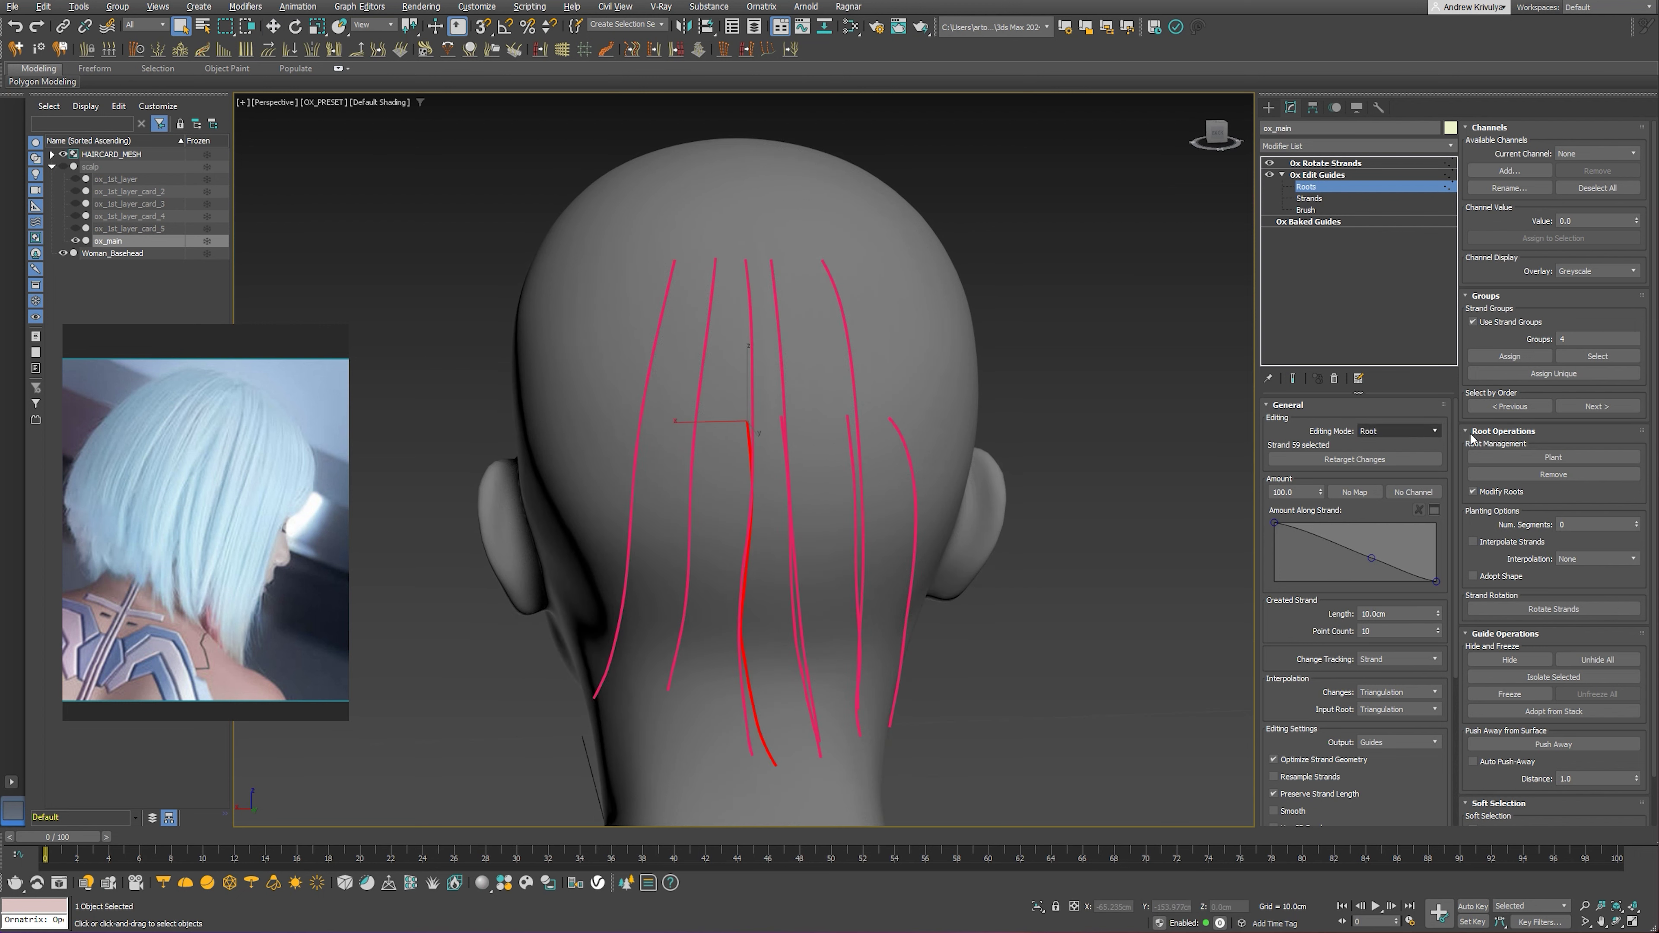
Re-plant strand 59's root further left on the scalp and return to brushing
left_click(1553, 457)
scroll(1037, 471, "up", 3)
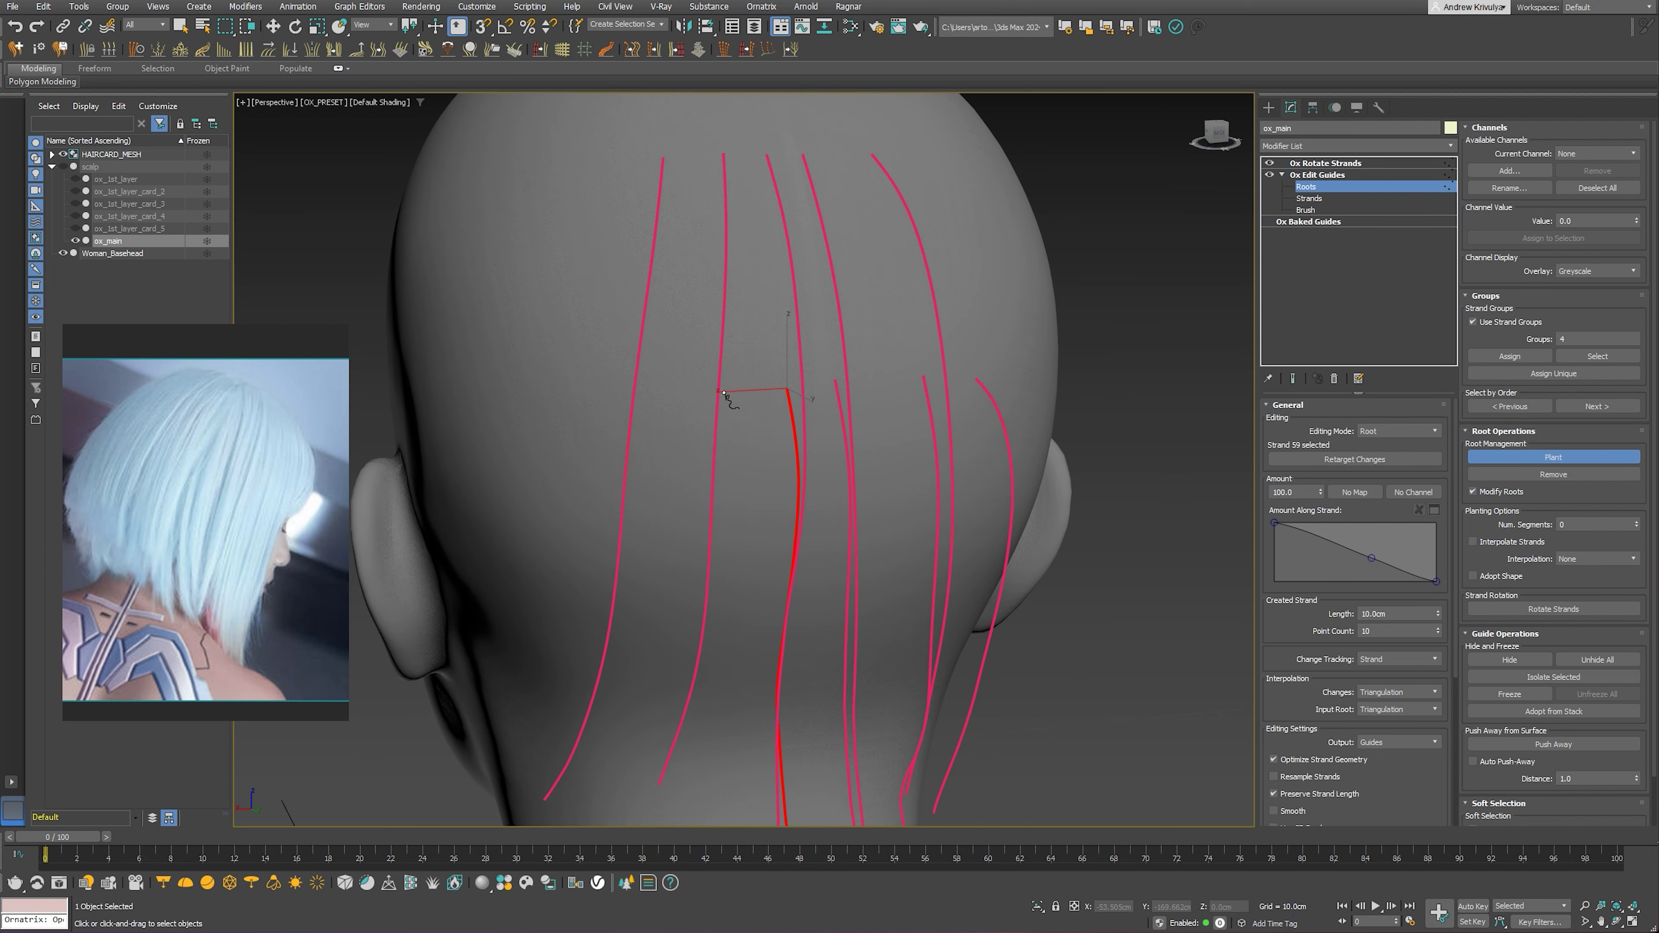
left_click(724, 390)
scroll(724, 393, "down", 5)
left_click(1307, 209)
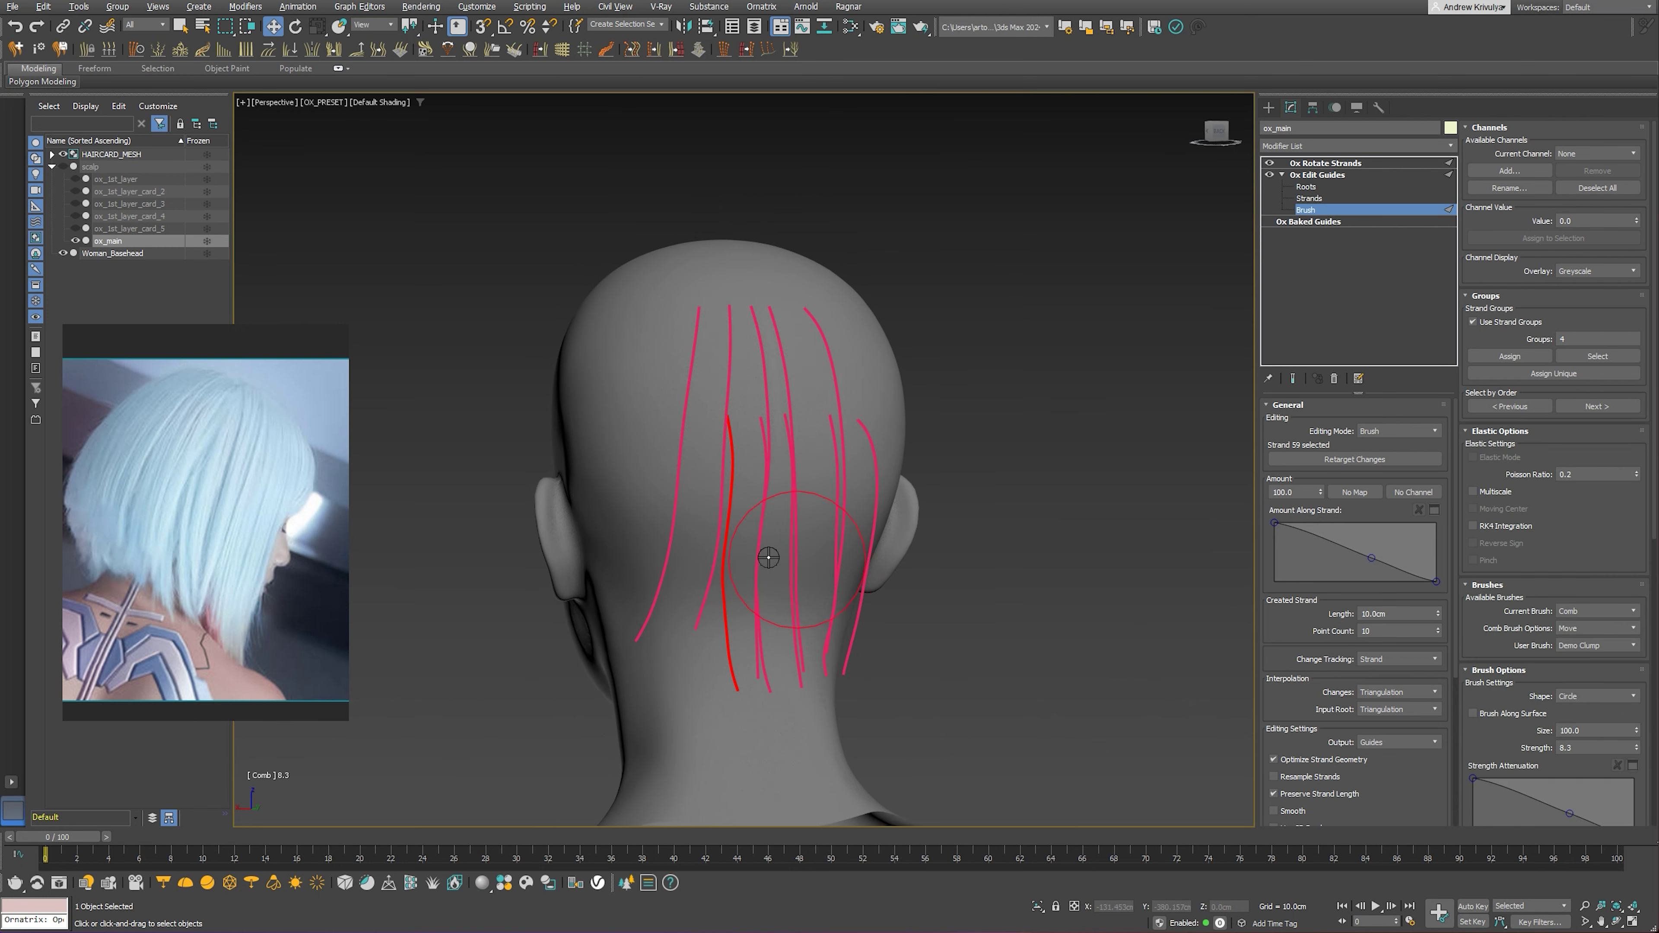
middle_click_drag(764, 544, 828, 561, "alt")
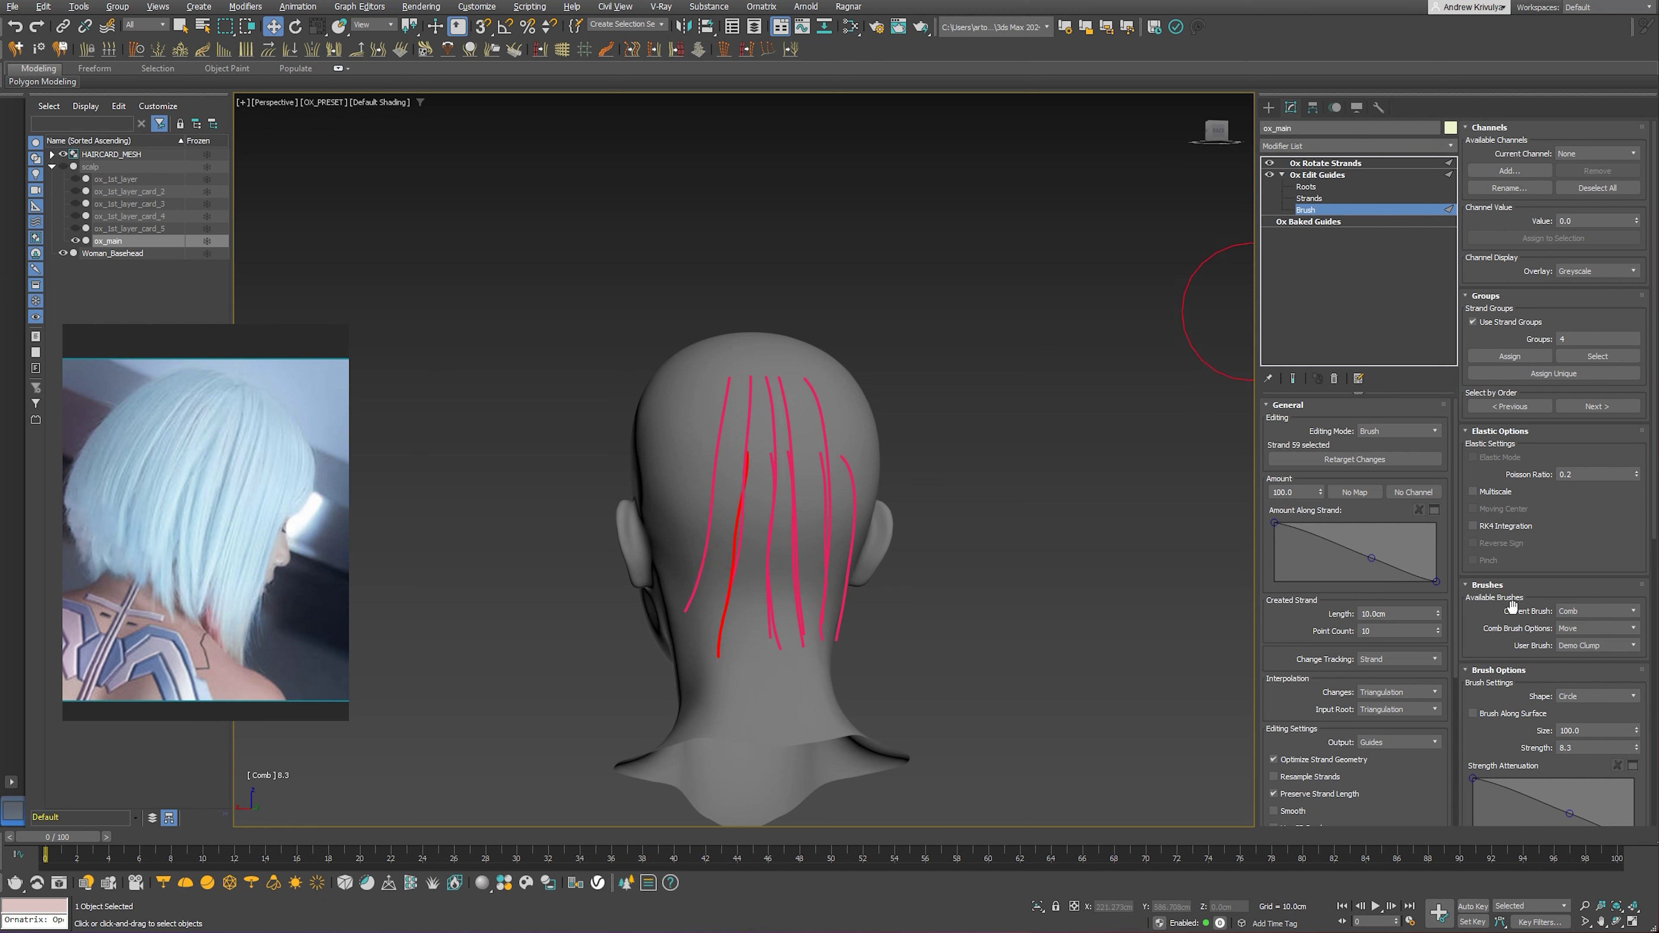
Brush the guides with Smooth, then switch back to Comb
left_click(1584, 611)
left_click(1584, 723)
left_click(1572, 611)
middle_click_drag(738, 480, 990, 518, "alt")
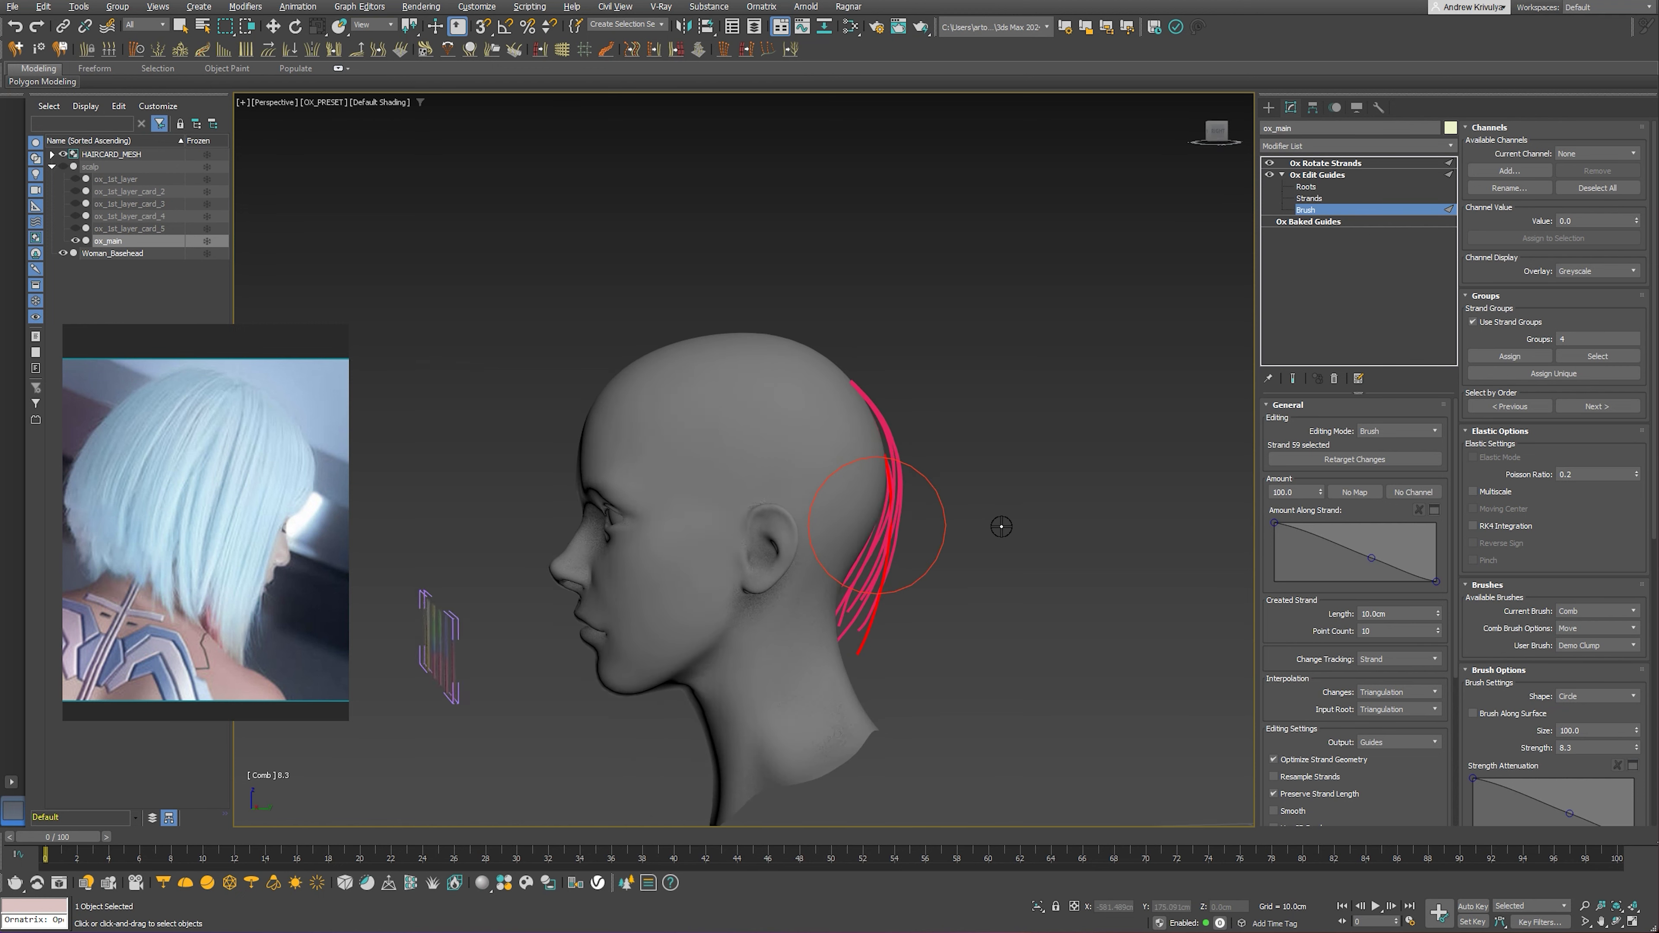
mouse_move(889, 685)
middle_mouse_down("alt")
mouse_move(907, 593)
mouse_move(867, 579)
middle_mouse_up("alt")
scroll(848, 570, "up", 5)
Select guide strand 55 in Roots mode and return to brushing
left_click(1307, 187)
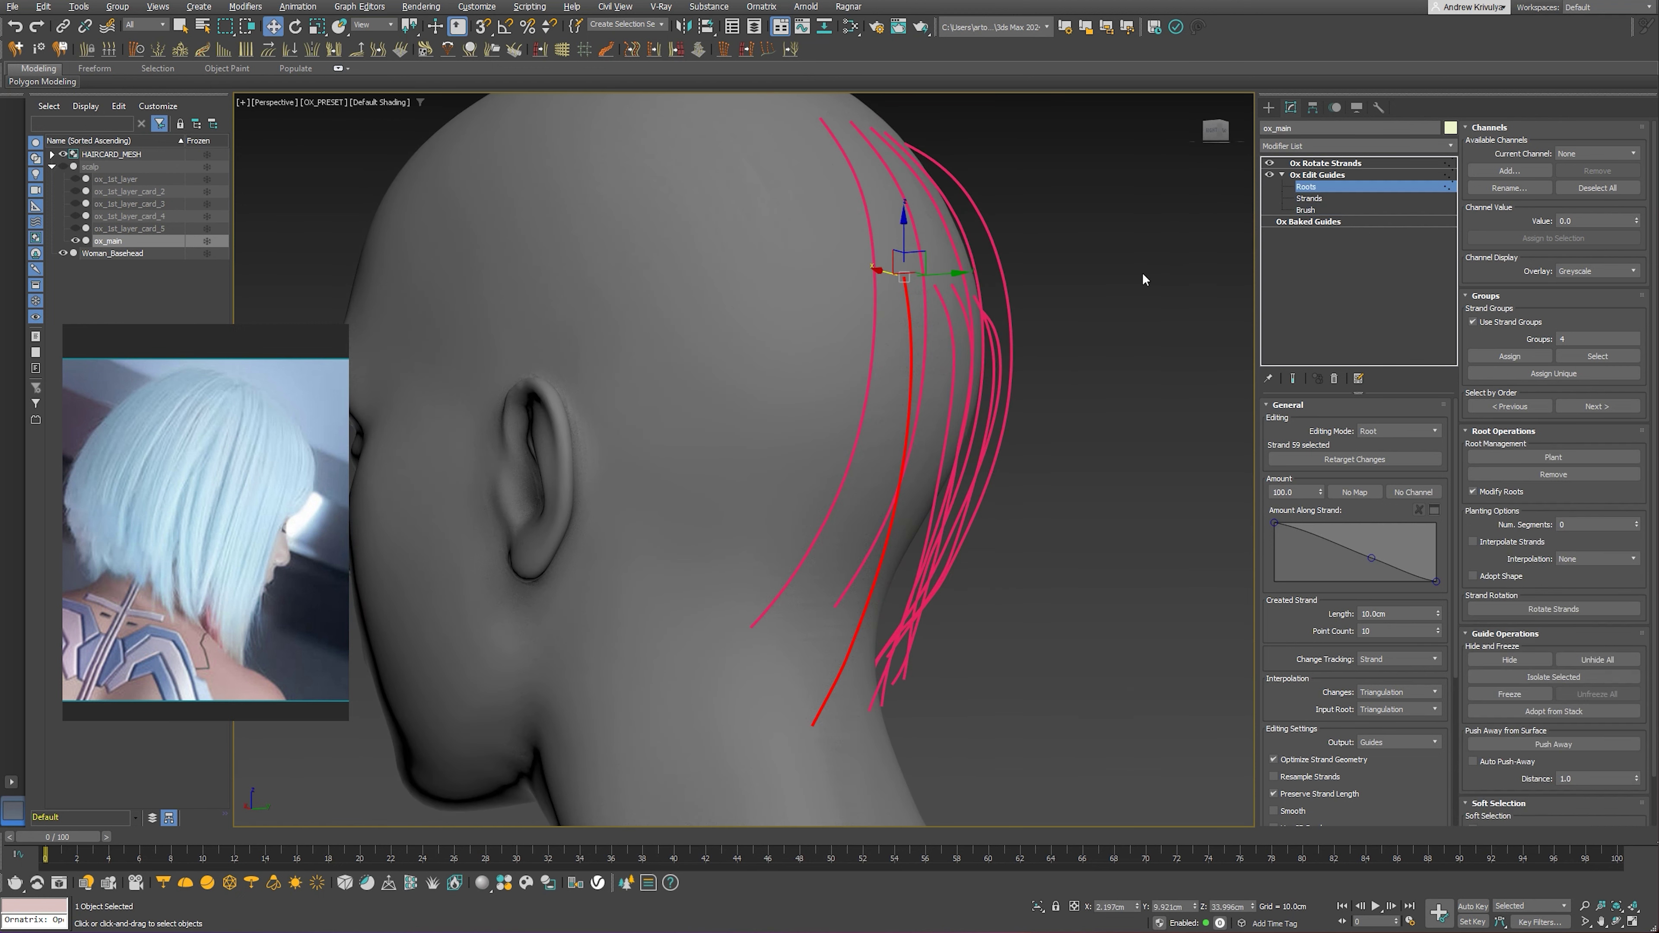
key("q")
left_click(922, 296)
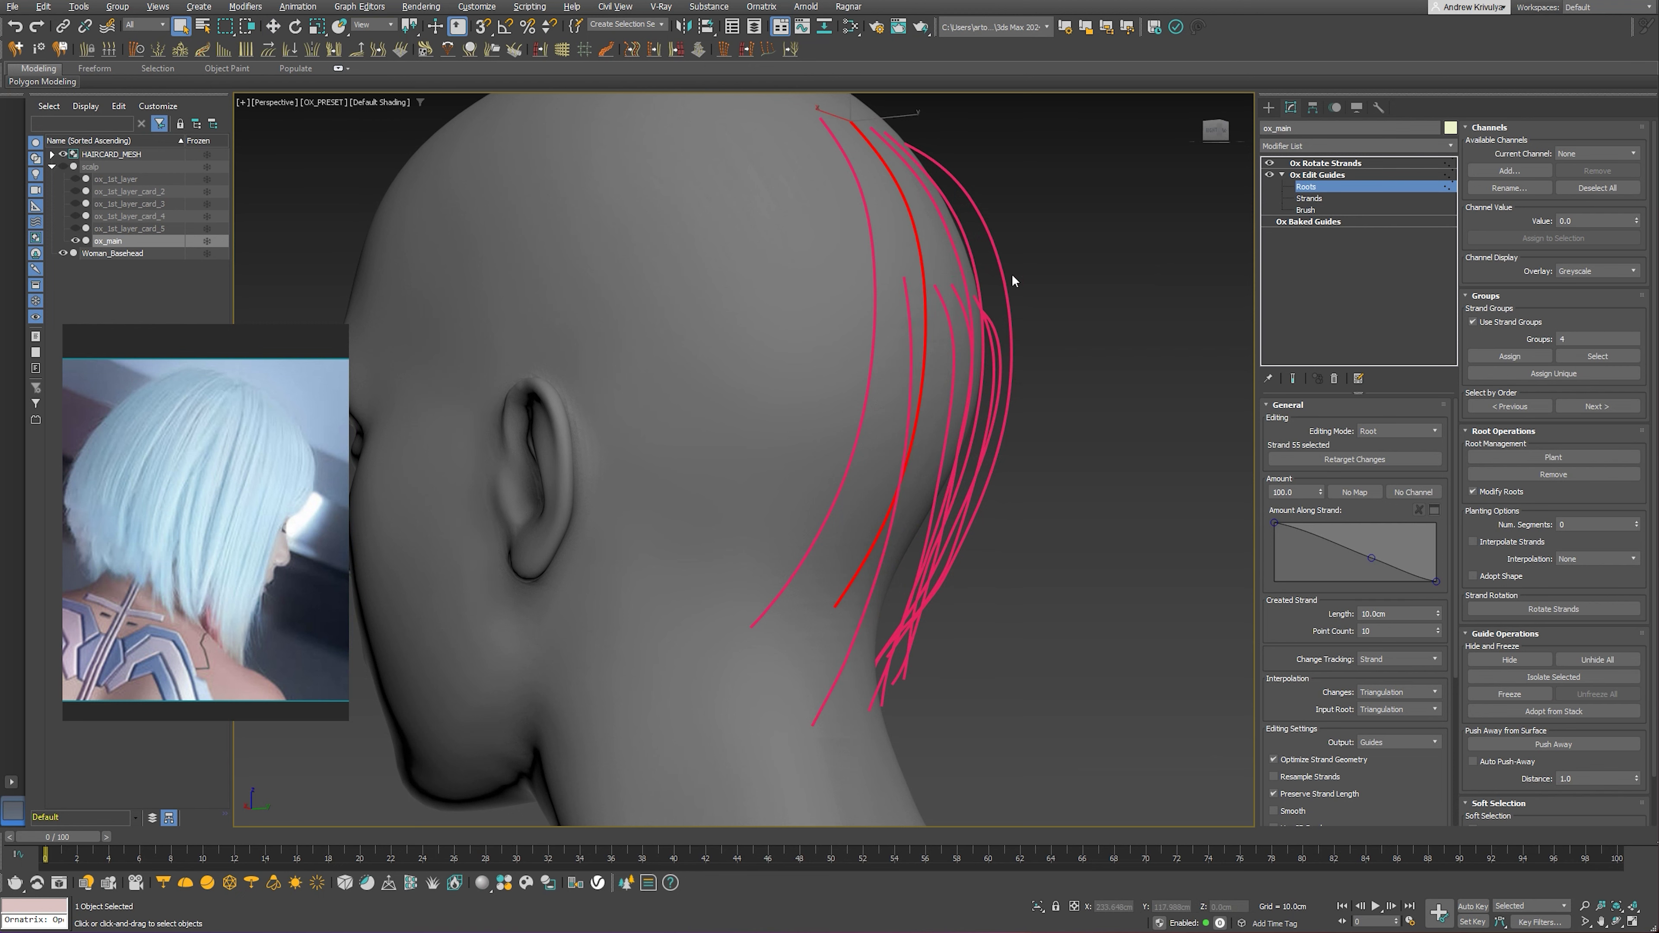
left_click(1307, 209)
scroll(849, 457, "down", 5)
mouse_move(849, 458)
middle_mouse_down("alt")
mouse_move(935, 471)
mouse_move(845, 475)
mouse_move(922, 508)
middle_mouse_up("alt")
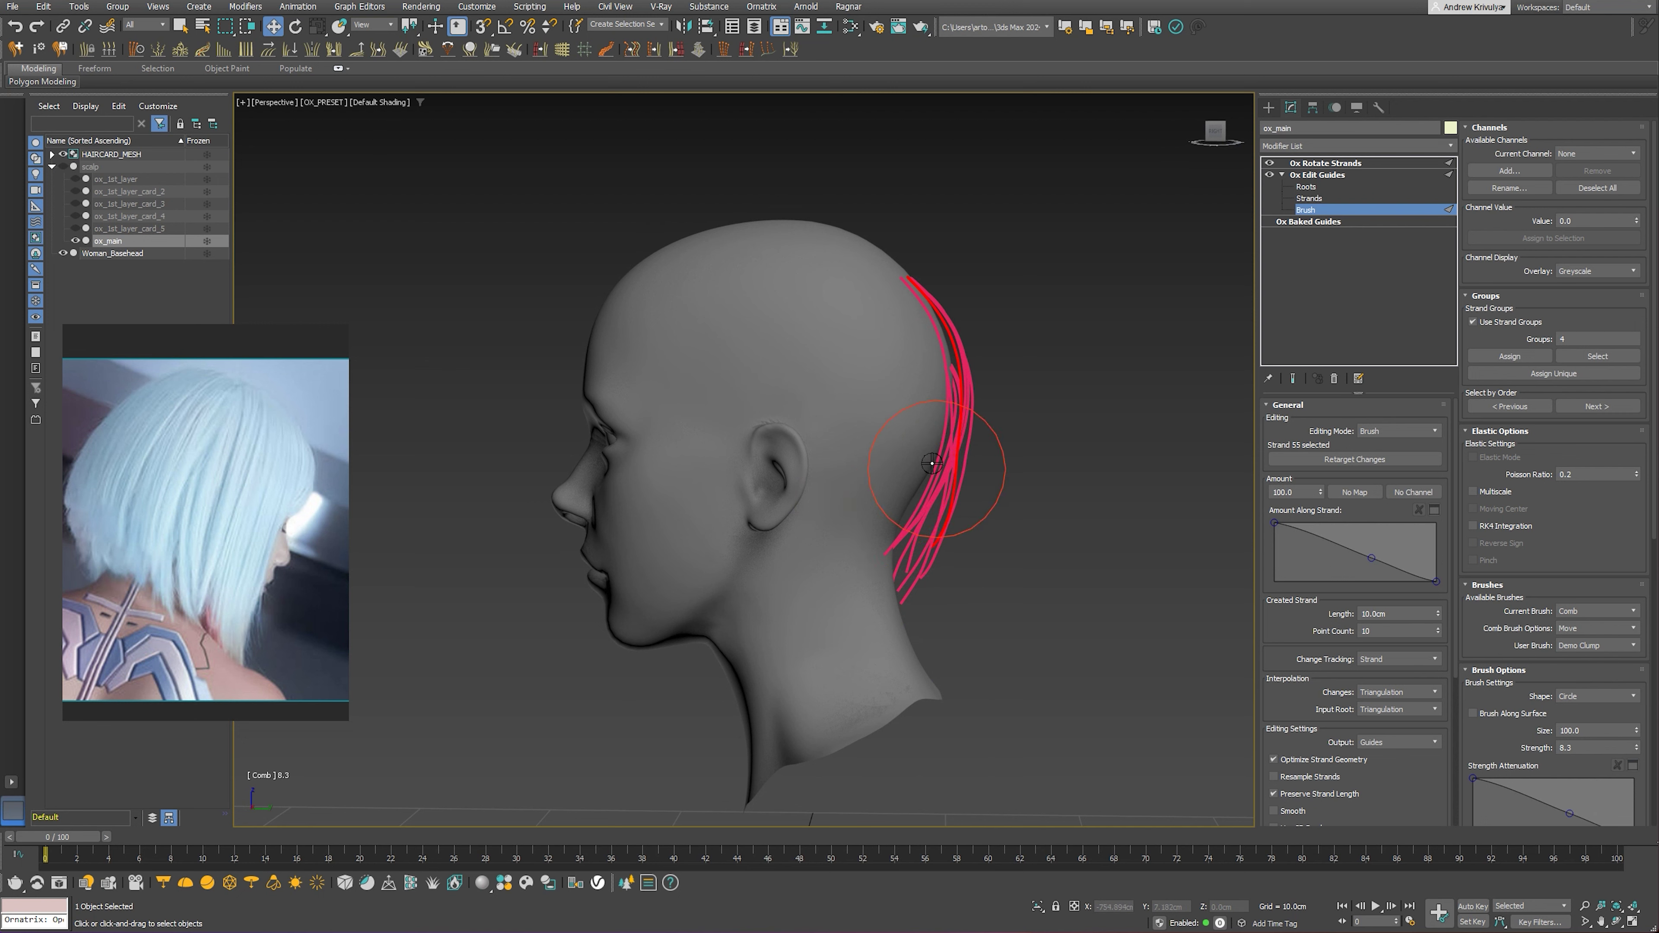
Smooth then comb the rear guides, and show ox_1st_layer_card_4 with end-result preview
left_click(1586, 615)
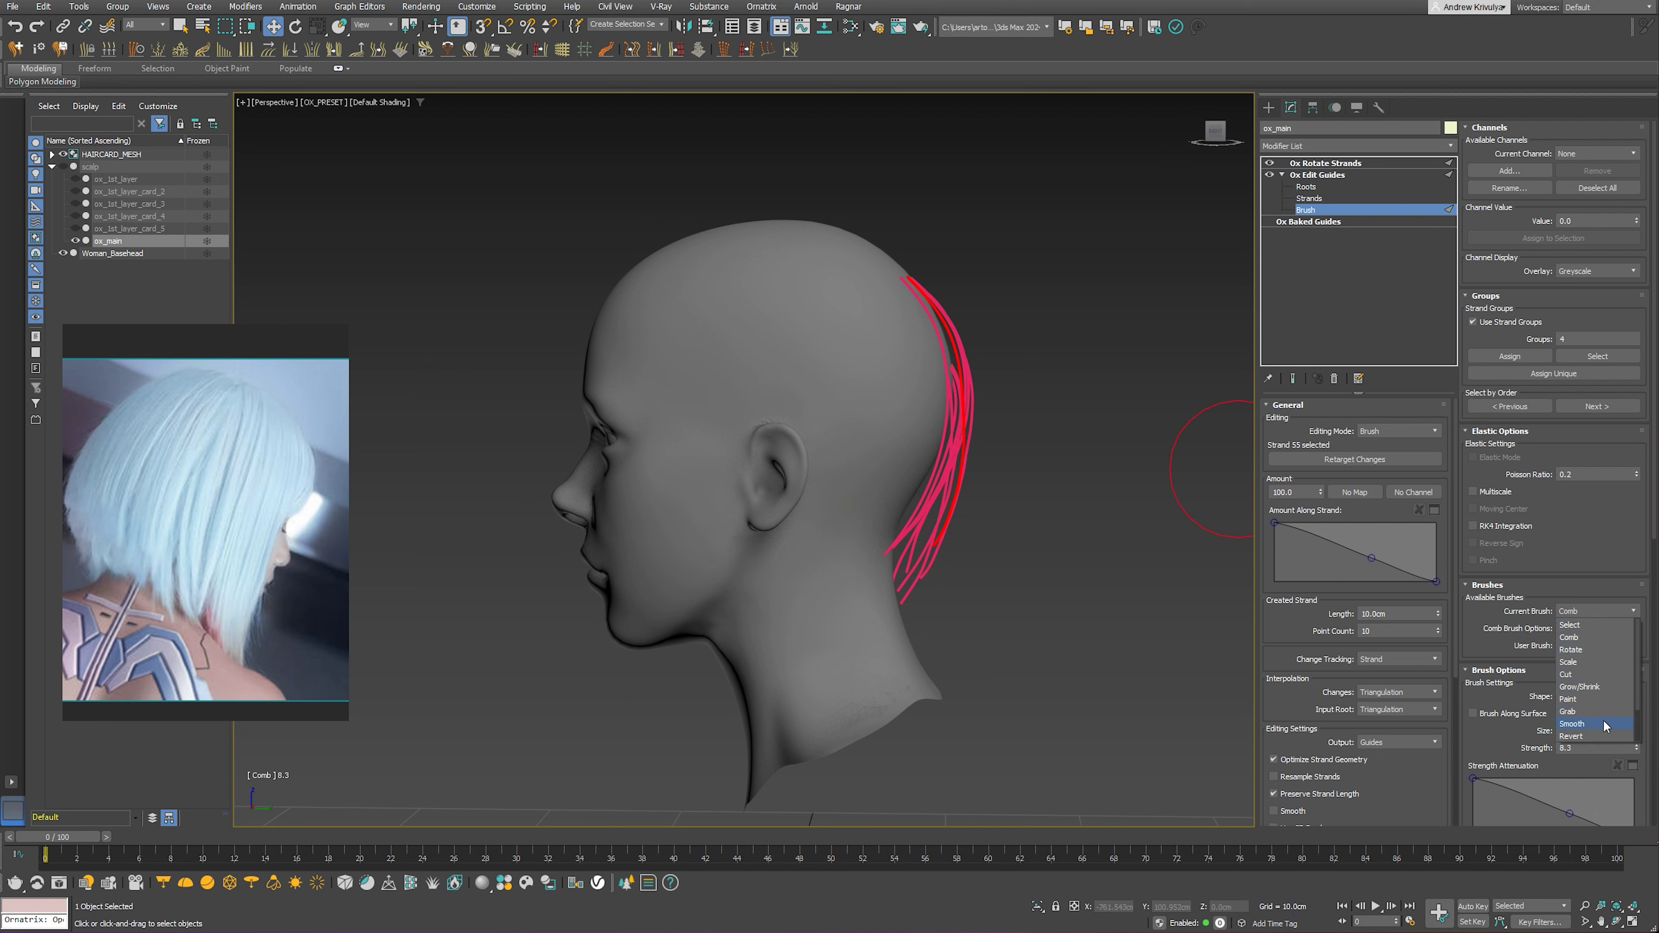
left_click(1605, 729)
mouse_move(965, 445)
middle_mouse_down("alt")
mouse_move(786, 437)
mouse_move(928, 440)
middle_mouse_up("alt")
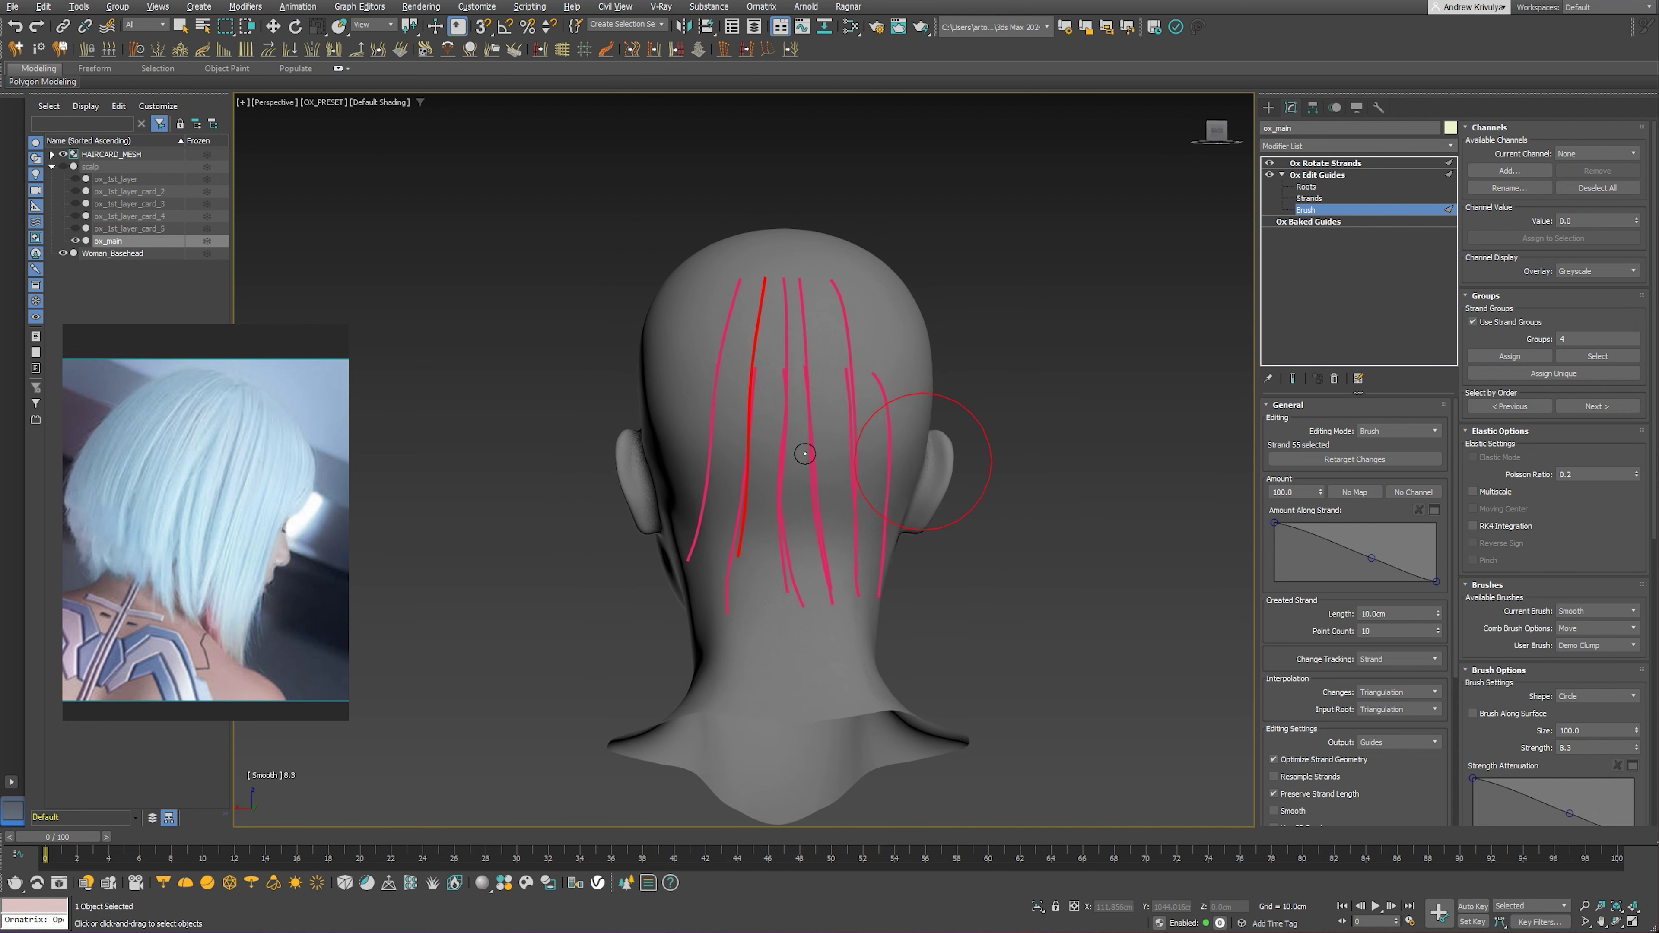
left_click(1614, 614)
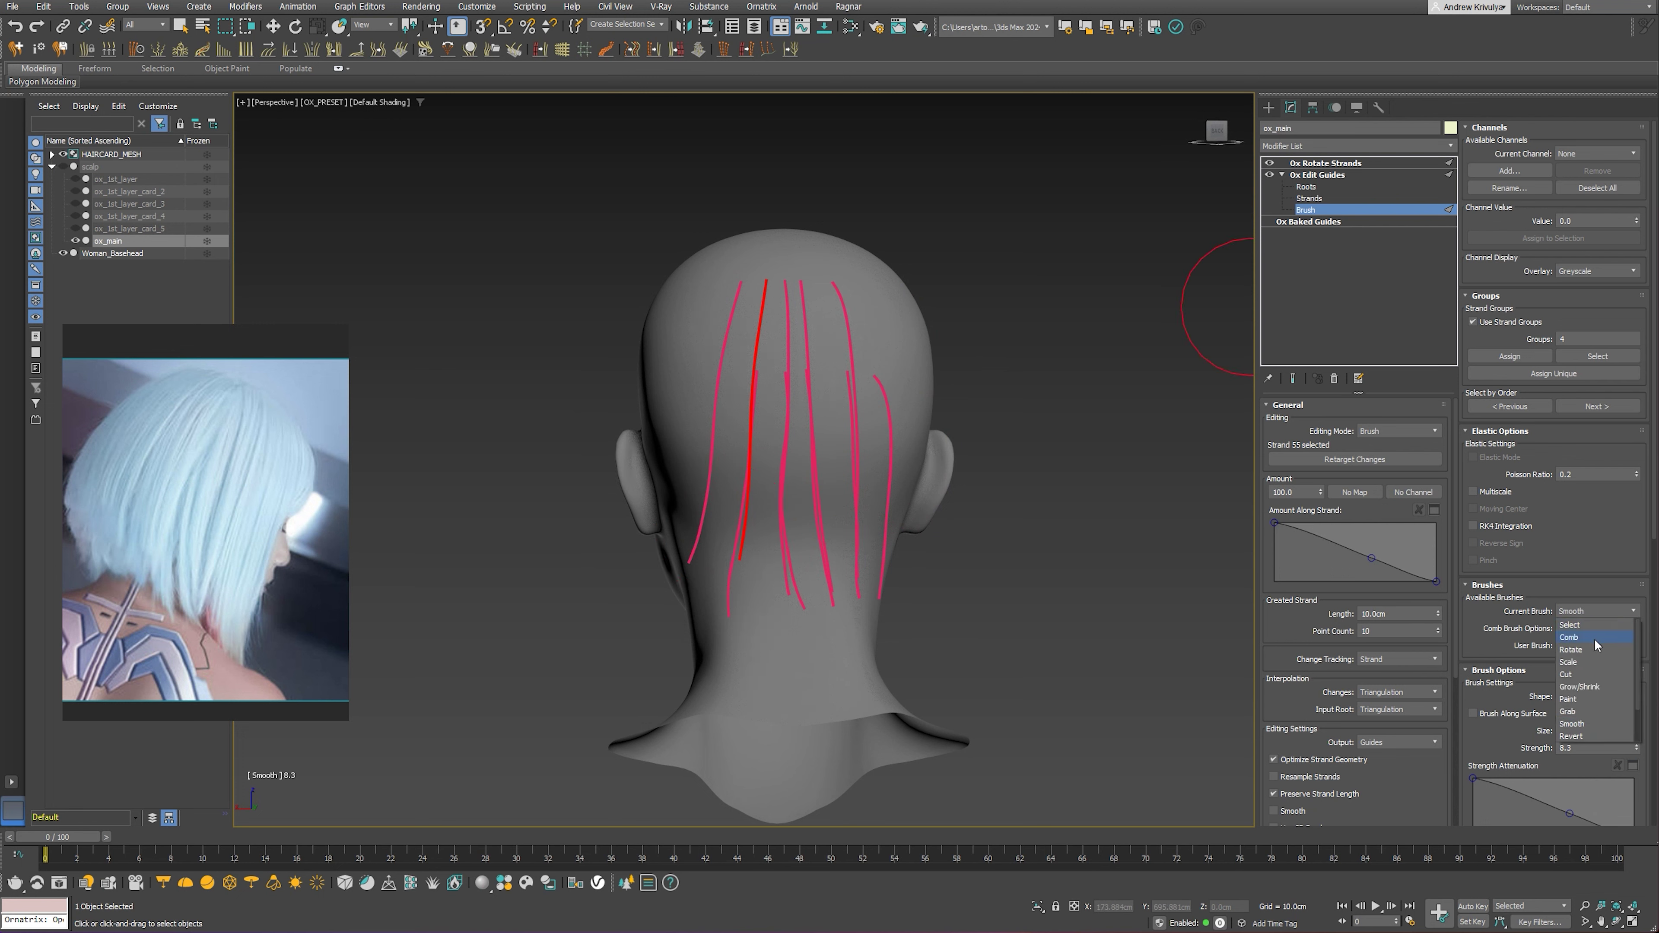
left_click(76, 217)
left_click(1293, 379)
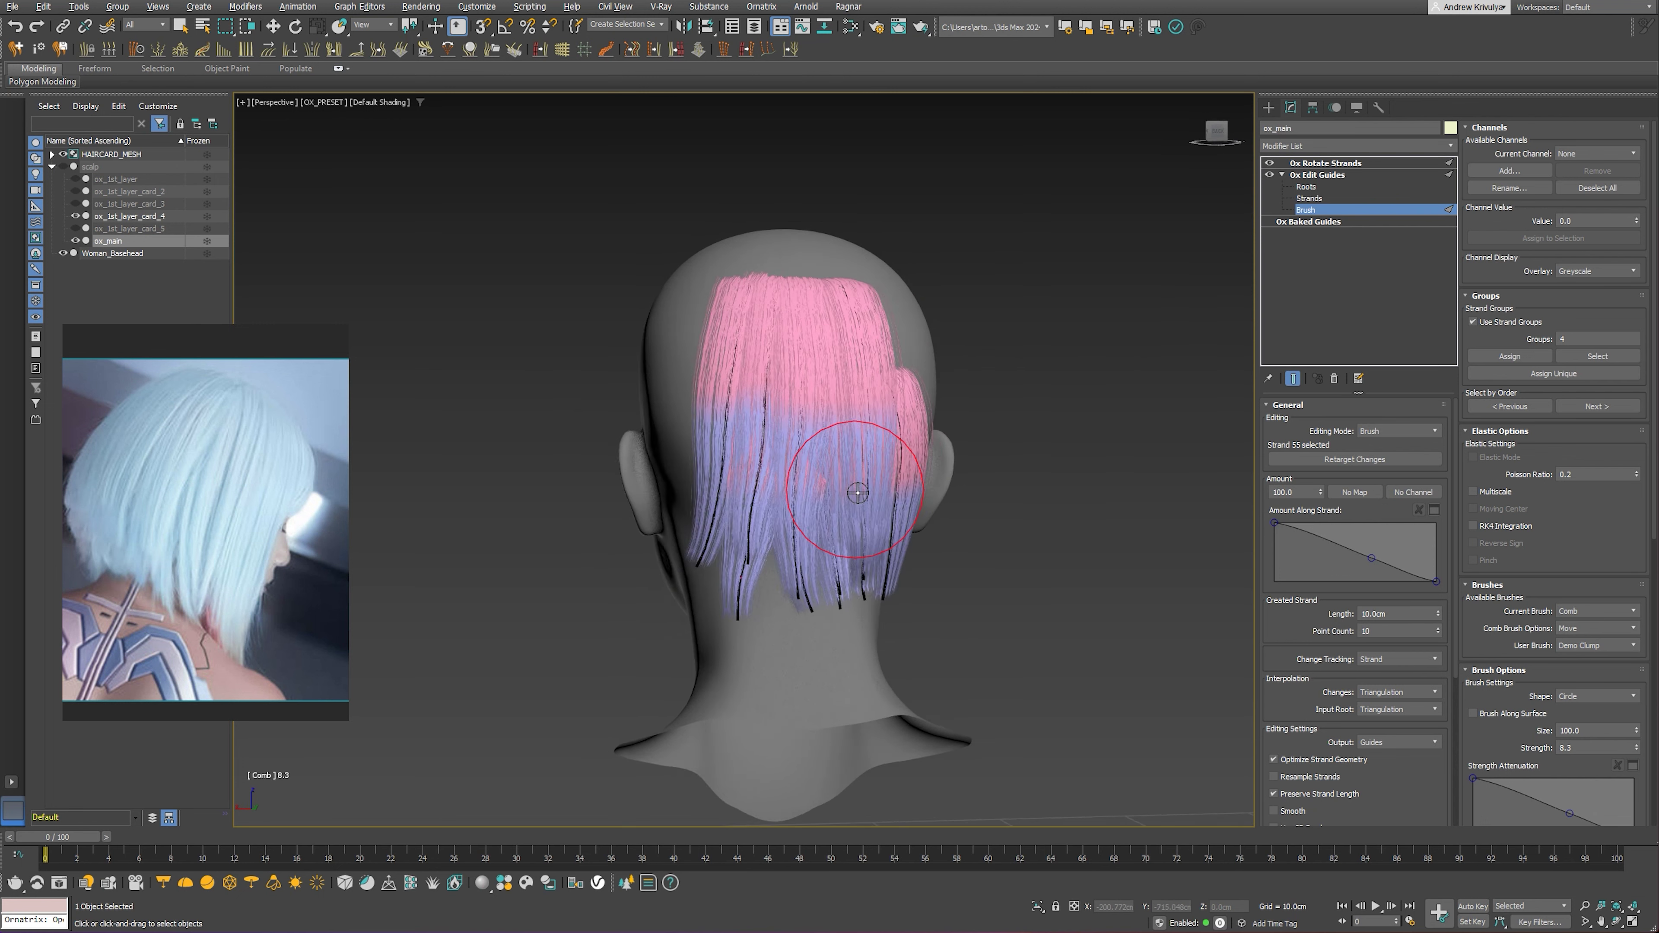
Comb the lower back guides down and left, hide the cards and end result, and save
mouse_move(857, 493)
left_mouse_down()
mouse_move(759, 588)
mouse_move(741, 481)
mouse_move(704, 426)
mouse_move(679, 536)
left_mouse_up()
left_click_drag(849, 516, 817, 510)
mouse_move(836, 516)
middle_mouse_down("alt")
mouse_move(741, 481)
mouse_move(759, 511)
mouse_move(703, 475)
middle_mouse_up("alt")
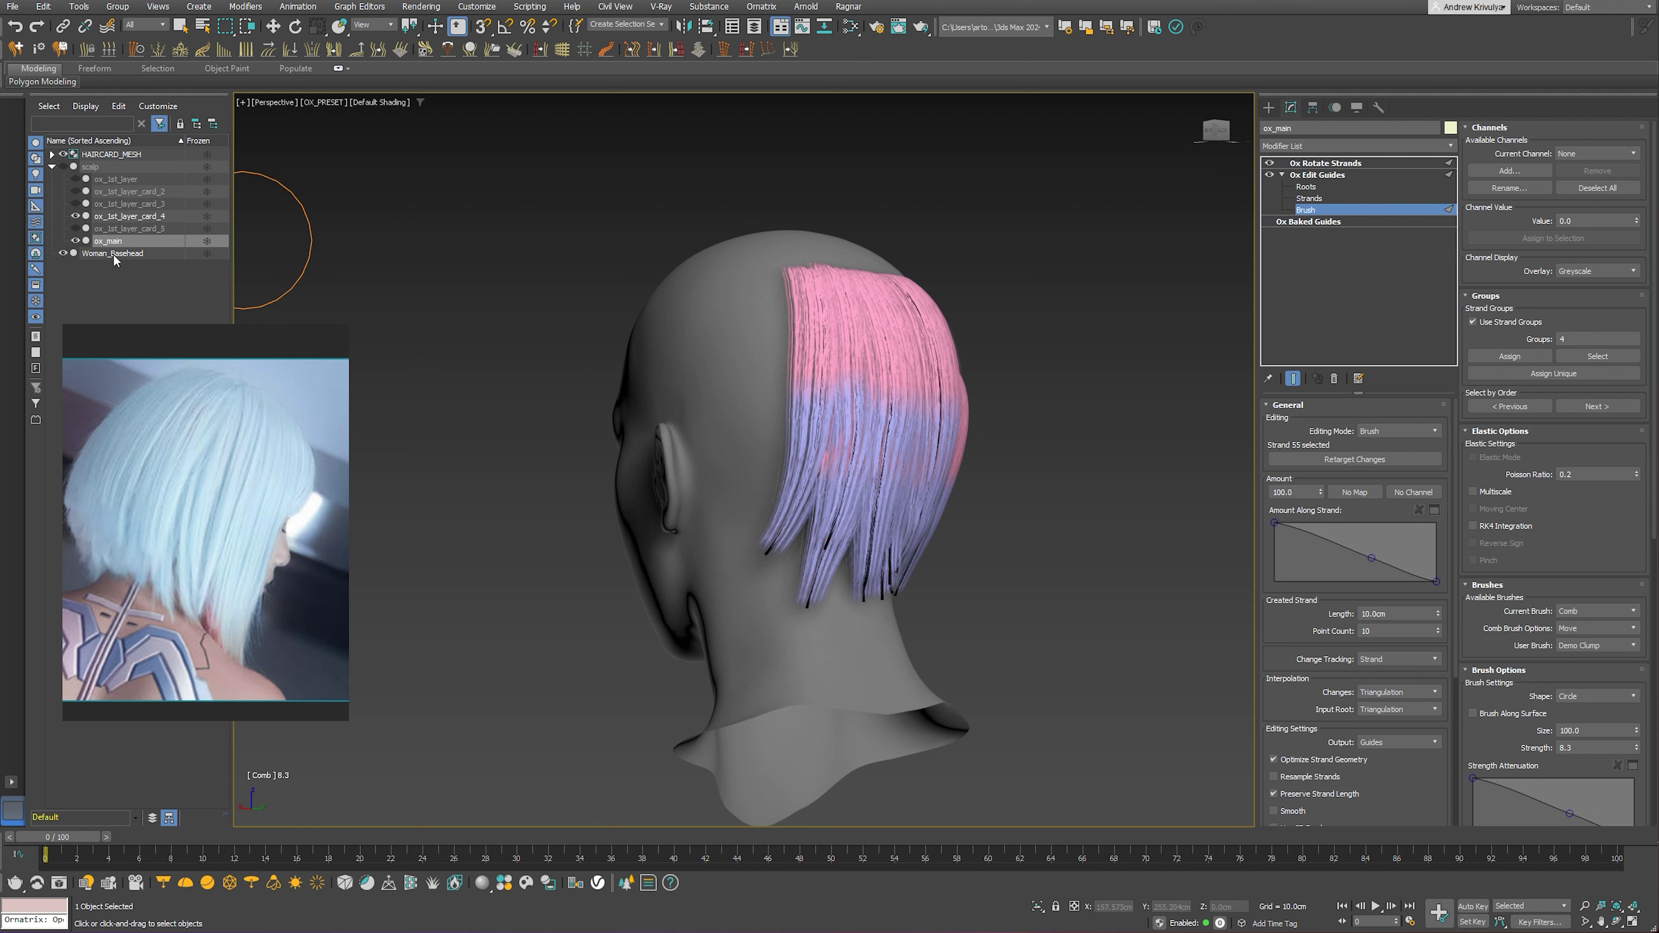
left_click(75, 215)
left_click(1293, 379)
key("ctrl+s")
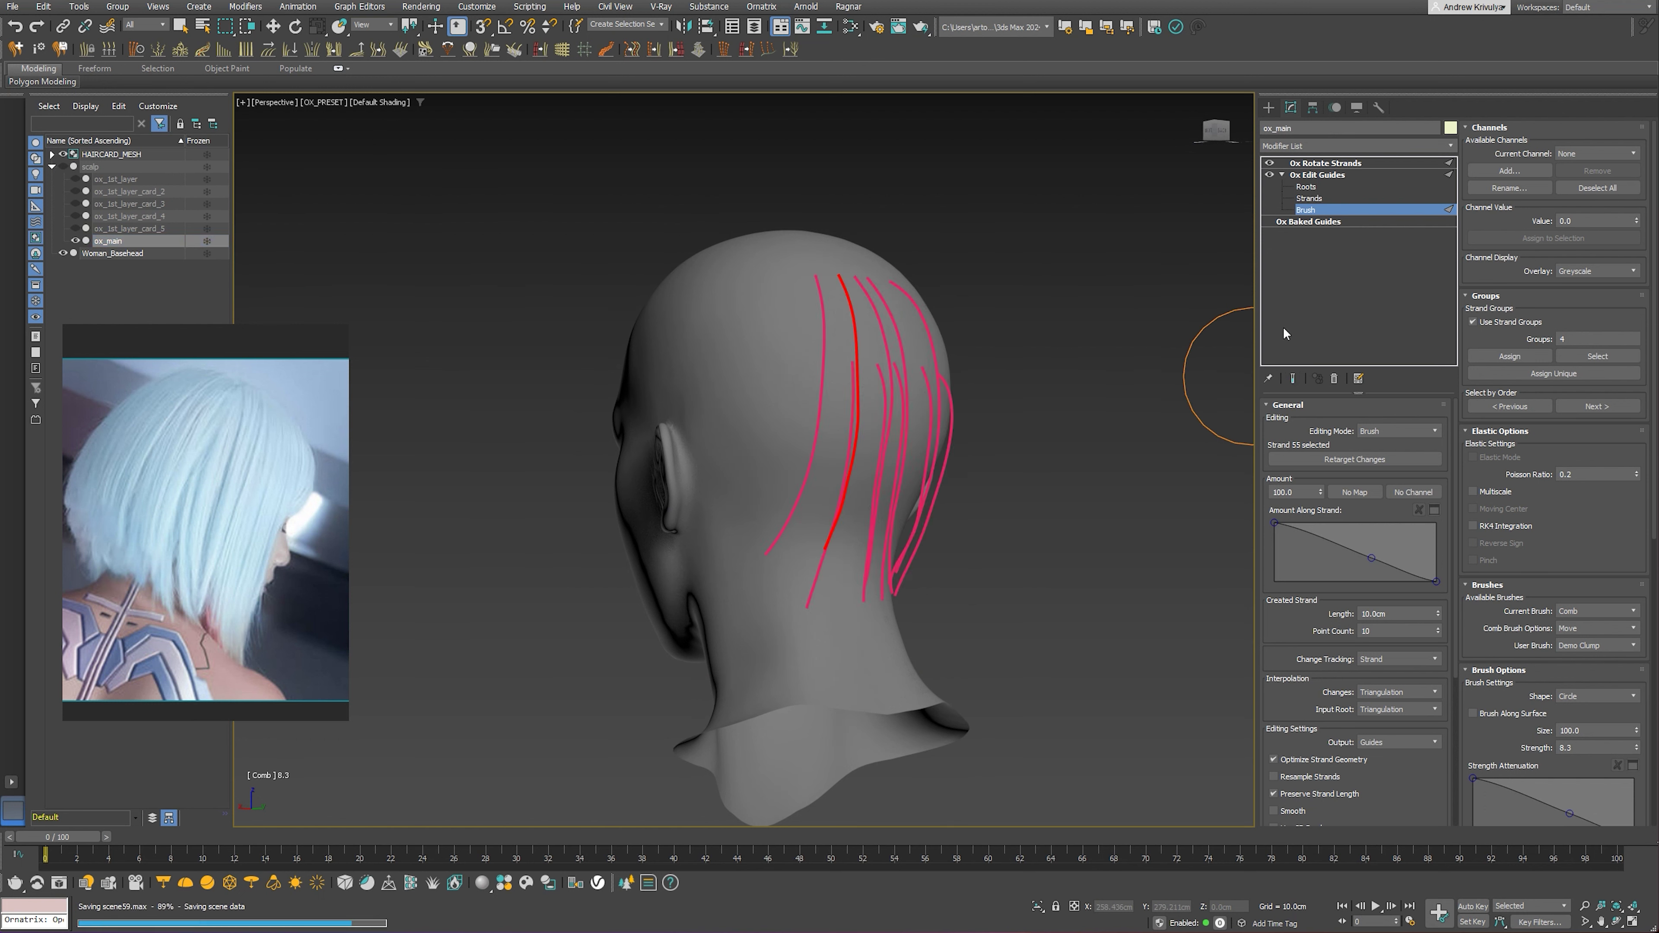
Select guide strand 60 in Roots mode and start re-planting its root
left_click(1307, 188)
left_click(1542, 459)
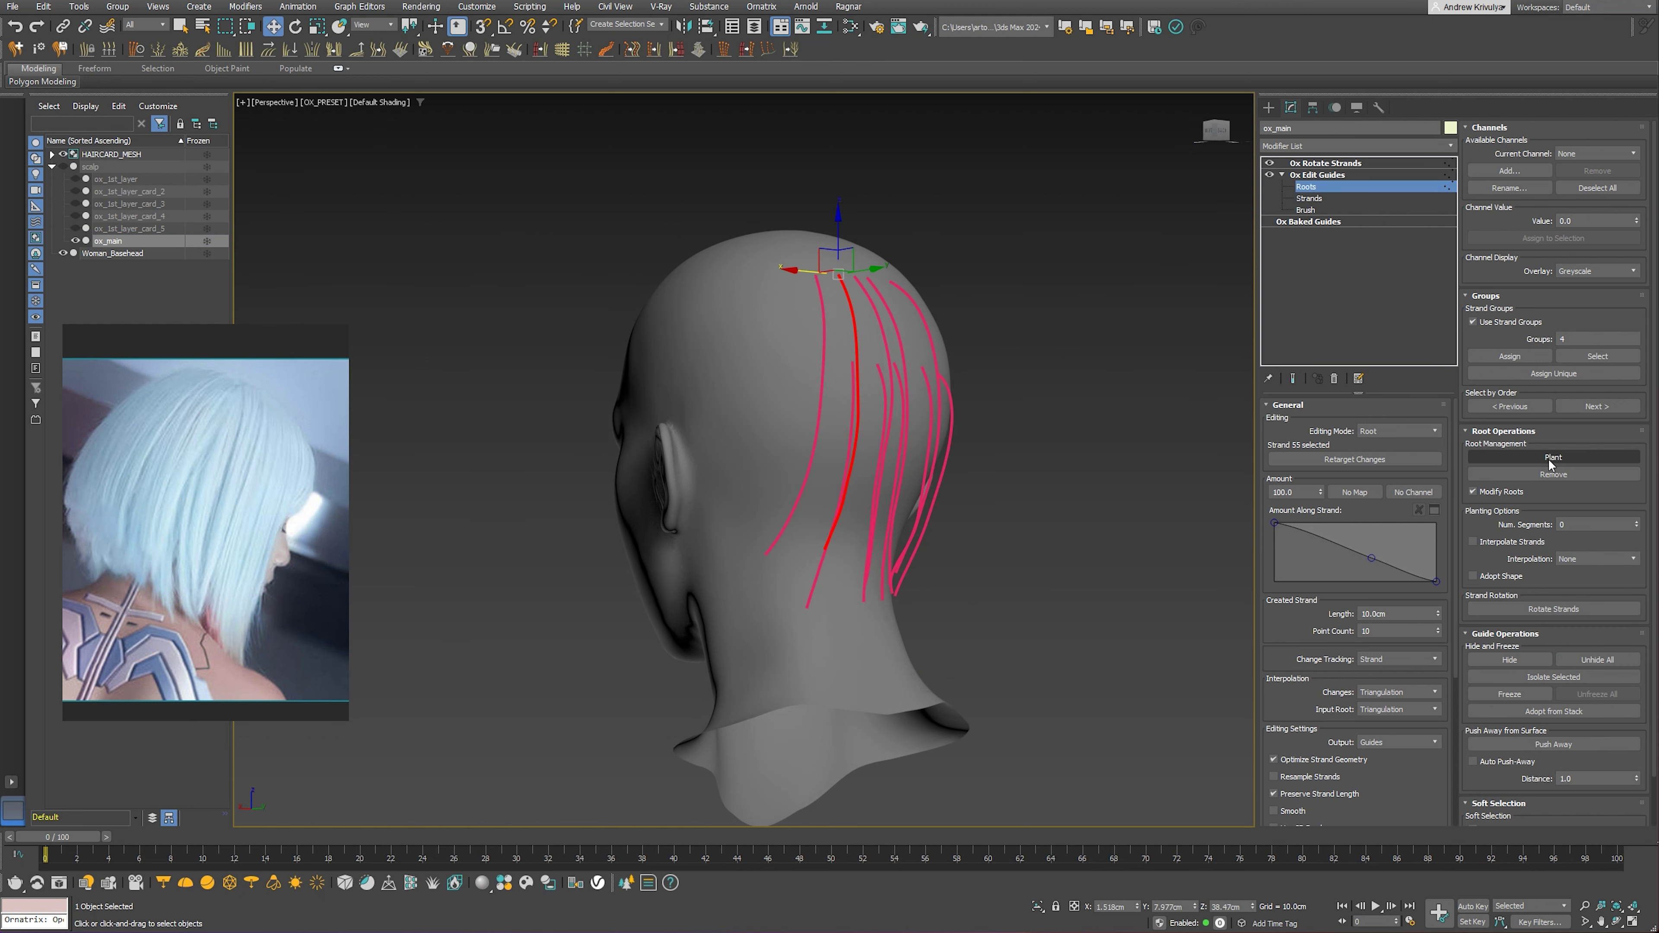
middle_click_drag(870, 536, 855, 484, "alt")
scroll(842, 392, "up", 5)
mouse_move(834, 381)
middle_mouse_down("alt")
mouse_move(868, 391)
mouse_move(909, 371)
middle_mouse_up("alt")
right_click(909, 371)
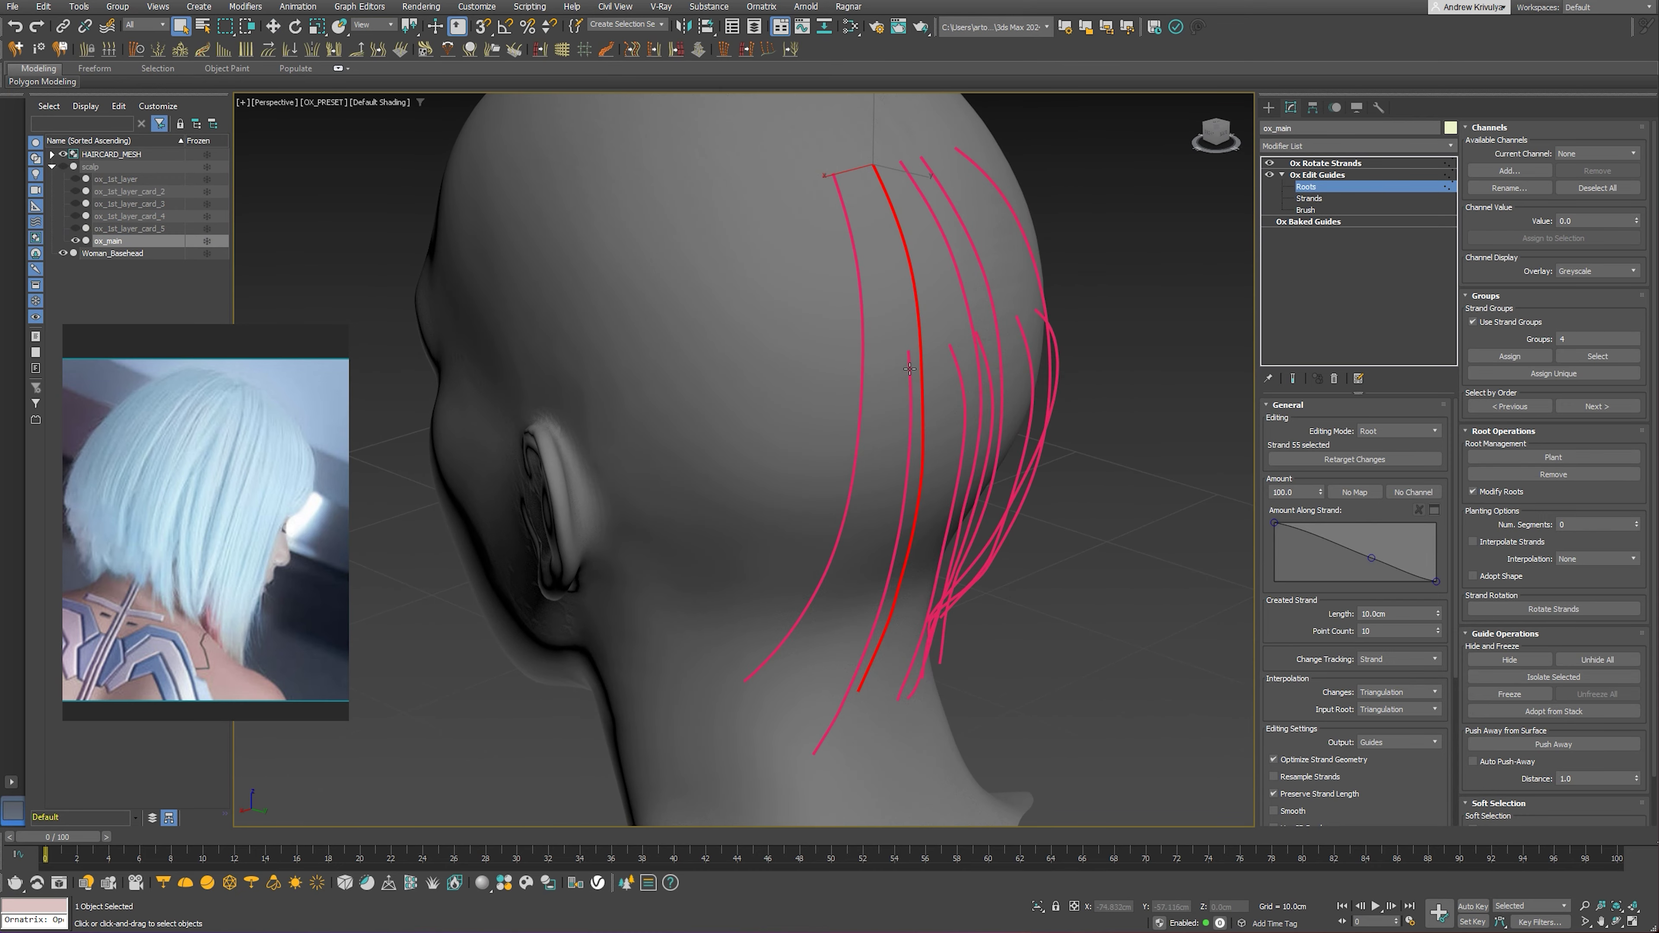
left_click(909, 369)
left_click(1553, 457)
mouse_move(1063, 415)
middle_mouse_down("alt")
mouse_move(874, 356)
mouse_move(857, 366)
mouse_move(984, 395)
middle_mouse_up("alt")
scroll(843, 358, "down", 5)
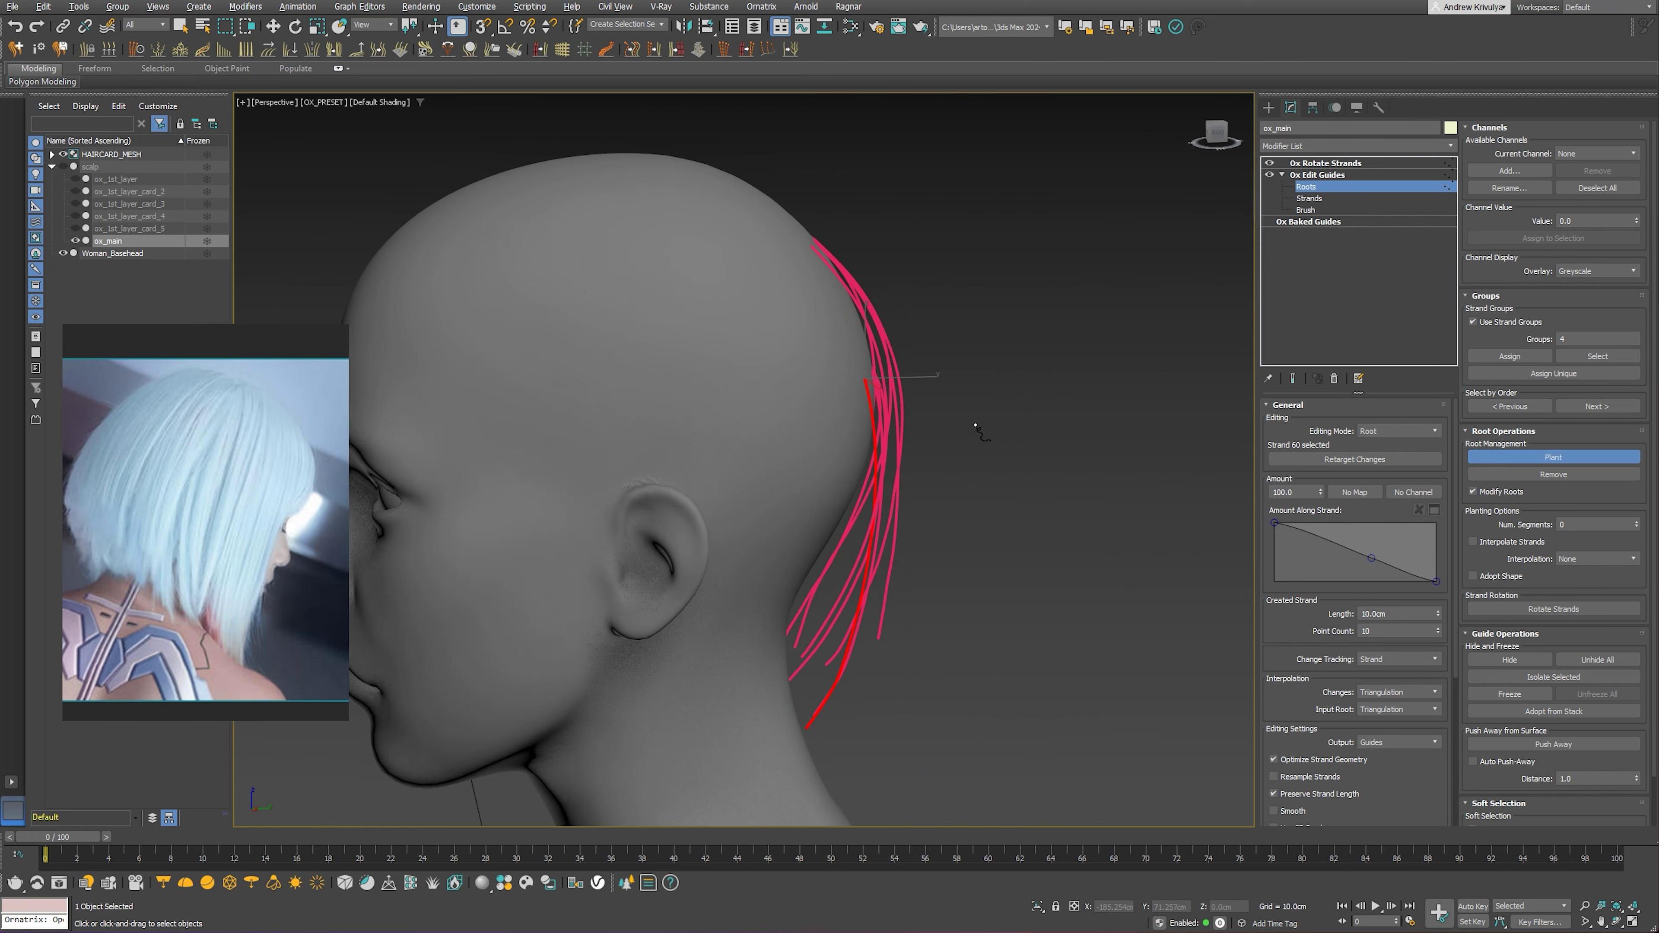
Select guide strand 56 and inspect its control points, then deselect it
left_click(1304, 210)
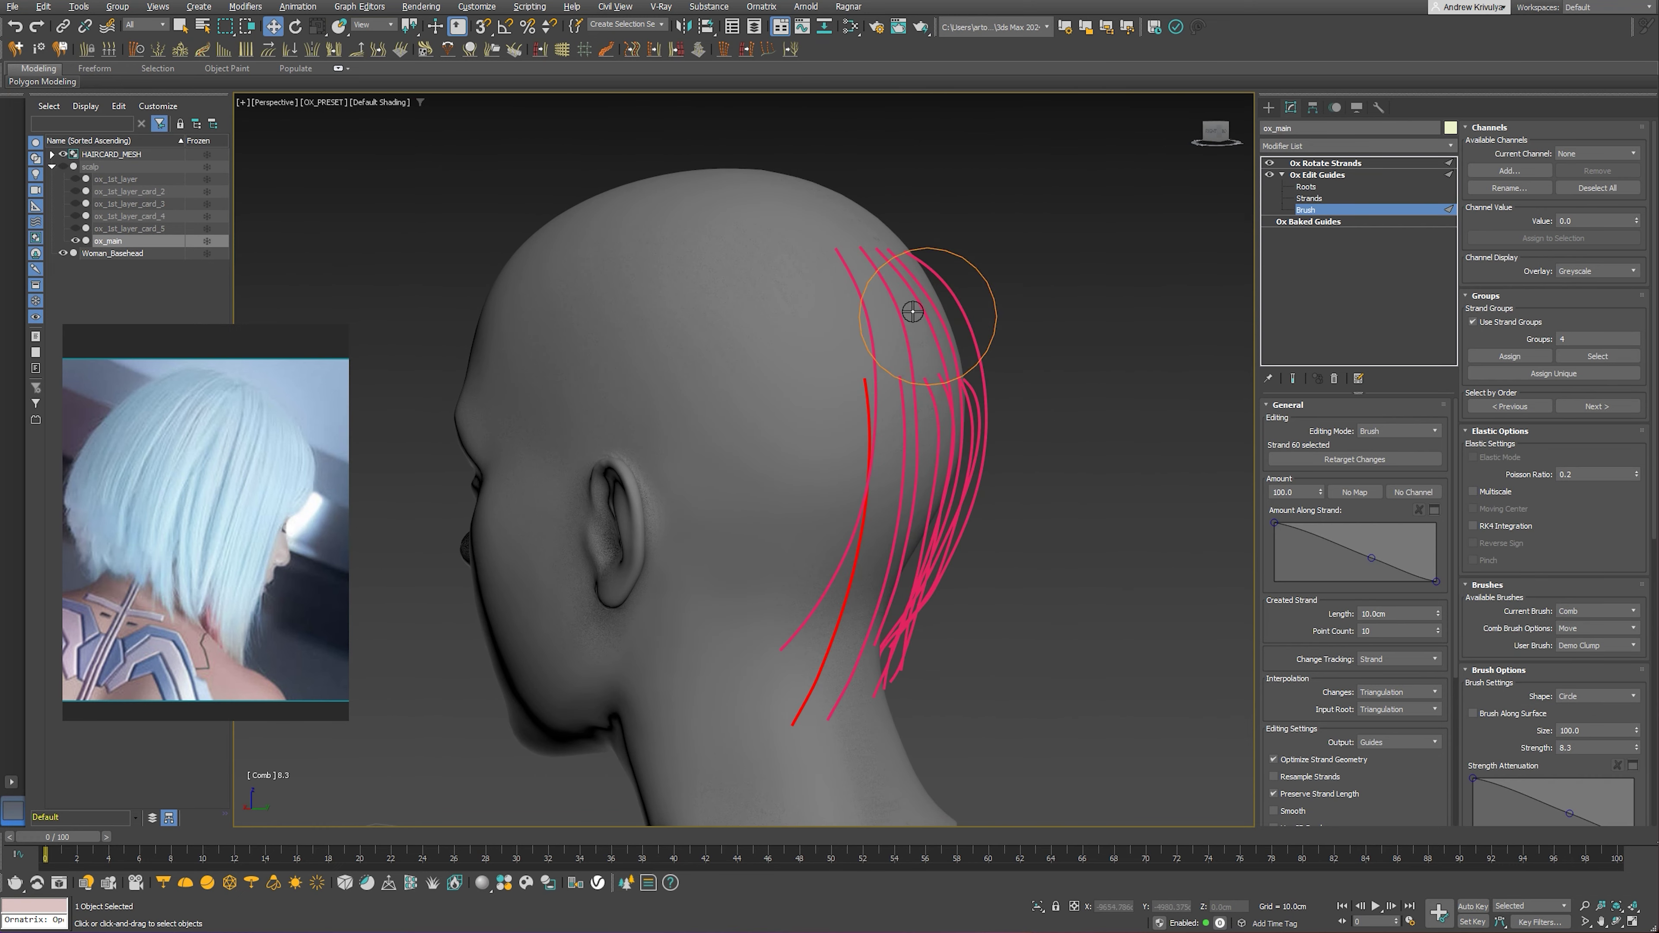
left_click(1309, 198)
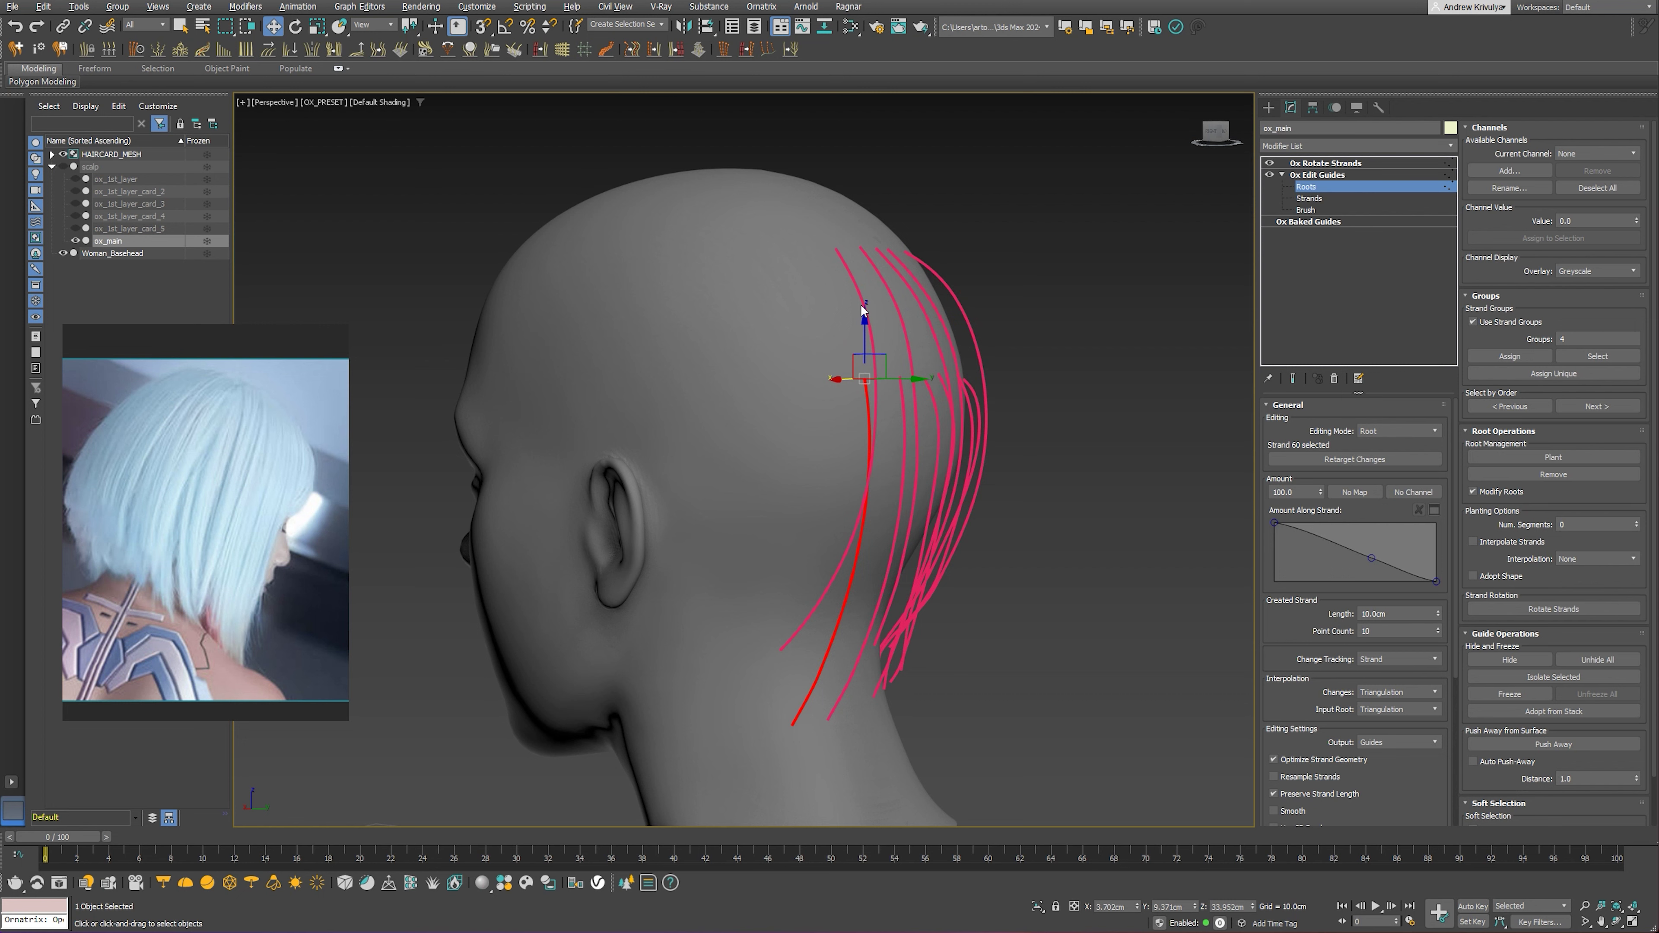
left_click(861, 294)
left_click(1309, 198)
middle_click_drag(900, 493, 904, 501, "alt")
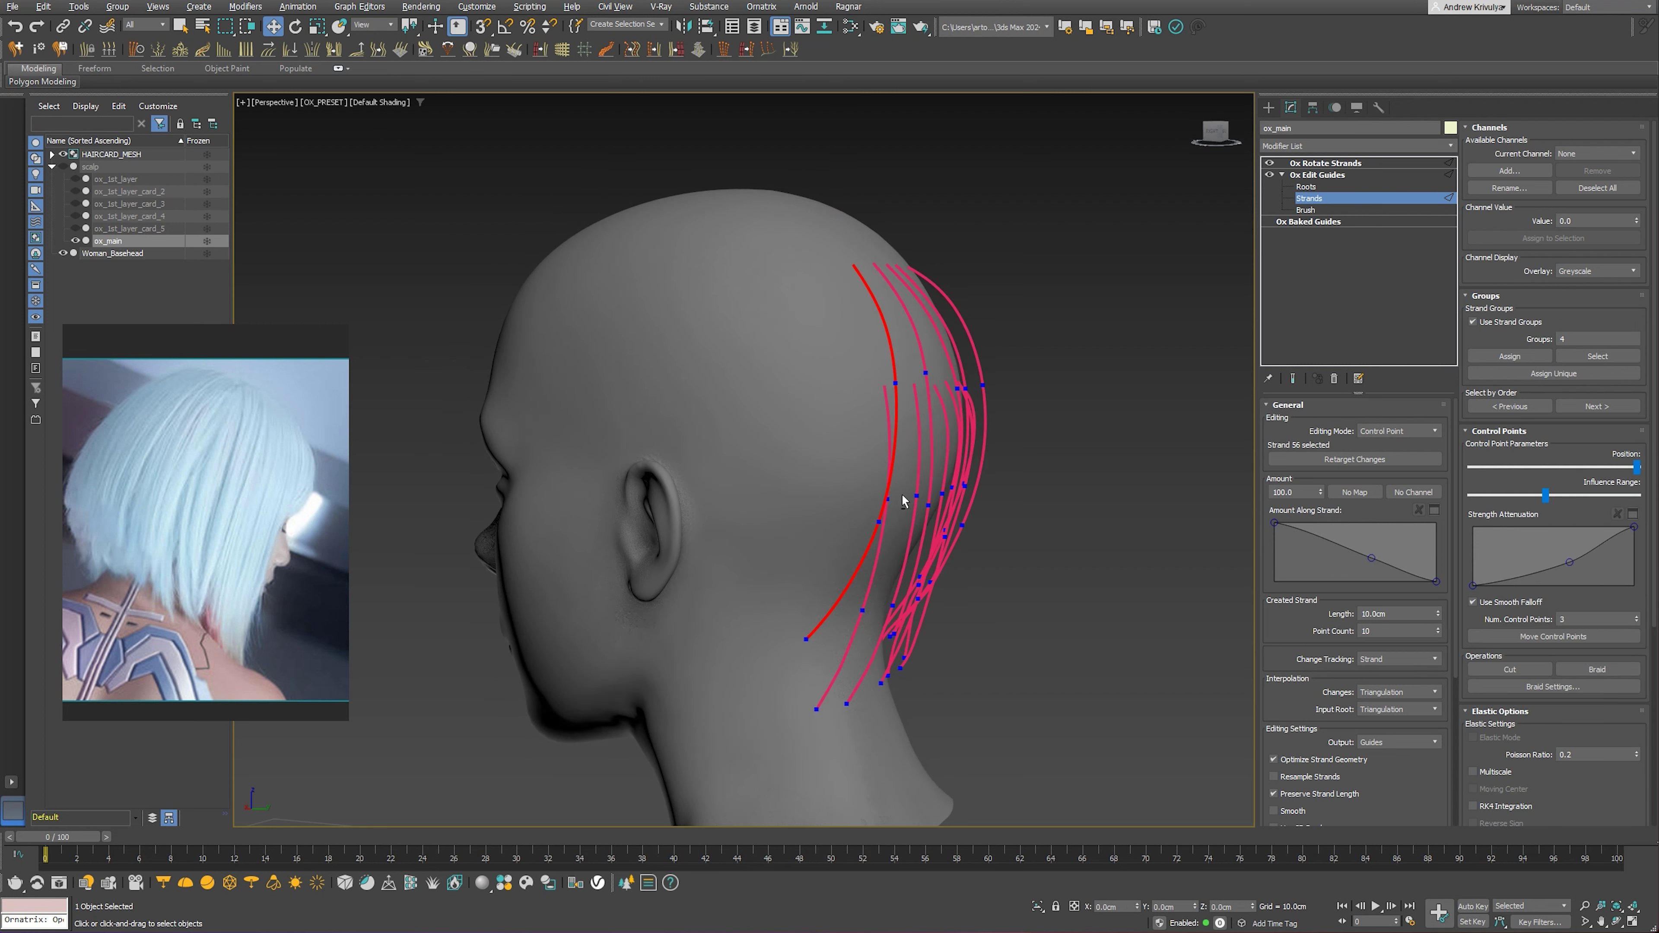
left_click(896, 384)
mouse_move(896, 384)
middle_mouse_down("alt")
mouse_move(935, 393)
mouse_move(875, 533)
mouse_move(911, 518)
mouse_move(788, 547)
mouse_move(847, 548)
middle_mouse_up("alt")
left_click(939, 384)
left_click(878, 518)
left_click(789, 547)
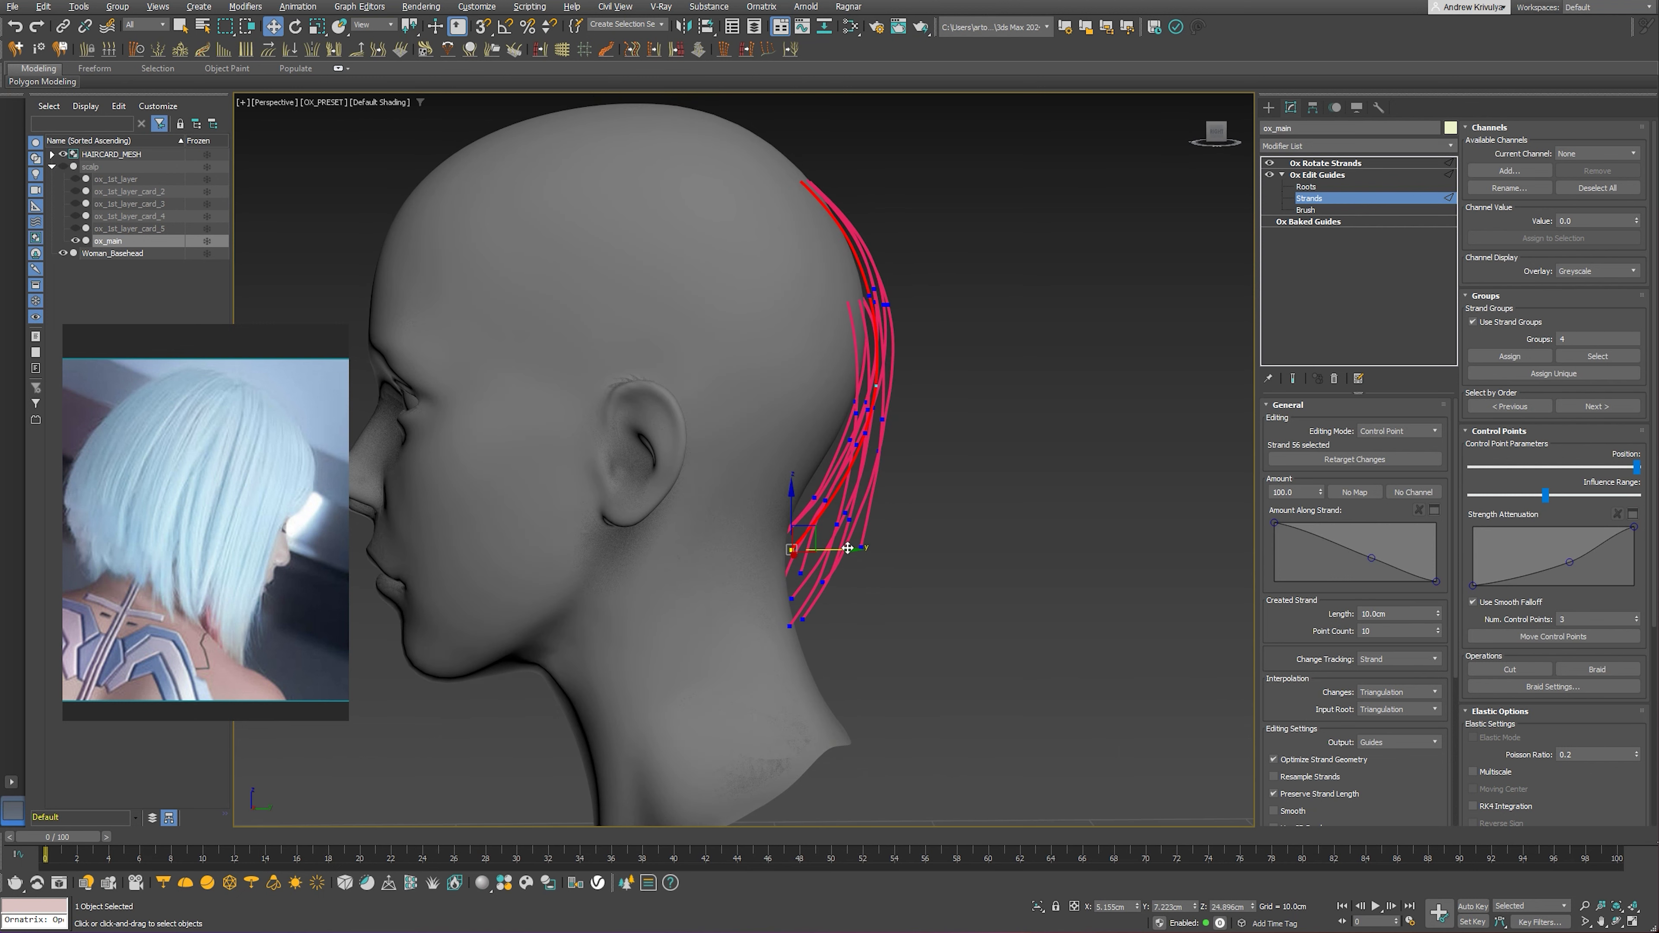
Switch to brushing with the Smooth brush and show the ox_1st_layer_card_4 cards
left_click(1310, 211)
mouse_move(860, 586)
middle_mouse_down("alt")
mouse_move(889, 556)
mouse_move(817, 546)
middle_mouse_up("alt")
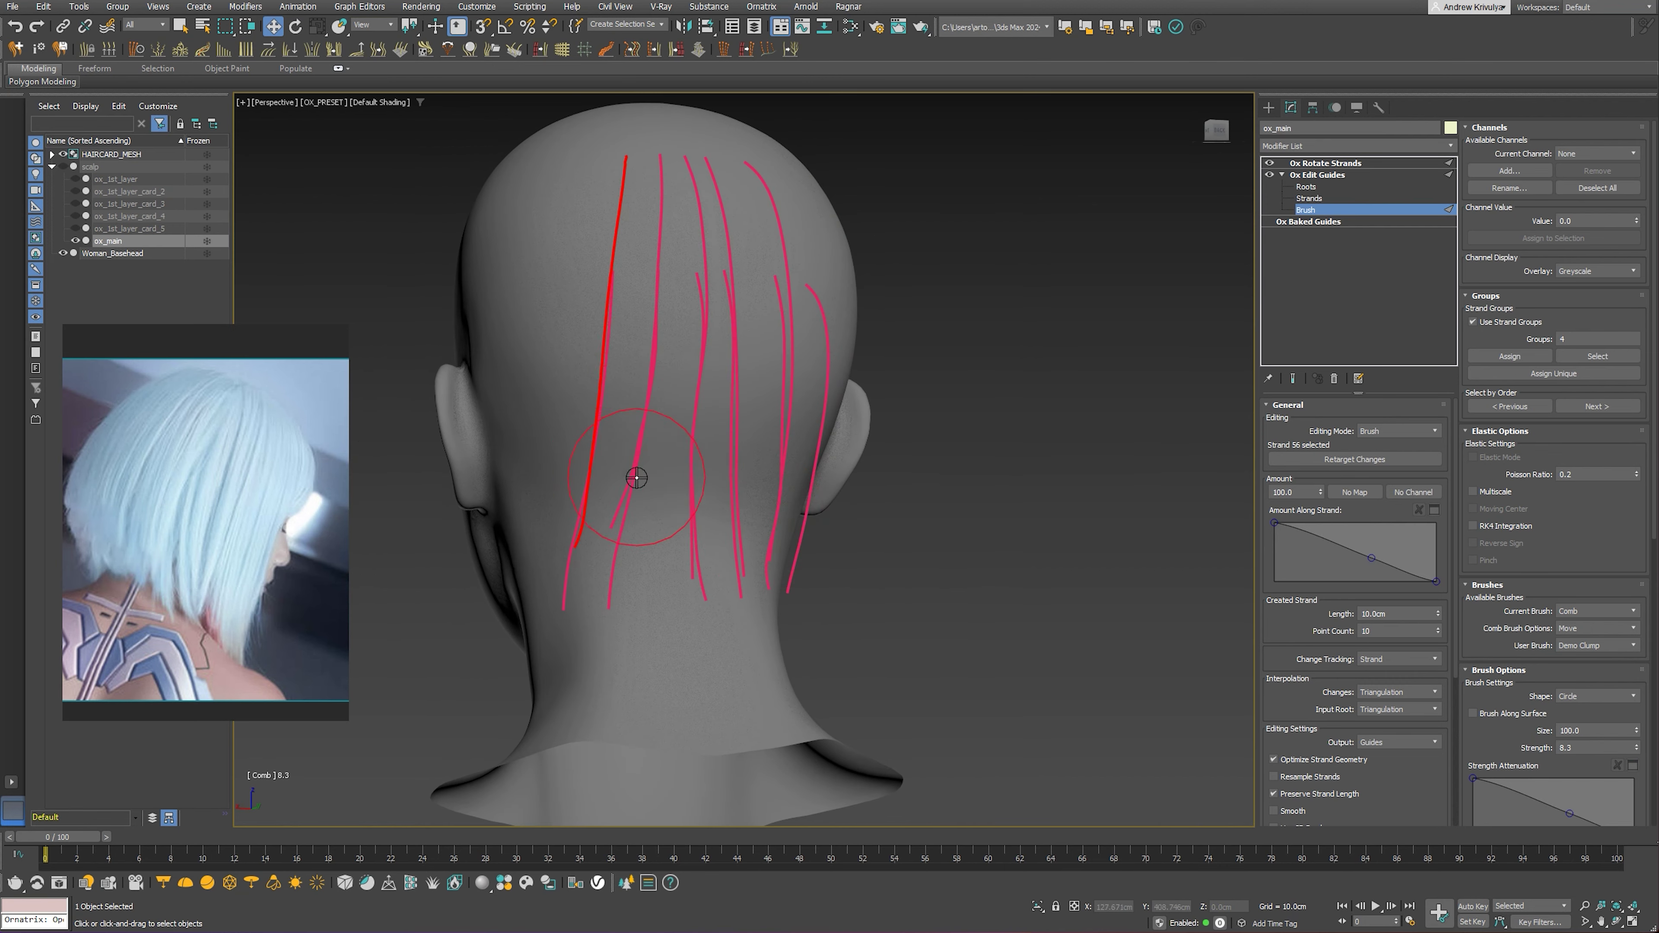
left_click(1594, 611)
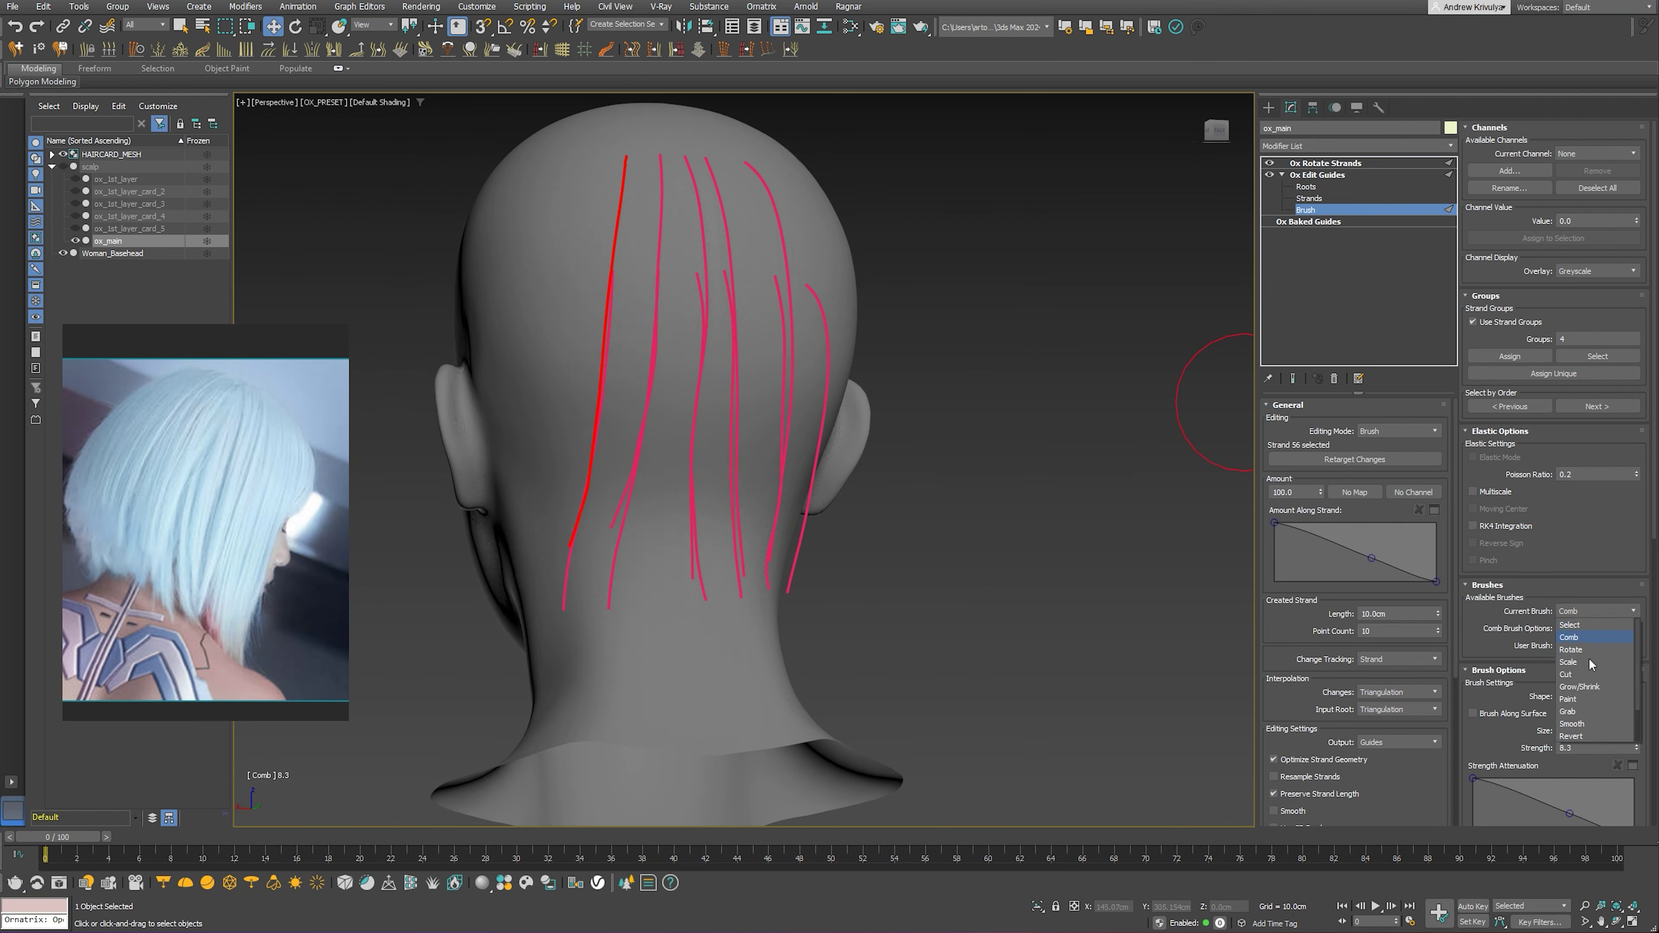
left_click(1590, 725)
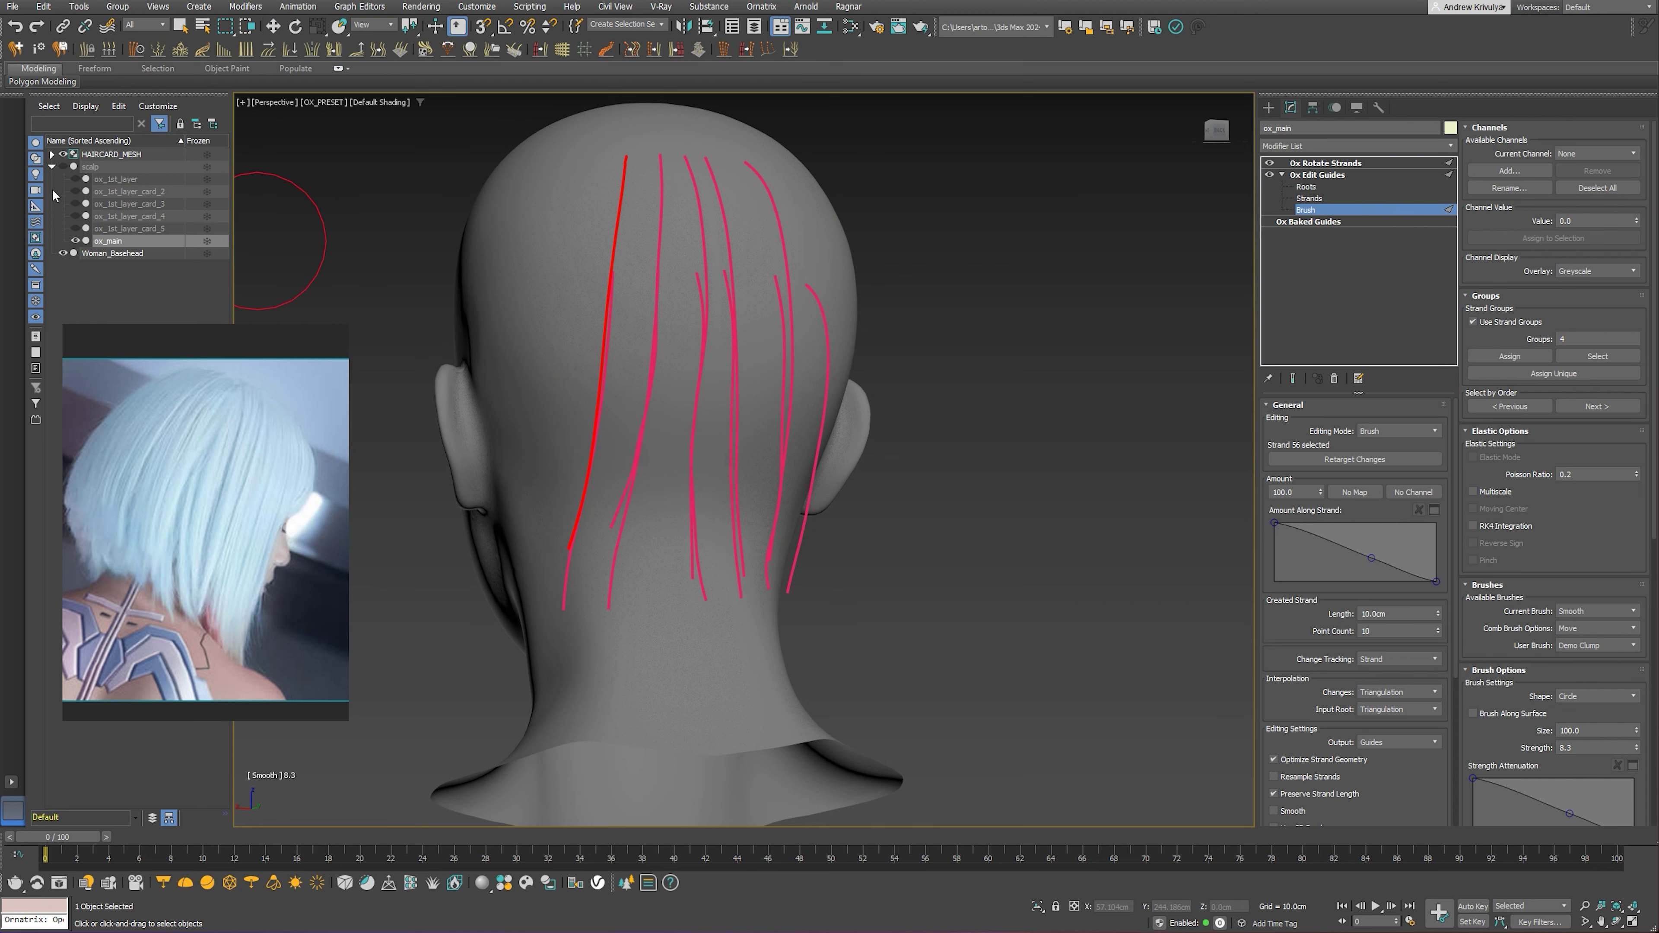
left_click(76, 216)
Switch to the Comb brush and comb the back-of-head guides into the bob shape
left_click(1292, 378)
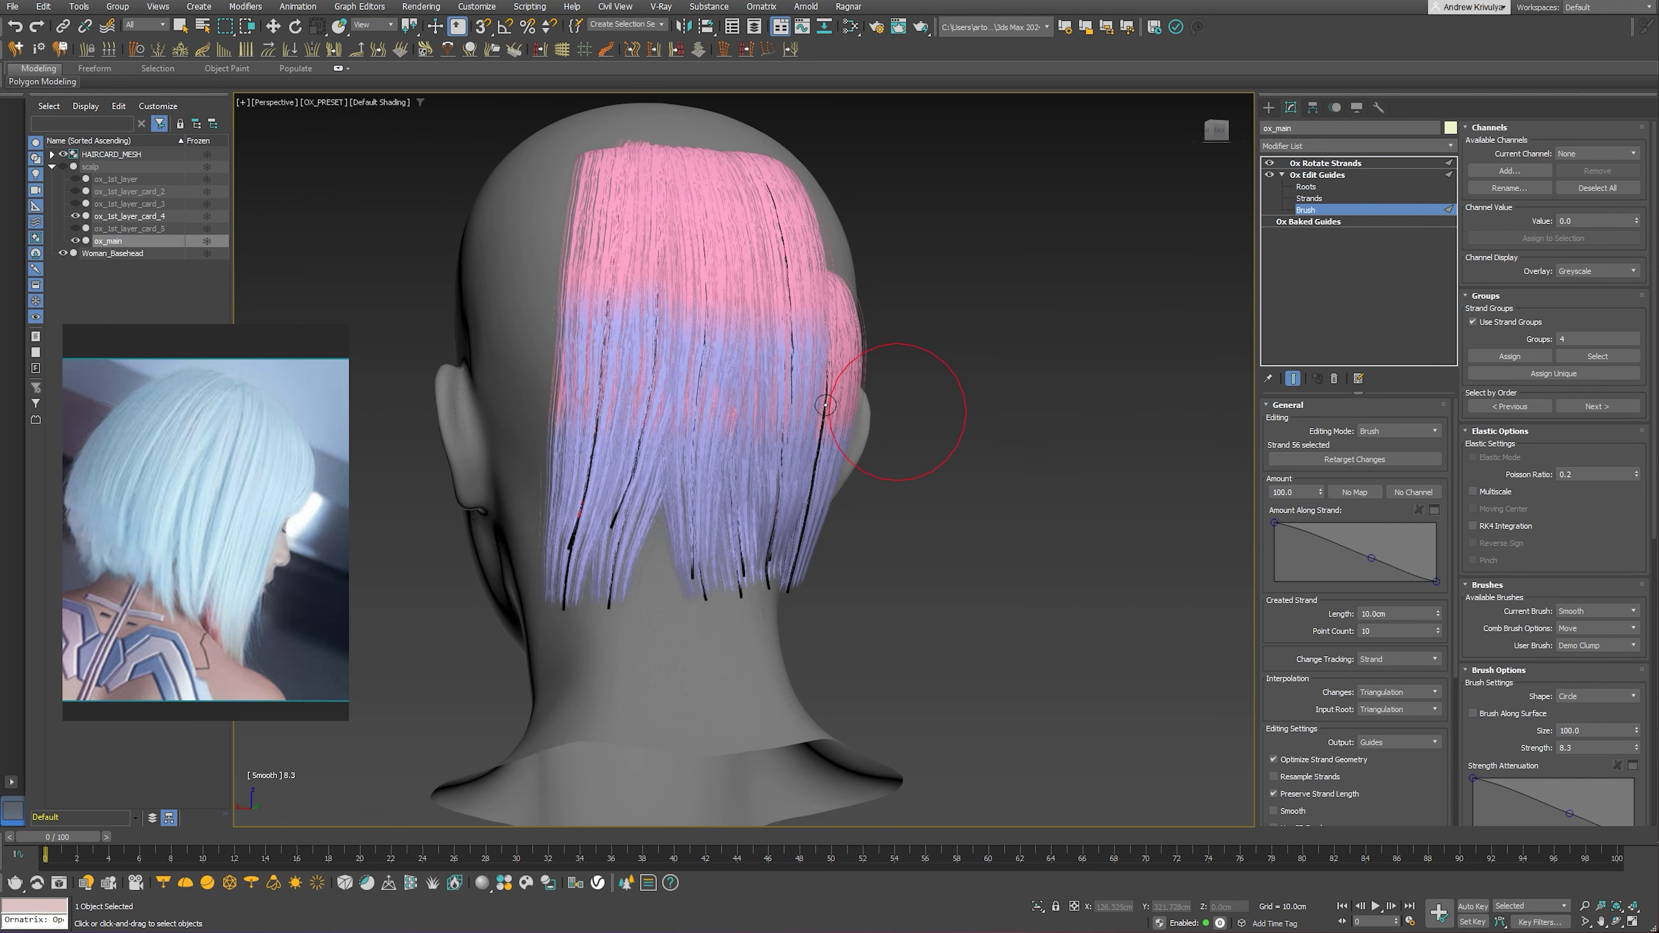
mouse_move(748, 418)
middle_mouse_down("alt")
mouse_move(758, 445)
mouse_move(919, 430)
middle_mouse_up("alt")
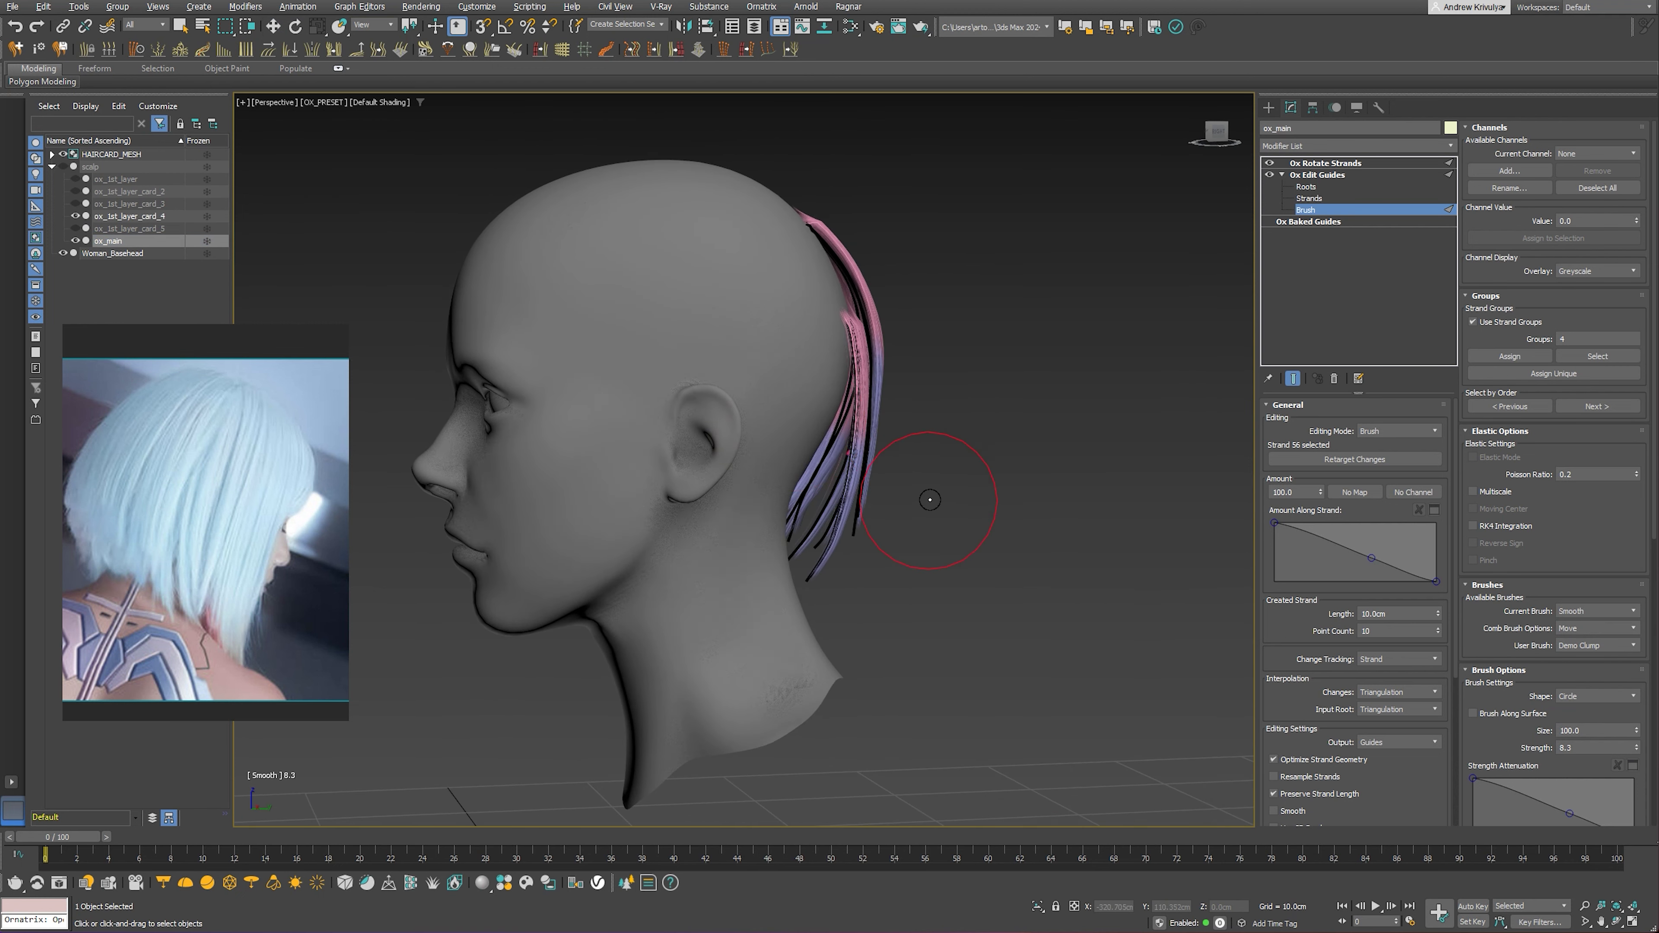
left_click(1592, 611)
middle_click_drag(879, 581, 907, 470, "alt")
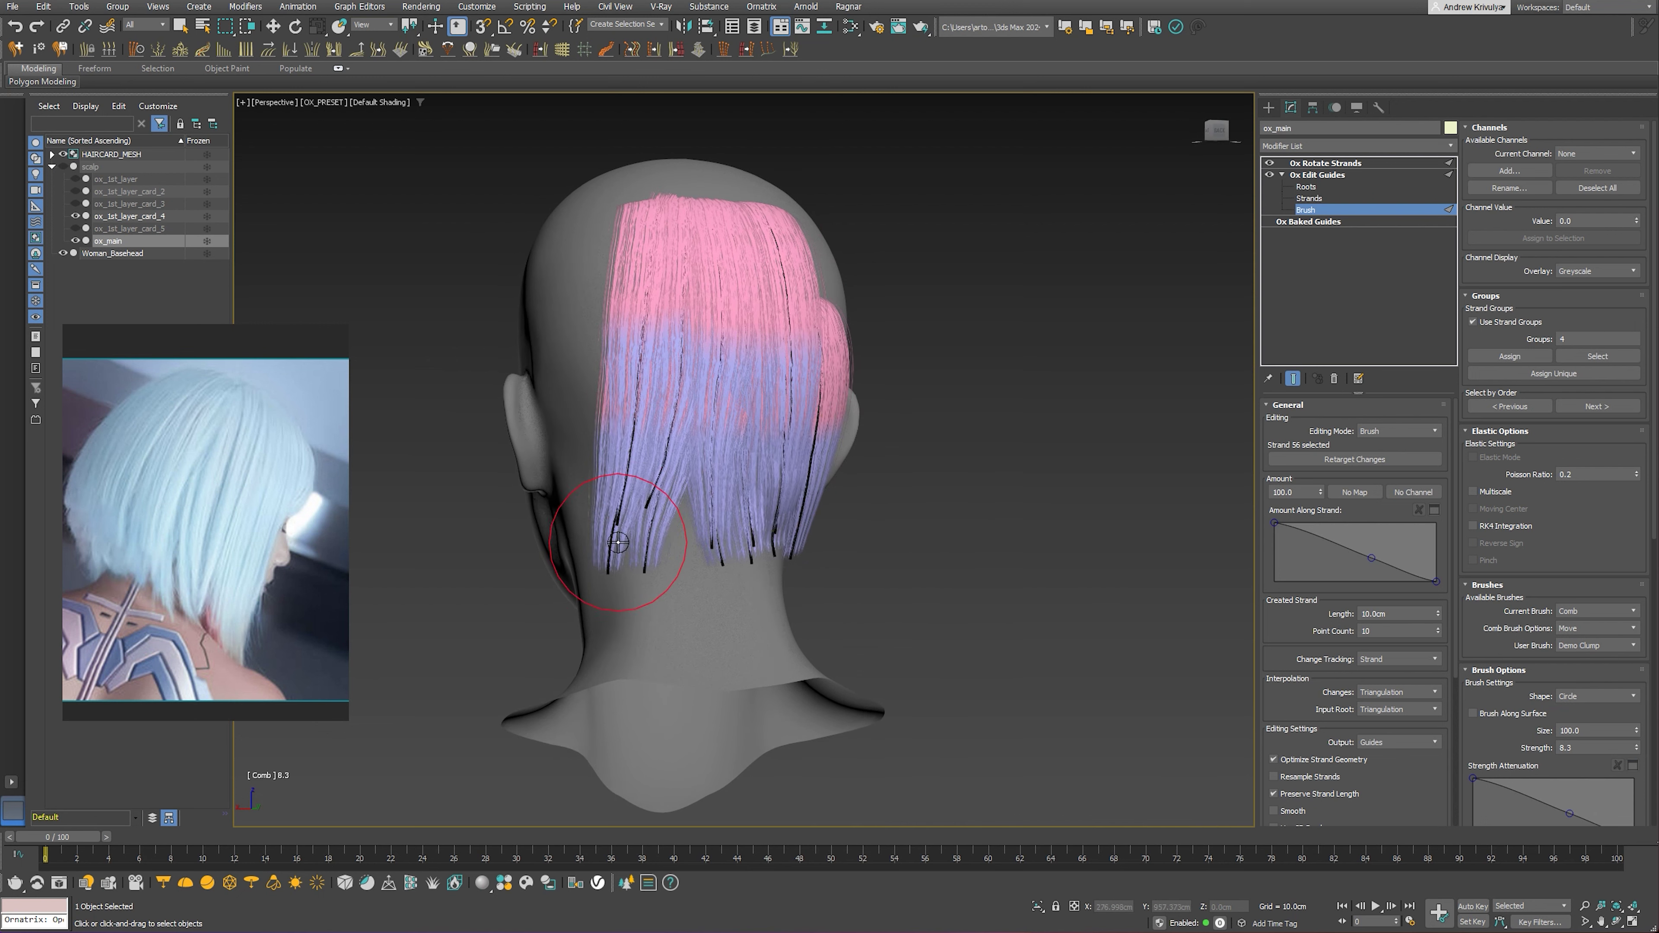
mouse_move(658, 532)
middle_mouse_down("alt")
mouse_move(741, 519)
mouse_move(686, 426)
mouse_move(625, 446)
mouse_move(674, 462)
middle_mouse_up("alt")
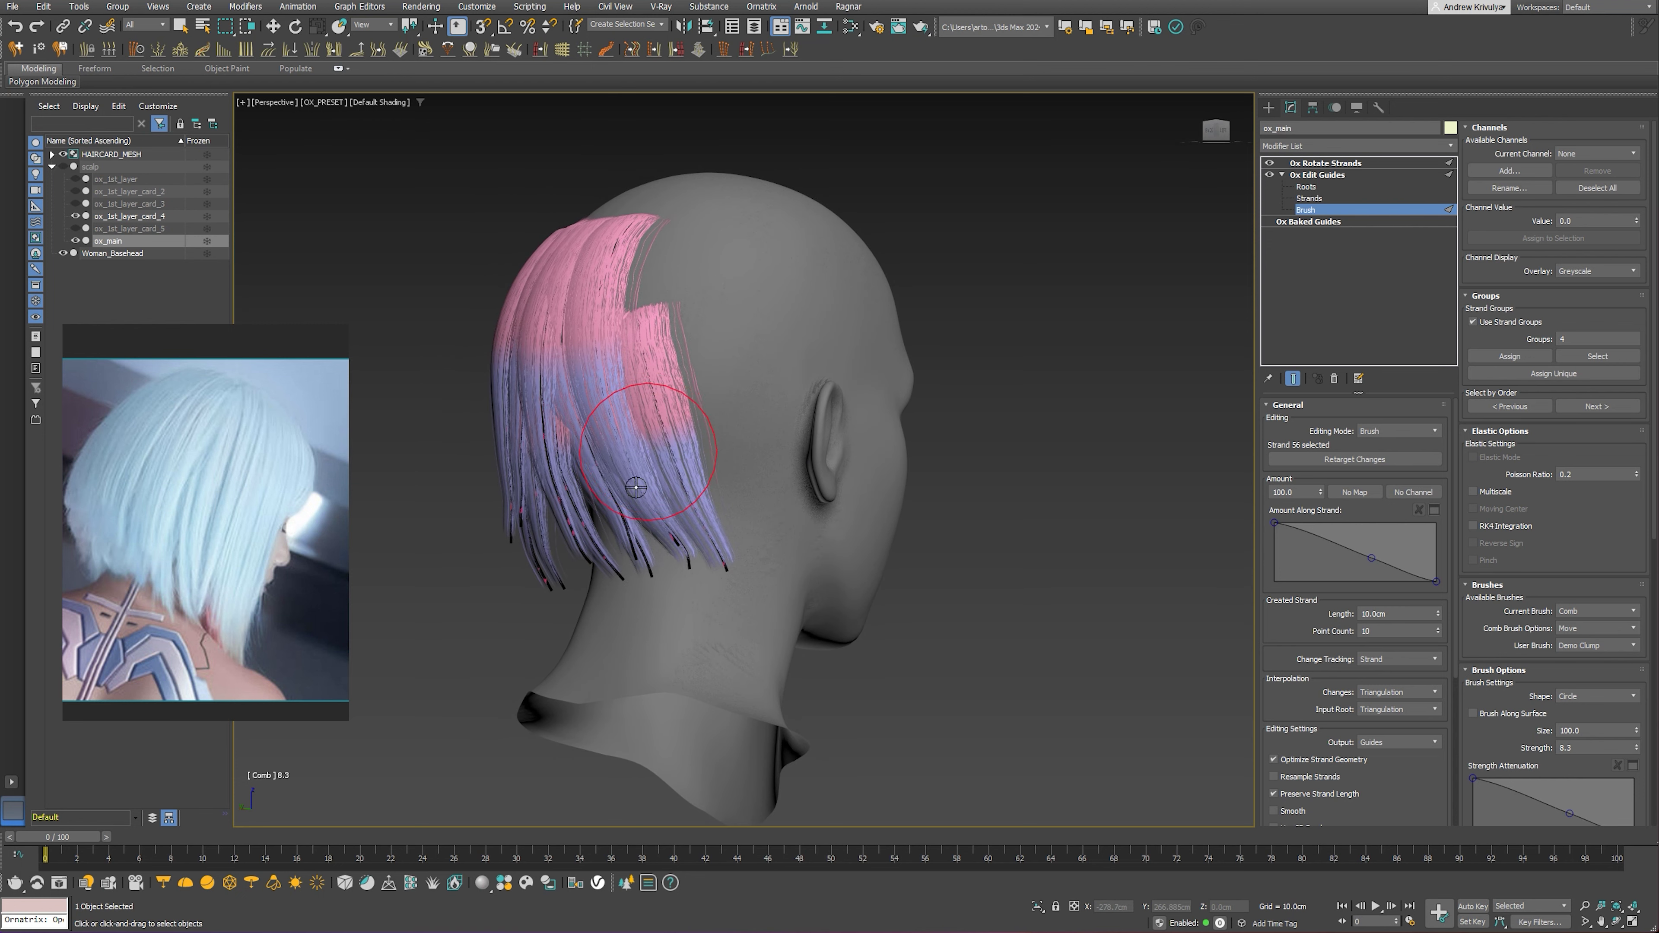
left_click_drag(643, 487, 646, 419)
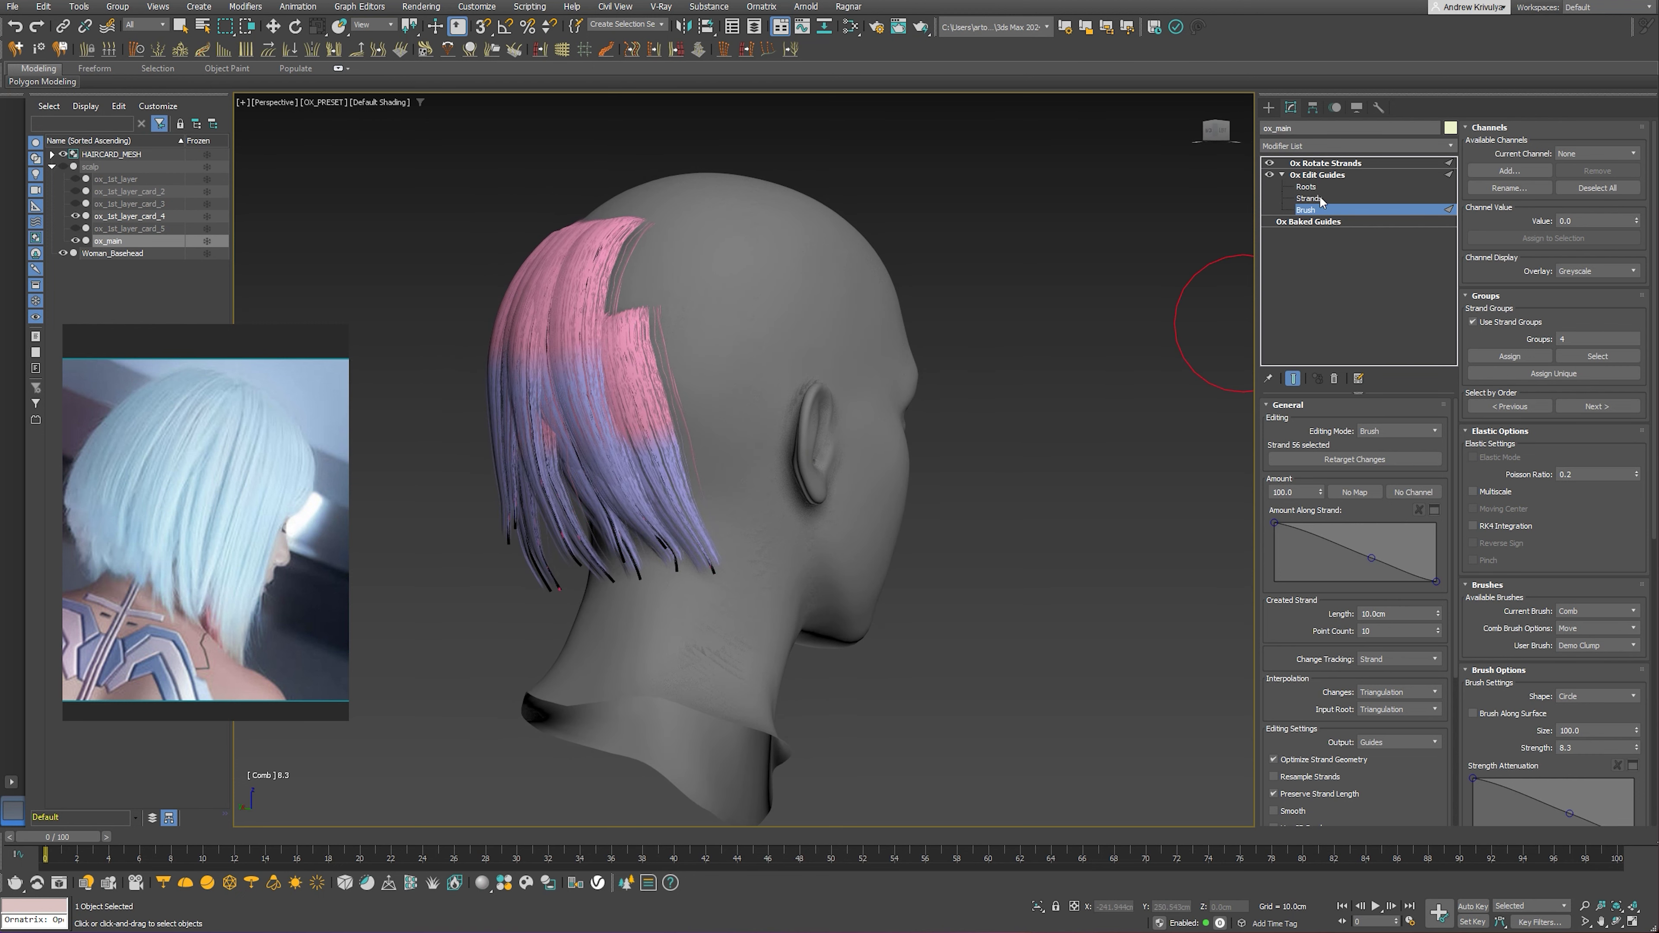
key("1")
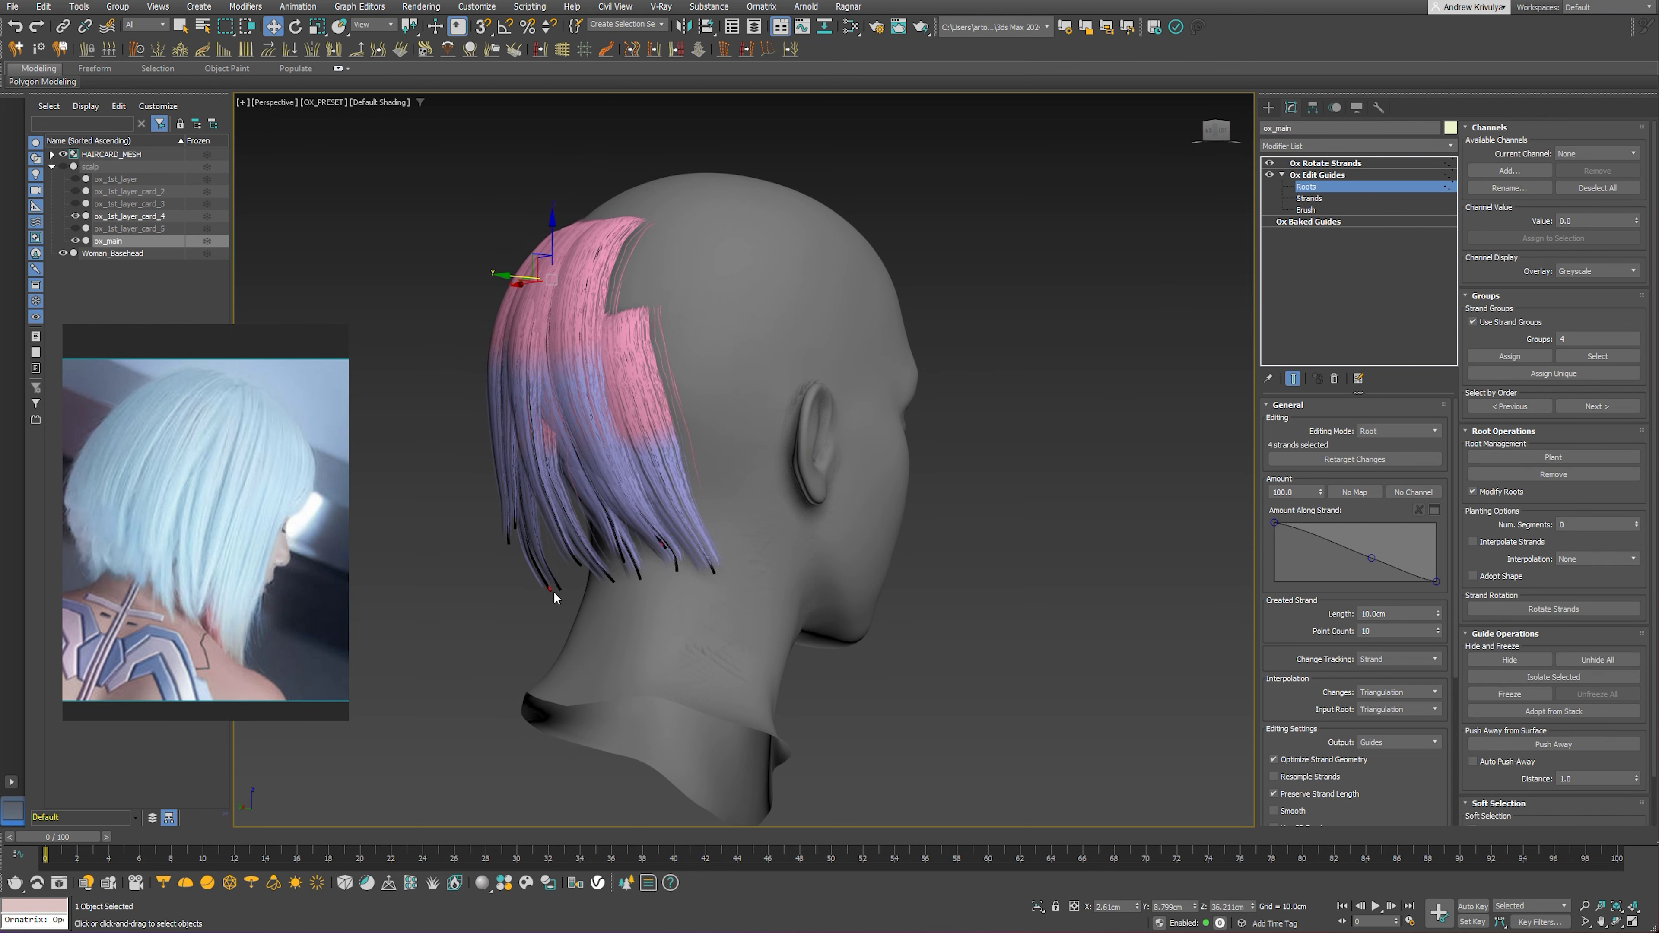
key("3")
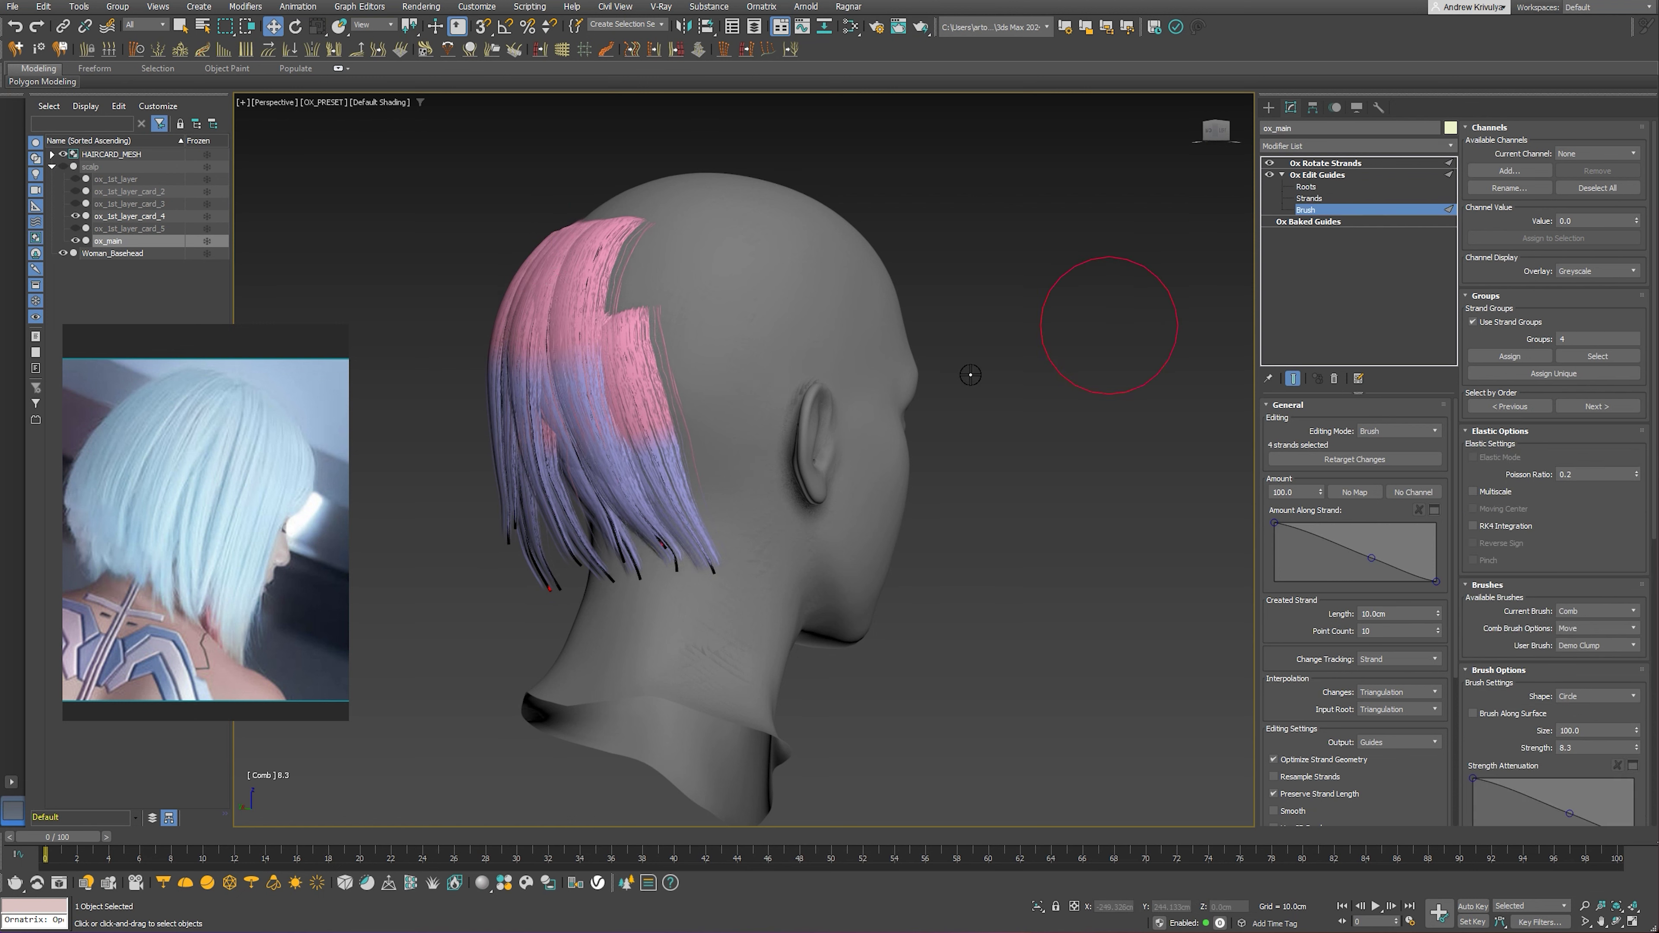
mouse_move(531, 440)
middle_mouse_down("alt")
mouse_move(519, 557)
mouse_move(703, 500)
middle_mouse_up("alt")
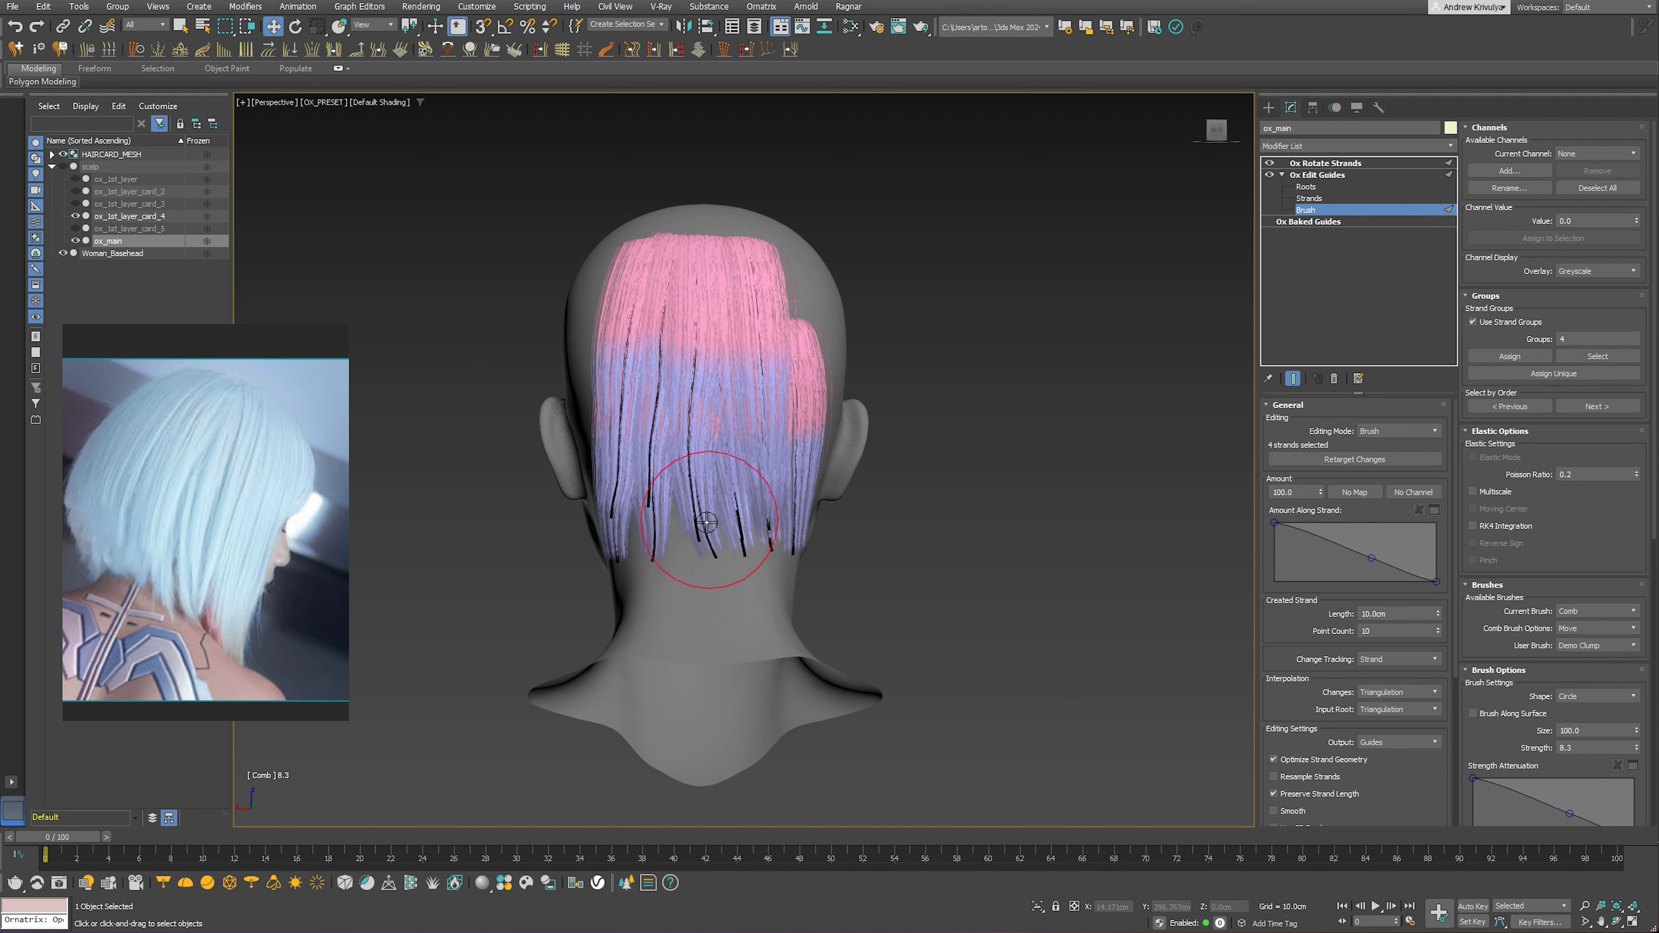
scroll(704, 519, "down", 2)
mouse_move(704, 582)
middle_mouse_down("alt")
mouse_move(599, 588)
mouse_move(677, 537)
mouse_move(648, 530)
mouse_move(863, 546)
mouse_move(679, 516)
mouse_move(732, 539)
mouse_move(817, 533)
mouse_move(752, 526)
mouse_move(777, 523)
middle_mouse_up("alt")
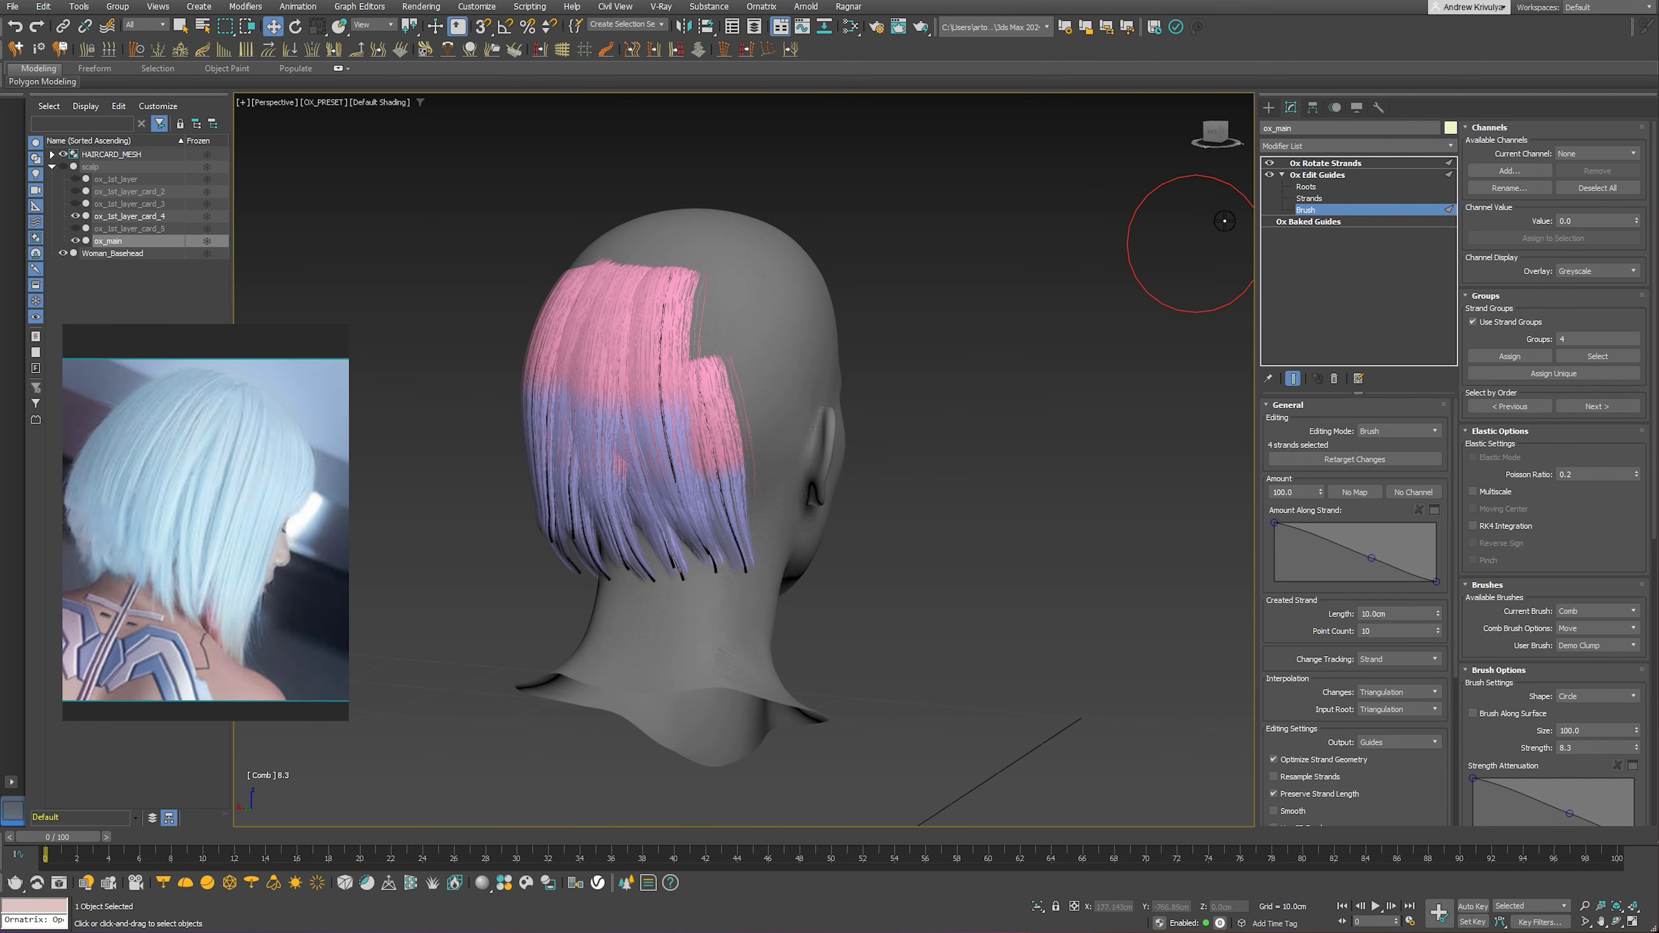
Keep refining the back guides from side and rear views, toggling between Roots and Brush
left_click(1306, 187)
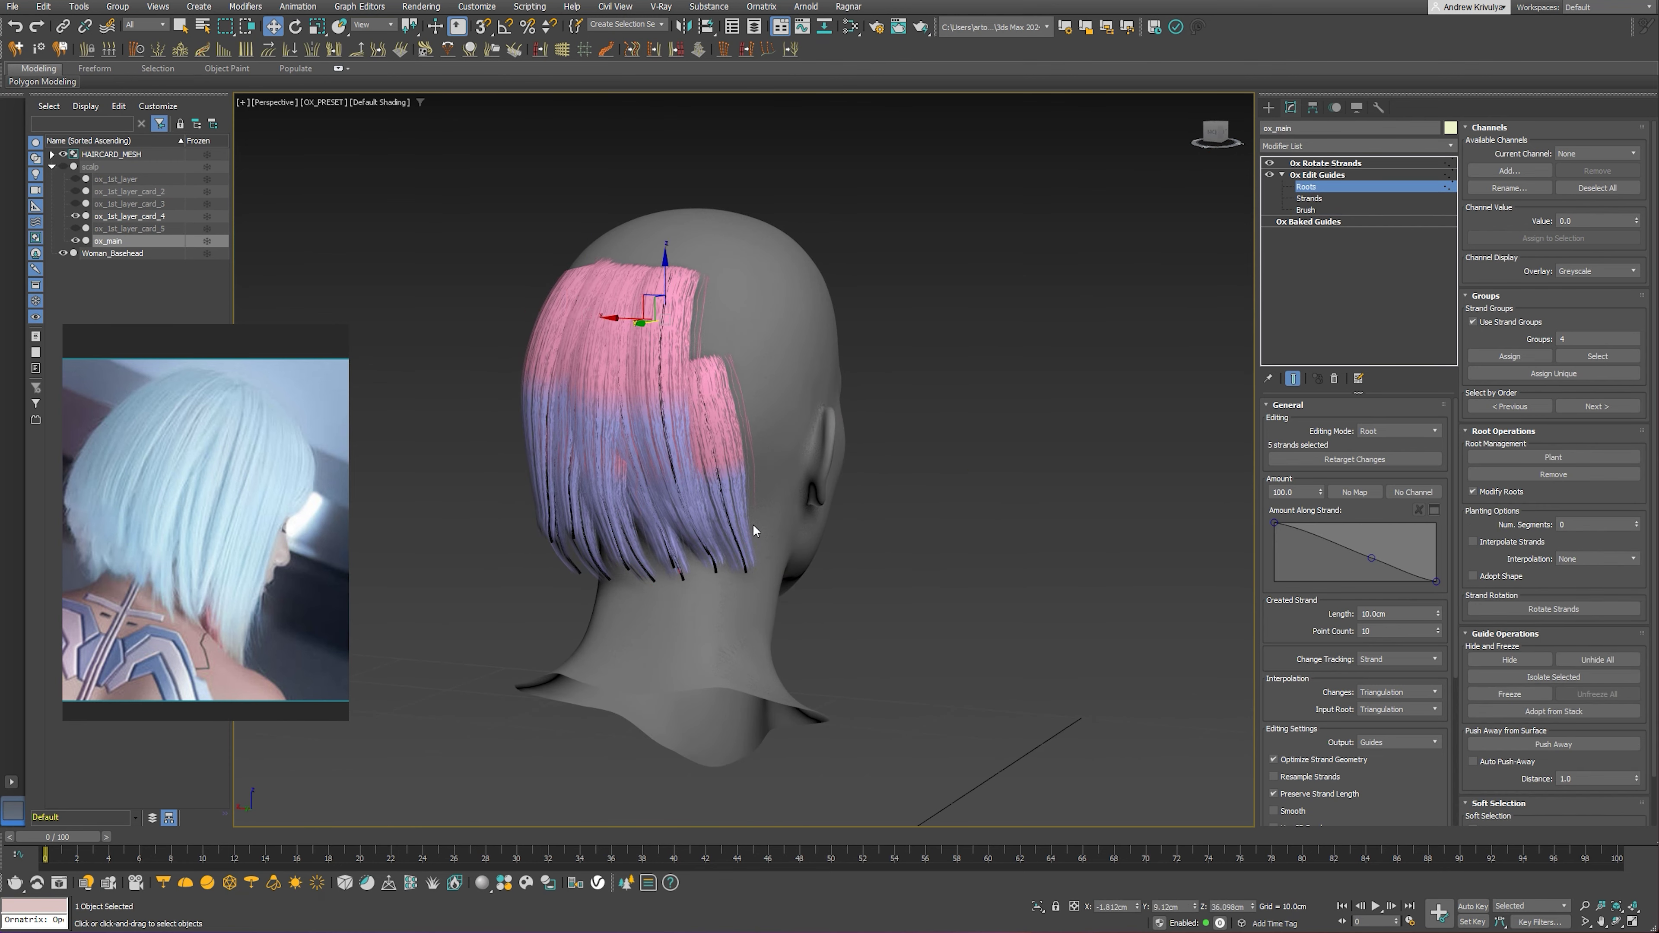
left_click(1376, 207)
middle_click_drag(1129, 296, 849, 392, "alt")
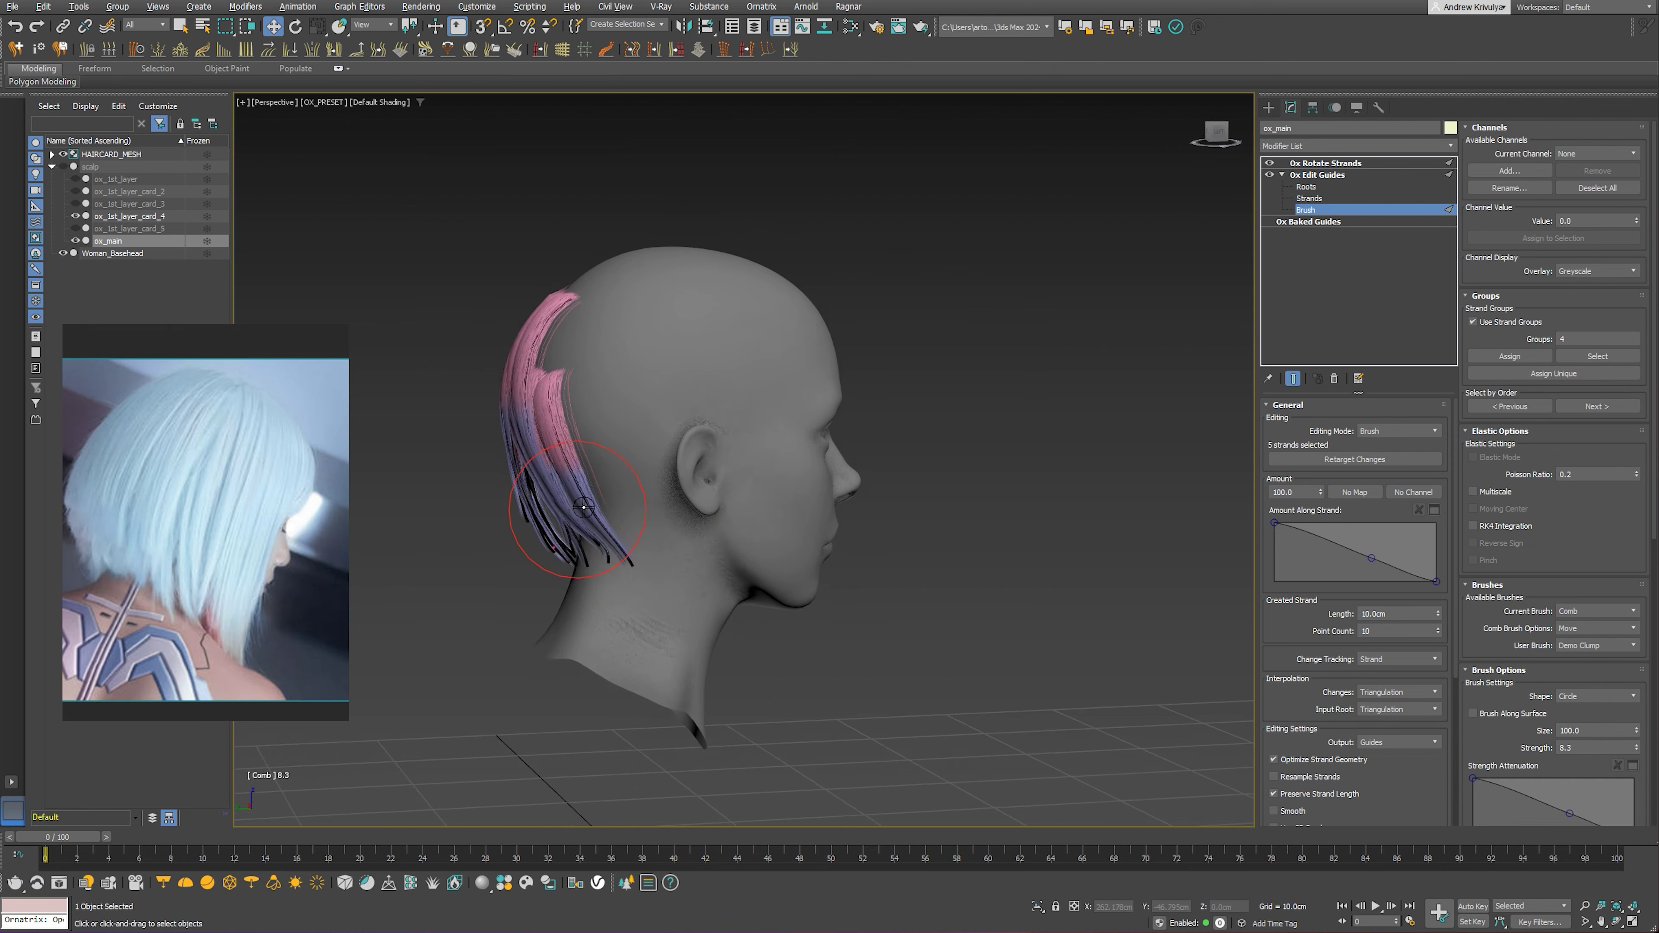
mouse_move(616, 515)
middle_mouse_down("alt")
mouse_move(685, 474)
mouse_move(859, 474)
mouse_move(656, 600)
mouse_move(571, 500)
mouse_move(718, 509)
mouse_move(844, 493)
mouse_move(846, 461)
middle_mouse_up("alt")
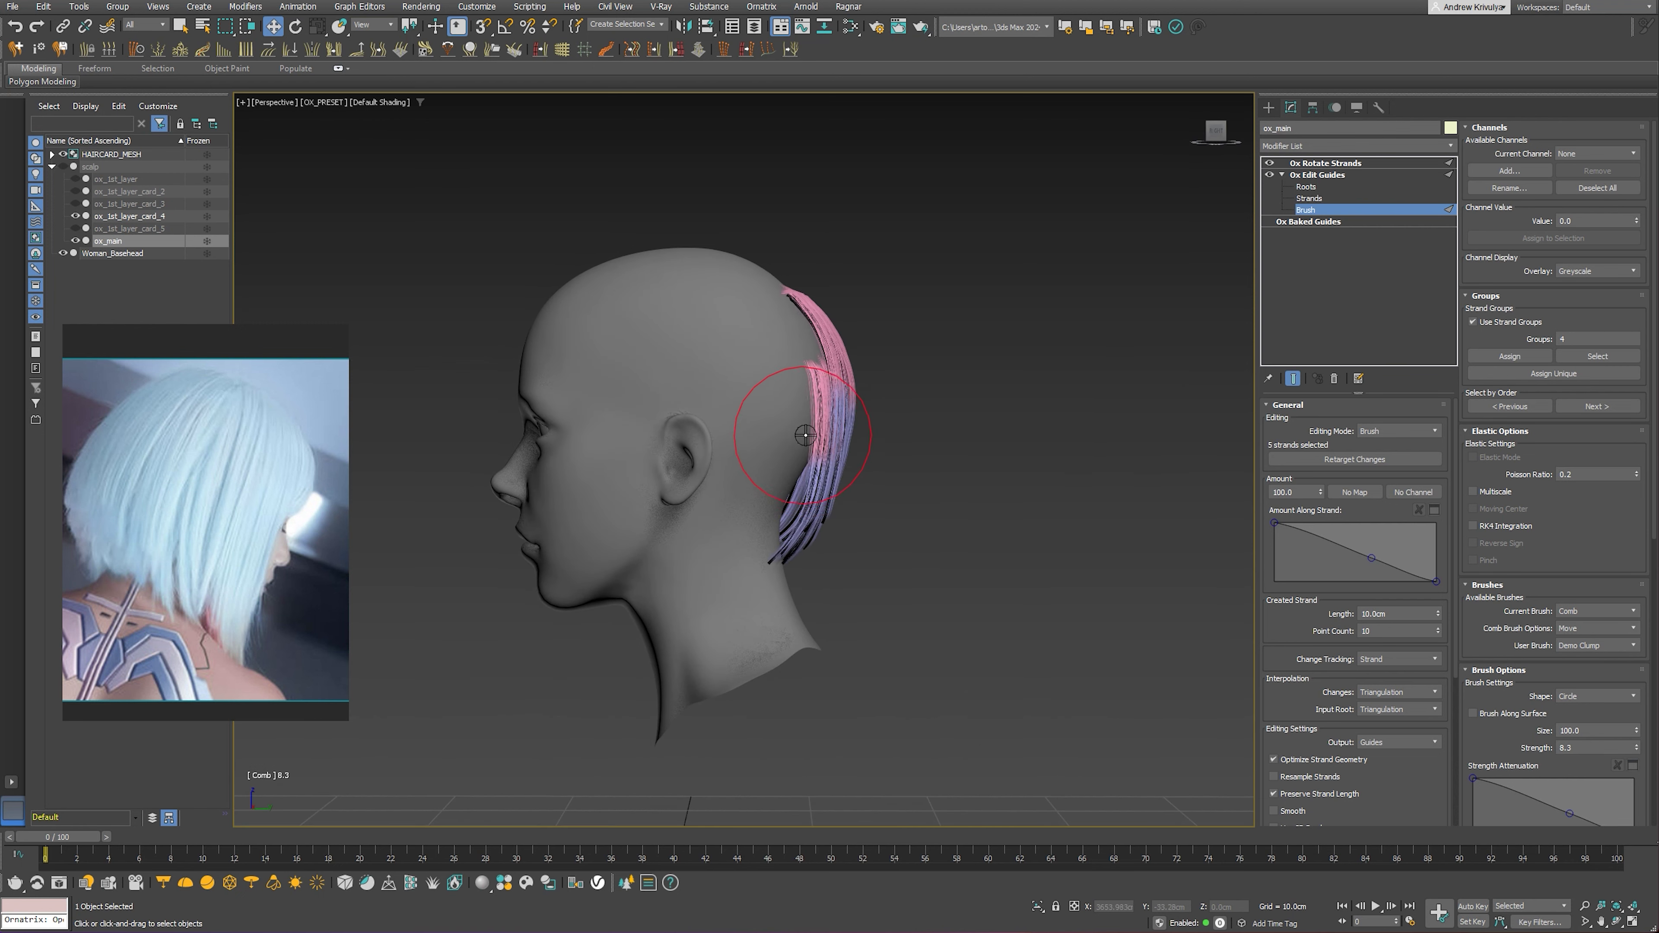
left_click(1307, 187)
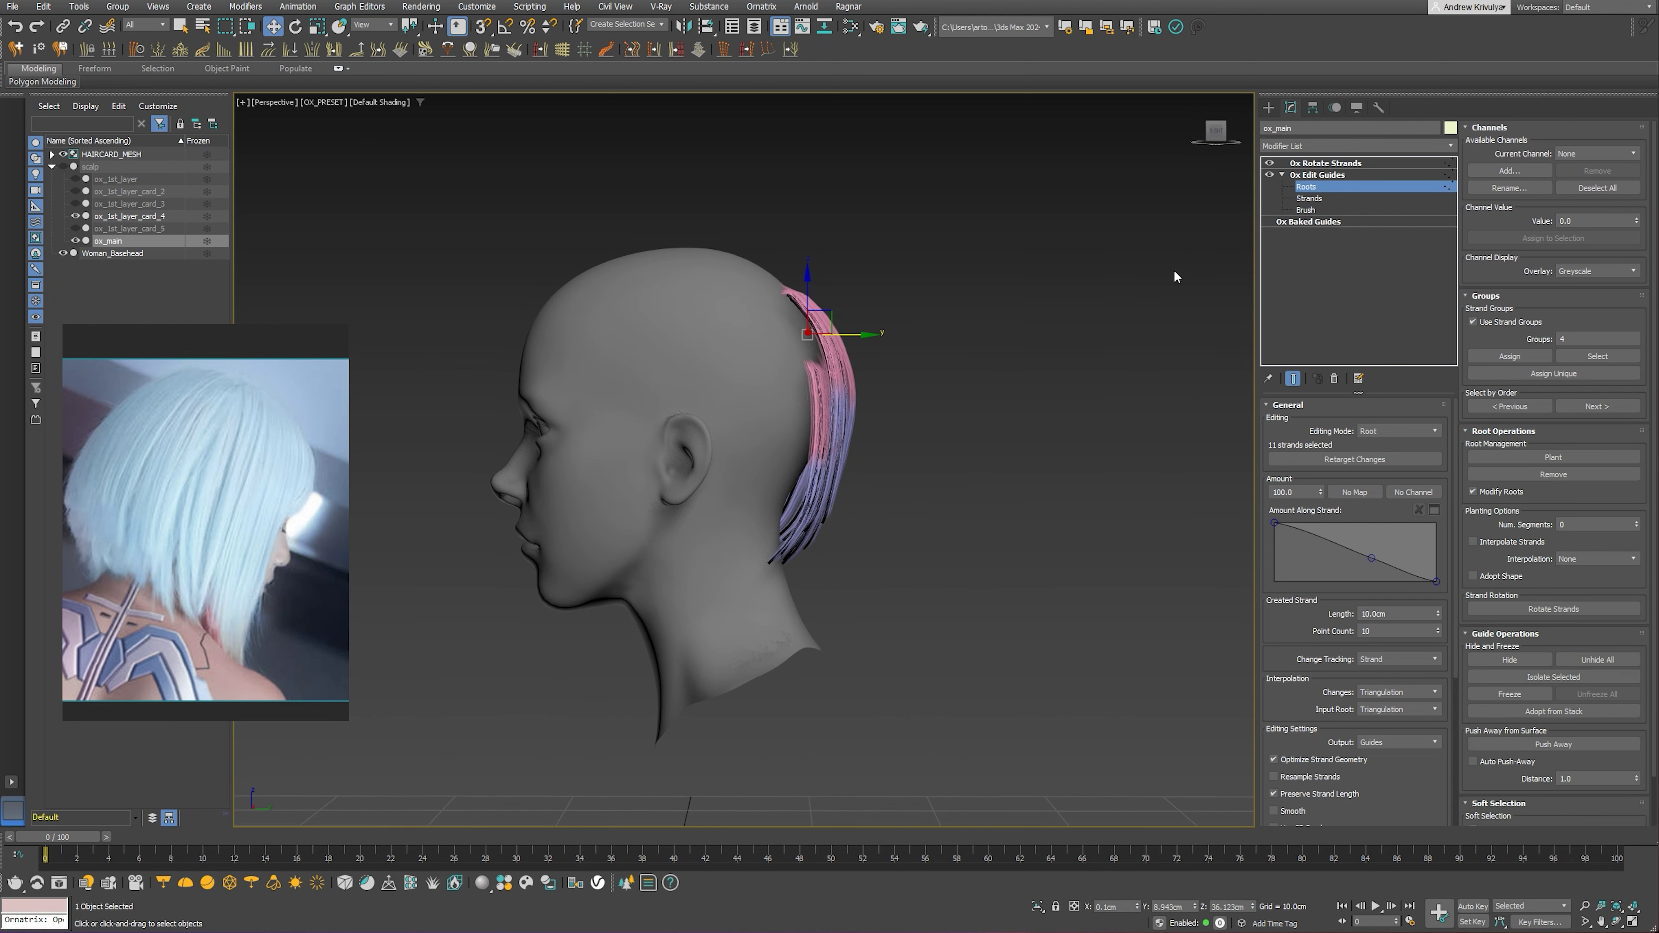
left_click(1306, 209)
mouse_move(796, 457)
middle_mouse_down("alt")
mouse_move(845, 489)
mouse_move(576, 543)
mouse_move(588, 535)
middle_mouse_up("alt")
mouse_move(770, 423)
middle_mouse_down("alt")
mouse_move(659, 438)
mouse_move(677, 474)
mouse_move(1077, 363)
middle_mouse_up("alt")
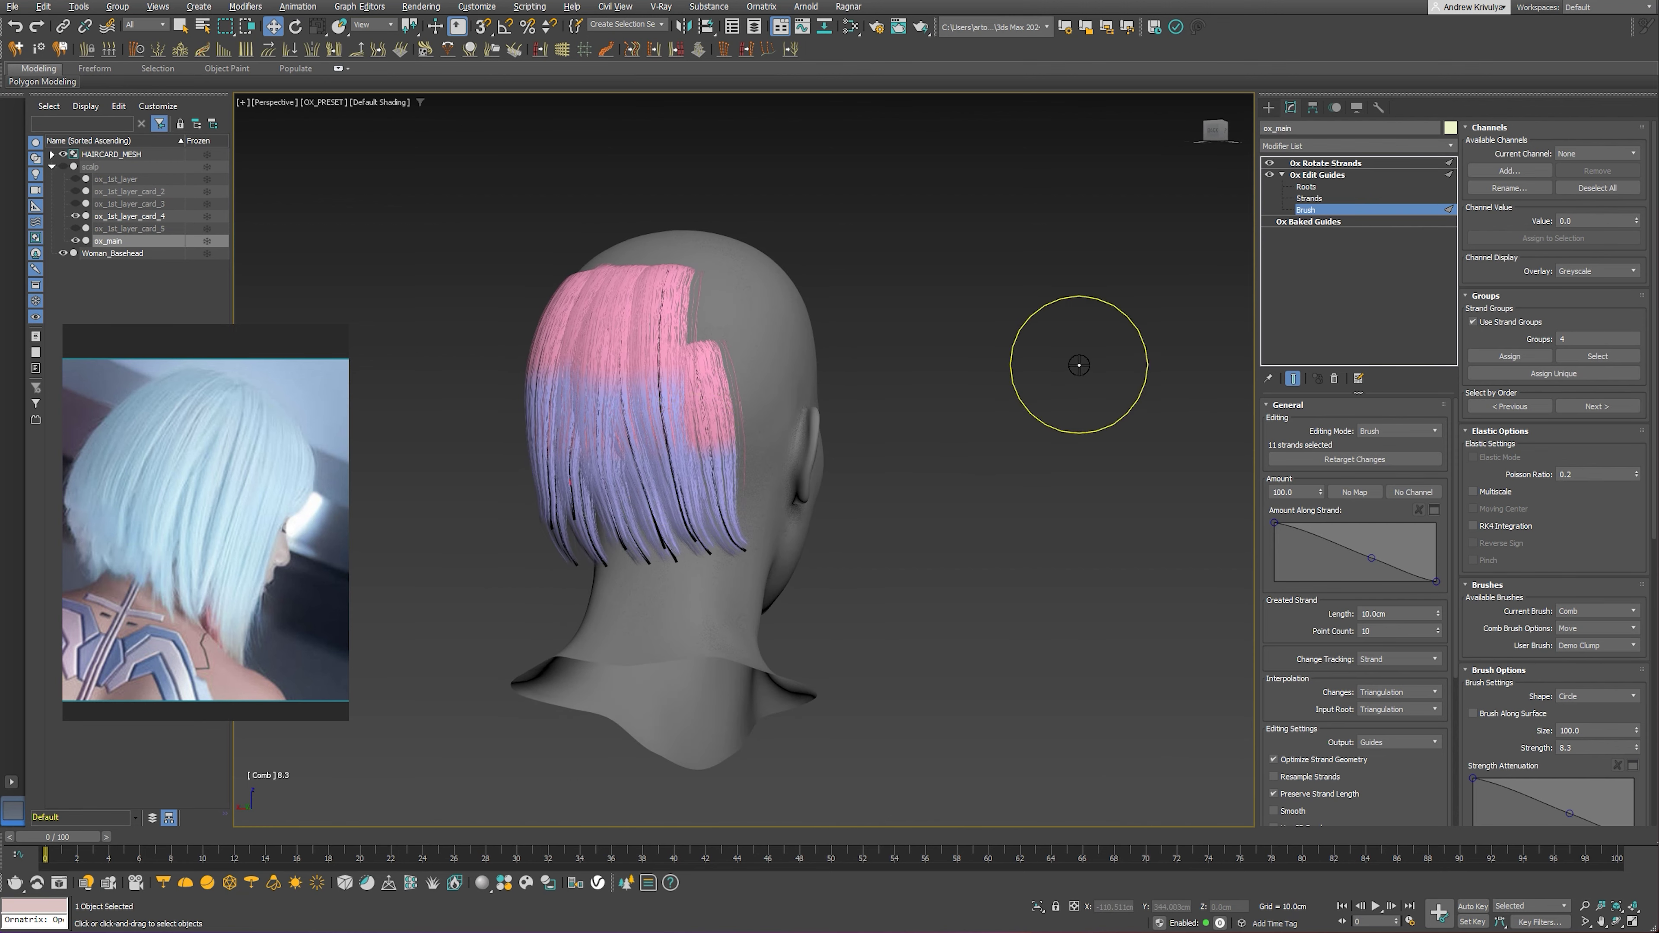
left_click(1307, 187)
Unhide all guides, hide the ox_1st_layer_card_4 cards, and show only the guides
left_click(1599, 660)
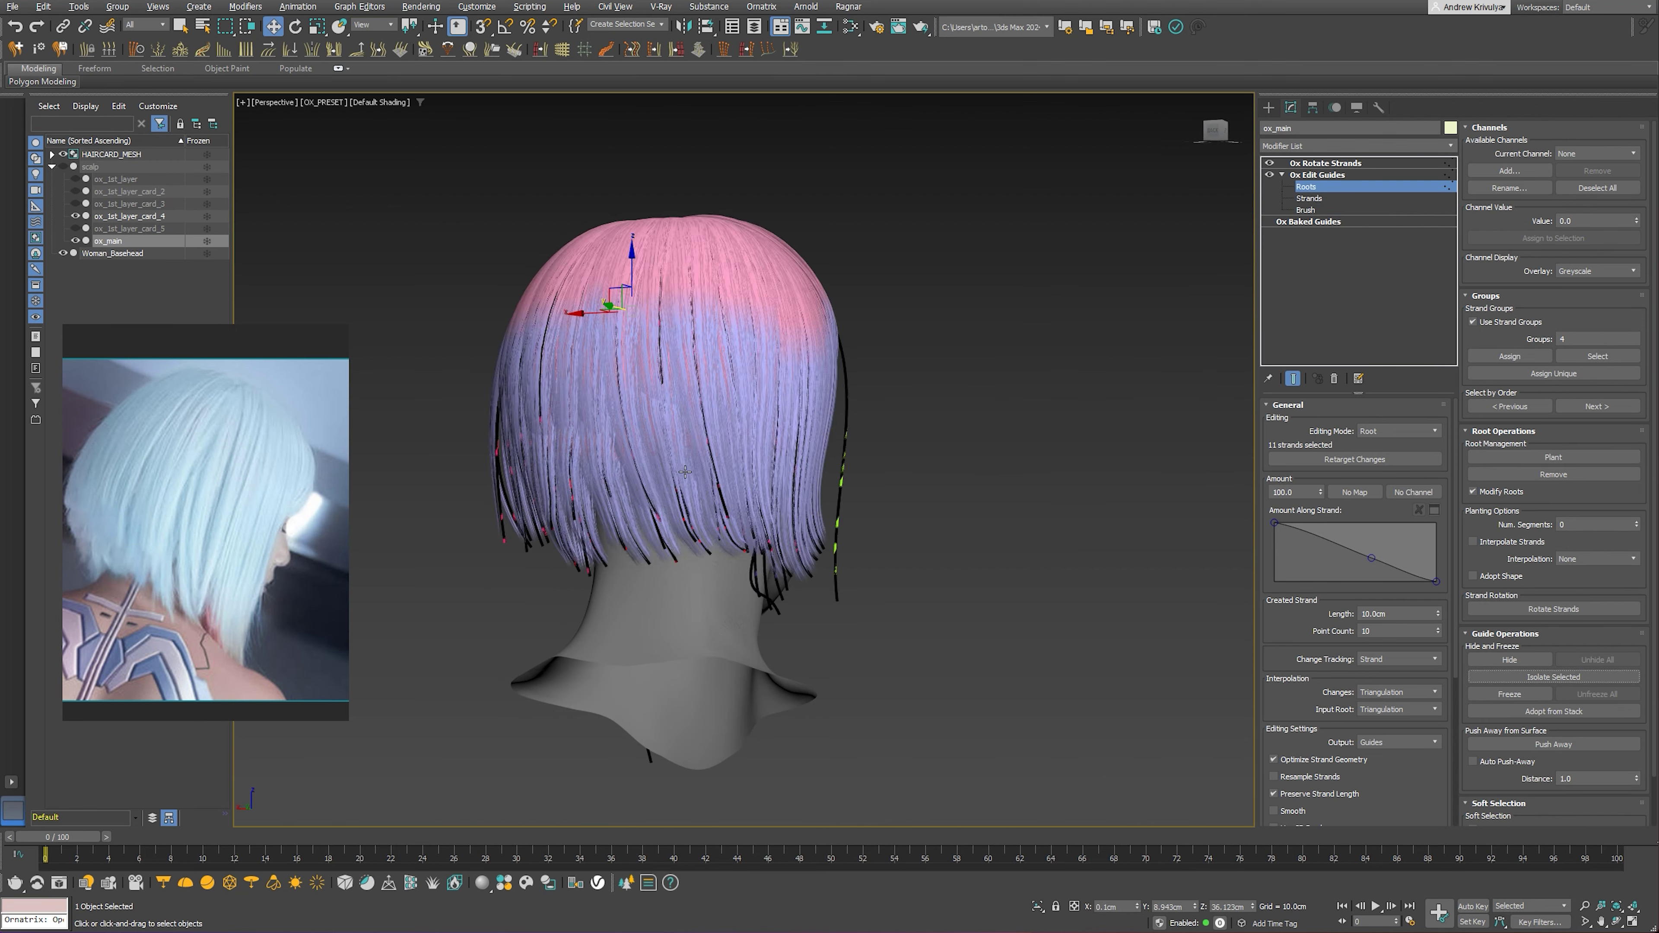
mouse_move(748, 466)
middle_mouse_down("alt")
mouse_move(642, 468)
mouse_move(800, 503)
mouse_move(660, 483)
mouse_move(712, 486)
middle_mouse_up("alt")
scroll(699, 490, "up", 3)
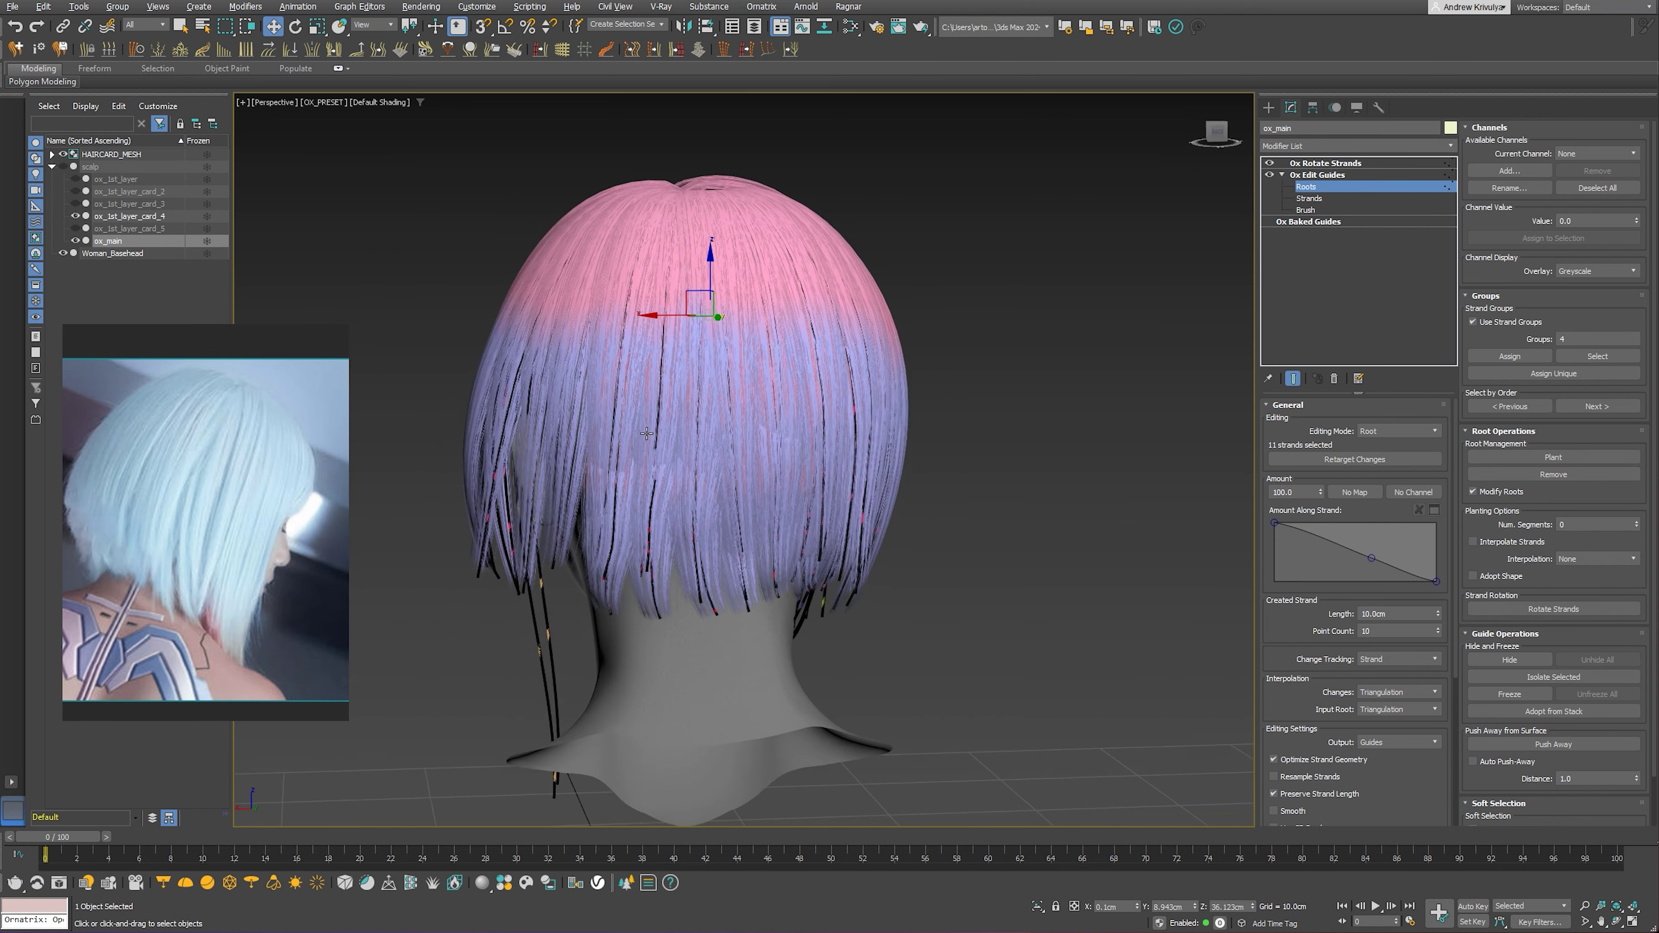
left_click(76, 216)
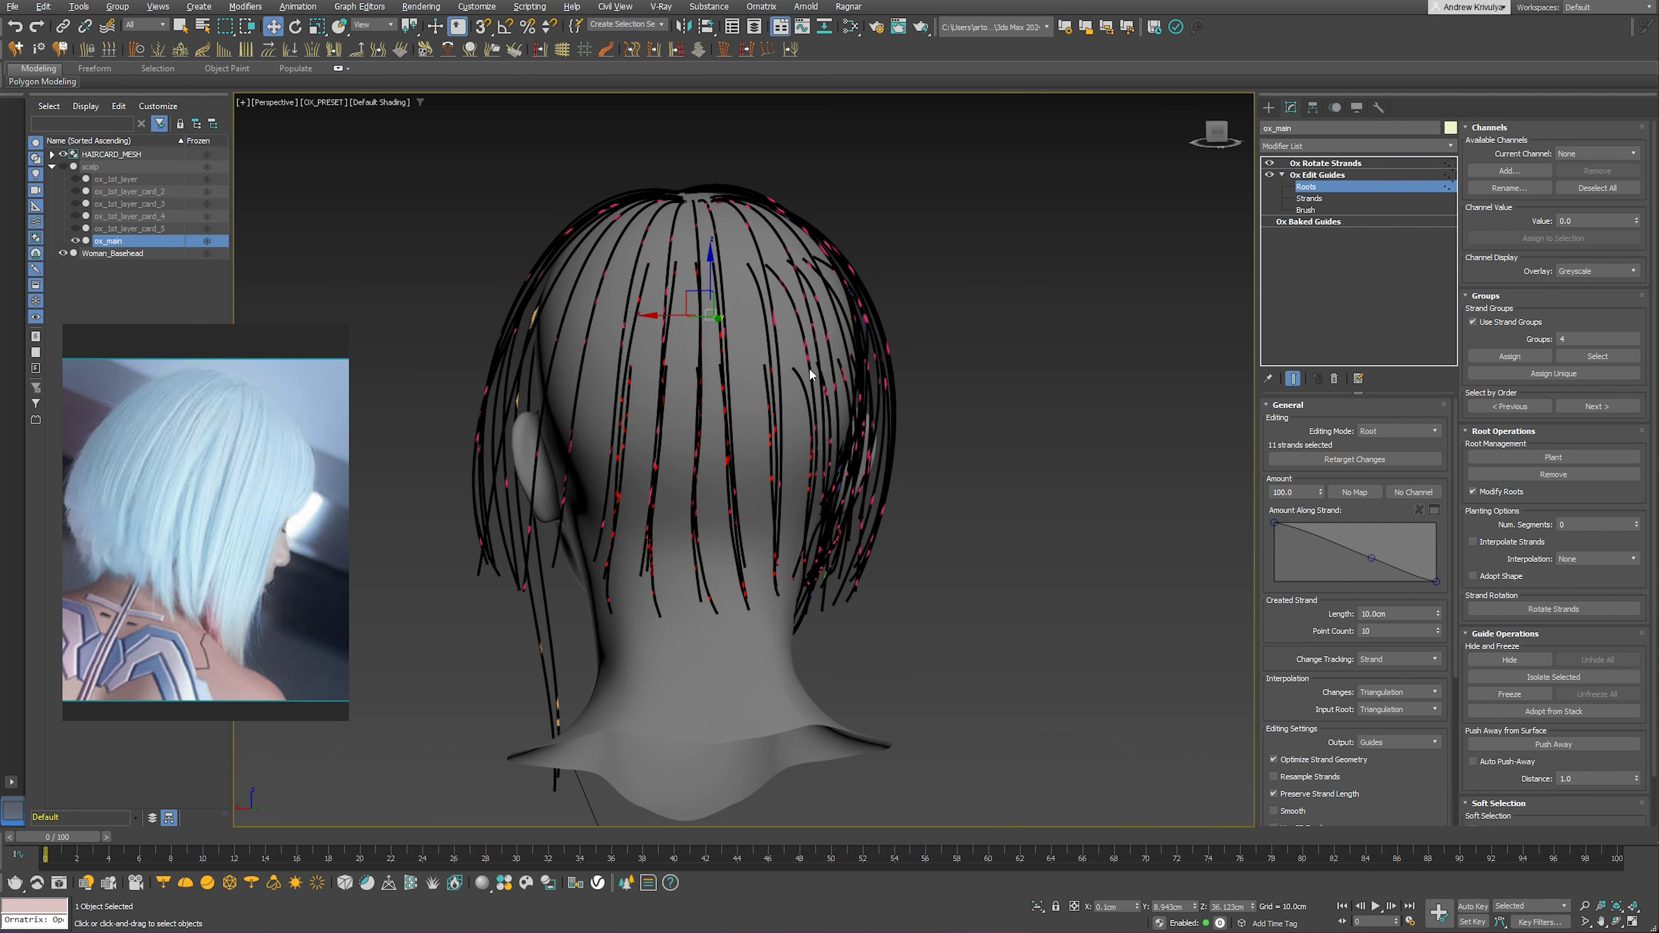
left_click(1292, 380)
Hide every guide except the six back strands and select strand group 4
middle_click_drag(692, 393, 653, 275, "alt")
scroll(650, 248, "up", 2)
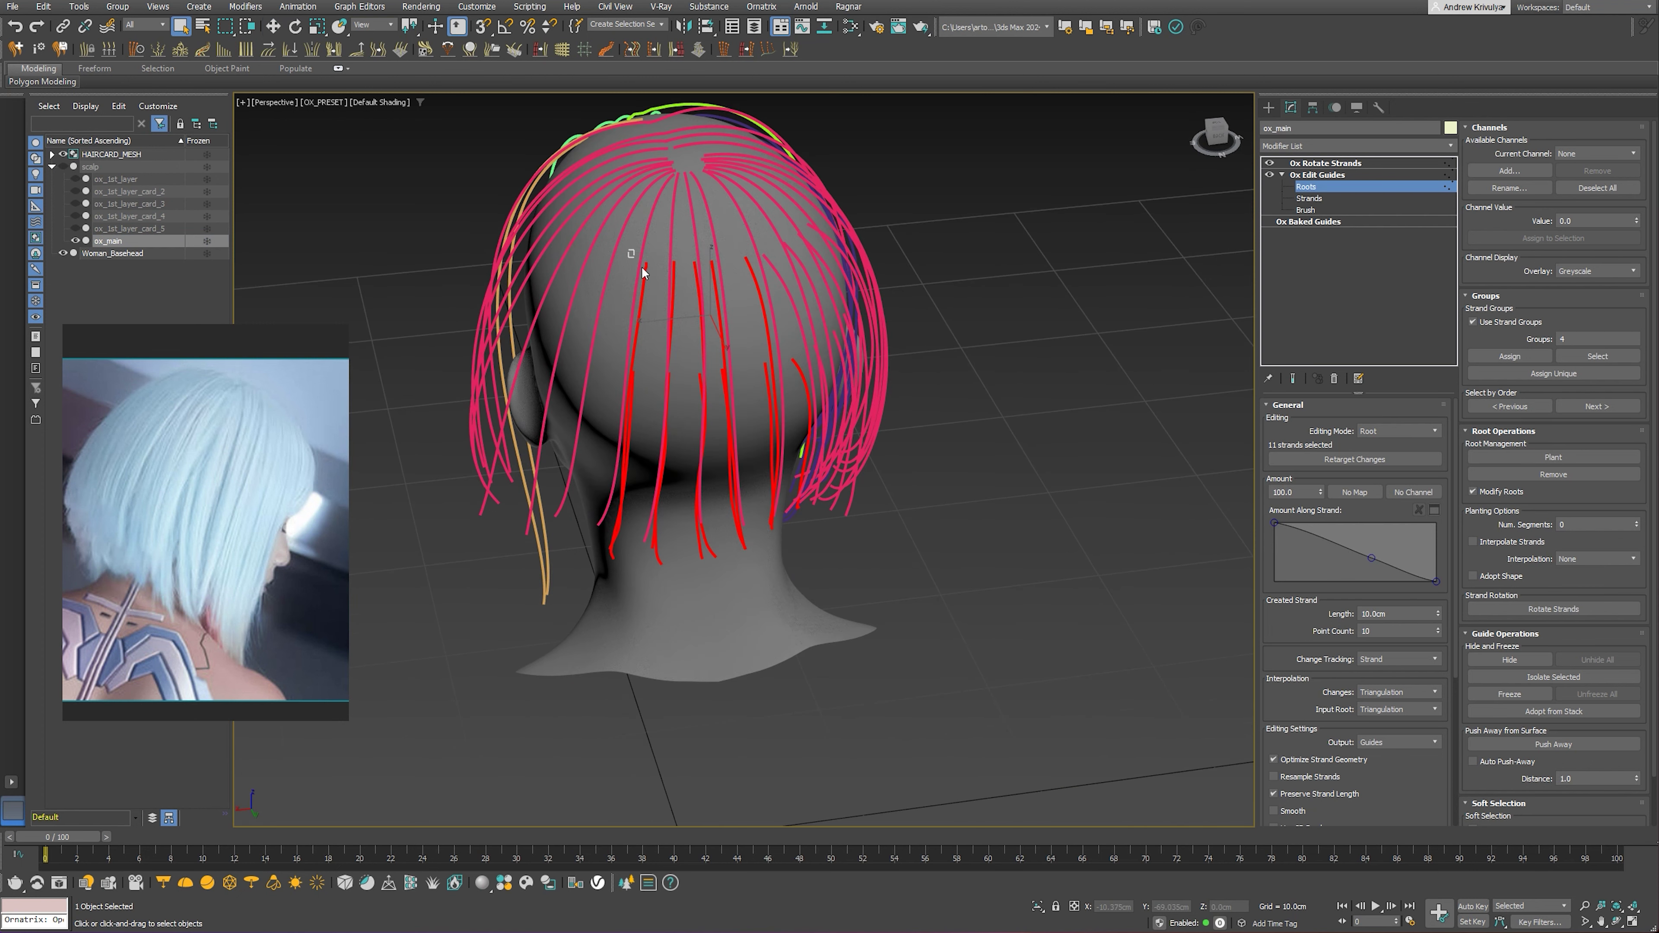
left_click_drag(789, 451, 789, 452)
mouse_move(789, 452)
middle_mouse_down("alt")
mouse_move(760, 443)
mouse_move(757, 416)
middle_mouse_up("alt")
mouse_move(950, 430)
middle_mouse_down("alt")
mouse_move(889, 481)
mouse_move(912, 465)
mouse_move(916, 481)
mouse_move(692, 255)
middle_mouse_up("alt")
left_click(1509, 660)
left_click(781, 172)
mouse_move(781, 172)
middle_mouse_down("alt")
mouse_move(802, 204)
mouse_move(870, 185)
mouse_move(647, 202)
middle_mouse_up("alt")
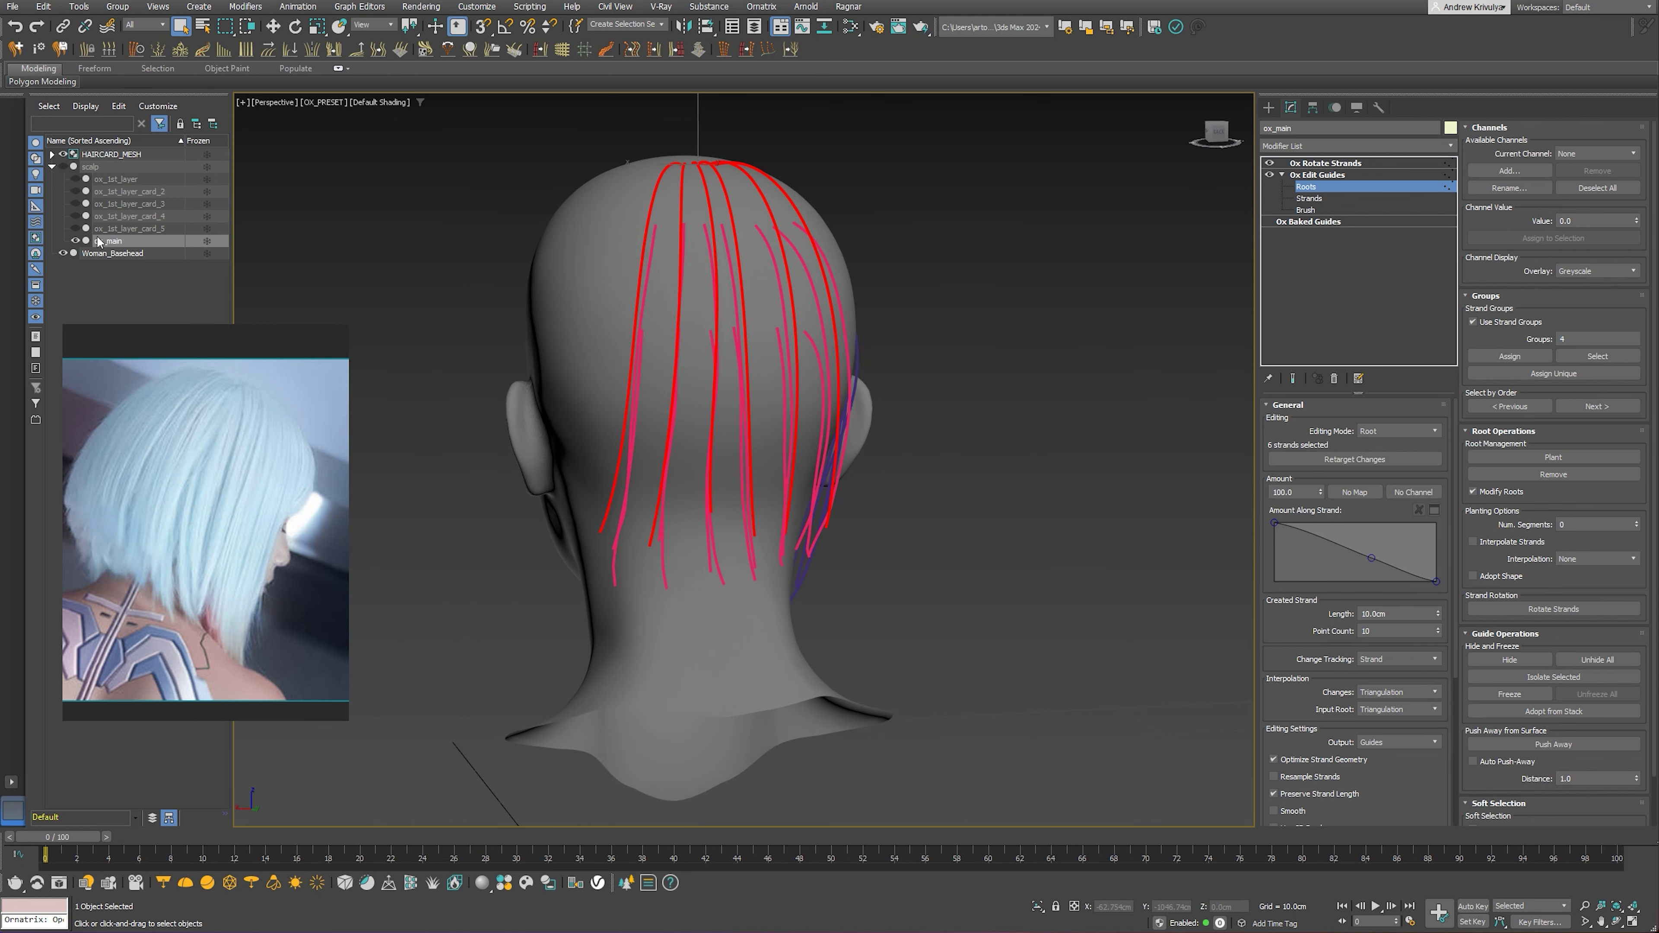
Show the card_4 cards and full hair result again, then brush the back guides straight down
left_click(75, 216)
left_click(1292, 379)
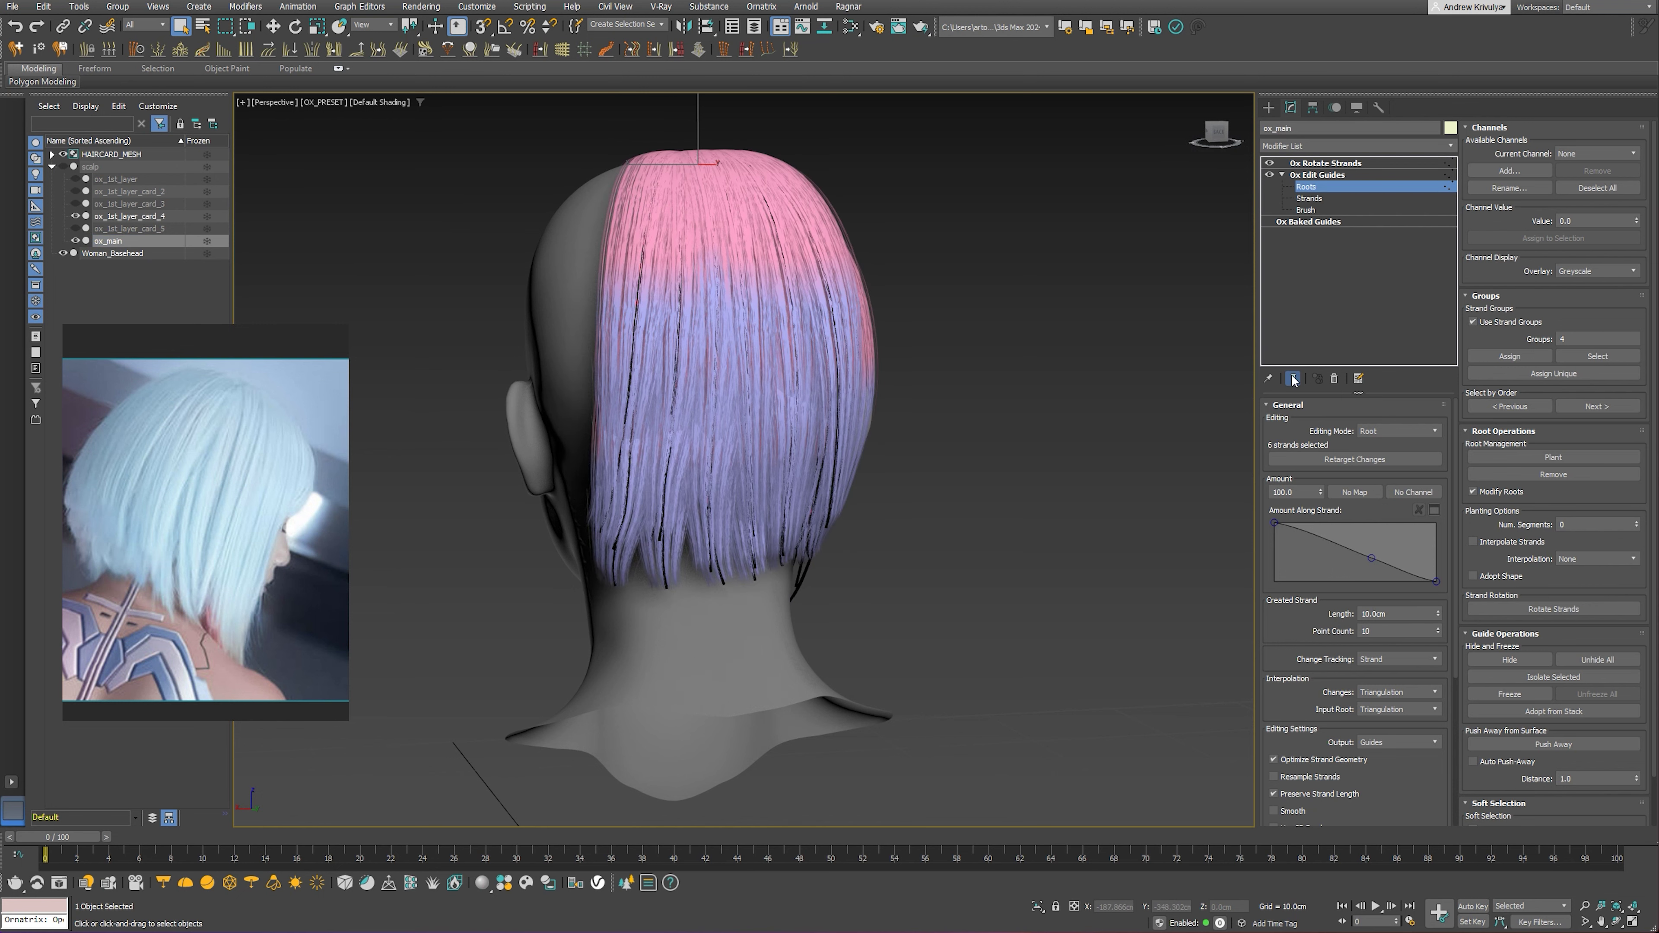
left_click(1309, 198)
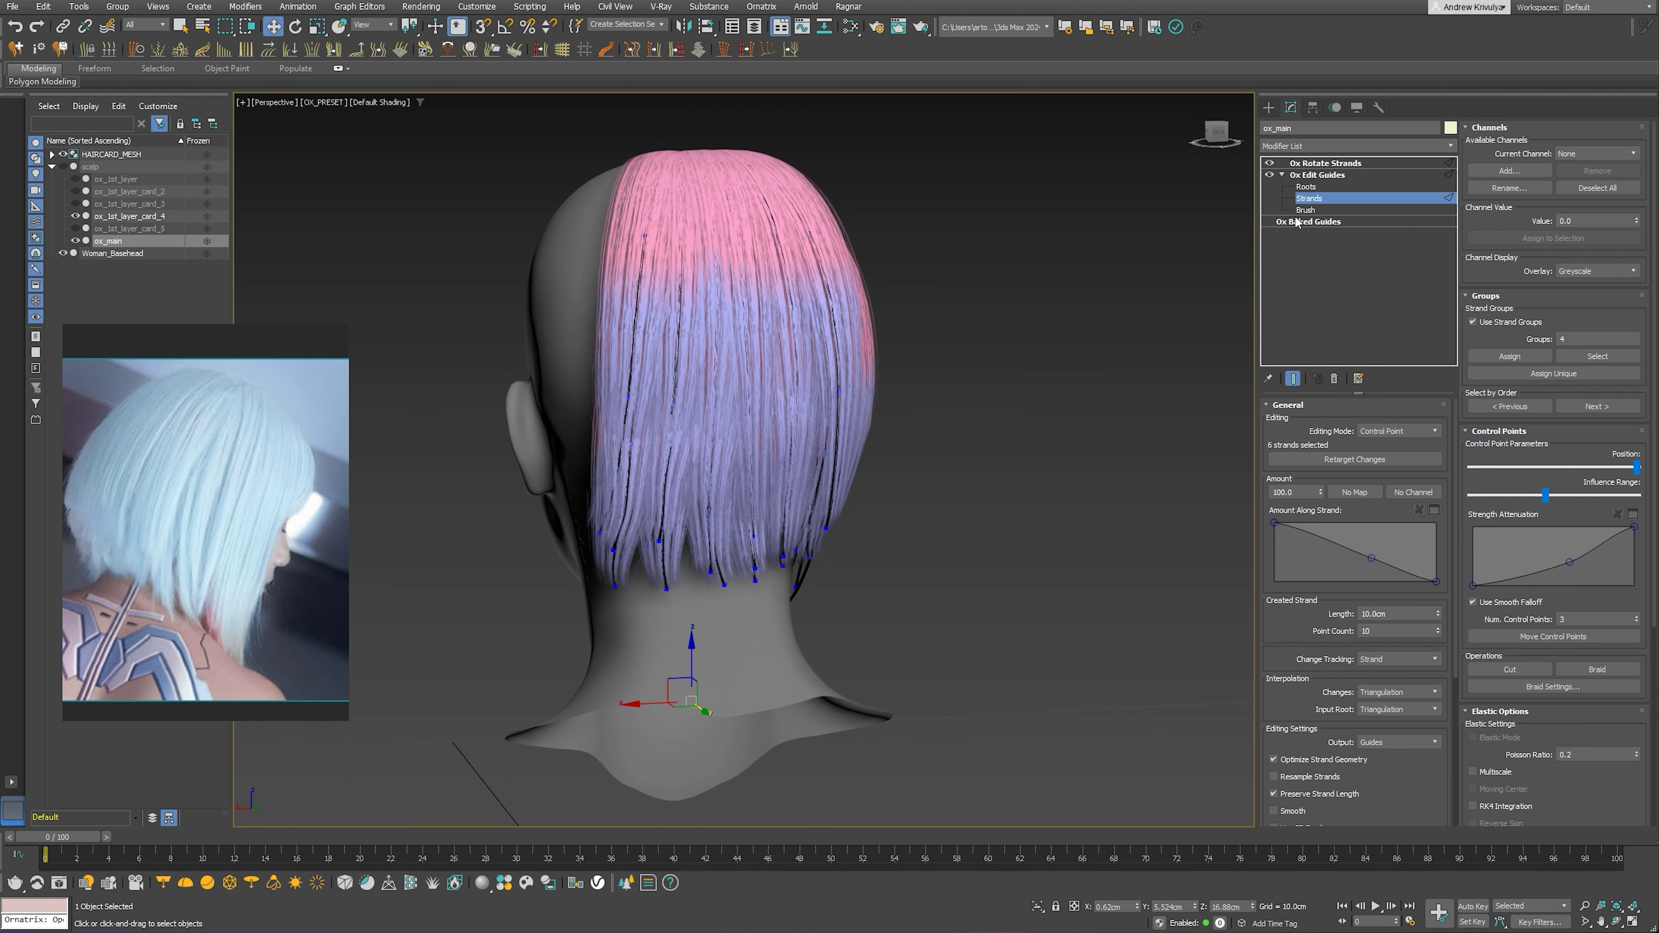
left_click(1305, 210)
mouse_move(926, 371)
middle_mouse_down("alt")
mouse_move(841, 416)
mouse_move(789, 408)
middle_mouse_up("alt")
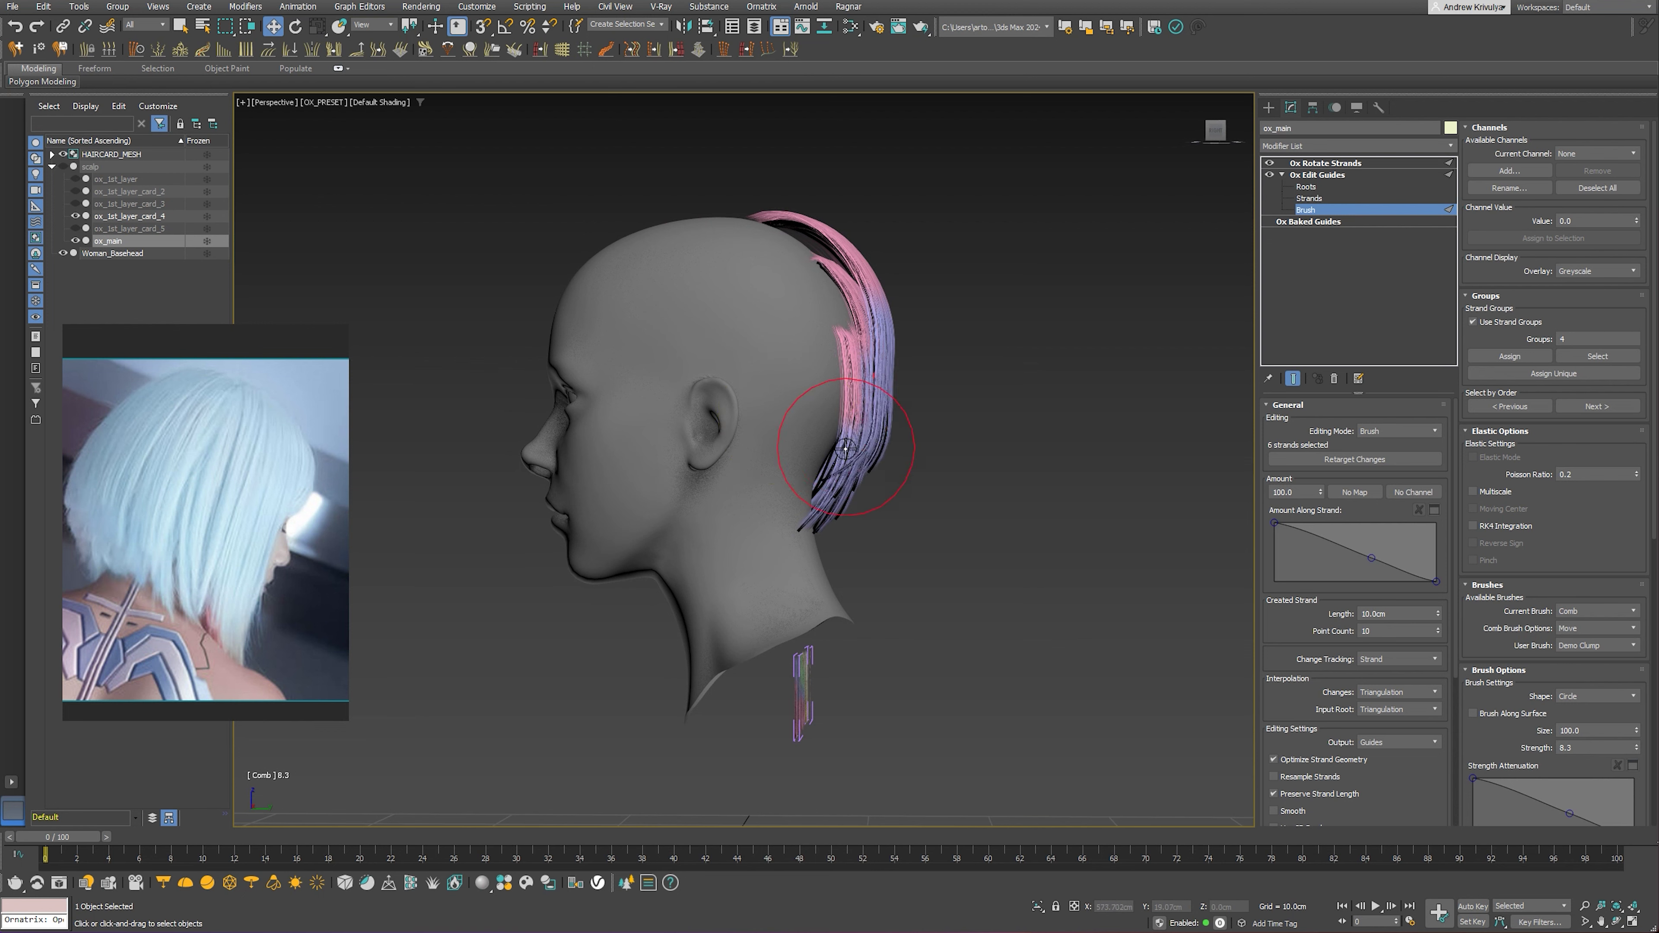
middle_click_drag(862, 482, 585, 486, "alt")
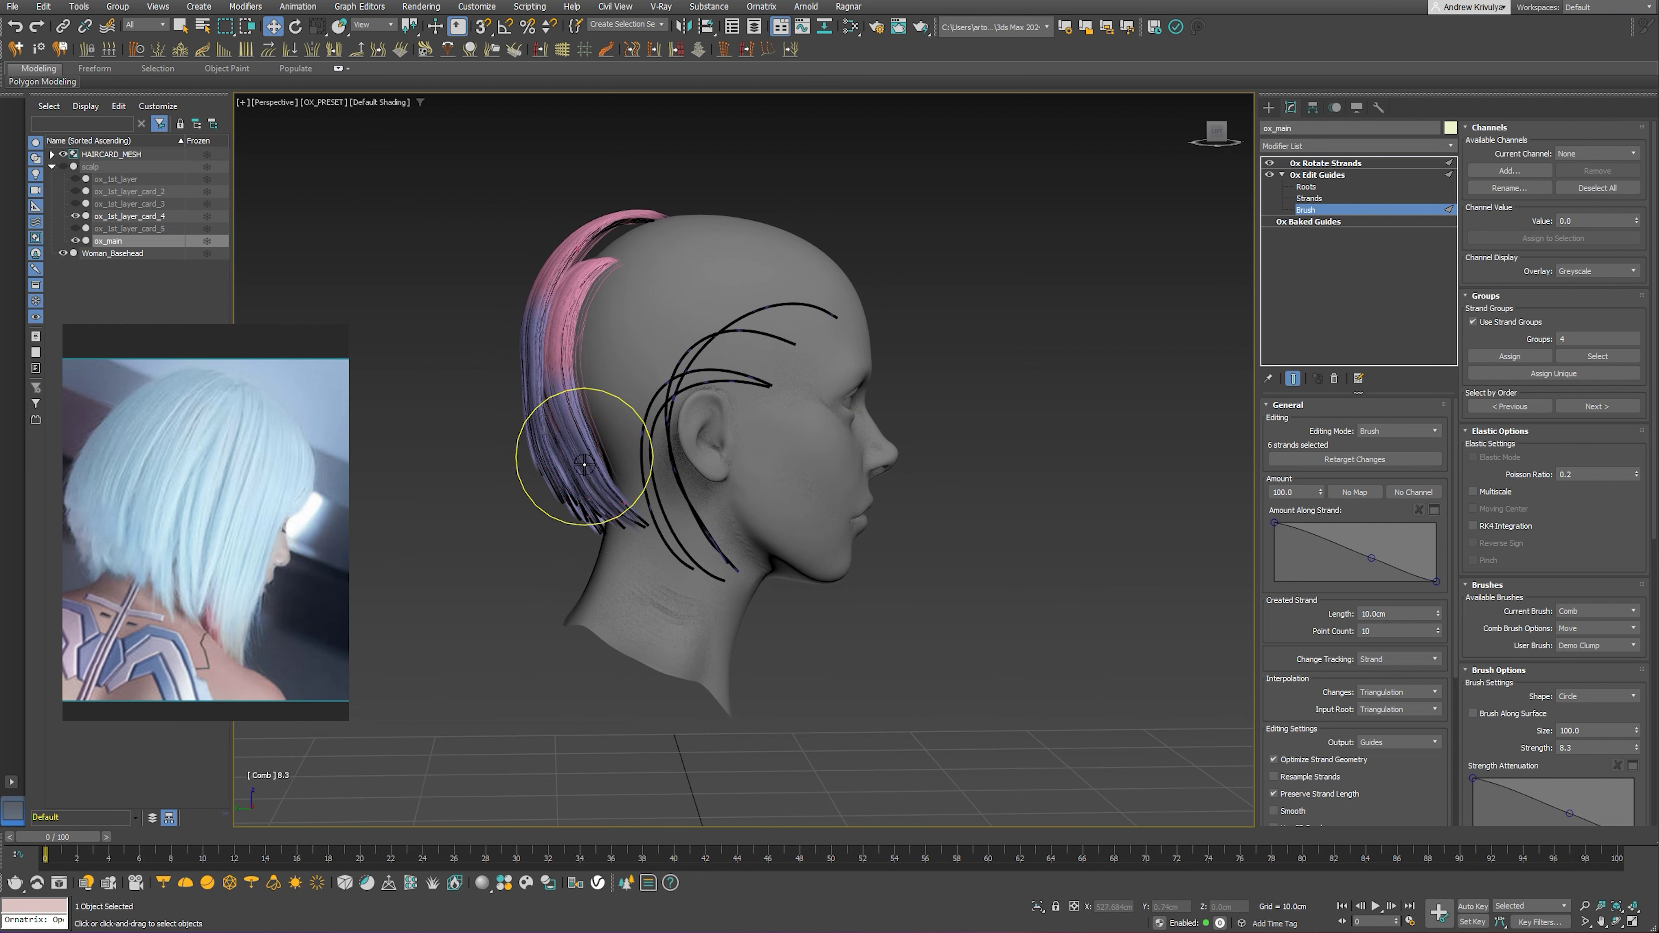
mouse_move(575, 451)
middle_mouse_down("alt")
mouse_move(789, 482)
mouse_move(778, 410)
middle_mouse_up("alt")
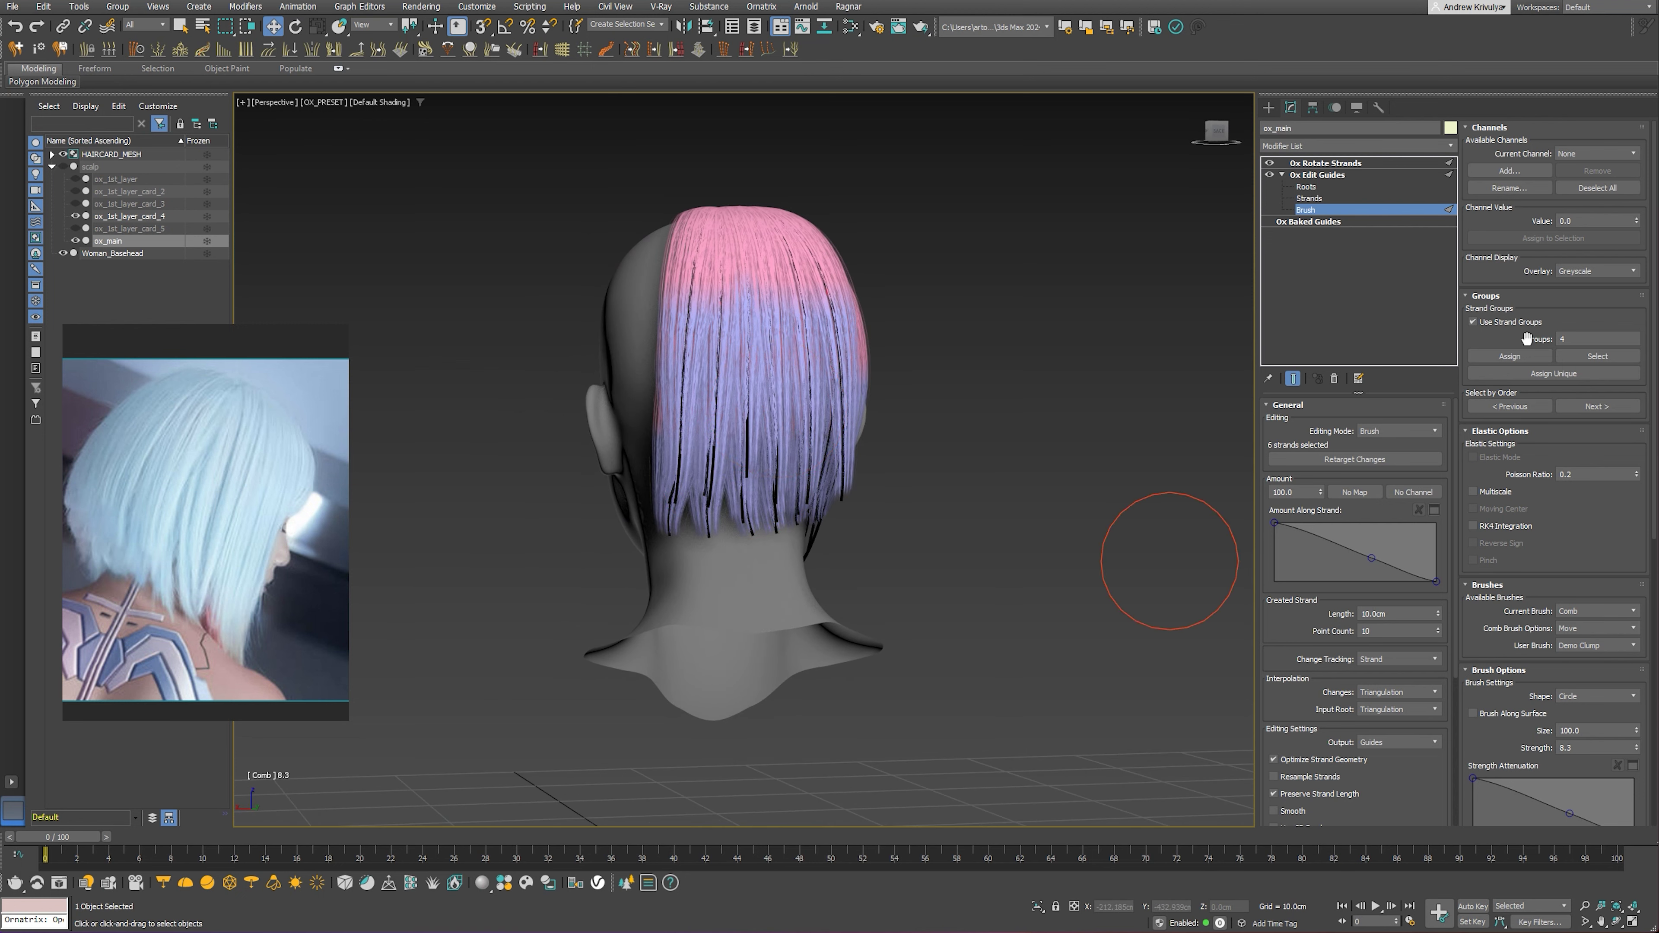
Switch to Roots and select ox_1st_layer_card_4 in the Scene Explorer
left_click(1307, 188)
mouse_move(1052, 513)
middle_mouse_down("alt")
mouse_move(915, 517)
mouse_move(762, 448)
middle_mouse_up("alt")
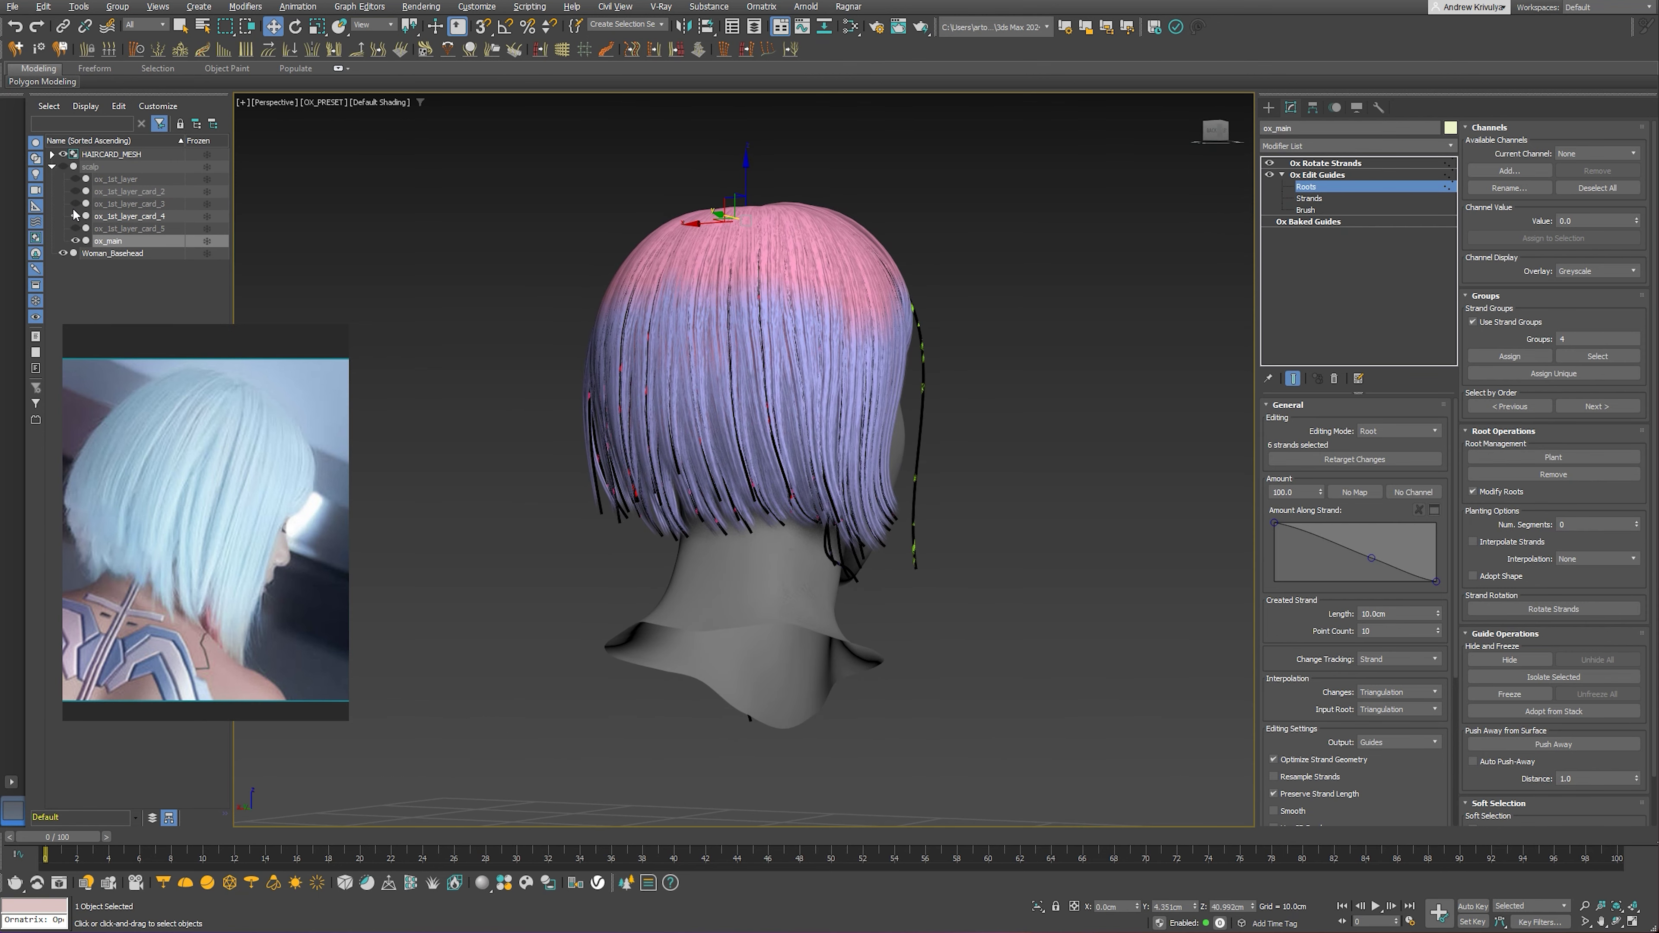
left_click(121, 217)
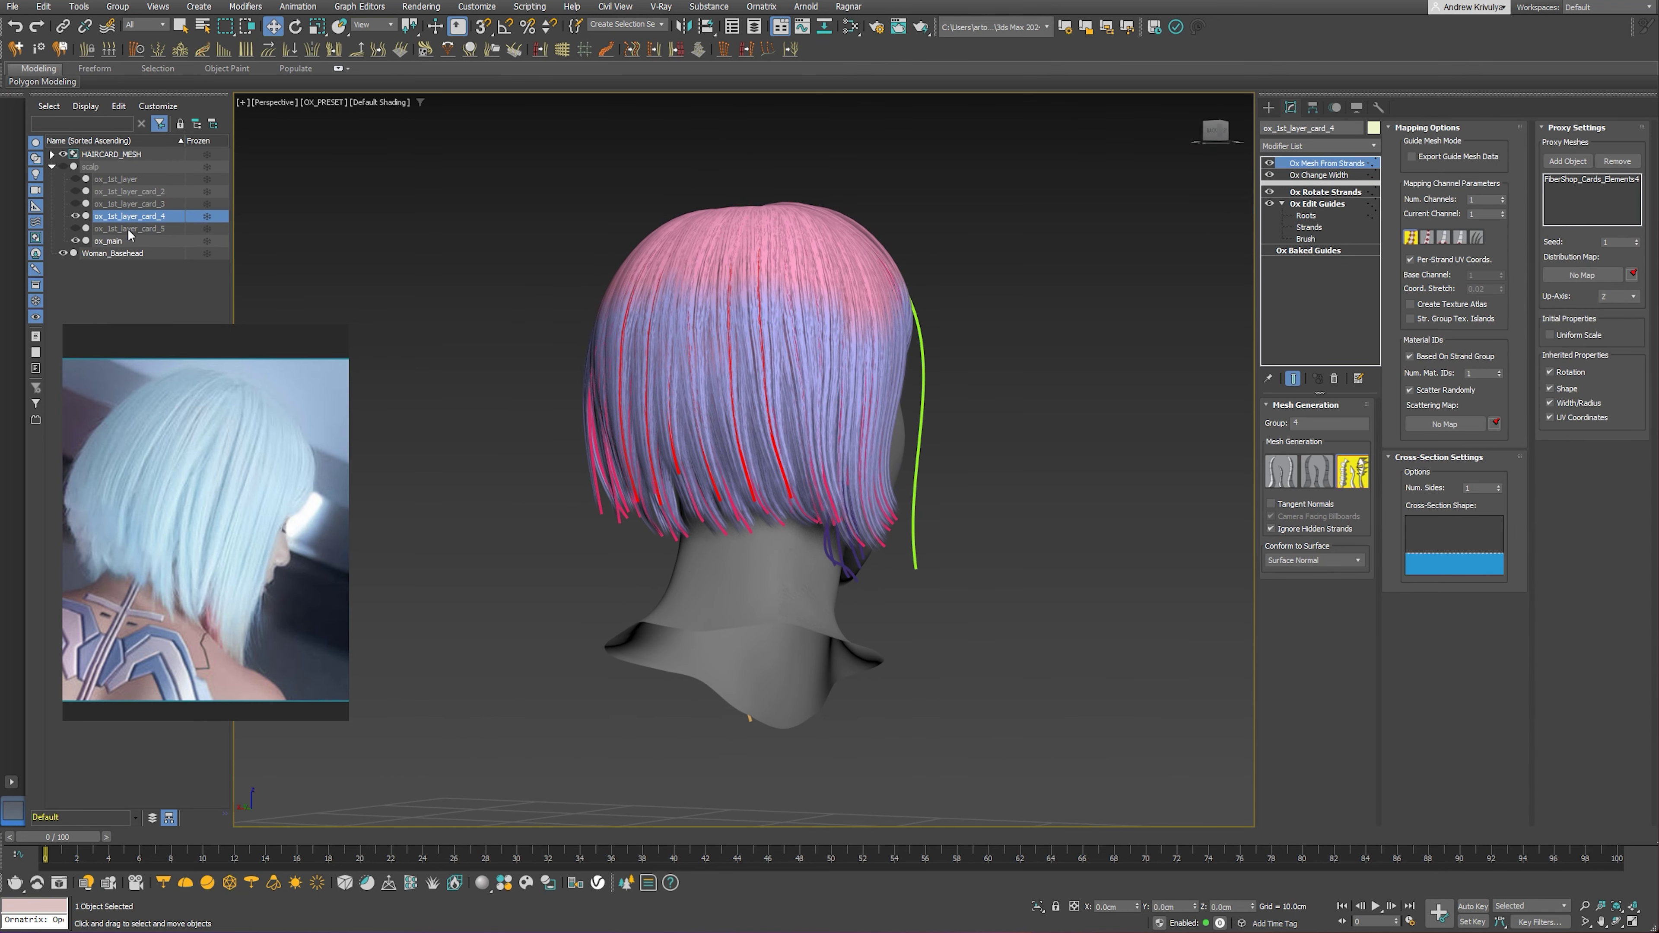
Deselect everything, hide the ox_main guides, and orbit around the finished pink-to-blue hair
middle_click_drag(921, 347, 1042, 397, "alt")
left_click(1042, 397)
left_click(75, 241)
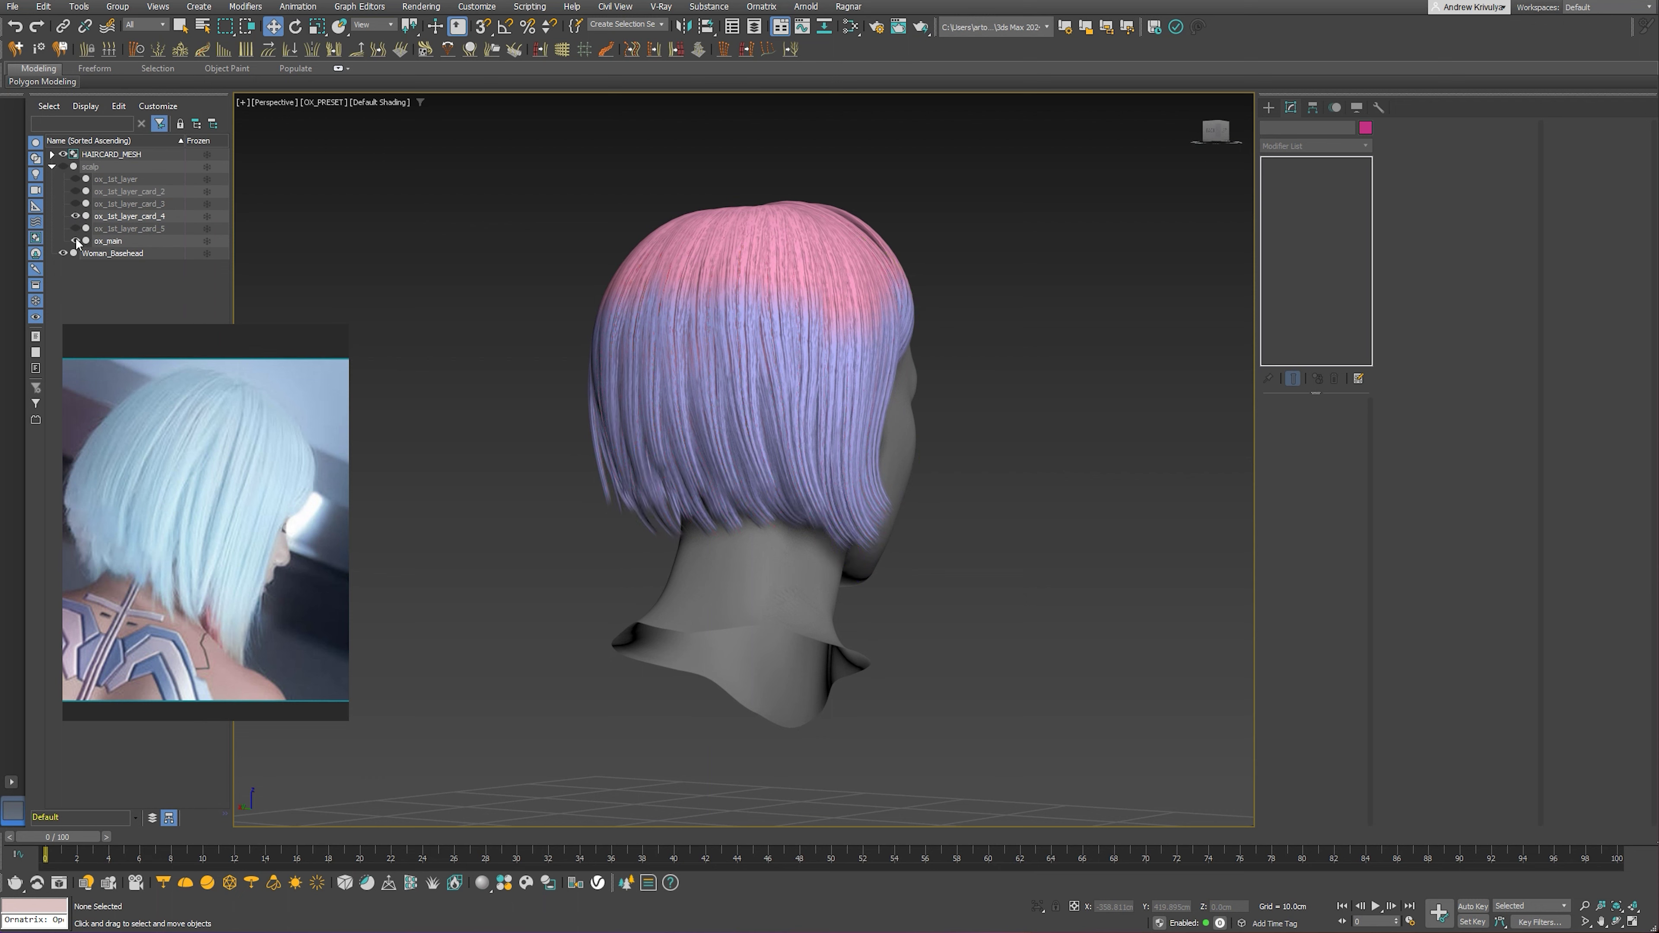
mouse_move(588, 393)
middle_mouse_down("alt")
mouse_move(671, 391)
mouse_move(1013, 520)
middle_mouse_up("alt")
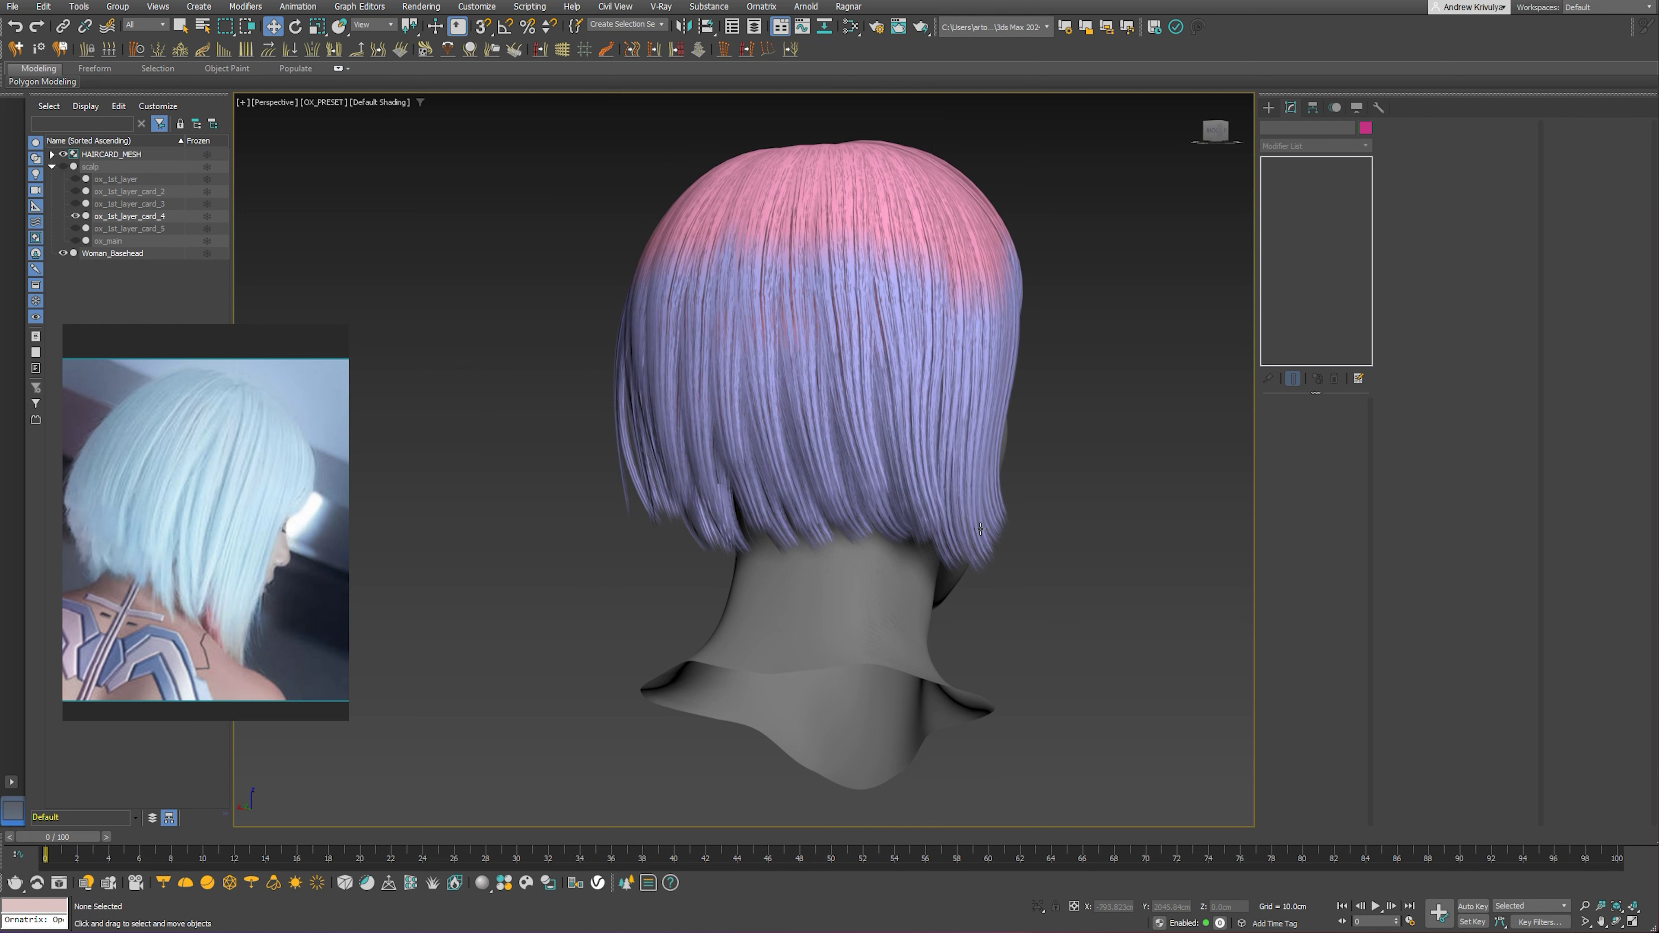
mouse_move(943, 548)
middle_mouse_down("alt")
mouse_move(881, 566)
mouse_move(899, 511)
mouse_move(750, 506)
mouse_move(818, 470)
middle_mouse_up("alt")
scroll(758, 507, "up", 2)
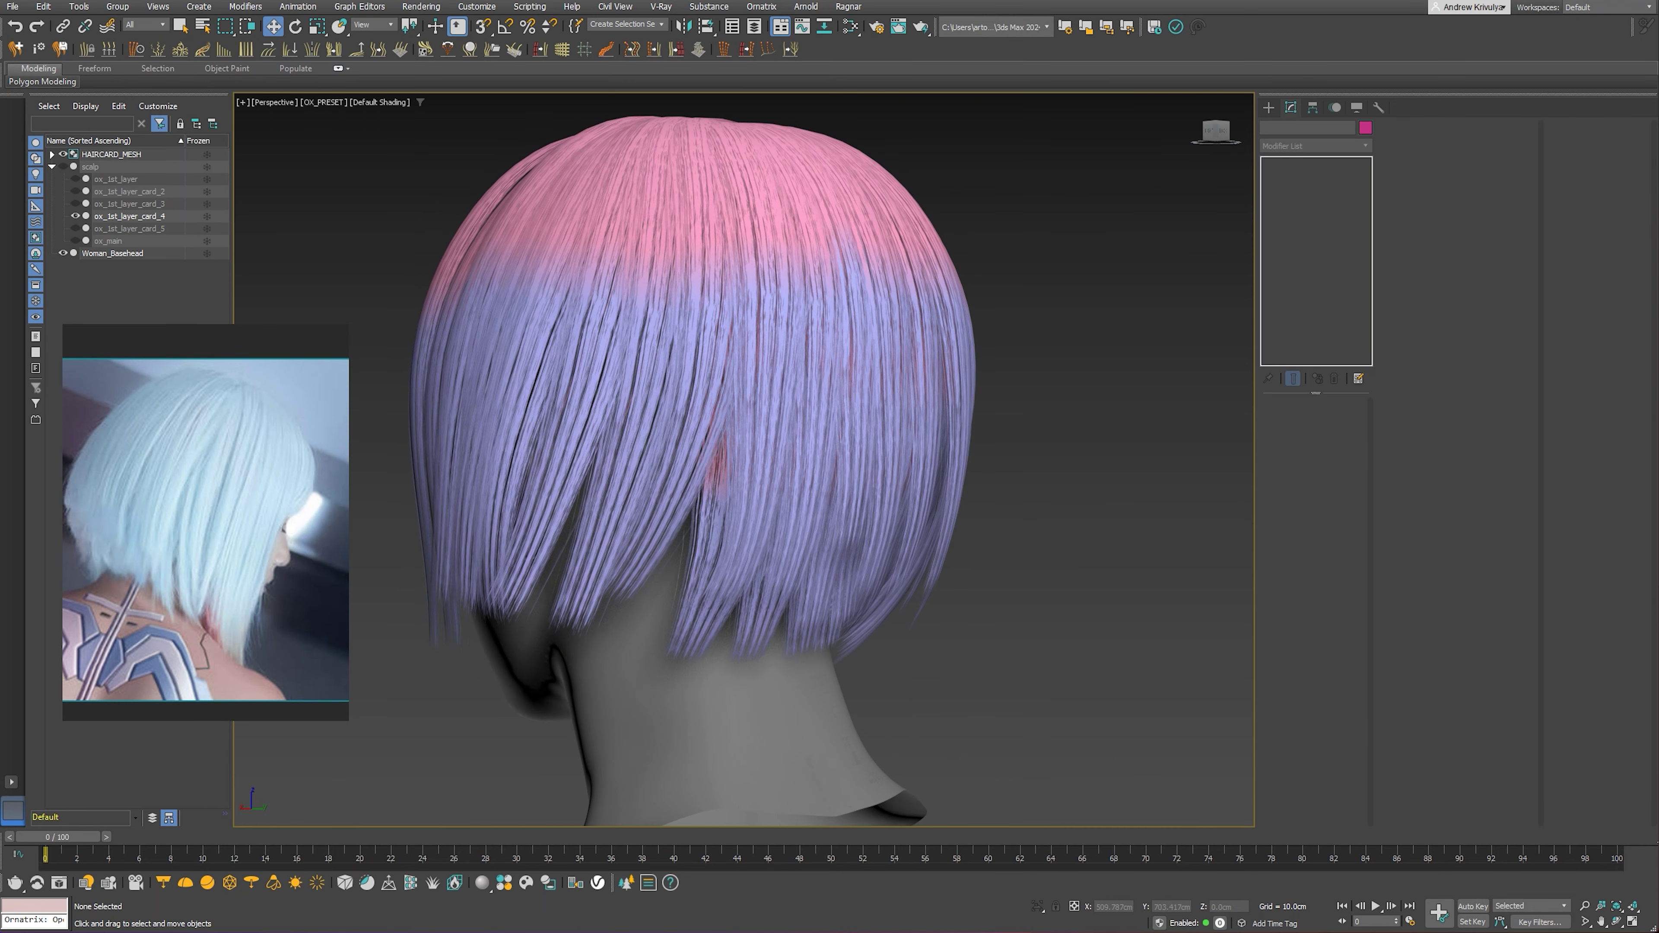
Select the card-4 hair layer and inspect the third hair card's settings
left_click(129, 215)
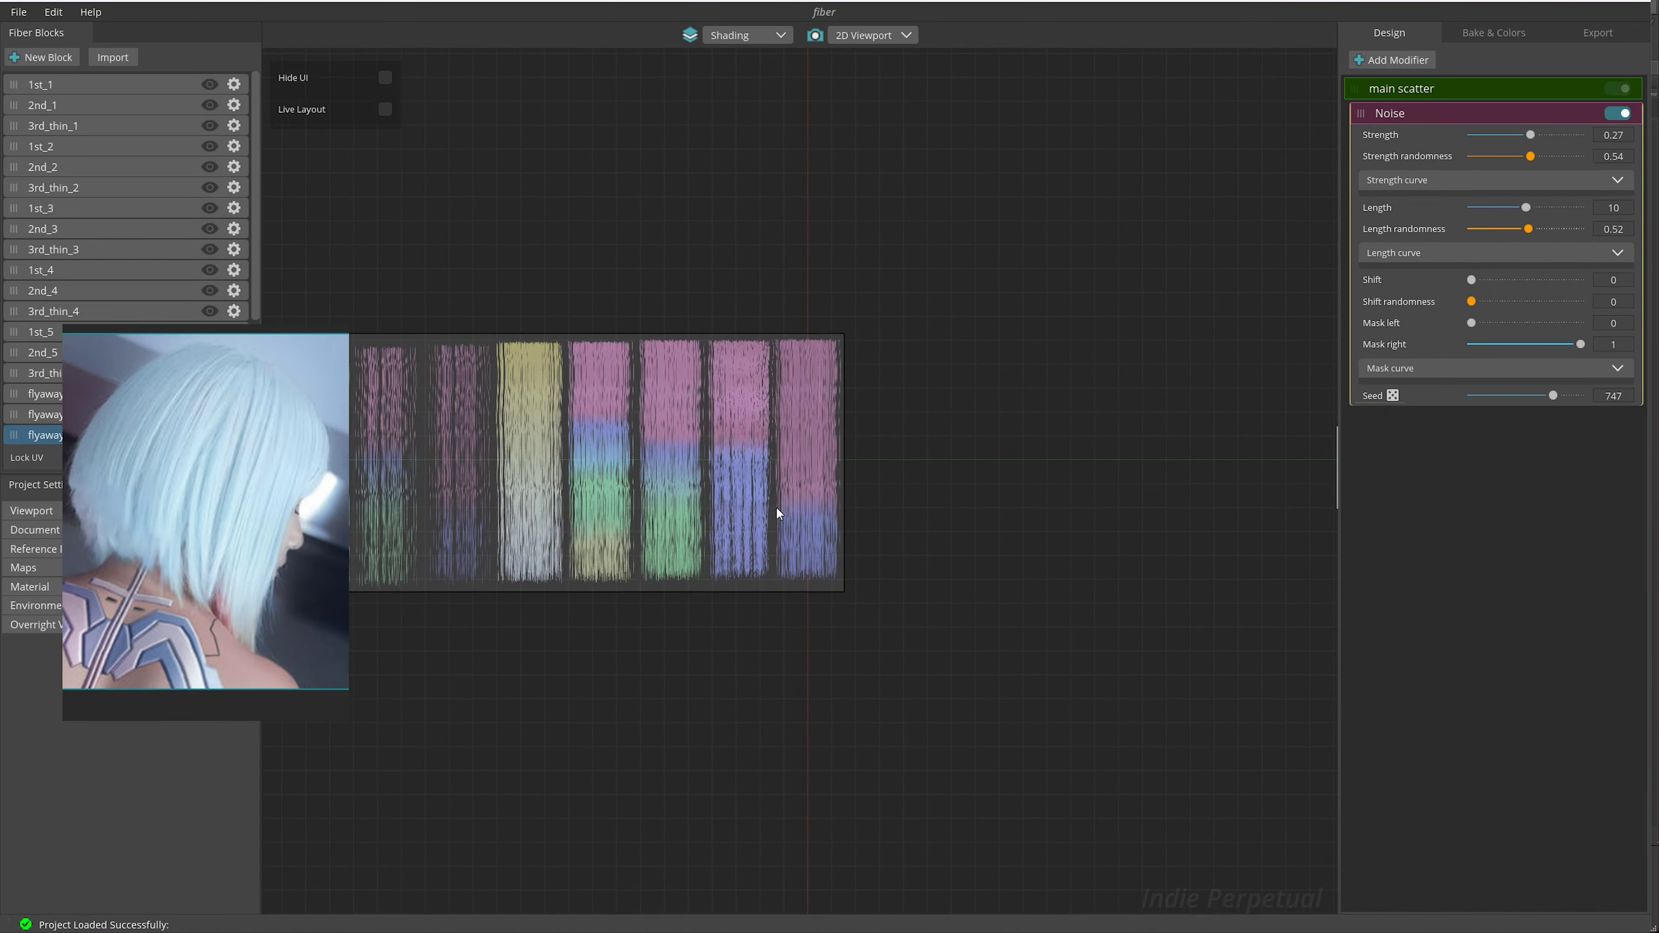
scroll(835, 518, "up", 1)
scroll(868, 519, "up", 2)
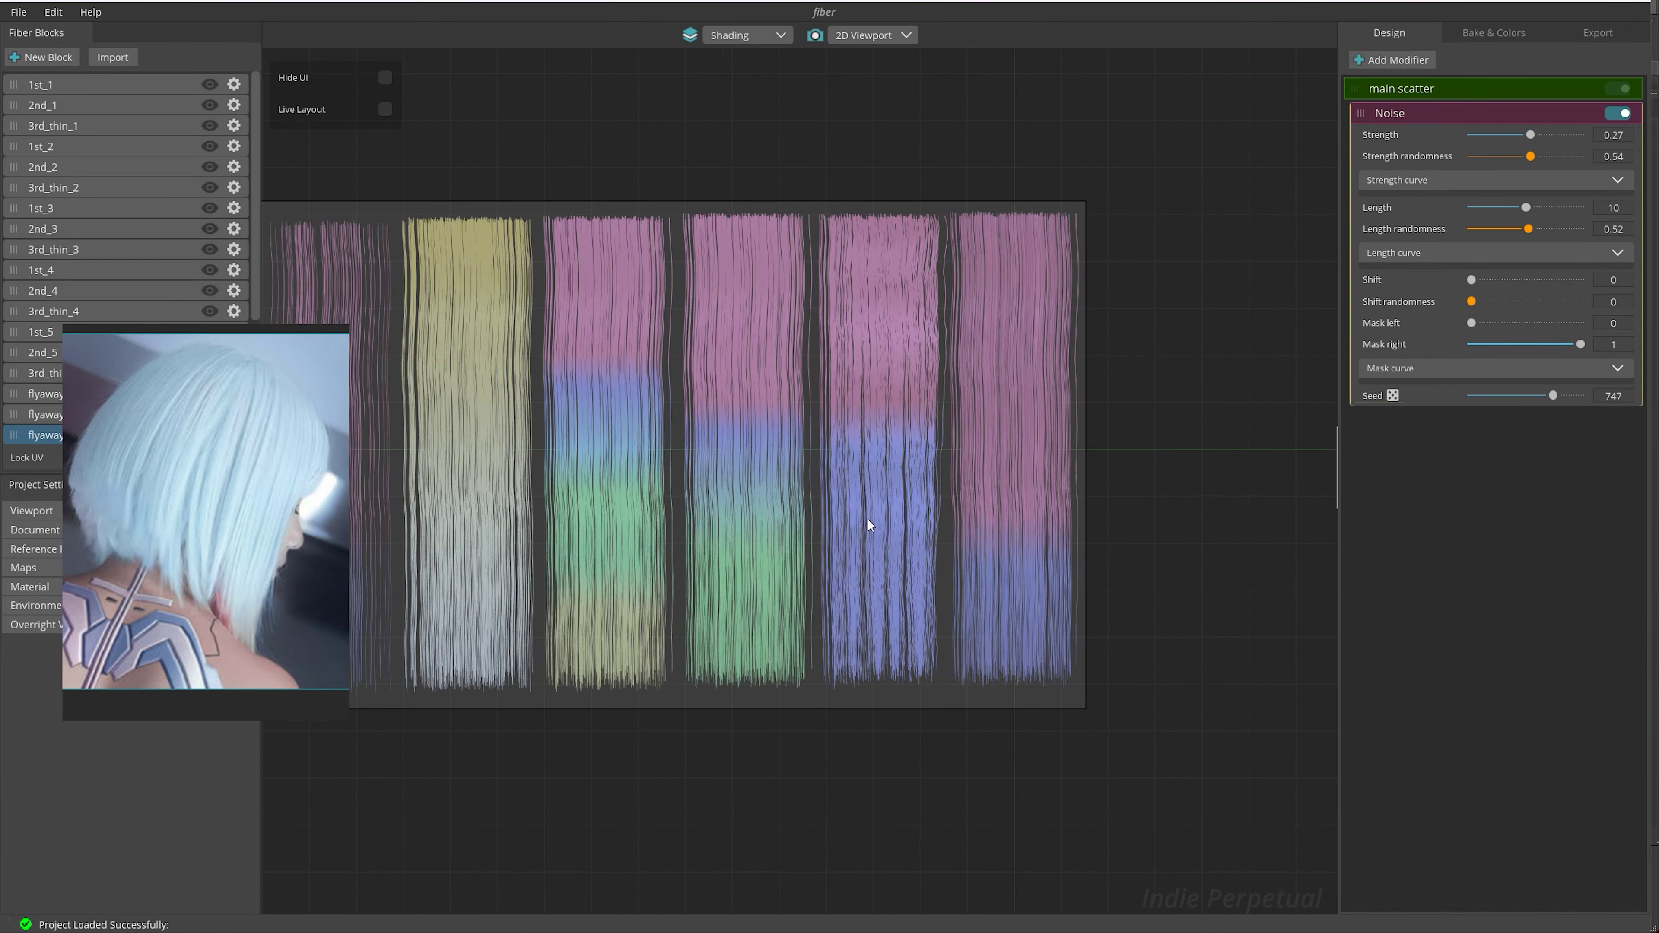
scroll(845, 479, "up", 3)
scroll(845, 488, "up", 1)
scroll(820, 501, "up", 2)
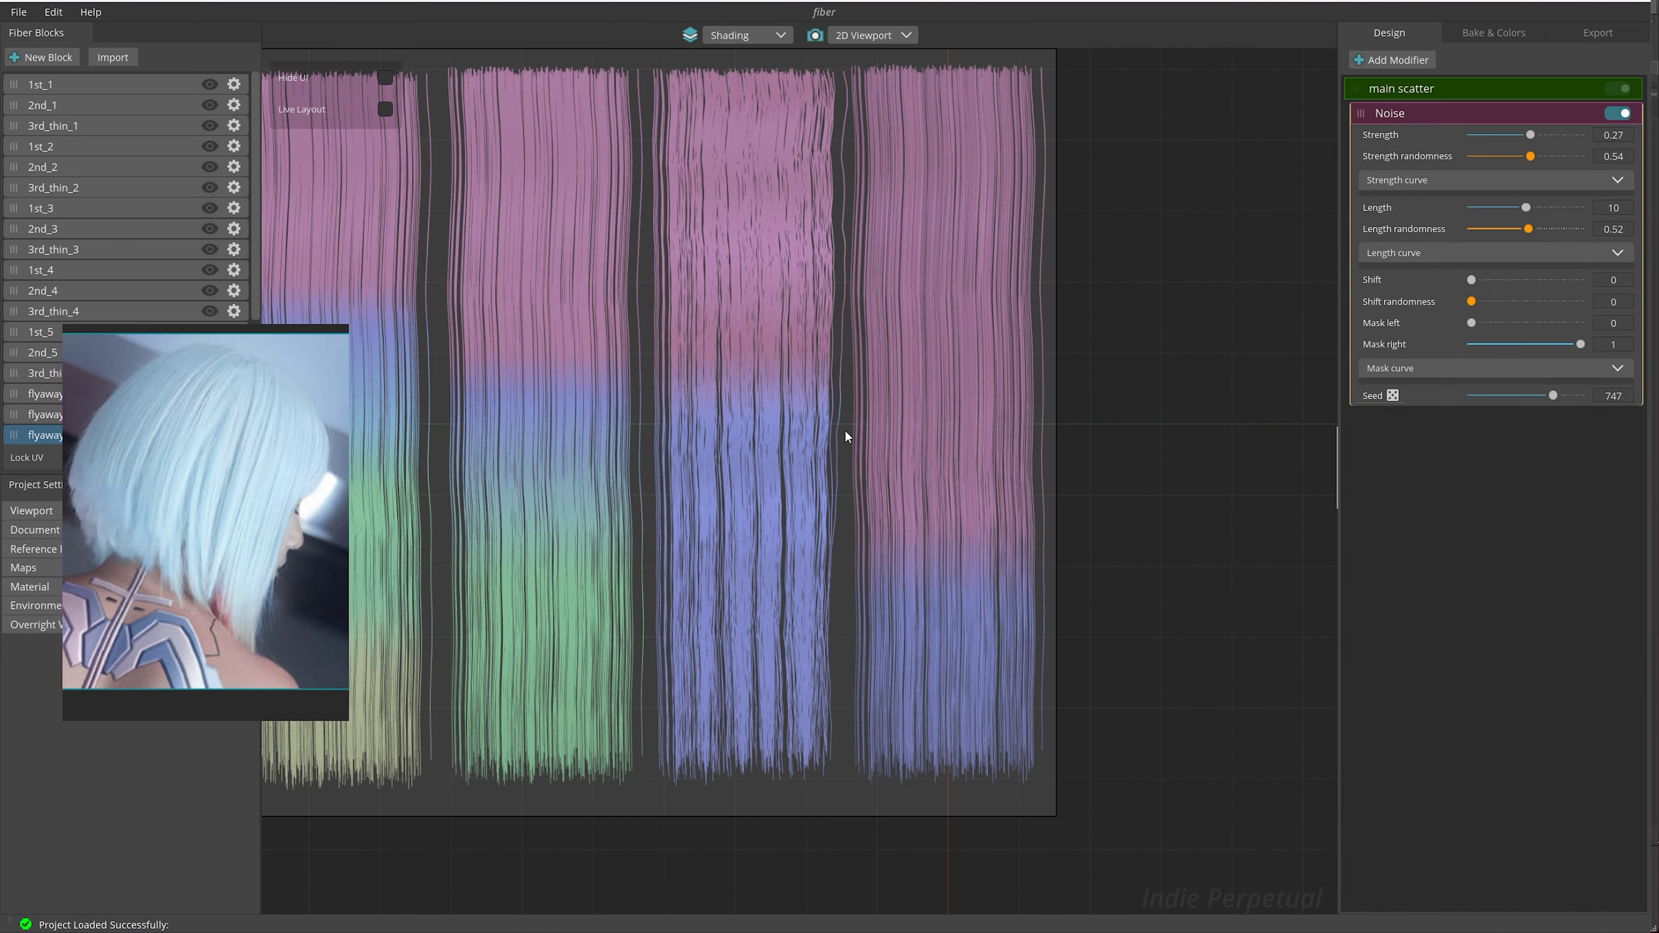
left_click(821, 501)
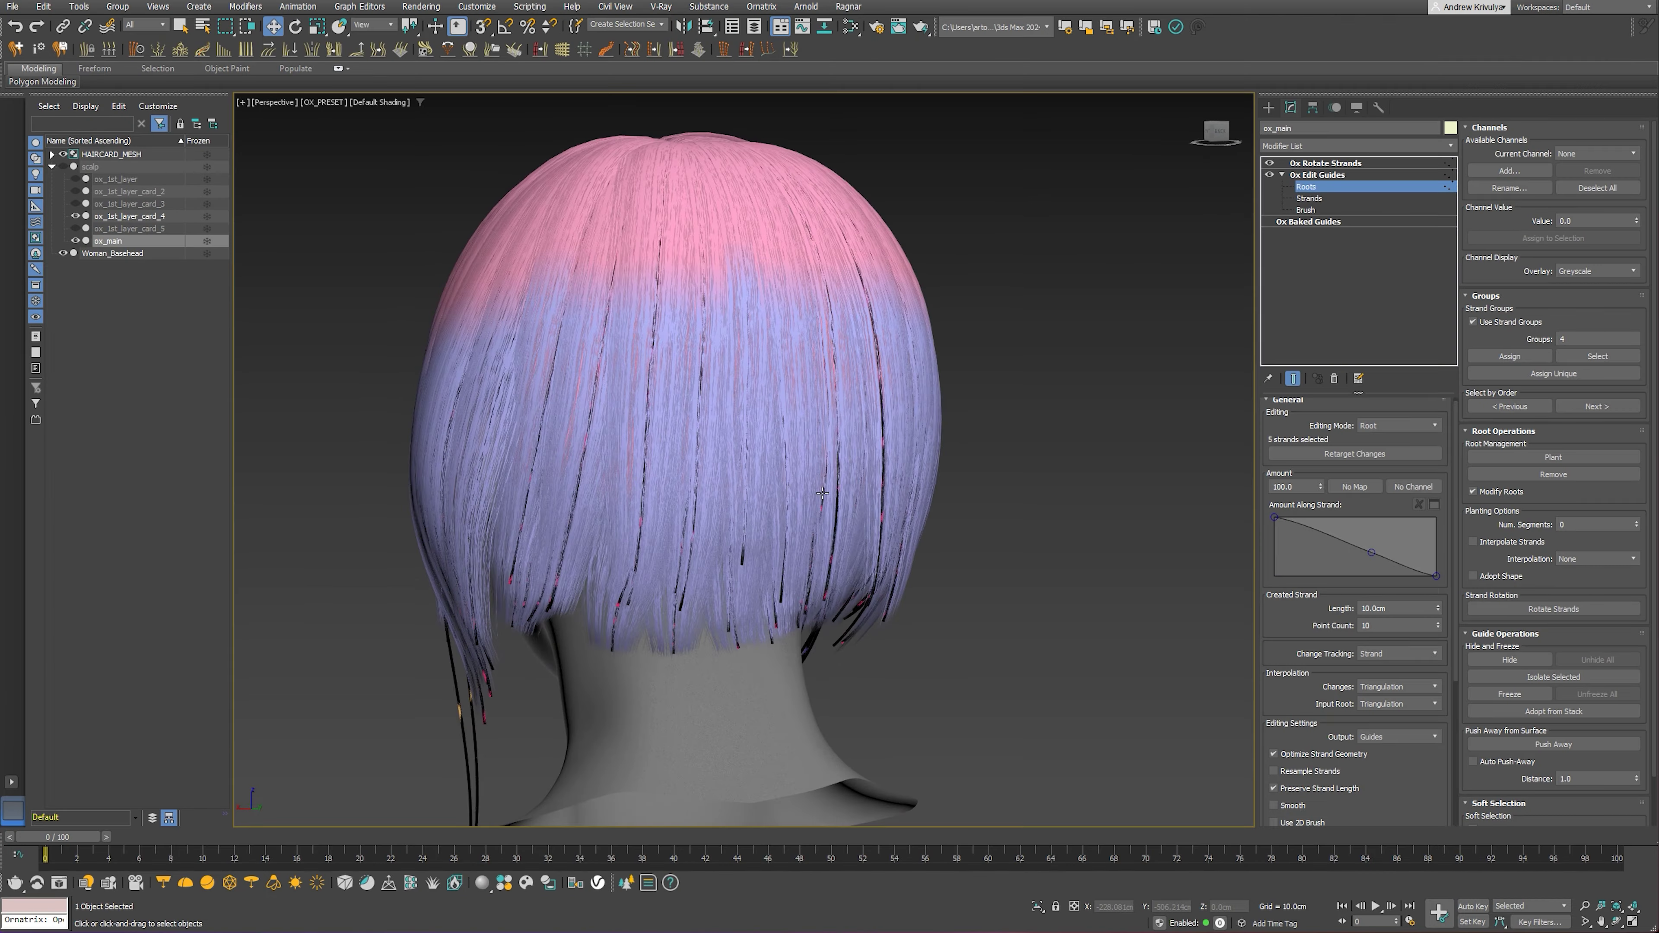
Hide the ox_1st_layer_card_4 mesh, unhide ox_main, and select the main guides object
mouse_move(759, 481)
middle_mouse_down("alt")
mouse_move(840, 470)
mouse_move(638, 448)
mouse_move(752, 467)
mouse_move(682, 444)
mouse_move(588, 451)
mouse_move(751, 490)
mouse_move(827, 539)
mouse_move(738, 524)
middle_mouse_up("alt")
left_click(126, 217)
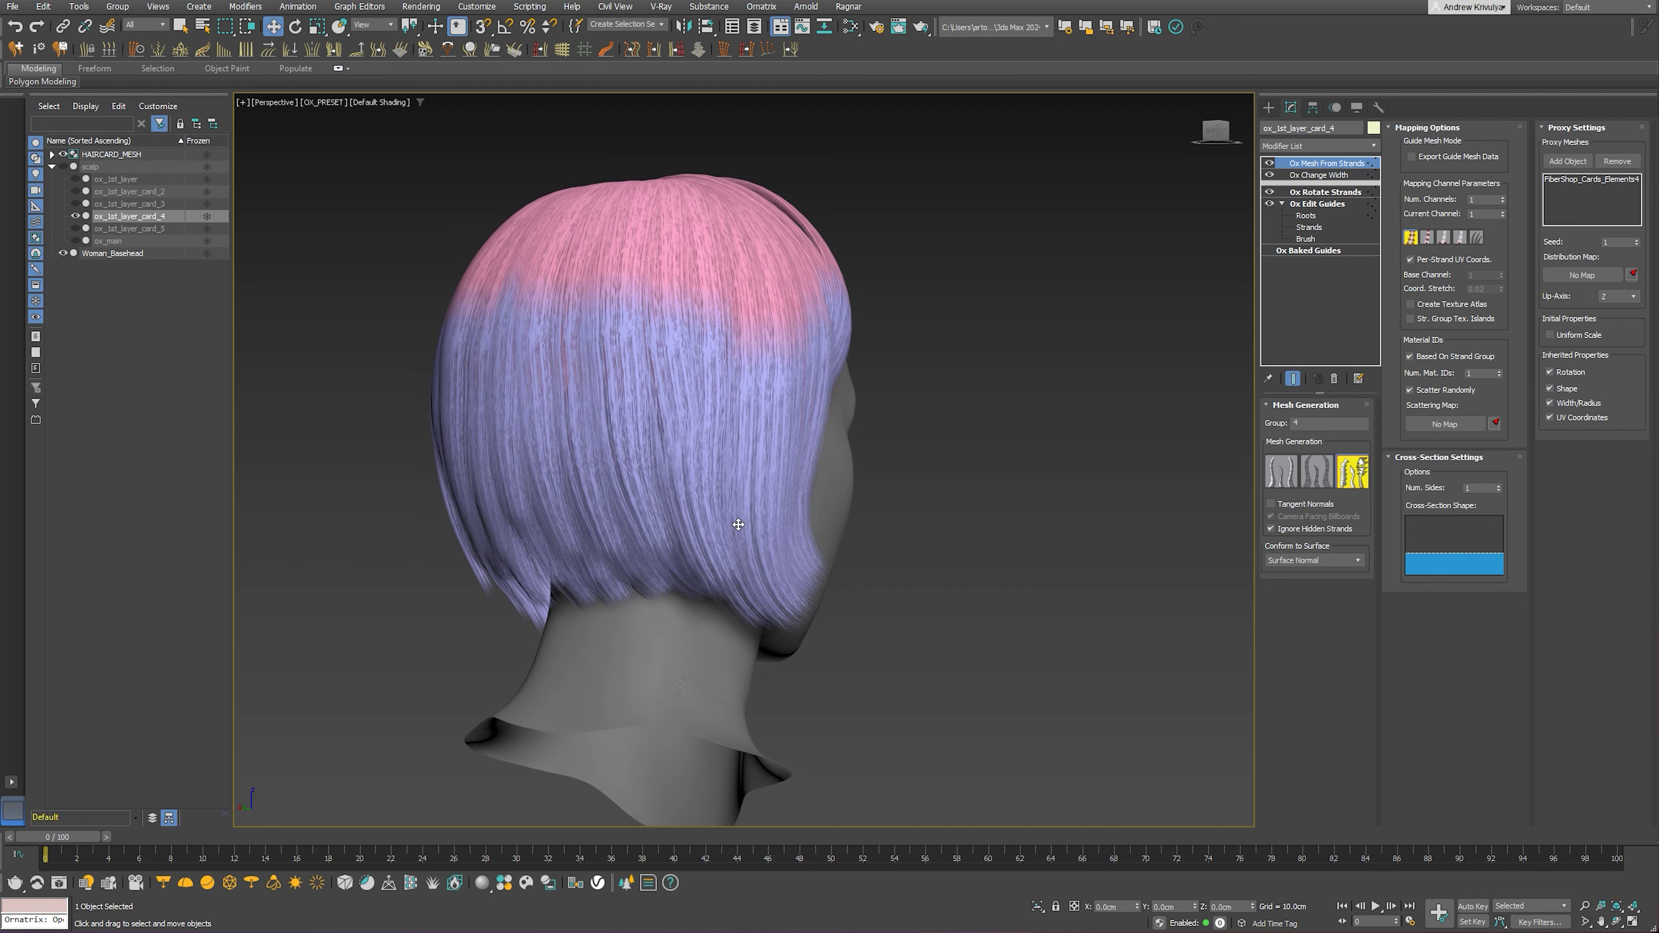
mouse_move(436, 558)
middle_mouse_down("alt")
mouse_move(818, 556)
mouse_move(641, 571)
mouse_move(696, 558)
middle_mouse_up("alt")
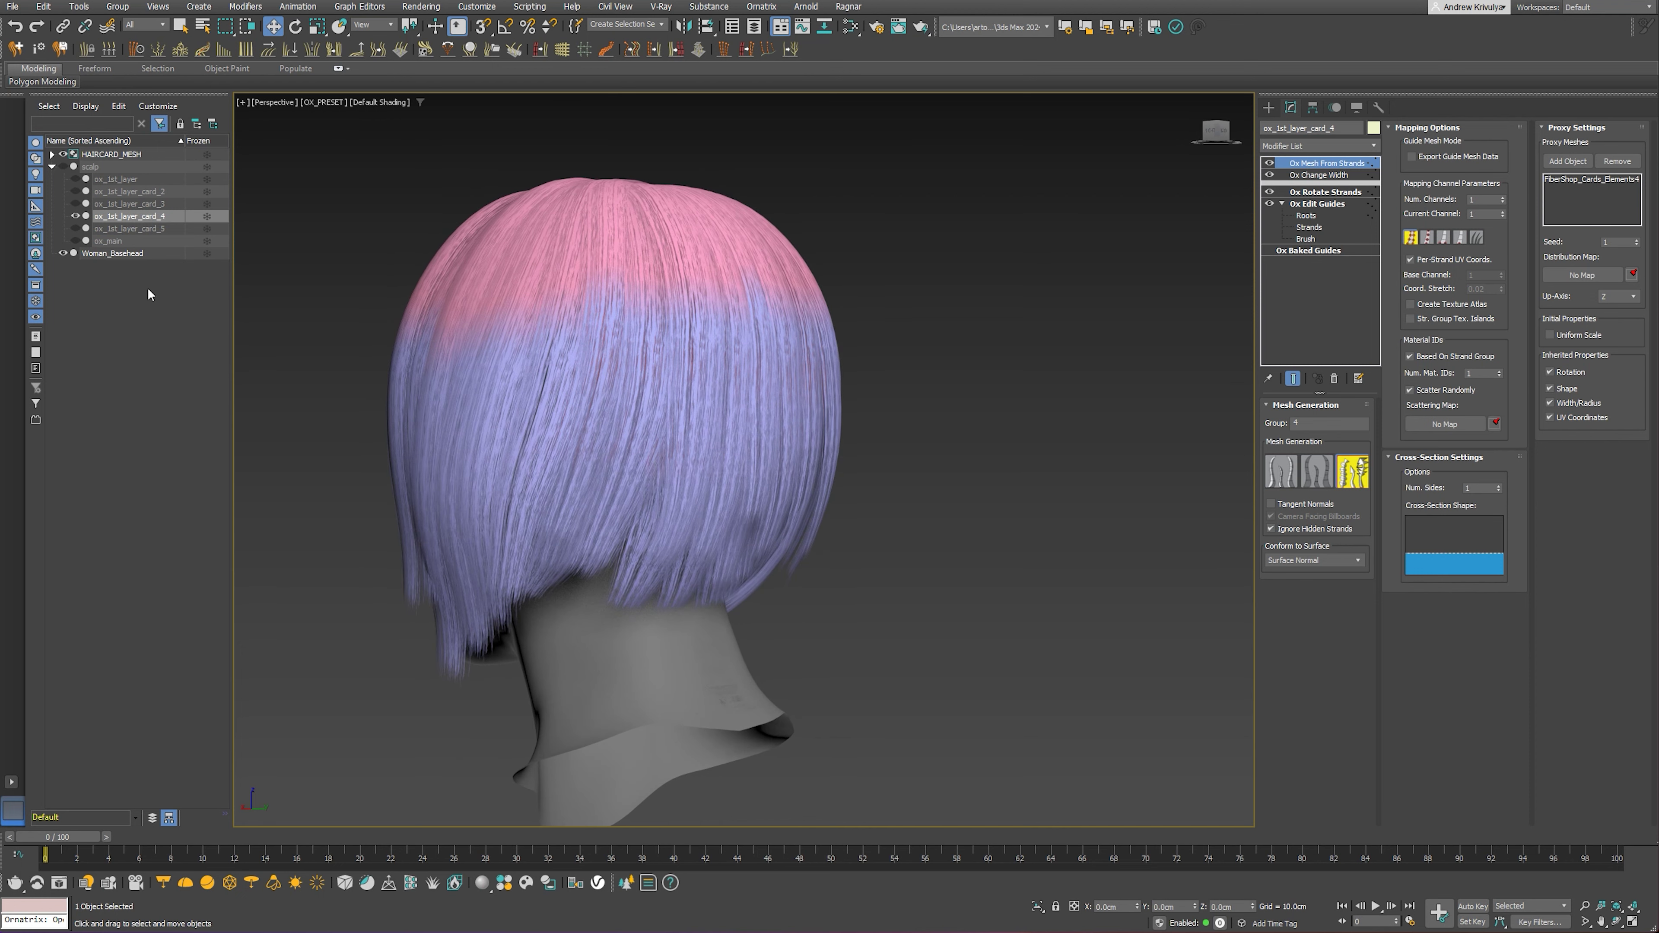
left_click(75, 218)
left_click(76, 241)
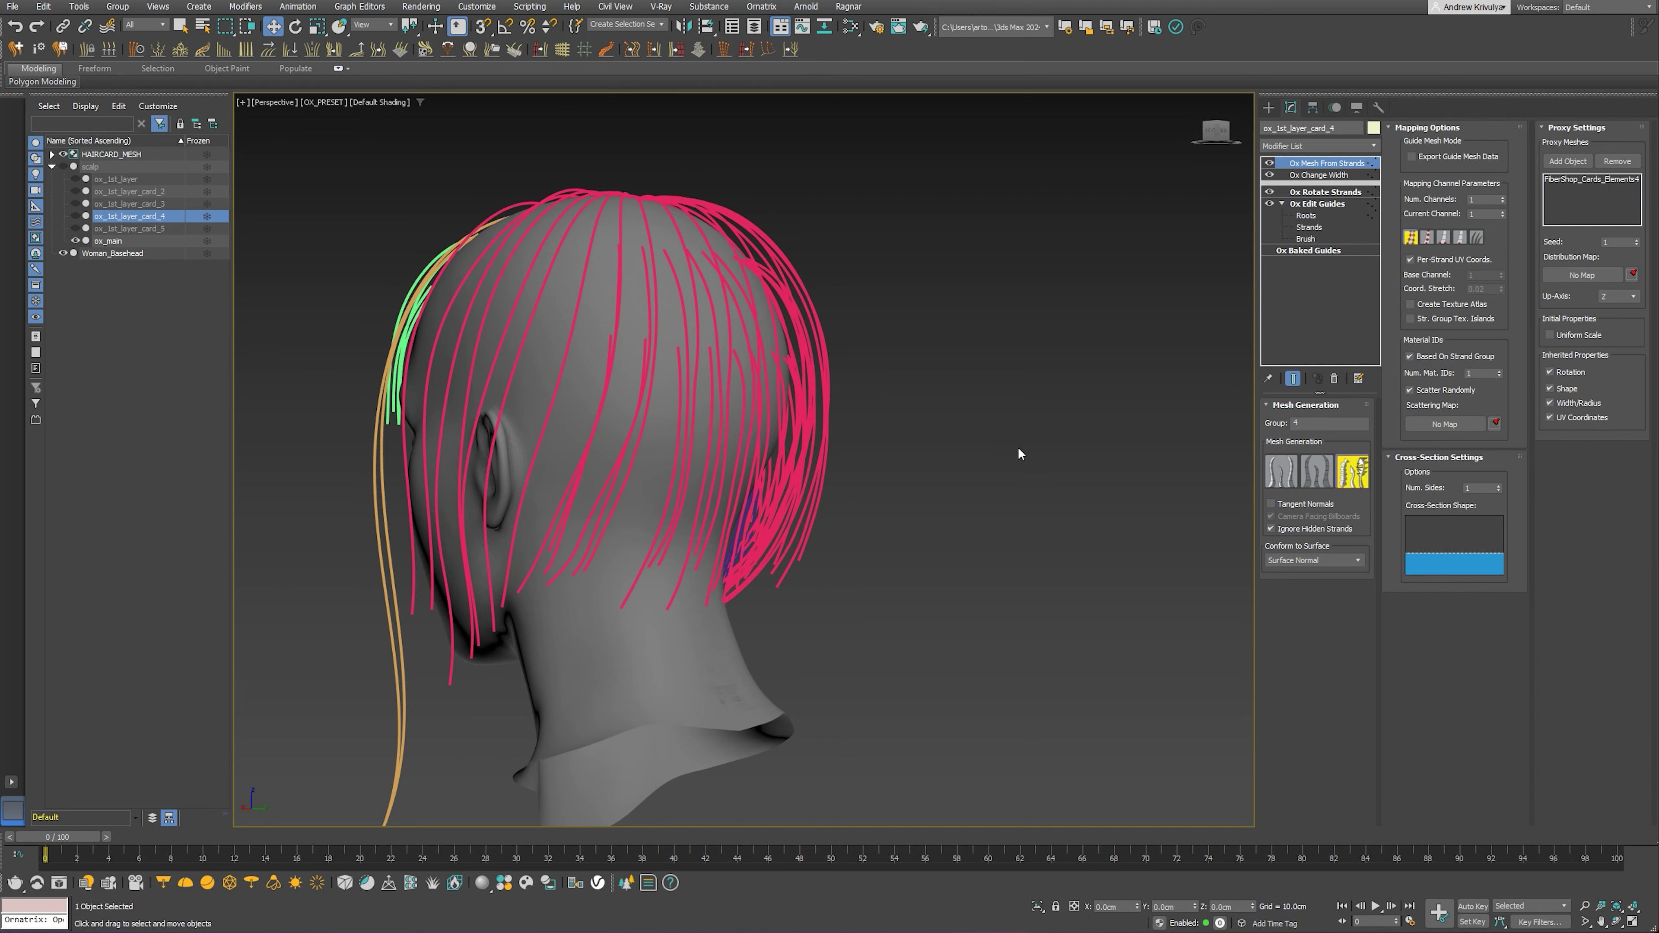
left_click(108, 240)
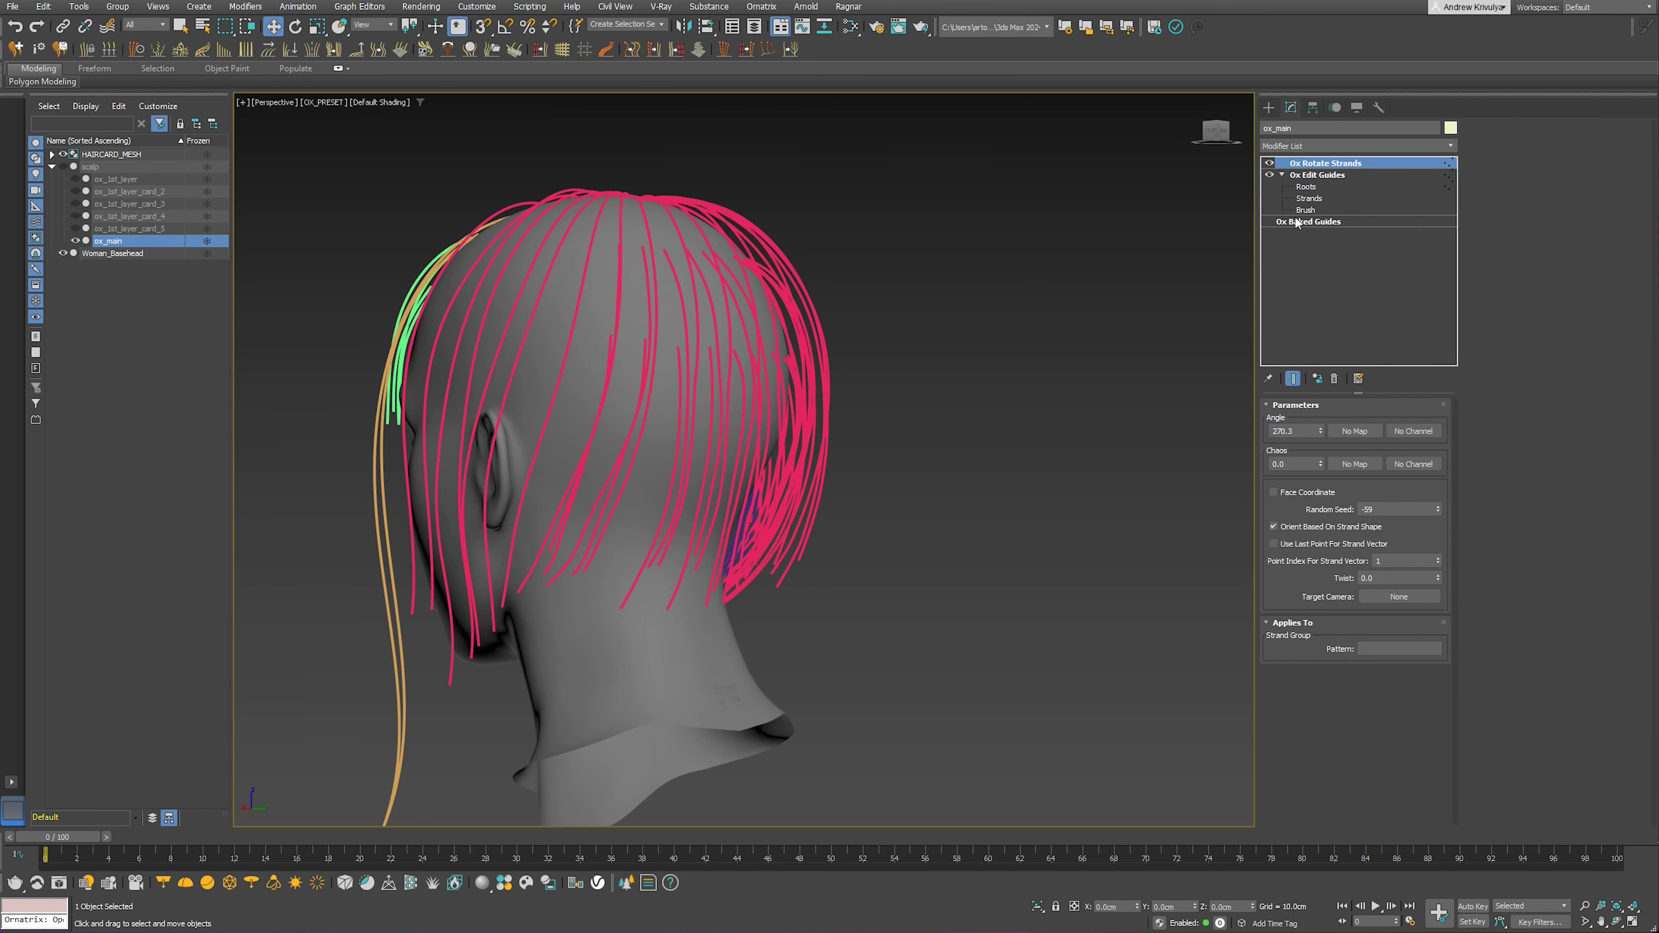
In Roots mode, pick a crown guide root and re-plant it on the scalp
left_click(1305, 186)
key("ctrl+a")
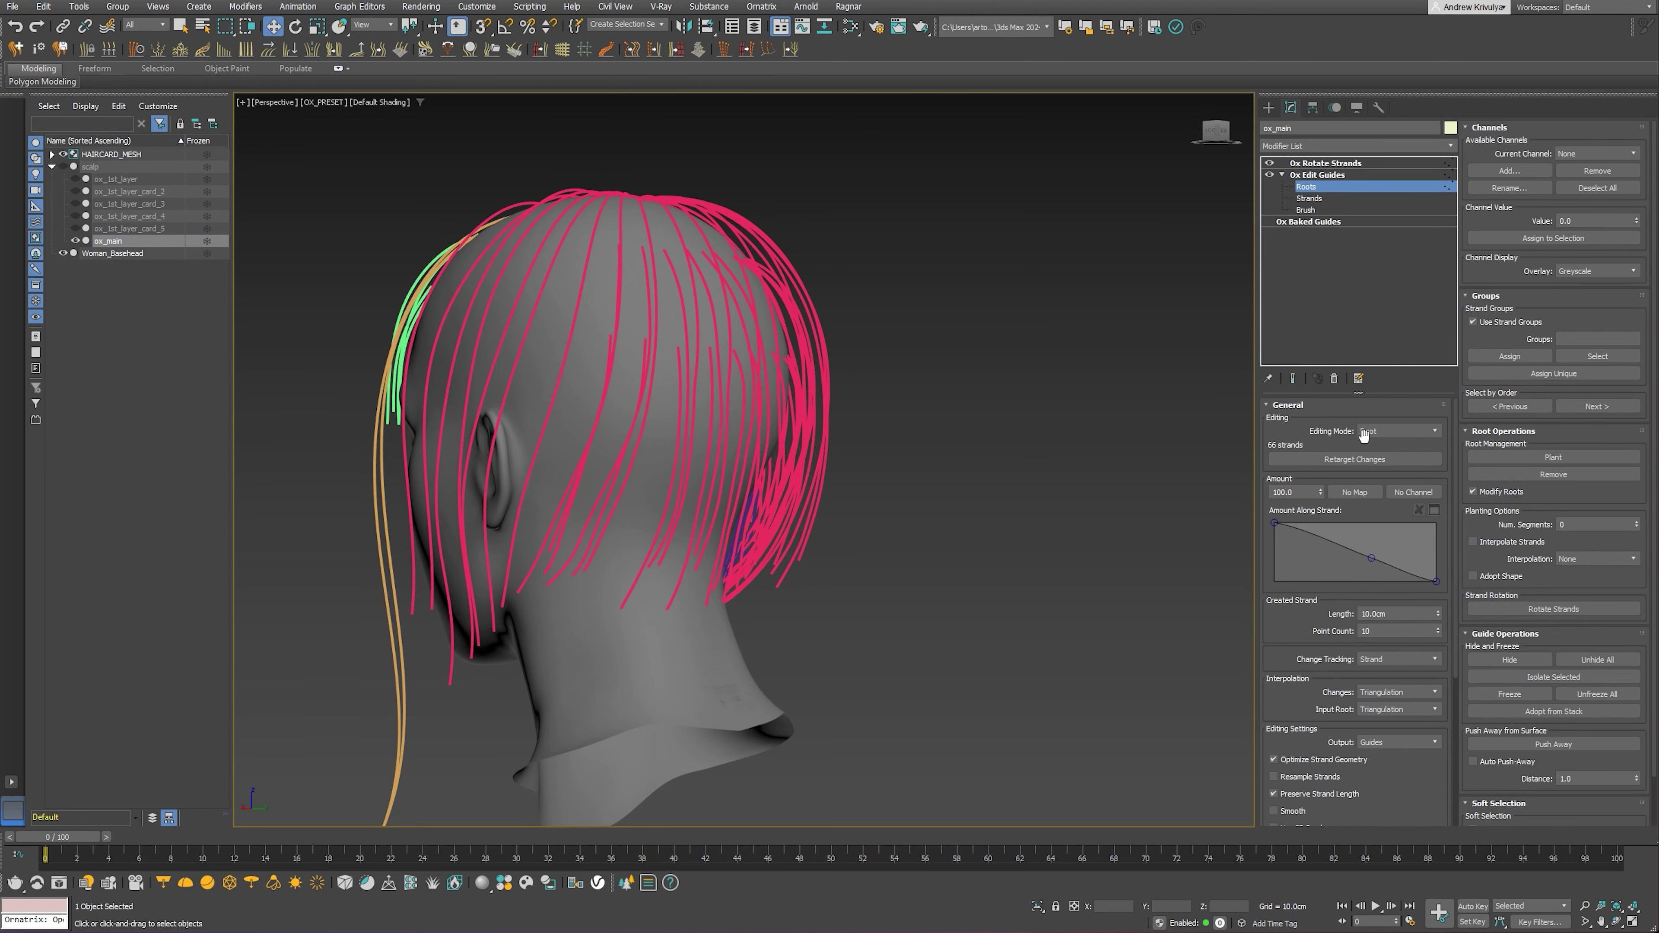
mouse_move(805, 321)
middle_mouse_down("alt")
mouse_move(596, 498)
mouse_move(588, 546)
mouse_move(614, 548)
mouse_move(582, 552)
mouse_move(589, 563)
middle_mouse_up("alt")
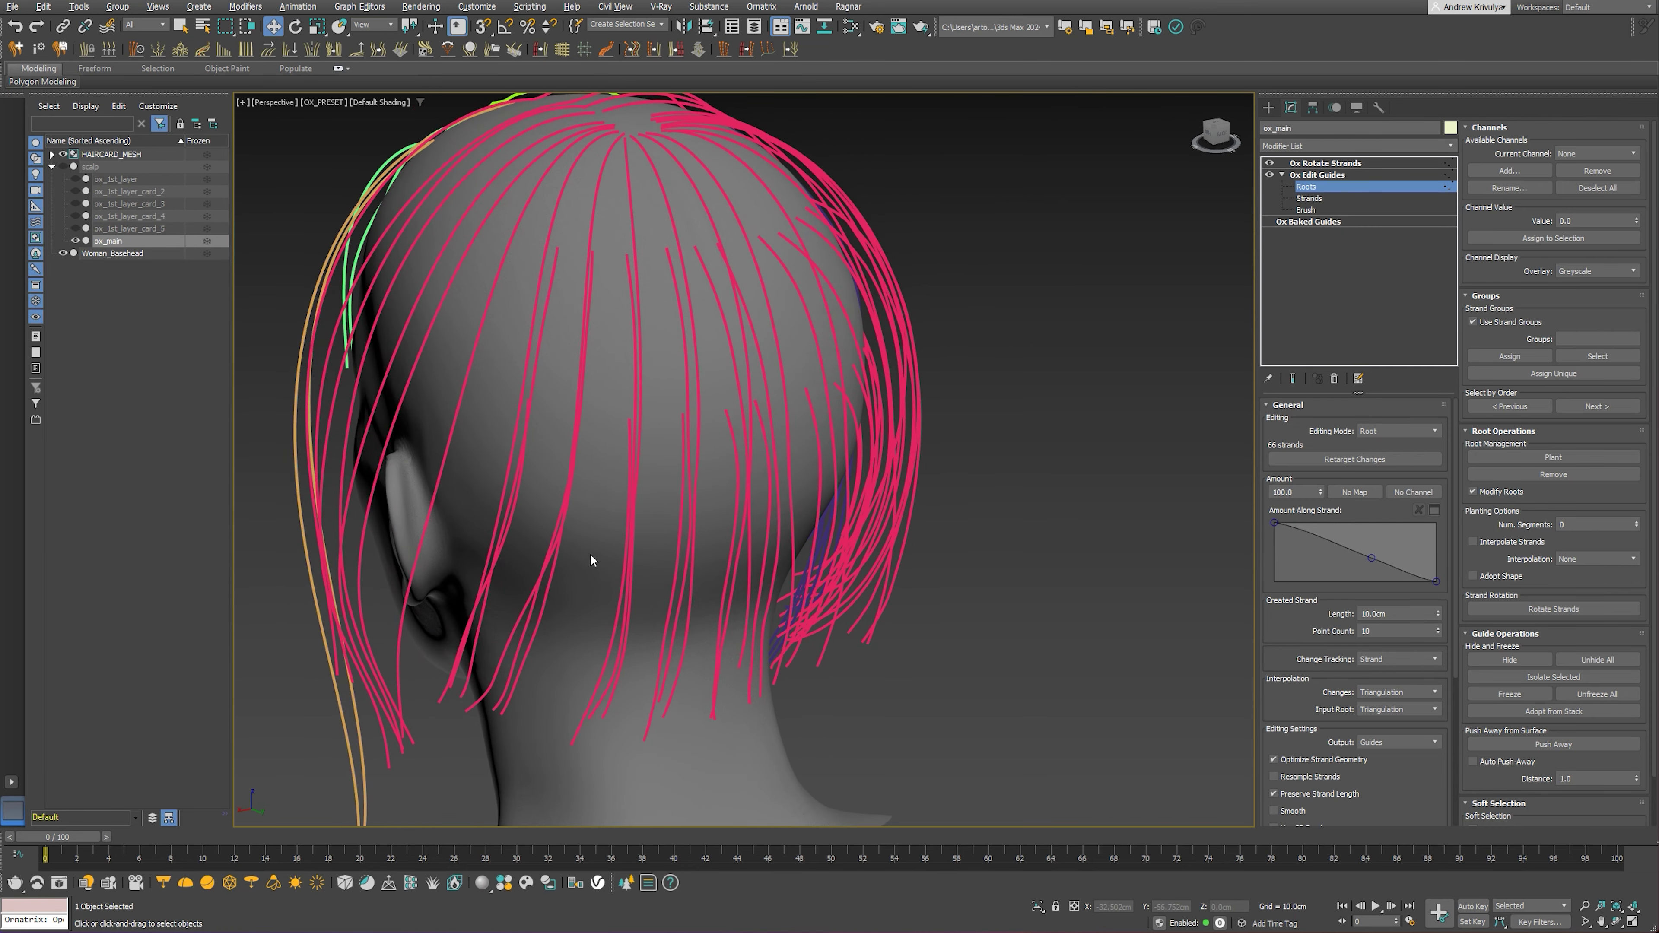
left_click(592, 230)
mouse_move(637, 278)
middle_mouse_down("alt")
mouse_move(621, 471)
mouse_move(611, 315)
middle_mouse_up("alt")
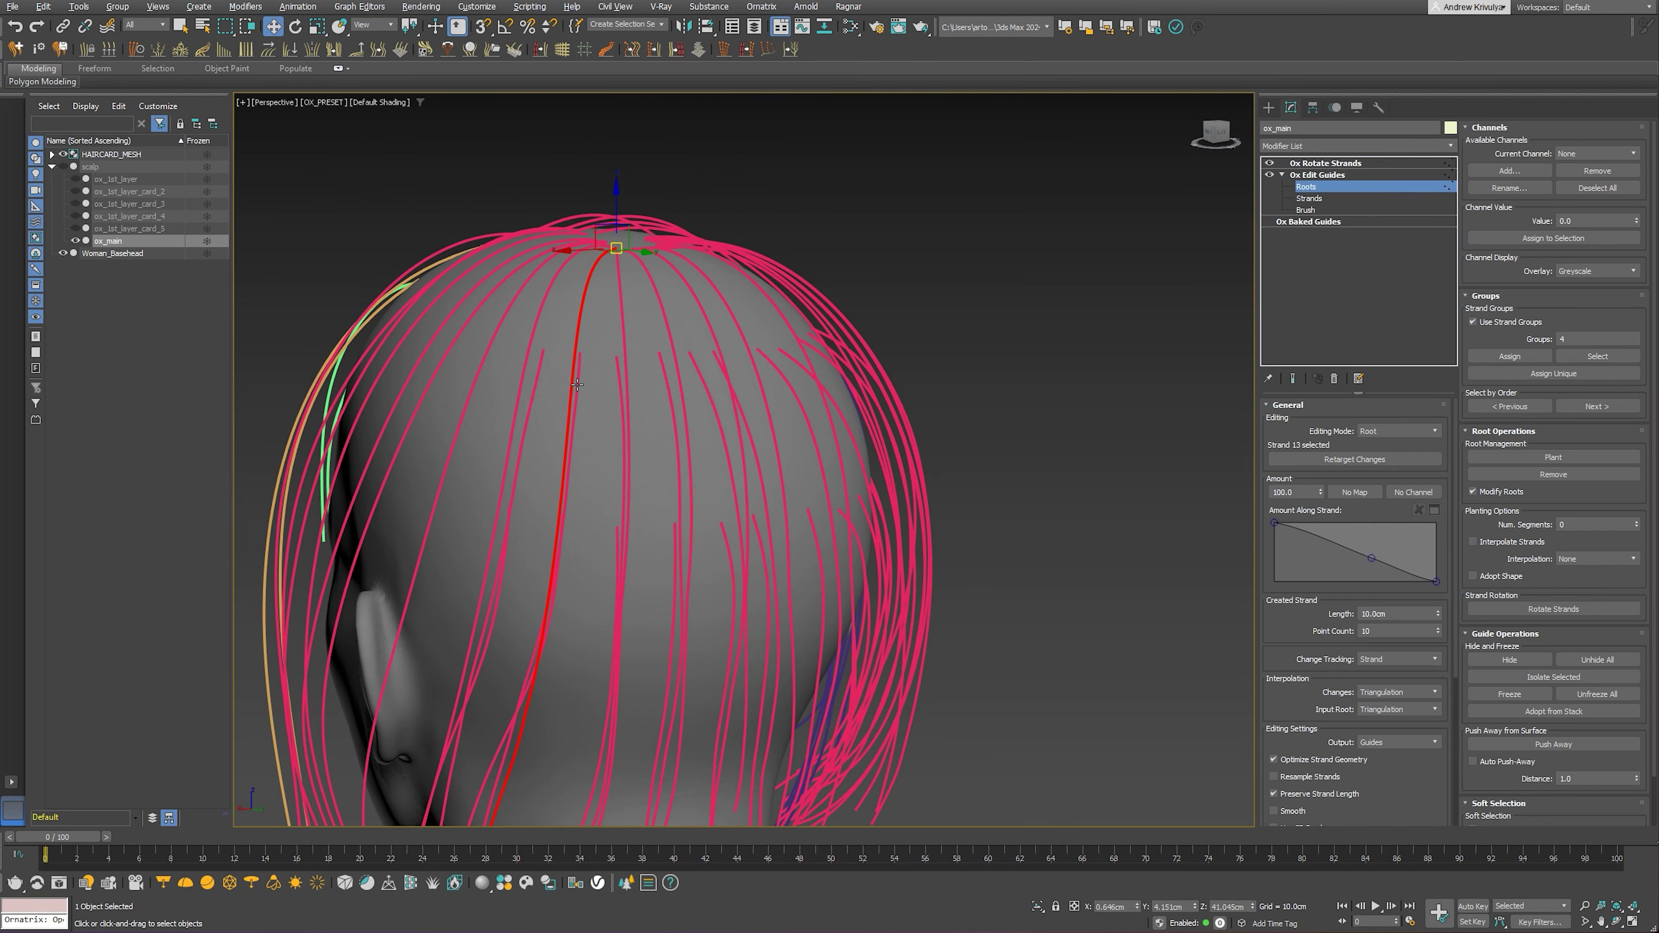
left_click(579, 359)
scroll(586, 356, "up", 4)
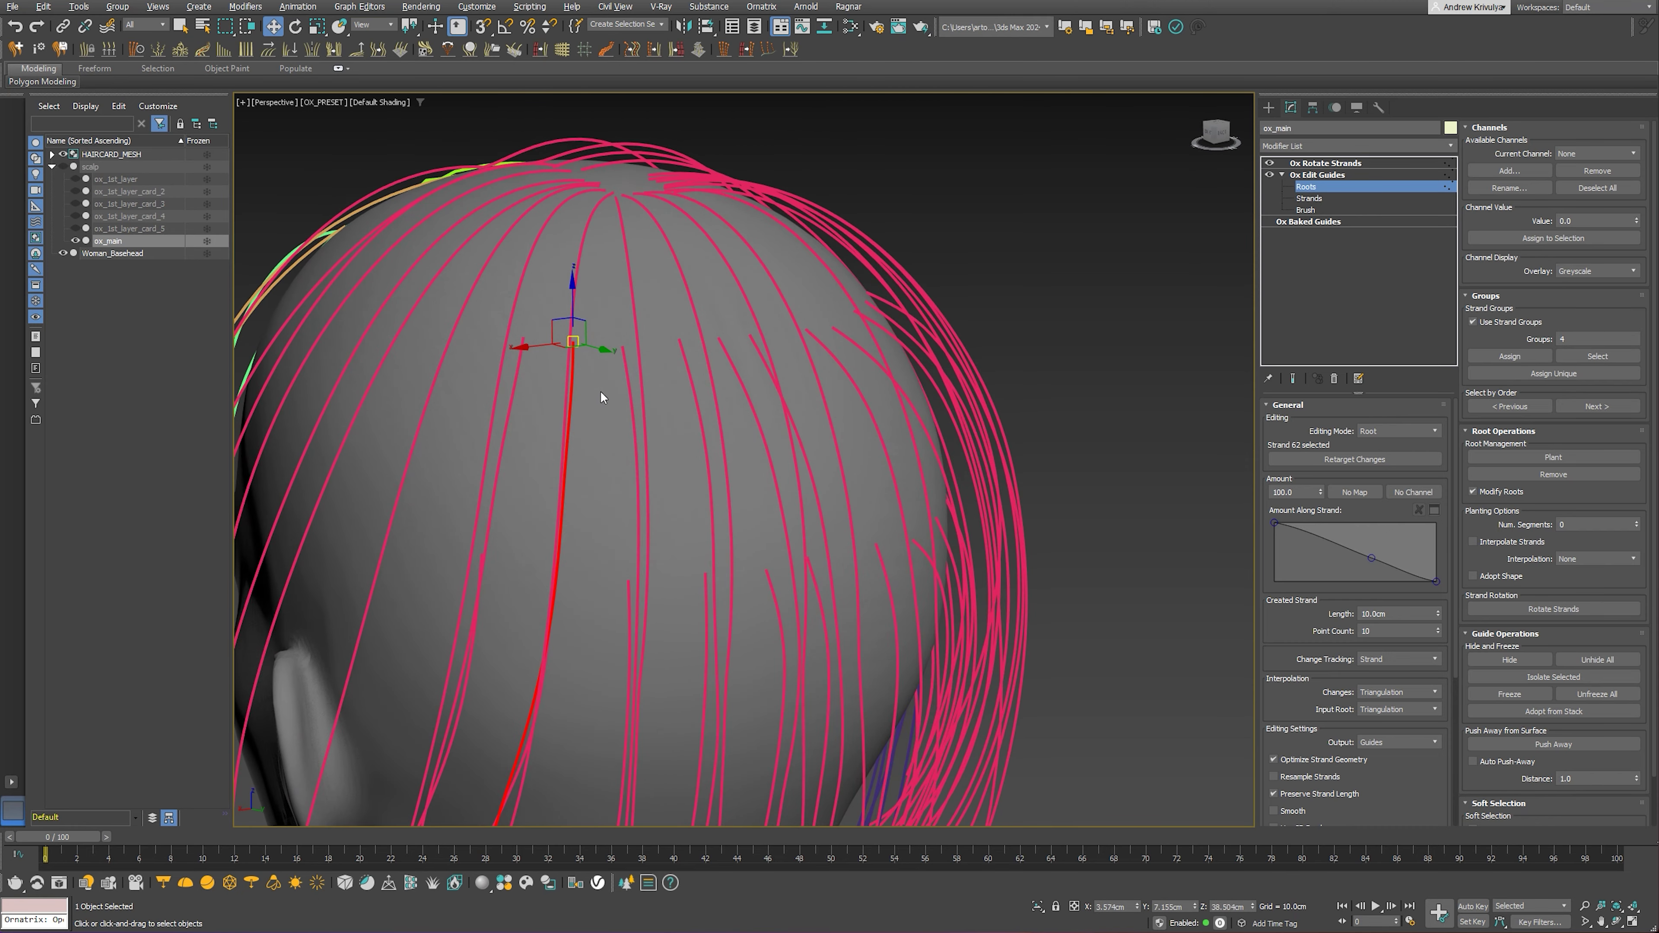
left_click(1553, 457)
scroll(624, 366, "up", 2)
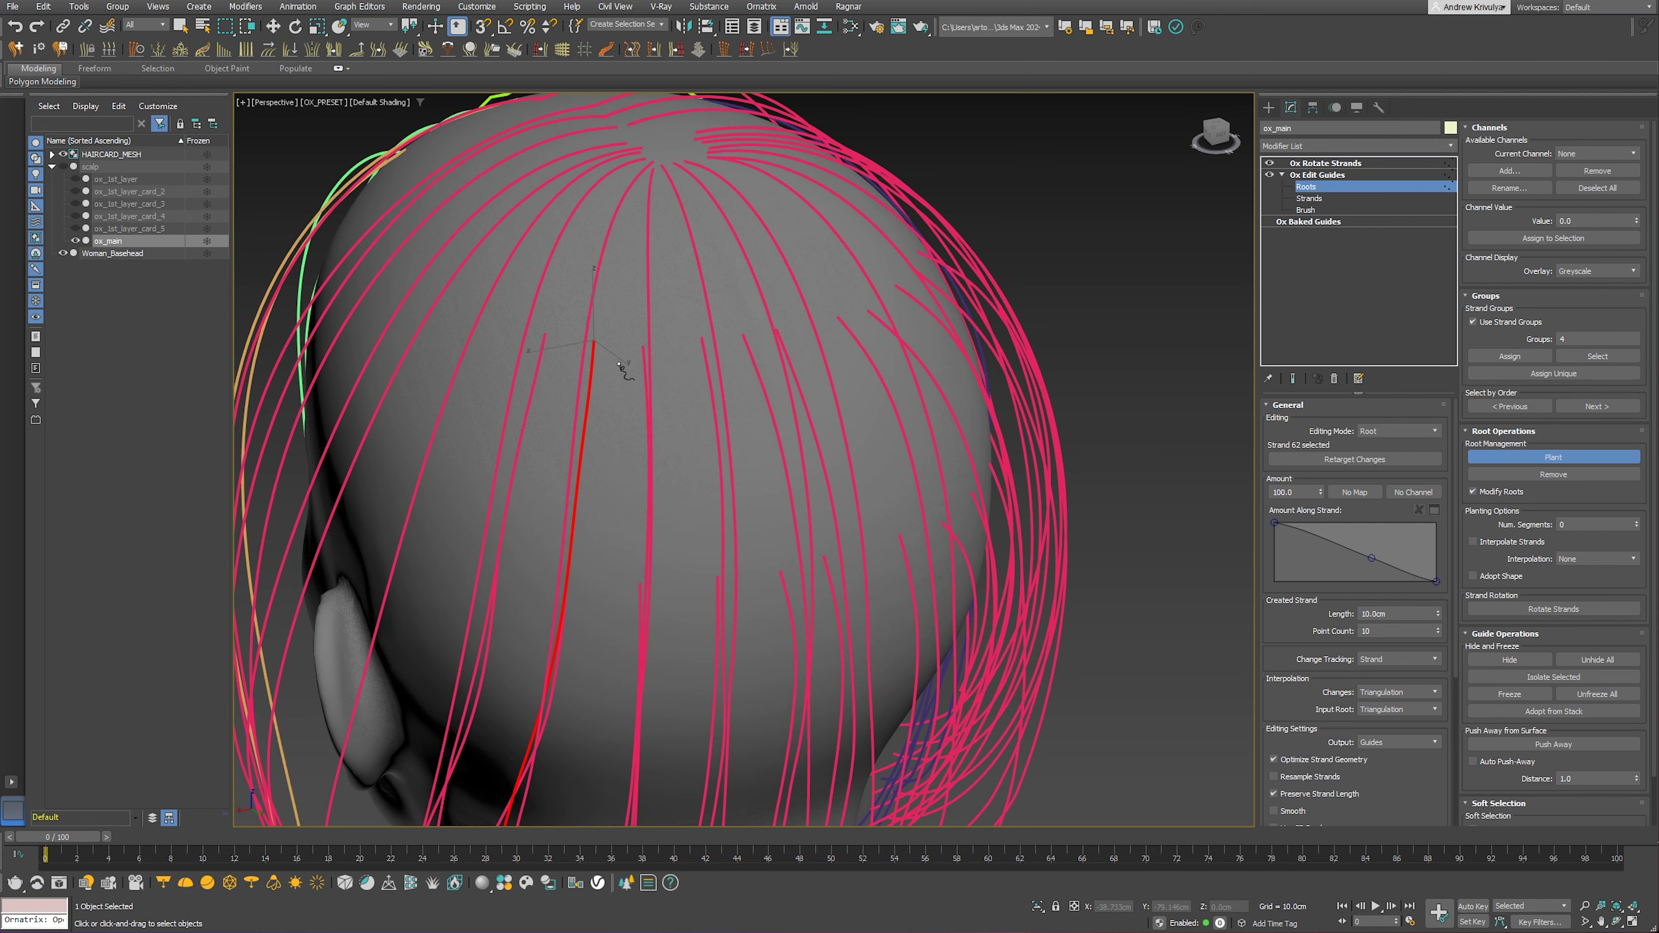
scroll(624, 366, "up", 3)
scroll(623, 363, "up", 2)
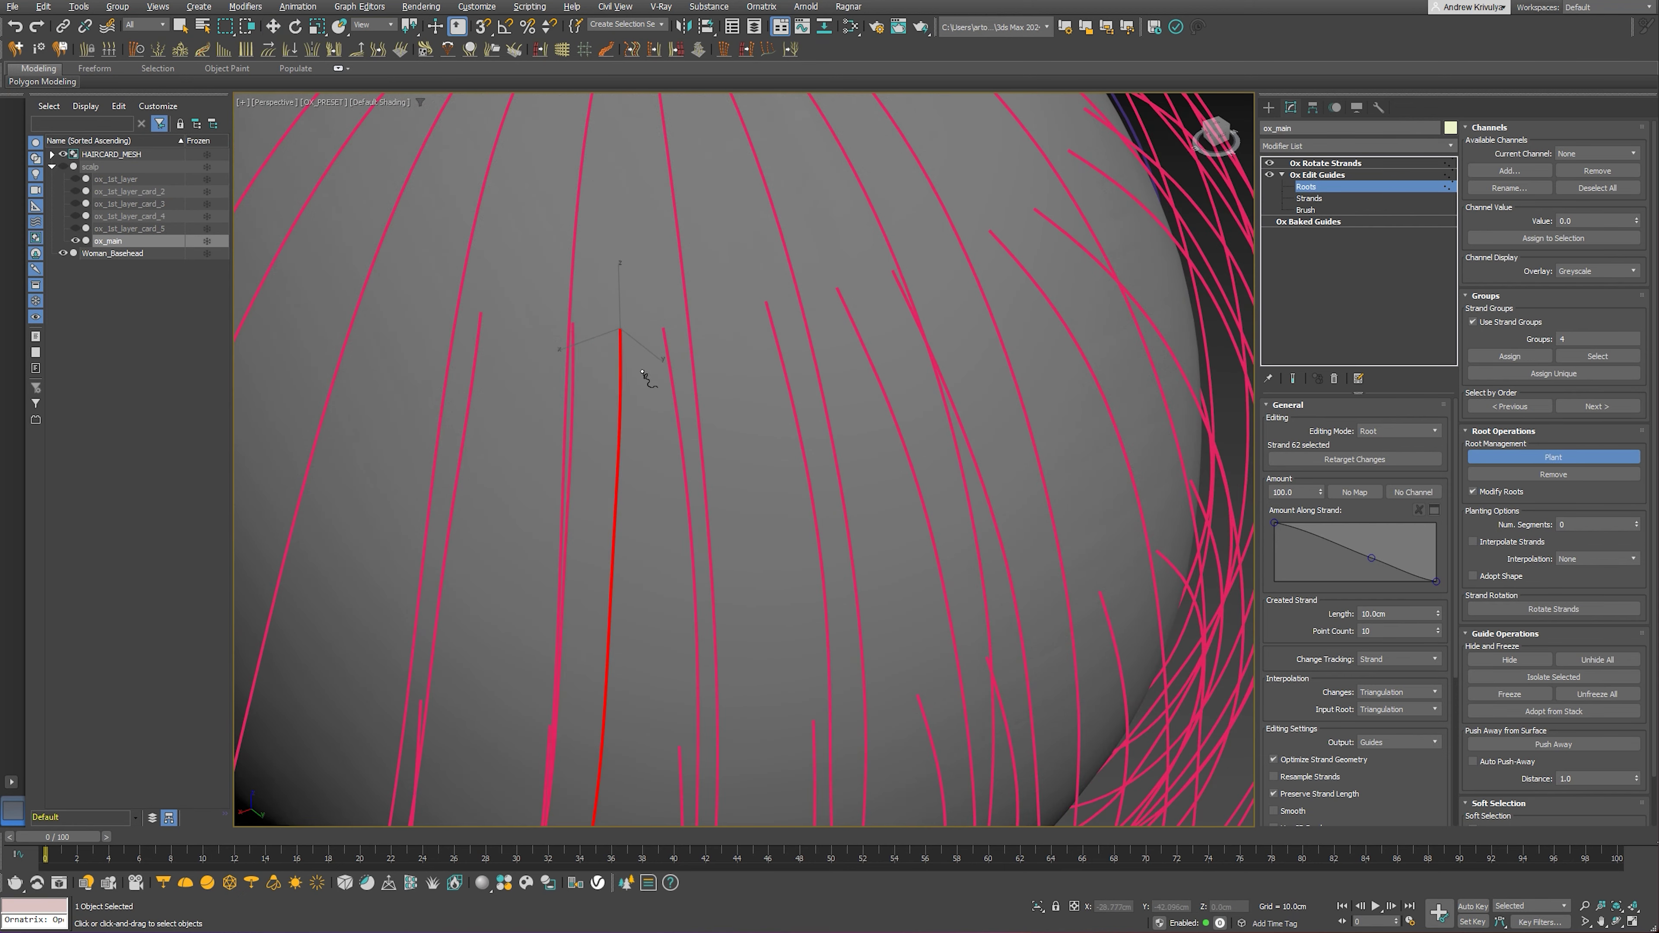
scroll(648, 370, "down", 5)
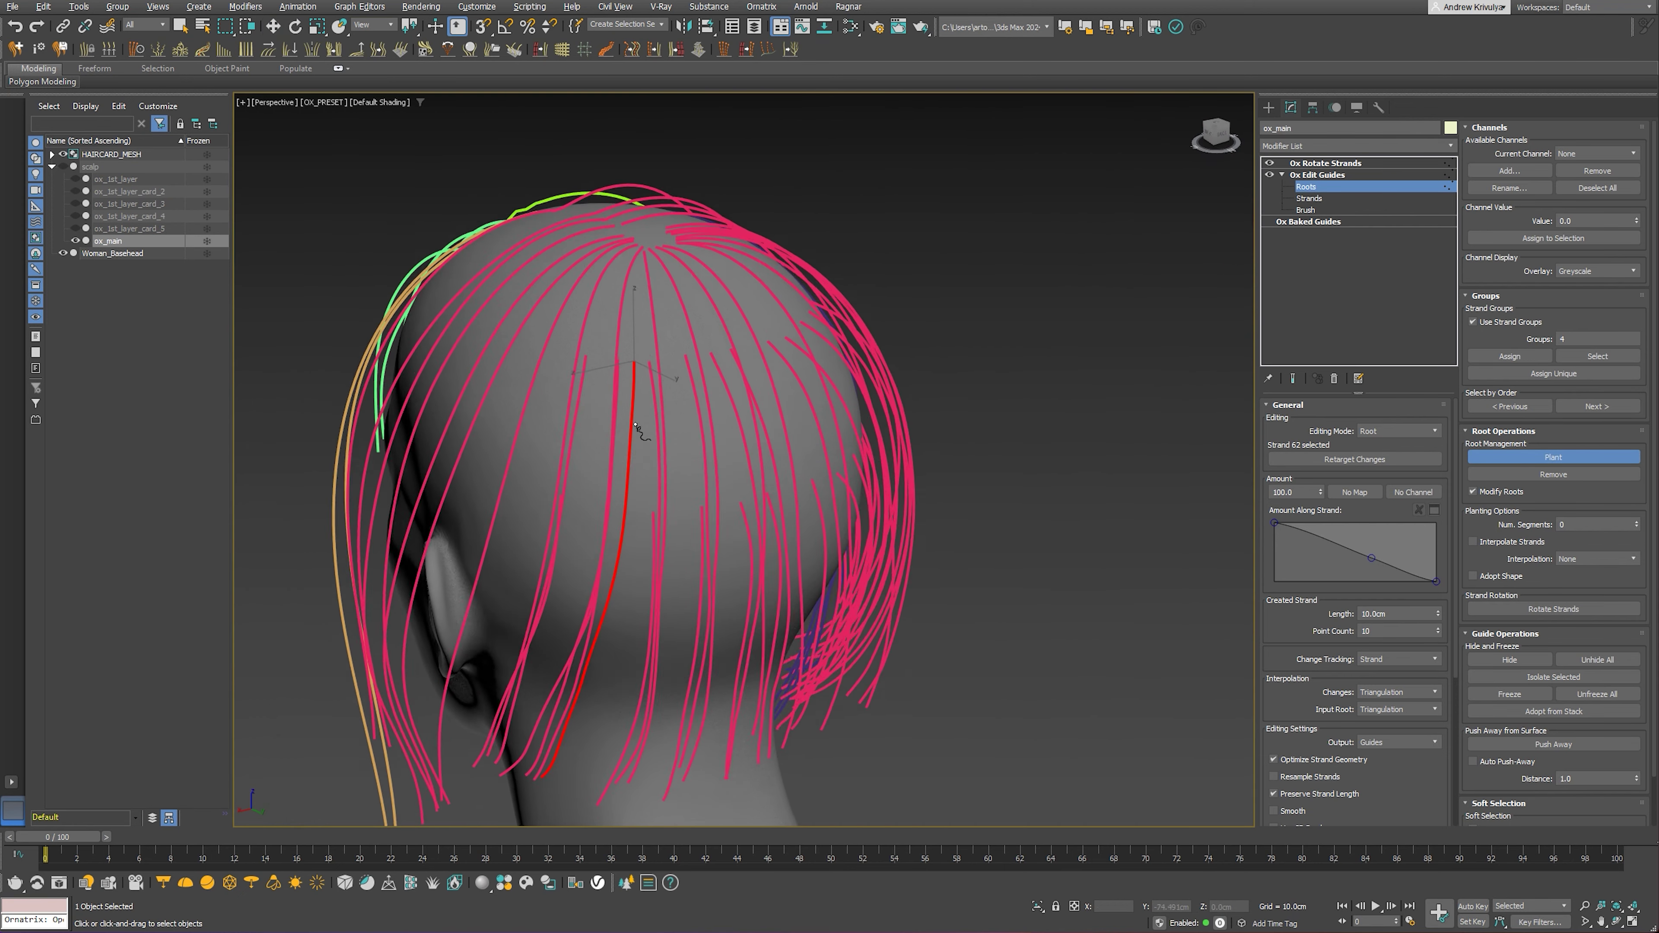
Check the re-planted root against the card_4 hair result, hide the cards again, and enter Brush mode
left_click(75, 216)
left_click(1292, 378)
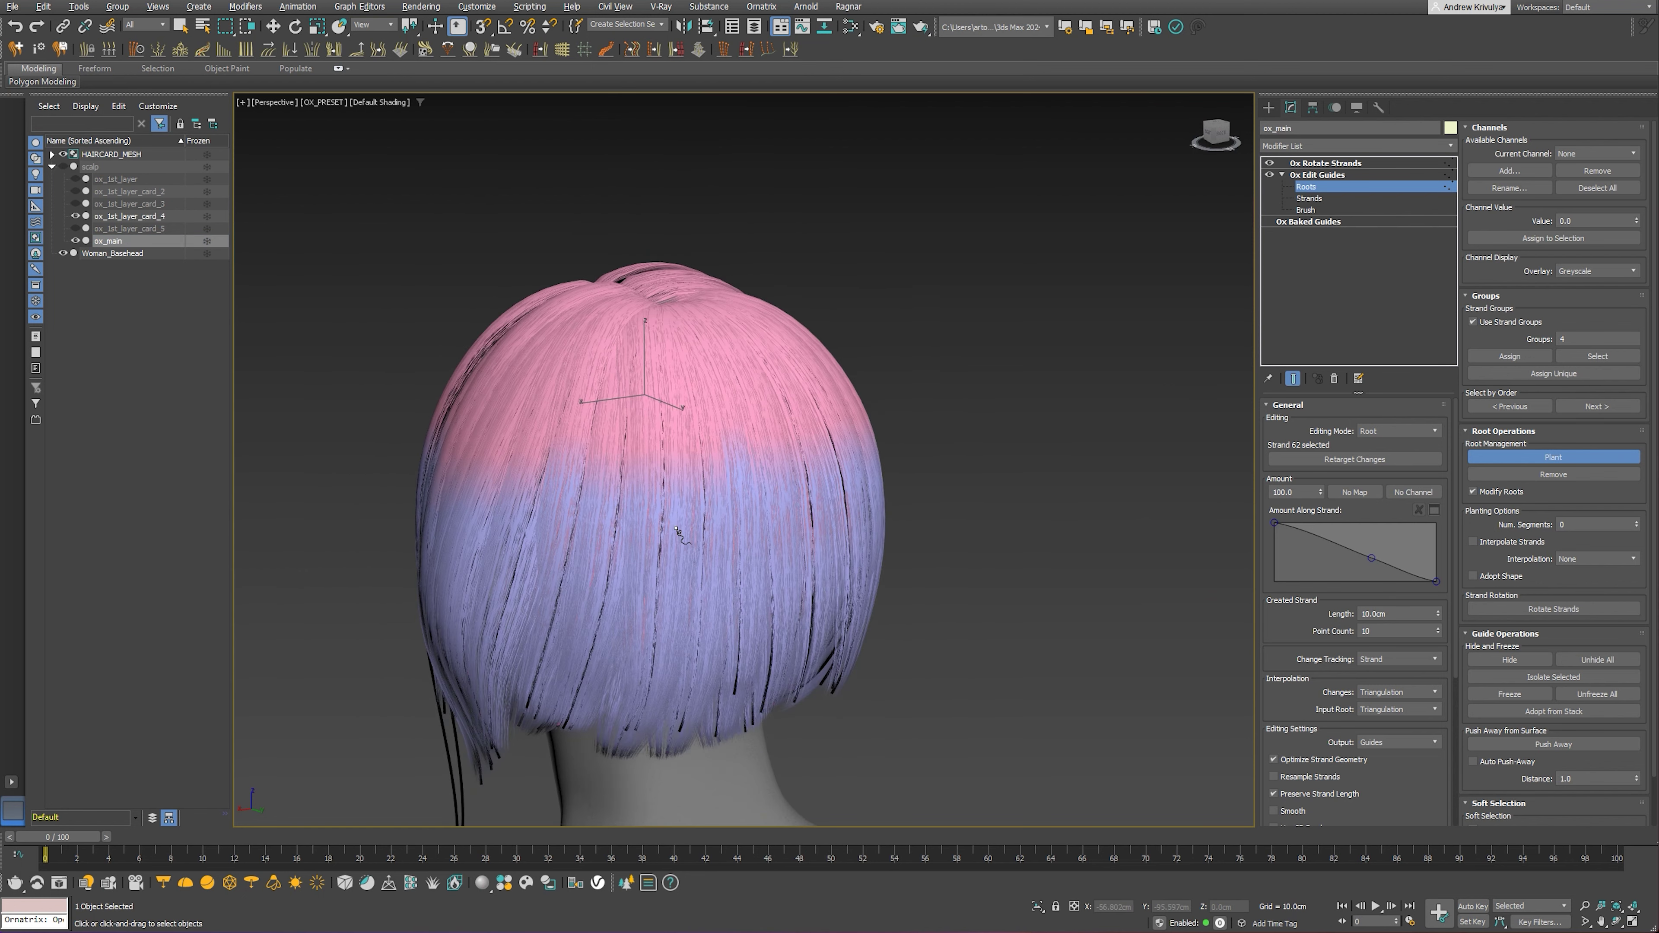
middle_click_drag(677, 530, 570, 434, "alt")
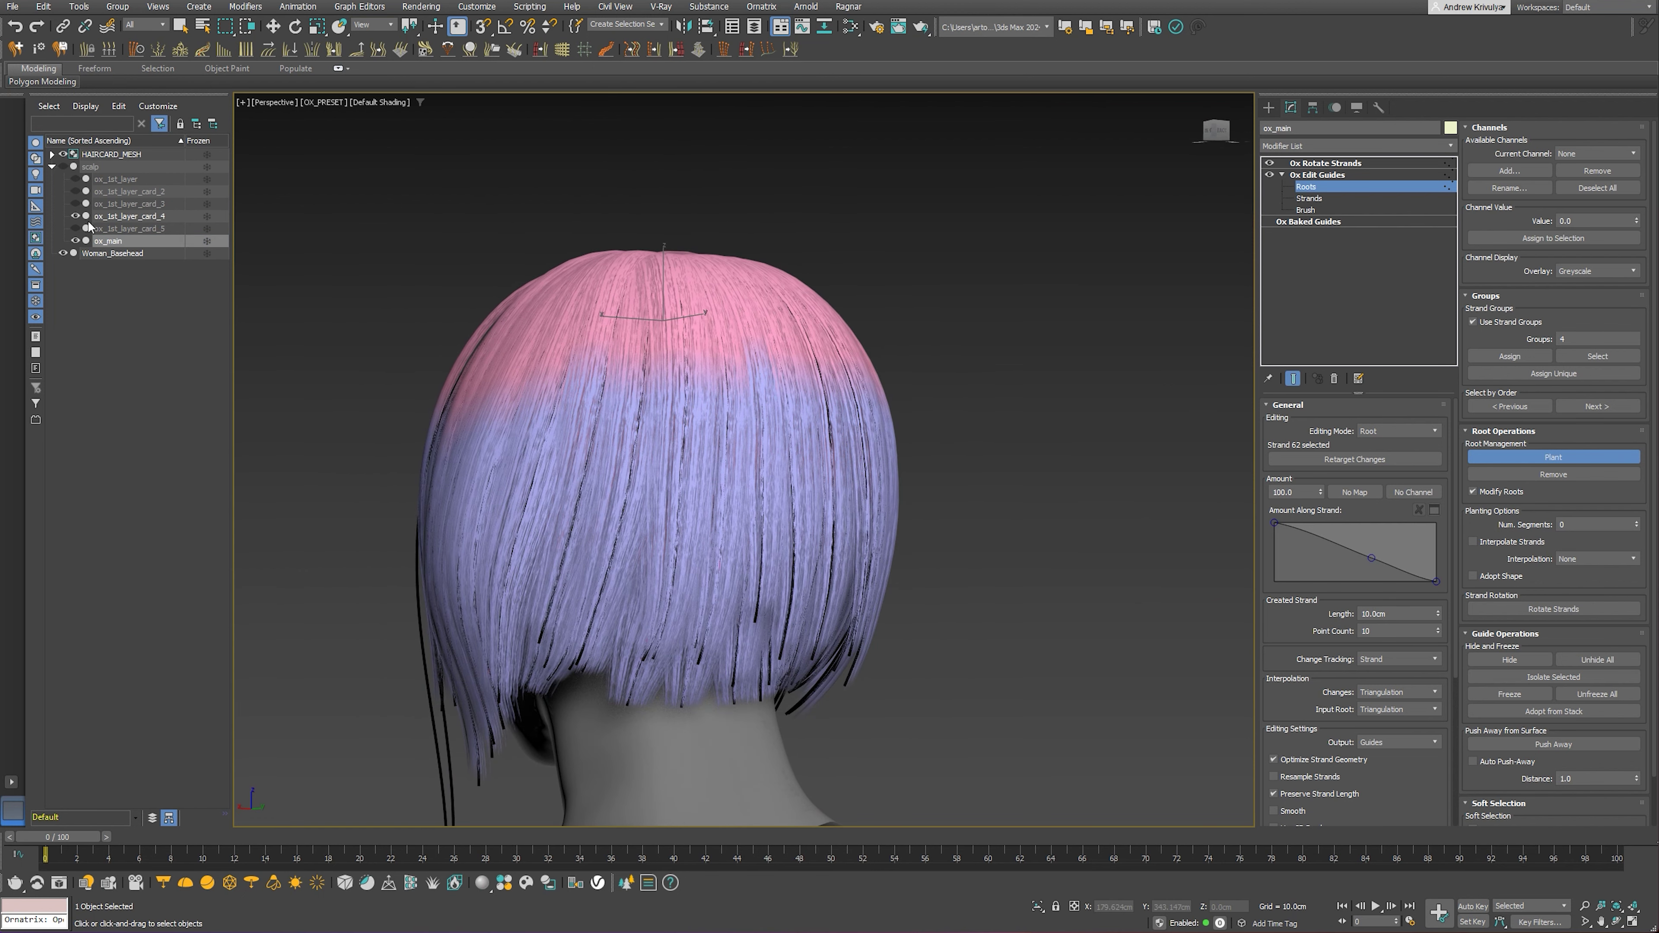
left_click(75, 216)
scroll(785, 353, "up", 3)
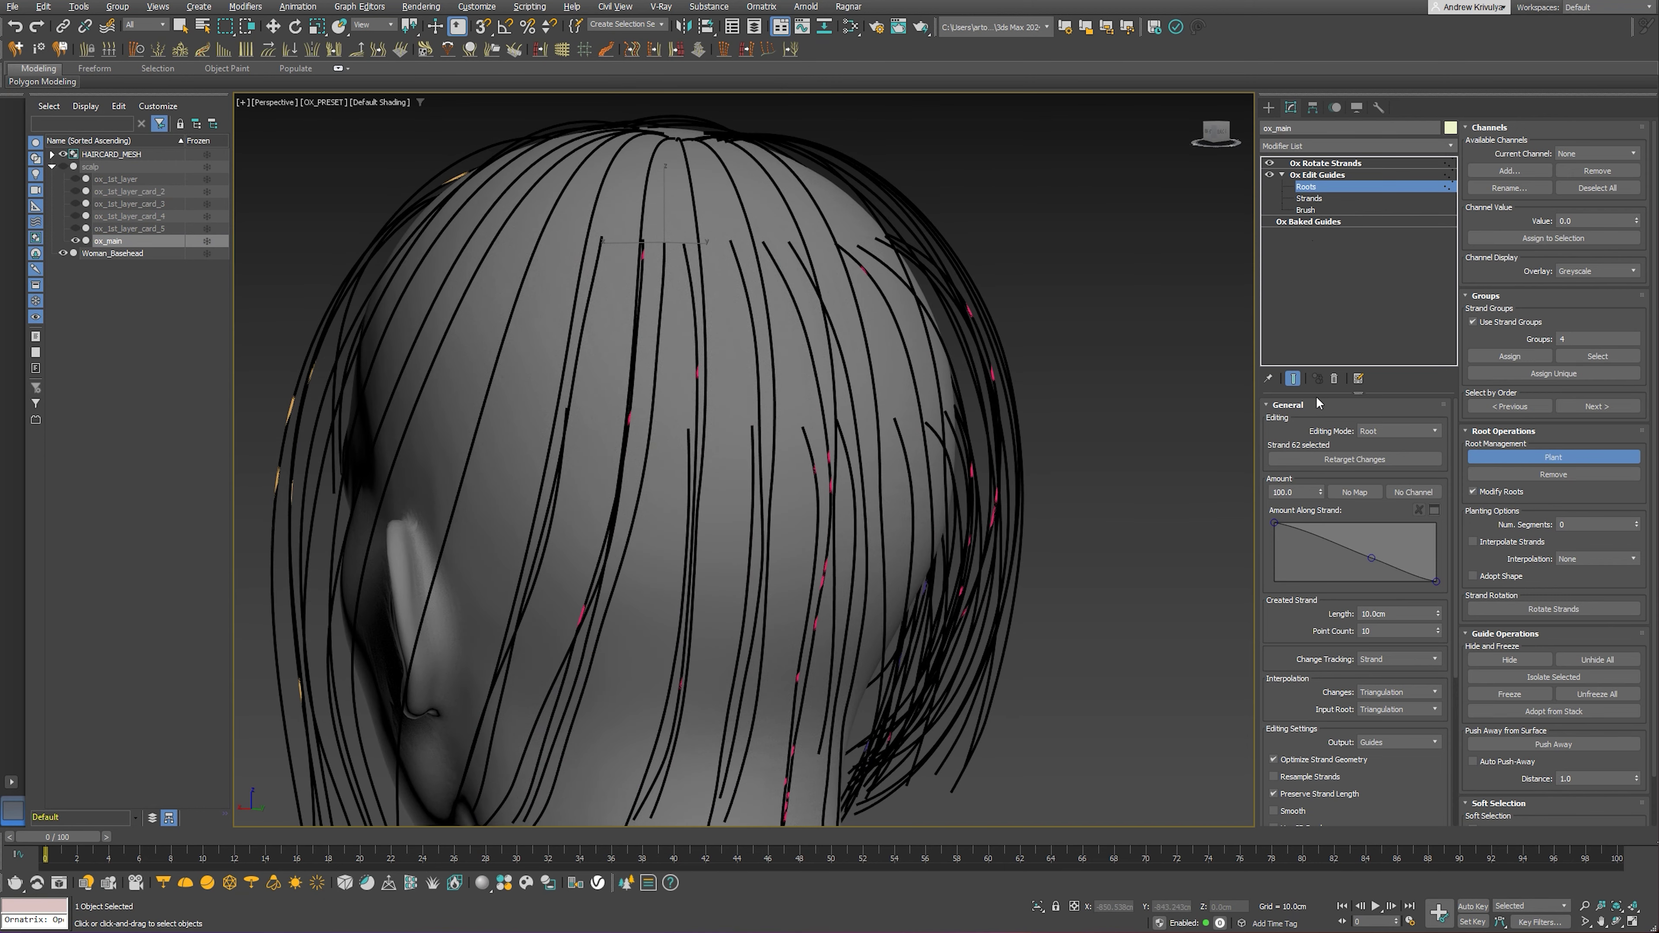
left_click(1292, 379)
left_click(1306, 210)
scroll(609, 464, "down", 3)
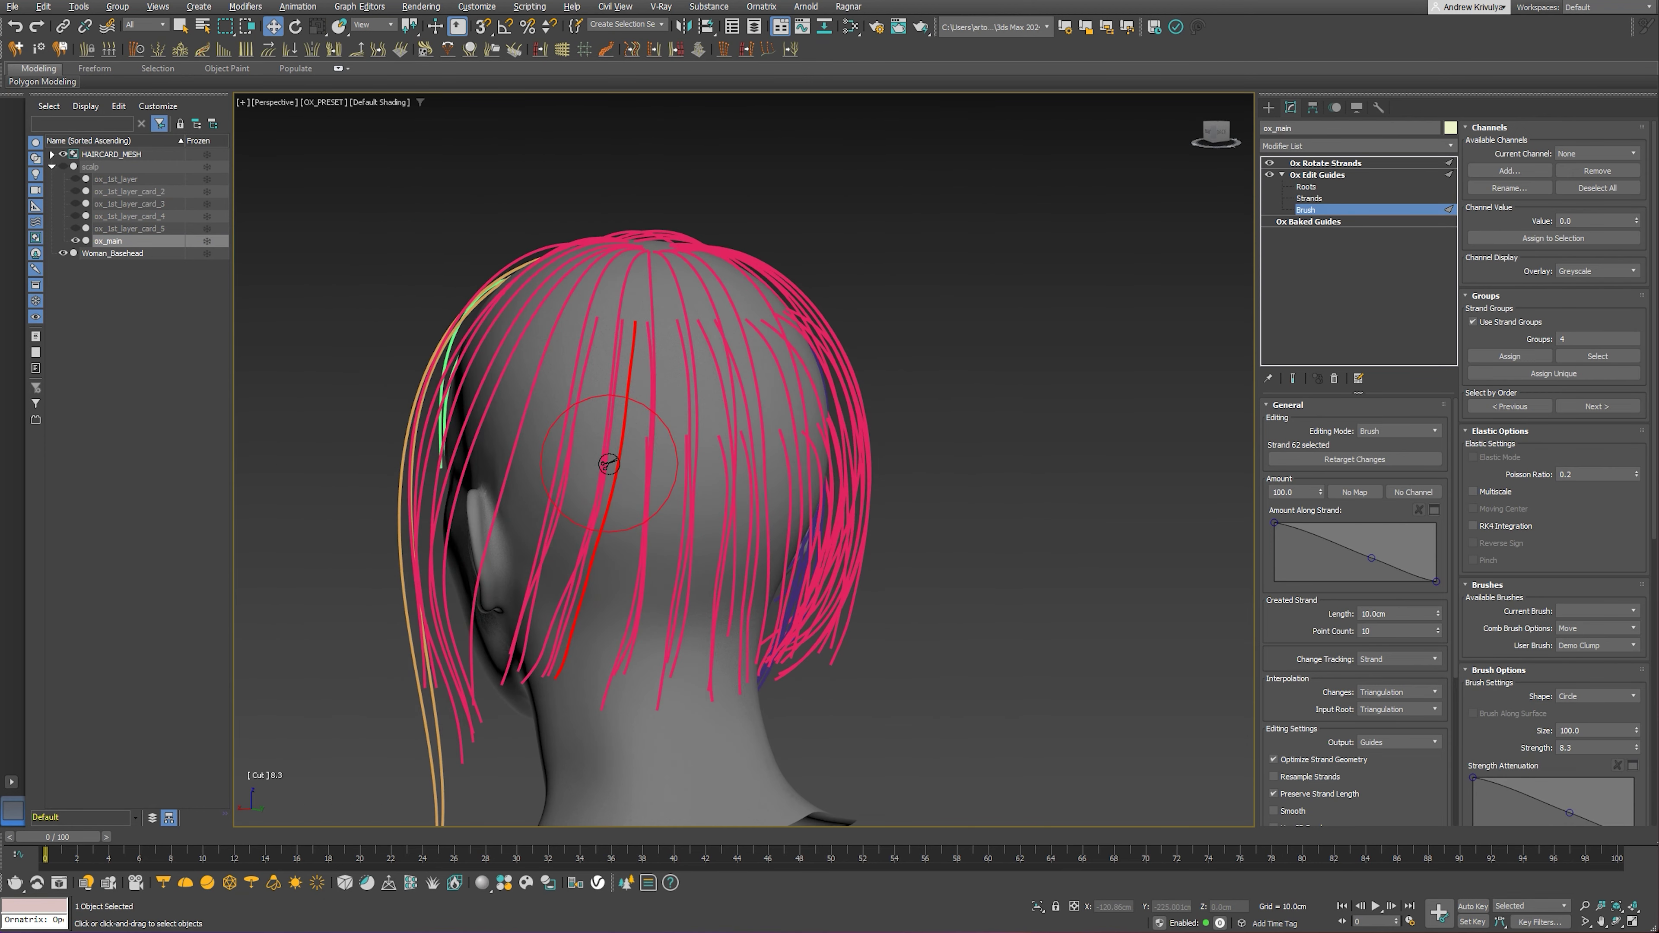
Return to Roots and adjust the selected root's rotation
middle_click_drag(652, 478, 667, 459)
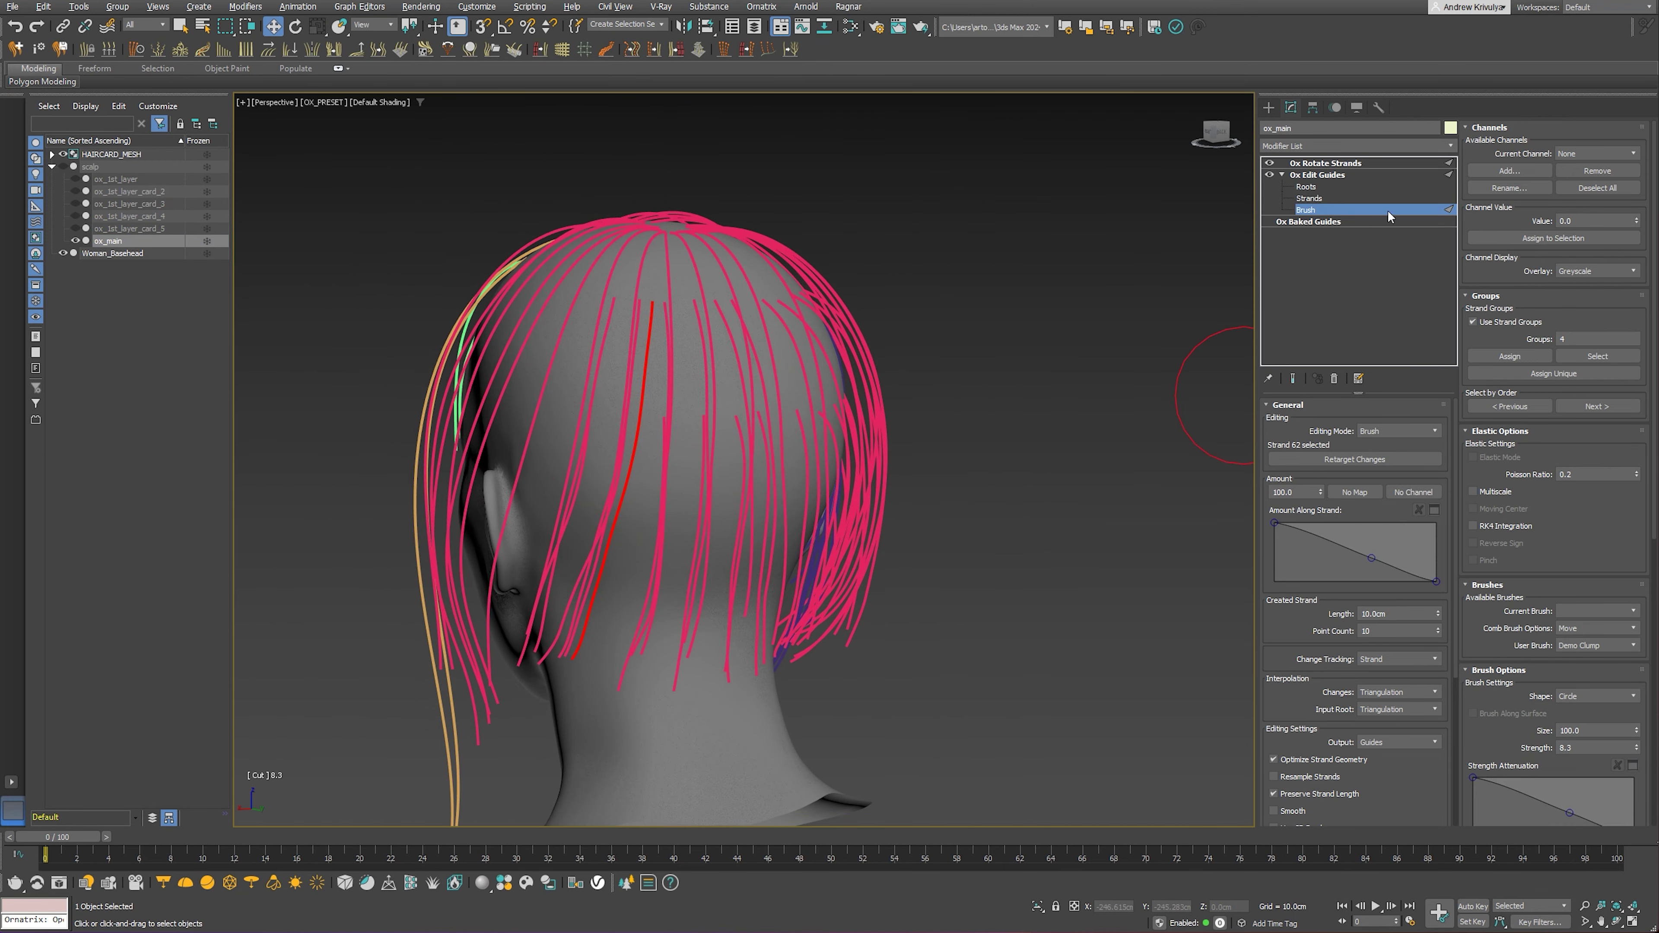
left_click(1305, 186)
key("e")
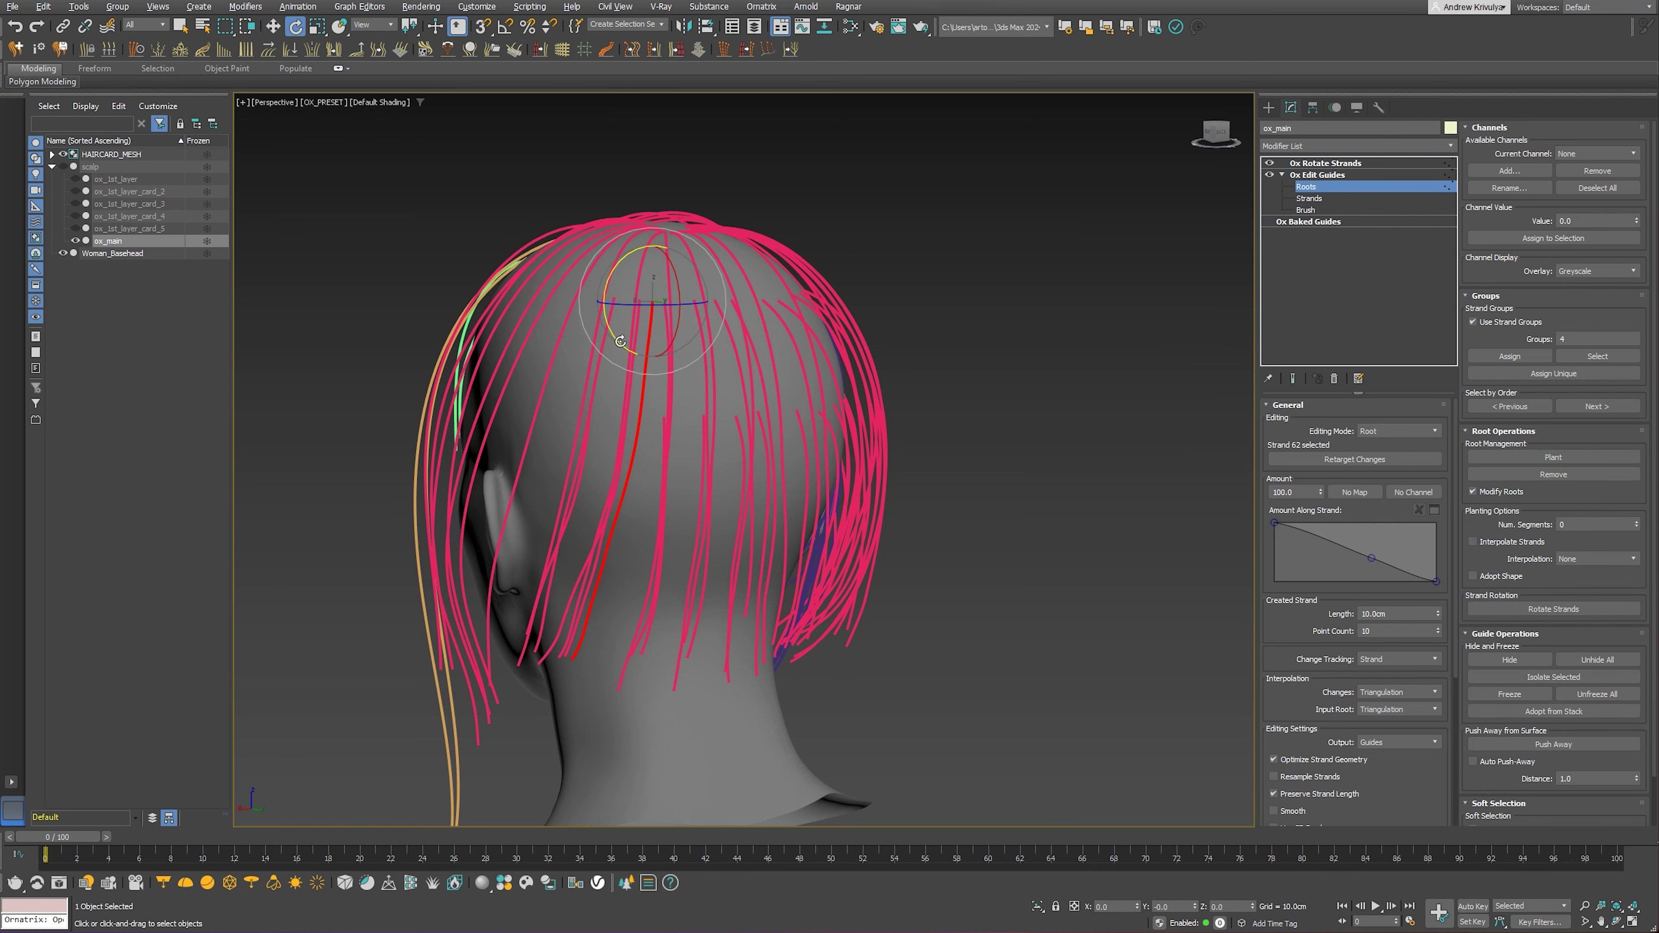
scroll(676, 422, "up", 2)
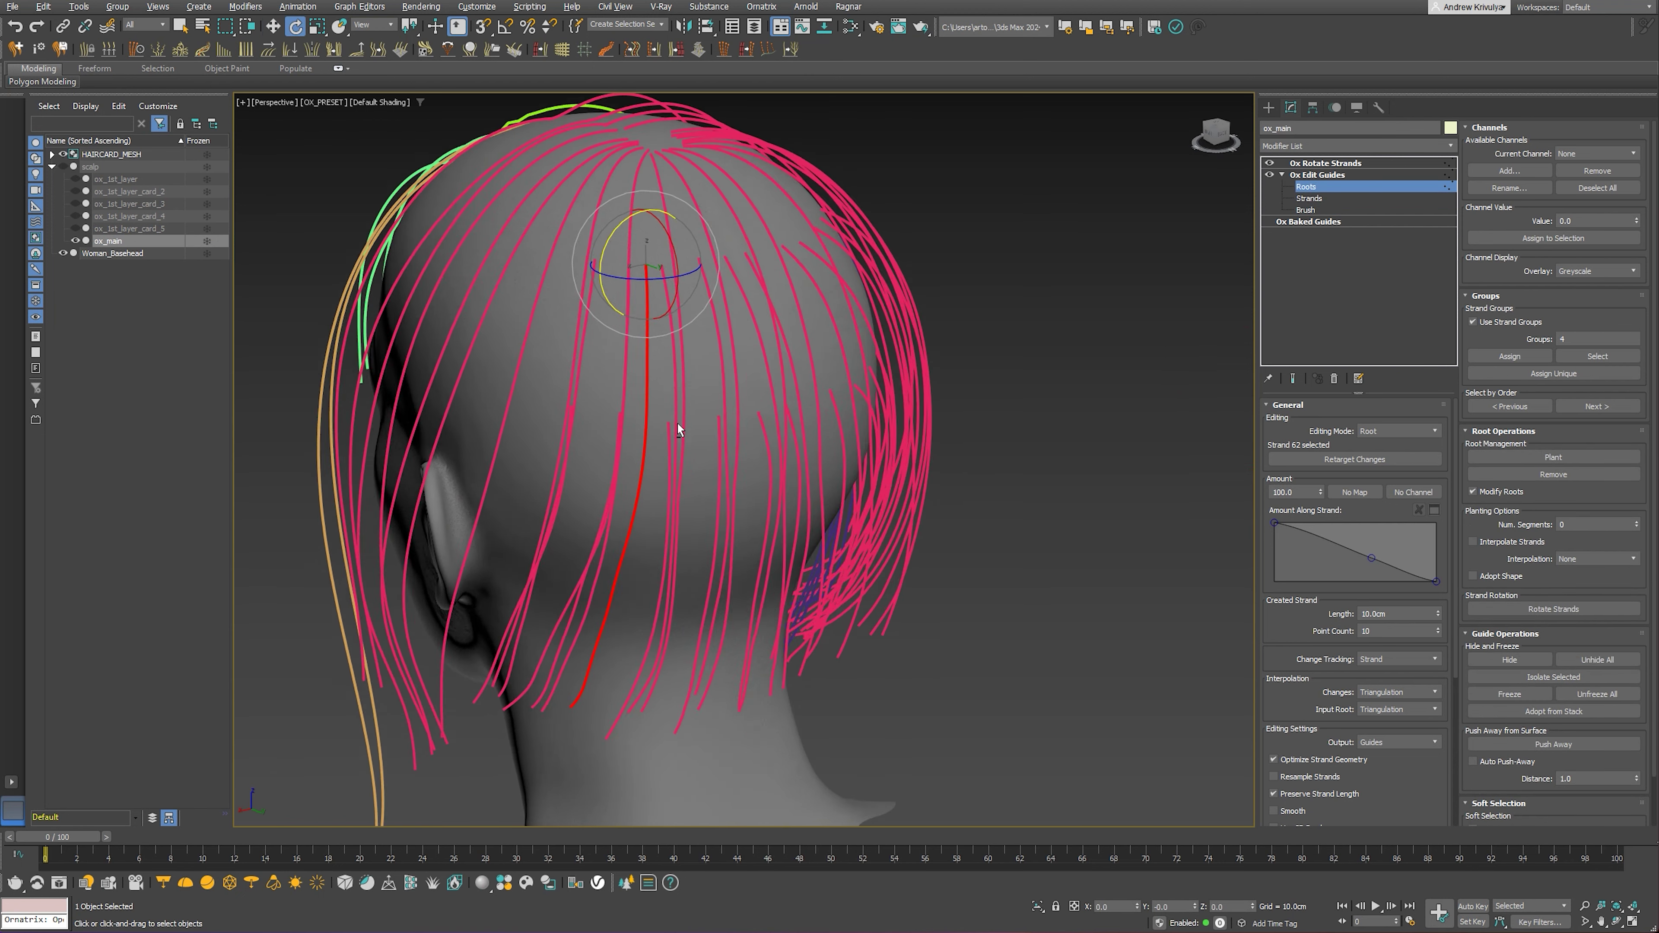
scroll(674, 416, "up", 2)
key("q")
scroll(565, 412, "up", 5)
Select the neighbouring crown root, strand 63, and plant it onto the scalp
middle_click_drag(565, 412, 548, 414, "alt")
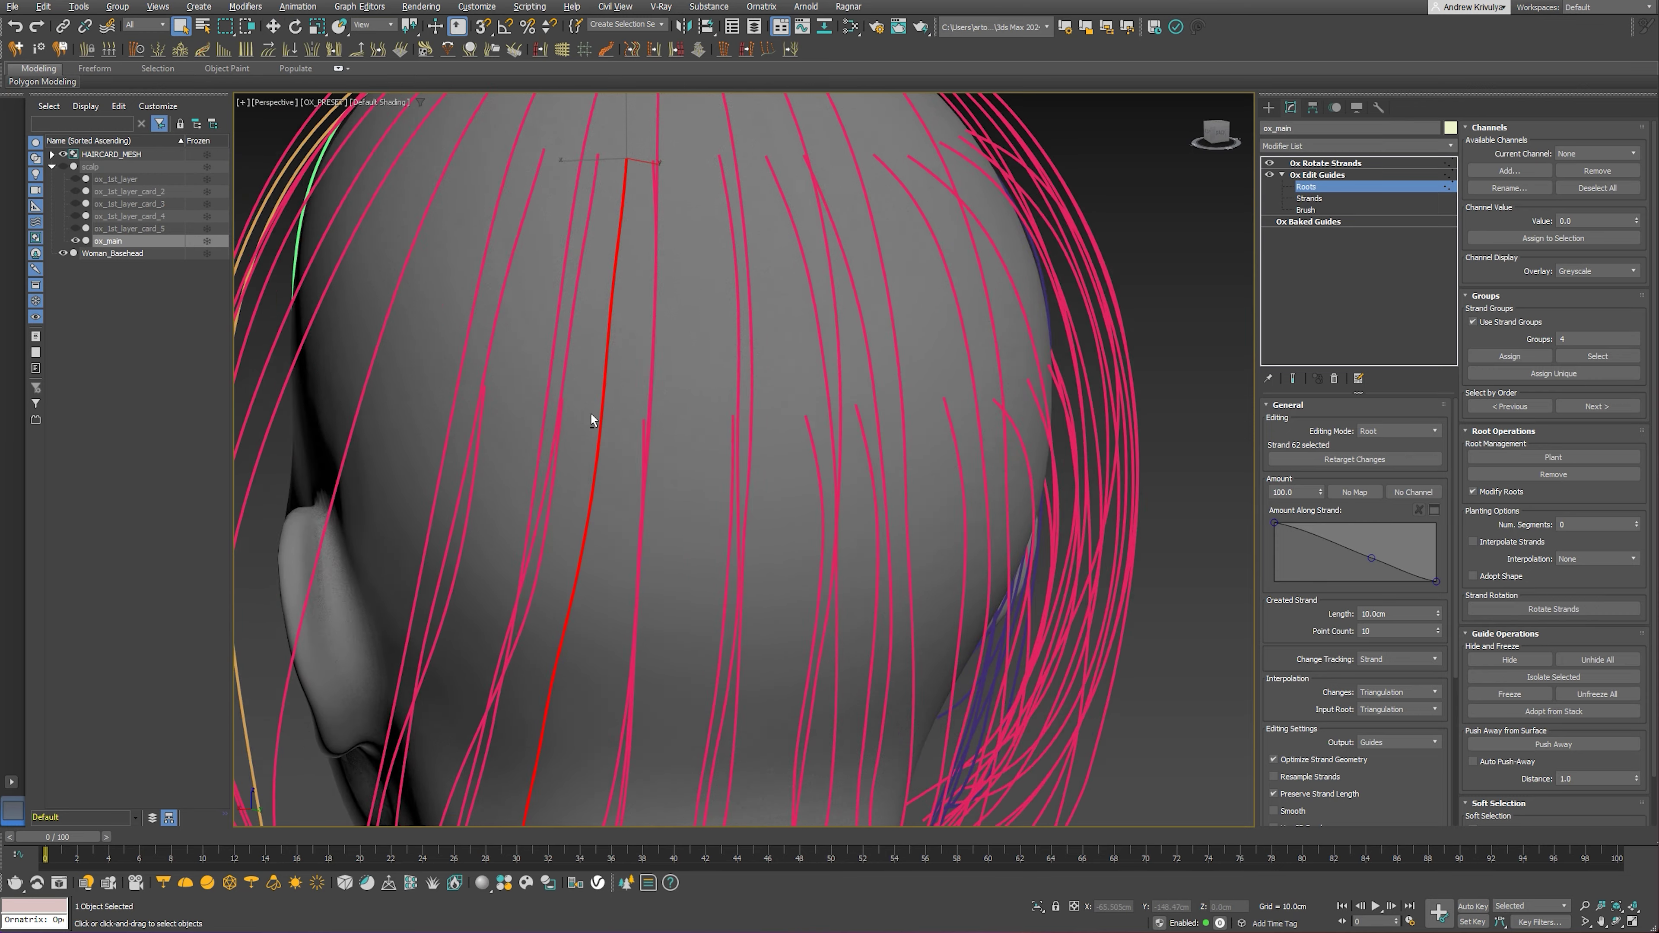
left_click(542, 415)
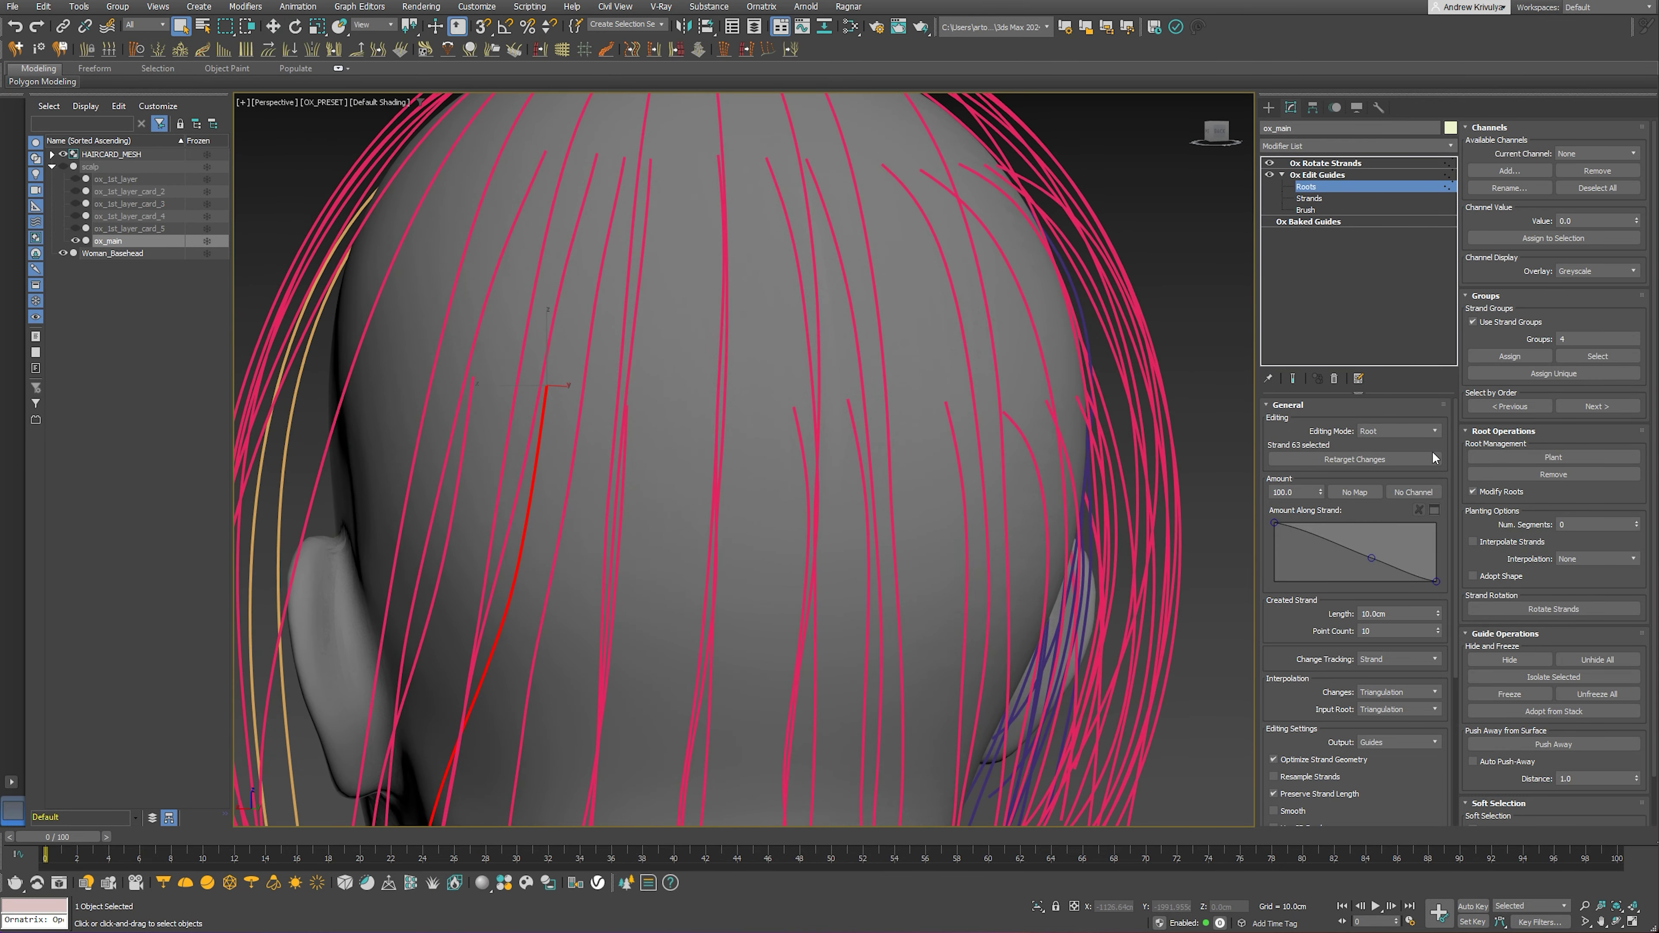
left_click(1553, 457)
scroll(563, 400, "up", 4)
mouse_move(563, 400)
middle_mouse_down("alt")
mouse_move(574, 419)
mouse_move(614, 391)
middle_mouse_up("alt")
scroll(614, 391, "down", 4)
scroll(617, 425, "down", 3)
scroll(624, 457, "down", 1)
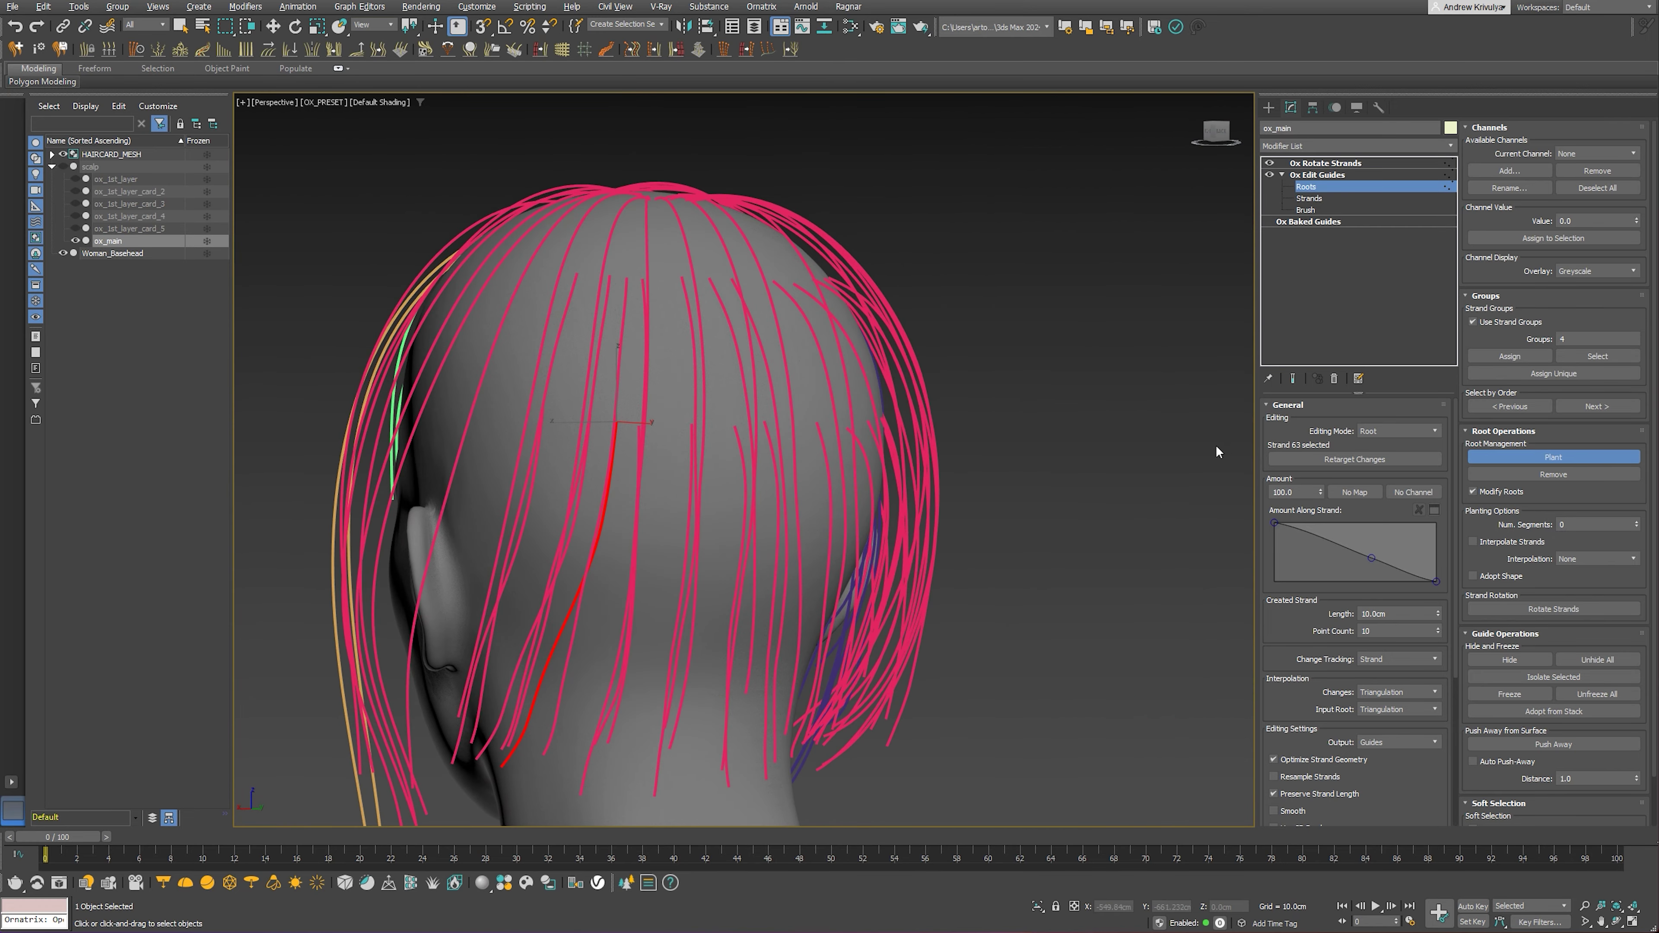
Undo the accidental strand cut, set the brush to Comb, and show the card_4 hair result
key("e")
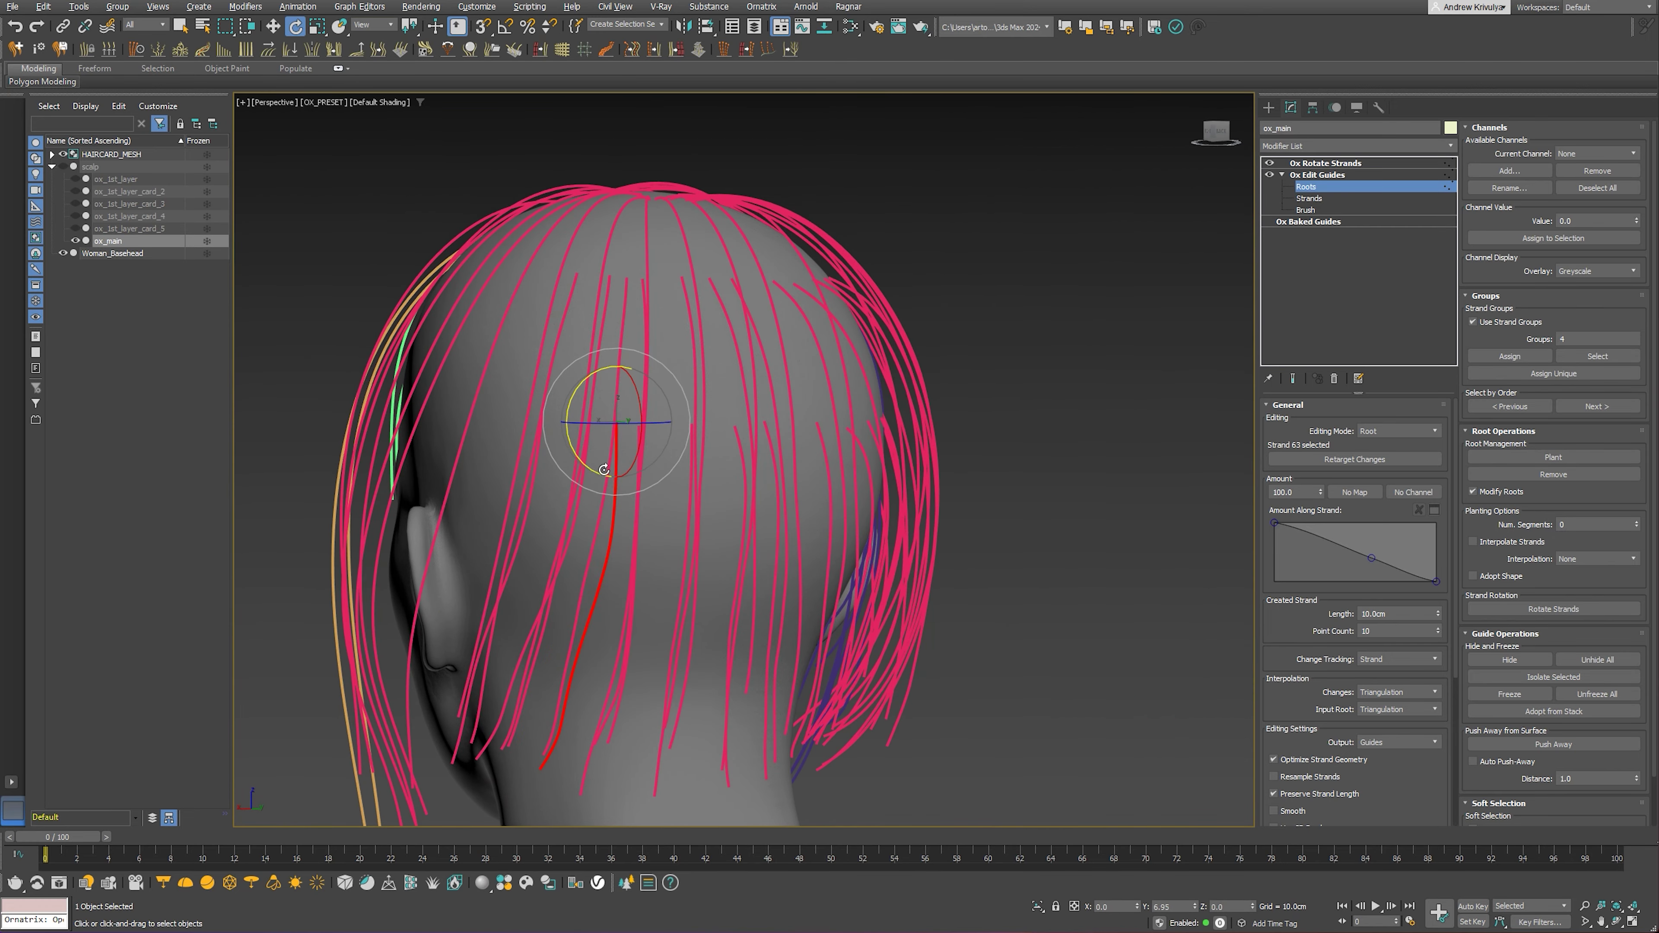
key("3")
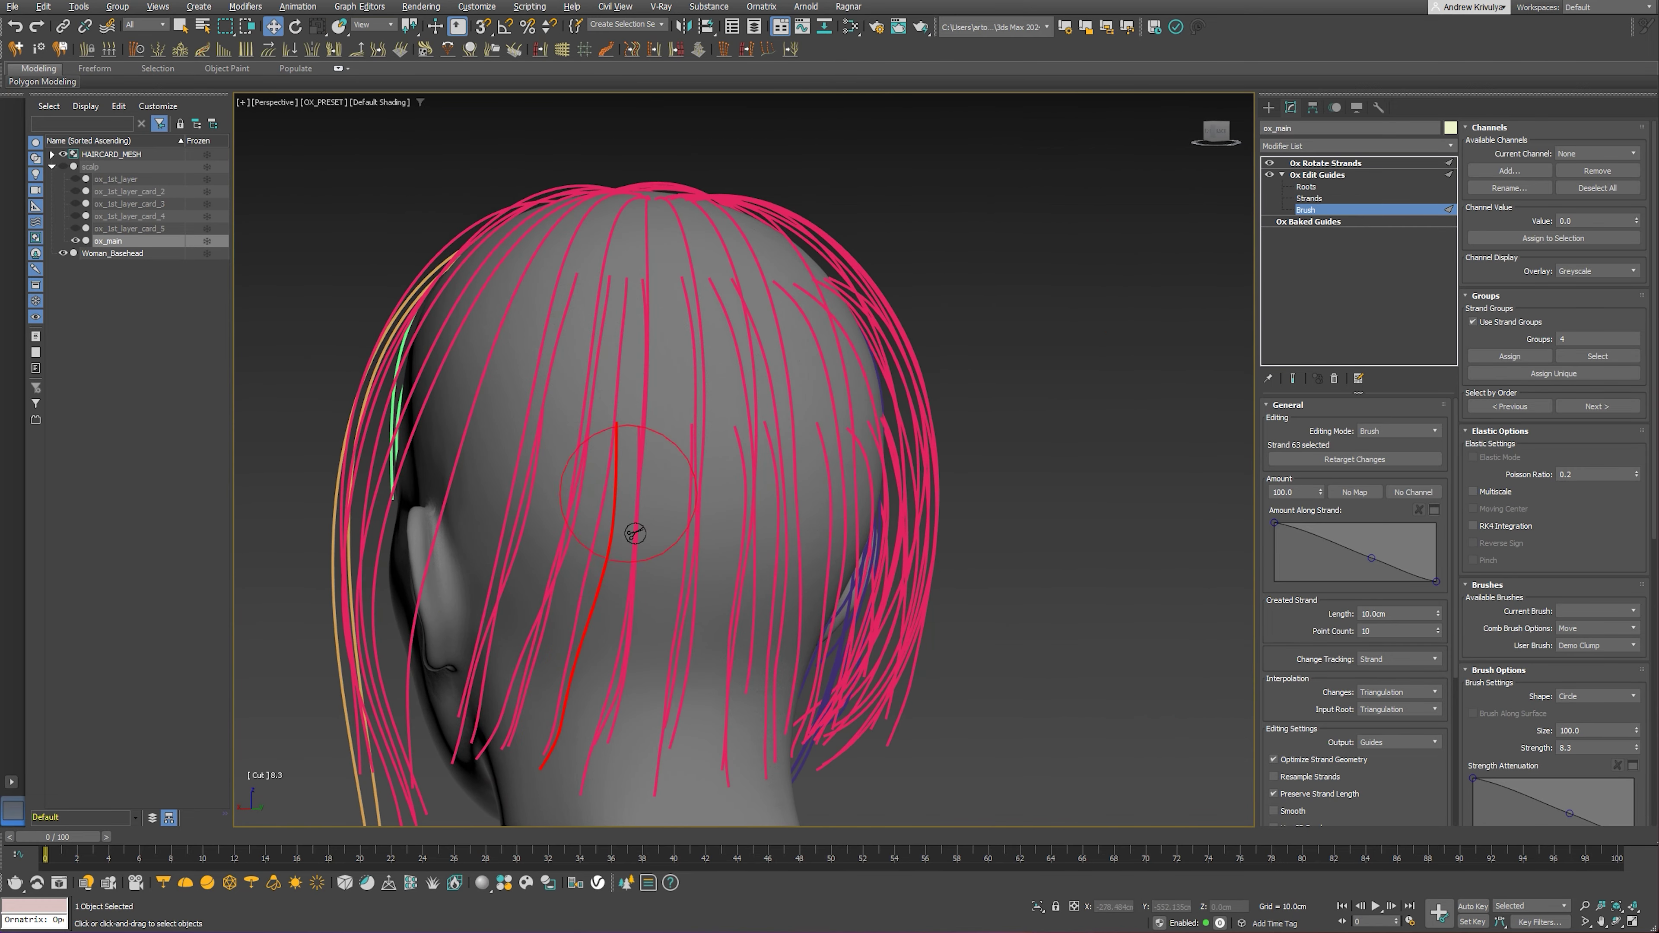
key("ctrl+z")
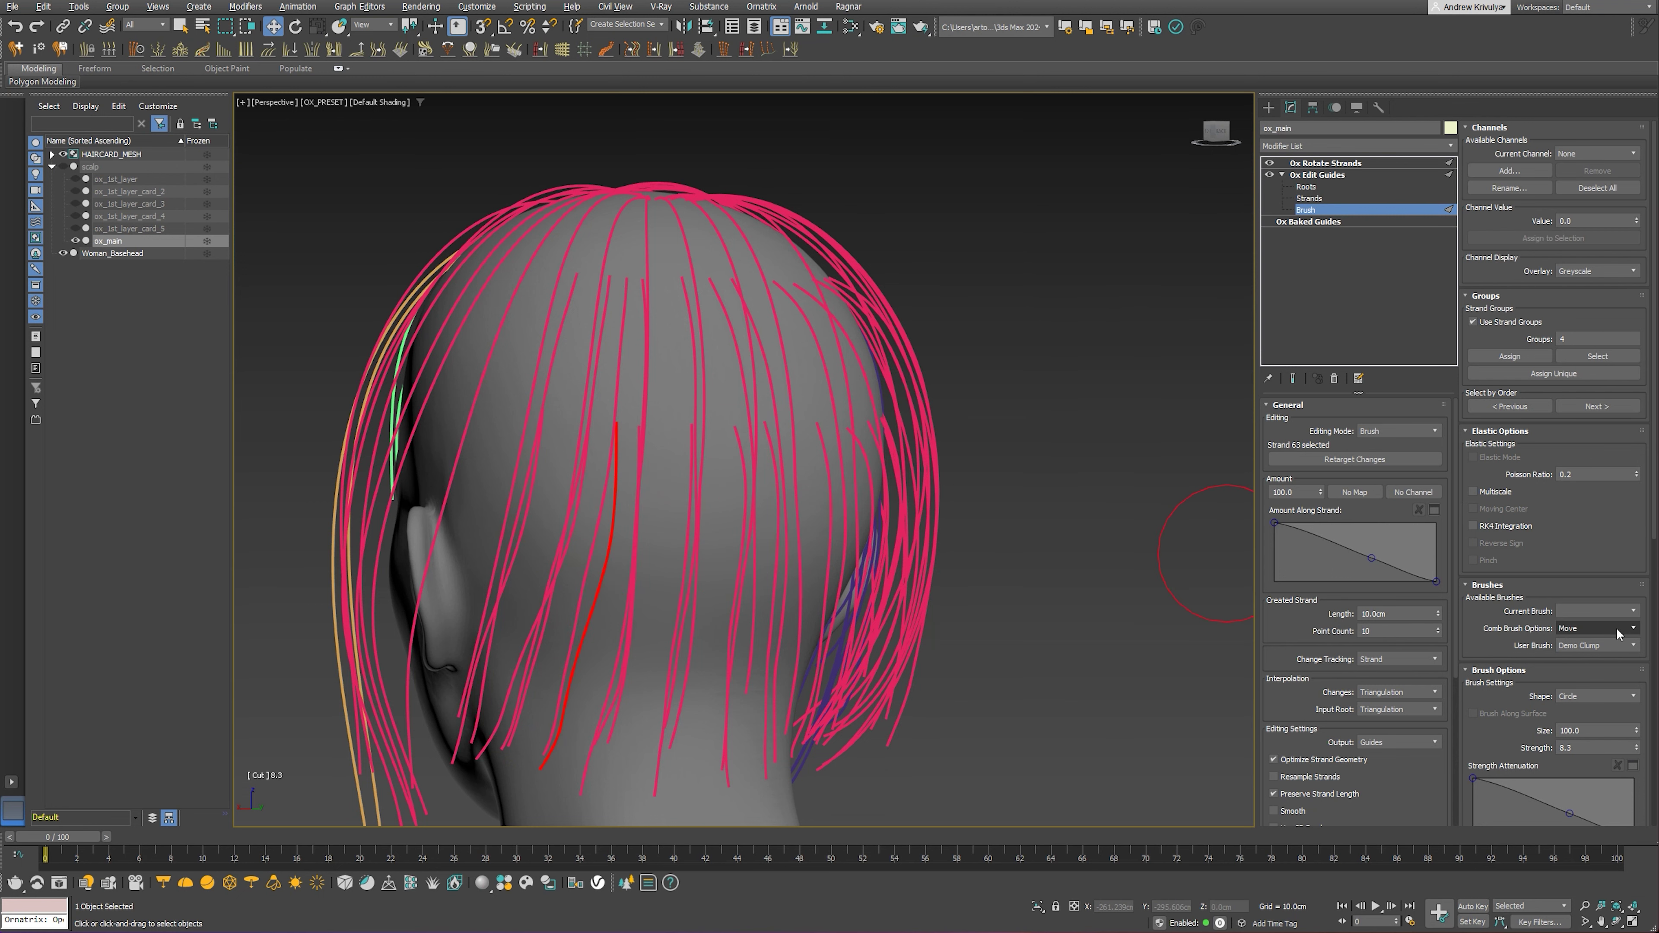
left_click(1607, 611)
left_click(1589, 640)
scroll(594, 565, "down", 2)
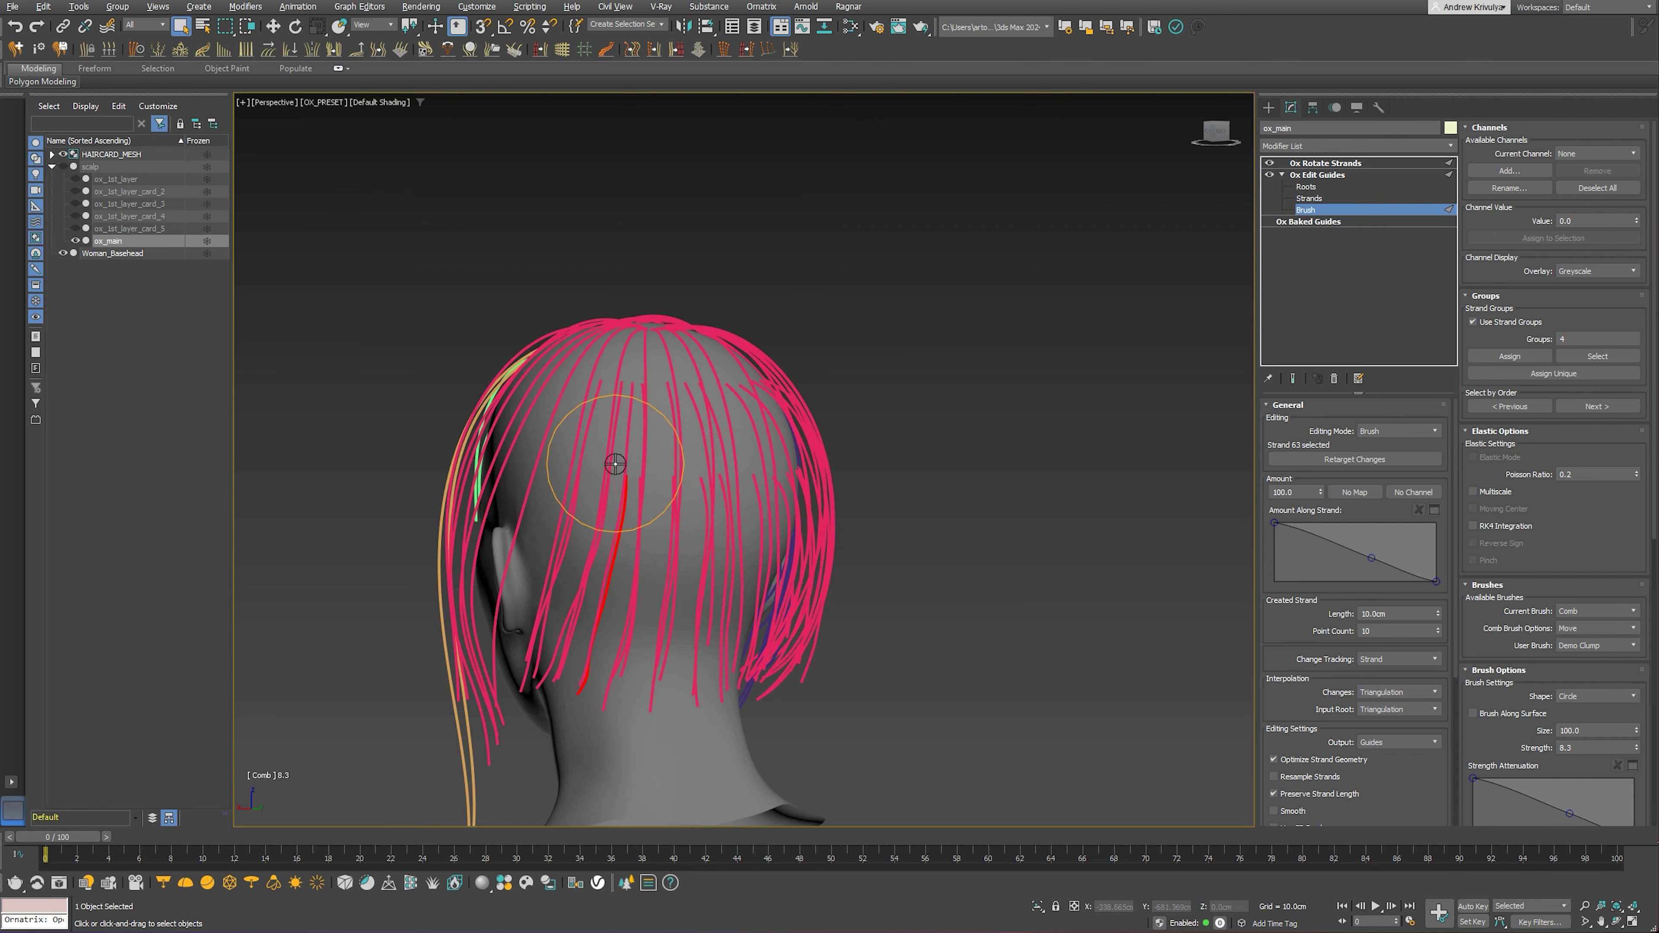
left_click(75, 216)
left_click(1292, 379)
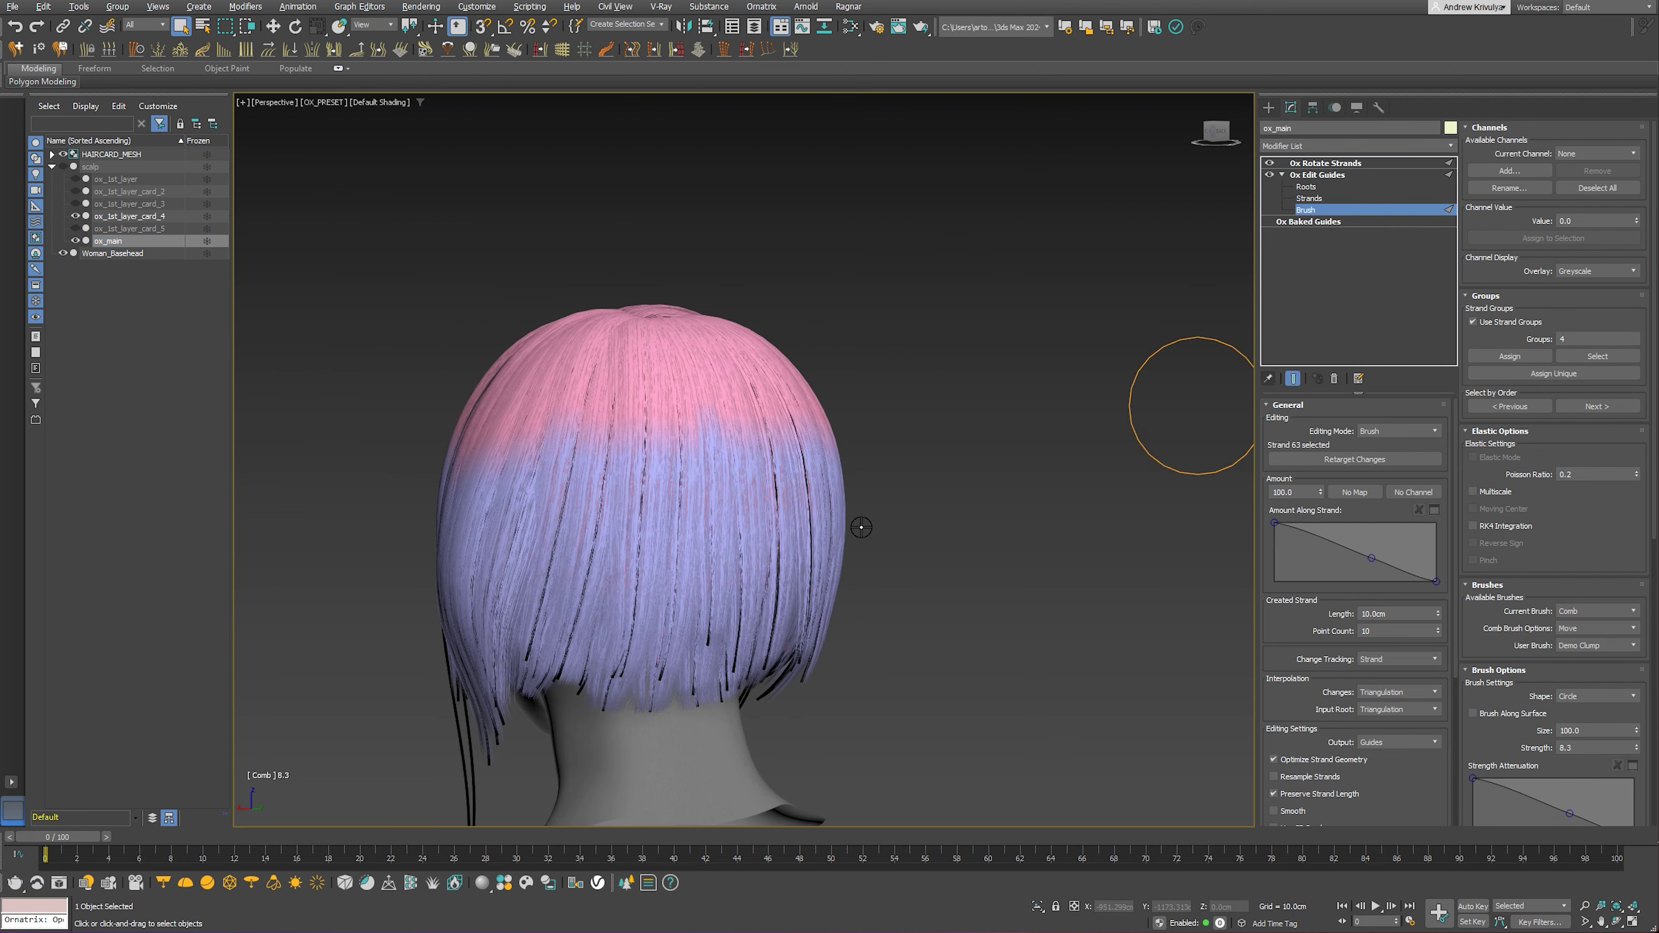